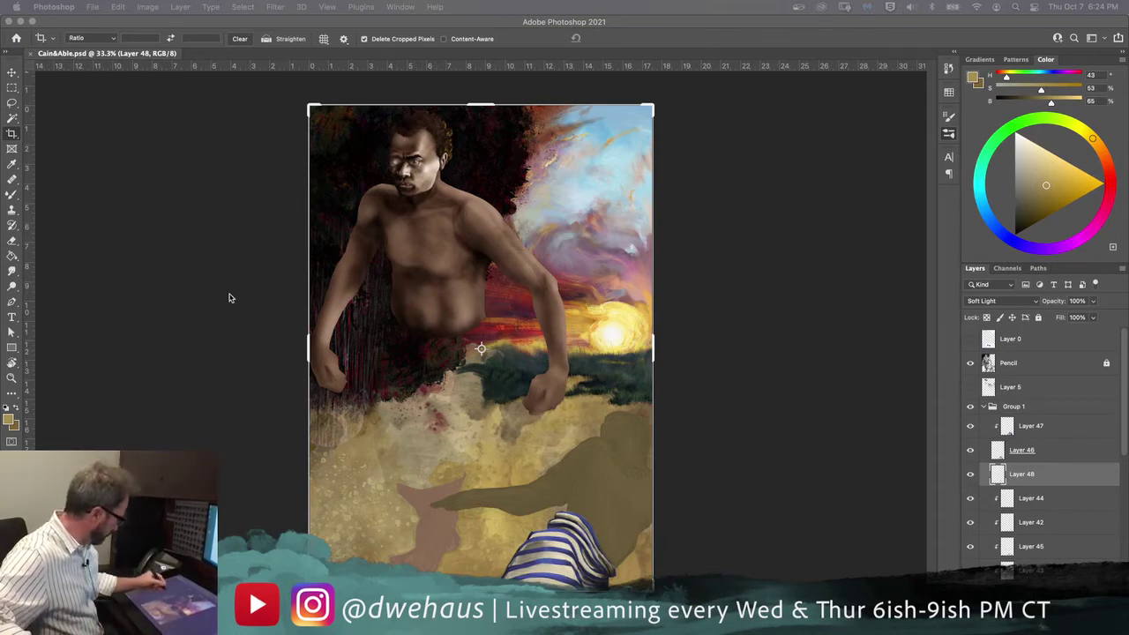
# Step: Examine the standing figure's painted torso and arms and the sunset behind them at close range
pyautogui.press('F5')
pyautogui.press('super+equal')
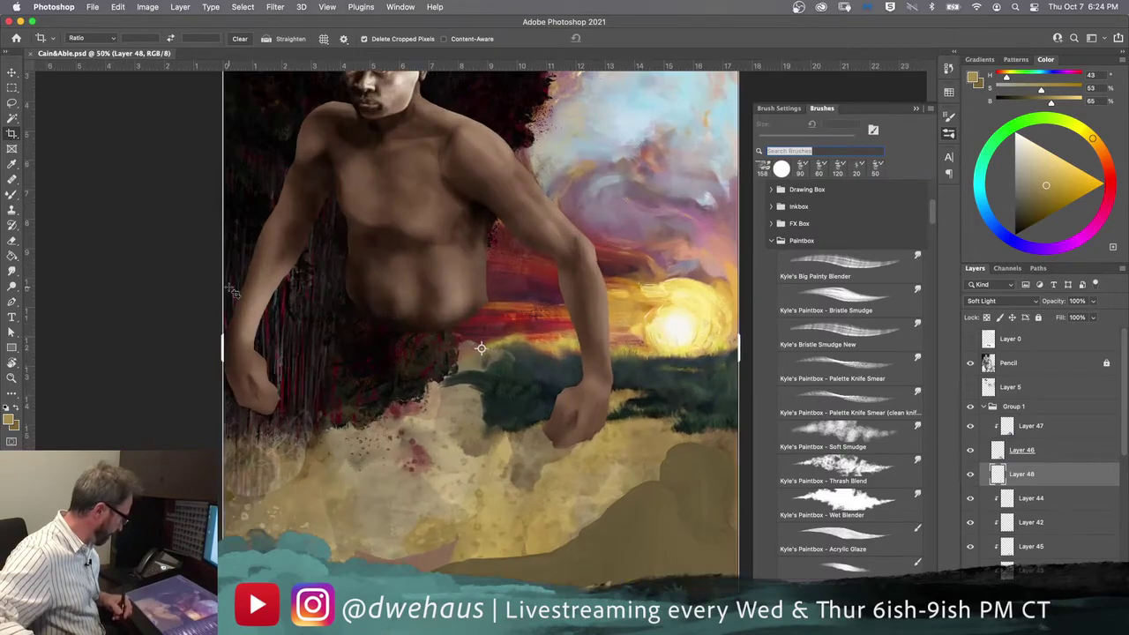
pyautogui.scroll(3, 233, 292)
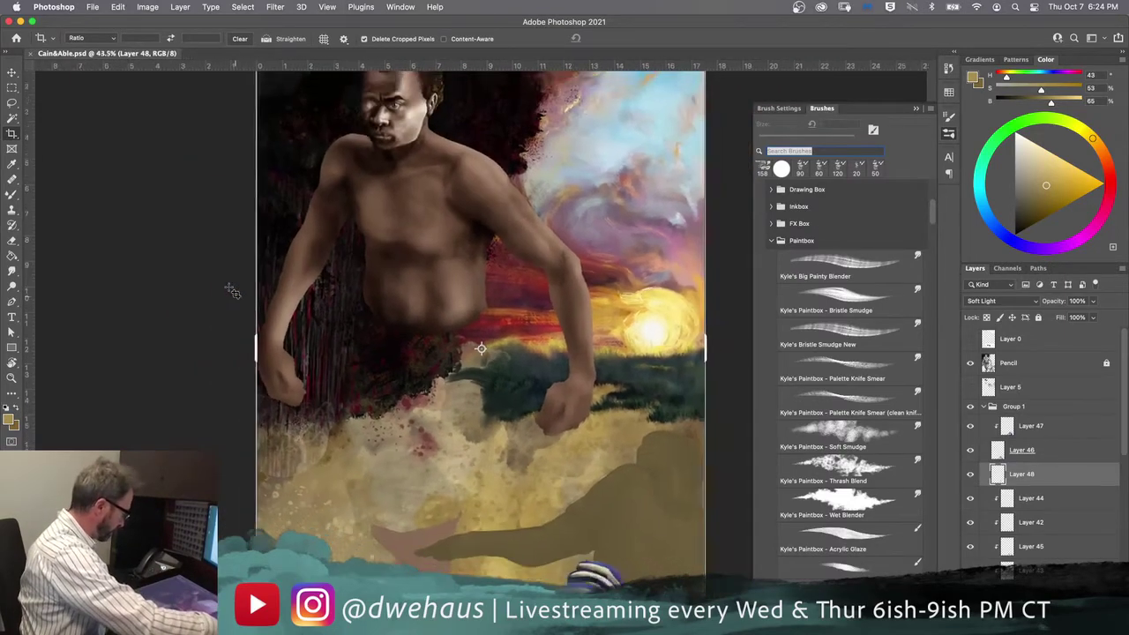
pyautogui.scroll(2, 232, 291)
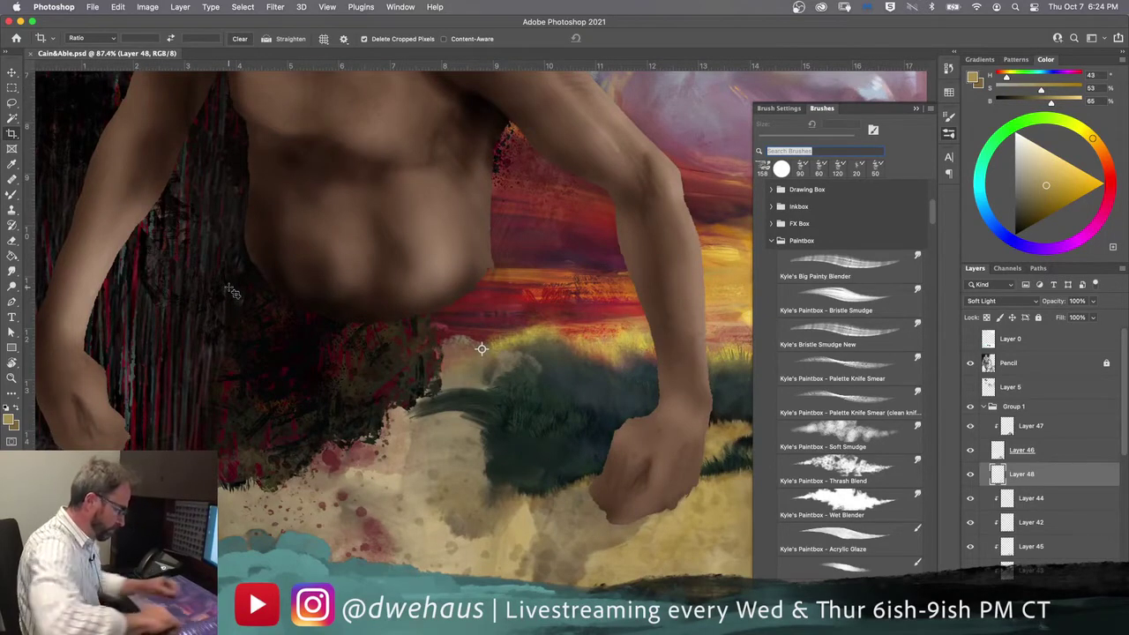
pyautogui.click(950, 132)
pyautogui.moveTo(479, 255); pyautogui.dragTo(522, 88)
pyautogui.moveTo(530, 525); pyautogui.dragTo(472, 573)
pyautogui.moveTo(494, 424); pyautogui.dragTo(520, 490)
pyautogui.moveTo(520, 370); pyautogui.dragTo(557, 496)
pyautogui.moveTo(529, 414); pyautogui.dragTo(536, 432)
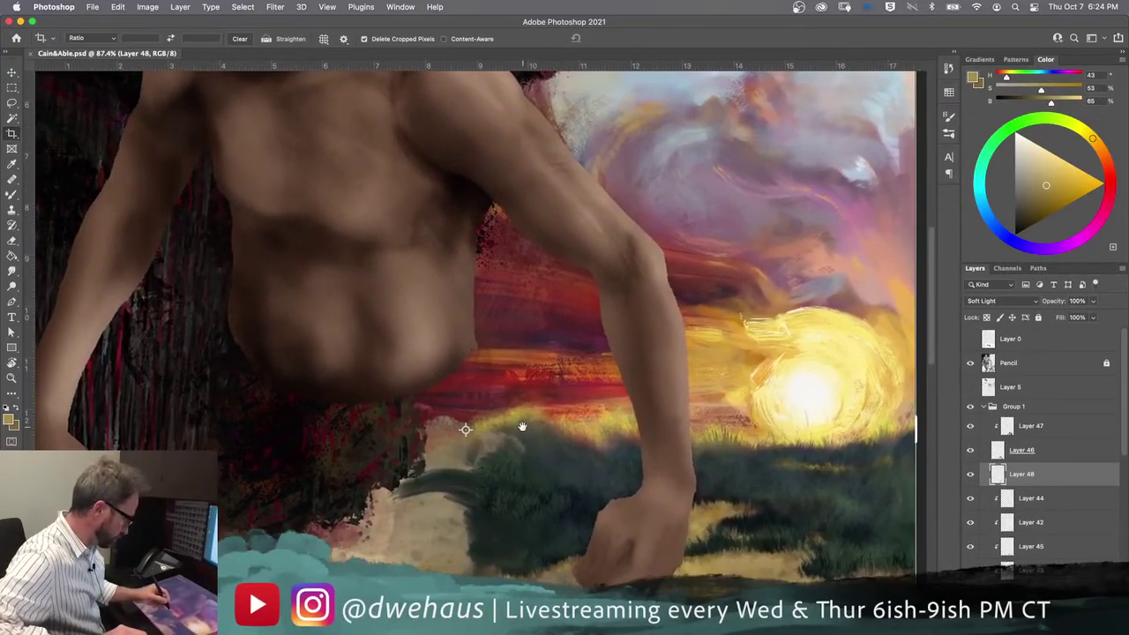
# Step: Collapse and hide Group 1, then hide the Cain group and the scenery layers from trees down through Sky
pyautogui.click(983, 406)
pyautogui.click(971, 406)
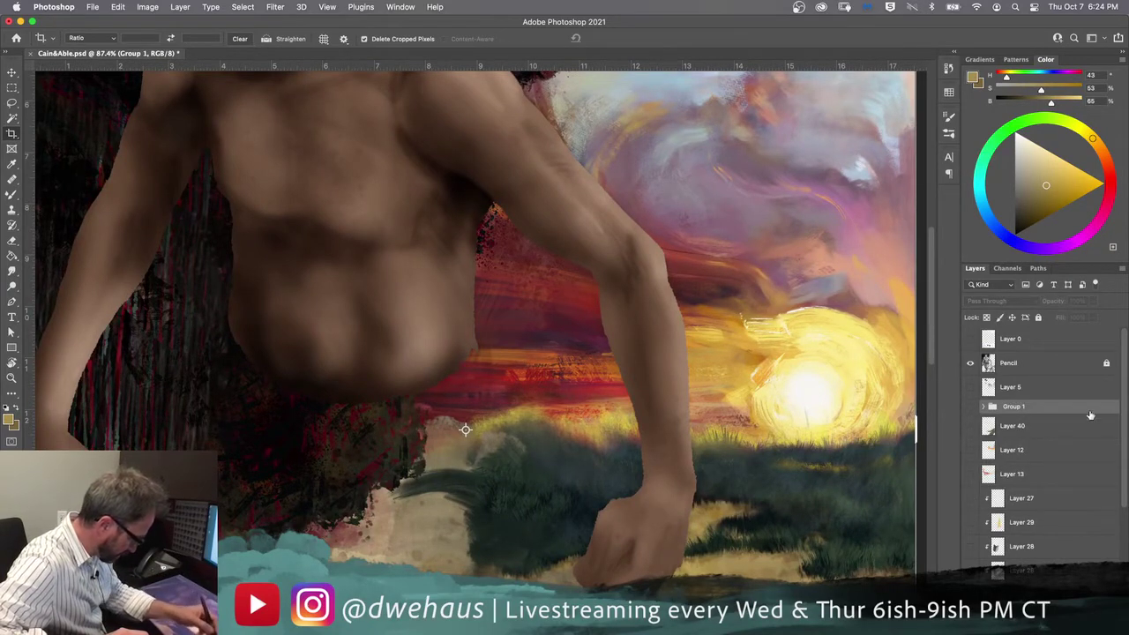
pyautogui.scroll(-2, 1127, 465)
pyautogui.scroll(-5, 1126, 499)
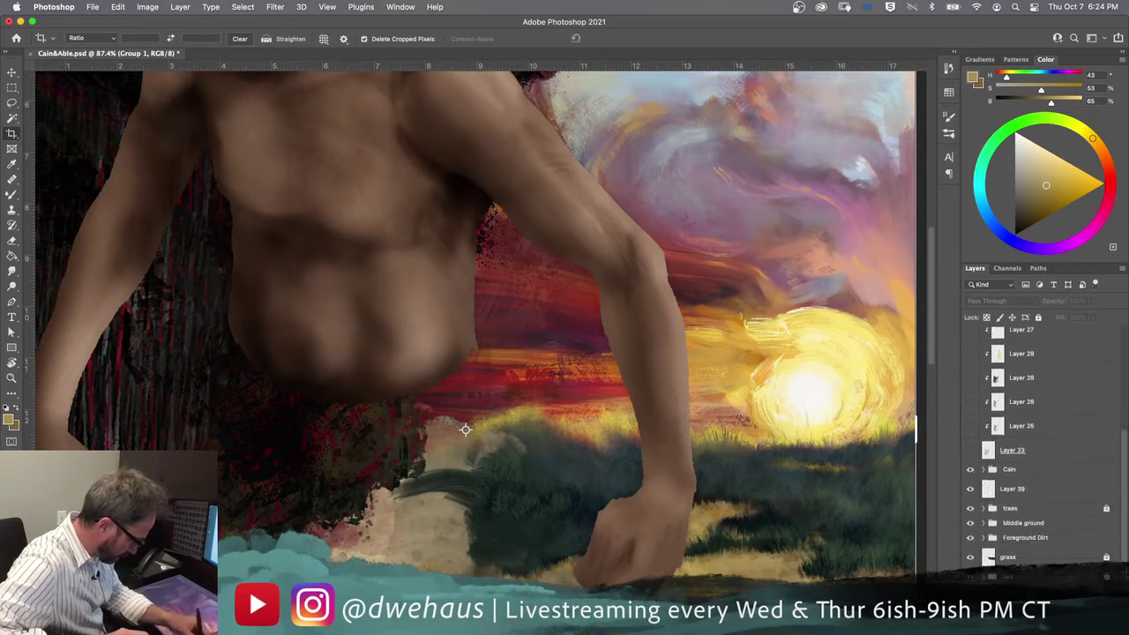
pyautogui.click(970, 470)
pyautogui.moveTo(970, 508); pyautogui.dragTo(971, 576)
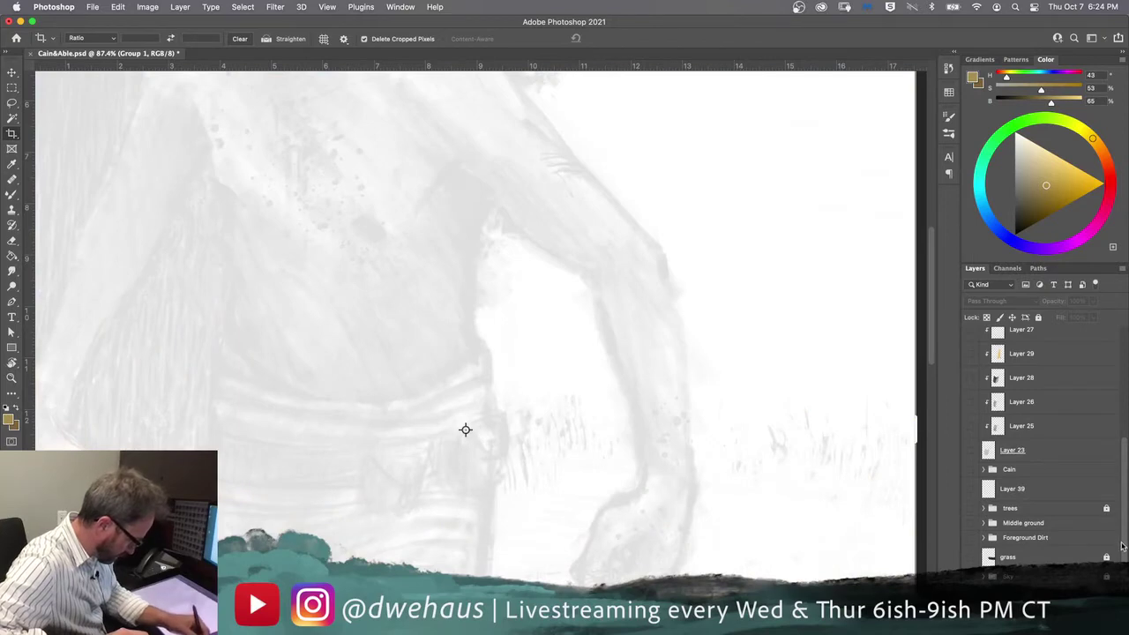
pyautogui.scroll(-1, 1123, 542)
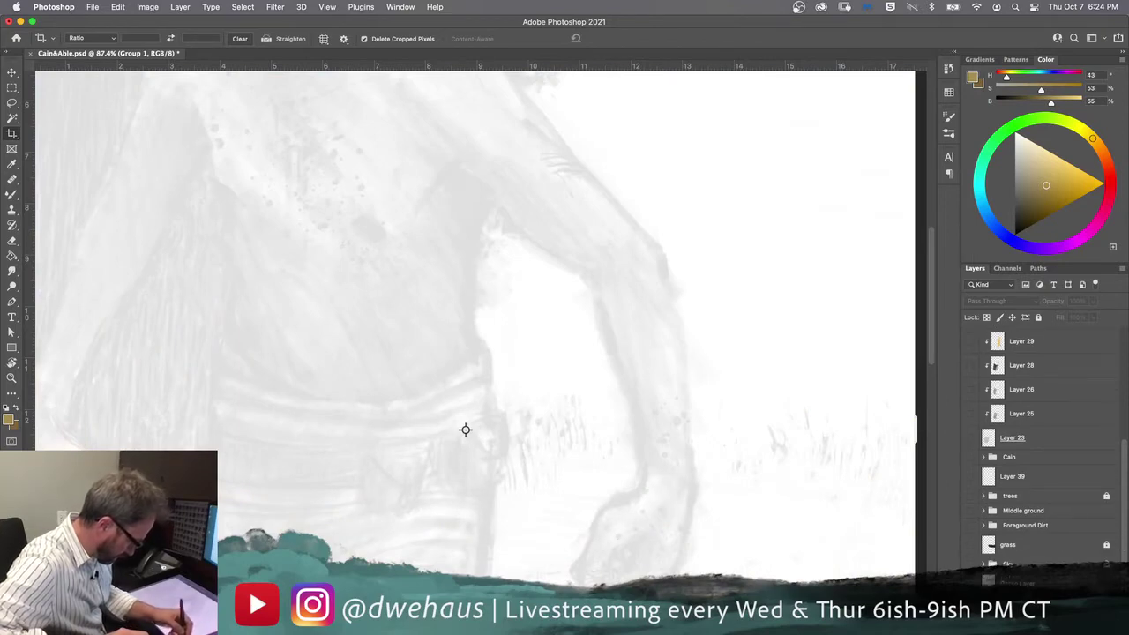
# Step: Unlock the Pencil layer and raise its opacity to 100%, with the whole drawing in view
pyautogui.scroll(7, 1117, 547)
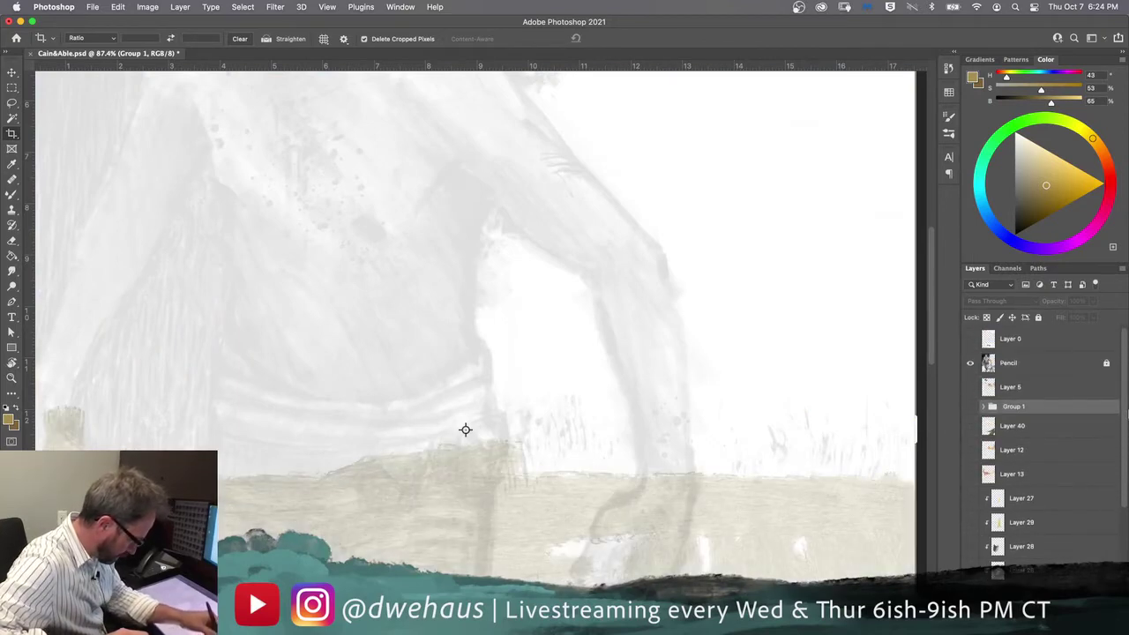
pyautogui.click(1025, 364)
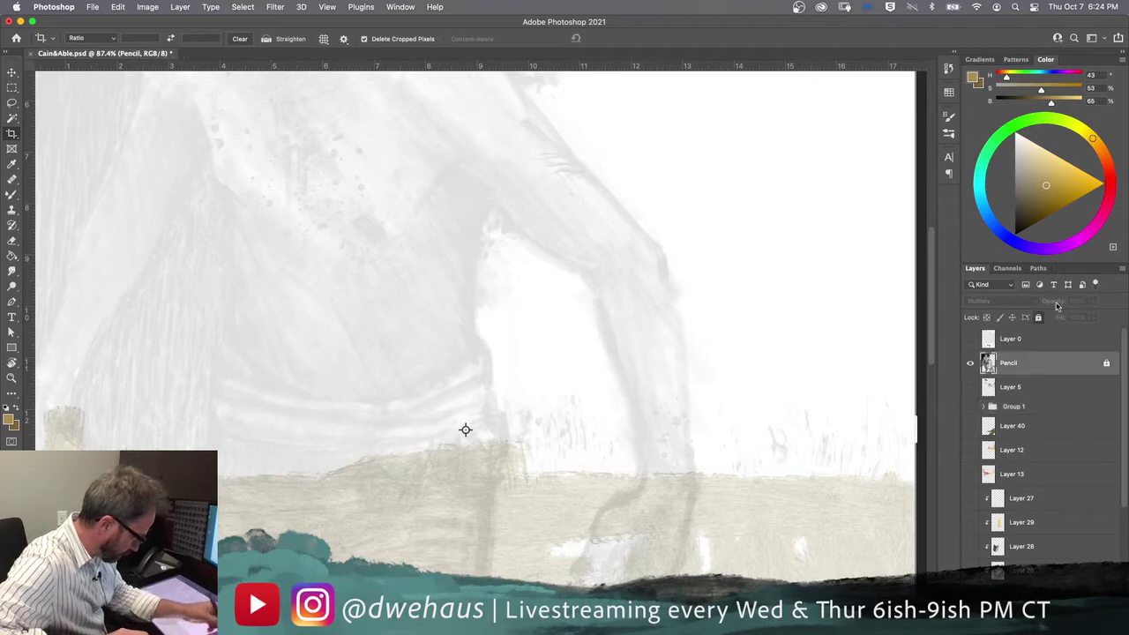
pyautogui.click(1038, 319)
pyautogui.click(1093, 301)
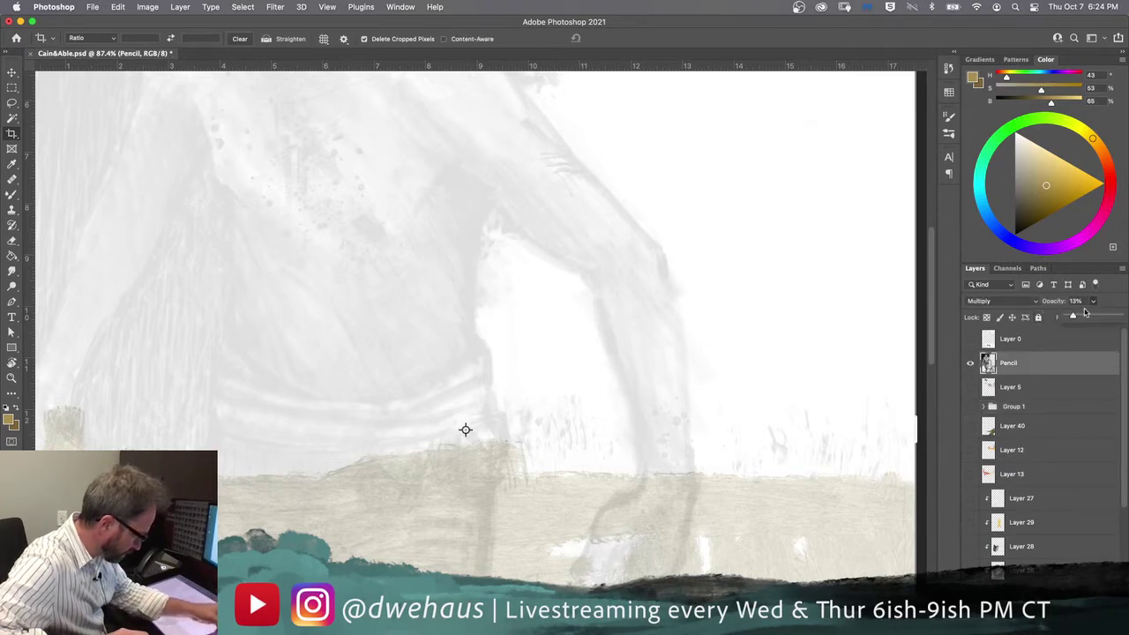
pyautogui.moveTo(1080, 316); pyautogui.dragTo(1121, 315)
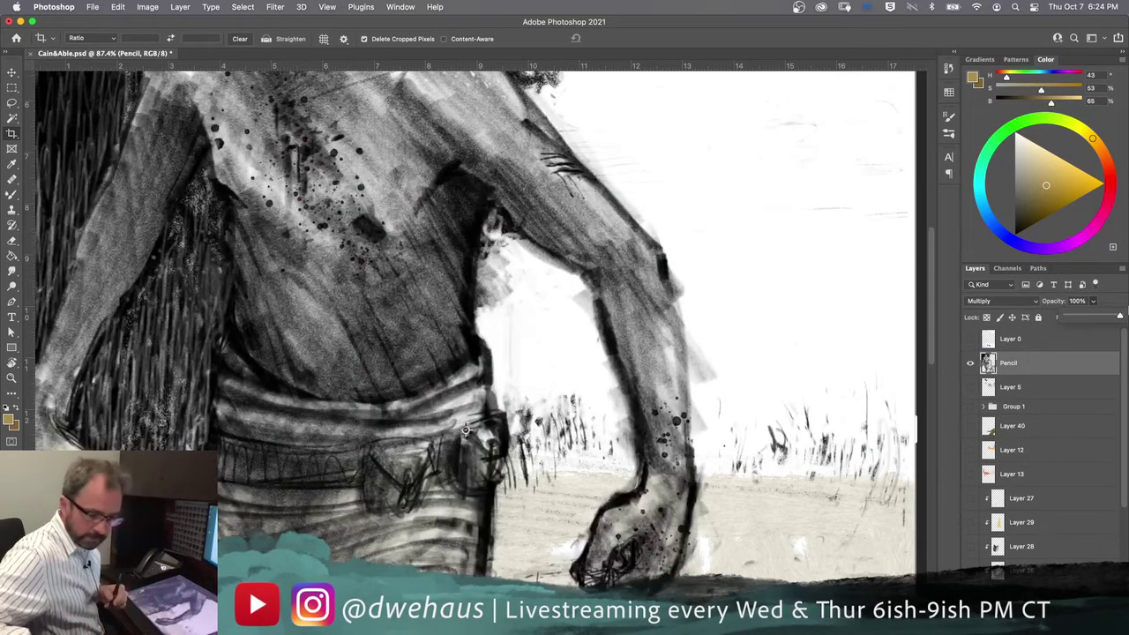
pyautogui.press('super+minus')
pyautogui.press('super+minus')
pyautogui.press('super+minus')
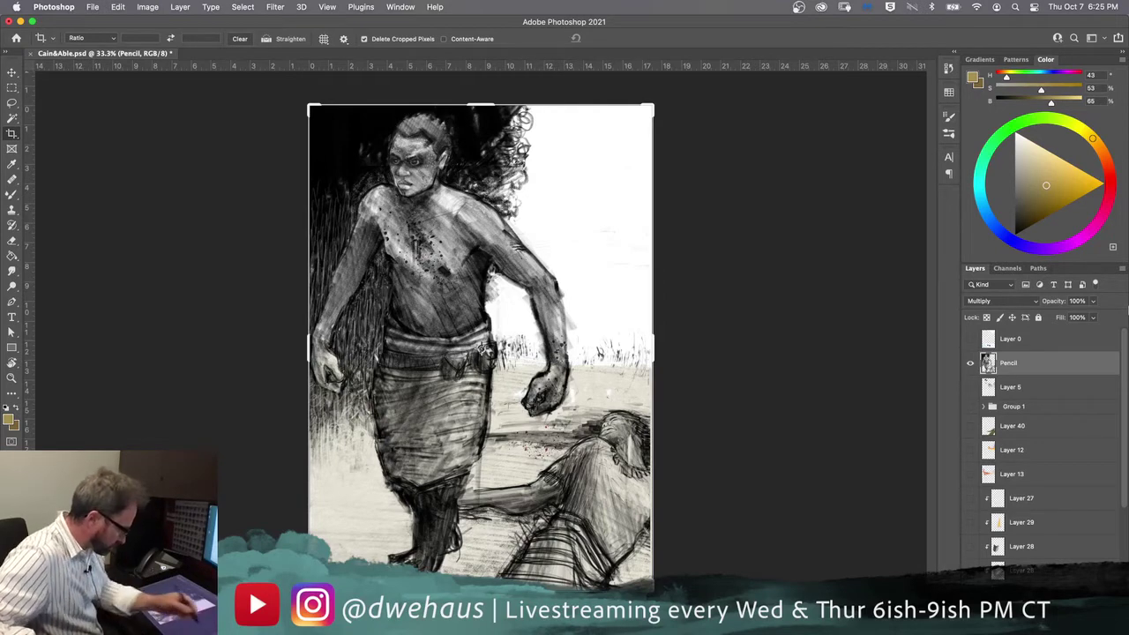
# Step: Toggle the bottom background layers to compare the grounds under the pencil drawing, ending with the toned ground shown
pyautogui.scroll(-5, 1127, 481)
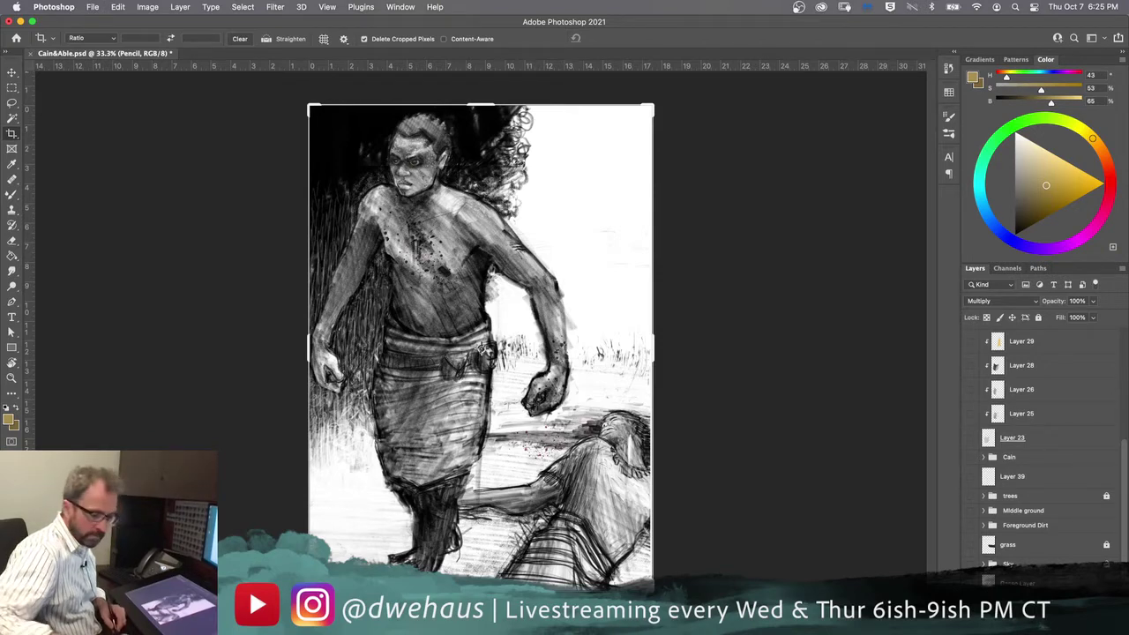
pyautogui.press('v')
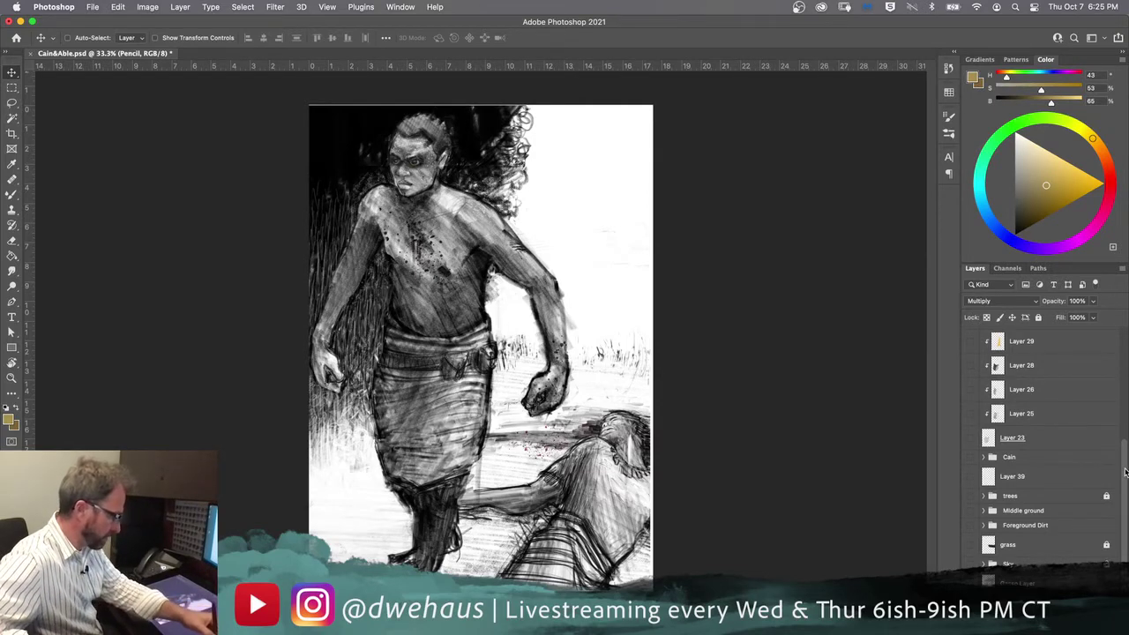
pyautogui.scroll(3, 1120, 445)
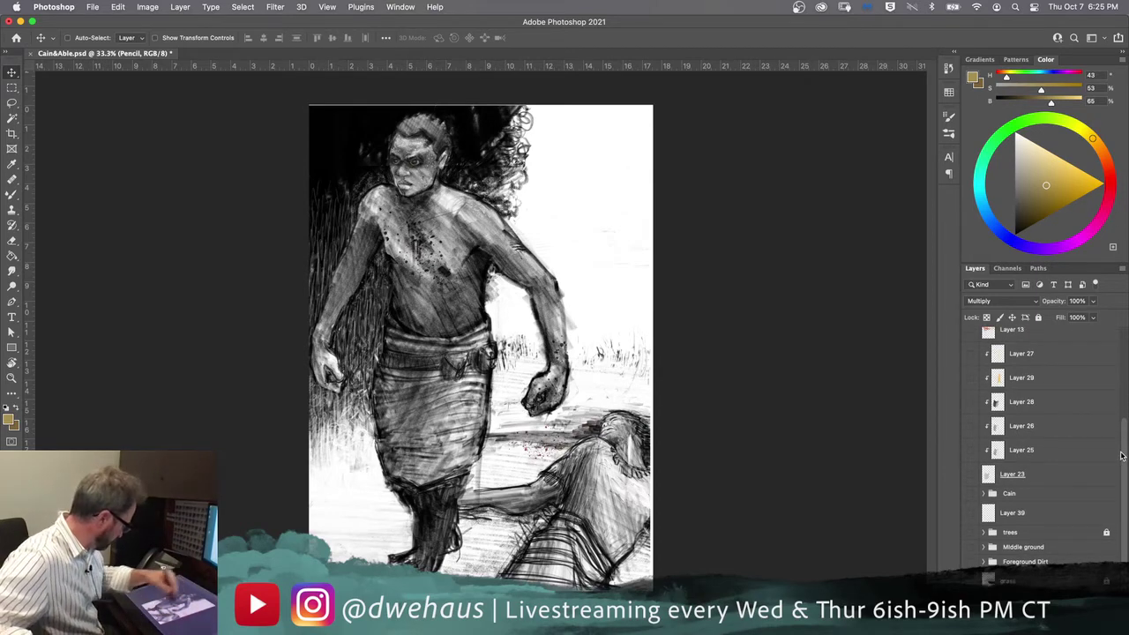
pyautogui.scroll(-3, 1124, 477)
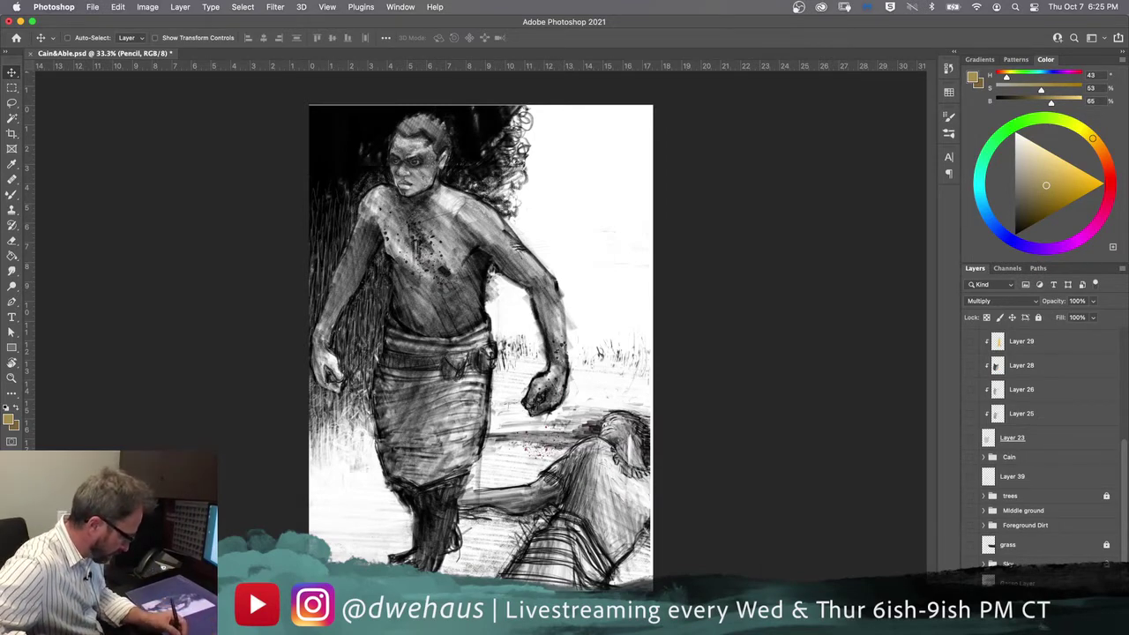
pyautogui.click(974, 583)
pyautogui.click(974, 582)
pyautogui.click(974, 582)
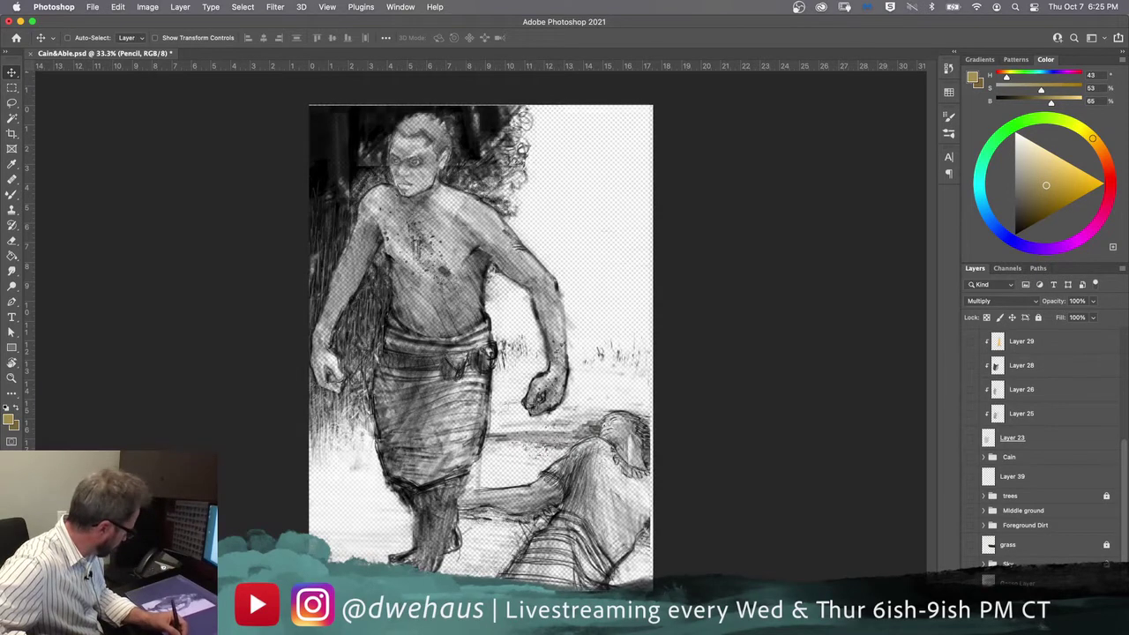
pyautogui.click(974, 583)
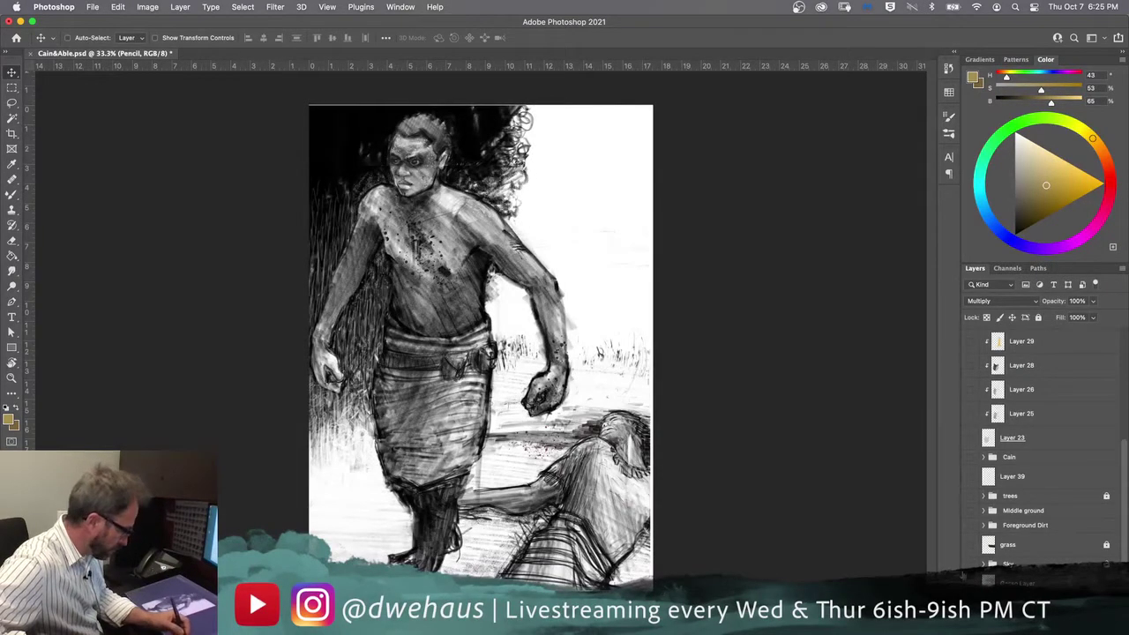
pyautogui.click(970, 582)
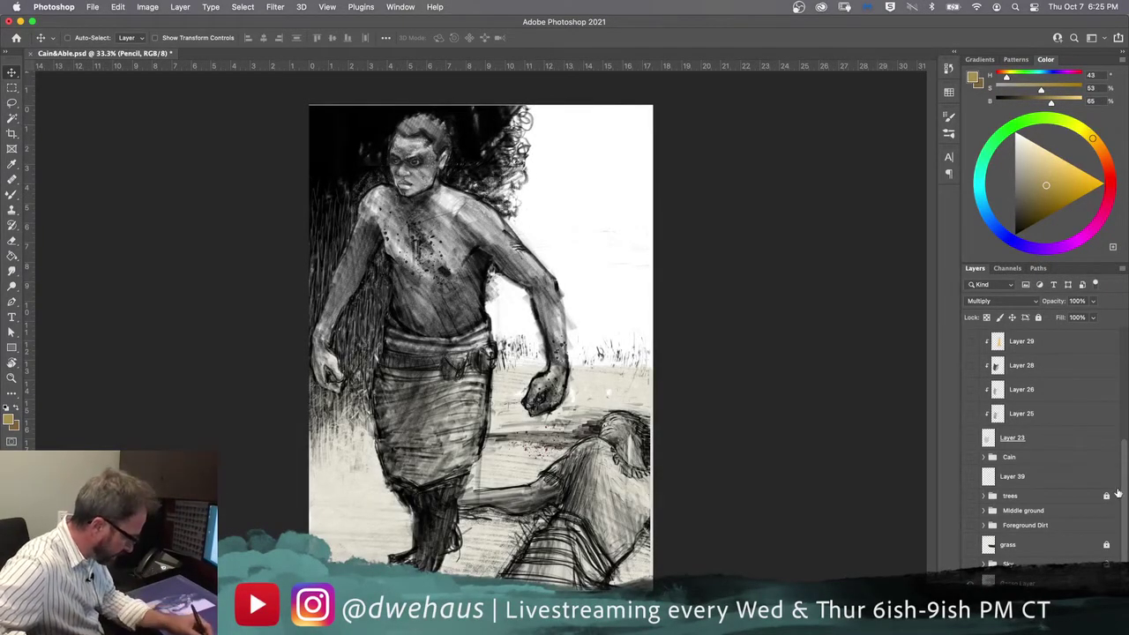
# Step: Hide the Pencil layer to isolate the toned ground and inspect its texture
pyautogui.scroll(5, 1041, 441)
pyautogui.click(976, 364)
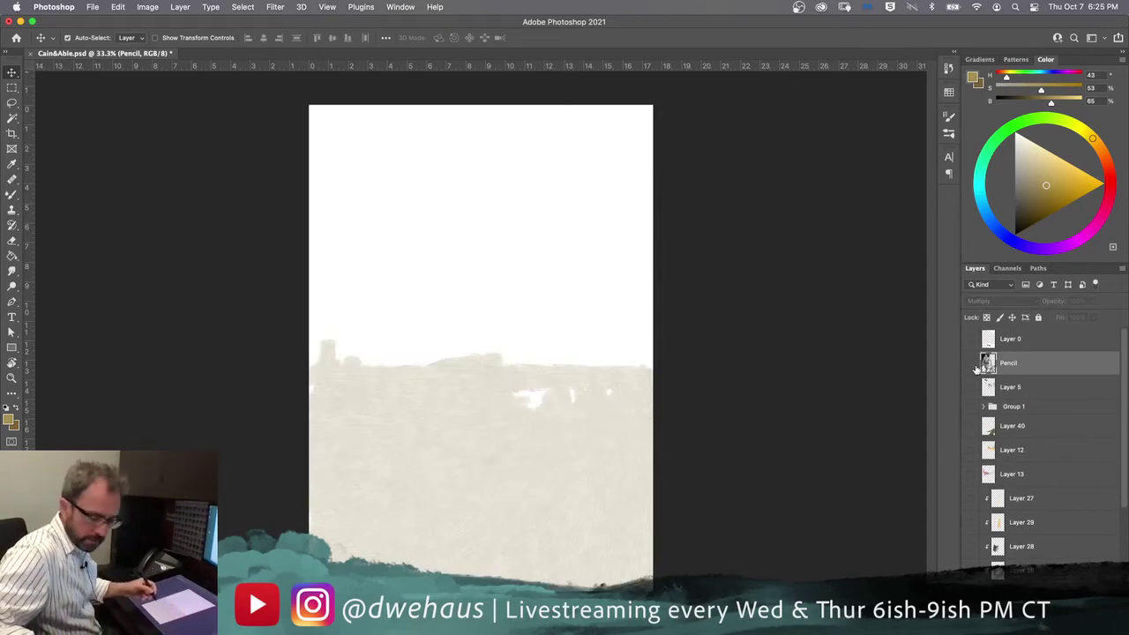
pyautogui.press('super+equal')
pyautogui.press('super+equal')
pyautogui.moveTo(386, 535); pyautogui.dragTo(406, 298)
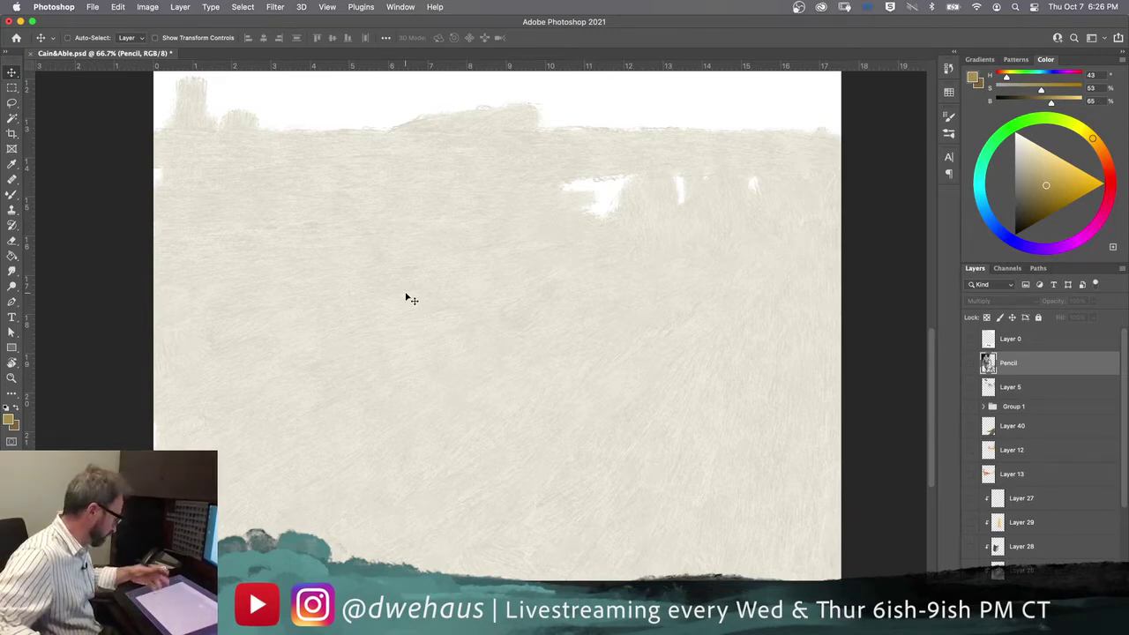
pyautogui.press('super')
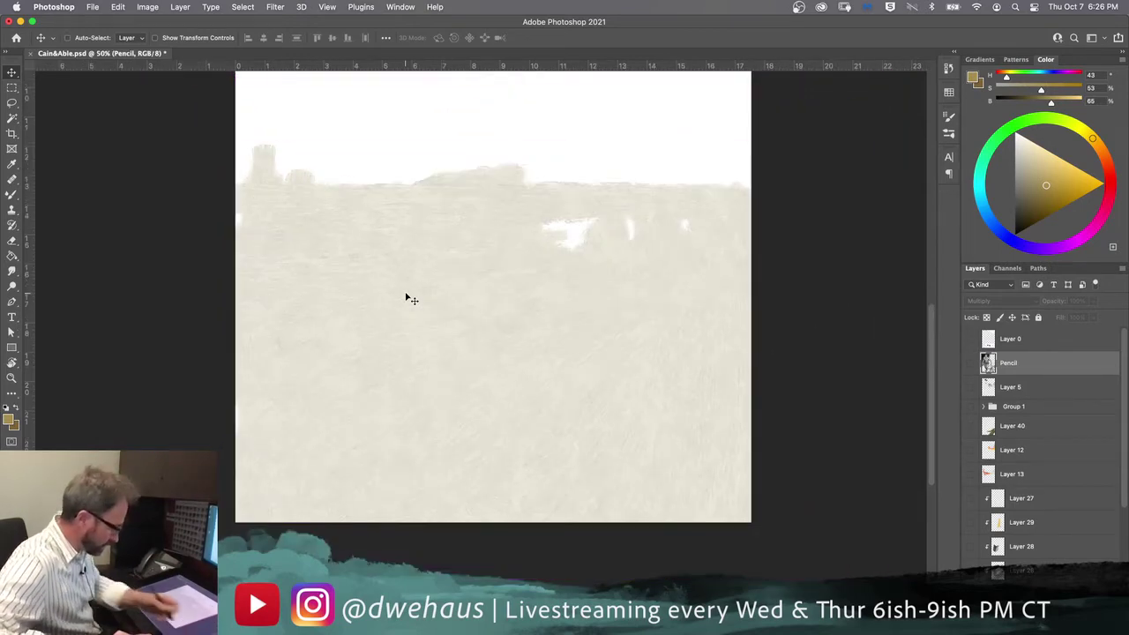
# Step: Show the Sky group over the toned ground
pyautogui.moveTo(1123, 470); pyautogui.dragTo(1120, 543)
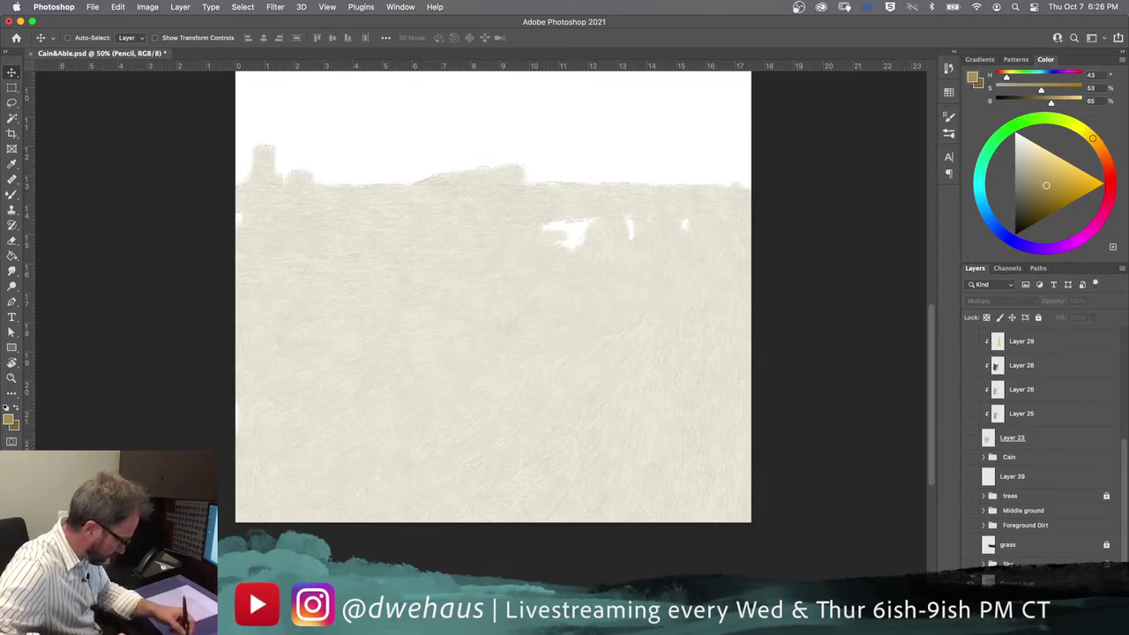
pyautogui.click(970, 567)
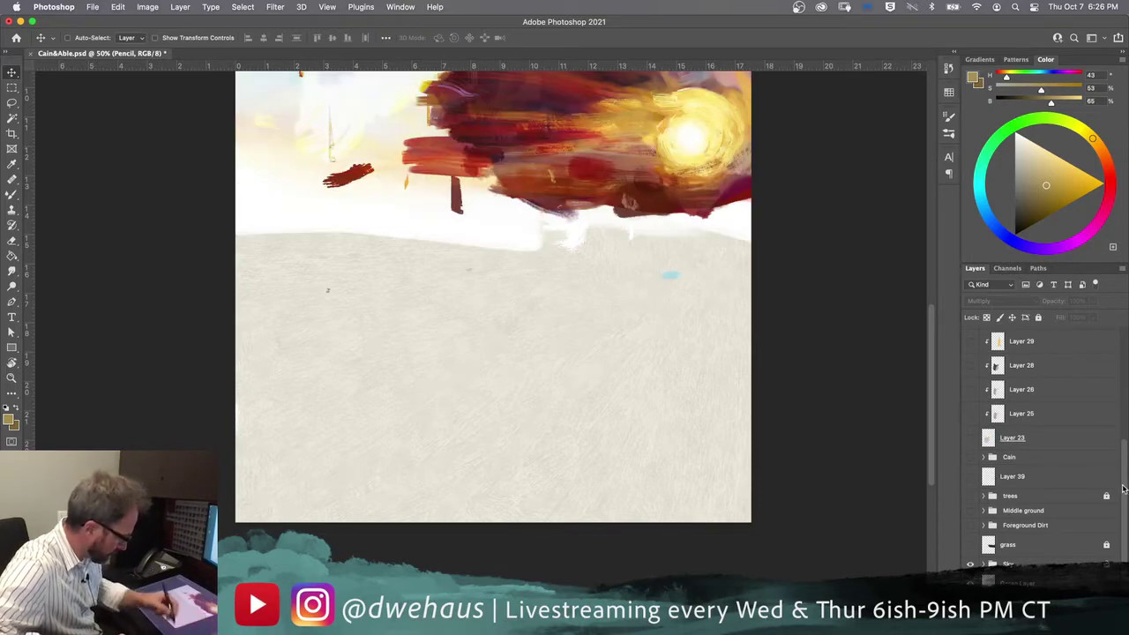
pyautogui.moveTo(467, 241)
pyautogui.mouseDown()
pyautogui.moveTo(468, 492)
pyautogui.moveTo(467, 467)
pyautogui.moveTo(454, 465)
pyautogui.mouseUp()
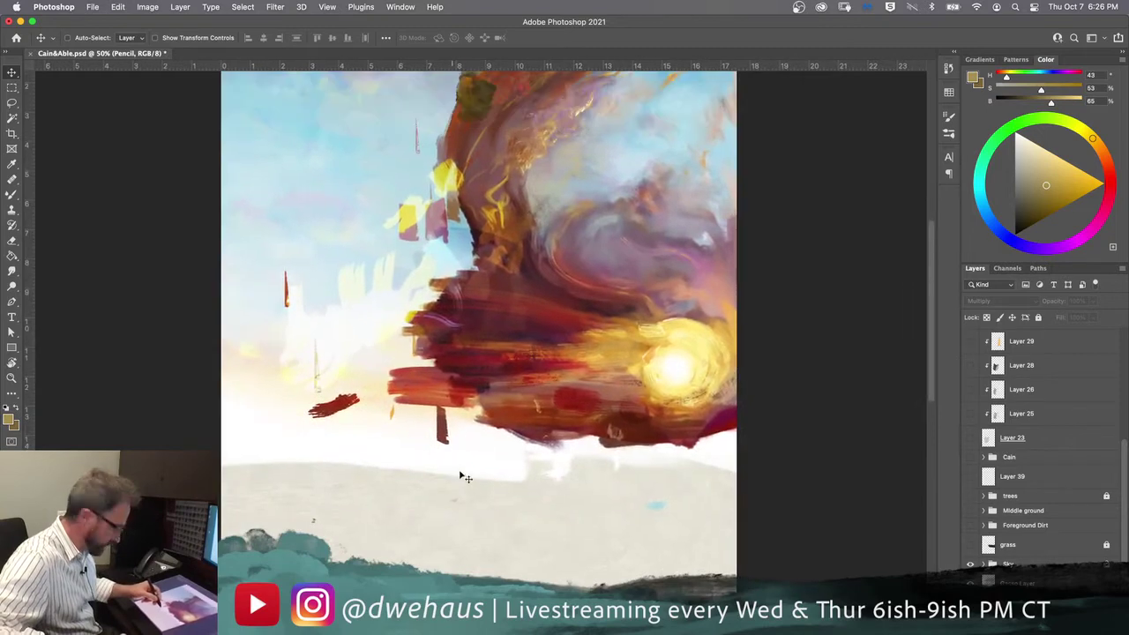
# Step: Examine the brushwork in the painted sky, from the red streaks and swirling clouds to the sun
pyautogui.press('super+equal')
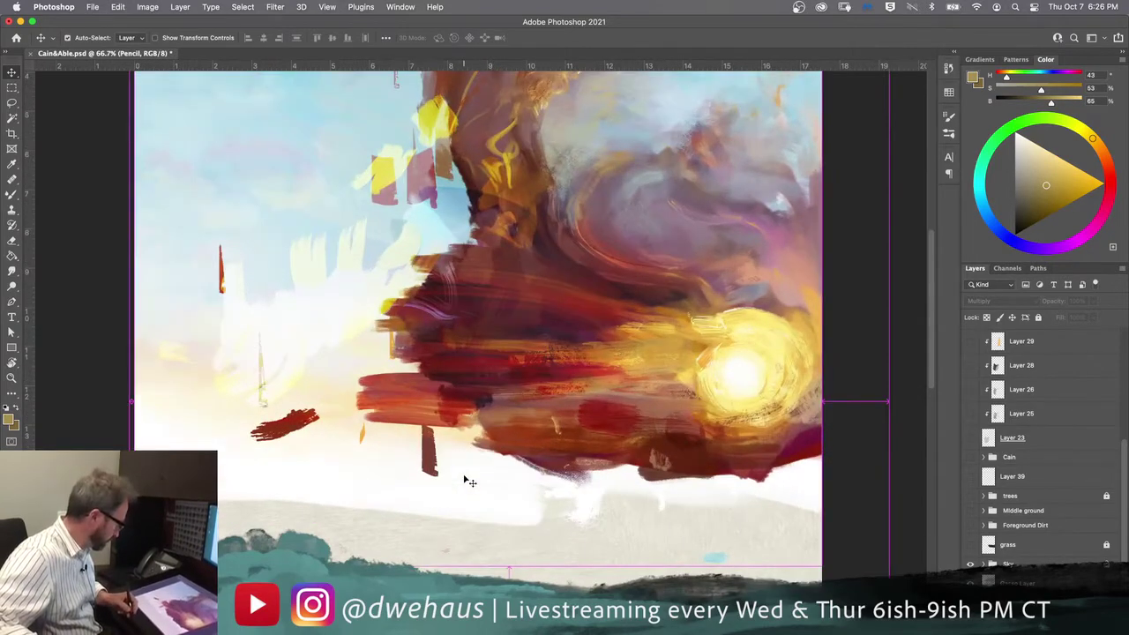
pyautogui.press('super+equal')
pyautogui.scroll(-5, 470, 481)
pyautogui.hscroll(5, 471, 481)
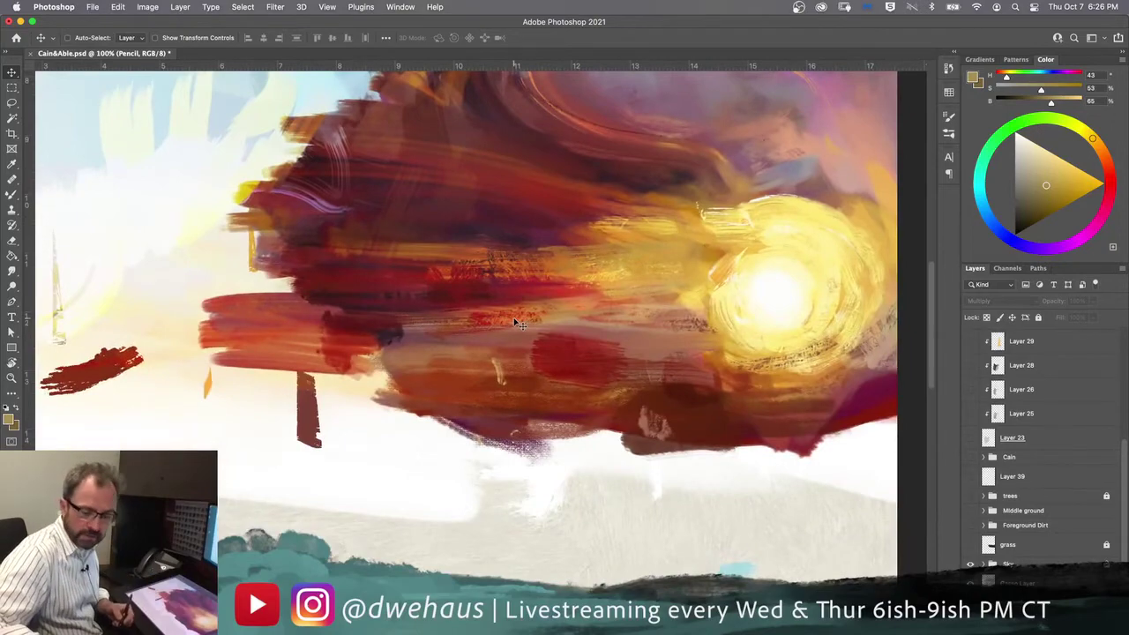
pyautogui.press('super+equal')
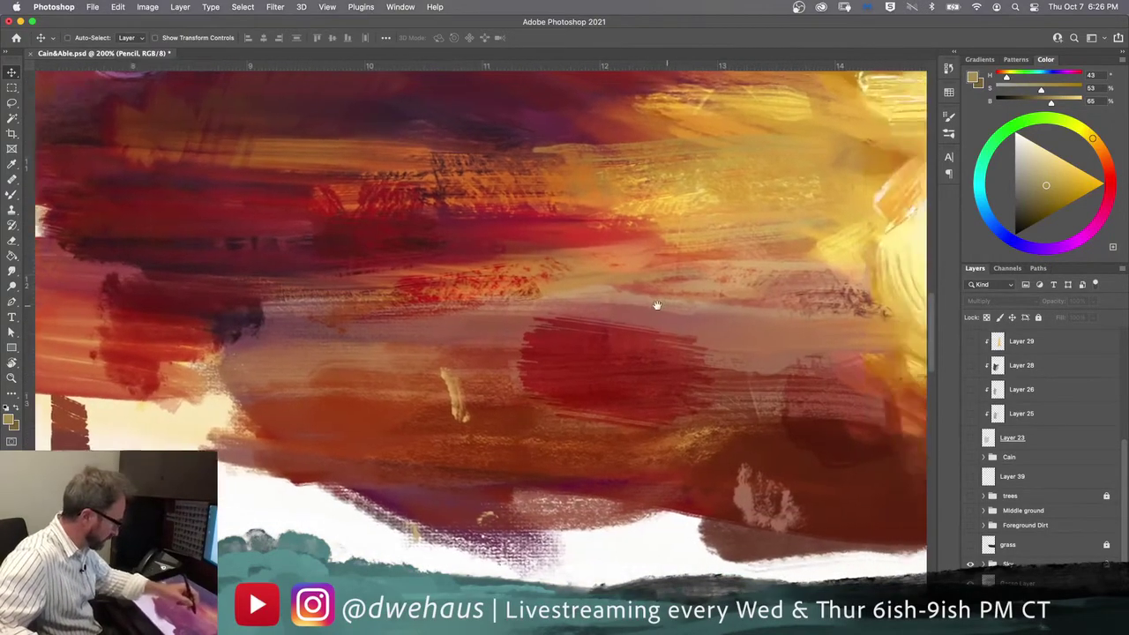
pyautogui.moveTo(656, 305); pyautogui.dragTo(315, 501)
pyautogui.moveTo(410, 273); pyautogui.dragTo(474, 554)
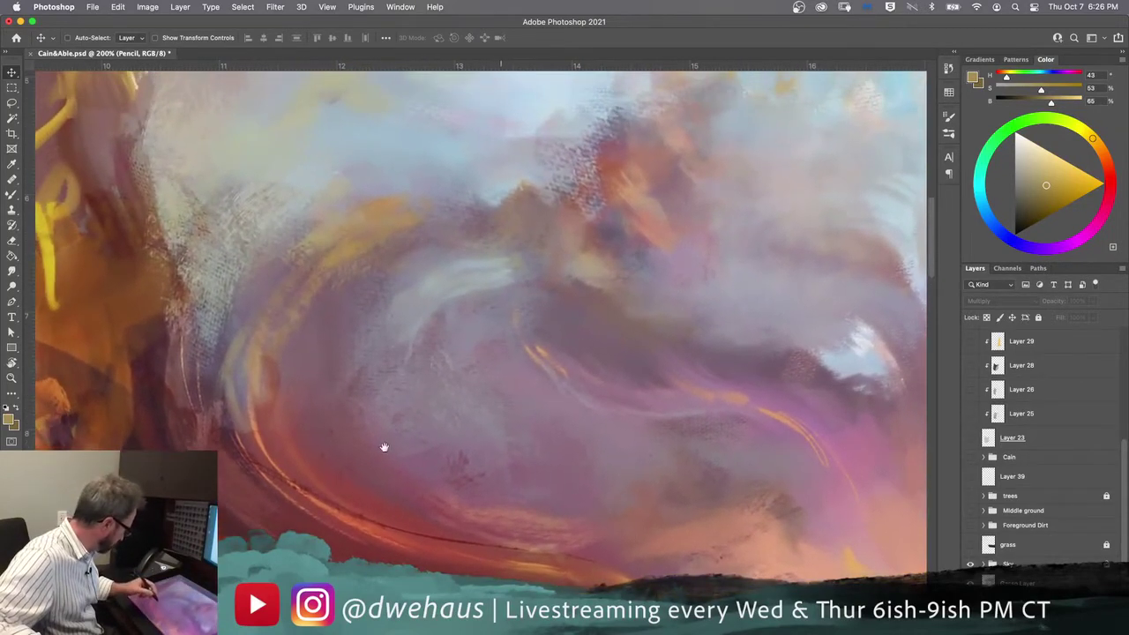
pyautogui.scroll(5, 474, 554)
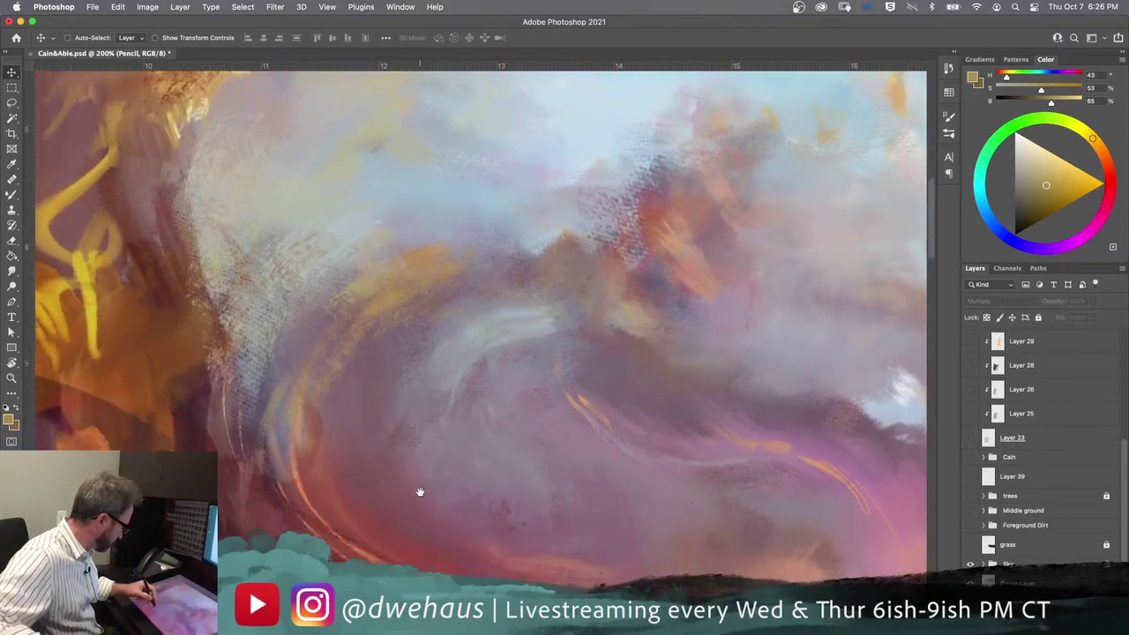
pyautogui.moveTo(420, 501); pyautogui.dragTo(365, 285)
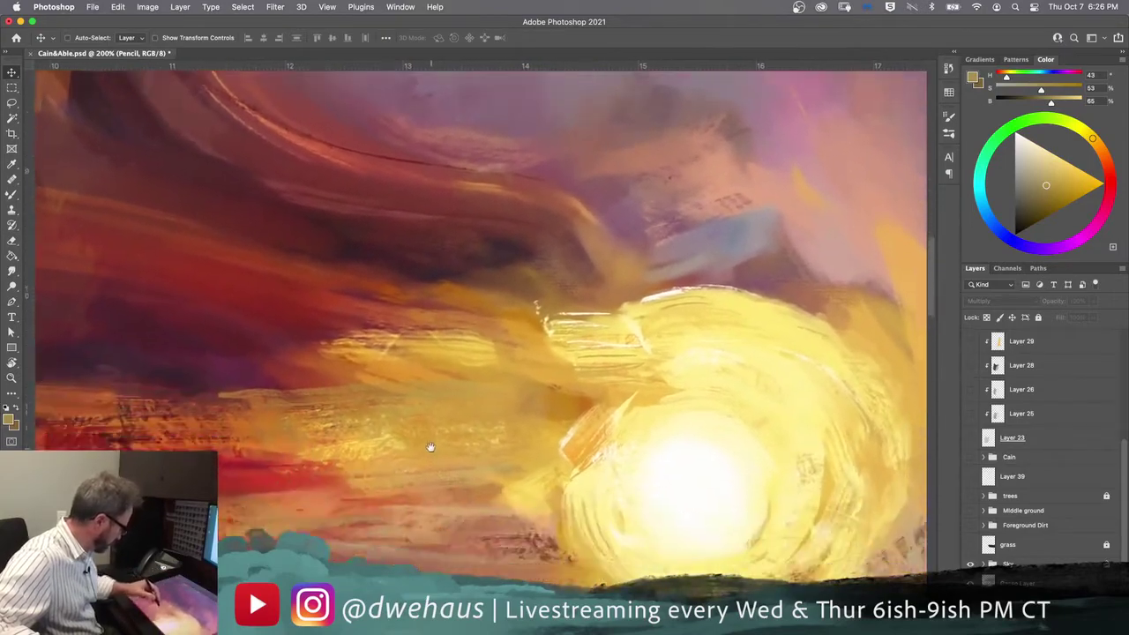
pyautogui.moveTo(430, 447); pyautogui.dragTo(416, 256)
pyautogui.moveTo(426, 481); pyautogui.dragTo(396, 424)
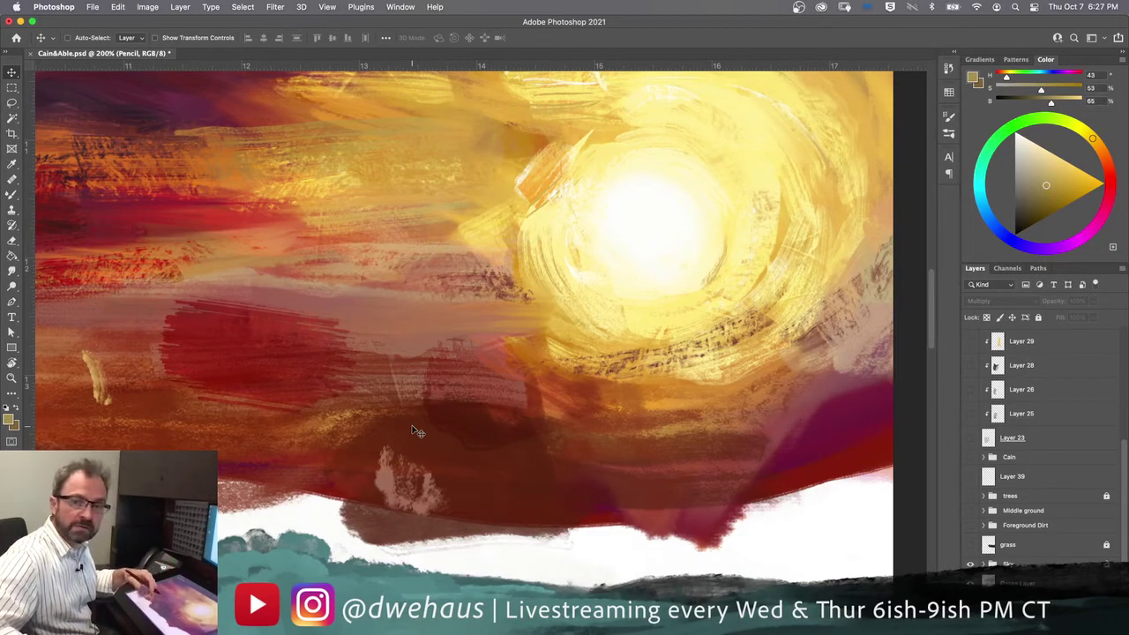
pyautogui.press('super')
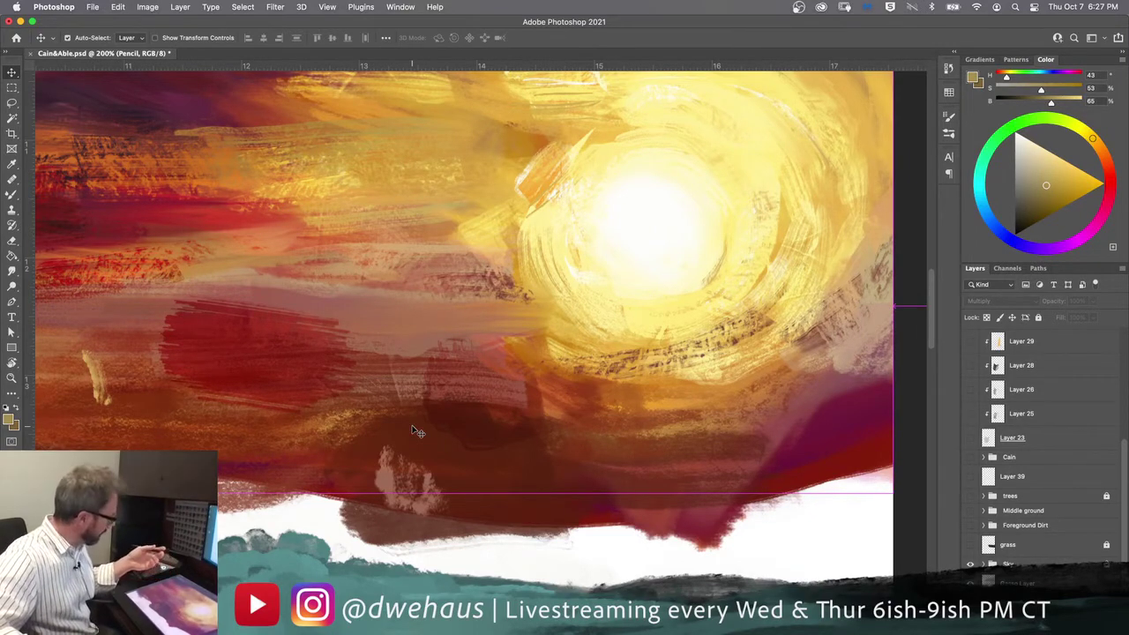
pyautogui.press('super+minus')
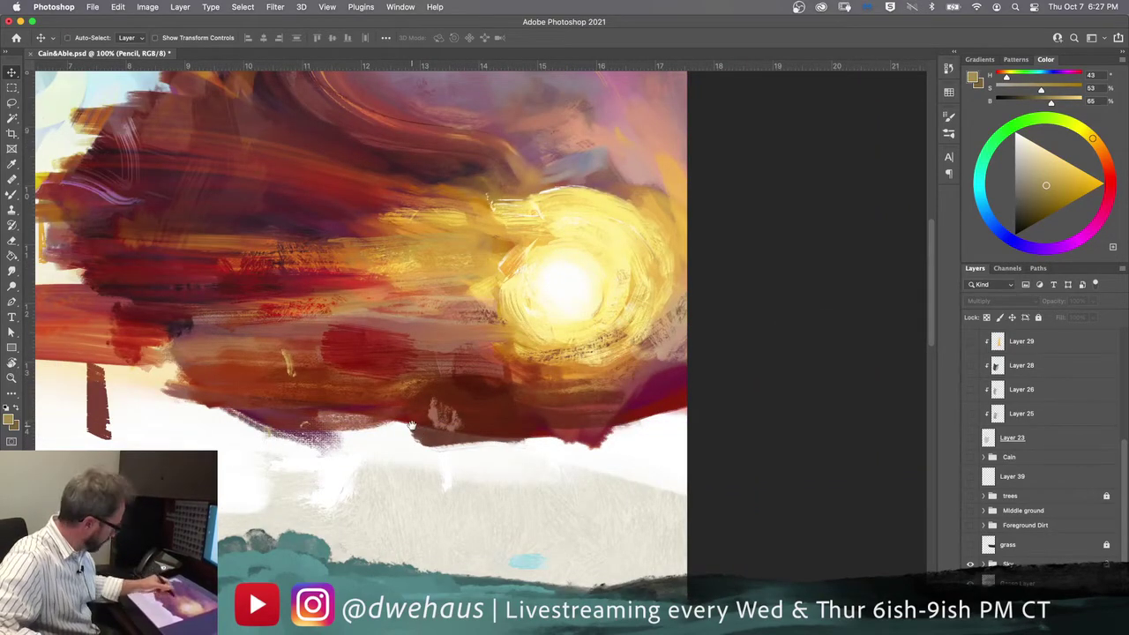
# Step: Show the grass layer along the horizon over the painted sky
pyautogui.moveTo(423, 319); pyautogui.dragTo(661, 411)
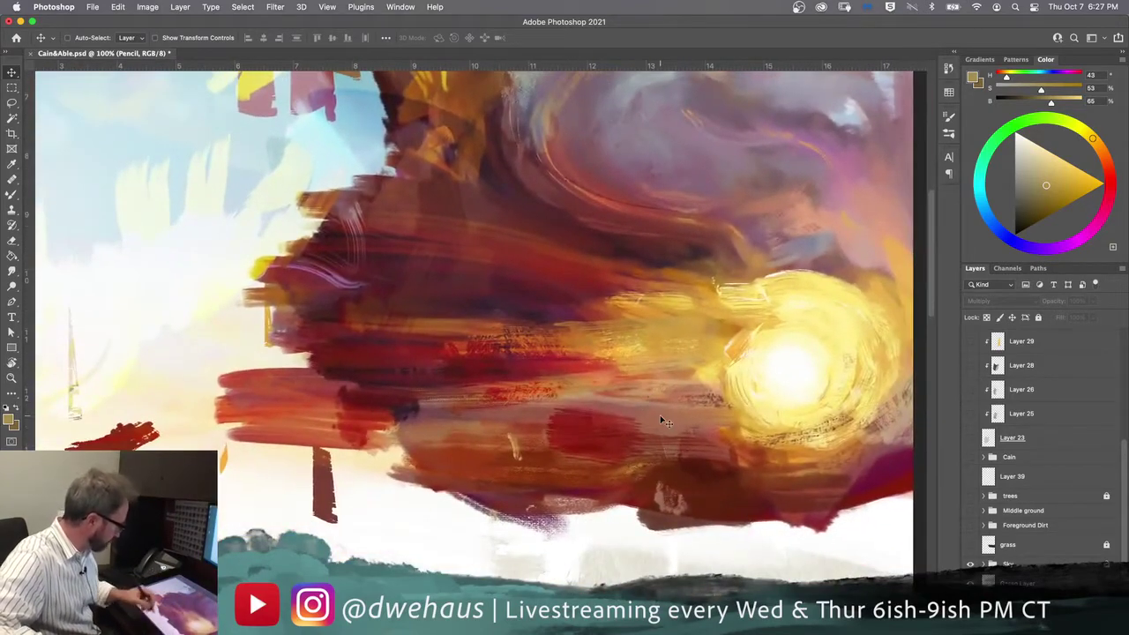
pyautogui.scroll(5, 666, 421)
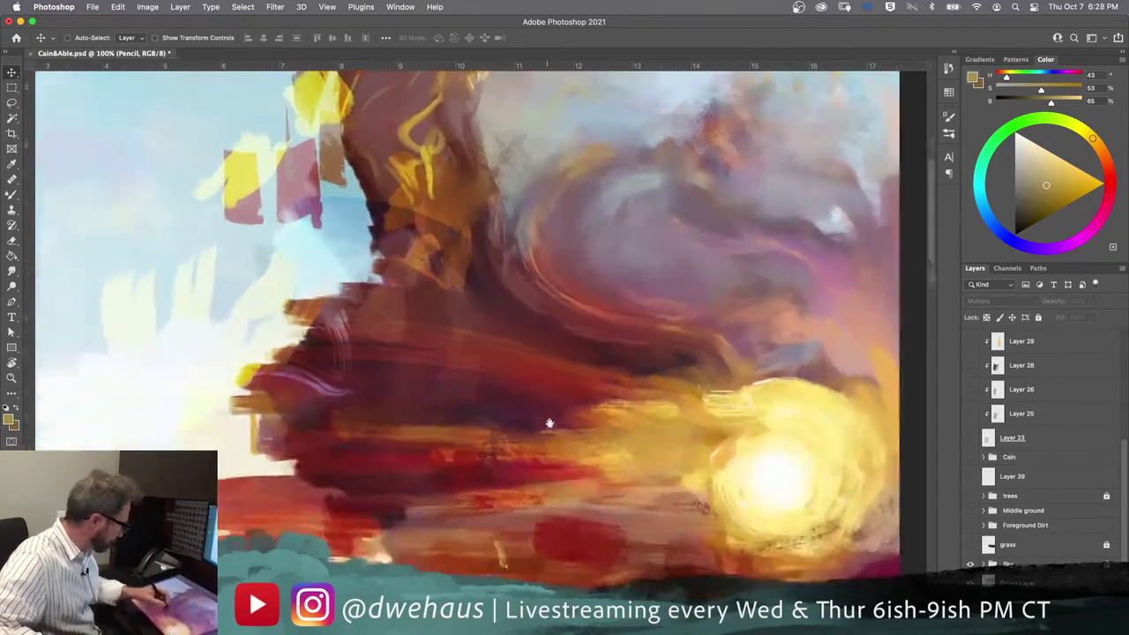
pyautogui.press('super+minus')
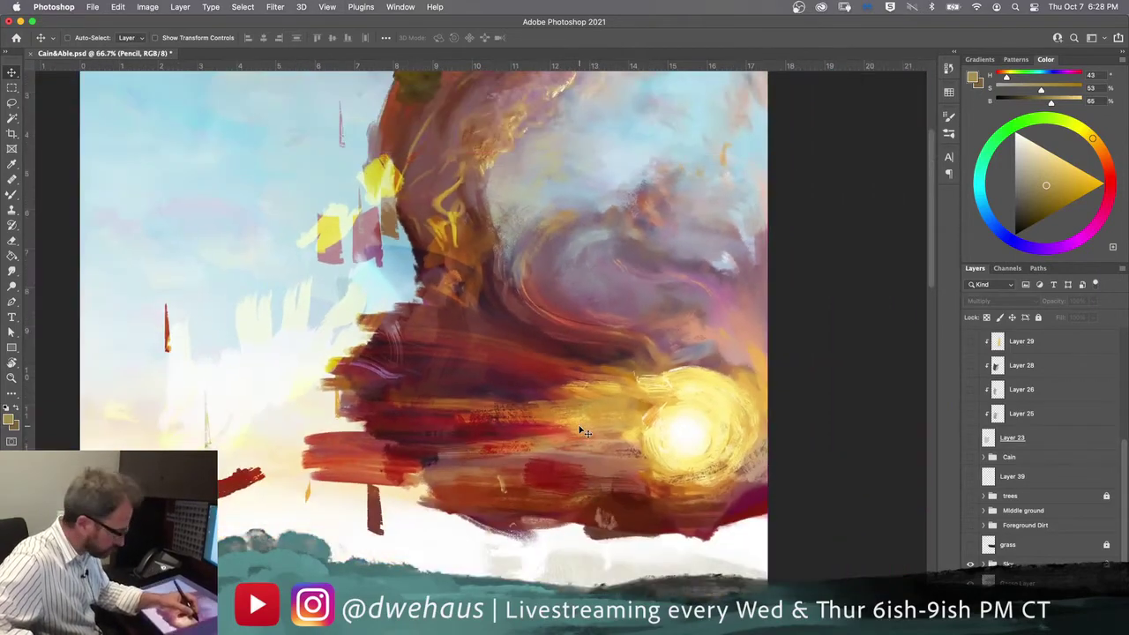
pyautogui.click(971, 545)
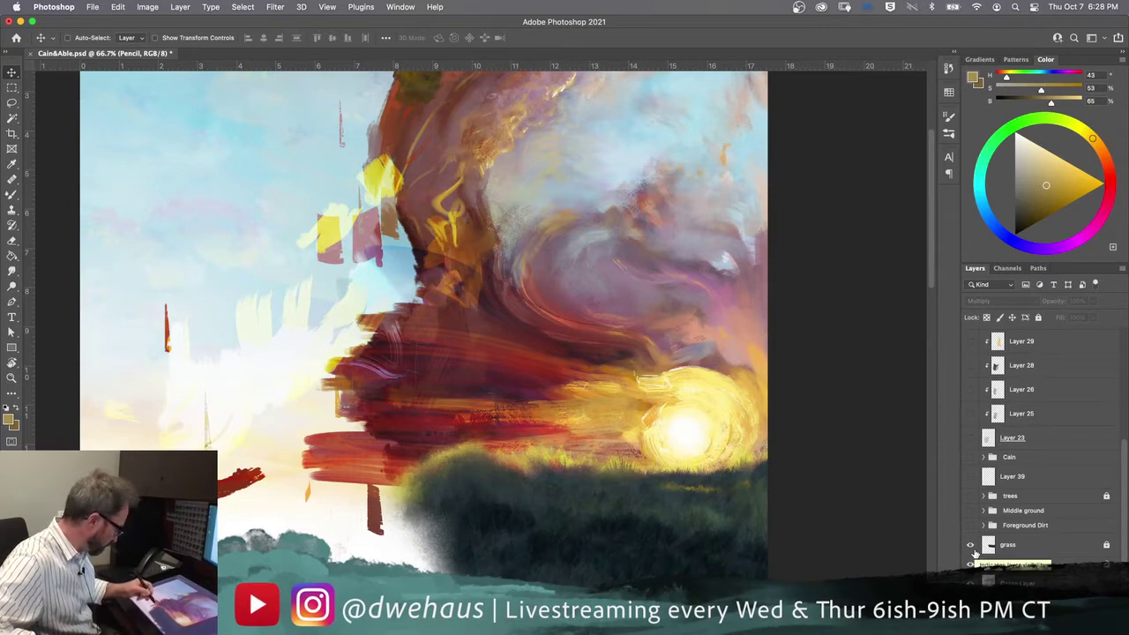
pyautogui.moveTo(458, 524)
pyautogui.mouseDown()
pyautogui.moveTo(459, 429)
pyautogui.moveTo(474, 432)
pyautogui.mouseUp()
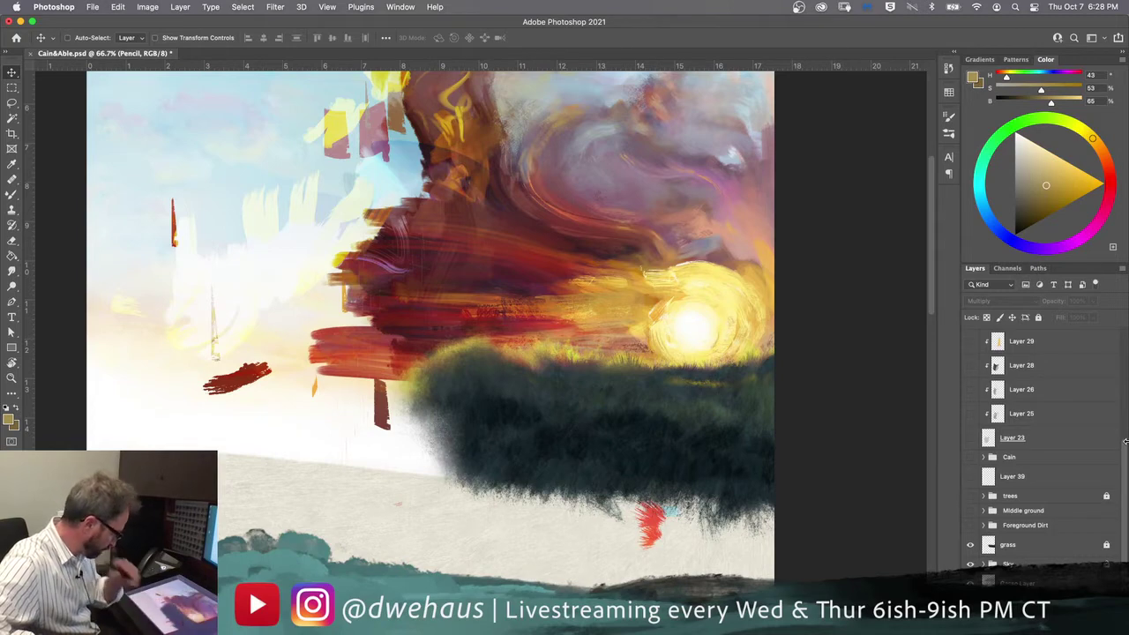
# Step: Hide the sky and grass, and toggle the Pencil layer to compare the drawing with the bare toned ground
pyautogui.keyDown('alt'); pyautogui.click(974, 542); pyautogui.keyUp('alt')
pyautogui.scroll(5, 974, 529)
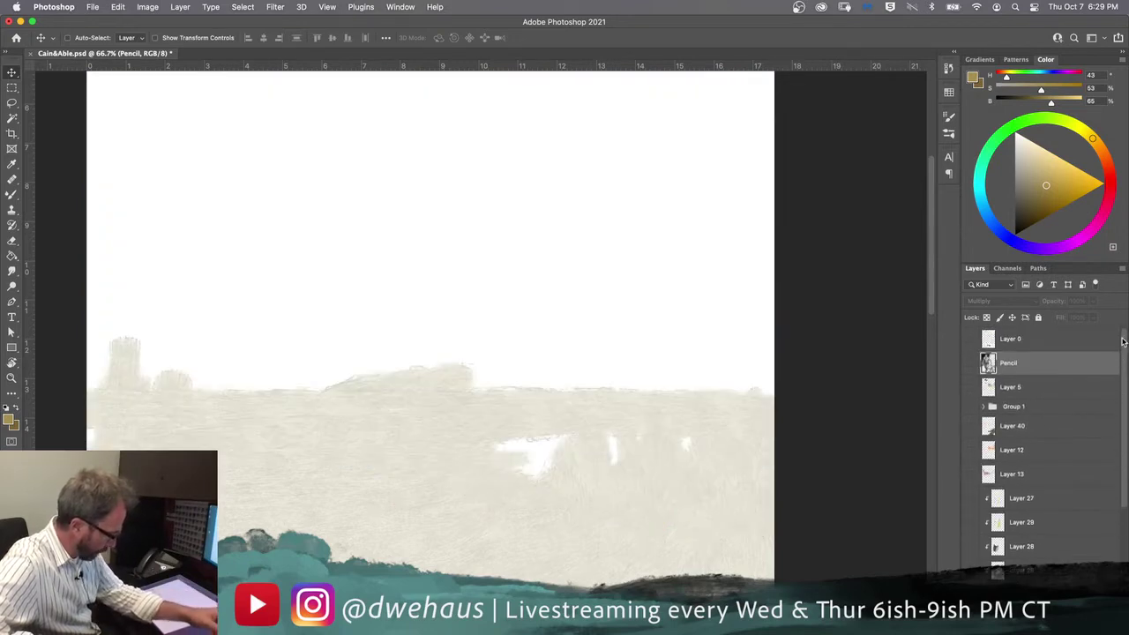
pyautogui.click(970, 367)
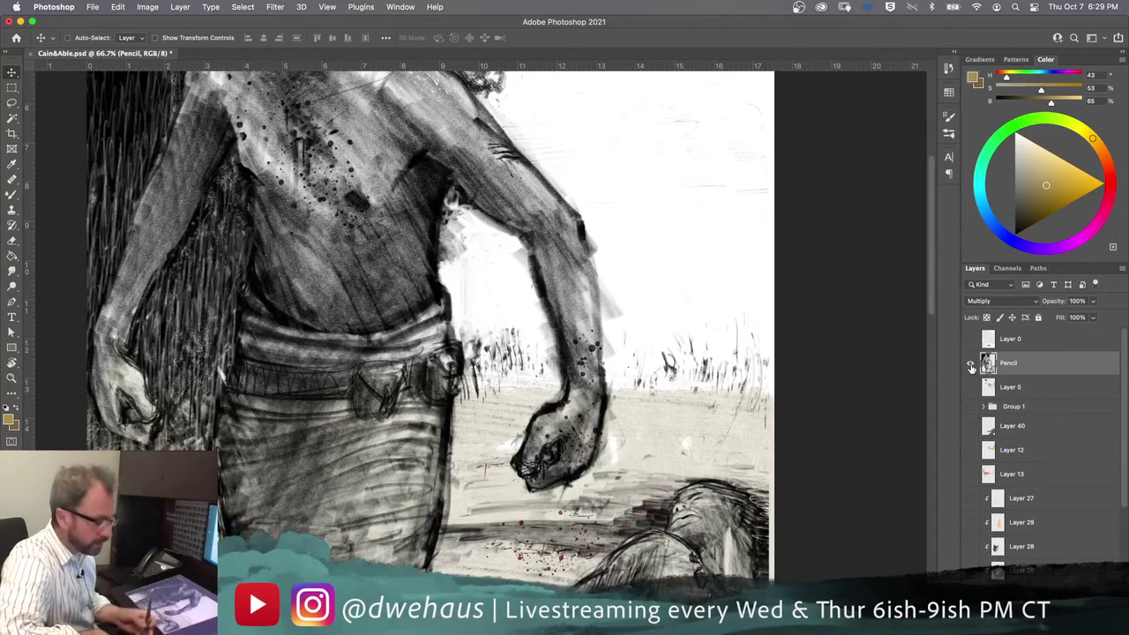
pyautogui.click(971, 364)
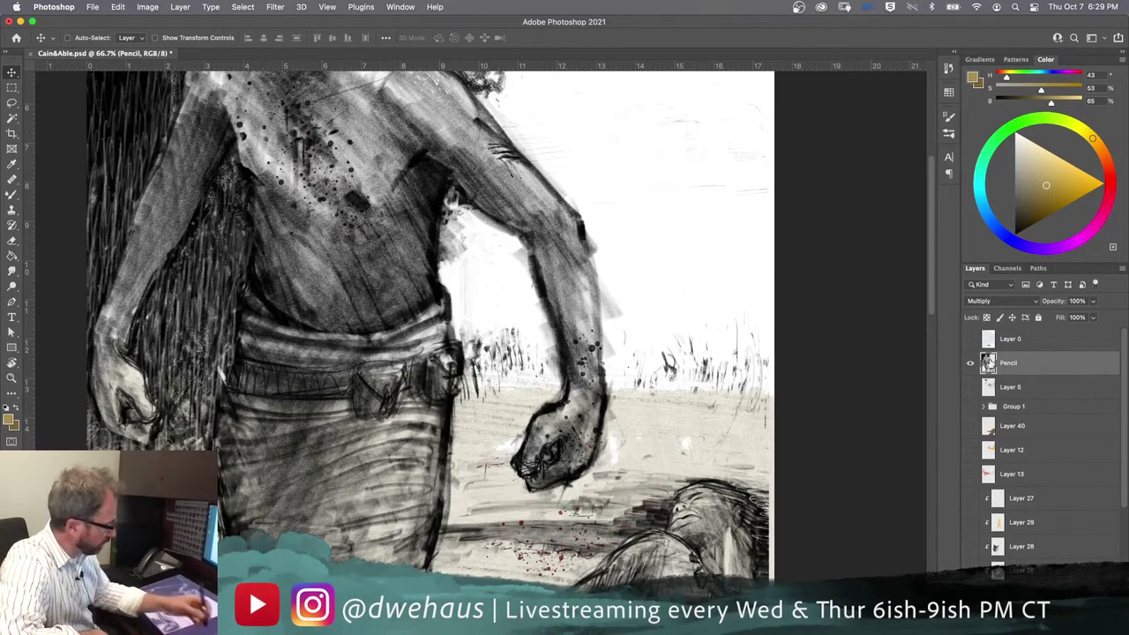
pyautogui.click(973, 365)
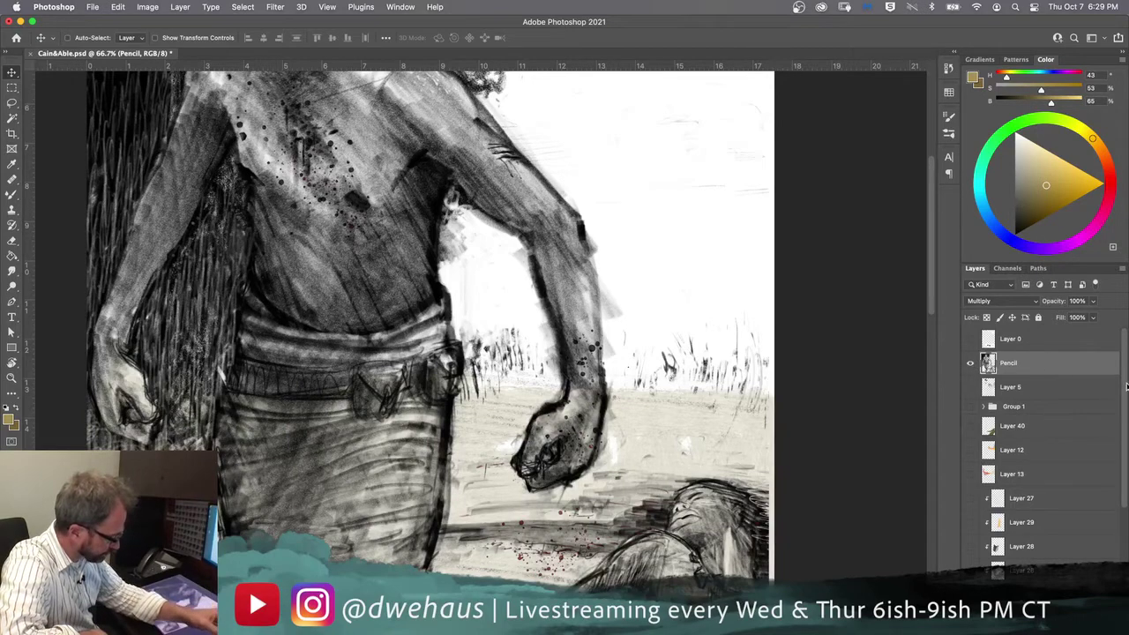
# Step: Restore the sky and grass beneath the pencil drawing for comparison, and hide the Pencil layer
pyautogui.moveTo(1125, 390); pyautogui.dragTo(1123, 510)
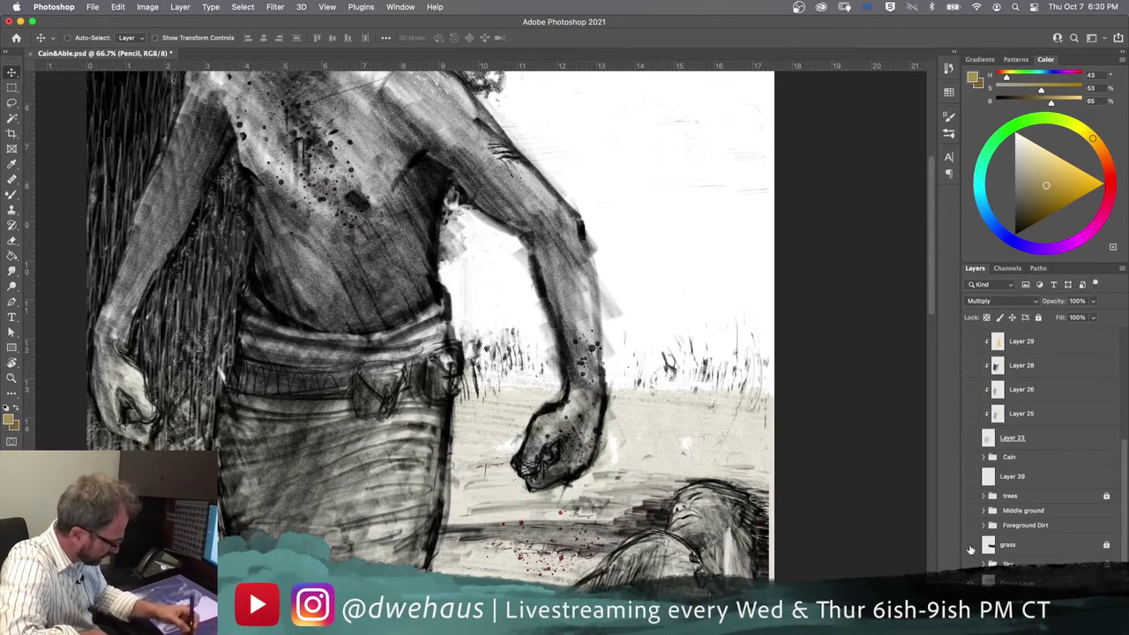
pyautogui.click(971, 546)
pyautogui.click(971, 546)
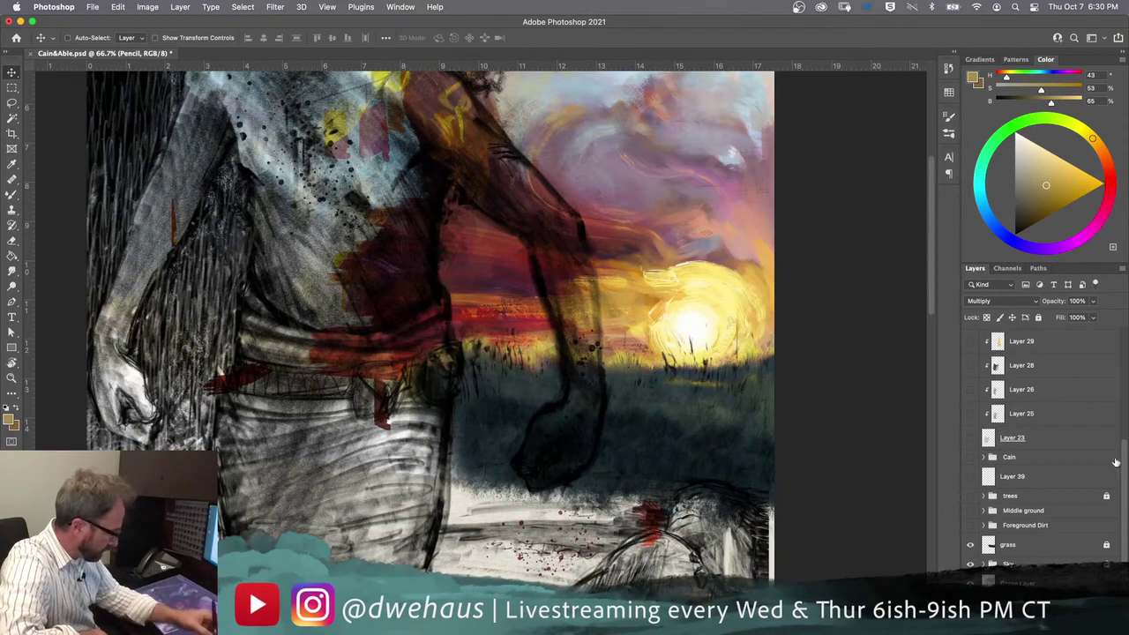
pyautogui.moveTo(1119, 463); pyautogui.dragTo(1120, 353)
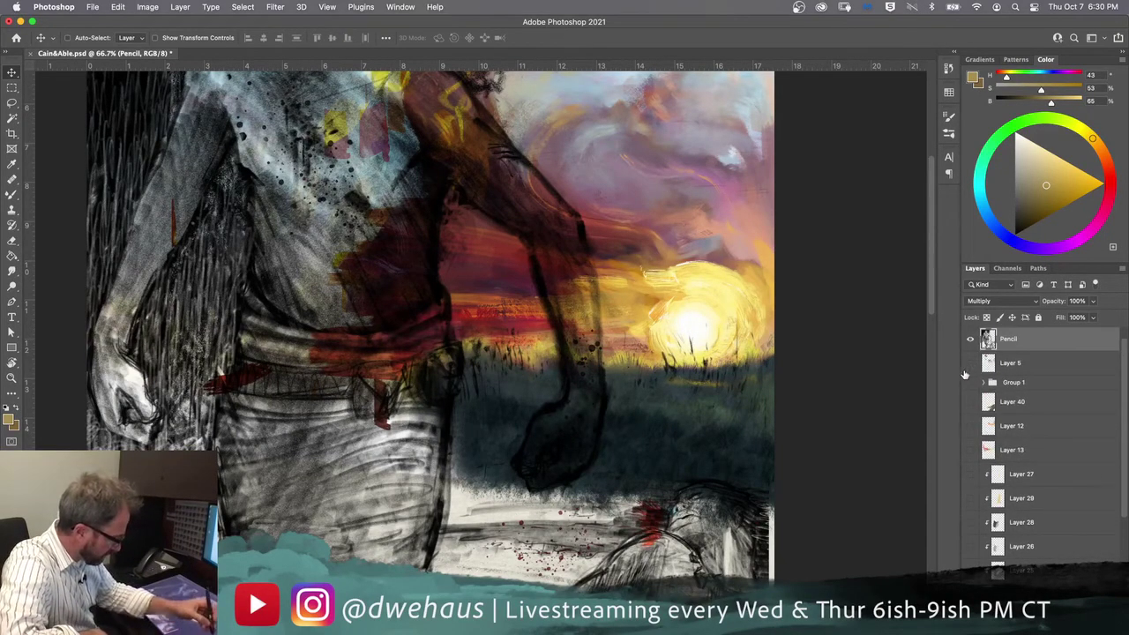
pyautogui.click(971, 340)
pyautogui.moveTo(1126, 430); pyautogui.dragTo(1125, 540)
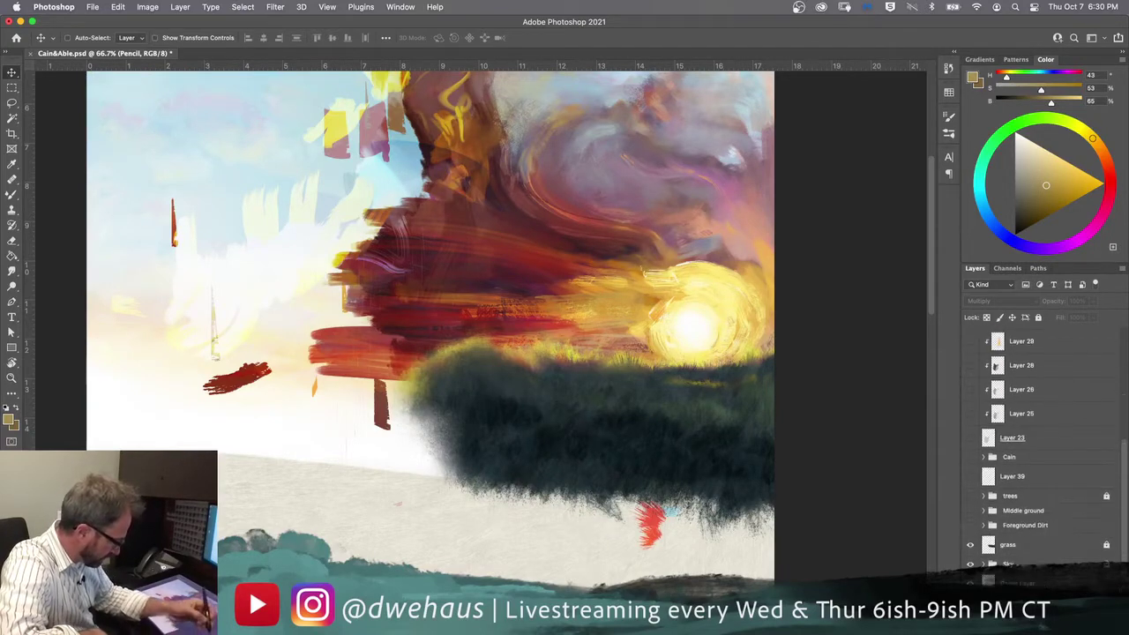
# Step: Show the trees group over the sky and grass
pyautogui.click(971, 497)
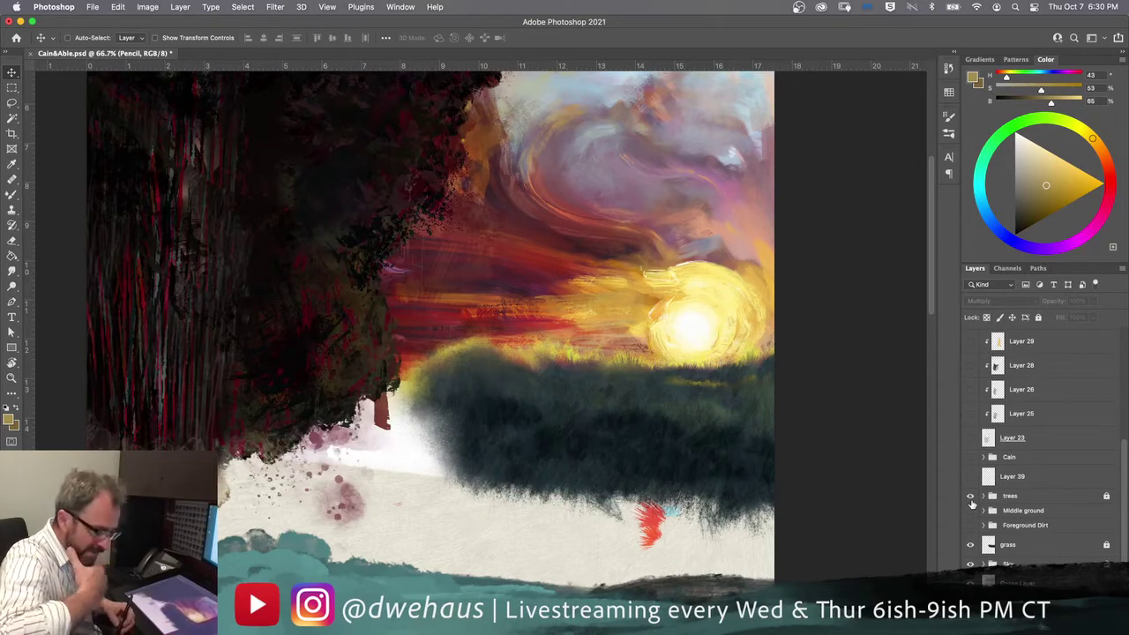
pyautogui.moveTo(398, 298)
pyautogui.mouseDown()
pyautogui.moveTo(477, 465)
pyautogui.moveTo(468, 529)
pyautogui.moveTo(464, 504)
pyautogui.moveTo(476, 509)
pyautogui.mouseUp()
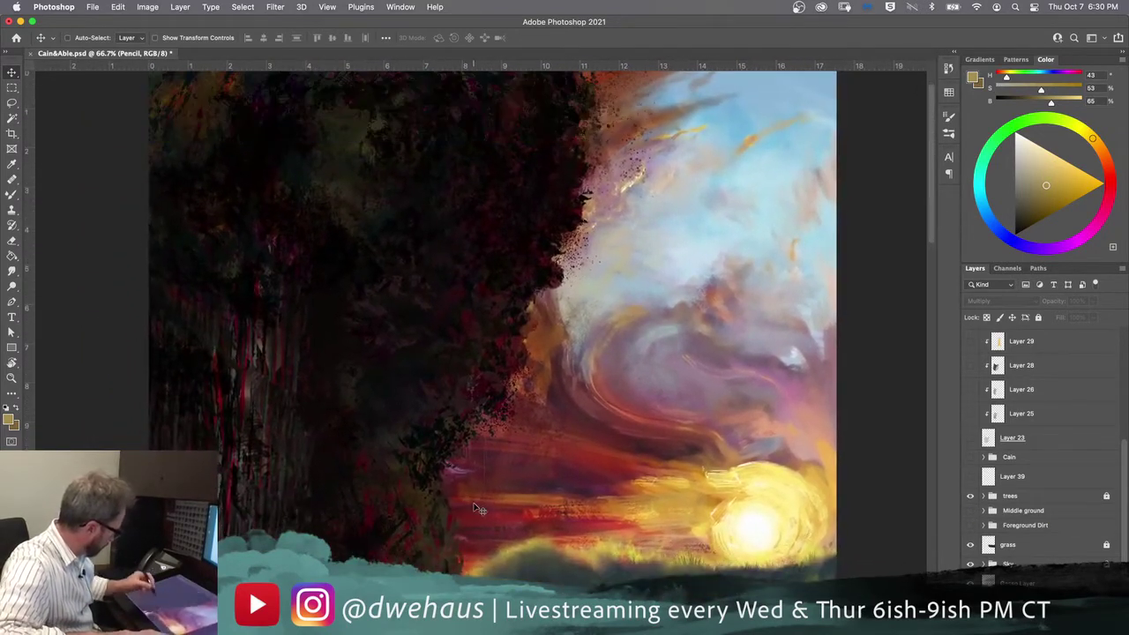
pyautogui.scroll(1, 316, 476)
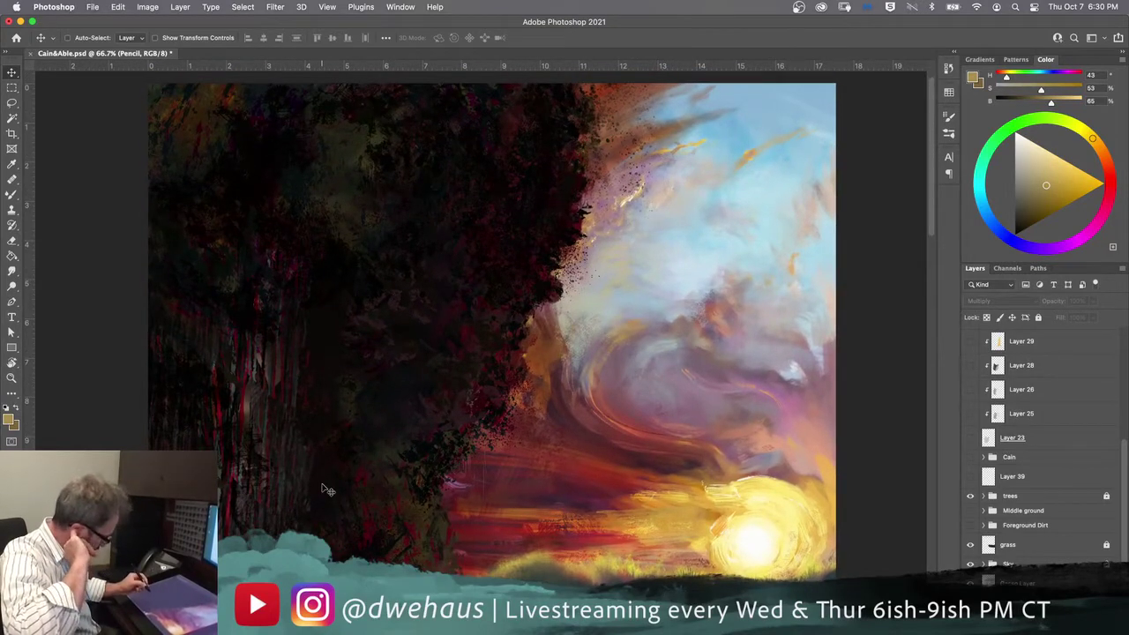
# Step: Examine the foliage texture and dark color variations in the trees, from the canopy edge to the trunks
pyautogui.press('super+plus')
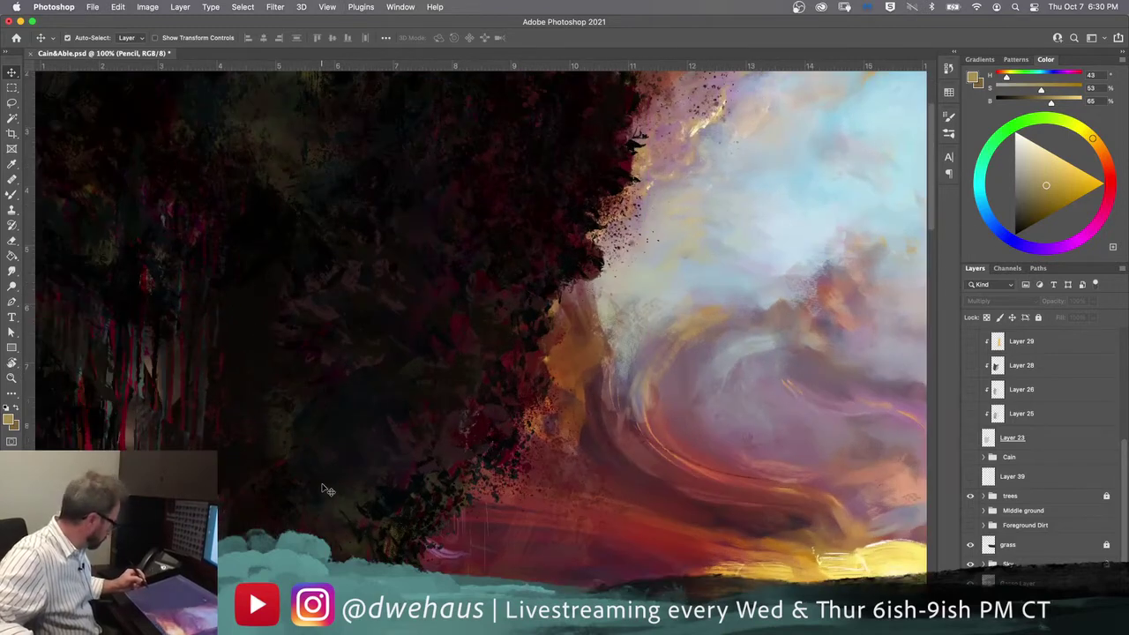
pyautogui.moveTo(323, 479); pyautogui.dragTo(421, 432)
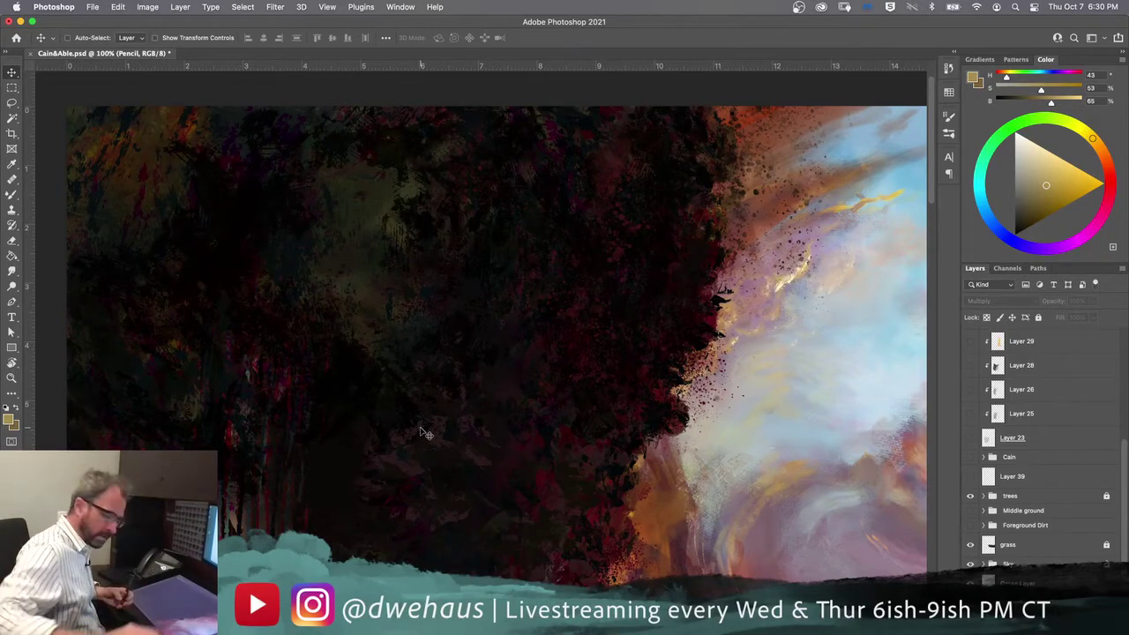
pyautogui.press('super+equal')
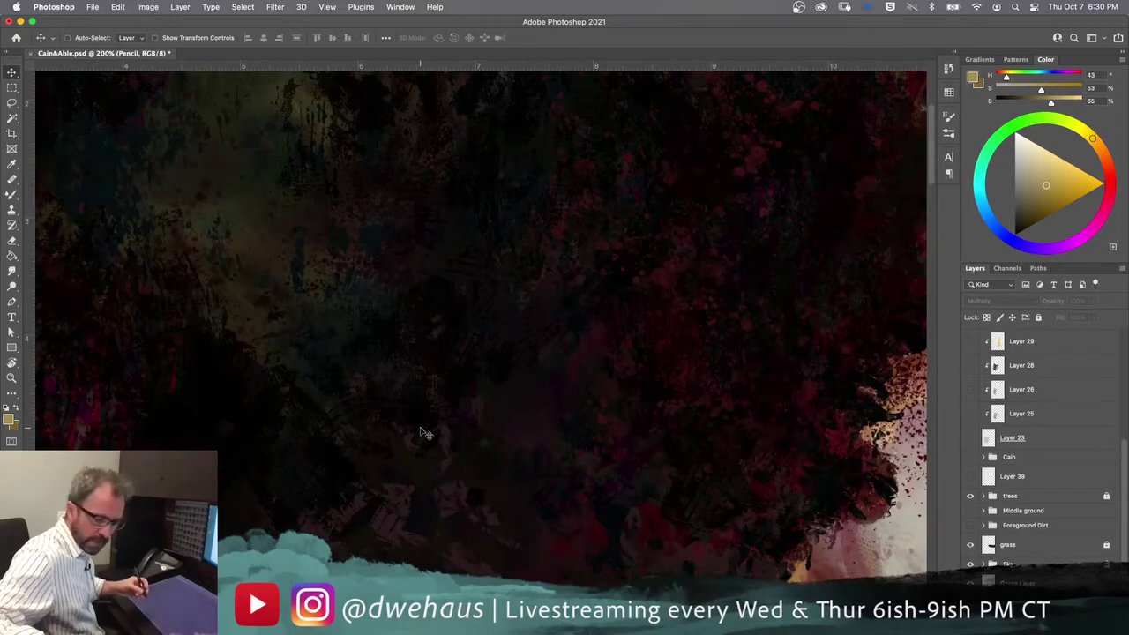
pyautogui.press('super+minus')
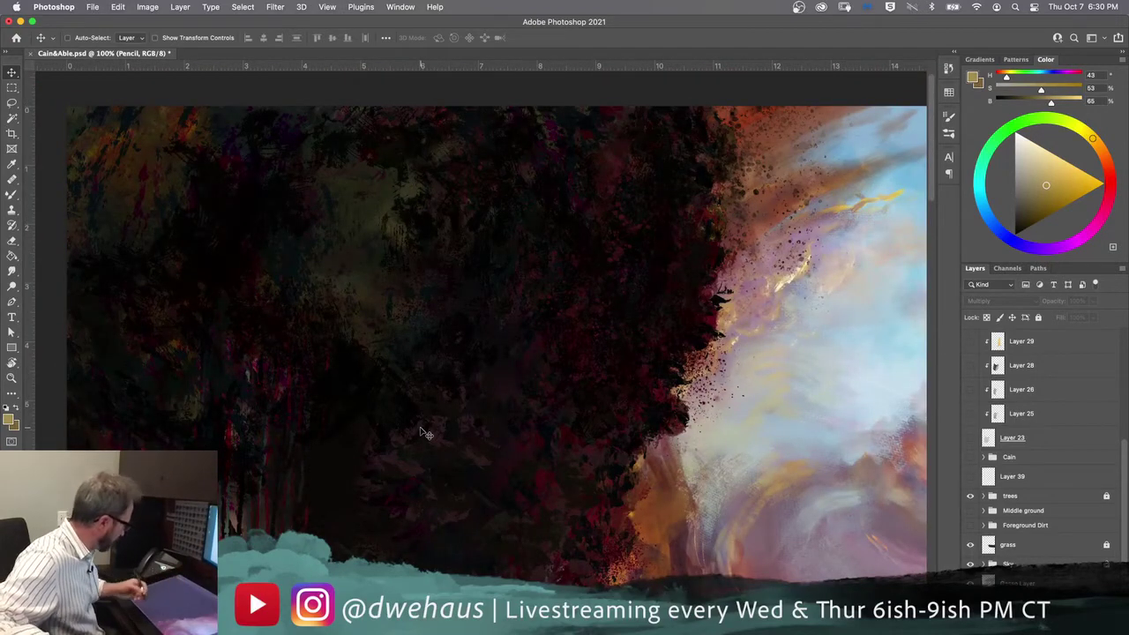
pyautogui.scroll(5, 441, 435)
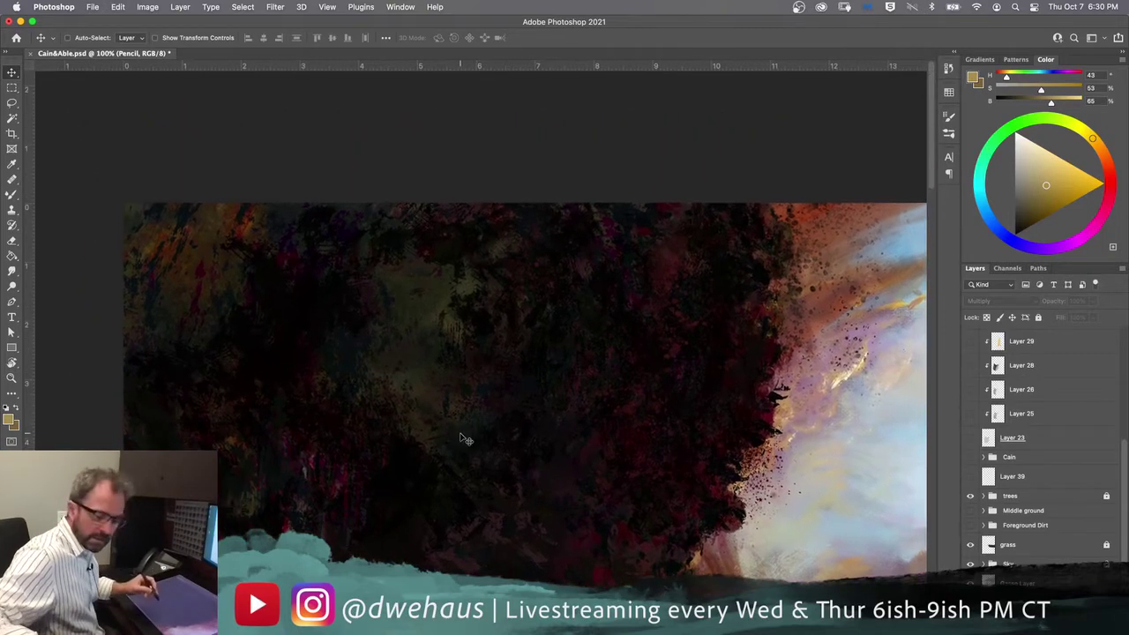
pyautogui.press('super+equal')
pyautogui.moveTo(224, 429); pyautogui.dragTo(555, 497)
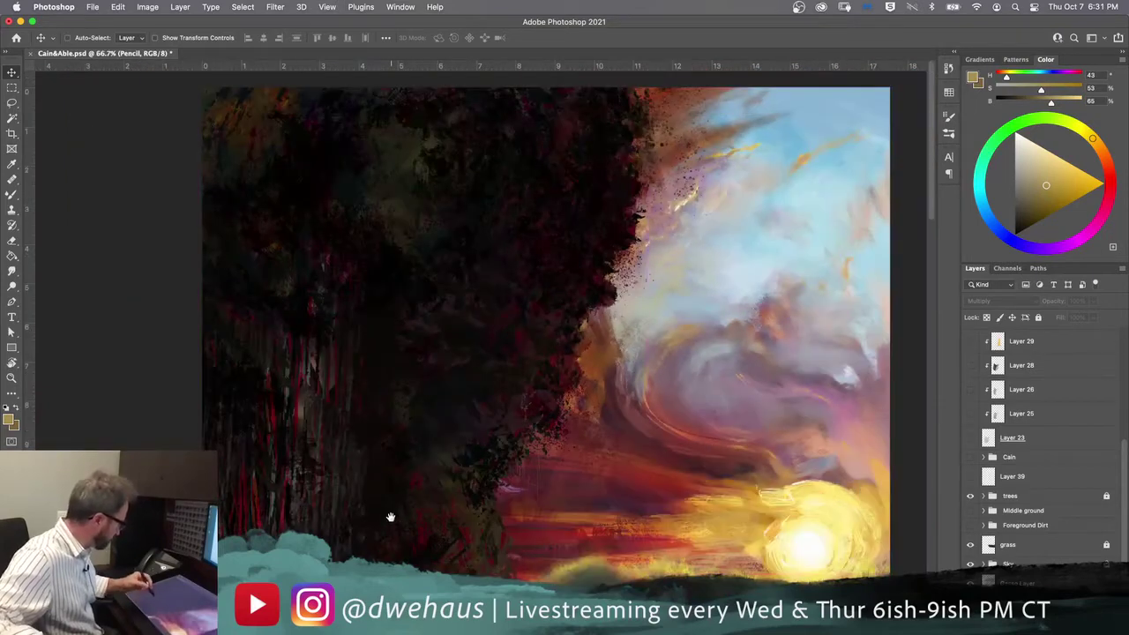
pyautogui.moveTo(391, 516); pyautogui.dragTo(247, 411)
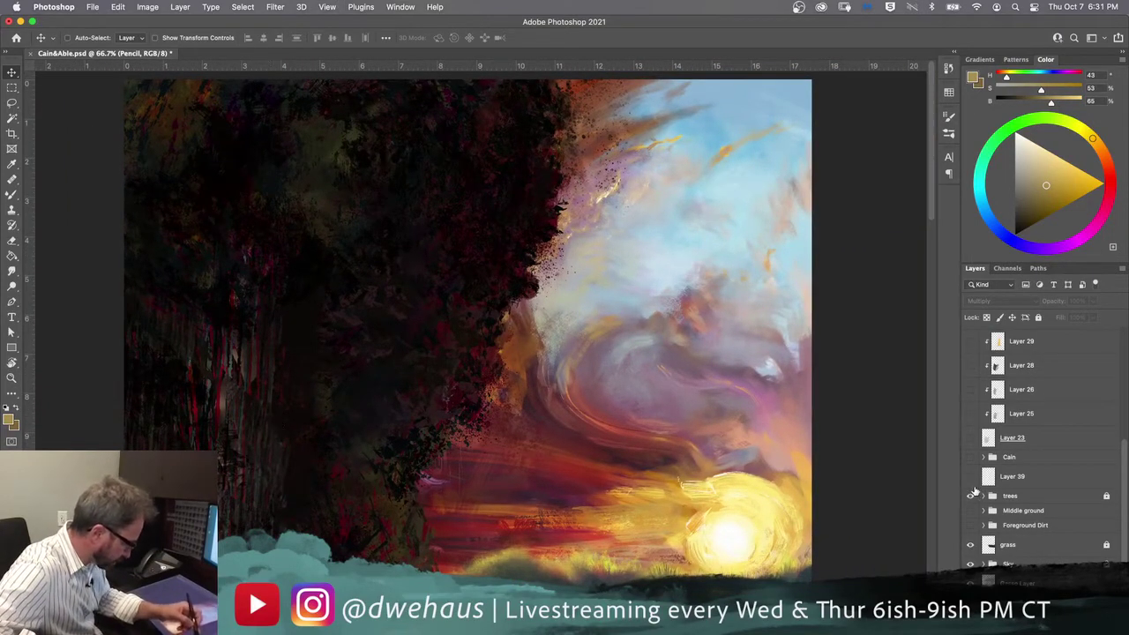
# Step: Show the Cain group in front of the trees and sky
pyautogui.click(970, 457)
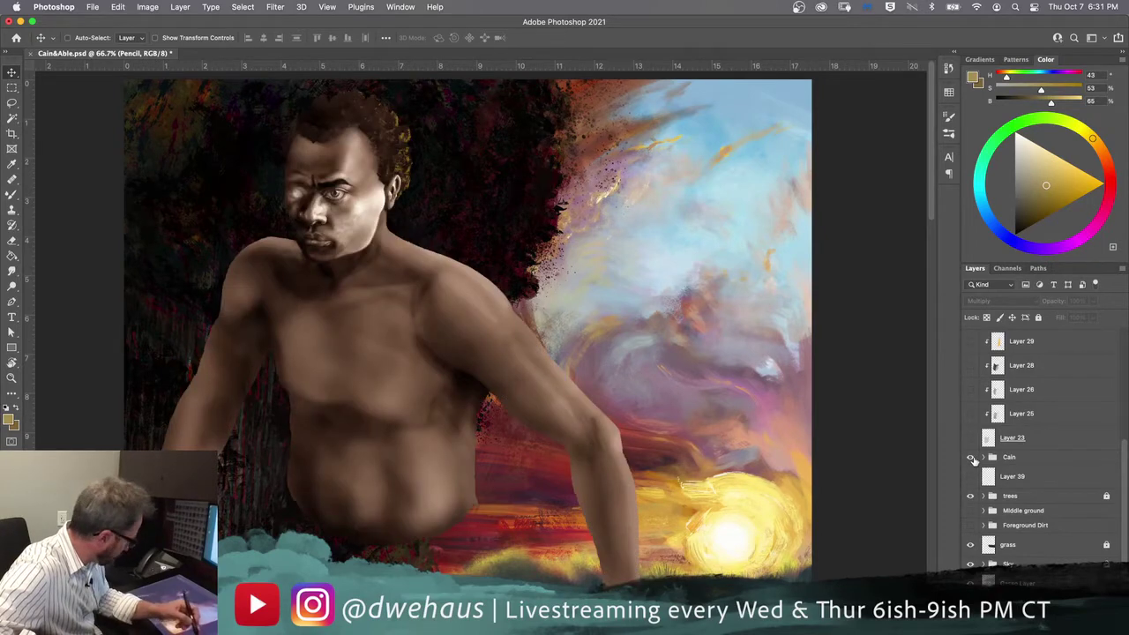
pyautogui.moveTo(344, 455)
pyautogui.mouseDown()
pyautogui.moveTo(341, 416)
pyautogui.moveTo(328, 441)
pyautogui.moveTo(353, 499)
pyautogui.moveTo(350, 524)
pyautogui.moveTo(313, 436)
pyautogui.moveTo(295, 317)
pyautogui.moveTo(281, 424)
pyautogui.moveTo(298, 408)
pyautogui.mouseUp()
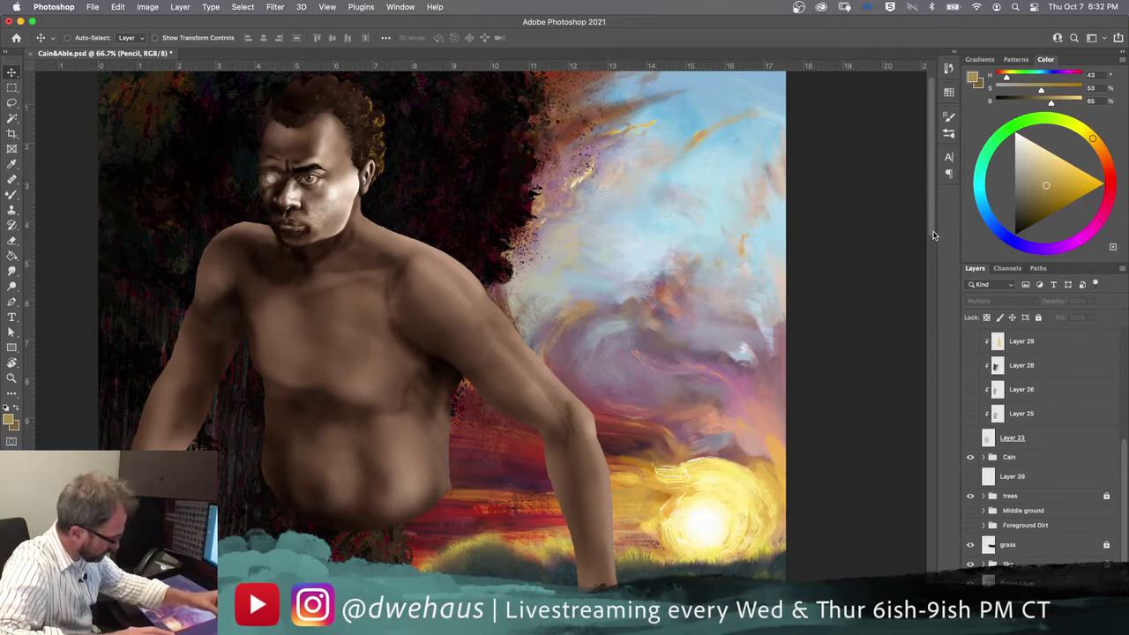
pyautogui.scroll(5, 937, 242)
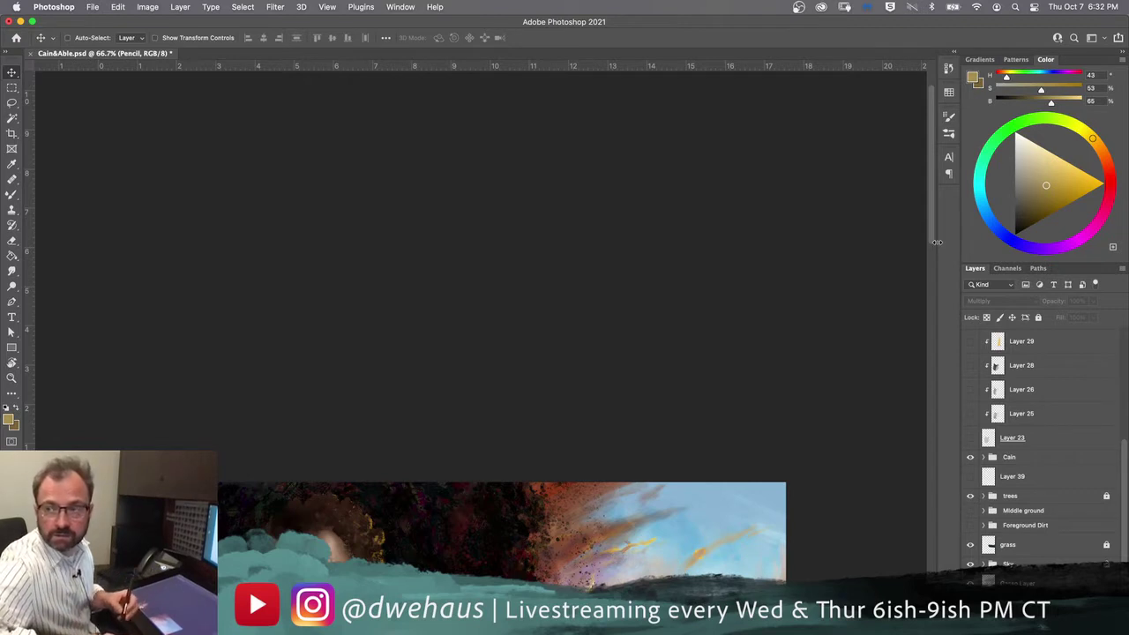
pyautogui.scroll(-5, 924, 238)
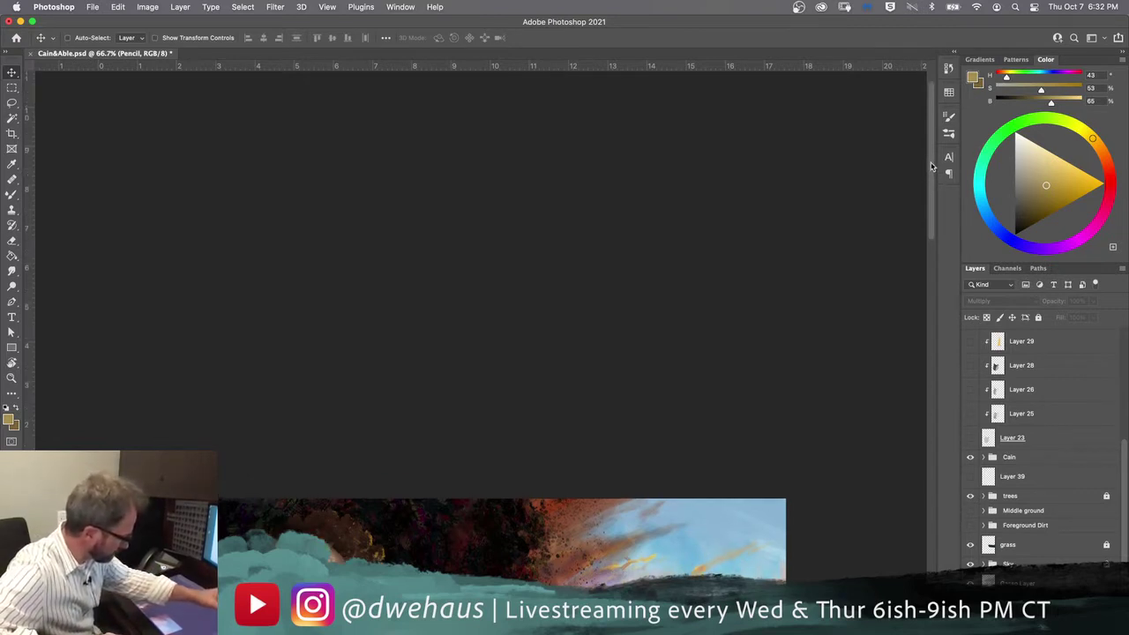
pyautogui.scroll(-6, 926, 265)
pyautogui.scroll(2, 930, 308)
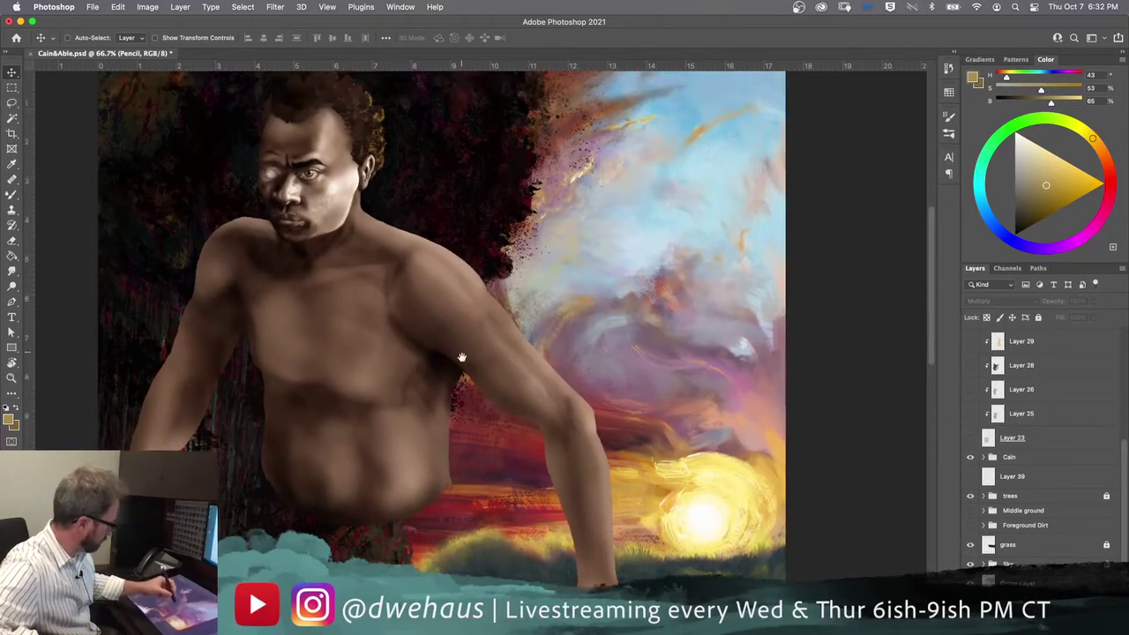
# Step: Show the Middle ground and Foreground Dirt groups beneath the figure of Cain
pyautogui.moveTo(461, 355)
pyautogui.mouseDown()
pyautogui.moveTo(491, 429)
pyautogui.moveTo(517, 398)
pyautogui.moveTo(429, 361)
pyautogui.moveTo(434, 259)
pyautogui.moveTo(450, 246)
pyautogui.moveTo(461, 245)
pyautogui.moveTo(456, 308)
pyautogui.moveTo(476, 318)
pyautogui.mouseUp()
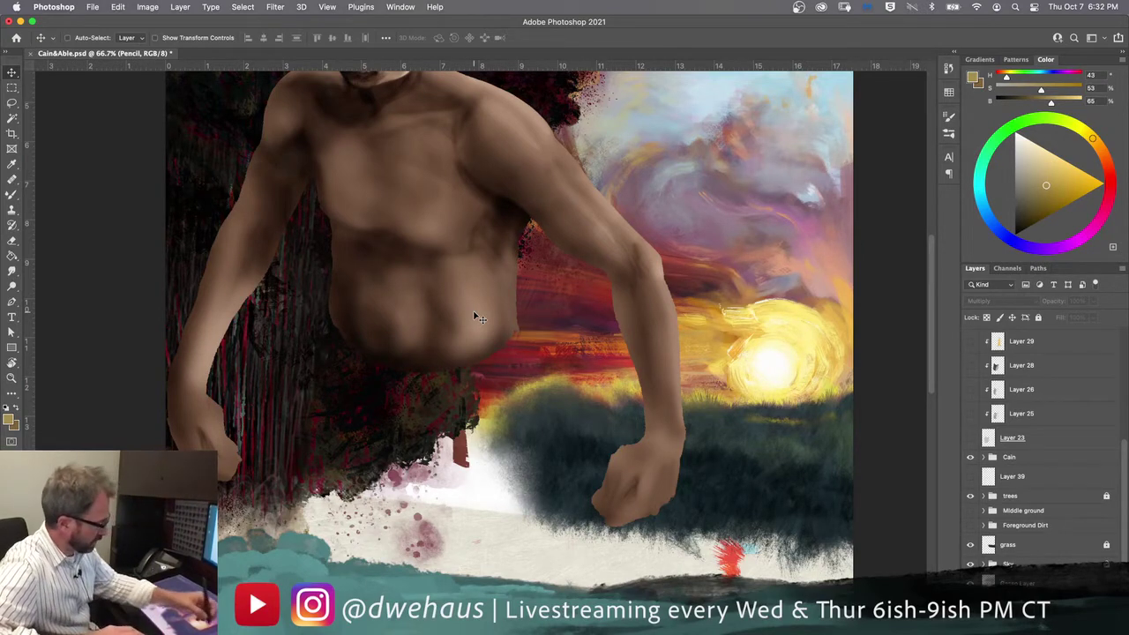
pyautogui.moveTo(527, 461)
pyautogui.mouseDown()
pyautogui.moveTo(528, 484)
pyautogui.moveTo(509, 408)
pyautogui.moveTo(529, 327)
pyautogui.moveTo(546, 322)
pyautogui.mouseUp()
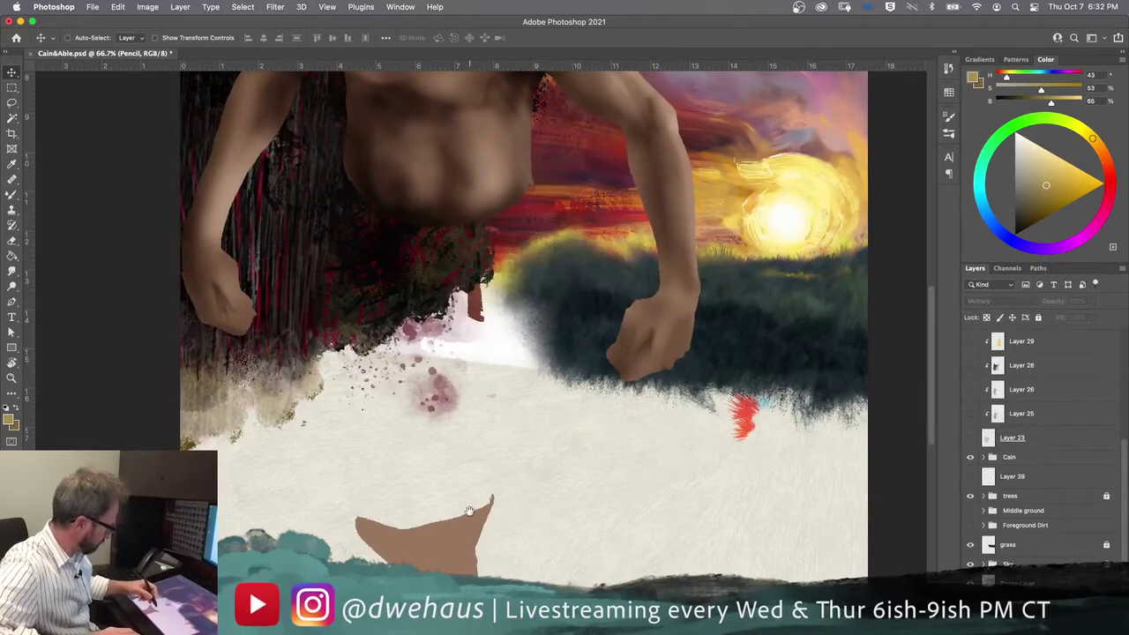
pyautogui.moveTo(523, 386); pyautogui.dragTo(536, 507)
pyautogui.scroll(-8, 536, 508)
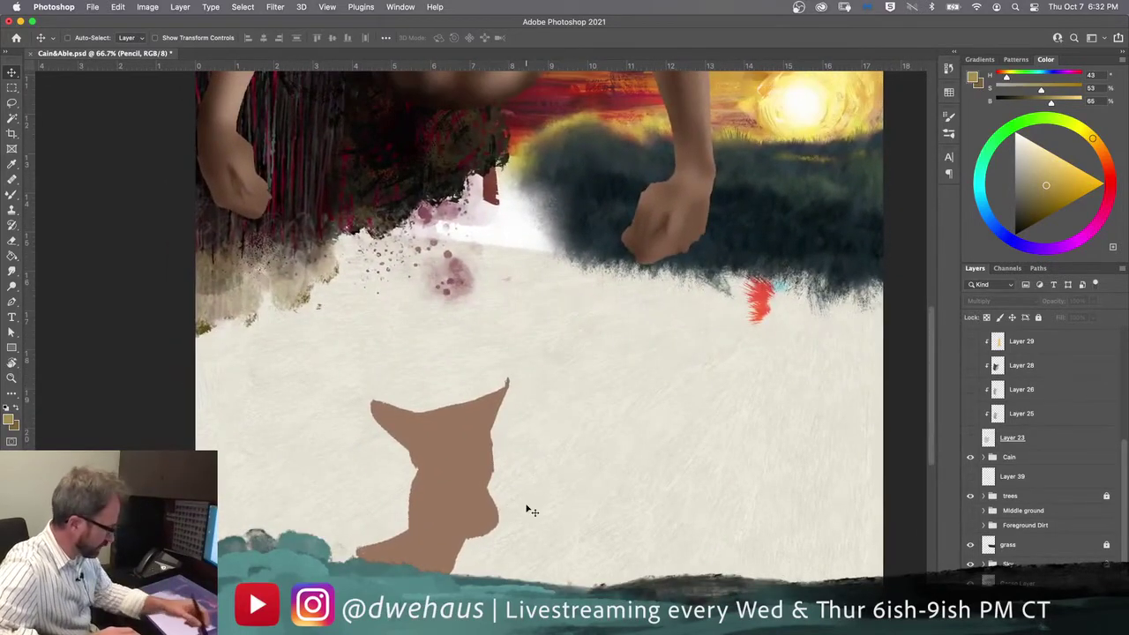
pyautogui.click(971, 512)
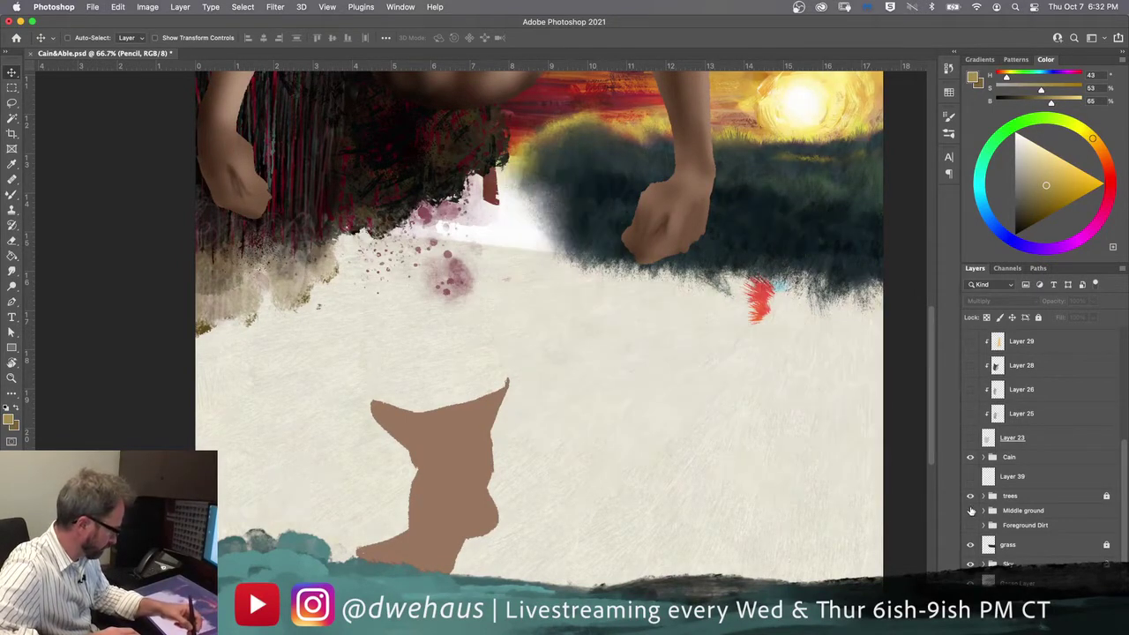
pyautogui.click(971, 526)
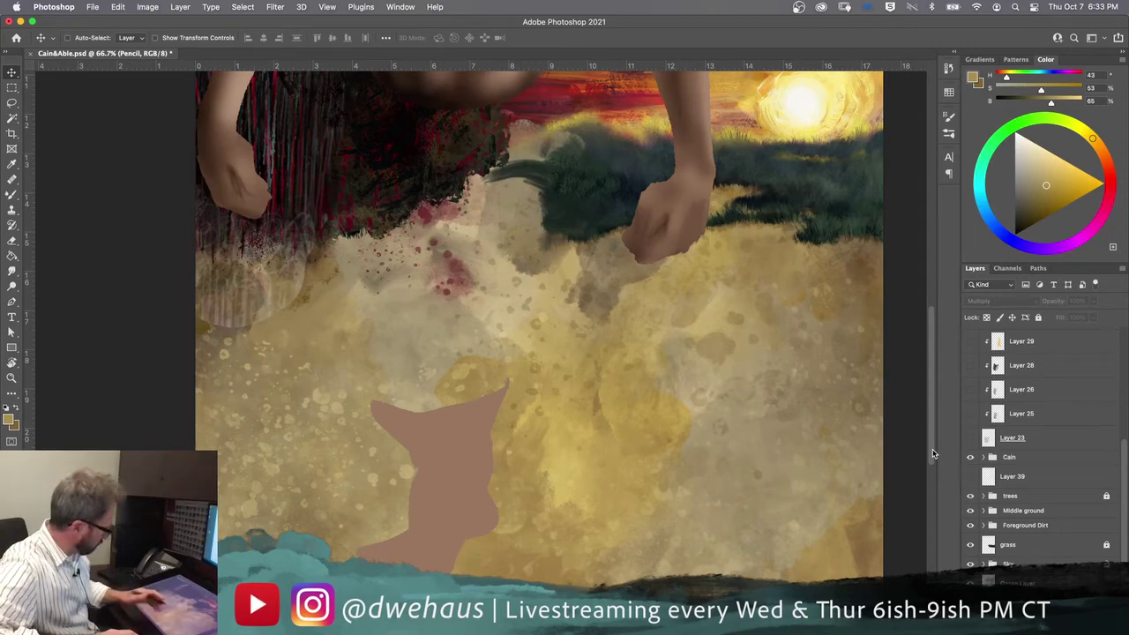
pyautogui.scroll(2, 929, 435)
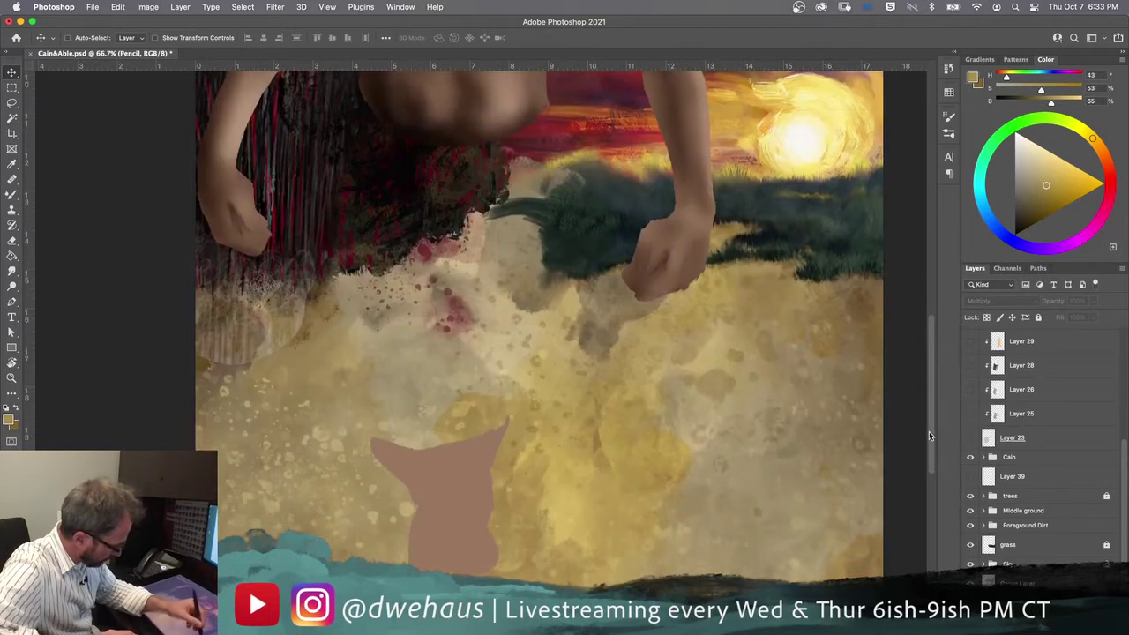
pyautogui.scroll(-2, 929, 435)
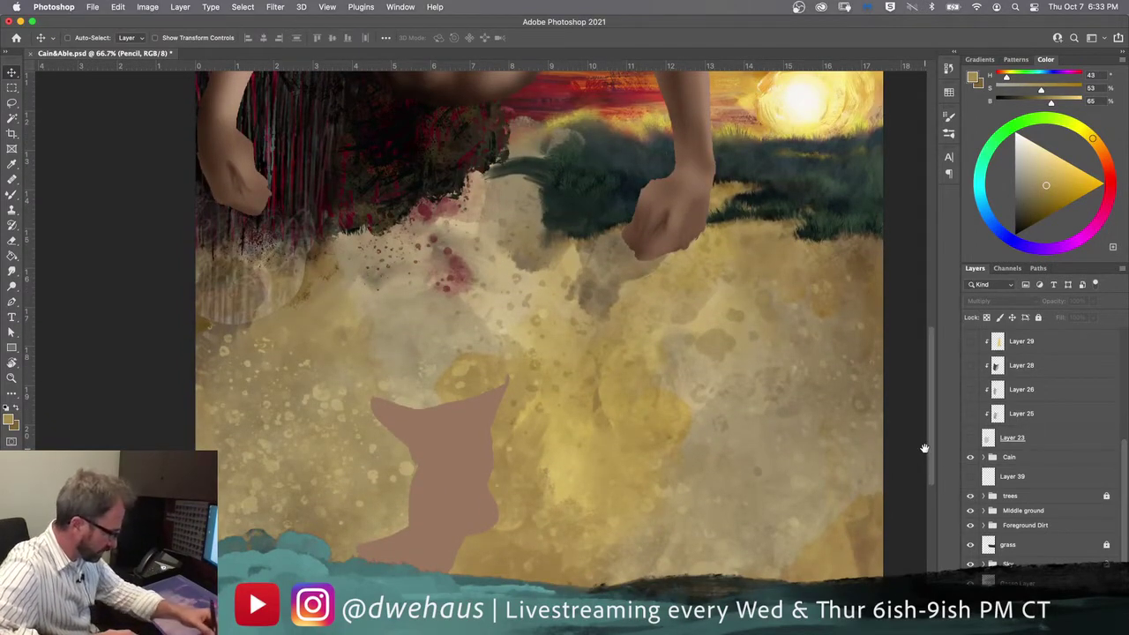
# Step: Toggle Layer 39 over the trees, check it for painted pixels, and delete the empty layer
pyautogui.click(970, 477)
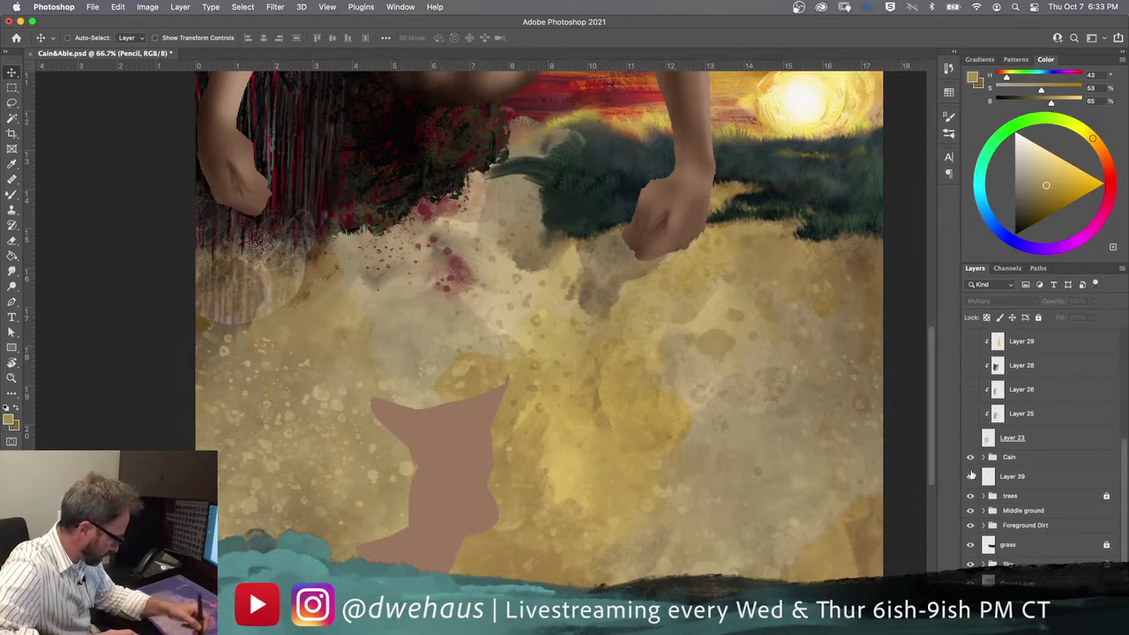
pyautogui.press('super+minus')
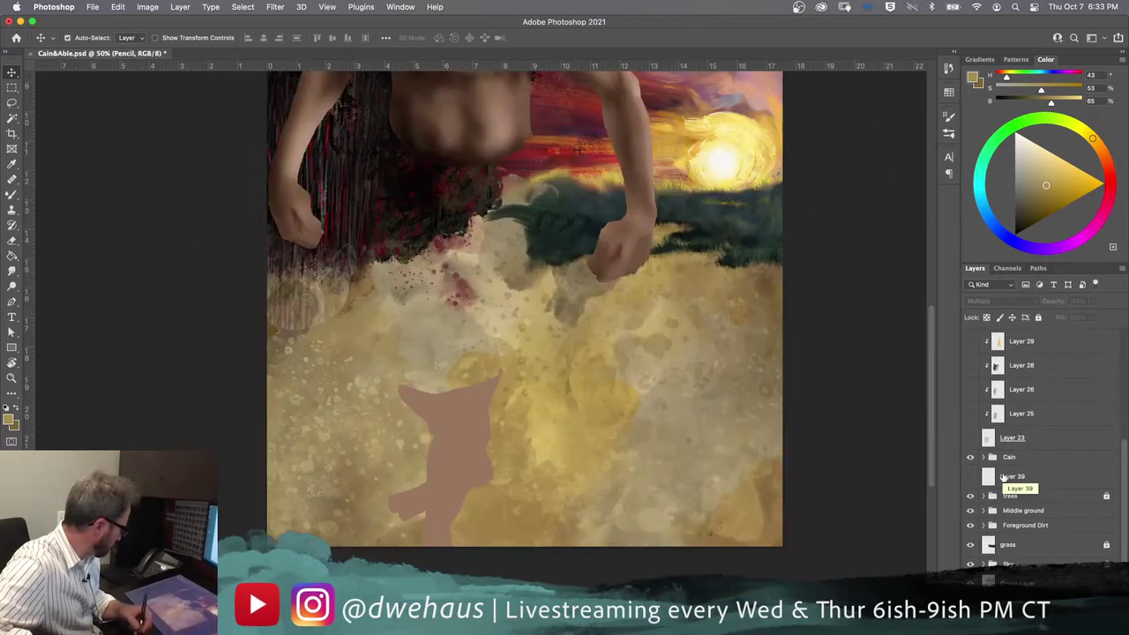
pyautogui.moveTo(539, 377); pyautogui.dragTo(504, 524)
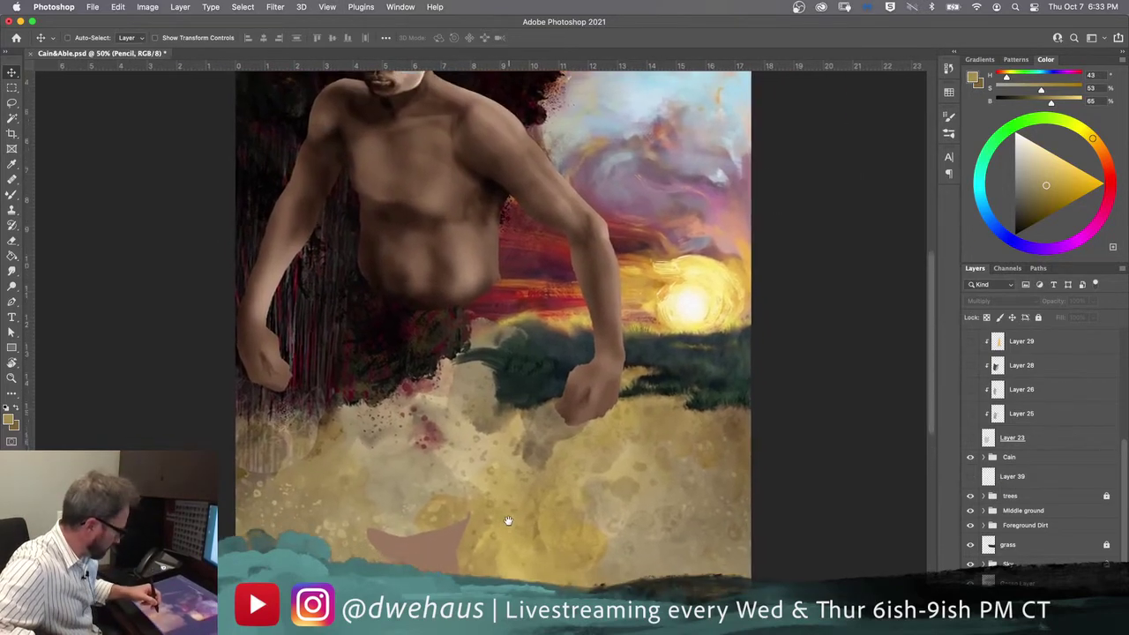
pyautogui.click(970, 476)
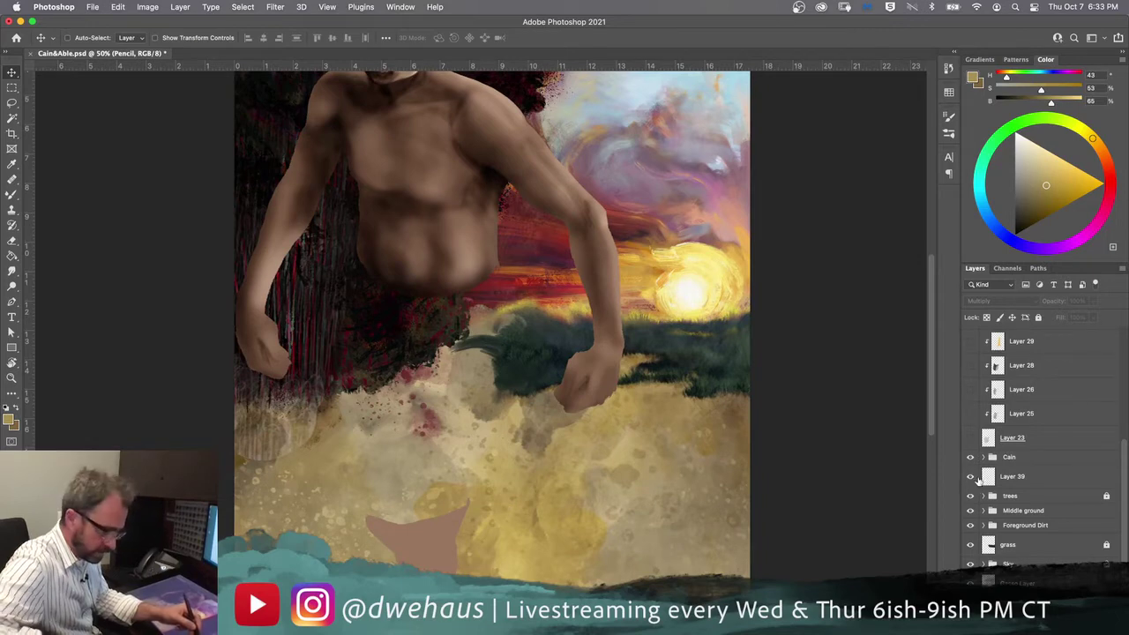
pyautogui.keyDown('super'); pyautogui.click(991, 484); pyautogui.keyUp('super')
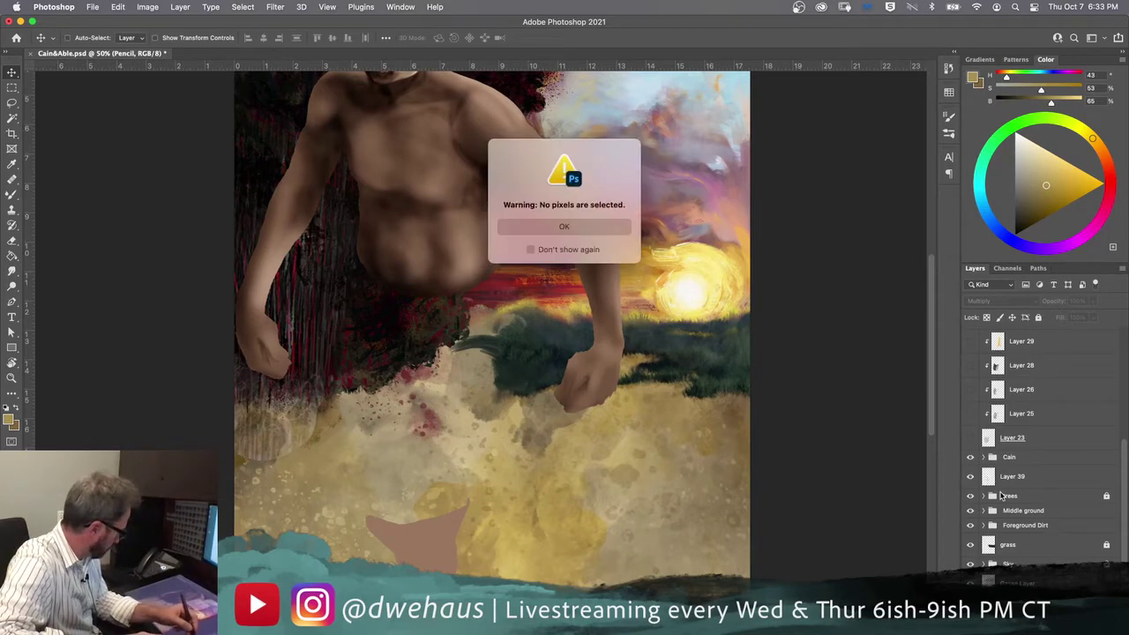
pyautogui.click(564, 225)
pyautogui.moveTo(1028, 482); pyautogui.dragTo(1087, 552)
# Step: Show Group 1 with the striped cloth, Layer 40 with Abel's silhouette, and the Pencil layer over the painting
pyautogui.scroll(5, 1045, 441)
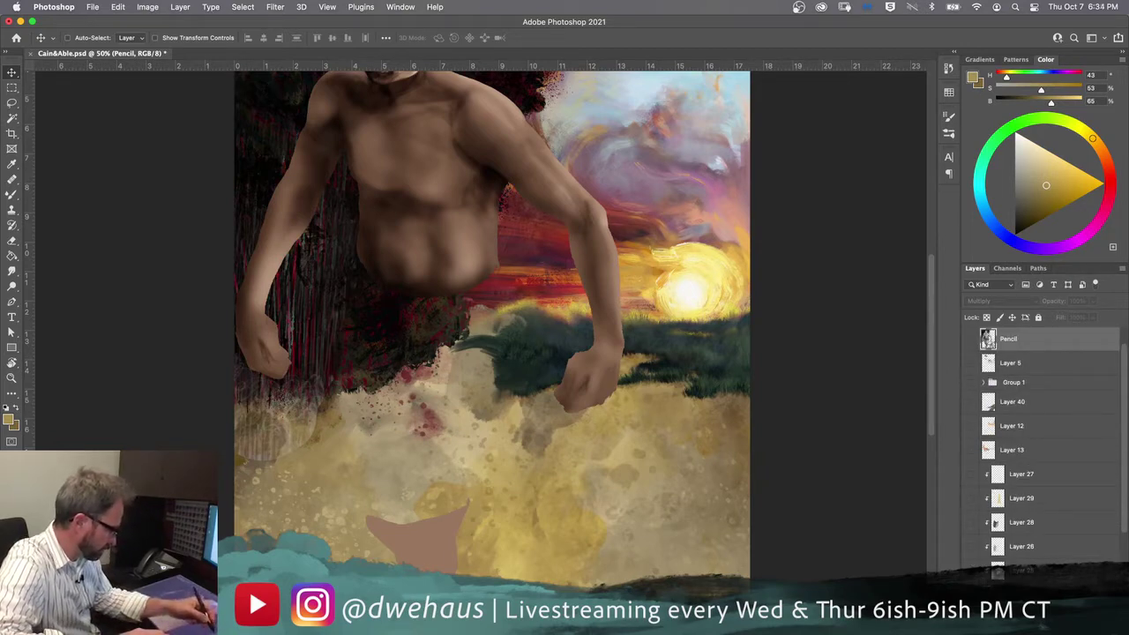
pyautogui.click(971, 382)
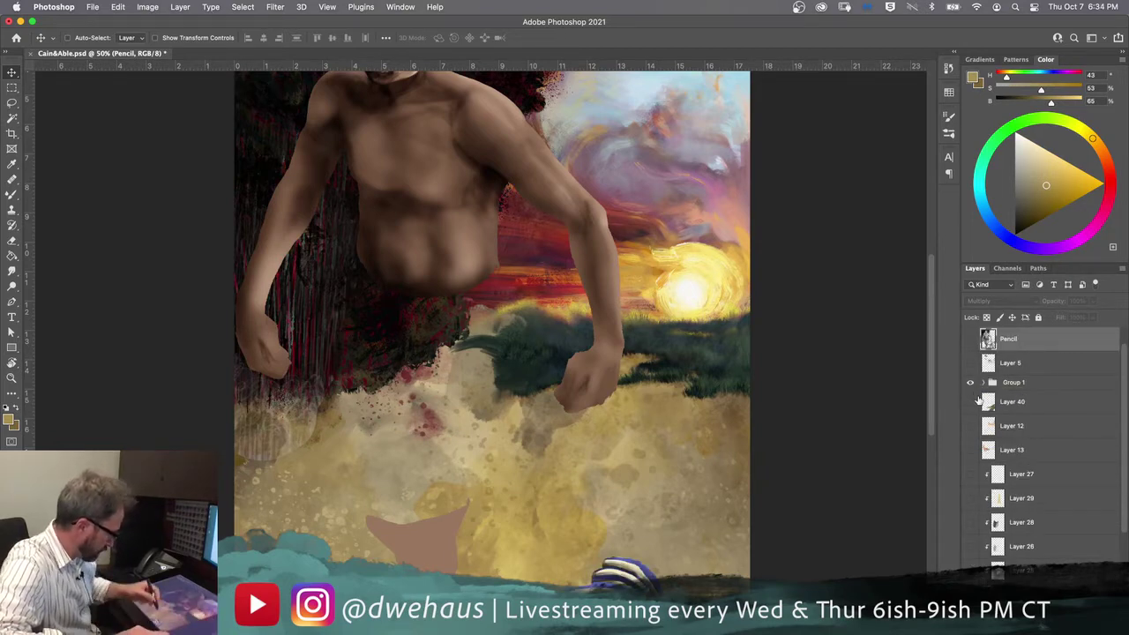
pyautogui.moveTo(433, 543); pyautogui.dragTo(427, 464)
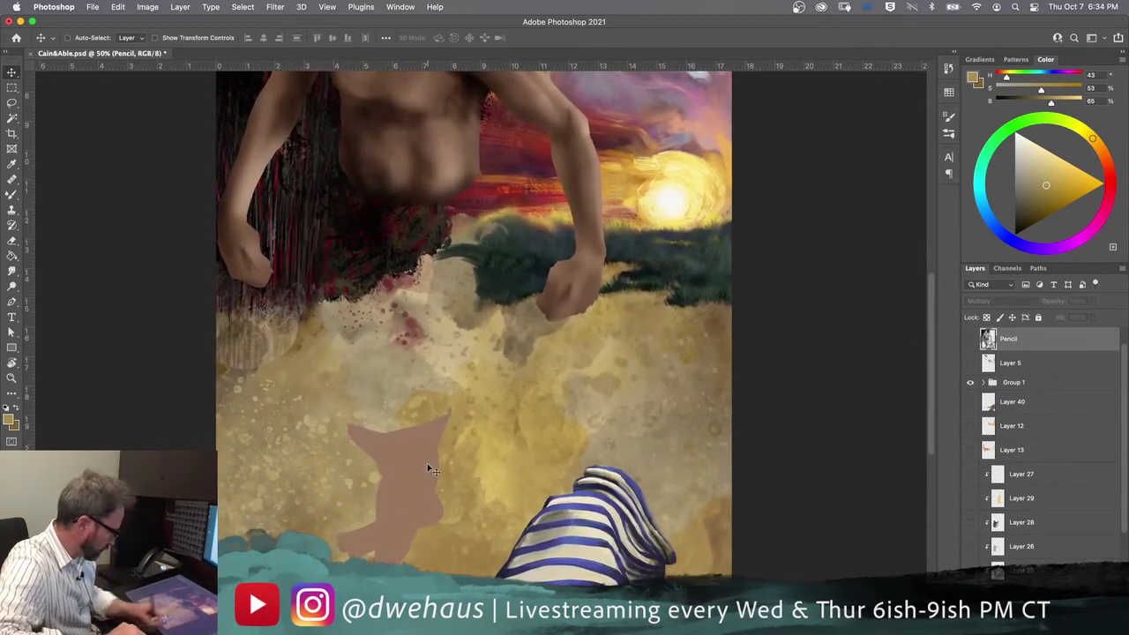
pyautogui.click(970, 403)
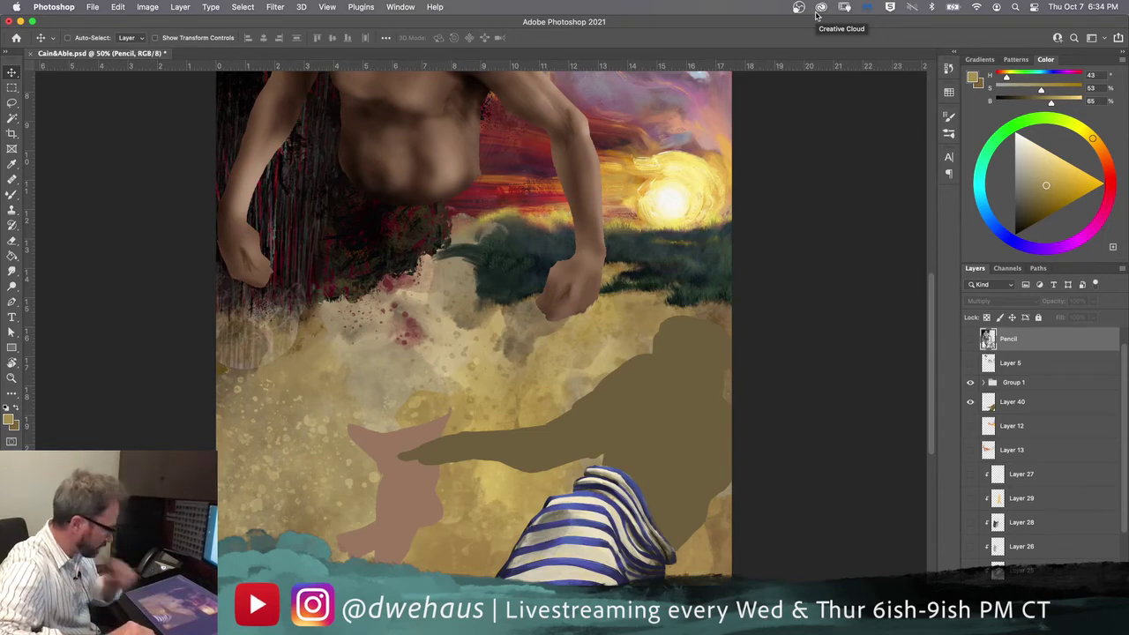
pyautogui.click(972, 342)
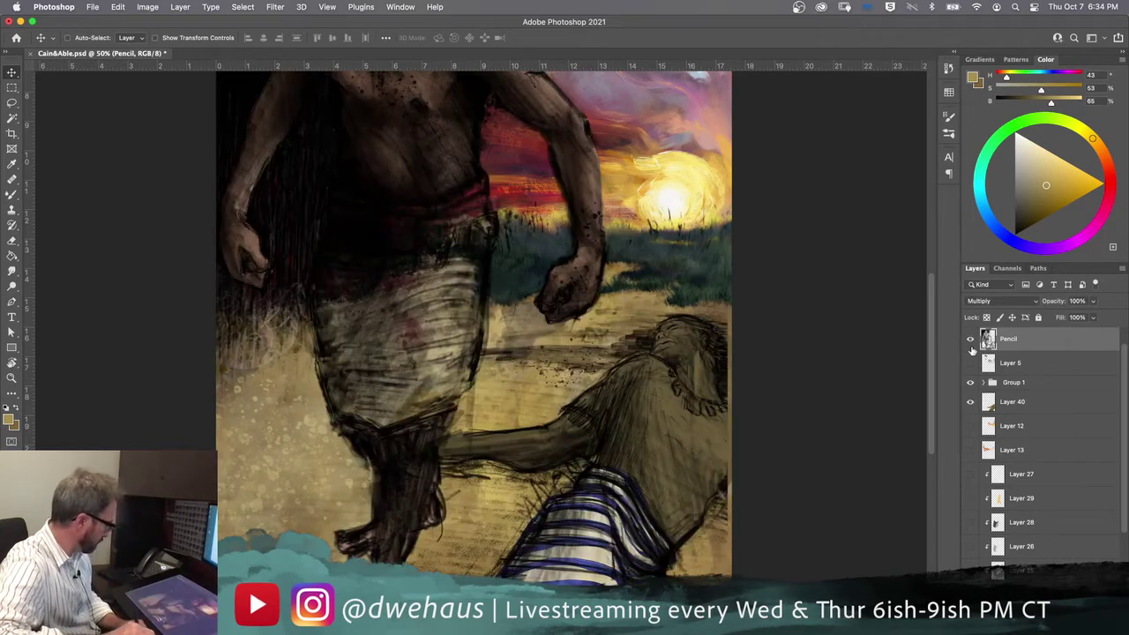
# Step: Examine the pencil shading over Cain's face and torso up close, and how it reads across the whole composition
pyautogui.moveTo(391, 297)
pyautogui.mouseDown()
pyautogui.moveTo(375, 498)
pyautogui.moveTo(376, 463)
pyautogui.mouseUp()
pyautogui.moveTo(374, 389); pyautogui.dragTo(441, 452)
pyautogui.hotkey('ctrl', '1')
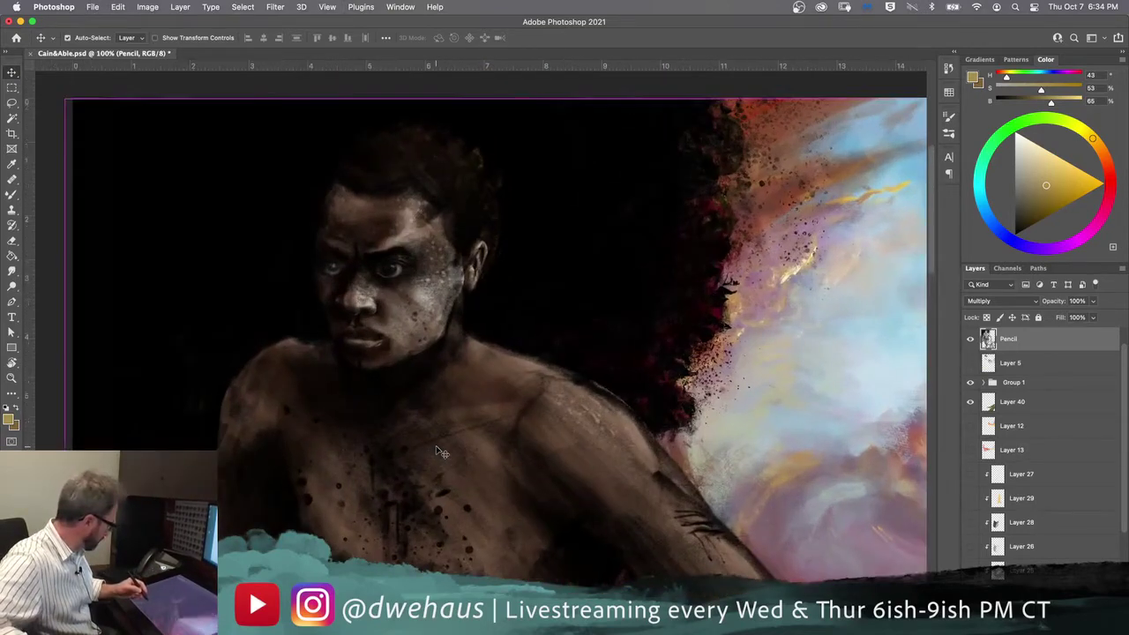
pyautogui.hotkey('ctrl', '=')
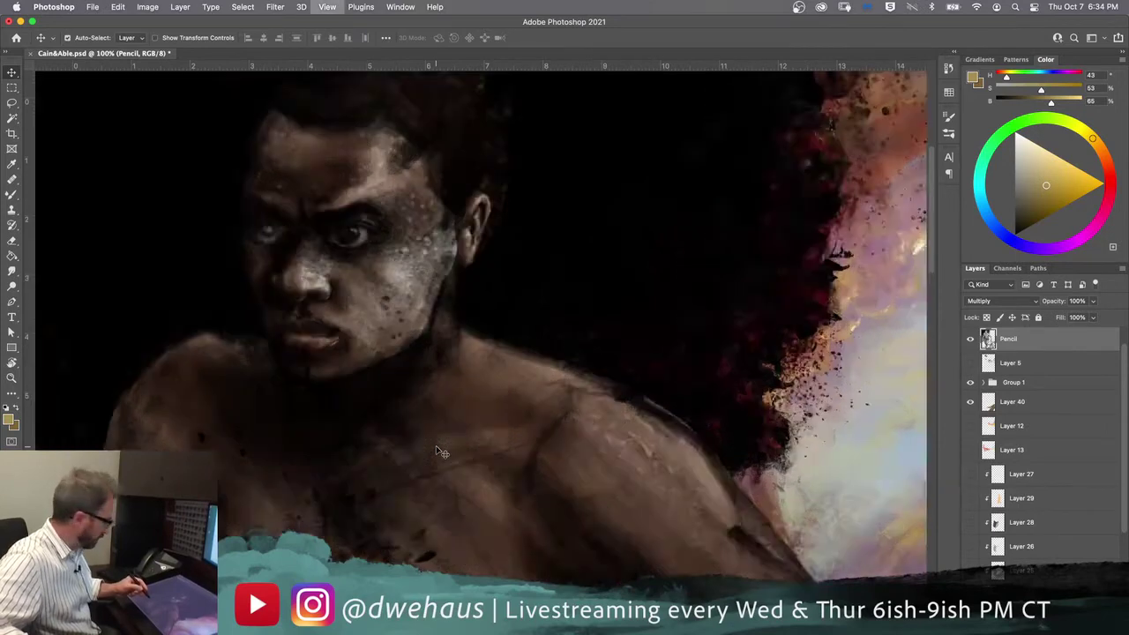
pyautogui.moveTo(367, 509); pyautogui.dragTo(377, 472)
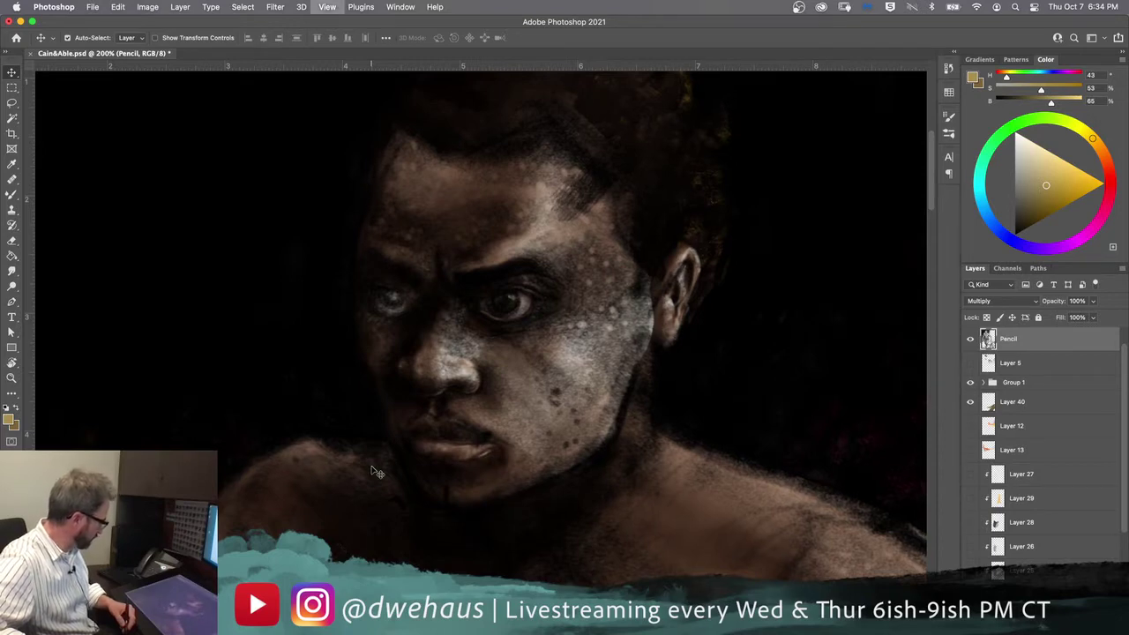
pyautogui.press('super+minus')
pyautogui.press('super+minus')
pyautogui.press('super+minus')
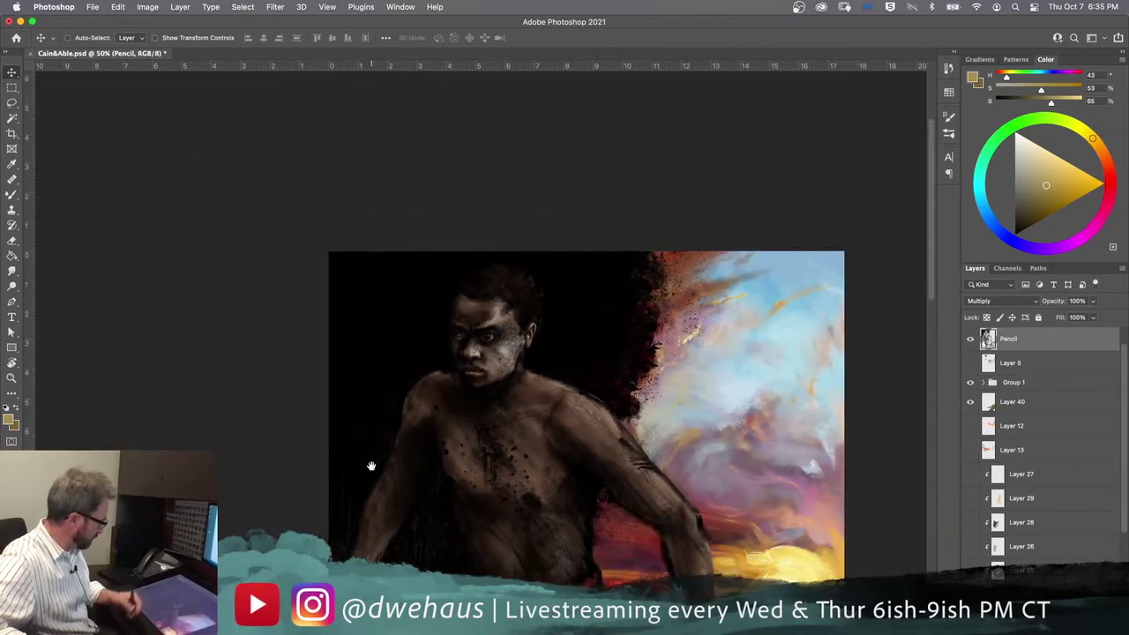
pyautogui.moveTo(479, 517)
pyautogui.mouseDown()
pyautogui.moveTo(396, 361)
pyautogui.moveTo(410, 364)
pyautogui.mouseUp()
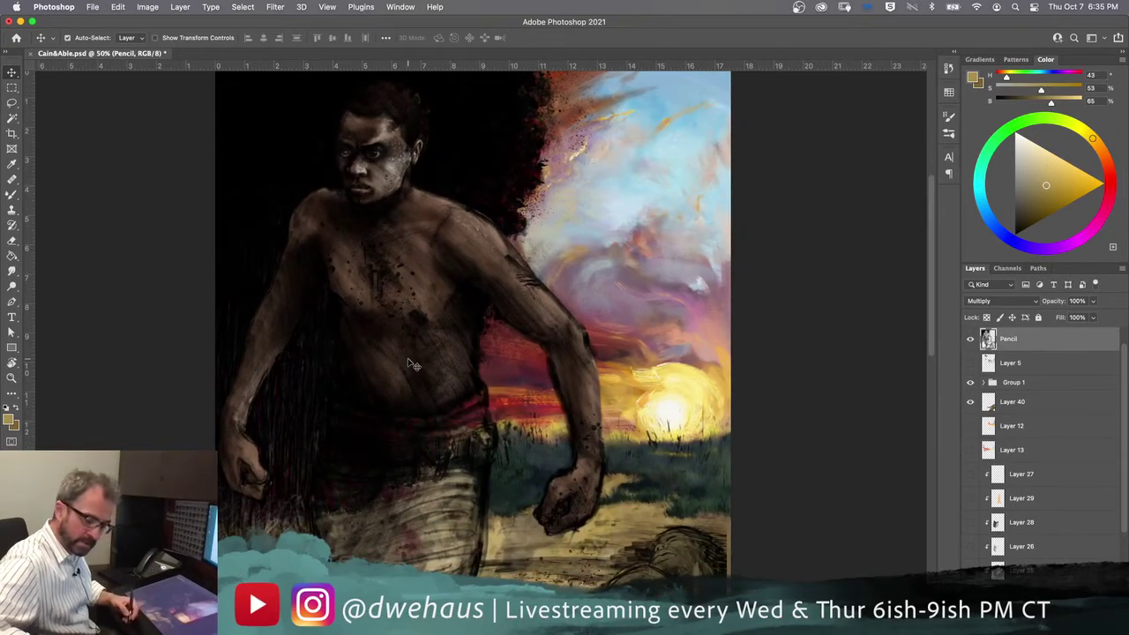
pyautogui.press('super+minus')
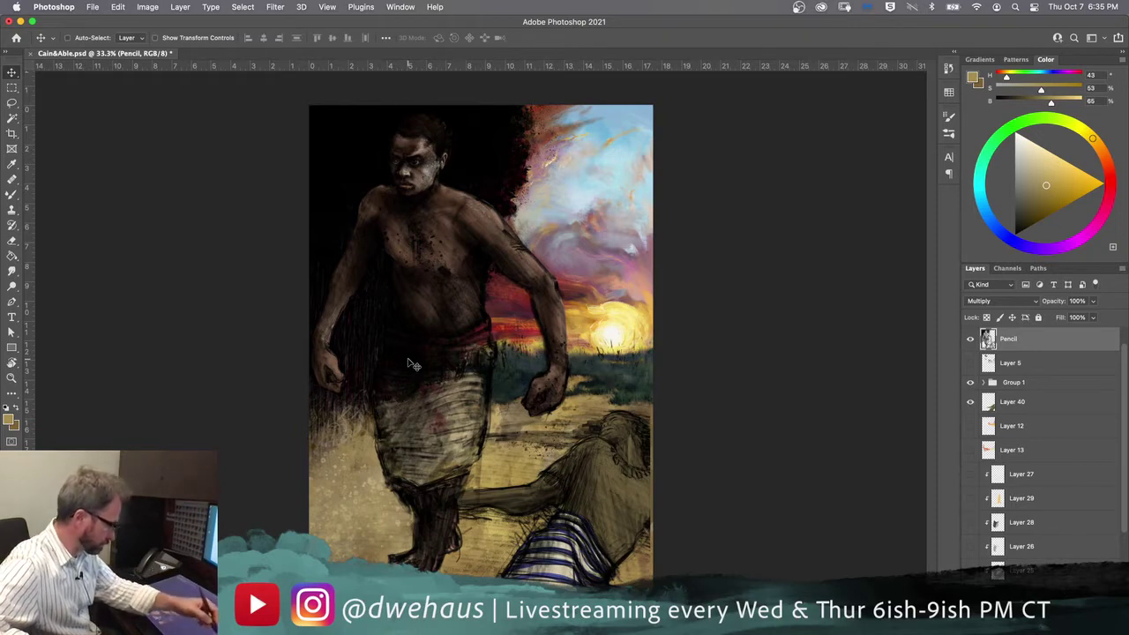
# Step: Compare the painting with and without Layer 5, and delete that layer
pyautogui.click(971, 363)
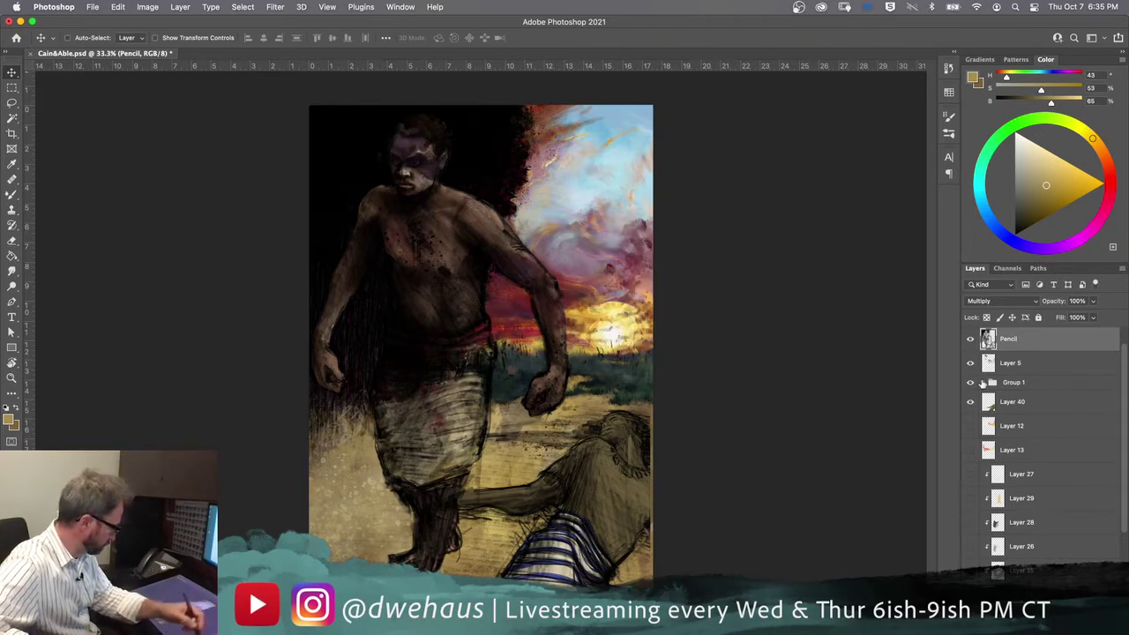
pyautogui.click(970, 362)
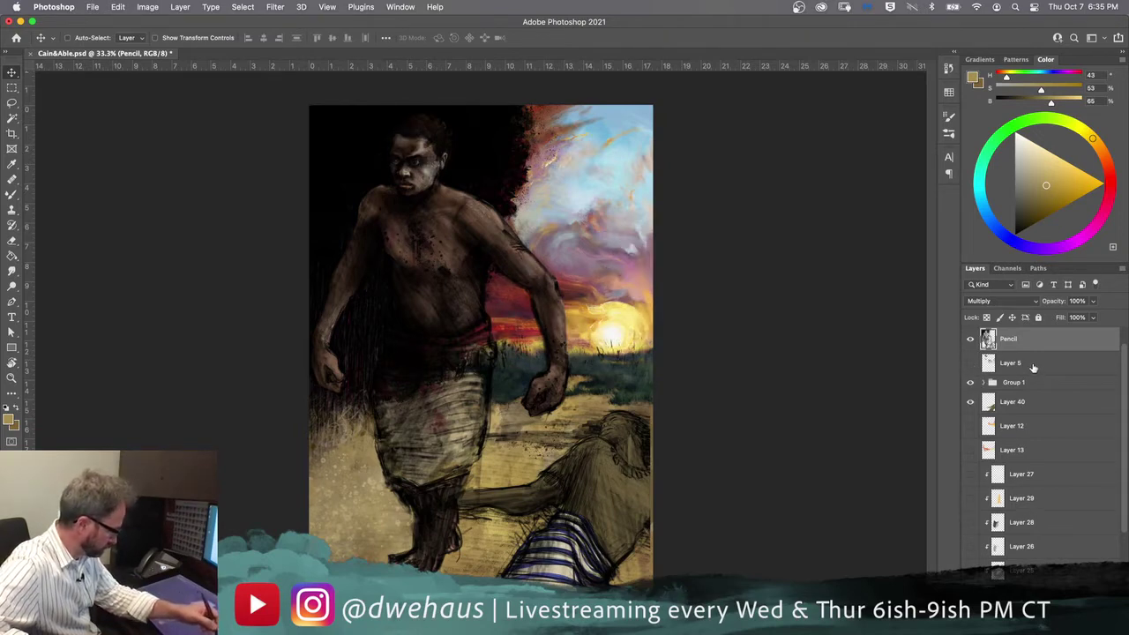
pyautogui.press('Delete')
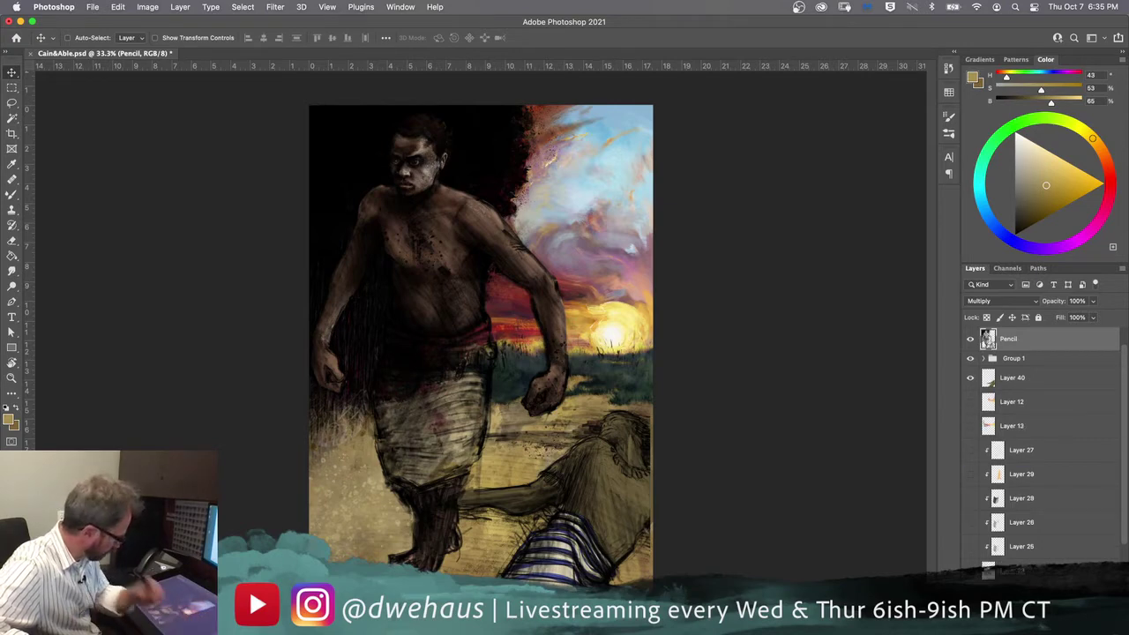
# Step: Check what Group 1 contributes by toggling its visibility, and rename Layer 40 as Abel Clothes
pyautogui.click(971, 358)
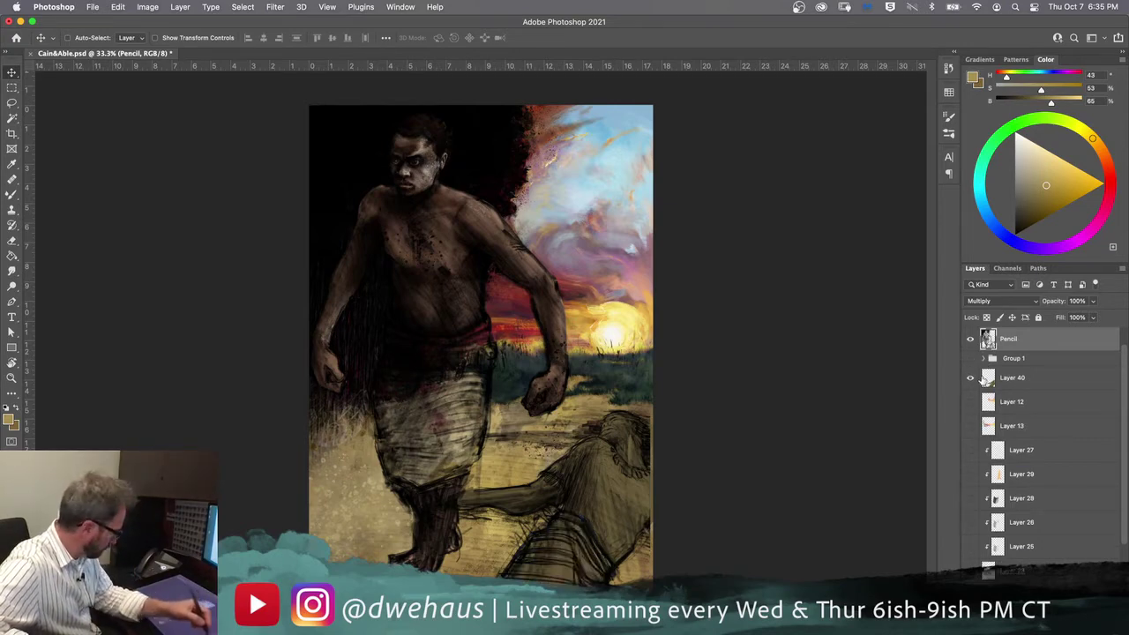
pyautogui.click(970, 358)
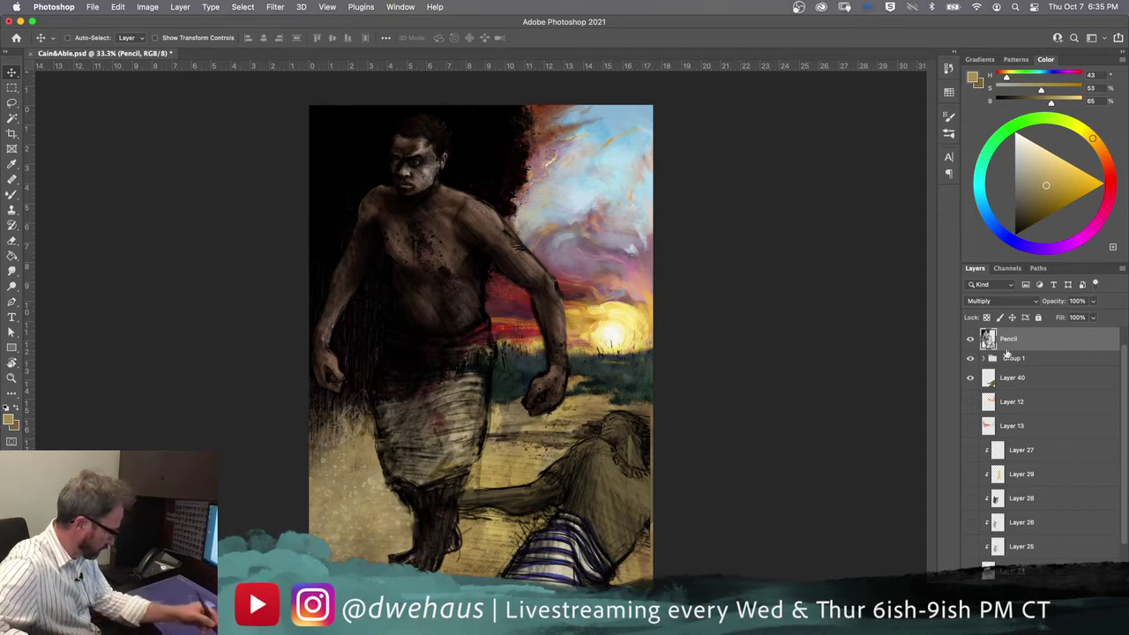
pyautogui.doubleClick(1010, 377)
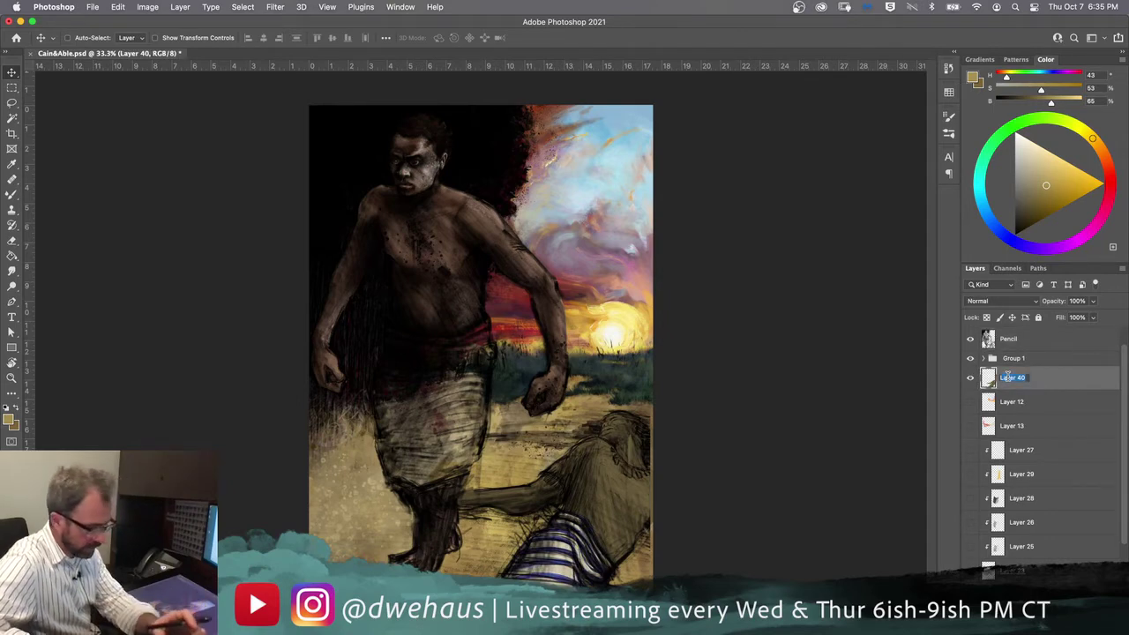
pyautogui.write('Abel')
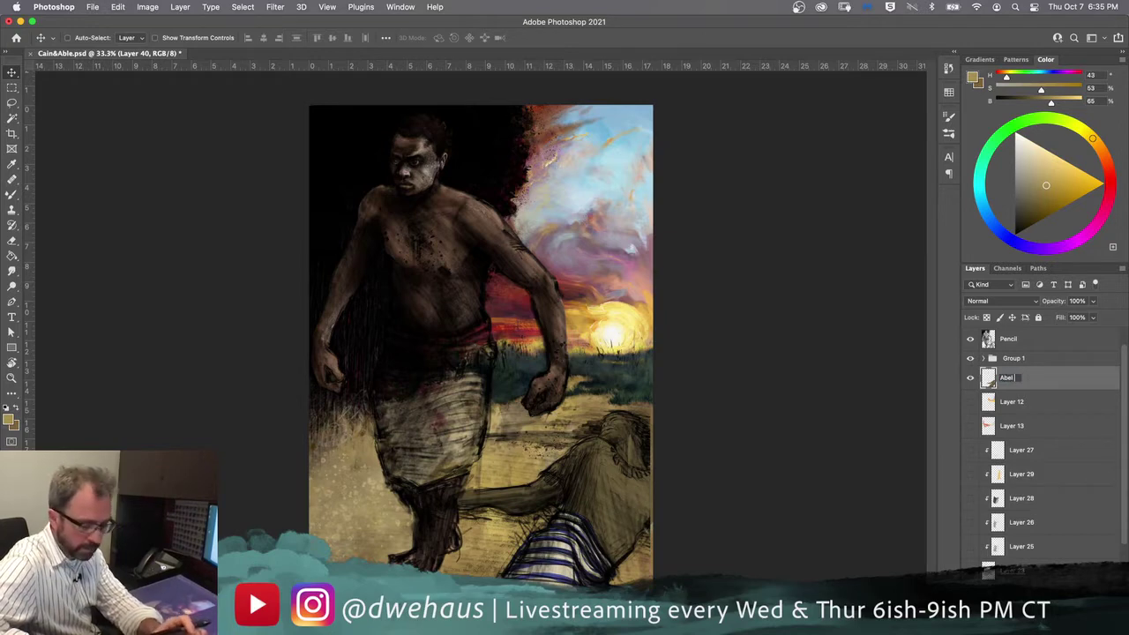
pyautogui.write(' Clothes')
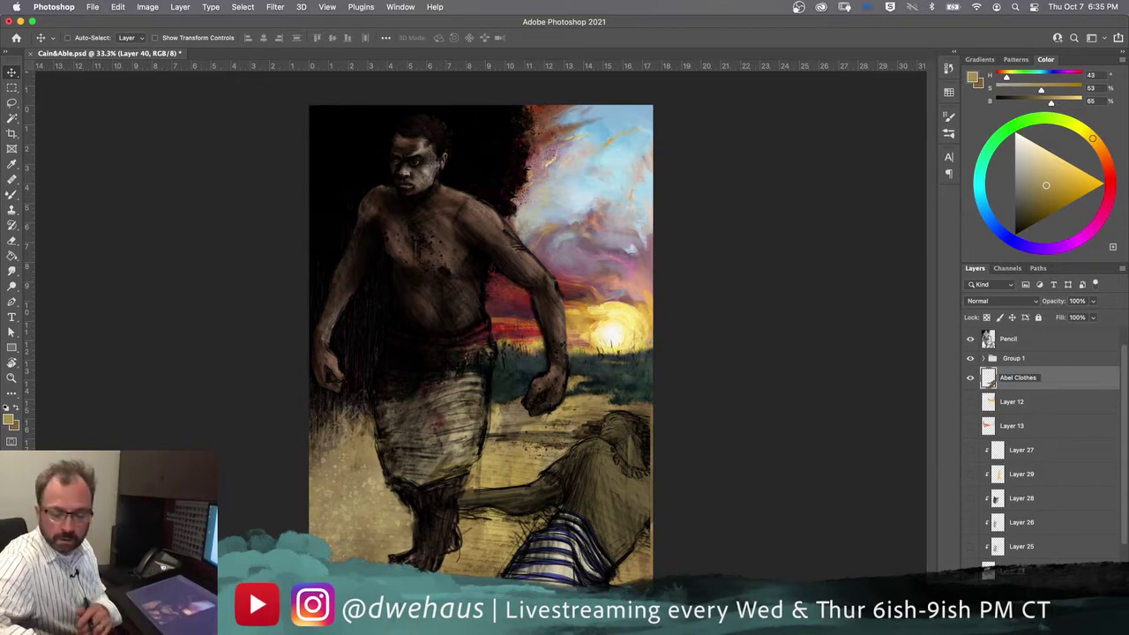
pyautogui.press('Return')
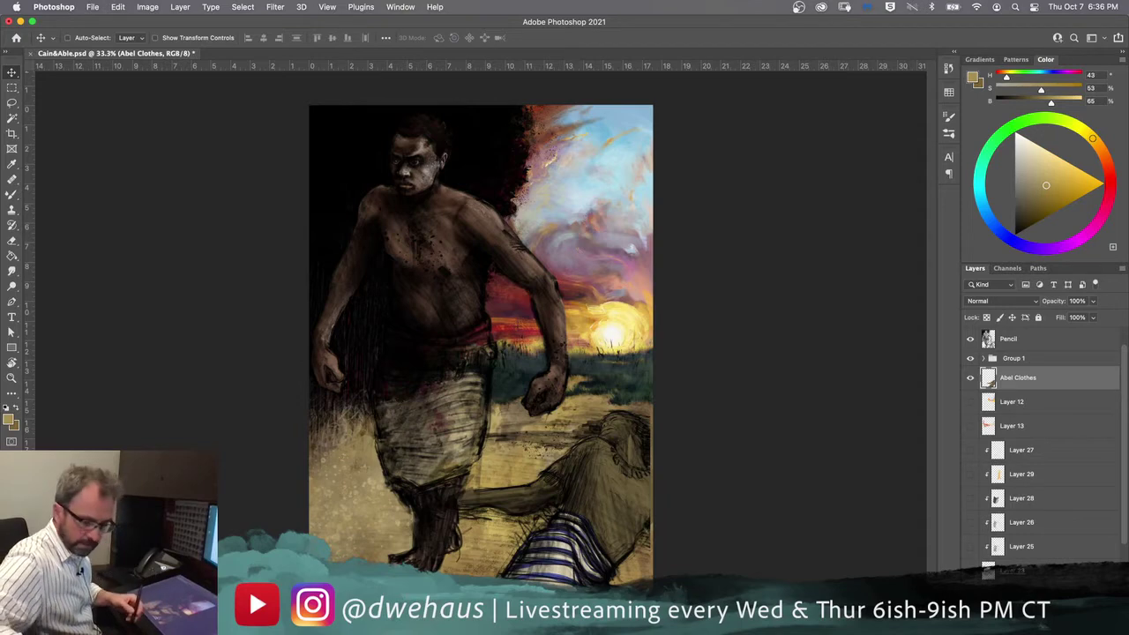
# Step: Examine Abel's figure, his striped cloth and the pencil hatching around Cain's legs in the foreground
pyautogui.press('super+equal')
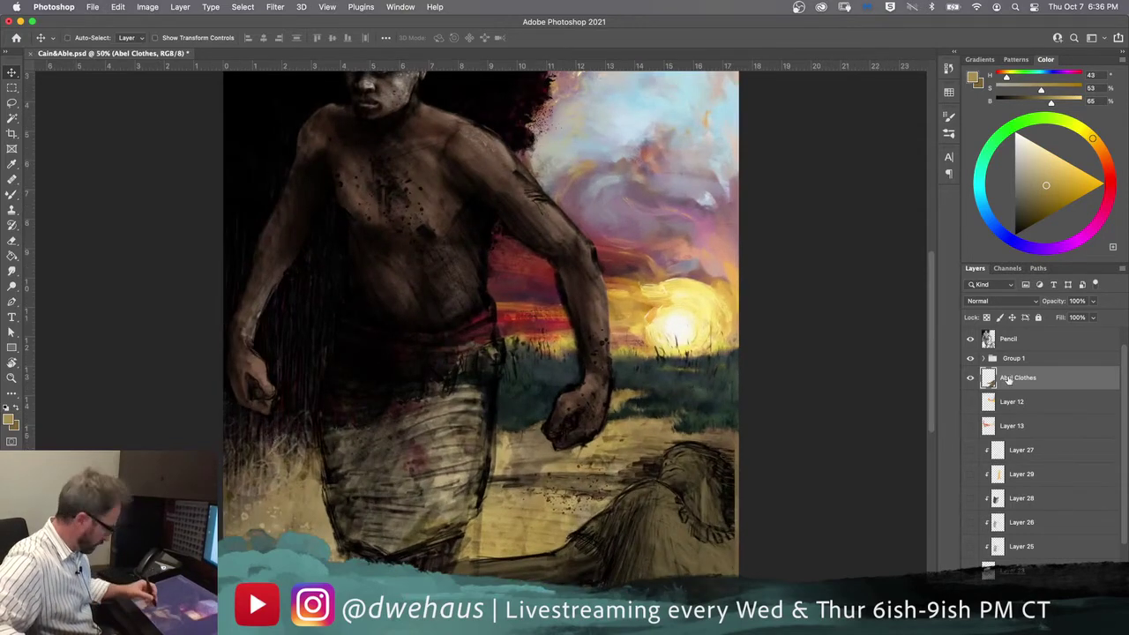
pyautogui.scroll(-5, 480, 322)
pyautogui.press('super+equal')
pyautogui.press('super')
pyautogui.press('super+equal')
pyautogui.moveTo(496, 530); pyautogui.dragTo(447, 454)
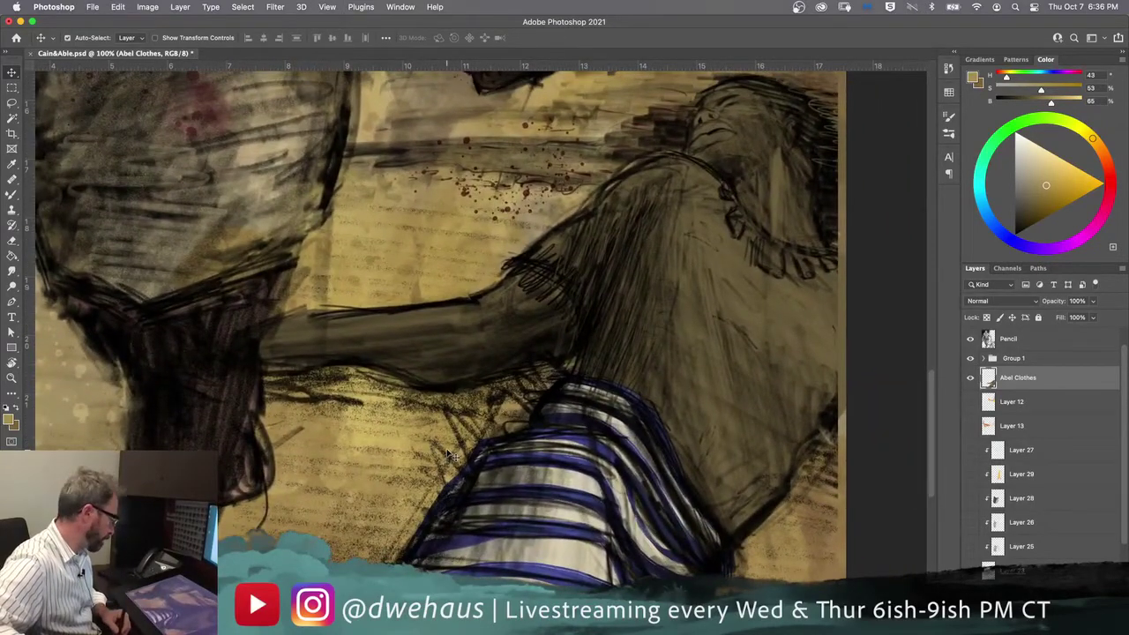
pyautogui.press('super+minus')
pyautogui.moveTo(449, 449); pyautogui.dragTo(625, 501)
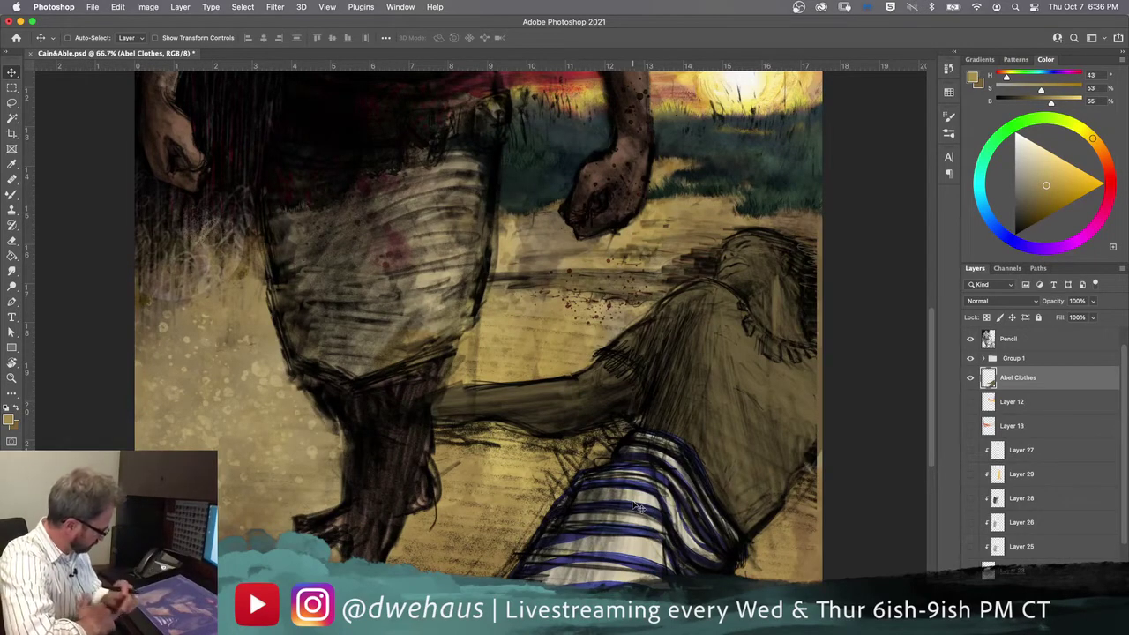
pyautogui.moveTo(471, 578); pyautogui.dragTo(431, 516)
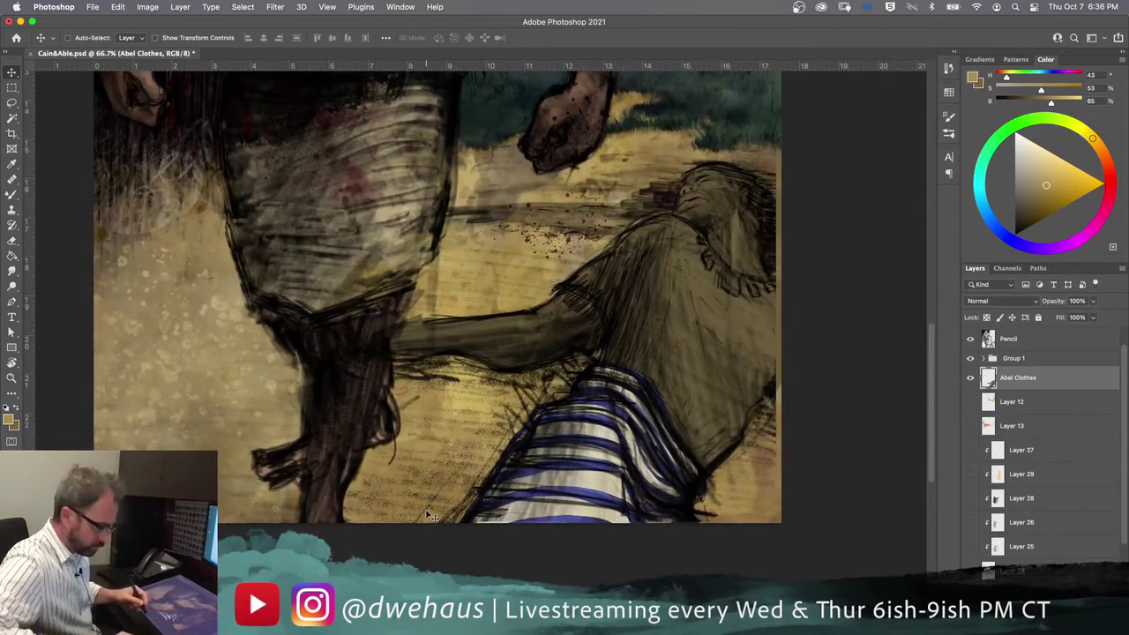
# Step: Compare the foreground with the Pencil layer hidden, faded to 29% opacity, and restored to 100%
pyautogui.click(971, 340)
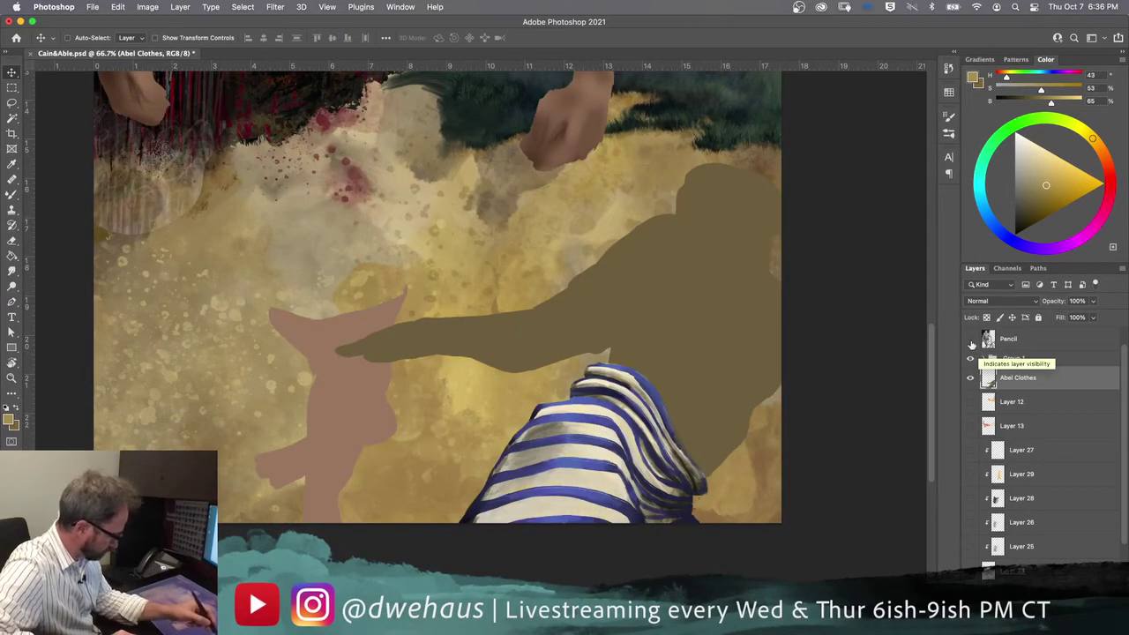
pyautogui.click(971, 341)
pyautogui.click(1028, 344)
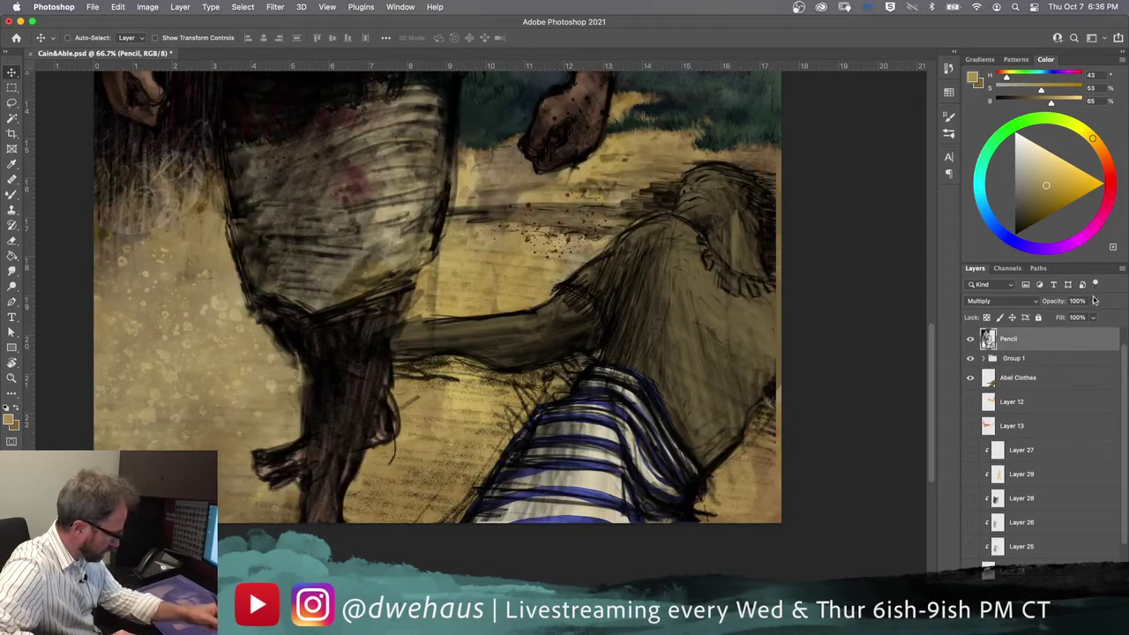
pyautogui.click(1092, 301)
pyautogui.moveTo(1097, 317); pyautogui.dragTo(1054, 318)
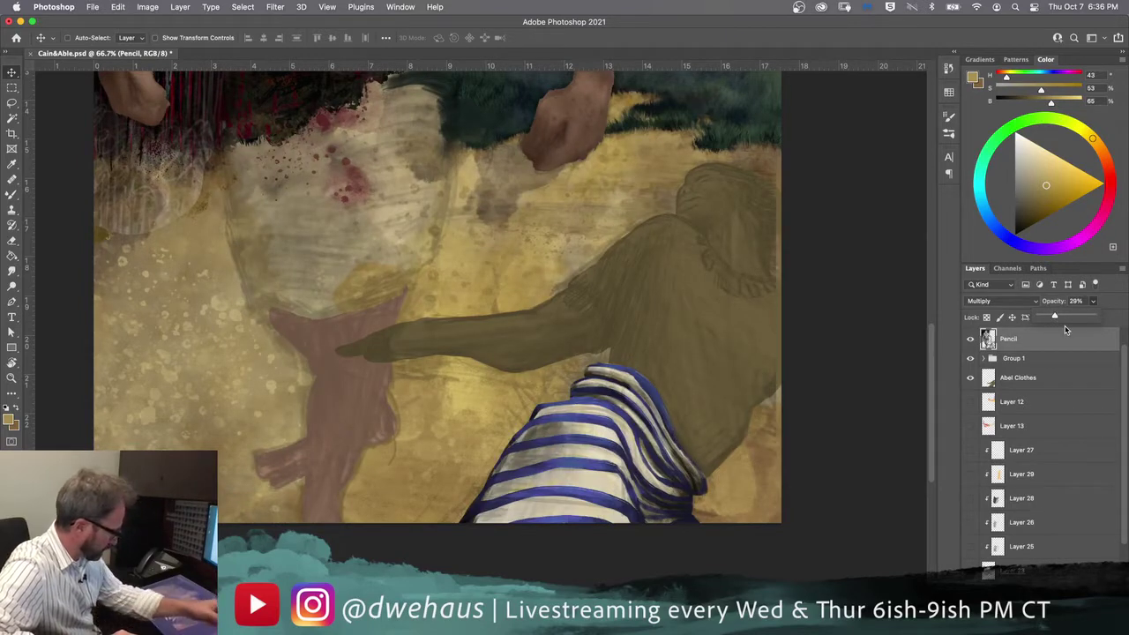
pyautogui.click(1112, 304)
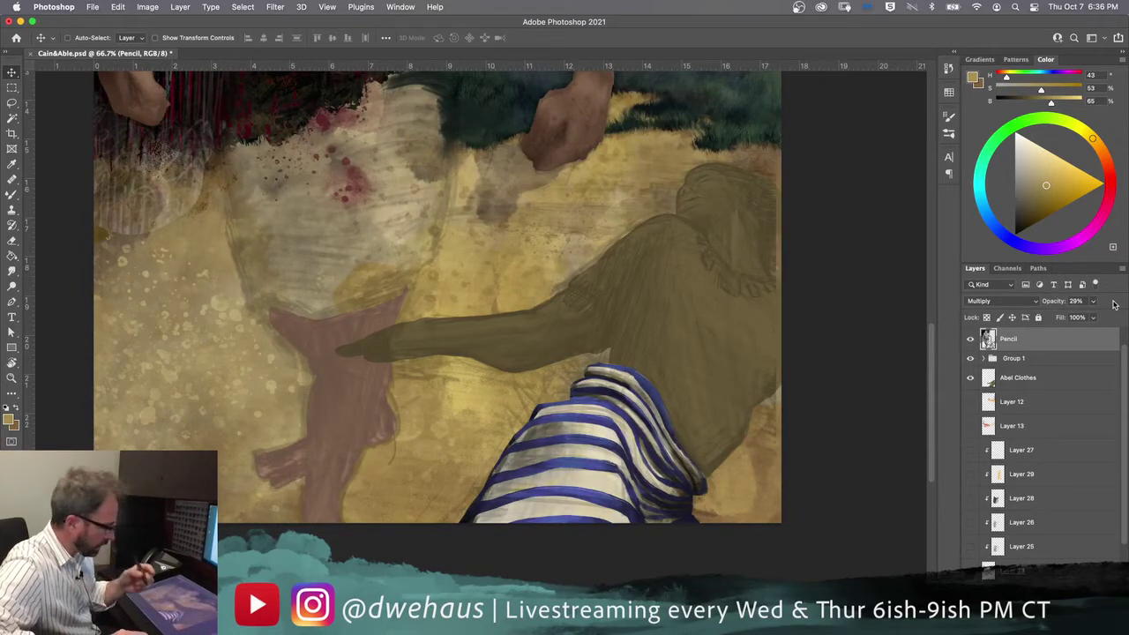
pyautogui.click(1094, 301)
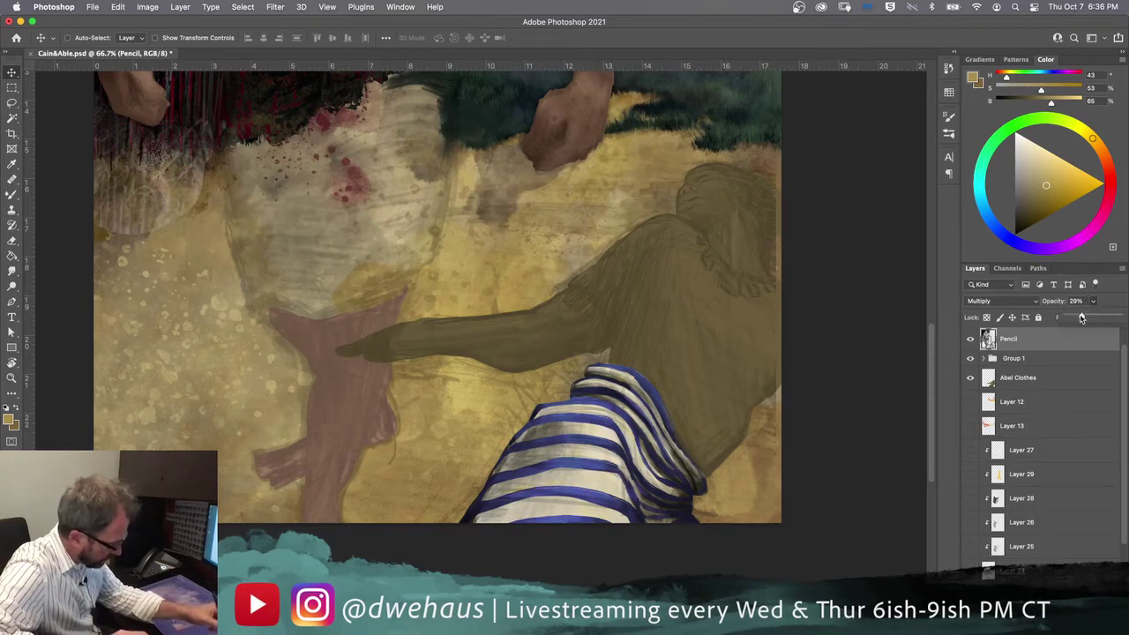
pyautogui.moveTo(1082, 317); pyautogui.dragTo(1120, 316)
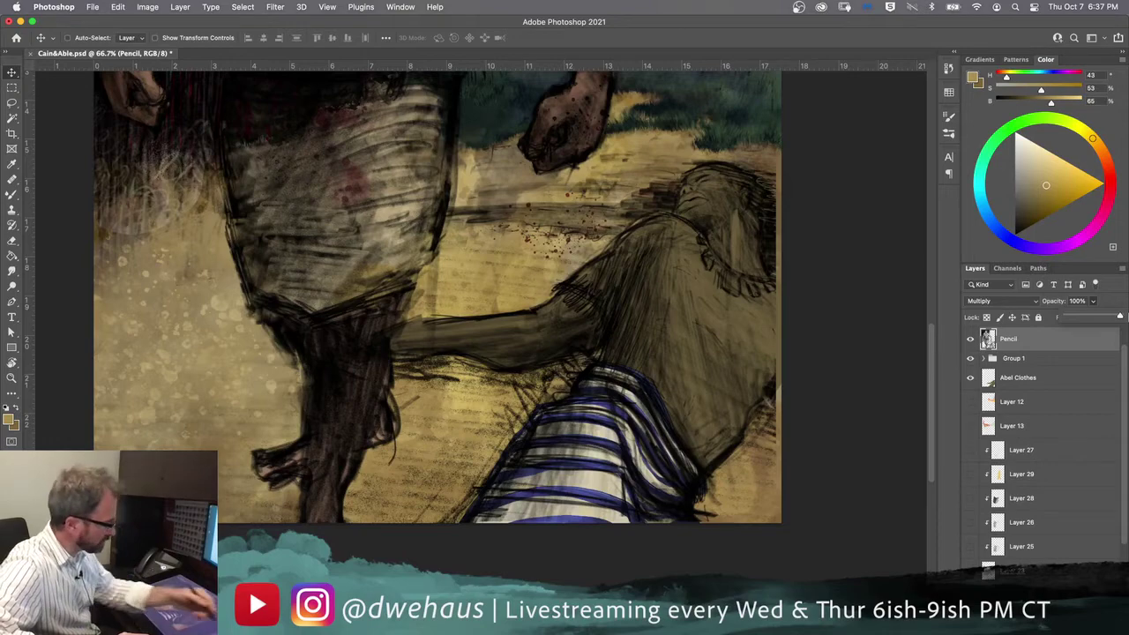
# Step: Fade the Pencil layer to 20% opacity and rotate the canvas to bring the striped cloth to a comfortable painting angle
pyautogui.moveTo(1106, 305); pyautogui.dragTo(1074, 323)
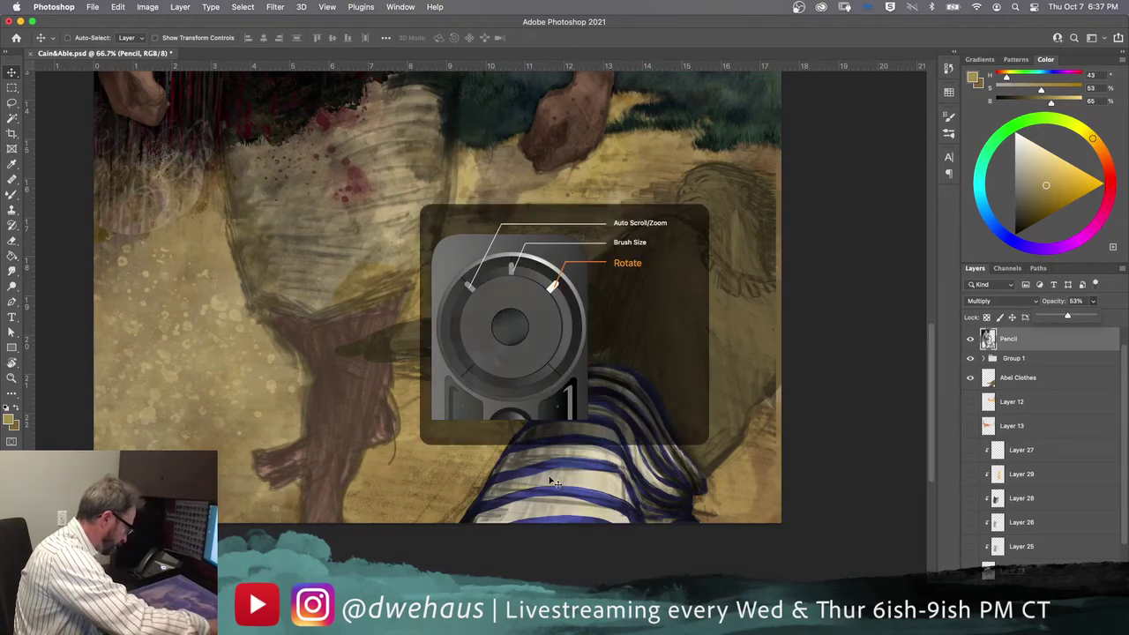
pyautogui.scroll(-10, 551, 482)
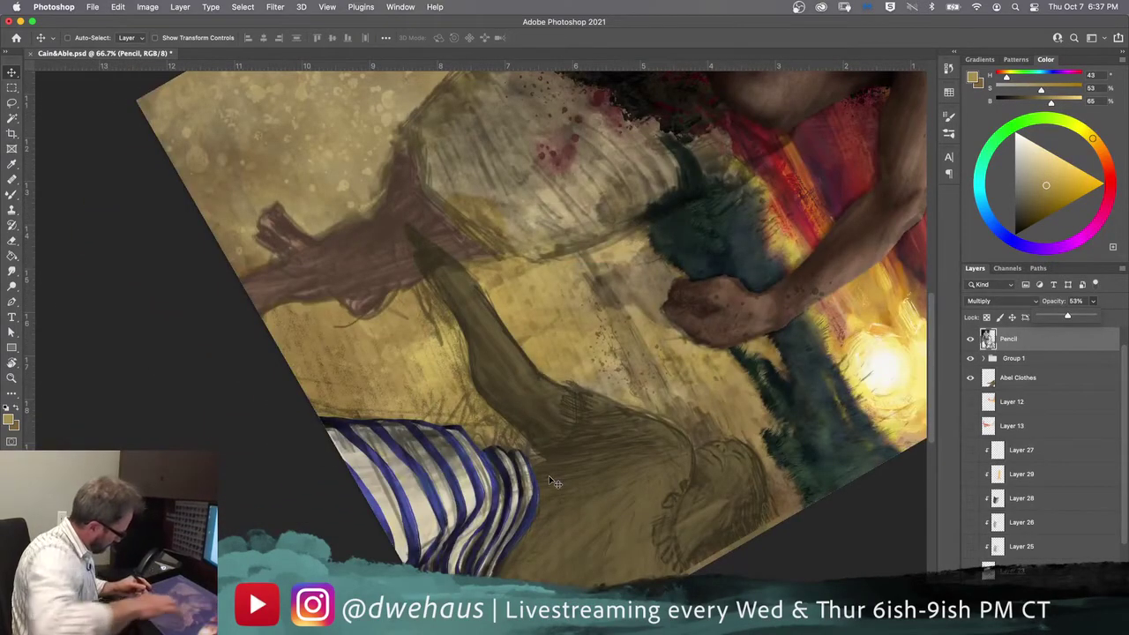
pyautogui.moveTo(1069, 316); pyautogui.dragTo(1046, 316)
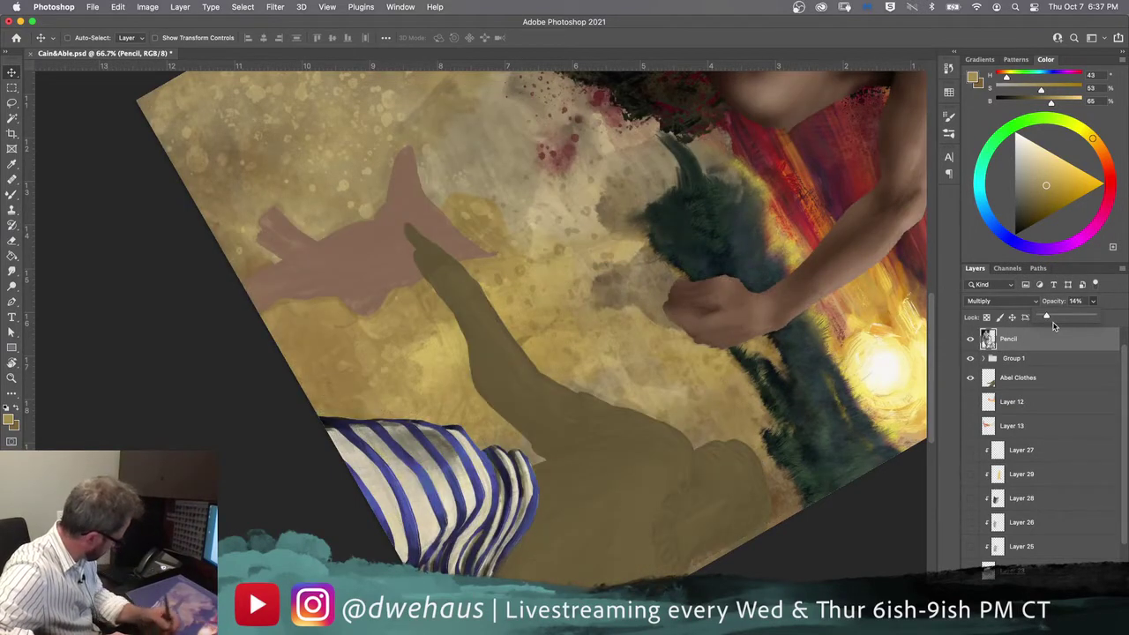
pyautogui.moveTo(1048, 316)
pyautogui.mouseDown()
pyautogui.moveTo(1069, 323)
pyautogui.moveTo(1053, 316)
pyautogui.mouseUp()
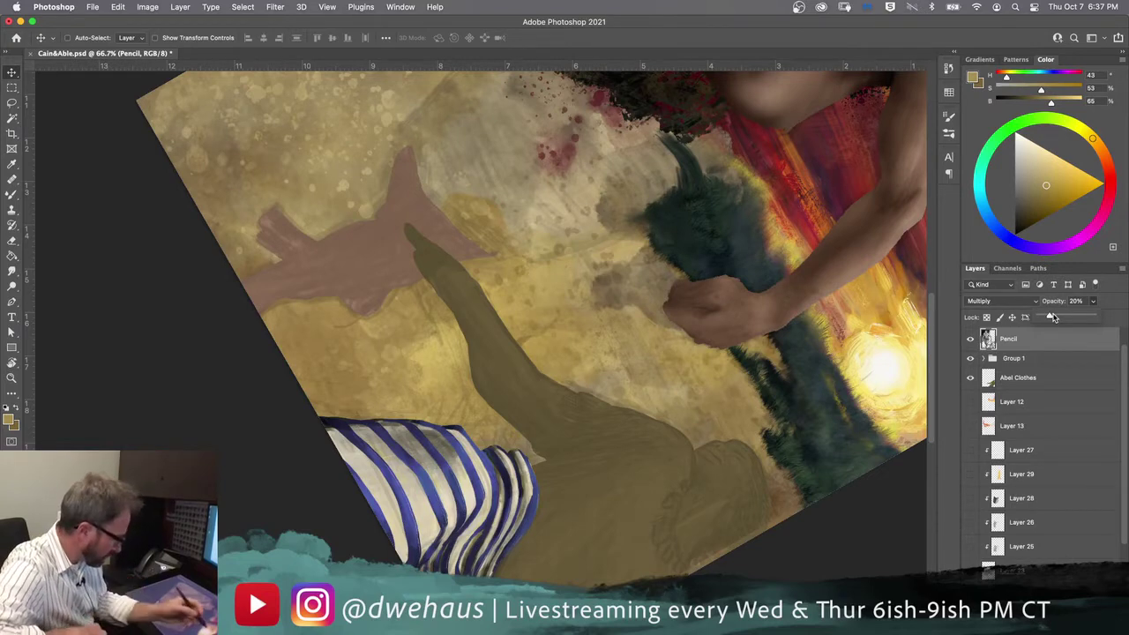
# Step: Expand Group 1 and compare the striped cloth with and without Layer 47, leaving that layer hidden
pyautogui.click(985, 358)
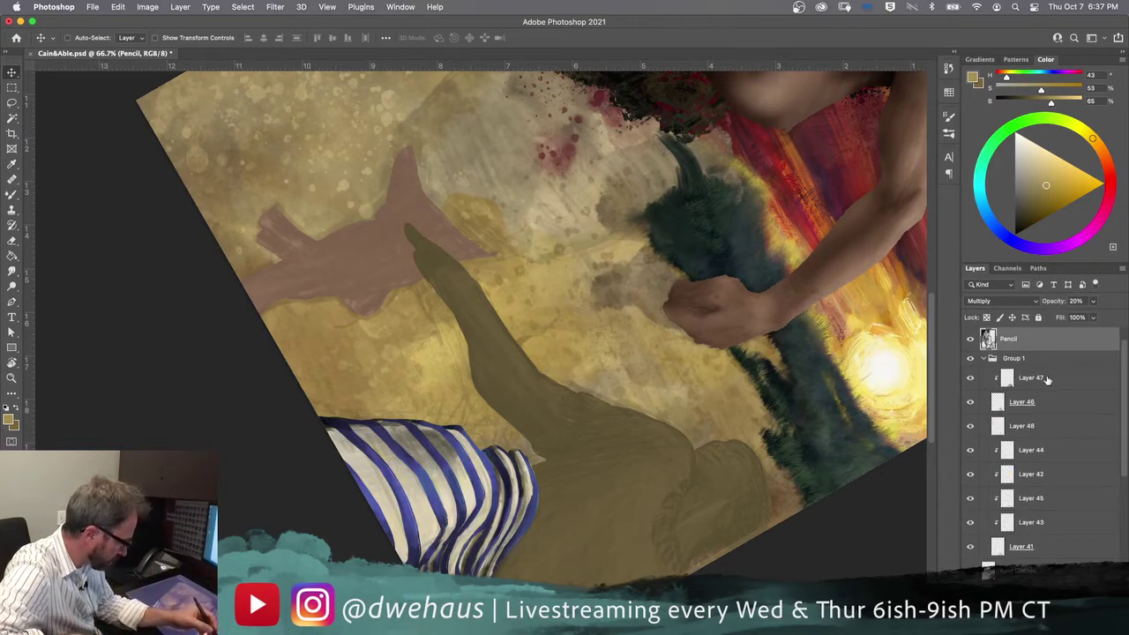
pyautogui.click(1048, 380)
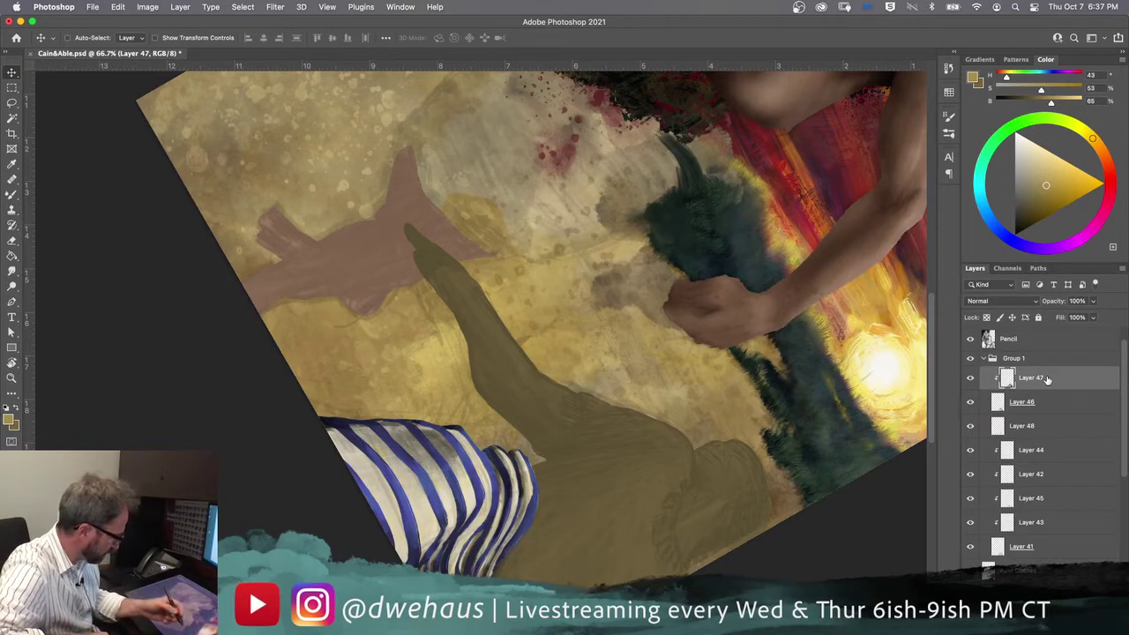
pyautogui.click(972, 379)
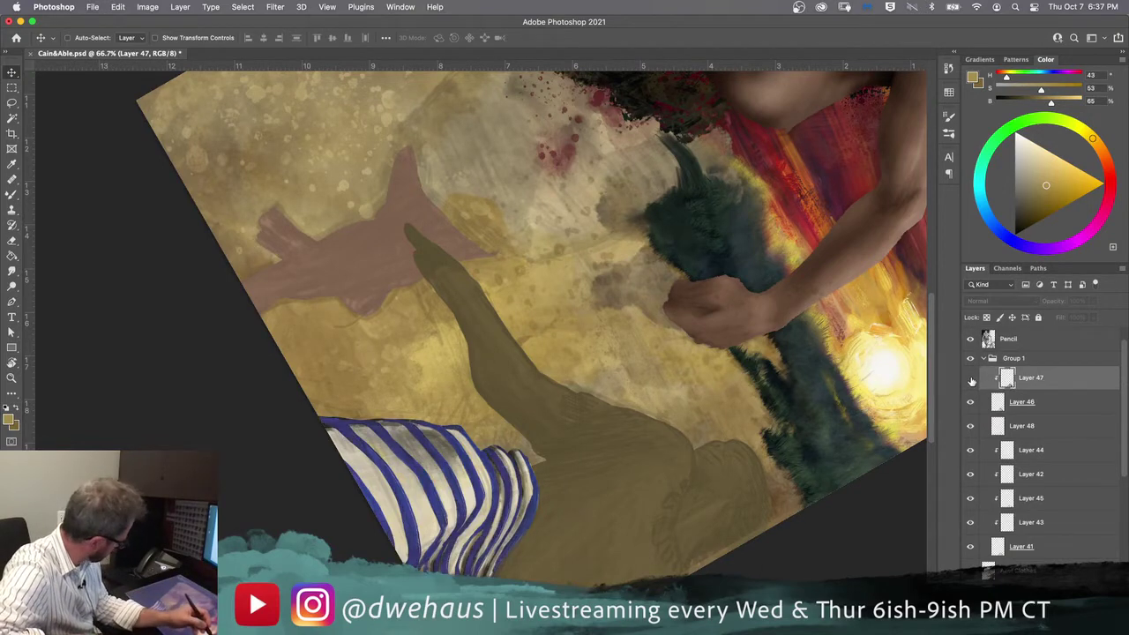
pyautogui.click(972, 378)
pyautogui.click(972, 378)
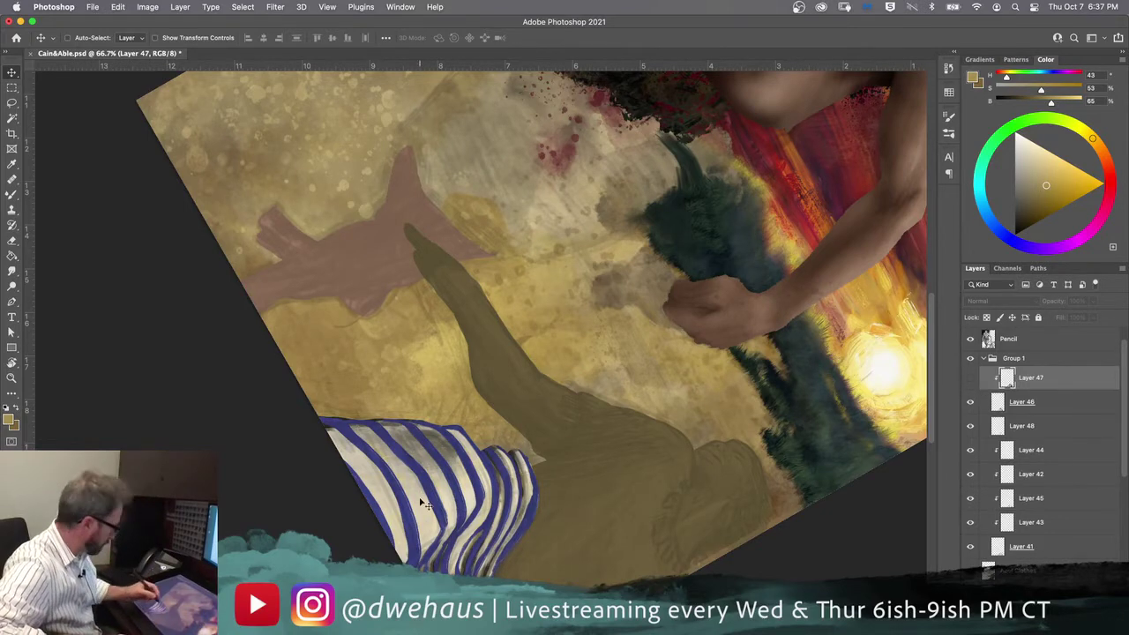
# Step: Choose the Kyle's Paintbox - Creamy brush and sample the blue of a stripe on Abel's cloth
pyautogui.click(949, 133)
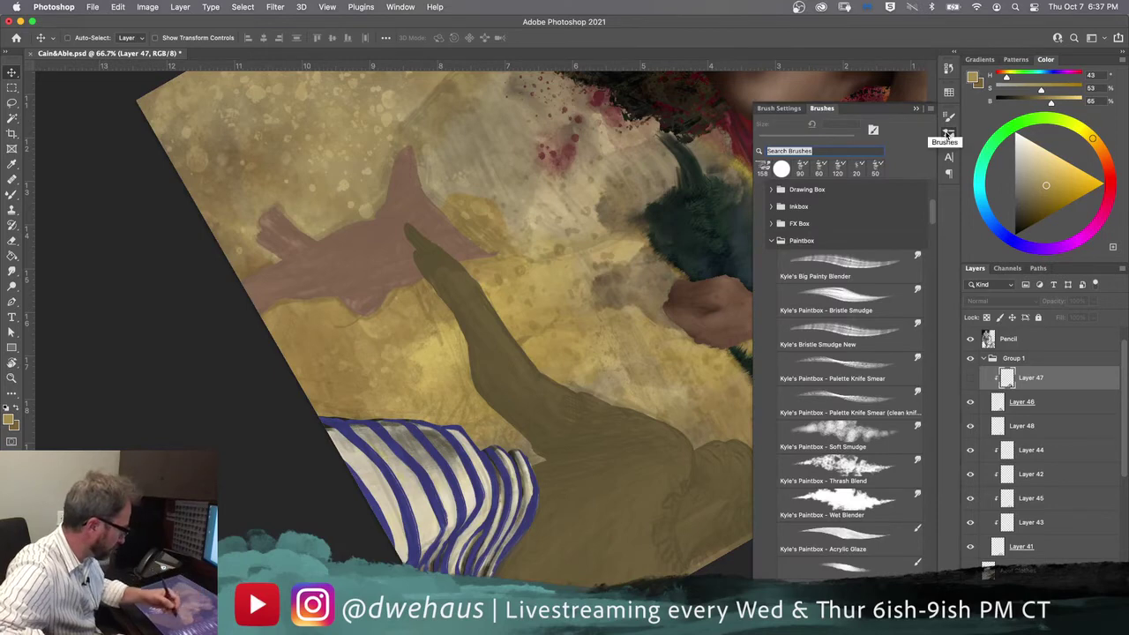
pyautogui.moveTo(932, 215); pyautogui.dragTo(930, 268)
pyautogui.click(830, 347)
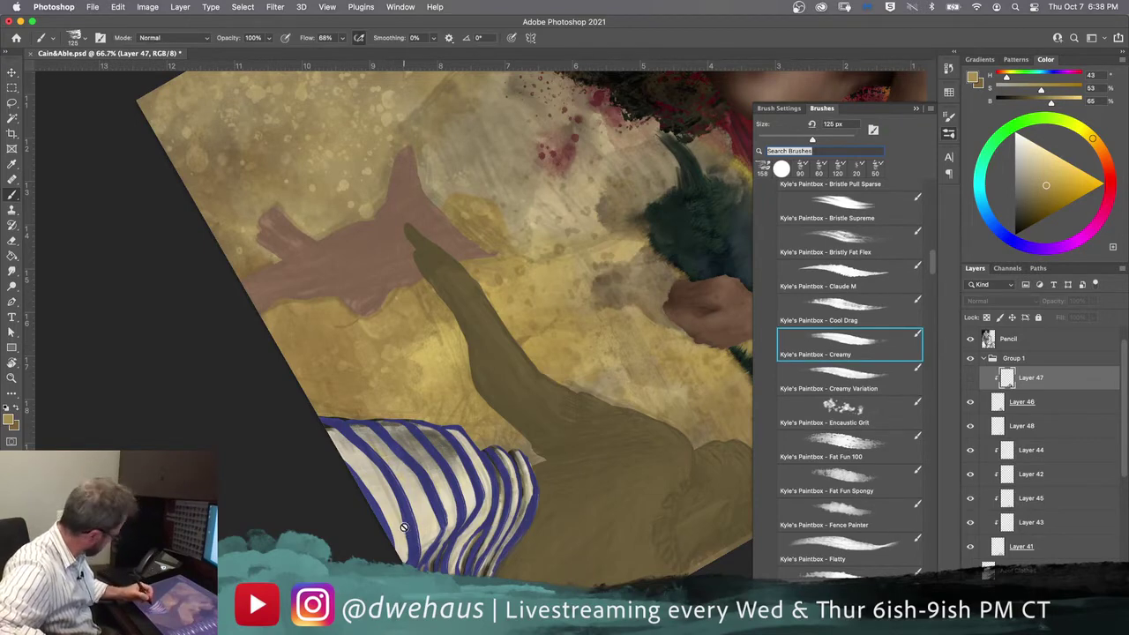
pyautogui.keyDown('alt'); pyautogui.click(403, 496); pyautogui.keyUp('alt')
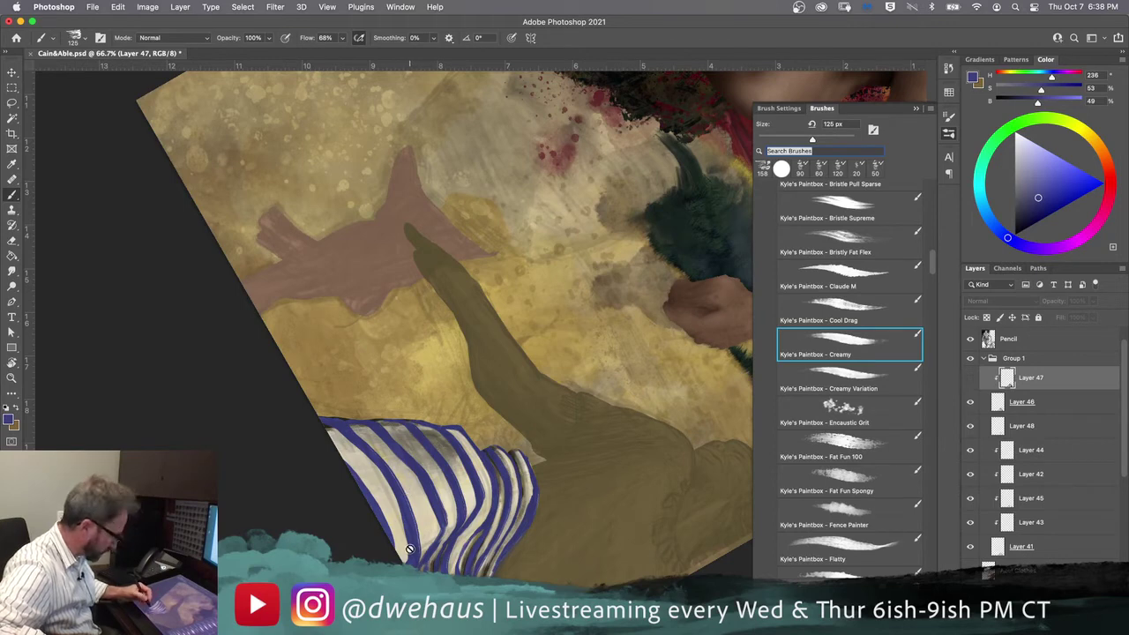
# Step: Paint and clean up the cloth's blue stripes on Layer 46 with a 40 px brush, and show Layer 47 again
pyautogui.click(970, 378)
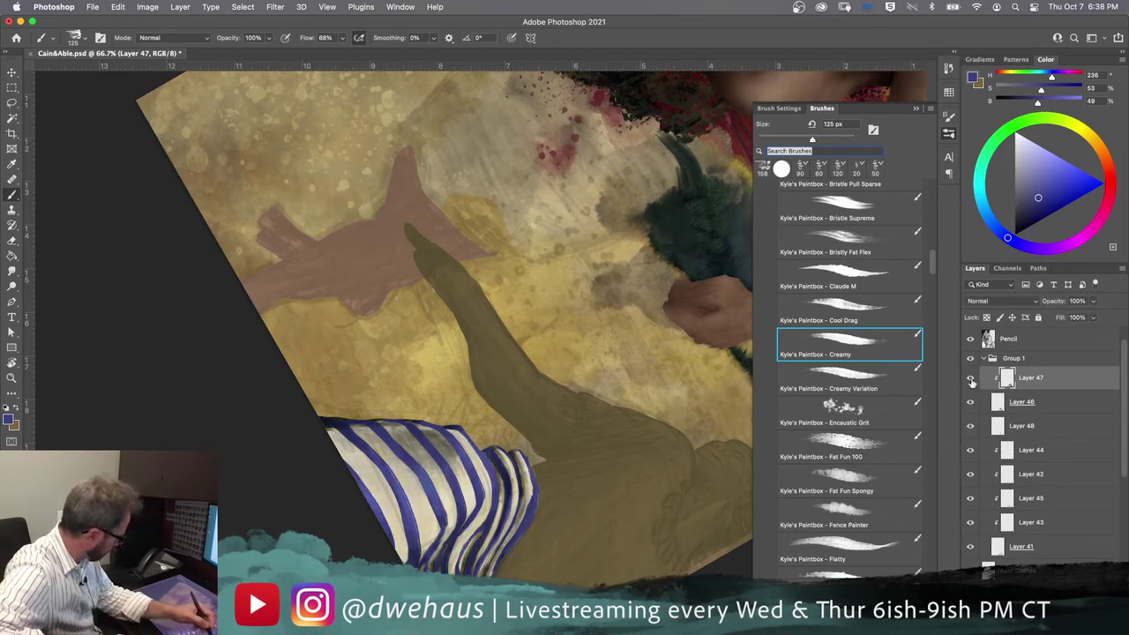
pyautogui.click(971, 379)
pyautogui.click(1046, 408)
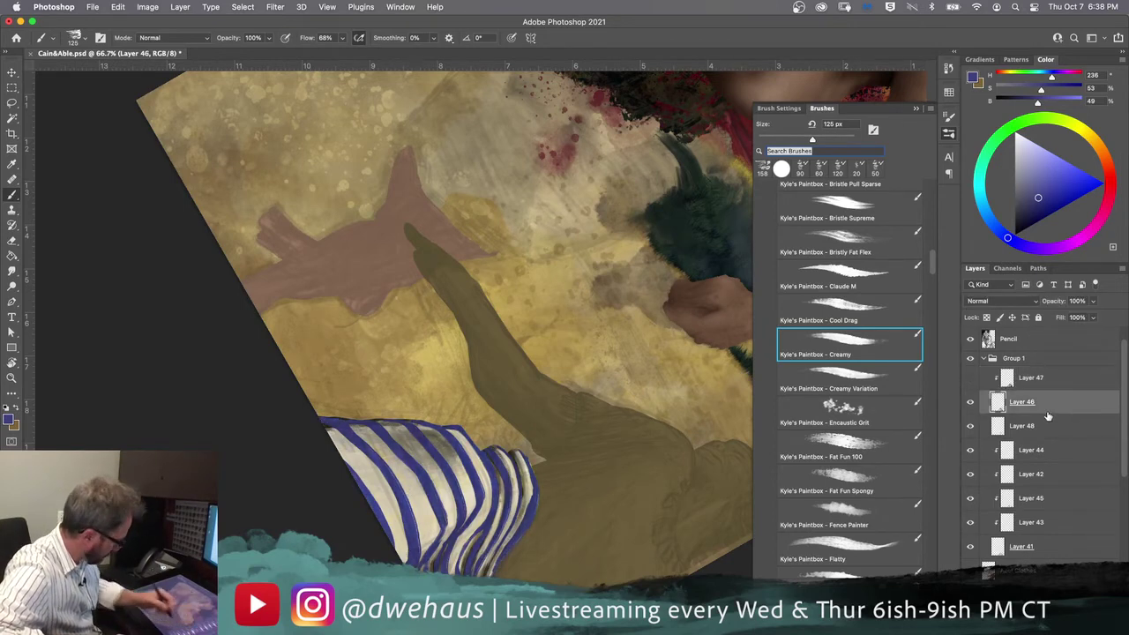
pyautogui.press('[')
pyautogui.press('[')
pyautogui.press('[')
pyautogui.press('[')
pyautogui.press('[')
pyautogui.press('[')
pyautogui.press('[')
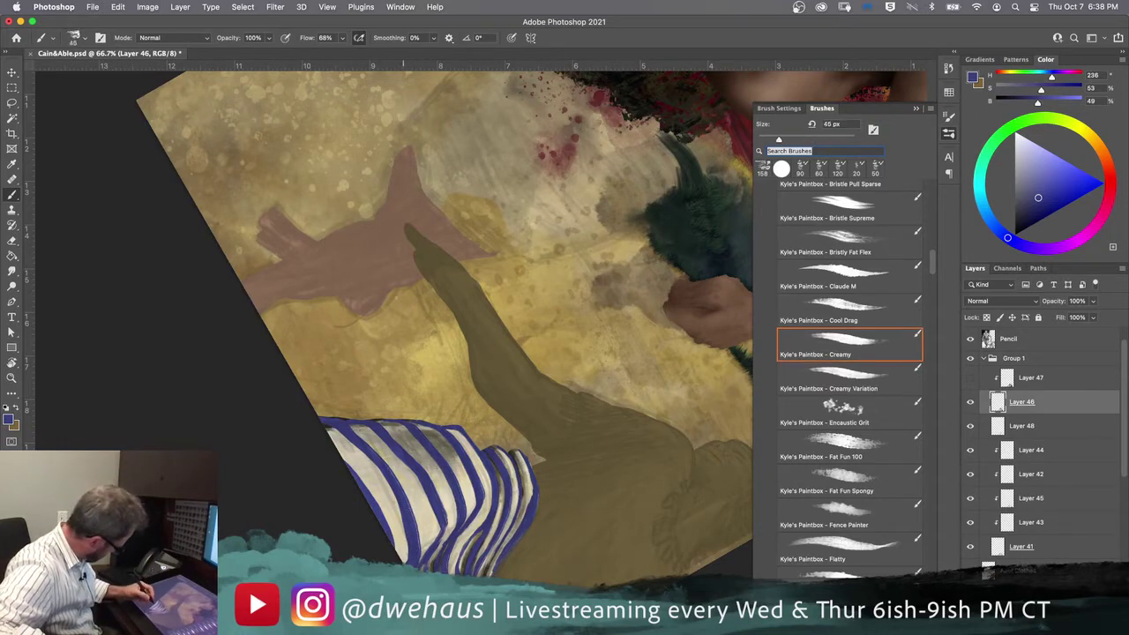
pyautogui.moveTo(406, 525); pyautogui.dragTo(373, 456)
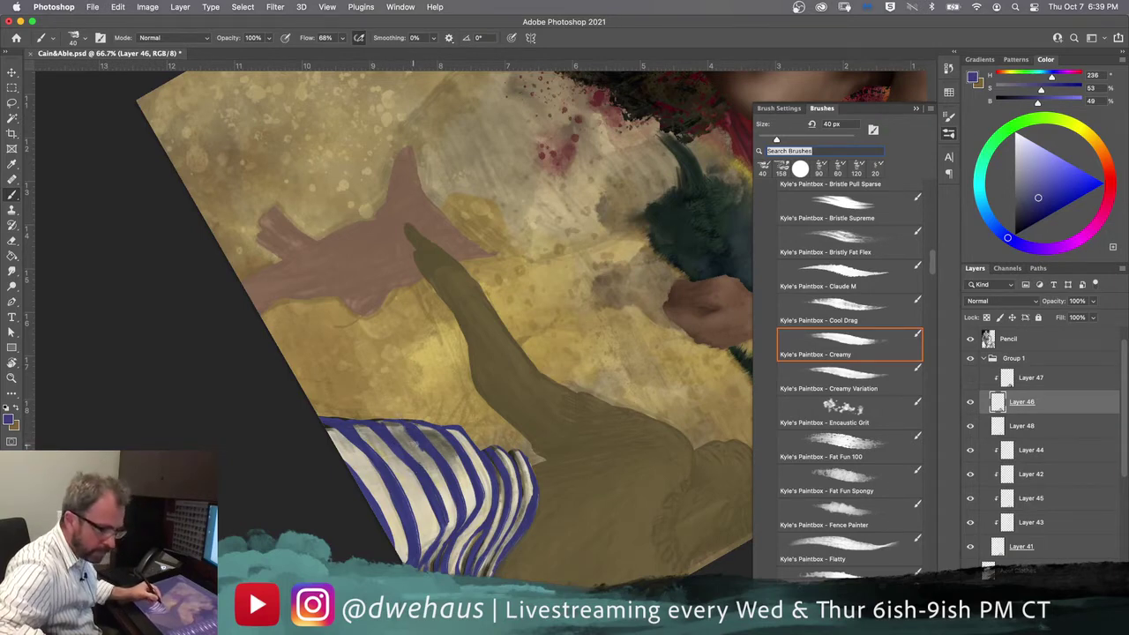
pyautogui.press('e')
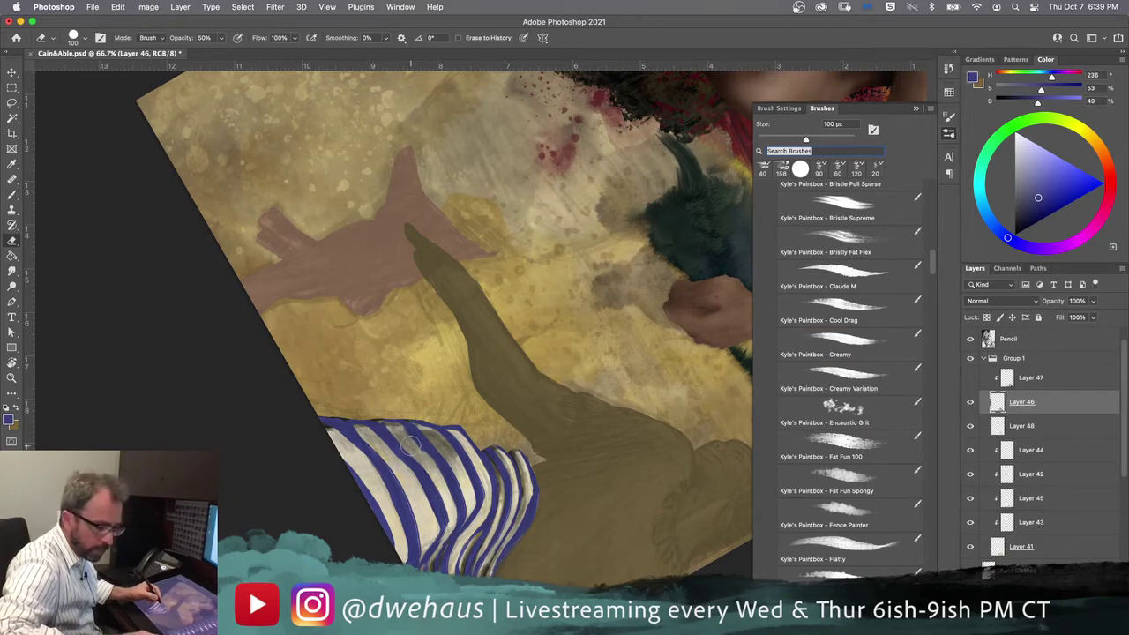
pyautogui.press('b')
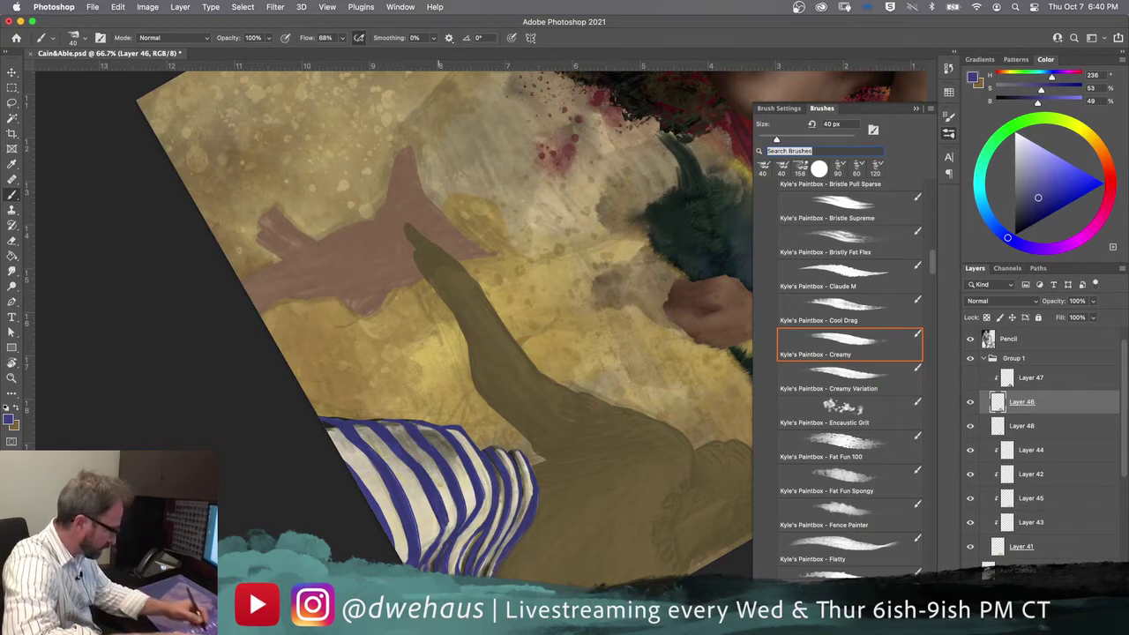
pyautogui.click(970, 380)
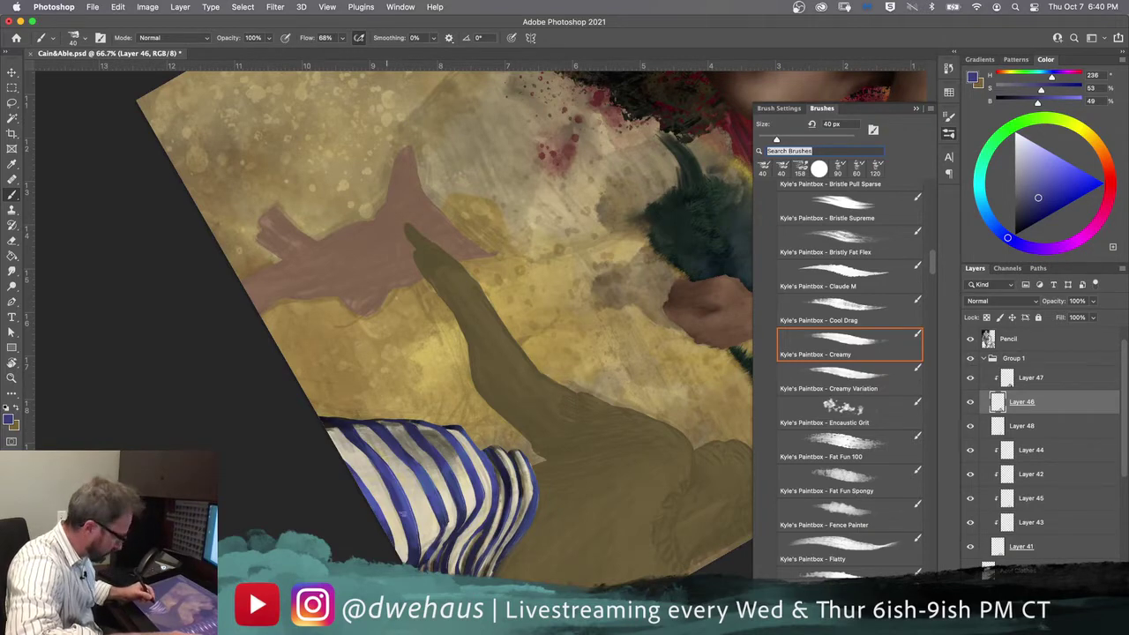
# Step: Blend the striped cloth's paint on Layers 46 and 47 using the Kyle's Bristle Smudge New brush
pyautogui.moveTo(934, 266); pyautogui.dragTo(932, 219)
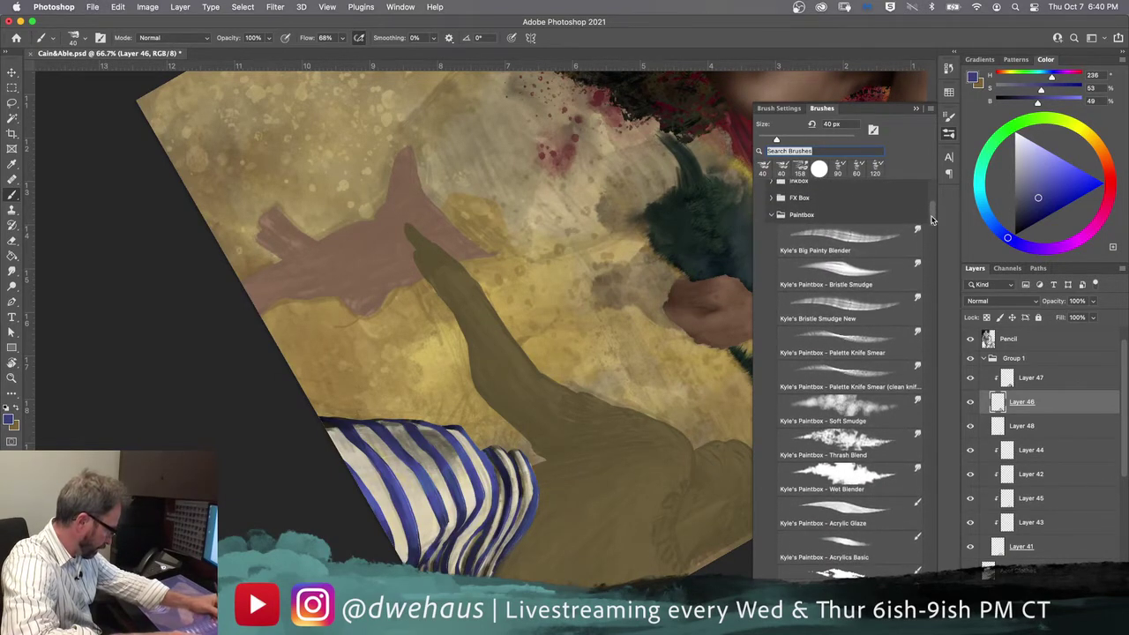
pyautogui.click(807, 322)
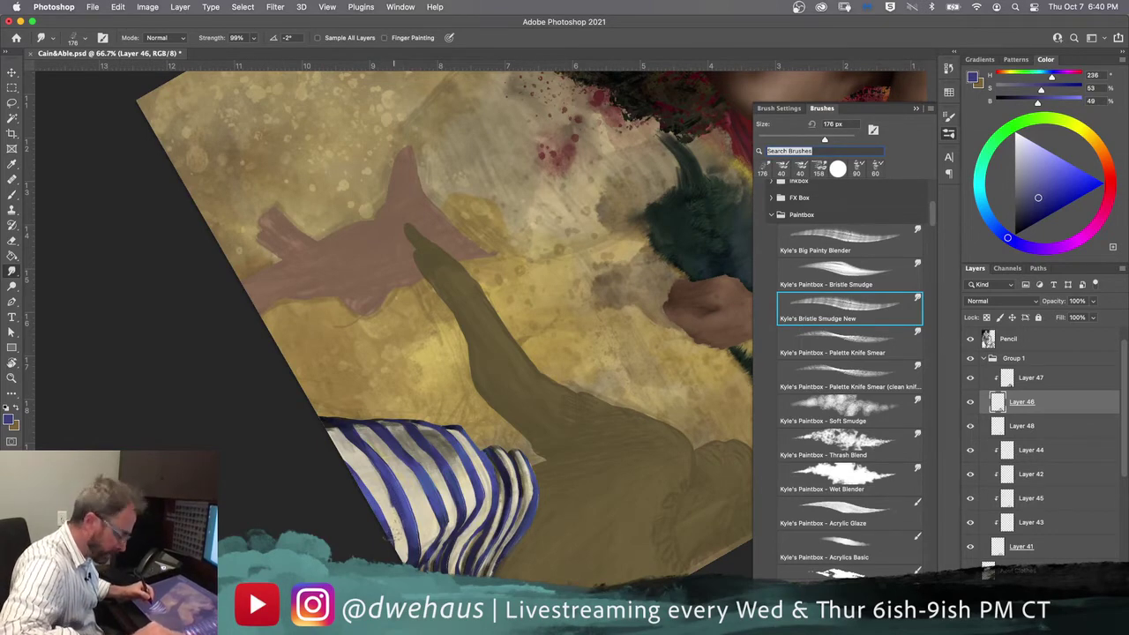
pyautogui.click(1029, 372)
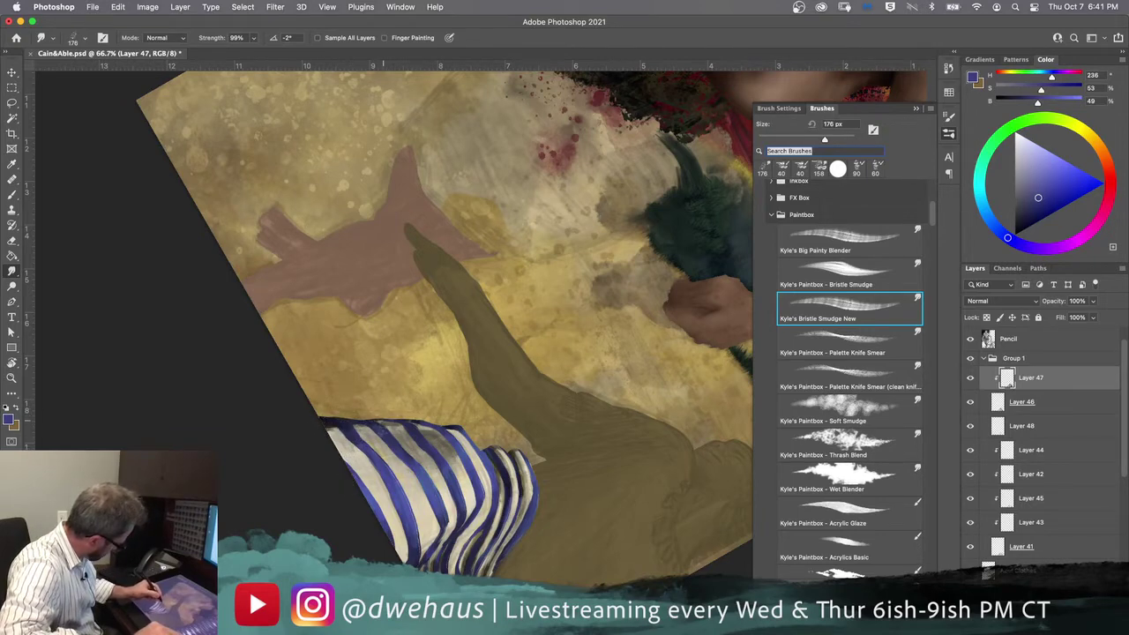
pyautogui.click(1045, 403)
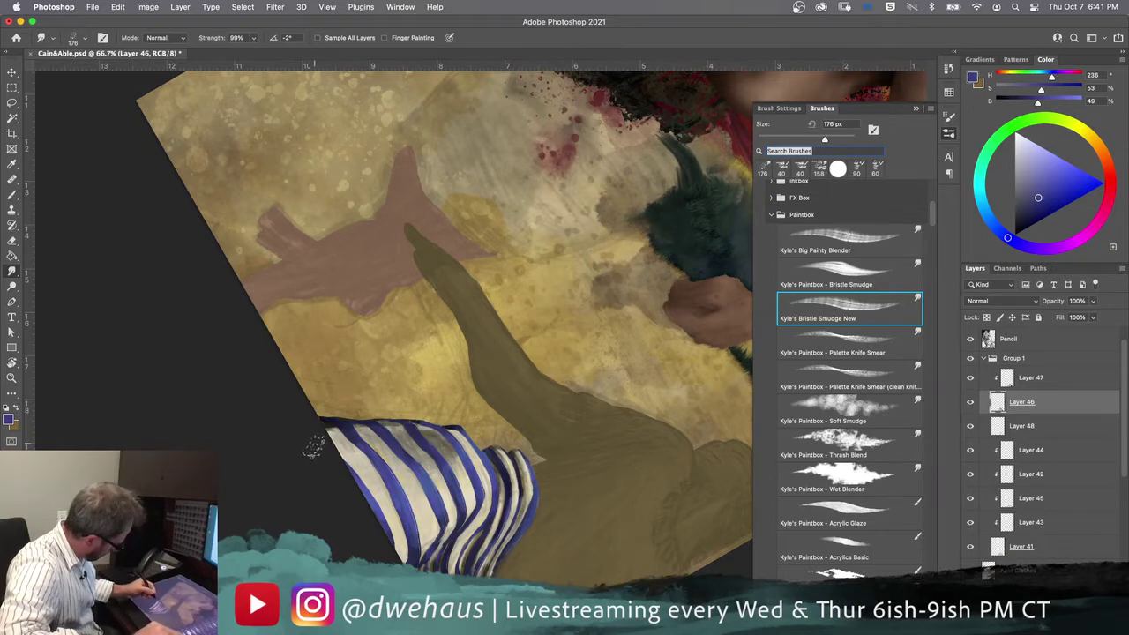
# Step: Hide the Pencil layer and straighten the canvas to view the whole painting at 33.3%
pyautogui.press('r')
pyautogui.click(319, 441)
pyautogui.moveTo(319, 441)
pyautogui.mouseDown()
pyautogui.moveTo(329, 466)
pyautogui.moveTo(338, 450)
pyautogui.mouseUp()
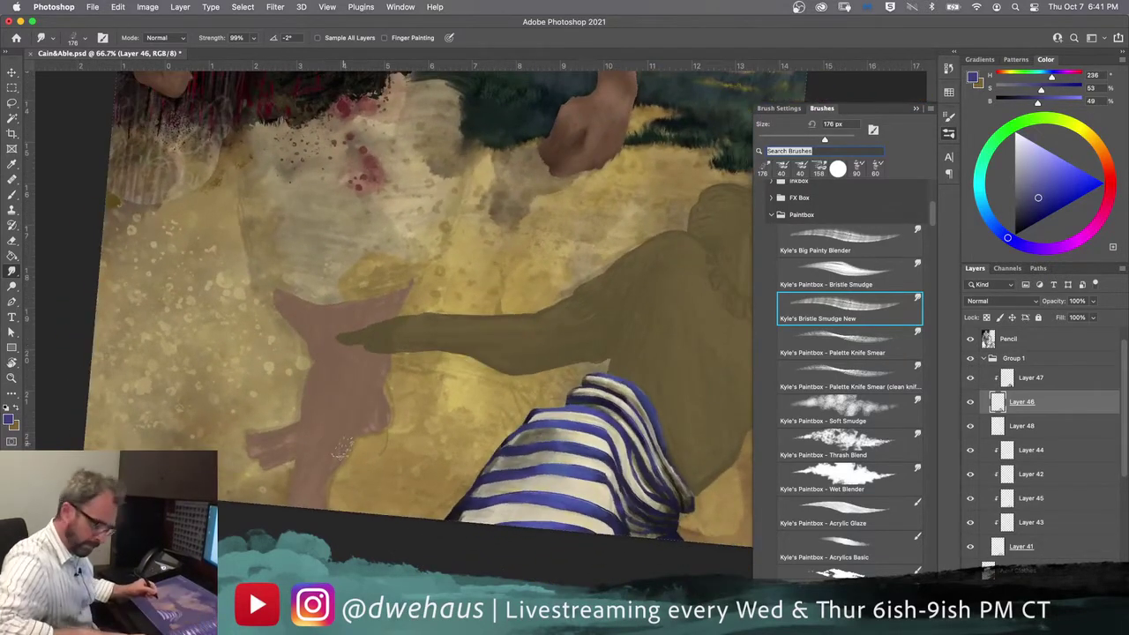
pyautogui.moveTo(444, 406)
pyautogui.mouseDown()
pyautogui.moveTo(328, 474)
pyautogui.moveTo(357, 433)
pyautogui.moveTo(354, 470)
pyautogui.mouseUp()
pyautogui.click(971, 338)
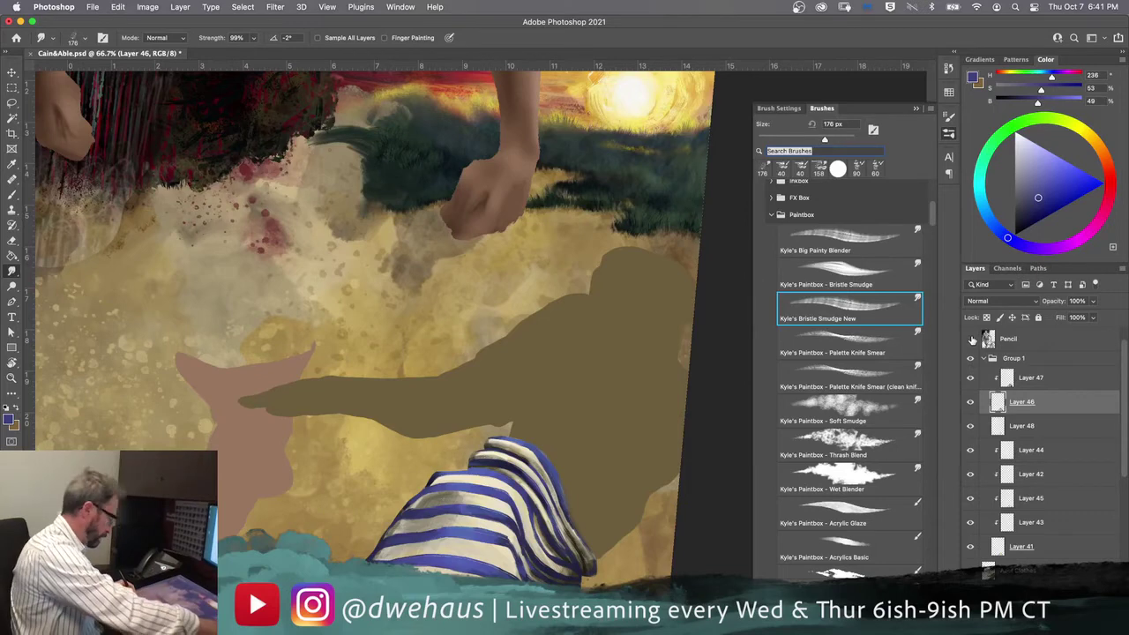
pyautogui.press('r')
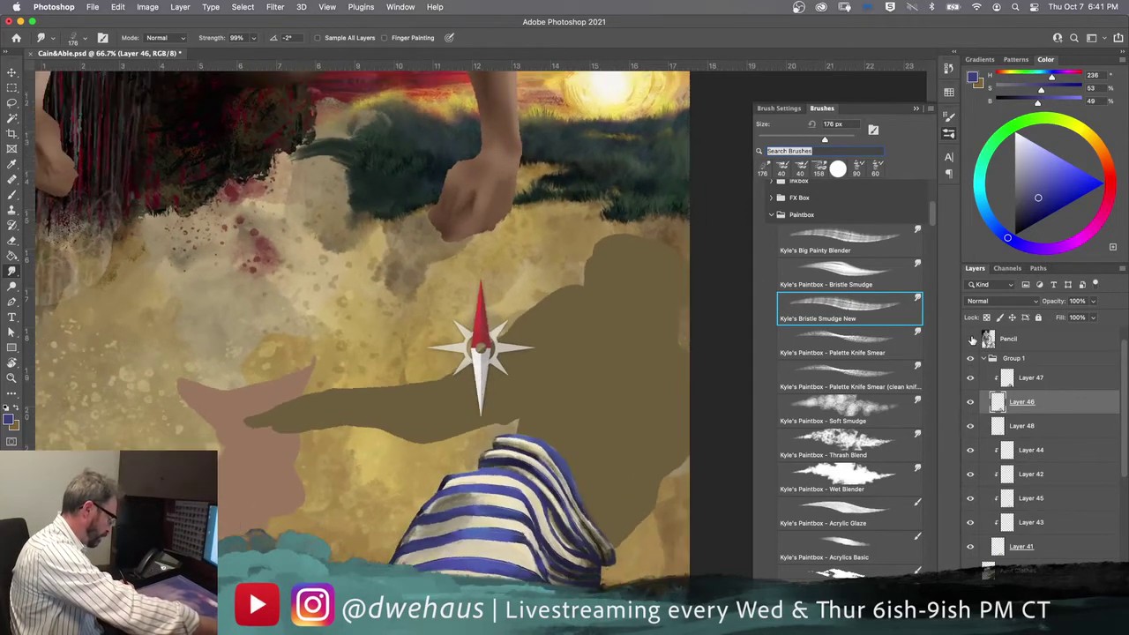
pyautogui.moveTo(547, 265); pyautogui.dragTo(583, 291)
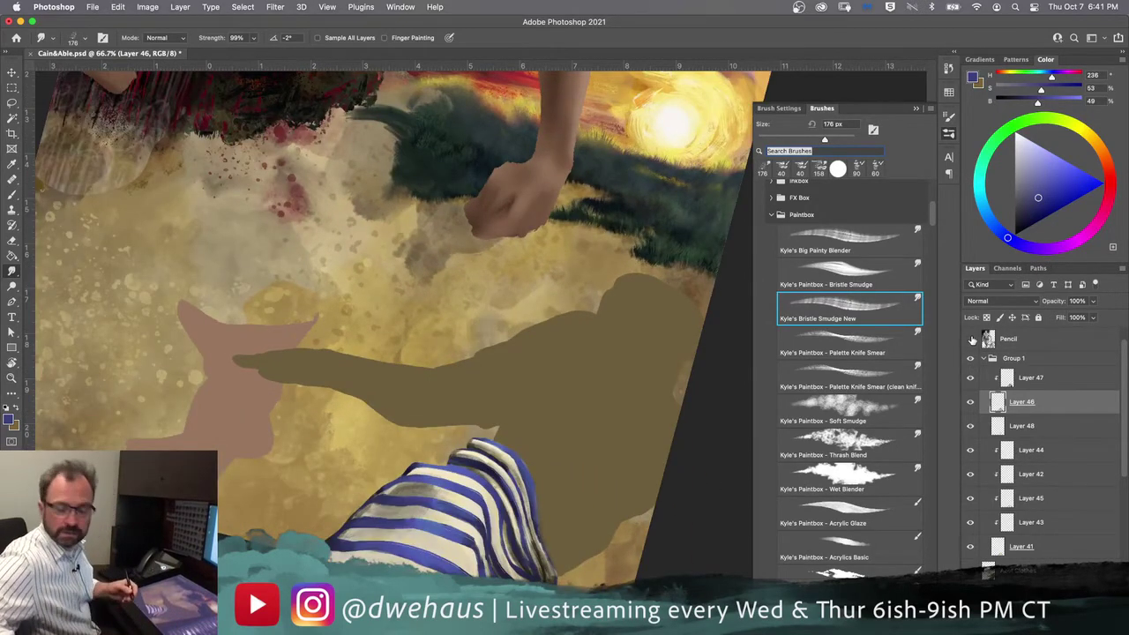
pyautogui.press('super+minus')
pyautogui.press('super+minus')
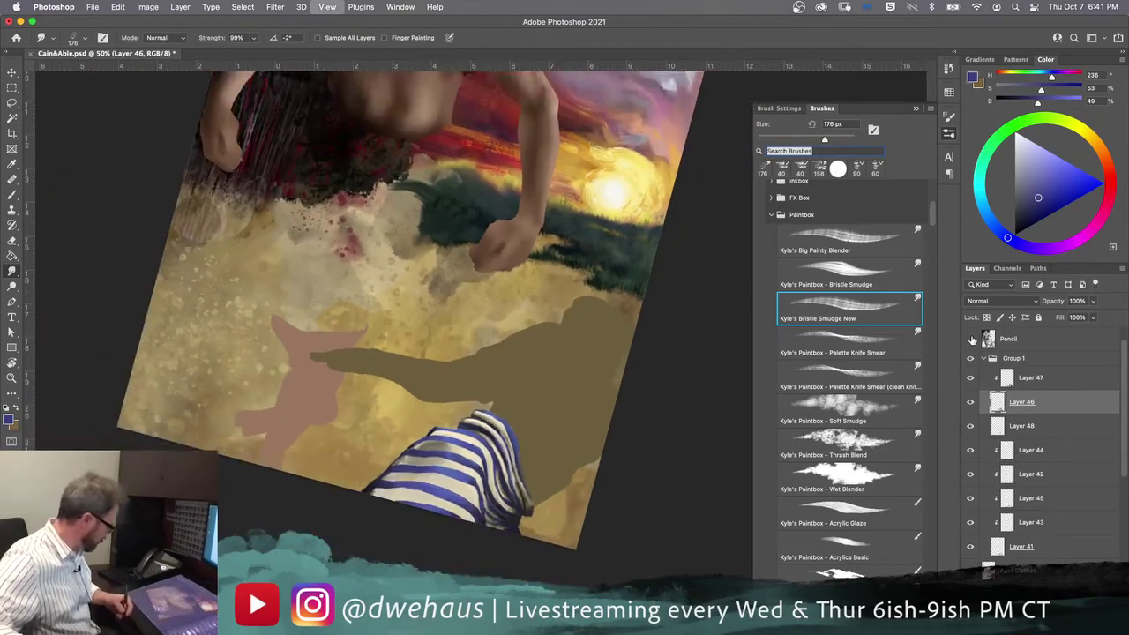
pyautogui.moveTo(618, 291); pyautogui.dragTo(587, 252)
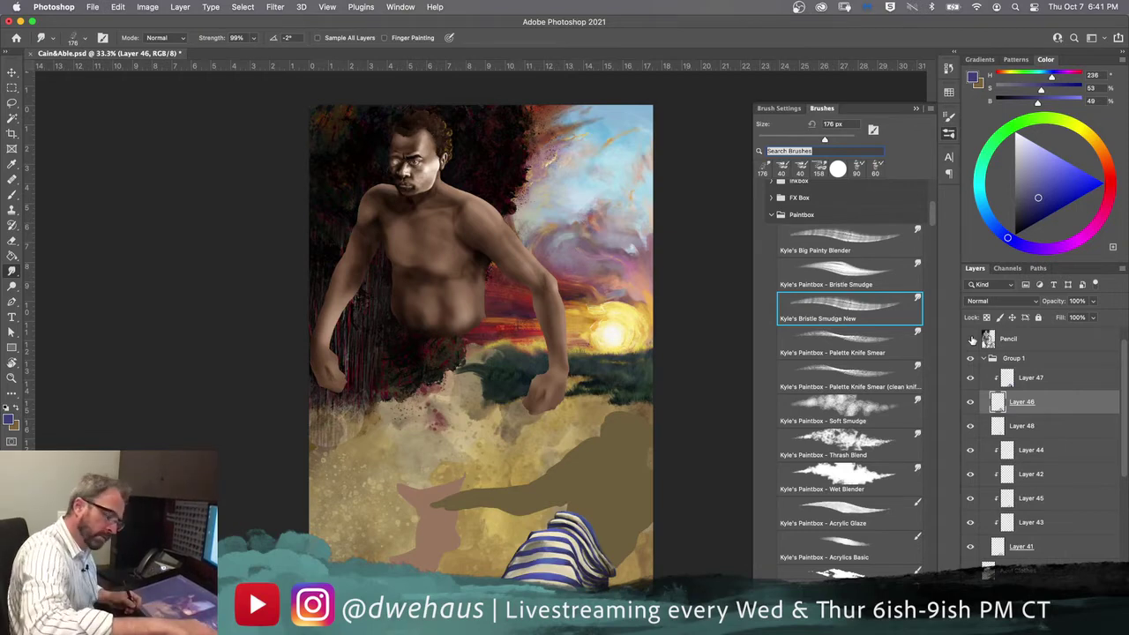
pyautogui.moveTo(547, 229); pyautogui.dragTo(583, 259)
pyautogui.click(583, 259)
pyautogui.click(583, 259)
pyautogui.moveTo(583, 259); pyautogui.dragTo(565, 242)
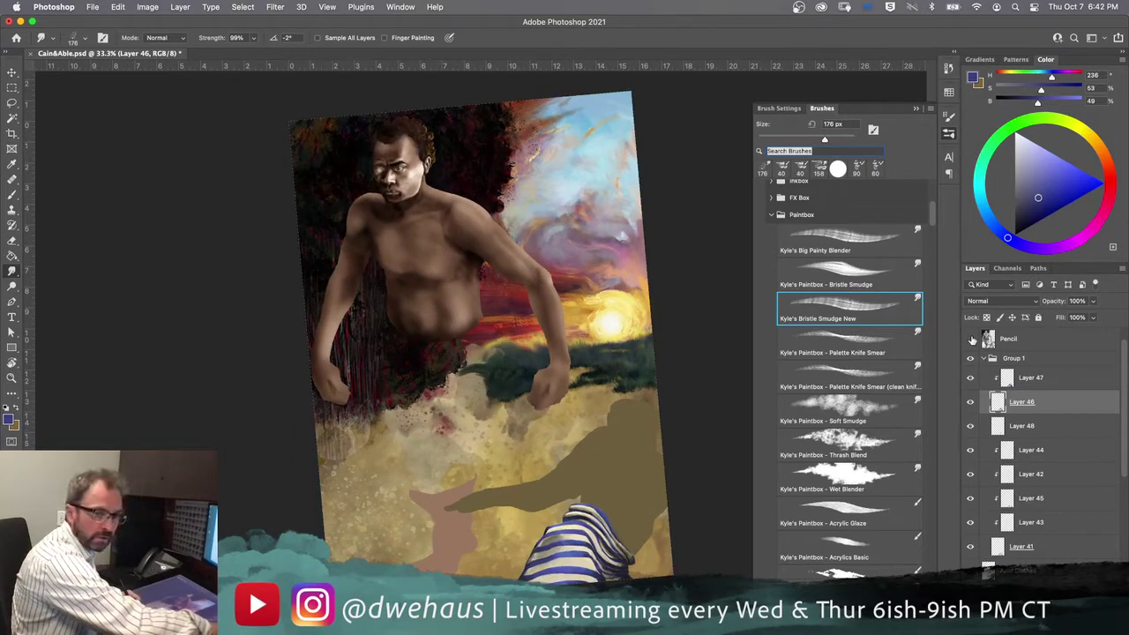
pyautogui.click(583, 260)
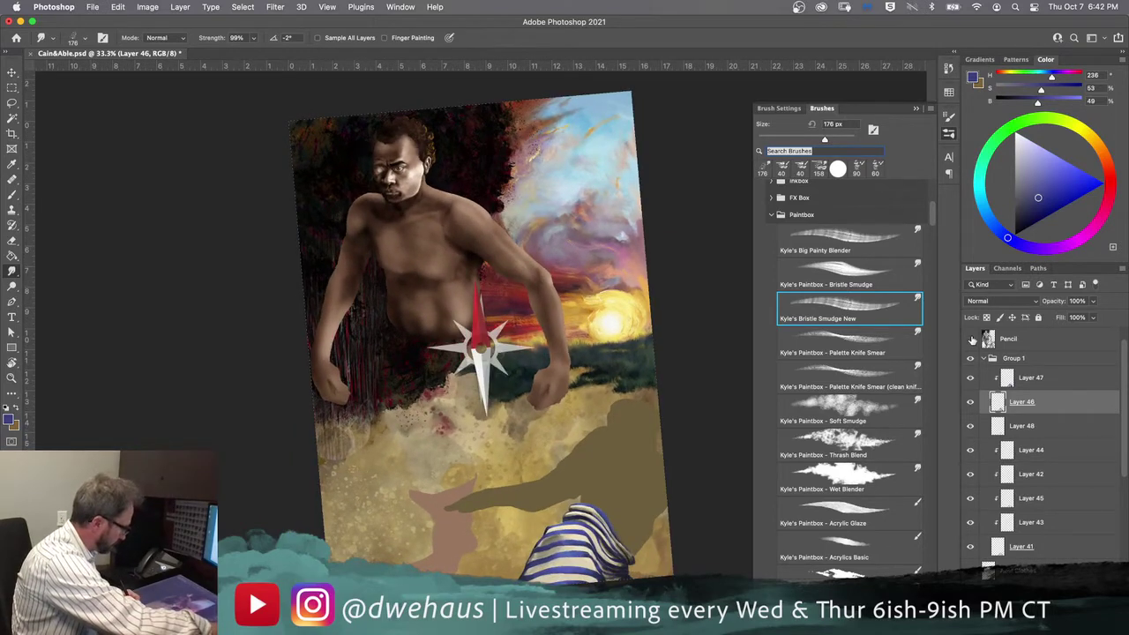
pyautogui.moveTo(583, 259); pyautogui.dragTo(591, 269)
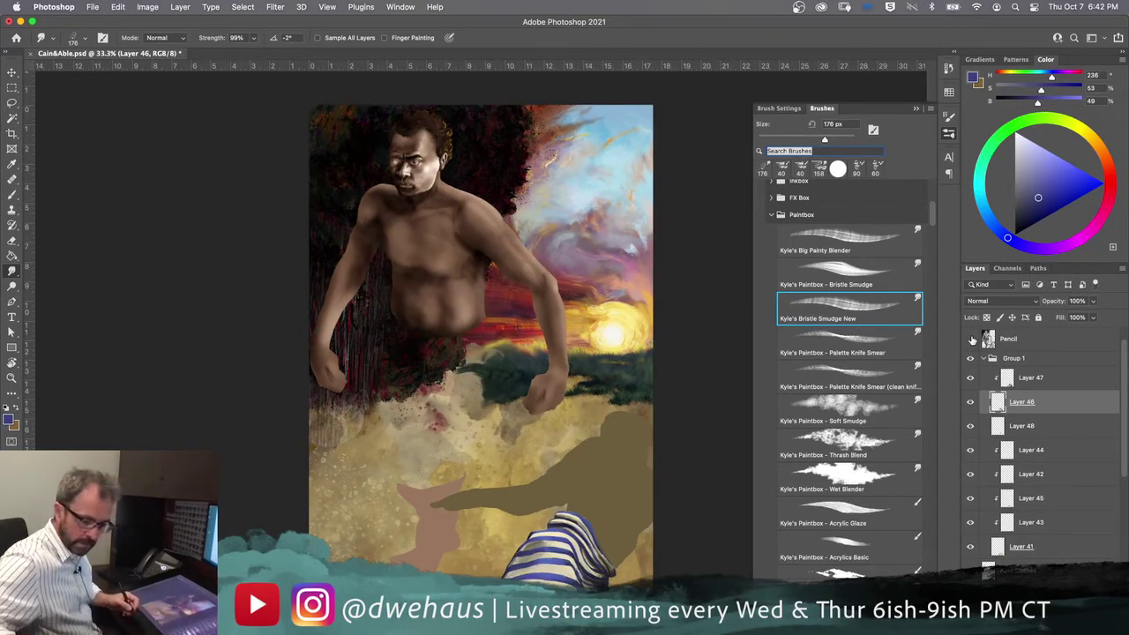
# Step: Examine Abel's figure and the striped cloth up close at 100%, and close the brush list
pyautogui.press('super+equal')
pyautogui.press('super+equal')
pyautogui.press('super+equal')
pyautogui.press('super+equal')
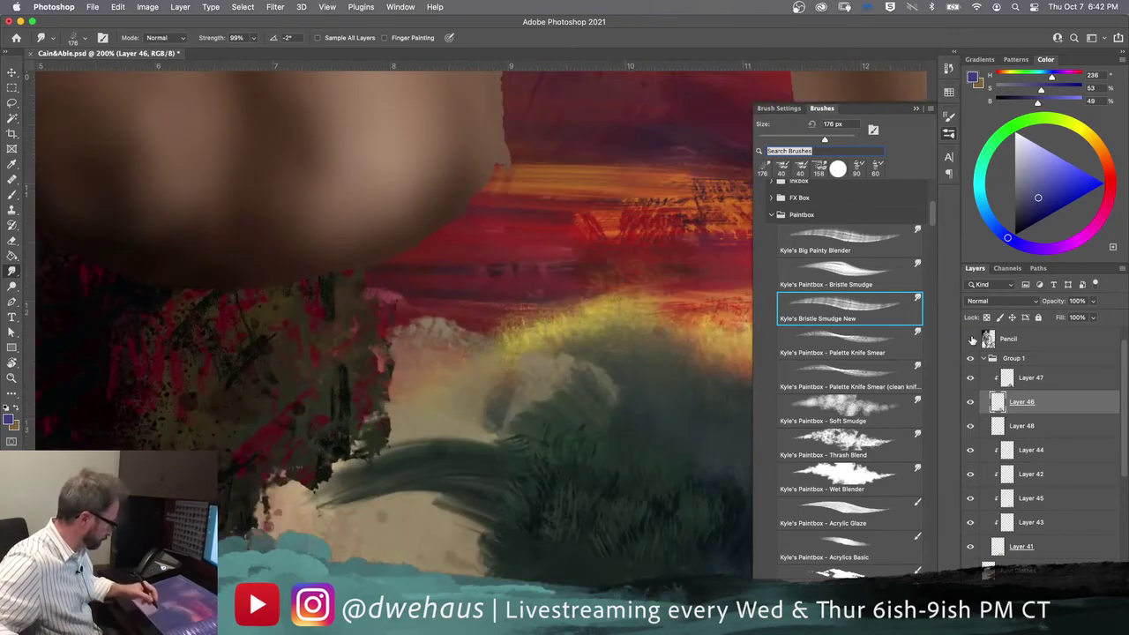
pyautogui.moveTo(491, 504); pyautogui.dragTo(233, 290)
pyautogui.moveTo(434, 539); pyautogui.dragTo(326, 390)
pyautogui.press('super+minus')
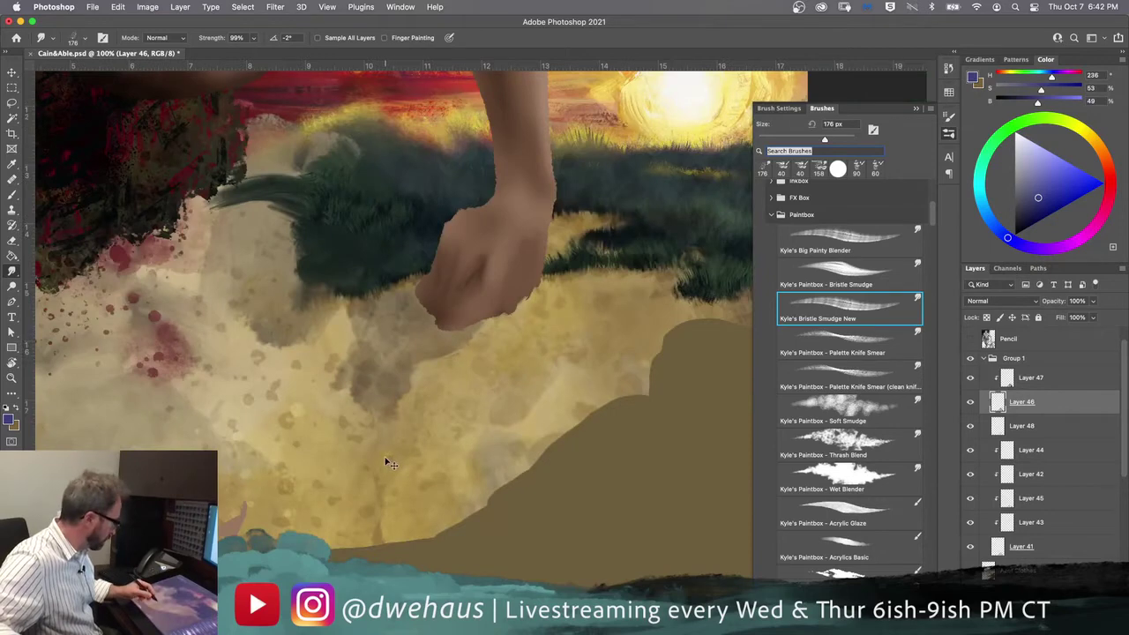
pyautogui.moveTo(198, 396)
pyautogui.mouseDown()
pyautogui.moveTo(496, 378)
pyautogui.moveTo(219, 369)
pyautogui.moveTo(235, 338)
pyautogui.moveTo(352, 496)
pyautogui.moveTo(295, 408)
pyautogui.moveTo(308, 439)
pyautogui.moveTo(494, 417)
pyautogui.moveTo(529, 423)
pyautogui.mouseUp()
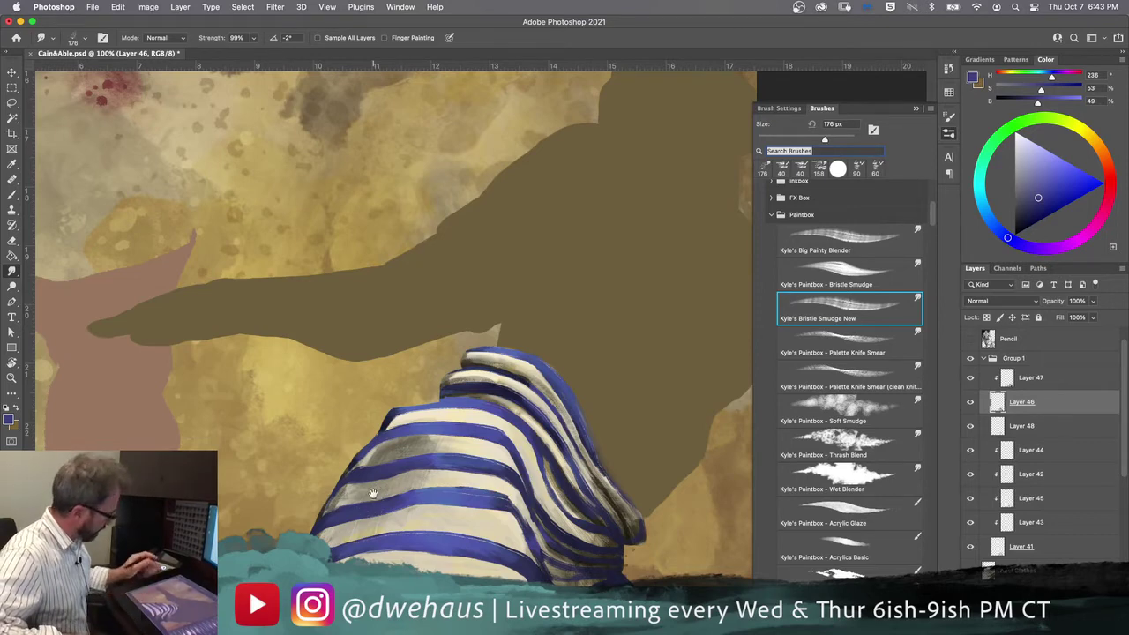
pyautogui.click(950, 135)
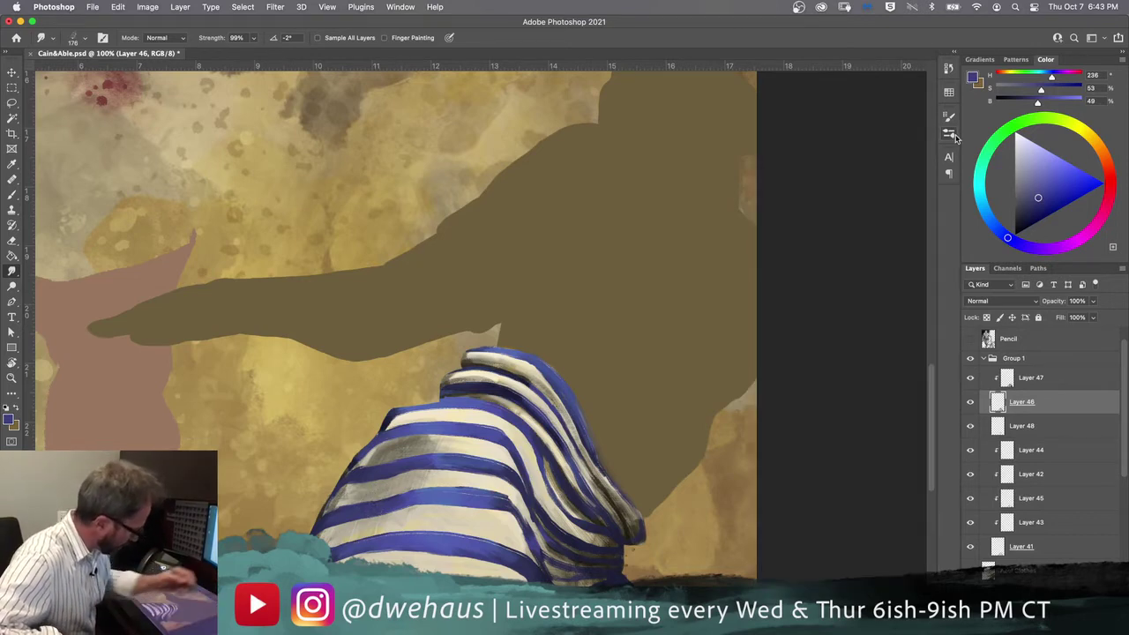
# Step: Touch up the cloth's blue stripes on Layer 46 with the 40 px brush
pyautogui.moveTo(409, 457); pyautogui.dragTo(565, 508)
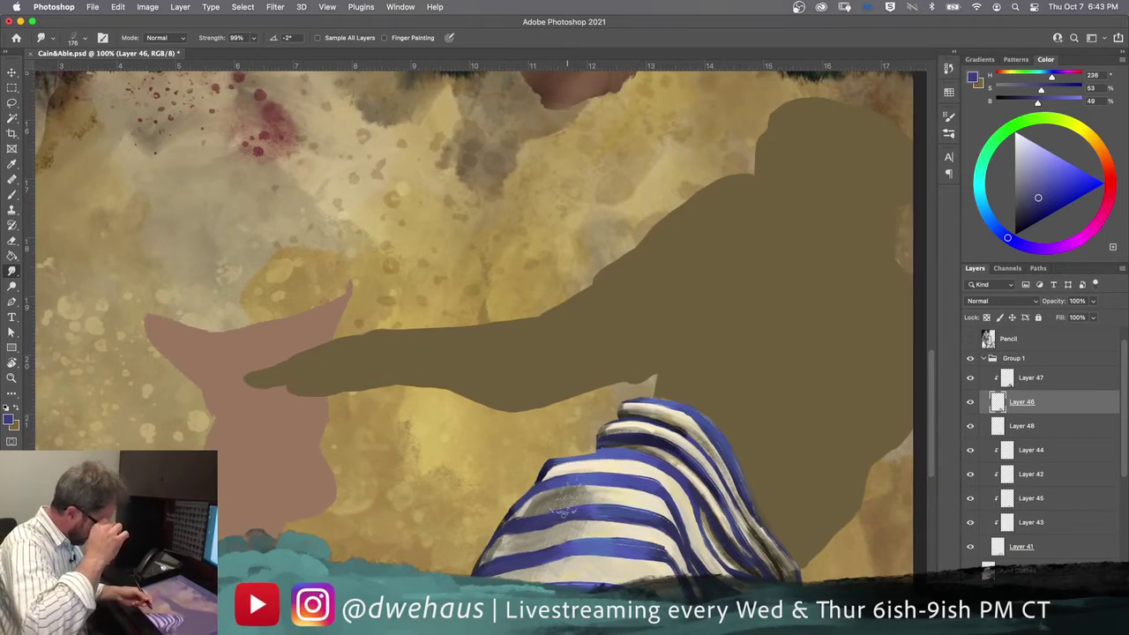
pyautogui.press('b')
pyautogui.moveTo(486, 556); pyautogui.dragTo(243, 473)
pyautogui.moveTo(462, 489); pyautogui.dragTo(494, 514)
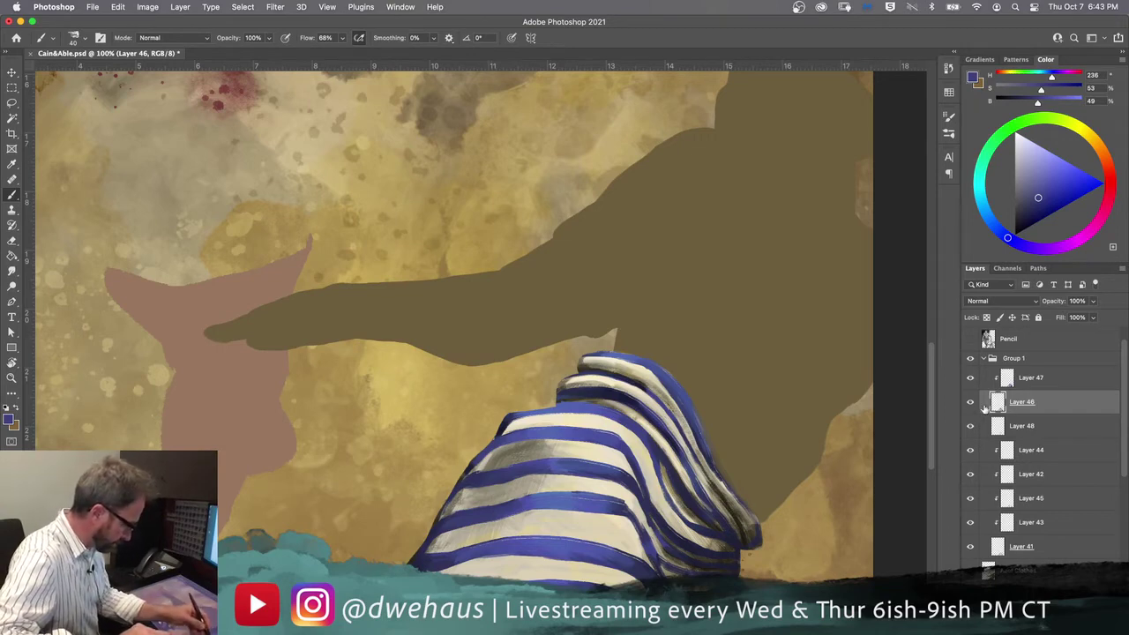
# Step: Hide and show Layers 48, 42, 45, 43 and 41 in turn to compare what each contributes to the cloth
pyautogui.click(970, 427)
pyautogui.click(971, 427)
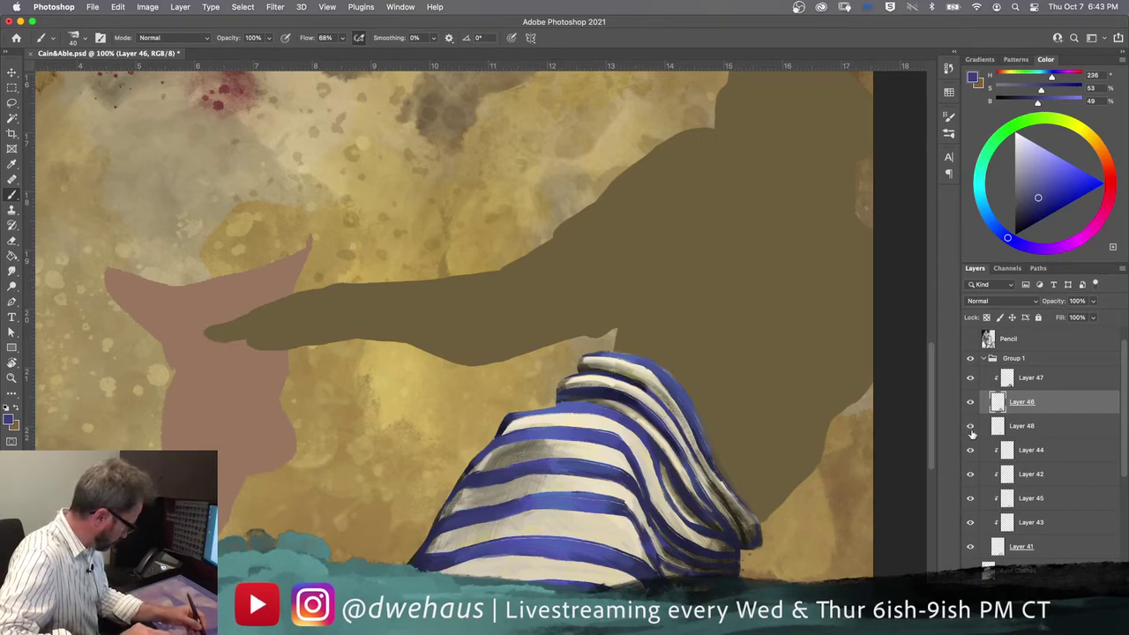
pyautogui.click(971, 474)
pyautogui.click(970, 475)
pyautogui.click(970, 499)
pyautogui.click(971, 499)
pyautogui.click(971, 523)
pyautogui.click(970, 523)
pyautogui.click(970, 547)
pyautogui.click(970, 547)
pyautogui.click(971, 547)
pyautogui.click(971, 548)
pyautogui.click(970, 523)
pyautogui.click(970, 523)
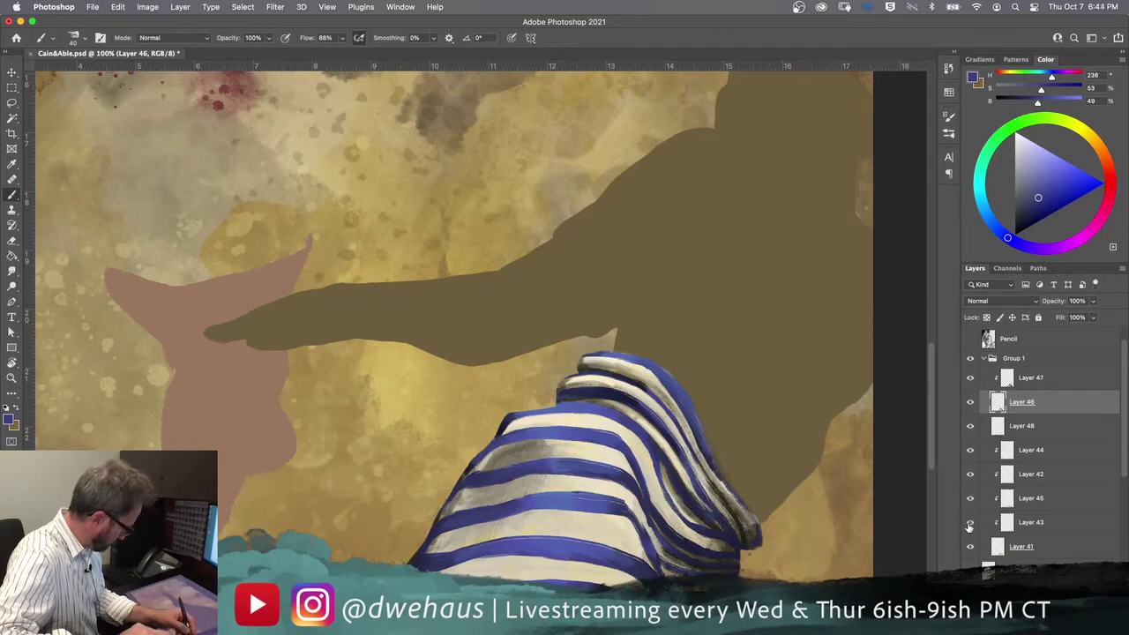
# Step: Smudge the cloth's base paint on Layer 41 along its upper and outer edges with the 176 px Kyle's Bristle Smudge New brush
pyautogui.click(1038, 548)
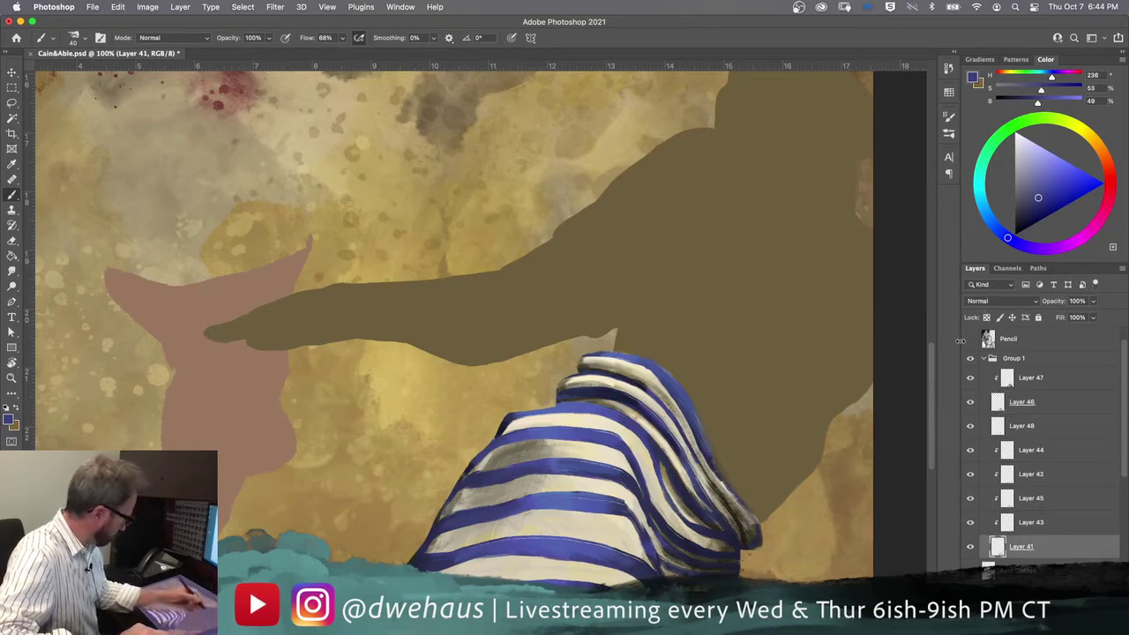
pyautogui.click(949, 134)
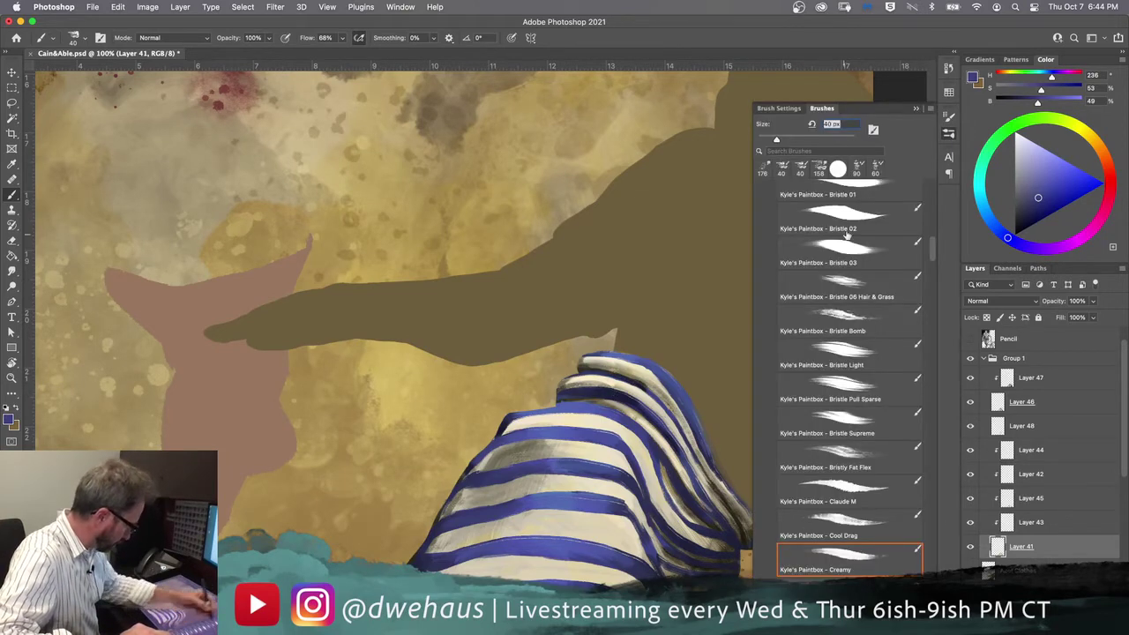
pyautogui.moveTo(937, 252); pyautogui.dragTo(934, 218)
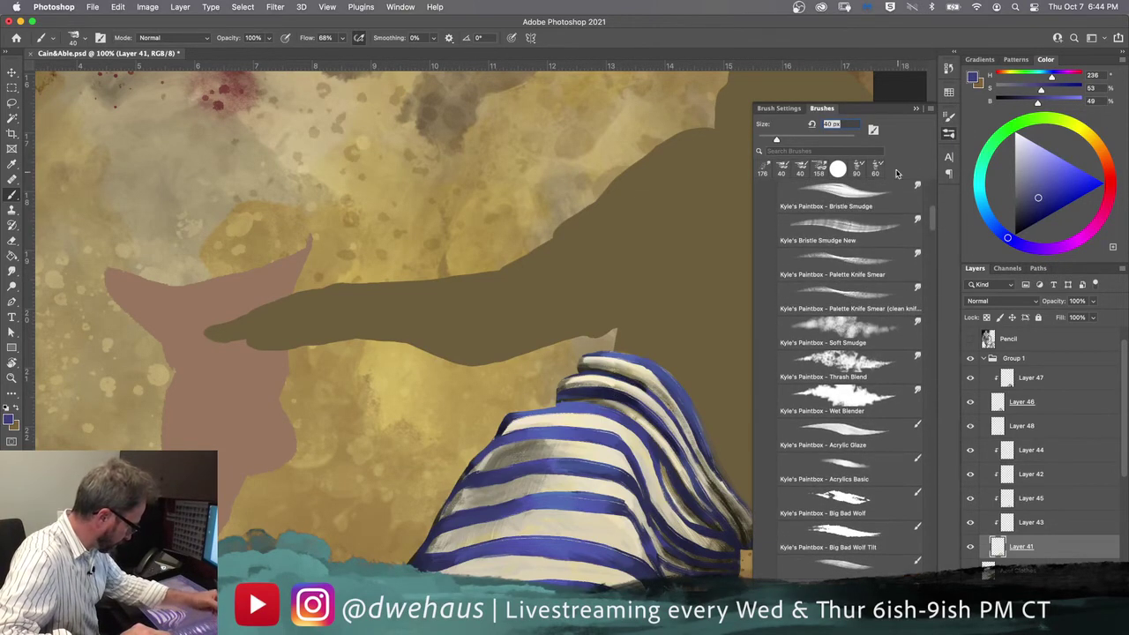
pyautogui.click(764, 169)
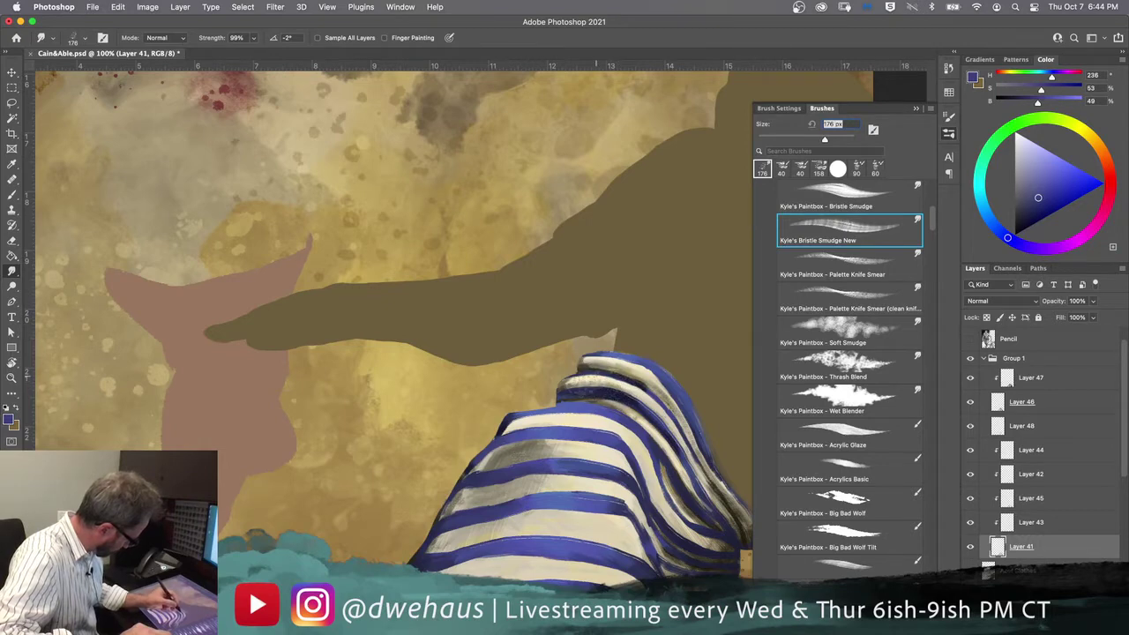
pyautogui.moveTo(568, 393); pyautogui.dragTo(574, 399)
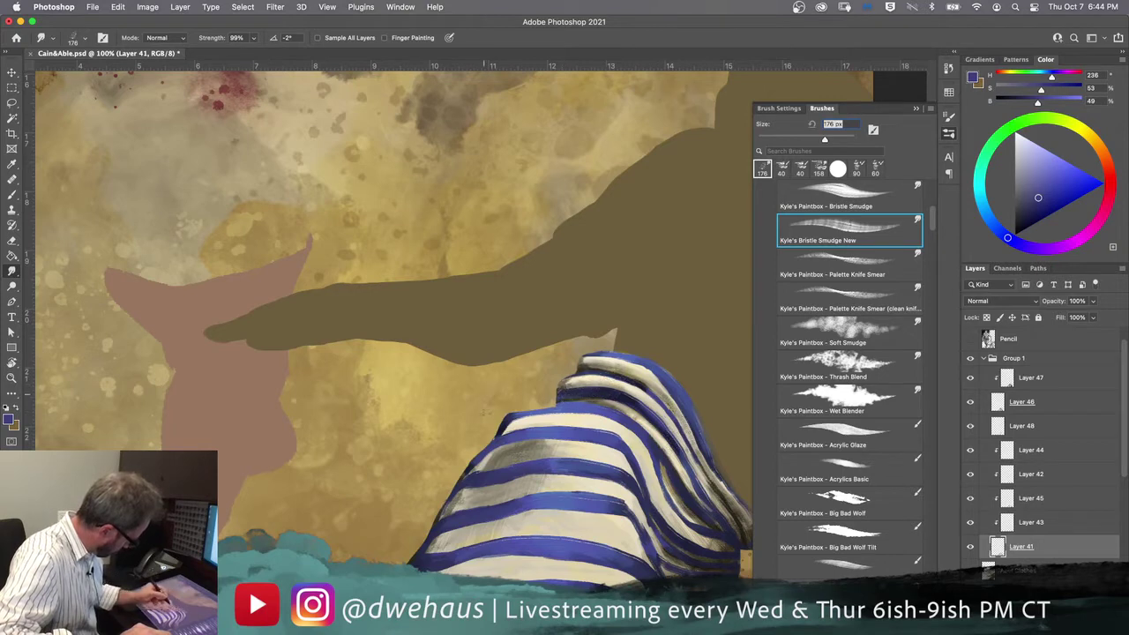
pyautogui.moveTo(517, 434); pyautogui.dragTo(481, 478)
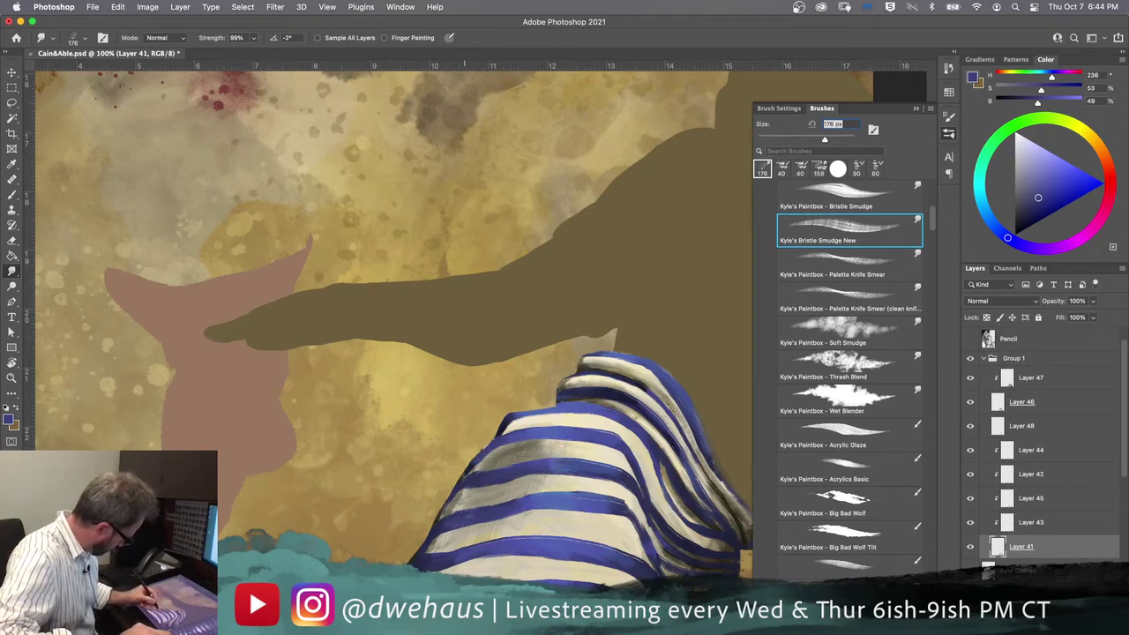
pyautogui.moveTo(463, 494)
pyautogui.mouseDown()
pyautogui.moveTo(445, 529)
pyautogui.moveTo(470, 516)
pyautogui.moveTo(441, 522)
pyautogui.moveTo(443, 554)
pyautogui.mouseUp()
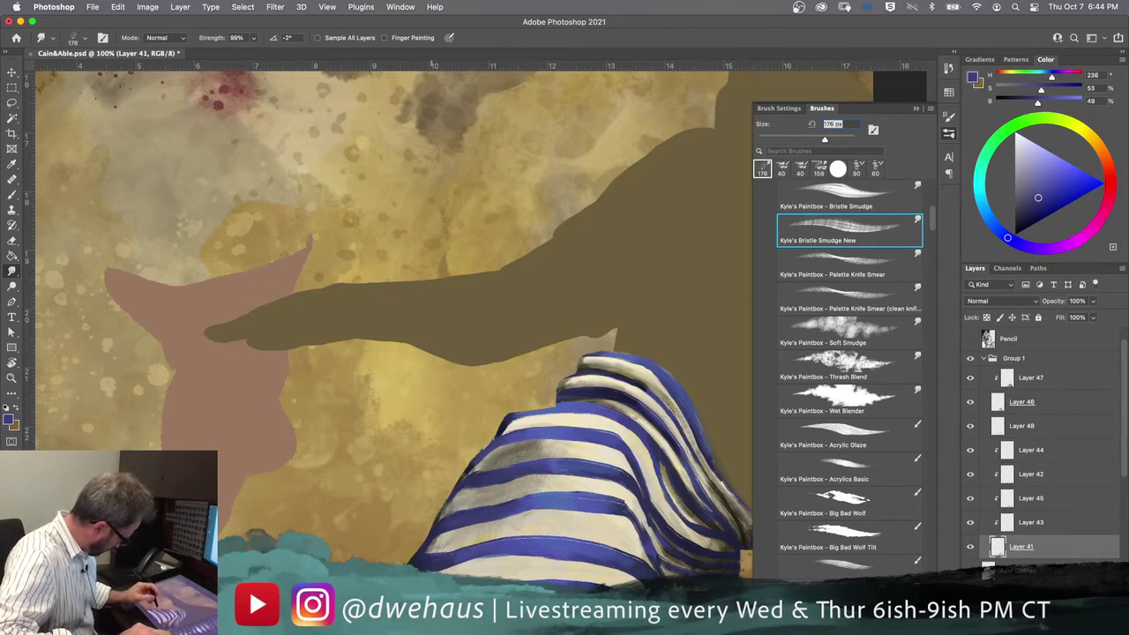
pyautogui.moveTo(444, 516)
pyautogui.mouseDown()
pyautogui.moveTo(456, 493)
pyautogui.moveTo(442, 529)
pyautogui.moveTo(459, 519)
pyautogui.mouseUp()
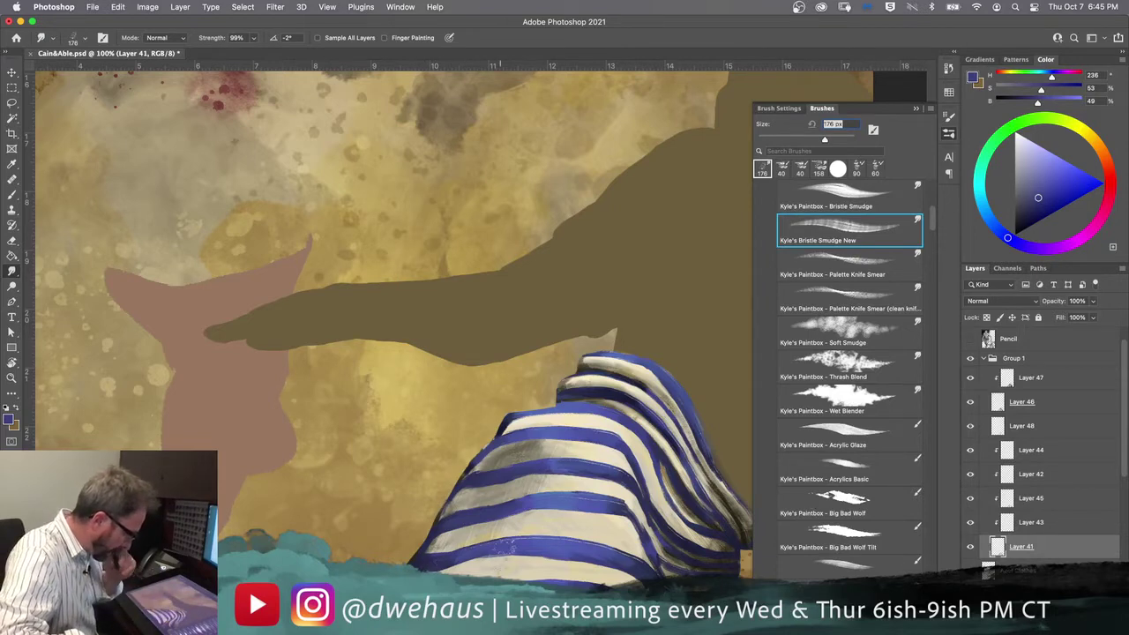
# Step: Check Layers 43 and 45 by hiding and showing them, and smudge the cloth's lower shading on Layer 45
pyautogui.click(971, 524)
pyautogui.click(970, 523)
pyautogui.click(970, 500)
pyautogui.click(970, 501)
pyautogui.click(971, 500)
pyautogui.click(970, 500)
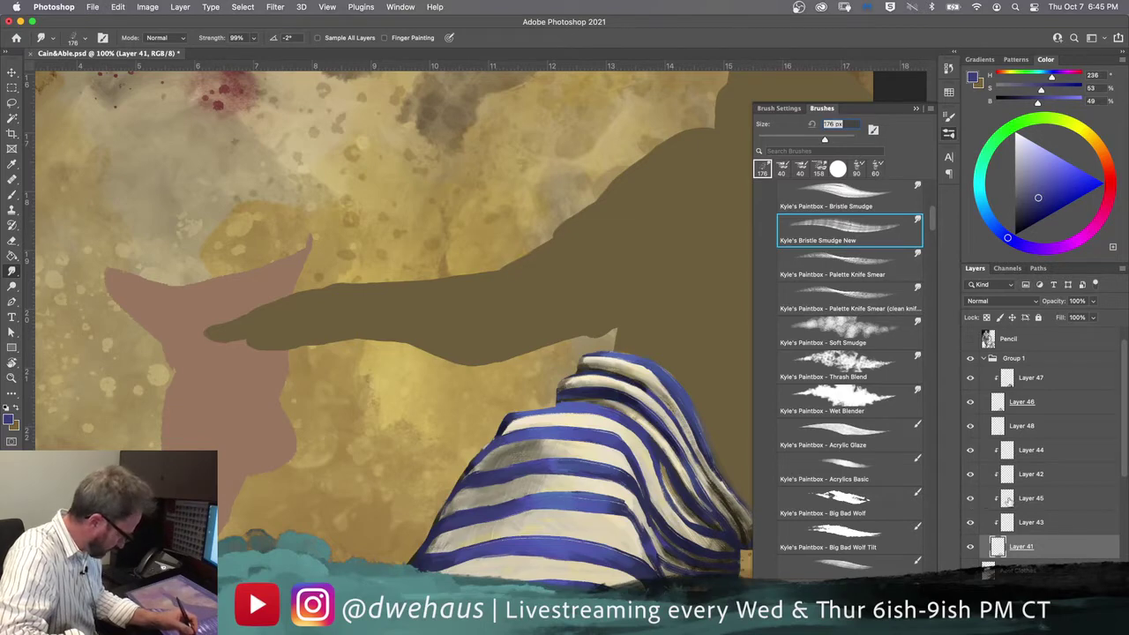
pyautogui.click(1006, 499)
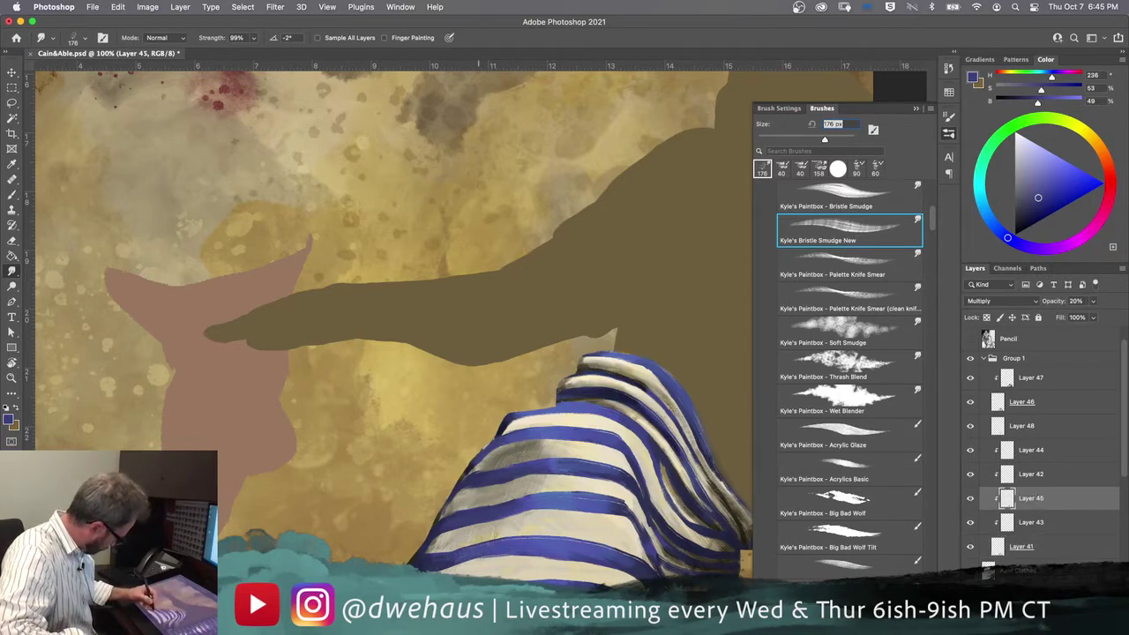
pyautogui.moveTo(454, 572); pyautogui.dragTo(493, 559)
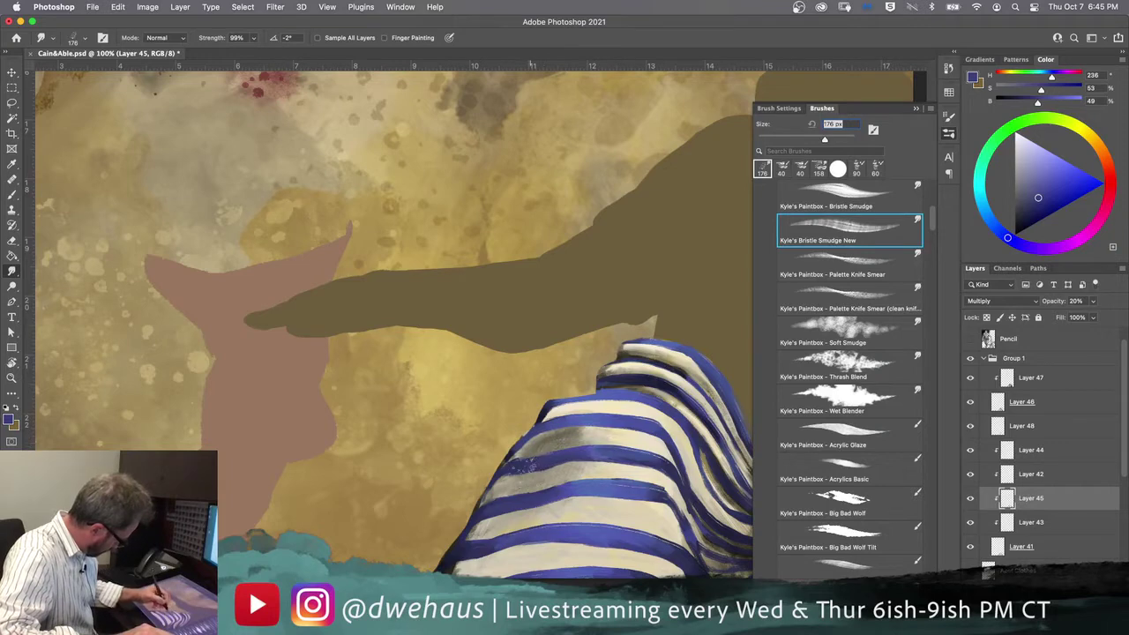
pyautogui.moveTo(501, 529); pyautogui.dragTo(419, 487)
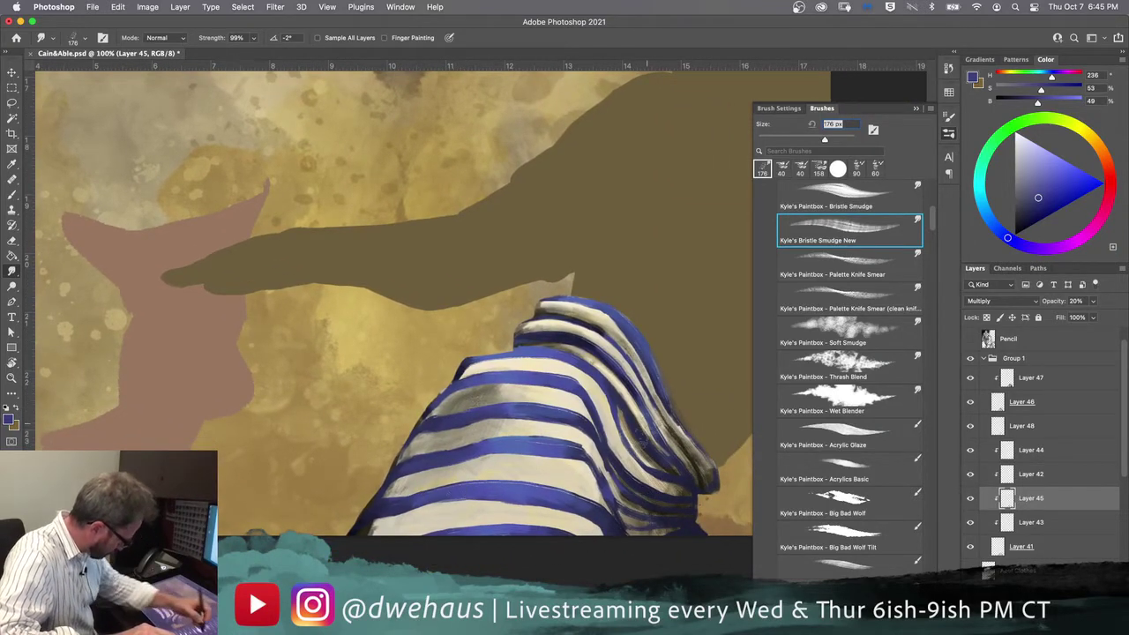
# Step: Check the shadows on Layer 43 by hiding and showing it, and smudge them along the cloth's lower folds
pyautogui.click(971, 522)
pyautogui.click(973, 522)
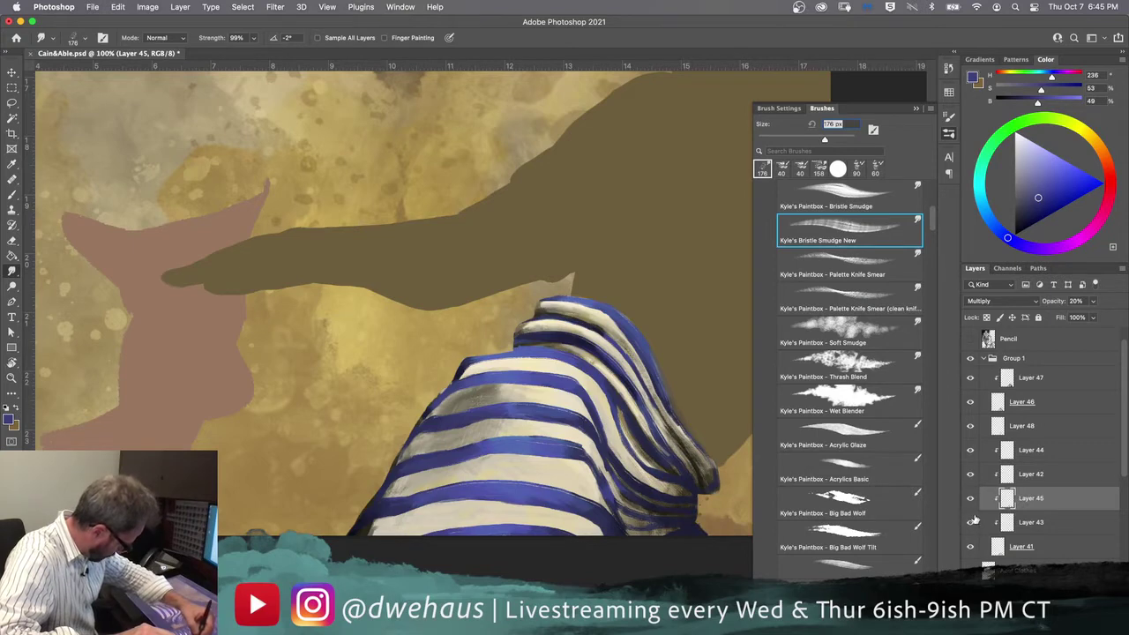
pyautogui.click(972, 521)
pyautogui.click(972, 522)
pyautogui.click(1045, 514)
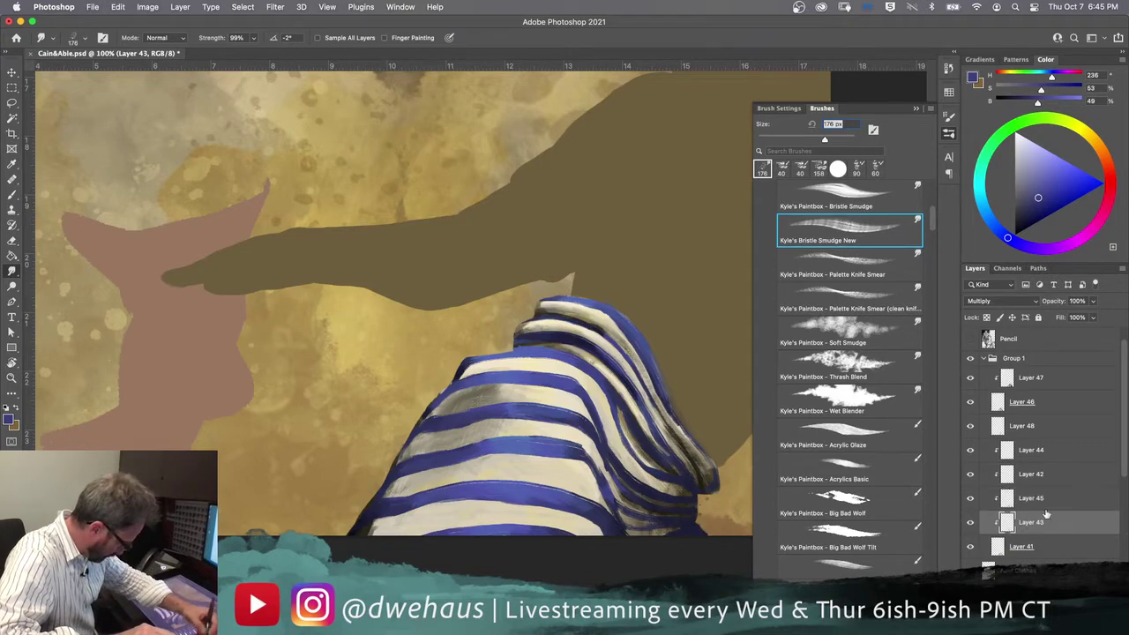
pyautogui.moveTo(630, 491)
pyautogui.mouseDown()
pyautogui.moveTo(657, 501)
pyautogui.moveTo(669, 476)
pyautogui.moveTo(622, 476)
pyautogui.moveTo(626, 463)
pyautogui.moveTo(623, 477)
pyautogui.moveTo(662, 502)
pyautogui.moveTo(651, 492)
pyautogui.moveTo(657, 437)
pyautogui.moveTo(646, 445)
pyautogui.moveTo(667, 430)
pyautogui.moveTo(664, 400)
pyautogui.moveTo(623, 504)
pyautogui.mouseUp()
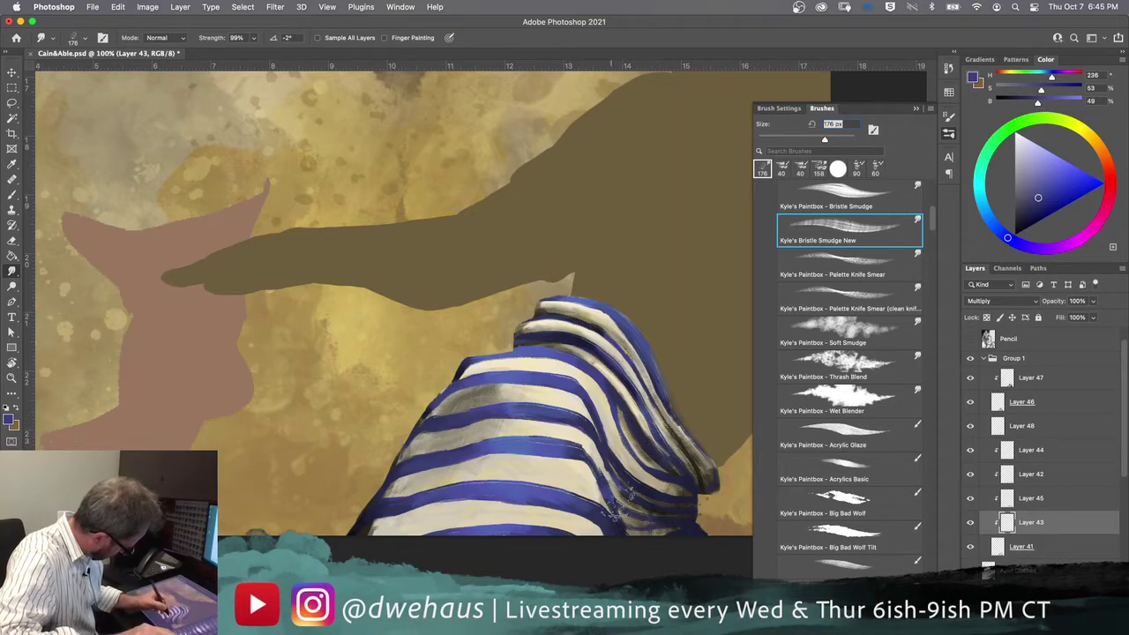
pyautogui.moveTo(547, 497); pyautogui.dragTo(529, 474)
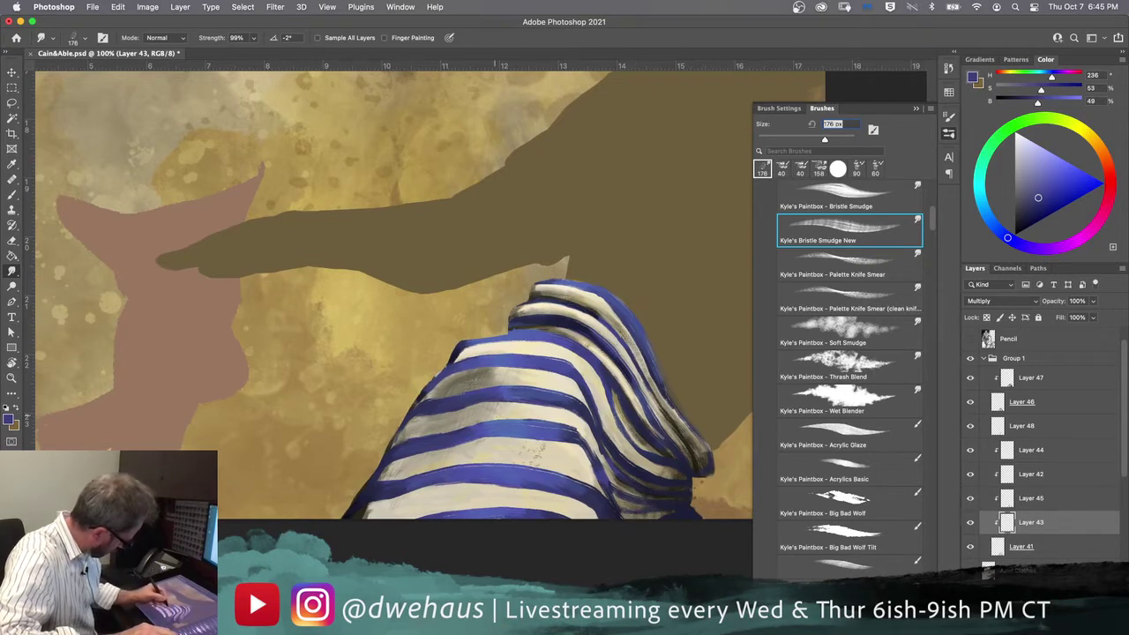
# Step: Select Layer 45 and compare the cloth's shading with Layers 45 and 43 hidden and shown
pyautogui.click(971, 499)
pyautogui.click(970, 499)
pyautogui.click(970, 500)
pyautogui.click(970, 499)
pyautogui.click(1023, 498)
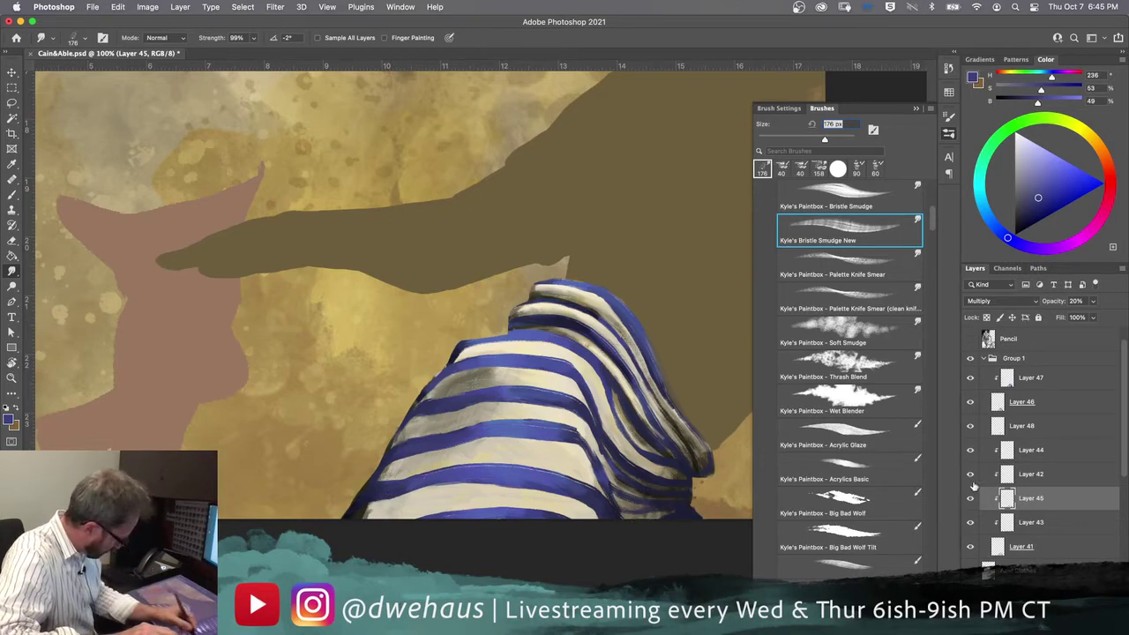
pyautogui.click(972, 524)
pyautogui.click(971, 524)
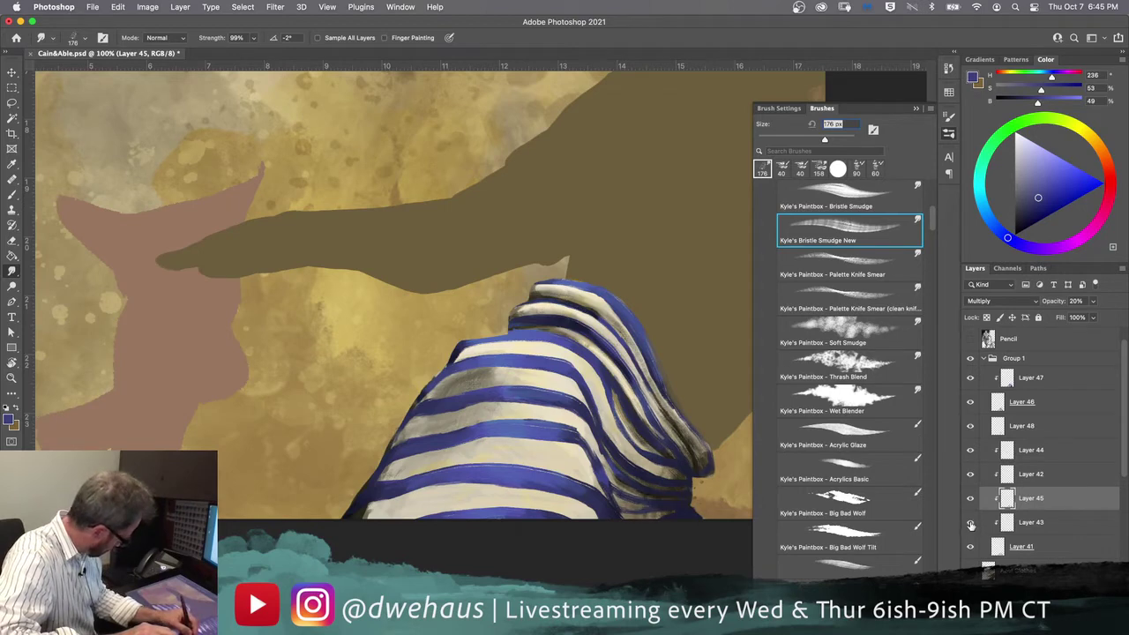
pyautogui.click(971, 499)
pyautogui.click(971, 499)
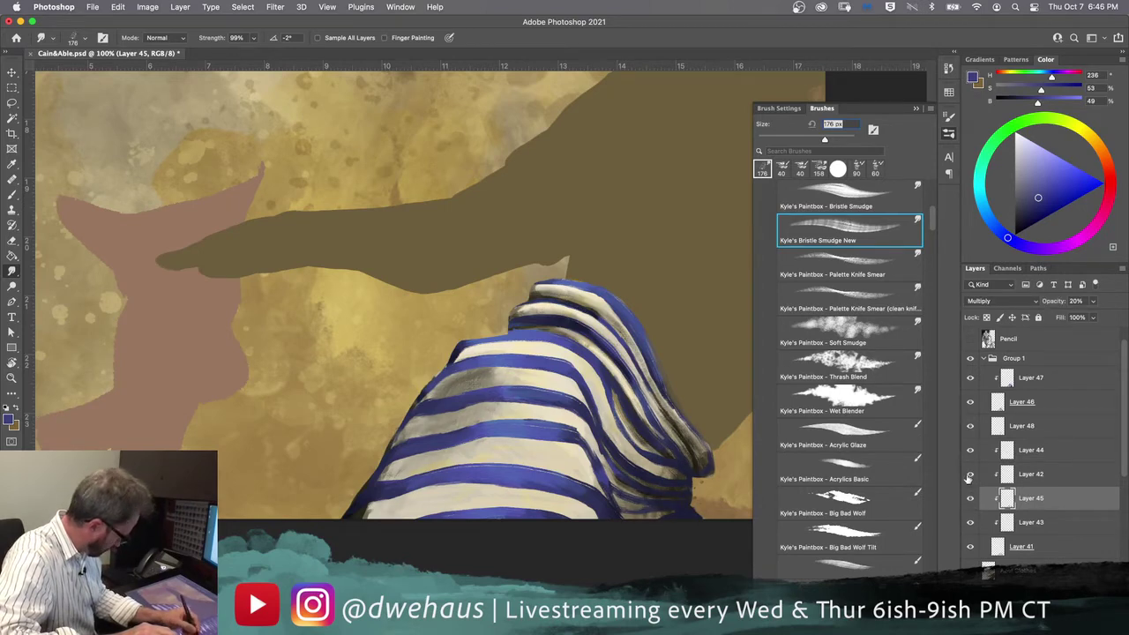
# Step: Check the shadows on Layer 42 by hiding and showing it, and smudge them along the cloth's folds and outer edges
pyautogui.click(971, 477)
pyautogui.click(970, 476)
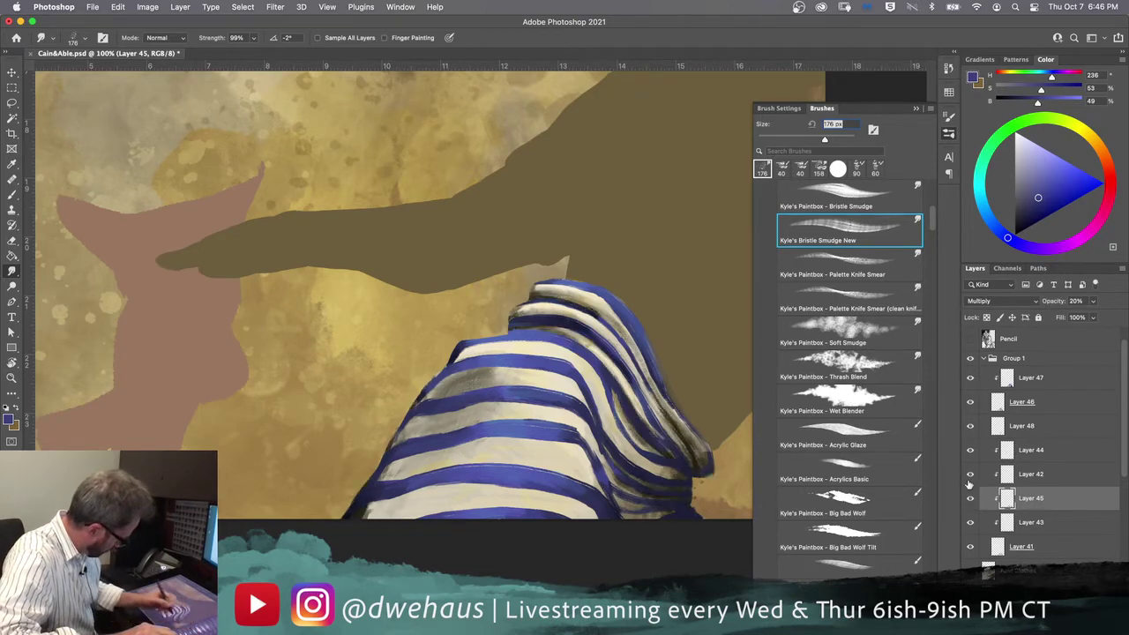
pyautogui.click(971, 477)
pyautogui.click(970, 476)
pyautogui.click(1028, 475)
pyautogui.moveTo(631, 519)
pyautogui.mouseDown()
pyautogui.moveTo(661, 526)
pyautogui.moveTo(628, 506)
pyautogui.moveTo(636, 481)
pyautogui.moveTo(672, 479)
pyautogui.moveTo(650, 480)
pyautogui.moveTo(690, 443)
pyautogui.moveTo(686, 457)
pyautogui.moveTo(675, 424)
pyautogui.mouseUp()
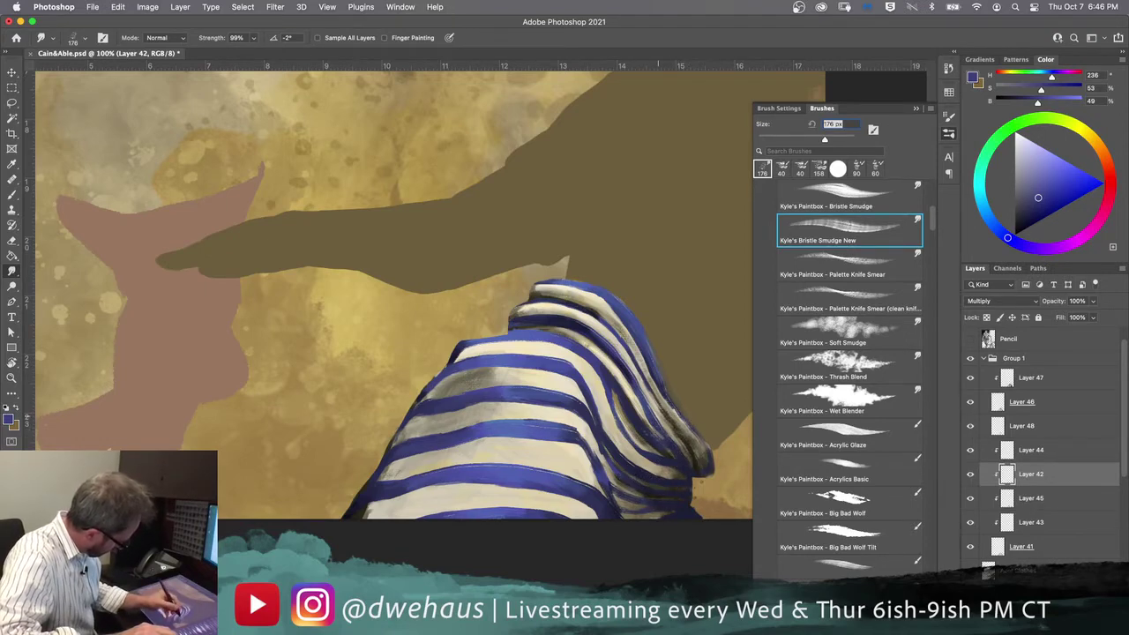
pyautogui.moveTo(634, 420)
pyautogui.mouseDown()
pyautogui.moveTo(654, 481)
pyautogui.moveTo(666, 481)
pyautogui.mouseUp()
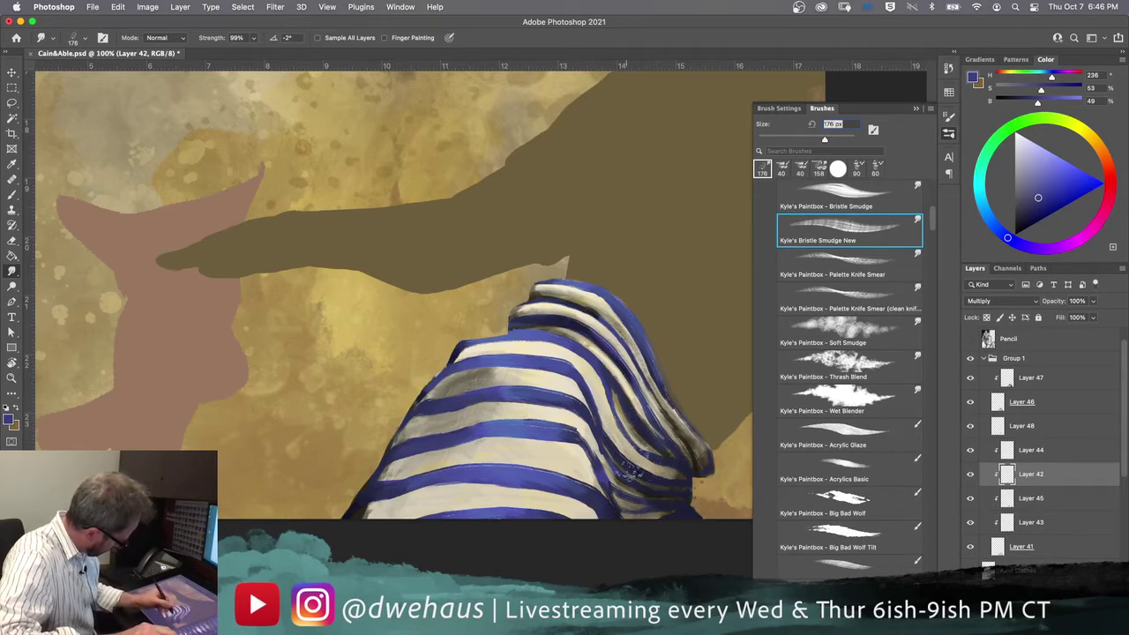
pyautogui.moveTo(353, 530)
pyautogui.mouseDown()
pyautogui.moveTo(379, 492)
pyautogui.moveTo(367, 520)
pyautogui.moveTo(378, 507)
pyautogui.moveTo(384, 520)
pyautogui.moveTo(375, 492)
pyautogui.moveTo(390, 487)
pyautogui.moveTo(384, 495)
pyautogui.moveTo(419, 408)
pyautogui.moveTo(439, 404)
pyautogui.moveTo(434, 392)
pyautogui.moveTo(428, 401)
pyautogui.moveTo(436, 389)
pyautogui.moveTo(424, 400)
pyautogui.moveTo(438, 383)
pyautogui.moveTo(437, 403)
pyautogui.moveTo(445, 389)
pyautogui.moveTo(427, 401)
pyautogui.moveTo(441, 403)
pyautogui.moveTo(411, 443)
pyautogui.mouseUp()
pyautogui.moveTo(522, 323)
pyautogui.mouseDown()
pyautogui.moveTo(547, 288)
pyautogui.moveTo(516, 321)
pyautogui.mouseUp()
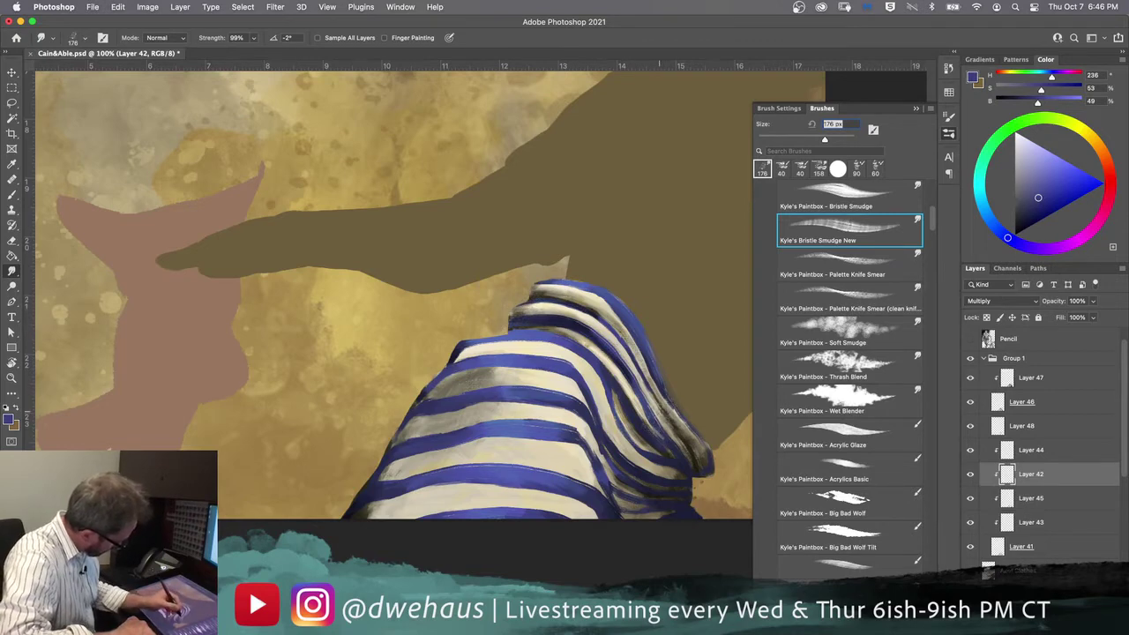
pyautogui.moveTo(669, 406)
pyautogui.mouseDown()
pyautogui.moveTo(661, 446)
pyautogui.moveTo(668, 436)
pyautogui.moveTo(699, 470)
pyautogui.moveTo(690, 483)
pyautogui.moveTo(699, 458)
pyautogui.moveTo(701, 496)
pyautogui.moveTo(710, 472)
pyautogui.moveTo(696, 528)
pyautogui.moveTo(696, 515)
pyautogui.mouseUp()
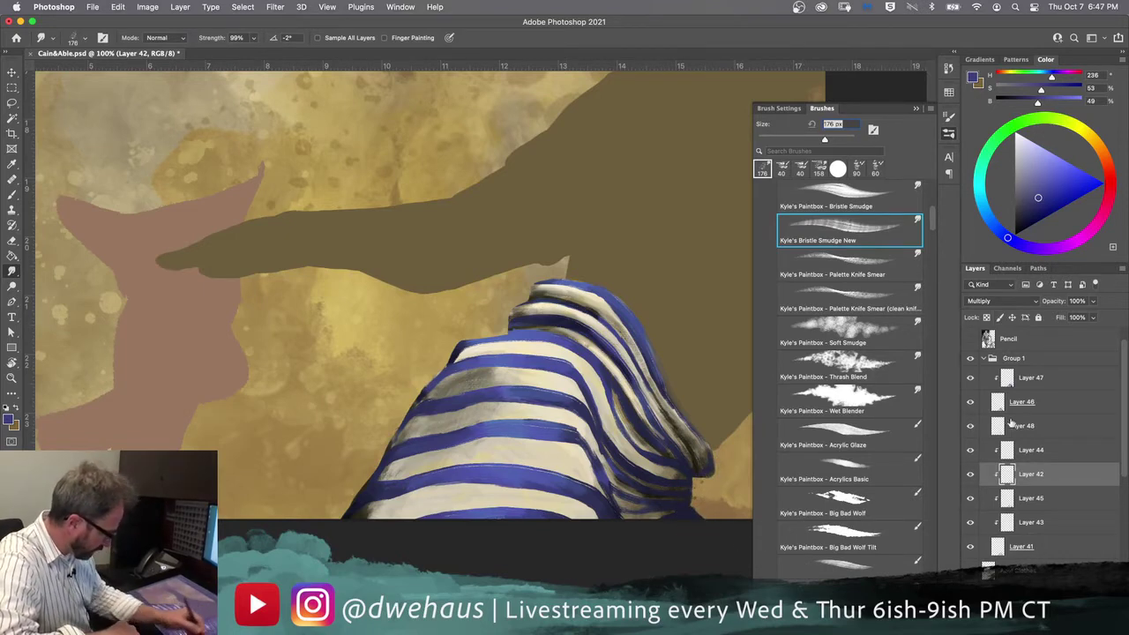
# Step: Erase stray paint beside the cloth's lower corner on Layer 41 with the 100 px eraser, checking the layer hidden and shown
pyautogui.click(1019, 547)
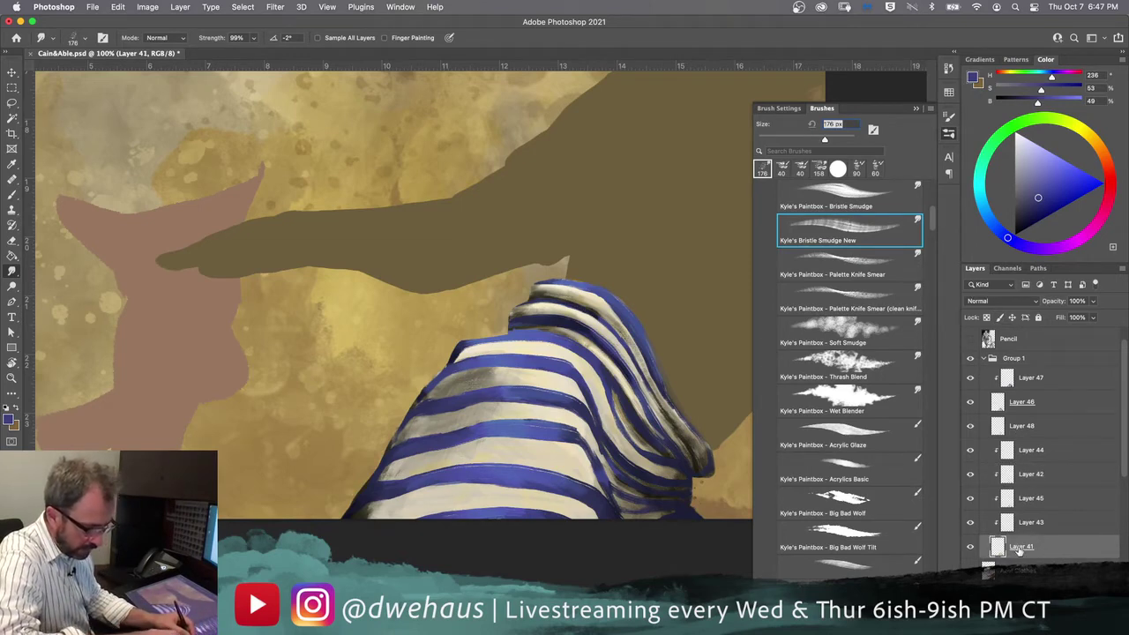
pyautogui.press('e')
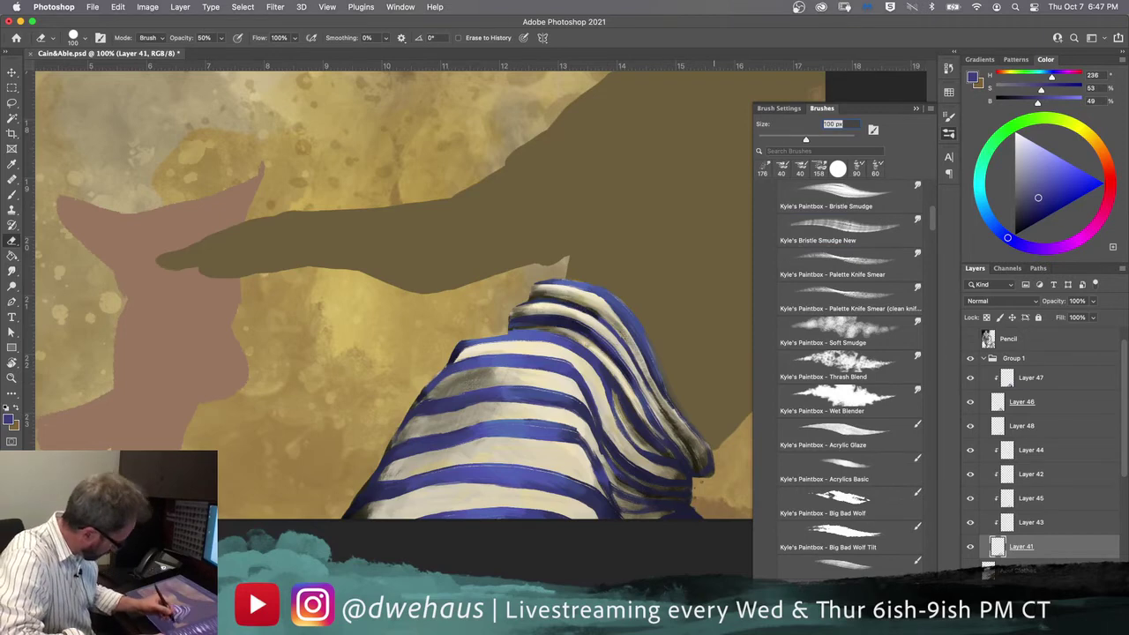
pyautogui.click(697, 503)
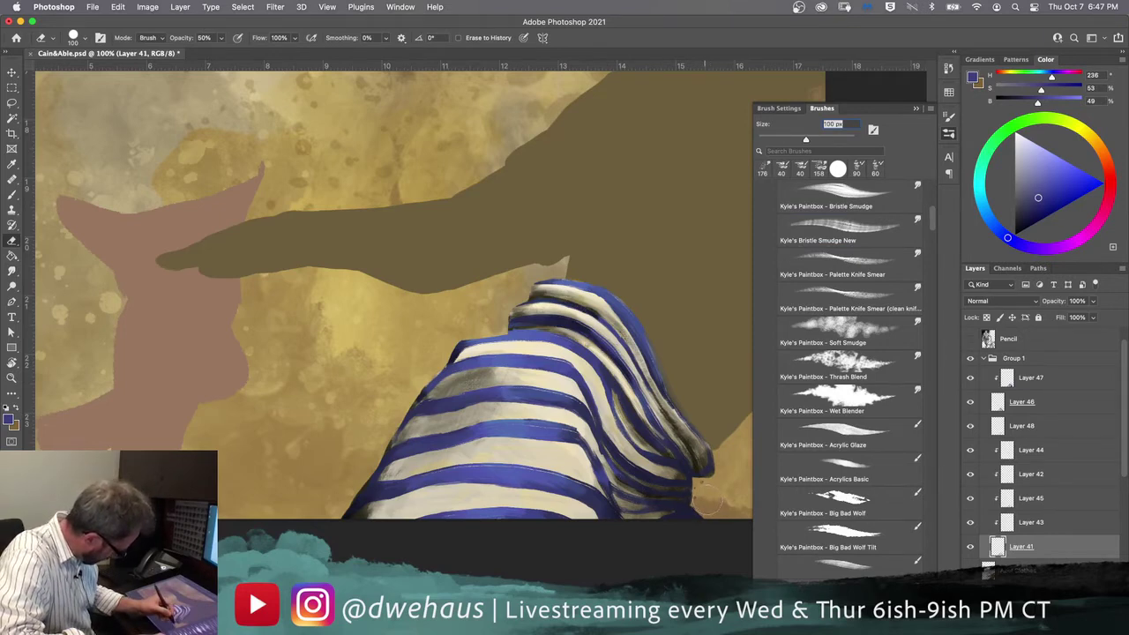
pyautogui.click(972, 547)
pyautogui.click(971, 547)
pyautogui.click(970, 547)
pyautogui.click(971, 547)
pyautogui.click(970, 547)
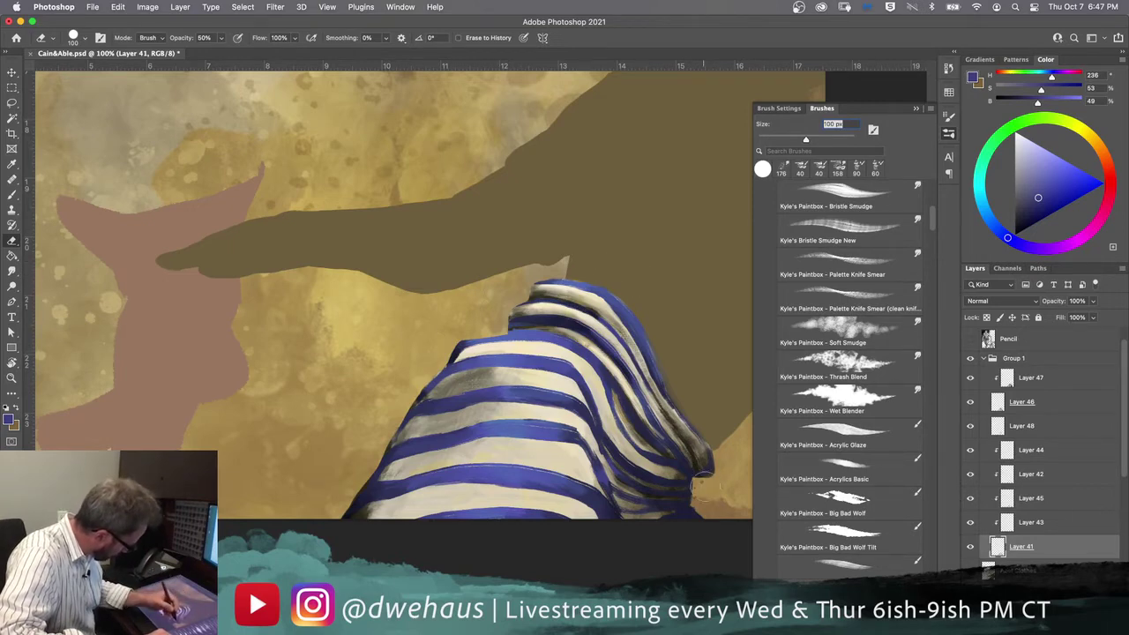
# Step: Check Layer 46's stripes by hiding and showing them, select that layer, and undo the last two edits
pyautogui.click(971, 404)
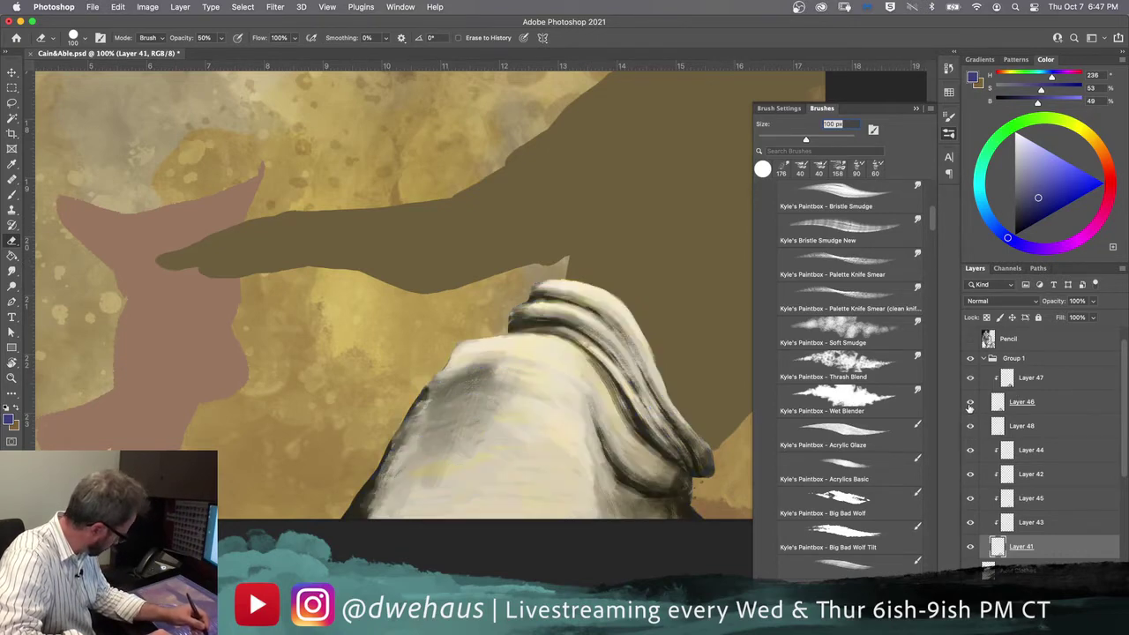
pyautogui.click(971, 404)
pyautogui.click(1028, 405)
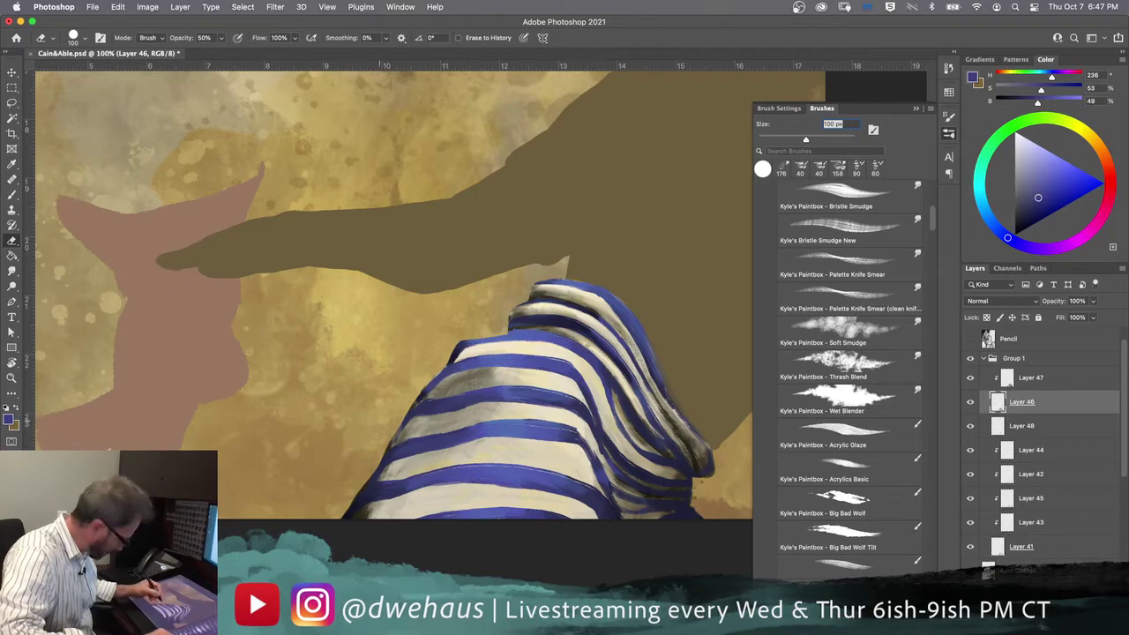
pyautogui.press('super+z')
pyautogui.press('super+z')
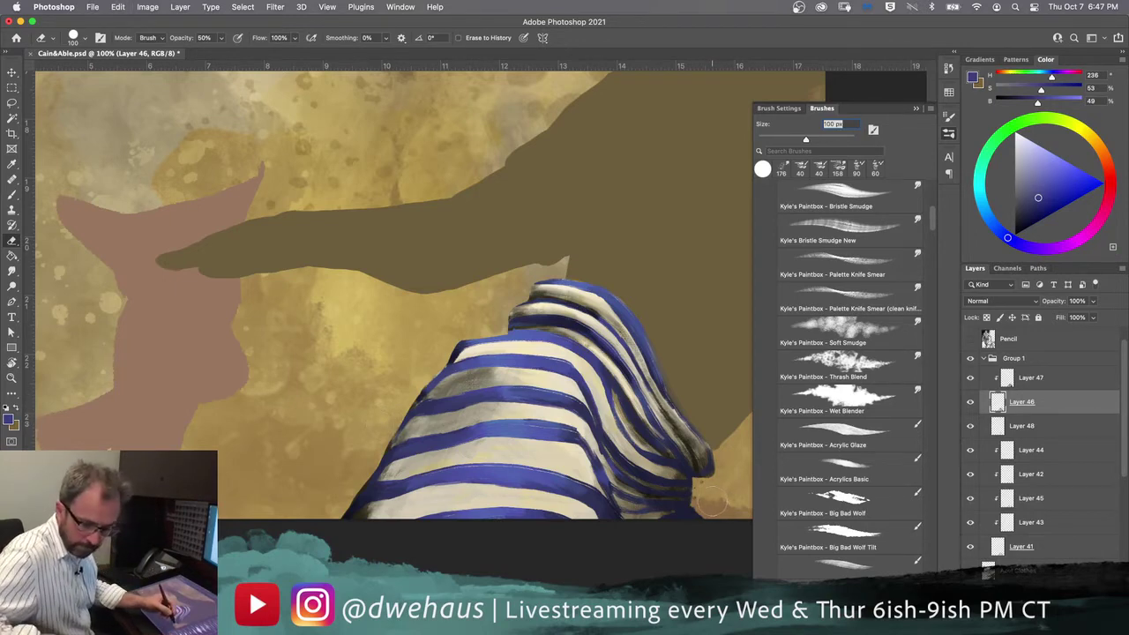
# Step: Reduce the eraser size to 50 px and put the brush presets away
pyautogui.press('[')
pyautogui.press('[')
pyautogui.press('[')
pyautogui.press('[')
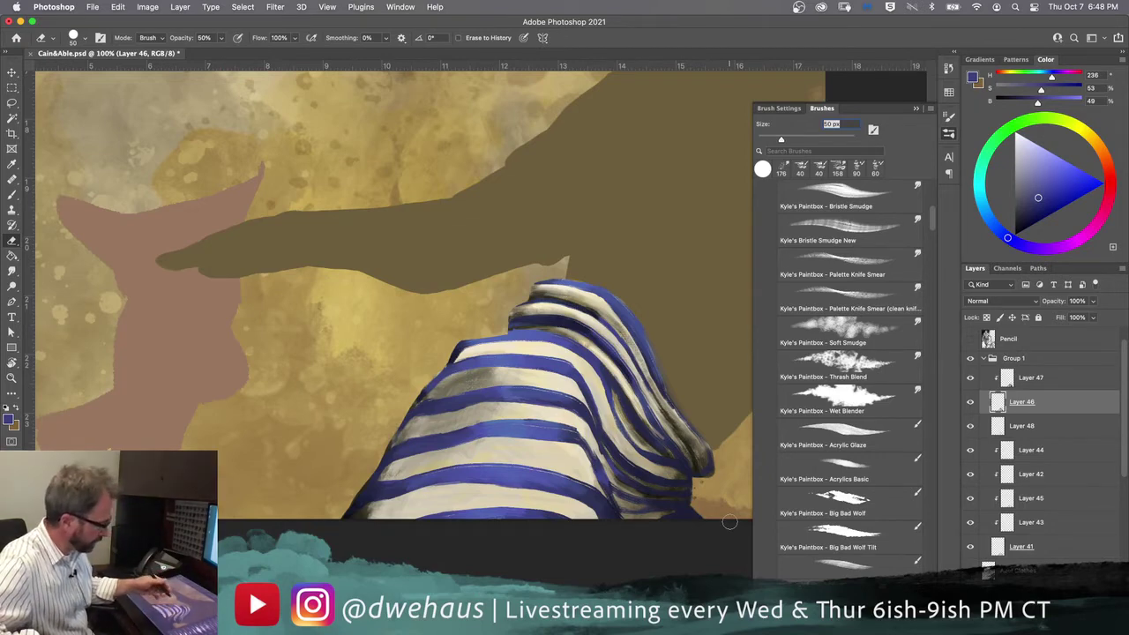
pyautogui.click(949, 133)
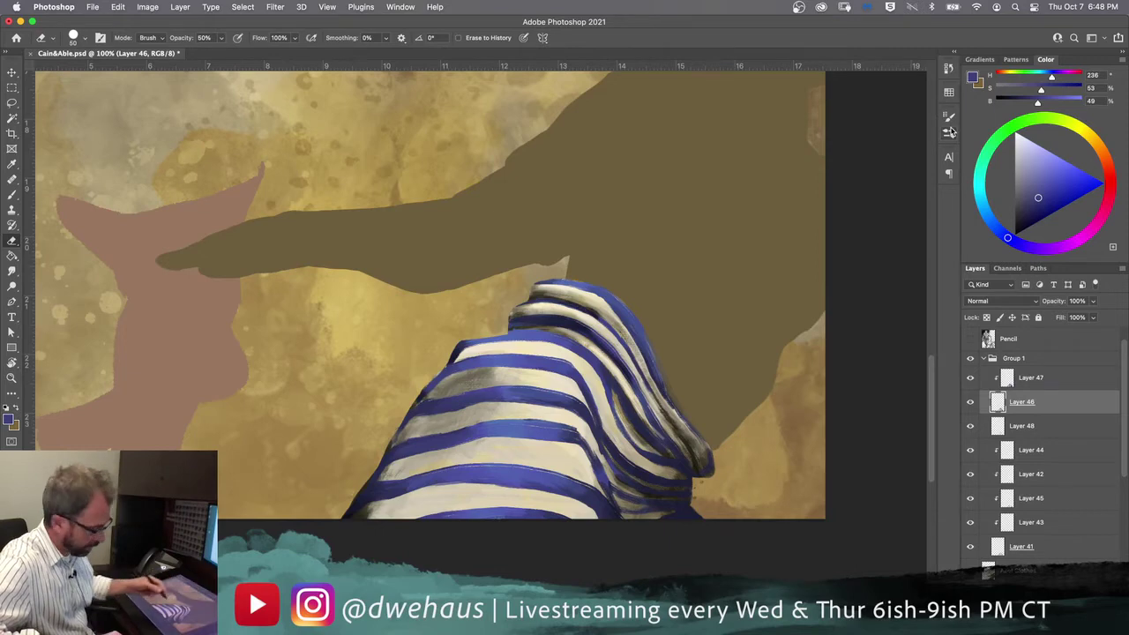
# Step: Show and select the Pencil sketch layer and raise its opacity to 100% to study the drawing over the figure
pyautogui.moveTo(591, 364); pyautogui.dragTo(597, 471)
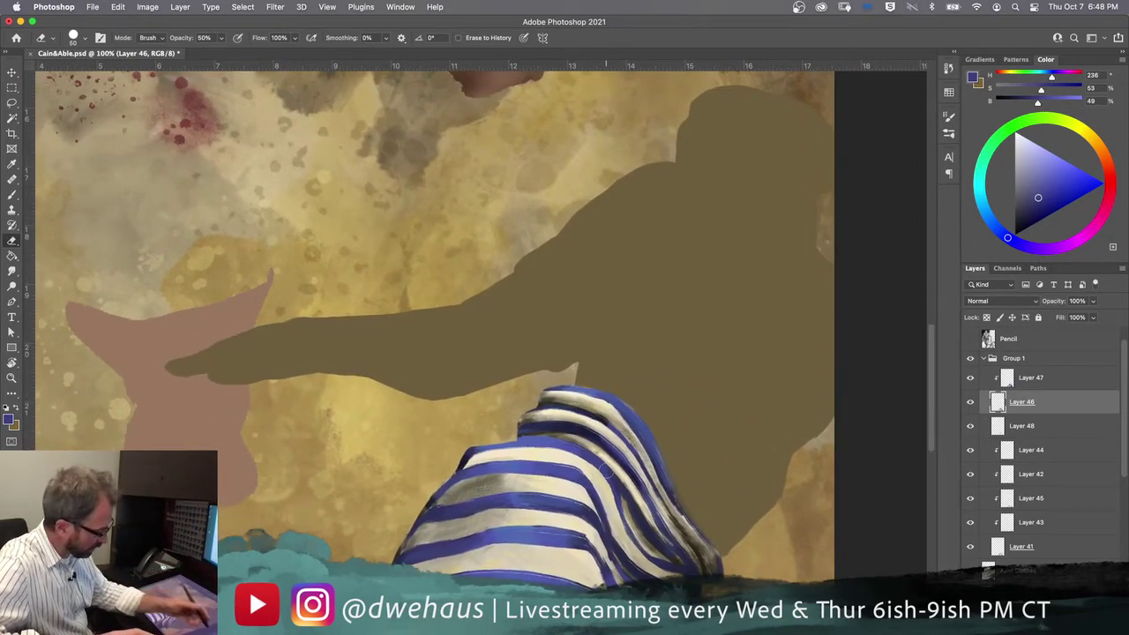
pyautogui.click(972, 340)
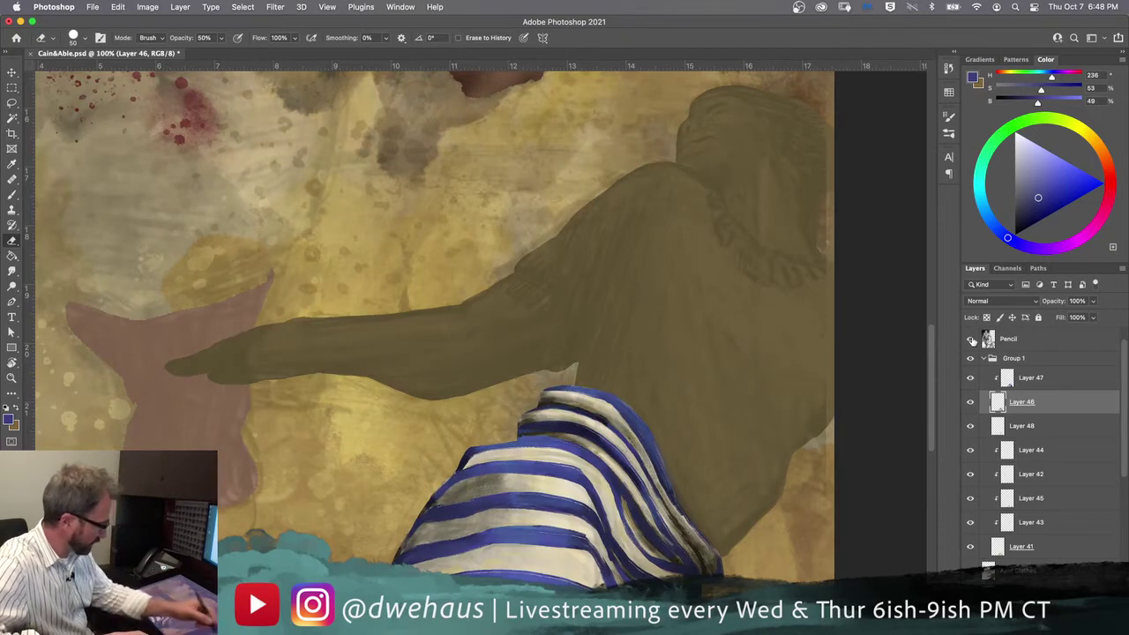
pyautogui.click(1027, 340)
pyautogui.moveTo(1094, 302)
pyautogui.mouseDown()
pyautogui.moveTo(1072, 317)
pyautogui.moveTo(1120, 316)
pyautogui.mouseUp()
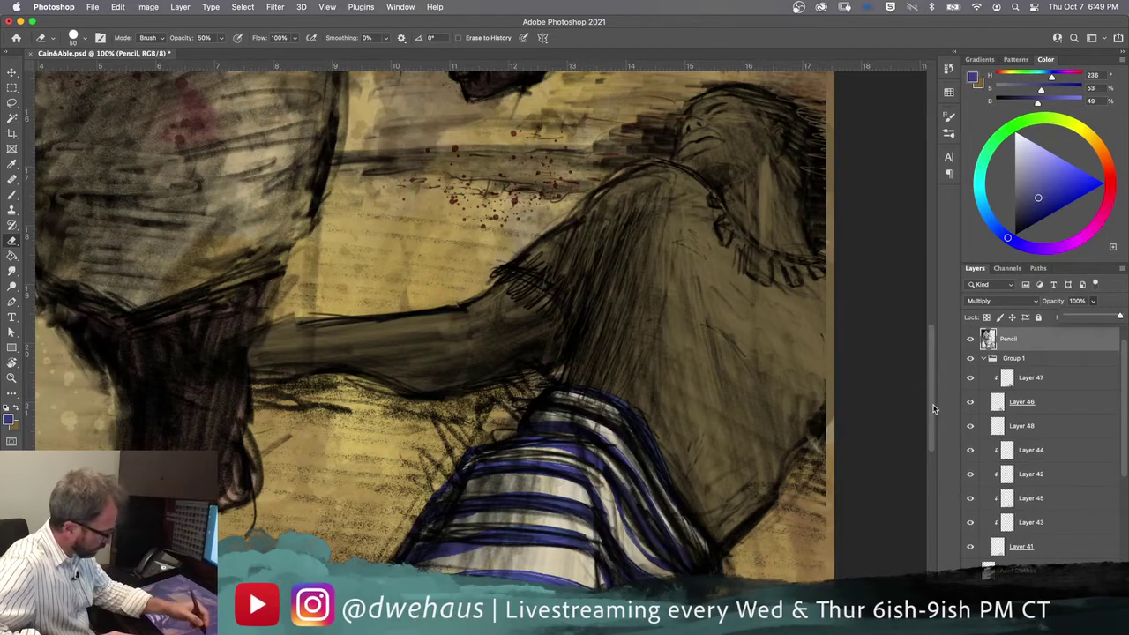
pyautogui.scroll(5, 934, 408)
pyautogui.scroll(-4, 933, 408)
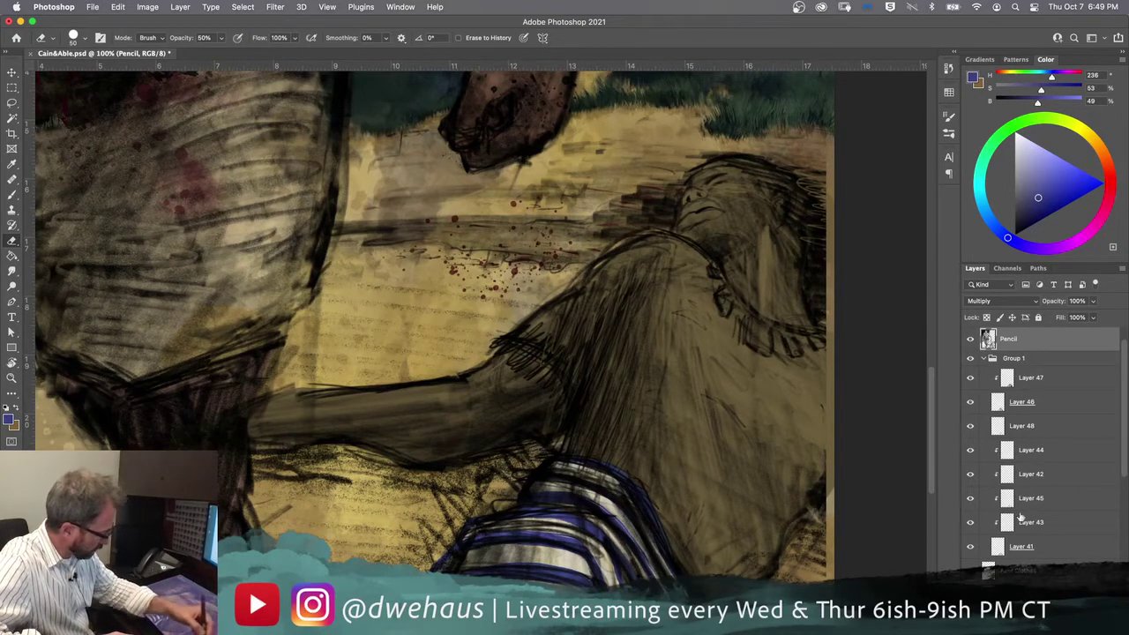
# Step: Collapse Group 1 with the striped cloth layers and rename it Tunic
pyautogui.click(1026, 572)
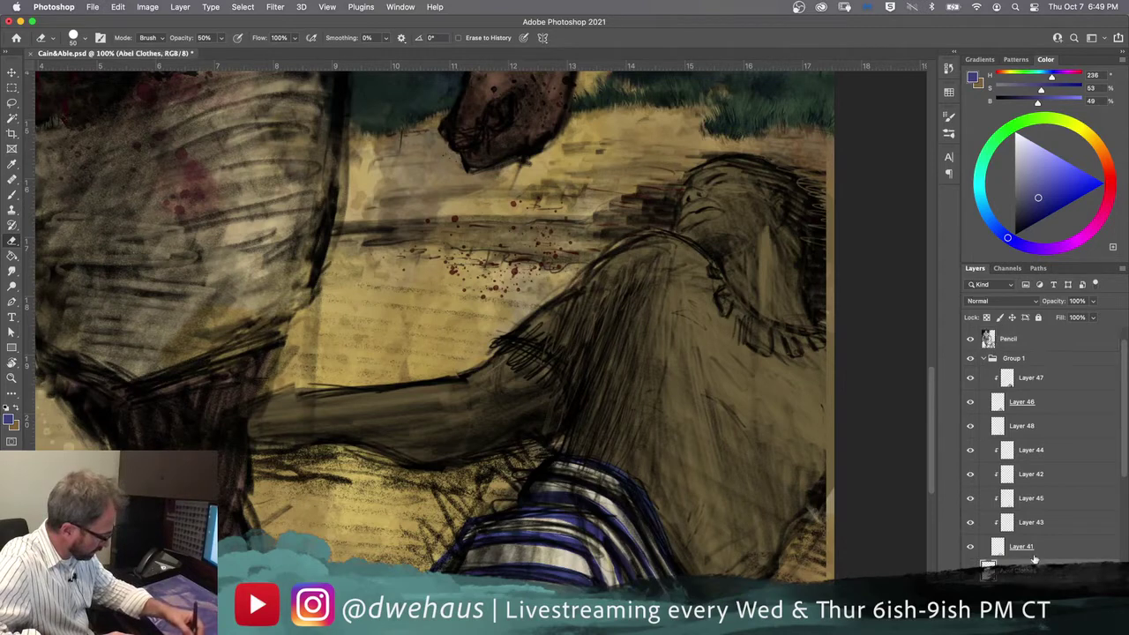
pyautogui.click(988, 359)
pyautogui.doubleClick(1013, 358)
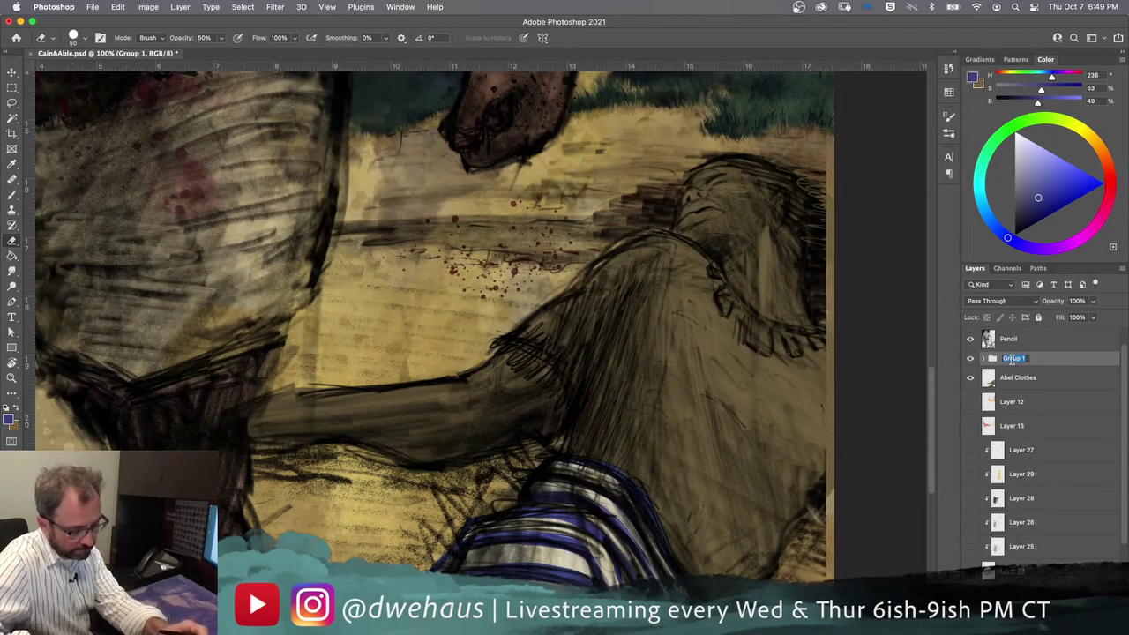
pyautogui.write('Tunic')
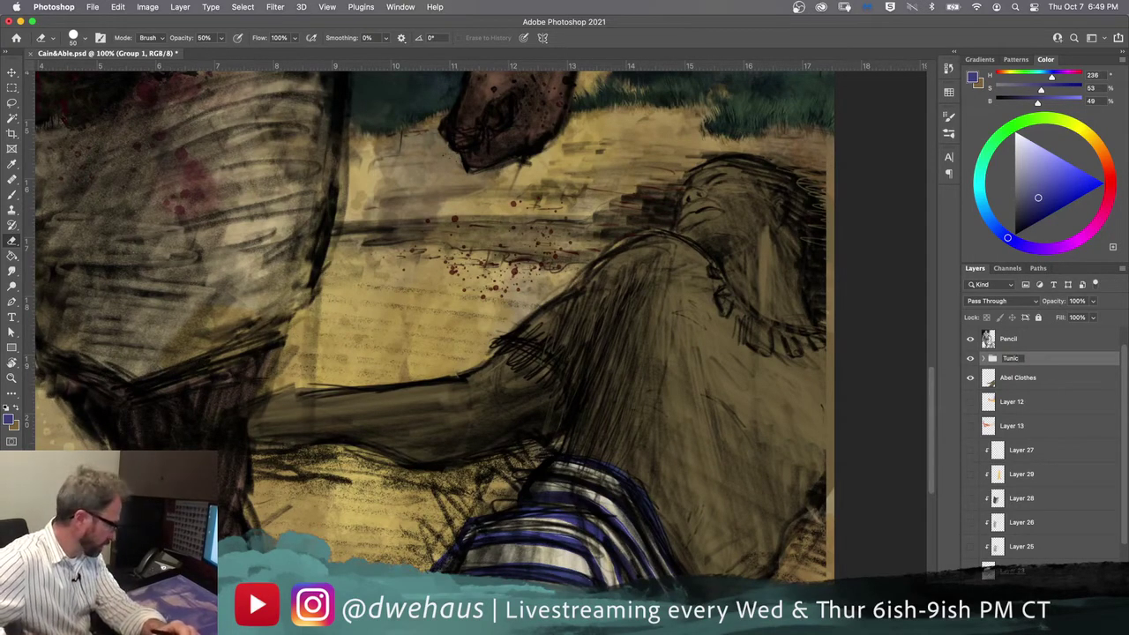
pyautogui.press('Return')
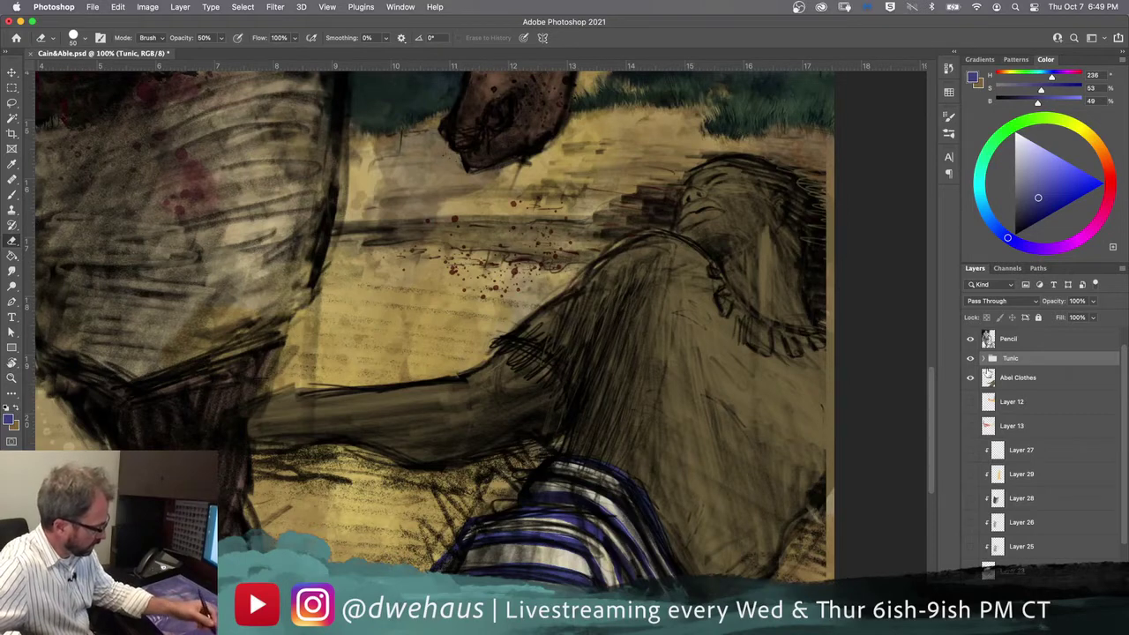
# Step: Check the Abel Clothes layer's visibility and add a new empty layer directly above it
pyautogui.click(971, 379)
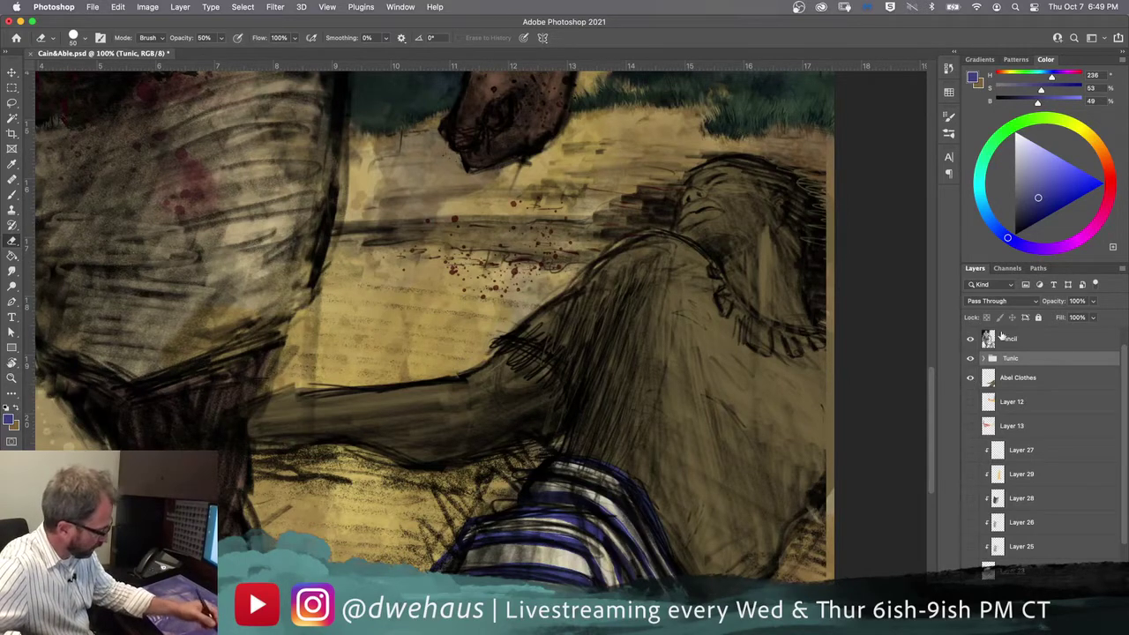
pyautogui.click(1046, 378)
pyautogui.press('super+alt+shift+n')
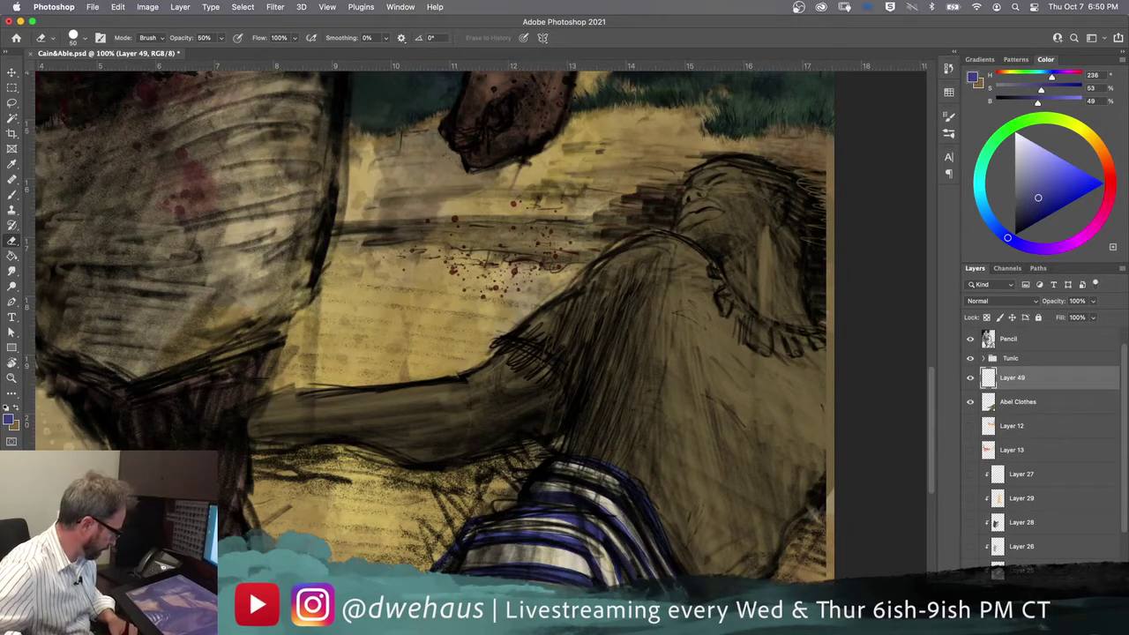
# Step: Lower the Pencil layer's opacity to about 20% and lock the layer
pyautogui.click(1039, 342)
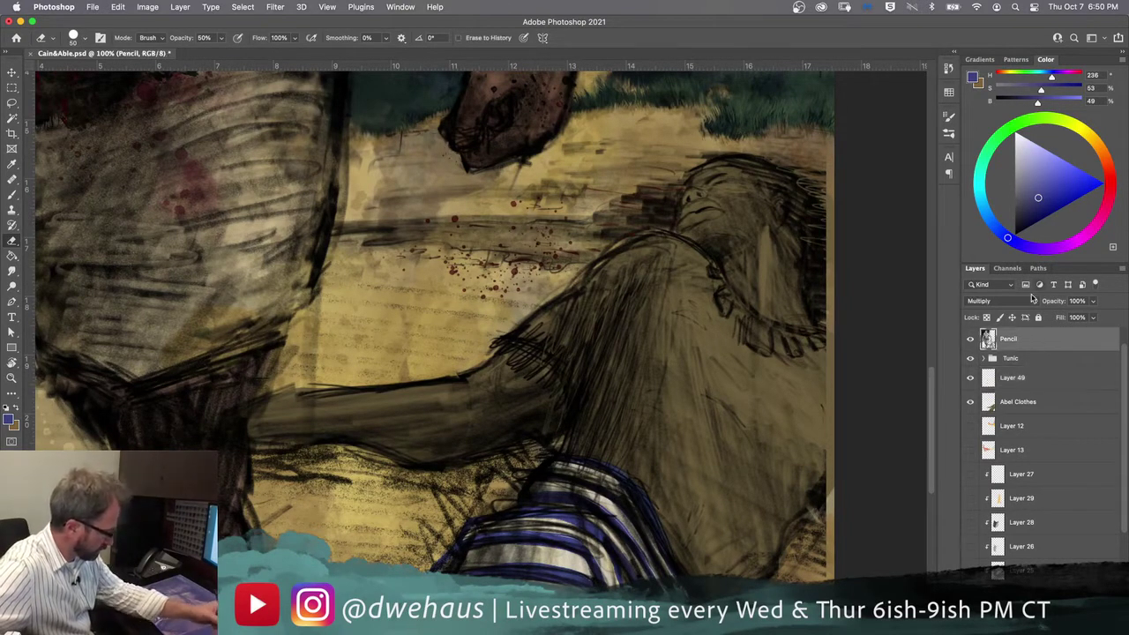
pyautogui.click(1092, 303)
pyautogui.moveTo(1050, 316); pyautogui.dragTo(1061, 319)
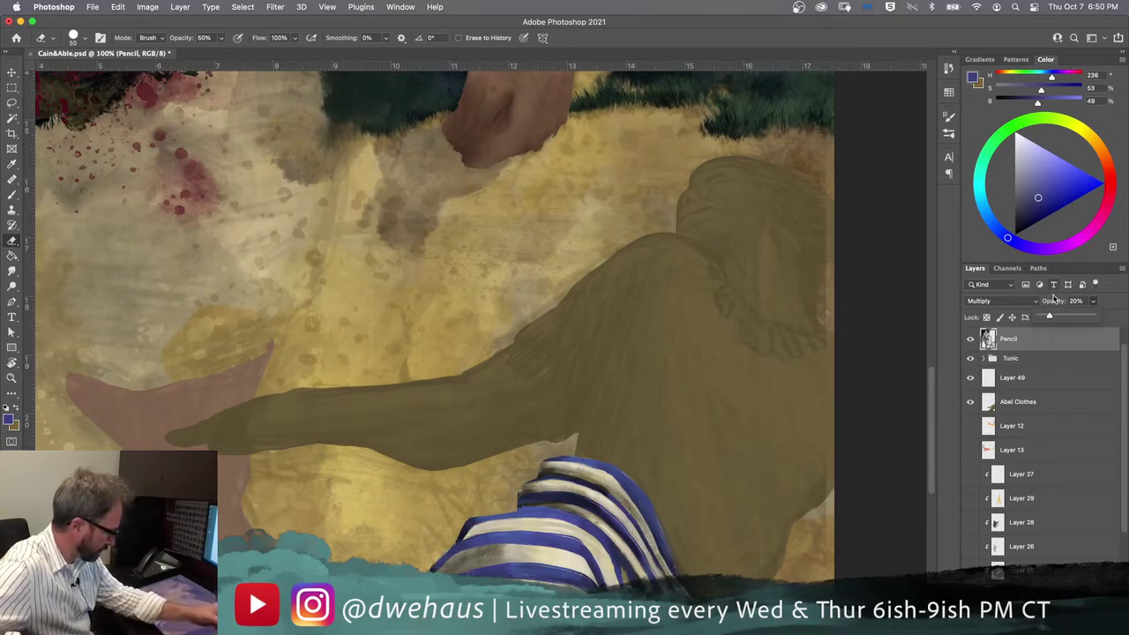
pyautogui.click(1039, 318)
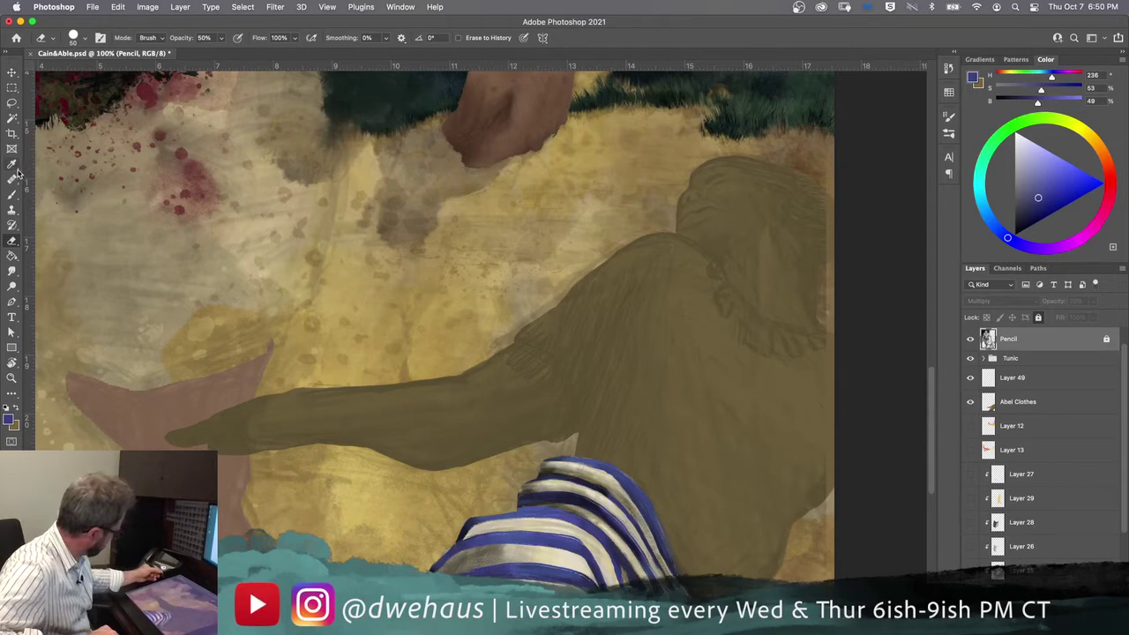
# Step: Switch to the Brush tool with the 100 px Kyle's Paintbox - Fat Fun 100 preset
pyautogui.press('b')
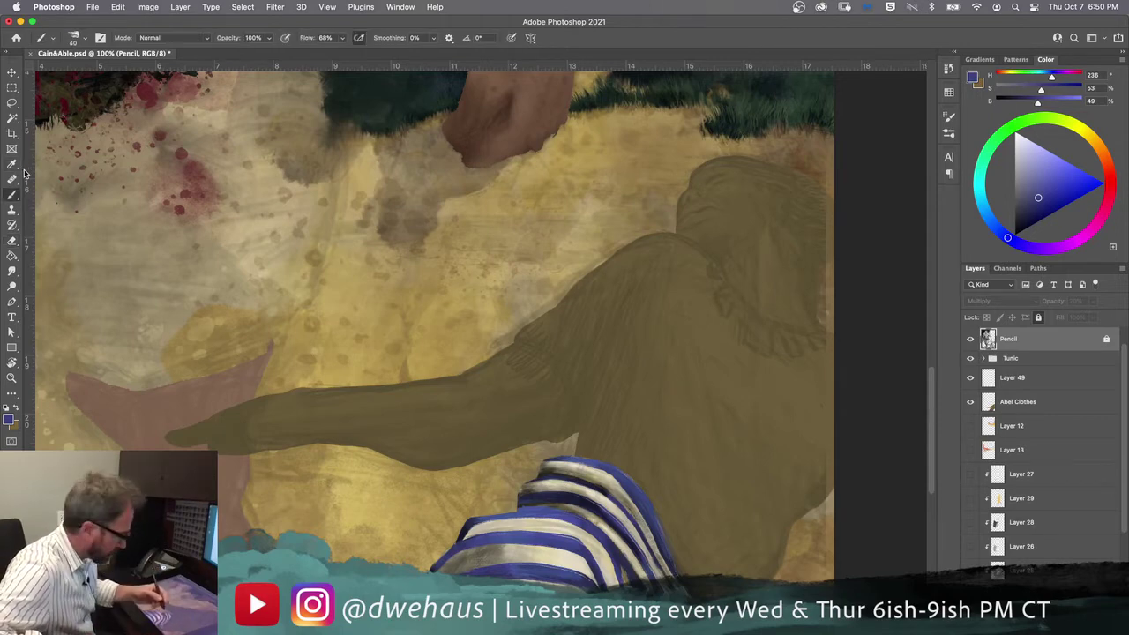
pyautogui.click(949, 133)
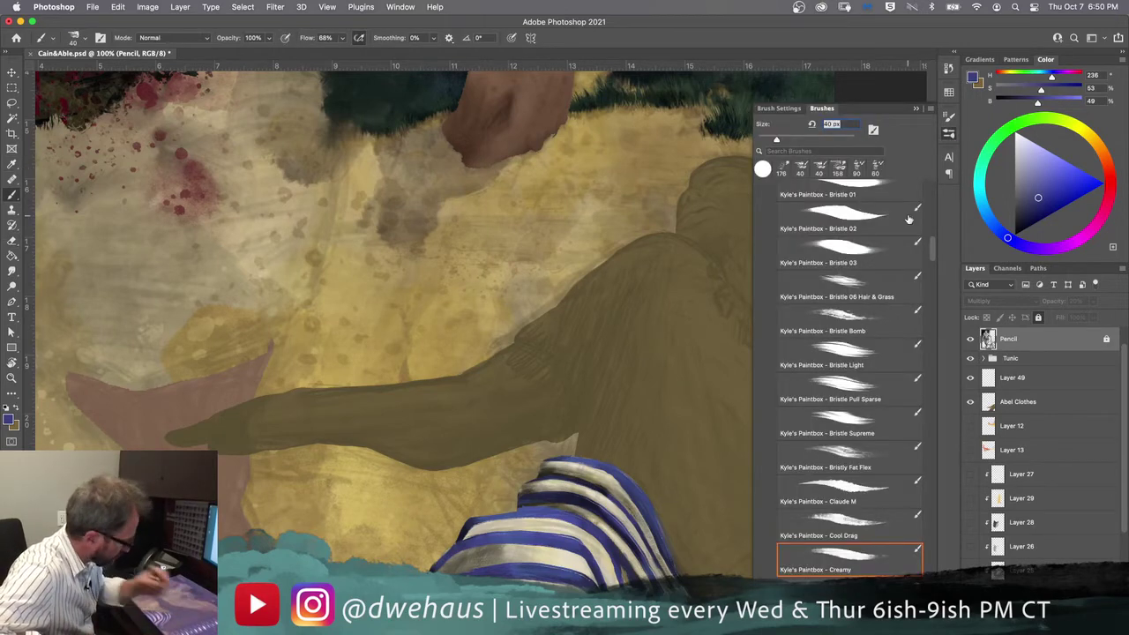
pyautogui.scroll(-1, 935, 256)
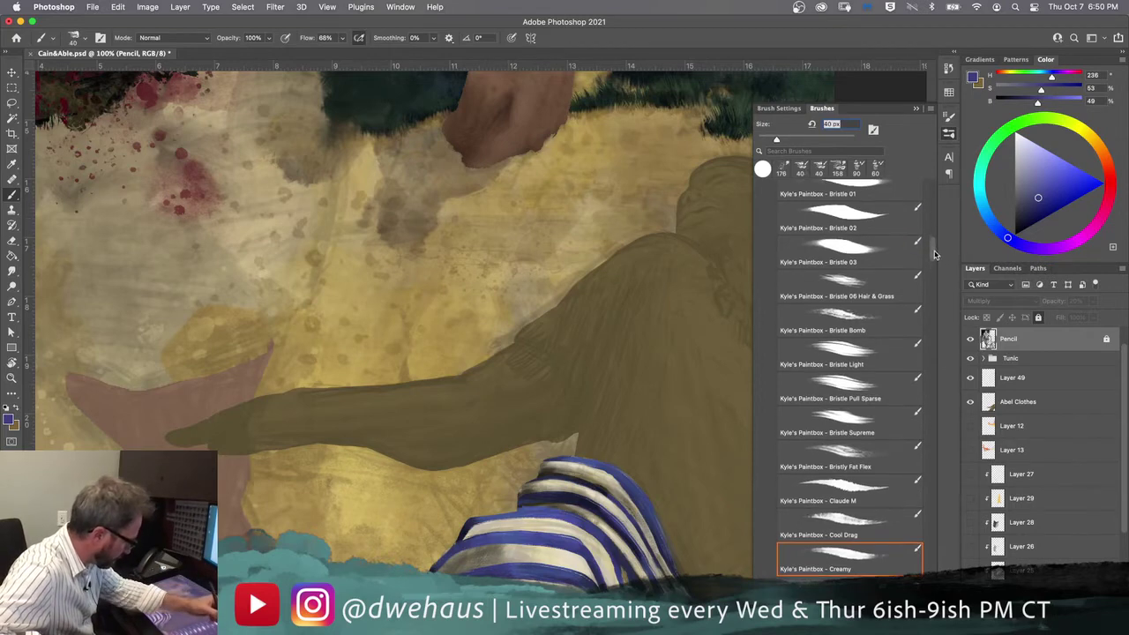
pyautogui.moveTo(936, 255); pyautogui.dragTo(937, 276)
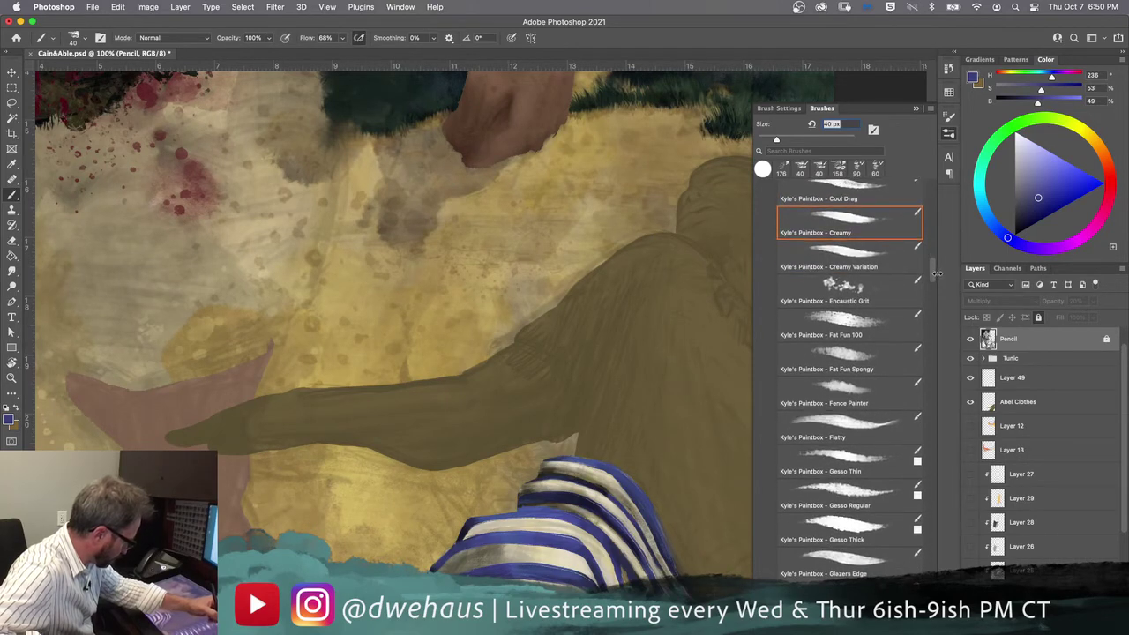
pyautogui.click(827, 321)
# Step: Try painting on the locked Pencil layer, then select Layer 49 and paint a small blue test dab on Abel's back
pyautogui.click(689, 396)
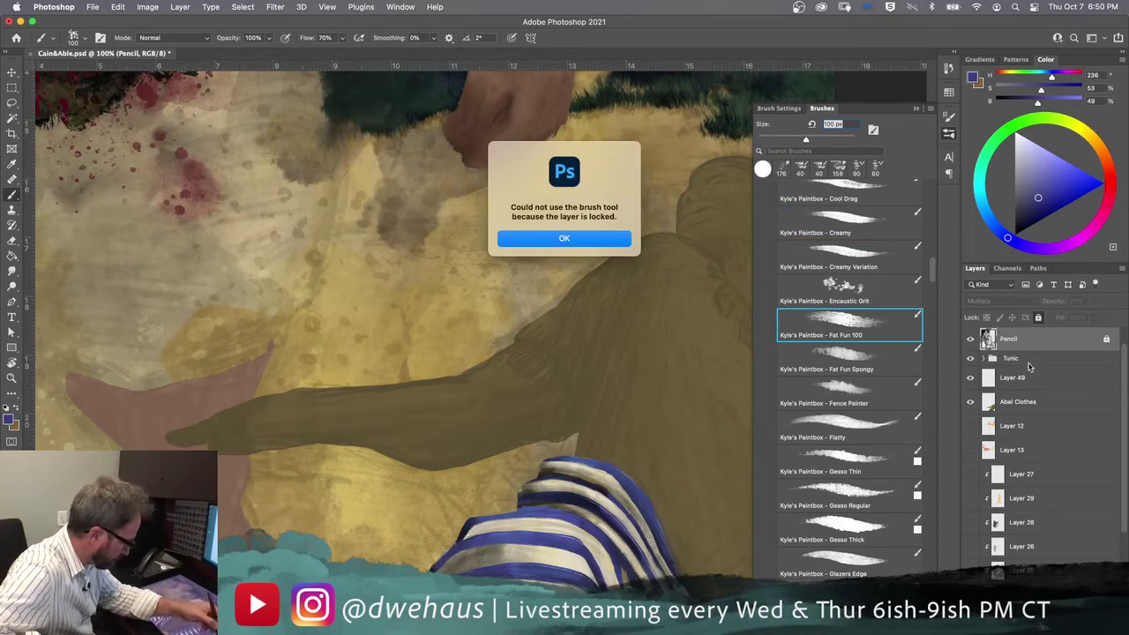
pyautogui.press('Return')
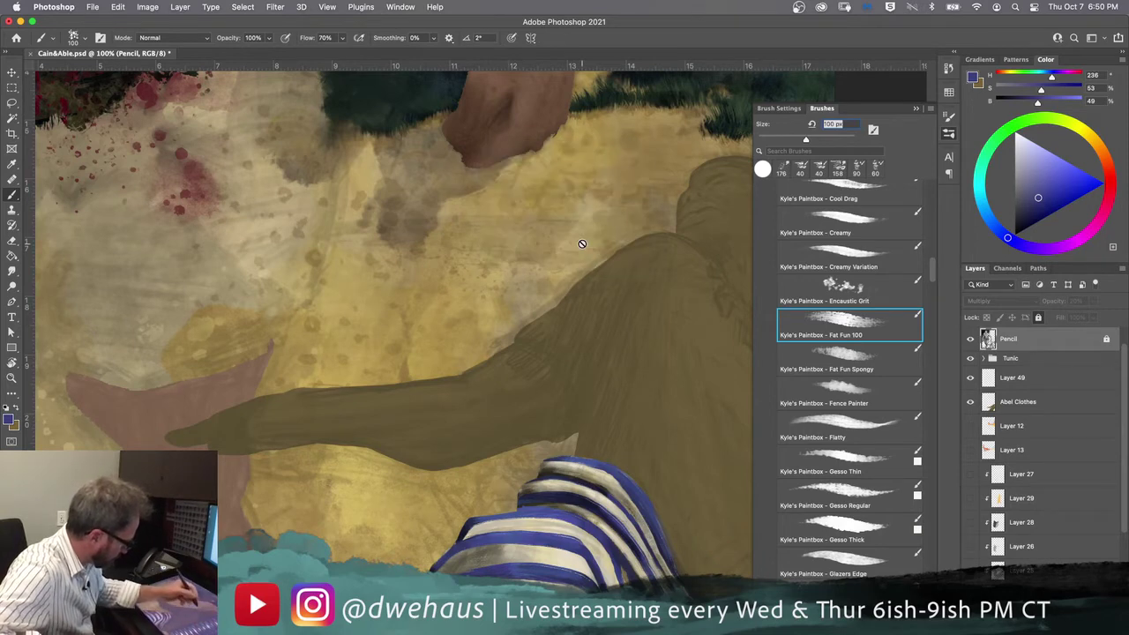
pyautogui.click(1041, 380)
pyautogui.moveTo(686, 391)
pyautogui.mouseDown()
pyautogui.moveTo(685, 381)
pyautogui.moveTo(676, 404)
pyautogui.mouseUp()
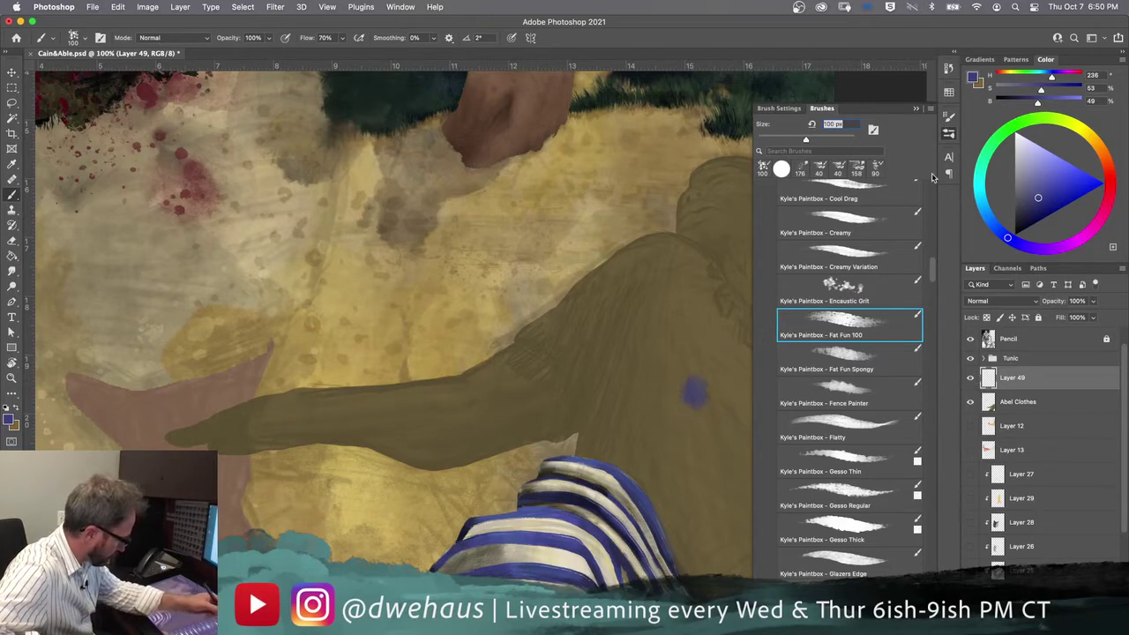
# Step: Find the 150 px Mixer Brush preset Kyle's Real Oils - Bristle Cut and scribble a blue test patch on Abel's back on Layer 49
pyautogui.click(949, 135)
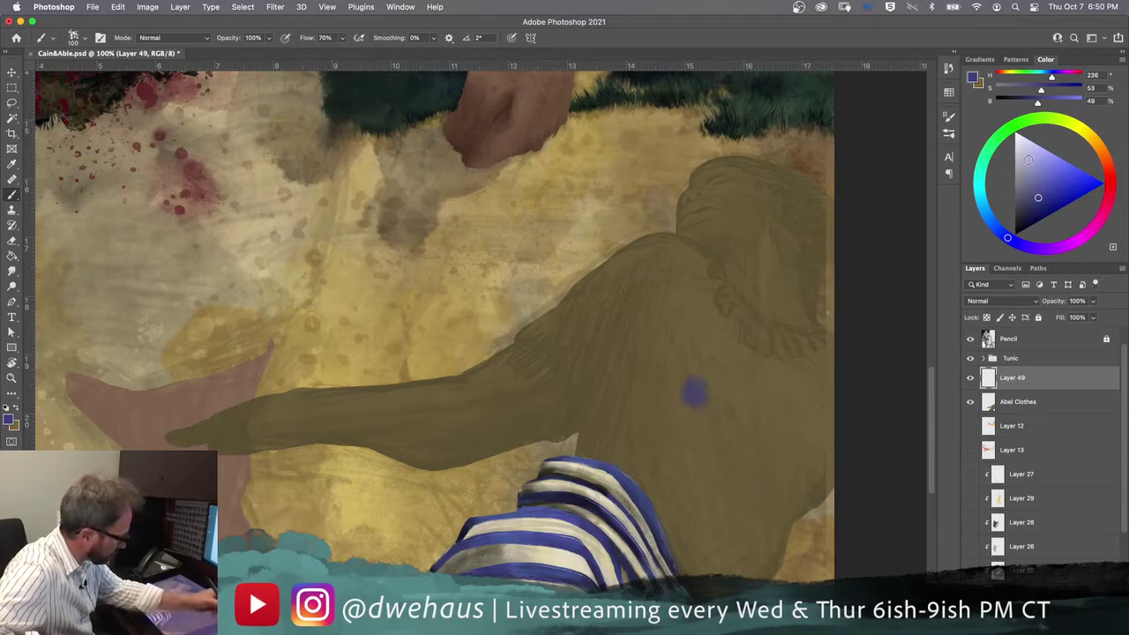
pyautogui.click(949, 135)
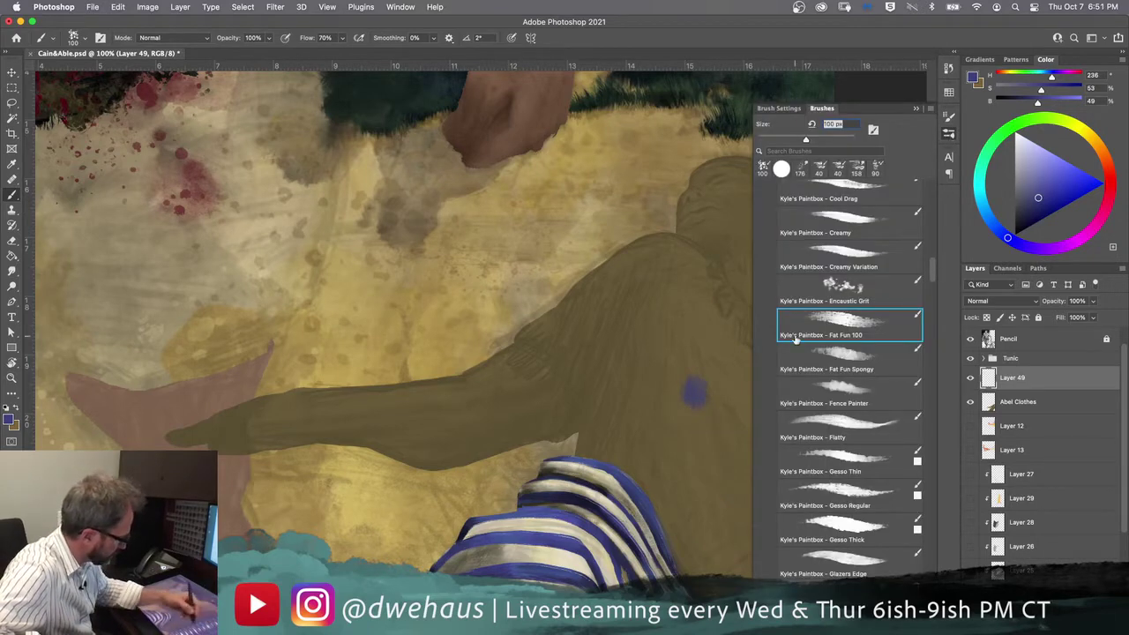
pyautogui.moveTo(932, 270); pyautogui.dragTo(935, 475)
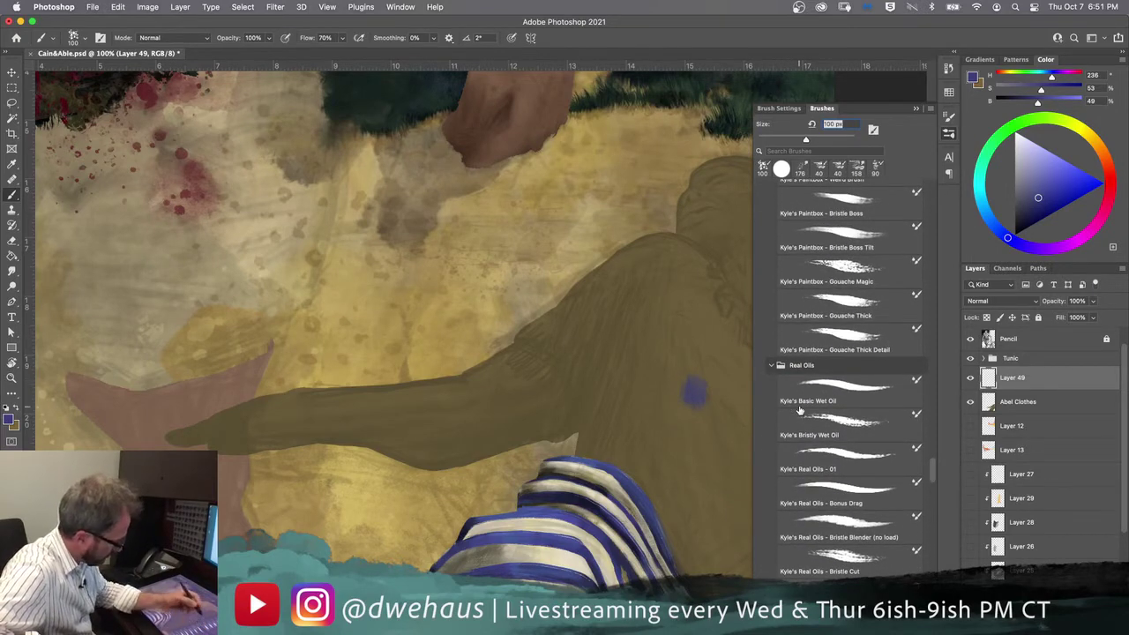
pyautogui.moveTo(932, 470); pyautogui.dragTo(933, 476)
pyautogui.scroll(10, 918, 353)
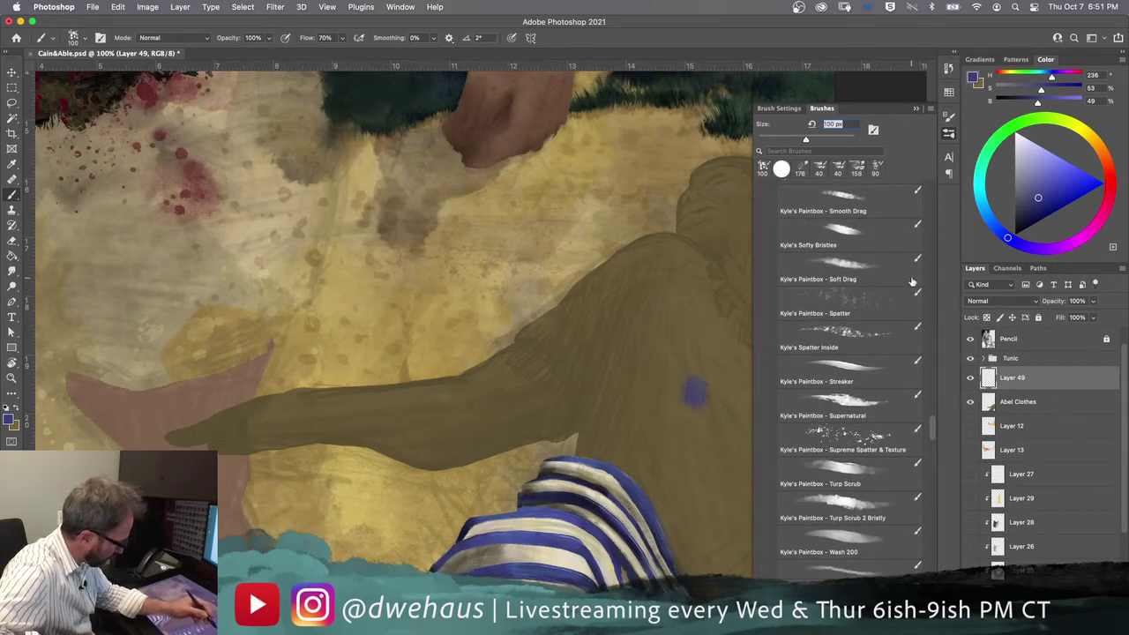
pyautogui.moveTo(12, 196)
pyautogui.mouseDown()
pyautogui.moveTo(59, 194)
pyautogui.moveTo(13, 193)
pyautogui.mouseUp()
pyautogui.moveTo(934, 432); pyautogui.dragTo(941, 482)
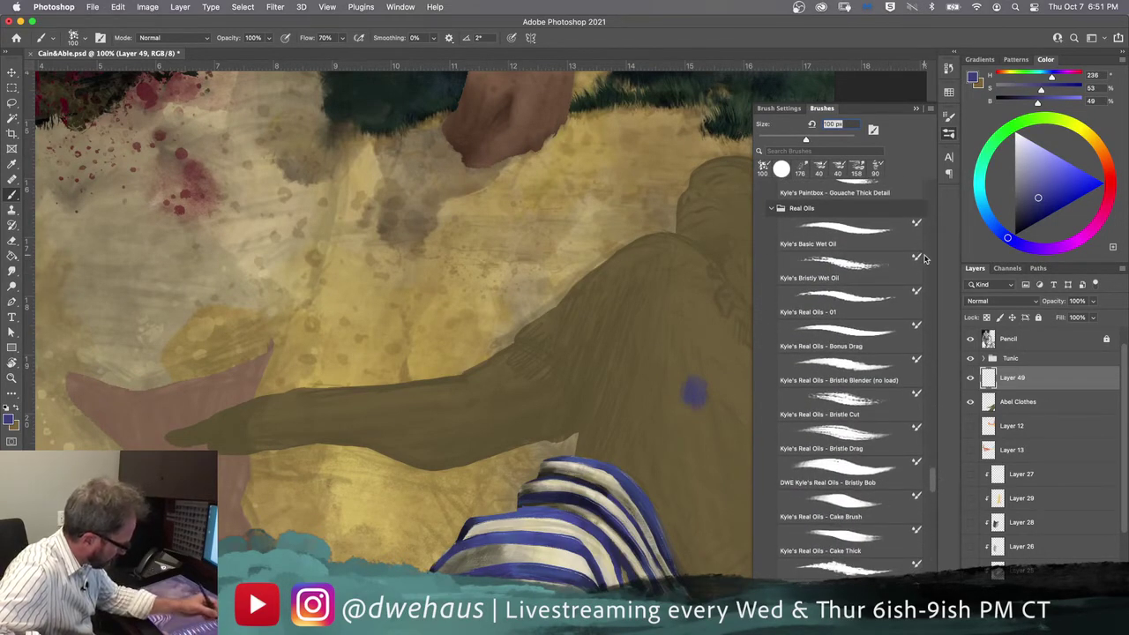
pyautogui.click(11, 195)
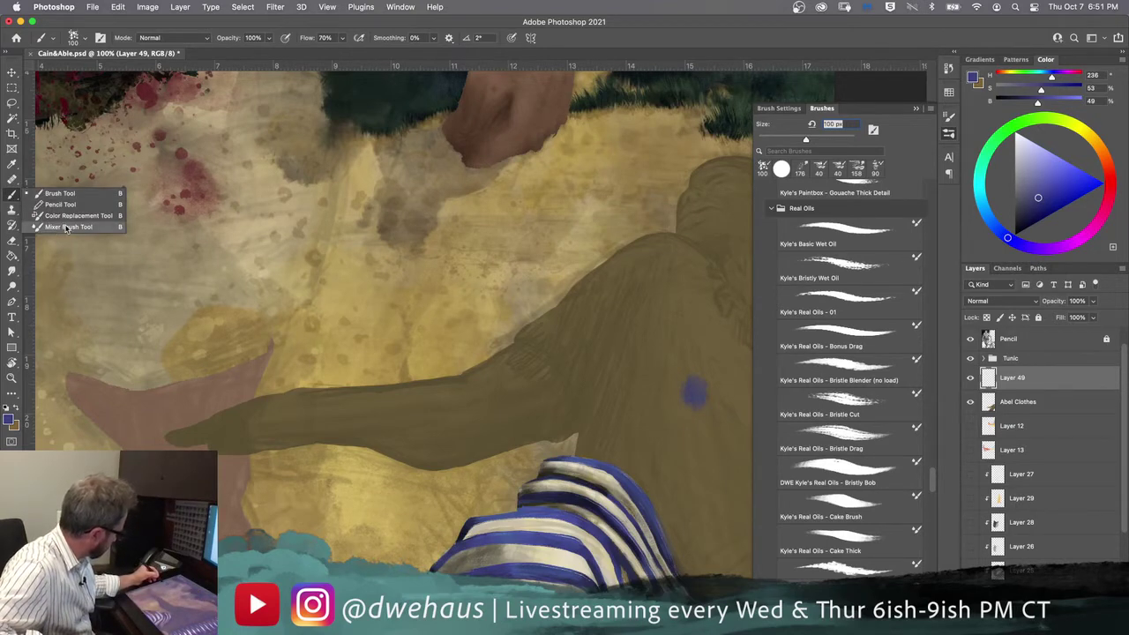
pyautogui.click(13, 198)
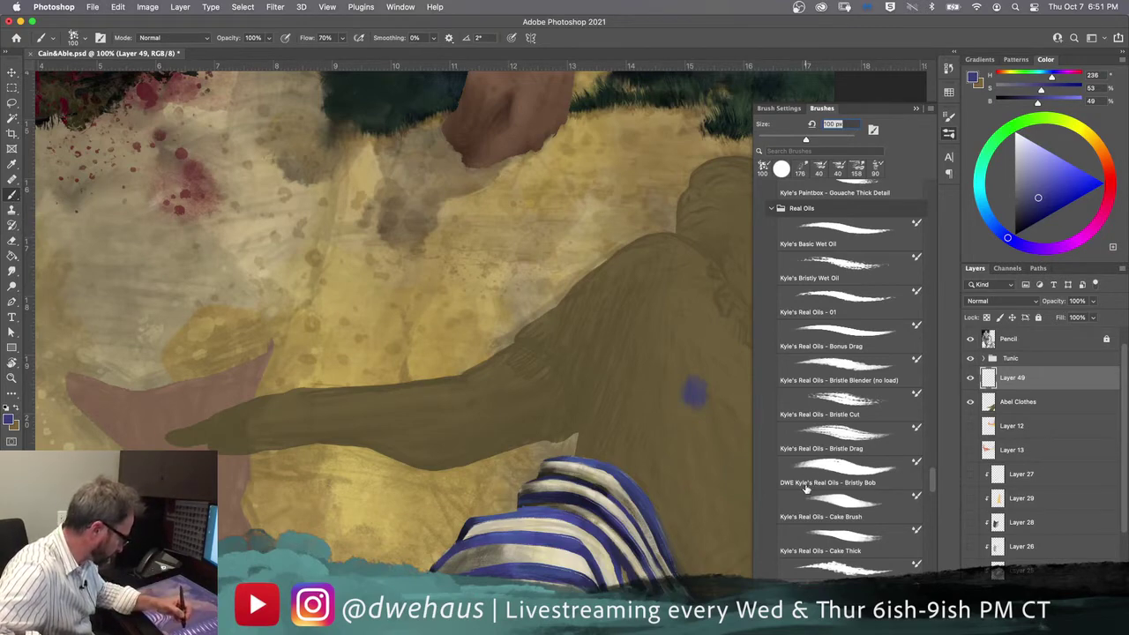
pyautogui.click(819, 404)
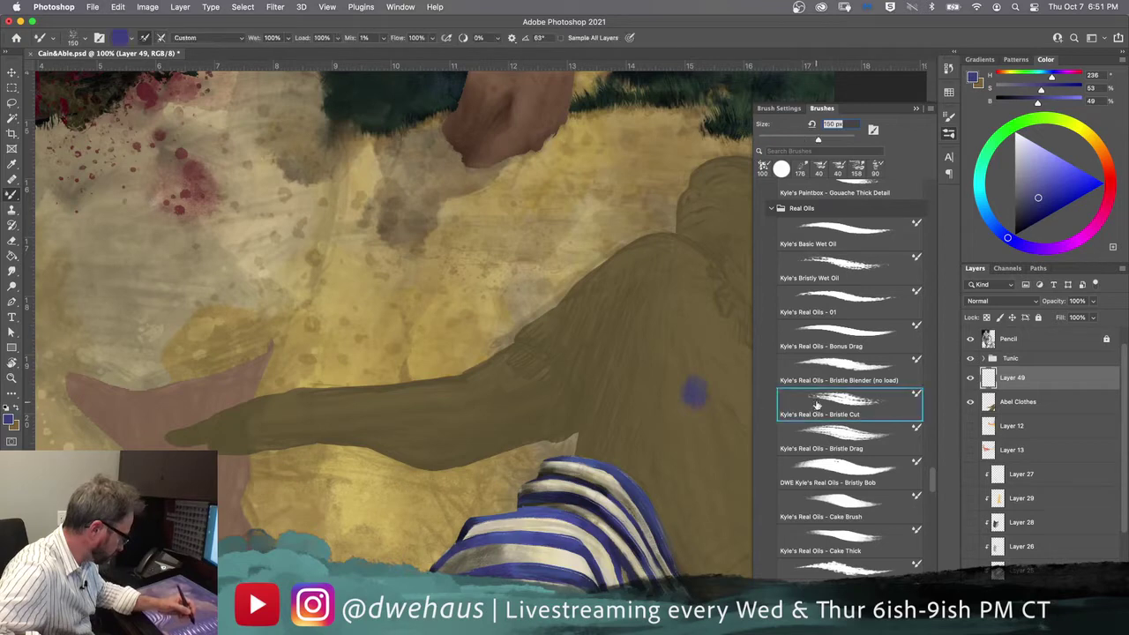
pyautogui.moveTo(675, 379)
pyautogui.mouseDown()
pyautogui.moveTo(643, 370)
pyautogui.moveTo(651, 403)
pyautogui.moveTo(672, 386)
pyautogui.moveTo(681, 395)
pyautogui.moveTo(668, 440)
pyautogui.moveTo(664, 393)
pyautogui.moveTo(656, 419)
pyautogui.moveTo(642, 419)
pyautogui.moveTo(639, 385)
pyautogui.moveTo(649, 412)
pyautogui.moveTo(632, 392)
pyautogui.moveTo(647, 412)
pyautogui.moveTo(643, 469)
pyautogui.moveTo(700, 416)
pyautogui.moveTo(676, 408)
pyautogui.moveTo(676, 438)
pyautogui.moveTo(690, 355)
pyautogui.moveTo(673, 350)
pyautogui.moveTo(662, 381)
pyautogui.moveTo(649, 344)
pyautogui.moveTo(618, 364)
pyautogui.moveTo(636, 381)
pyautogui.moveTo(629, 407)
pyautogui.moveTo(682, 381)
pyautogui.moveTo(707, 412)
pyautogui.moveTo(662, 361)
pyautogui.moveTo(662, 412)
pyautogui.moveTo(639, 354)
pyautogui.moveTo(679, 374)
pyautogui.mouseUp()
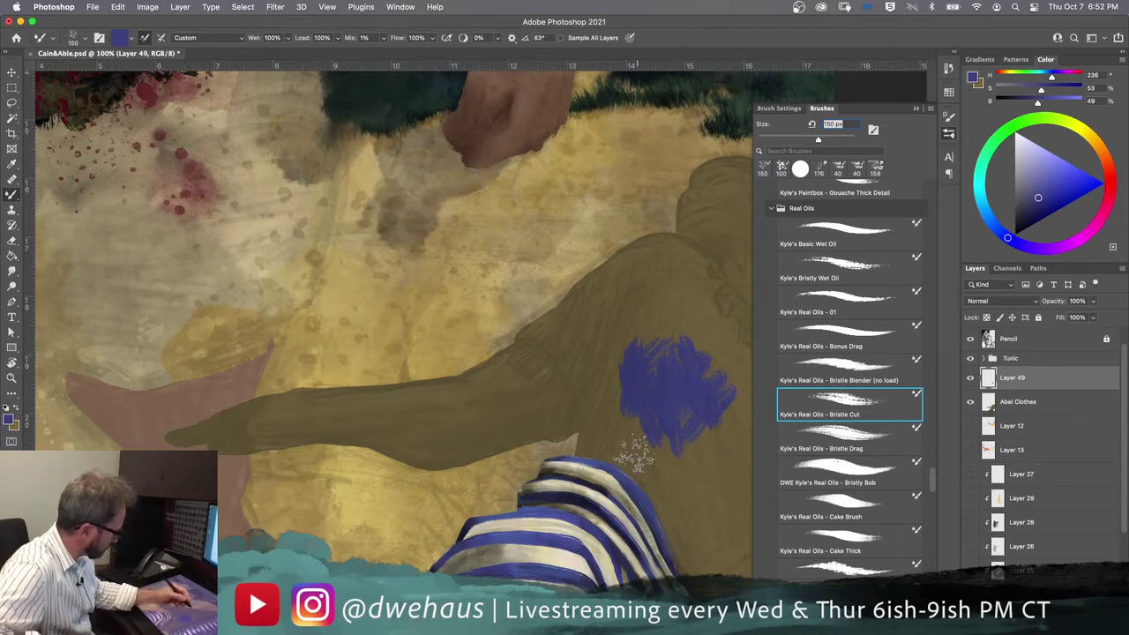
# Step: Choose the Hard Round preset from General Brushes, swap the colours and paint brown over the blue test patch on Abel's back
pyautogui.moveTo(936, 479); pyautogui.dragTo(932, 170)
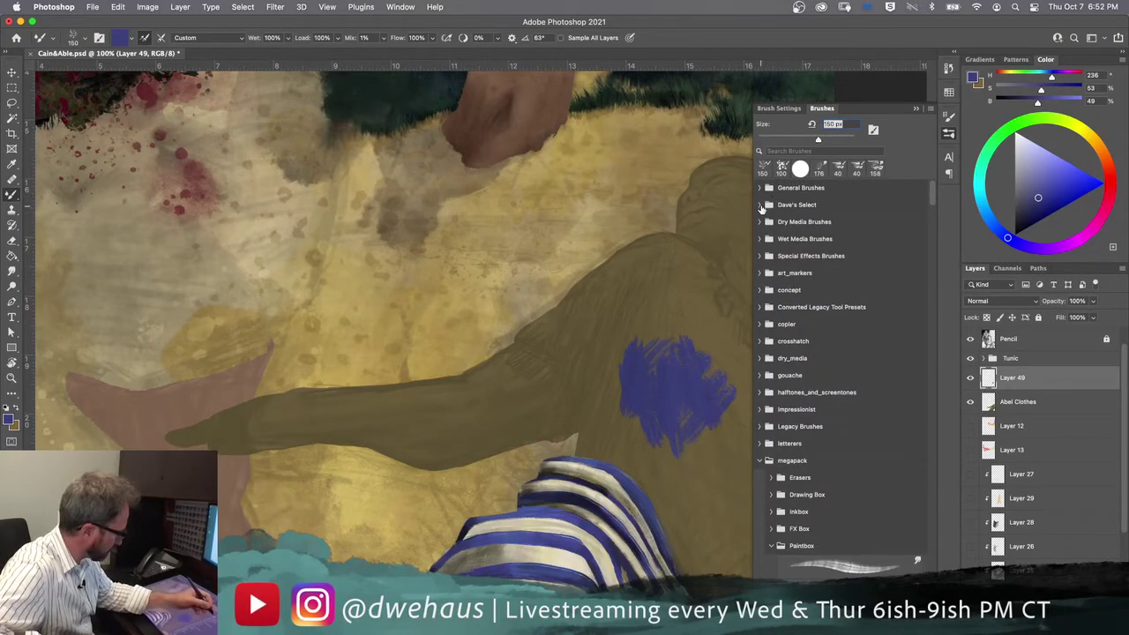
pyautogui.click(759, 189)
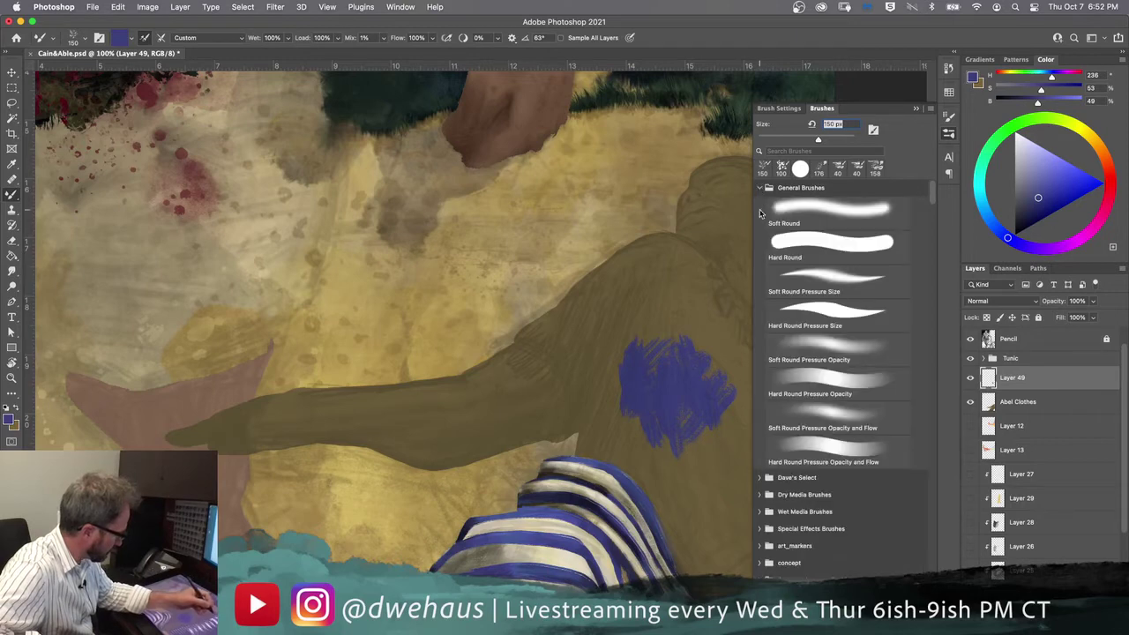
pyautogui.click(779, 247)
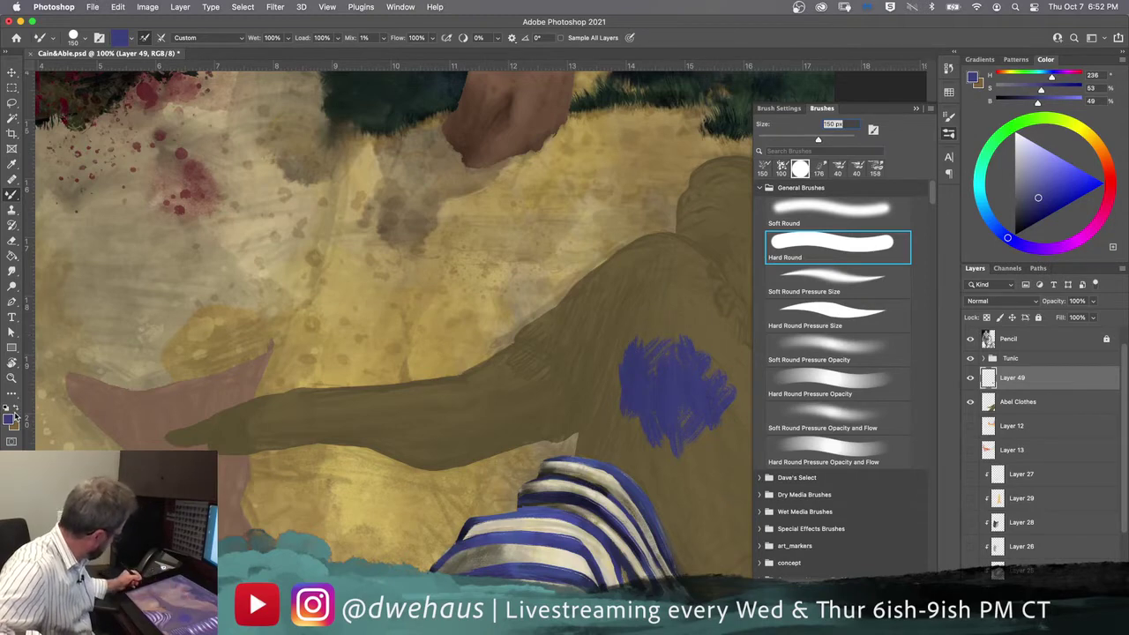
pyautogui.press('x')
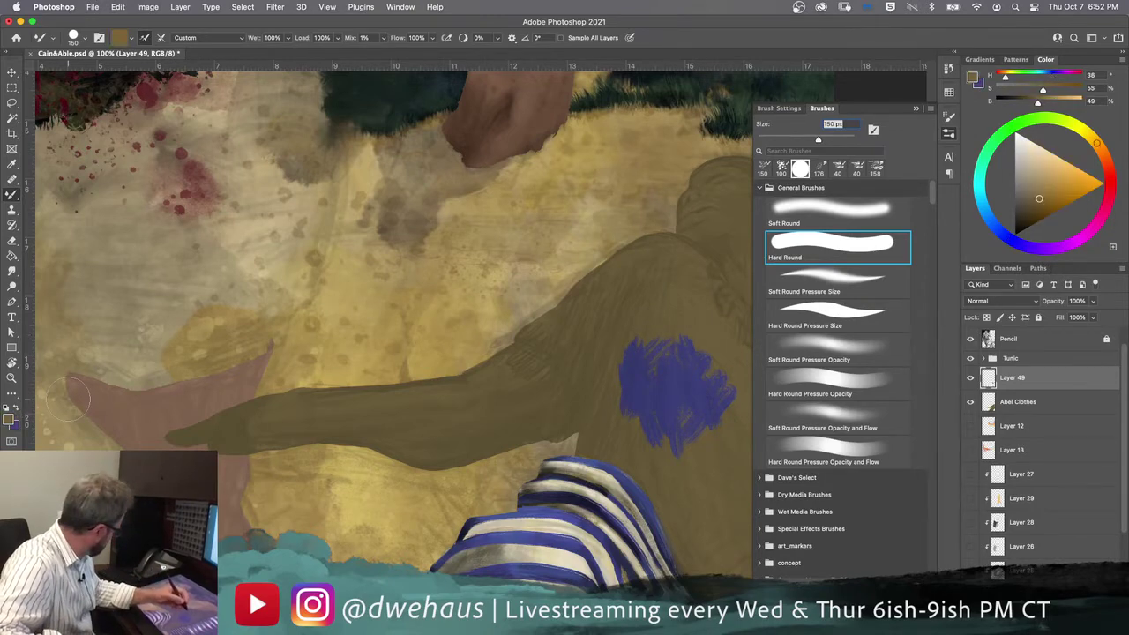
pyautogui.moveTo(663, 373)
pyautogui.mouseDown()
pyautogui.moveTo(665, 339)
pyautogui.moveTo(650, 336)
pyautogui.moveTo(635, 361)
pyautogui.moveTo(635, 398)
pyautogui.moveTo(685, 405)
pyautogui.moveTo(717, 362)
pyautogui.moveTo(730, 387)
pyautogui.moveTo(734, 416)
pyautogui.moveTo(682, 457)
pyautogui.moveTo(636, 394)
pyautogui.moveTo(663, 338)
pyautogui.moveTo(635, 335)
pyautogui.moveTo(637, 371)
pyautogui.moveTo(662, 372)
pyautogui.moveTo(682, 345)
pyautogui.moveTo(651, 311)
pyautogui.moveTo(626, 349)
pyautogui.moveTo(620, 322)
pyautogui.moveTo(589, 316)
pyautogui.moveTo(564, 328)
pyautogui.mouseUp()
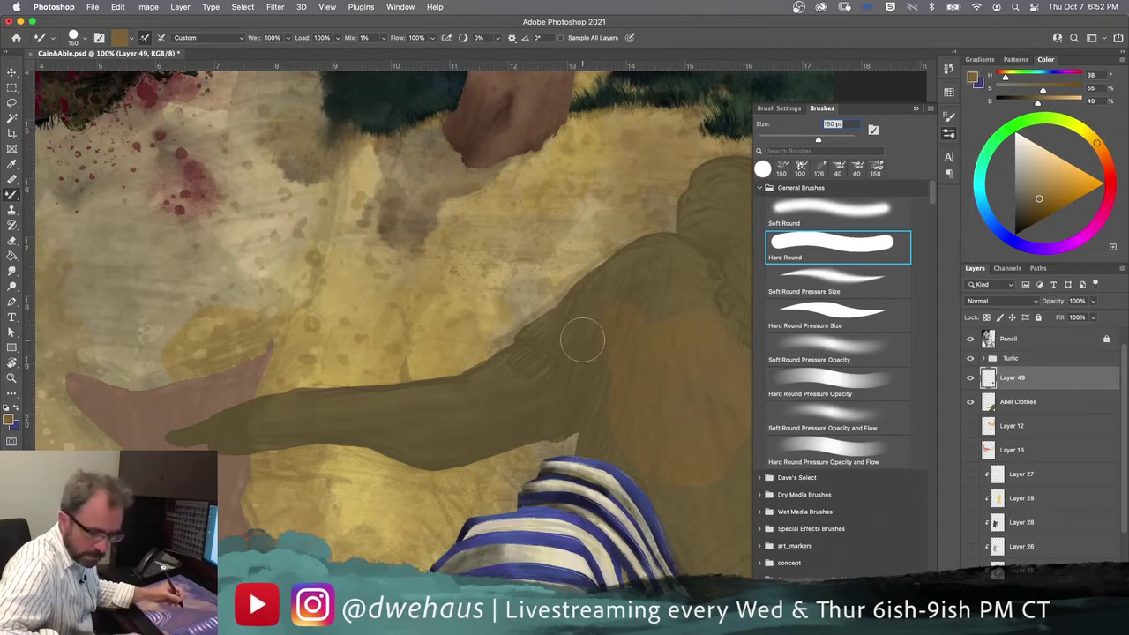
# Step: Reduce the brush size to 20 px and clip Layer 49 to the Abel Clothes layer
pyautogui.press('[')
pyautogui.press('[')
pyautogui.press('[')
pyautogui.press('[')
pyautogui.press('[')
pyautogui.press('[')
pyautogui.press('[')
pyautogui.press('[')
pyautogui.press('[')
pyautogui.press('[')
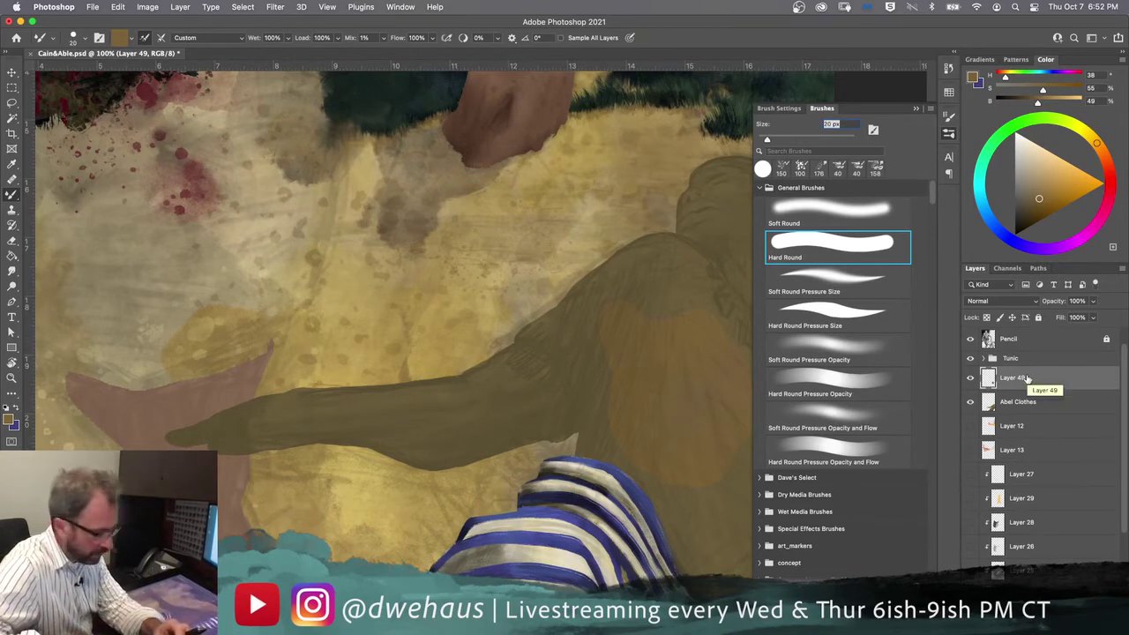
pyautogui.press('super+alt+g')
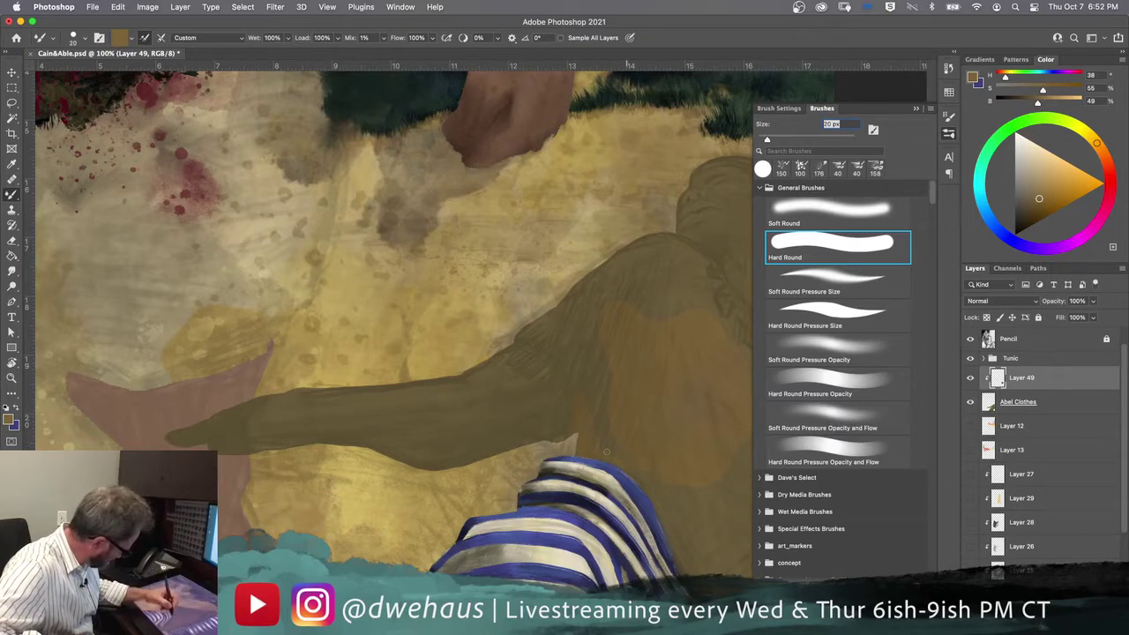
# Step: Enlarge the brush, hide the brush list and paint brown over Abel's back up to the collar and shoulder seam
pyautogui.press(']')
pyautogui.press(']')
pyautogui.press(']')
pyautogui.press(']')
pyautogui.press(']')
pyautogui.press(']')
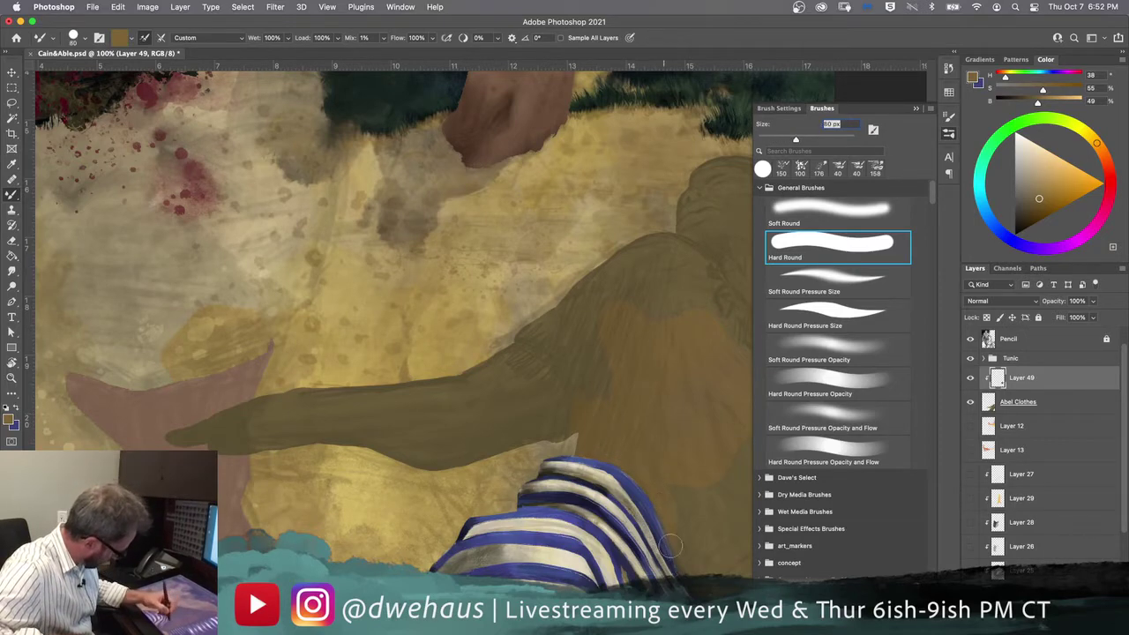
pyautogui.click(949, 133)
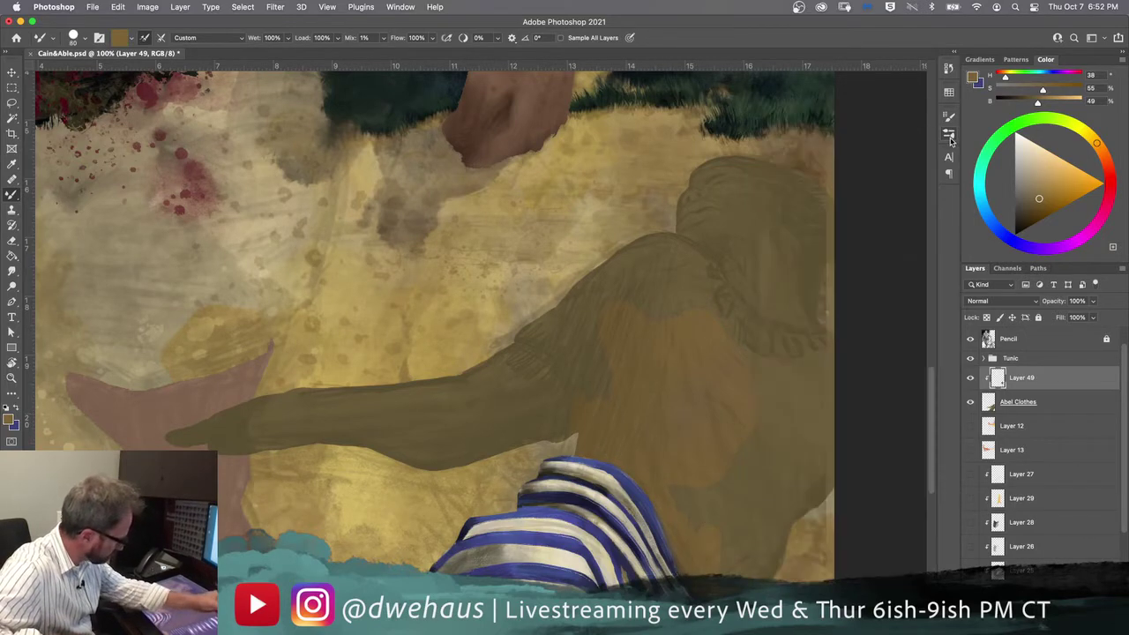
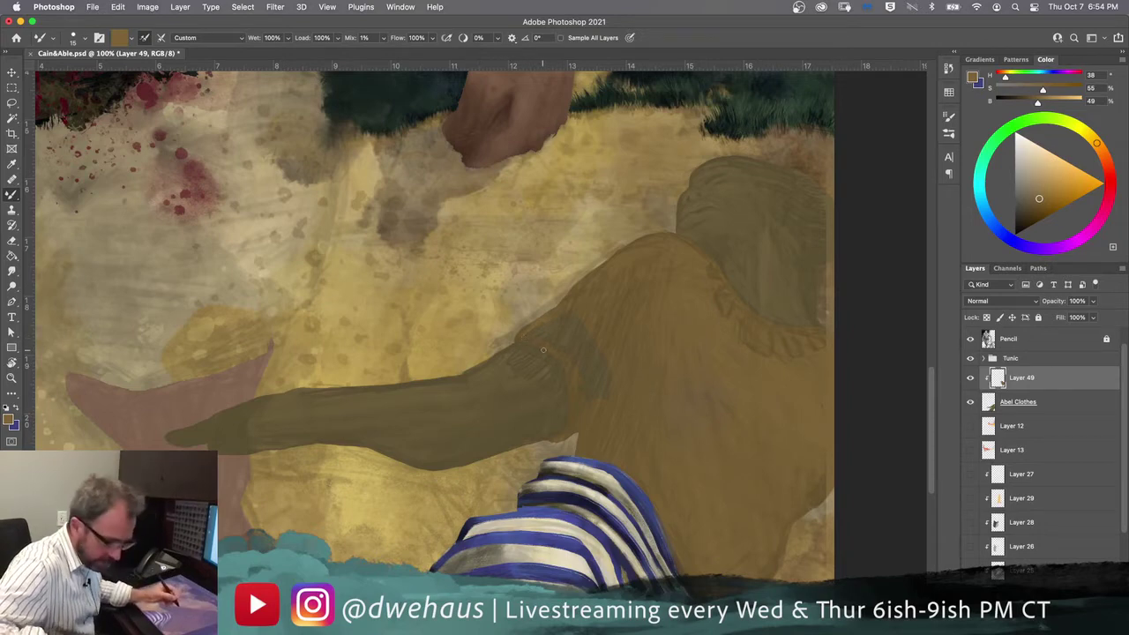
# Step: Set the Eraser to 100% opacity and refine the brown edge along the shoulder seam, alternating between eraser and brush
pyautogui.press('e')
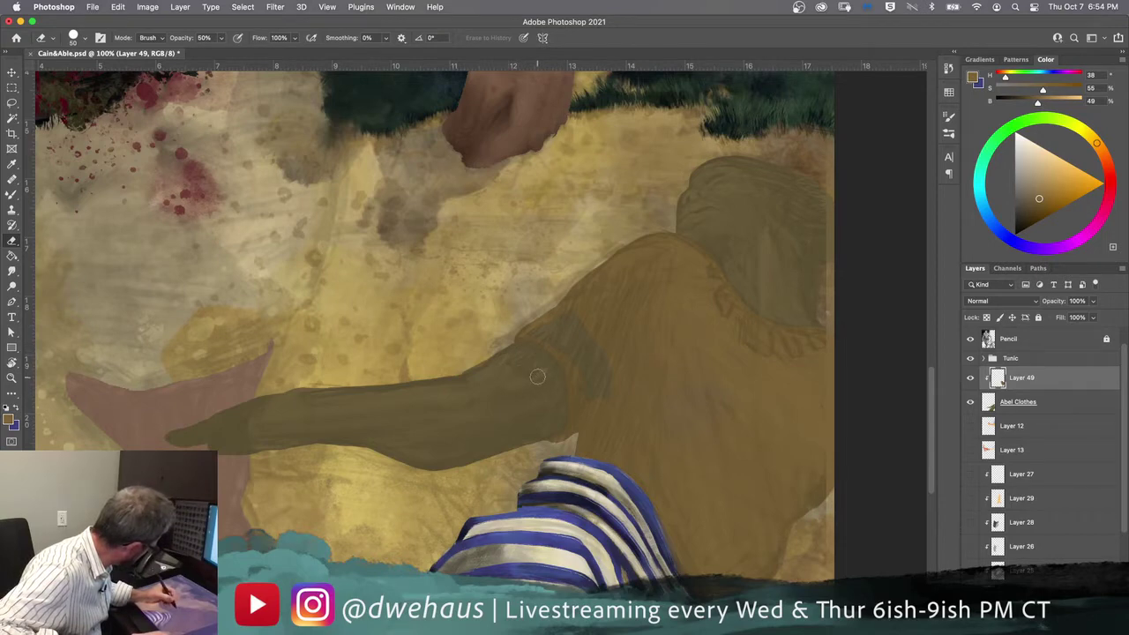
pyautogui.press('0')
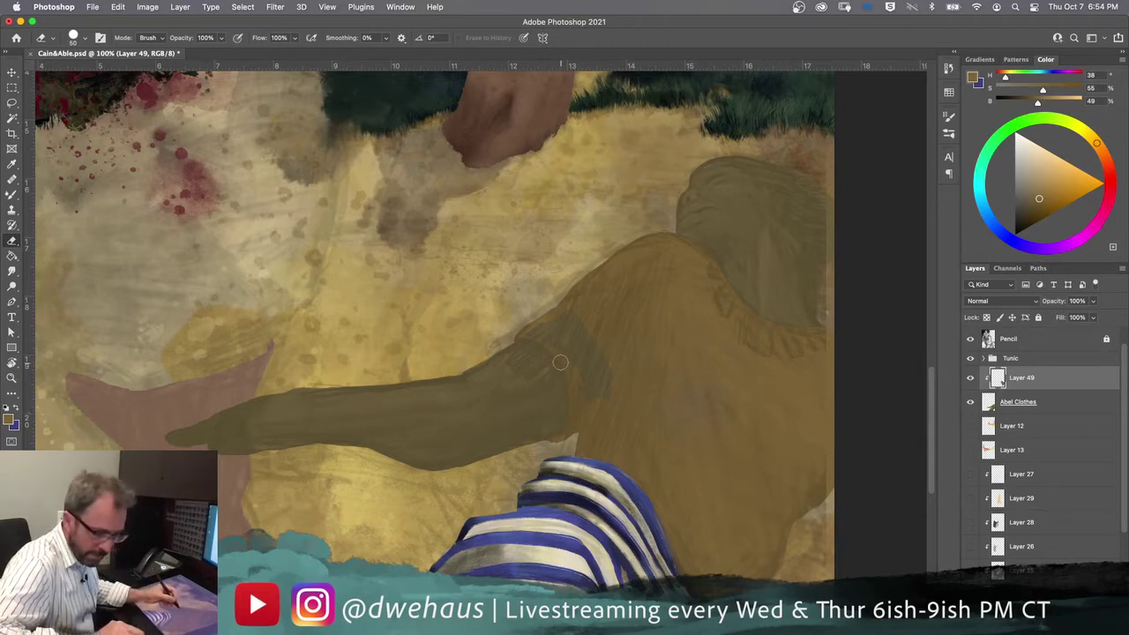
pyautogui.press('b')
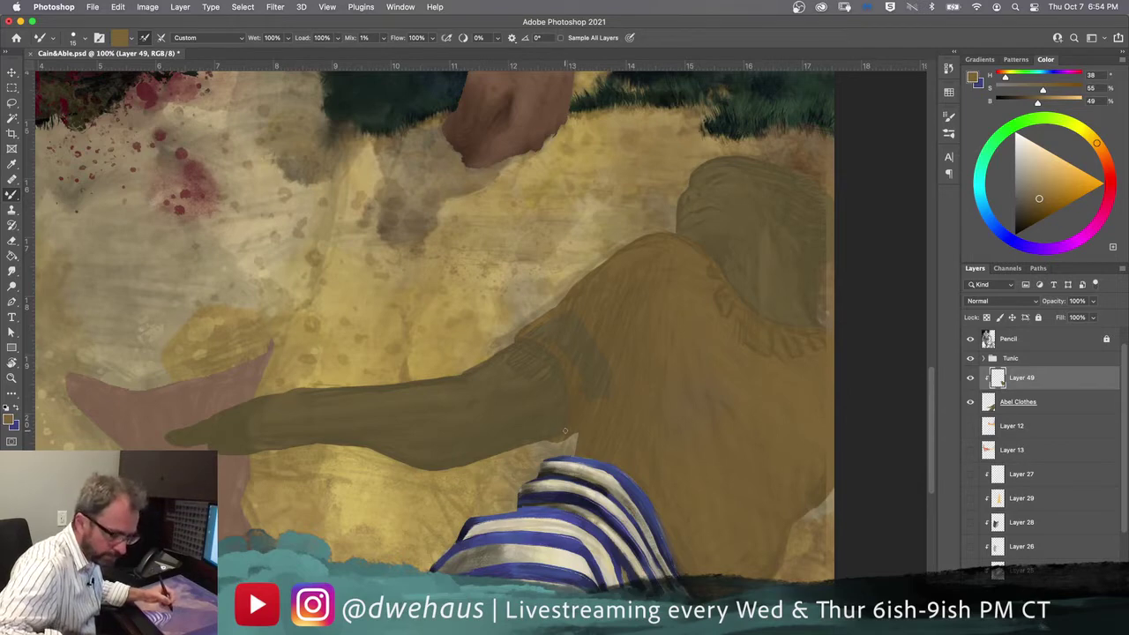
pyautogui.press('e')
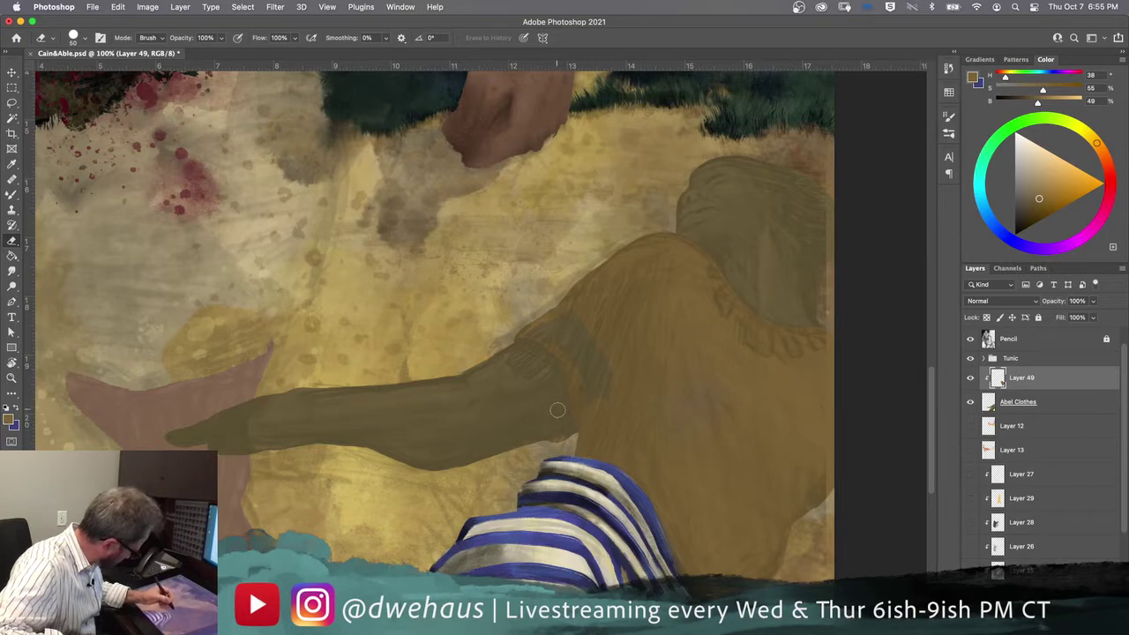
pyautogui.press('b')
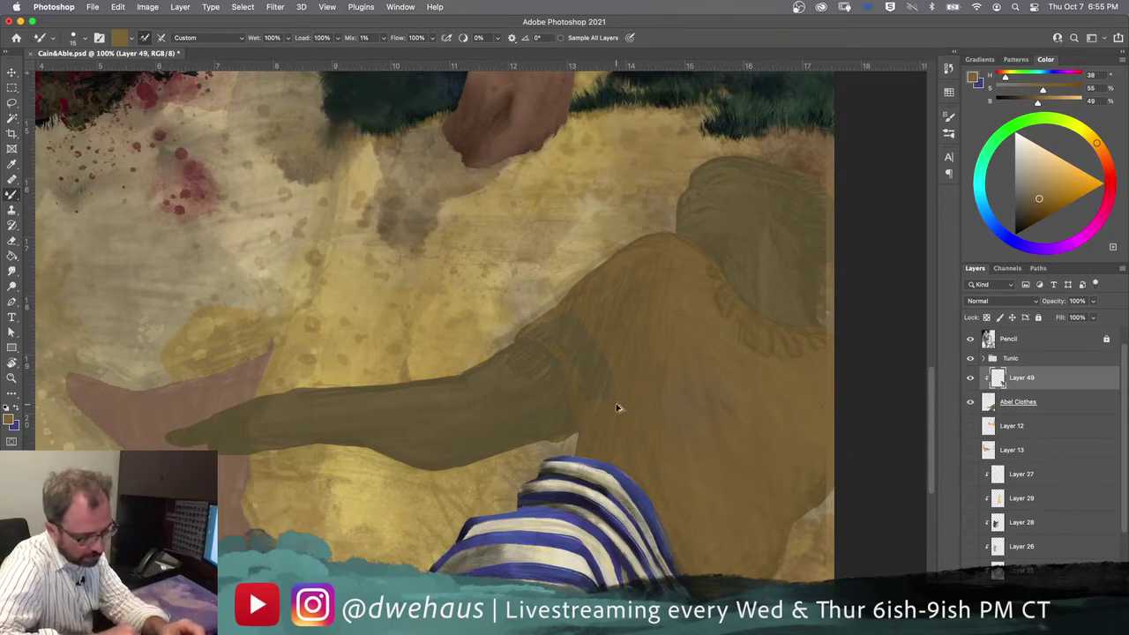
# Step: Release Layer 49's clipping mask and paint brown over the remaining gap beside the shoulder seam with a larger brush
pyautogui.press('alt+super+g')
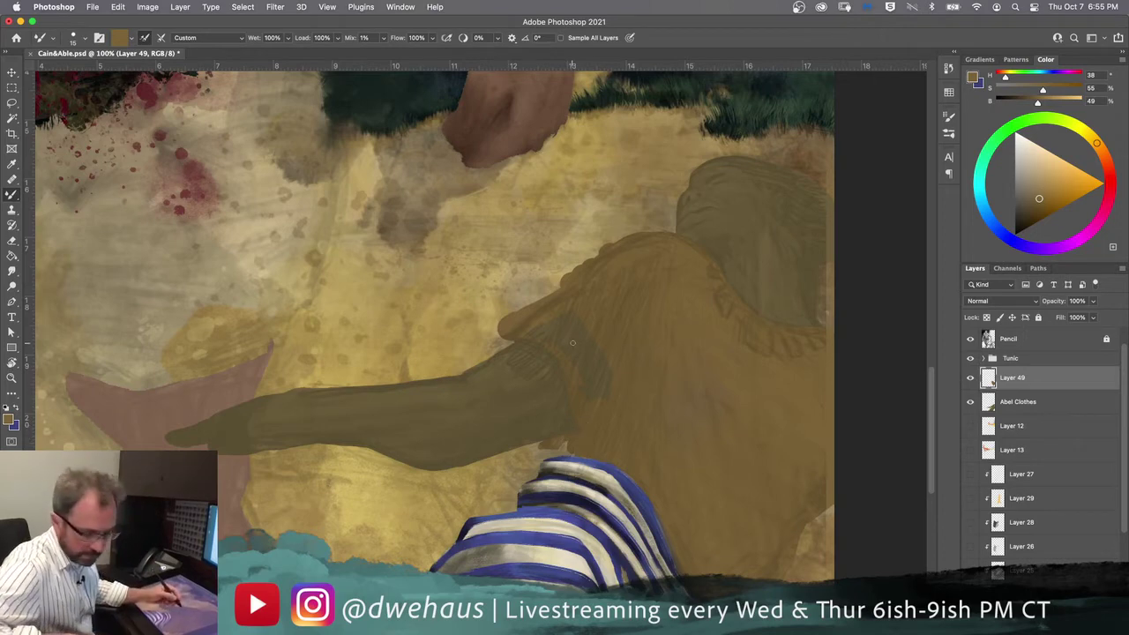
pyautogui.press(']')
pyautogui.press(']')
pyautogui.press(']')
pyautogui.press(']')
pyautogui.press(']')
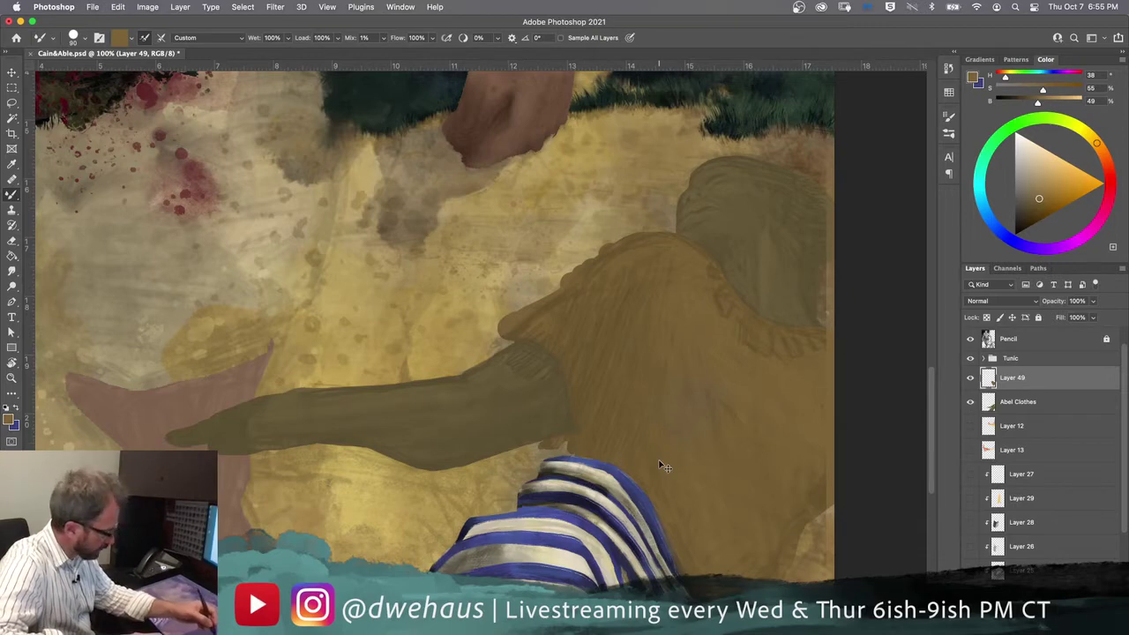
# Step: Load the Abel Clothes shape as a selection, remove Layer 49's brown paint outside it and deselect
pyautogui.keyDown('super'); pyautogui.click(994, 405); pyautogui.keyUp('super')
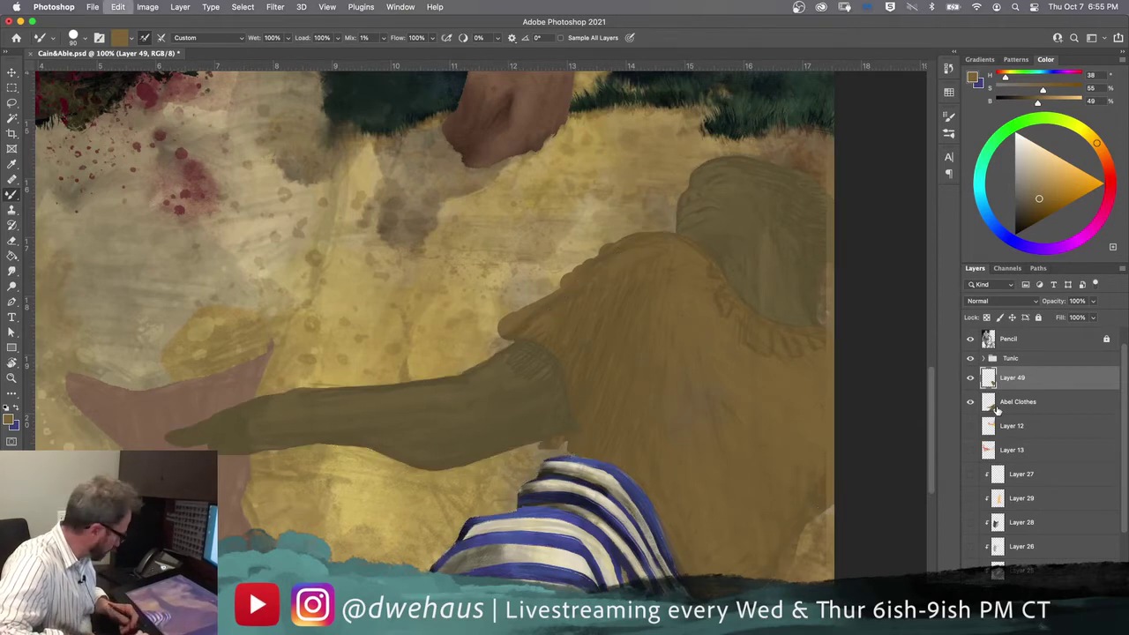
pyautogui.hotkey('ctrl', 'd')
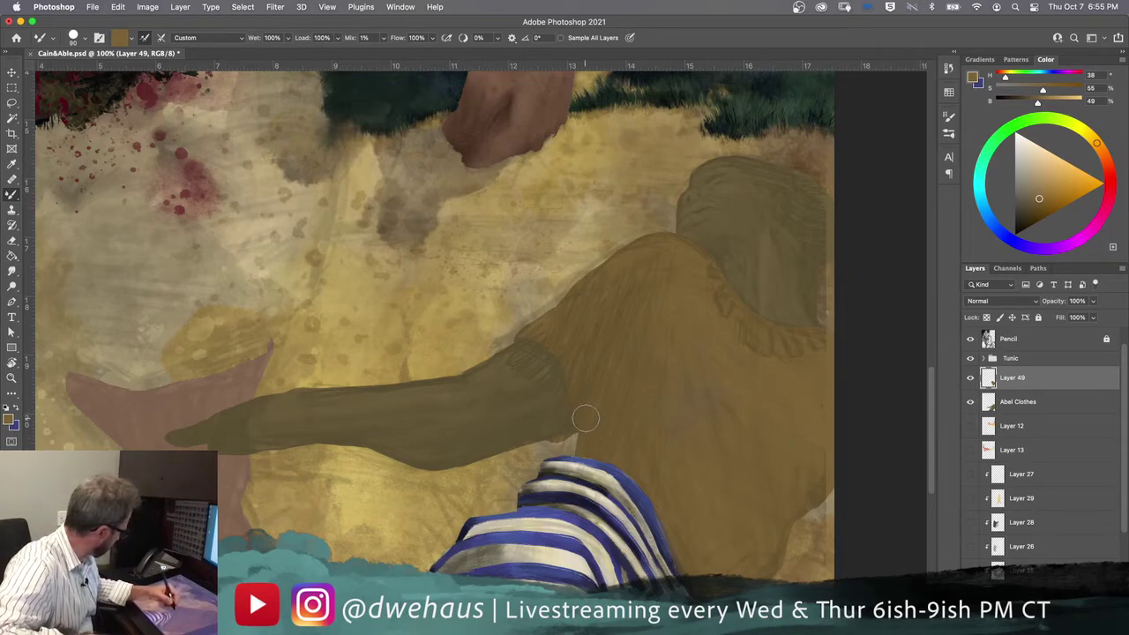
# Step: Reduce the brush to 9 px and touch up the brown edge at Abel's armpit, just above the striped cloth
pyautogui.press('[')
pyautogui.press('[')
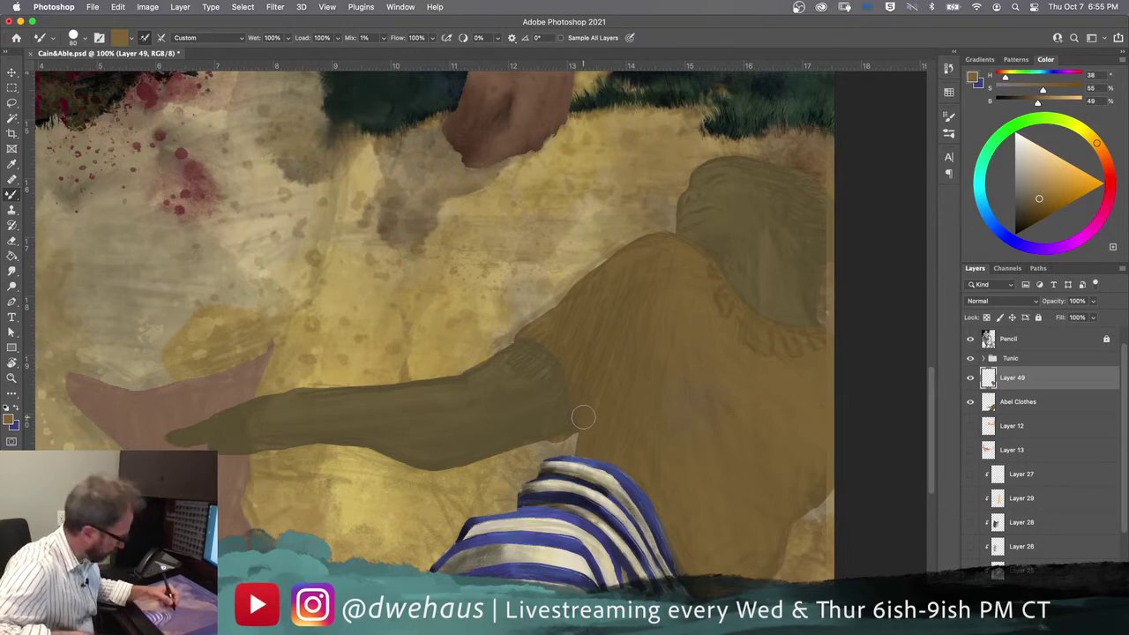
pyautogui.press('[')
pyautogui.press('[')
pyautogui.press('[')
pyautogui.press('[')
pyautogui.press('[')
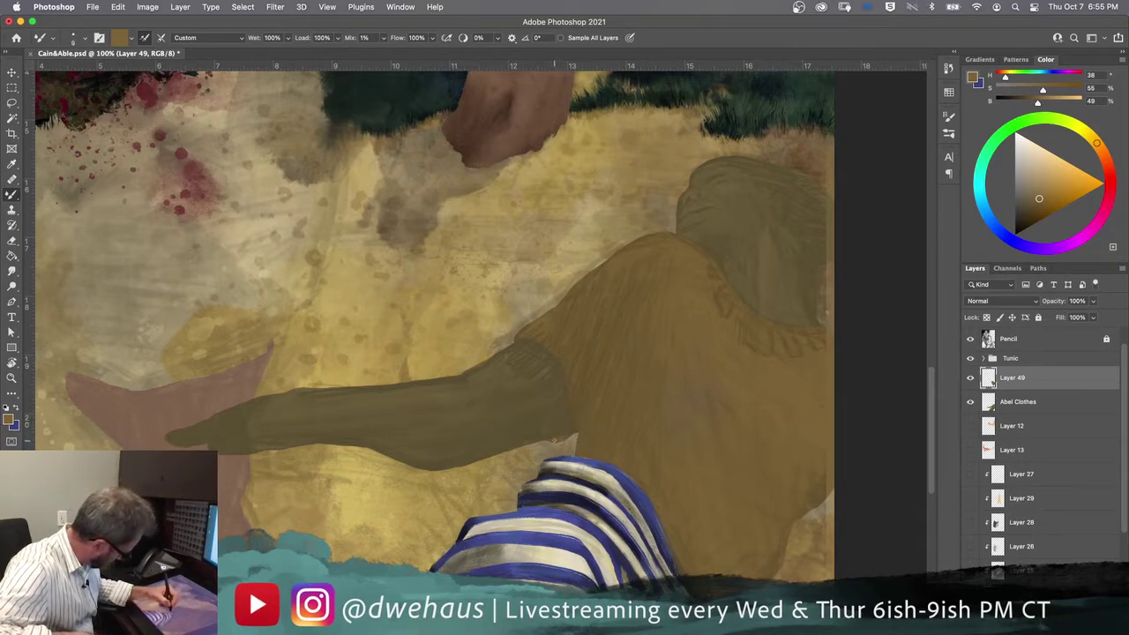
pyautogui.moveTo(561, 440); pyautogui.dragTo(570, 438)
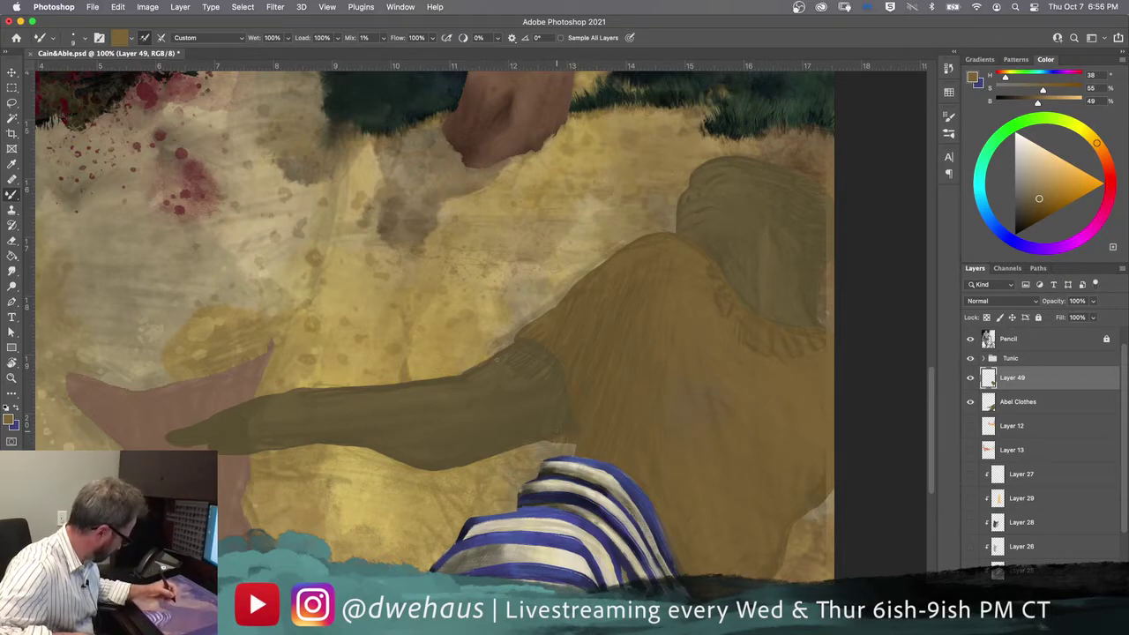
# Step: Erase the stray brown paint at the armpit with a 9 px Eraser and return to the Mixer Brush
pyautogui.press('e')
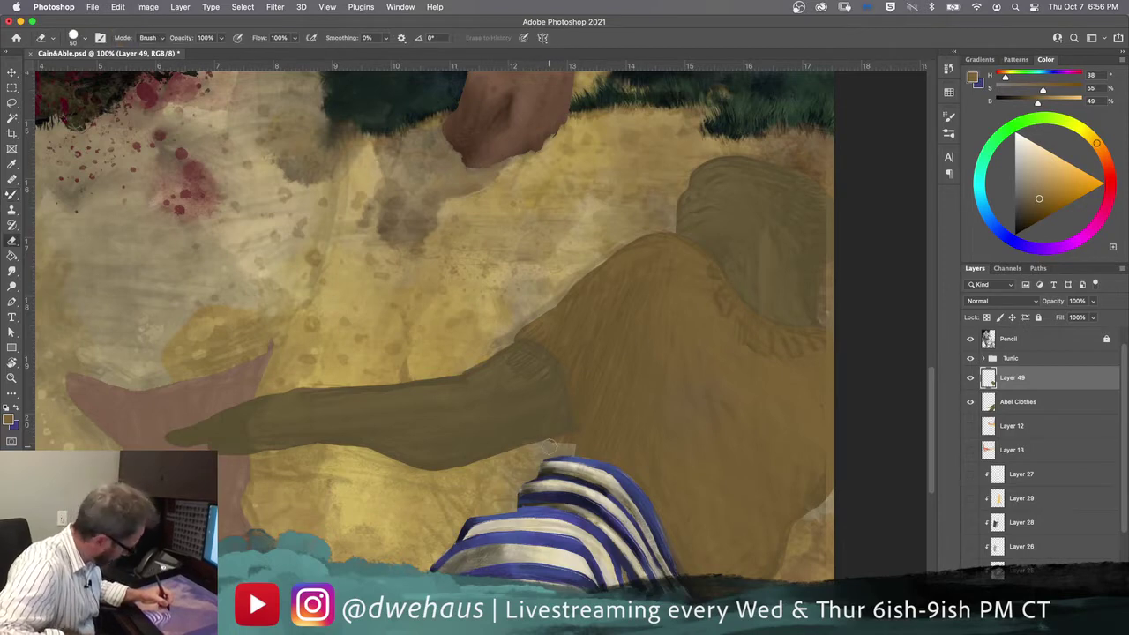
pyautogui.press('[')
pyautogui.press('[')
pyautogui.press('[')
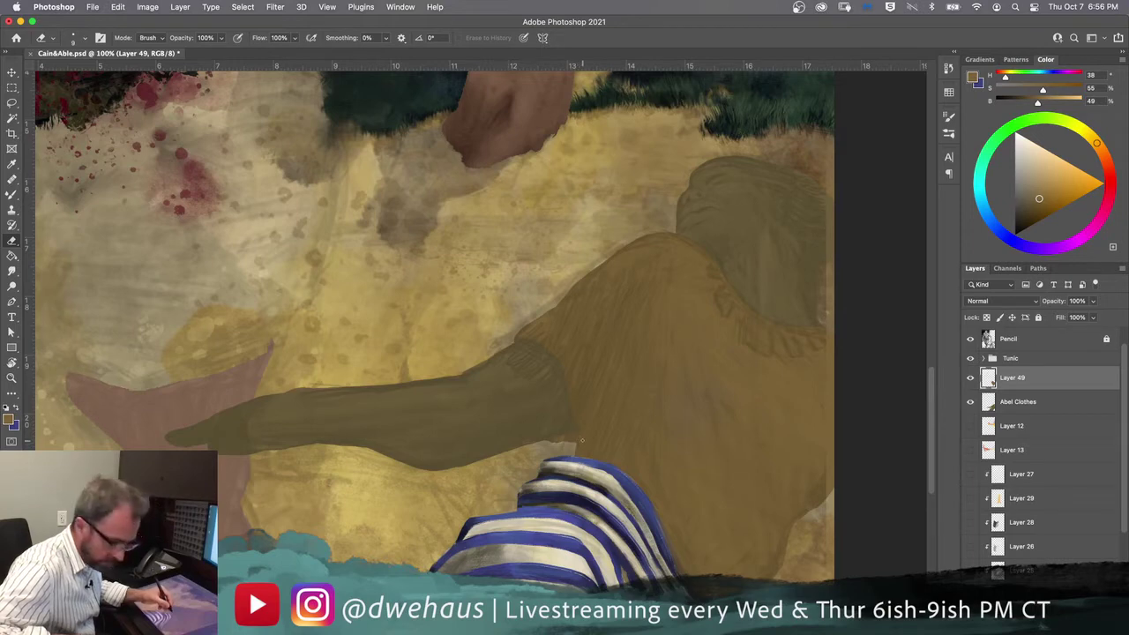
pyautogui.press('b')
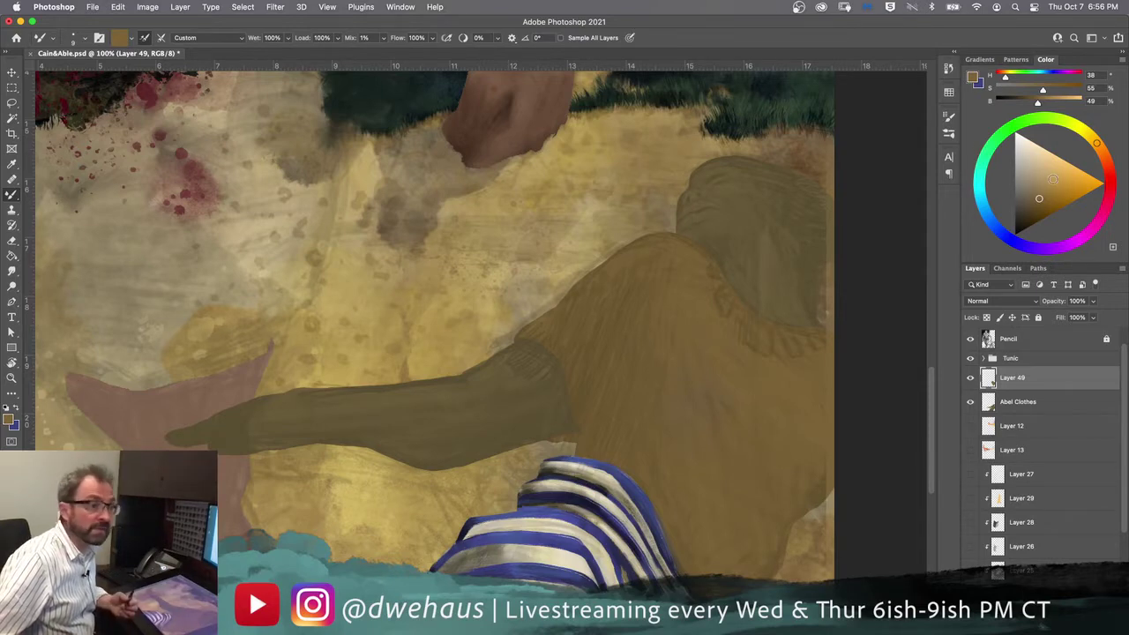
# Step: Toggle the visibility of Abel Clothes and Layer 49 to examine the brown back shape, leaving only Abel Clothes hidden
pyautogui.hscroll(2, 433, 326)
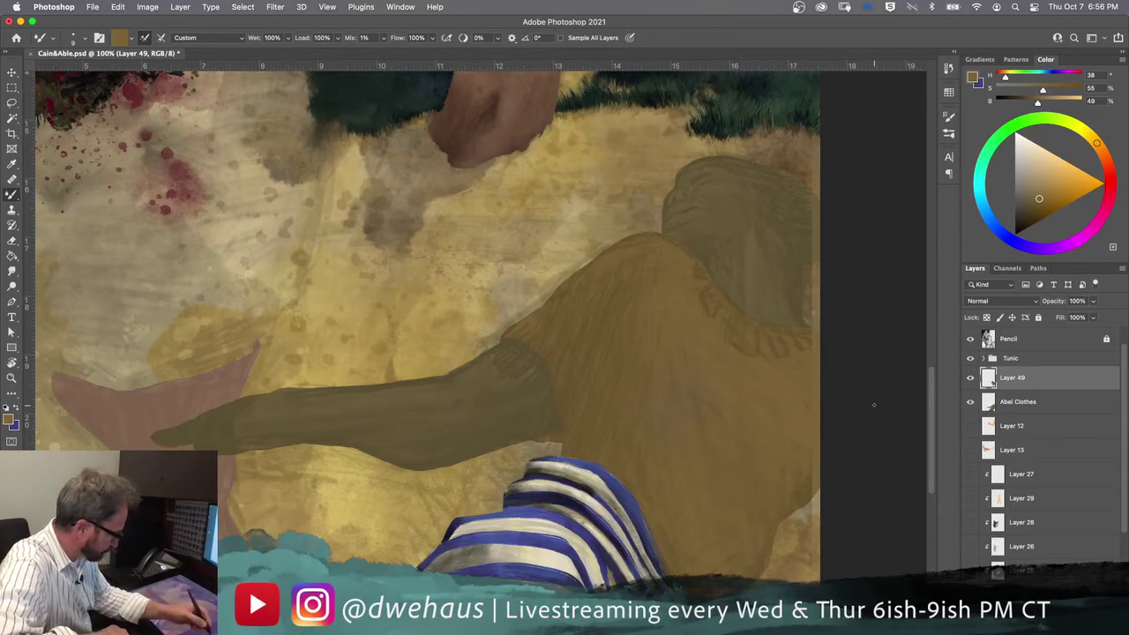
pyautogui.click(971, 405)
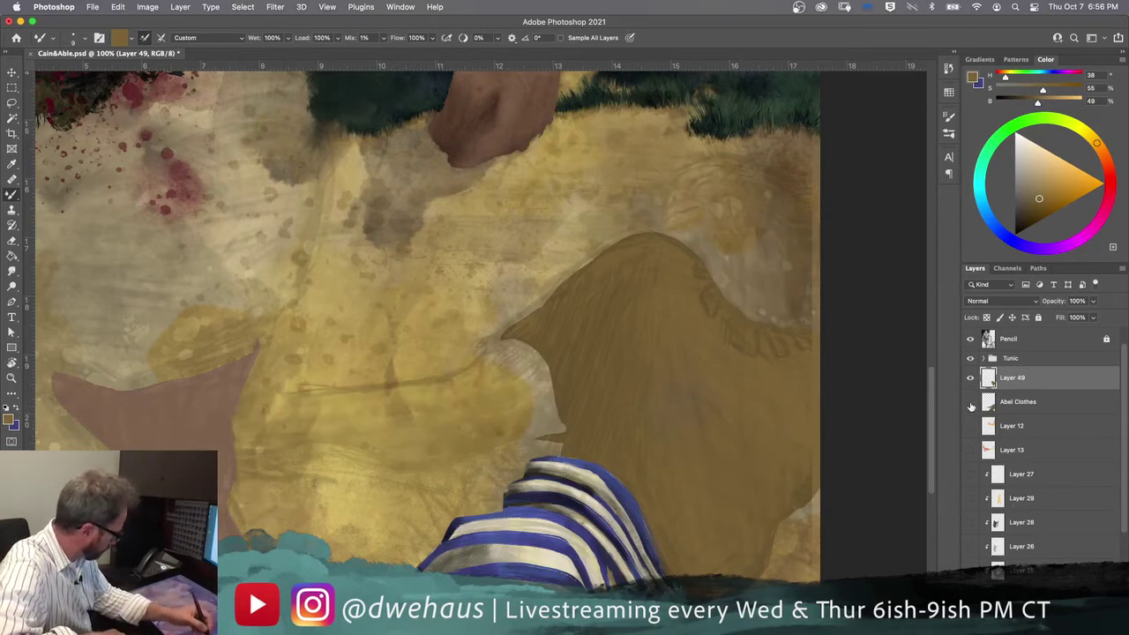
pyautogui.click(971, 404)
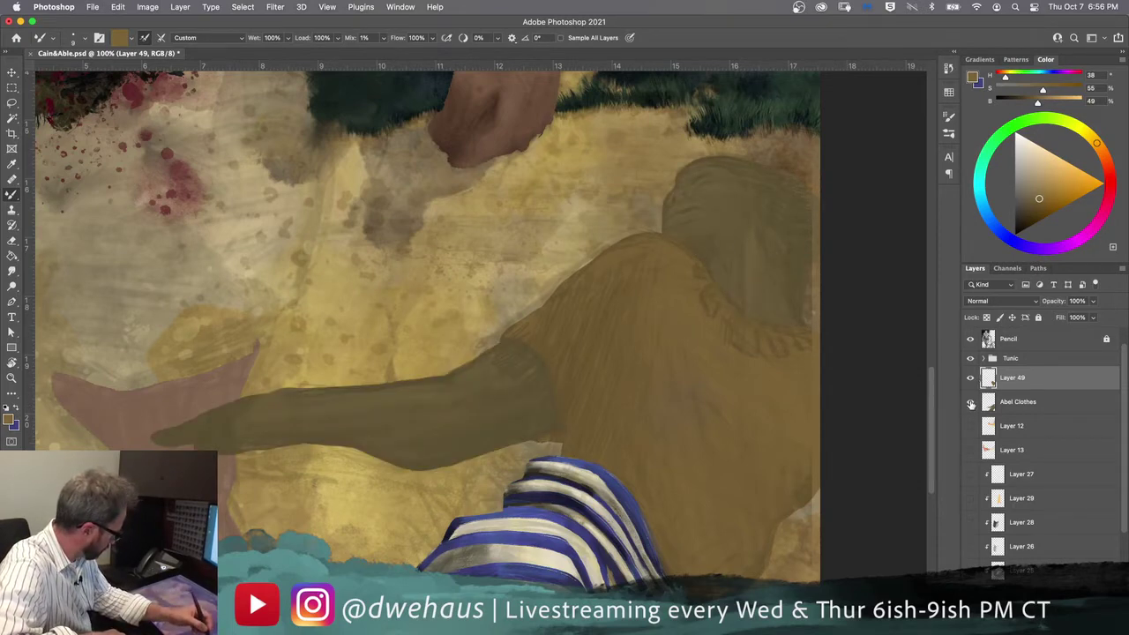
pyautogui.click(972, 403)
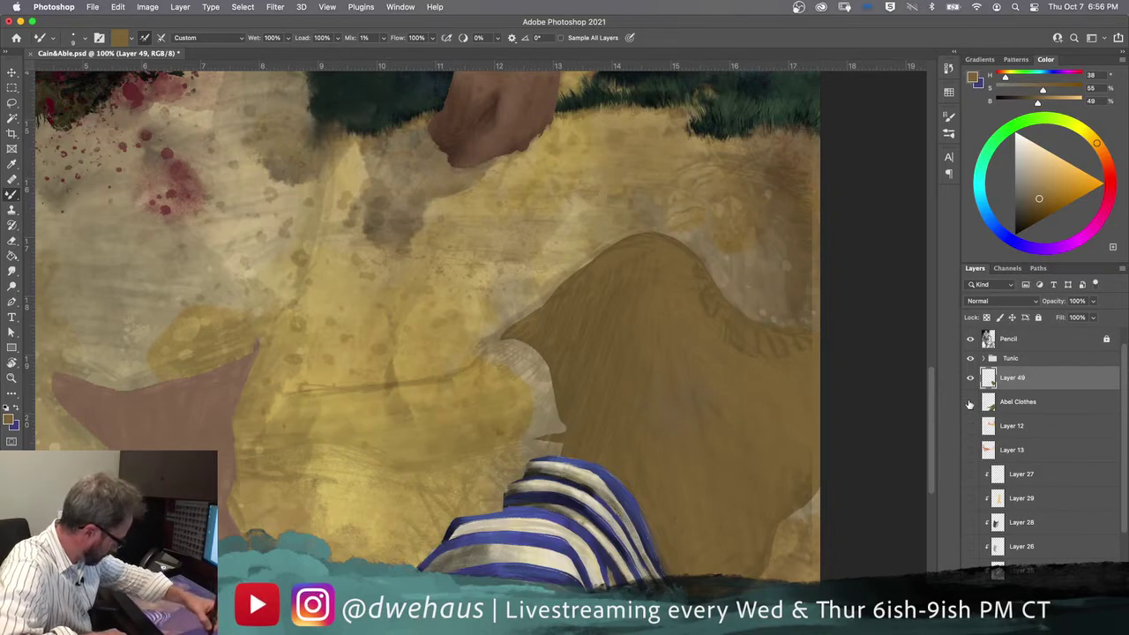
pyautogui.click(971, 404)
pyautogui.click(972, 404)
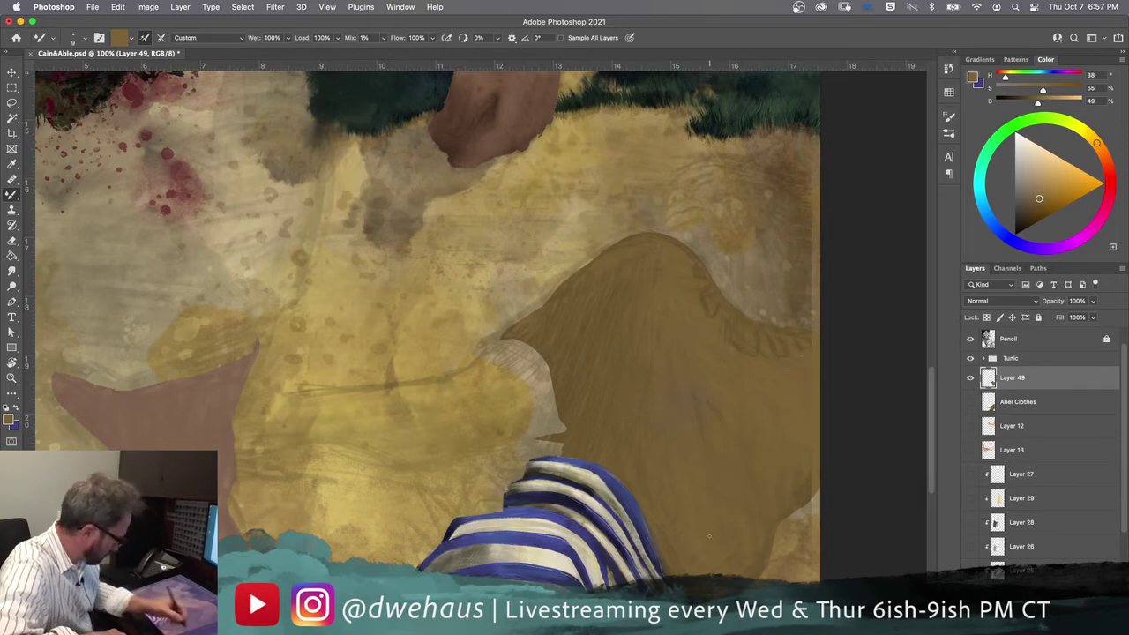
pyautogui.click(972, 378)
pyautogui.click(972, 378)
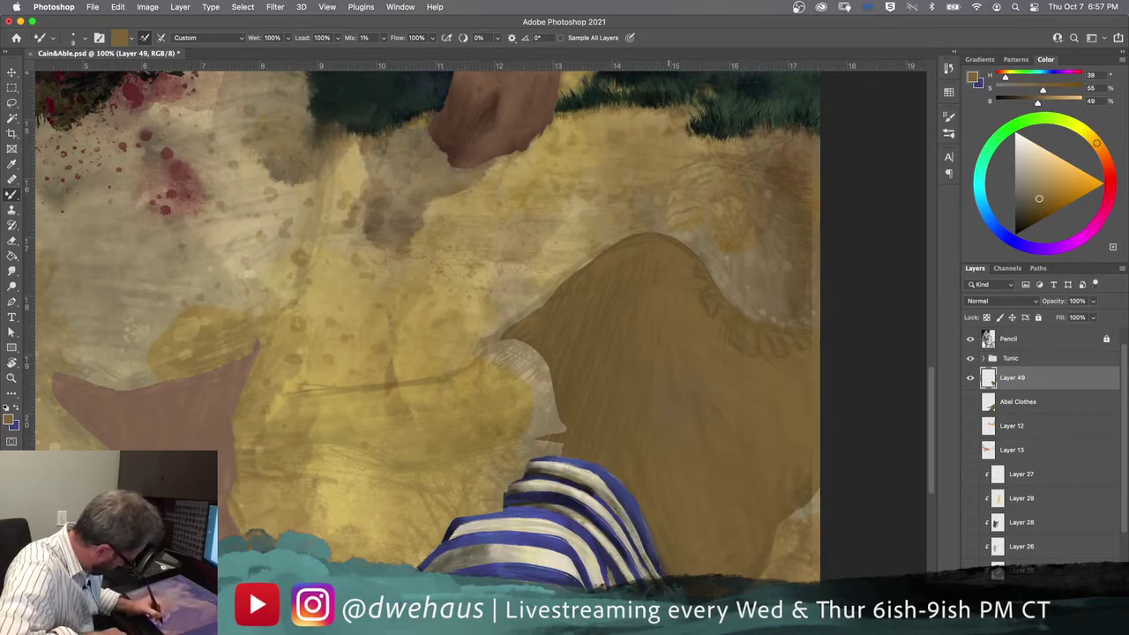
# Step: Inspect the shoulder, collar and lower edges of the brown back shape, and show the Abel Clothes layer again
pyautogui.moveTo(617, 352); pyautogui.dragTo(612, 302)
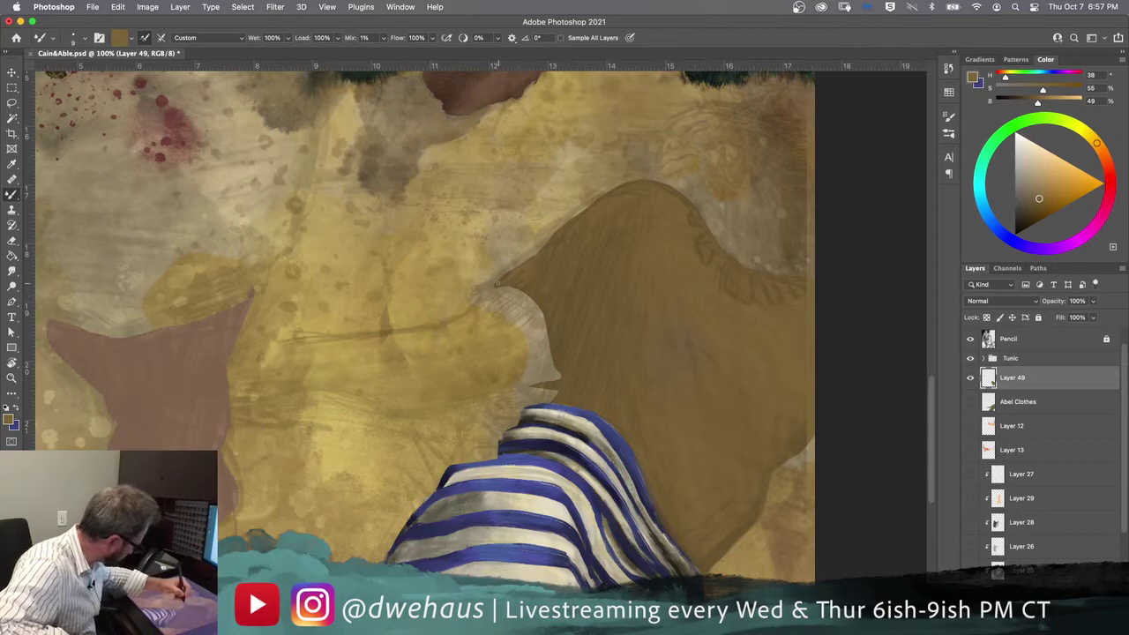
pyautogui.scroll(4, 560, 259)
pyautogui.hscroll(1, 560, 259)
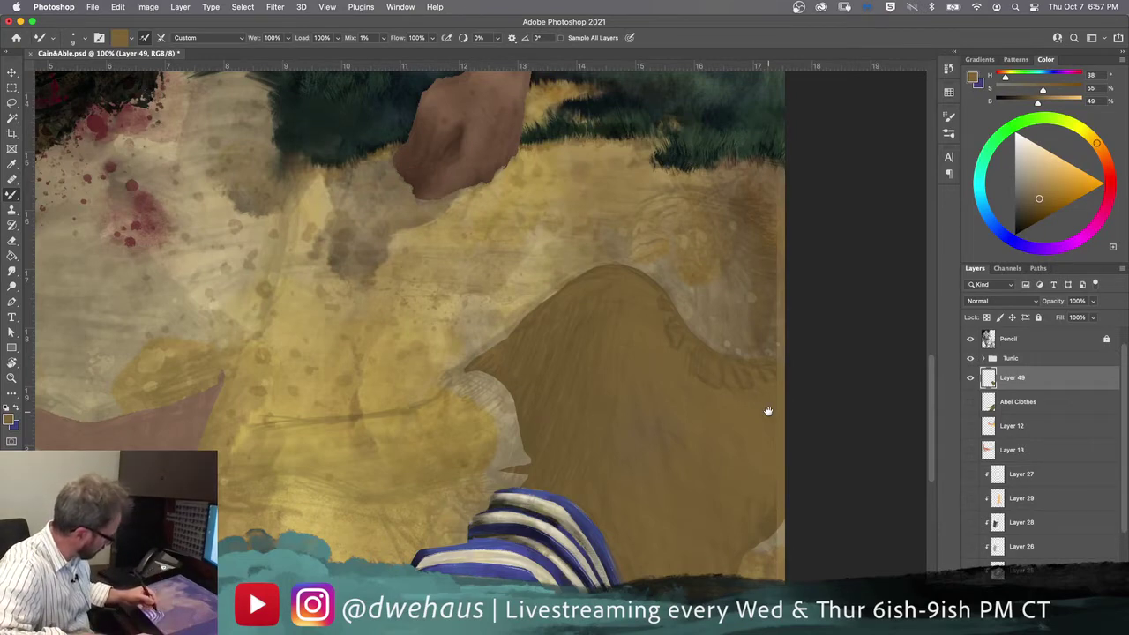
pyautogui.moveTo(767, 411); pyautogui.dragTo(796, 356)
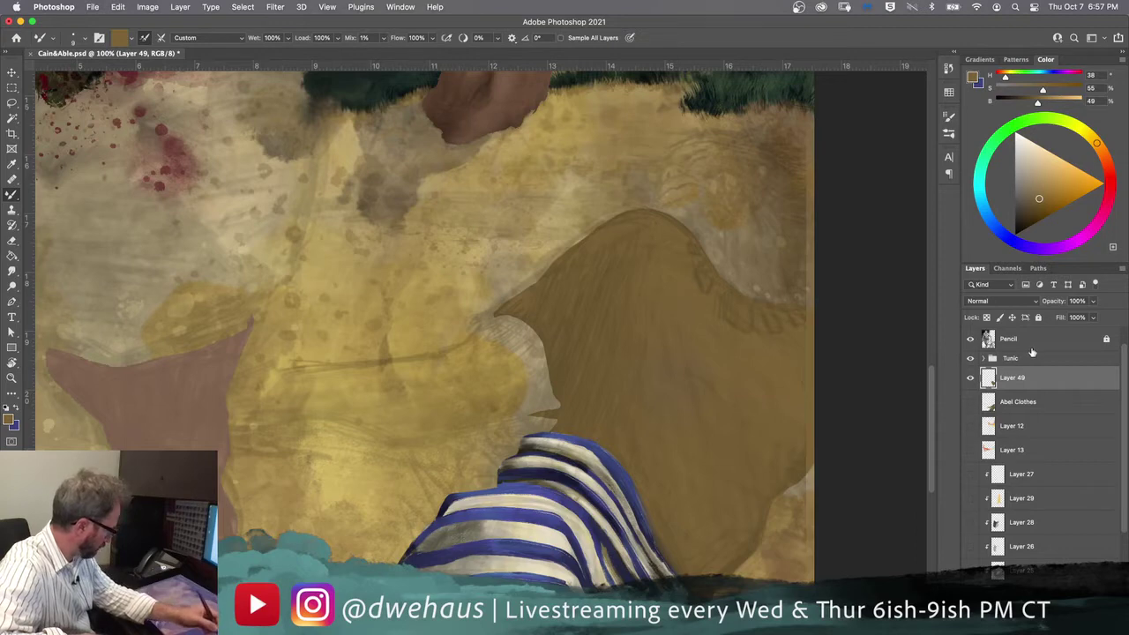
pyautogui.click(970, 402)
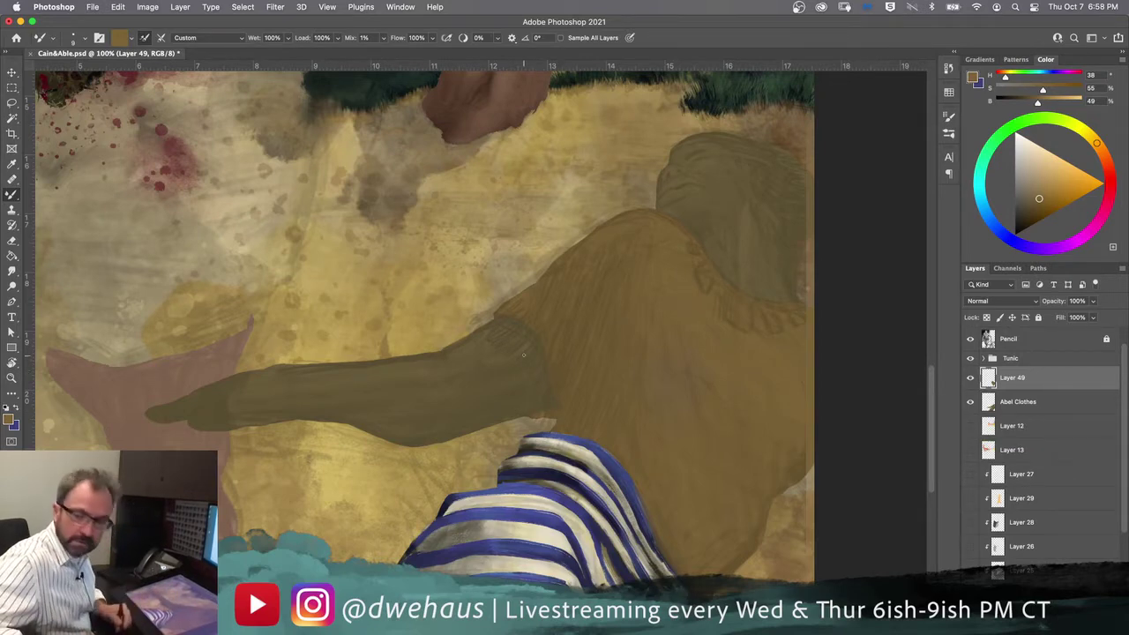
# Step: Choose the Kyle's Real Oils - Goody mixer brush at 100 px for painting Abel's back
pyautogui.press('super+minus')
pyautogui.press('super+minus')
pyautogui.press('super+minus')
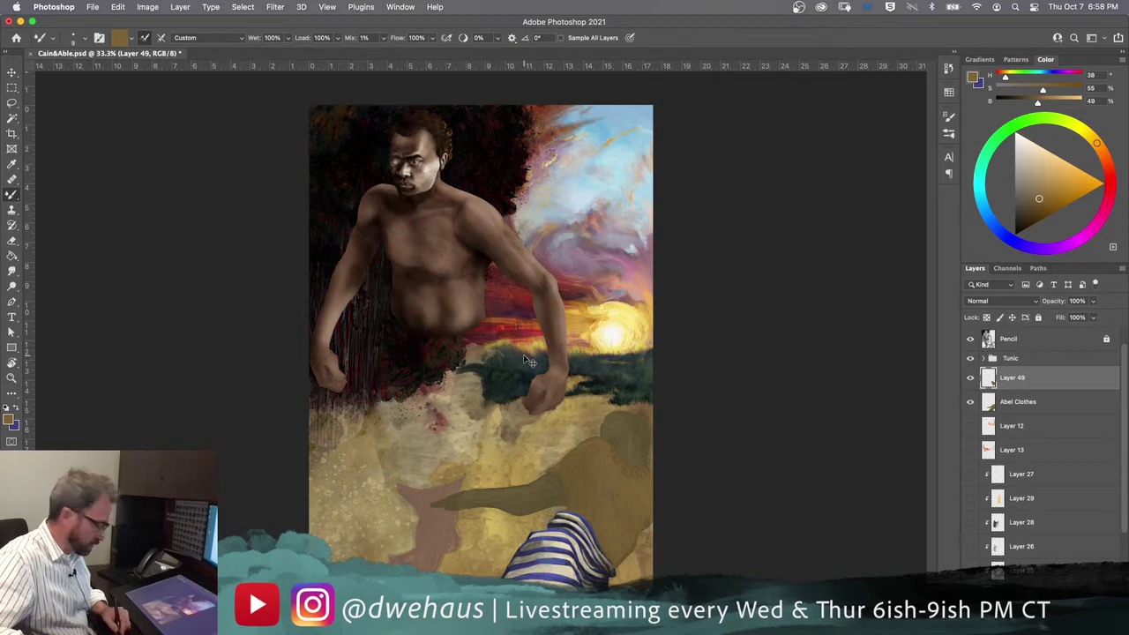
pyautogui.press('super+plus')
pyautogui.press('super+plus')
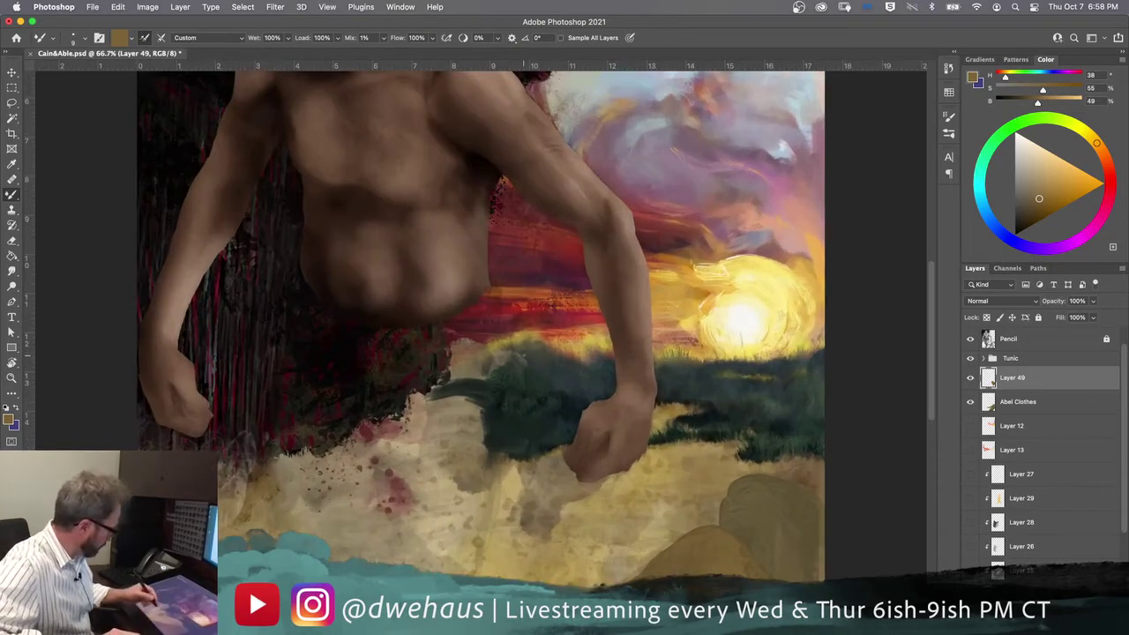
pyautogui.moveTo(526, 547)
pyautogui.mouseDown()
pyautogui.moveTo(474, 285)
pyautogui.moveTo(480, 326)
pyautogui.mouseUp()
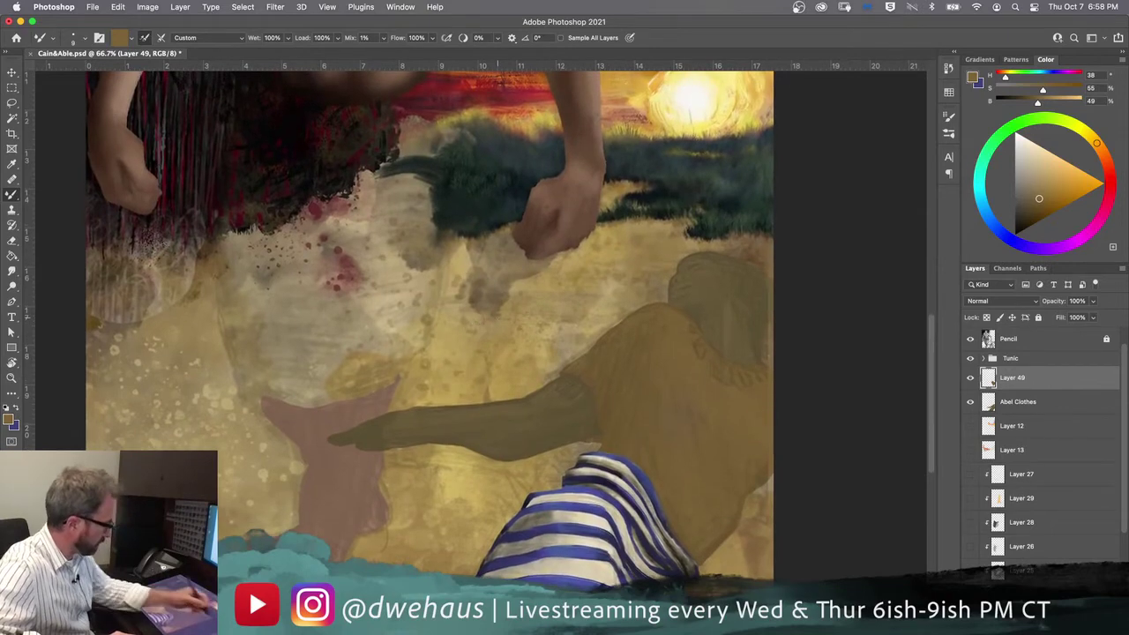
pyautogui.click(948, 133)
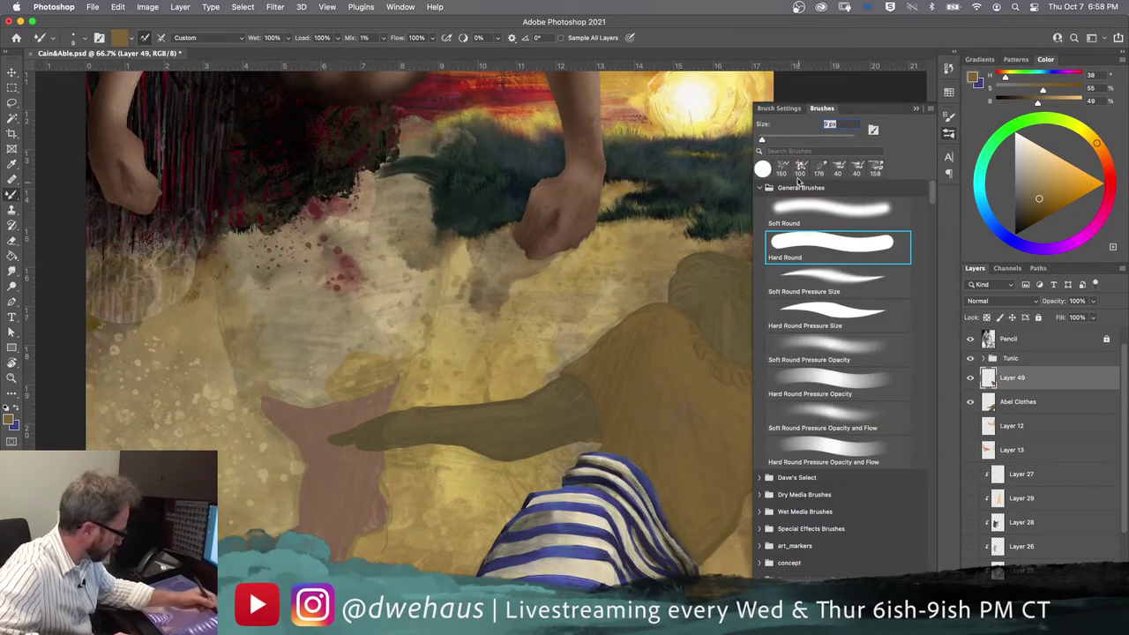
pyautogui.click(834, 193)
pyautogui.click(769, 192)
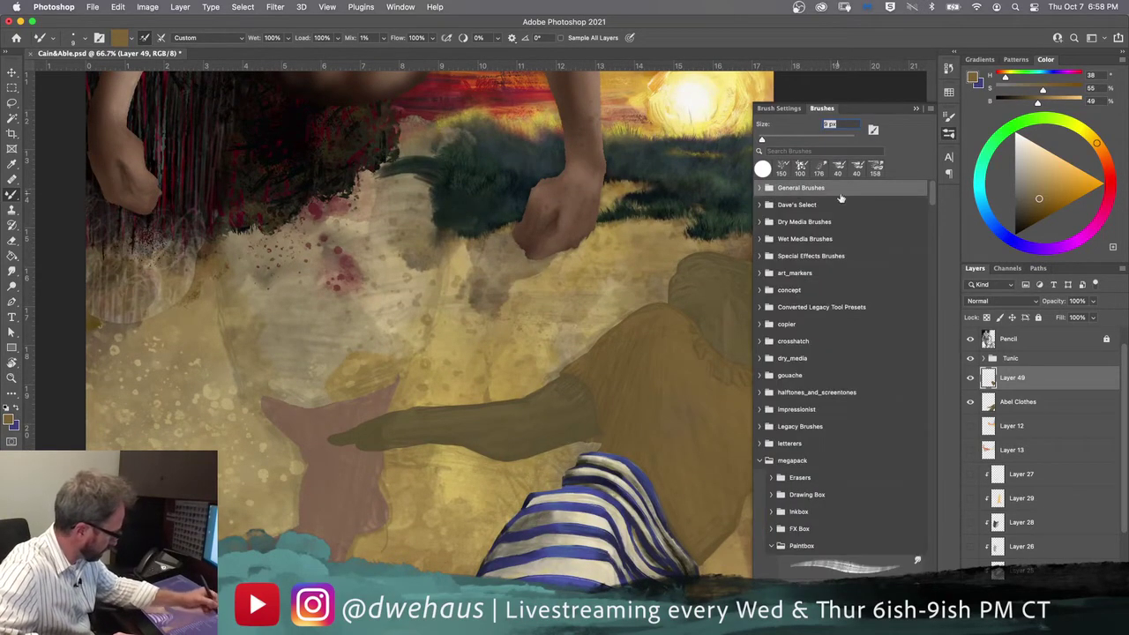
pyautogui.moveTo(932, 200); pyautogui.dragTo(932, 509)
pyautogui.click(822, 490)
pyautogui.click(825, 457)
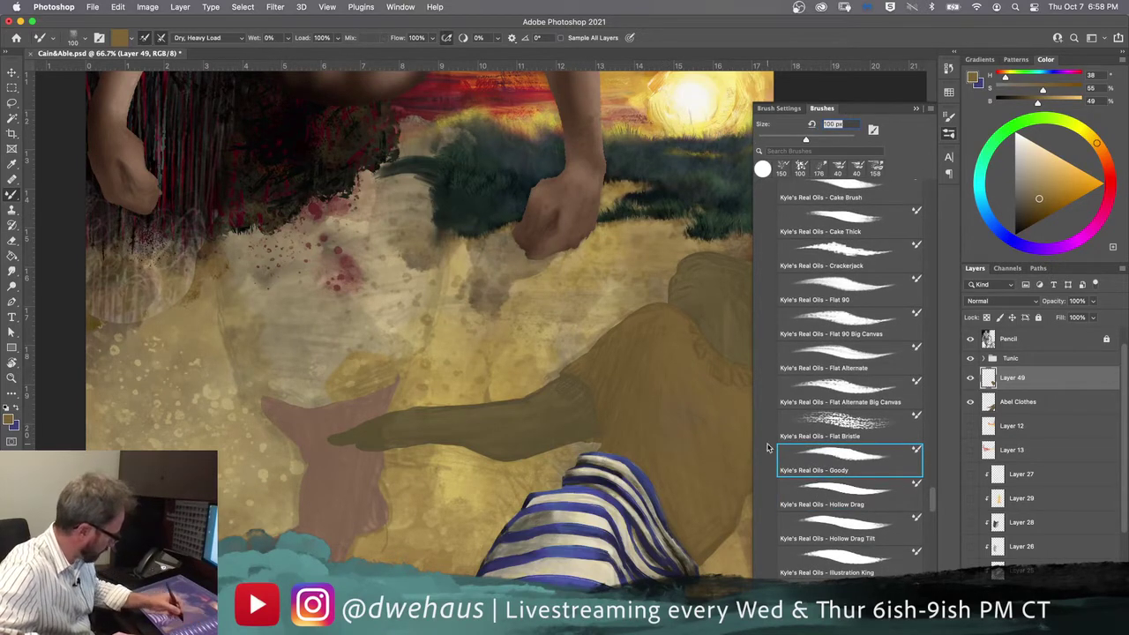
pyautogui.moveTo(933, 500); pyautogui.dragTo(934, 507)
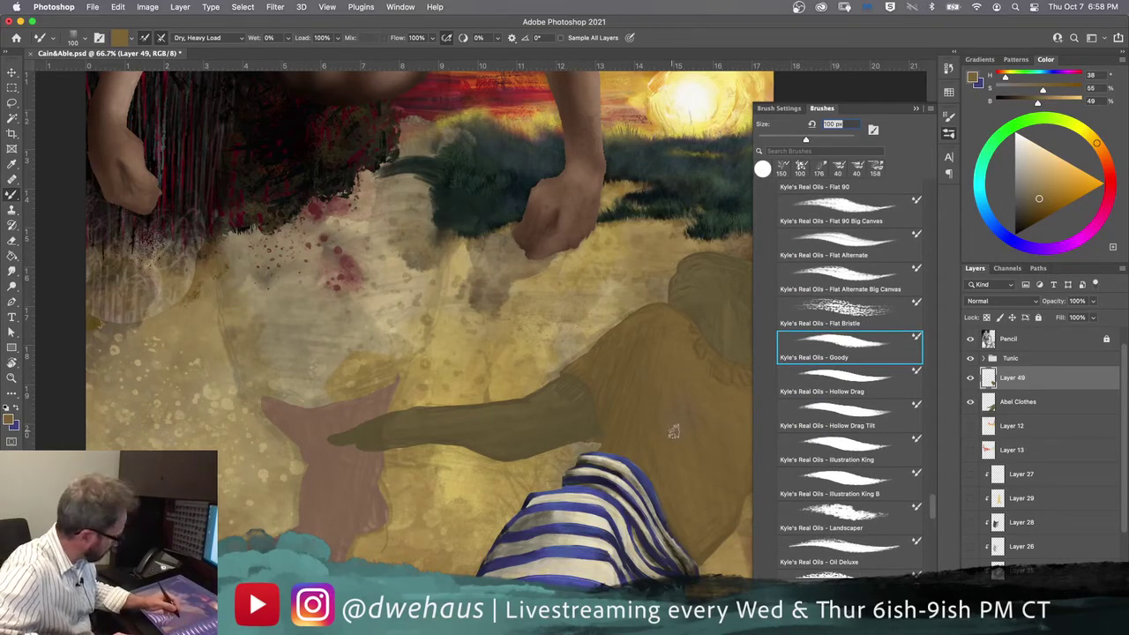
# Step: Set the foreground colour to a light tan sampled from the sand, H 40, S 33, B 76
pyautogui.click(10, 425)
pyautogui.moveTo(882, 487); pyautogui.dragTo(842, 487)
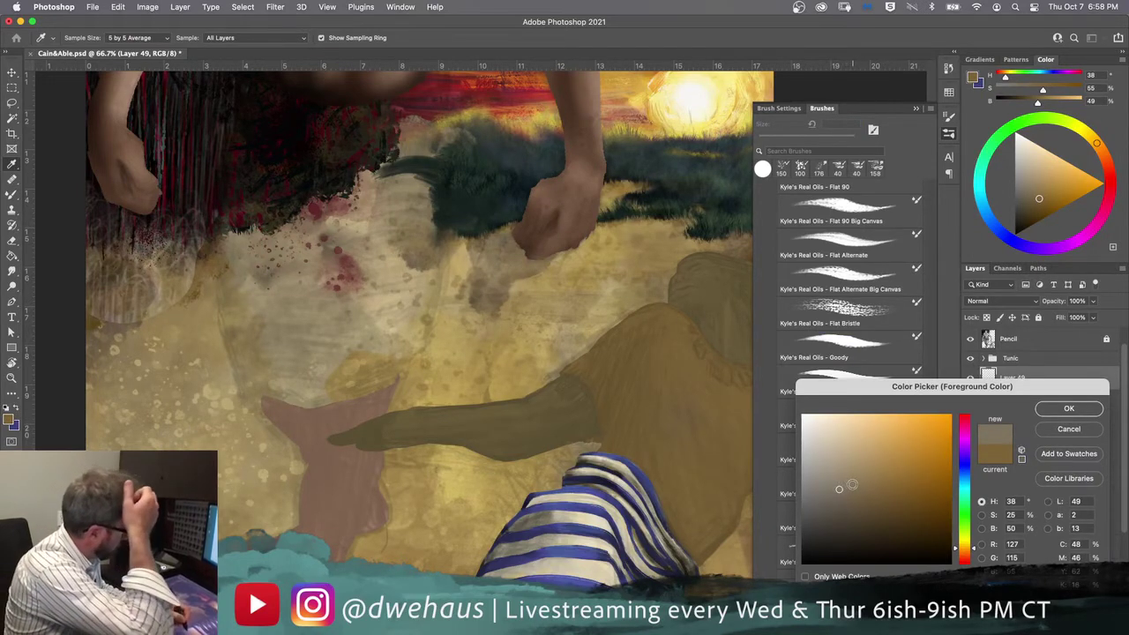
pyautogui.press('alt')
pyautogui.click(613, 281)
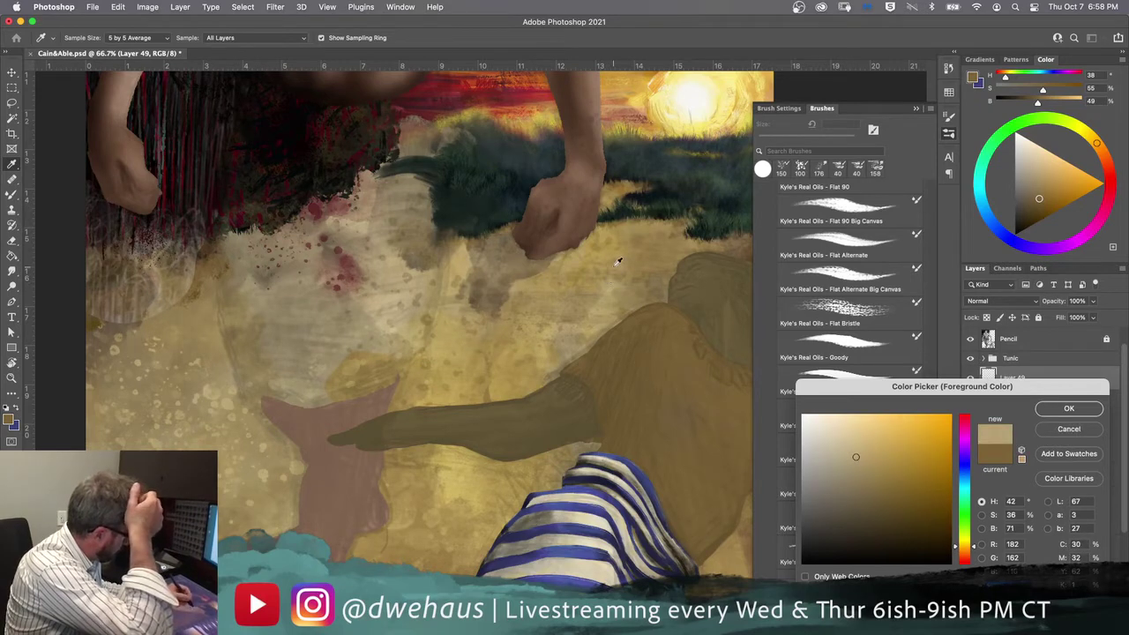
pyautogui.click(639, 256)
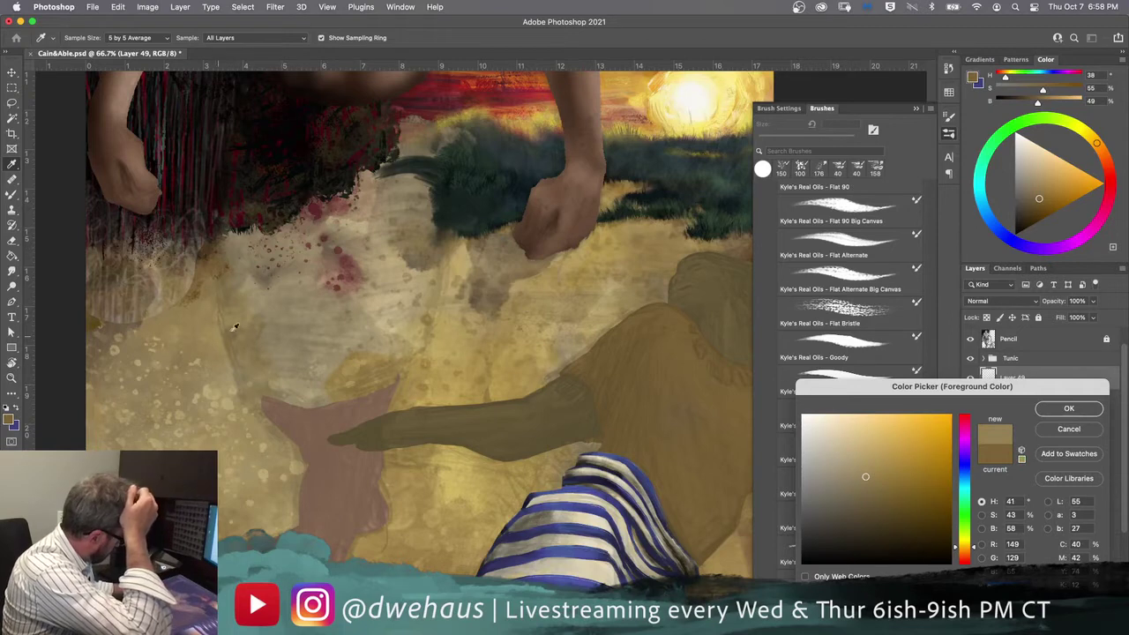
pyautogui.click(374, 302)
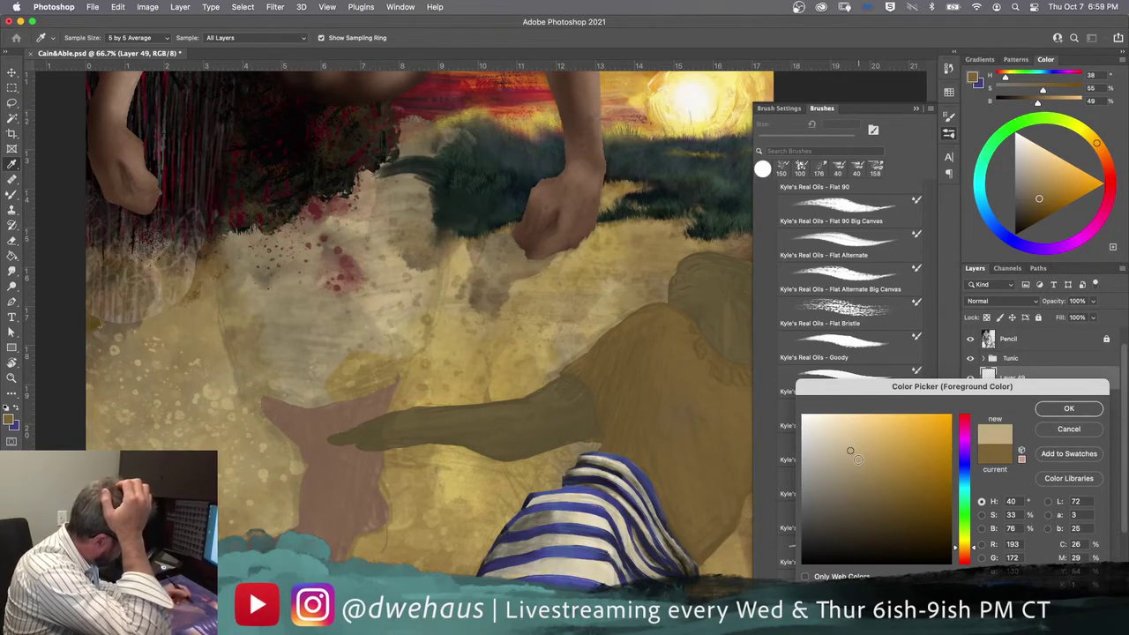
pyautogui.click(1068, 408)
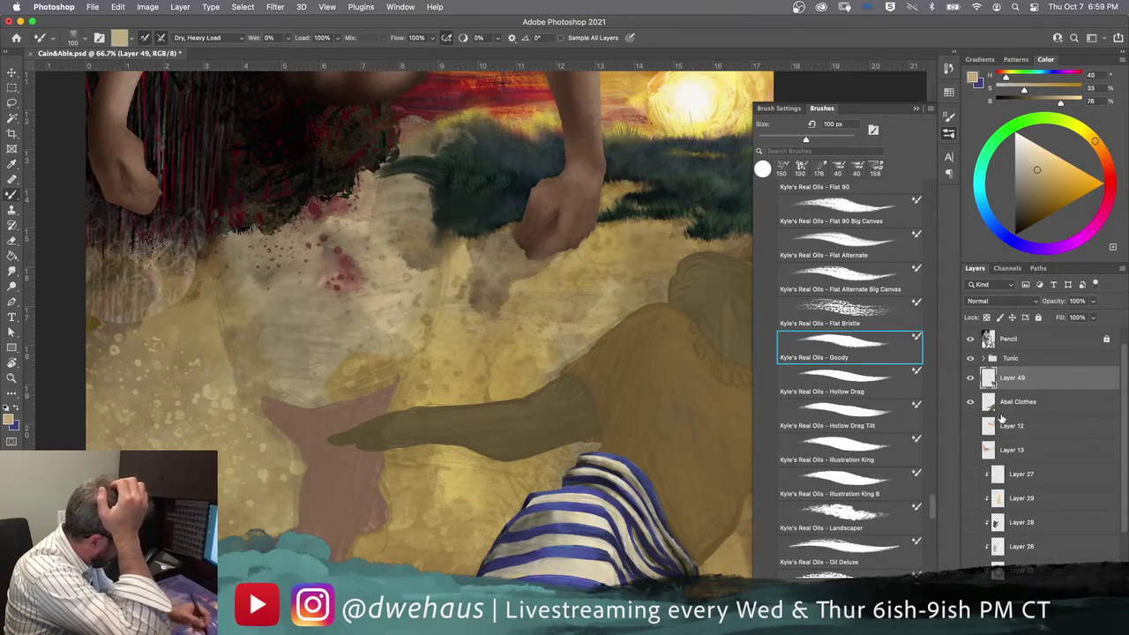
# Step: Swap the foreground and background colours and set the foreground to a pale cream, H 40, S 16, B 91
pyautogui.click(18, 410)
pyautogui.click(9, 420)
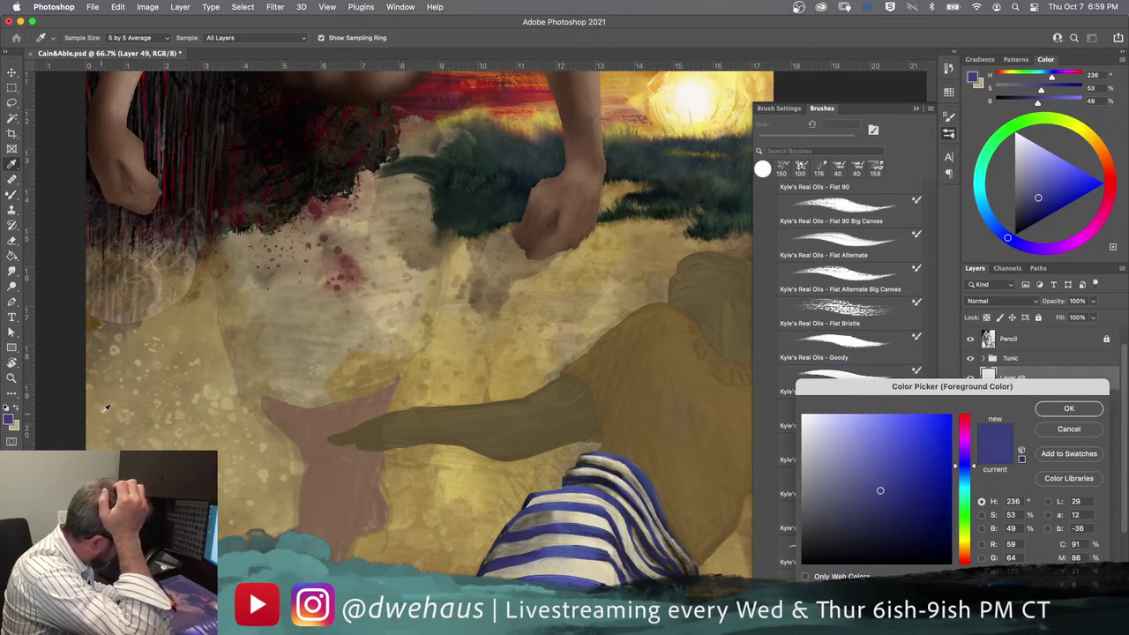
pyautogui.keyDown('alt'); pyautogui.click(583, 503); pyautogui.keyUp('alt')
pyautogui.moveTo(583, 503); pyautogui.dragTo(595, 522)
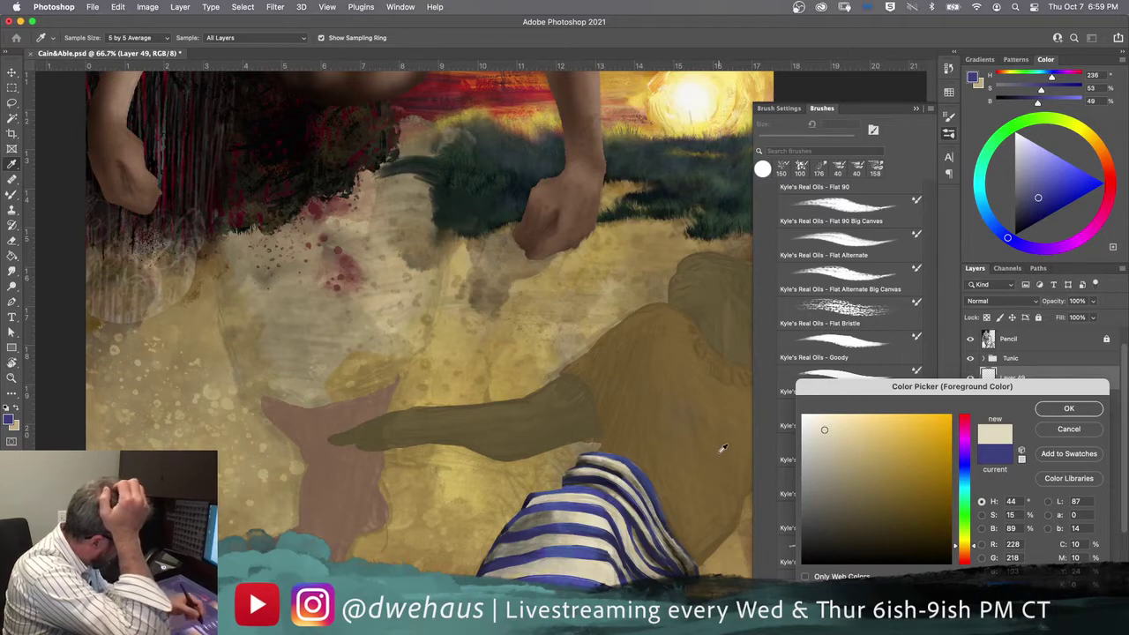
pyautogui.click(18, 422)
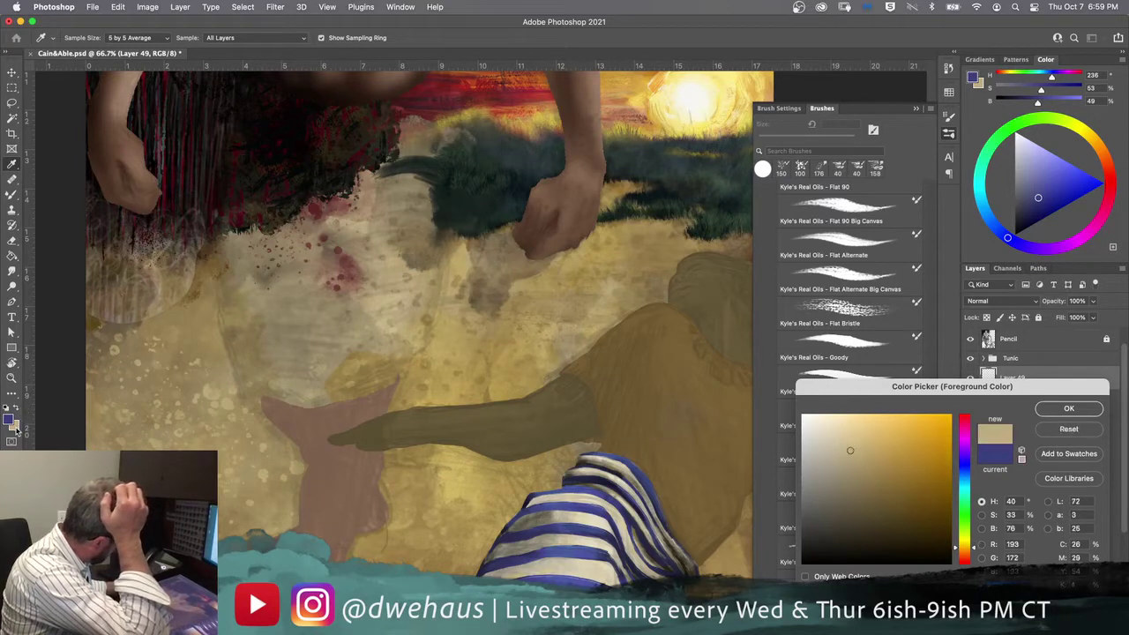
pyautogui.moveTo(850, 449)
pyautogui.mouseDown()
pyautogui.moveTo(831, 452)
pyautogui.moveTo(828, 427)
pyautogui.mouseUp()
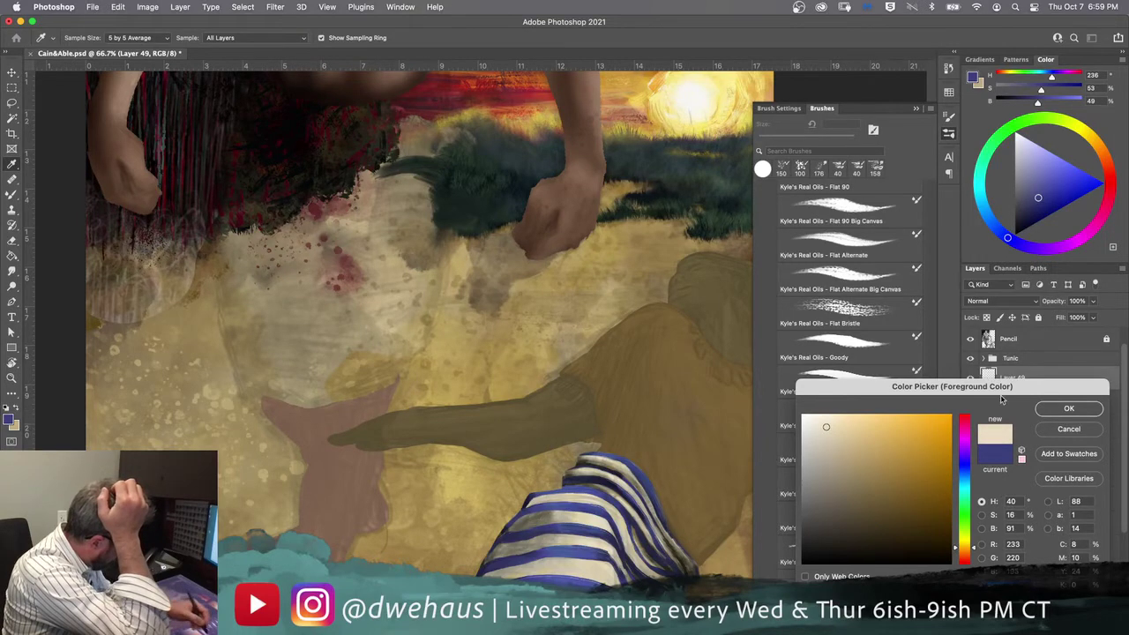
pyautogui.click(1045, 408)
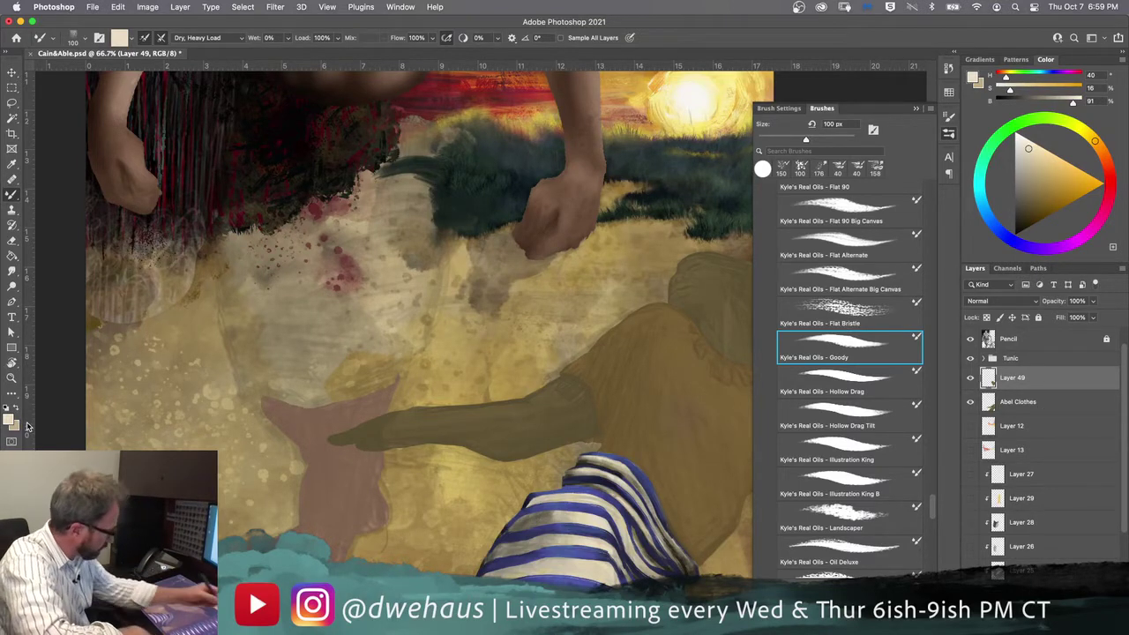
# Step: Lock Layer 49's transparent pixels and brush cream texture along the garment's lower edge, armhole, shoulder and collar
pyautogui.click(949, 116)
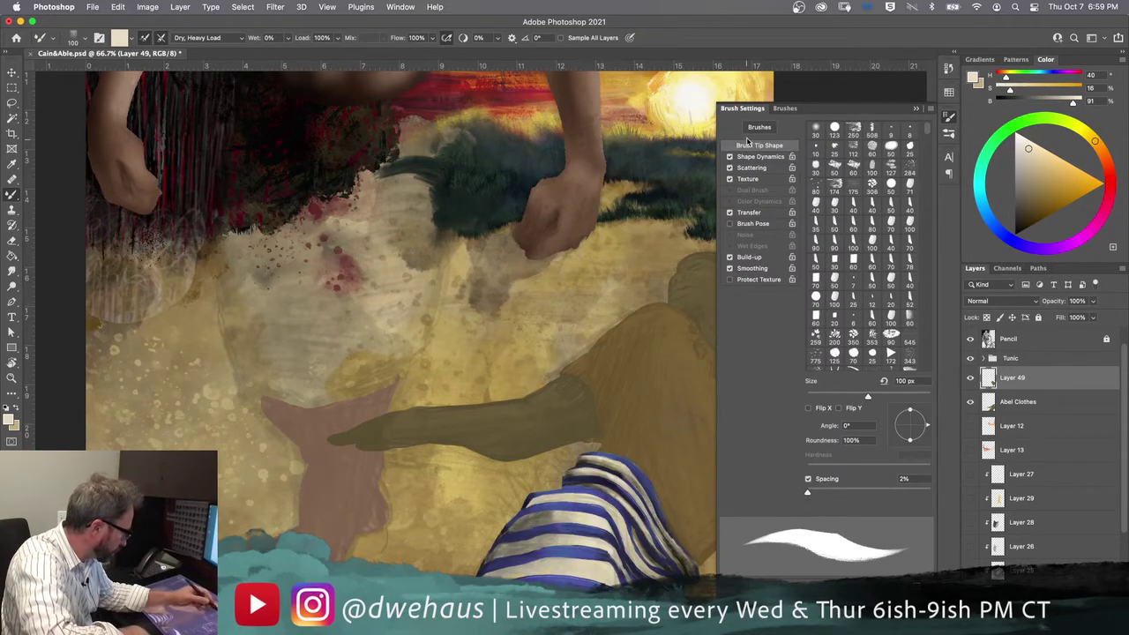
pyautogui.click(950, 123)
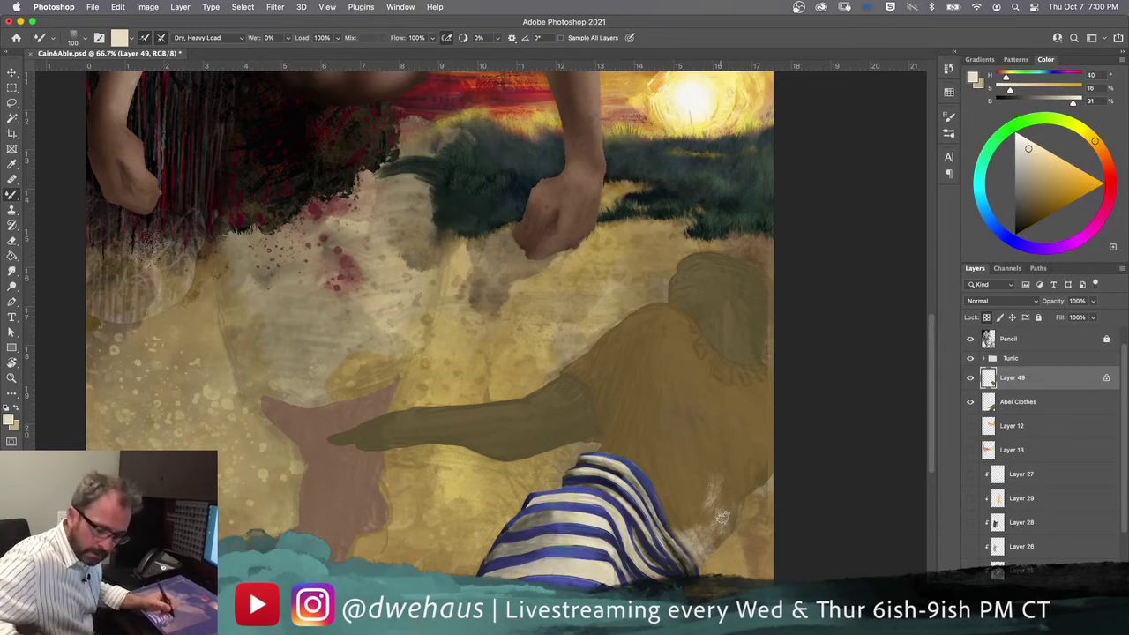
pyautogui.press('super+plus')
pyautogui.moveTo(688, 565)
pyautogui.mouseDown()
pyautogui.moveTo(625, 486)
pyautogui.moveTo(608, 430)
pyautogui.moveTo(585, 445)
pyautogui.moveTo(572, 482)
pyautogui.mouseUp()
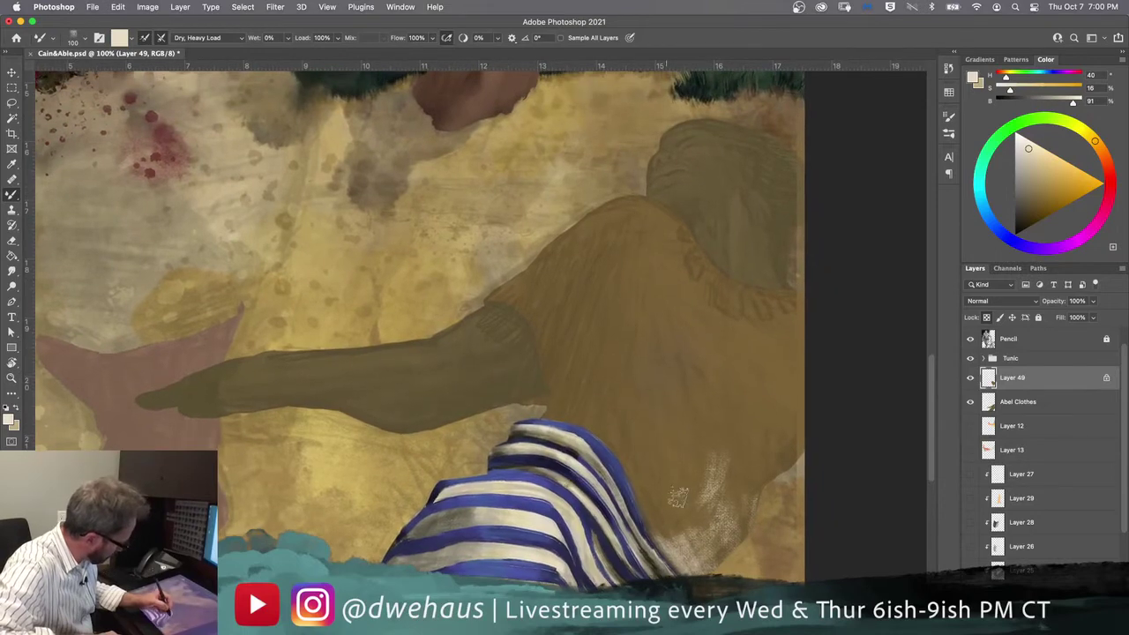
pyautogui.moveTo(653, 522)
pyautogui.mouseDown()
pyautogui.moveTo(633, 472)
pyautogui.moveTo(651, 531)
pyautogui.moveTo(613, 442)
pyautogui.moveTo(579, 422)
pyautogui.moveTo(616, 459)
pyautogui.moveTo(563, 409)
pyautogui.moveTo(560, 379)
pyautogui.moveTo(566, 402)
pyautogui.moveTo(554, 408)
pyautogui.moveTo(576, 416)
pyautogui.moveTo(540, 420)
pyautogui.moveTo(561, 407)
pyautogui.moveTo(538, 433)
pyautogui.moveTo(516, 401)
pyautogui.moveTo(563, 401)
pyautogui.moveTo(508, 402)
pyautogui.moveTo(561, 393)
pyautogui.moveTo(519, 401)
pyautogui.moveTo(554, 389)
pyautogui.moveTo(535, 341)
pyautogui.moveTo(532, 394)
pyautogui.moveTo(541, 344)
pyautogui.moveTo(557, 390)
pyautogui.moveTo(532, 314)
pyautogui.moveTo(547, 376)
pyautogui.moveTo(545, 352)
pyautogui.moveTo(490, 298)
pyautogui.moveTo(504, 296)
pyautogui.moveTo(482, 300)
pyautogui.moveTo(534, 279)
pyautogui.moveTo(520, 275)
pyautogui.moveTo(544, 251)
pyautogui.mouseUp()
pyautogui.moveTo(630, 378); pyautogui.dragTo(634, 370)
pyautogui.moveTo(633, 410)
pyautogui.mouseDown()
pyautogui.moveTo(595, 409)
pyautogui.moveTo(585, 391)
pyautogui.mouseUp()
pyautogui.moveTo(744, 311)
pyautogui.mouseDown()
pyautogui.moveTo(705, 299)
pyautogui.moveTo(754, 338)
pyautogui.moveTo(708, 293)
pyautogui.moveTo(722, 316)
pyautogui.mouseUp()
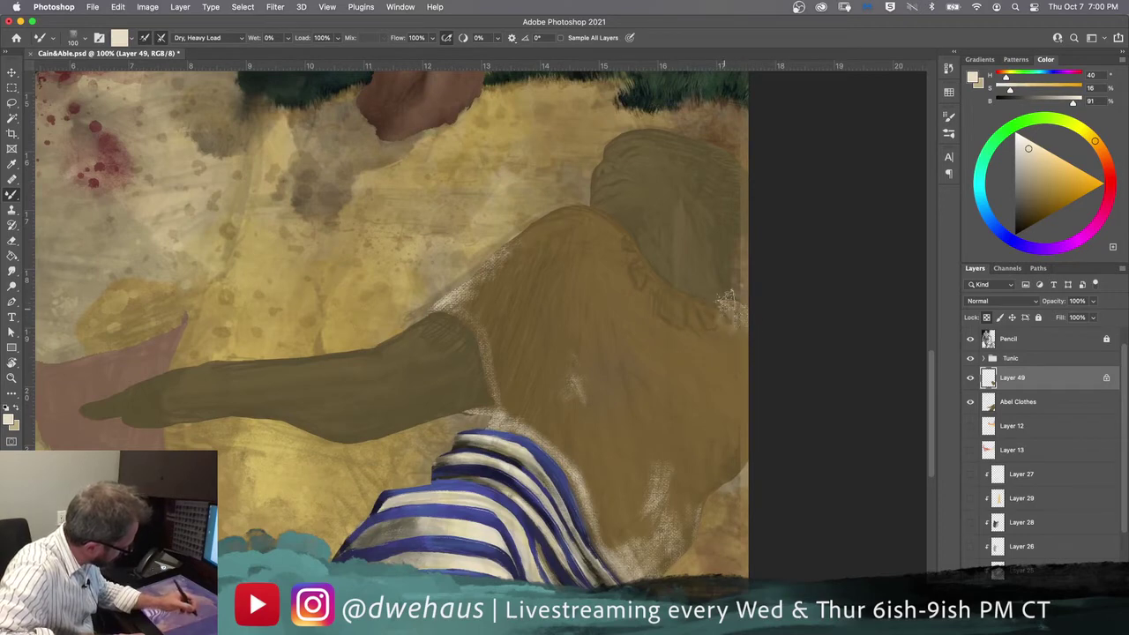
# Step: Enlarge the brush to 250 px and paint broad cream strokes over the shoulder, side and lower back of the garment
pyautogui.press(']')
pyautogui.press(']')
pyautogui.press(']')
pyautogui.press(']')
pyautogui.press(']')
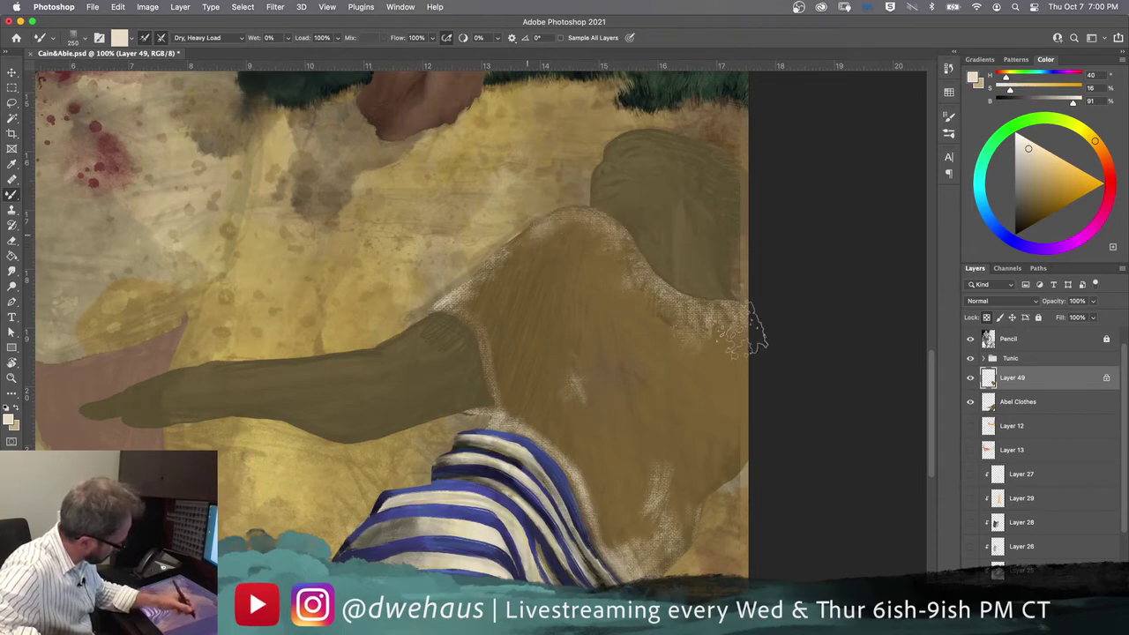
pyautogui.moveTo(747, 358)
pyautogui.mouseDown()
pyautogui.moveTo(753, 327)
pyautogui.moveTo(745, 385)
pyautogui.moveTo(755, 401)
pyautogui.moveTo(721, 438)
pyautogui.moveTo(712, 412)
pyautogui.moveTo(710, 428)
pyautogui.moveTo(733, 438)
pyautogui.moveTo(724, 453)
pyautogui.moveTo(757, 483)
pyautogui.moveTo(701, 480)
pyautogui.moveTo(728, 477)
pyautogui.moveTo(716, 495)
pyautogui.moveTo(688, 495)
pyautogui.moveTo(688, 507)
pyautogui.moveTo(666, 461)
pyautogui.moveTo(692, 533)
pyautogui.moveTo(630, 511)
pyautogui.moveTo(627, 534)
pyautogui.moveTo(626, 481)
pyautogui.moveTo(617, 530)
pyautogui.moveTo(596, 542)
pyautogui.moveTo(609, 521)
pyautogui.moveTo(596, 512)
pyautogui.moveTo(604, 538)
pyautogui.moveTo(591, 538)
pyautogui.moveTo(602, 476)
pyautogui.moveTo(591, 443)
pyautogui.moveTo(564, 419)
pyautogui.moveTo(556, 429)
pyautogui.moveTo(518, 362)
pyautogui.moveTo(539, 423)
pyautogui.moveTo(508, 358)
pyautogui.moveTo(524, 409)
pyautogui.moveTo(501, 359)
pyautogui.moveTo(510, 309)
pyautogui.moveTo(472, 322)
pyautogui.moveTo(468, 308)
pyautogui.moveTo(494, 268)
pyautogui.moveTo(507, 282)
pyautogui.moveTo(528, 274)
pyautogui.moveTo(538, 243)
pyautogui.moveTo(582, 251)
pyautogui.mouseUp()
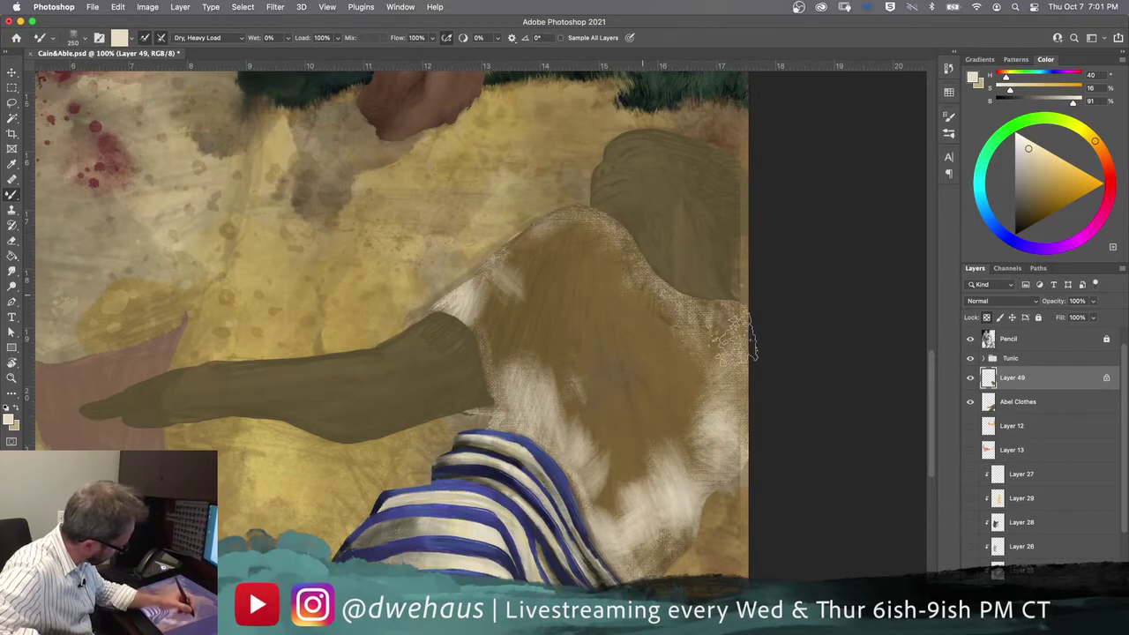
pyautogui.moveTo(760, 328)
pyautogui.mouseDown()
pyautogui.moveTo(655, 249)
pyautogui.moveTo(494, 256)
pyautogui.moveTo(578, 247)
pyautogui.moveTo(587, 216)
pyautogui.moveTo(545, 216)
pyautogui.moveTo(618, 234)
pyautogui.moveTo(600, 220)
pyautogui.moveTo(649, 251)
pyautogui.moveTo(569, 240)
pyautogui.moveTo(533, 216)
pyautogui.moveTo(566, 246)
pyautogui.moveTo(530, 231)
pyautogui.moveTo(511, 305)
pyautogui.moveTo(494, 319)
pyautogui.moveTo(490, 278)
pyautogui.moveTo(484, 318)
pyautogui.moveTo(499, 305)
pyautogui.moveTo(477, 317)
pyautogui.moveTo(492, 366)
pyautogui.moveTo(516, 370)
pyautogui.mouseUp()
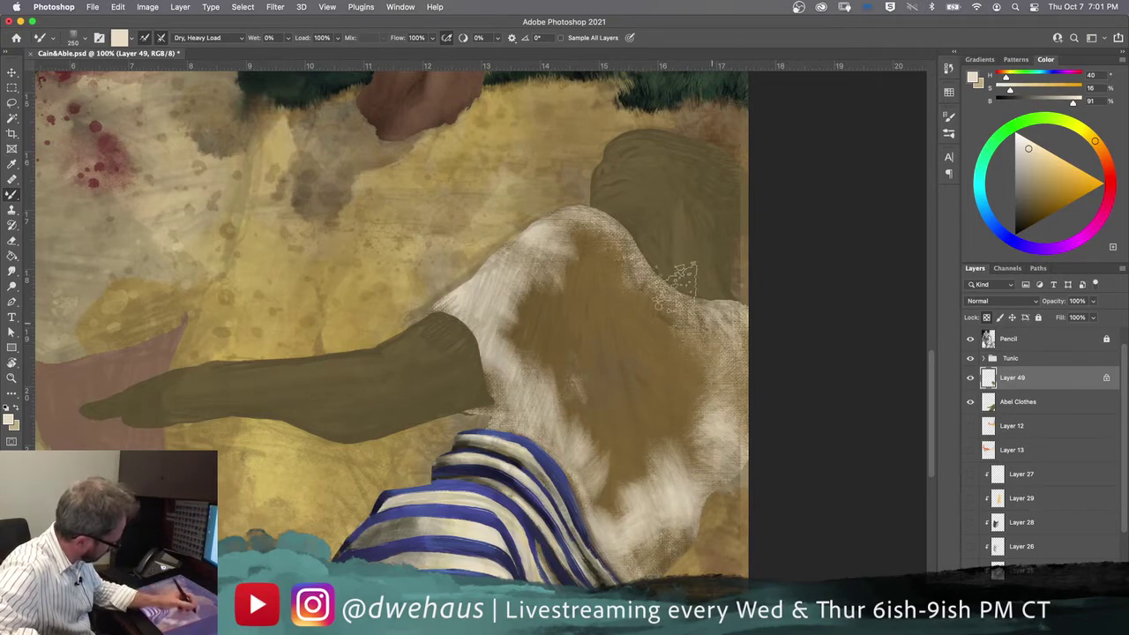
# Step: Paint long cream strokes down the garment from the collar, covering the right half and narrowing the brown centre of the back
pyautogui.moveTo(600, 252)
pyautogui.mouseDown()
pyautogui.moveTo(609, 229)
pyautogui.moveTo(596, 265)
pyautogui.moveTo(628, 291)
pyautogui.mouseUp()
pyautogui.moveTo(646, 353)
pyautogui.mouseDown()
pyautogui.moveTo(637, 336)
pyautogui.moveTo(662, 468)
pyautogui.moveTo(693, 459)
pyautogui.mouseUp()
pyautogui.moveTo(635, 275); pyautogui.dragTo(664, 450)
pyautogui.moveTo(666, 322); pyautogui.dragTo(684, 463)
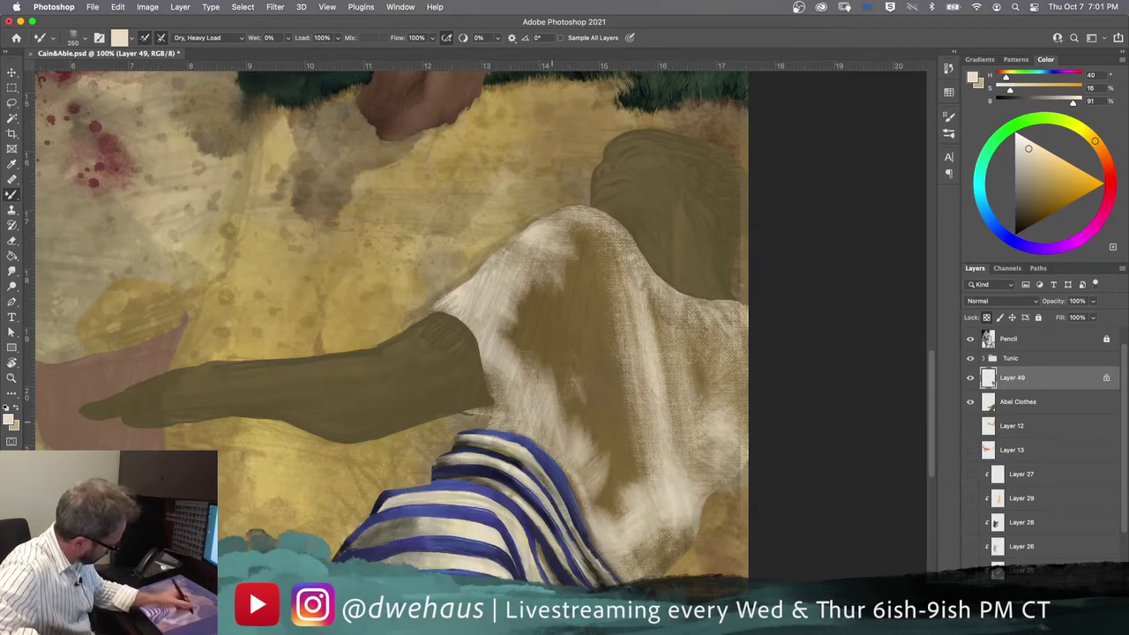
pyautogui.moveTo(671, 319)
pyautogui.mouseDown()
pyautogui.moveTo(706, 477)
pyautogui.moveTo(702, 388)
pyautogui.moveTo(723, 445)
pyautogui.mouseUp()
pyautogui.moveTo(697, 340); pyautogui.dragTo(741, 446)
pyautogui.moveTo(723, 362); pyautogui.dragTo(741, 432)
pyautogui.moveTo(713, 340); pyautogui.dragTo(746, 425)
pyautogui.moveTo(739, 362); pyautogui.dragTo(746, 429)
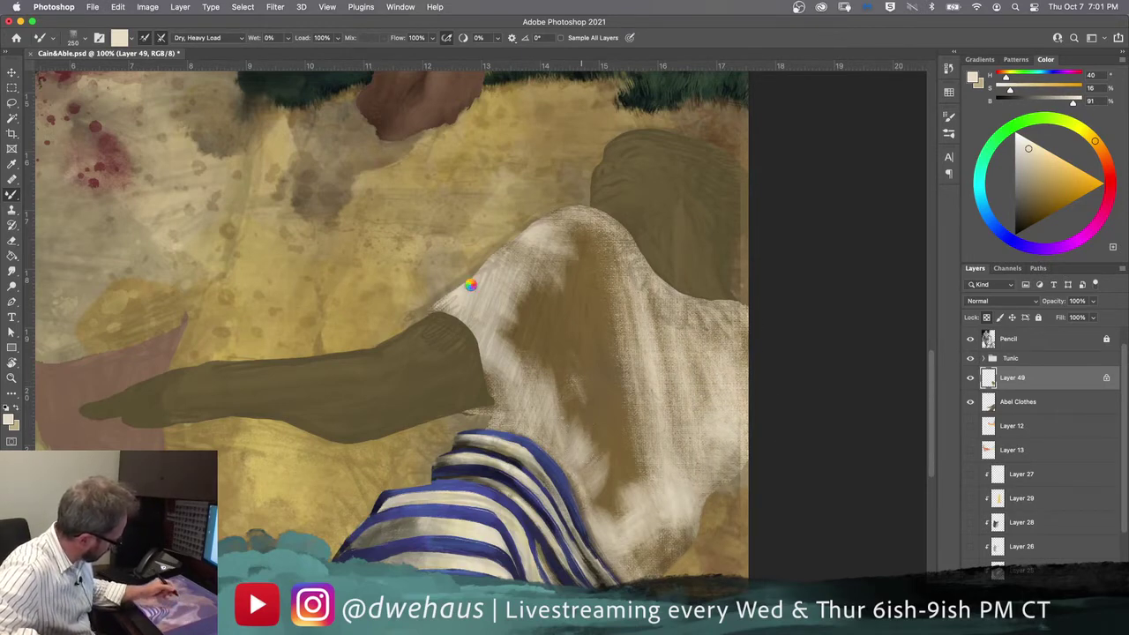
pyautogui.moveTo(721, 336); pyautogui.dragTo(743, 394)
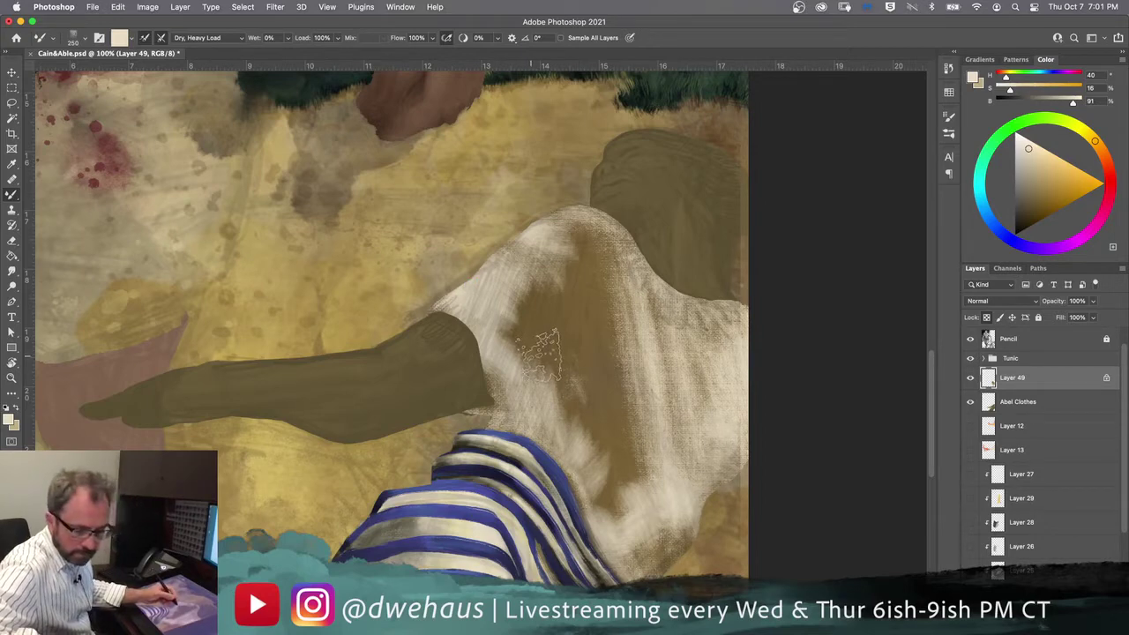
pyautogui.moveTo(525, 352)
pyautogui.mouseDown()
pyautogui.moveTo(603, 235)
pyautogui.moveTo(613, 367)
pyautogui.moveTo(595, 306)
pyautogui.moveTo(599, 244)
pyautogui.moveTo(621, 464)
pyautogui.moveTo(589, 300)
pyautogui.mouseUp()
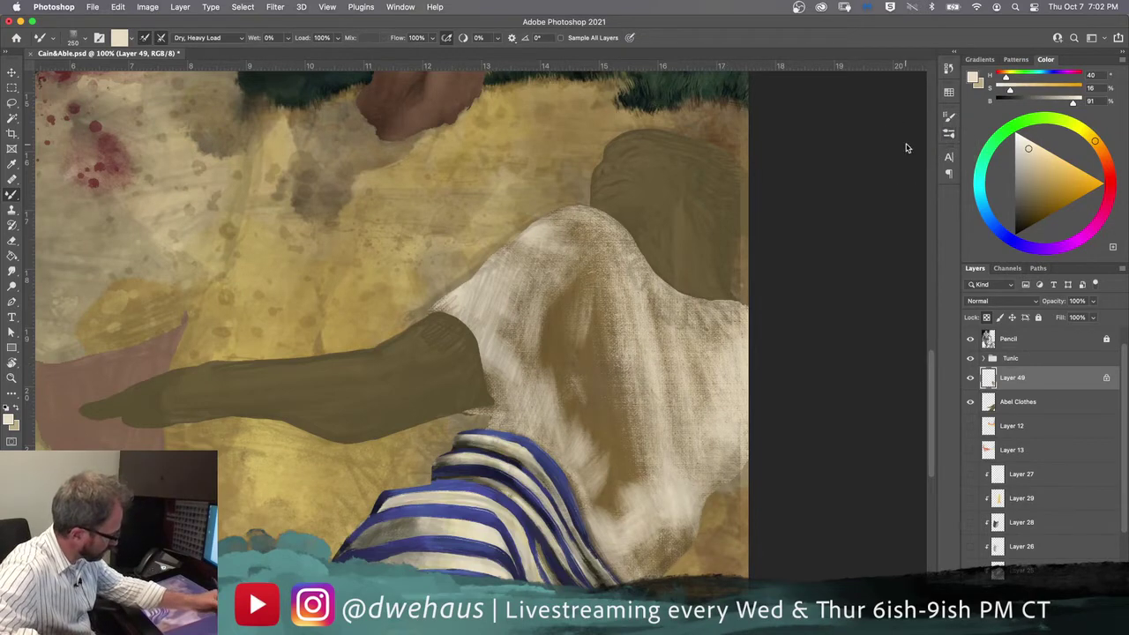
# Step: Switch to the Kyle's Real Oils - Illustration King brush at 90 px and paint cream strokes on the middle of the back
pyautogui.click(949, 133)
pyautogui.click(773, 357)
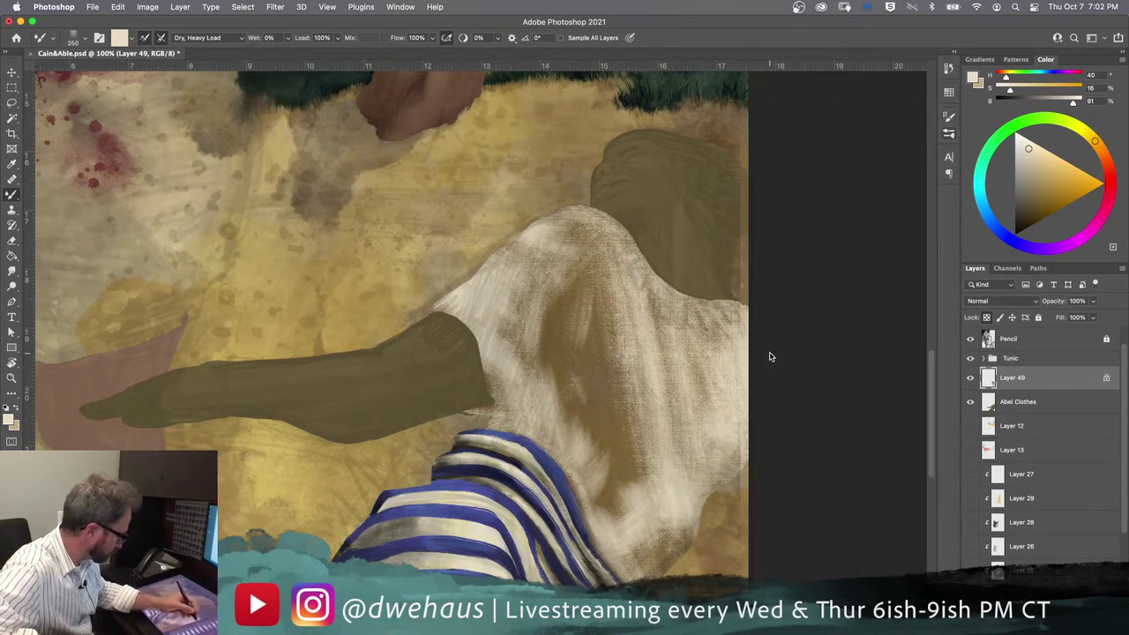
pyautogui.click(950, 133)
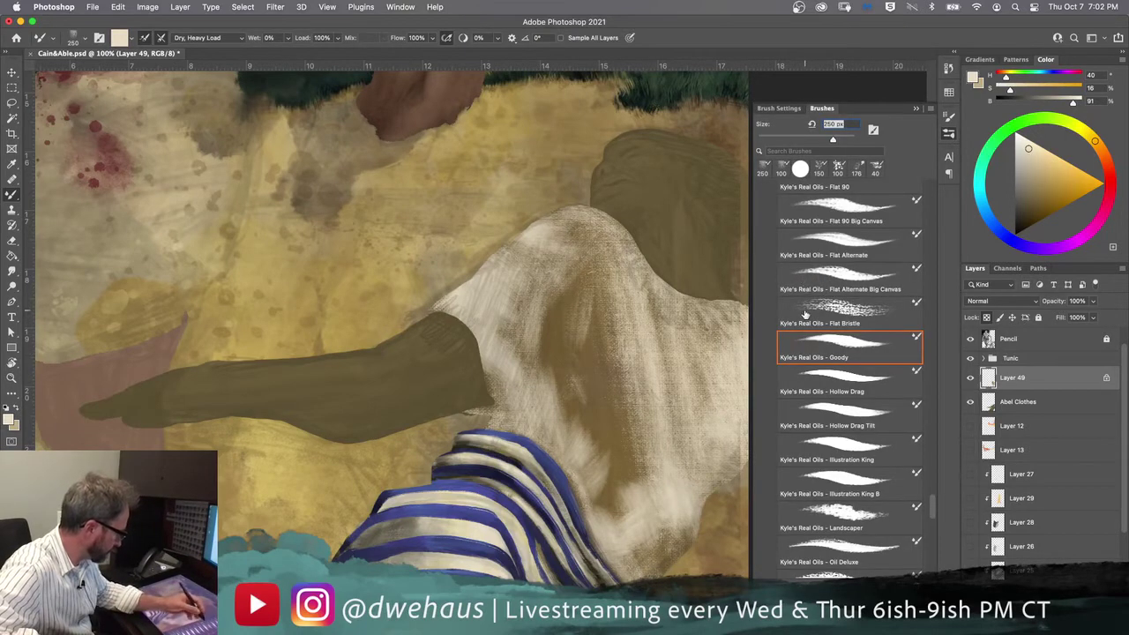
pyautogui.click(820, 447)
pyautogui.moveTo(598, 370)
pyautogui.mouseDown()
pyautogui.moveTo(597, 403)
pyautogui.moveTo(591, 366)
pyautogui.moveTo(589, 410)
pyautogui.moveTo(578, 351)
pyautogui.moveTo(574, 419)
pyautogui.moveTo(571, 373)
pyautogui.moveTo(561, 402)
pyautogui.moveTo(554, 329)
pyautogui.moveTo(555, 362)
pyautogui.moveTo(517, 349)
pyautogui.moveTo(558, 335)
pyautogui.moveTo(569, 372)
pyautogui.mouseUp()
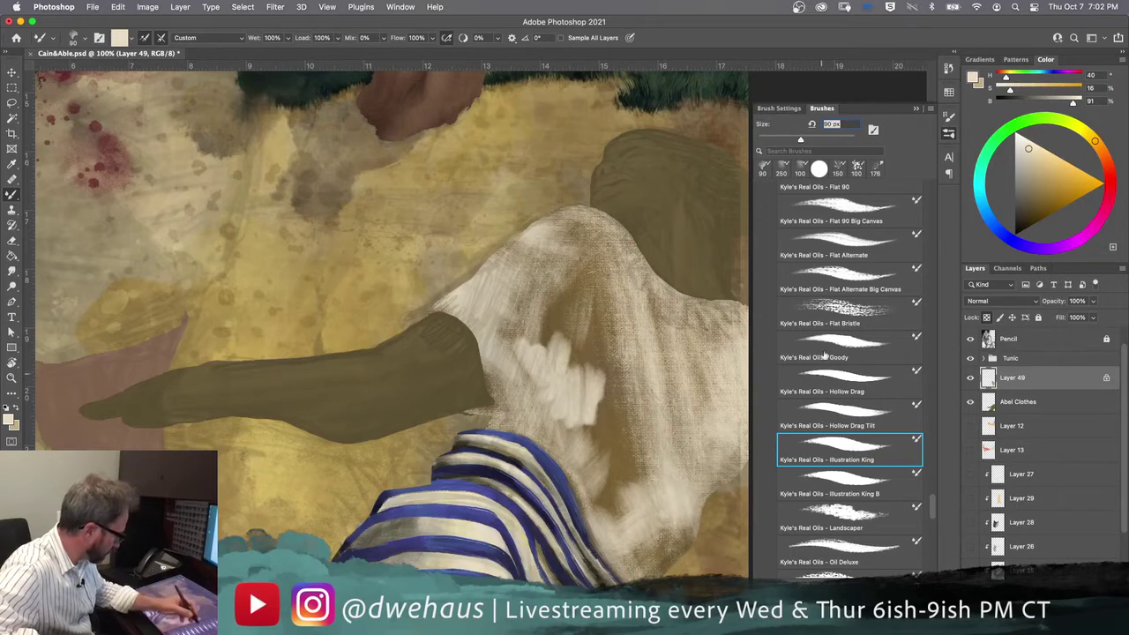
# Step: Switch to the Kyle's Basic Wet Oil brush at 80 px and paint cream strokes just above the previous patch
pyautogui.moveTo(928, 503); pyautogui.dragTo(933, 514)
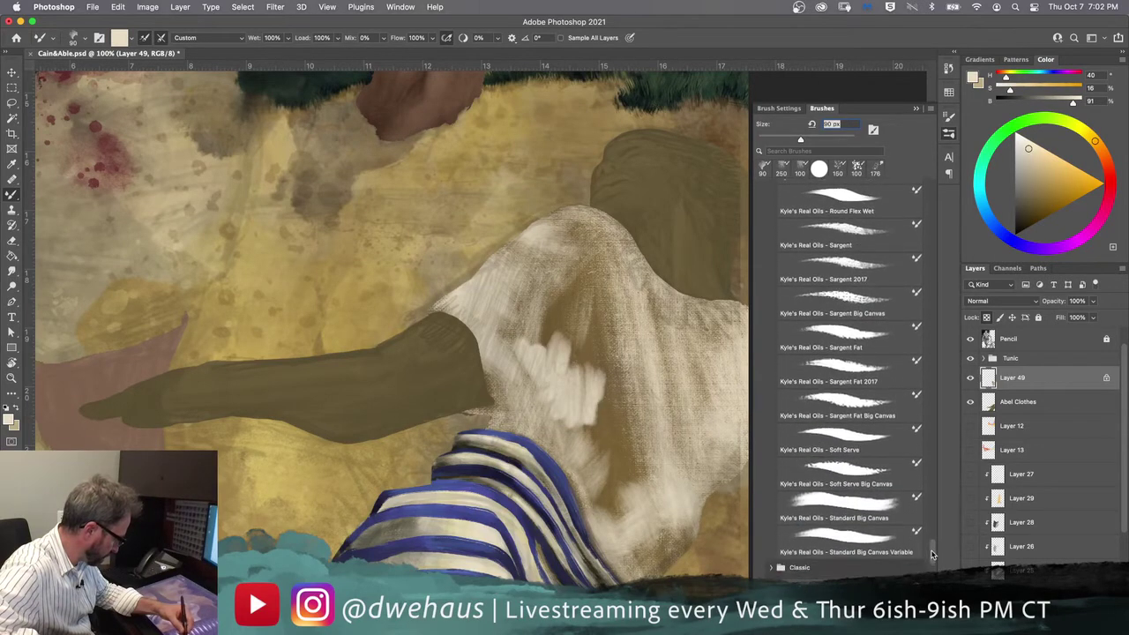
pyautogui.moveTo(935, 533); pyautogui.dragTo(934, 531)
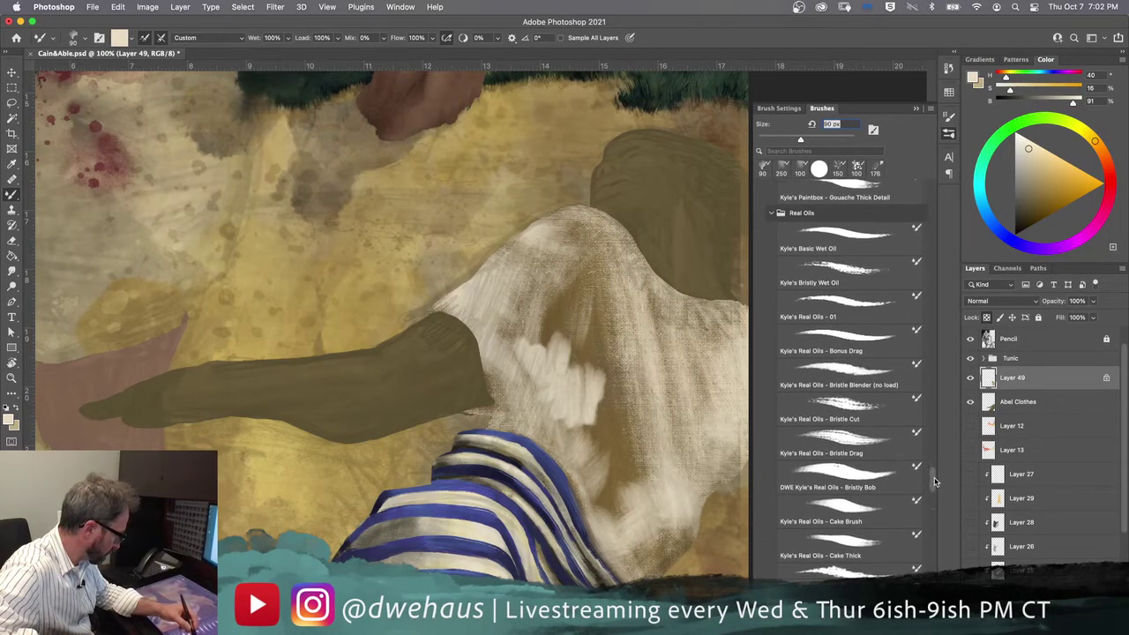
pyautogui.click(847, 220)
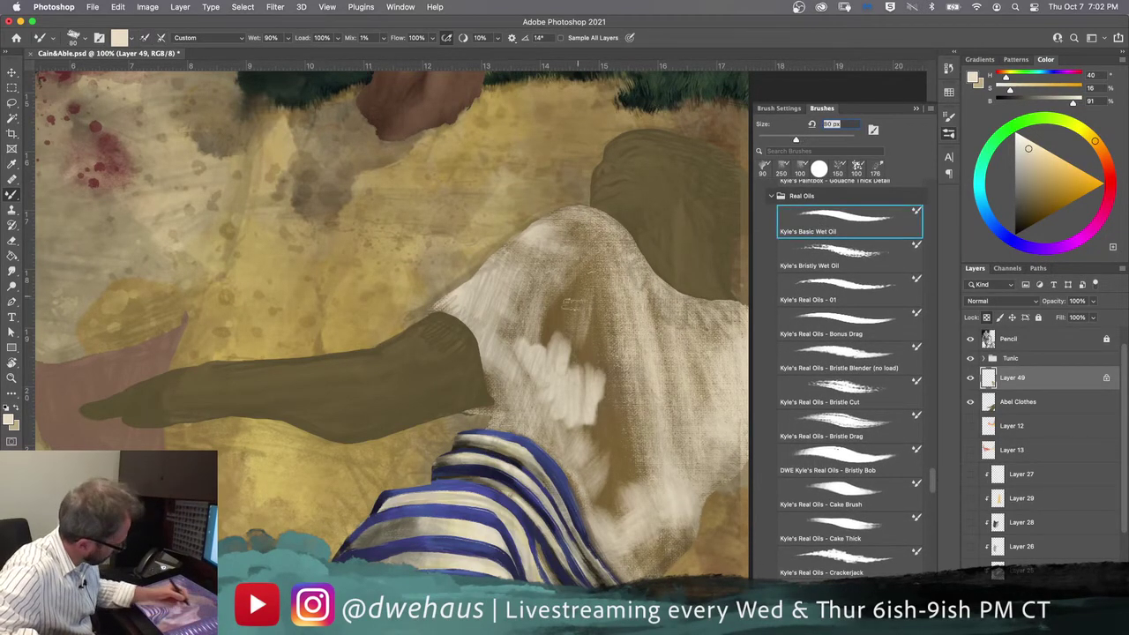
pyautogui.moveTo(583, 328)
pyautogui.mouseDown()
pyautogui.moveTo(579, 349)
pyautogui.moveTo(574, 328)
pyautogui.moveTo(552, 326)
pyautogui.moveTo(540, 342)
pyautogui.moveTo(539, 309)
pyautogui.mouseUp()
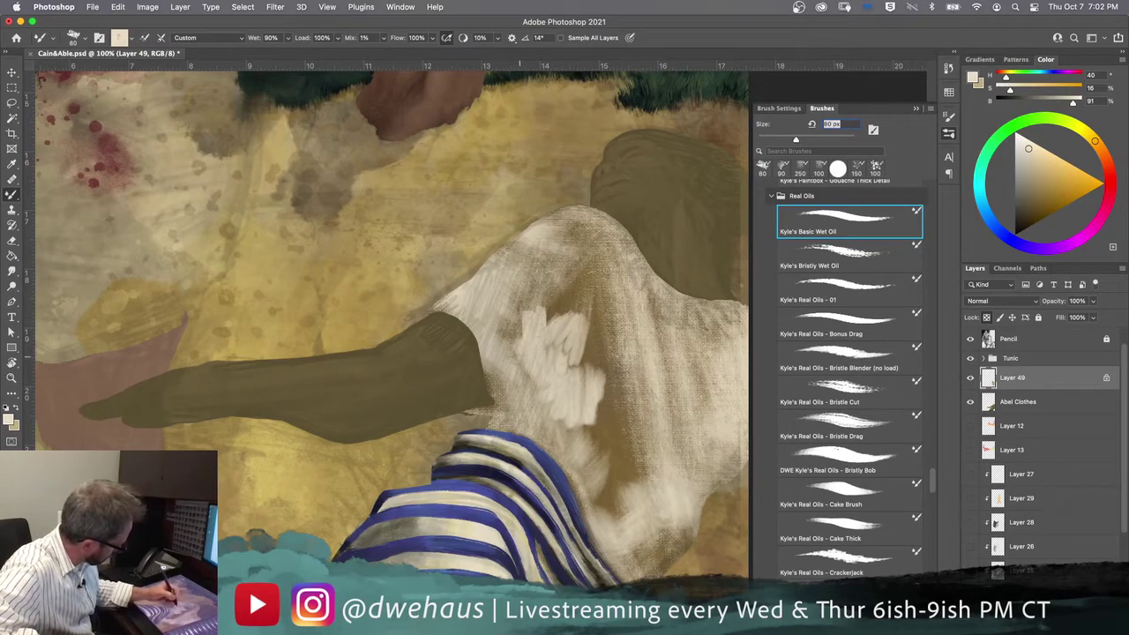
# Step: Paint long cream strokes down the garment's left side, from the shoulder past the sleeve opening to the striped tunic
pyautogui.moveTo(494, 366); pyautogui.dragTo(491, 395)
pyautogui.moveTo(510, 406)
pyautogui.mouseDown()
pyautogui.moveTo(477, 406)
pyautogui.moveTo(491, 404)
pyautogui.moveTo(498, 423)
pyautogui.moveTo(519, 424)
pyautogui.moveTo(503, 412)
pyautogui.moveTo(538, 446)
pyautogui.moveTo(499, 327)
pyautogui.moveTo(508, 316)
pyautogui.moveTo(519, 337)
pyautogui.moveTo(491, 304)
pyautogui.moveTo(445, 307)
pyautogui.mouseUp()
pyautogui.moveTo(525, 328)
pyautogui.mouseDown()
pyautogui.moveTo(592, 425)
pyautogui.moveTo(574, 434)
pyautogui.moveTo(522, 420)
pyautogui.moveTo(584, 446)
pyautogui.moveTo(547, 437)
pyautogui.moveTo(578, 481)
pyautogui.moveTo(589, 468)
pyautogui.moveTo(601, 565)
pyautogui.moveTo(628, 580)
pyautogui.moveTo(618, 551)
pyautogui.moveTo(661, 560)
pyautogui.moveTo(693, 533)
pyautogui.mouseUp()
# Step: Enlarge the brush to 200 px and paint cream strokes over the garment's lower back beside the striped tunic
pyautogui.press(']')
pyautogui.press(']')
pyautogui.press(']')
pyautogui.press(']')
pyautogui.press(']')
pyautogui.press(']')
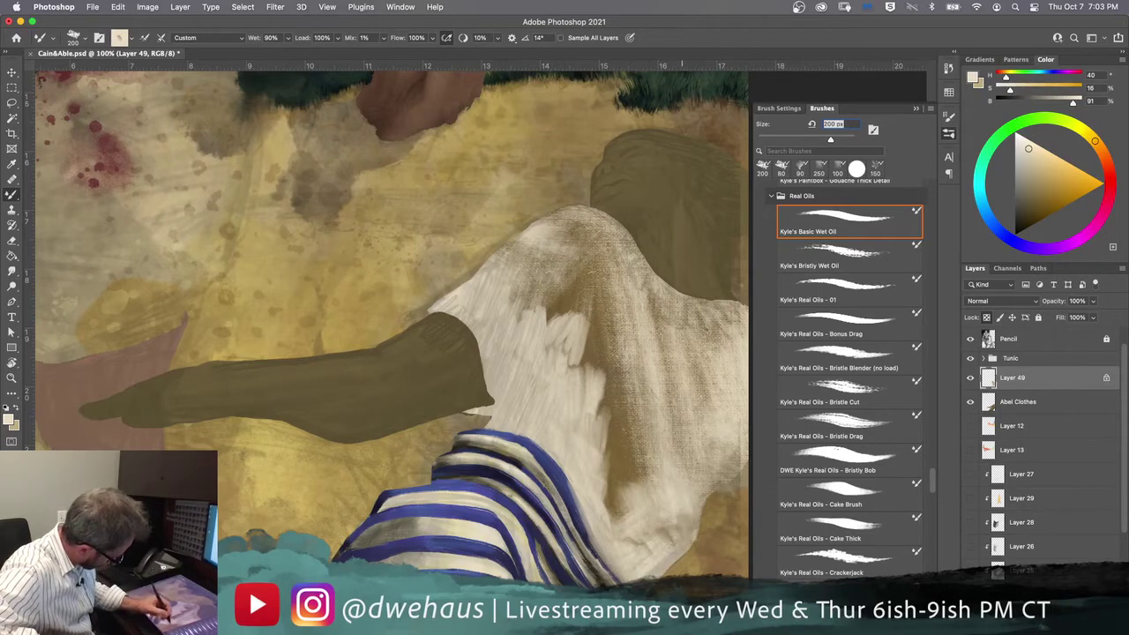
pyautogui.moveTo(604, 516); pyautogui.dragTo(559, 510)
pyautogui.moveTo(630, 521)
pyautogui.mouseDown()
pyautogui.moveTo(662, 472)
pyautogui.moveTo(693, 459)
pyautogui.moveTo(609, 485)
pyautogui.moveTo(618, 529)
pyautogui.moveTo(639, 529)
pyautogui.moveTo(616, 469)
pyautogui.moveTo(565, 494)
pyautogui.moveTo(558, 415)
pyautogui.mouseUp()
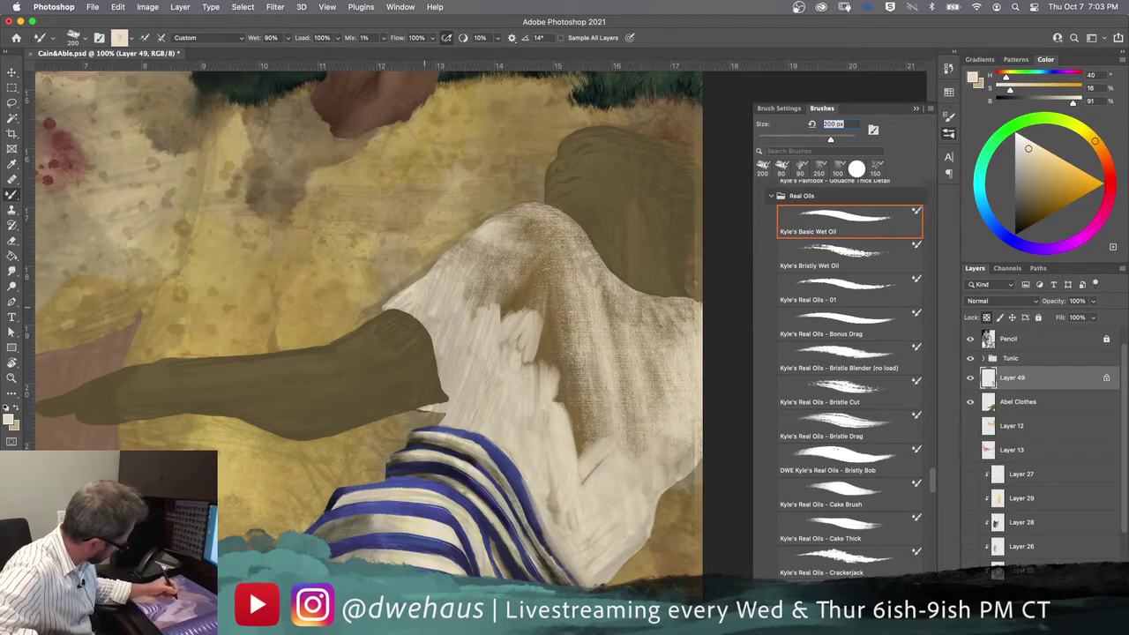
# Step: Paint long cream strokes from the shoulder peak down the centre of the back, covering the brown middle area
pyautogui.moveTo(538, 238)
pyautogui.mouseDown()
pyautogui.moveTo(503, 353)
pyautogui.moveTo(521, 357)
pyautogui.moveTo(525, 322)
pyautogui.moveTo(565, 450)
pyautogui.moveTo(565, 370)
pyautogui.moveTo(582, 503)
pyautogui.mouseUp()
pyautogui.moveTo(553, 256); pyautogui.dragTo(590, 511)
pyautogui.moveTo(547, 258); pyautogui.dragTo(564, 351)
pyautogui.moveTo(570, 390); pyautogui.dragTo(572, 450)
pyautogui.moveTo(538, 313); pyautogui.dragTo(529, 392)
pyautogui.moveTo(547, 345); pyautogui.dragTo(521, 381)
# Step: Cover the canvas-textured right side of the garment with cream strokes running from the collar down to the hem
pyautogui.moveTo(570, 224)
pyautogui.mouseDown()
pyautogui.moveTo(617, 322)
pyautogui.moveTo(649, 454)
pyautogui.moveTo(609, 282)
pyautogui.moveTo(662, 357)
pyautogui.mouseUp()
pyautogui.moveTo(651, 296); pyautogui.dragTo(715, 370)
pyautogui.moveTo(618, 300); pyautogui.dragTo(653, 401)
pyautogui.moveTo(648, 357); pyautogui.dragTo(664, 441)
pyautogui.moveTo(653, 322)
pyautogui.mouseDown()
pyautogui.moveTo(663, 401)
pyautogui.moveTo(674, 393)
pyautogui.mouseUp()
pyautogui.moveTo(666, 439); pyautogui.dragTo(681, 469)
pyautogui.moveTo(629, 358); pyautogui.dragTo(632, 450)
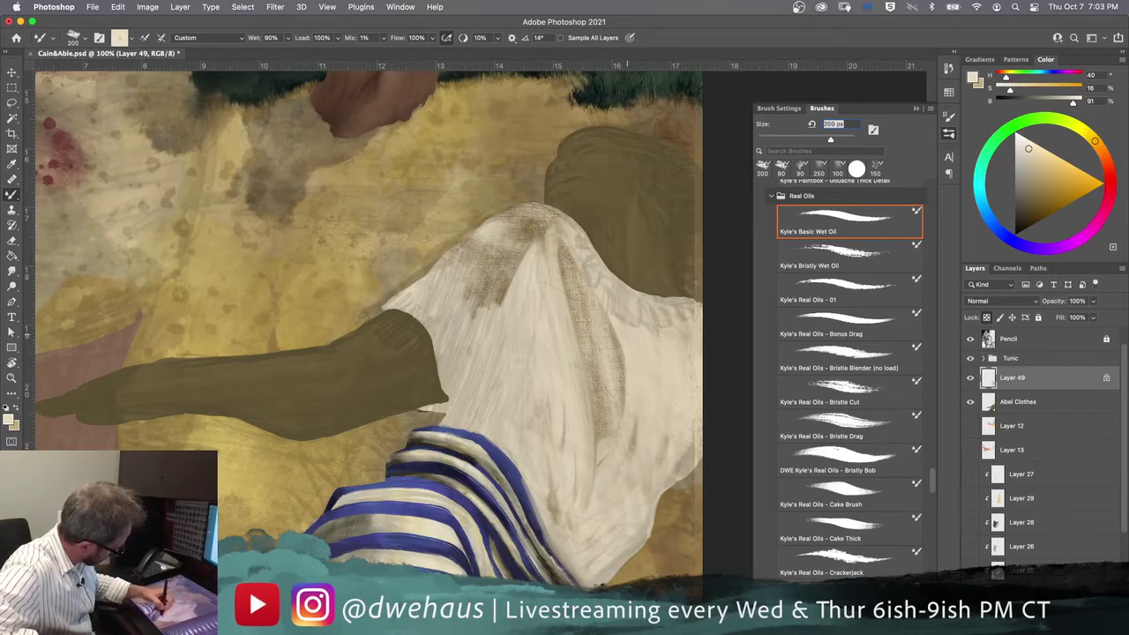
# Step: Paint over the remaining brown strip right of the back's centre with downward cream strokes
pyautogui.moveTo(527, 259)
pyautogui.mouseDown()
pyautogui.moveTo(519, 332)
pyautogui.moveTo(542, 297)
pyautogui.moveTo(631, 410)
pyautogui.mouseUp()
pyautogui.moveTo(543, 237); pyautogui.dragTo(587, 322)
pyautogui.moveTo(578, 257); pyautogui.dragTo(613, 437)
pyautogui.moveTo(620, 327)
pyautogui.mouseDown()
pyautogui.moveTo(622, 417)
pyautogui.moveTo(607, 436)
pyautogui.mouseUp()
pyautogui.moveTo(586, 348); pyautogui.dragTo(592, 435)
pyautogui.moveTo(569, 293)
pyautogui.mouseDown()
pyautogui.moveTo(583, 351)
pyautogui.moveTo(575, 485)
pyautogui.mouseUp()
pyautogui.moveTo(593, 415); pyautogui.dragTo(609, 484)
pyautogui.moveTo(581, 386); pyautogui.dragTo(597, 448)
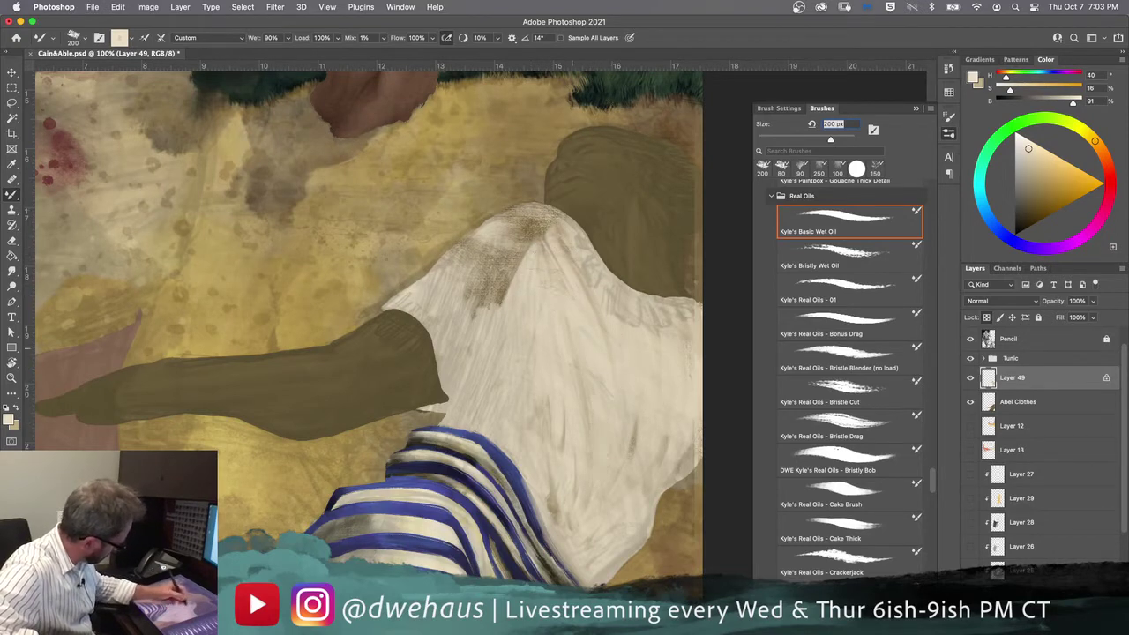
# Step: Touch up small streaks on the back and cover the brown patch below the shoulder peak with cream
pyautogui.moveTo(567, 346); pyautogui.dragTo(590, 394)
pyautogui.moveTo(620, 431); pyautogui.dragTo(628, 454)
pyautogui.moveTo(585, 397); pyautogui.dragTo(587, 415)
pyautogui.moveTo(548, 222)
pyautogui.mouseDown()
pyautogui.moveTo(604, 309)
pyautogui.moveTo(510, 213)
pyautogui.moveTo(496, 220)
pyautogui.mouseUp()
pyautogui.moveTo(478, 234); pyautogui.dragTo(454, 256)
pyautogui.moveTo(563, 208)
pyautogui.mouseDown()
pyautogui.moveTo(507, 222)
pyautogui.moveTo(535, 235)
pyautogui.moveTo(503, 274)
pyautogui.moveTo(484, 268)
pyautogui.moveTo(473, 295)
pyautogui.mouseUp()
pyautogui.moveTo(504, 257); pyautogui.dragTo(481, 317)
pyautogui.moveTo(494, 279)
pyautogui.mouseDown()
pyautogui.moveTo(487, 328)
pyautogui.moveTo(467, 319)
pyautogui.moveTo(503, 303)
pyautogui.moveTo(489, 293)
pyautogui.mouseUp()
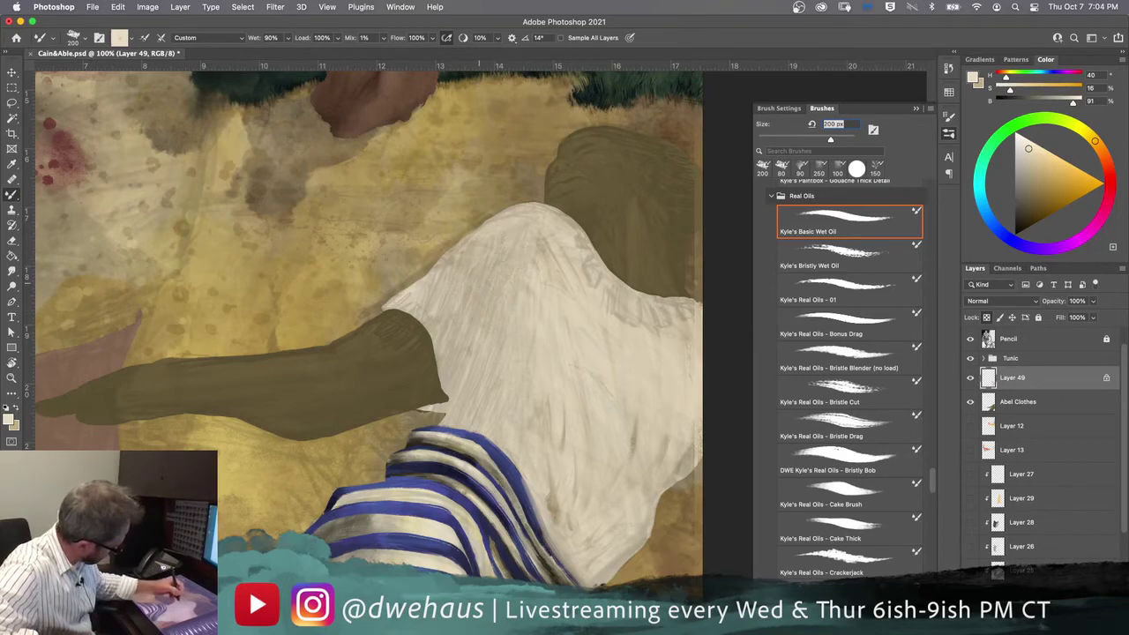
# Step: Blend the cream strokes across the middle and lower back to soften the remaining dark streaks
pyautogui.moveTo(556, 263)
pyautogui.mouseDown()
pyautogui.moveTo(620, 386)
pyautogui.moveTo(662, 420)
pyautogui.moveTo(714, 436)
pyautogui.moveTo(697, 459)
pyautogui.moveTo(689, 432)
pyautogui.moveTo(595, 415)
pyautogui.mouseUp()
pyautogui.moveTo(547, 529)
pyautogui.mouseDown()
pyautogui.moveTo(557, 491)
pyautogui.moveTo(539, 399)
pyautogui.mouseUp()
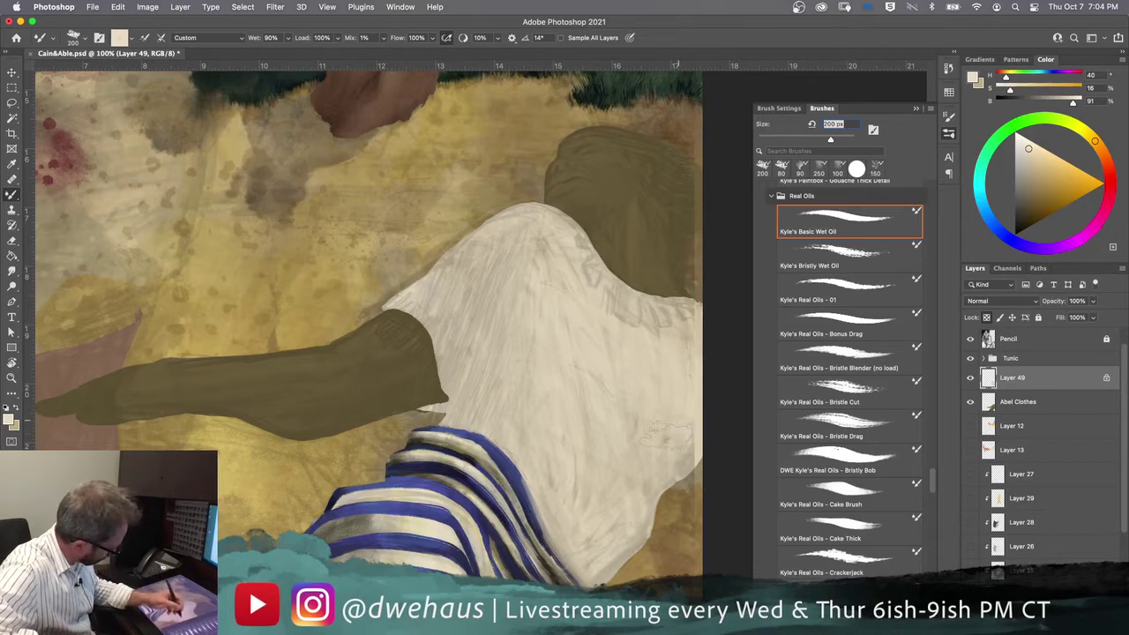
pyautogui.moveTo(625, 346); pyautogui.dragTo(601, 318)
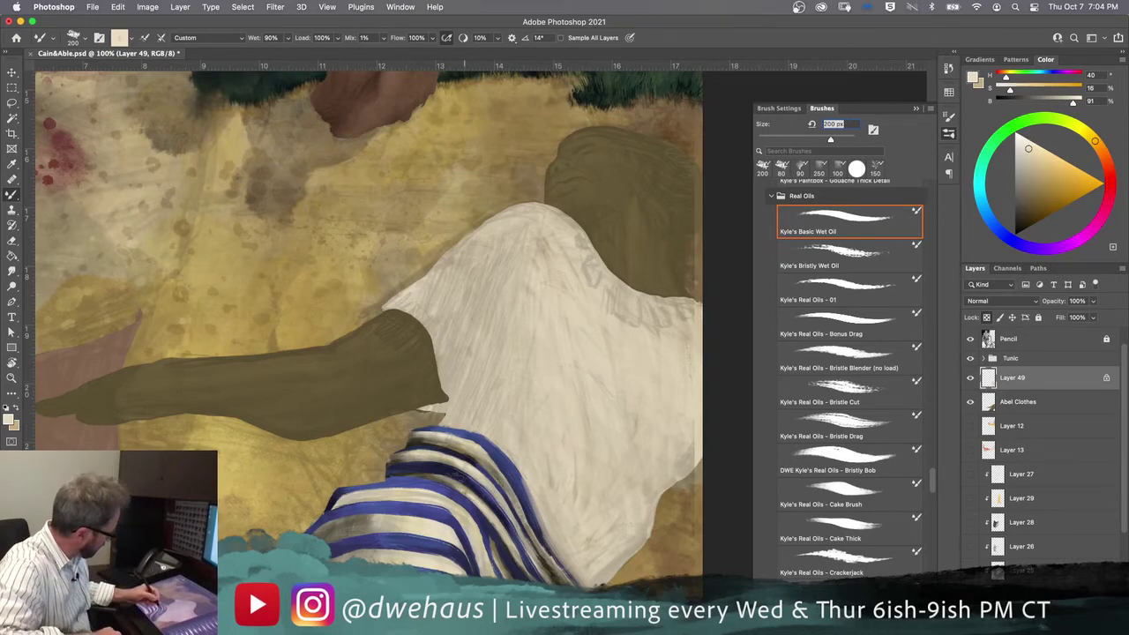
# Step: Hide the Pencil and Abel Clothes layers and trim the garment's lower-right edge on Layer 49 with the 9 px eraser
pyautogui.click(971, 350)
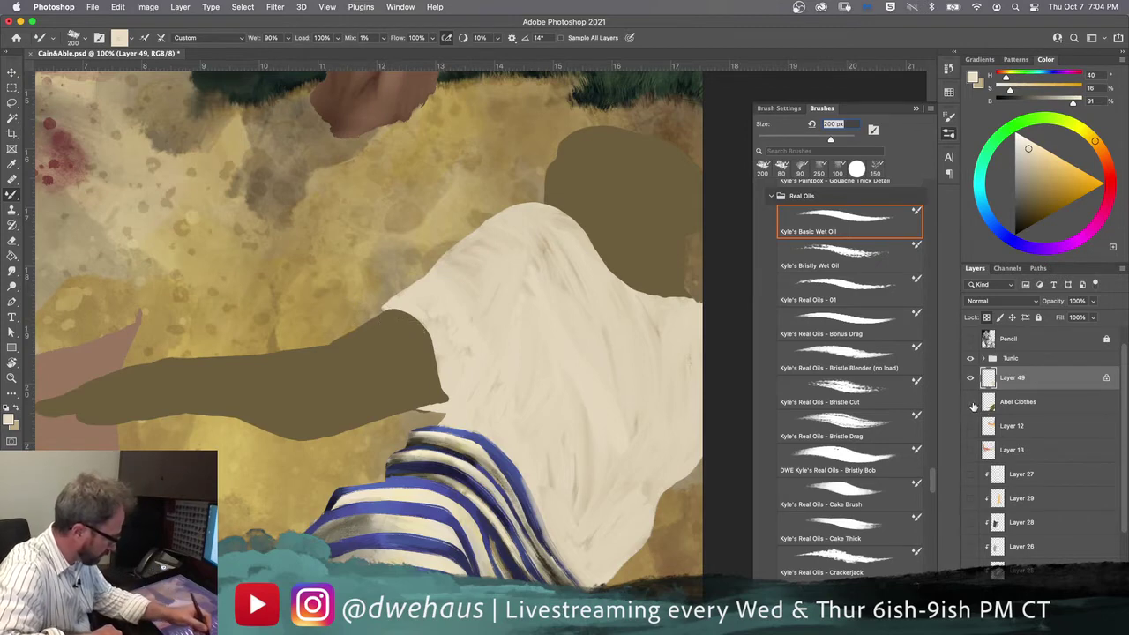
pyautogui.click(974, 404)
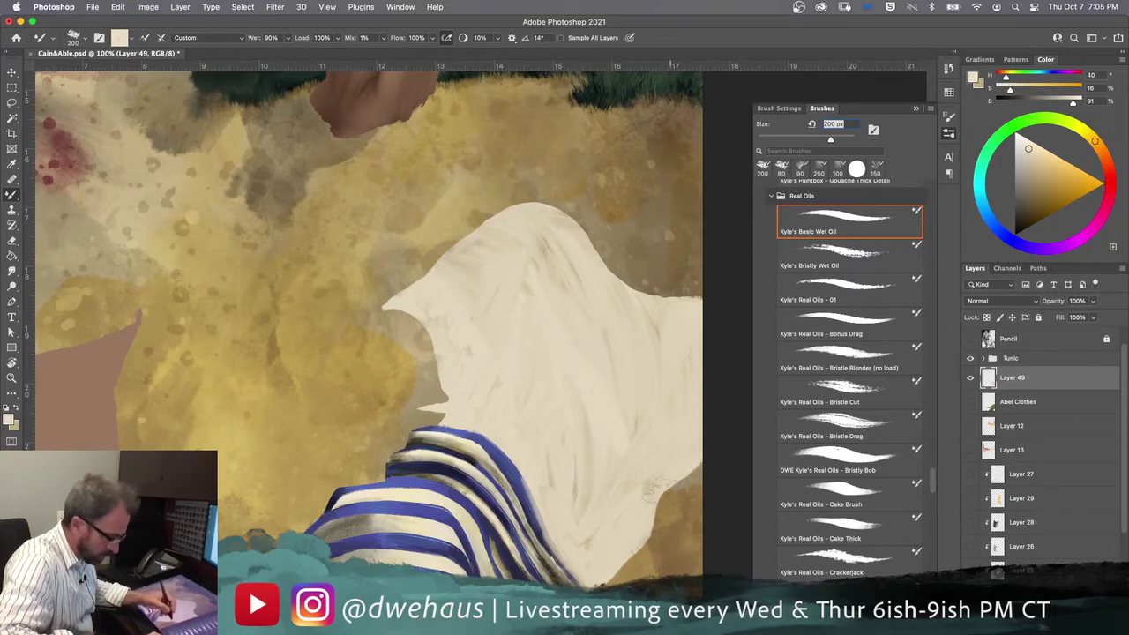
pyautogui.press('e')
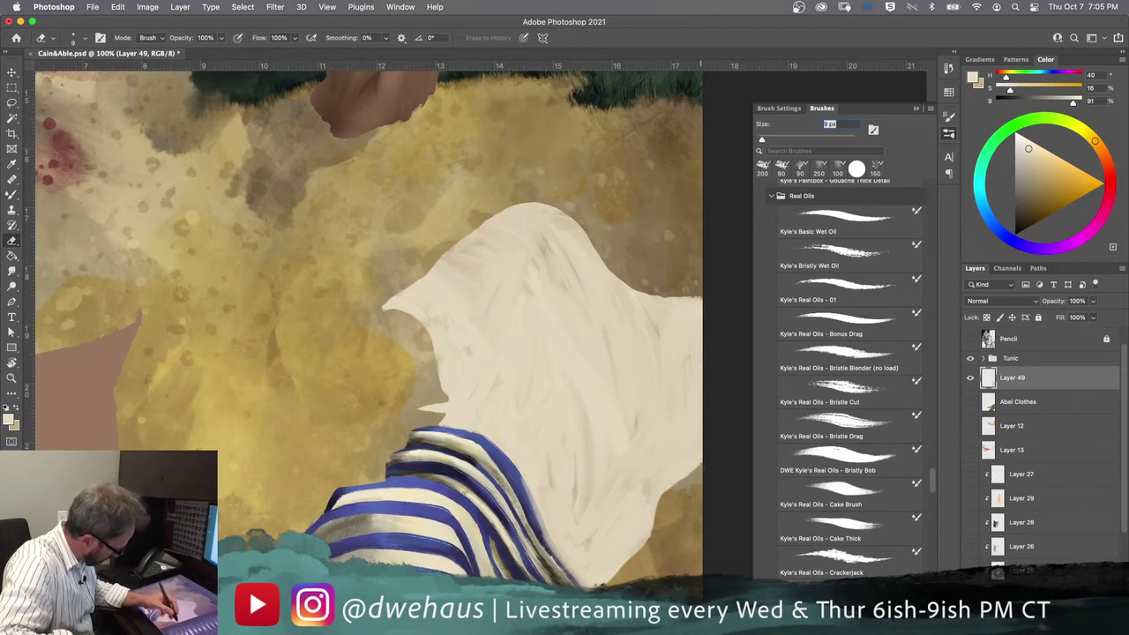
pyautogui.moveTo(700, 455)
pyautogui.mouseDown()
pyautogui.moveTo(606, 584)
pyautogui.moveTo(627, 560)
pyautogui.mouseUp()
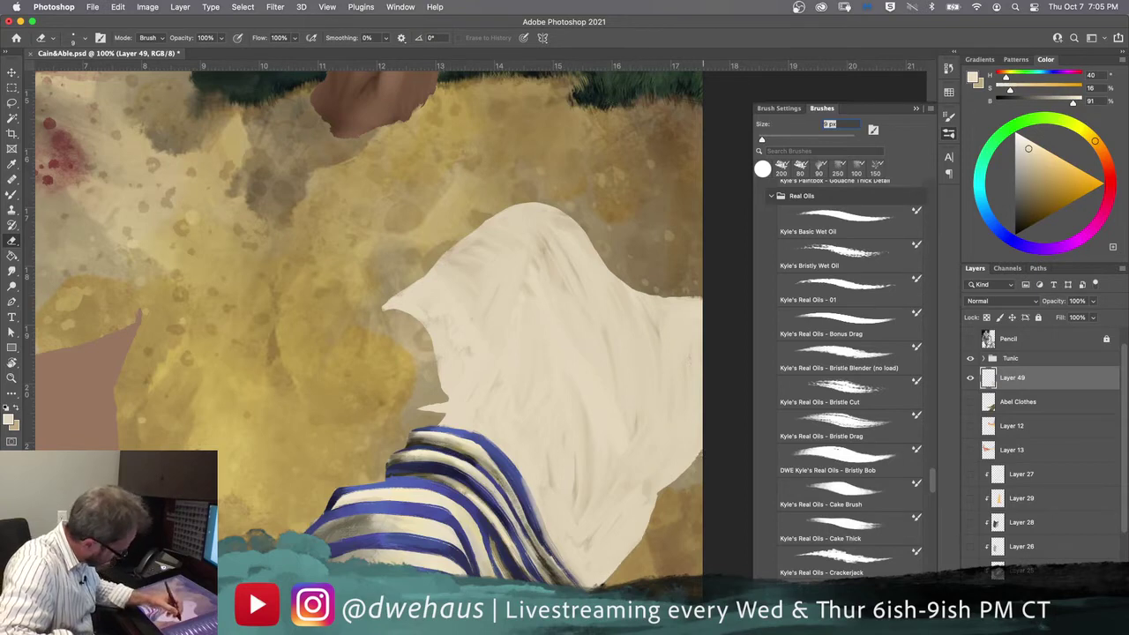
# Step: Show the Pencil layer and refine the garment's lower-right edge with the Basic Wet Oil brush at 150 px
pyautogui.click(971, 338)
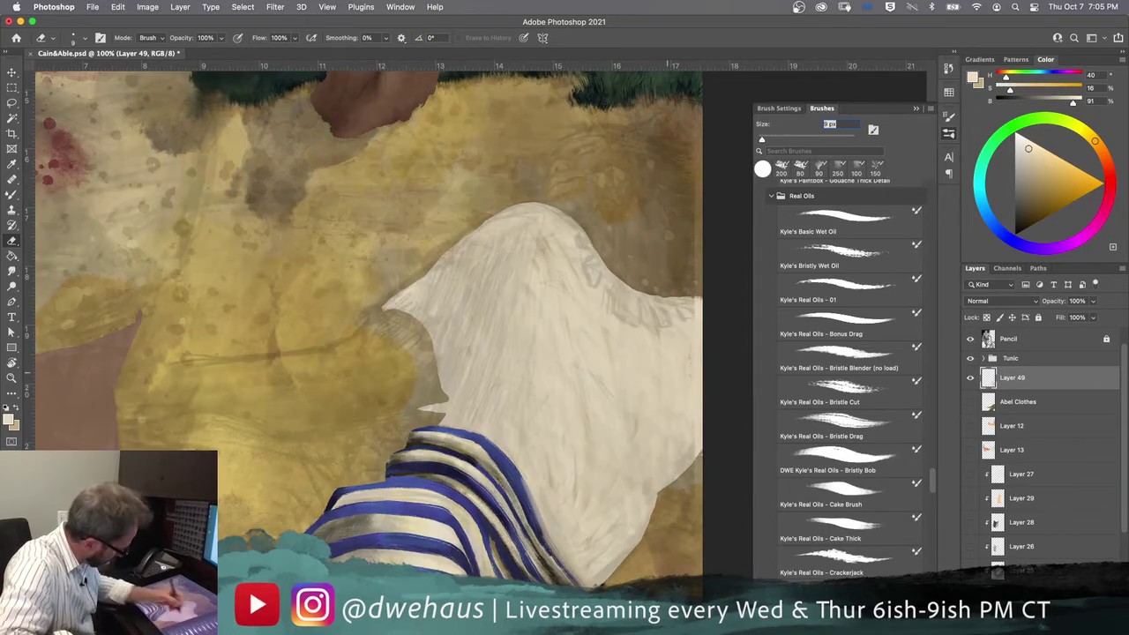
pyautogui.press('b')
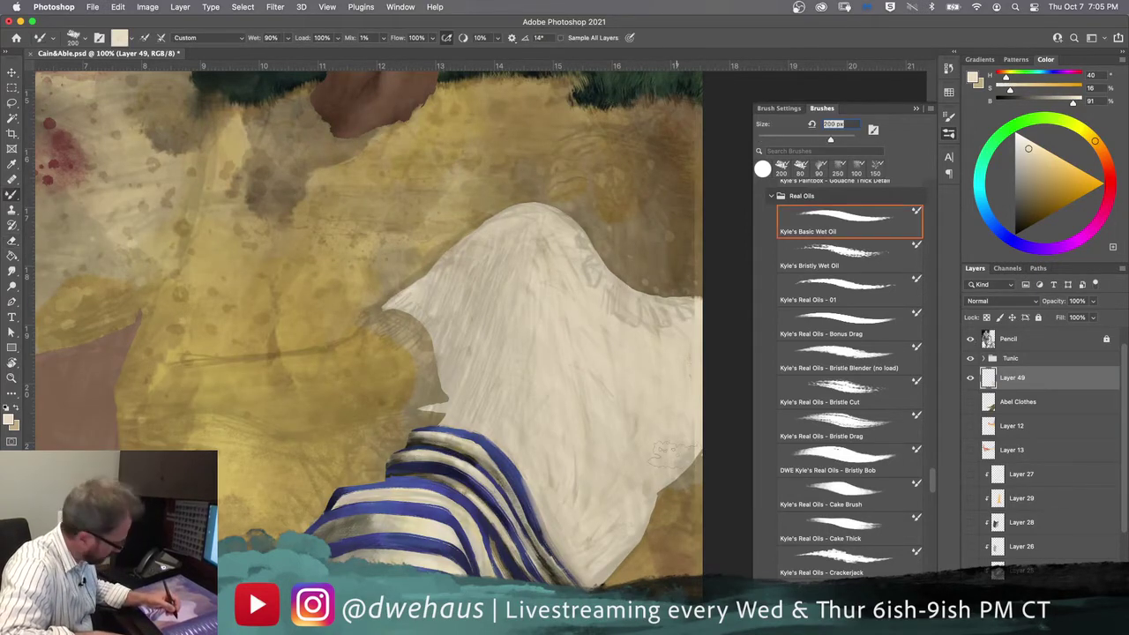
pyautogui.write('150')
pyautogui.press('Return')
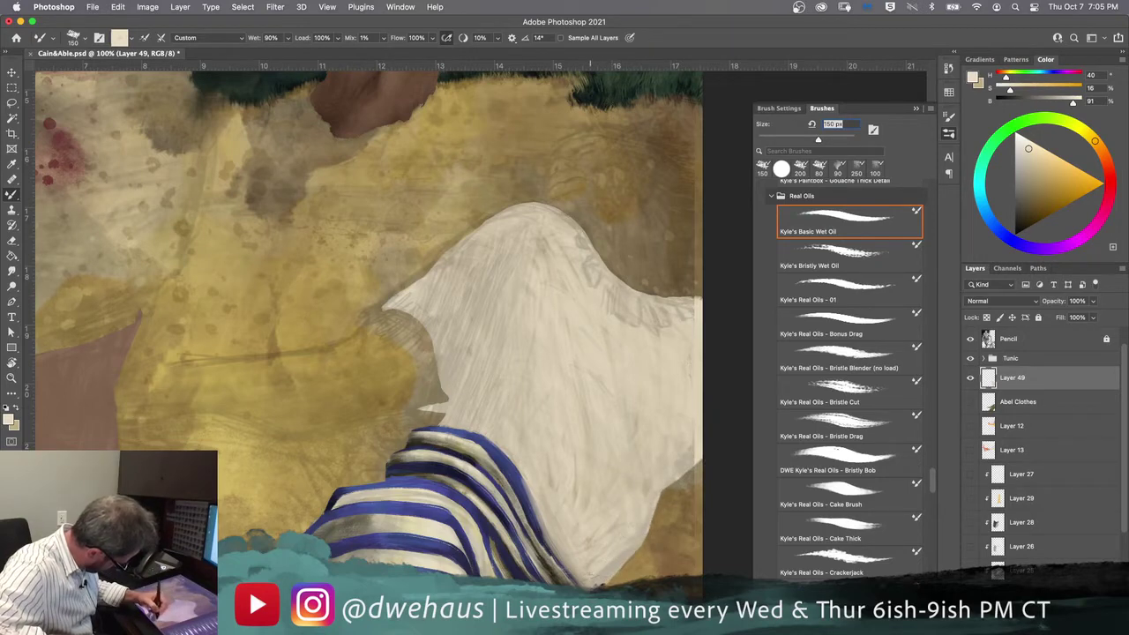
pyautogui.press('e')
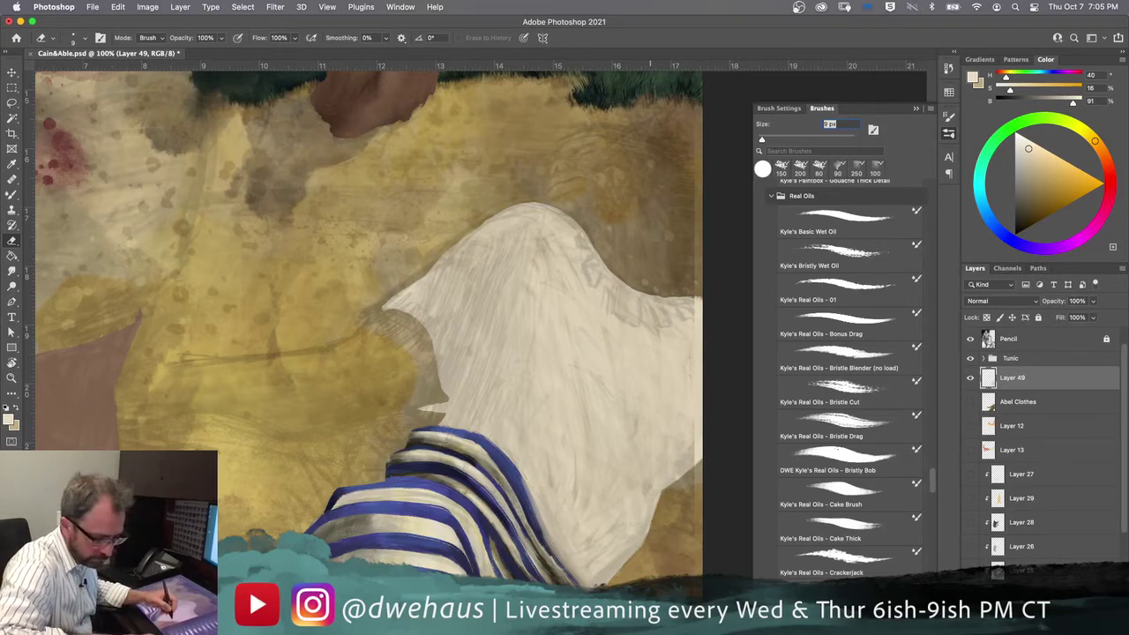
pyautogui.press('b')
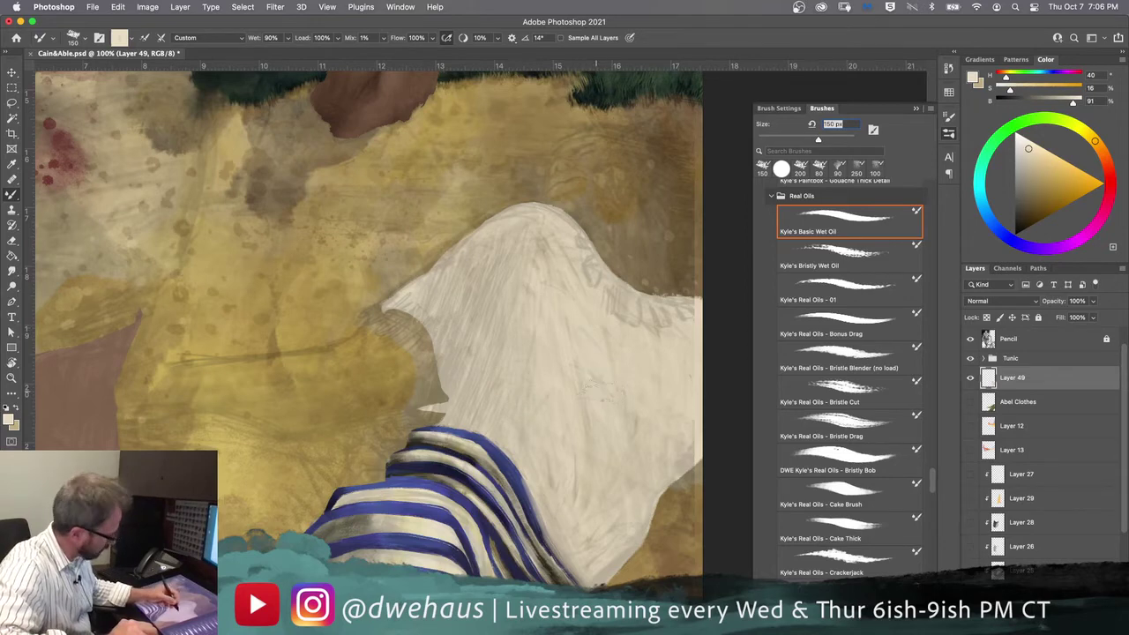
# Step: Hide the Pencil layer and toggle the visibility of Layer 49 and Abel Clothes to check what each contains
pyautogui.click(971, 339)
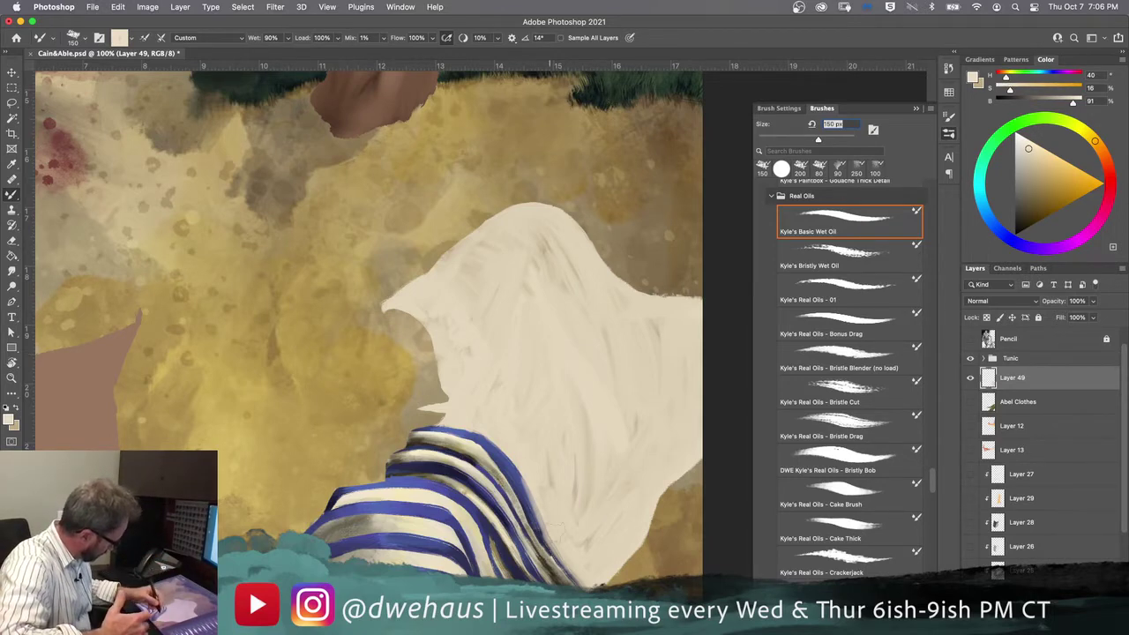
pyautogui.click(972, 377)
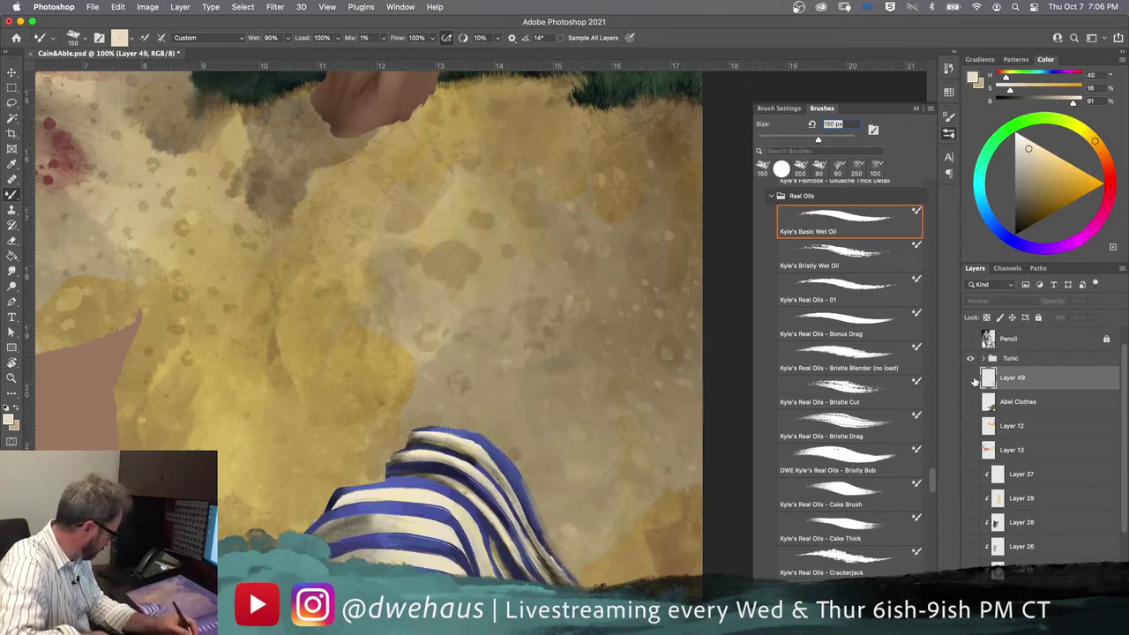
pyautogui.click(971, 378)
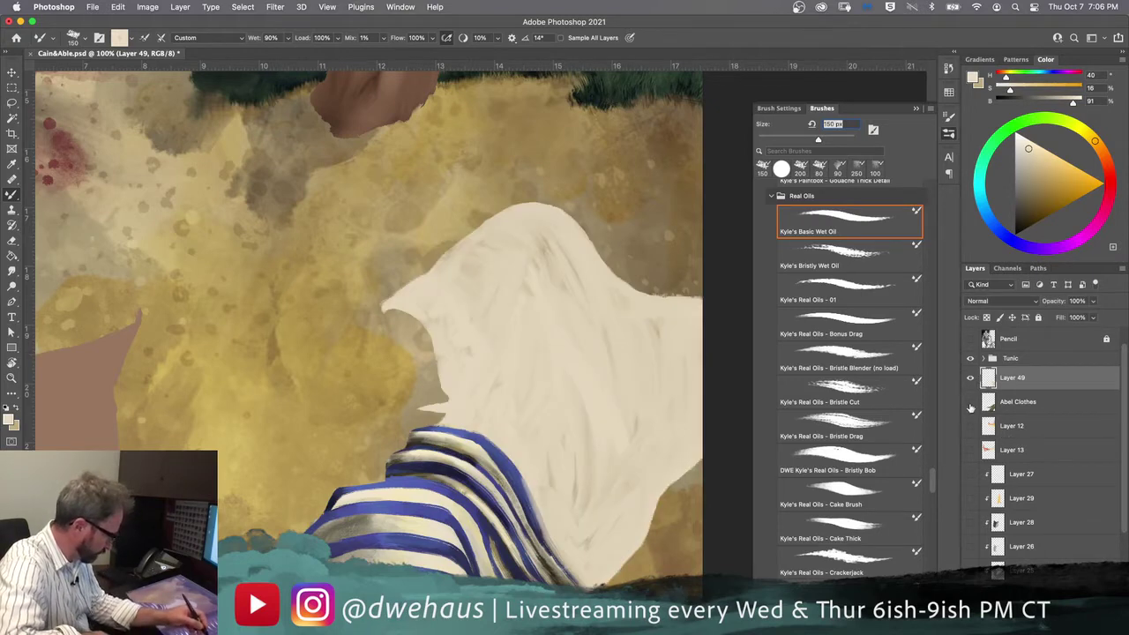
pyautogui.click(972, 403)
pyautogui.click(971, 403)
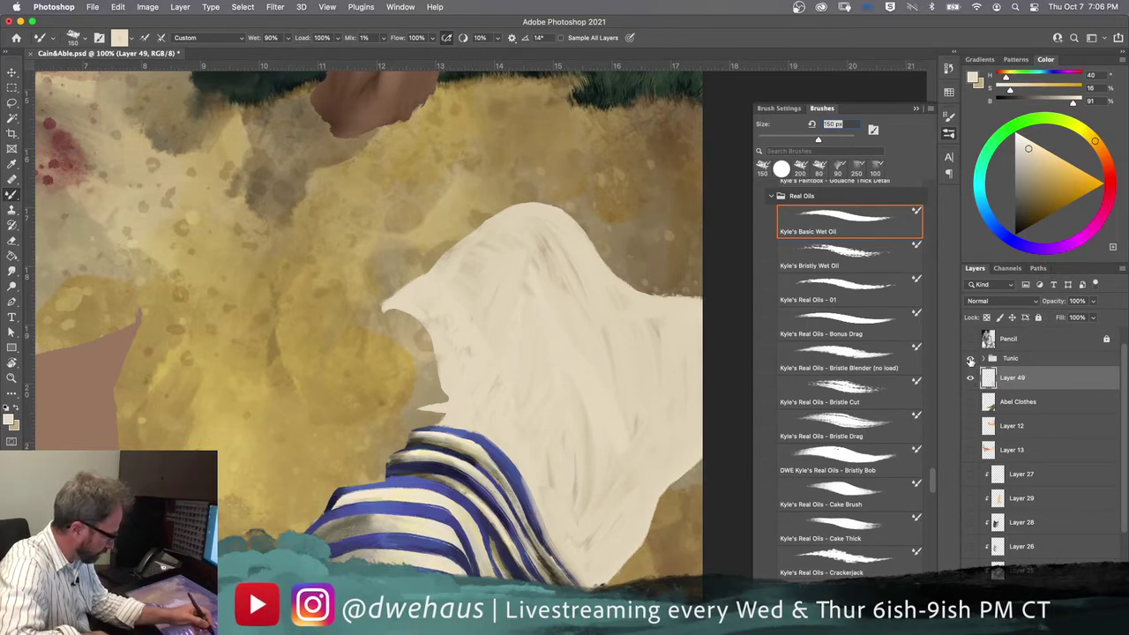
# Step: Expand the Tunic group, check Layer 46 by toggling its visibility, and make it the active layer
pyautogui.click(985, 358)
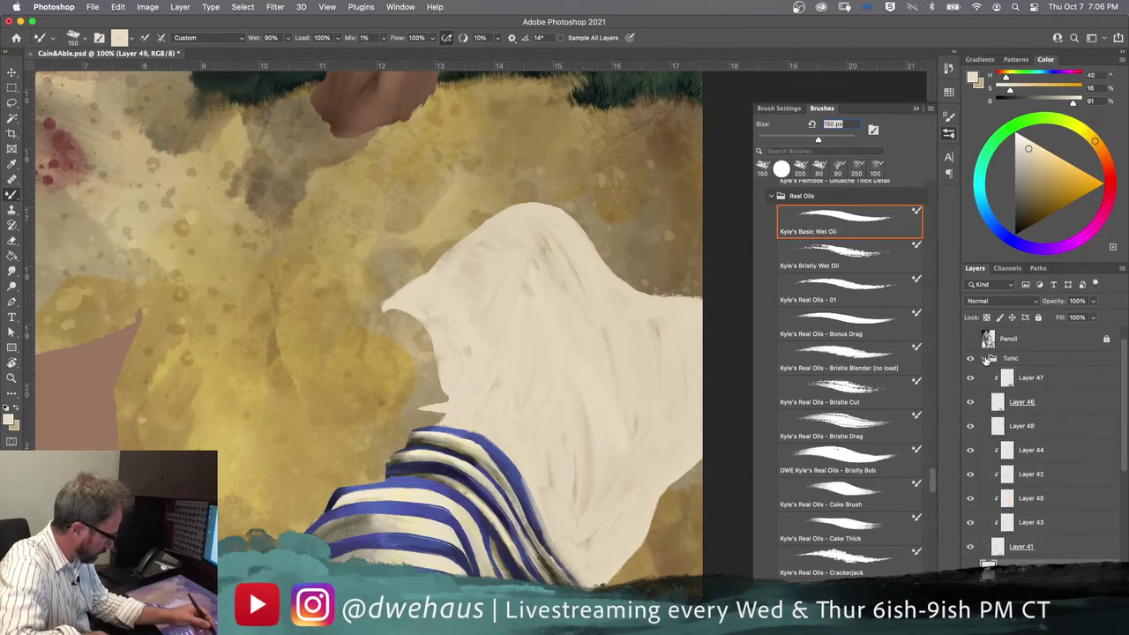
pyautogui.click(971, 403)
pyautogui.click(971, 404)
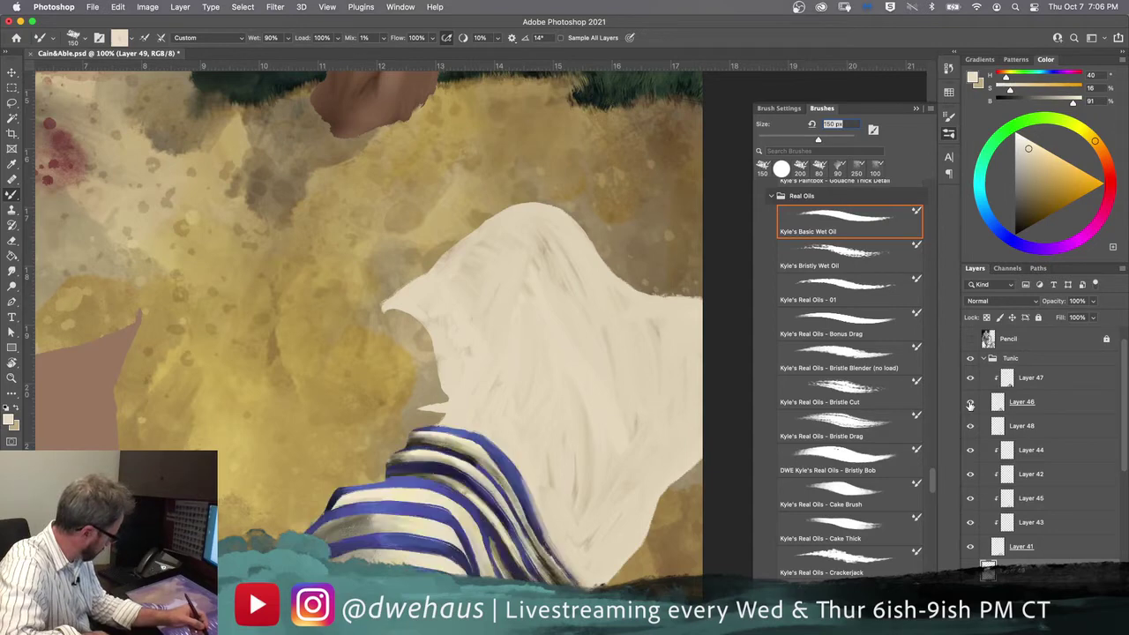
pyautogui.click(1057, 405)
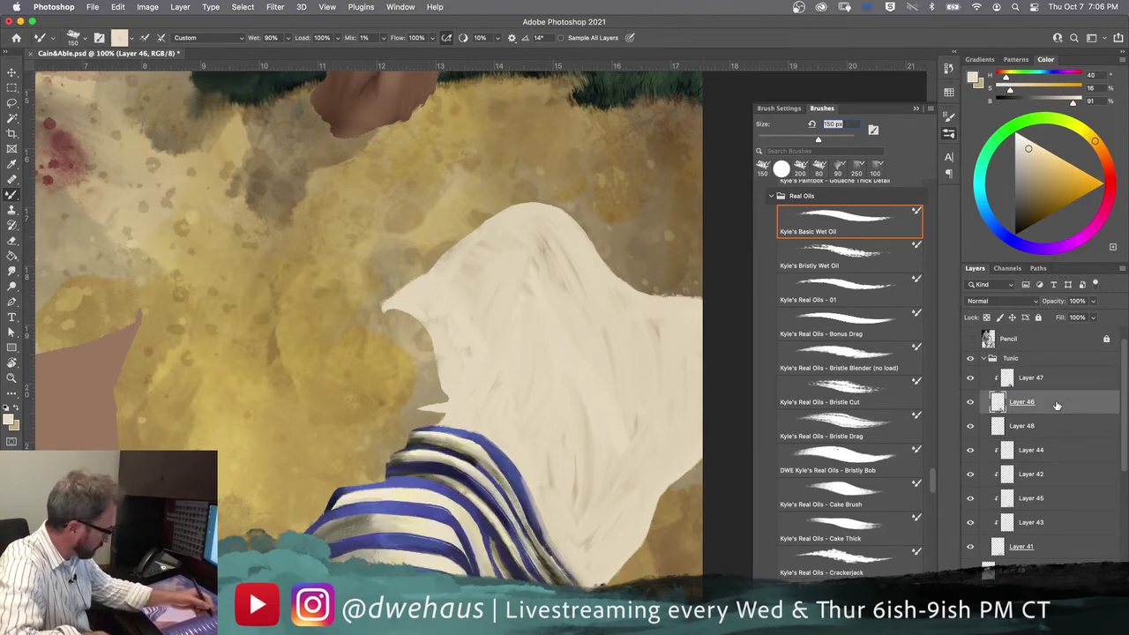
# Step: Hide Layer 47 and set up the Kyle's Real Oils - Bonus Drag brush at 35 px with blue sampled from a stripe
pyautogui.click(831, 322)
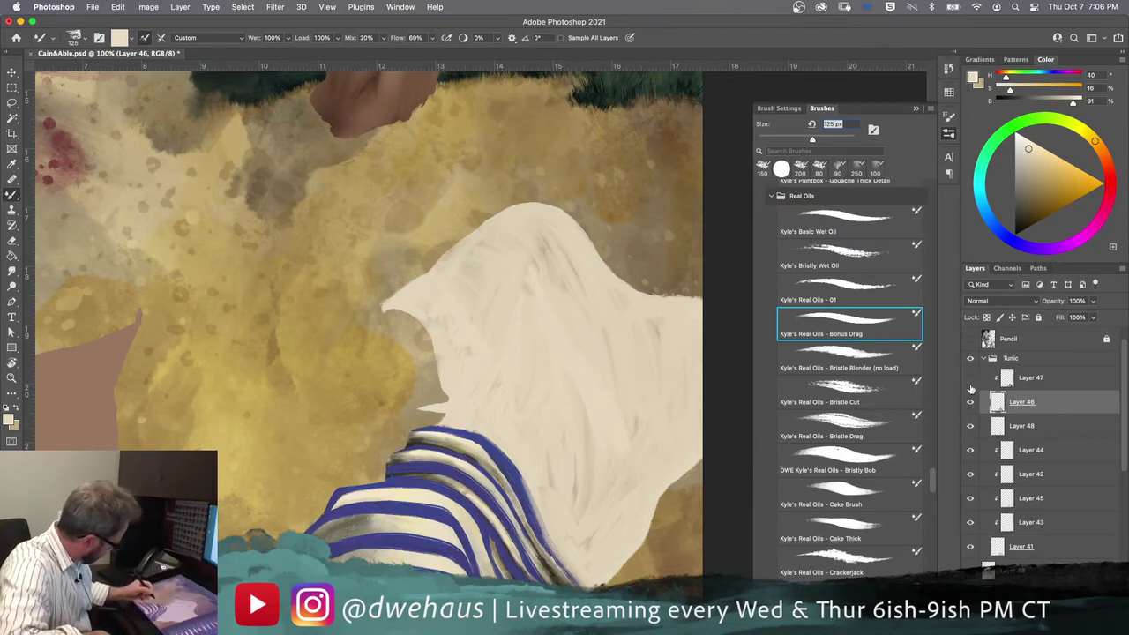
pyautogui.keyDown('alt'); pyautogui.click(421, 507); pyautogui.keyUp('alt')
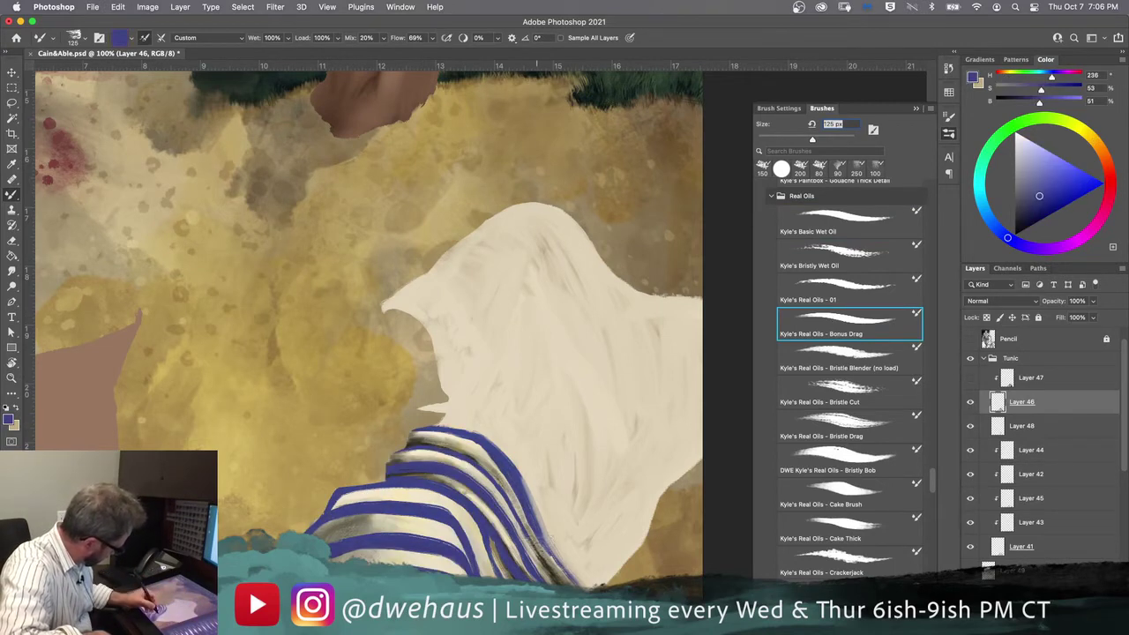
pyautogui.write('45')
pyautogui.press('Return')
pyautogui.press('[')
pyautogui.press('[')
pyautogui.press('[')
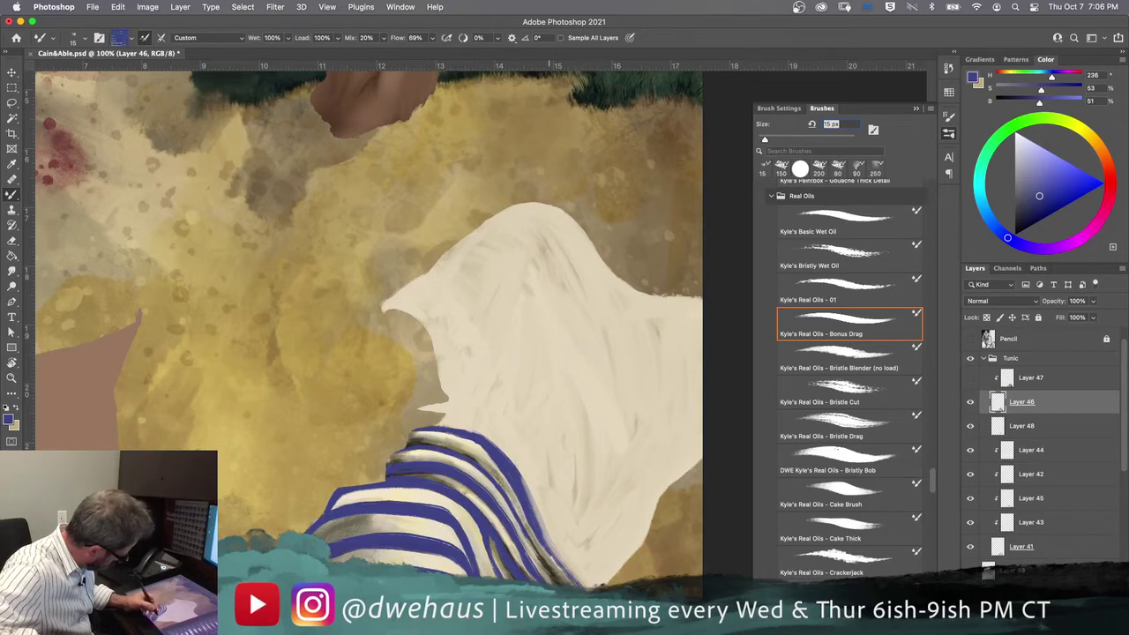
pyautogui.press('[')
pyautogui.press(']')
pyautogui.press(']')
pyautogui.press(']')
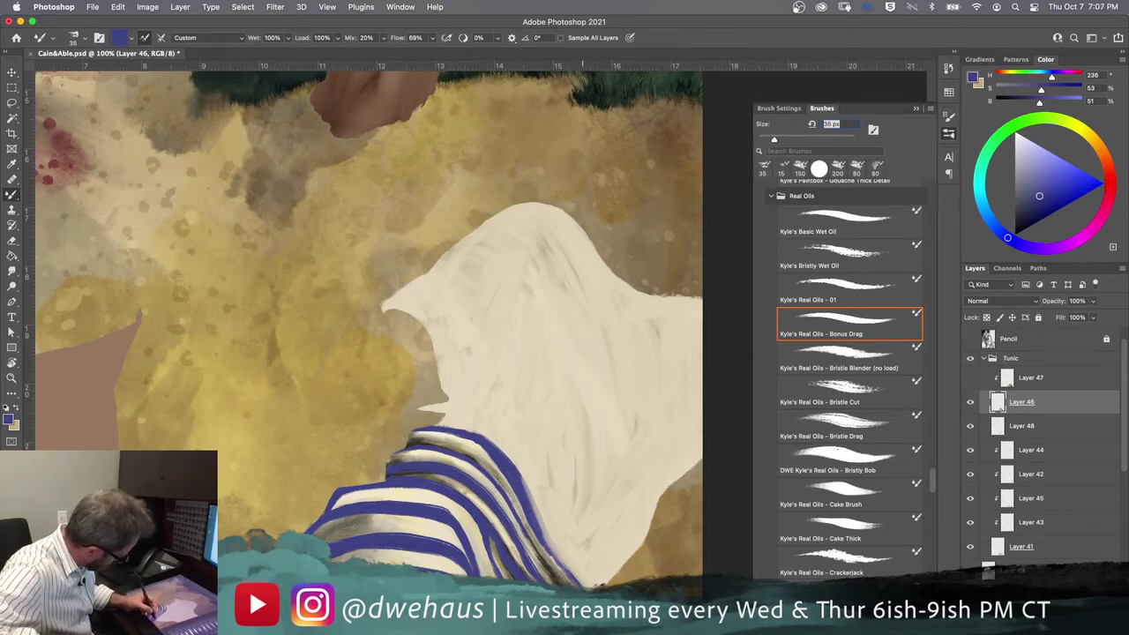
# Step: Paint short blue strokes along the tunic's outer stripe where it meets the cream garment, from the hem to the top fold
pyautogui.moveTo(569, 540)
pyautogui.mouseDown()
pyautogui.moveTo(558, 569)
pyautogui.moveTo(567, 565)
pyautogui.mouseUp()
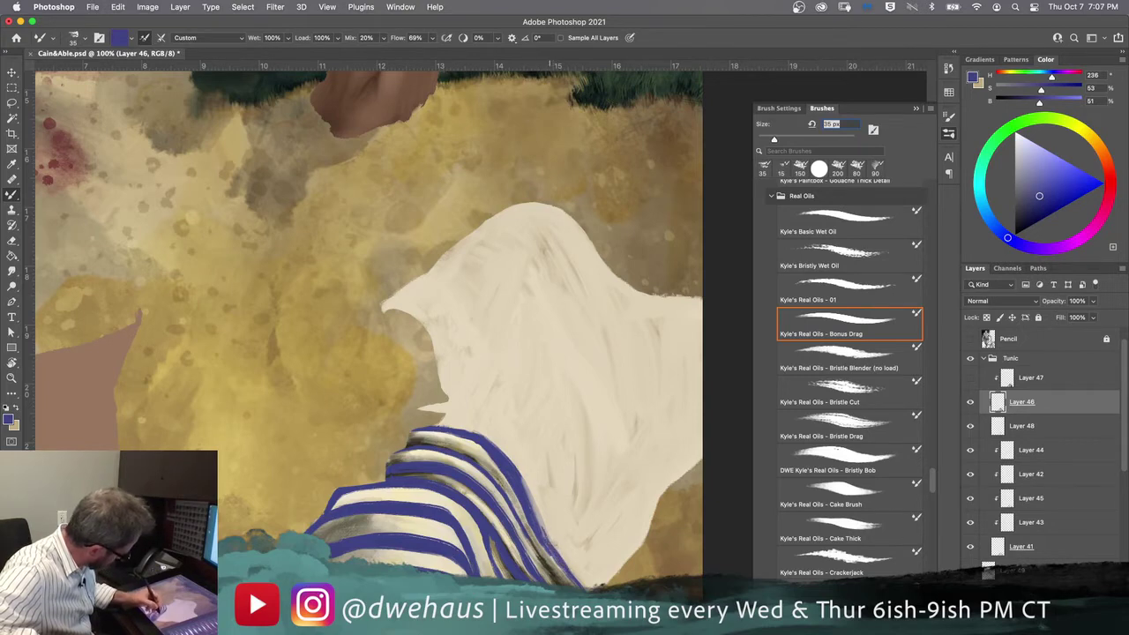
pyautogui.moveTo(540, 514); pyautogui.dragTo(547, 540)
pyautogui.moveTo(524, 485)
pyautogui.mouseDown()
pyautogui.moveTo(542, 535)
pyautogui.moveTo(526, 496)
pyautogui.mouseUp()
pyautogui.moveTo(544, 536); pyautogui.dragTo(554, 549)
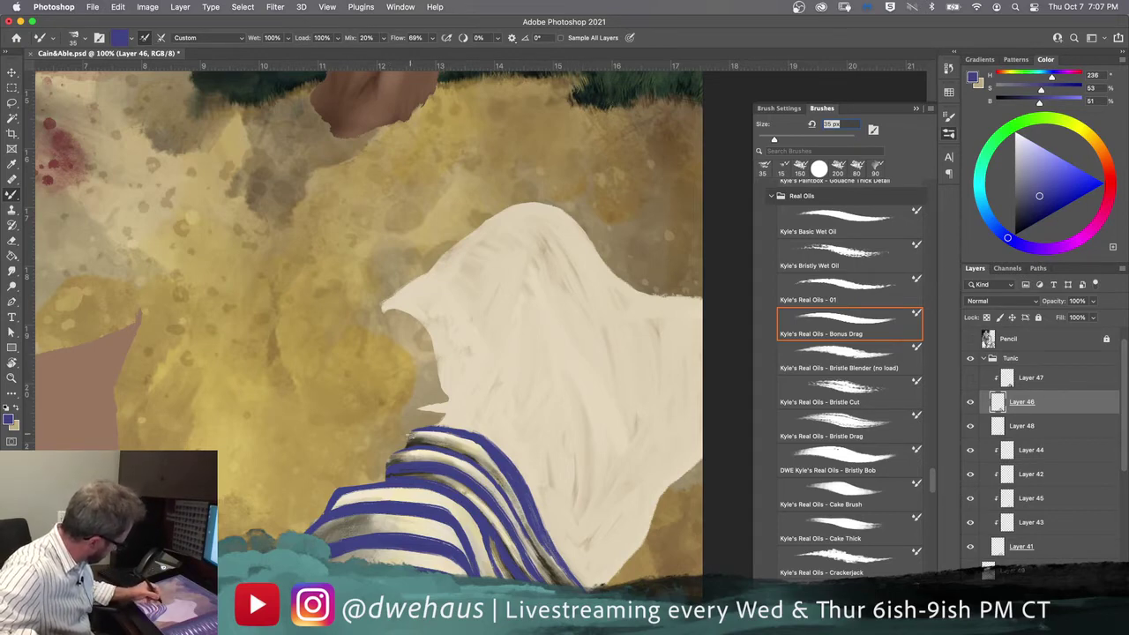
pyautogui.moveTo(449, 424); pyautogui.dragTo(492, 452)
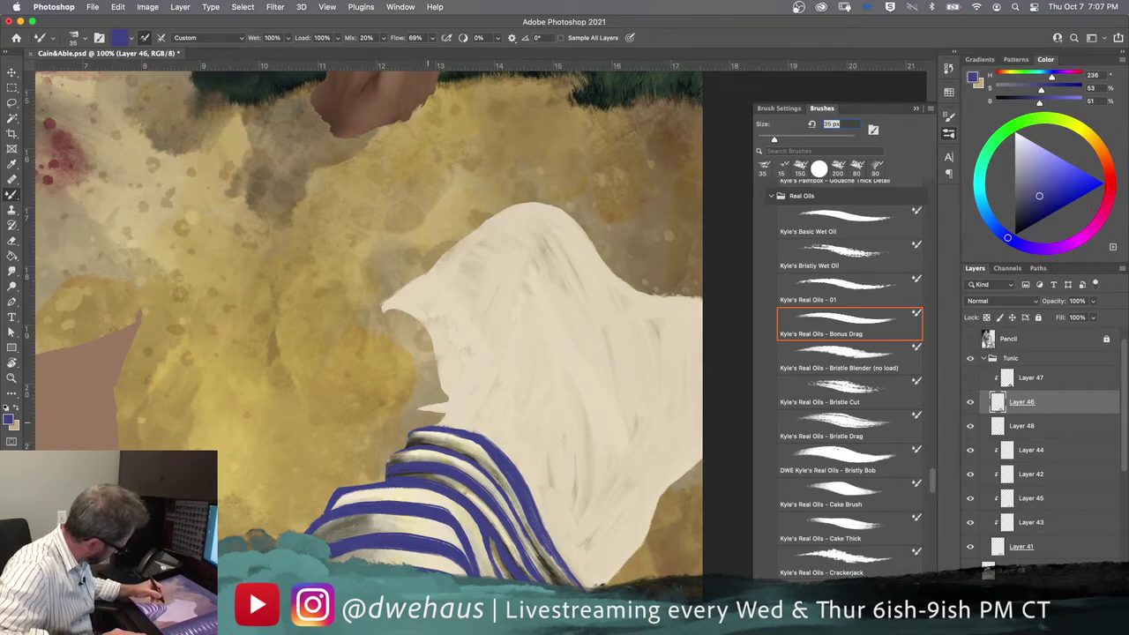
# Step: Show Layer 47 over the blue stripes and review the tunic together with its layer stack
pyautogui.hscroll(-8, 388, 326)
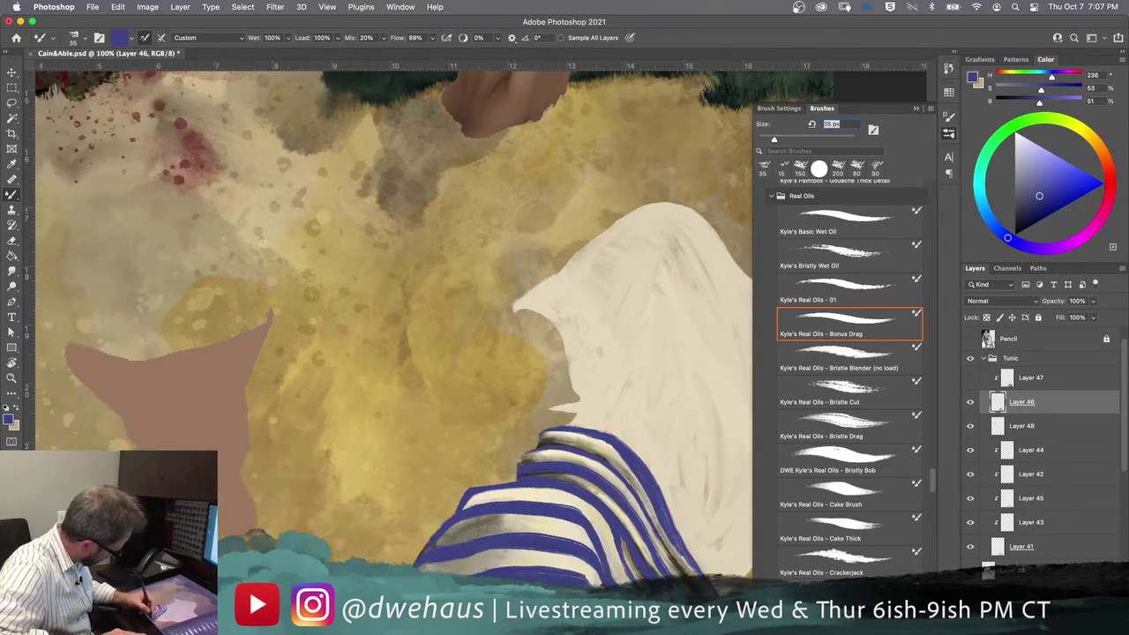
pyautogui.scroll(-5, 392, 326)
pyautogui.hscroll(4, 393, 326)
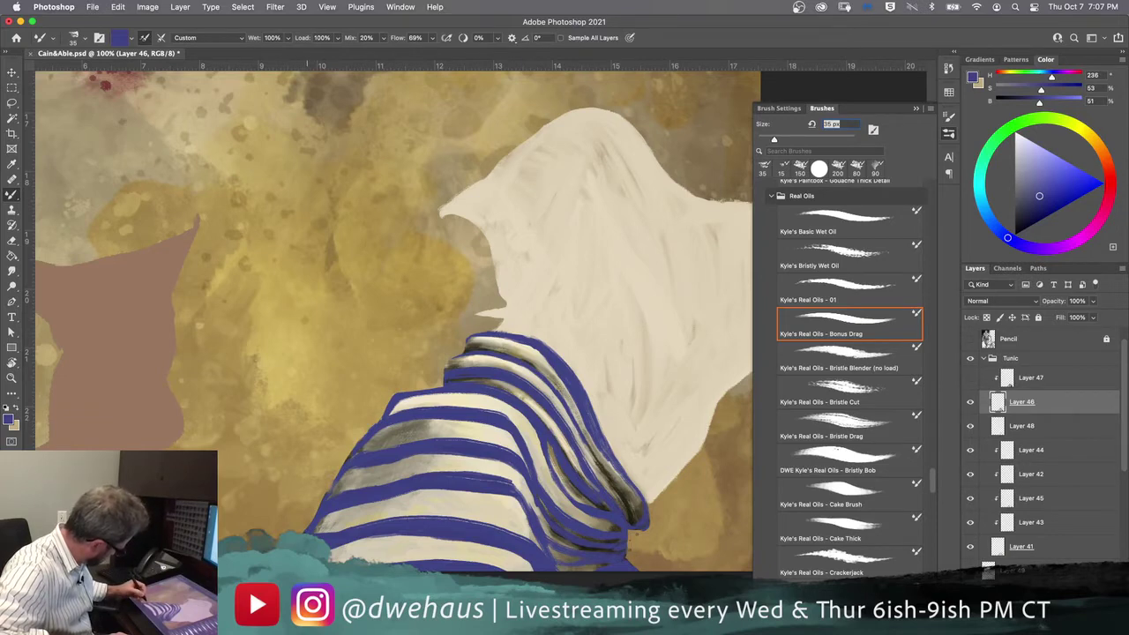
pyautogui.click(971, 378)
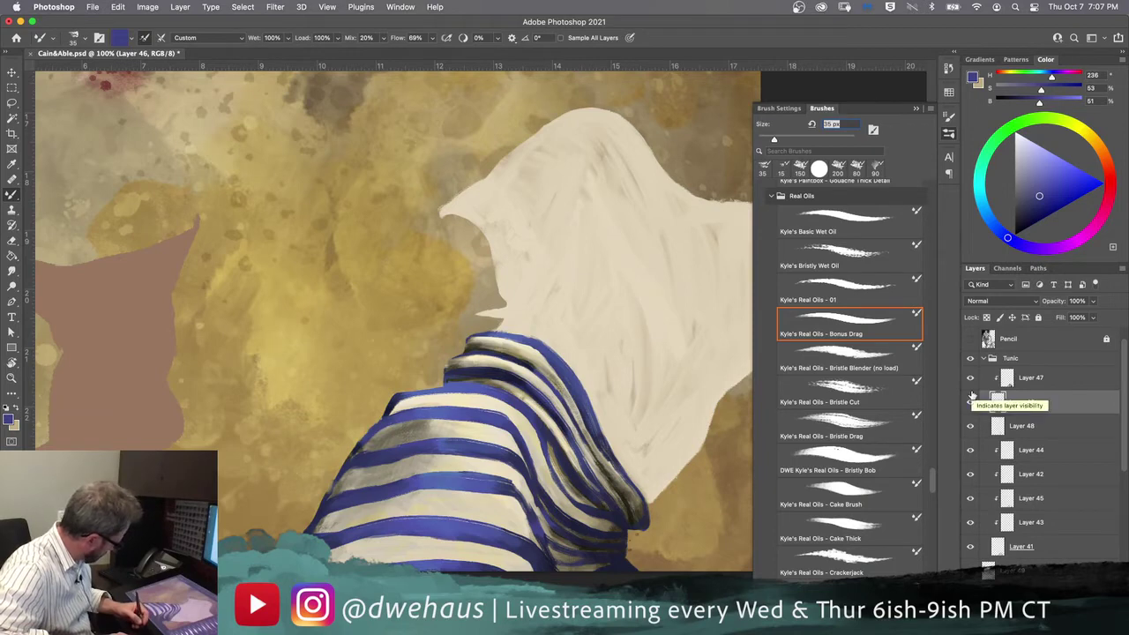
pyautogui.click(971, 397)
pyautogui.moveTo(466, 442); pyautogui.dragTo(379, 544)
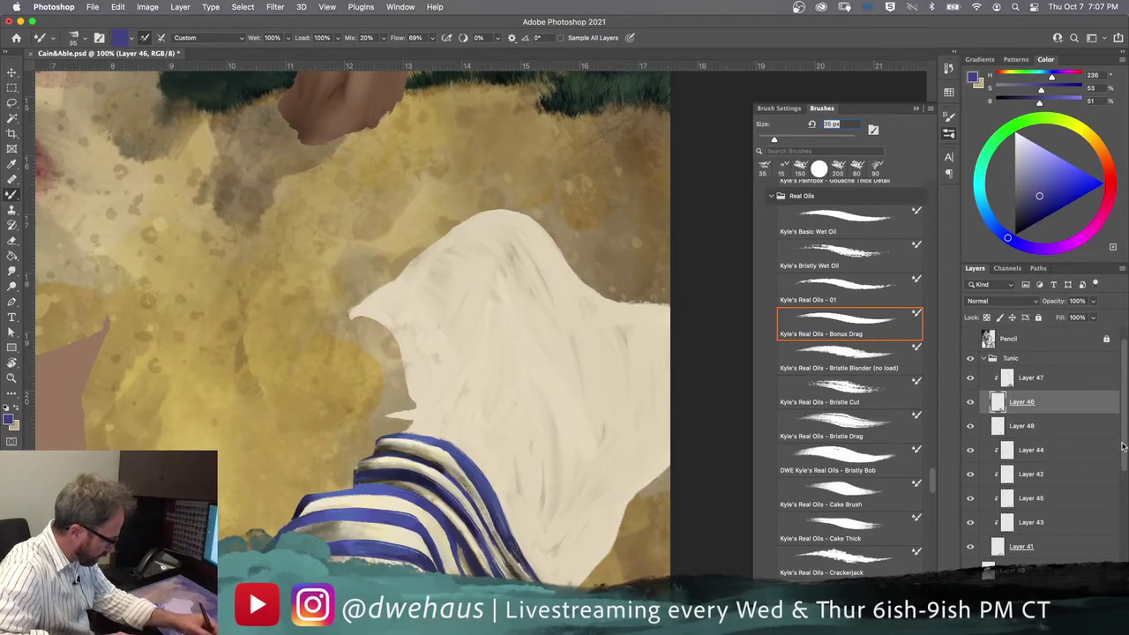
pyautogui.scroll(-2, 1124, 463)
pyautogui.scroll(3, 1124, 476)
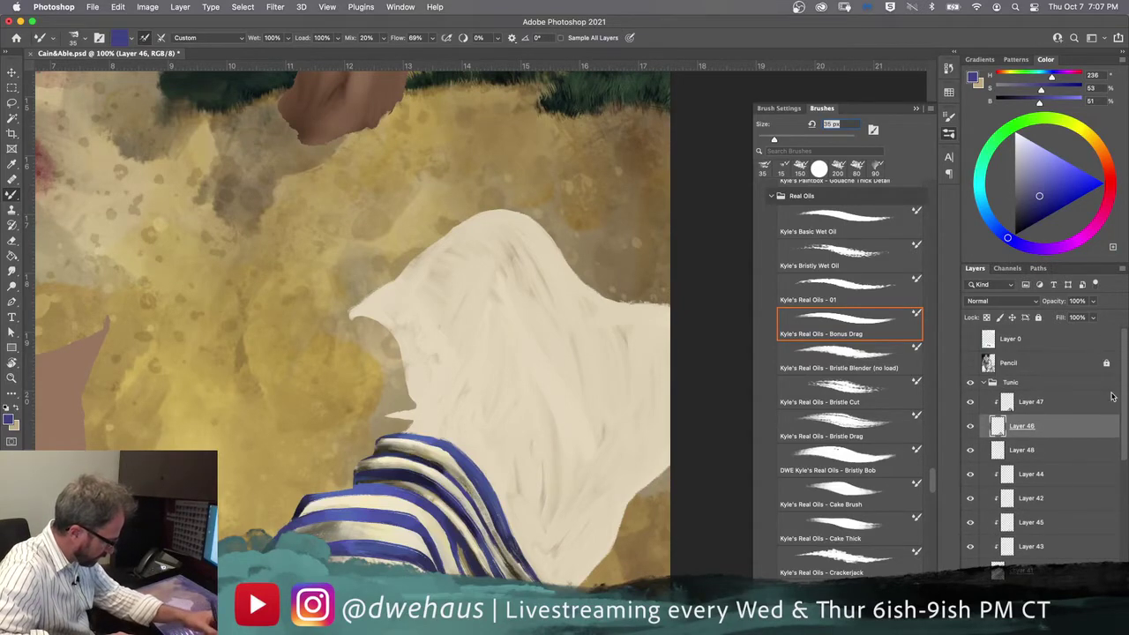
# Step: Check Layers 45 and 42 by toggling their visibility, and make the Multiply shading layer, Layer 42, active
pyautogui.click(970, 522)
pyautogui.click(971, 522)
pyautogui.click(970, 500)
pyautogui.click(970, 500)
pyautogui.click(1056, 503)
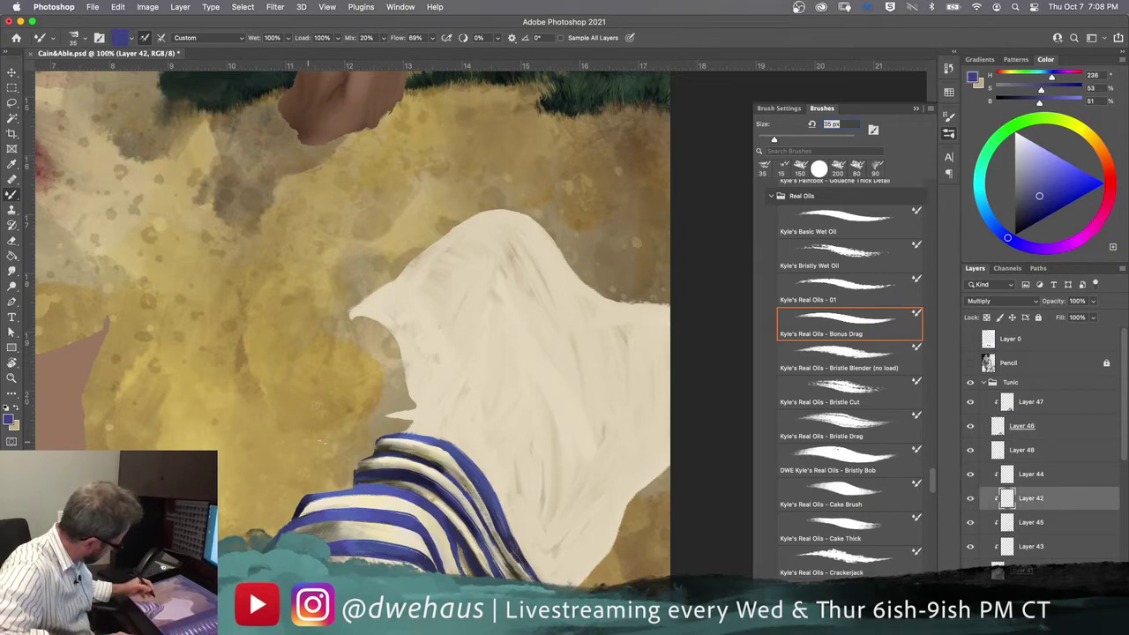
# Step: Sample a dark grey-brown from the tunic's shadows and paint fold shading over its stripes from the top fold toward the hem
pyautogui.keyDown('alt'); pyautogui.click(359, 473); pyautogui.keyUp('alt')
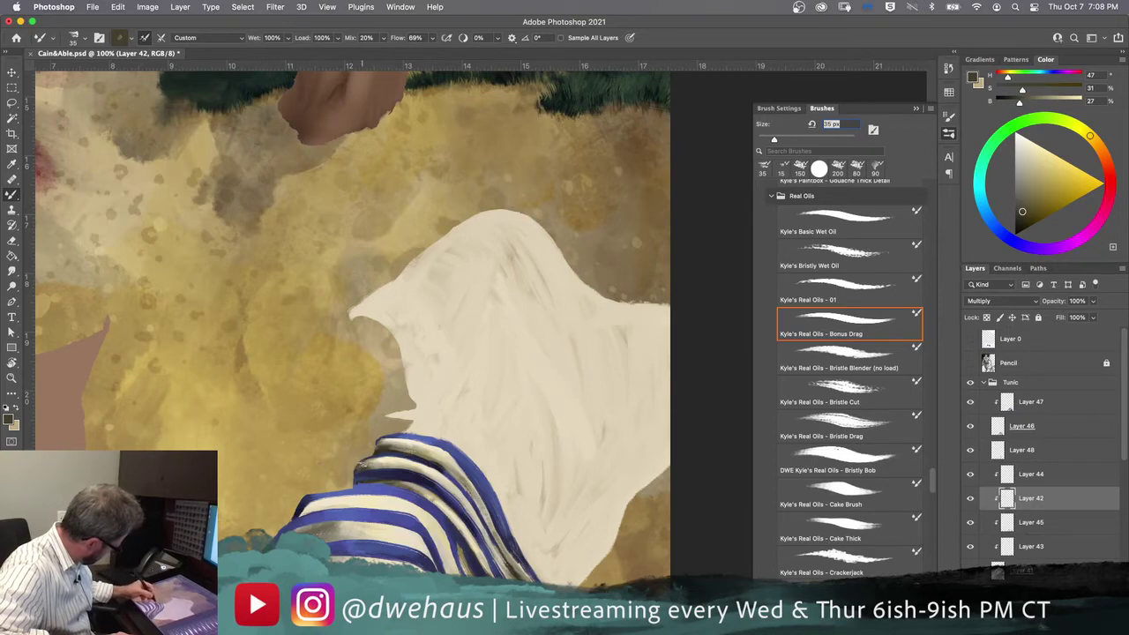
pyautogui.keyDown('alt'); pyautogui.click(371, 458); pyautogui.keyUp('alt')
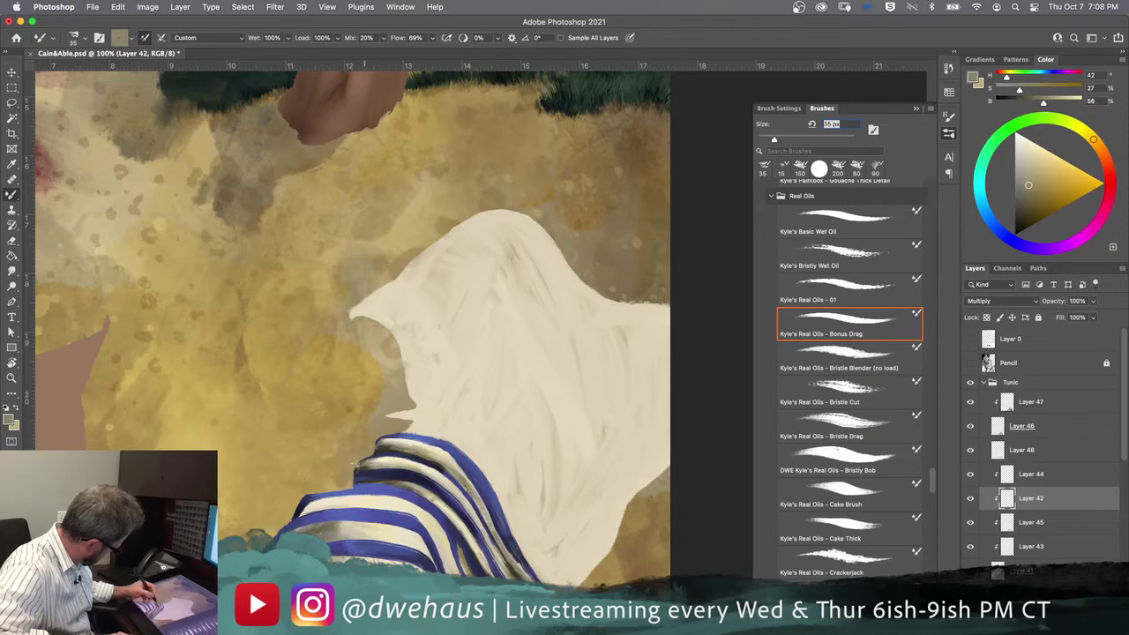
pyautogui.keyDown('alt'); pyautogui.click(370, 458); pyautogui.keyUp('alt')
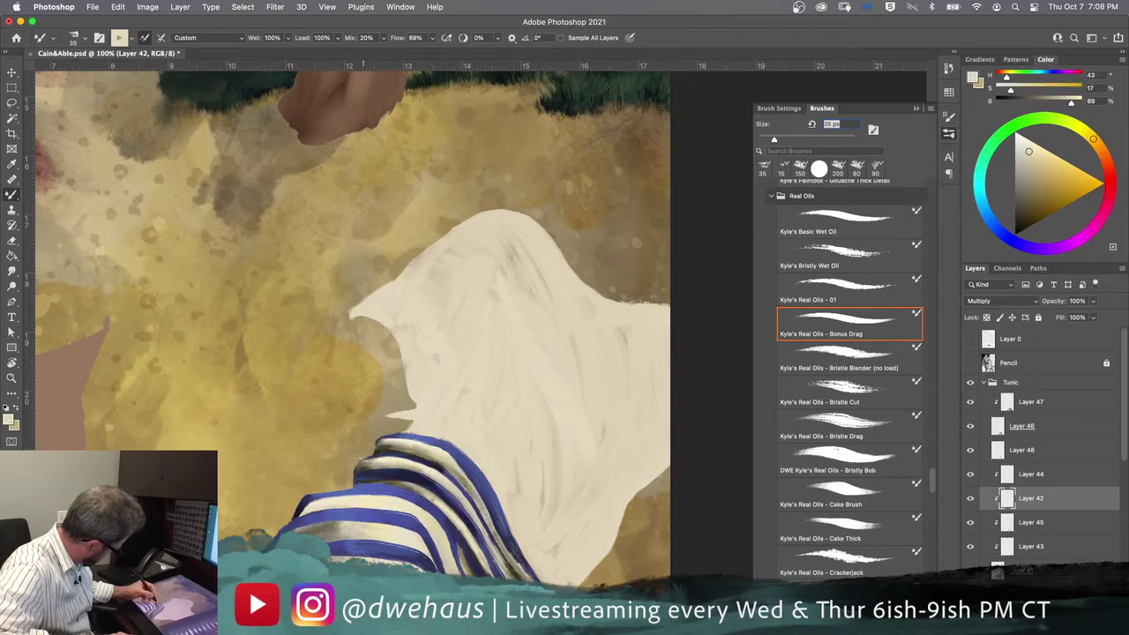
pyautogui.keyDown('alt'); pyautogui.click(358, 463); pyautogui.keyUp('alt')
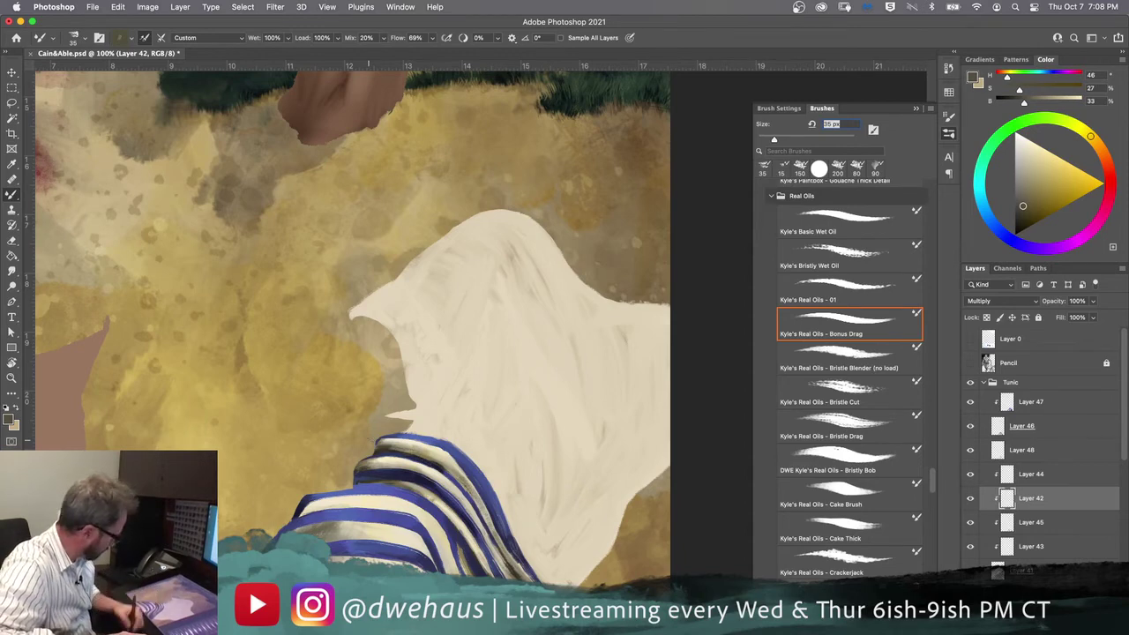
pyautogui.moveTo(369, 439)
pyautogui.mouseDown()
pyautogui.moveTo(406, 329)
pyautogui.moveTo(432, 381)
pyautogui.moveTo(460, 401)
pyautogui.moveTo(473, 582)
pyautogui.moveTo(485, 578)
pyautogui.mouseUp()
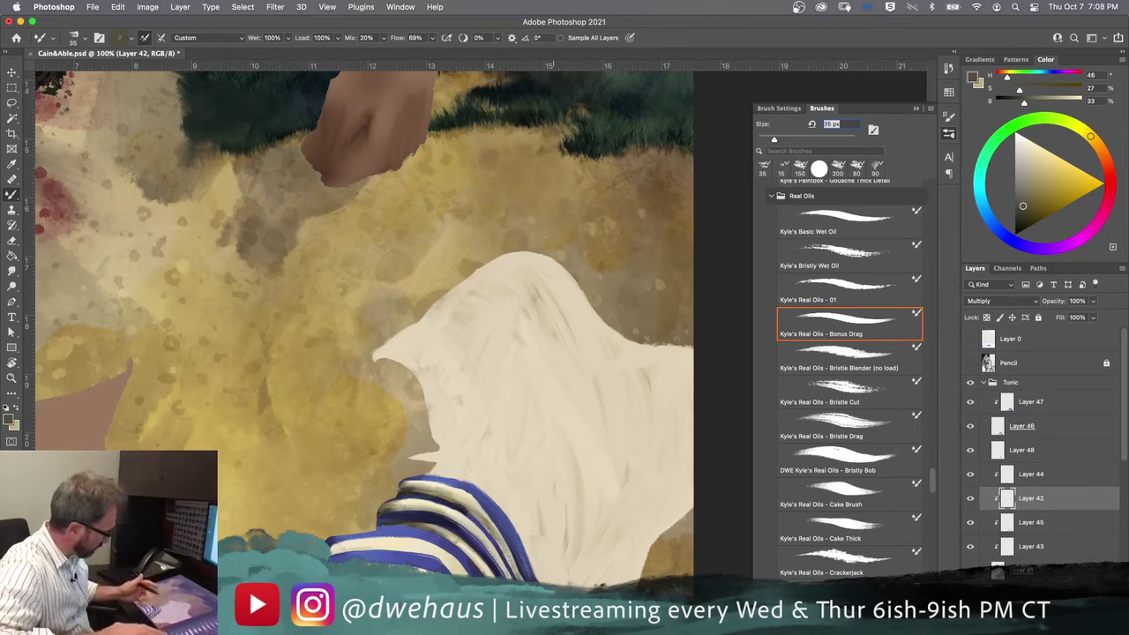
pyautogui.moveTo(478, 566); pyautogui.dragTo(481, 400)
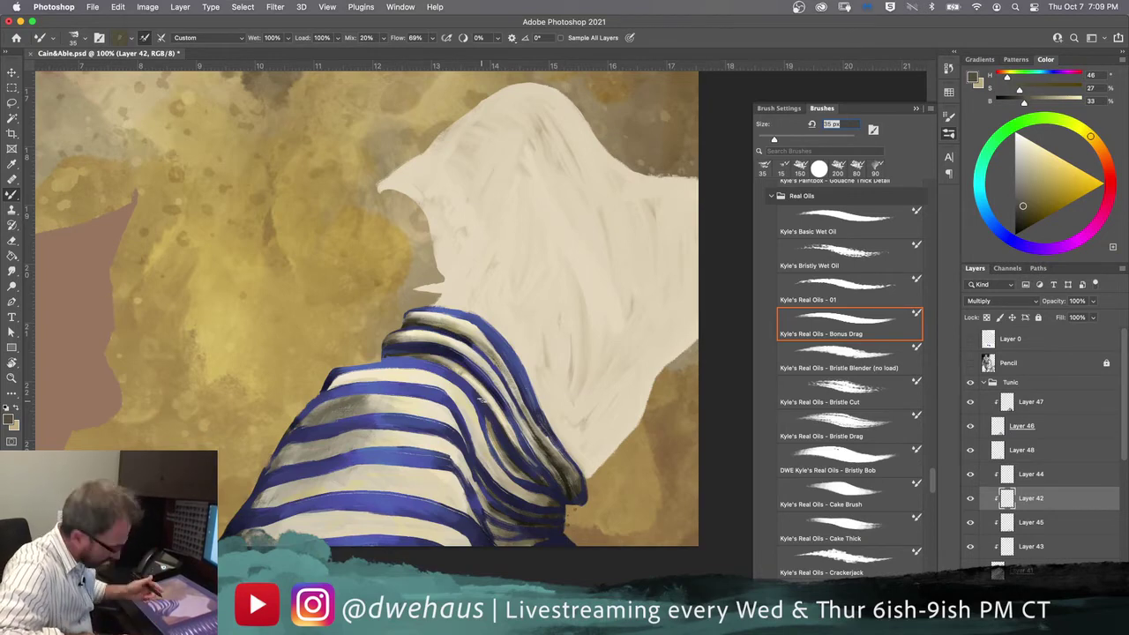
pyautogui.moveTo(508, 446); pyautogui.dragTo(573, 470)
pyautogui.press('super+minus')
pyautogui.press('super+minus')
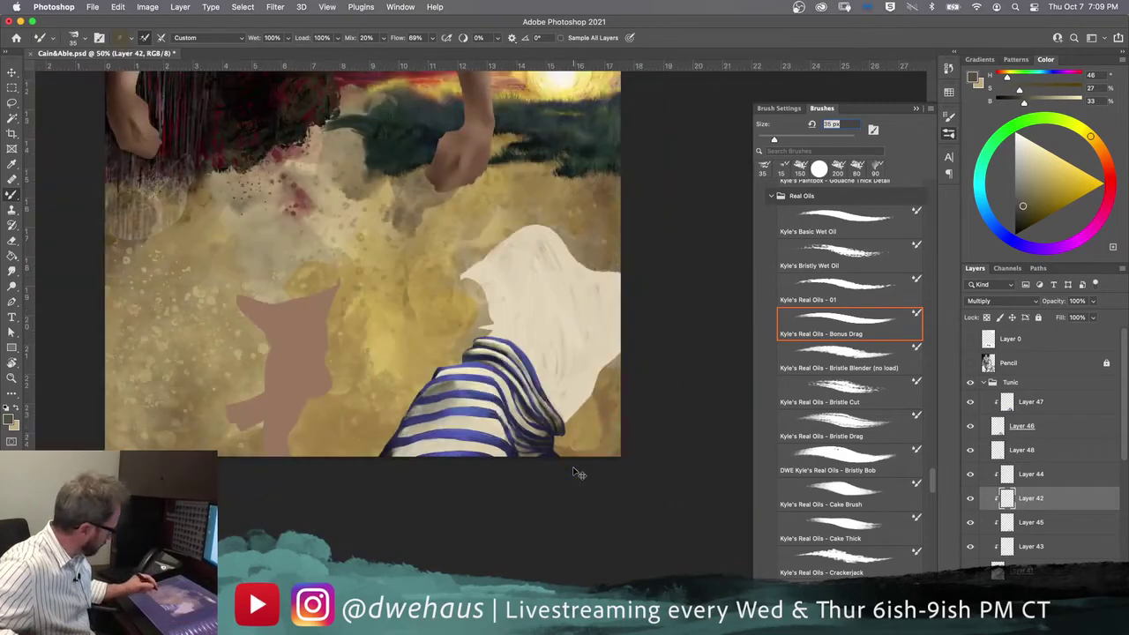
# Step: Show the Pencil sketch layer over the shirt and striped tunic area
pyautogui.press('super+minus')
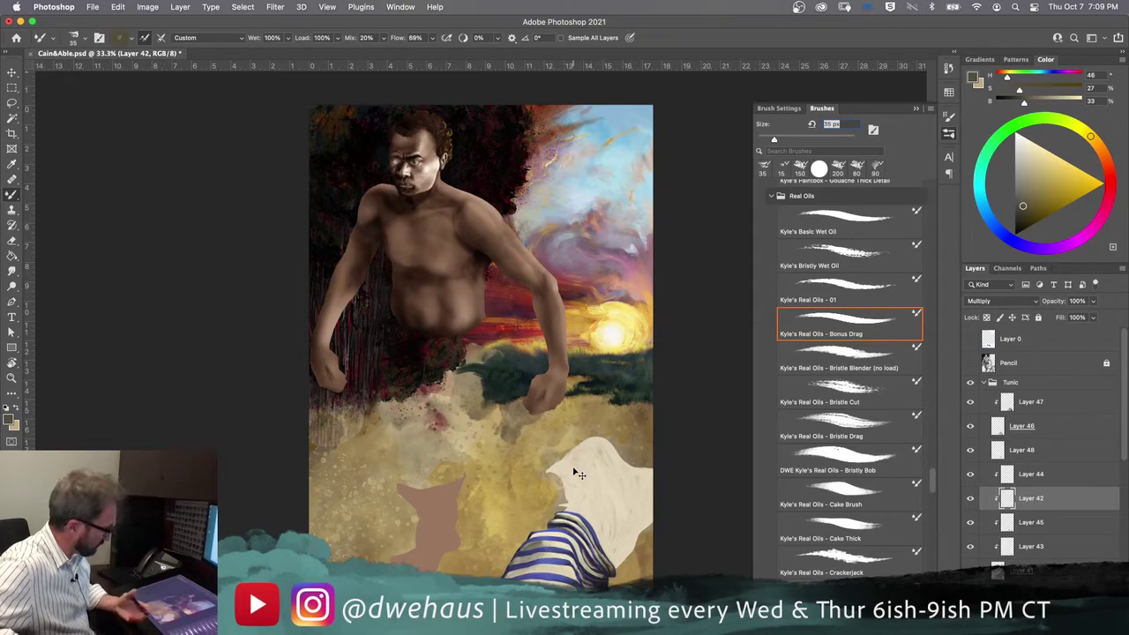
pyautogui.press('super+plus')
pyautogui.press('super+plus')
pyautogui.press('super+plus')
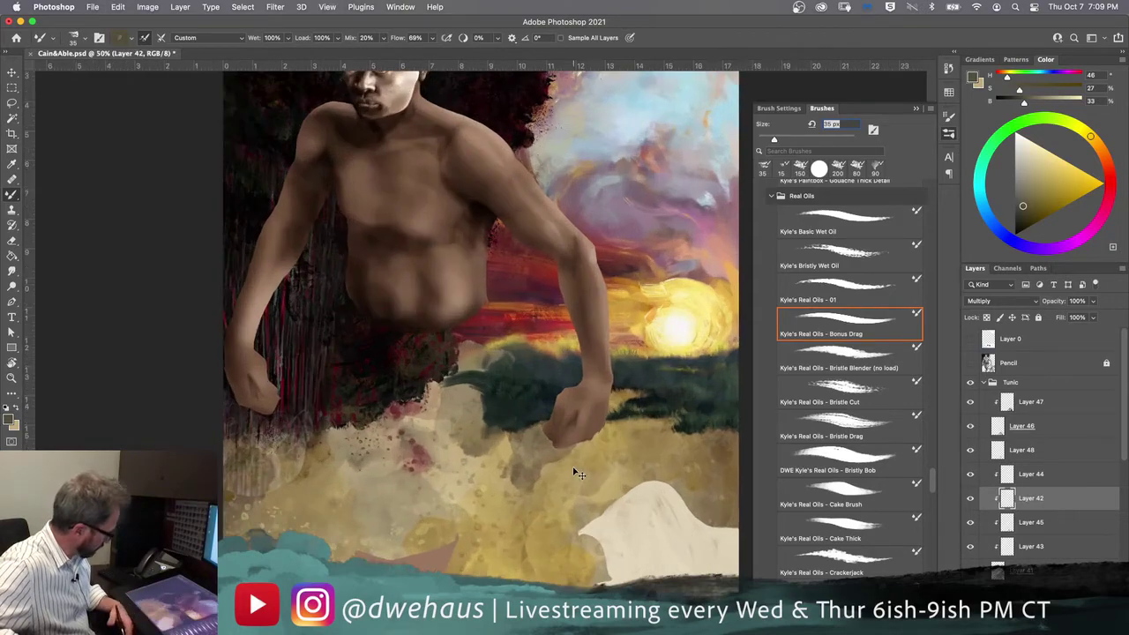
pyautogui.scroll(-10, 397, 315)
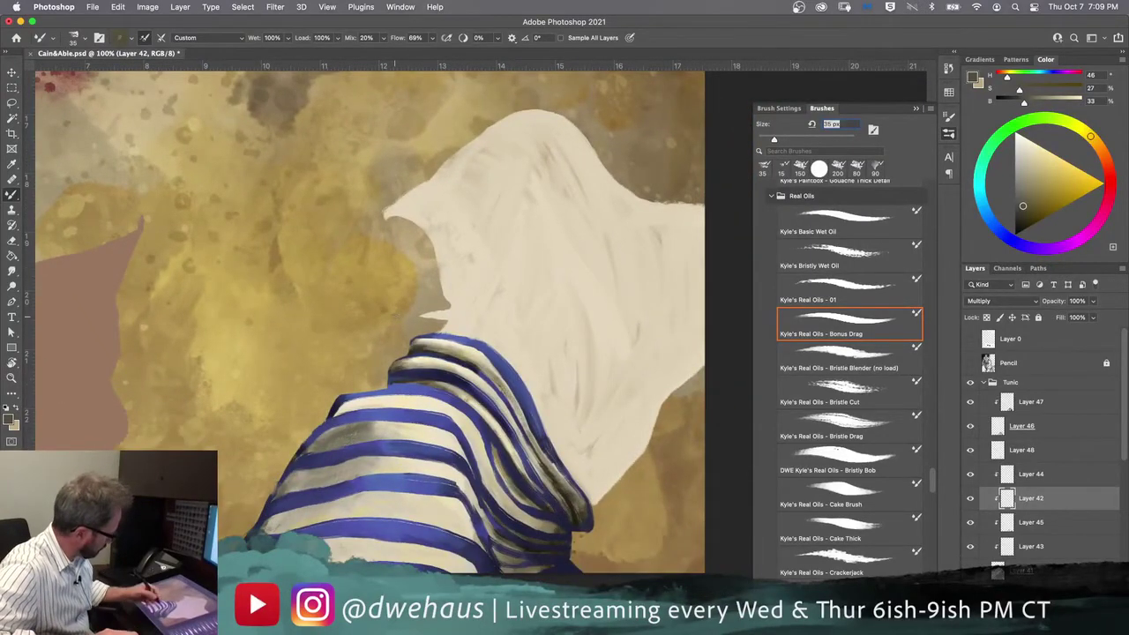
pyautogui.moveTo(474, 499); pyautogui.dragTo(490, 521)
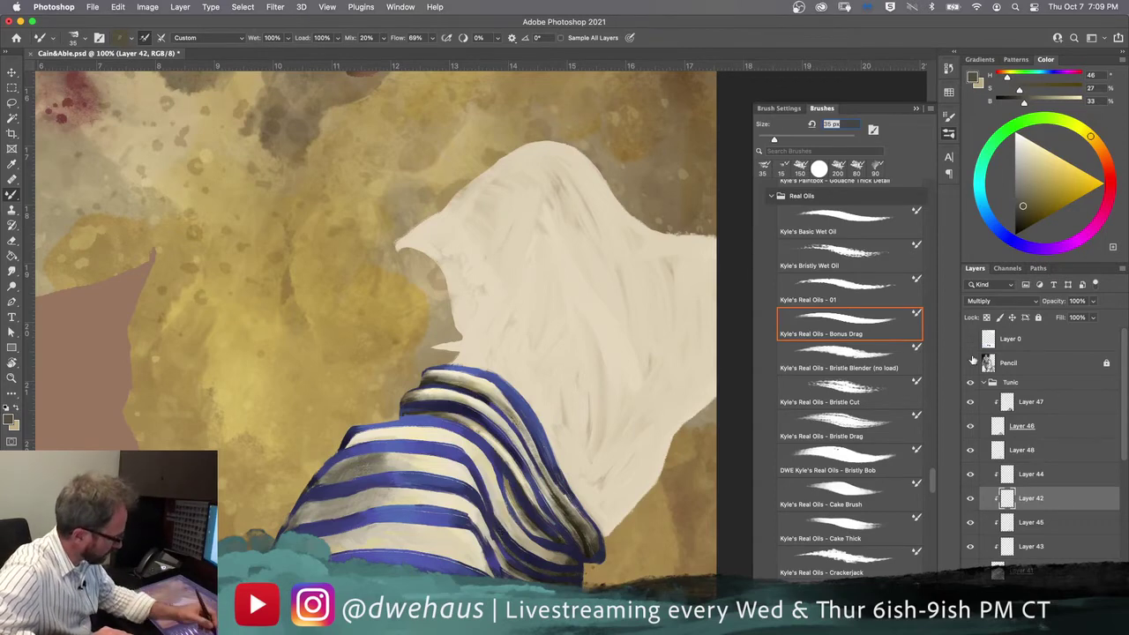
pyautogui.click(971, 363)
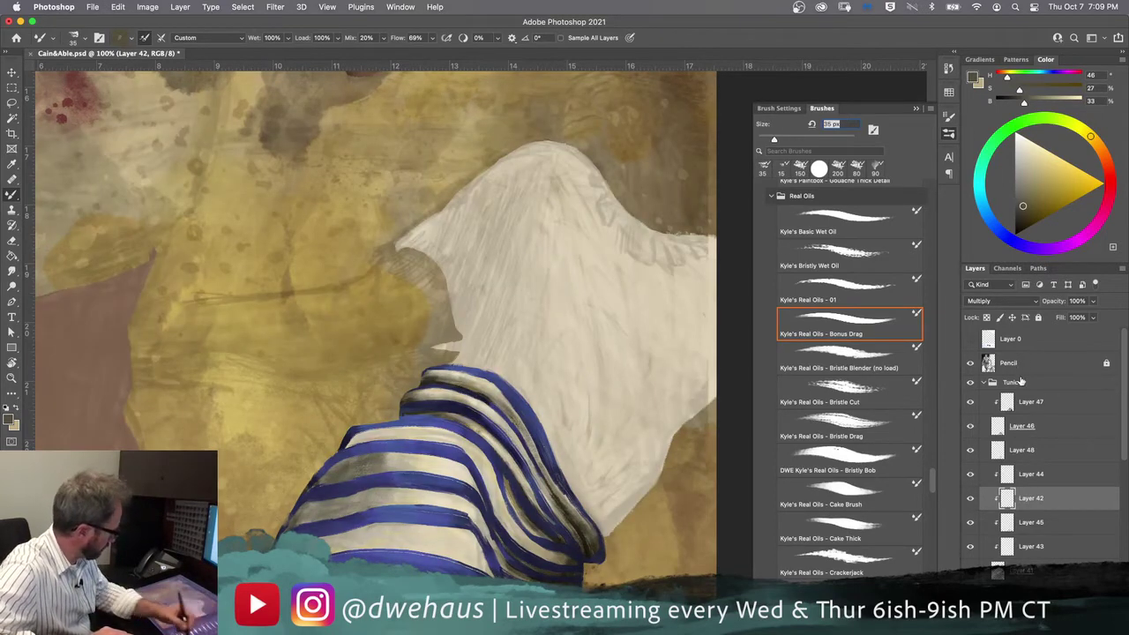
# Step: Set the Pencil layer's opacity to 36% and lock the layer completely
pyautogui.click(1090, 302)
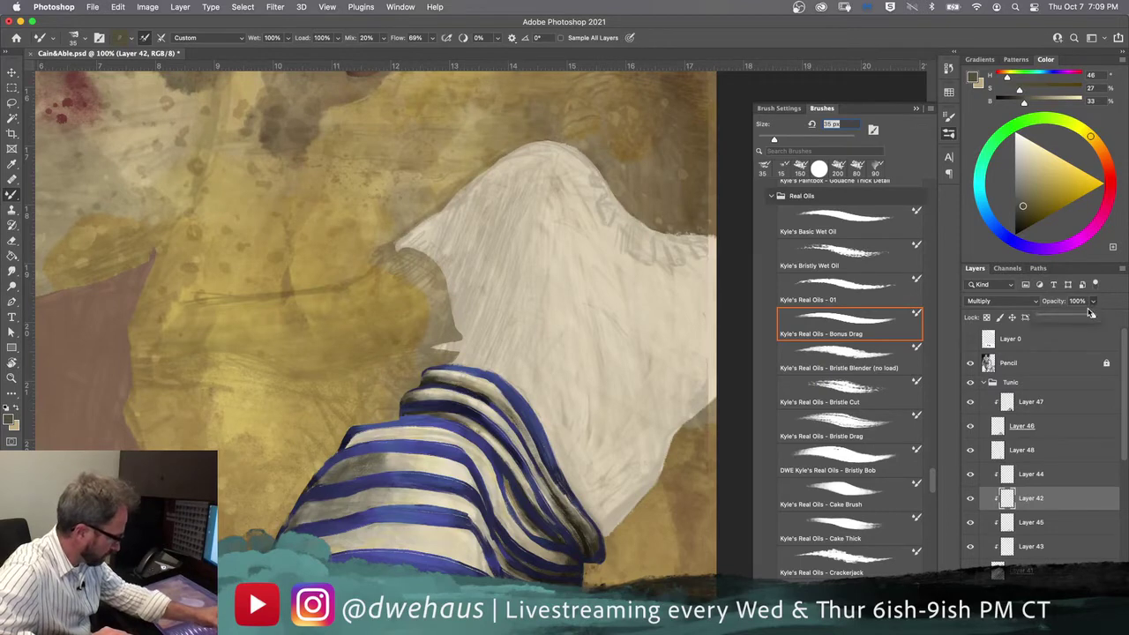
pyautogui.click(1071, 363)
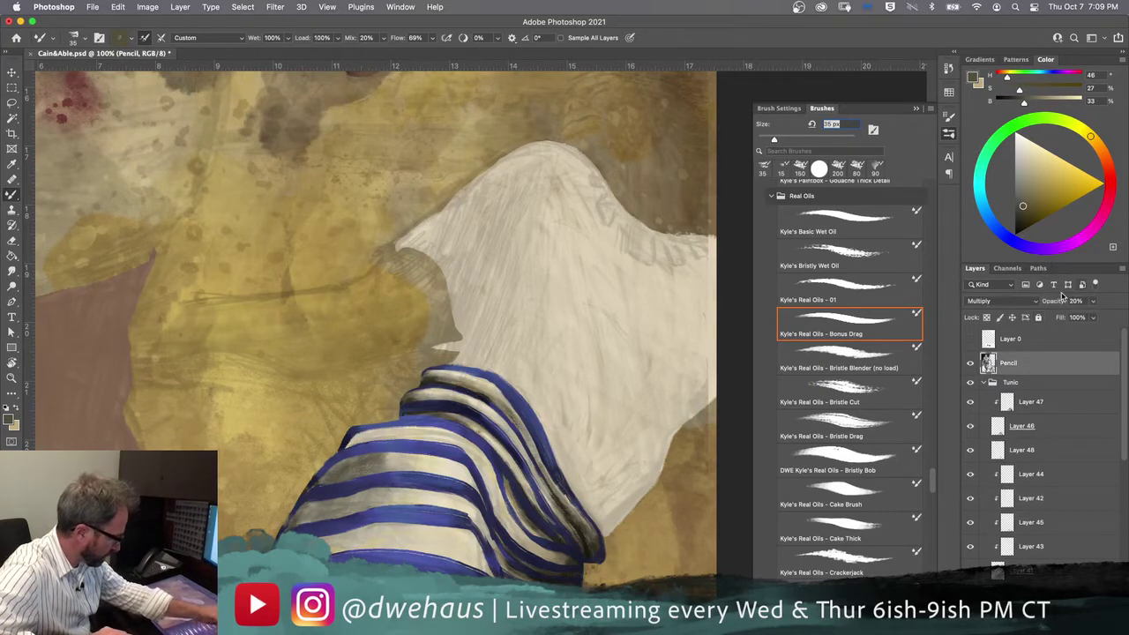
pyautogui.click(1093, 301)
pyautogui.click(1085, 316)
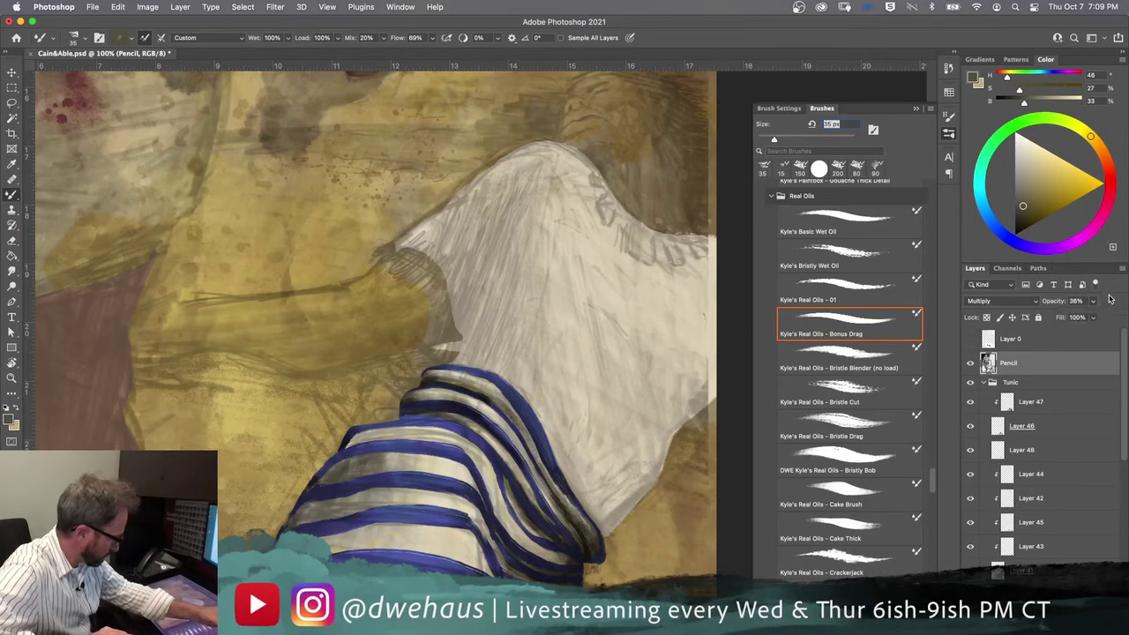
pyautogui.click(1038, 317)
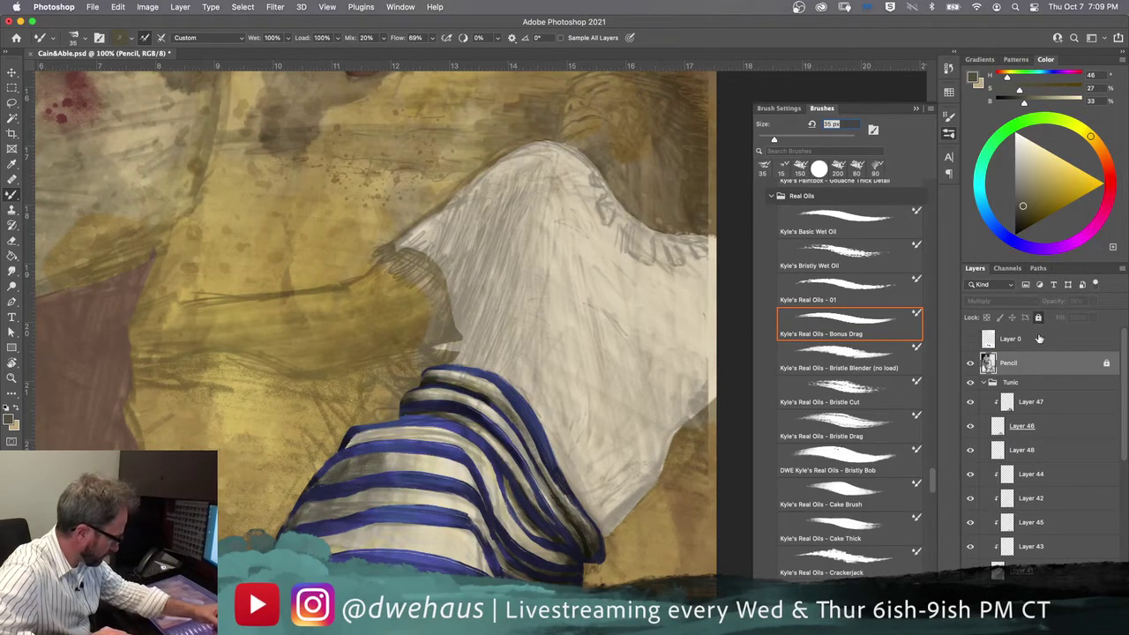
# Step: Collapse the Tunic group and rename Layer 49 below it to "Shirt base"
pyautogui.click(985, 384)
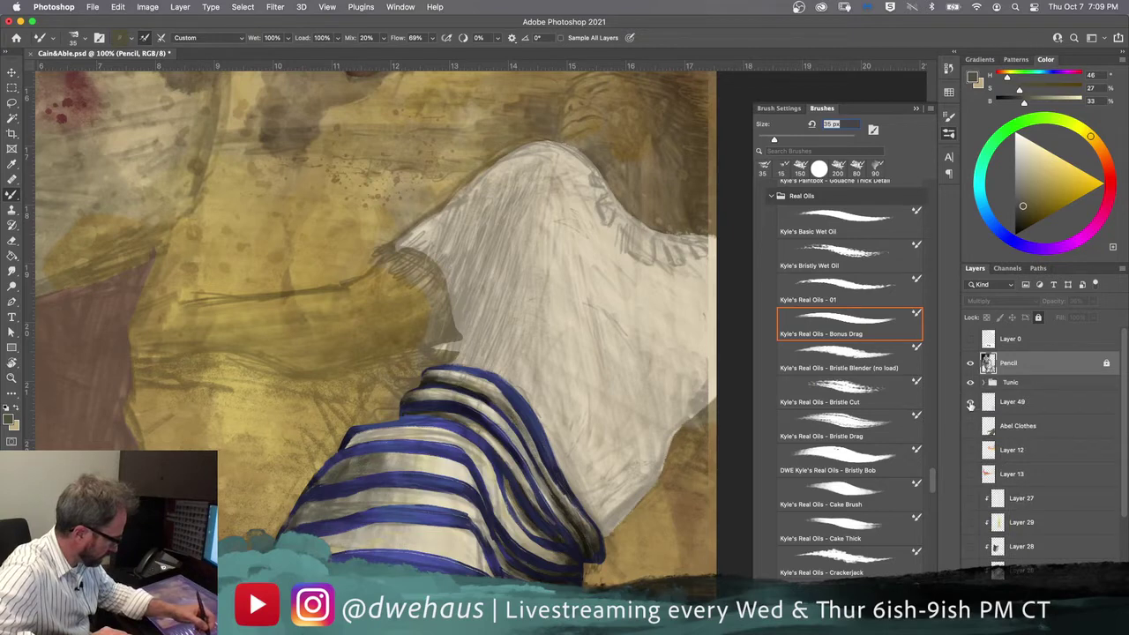
pyautogui.click(970, 404)
pyautogui.click(971, 402)
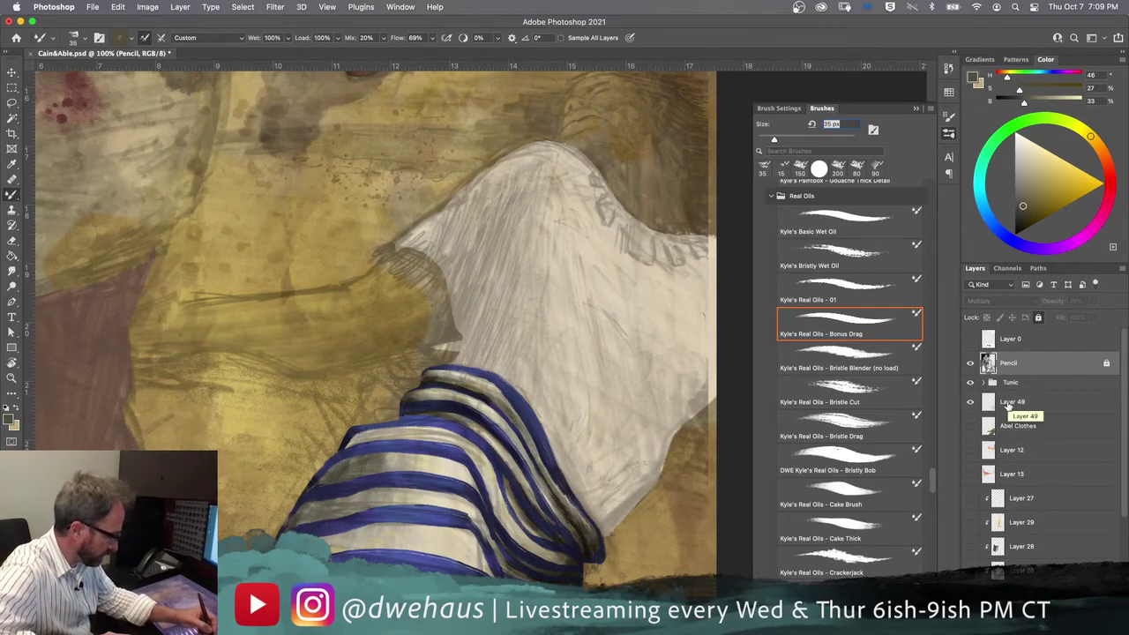
pyautogui.doubleClick(1012, 401)
pyautogui.write('S')
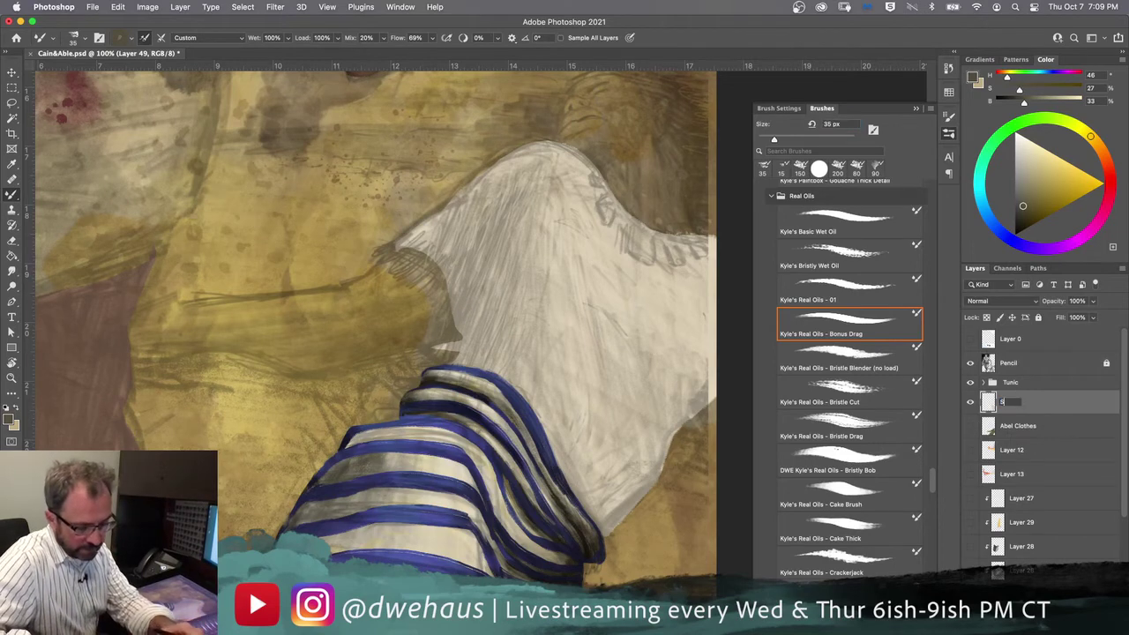
pyautogui.write('hirt ba')
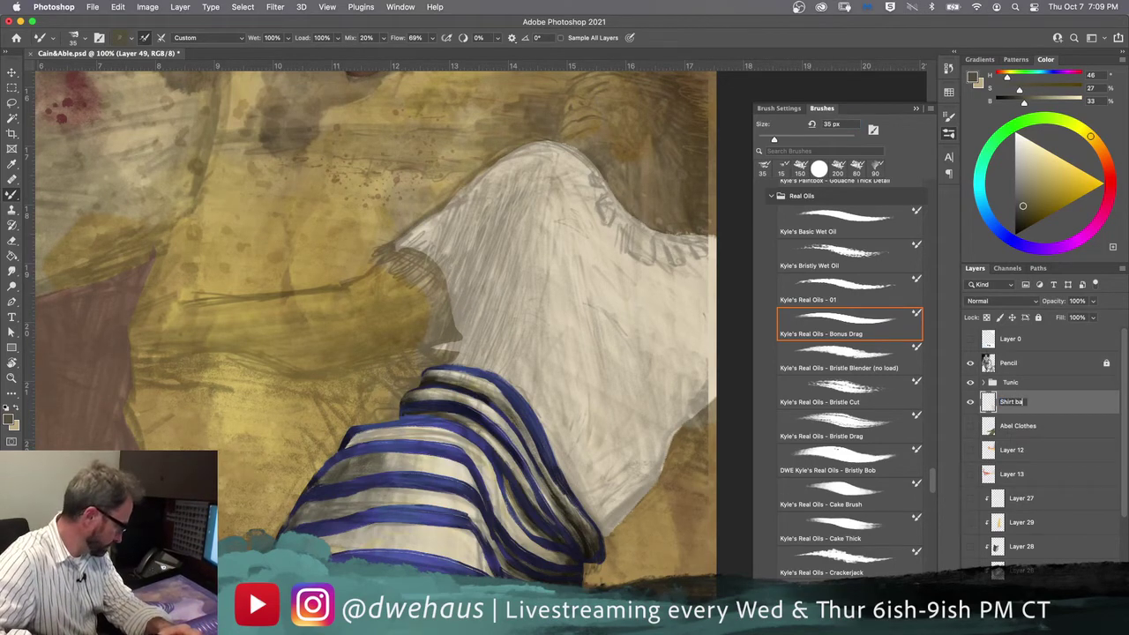
pyautogui.write('se')
pyautogui.press('Return')
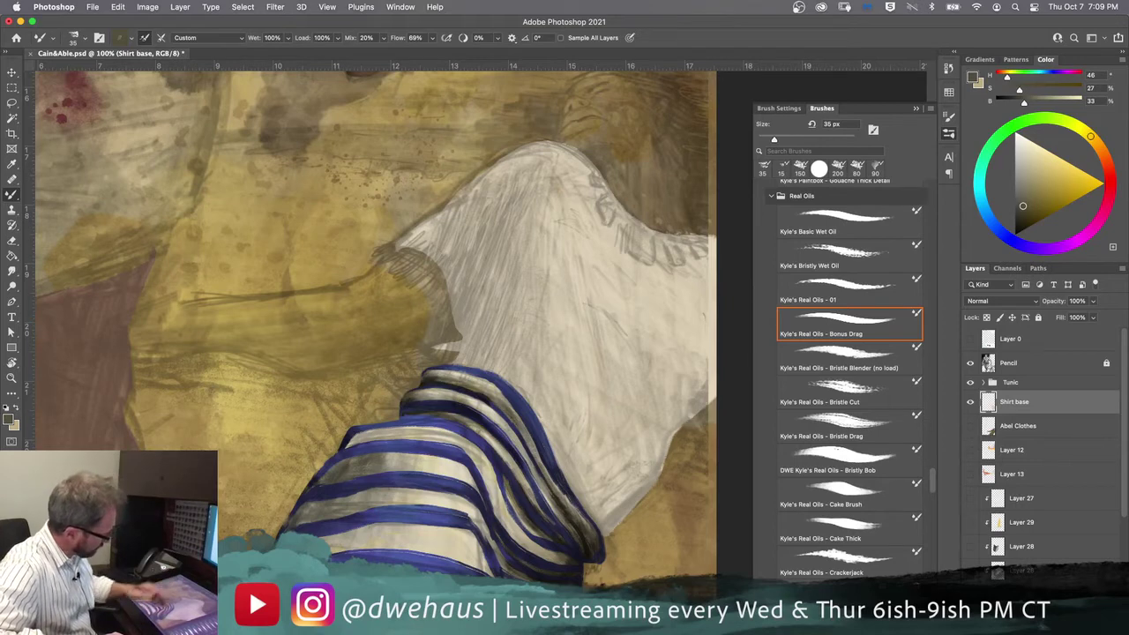
# Step: Add an empty layer above Shirt base and hide it
pyautogui.moveTo(520, 480); pyautogui.dragTo(502, 520)
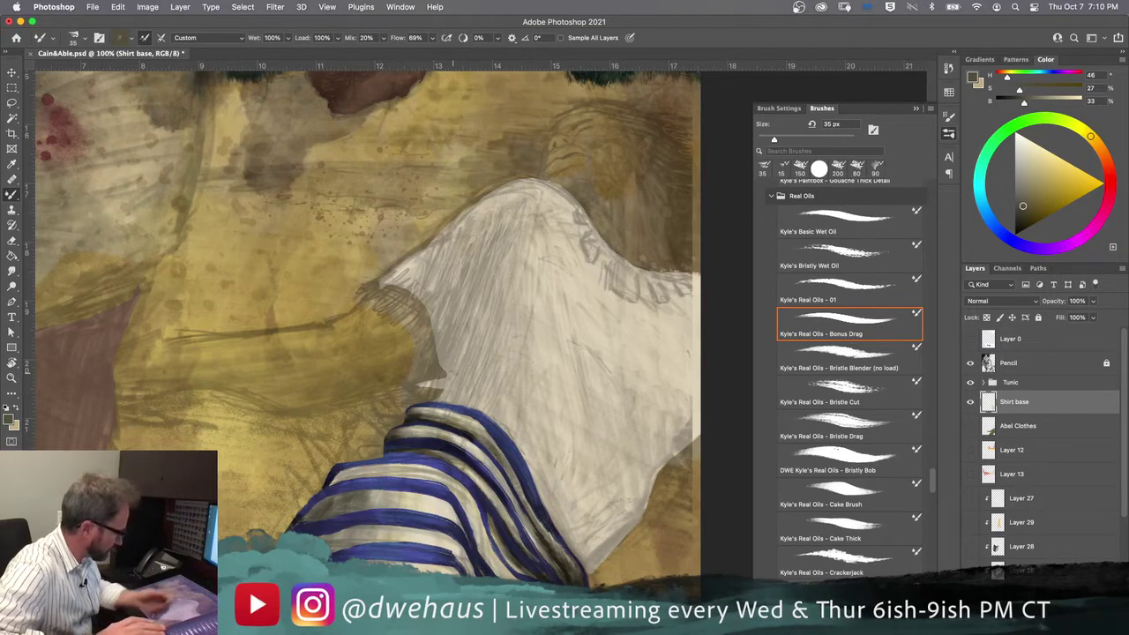
pyautogui.press('super+alt+shift+n')
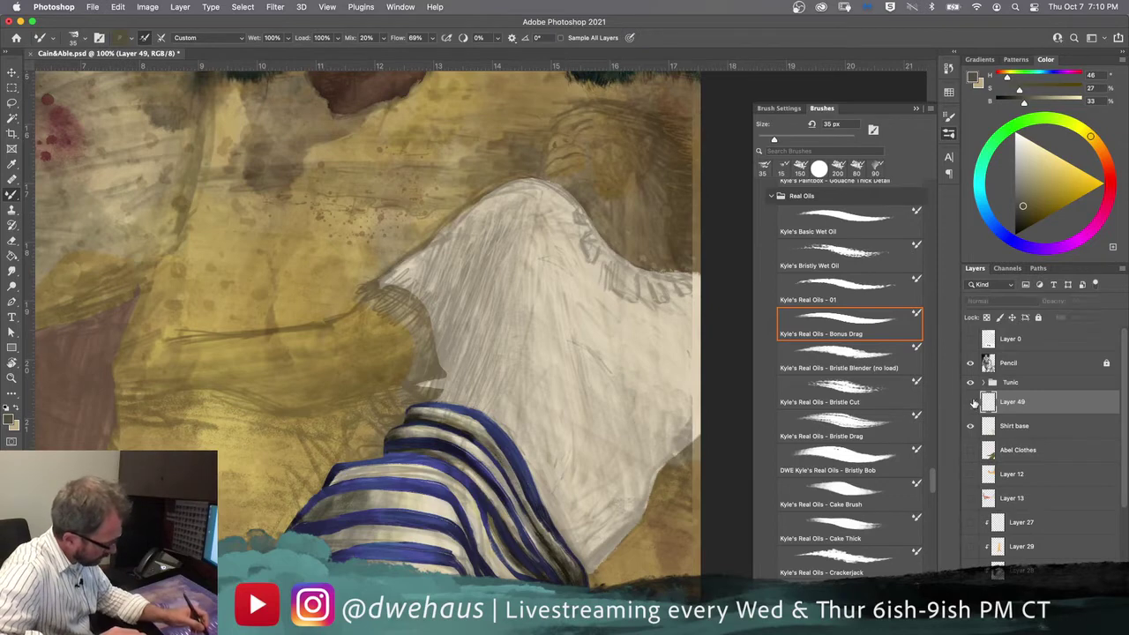
# Step: Duplicate the Shirt base layer with the Pencil sketch hidden, and lock the copy's transparent pixels
pyautogui.click(1009, 426)
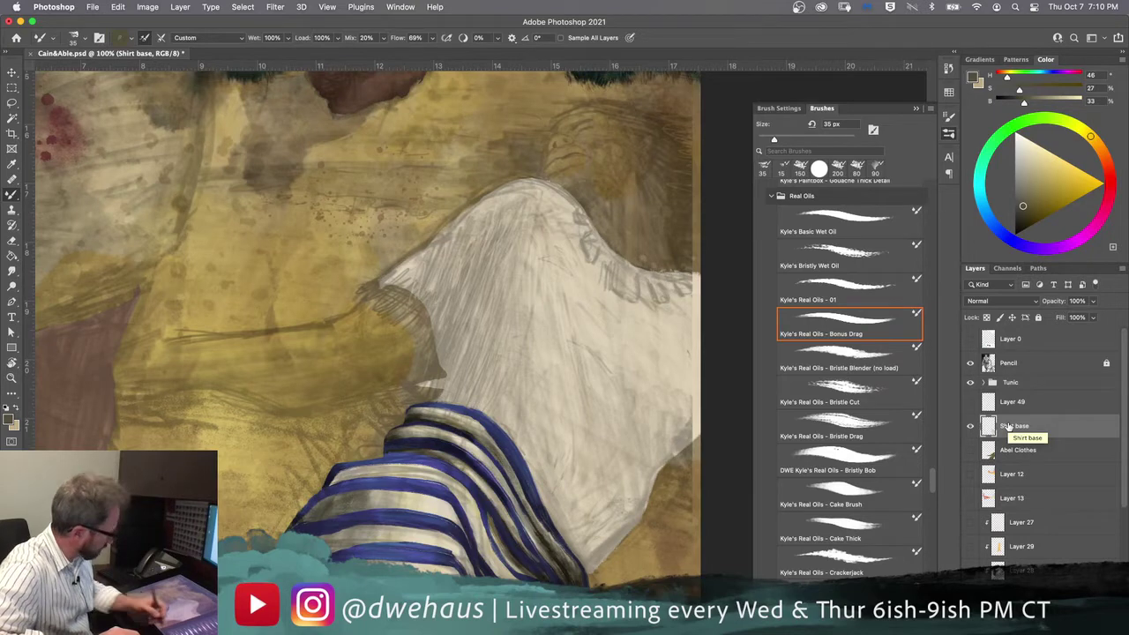
pyautogui.click(970, 365)
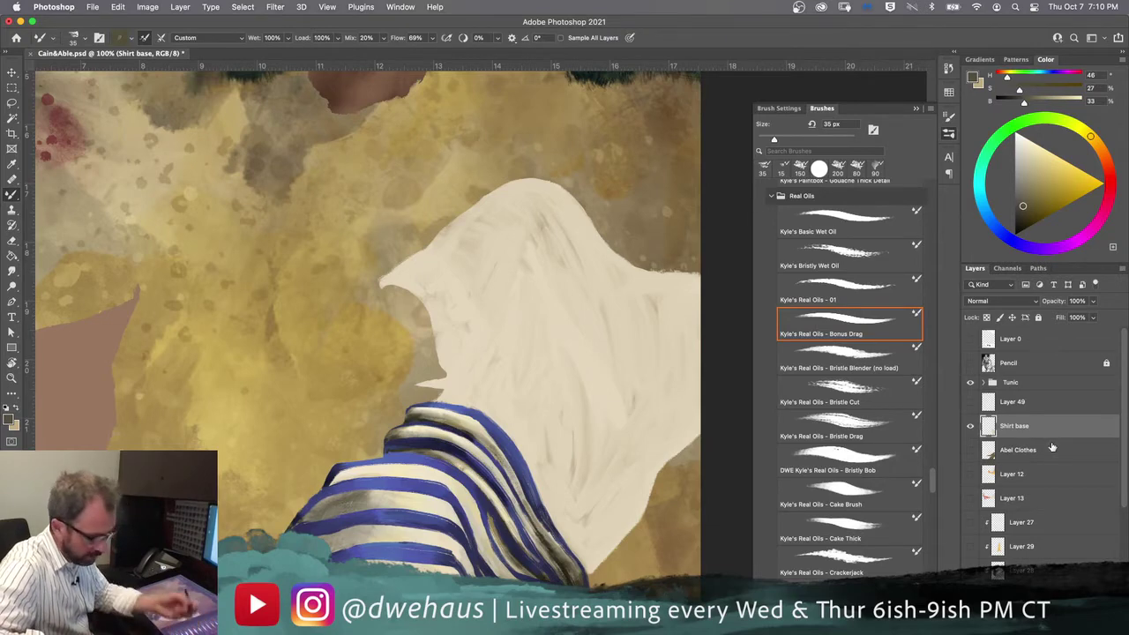
pyautogui.press('super+j')
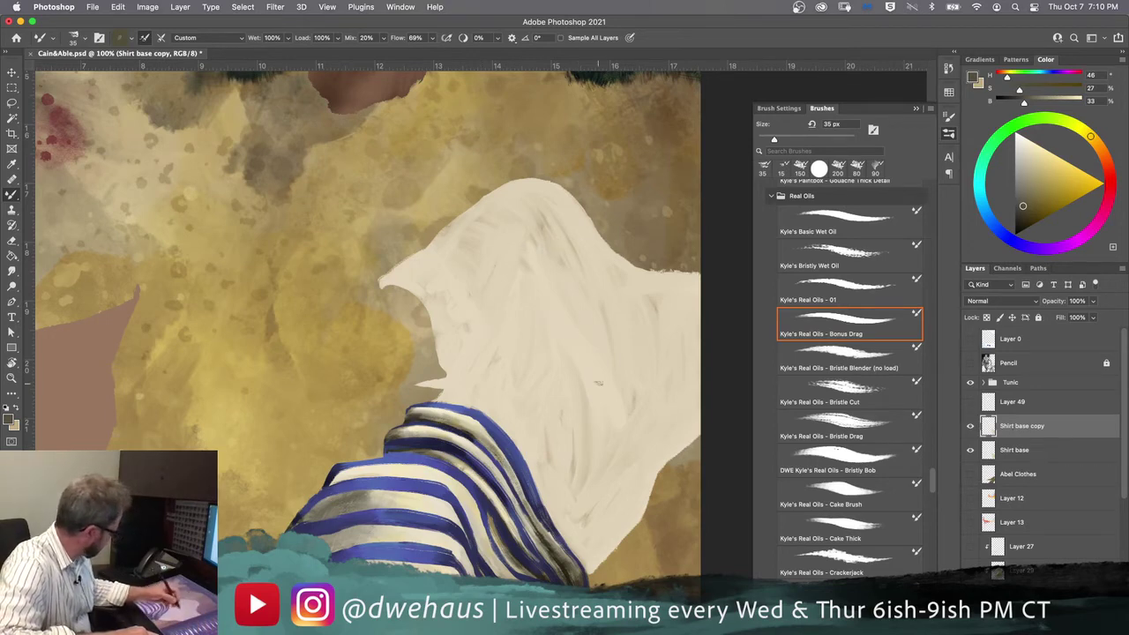
pyautogui.click(987, 318)
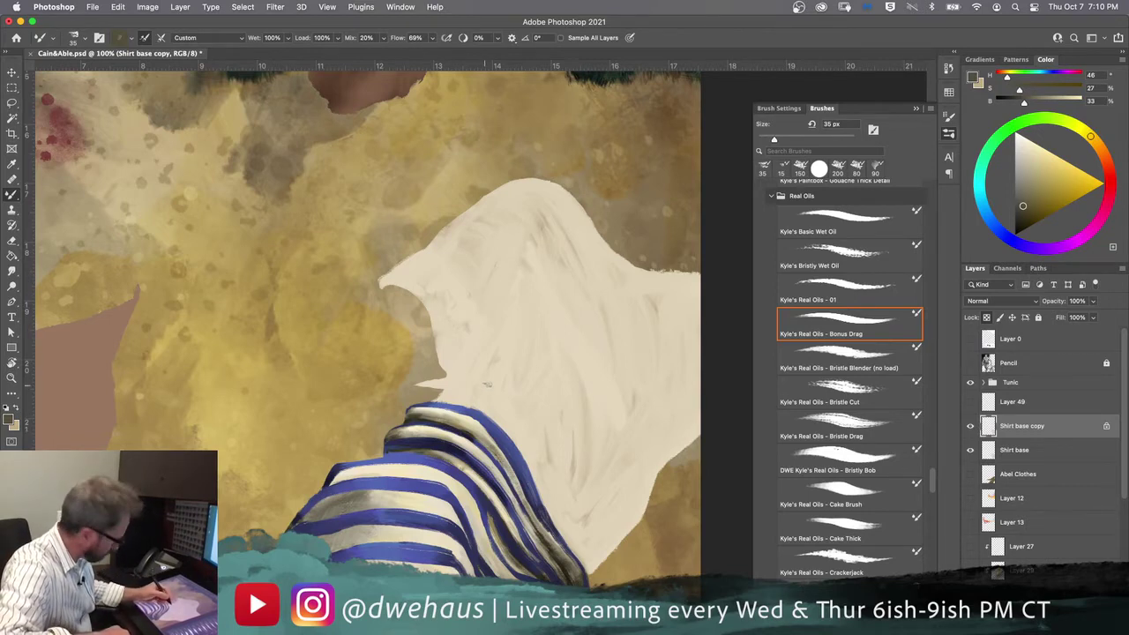
# Step: Paint greyish-brown shading on the Shirt base copy along the edge meeting the striped tunic, using the Bonus Drag brush at 60 px
pyautogui.press(']')
pyautogui.press(']')
pyautogui.press(']')
pyautogui.press(']')
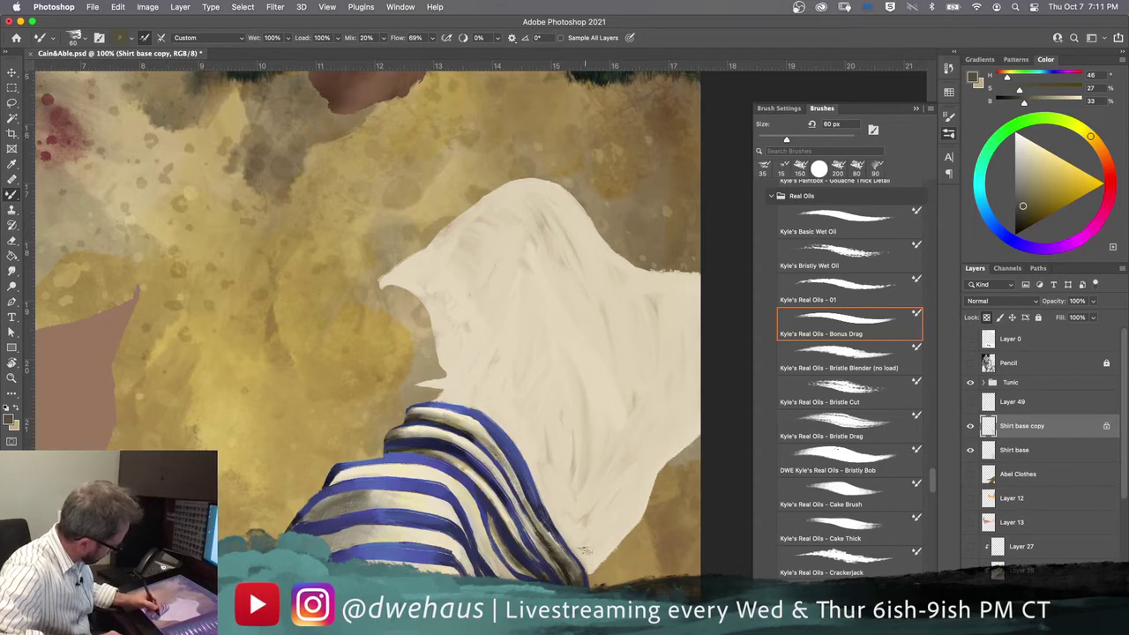
pyautogui.moveTo(581, 543); pyautogui.dragTo(587, 570)
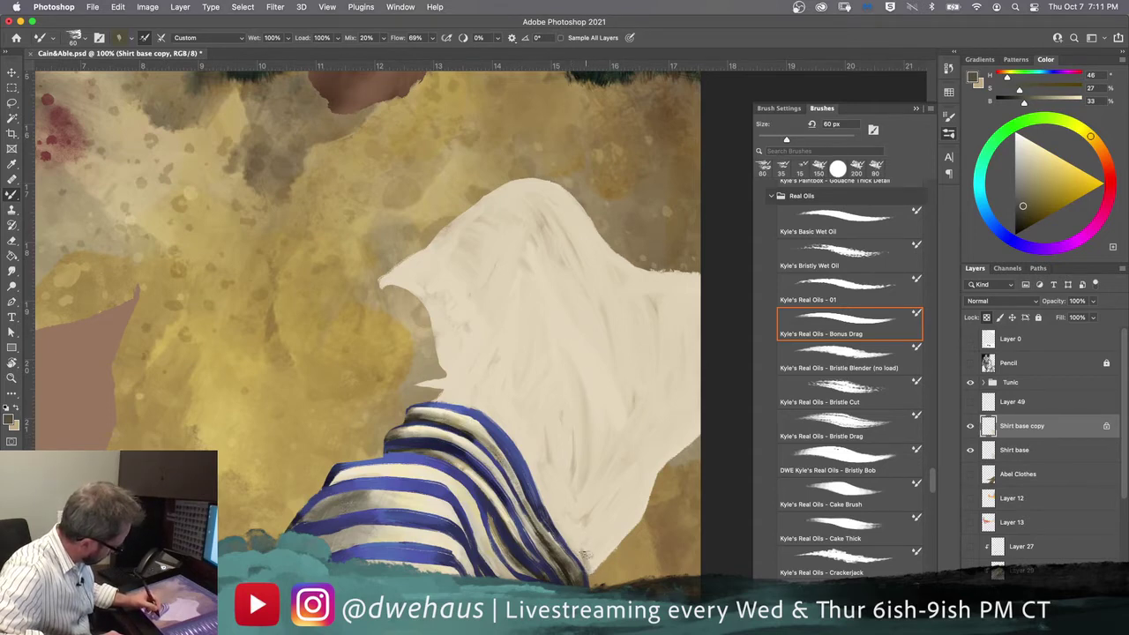
pyautogui.moveTo(528, 458); pyautogui.dragTo(574, 544)
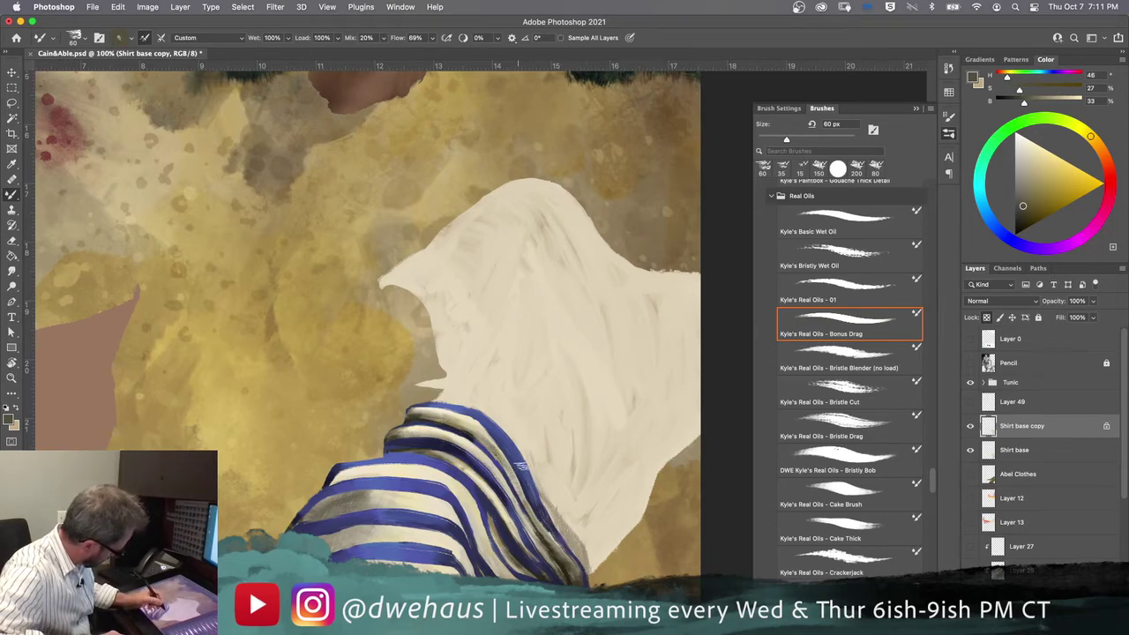
pyautogui.moveTo(554, 528); pyautogui.dragTo(537, 486)
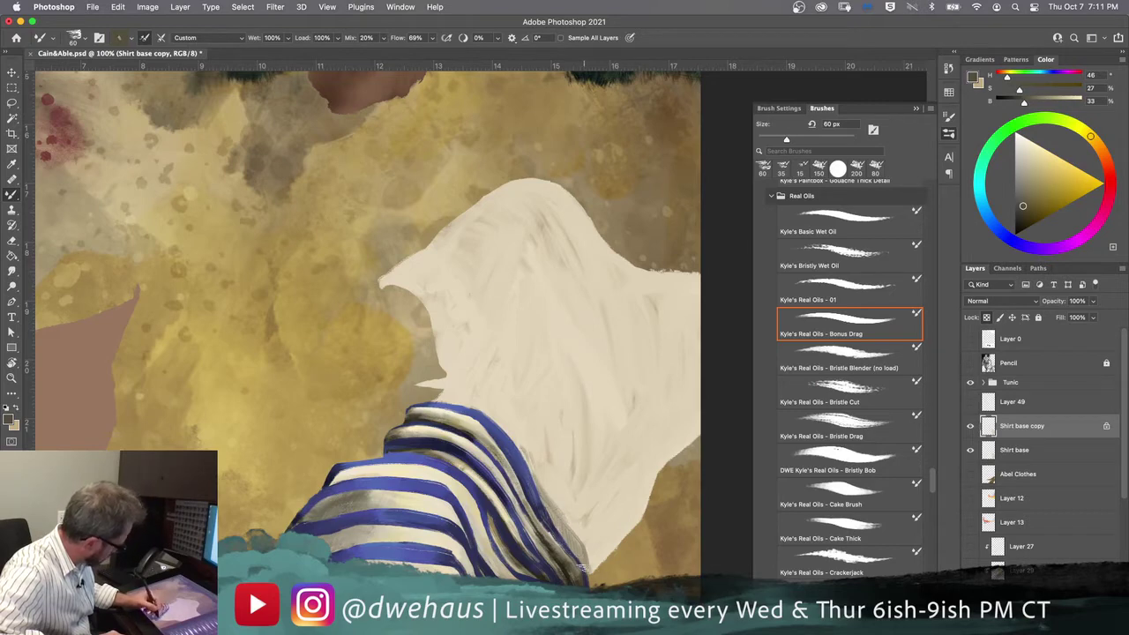
# Step: Sample a dark brown from the tunic's shadow and deepen the shading where the shirt meets the tunic
pyautogui.click(209, 38)
pyautogui.click(255, 335)
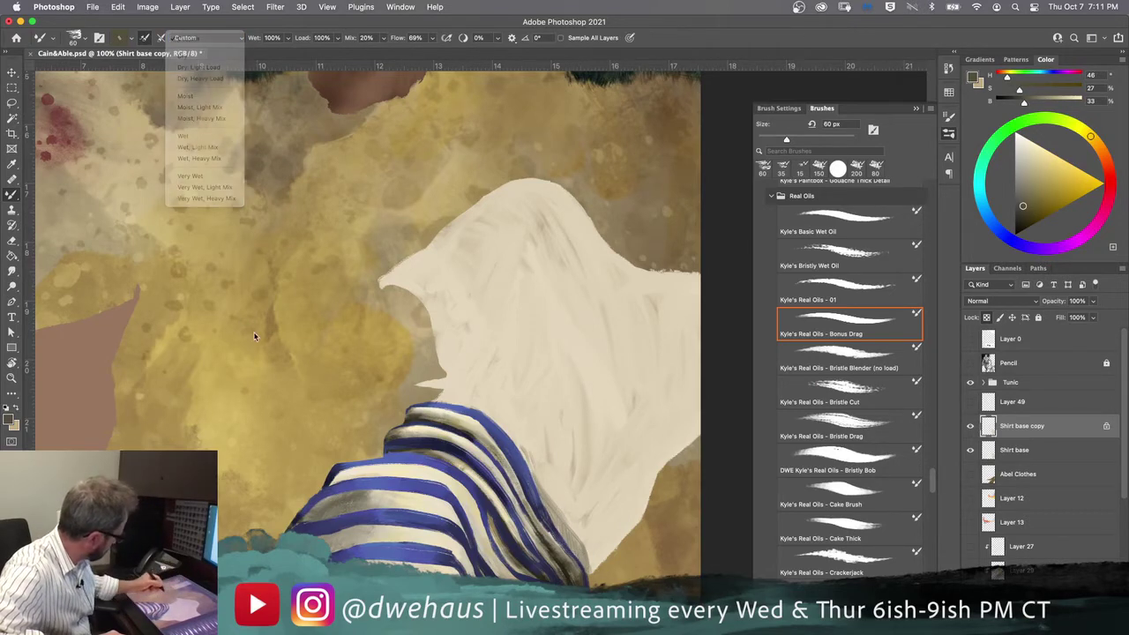
pyautogui.keyDown('alt'); pyautogui.click(573, 572); pyautogui.keyUp('alt')
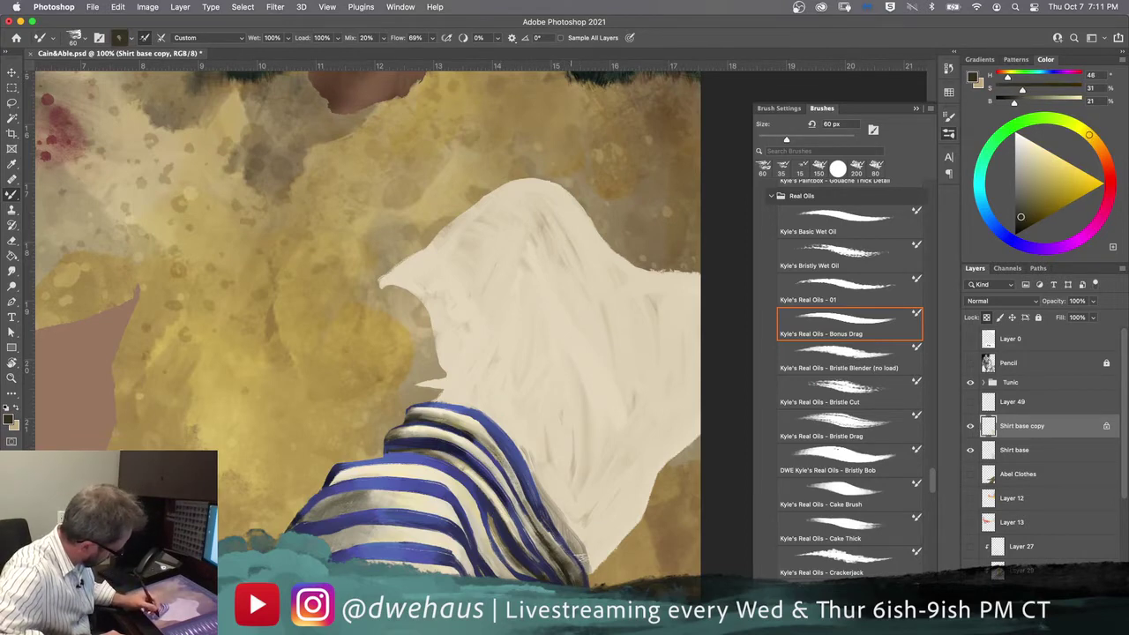
pyautogui.keyDown('alt'); pyautogui.click(565, 554); pyautogui.keyUp('alt')
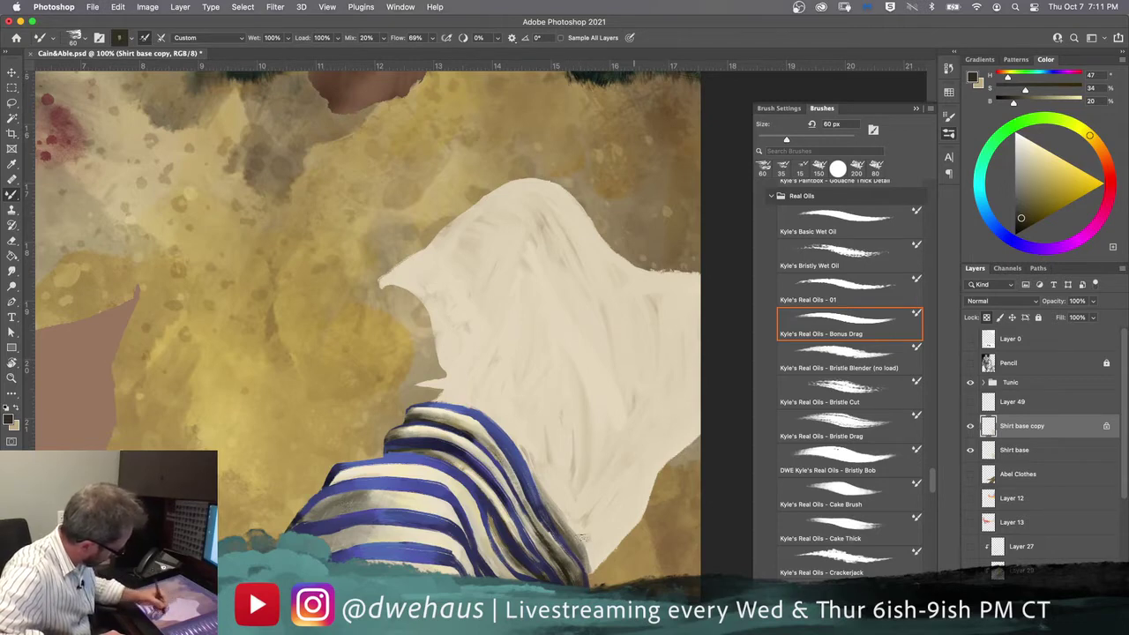
# Step: Paint dark brown shadow strokes along the shirt's lower-right edge, from the canvas border down to the tunic
pyautogui.moveTo(521, 485); pyautogui.dragTo(512, 477)
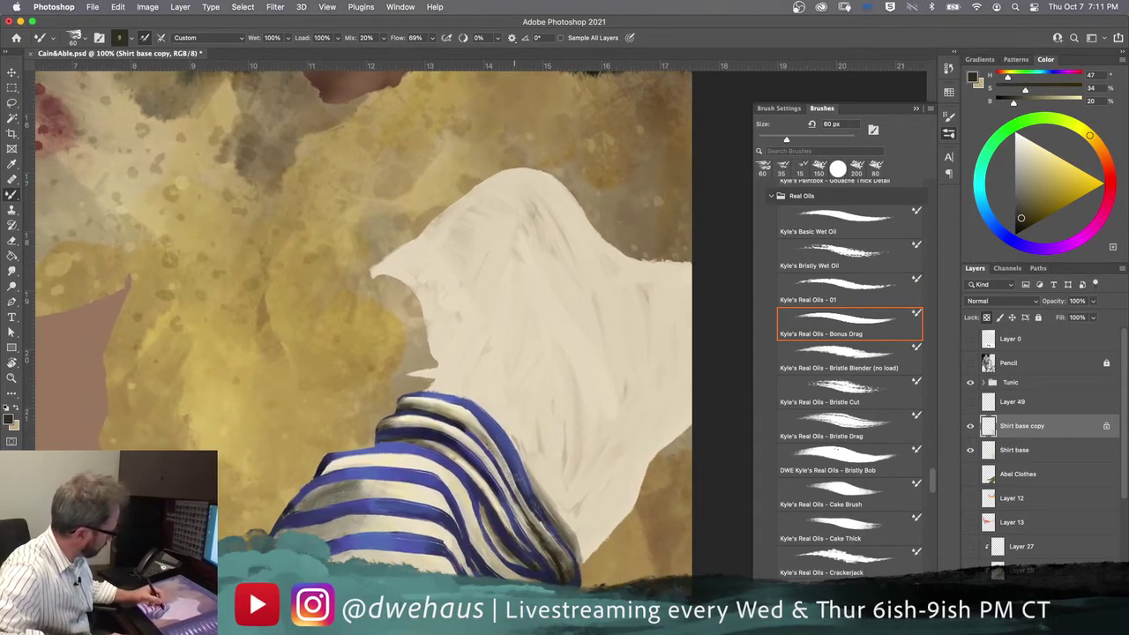
pyautogui.moveTo(695, 399); pyautogui.dragTo(653, 451)
pyautogui.moveTo(693, 406)
pyautogui.mouseDown()
pyautogui.moveTo(664, 444)
pyautogui.moveTo(695, 424)
pyautogui.moveTo(697, 406)
pyautogui.moveTo(650, 459)
pyautogui.moveTo(698, 393)
pyautogui.moveTo(656, 450)
pyautogui.moveTo(625, 469)
pyautogui.moveTo(593, 545)
pyautogui.mouseUp()
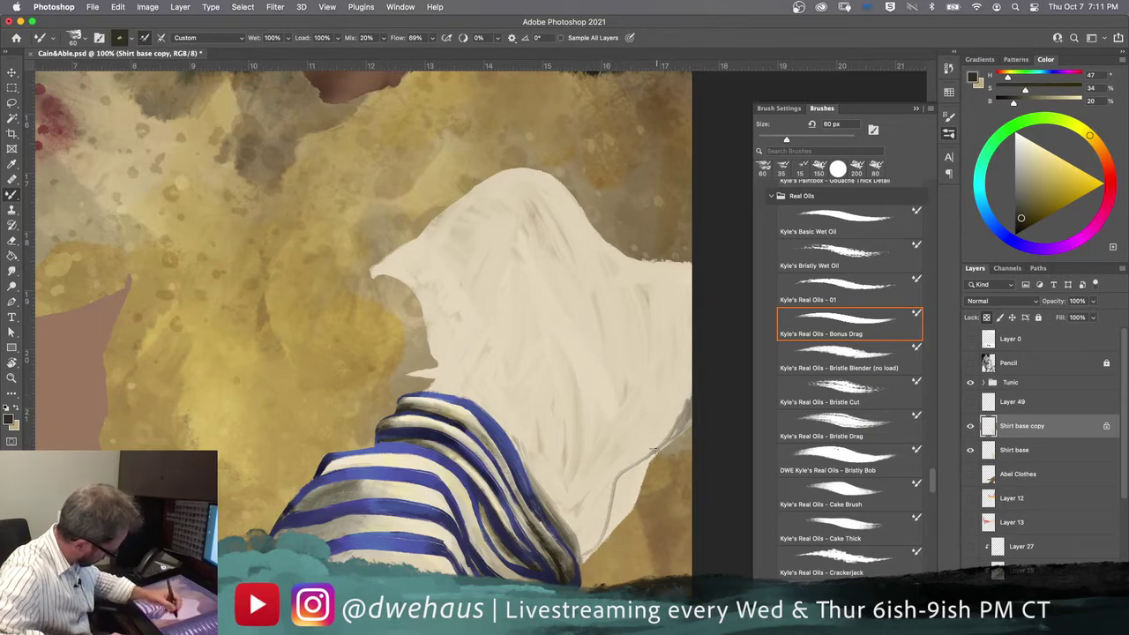
pyautogui.moveTo(647, 461)
pyautogui.mouseDown()
pyautogui.moveTo(621, 514)
pyautogui.moveTo(627, 470)
pyautogui.moveTo(620, 479)
pyautogui.moveTo(585, 559)
pyautogui.mouseUp()
pyautogui.moveTo(632, 499); pyautogui.dragTo(615, 513)
pyautogui.moveTo(644, 462); pyautogui.dragTo(602, 543)
pyautogui.moveTo(646, 485)
pyautogui.mouseDown()
pyautogui.moveTo(625, 515)
pyautogui.moveTo(638, 490)
pyautogui.mouseUp()
pyautogui.moveTo(681, 425); pyautogui.dragTo(667, 440)
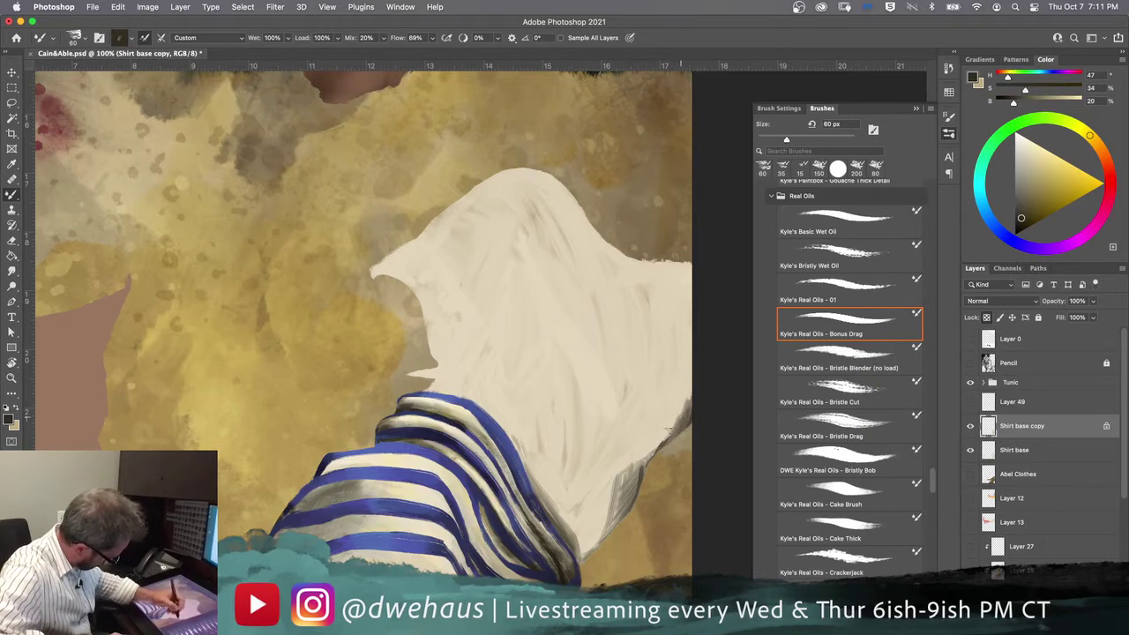
pyautogui.moveTo(644, 478)
pyautogui.mouseDown()
pyautogui.moveTo(594, 545)
pyautogui.moveTo(617, 497)
pyautogui.moveTo(597, 547)
pyautogui.mouseUp()
# Step: Set the brush size to 90 px and undo the latest shading strokes on the shirt's lower-right edge
pyautogui.press(']')
pyautogui.press(']')
pyautogui.press(']')
pyautogui.press('super+z')
pyautogui.press('super+z')
pyautogui.press('super+z')
pyautogui.press('super+z')
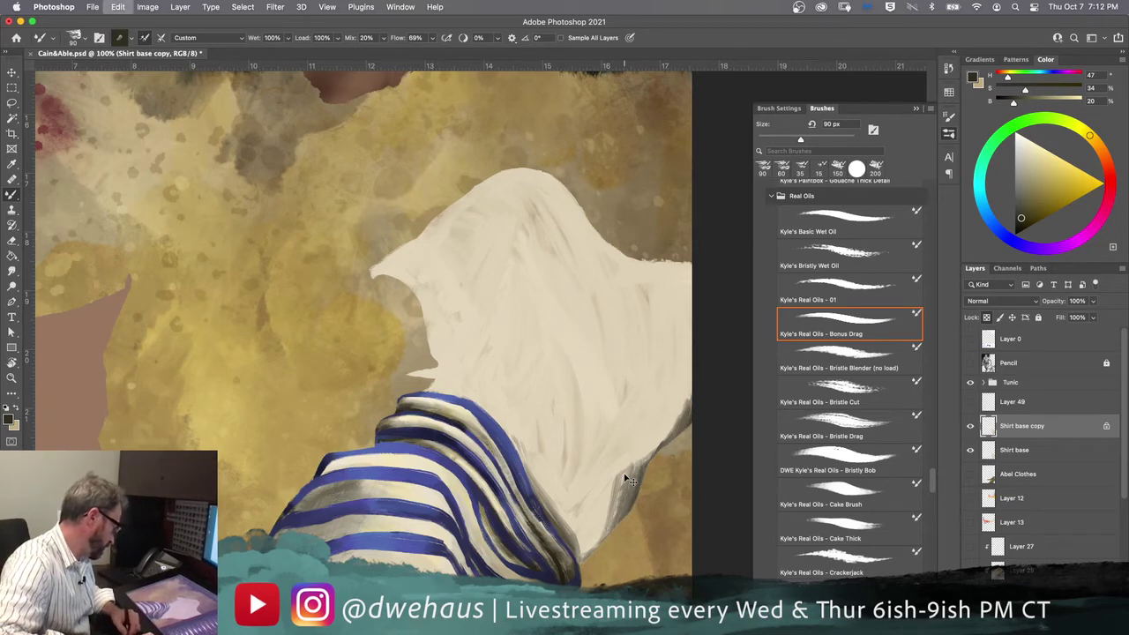
pyautogui.press('super+z')
pyautogui.press('super+z')
pyautogui.press('super+z')
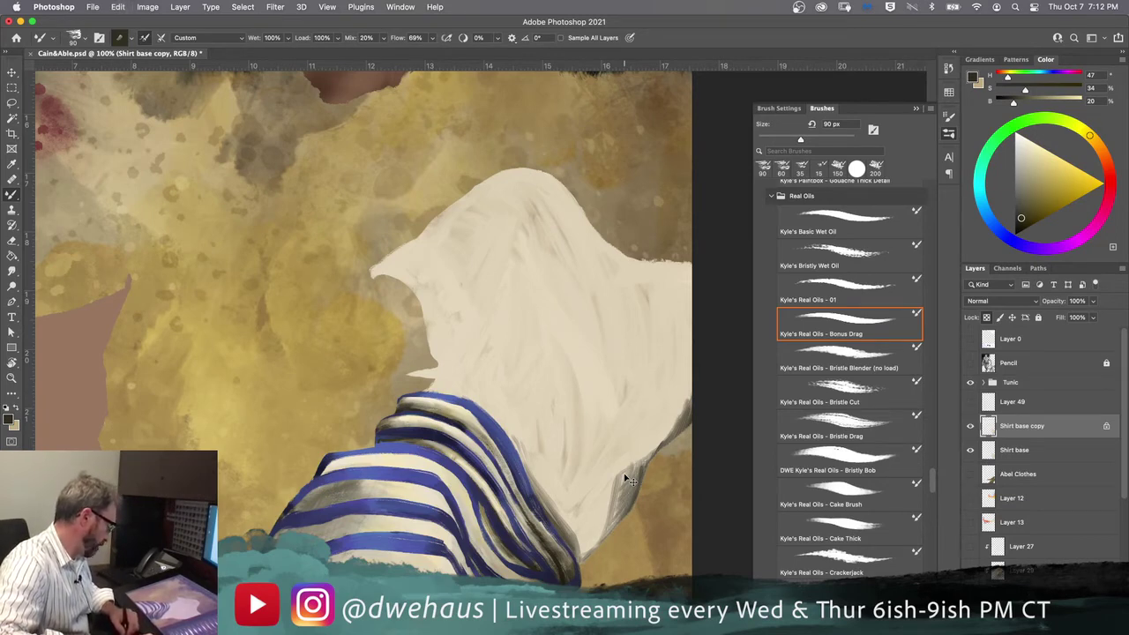
pyautogui.press('super+z')
pyautogui.press('super+z')
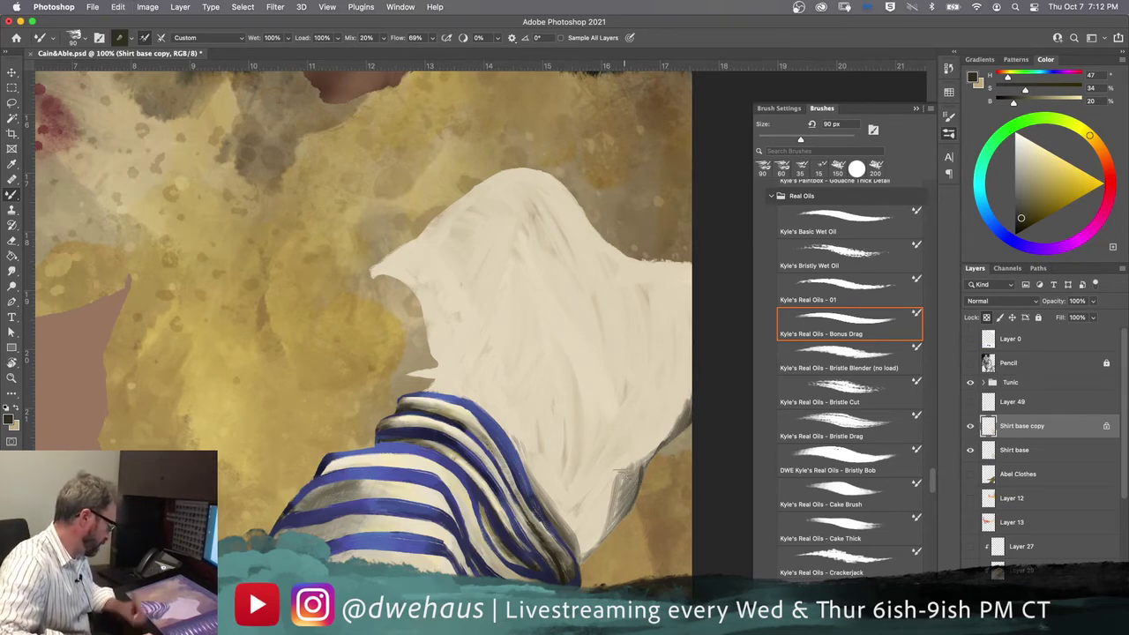
pyautogui.moveTo(567, 355)
pyautogui.mouseDown()
pyautogui.moveTo(459, 312)
pyautogui.moveTo(425, 325)
pyautogui.mouseUp()
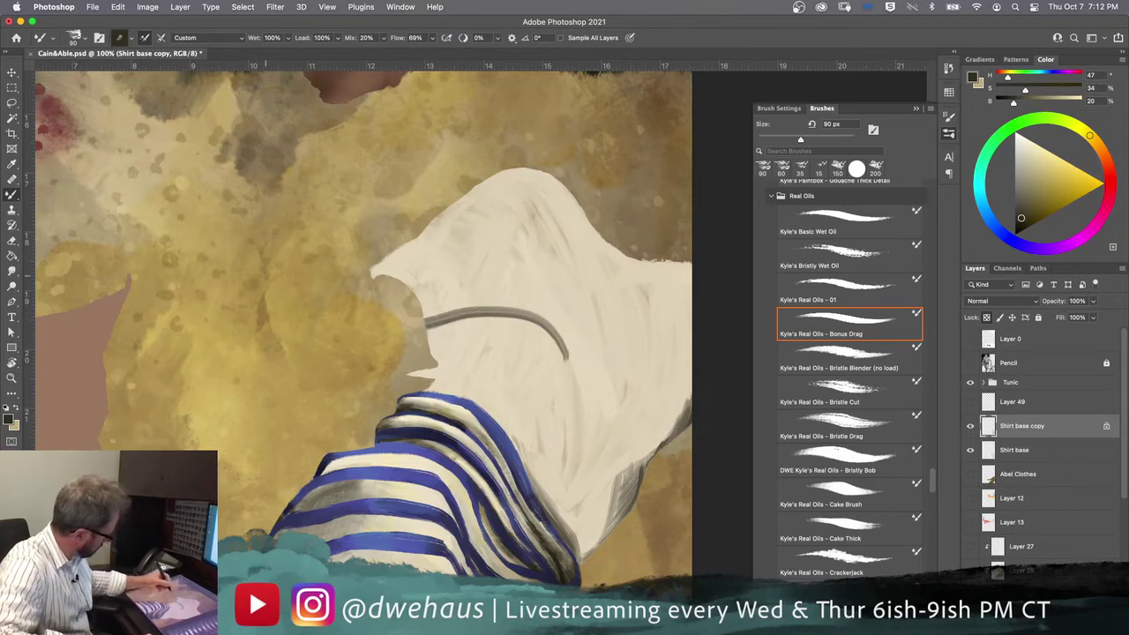
pyautogui.moveTo(499, 248)
pyautogui.mouseDown()
pyautogui.moveTo(562, 292)
pyautogui.moveTo(511, 389)
pyautogui.moveTo(534, 348)
pyautogui.moveTo(530, 361)
pyautogui.moveTo(547, 358)
pyautogui.mouseUp()
pyautogui.press('super+z')
pyautogui.press('super+z')
pyautogui.press('super+z')
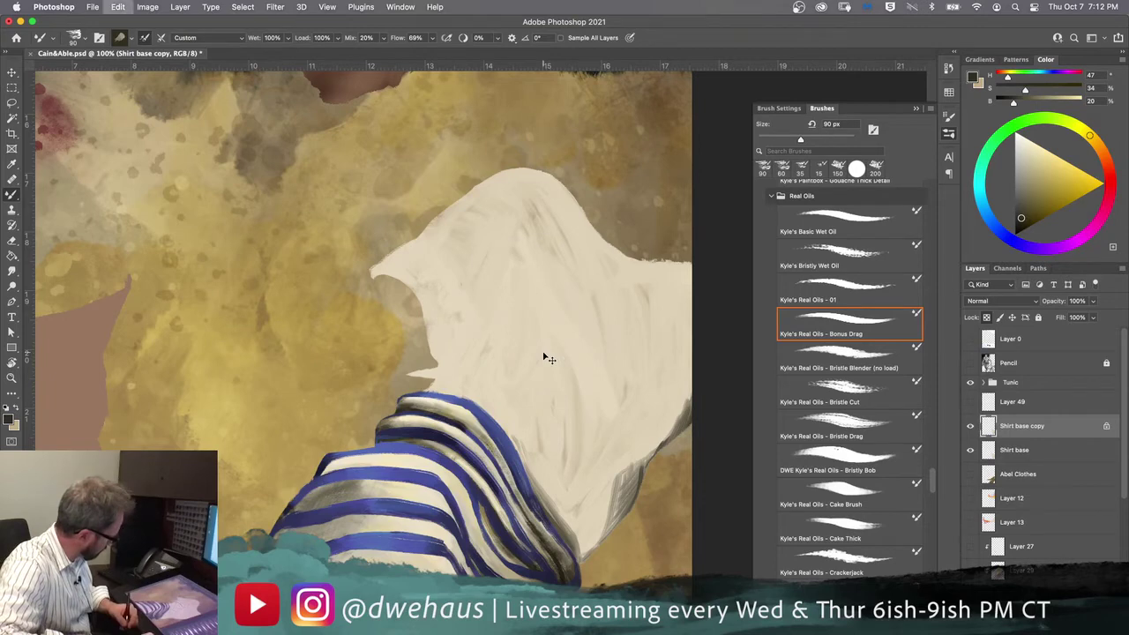
# Step: Undo the remaining dark shadow strokes along the shirt's lower-right edge one after another
pyautogui.press('super+z')
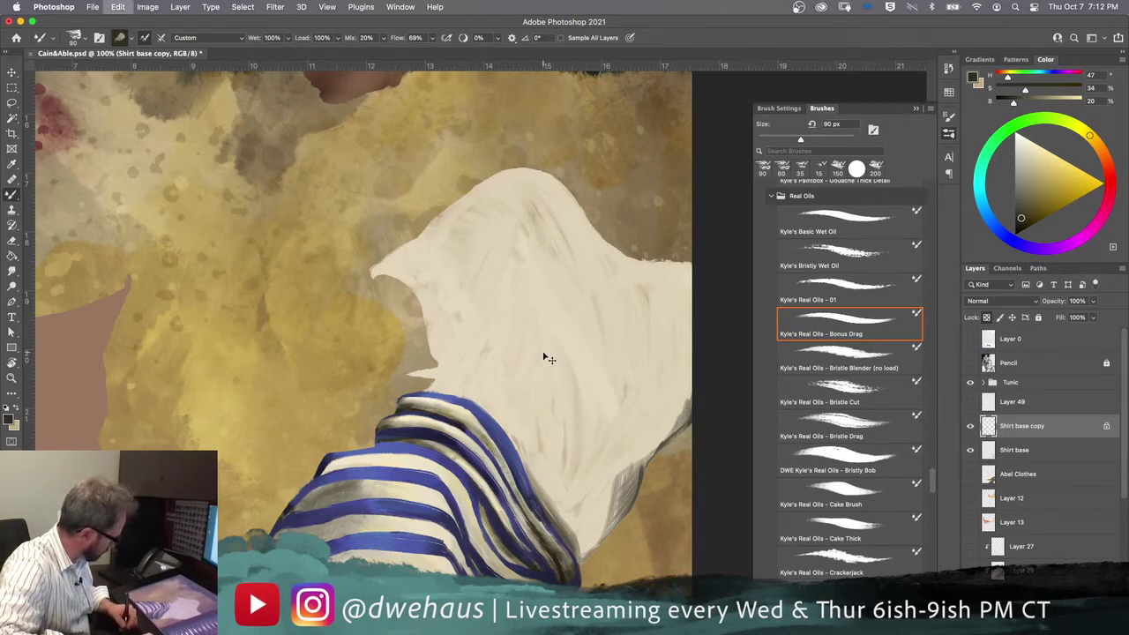
pyautogui.press('super+z')
pyautogui.press('super+z')
pyautogui.press('super+z')
pyautogui.press('super+z')
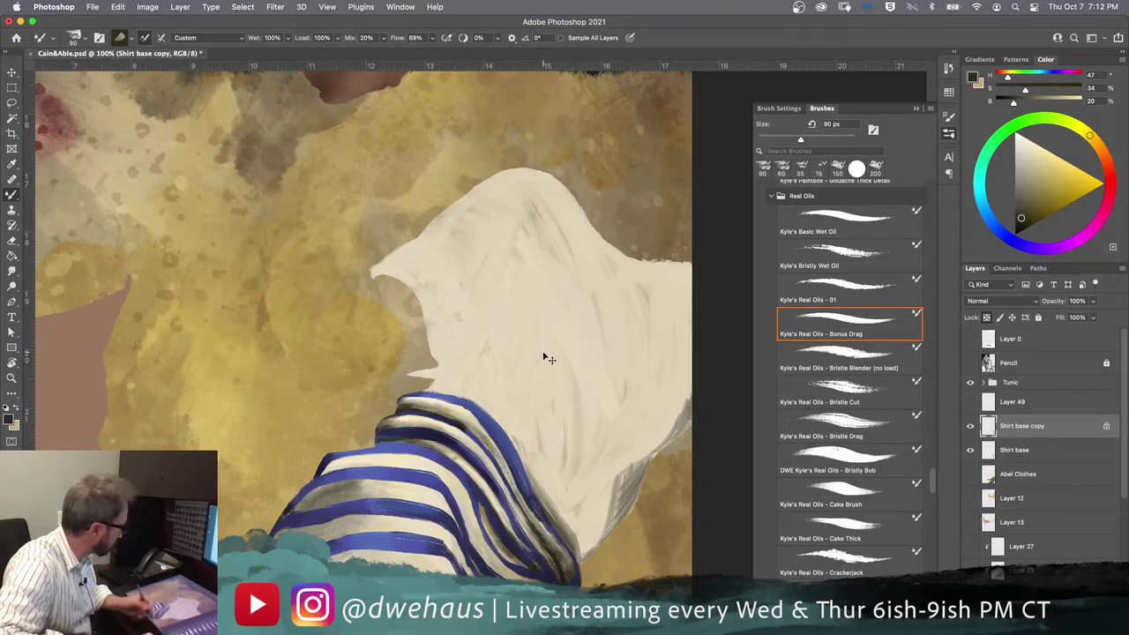
pyautogui.press('super+z')
pyautogui.press('super+z')
pyautogui.press('super+z')
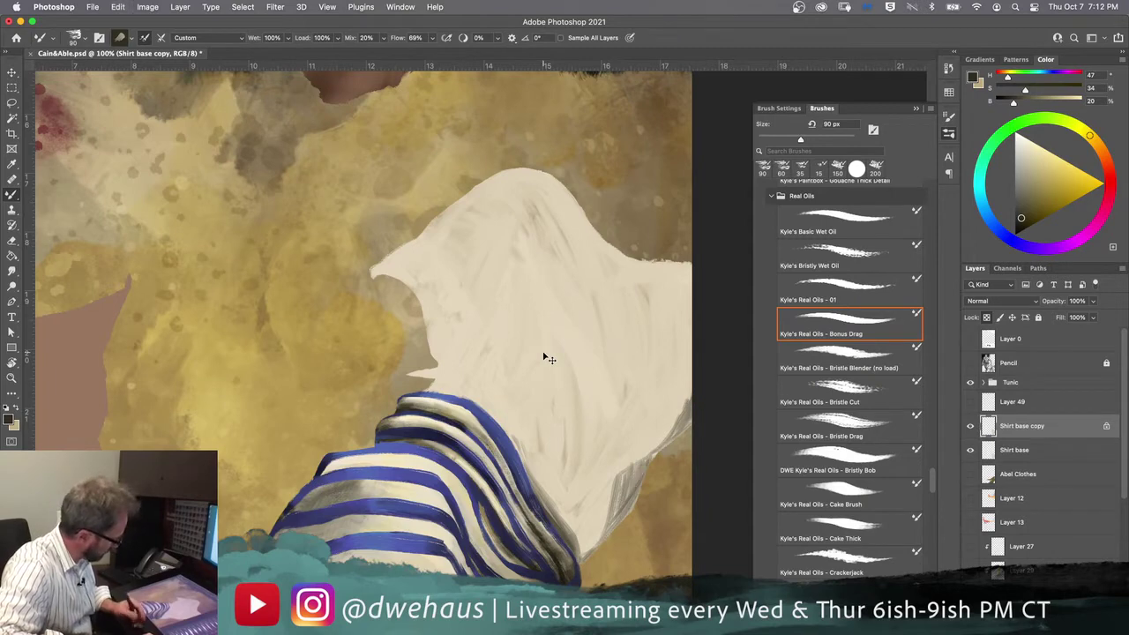
pyautogui.press('super+z')
pyautogui.press('super+z')
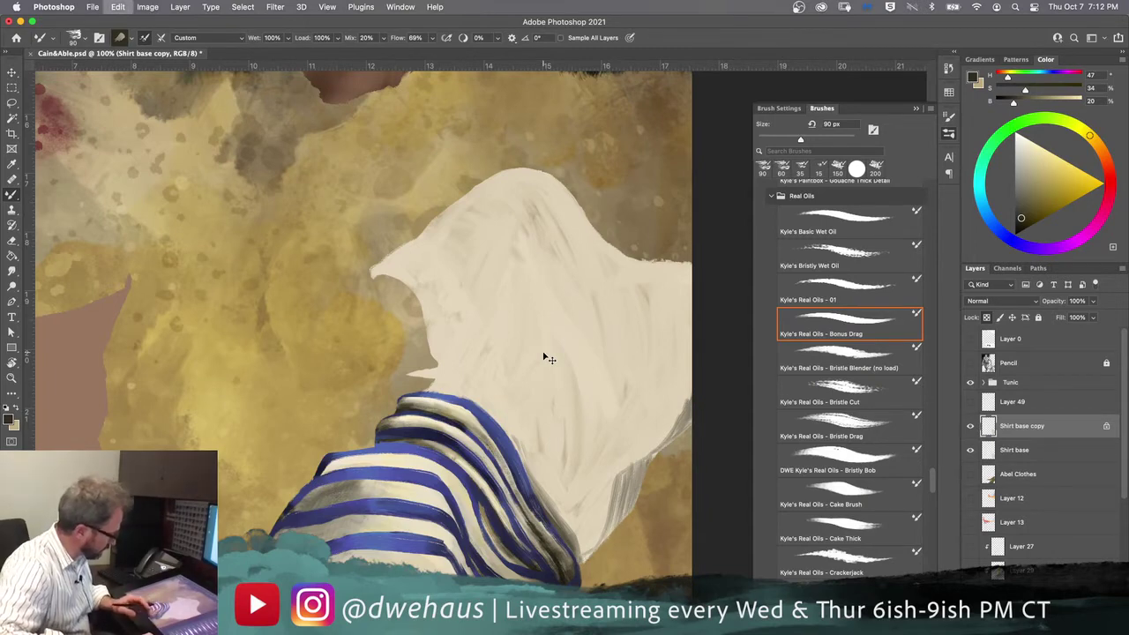
pyautogui.press('super+z')
pyautogui.press('super+z')
pyautogui.press('super+z')
pyautogui.press('super+z')
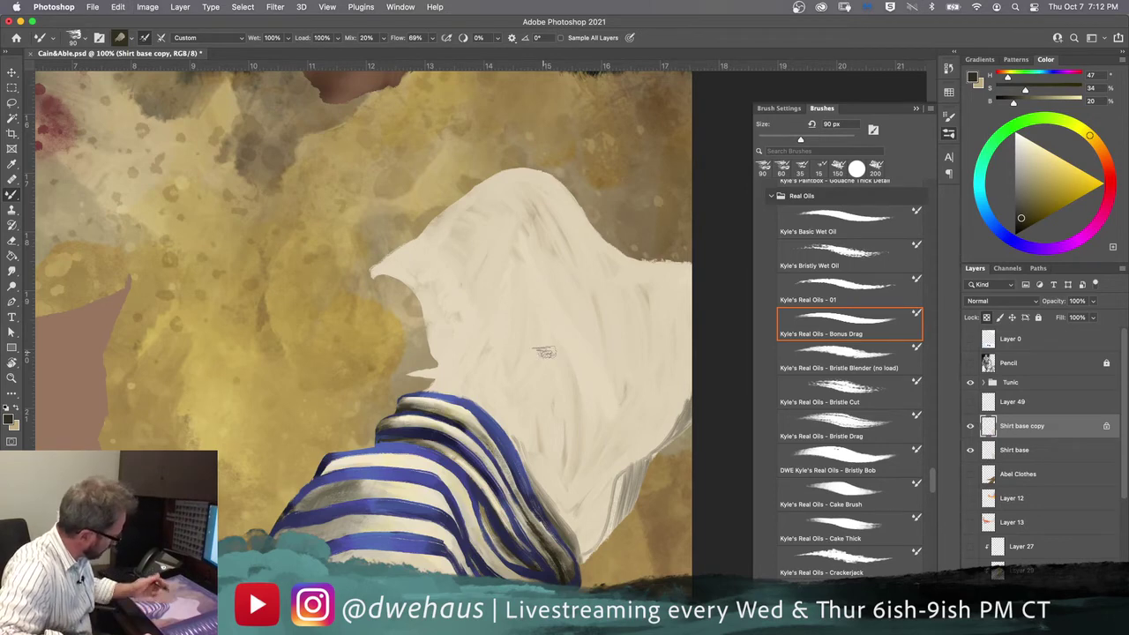
pyautogui.press('super+z')
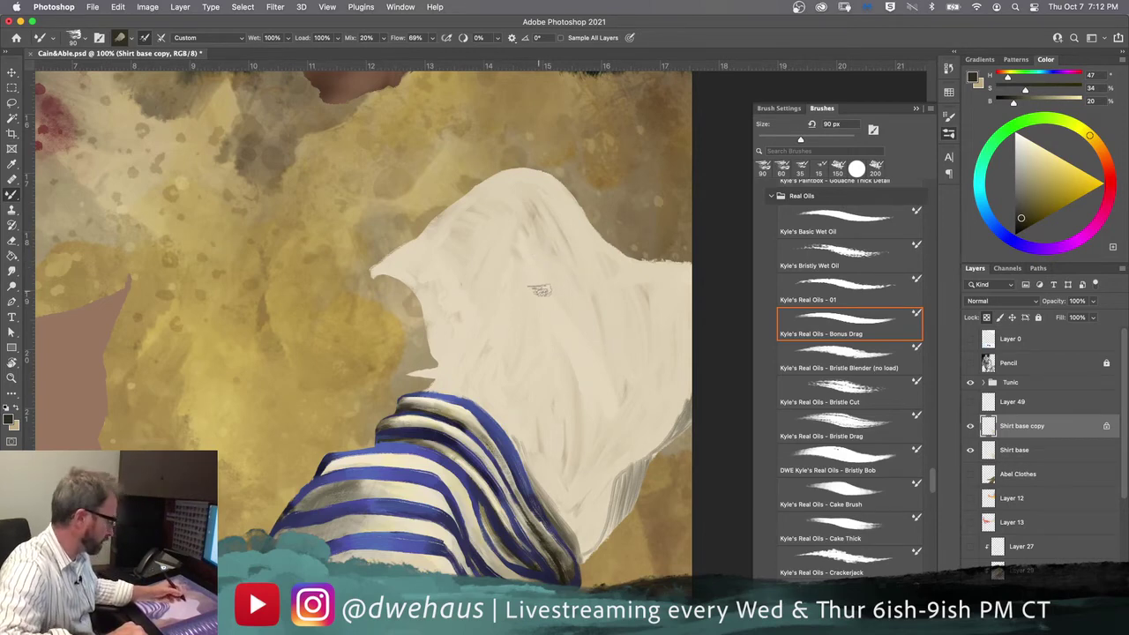
# Step: Show the Pencil layer as a shading guide and make Shirt base copy the active layer
pyautogui.click(1046, 365)
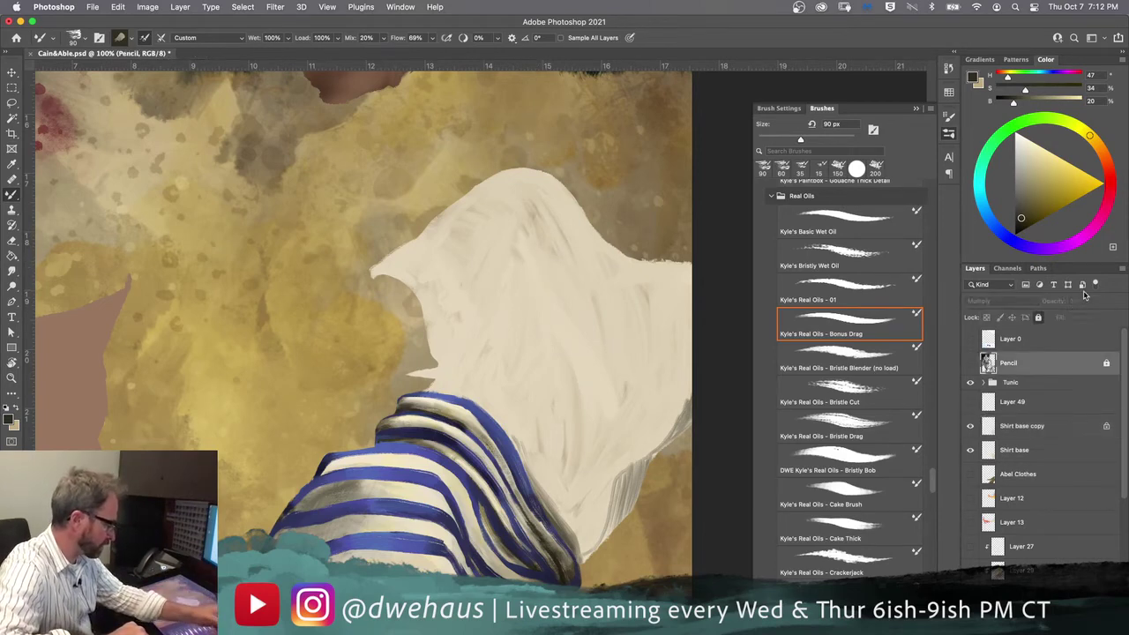
pyautogui.click(970, 363)
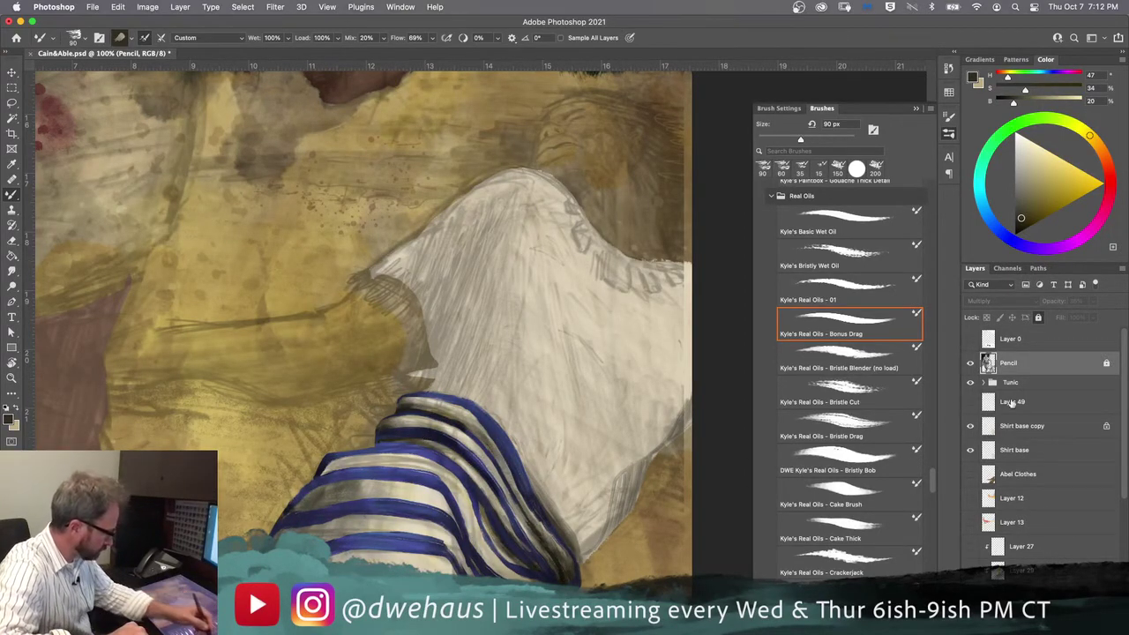
pyautogui.click(1016, 427)
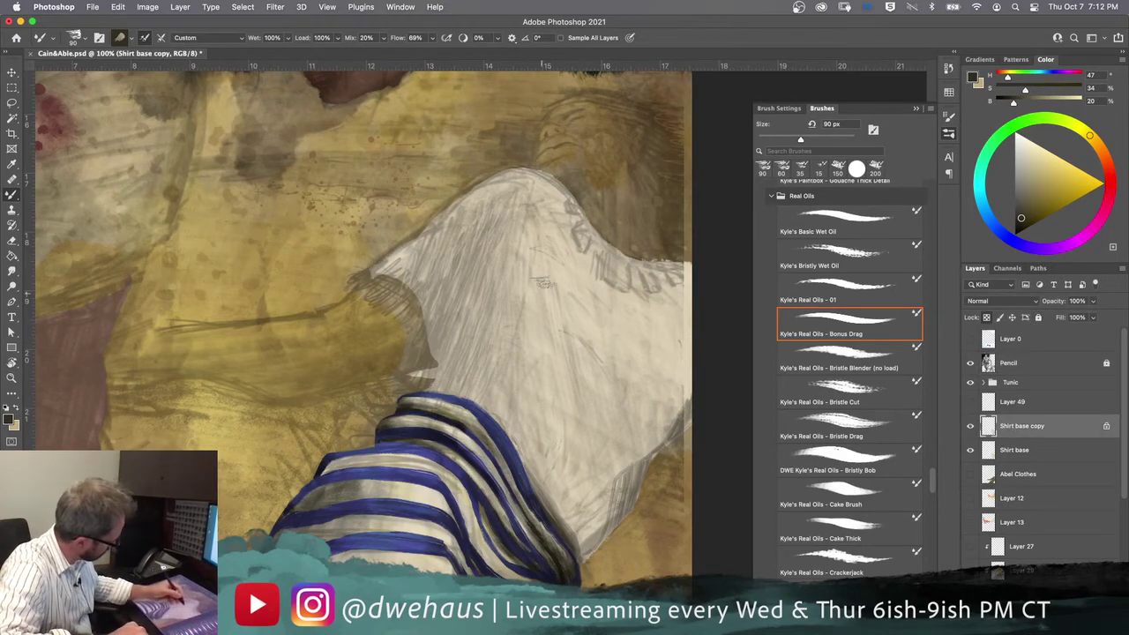
# Step: Paint a long dark brown fold line down the middle of the shirt to the tunic using the 90 px Bonus Drag brush
pyautogui.moveTo(578, 339); pyautogui.dragTo(565, 491)
pyautogui.moveTo(550, 245); pyautogui.dragTo(575, 518)
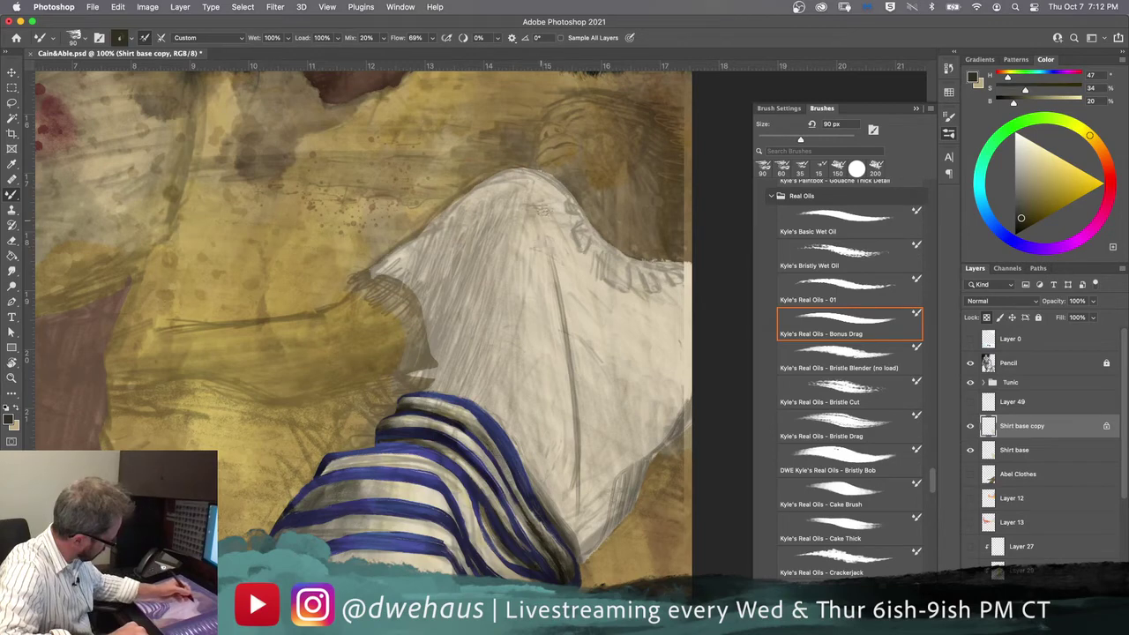
pyautogui.moveTo(556, 275); pyautogui.dragTo(583, 523)
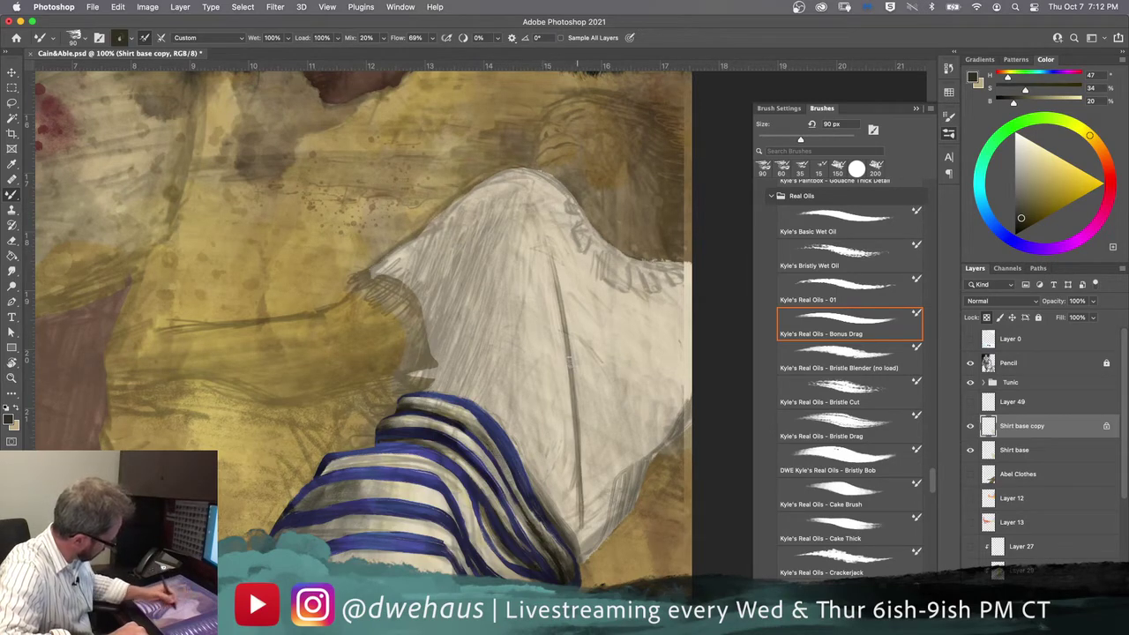
pyautogui.moveTo(575, 335); pyautogui.dragTo(585, 529)
pyautogui.moveTo(574, 310); pyautogui.dragTo(593, 506)
pyautogui.moveTo(586, 422); pyautogui.dragTo(597, 510)
pyautogui.moveTo(567, 287); pyautogui.dragTo(586, 503)
pyautogui.moveTo(584, 402); pyautogui.dragTo(583, 491)
pyautogui.moveTo(572, 310)
pyautogui.mouseDown()
pyautogui.moveTo(596, 431)
pyautogui.moveTo(594, 529)
pyautogui.mouseUp()
pyautogui.moveTo(591, 434); pyautogui.dragTo(593, 514)
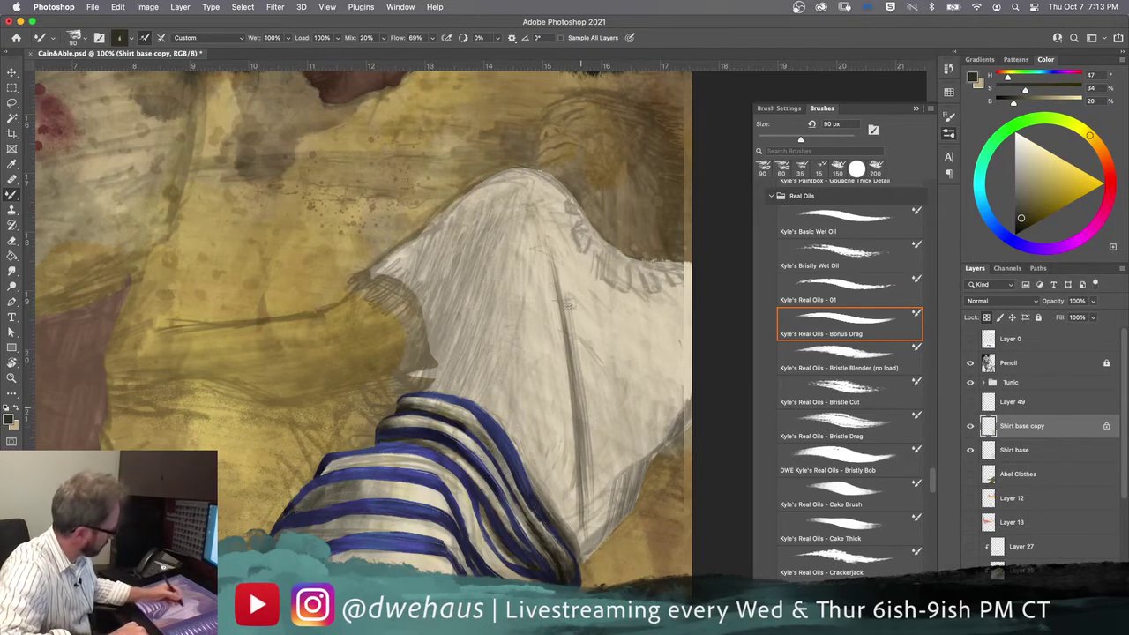
# Step: Enlarge the brush to 200 px and paint vertical shading strokes on the shirt's lower right side, near the canvas border
pyautogui.press(']')
pyautogui.press(']')
pyautogui.press(']')
pyautogui.press(']')
pyautogui.press(']')
pyautogui.moveTo(664, 377); pyautogui.dragTo(653, 430)
pyautogui.moveTo(654, 358); pyautogui.dragTo(656, 441)
pyautogui.moveTo(637, 340); pyautogui.dragTo(634, 452)
pyautogui.moveTo(623, 362)
pyautogui.mouseDown()
pyautogui.moveTo(642, 446)
pyautogui.moveTo(623, 446)
pyautogui.moveTo(614, 469)
pyautogui.mouseUp()
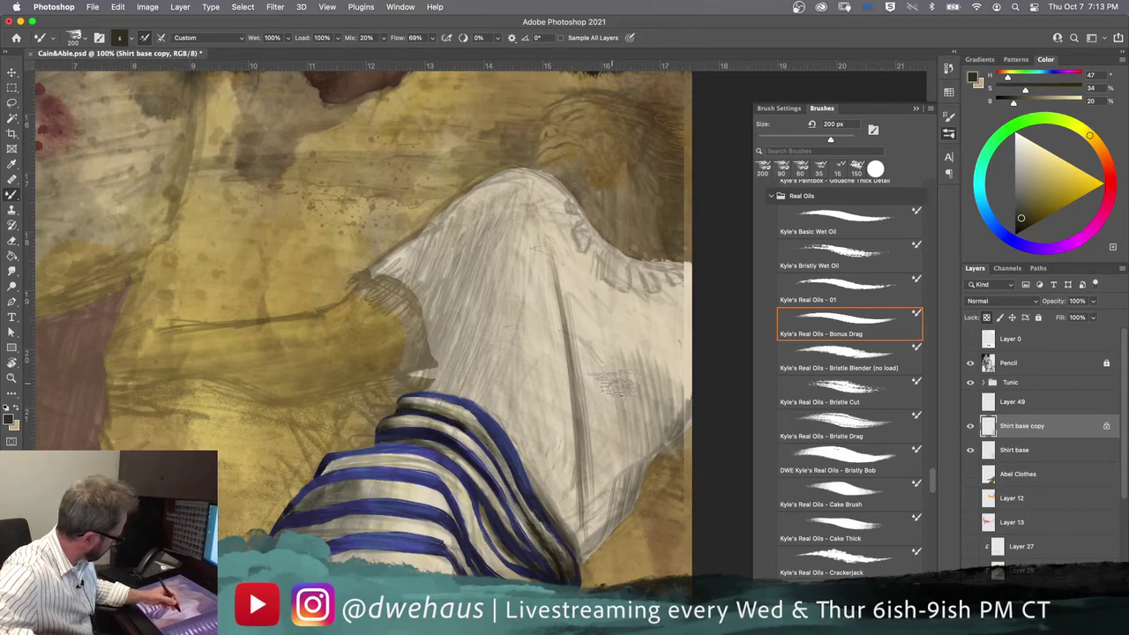
# Step: Extend the vertical shading strokes from the shirt's right side across to the central fold and down to its lower tip
pyautogui.moveTo(603, 335); pyautogui.dragTo(609, 499)
pyautogui.moveTo(600, 370); pyautogui.dragTo(608, 499)
pyautogui.moveTo(595, 401); pyautogui.dragTo(600, 522)
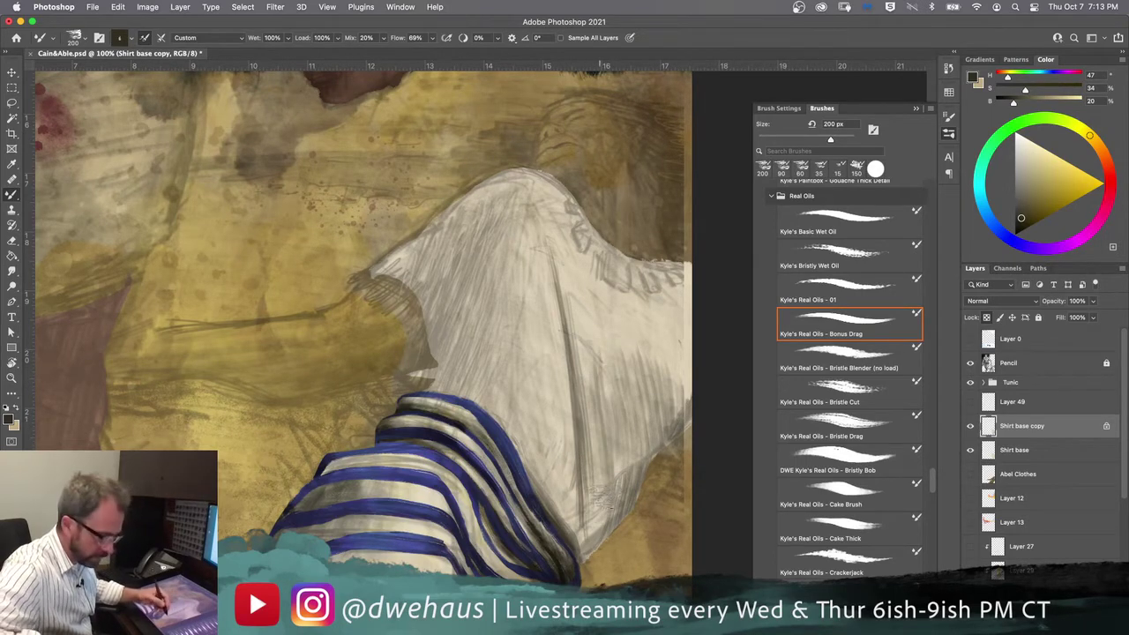
pyautogui.moveTo(600, 468); pyautogui.dragTo(605, 510)
pyautogui.moveTo(591, 358); pyautogui.dragTo(604, 537)
pyautogui.moveTo(586, 462); pyautogui.dragTo(591, 547)
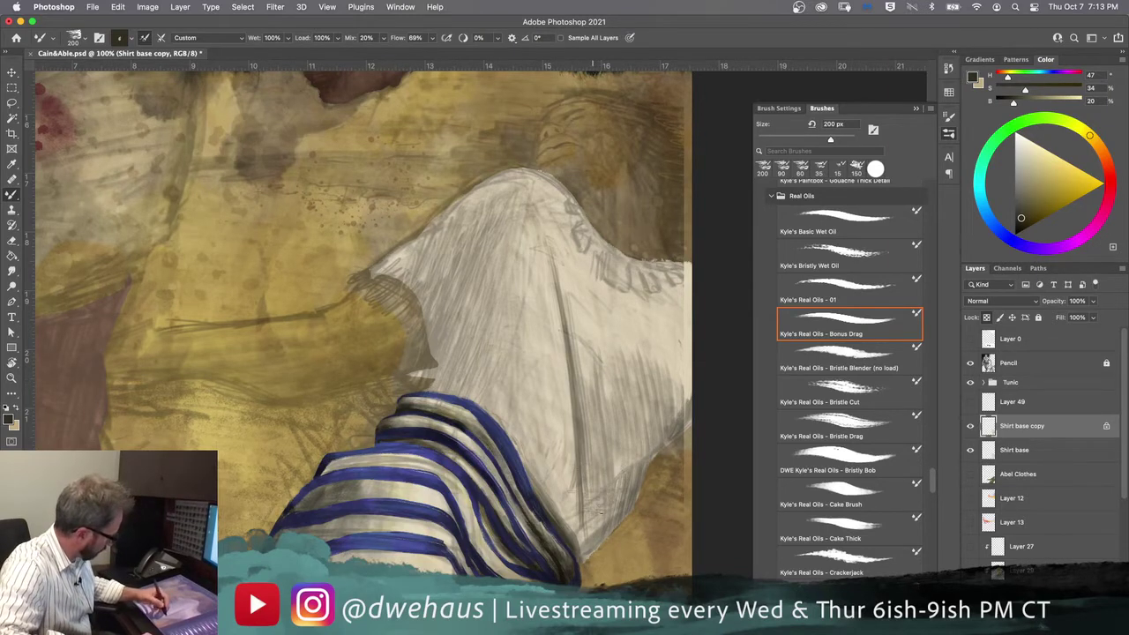
# Step: Set the brush flow to 38% and blend the shading between the central fold and the canvas border using sampled shirt tones
pyautogui.click(432, 40)
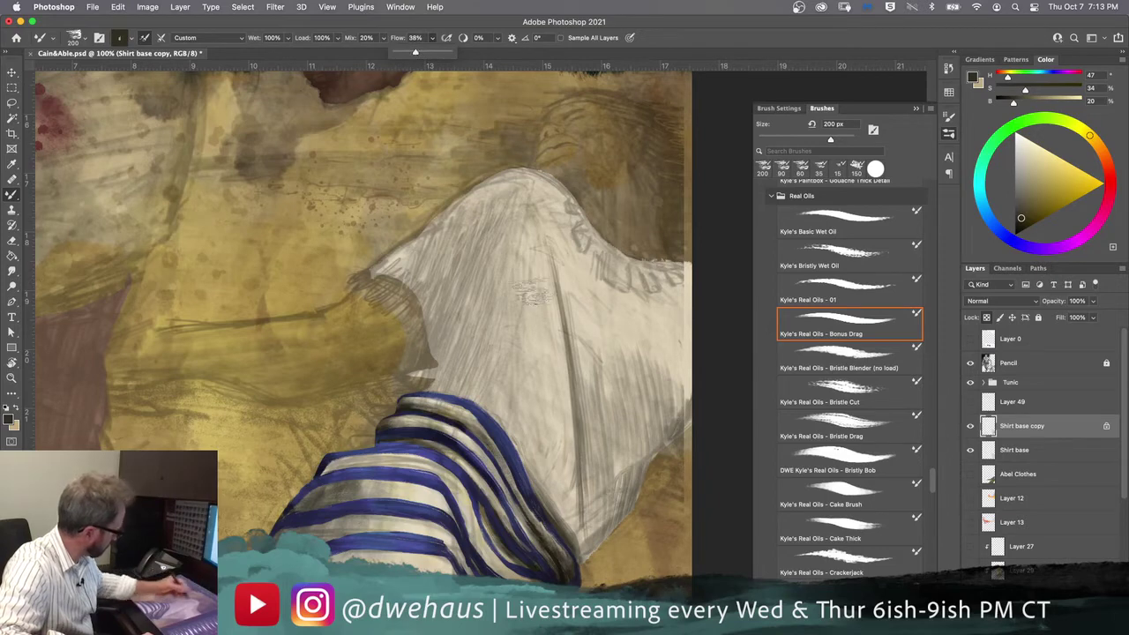
pyautogui.moveTo(618, 441); pyautogui.dragTo(623, 459)
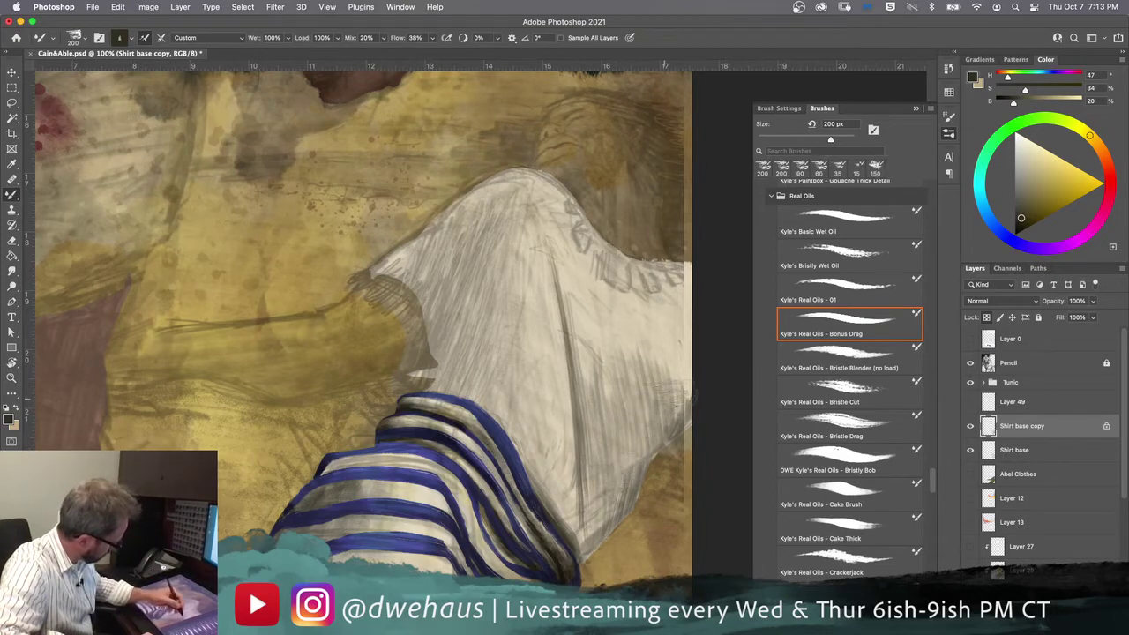
pyautogui.keyDown('alt'); pyautogui.click(671, 334); pyautogui.keyUp('alt')
pyautogui.moveTo(673, 340)
pyautogui.mouseDown()
pyautogui.moveTo(679, 379)
pyautogui.moveTo(661, 353)
pyautogui.moveTo(657, 392)
pyautogui.moveTo(622, 375)
pyautogui.moveTo(600, 384)
pyautogui.moveTo(604, 364)
pyautogui.moveTo(612, 404)
pyautogui.mouseUp()
pyautogui.keyDown('alt'); pyautogui.click(612, 415); pyautogui.keyUp('alt')
pyautogui.moveTo(591, 357)
pyautogui.mouseDown()
pyautogui.moveTo(623, 441)
pyautogui.moveTo(669, 388)
pyautogui.moveTo(702, 412)
pyautogui.moveTo(700, 446)
pyautogui.moveTo(705, 398)
pyautogui.moveTo(658, 433)
pyautogui.mouseUp()
pyautogui.keyDown('alt'); pyautogui.click(666, 416); pyautogui.keyUp('alt')
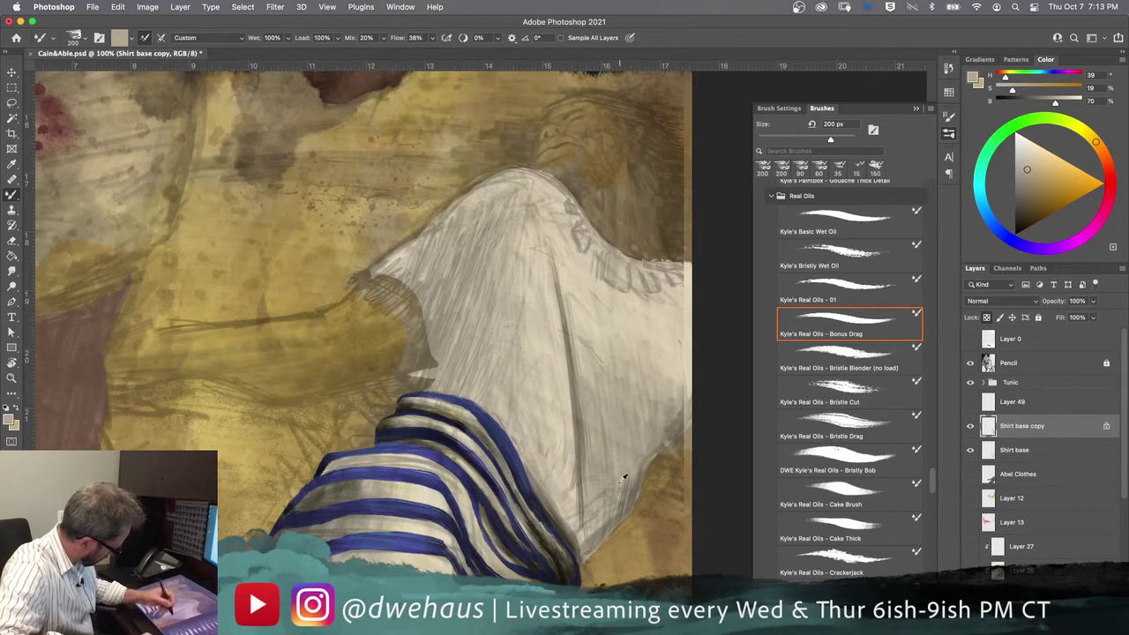
# Step: Sample greyish brown from the lower shirt shading and paint it along the shirt's lower-right edge
pyautogui.keyDown('alt'); pyautogui.click(605, 491); pyautogui.keyUp('alt')
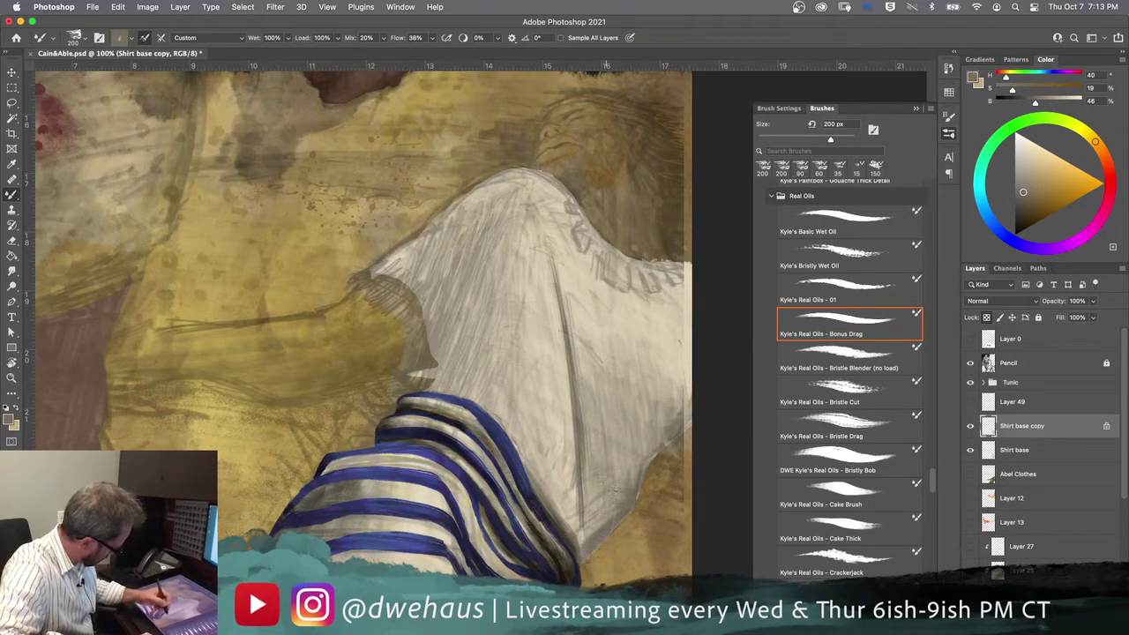
pyautogui.keyDown('alt'); pyautogui.click(597, 517); pyautogui.keyUp('alt')
pyautogui.moveTo(609, 530)
pyautogui.mouseDown()
pyautogui.moveTo(628, 511)
pyautogui.moveTo(586, 547)
pyautogui.moveTo(630, 496)
pyautogui.moveTo(640, 505)
pyautogui.moveTo(646, 455)
pyautogui.mouseUp()
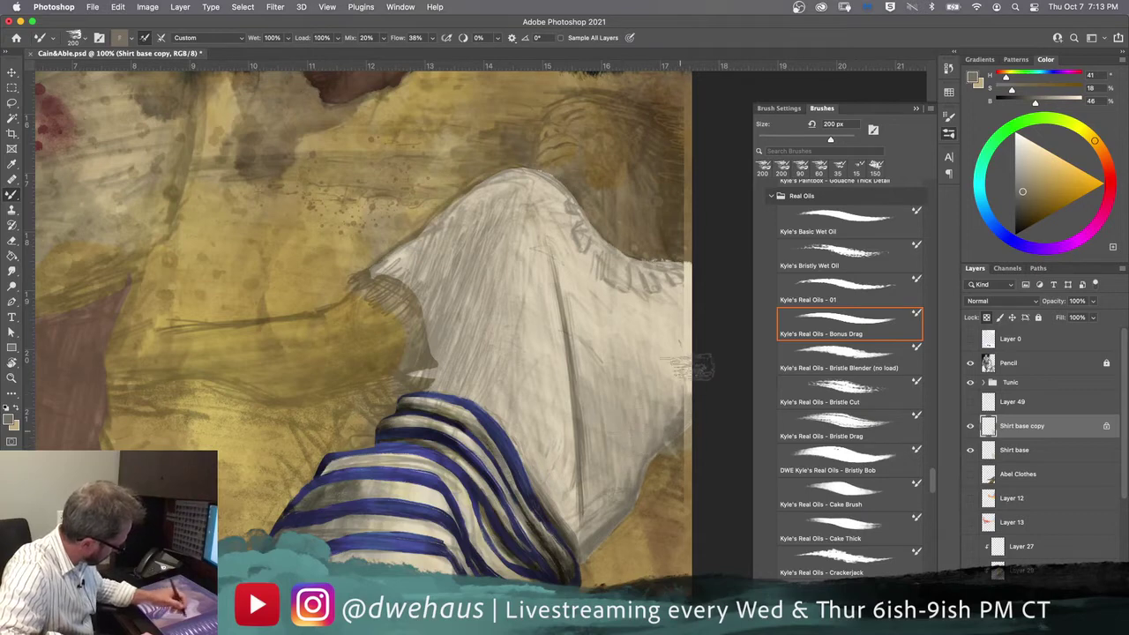
# Step: Sample light cream from the shirt's right side and soften the upper boundary of the shading beside the central fold
pyautogui.keyDown('alt'); pyautogui.click(679, 328); pyautogui.keyUp('alt')
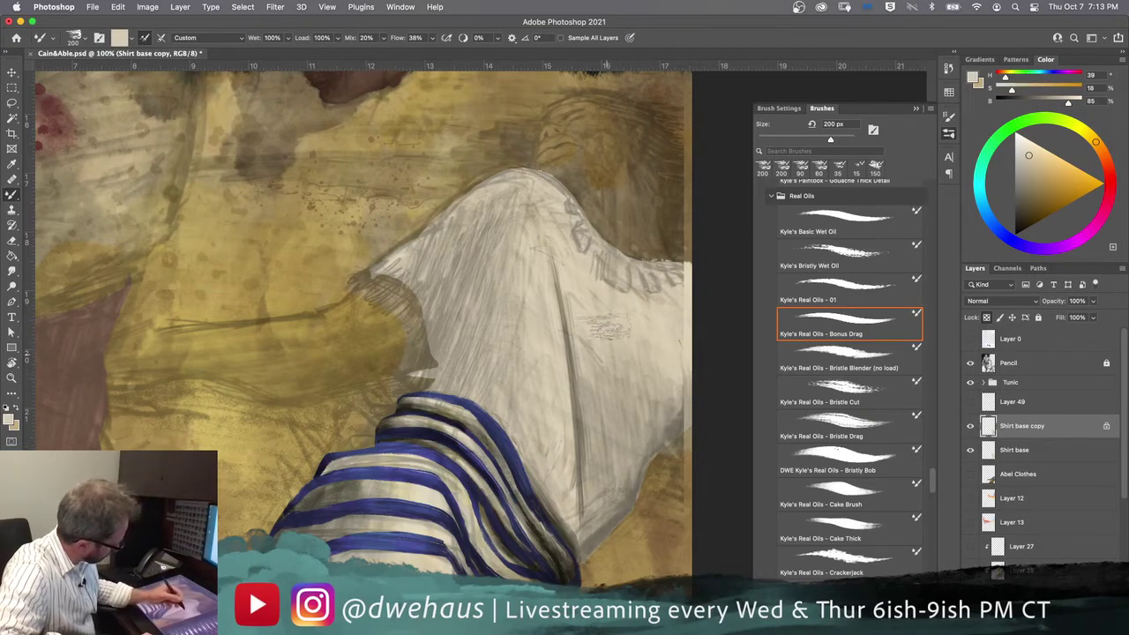
pyautogui.keyDown('alt'); pyautogui.click(663, 323); pyautogui.keyUp('alt')
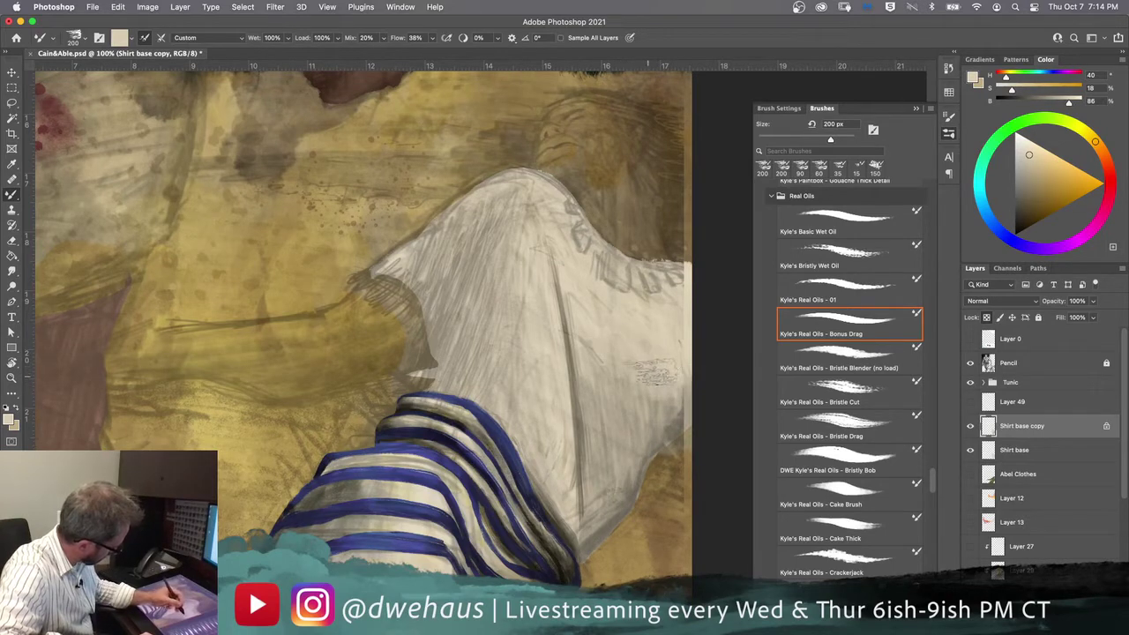
pyautogui.moveTo(607, 351); pyautogui.dragTo(640, 348)
# Step: Sample greyish brown from the shirt's right edge and deepen the shadow running from there towards the central fold
pyautogui.keyDown('alt'); pyautogui.click(673, 428); pyautogui.keyUp('alt')
pyautogui.moveTo(650, 421); pyautogui.dragTo(679, 424)
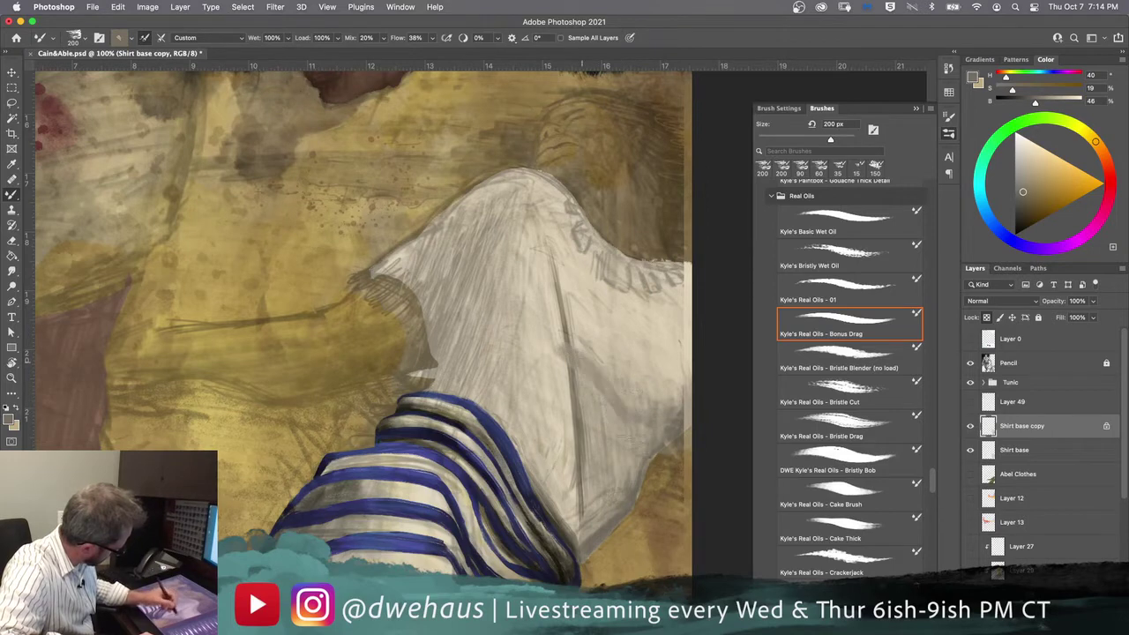
pyautogui.moveTo(600, 413); pyautogui.dragTo(609, 423)
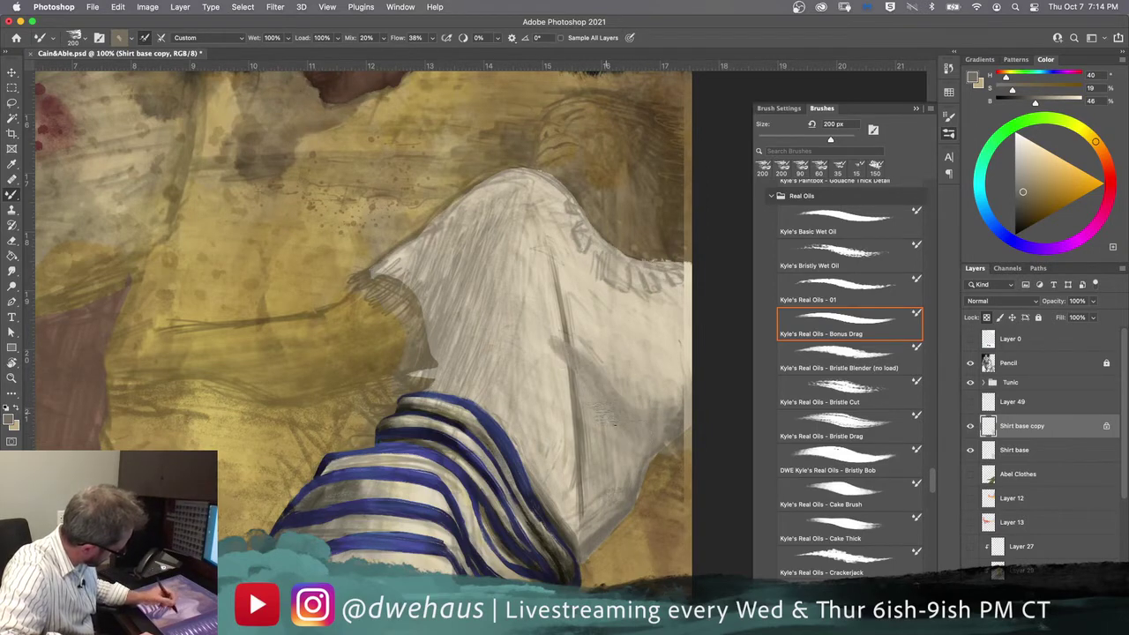
# Step: Sample tones from the central fold and the shirt and paint blended drape shading across the shirt's left side
pyautogui.keyDown('alt'); pyautogui.click(574, 383); pyautogui.keyUp('alt')
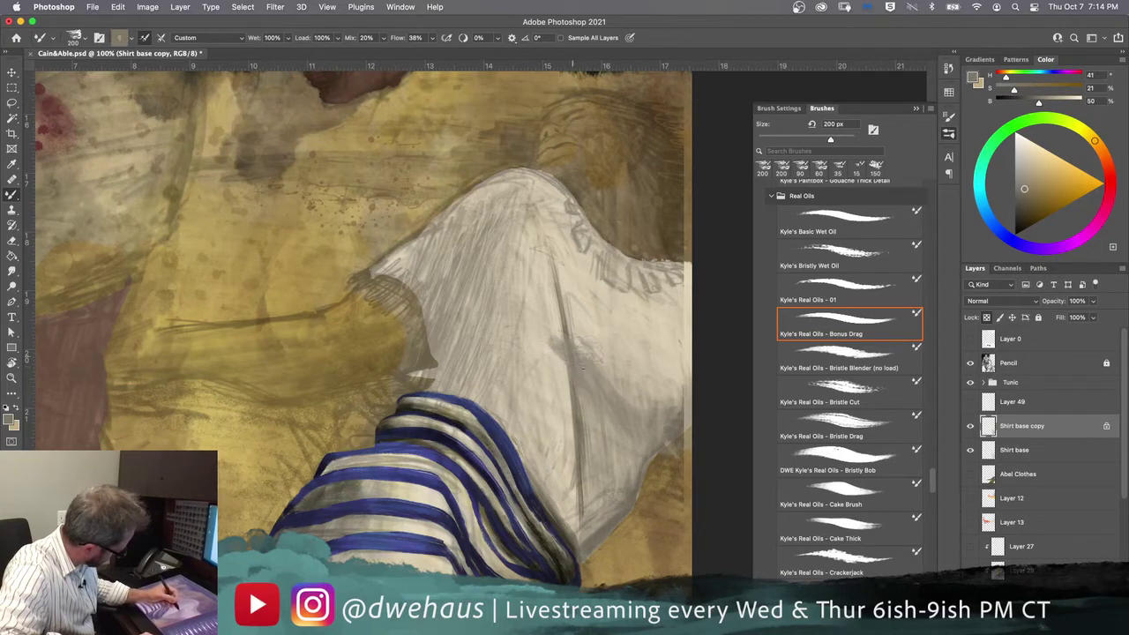
pyautogui.moveTo(586, 399); pyautogui.dragTo(516, 322)
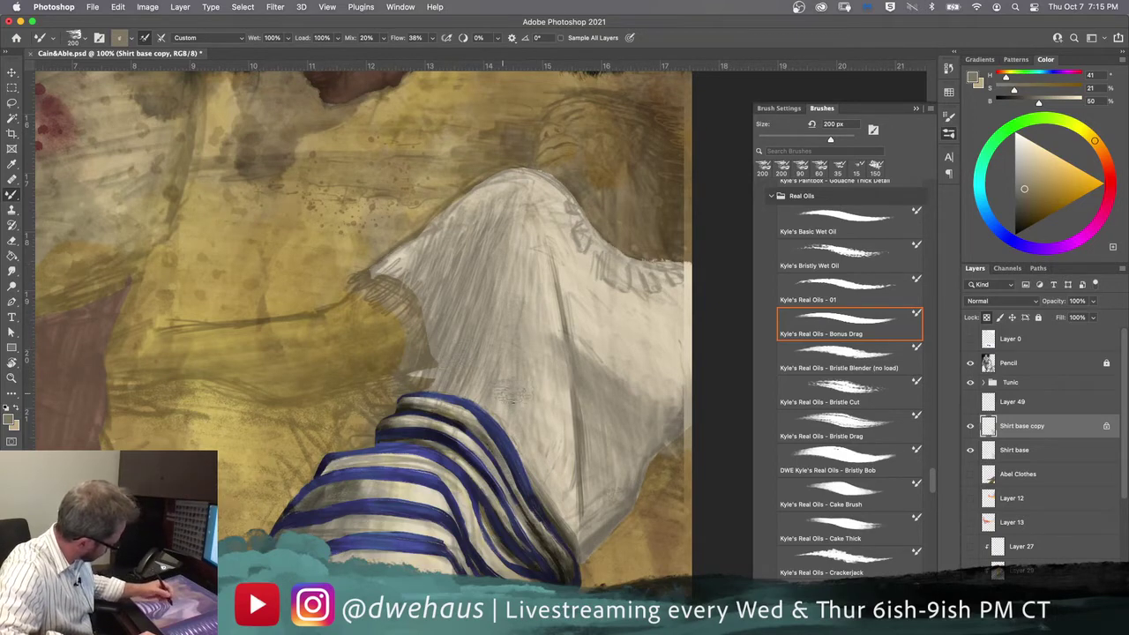
pyautogui.keyDown('alt'); pyautogui.click(496, 409); pyautogui.keyUp('alt')
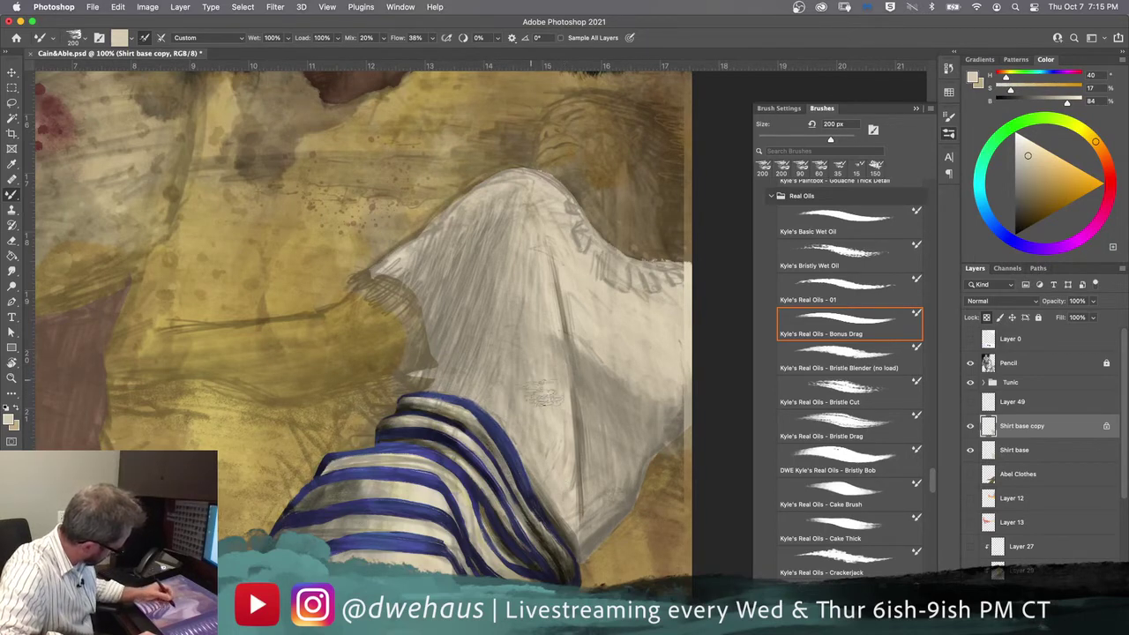
pyautogui.keyDown('alt'); pyautogui.click(521, 352); pyautogui.keyUp('alt')
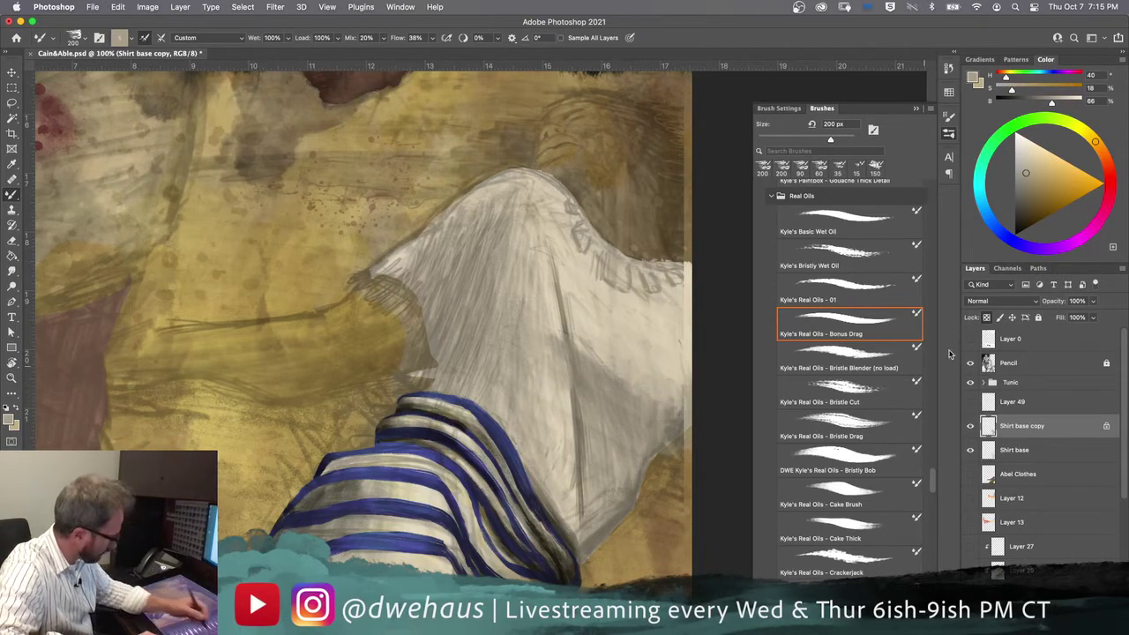
# Step: Hide the Pencil and Shirt base layers and sample a greyish brown from the central fold
pyautogui.click(971, 363)
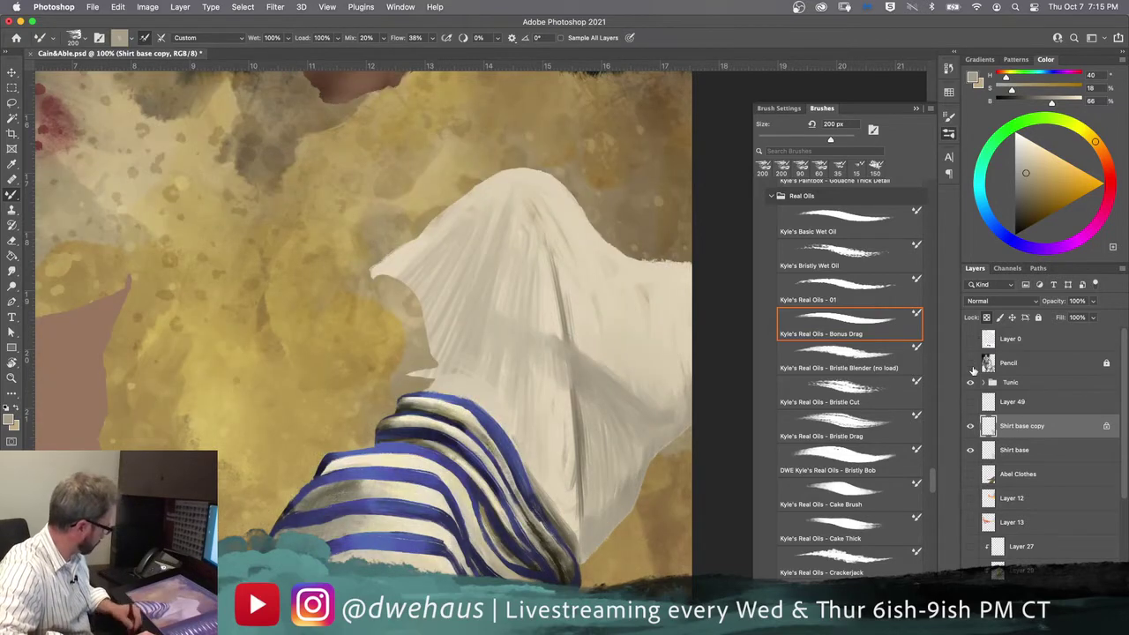
pyautogui.keyDown('alt'); pyautogui.click(576, 363); pyautogui.keyUp('alt')
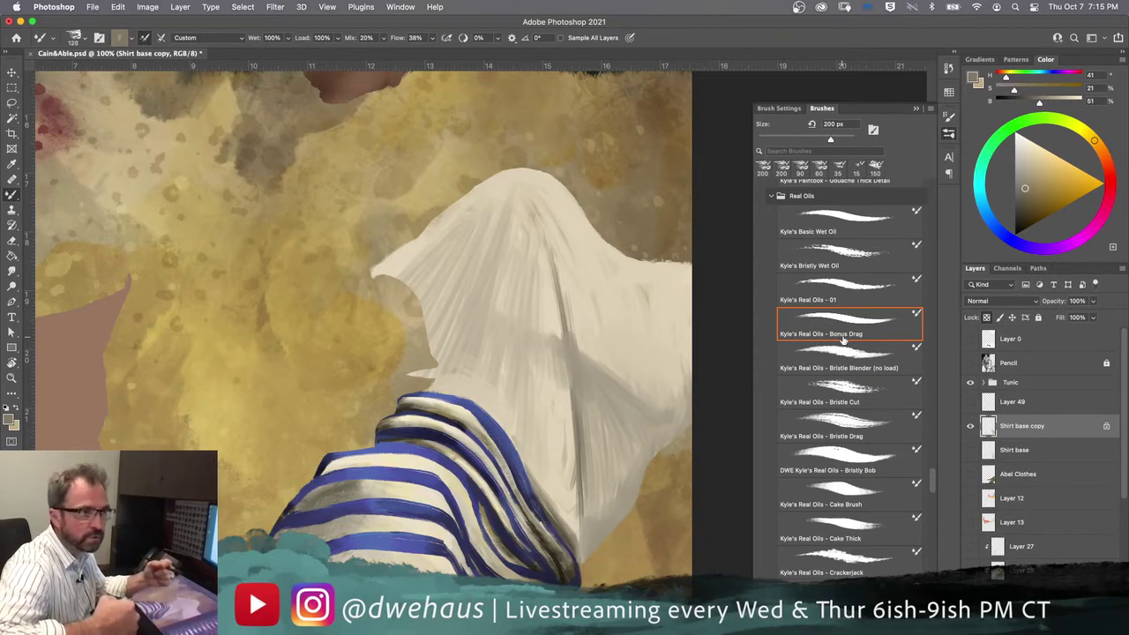
# Step: Look through the brush presets and choose Kyle's Paintbox - Oil Canvas 2 as the painting brush
pyautogui.click(846, 335)
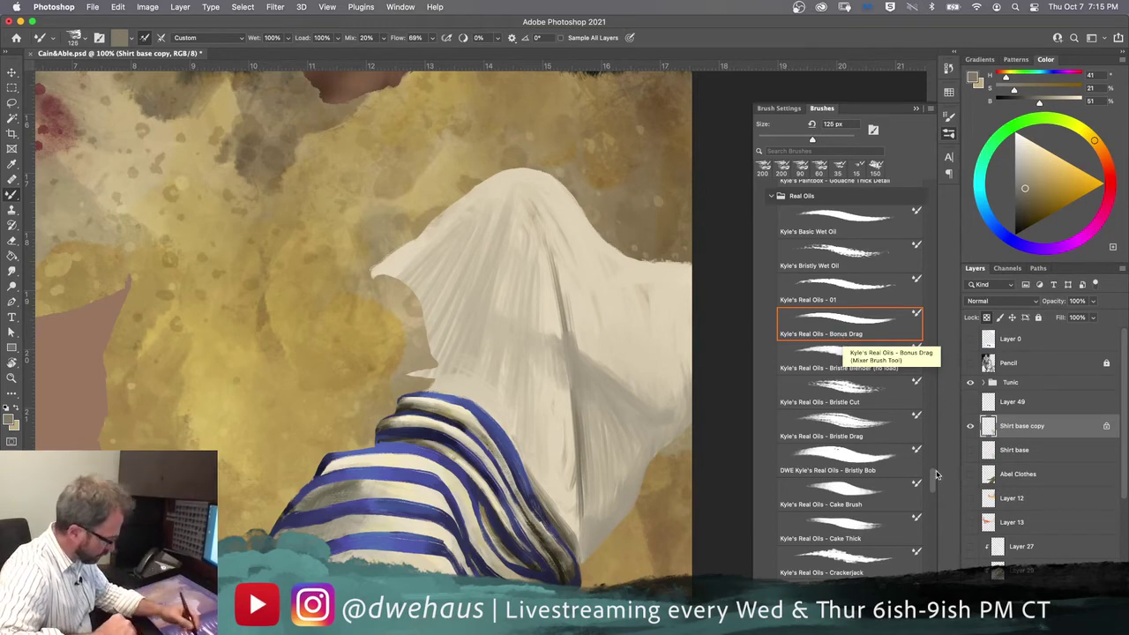
pyautogui.scroll(3, 936, 475)
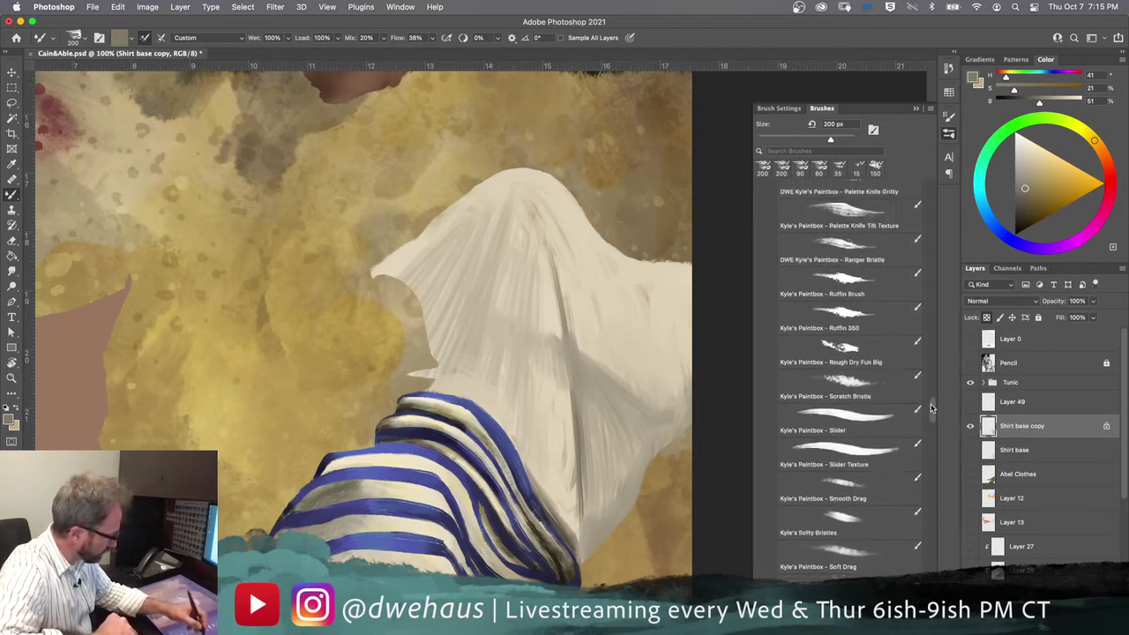
pyautogui.scroll(1, 930, 269)
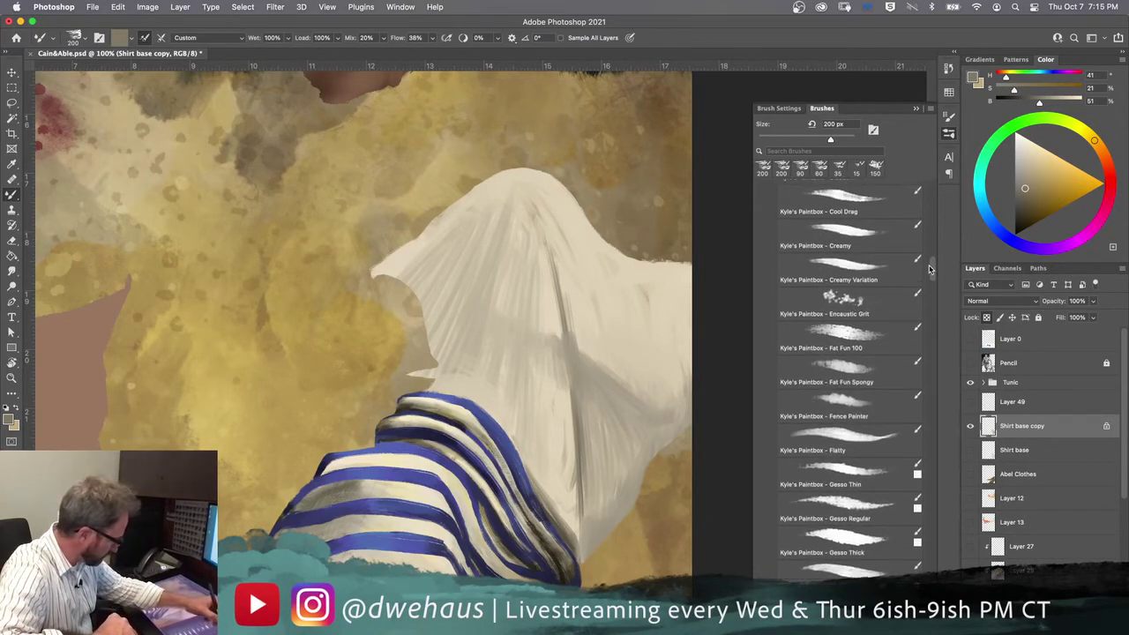
pyautogui.scroll(-3, 929, 276)
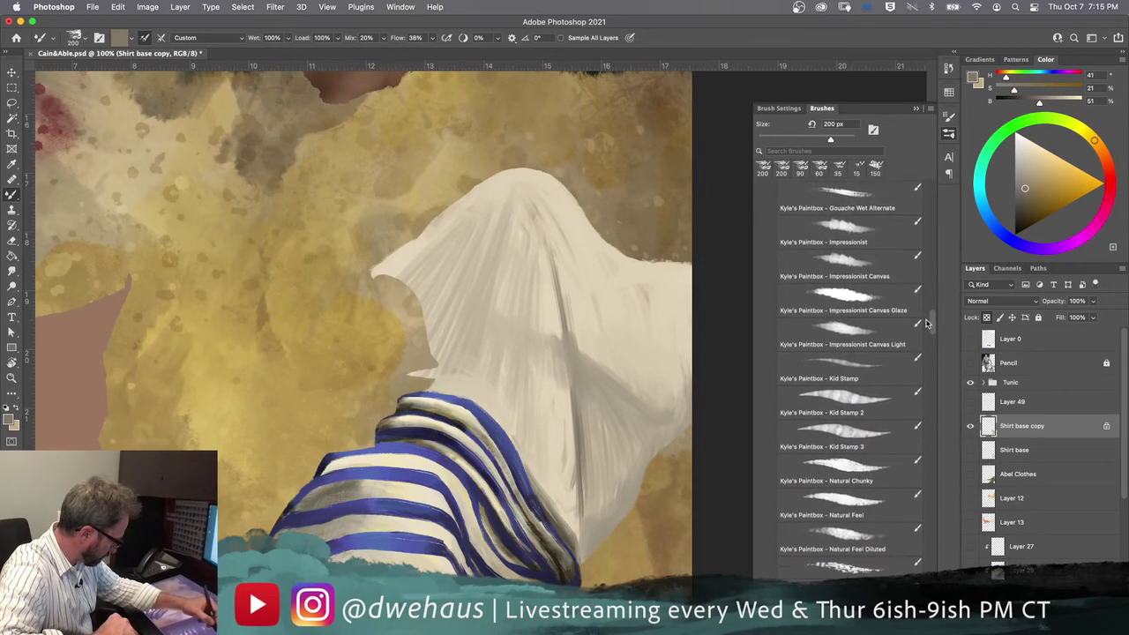
pyautogui.scroll(-6, 927, 331)
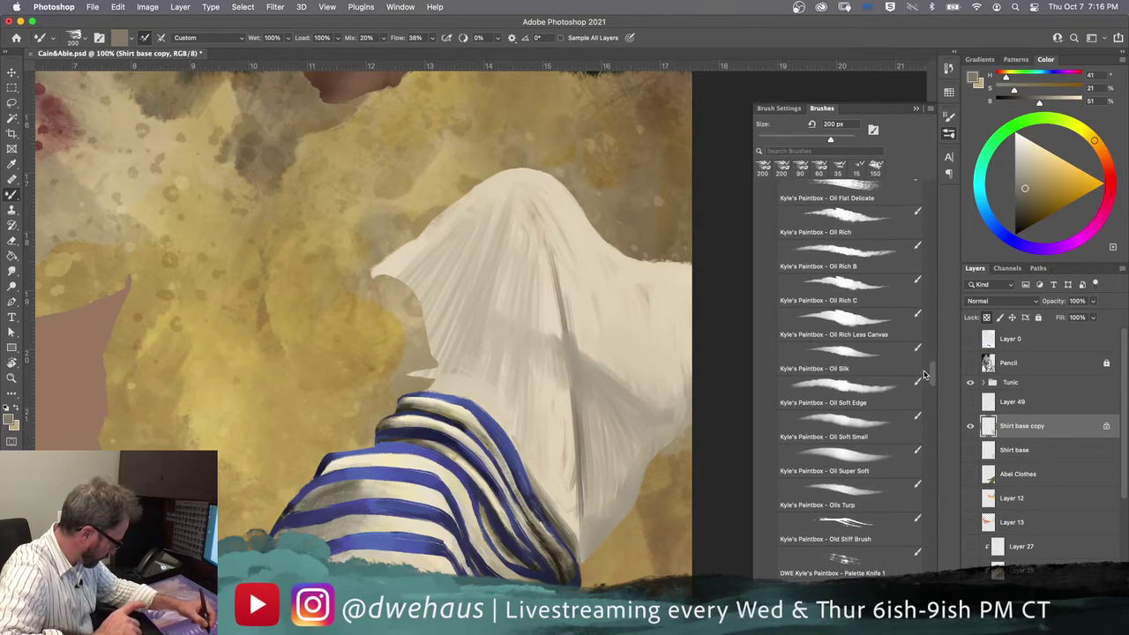
pyautogui.scroll(-1, 926, 381)
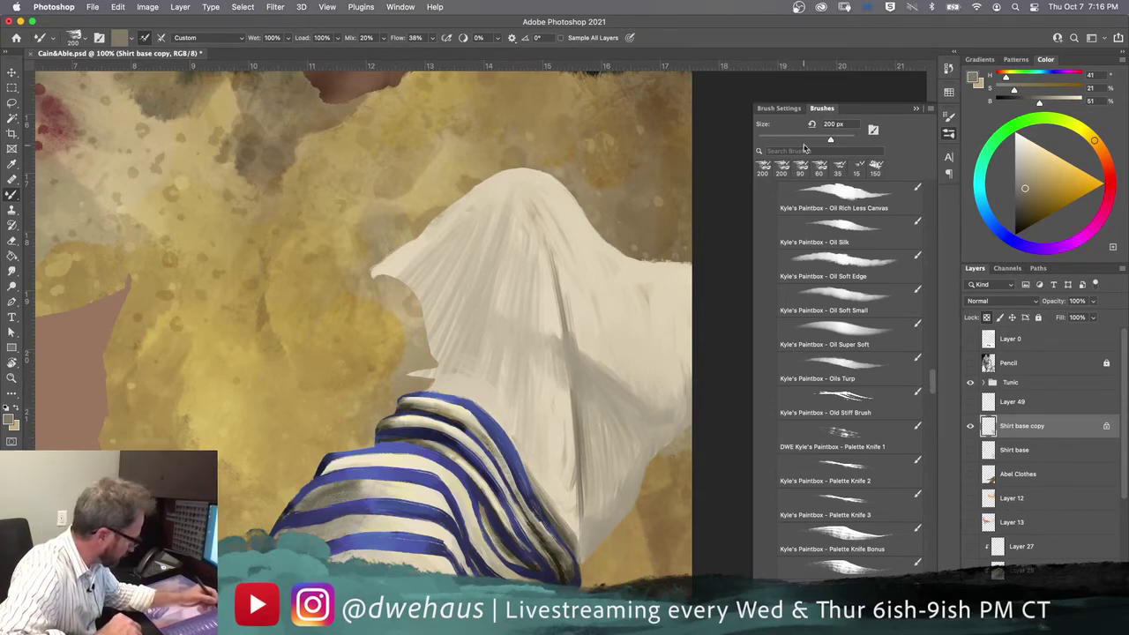
pyautogui.scroll(1, 932, 374)
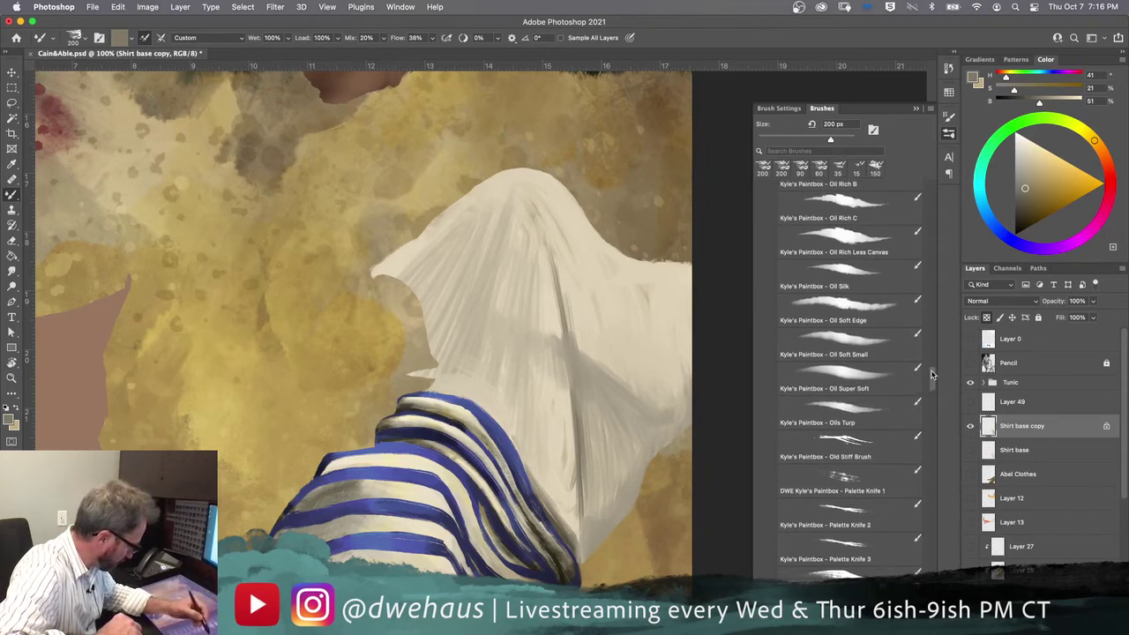
pyautogui.moveTo(931, 369); pyautogui.dragTo(925, 342)
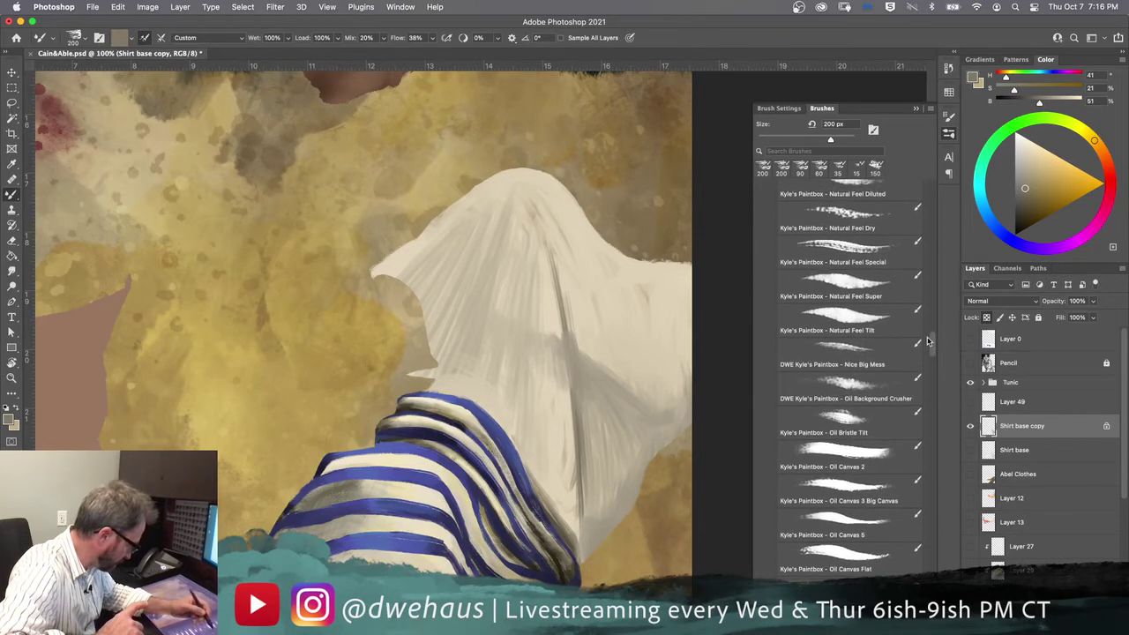
pyautogui.click(852, 451)
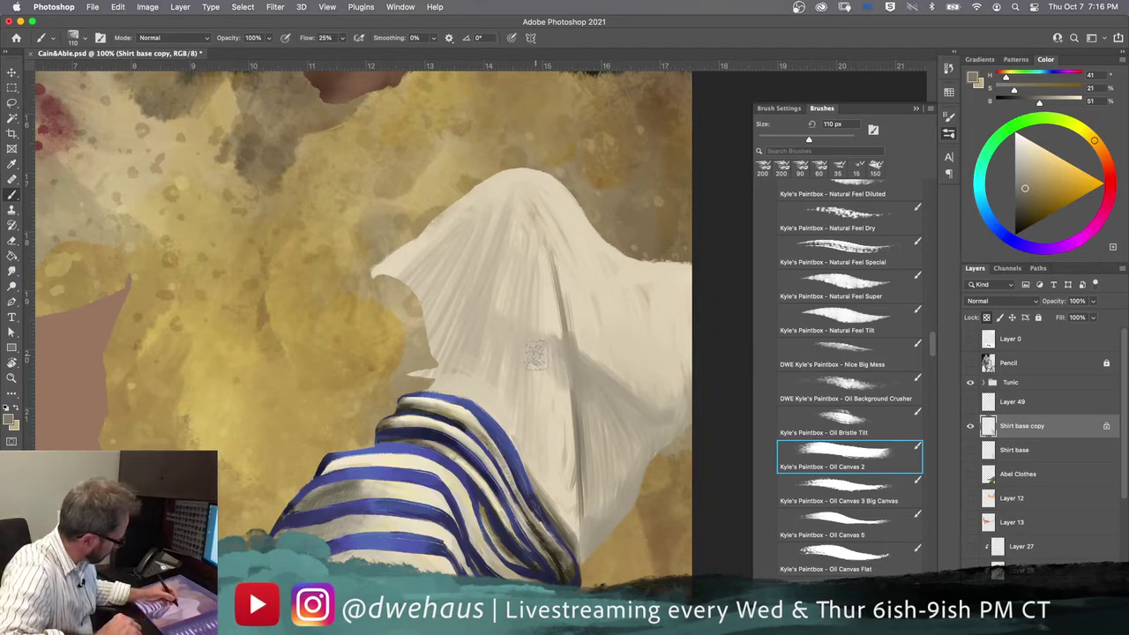
# Step: Reduce the brush size and paint small test strokes along and beside the shirt's central fold
pyautogui.press('[')
pyautogui.press('[')
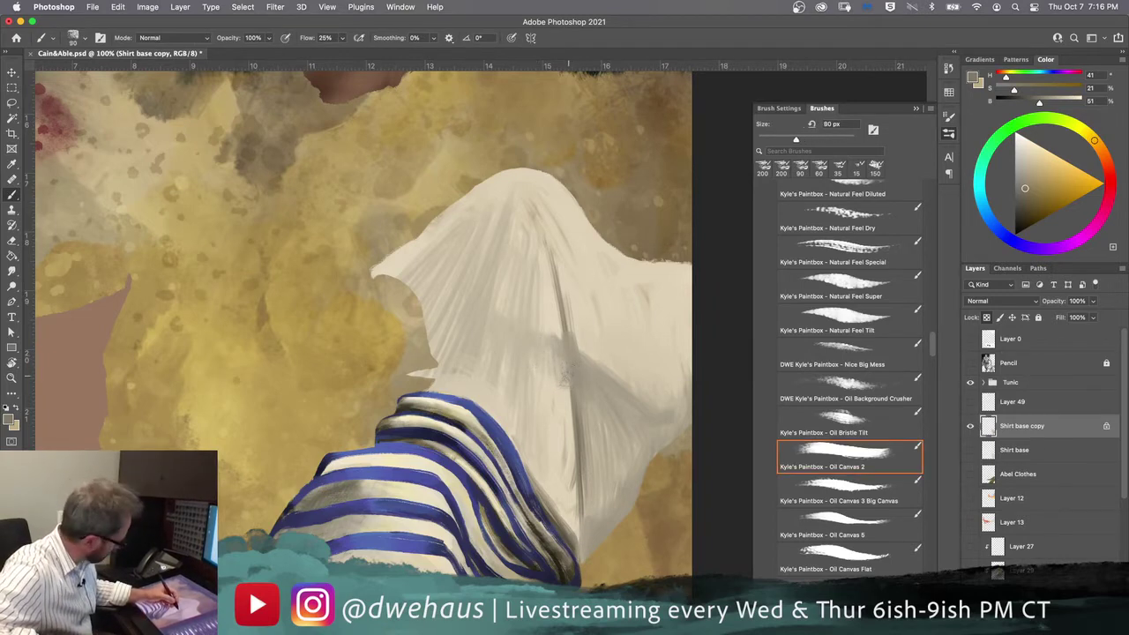
pyautogui.moveTo(572, 386); pyautogui.dragTo(560, 302)
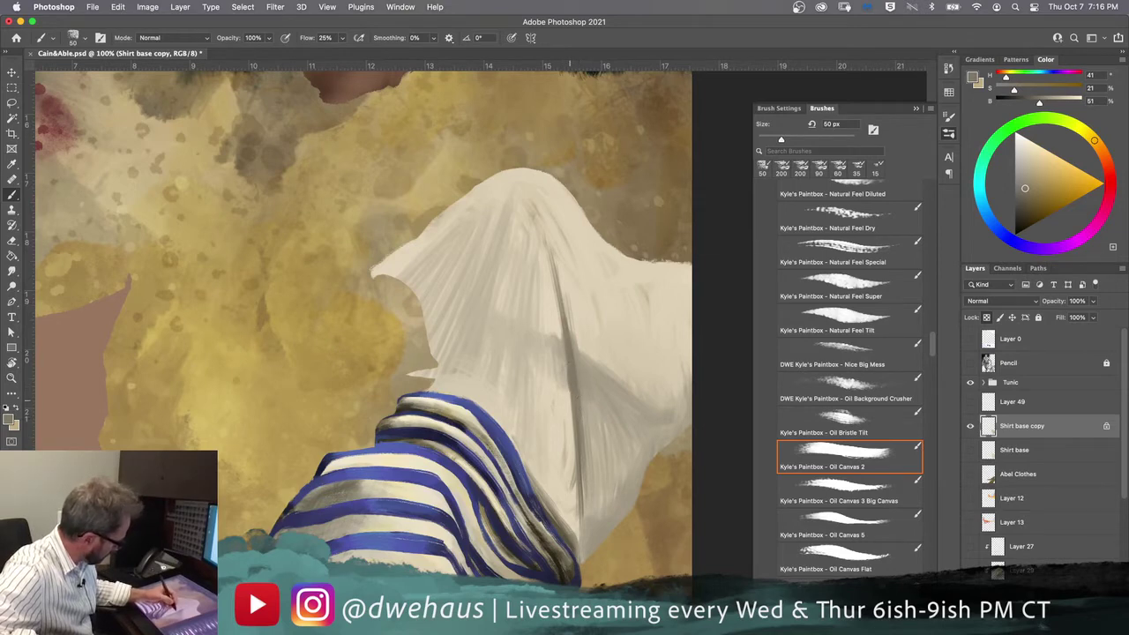
pyautogui.moveTo(548, 407)
pyautogui.mouseDown()
pyautogui.moveTo(565, 407)
pyautogui.moveTo(547, 408)
pyautogui.mouseUp()
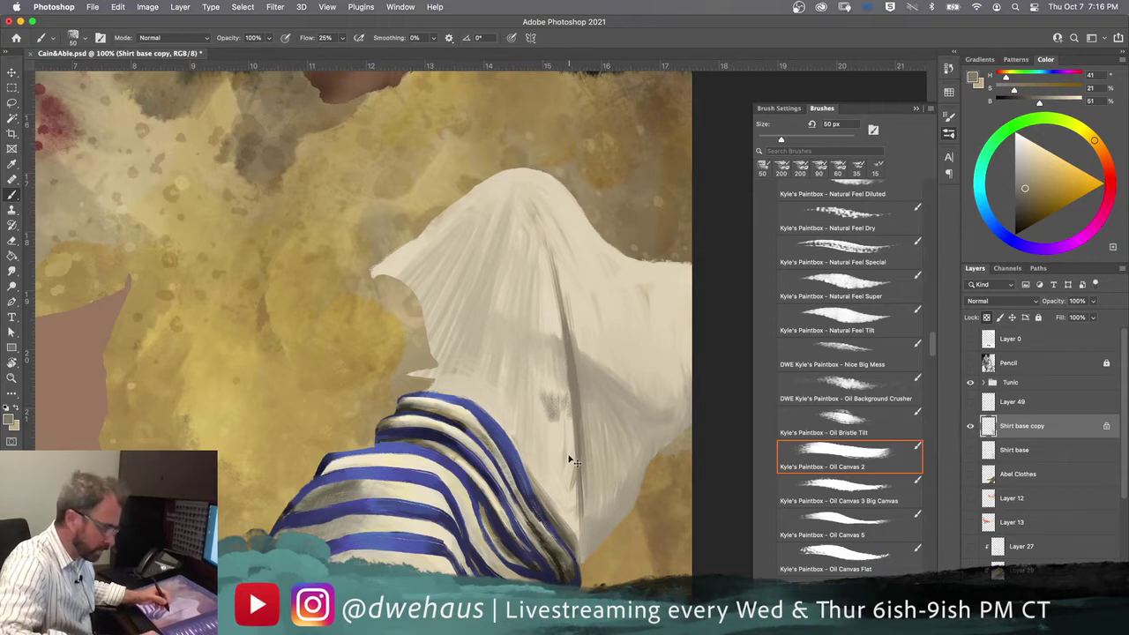
# Step: Enable Color Dynamics for the brush with 14% foreground/background jitter, and make Layer 49 active and visible
pyautogui.click(950, 116)
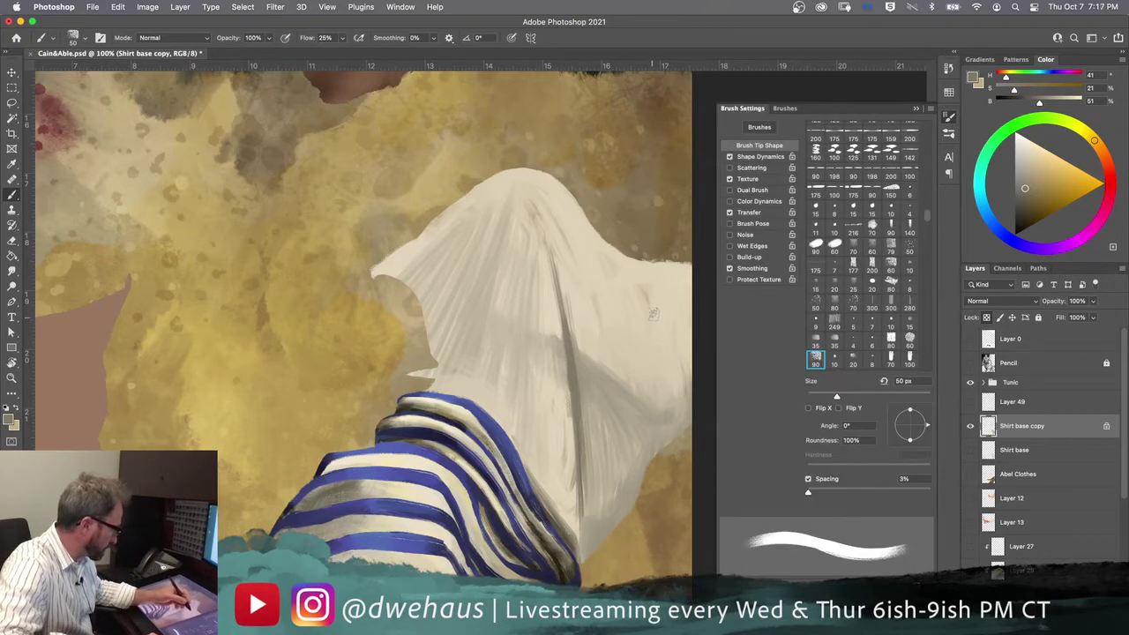
pyautogui.click(748, 201)
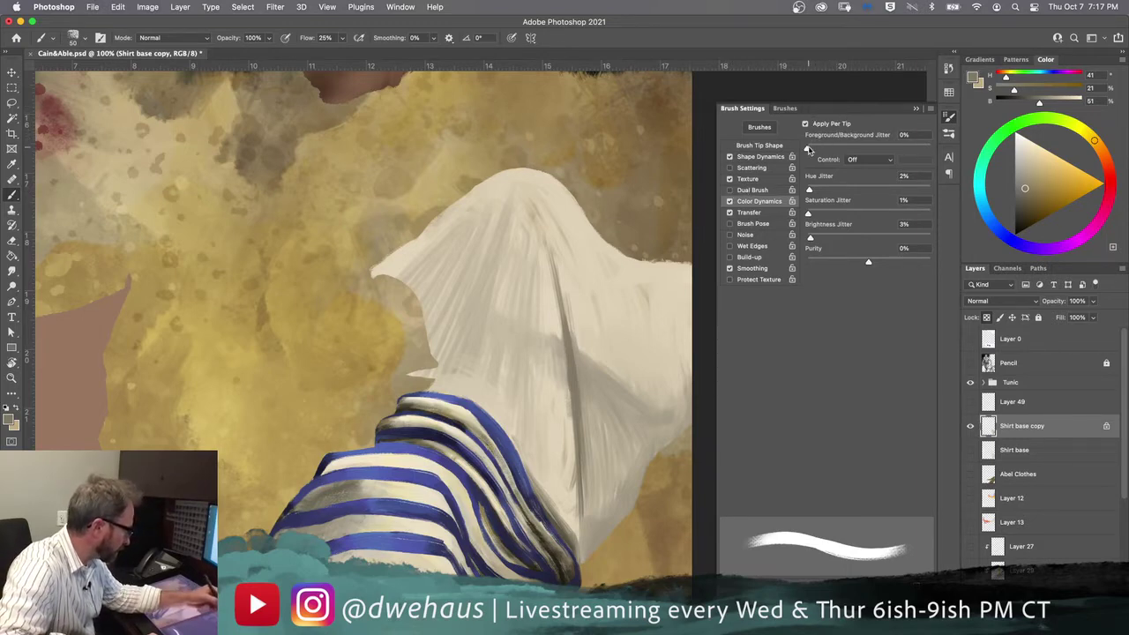
pyautogui.moveTo(812, 148); pyautogui.dragTo(820, 148)
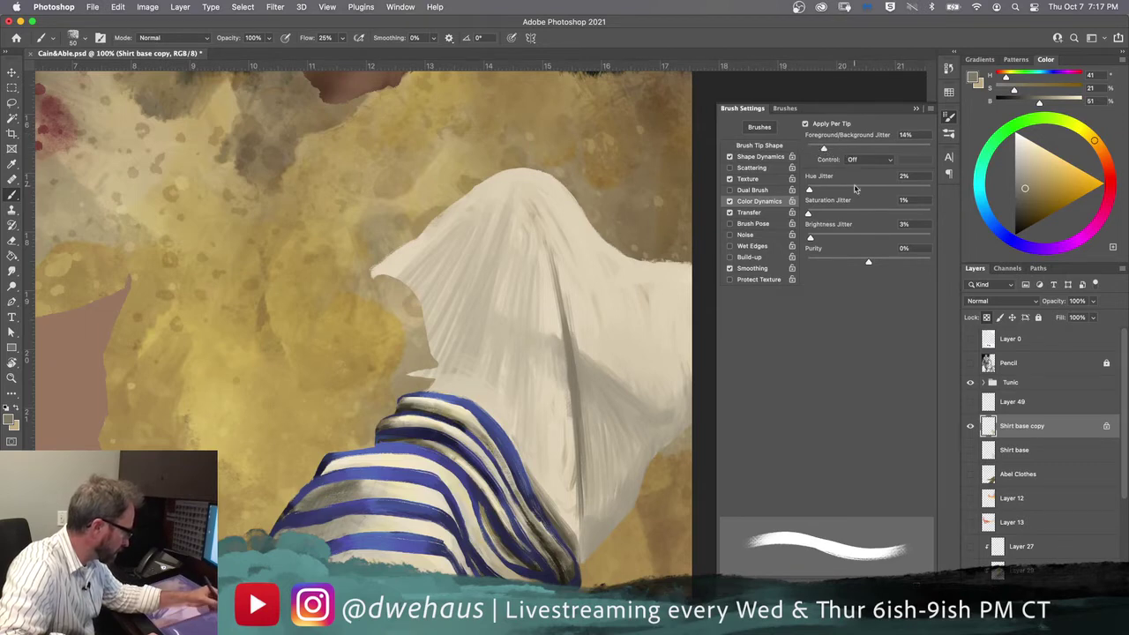
pyautogui.hotkey('alt', ']')
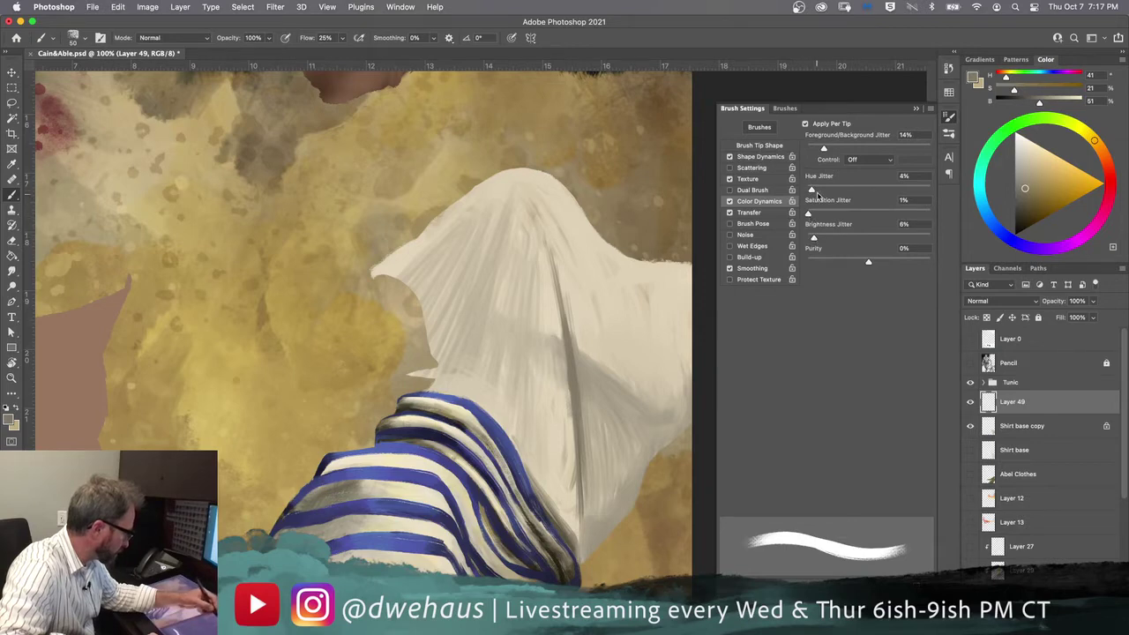
# Step: Set the hue jitter to 5% and paint test strokes down the shirt to the right of the central fold
pyautogui.moveTo(623, 281); pyautogui.dragTo(600, 407)
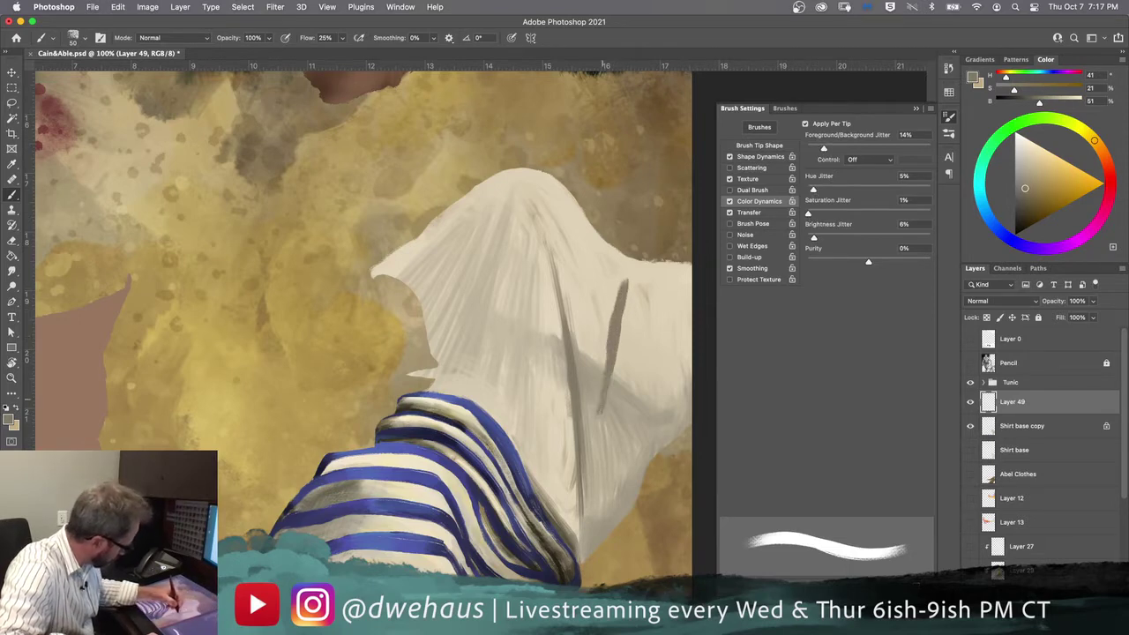
pyautogui.moveTo(643, 281)
pyautogui.mouseDown()
pyautogui.moveTo(606, 542)
pyautogui.moveTo(628, 254)
pyautogui.moveTo(622, 290)
pyautogui.mouseUp()
pyautogui.moveTo(609, 378); pyautogui.dragTo(604, 446)
pyautogui.moveTo(607, 351)
pyautogui.mouseDown()
pyautogui.moveTo(593, 390)
pyautogui.moveTo(598, 432)
pyautogui.mouseUp()
pyautogui.moveTo(584, 388); pyautogui.dragTo(596, 435)
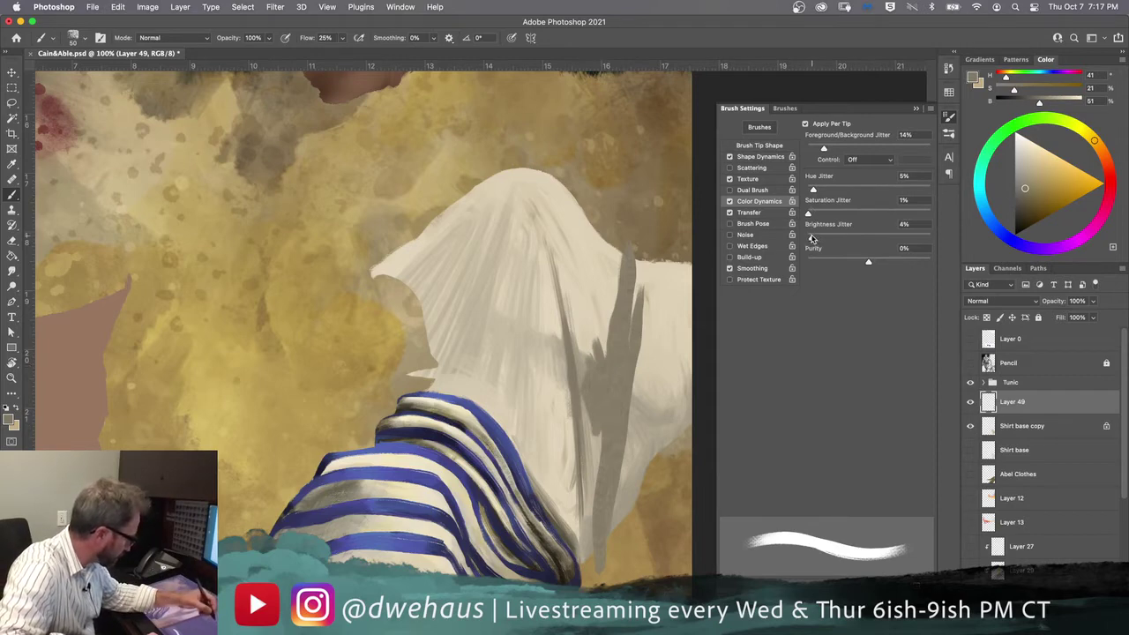
# Step: Set the brightness jitter to 4% and add more overlapping test strokes on the shirt's right half
pyautogui.moveTo(660, 301)
pyautogui.mouseDown()
pyautogui.moveTo(658, 360)
pyautogui.moveTo(632, 440)
pyautogui.mouseUp()
pyautogui.moveTo(639, 325); pyautogui.dragTo(634, 422)
pyautogui.moveTo(623, 309); pyautogui.dragTo(635, 318)
pyautogui.moveTo(633, 383); pyautogui.dragTo(630, 416)
pyautogui.moveTo(613, 300)
pyautogui.mouseDown()
pyautogui.moveTo(620, 370)
pyautogui.moveTo(584, 320)
pyautogui.mouseUp()
pyautogui.moveTo(583, 250); pyautogui.dragTo(576, 351)
pyautogui.moveTo(591, 314)
pyautogui.mouseDown()
pyautogui.moveTo(573, 358)
pyautogui.moveTo(584, 370)
pyautogui.mouseUp()
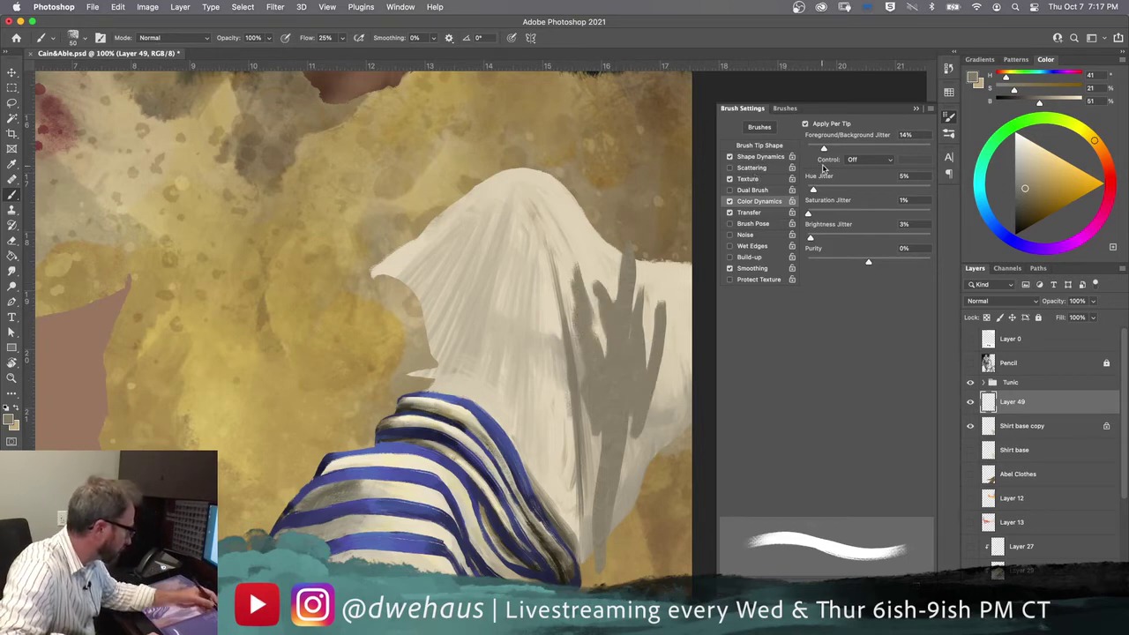
# Step: Raise the foreground/background jitter to 100% and the flow to 77%, testing them with strokes on the shirt's left half
pyautogui.moveTo(827, 150); pyautogui.dragTo(952, 141)
pyautogui.moveTo(512, 254); pyautogui.dragTo(530, 443)
pyautogui.moveTo(519, 404)
pyautogui.mouseDown()
pyautogui.moveTo(479, 280)
pyautogui.moveTo(472, 340)
pyautogui.mouseUp()
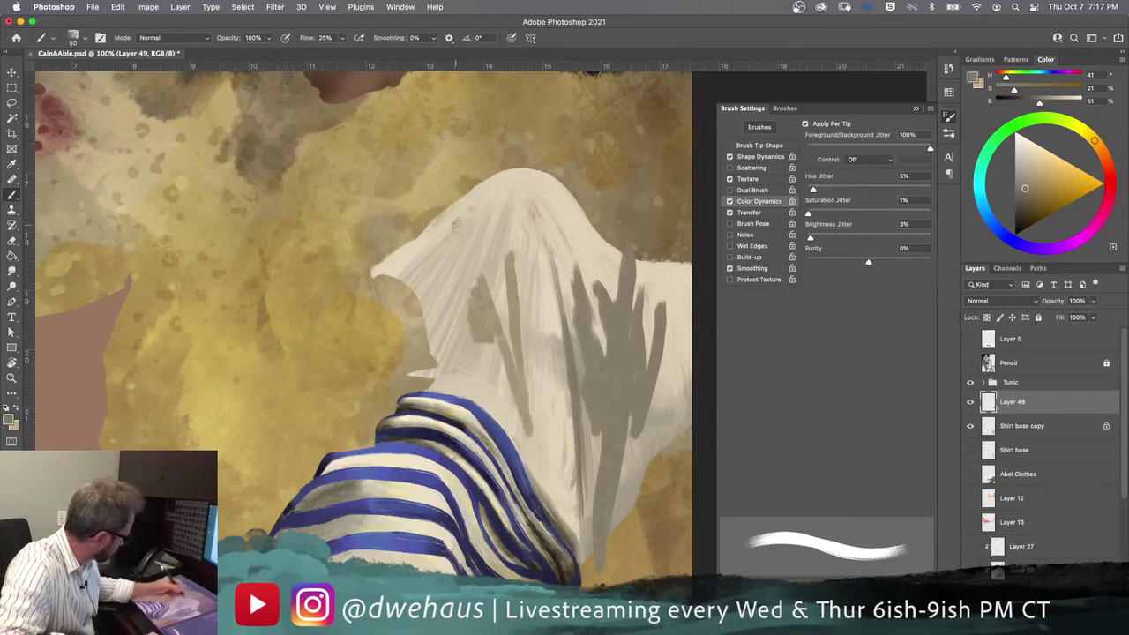
pyautogui.moveTo(342, 40); pyautogui.dragTo(370, 53)
pyautogui.moveTo(500, 219)
pyautogui.mouseDown()
pyautogui.moveTo(505, 411)
pyautogui.moveTo(483, 228)
pyautogui.moveTo(478, 344)
pyautogui.moveTo(450, 300)
pyautogui.moveTo(437, 326)
pyautogui.moveTo(431, 300)
pyautogui.mouseUp()
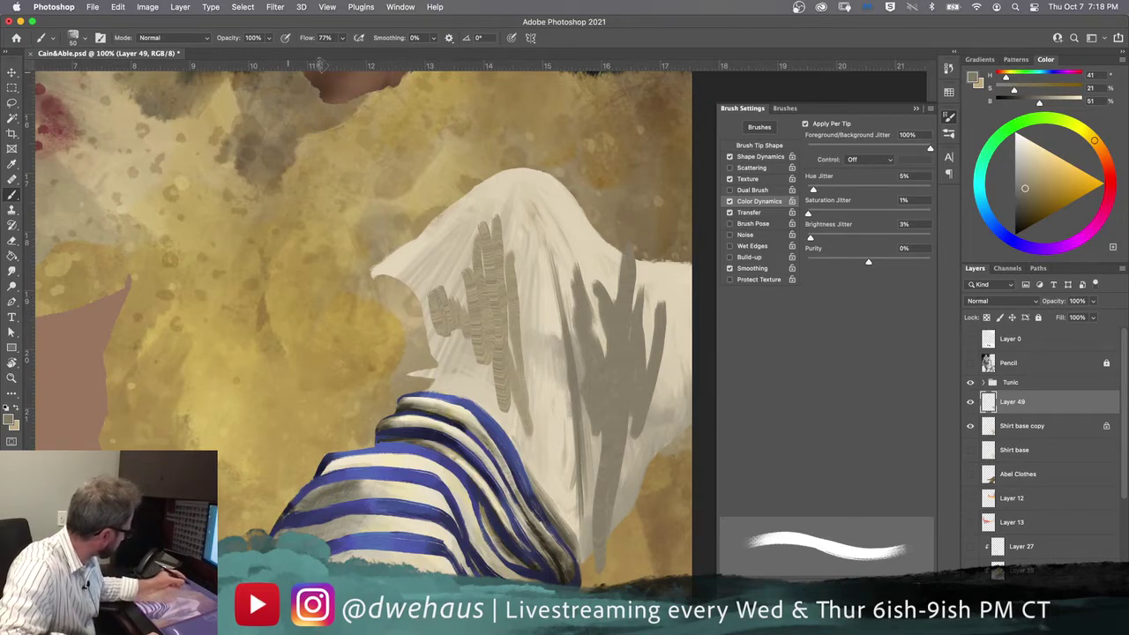
# Step: Set the flow to 100% and the hue and brightness jitter to 2%, testing with strokes near the shirt's upper centre
pyautogui.click(343, 38)
pyautogui.moveTo(342, 51); pyautogui.dragTo(360, 50)
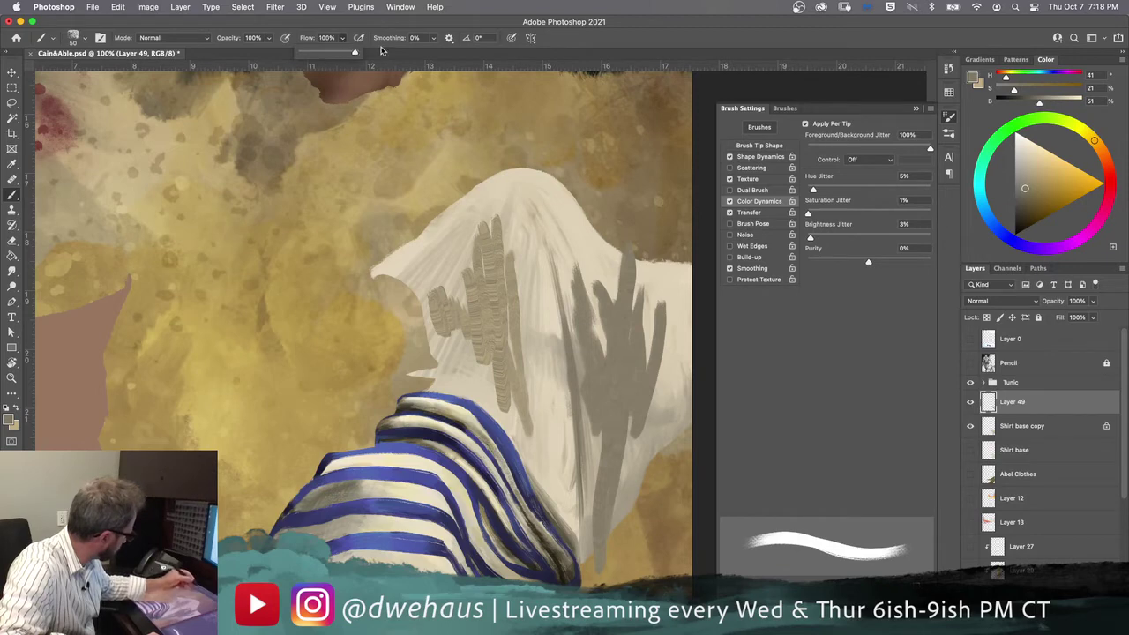
pyautogui.moveTo(539, 219)
pyautogui.mouseDown()
pyautogui.moveTo(541, 331)
pyautogui.moveTo(540, 322)
pyautogui.mouseUp()
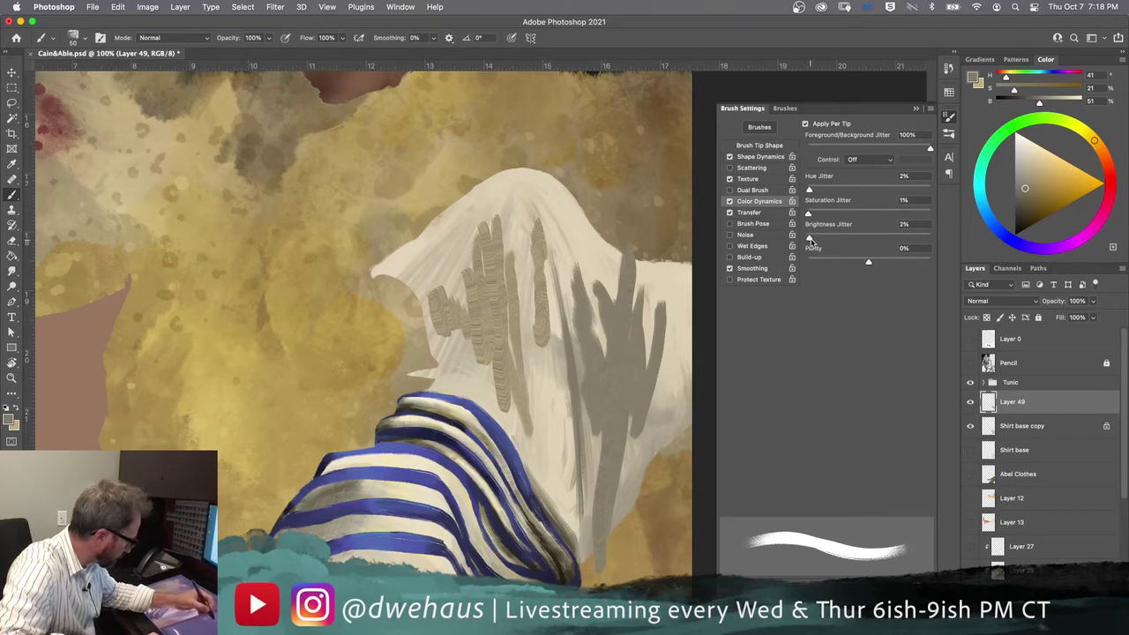
pyautogui.moveTo(598, 232)
pyautogui.mouseDown()
pyautogui.moveTo(582, 274)
pyautogui.moveTo(558, 185)
pyautogui.moveTo(572, 281)
pyautogui.moveTo(558, 221)
pyautogui.mouseUp()
pyautogui.moveTo(556, 273); pyautogui.dragTo(553, 233)
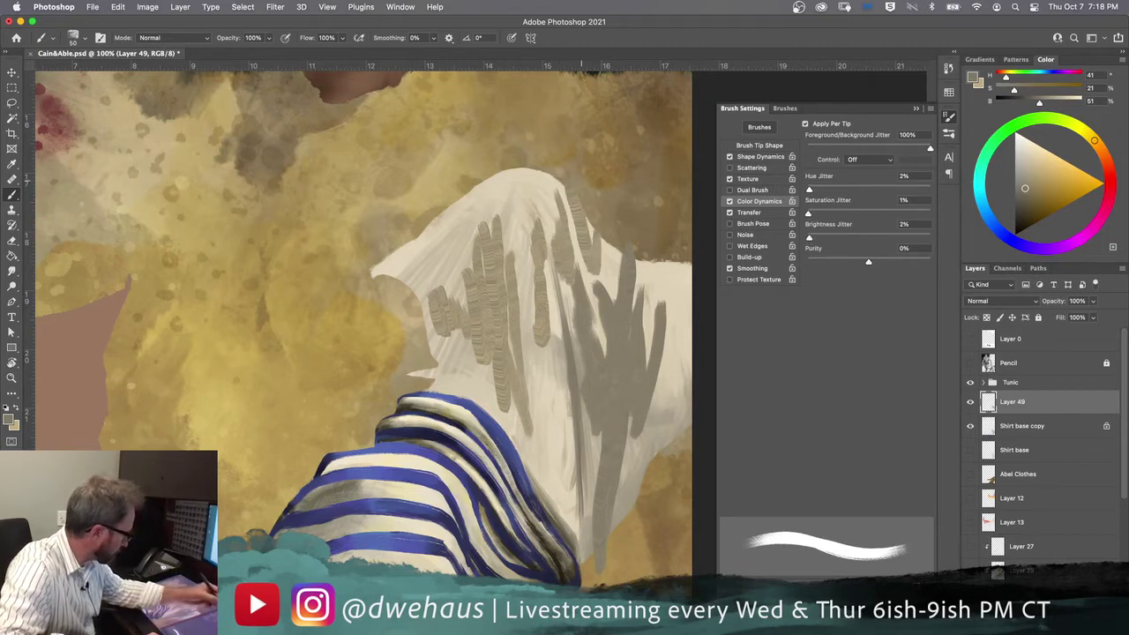
# Step: Set the foreground/background jitter control to Pen Pressure and test it with strokes down the middle of the shirt
pyautogui.click(855, 160)
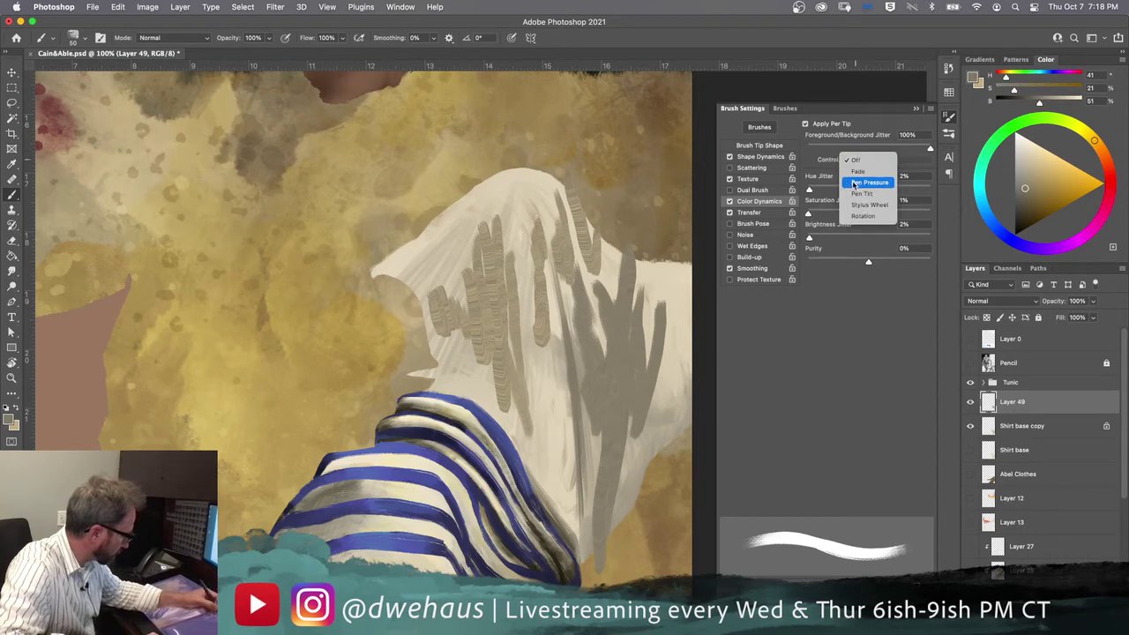
pyautogui.click(855, 184)
pyautogui.moveTo(549, 340); pyautogui.dragTo(554, 445)
pyautogui.moveTo(547, 393)
pyautogui.mouseDown()
pyautogui.moveTo(532, 300)
pyautogui.moveTo(532, 362)
pyautogui.moveTo(515, 221)
pyautogui.mouseUp()
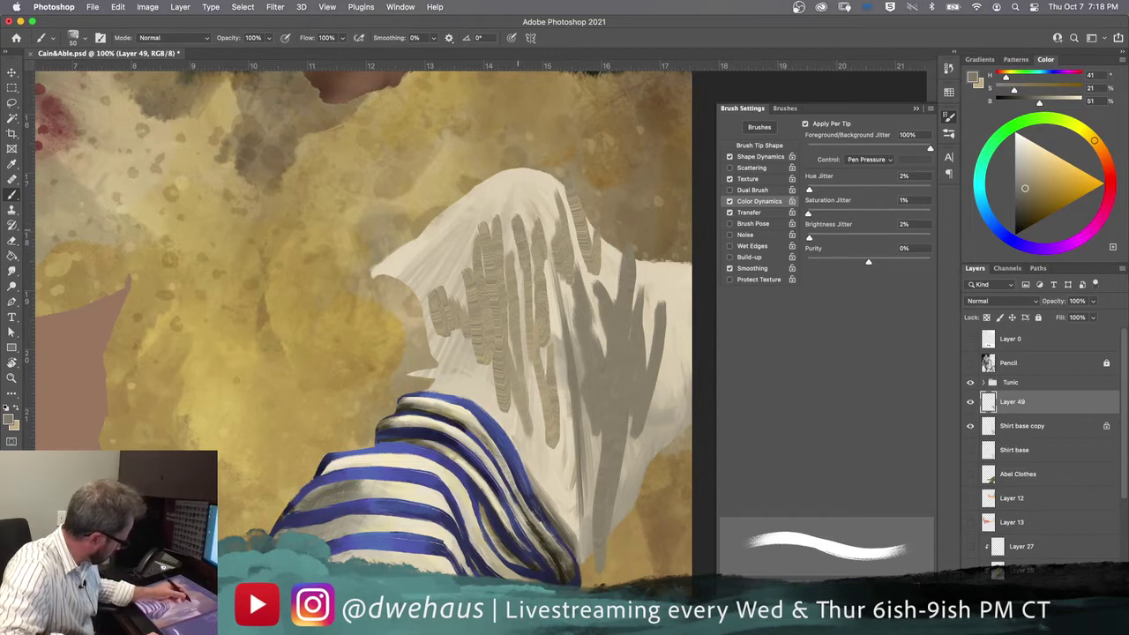
# Step: Reduce the foreground/background jitter to 4%, test it on both sides of the shirt, and undo all the test strokes
pyautogui.moveTo(928, 148); pyautogui.dragTo(811, 147)
pyautogui.moveTo(443, 210)
pyautogui.mouseDown()
pyautogui.moveTo(454, 374)
pyautogui.moveTo(450, 323)
pyautogui.mouseUp()
pyautogui.moveTo(465, 198); pyautogui.dragTo(469, 271)
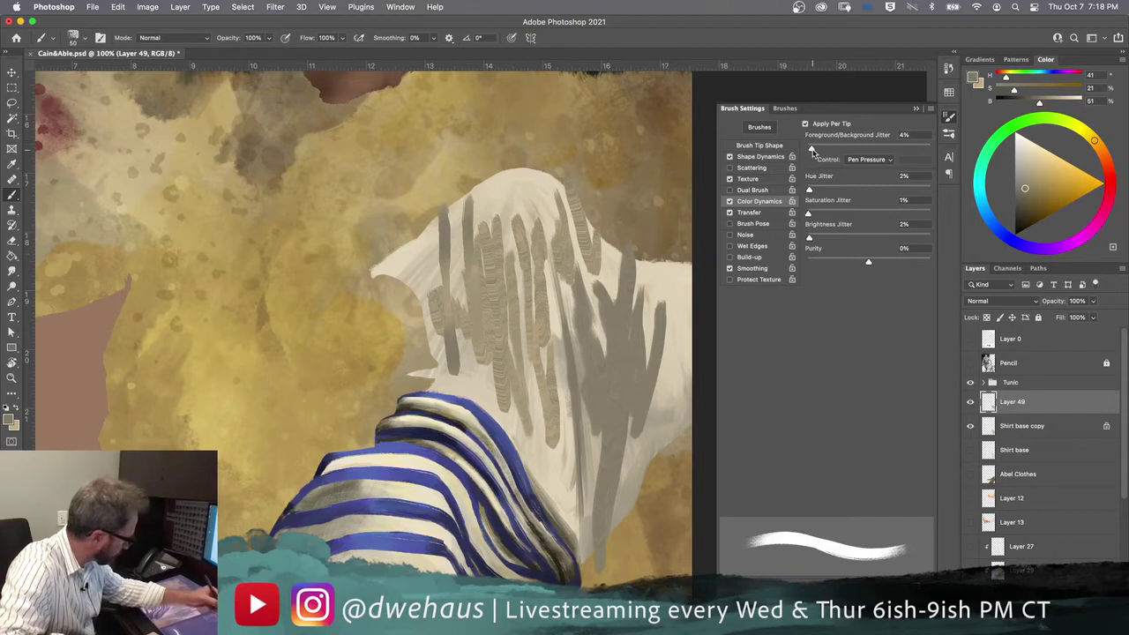
pyautogui.moveTo(672, 290)
pyautogui.mouseDown()
pyautogui.moveTo(670, 409)
pyautogui.moveTo(671, 375)
pyautogui.moveTo(665, 389)
pyautogui.moveTo(658, 371)
pyautogui.mouseUp()
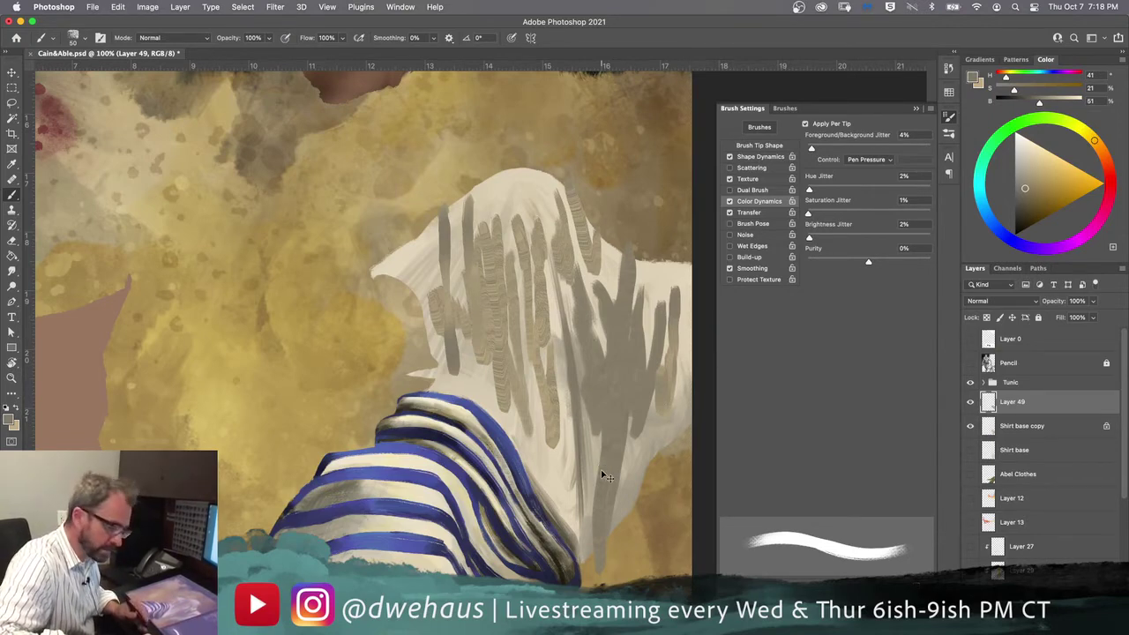
pyautogui.press('super+z')
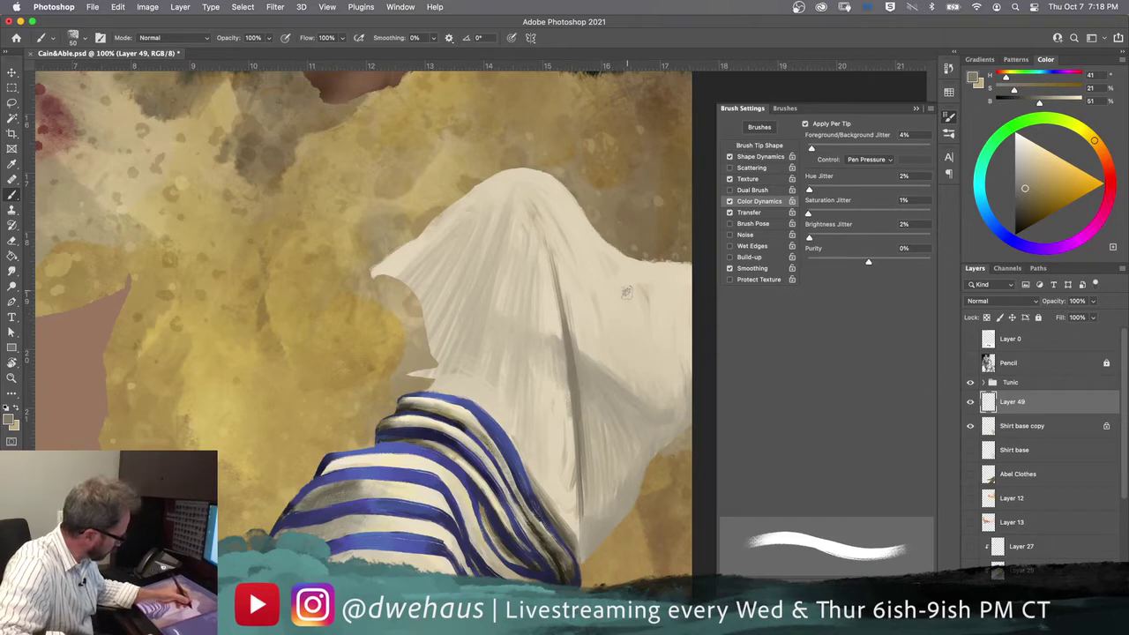
# Step: Enlarge the brush to 200 px and paint broad overlapping greyish-brown and cream strokes over the shirt's centre on Layer 49
pyautogui.press(']')
pyautogui.press(']')
pyautogui.press(']')
pyautogui.press(']')
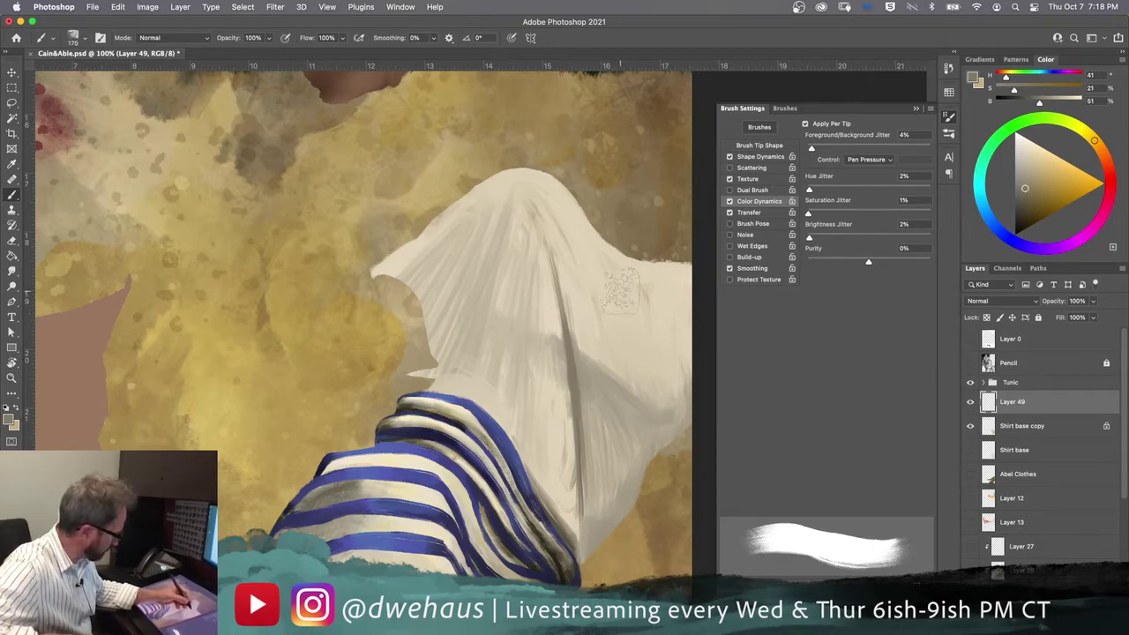
pyautogui.moveTo(578, 201)
pyautogui.mouseDown()
pyautogui.moveTo(600, 257)
pyautogui.moveTo(605, 428)
pyautogui.moveTo(609, 463)
pyautogui.moveTo(620, 466)
pyautogui.mouseUp()
pyautogui.moveTo(564, 196); pyautogui.dragTo(545, 263)
pyautogui.moveTo(560, 441)
pyautogui.mouseDown()
pyautogui.moveTo(569, 481)
pyautogui.moveTo(559, 305)
pyautogui.moveTo(524, 190)
pyautogui.moveTo(498, 344)
pyautogui.moveTo(516, 450)
pyautogui.mouseUp()
pyautogui.moveTo(521, 275)
pyautogui.mouseDown()
pyautogui.moveTo(554, 389)
pyautogui.moveTo(561, 318)
pyautogui.moveTo(572, 432)
pyautogui.moveTo(572, 300)
pyautogui.moveTo(519, 335)
pyautogui.moveTo(503, 379)
pyautogui.moveTo(526, 283)
pyautogui.mouseUp()
pyautogui.moveTo(499, 356)
pyautogui.mouseDown()
pyautogui.moveTo(472, 300)
pyautogui.moveTo(480, 247)
pyautogui.moveTo(530, 239)
pyautogui.mouseUp()
pyautogui.moveTo(542, 300)
pyautogui.mouseDown()
pyautogui.moveTo(581, 265)
pyautogui.moveTo(618, 327)
pyautogui.moveTo(587, 366)
pyautogui.mouseUp()
pyautogui.moveTo(587, 300)
pyautogui.mouseDown()
pyautogui.moveTo(569, 370)
pyautogui.moveTo(565, 318)
pyautogui.moveTo(538, 375)
pyautogui.moveTo(521, 313)
pyautogui.mouseUp()
pyautogui.moveTo(530, 362)
pyautogui.mouseDown()
pyautogui.moveTo(539, 414)
pyautogui.moveTo(574, 379)
pyautogui.moveTo(584, 417)
pyautogui.moveTo(538, 445)
pyautogui.moveTo(572, 457)
pyautogui.mouseUp()
pyautogui.moveTo(551, 407); pyautogui.dragTo(528, 446)
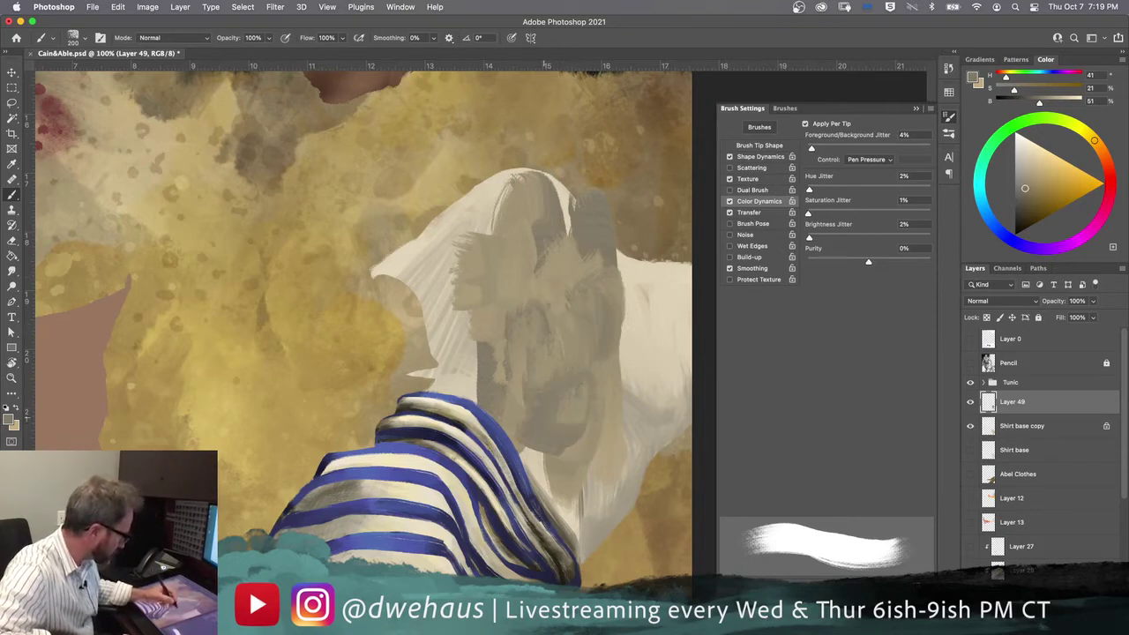
# Step: Check the brush tip and Color Dynamics settings and brush more overlapping greyish-brown strokes over the painted patch at the shirt's centre
pyautogui.click(757, 145)
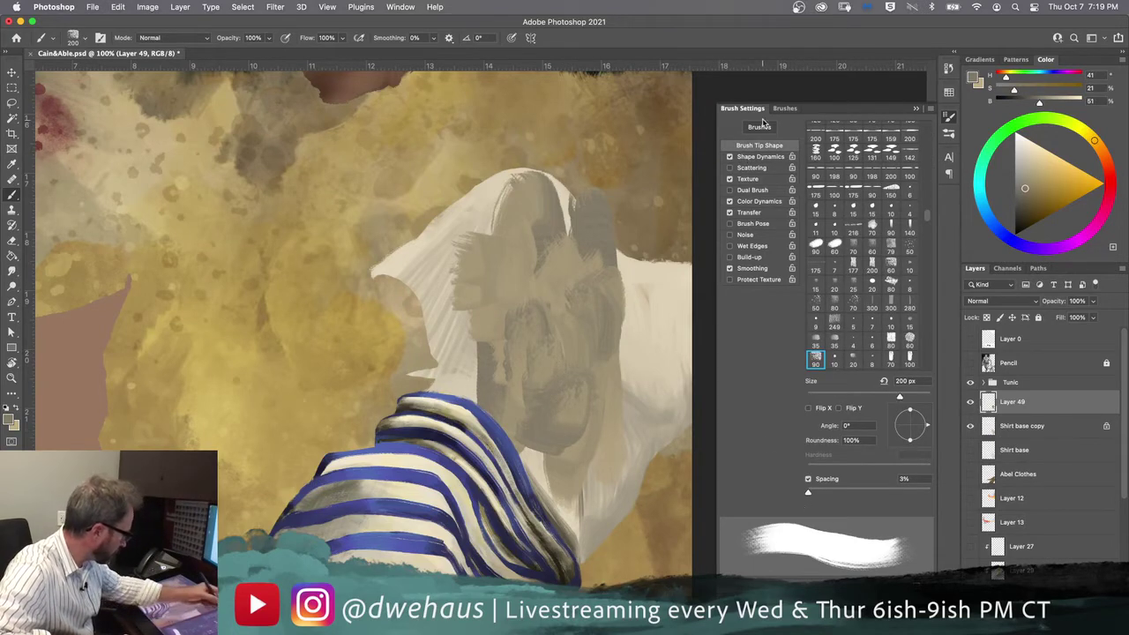
pyautogui.click(757, 201)
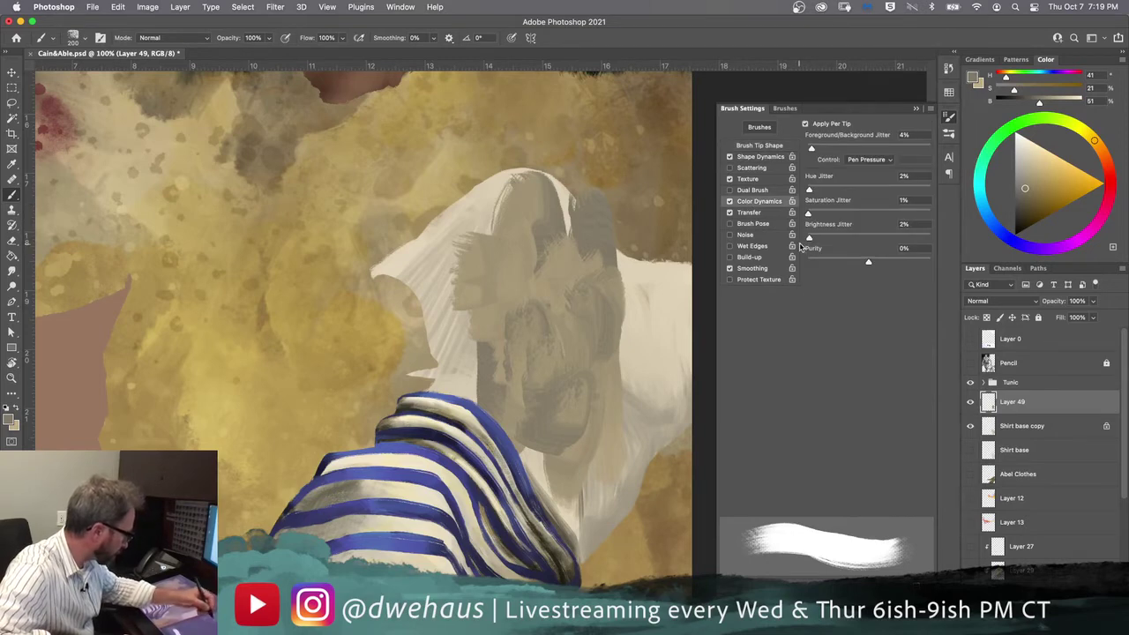
pyautogui.moveTo(540, 246)
pyautogui.mouseDown()
pyautogui.moveTo(577, 307)
pyautogui.moveTo(574, 388)
pyautogui.mouseUp()
pyautogui.moveTo(517, 349); pyautogui.dragTo(564, 404)
pyautogui.moveTo(519, 300); pyautogui.dragTo(563, 387)
pyautogui.moveTo(546, 254); pyautogui.dragTo(576, 375)
pyautogui.moveTo(584, 328)
pyautogui.mouseDown()
pyautogui.moveTo(582, 366)
pyautogui.moveTo(549, 408)
pyautogui.moveTo(578, 414)
pyautogui.mouseUp()
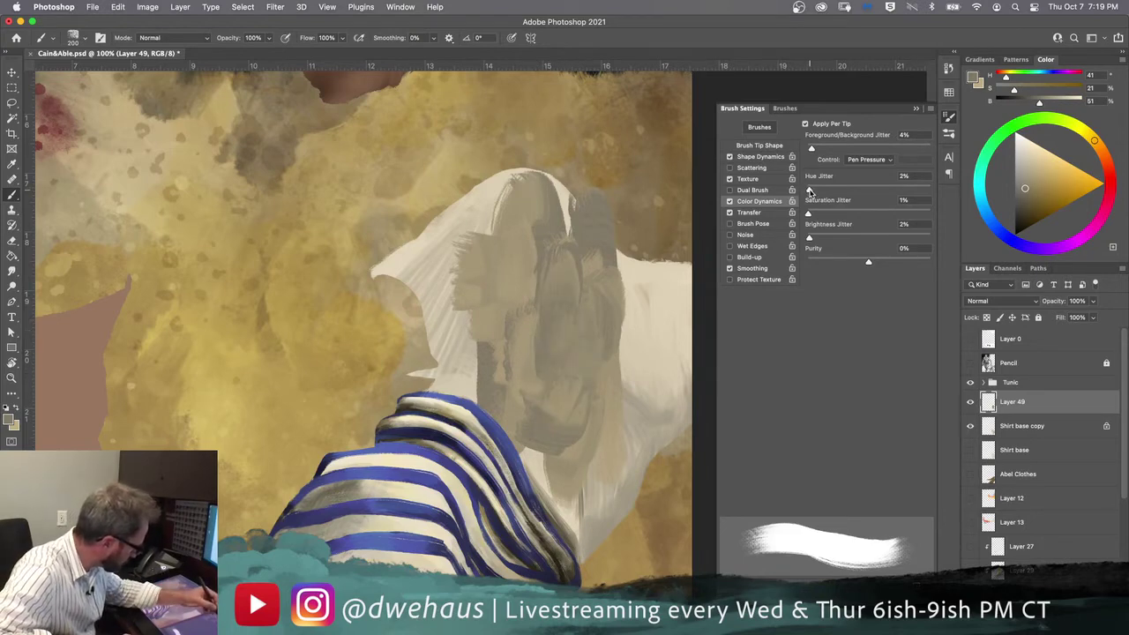
# Step: Set the foreground/background jitter to 0% and the hue jitter to 1%, and paint a broad stroke on the shirt's right side
pyautogui.moveTo(810, 148); pyautogui.dragTo(806, 150)
pyautogui.moveTo(674, 285)
pyautogui.mouseDown()
pyautogui.moveTo(631, 333)
pyautogui.moveTo(617, 415)
pyautogui.mouseUp()
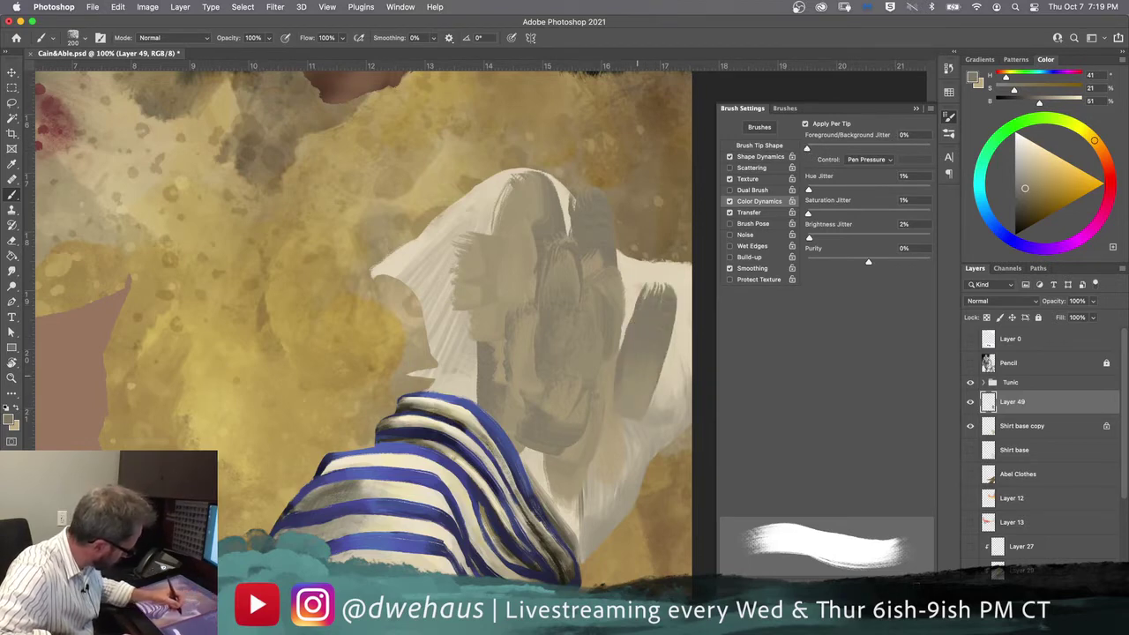
# Step: Paint overlapping greyish-brown strokes down the shirt's right side and centre on Layer 49
pyautogui.moveTo(635, 494); pyautogui.dragTo(618, 366)
pyautogui.moveTo(644, 274); pyautogui.dragTo(608, 397)
pyautogui.moveTo(618, 336); pyautogui.dragTo(586, 437)
pyautogui.moveTo(608, 309); pyautogui.dragTo(582, 411)
# Step: Set the foreground/background jitter and the brightness jitter to 1%, and test the brush with broad strokes over the shirt's centre
pyautogui.moveTo(807, 150); pyautogui.dragTo(809, 150)
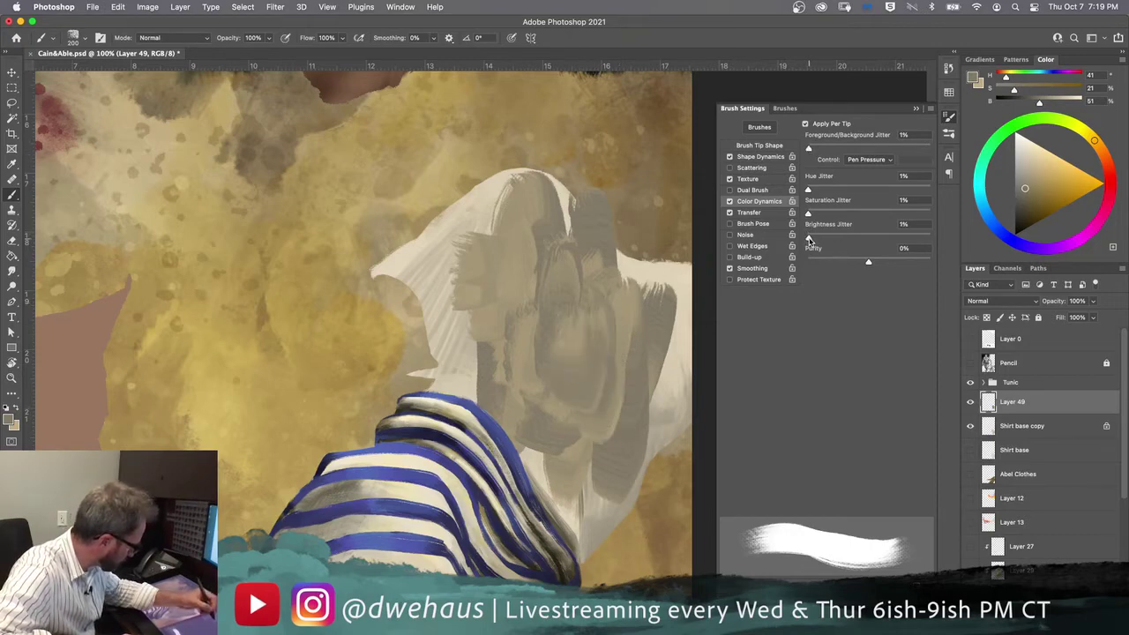
pyautogui.moveTo(634, 308); pyautogui.dragTo(578, 437)
pyautogui.moveTo(569, 339); pyautogui.dragTo(558, 433)
pyautogui.moveTo(569, 291); pyautogui.dragTo(530, 415)
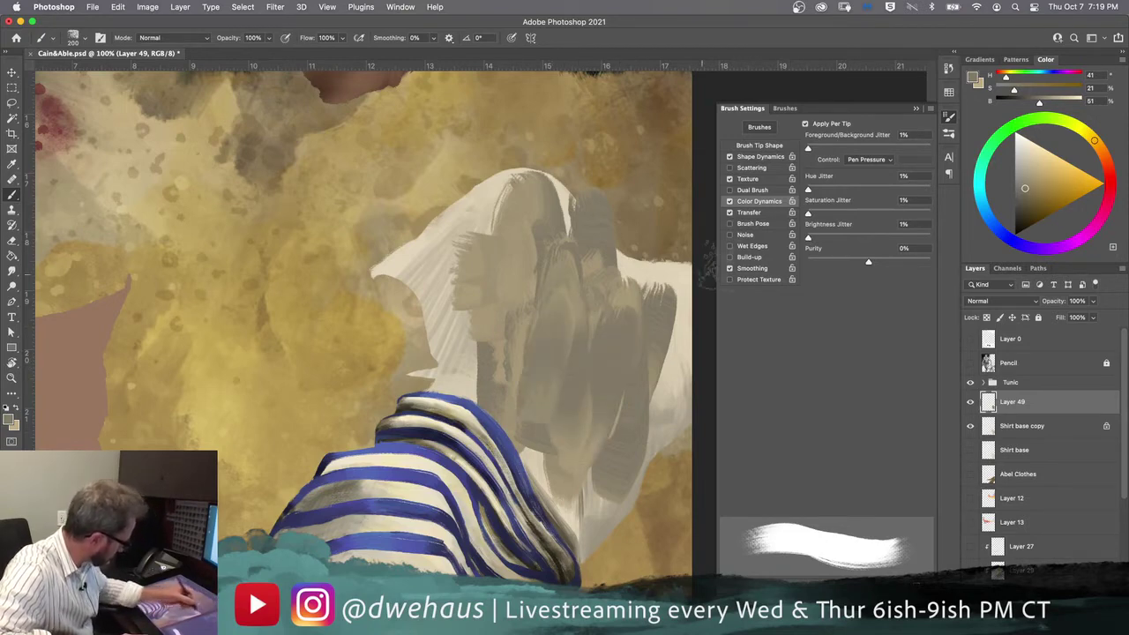
# Step: Set the brightness jitter to 0% and paint overlapping test strokes down the middle of the greyish-brown patch
pyautogui.moveTo(810, 240); pyautogui.dragTo(780, 246)
pyautogui.moveTo(543, 260)
pyautogui.mouseDown()
pyautogui.moveTo(556, 405)
pyautogui.moveTo(591, 484)
pyautogui.mouseUp()
pyautogui.moveTo(516, 291); pyautogui.dragTo(552, 423)
pyautogui.moveTo(582, 318); pyautogui.dragTo(570, 388)
pyautogui.moveTo(574, 344); pyautogui.dragTo(561, 433)
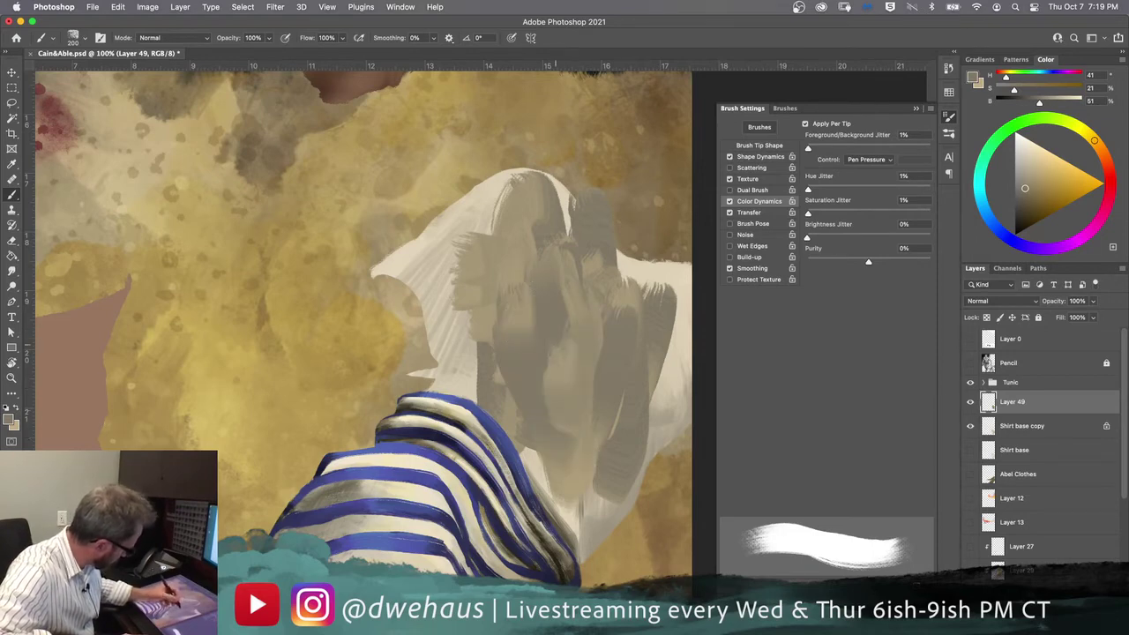
pyautogui.moveTo(547, 388); pyautogui.dragTo(560, 450)
pyautogui.moveTo(521, 331); pyautogui.dragTo(534, 407)
pyautogui.moveTo(507, 351); pyautogui.dragTo(530, 374)
# Step: Set the brightness jitter to 1% and try two strokes across the centre of the painted patch
pyautogui.moveTo(804, 240); pyautogui.dragTo(808, 240)
pyautogui.moveTo(604, 328)
pyautogui.mouseDown()
pyautogui.moveTo(573, 422)
pyautogui.moveTo(556, 366)
pyautogui.mouseUp()
pyautogui.moveTo(565, 291); pyautogui.dragTo(529, 404)
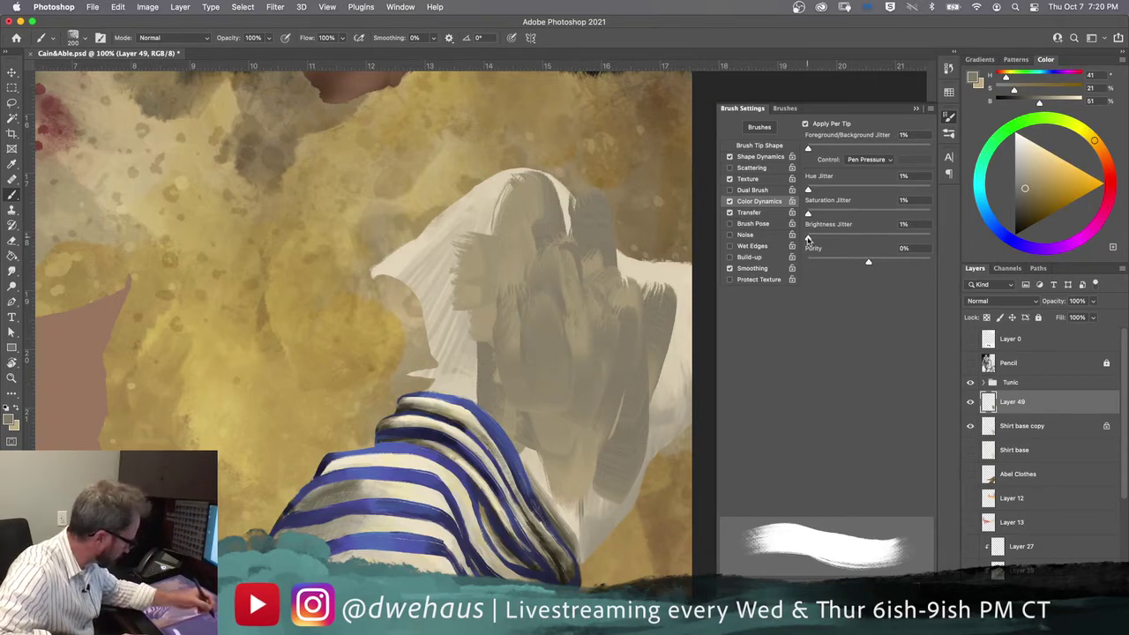
# Step: Set the brightness jitter to 0% and the hue jitter to 4%, and test both with strokes over the shirt's centre
pyautogui.moveTo(809, 240); pyautogui.dragTo(805, 238)
pyautogui.moveTo(809, 190); pyautogui.dragTo(812, 190)
pyautogui.moveTo(609, 255); pyautogui.dragTo(582, 379)
pyautogui.moveTo(591, 335)
pyautogui.mouseDown()
pyautogui.moveTo(574, 441)
pyautogui.moveTo(552, 331)
pyautogui.mouseUp()
pyautogui.moveTo(565, 419); pyautogui.dragTo(542, 346)
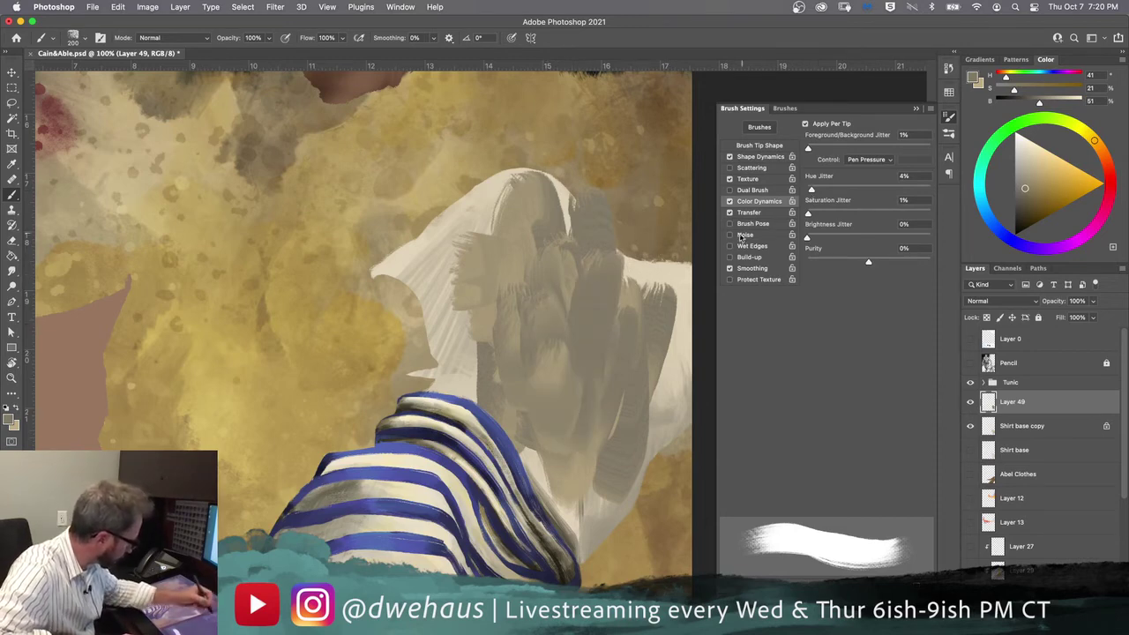
# Step: Set the hue jitter to 0% and brush a series of short vertical strokes over the centre and left of the patch
pyautogui.moveTo(812, 187); pyautogui.dragTo(805, 189)
pyautogui.moveTo(609, 368)
pyautogui.mouseDown()
pyautogui.moveTo(570, 436)
pyautogui.moveTo(564, 309)
pyautogui.moveTo(551, 439)
pyautogui.mouseUp()
pyautogui.moveTo(543, 329); pyautogui.dragTo(529, 428)
pyautogui.moveTo(593, 296)
pyautogui.mouseDown()
pyautogui.moveTo(573, 413)
pyautogui.moveTo(593, 397)
pyautogui.mouseUp()
pyautogui.moveTo(555, 300)
pyautogui.mouseDown()
pyautogui.moveTo(554, 406)
pyautogui.moveTo(528, 384)
pyautogui.moveTo(529, 364)
pyautogui.moveTo(525, 384)
pyautogui.mouseUp()
pyautogui.moveTo(521, 295); pyautogui.dragTo(508, 404)
pyautogui.moveTo(556, 292); pyautogui.dragTo(569, 362)
pyautogui.moveTo(543, 325); pyautogui.dragTo(527, 419)
pyautogui.moveTo(502, 335); pyautogui.dragTo(494, 399)
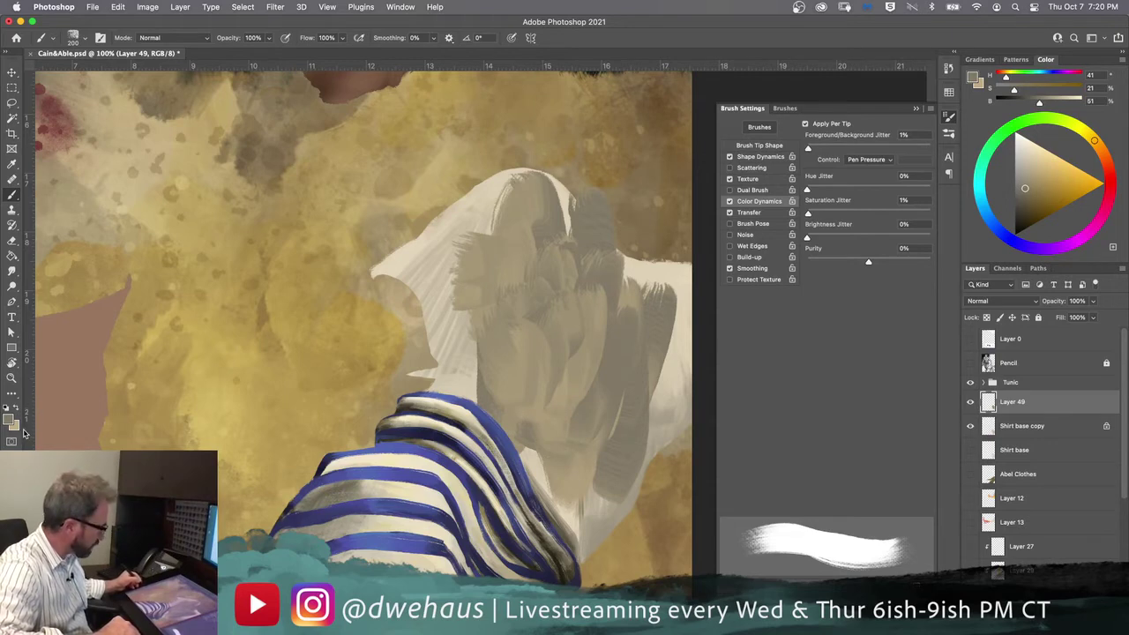
# Step: Blend the centre and left of the painted patch with more long overlapping greyish-brown strokes
pyautogui.moveTo(582, 300); pyautogui.dragTo(564, 441)
pyautogui.moveTo(542, 273); pyautogui.dragTo(534, 414)
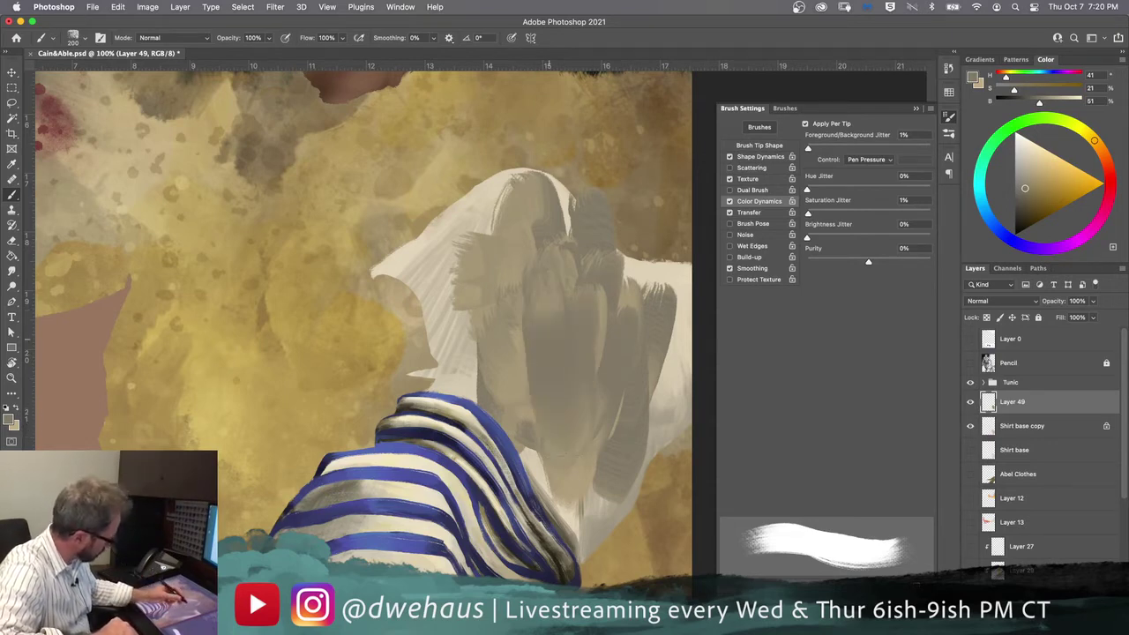
pyautogui.moveTo(543, 300); pyautogui.dragTo(534, 410)
pyautogui.moveTo(547, 322); pyautogui.dragTo(525, 427)
pyautogui.moveTo(530, 364)
pyautogui.mouseDown()
pyautogui.moveTo(501, 353)
pyautogui.moveTo(491, 375)
pyautogui.mouseUp()
pyautogui.moveTo(496, 287)
pyautogui.mouseDown()
pyautogui.moveTo(477, 379)
pyautogui.moveTo(566, 452)
pyautogui.mouseUp()
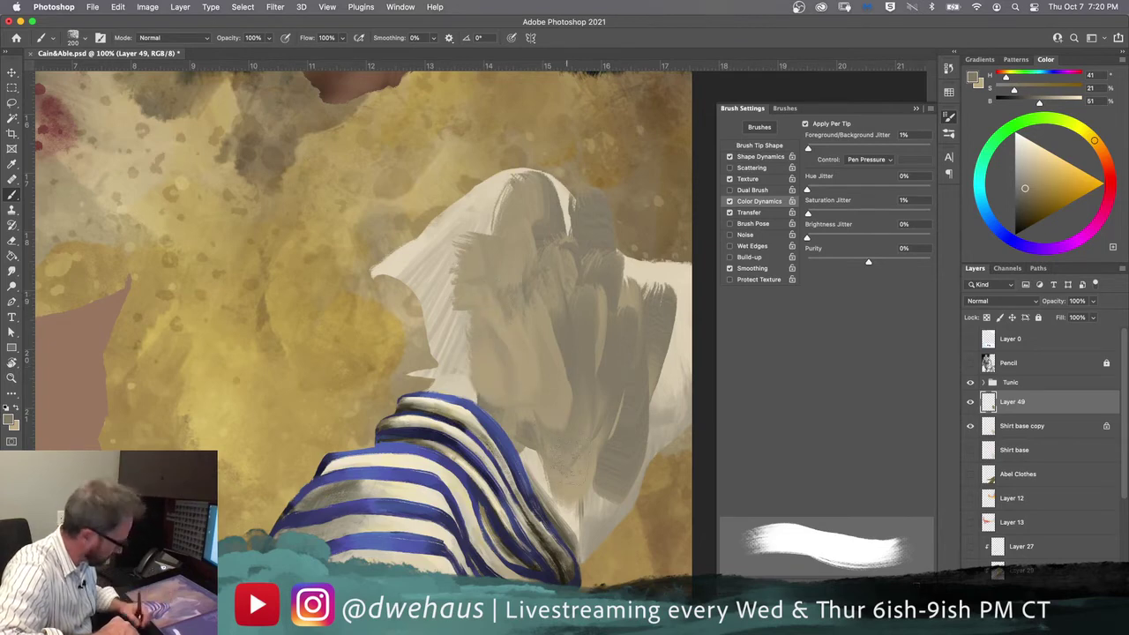
# Step: Clear all the test paint from Layer 49 and shrink the brush for finer fold work
pyautogui.press('super+a')
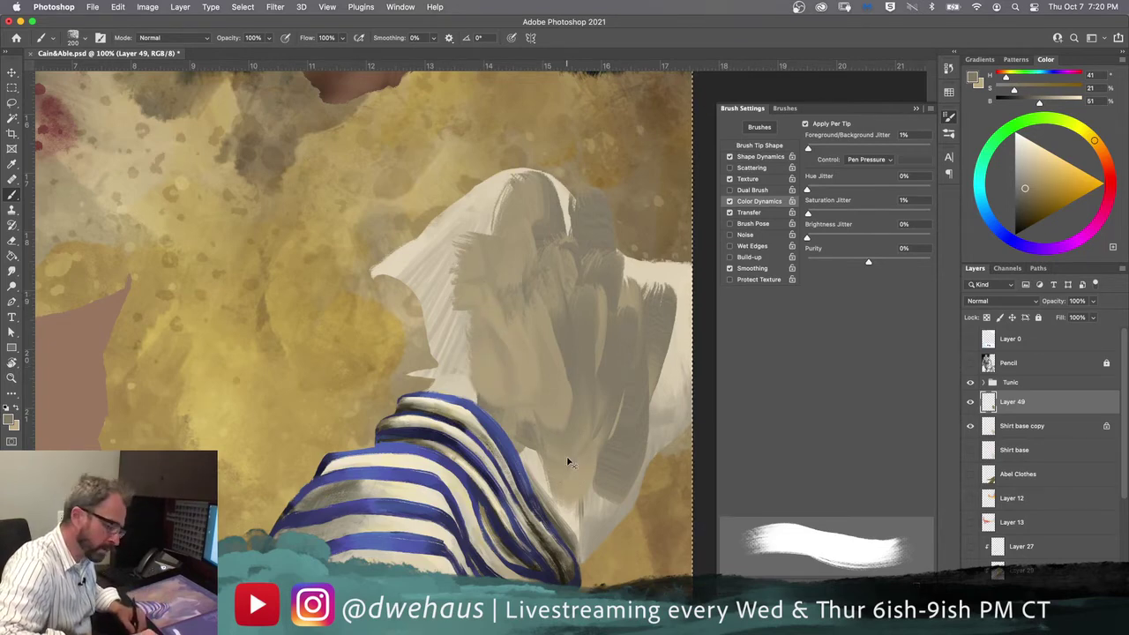
pyautogui.press('super+x')
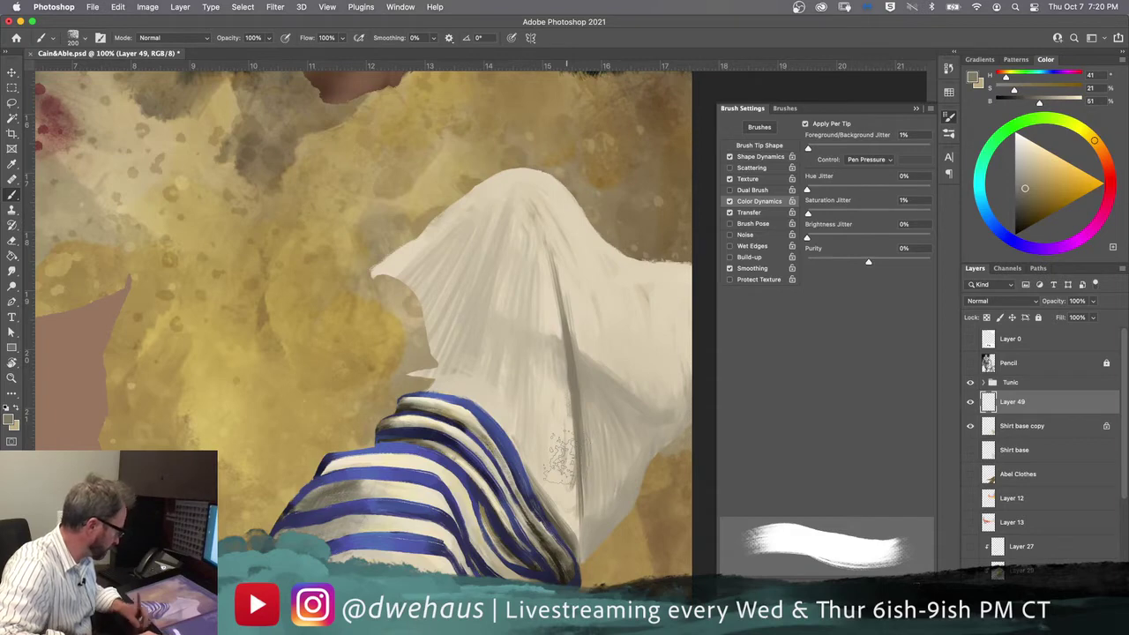
pyautogui.press('[')
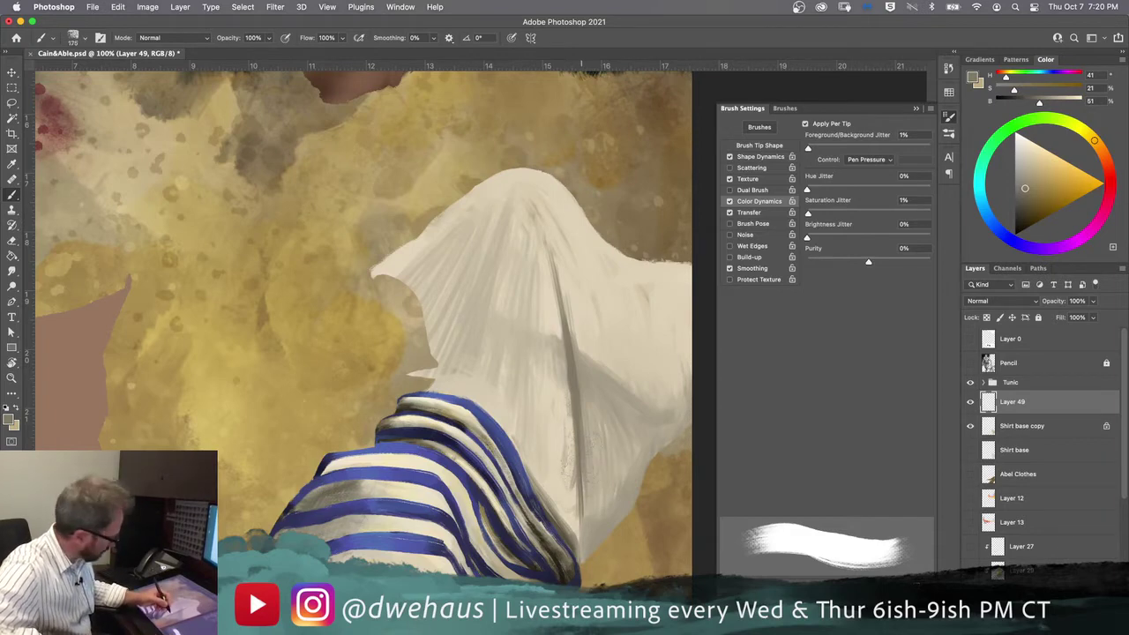
pyautogui.press('[')
pyautogui.press('[')
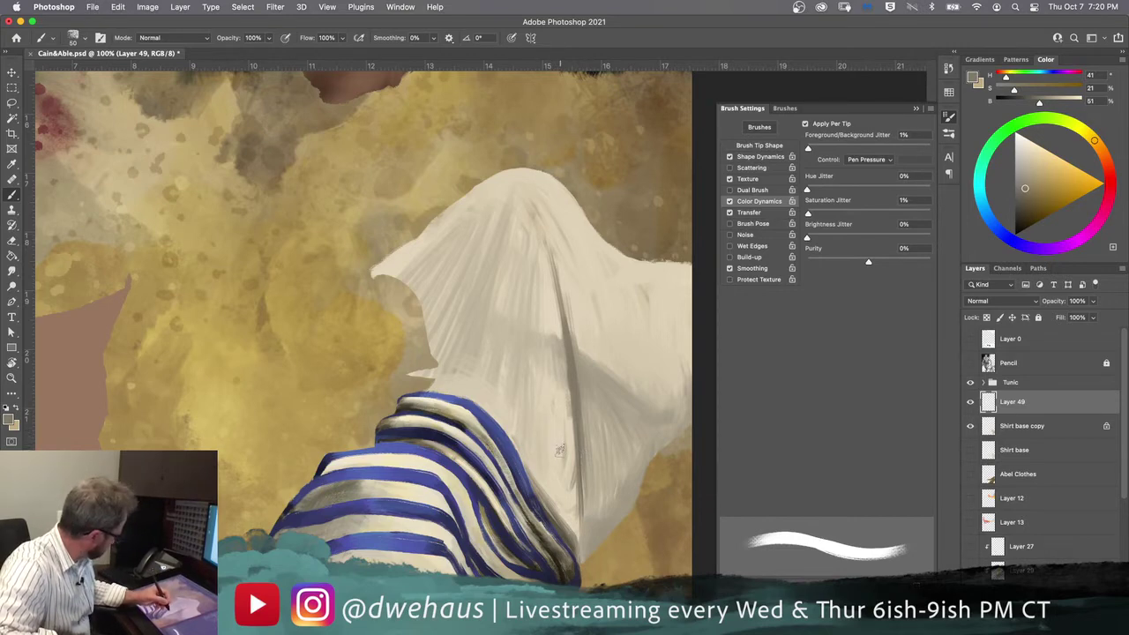
# Step: Sample tones from the shirt and striped tunic, and set the foreground to dark brown (hue 39, saturation 28, brightness 34) with cream as background
pyautogui.keyDown('alt'); pyautogui.click(561, 450); pyautogui.keyUp('alt')
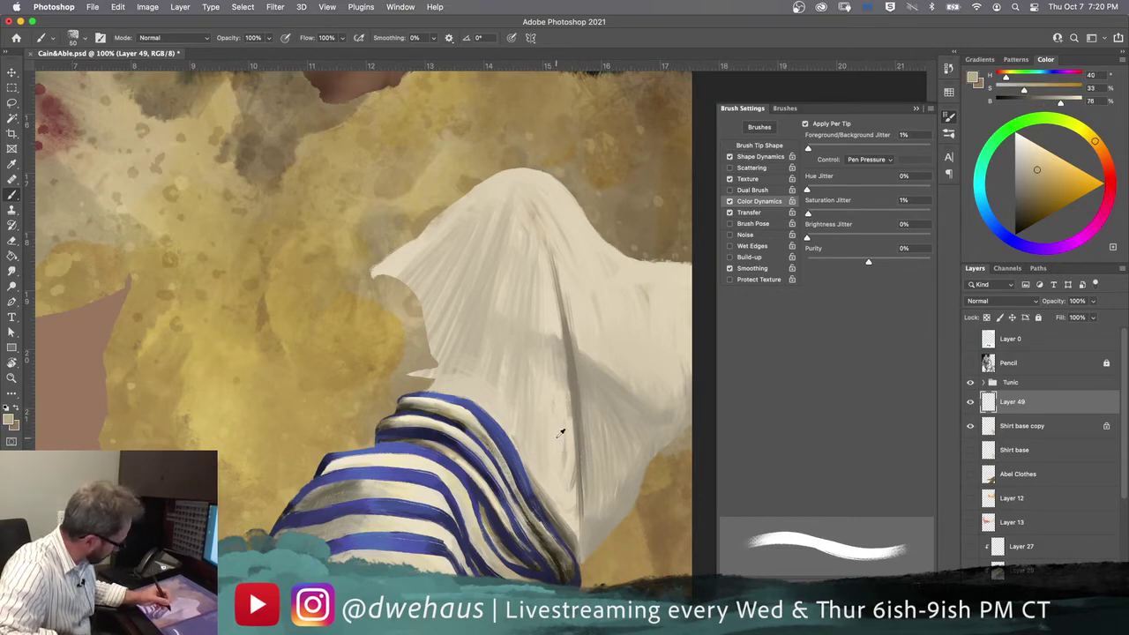
pyautogui.keyDown('alt'); pyautogui.click(556, 435); pyautogui.keyUp('alt')
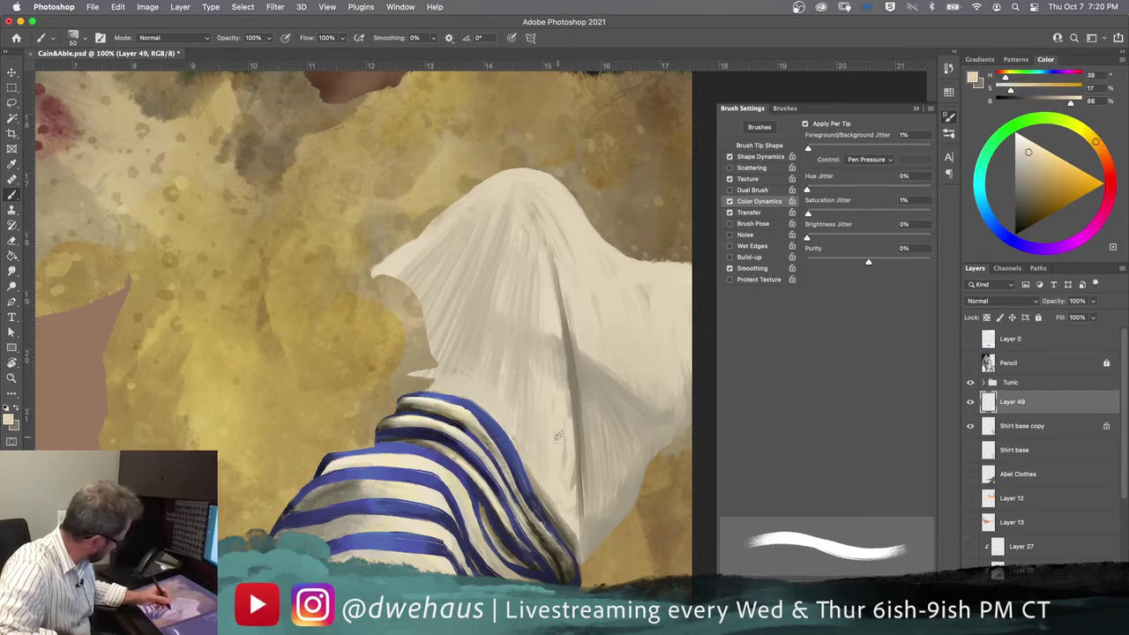
pyautogui.keyDown('alt'); pyautogui.click(557, 434); pyautogui.keyUp('alt')
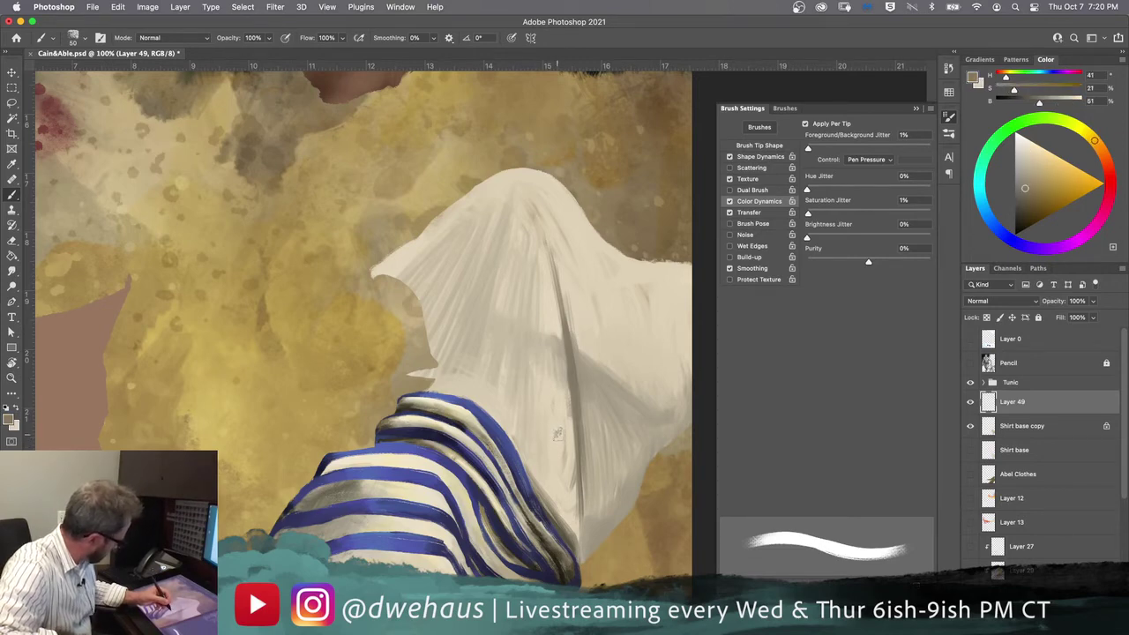
pyautogui.keyDown('alt'); pyautogui.click(556, 545); pyautogui.keyUp('alt')
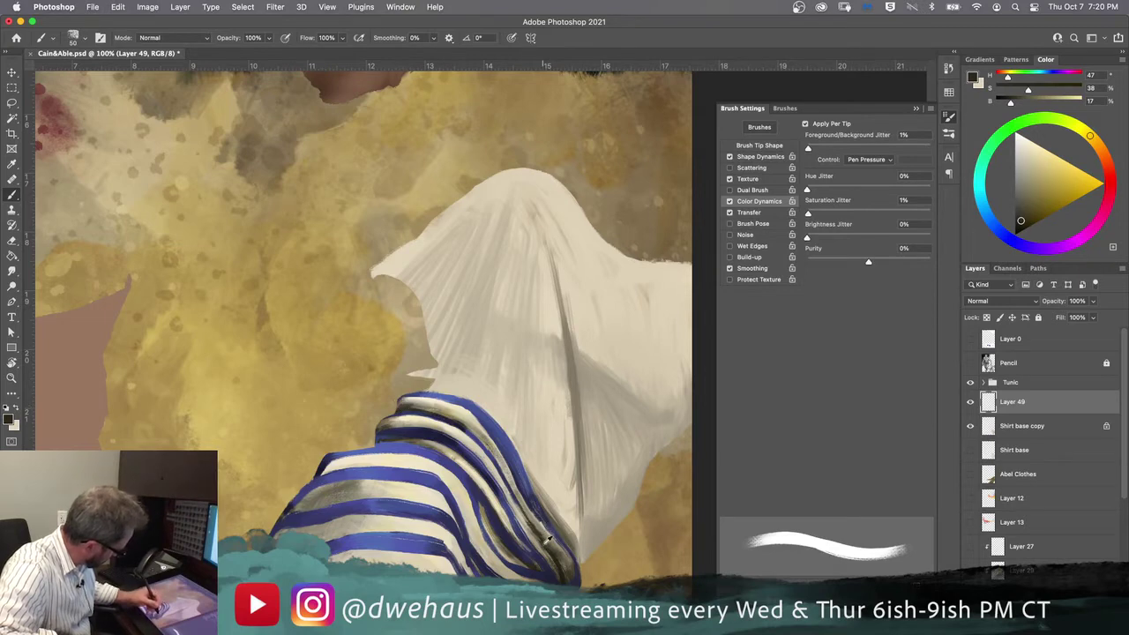
pyautogui.keyDown('alt'); pyautogui.click(572, 565); pyautogui.keyUp('alt')
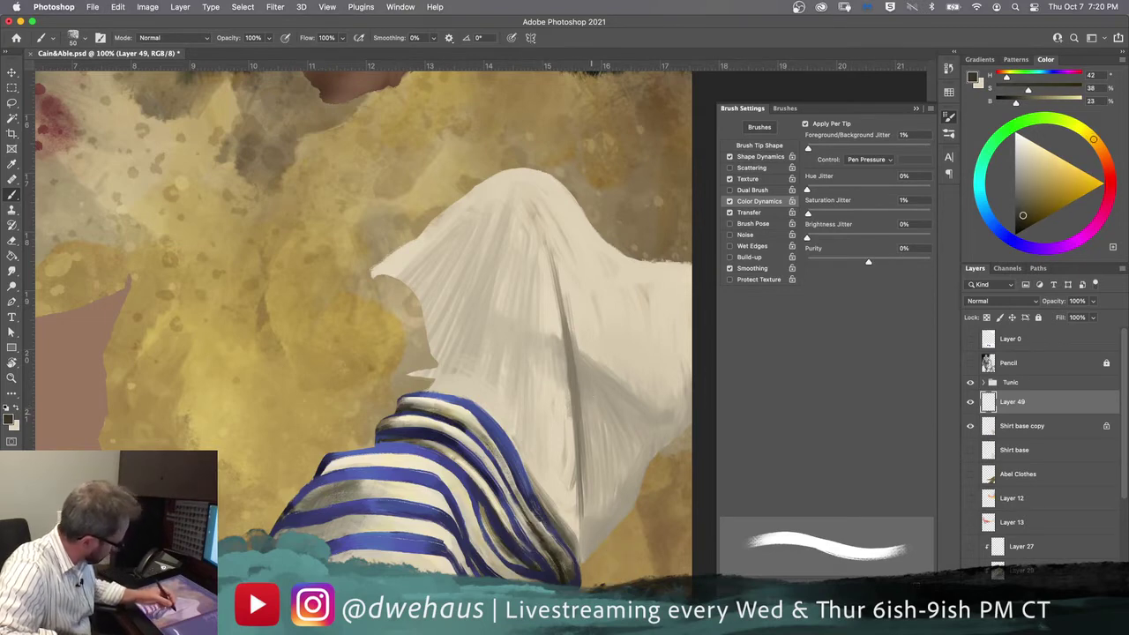
pyautogui.keyDown('alt'); pyautogui.click(563, 468); pyautogui.keyUp('alt')
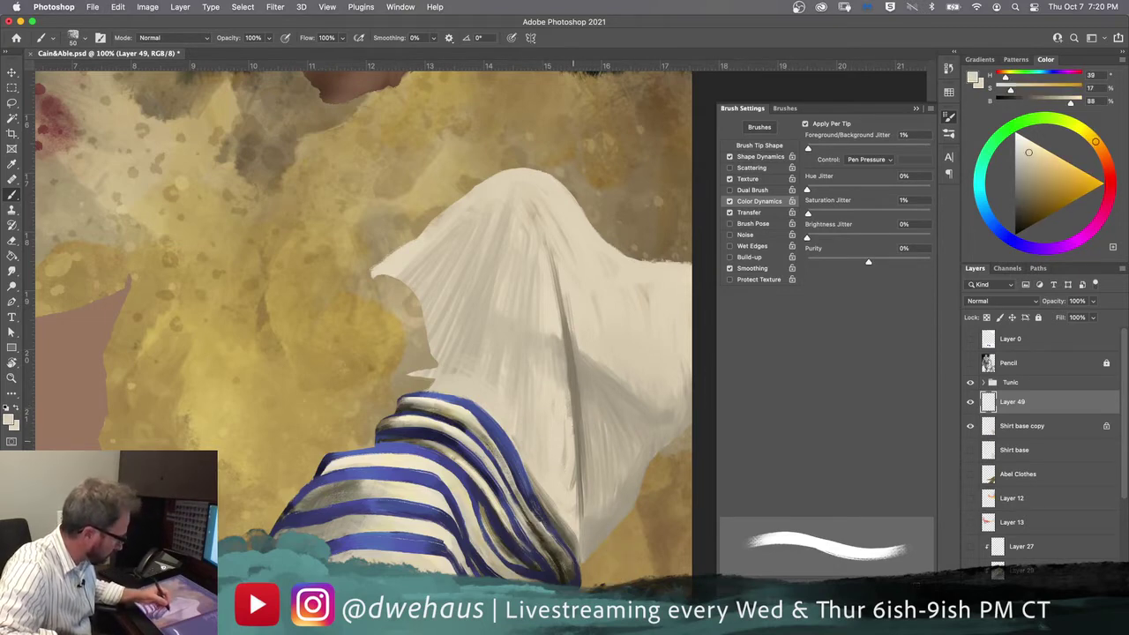
pyautogui.moveTo(1031, 154); pyautogui.dragTo(1023, 195)
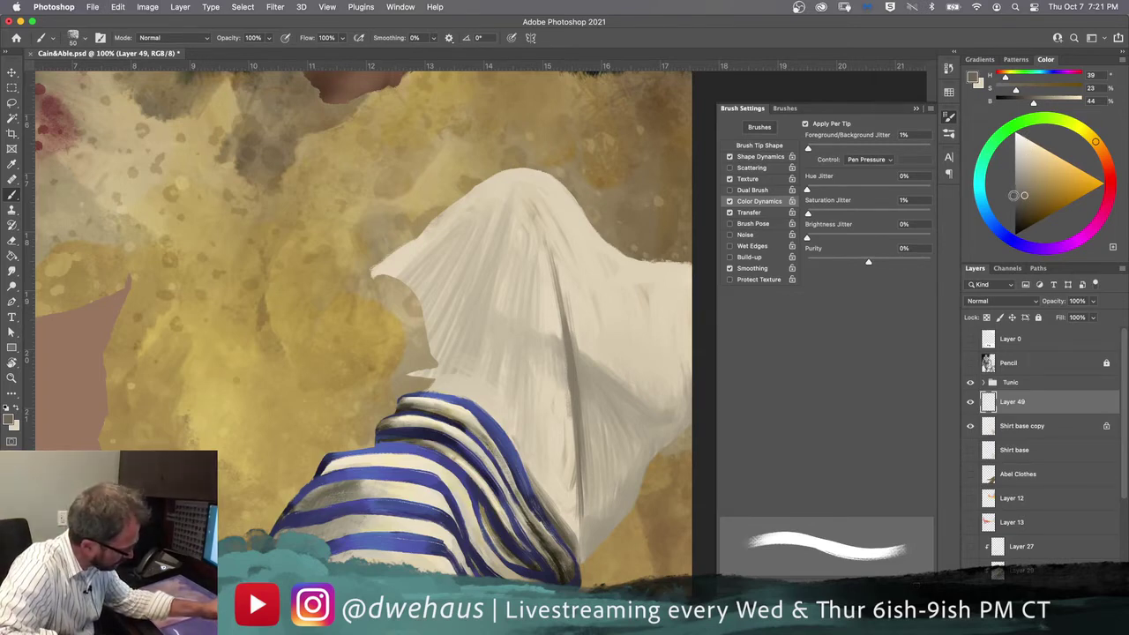
pyautogui.moveTo(1024, 195); pyautogui.dragTo(1023, 204)
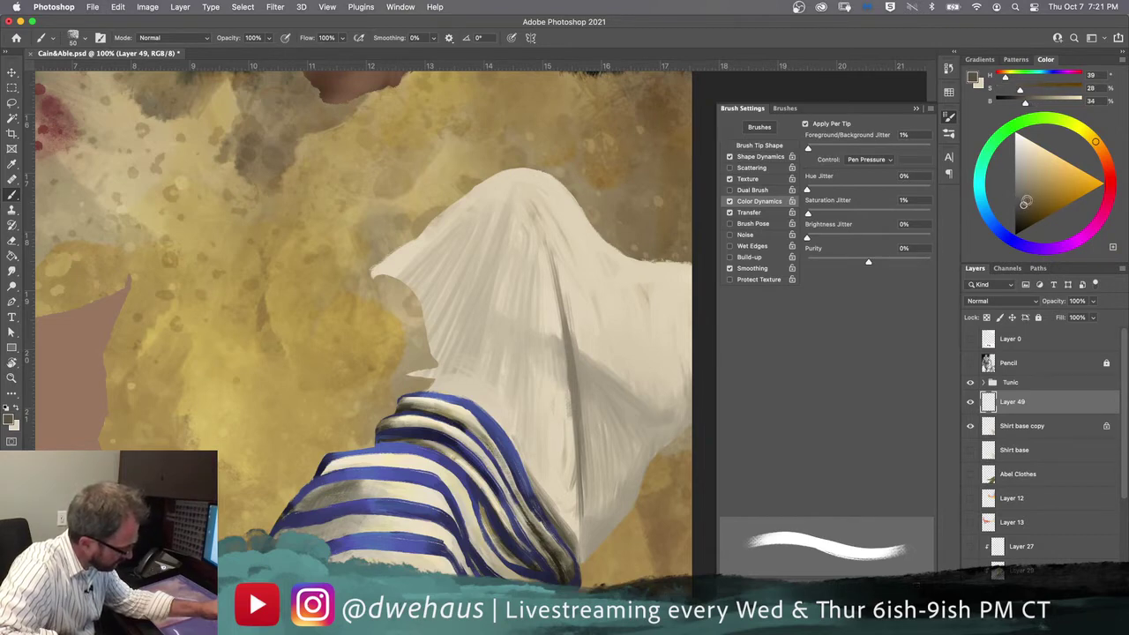
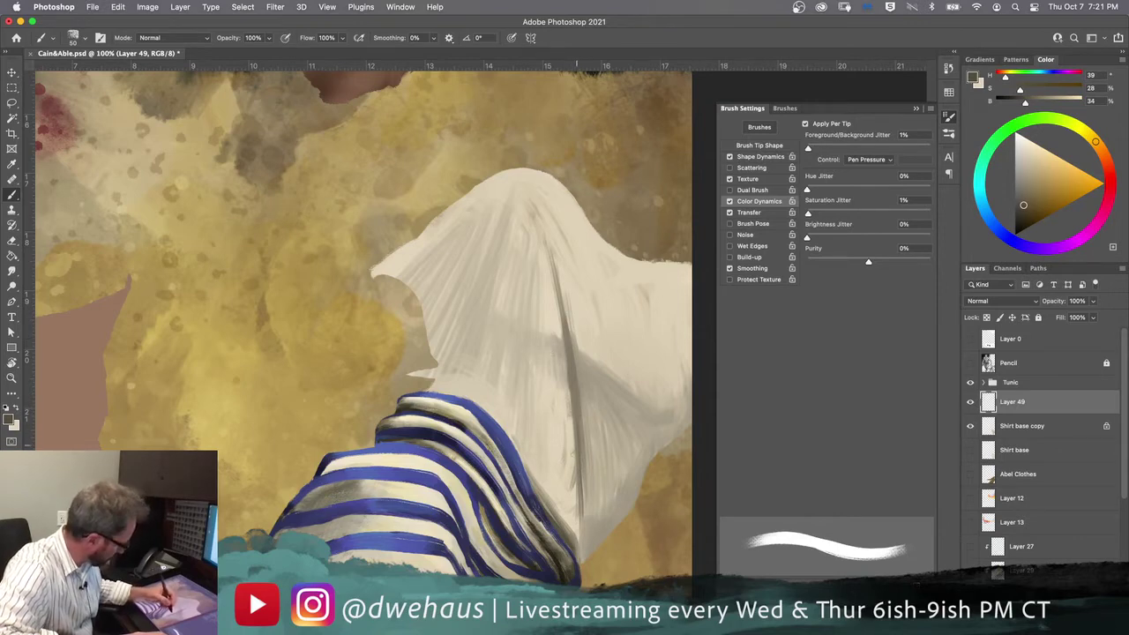
# Step: Try dark brown strokes along the shirt's central fold and undo them all
pyautogui.moveTo(581, 472)
pyautogui.mouseDown()
pyautogui.moveTo(575, 384)
pyautogui.moveTo(574, 483)
pyautogui.moveTo(571, 371)
pyautogui.moveTo(576, 436)
pyautogui.moveTo(584, 412)
pyautogui.moveTo(566, 469)
pyautogui.mouseUp()
pyautogui.moveTo(578, 413)
pyautogui.mouseDown()
pyautogui.moveTo(569, 474)
pyautogui.moveTo(574, 369)
pyautogui.moveTo(569, 476)
pyautogui.moveTo(577, 451)
pyautogui.mouseUp()
pyautogui.moveTo(579, 408); pyautogui.dragTo(577, 444)
pyautogui.moveTo(575, 367); pyautogui.dragTo(579, 450)
pyautogui.press('super+z')
pyautogui.press('super+z')
pyautogui.press('super+z')
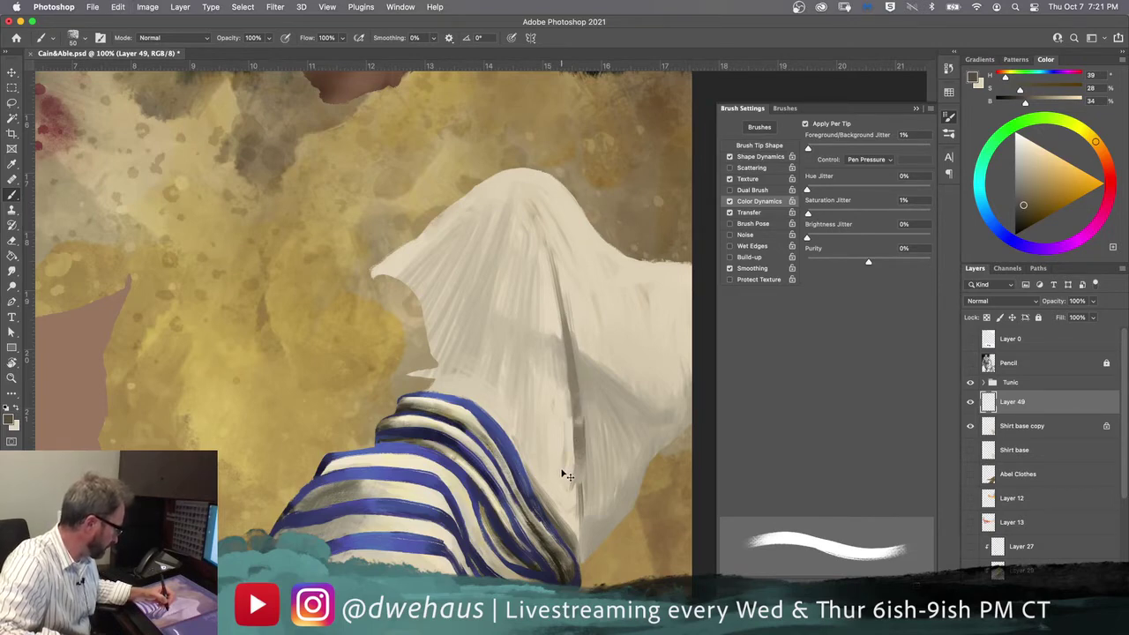
pyautogui.press('super+z')
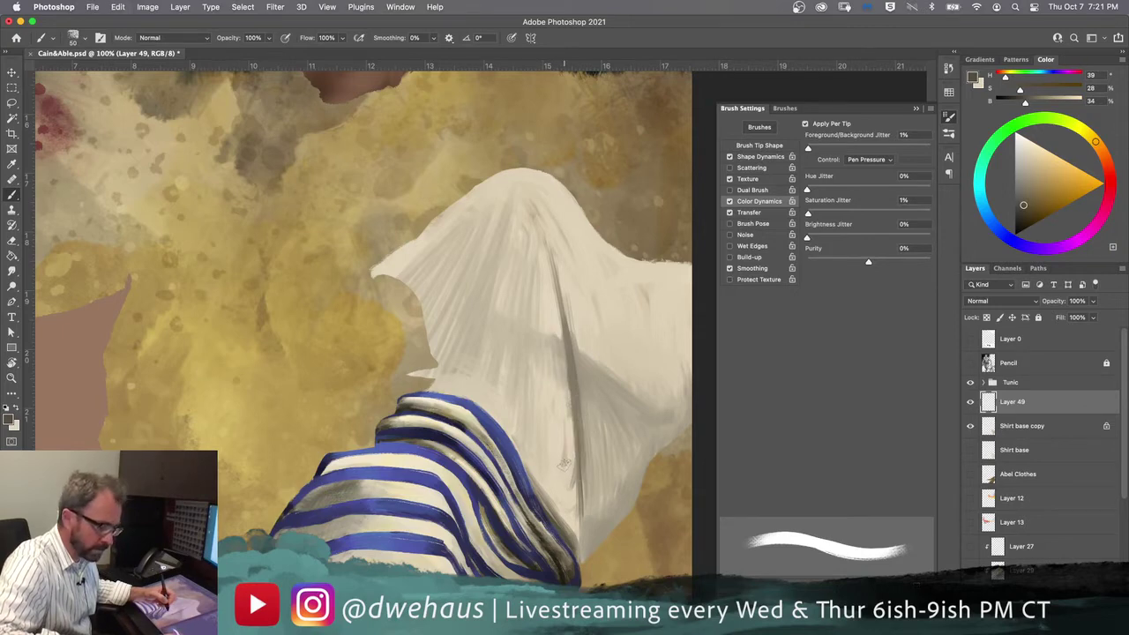
# Step: Make cream the foreground colour and paint shading along the central fold and the shirt's lower-right edge
pyautogui.keyDown('alt'); pyautogui.click(579, 433); pyautogui.keyUp('alt')
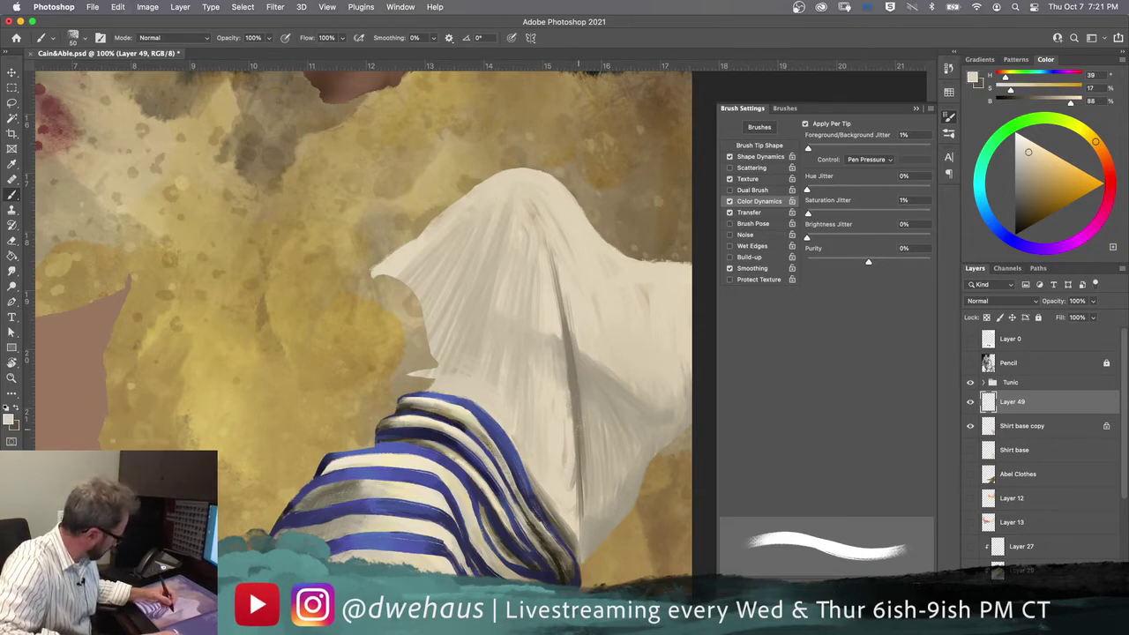
pyautogui.moveTo(579, 458)
pyautogui.mouseDown()
pyautogui.moveTo(569, 363)
pyautogui.moveTo(580, 489)
pyautogui.mouseUp()
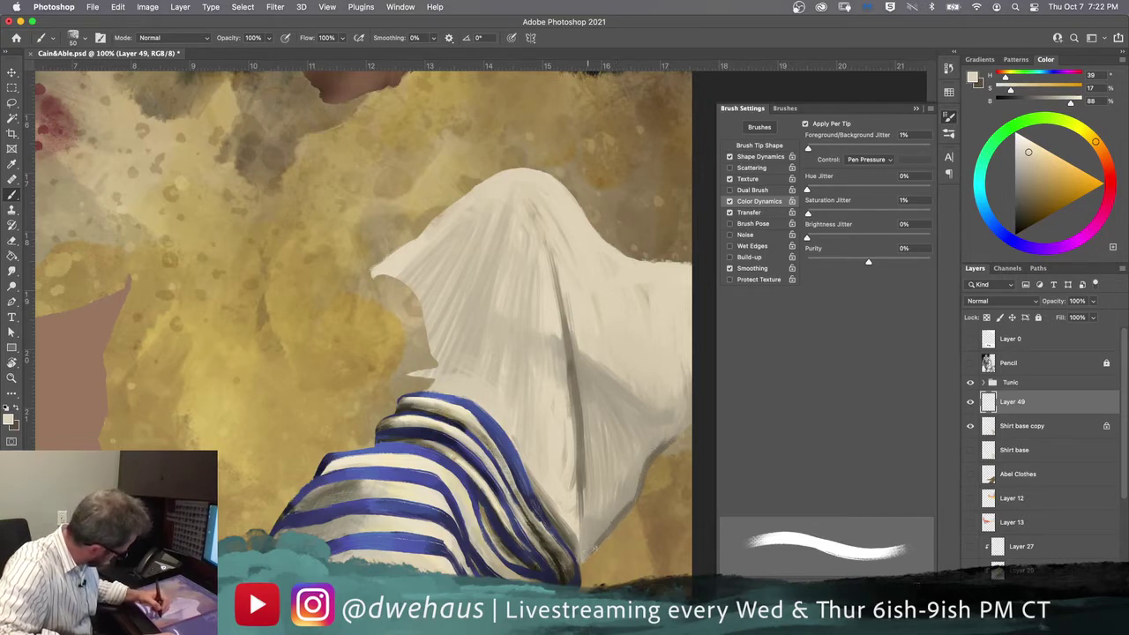
pyautogui.moveTo(581, 558); pyautogui.dragTo(575, 554)
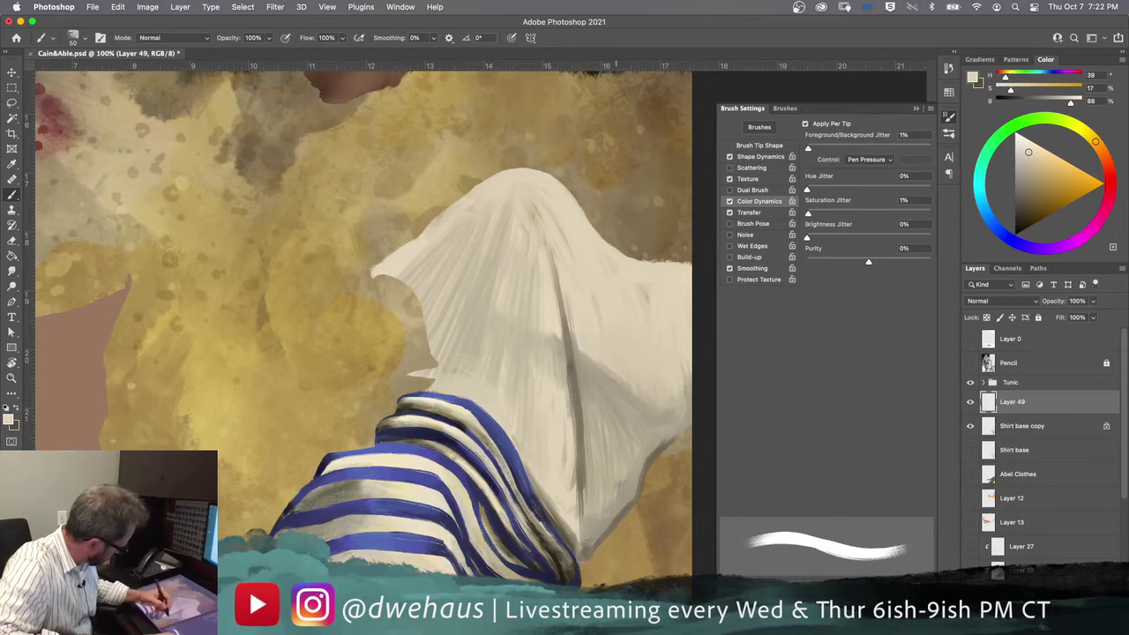
pyautogui.moveTo(591, 545)
pyautogui.mouseDown()
pyautogui.moveTo(595, 521)
pyautogui.moveTo(612, 511)
pyautogui.moveTo(600, 531)
pyautogui.moveTo(627, 497)
pyautogui.moveTo(611, 496)
pyautogui.moveTo(609, 514)
pyautogui.mouseUp()
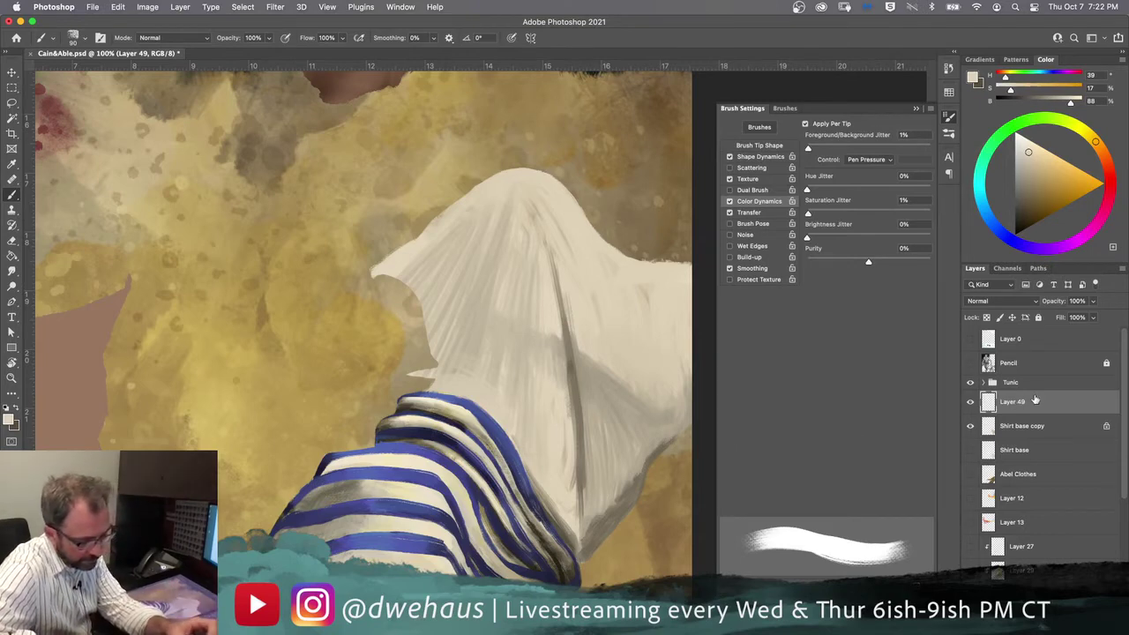
# Step: Clip Layer 49 to the Shirt base copy layer, set its blend mode to Multiply, and return to the Brush tool
pyautogui.press('super+alt+g')
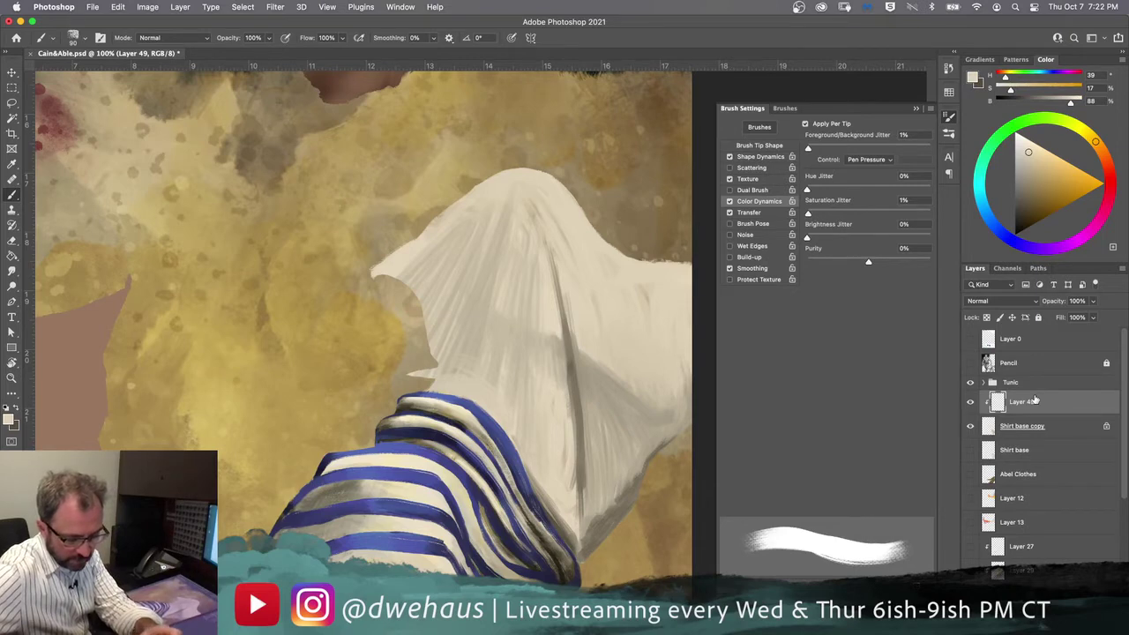
pyautogui.press('v')
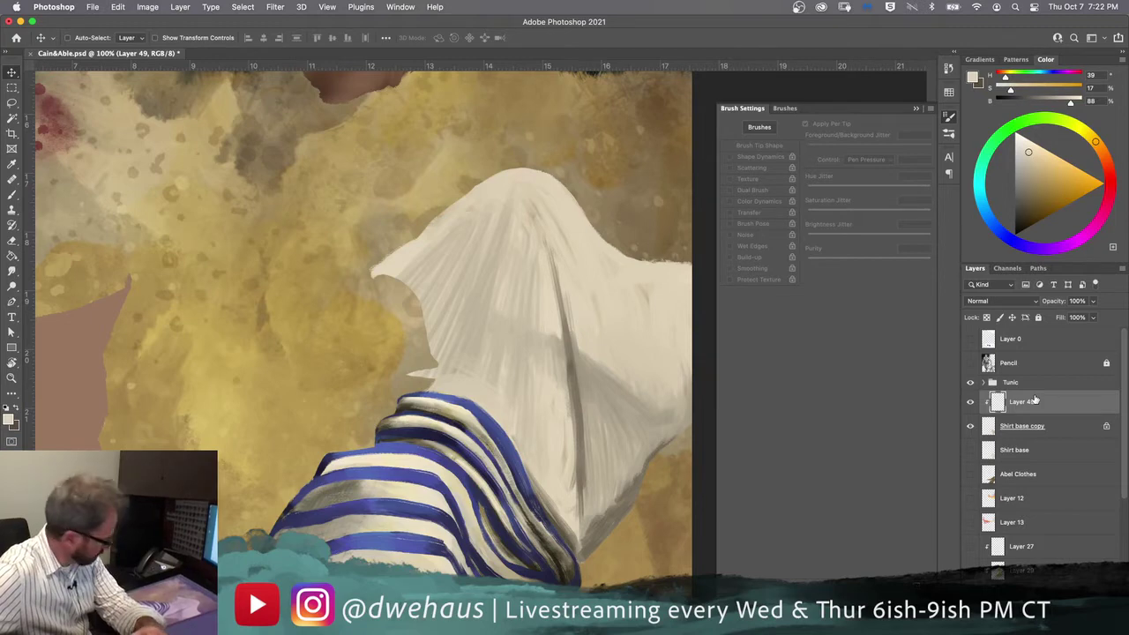
pyautogui.hotkey('shift', 'alt', 'm')
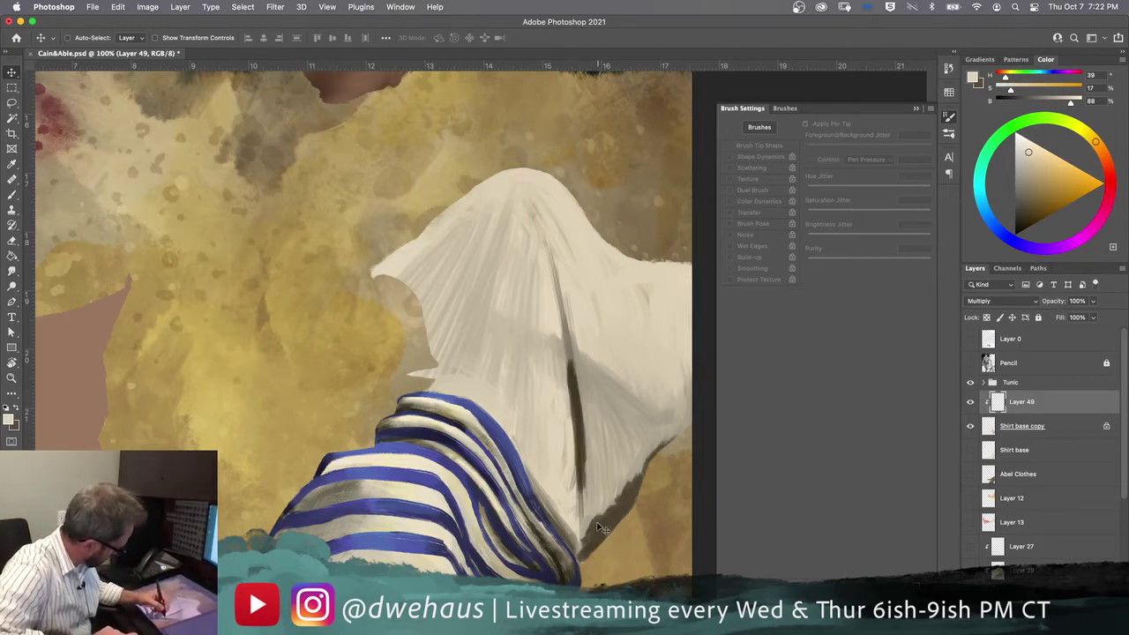
pyautogui.press('b')
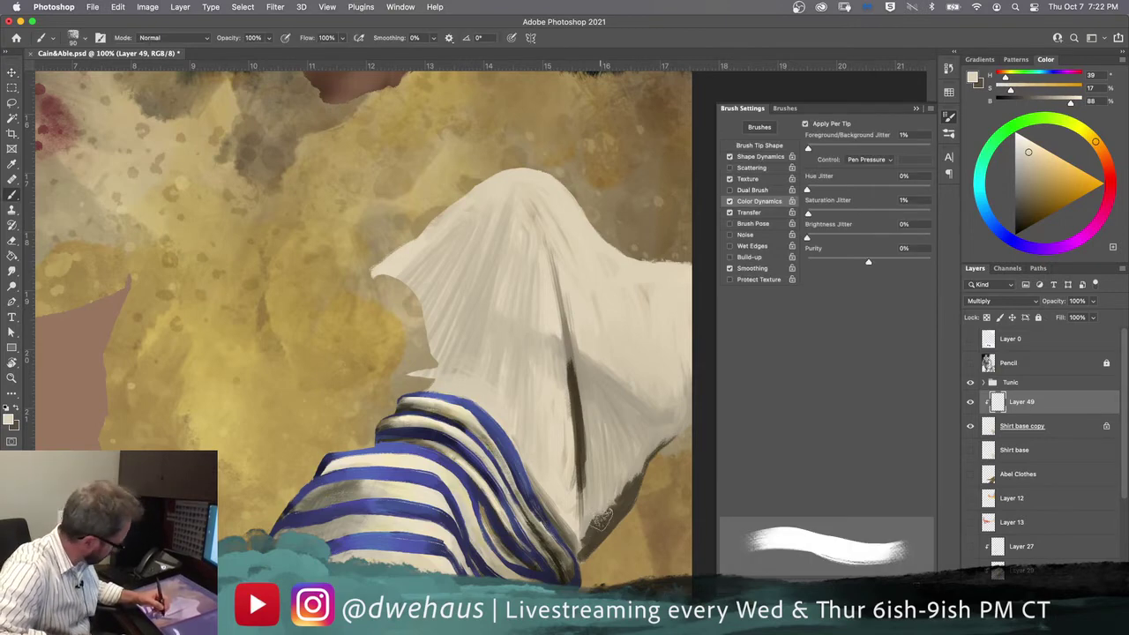
# Step: Try broad Multiply shading strokes on the shirt's lower-right part, and remove all the shading from Layer 49
pyautogui.moveTo(591, 529)
pyautogui.mouseDown()
pyautogui.moveTo(588, 542)
pyautogui.moveTo(625, 482)
pyautogui.moveTo(597, 507)
pyautogui.moveTo(613, 475)
pyautogui.moveTo(634, 466)
pyautogui.moveTo(598, 466)
pyautogui.moveTo(594, 438)
pyautogui.mouseUp()
pyautogui.moveTo(618, 454)
pyautogui.mouseDown()
pyautogui.moveTo(644, 424)
pyautogui.moveTo(645, 402)
pyautogui.mouseUp()
pyautogui.moveTo(607, 516)
pyautogui.mouseDown()
pyautogui.moveTo(595, 528)
pyautogui.moveTo(622, 467)
pyautogui.moveTo(602, 498)
pyautogui.mouseUp()
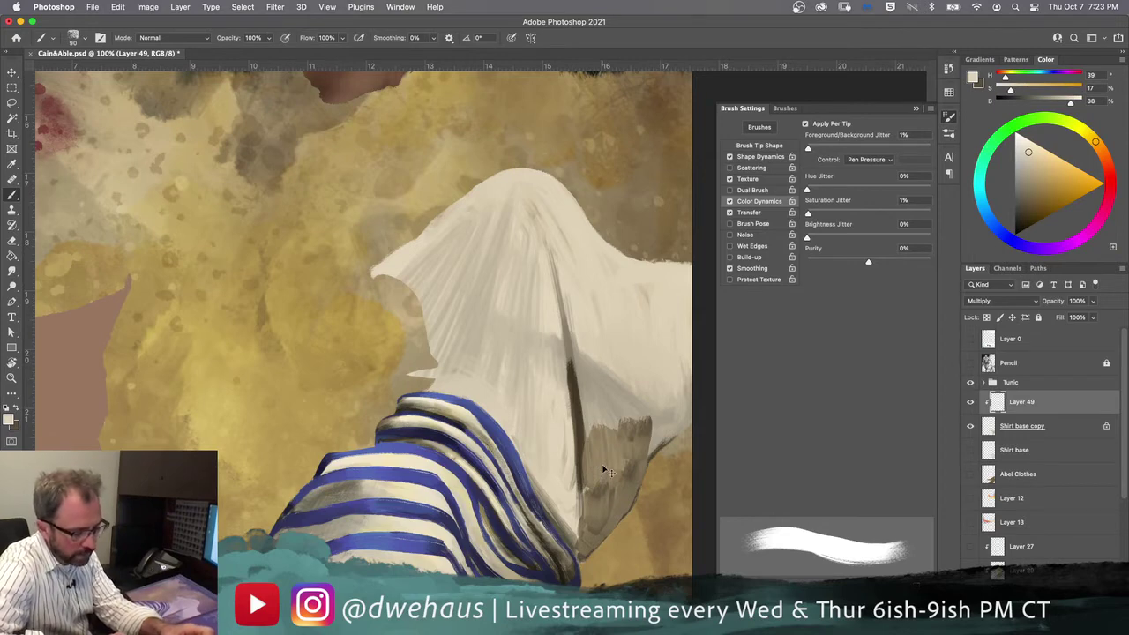
pyautogui.press('super+z')
pyautogui.press('super+z')
pyautogui.press('super+z')
pyautogui.press('super+z')
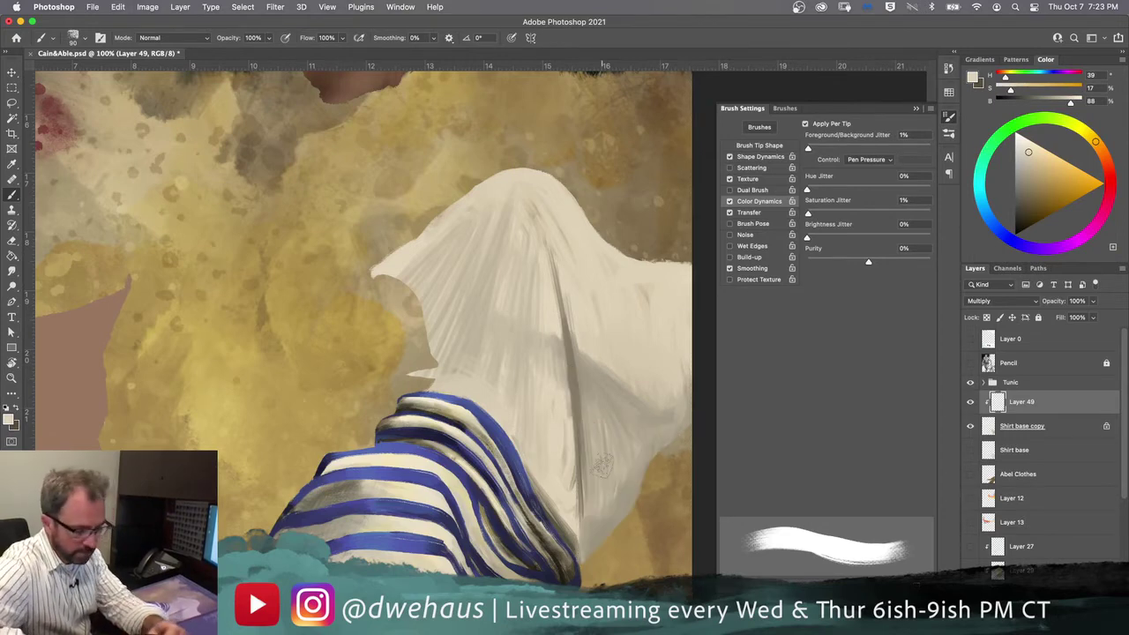
pyautogui.press('v')
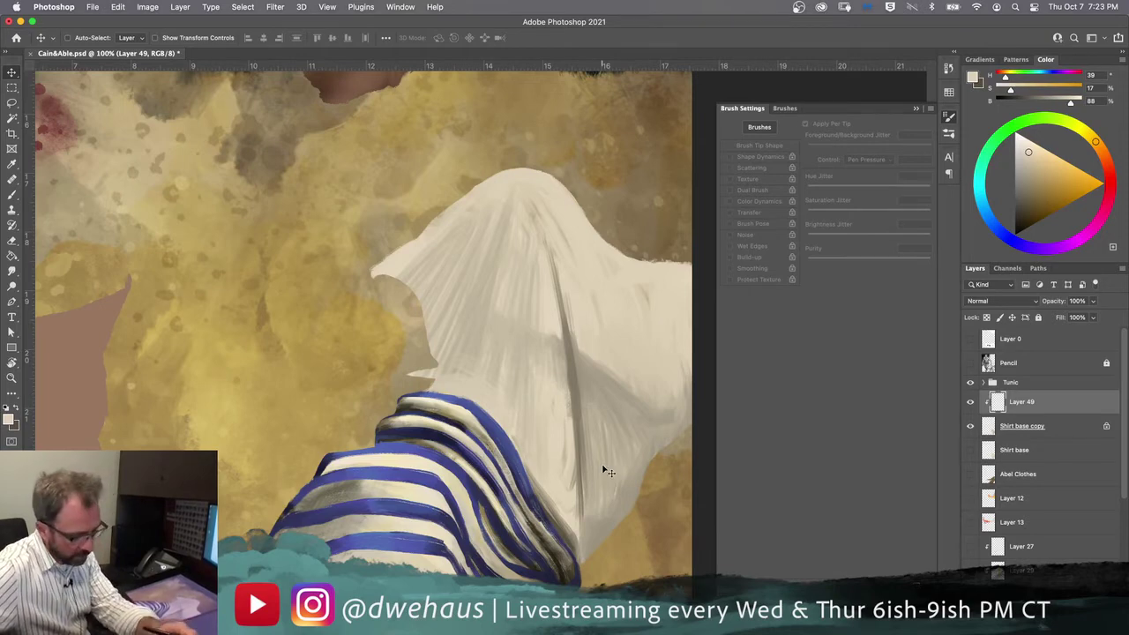
pyautogui.press('b')
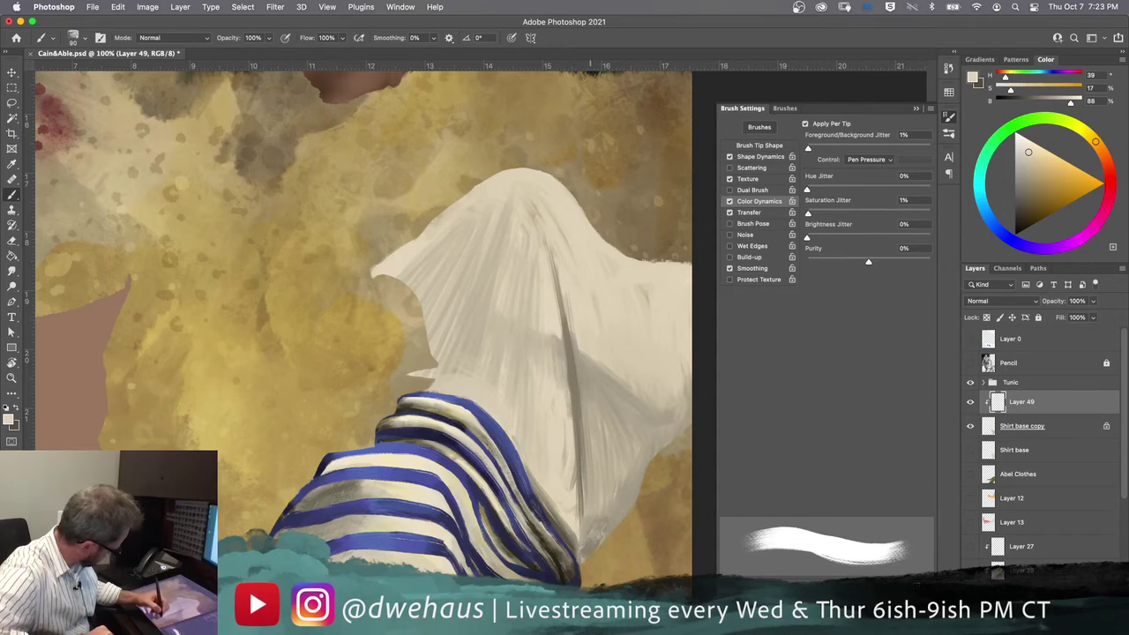
# Step: Paint shading along the shirt's lower-right edge on Layer 49, alternating between sampled dark brown and cream
pyautogui.moveTo(582, 549)
pyautogui.mouseDown()
pyautogui.moveTo(628, 506)
pyautogui.moveTo(639, 451)
pyautogui.mouseUp()
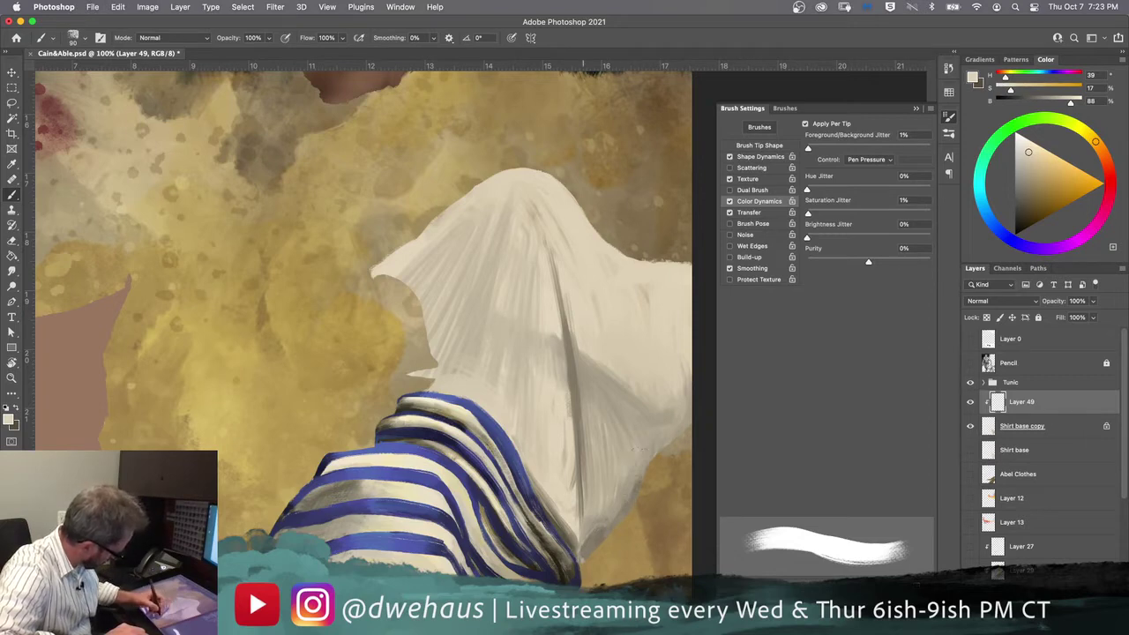
pyautogui.keyDown('alt'); pyautogui.click(572, 563); pyautogui.keyUp('alt')
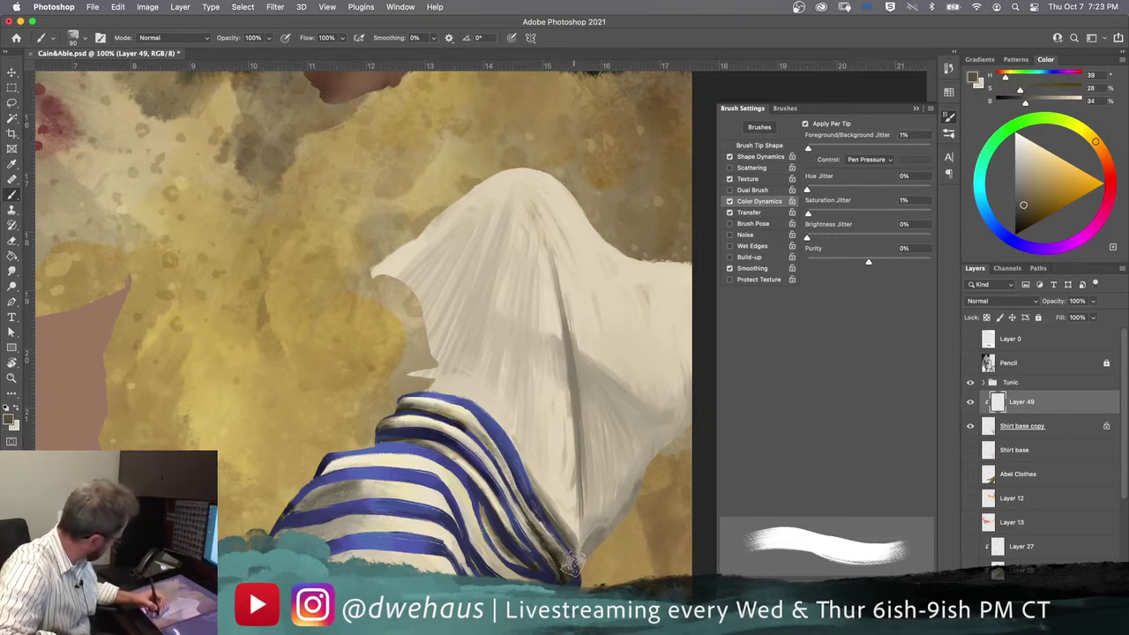
pyautogui.keyDown('alt'); pyautogui.click(586, 532); pyautogui.keyUp('alt')
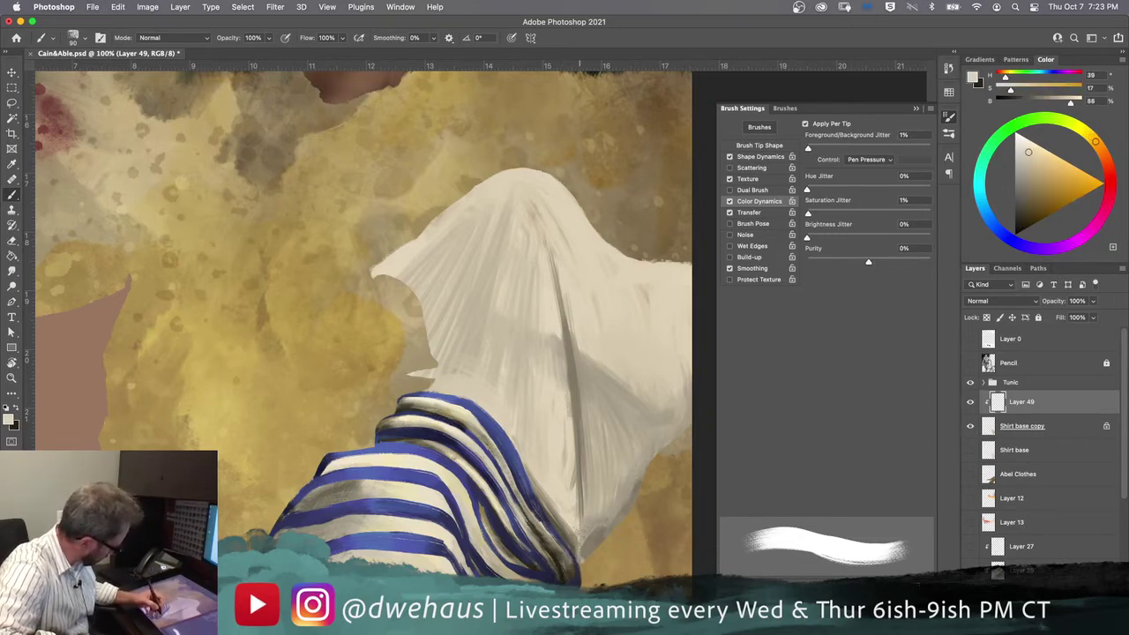
pyautogui.moveTo(601, 528)
pyautogui.mouseDown()
pyautogui.moveTo(590, 554)
pyautogui.moveTo(695, 418)
pyautogui.moveTo(634, 466)
pyautogui.mouseUp()
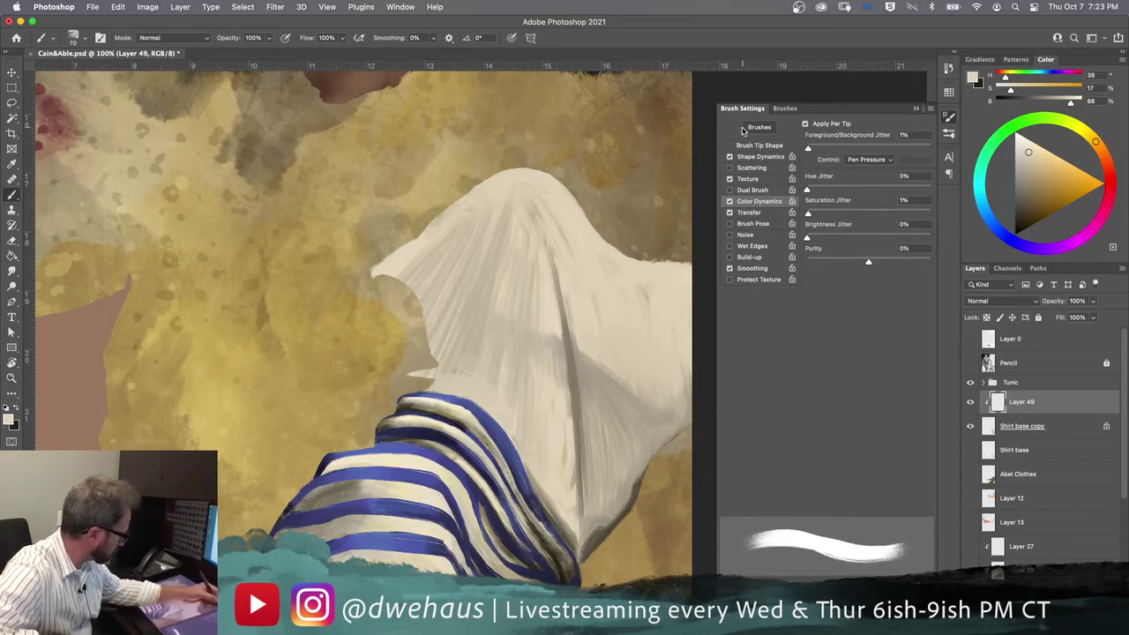
# Step: Examine the brush's tip and texture settings and the grain of the painted strokes along the shirt's lower-right edge
pyautogui.click(743, 147)
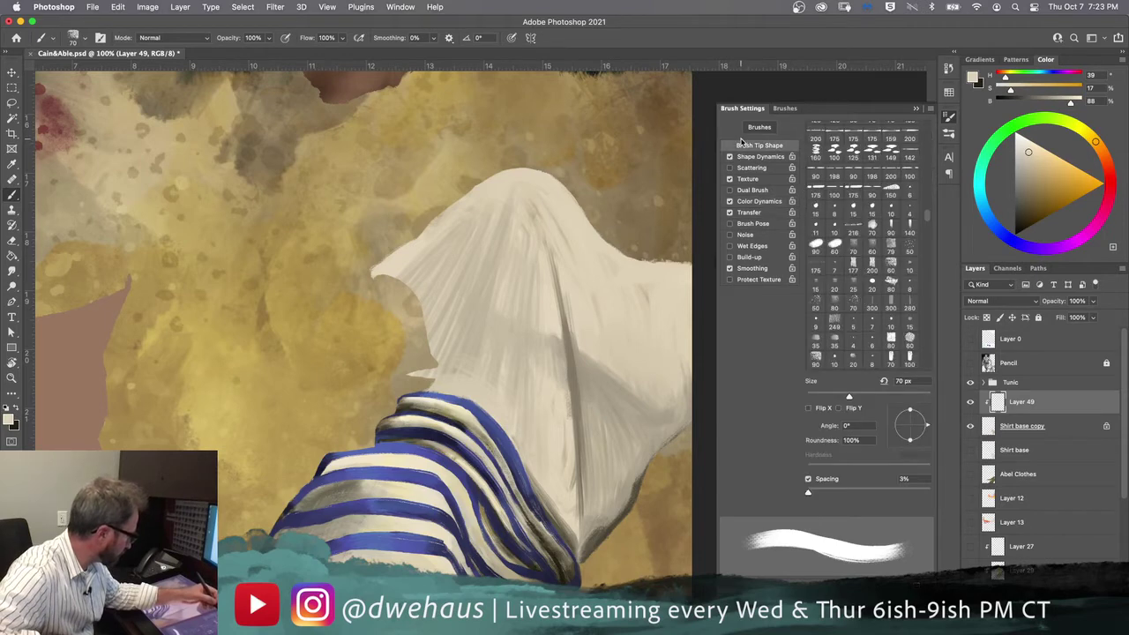
pyautogui.moveTo(926, 223); pyautogui.dragTo(927, 132)
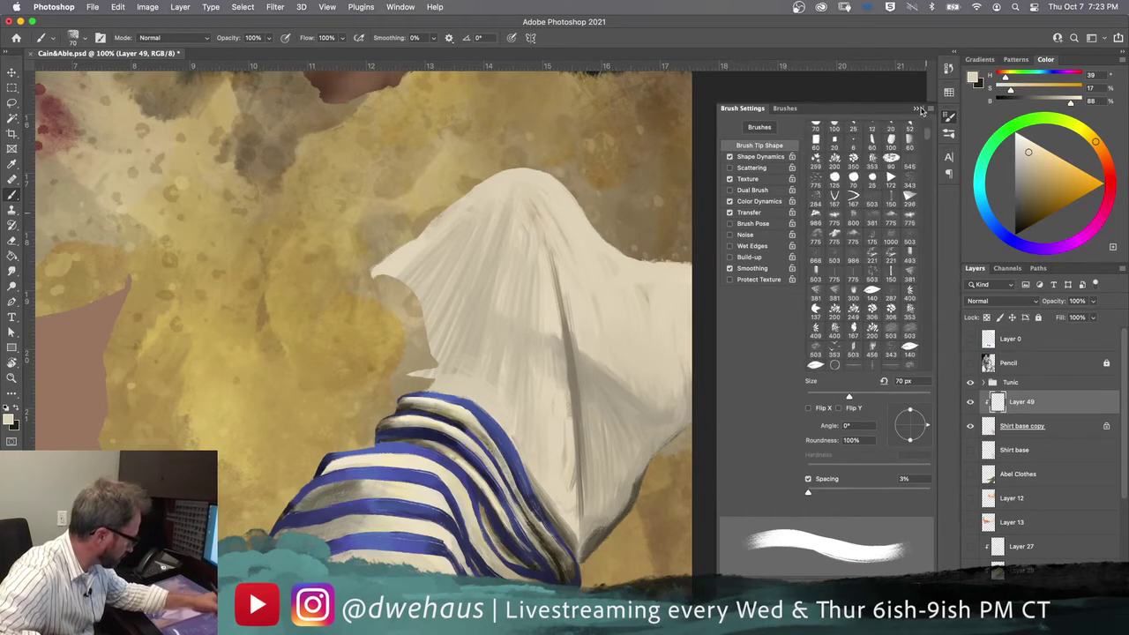
pyautogui.click(747, 180)
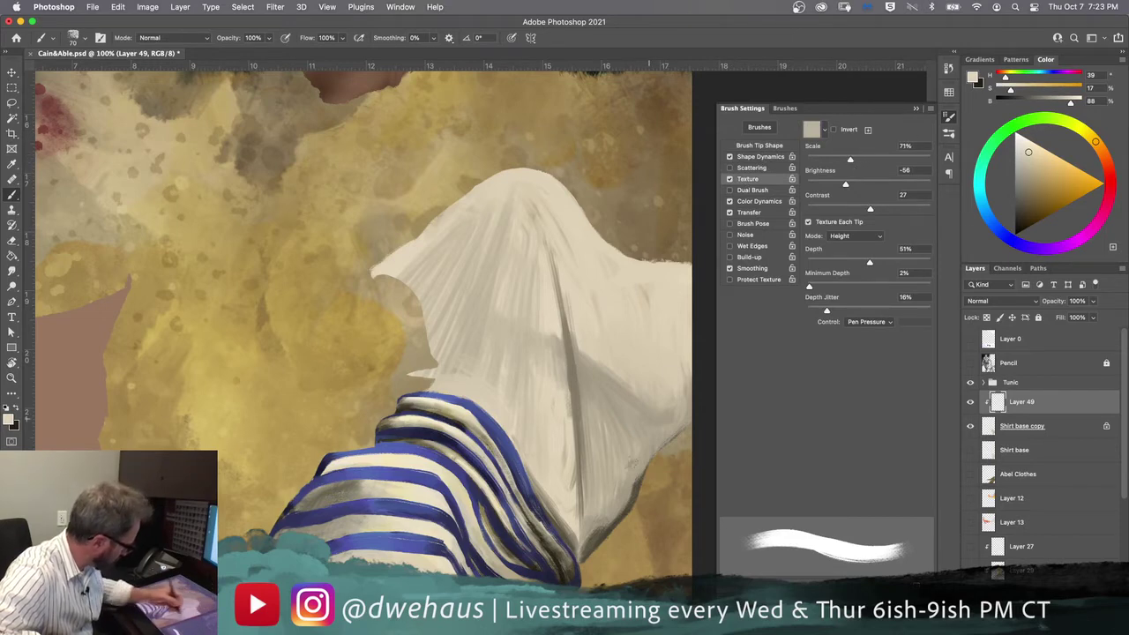
pyautogui.press('super+equal')
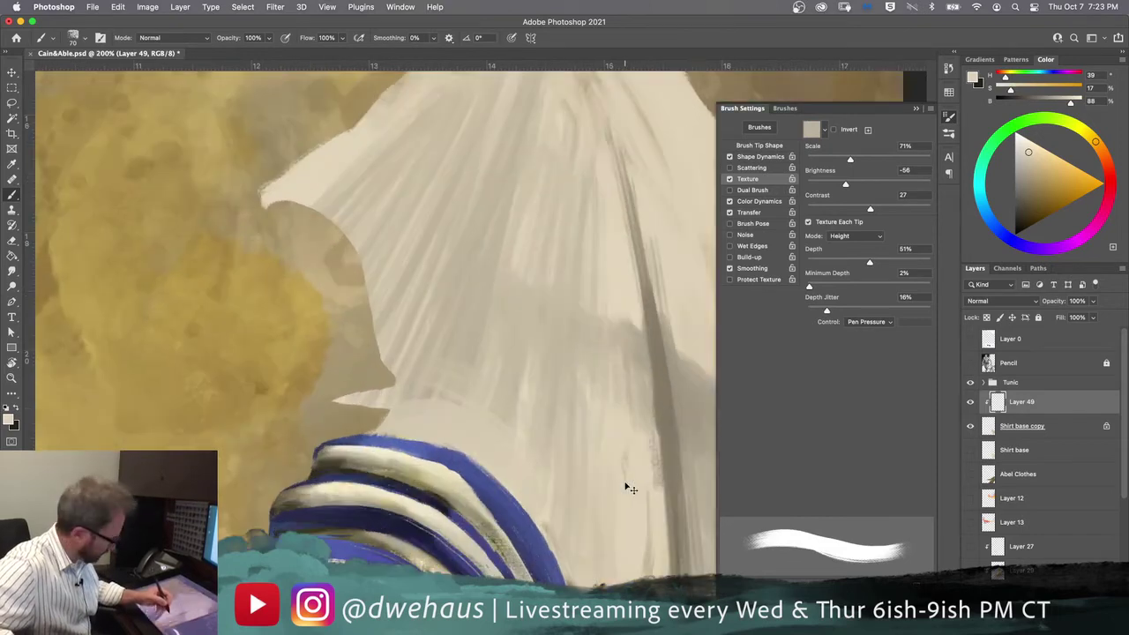
pyautogui.moveTo(605, 476); pyautogui.dragTo(426, 324)
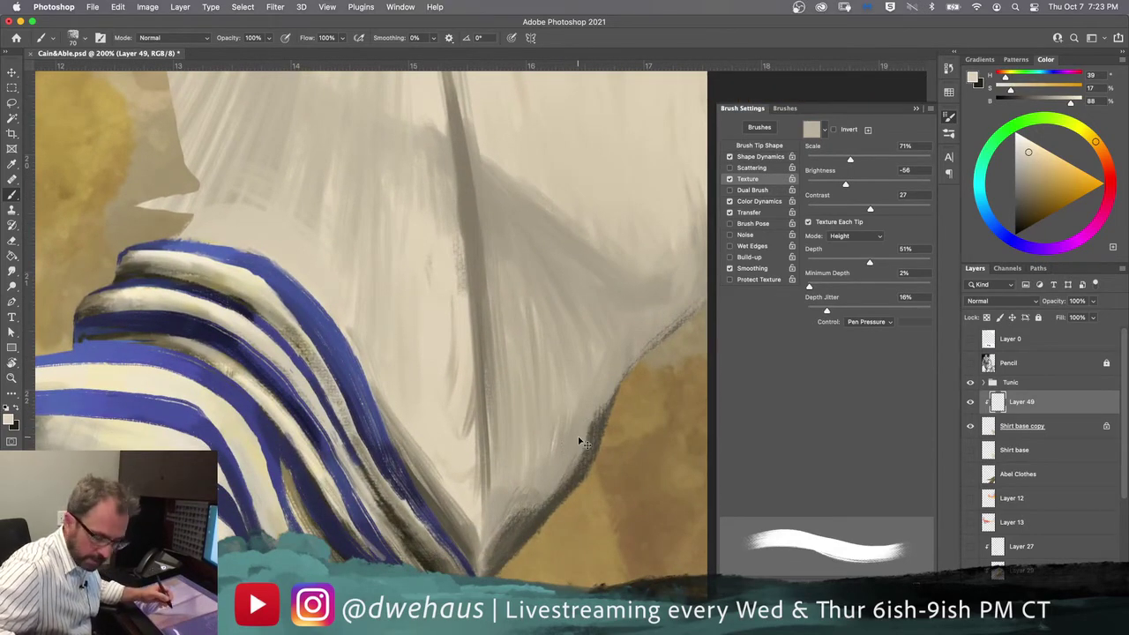
pyautogui.press('super+equal')
pyautogui.moveTo(605, 513); pyautogui.dragTo(567, 421)
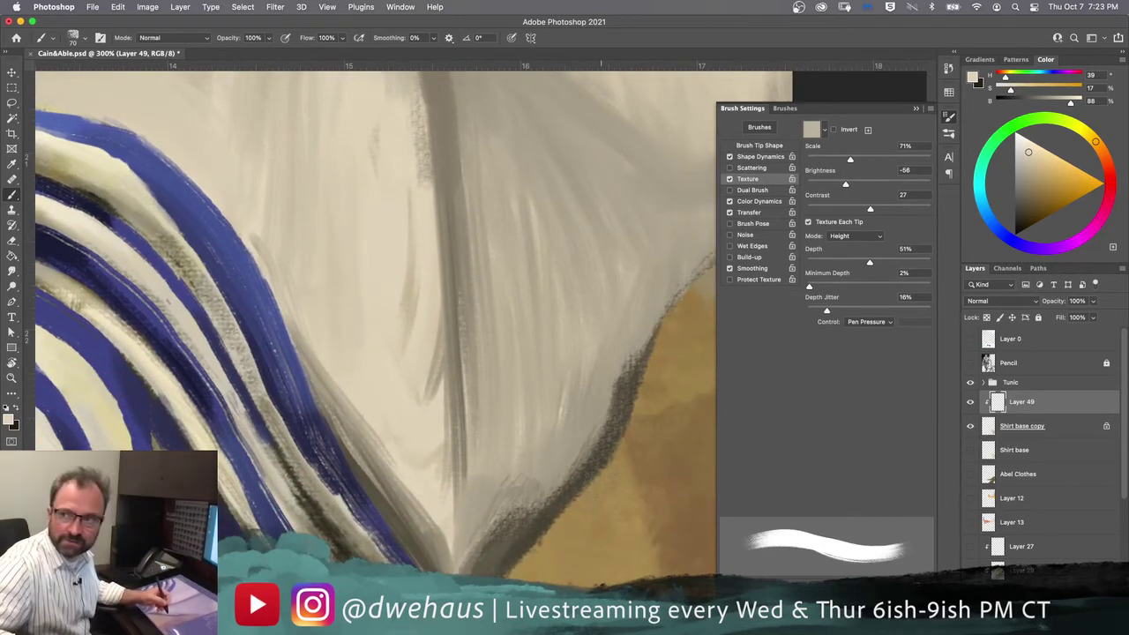
pyautogui.press('super+minus')
pyautogui.press('super+minus')
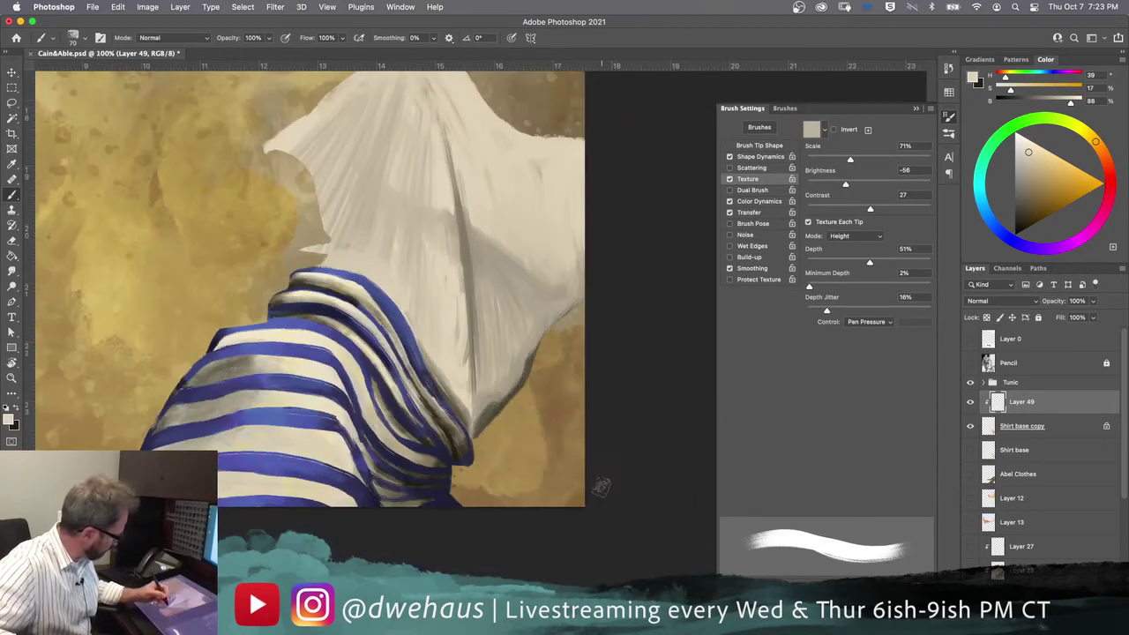
pyautogui.moveTo(541, 452); pyautogui.dragTo(584, 456)
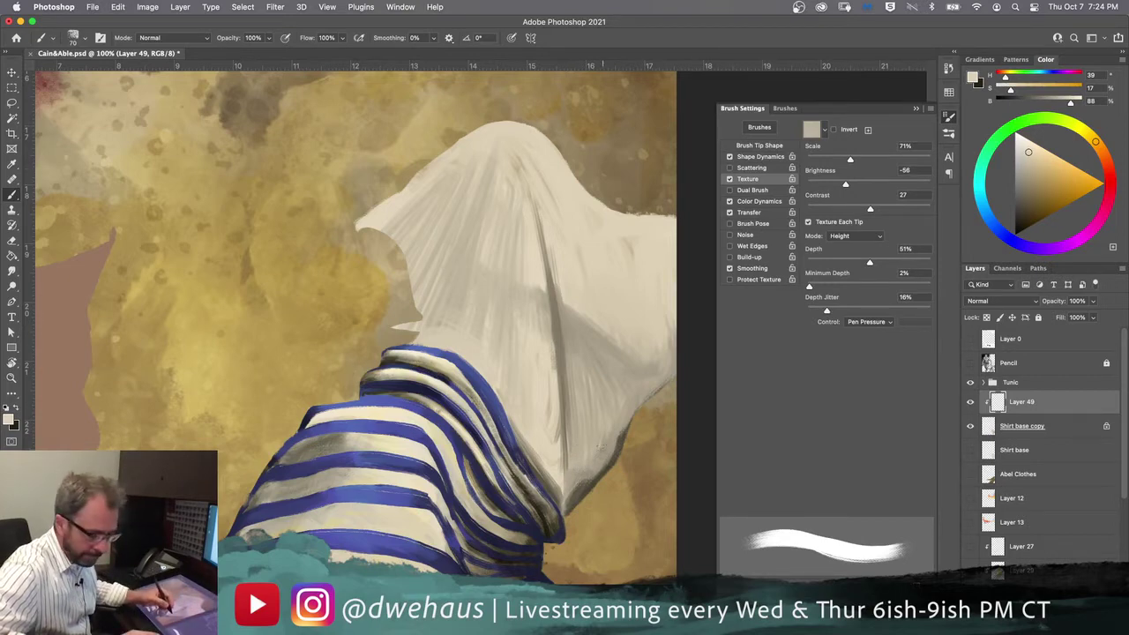
# Step: Extend and darken the shading strokes along the shirt's lower-right edge with the 70 px brush
pyautogui.moveTo(602, 478)
pyautogui.mouseDown()
pyautogui.moveTo(628, 426)
pyautogui.moveTo(619, 453)
pyautogui.moveTo(591, 495)
pyautogui.mouseUp()
pyautogui.moveTo(607, 452)
pyautogui.mouseDown()
pyautogui.moveTo(623, 411)
pyautogui.moveTo(665, 382)
pyautogui.moveTo(628, 421)
pyautogui.mouseUp()
pyautogui.moveTo(660, 387)
pyautogui.mouseDown()
pyautogui.moveTo(571, 502)
pyautogui.moveTo(590, 476)
pyautogui.mouseUp()
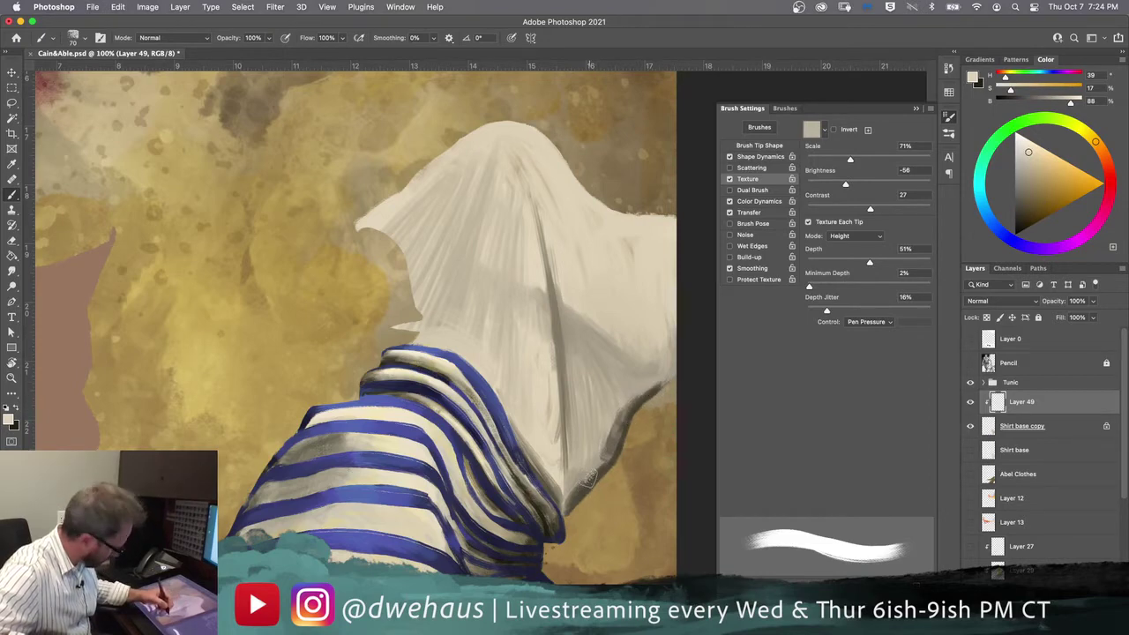
# Step: Paint and blend shading around the shirt's lower tip beside the striped cloth, using dark brown (H 46, S 41, B 14) and cream
pyautogui.click(1020, 223)
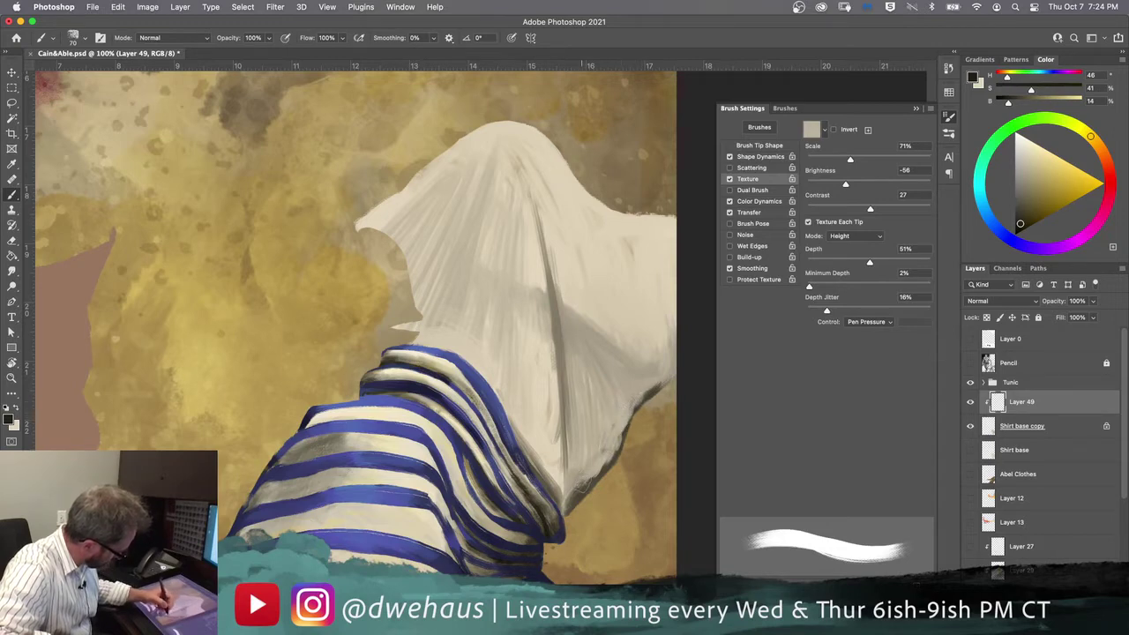
pyautogui.keyDown('alt'); pyautogui.click(582, 482); pyautogui.keyUp('alt')
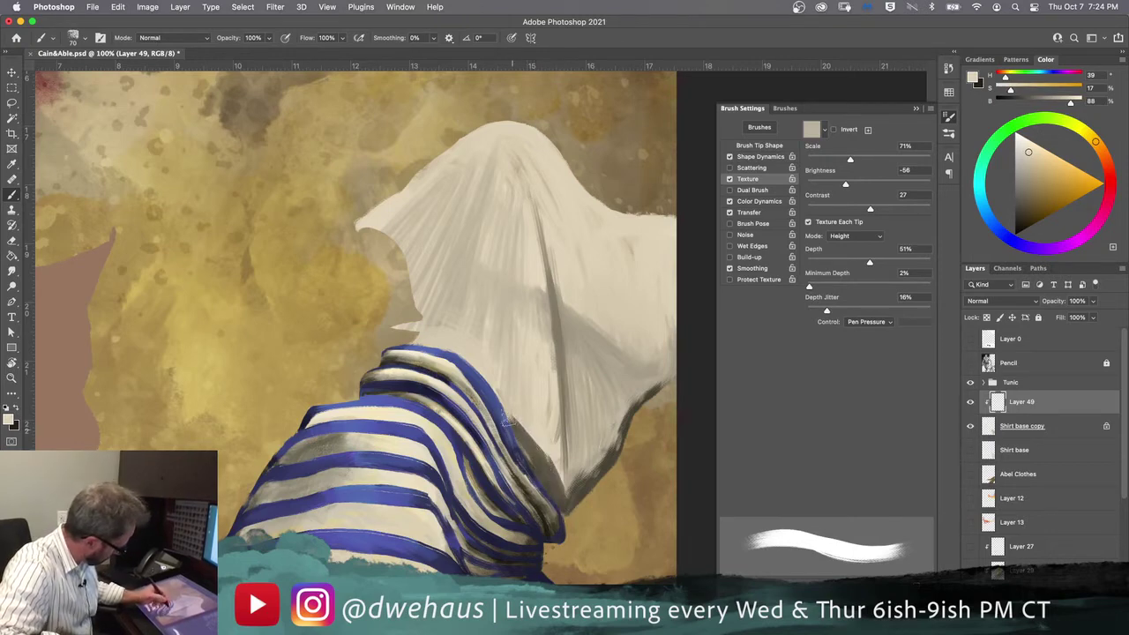
pyautogui.moveTo(588, 474)
pyautogui.mouseDown()
pyautogui.moveTo(563, 487)
pyautogui.moveTo(554, 446)
pyautogui.moveTo(584, 454)
pyautogui.moveTo(574, 481)
pyautogui.moveTo(578, 445)
pyautogui.mouseUp()
pyautogui.keyDown('alt'); pyautogui.click(529, 438); pyautogui.keyUp('alt')
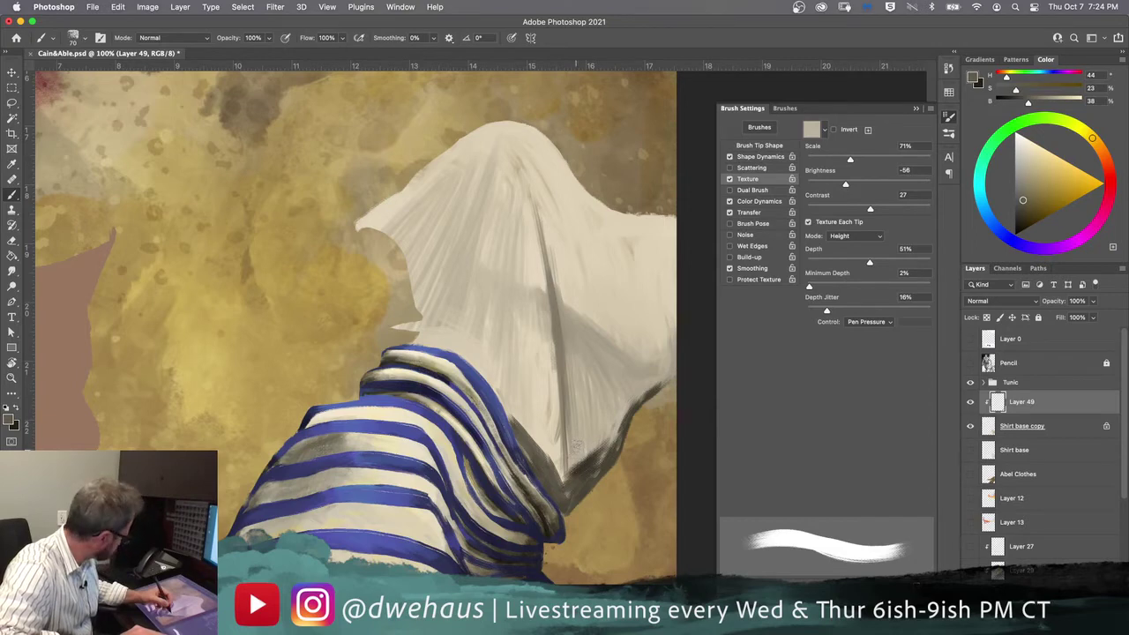
pyautogui.keyDown('alt'); pyautogui.click(555, 450); pyautogui.keyUp('alt')
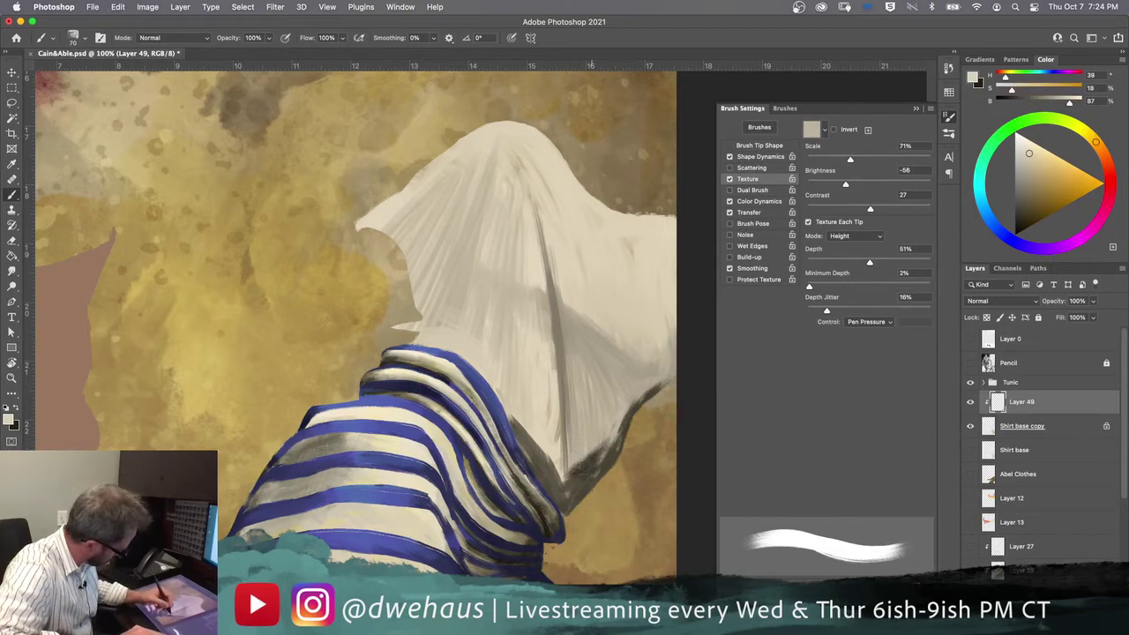
pyautogui.moveTo(575, 476)
pyautogui.mouseDown()
pyautogui.moveTo(595, 456)
pyautogui.moveTo(575, 464)
pyautogui.moveTo(601, 455)
pyautogui.moveTo(574, 478)
pyautogui.moveTo(591, 441)
pyautogui.mouseUp()
# Step: Paint a dark brown fold from just below the shirt's peak down toward its lower-left edge
pyautogui.keyDown('alt'); pyautogui.click(564, 481); pyautogui.keyUp('alt')
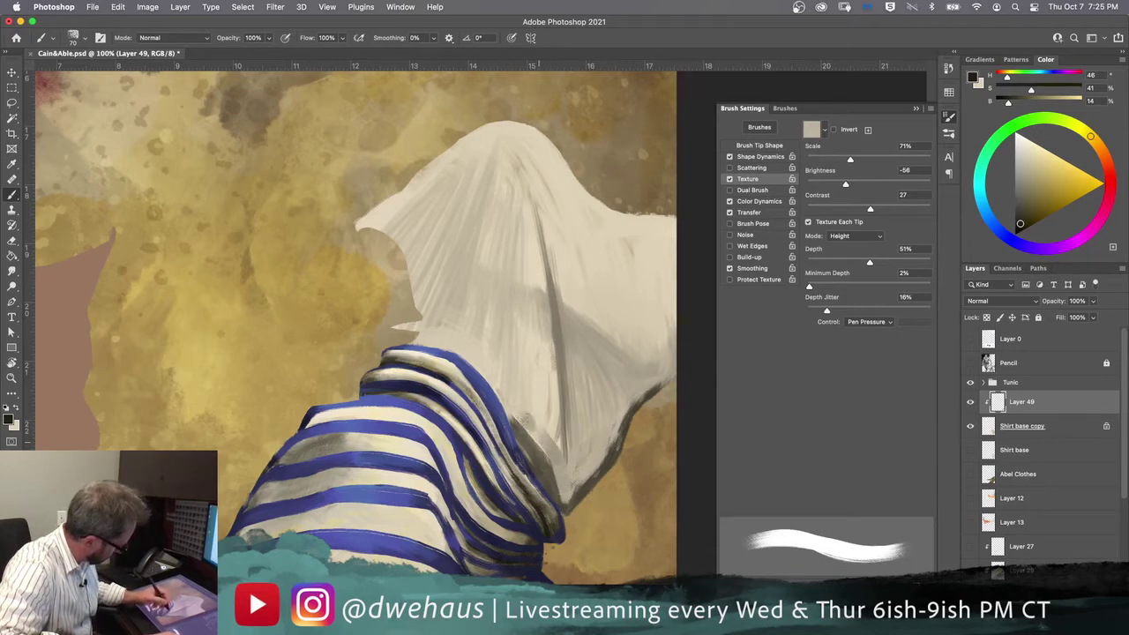
pyautogui.moveTo(484, 176); pyautogui.dragTo(432, 325)
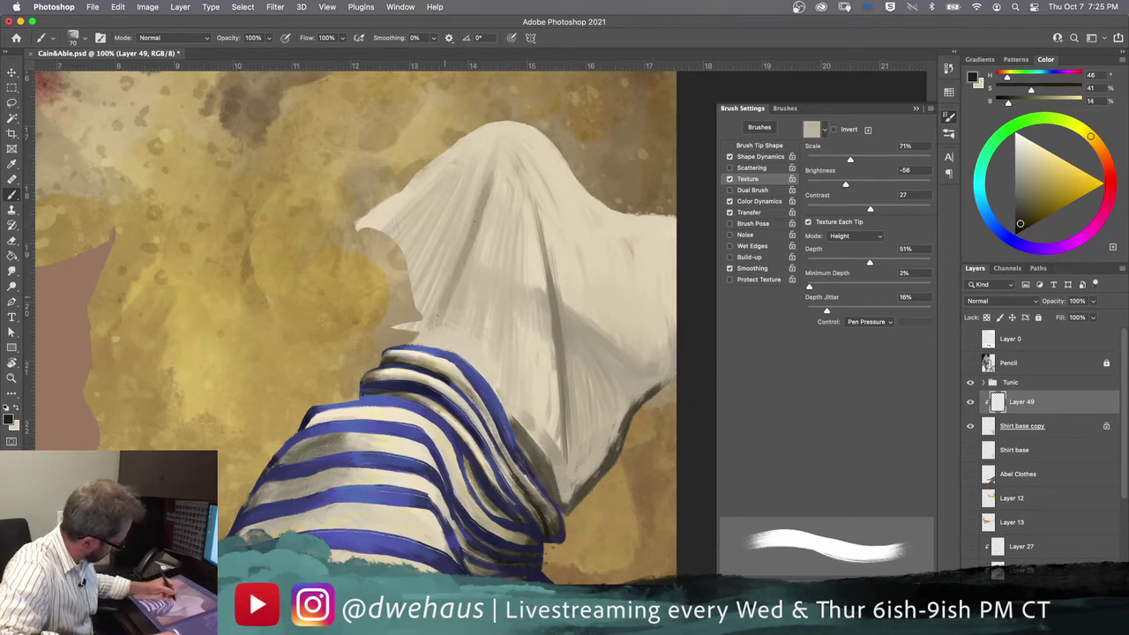
pyautogui.moveTo(446, 277); pyautogui.dragTo(432, 317)
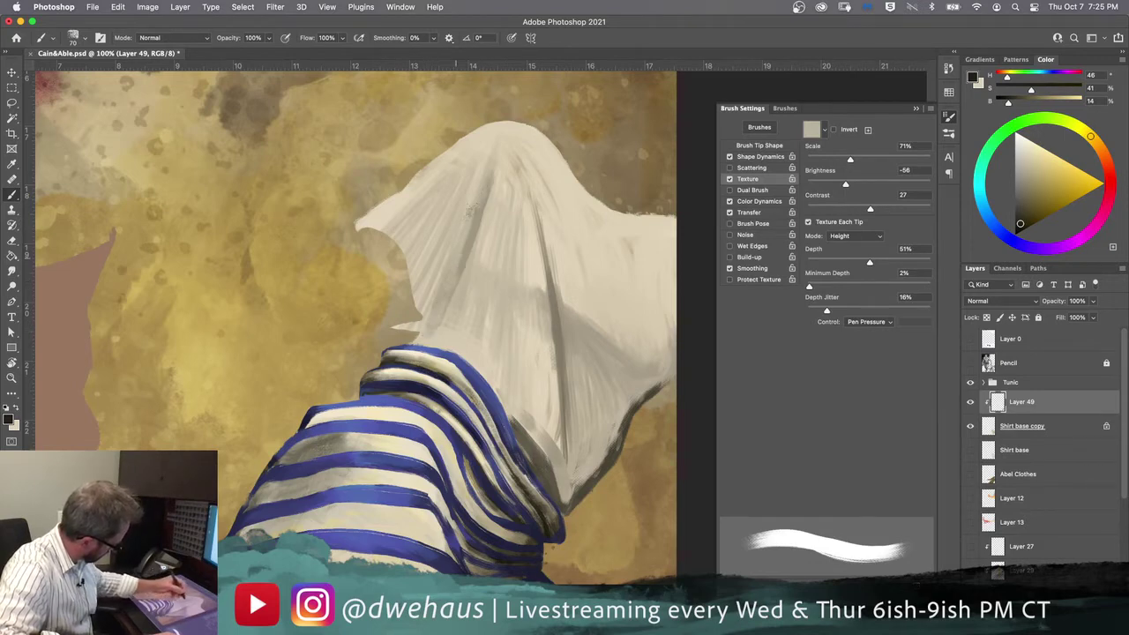
pyautogui.keyDown('alt'); pyautogui.click(548, 477); pyautogui.keyUp('alt')
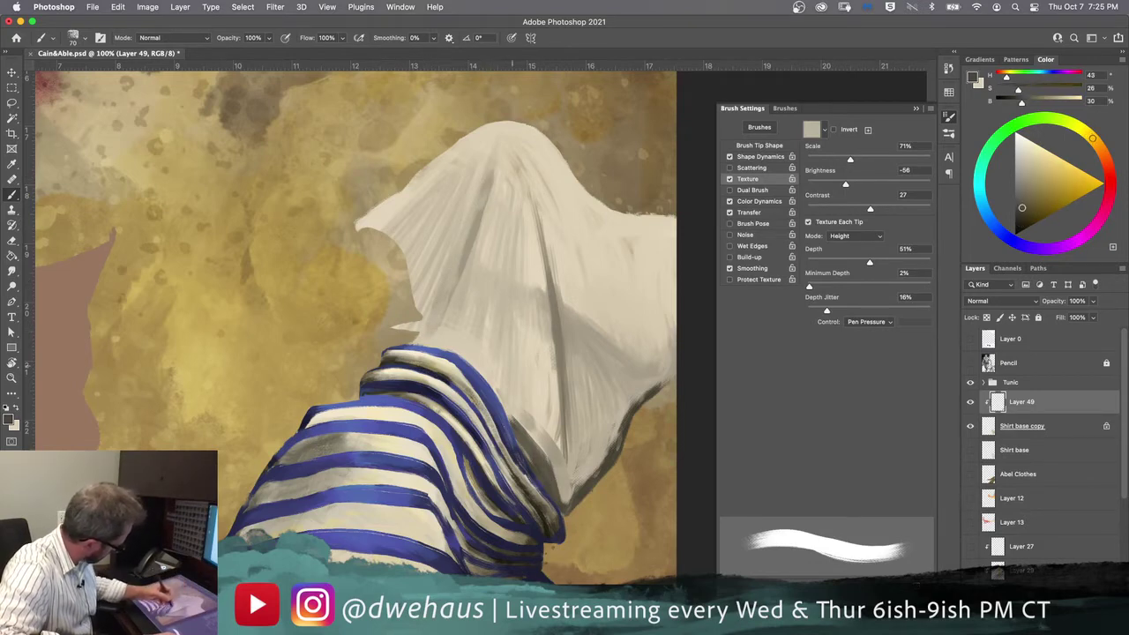
pyautogui.keyDown('alt'); pyautogui.click(473, 212); pyautogui.keyUp('alt')
pyautogui.moveTo(487, 185)
pyautogui.mouseDown()
pyautogui.moveTo(473, 219)
pyautogui.moveTo(482, 208)
pyautogui.mouseUp()
pyautogui.moveTo(492, 154); pyautogui.dragTo(430, 318)
pyautogui.moveTo(480, 196); pyautogui.dragTo(431, 321)
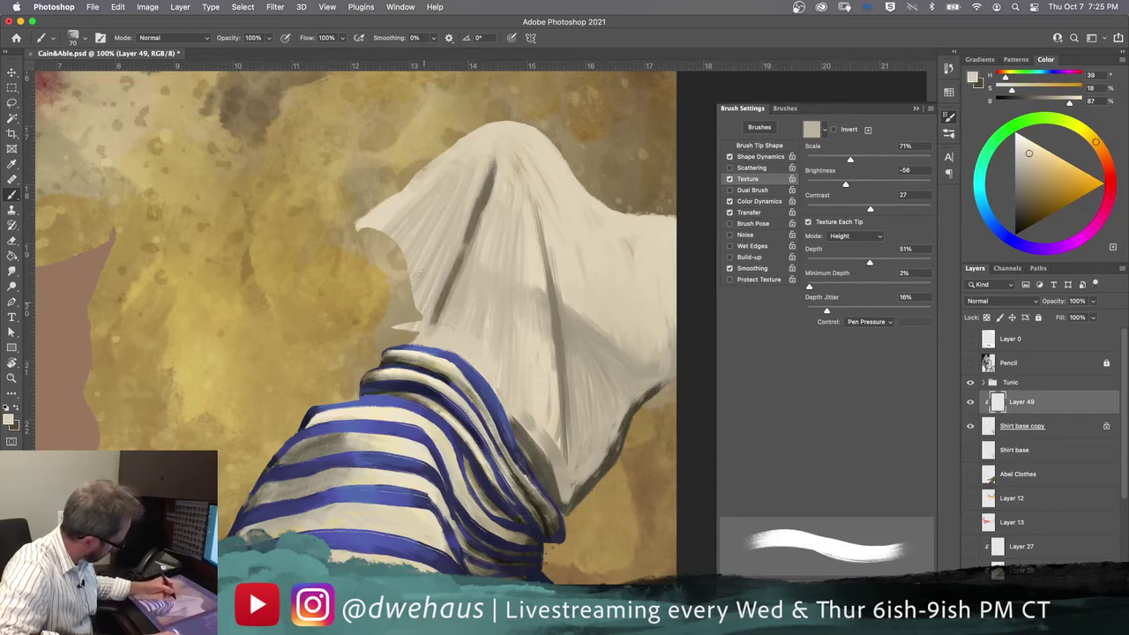
# Step: Lay in dark shading between the left fold and the shirt's curved left opening
pyautogui.keyDown('alt'); pyautogui.click(423, 272); pyautogui.keyUp('alt')
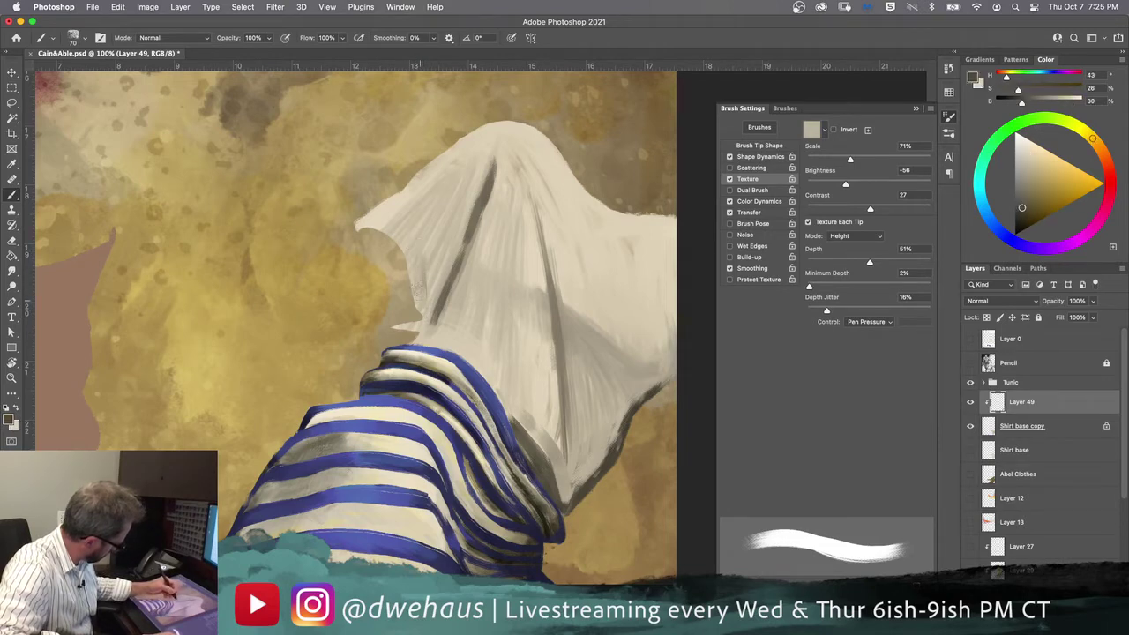
pyautogui.moveTo(432, 232)
pyautogui.mouseDown()
pyautogui.moveTo(438, 264)
pyautogui.moveTo(447, 212)
pyautogui.moveTo(491, 164)
pyautogui.moveTo(440, 286)
pyautogui.moveTo(416, 270)
pyautogui.mouseUp()
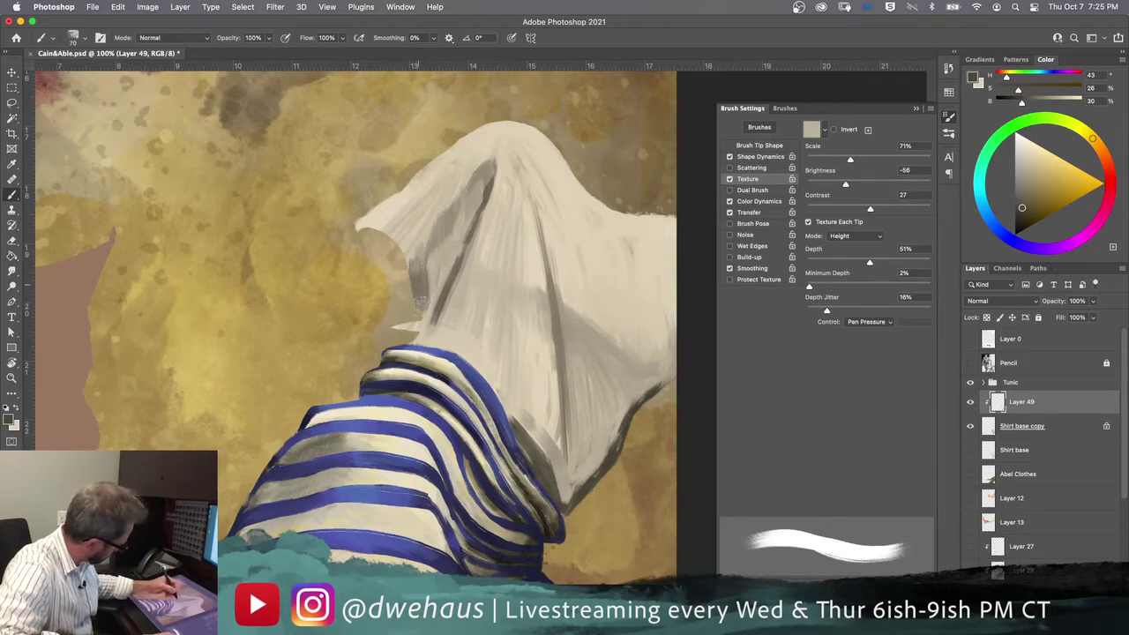
pyautogui.moveTo(425, 304)
pyautogui.mouseDown()
pyautogui.moveTo(417, 260)
pyautogui.moveTo(420, 295)
pyautogui.moveTo(436, 251)
pyautogui.moveTo(418, 282)
pyautogui.moveTo(418, 264)
pyautogui.moveTo(418, 287)
pyautogui.moveTo(418, 263)
pyautogui.moveTo(420, 302)
pyautogui.mouseUp()
pyautogui.keyDown('alt'); pyautogui.click(422, 266); pyautogui.keyUp('alt')
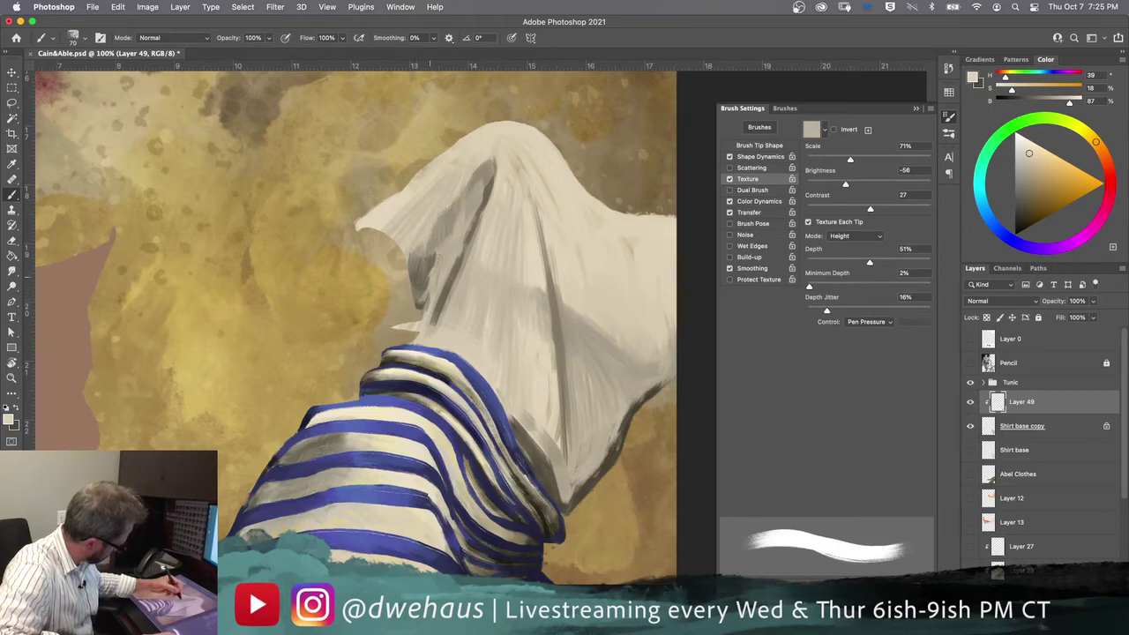
# Step: Blend the left-side shadow outward to the pointed corner and up toward the peak with alternating cream and brown strokes
pyautogui.moveTo(442, 252); pyautogui.dragTo(447, 228)
pyautogui.moveTo(414, 263); pyautogui.dragTo(391, 233)
pyautogui.moveTo(407, 270)
pyautogui.mouseDown()
pyautogui.moveTo(427, 228)
pyautogui.moveTo(402, 217)
pyautogui.mouseUp()
pyautogui.keyDown('alt'); pyautogui.click(436, 220); pyautogui.keyUp('alt')
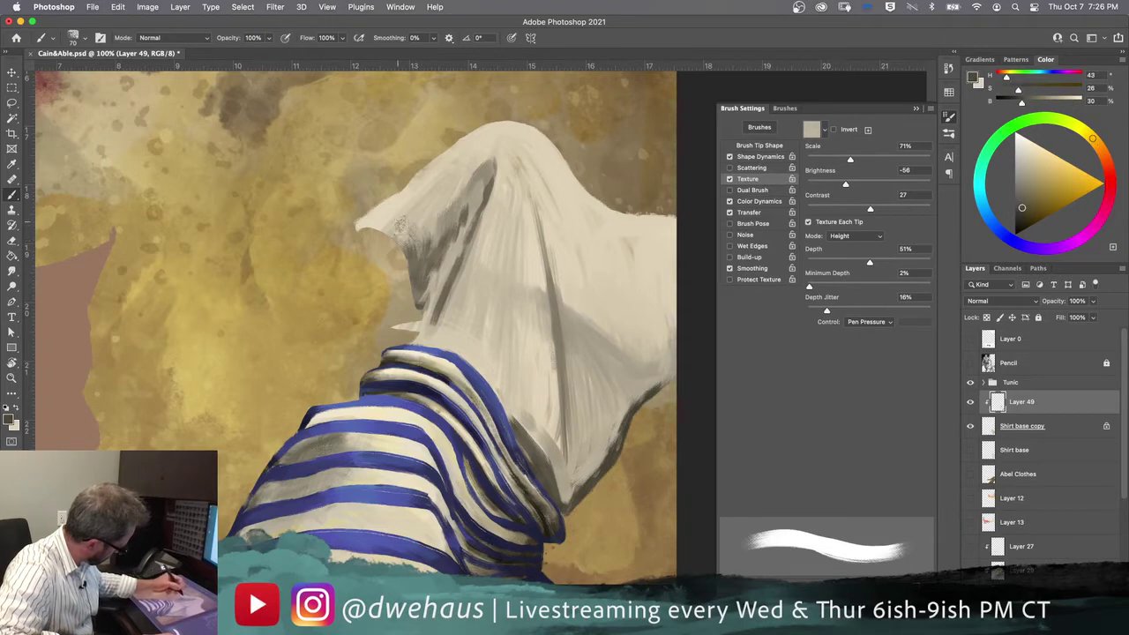
pyautogui.keyDown('alt'); pyautogui.click(394, 231); pyautogui.keyUp('alt')
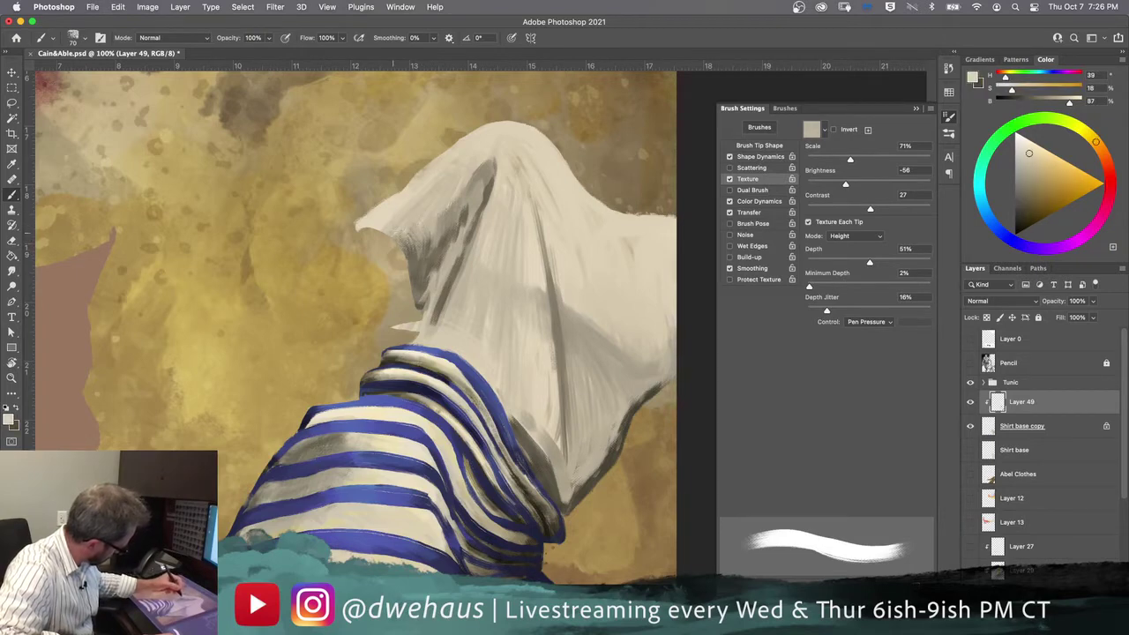
pyautogui.moveTo(425, 245)
pyautogui.mouseDown()
pyautogui.moveTo(412, 221)
pyautogui.moveTo(446, 212)
pyautogui.moveTo(471, 166)
pyautogui.mouseUp()
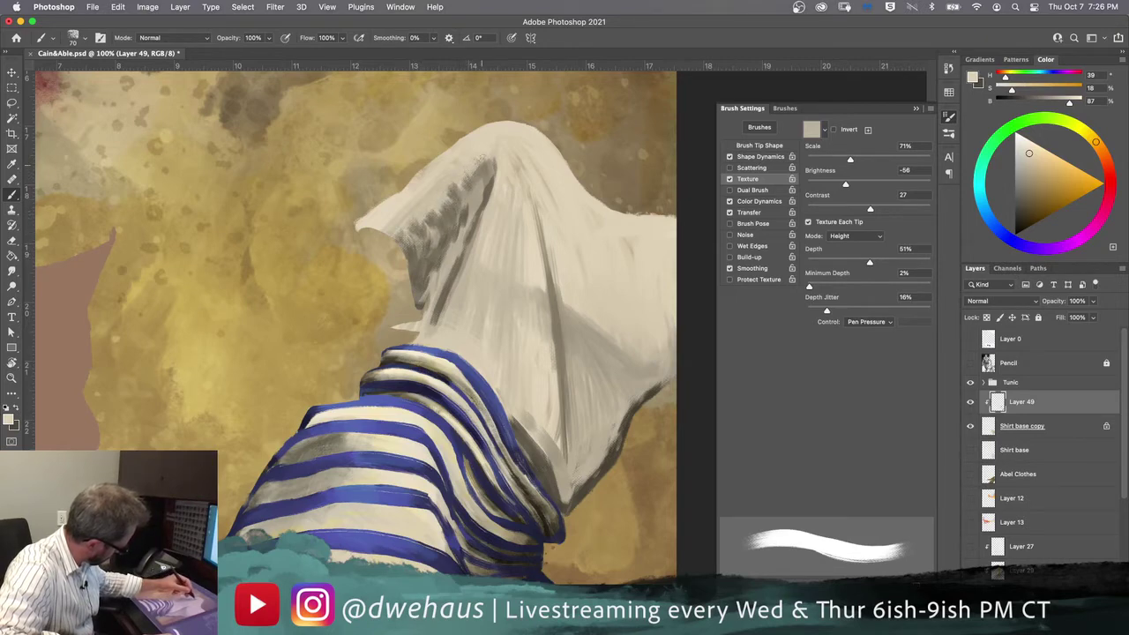
# Step: Fill in the shadow left of the fold and soften its upper edge with sampled brown and cream
pyautogui.keyDown('alt'); pyautogui.click(484, 155); pyautogui.keyUp('alt')
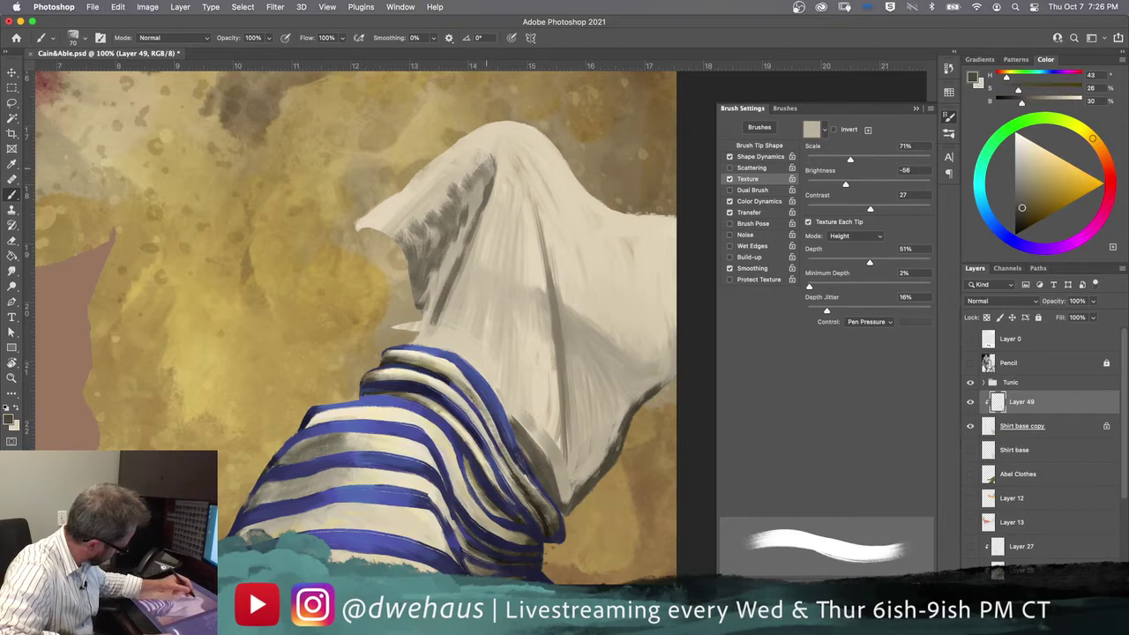
pyautogui.moveTo(480, 166); pyautogui.dragTo(467, 160)
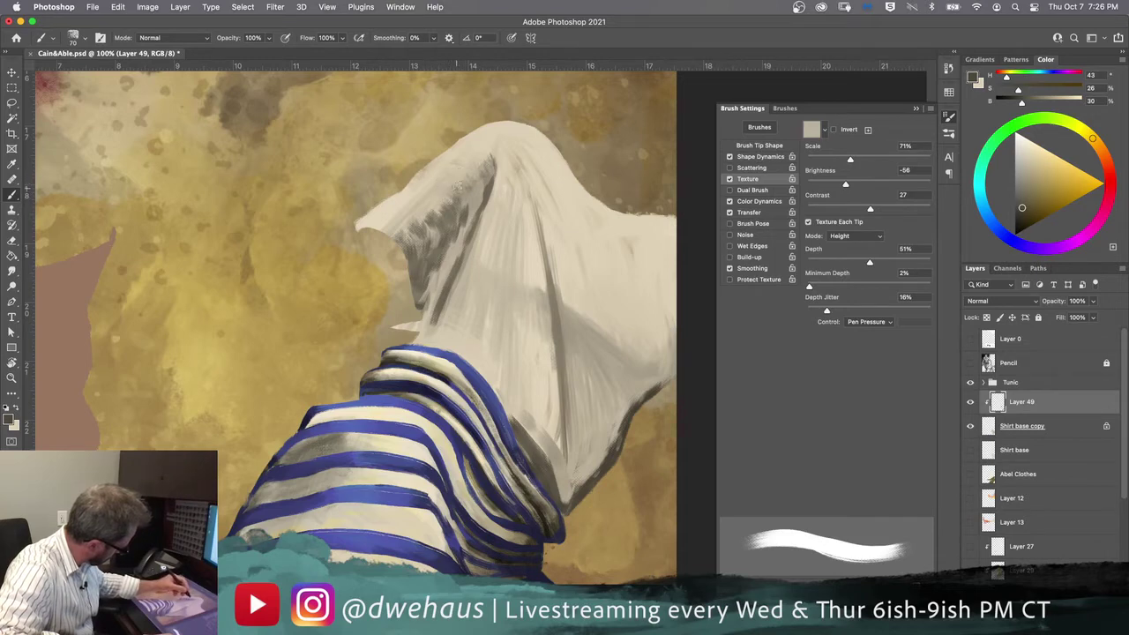
pyautogui.keyDown('alt'); pyautogui.click(466, 187); pyautogui.keyUp('alt')
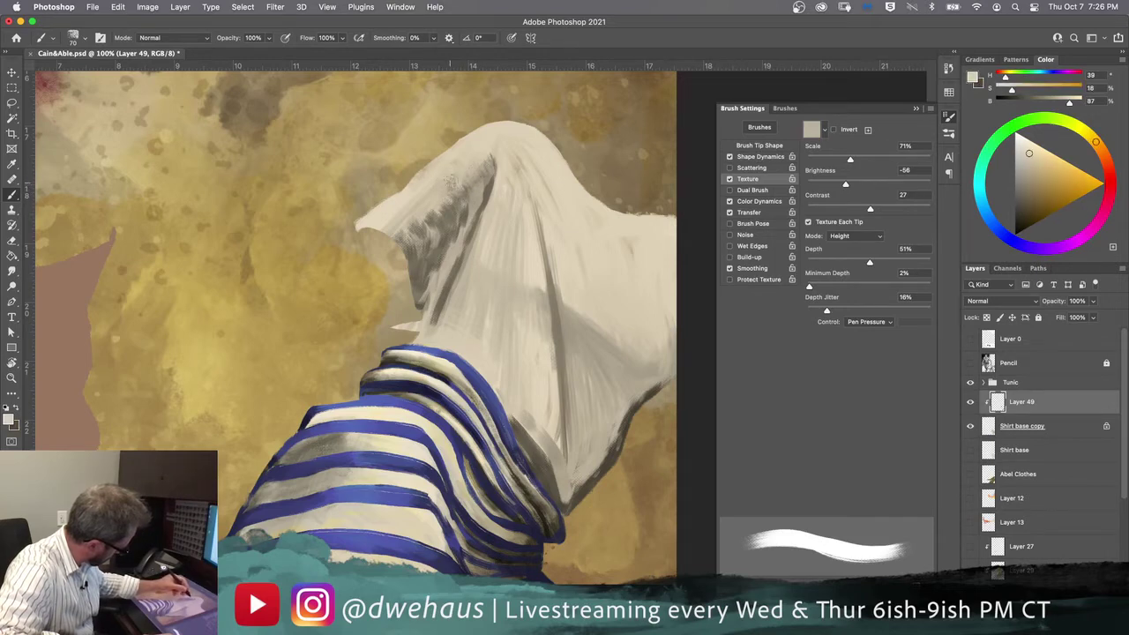
pyautogui.keyDown('alt'); pyautogui.click(448, 180); pyautogui.keyUp('alt')
pyautogui.keyDown('alt'); pyautogui.click(433, 201); pyautogui.keyUp('alt')
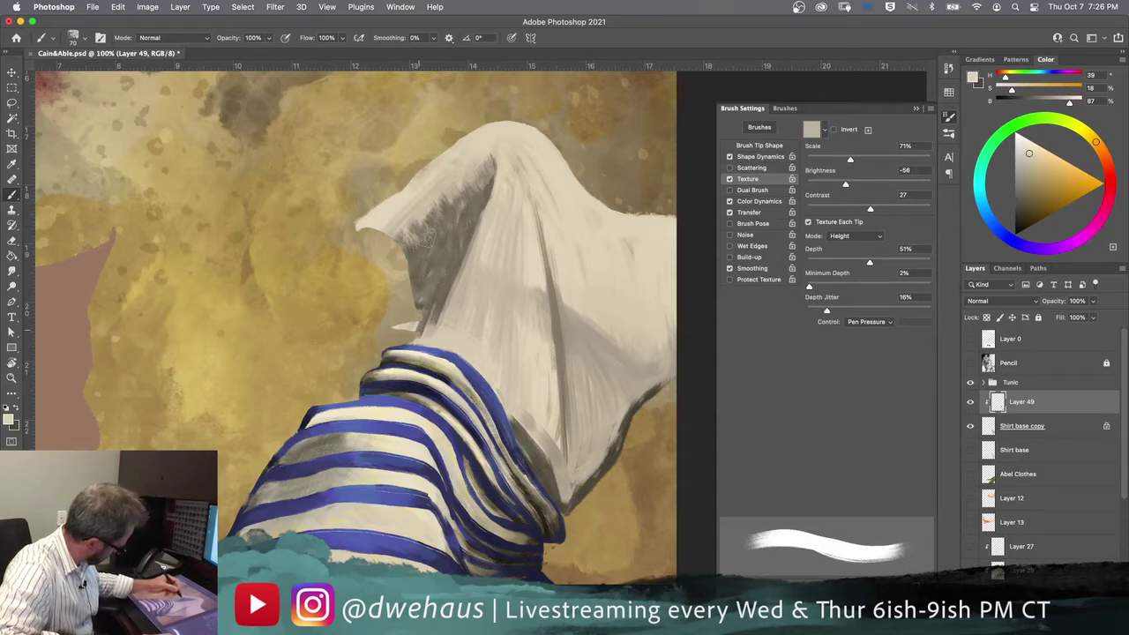
pyautogui.keyDown('alt'); pyautogui.click(427, 246); pyautogui.keyUp('alt')
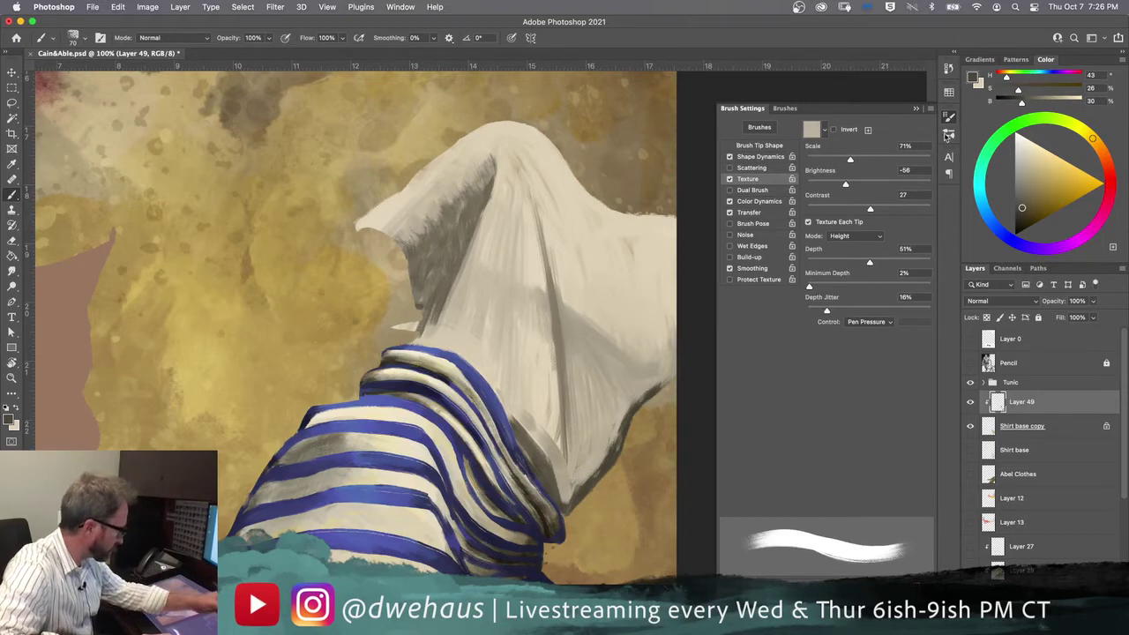
# Step: Blend the shadow beside the left fold and the shaded lower-right edge of the shirt with the Thrash Blend smudge brush
pyautogui.click(949, 133)
pyautogui.scroll(10, 923, 326)
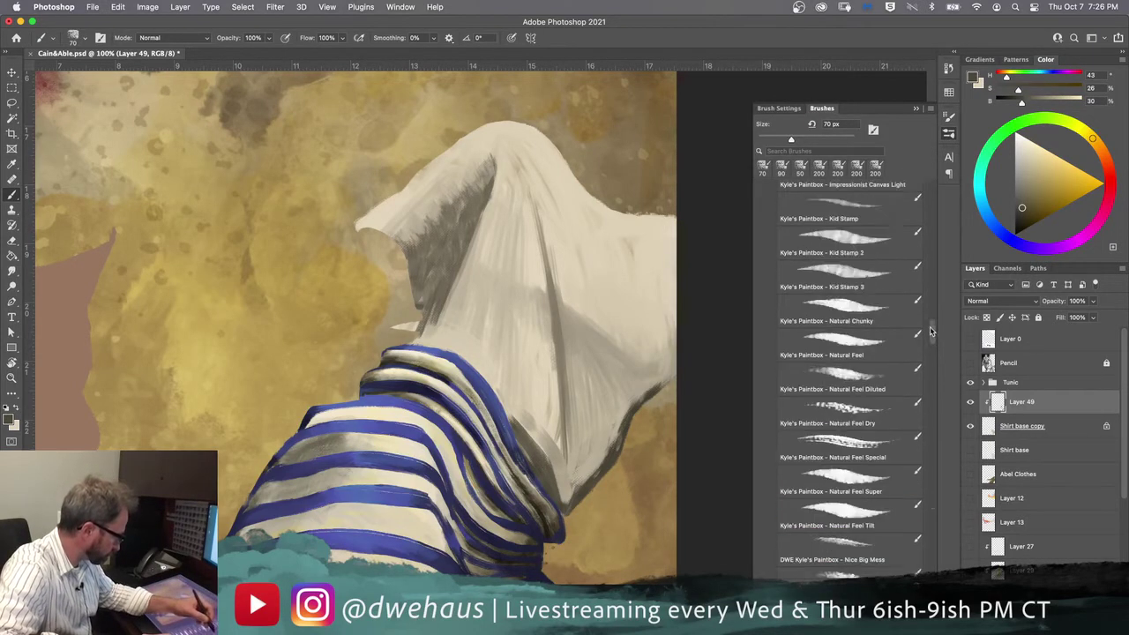
pyautogui.scroll(10, 924, 278)
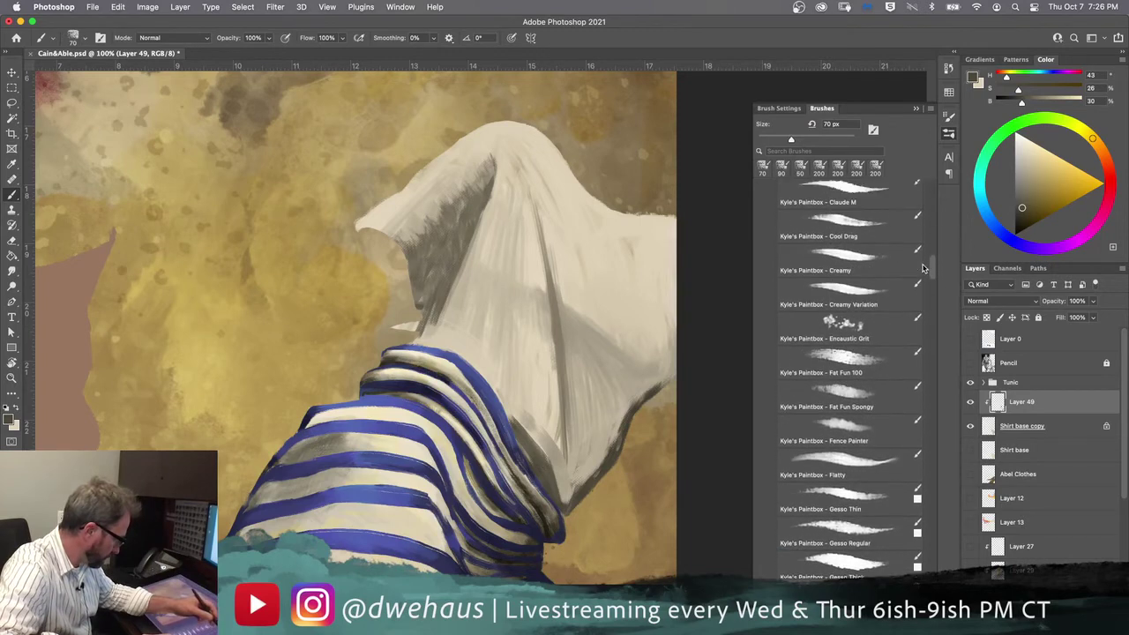
pyautogui.scroll(6, 917, 228)
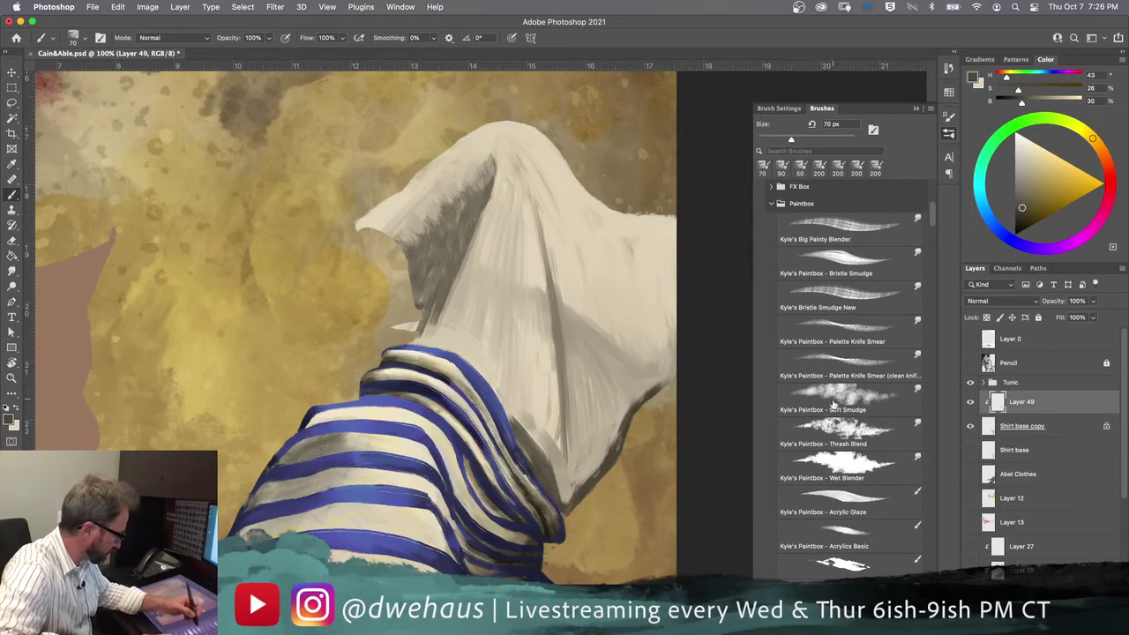
pyautogui.click(832, 432)
pyautogui.moveTo(473, 162); pyautogui.dragTo(475, 164)
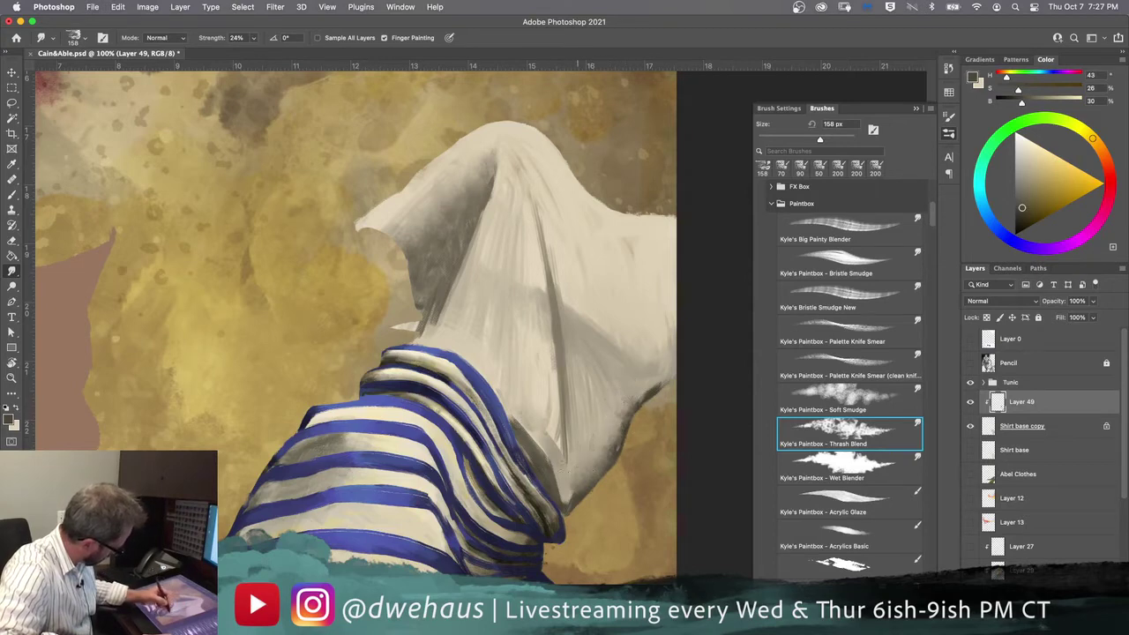
pyautogui.moveTo(578, 494)
pyautogui.mouseDown()
pyautogui.moveTo(613, 413)
pyautogui.moveTo(621, 431)
pyautogui.moveTo(645, 377)
pyautogui.mouseUp()
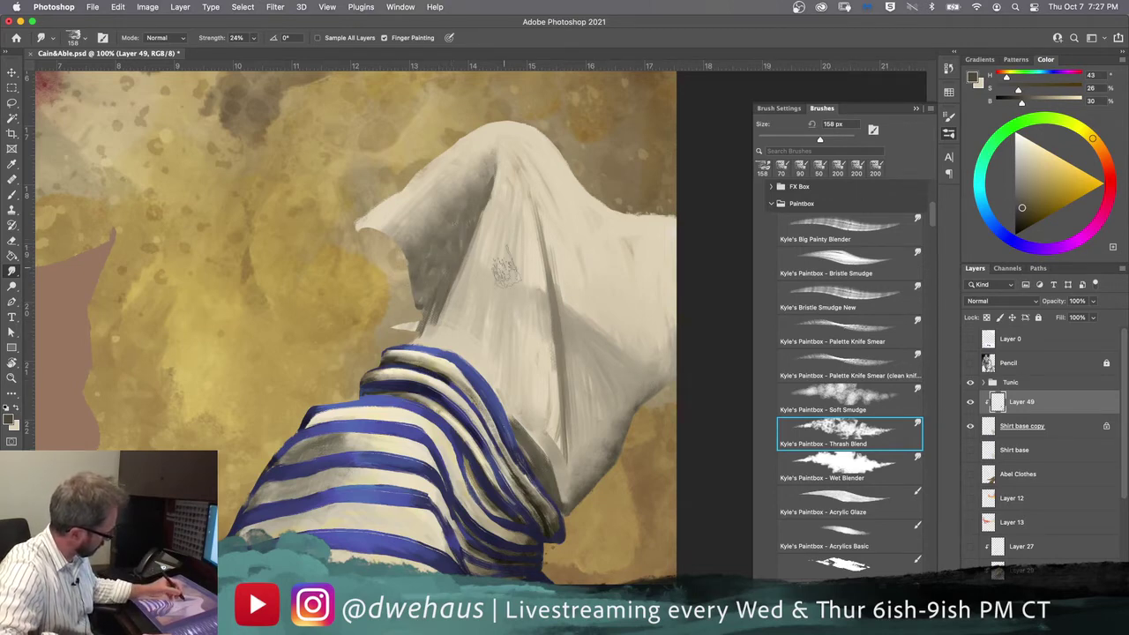
# Step: Merge Layer 49 into Shirt base copy and smudge the left shadow toward the shirt's pointed corner
pyautogui.click(971, 402)
pyautogui.click(971, 403)
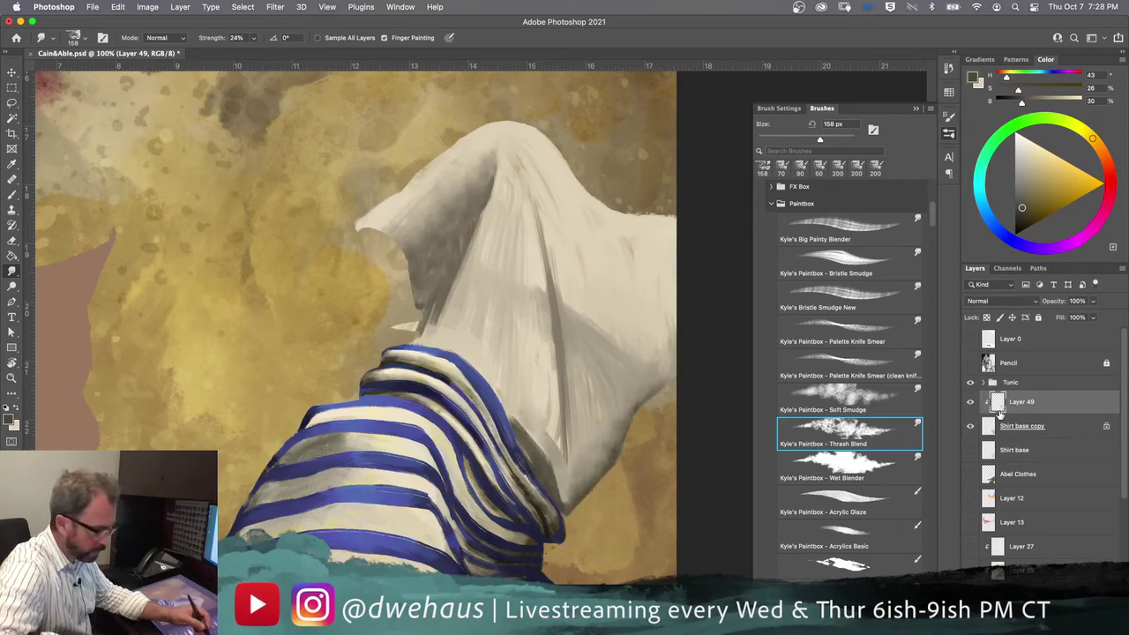
pyautogui.press('super+e')
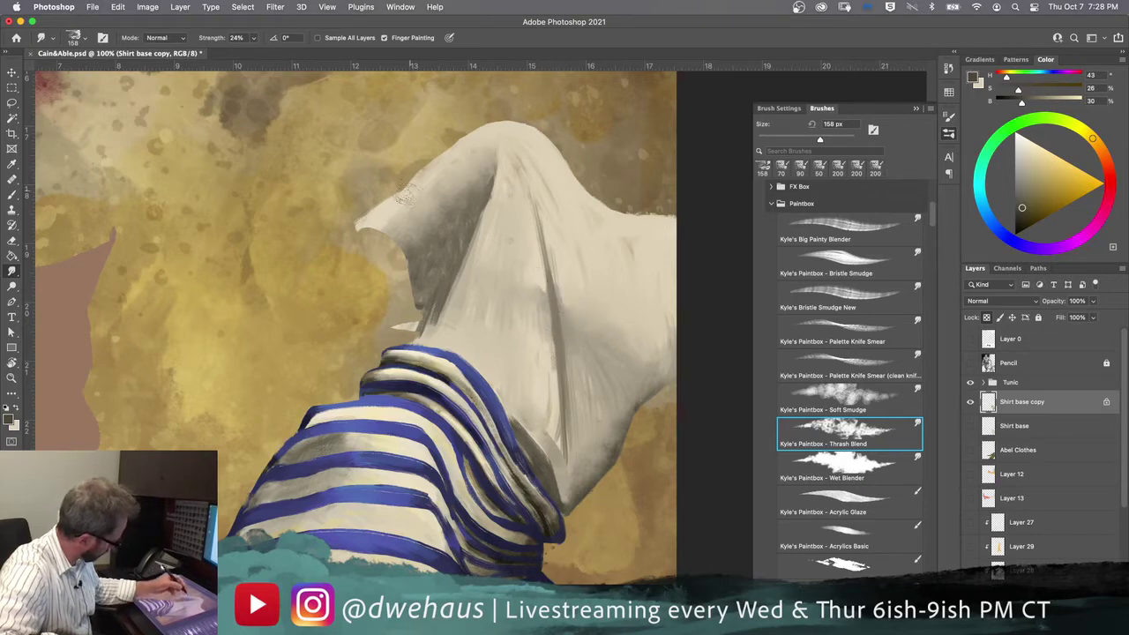
pyautogui.moveTo(428, 256)
pyautogui.mouseDown()
pyautogui.moveTo(444, 234)
pyautogui.moveTo(454, 210)
pyautogui.moveTo(401, 215)
pyautogui.mouseUp()
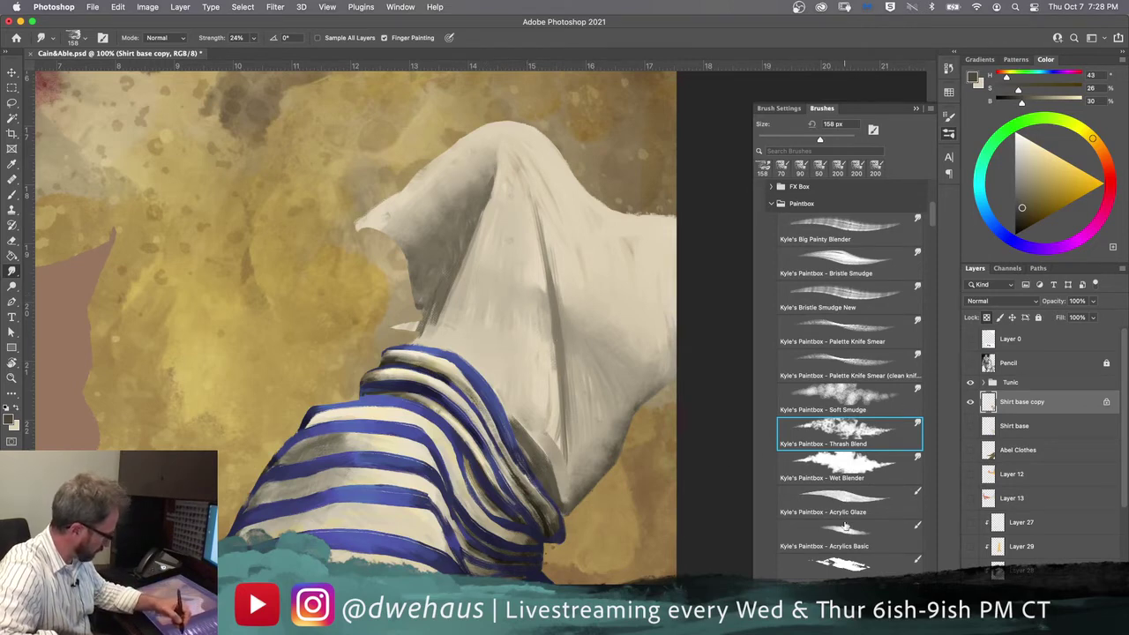
# Step: Glaze sampled grey-brown over the left shadow with the 70 px Acrylic Glaze brush and smooth it with Thrash Blend
pyautogui.click(845, 501)
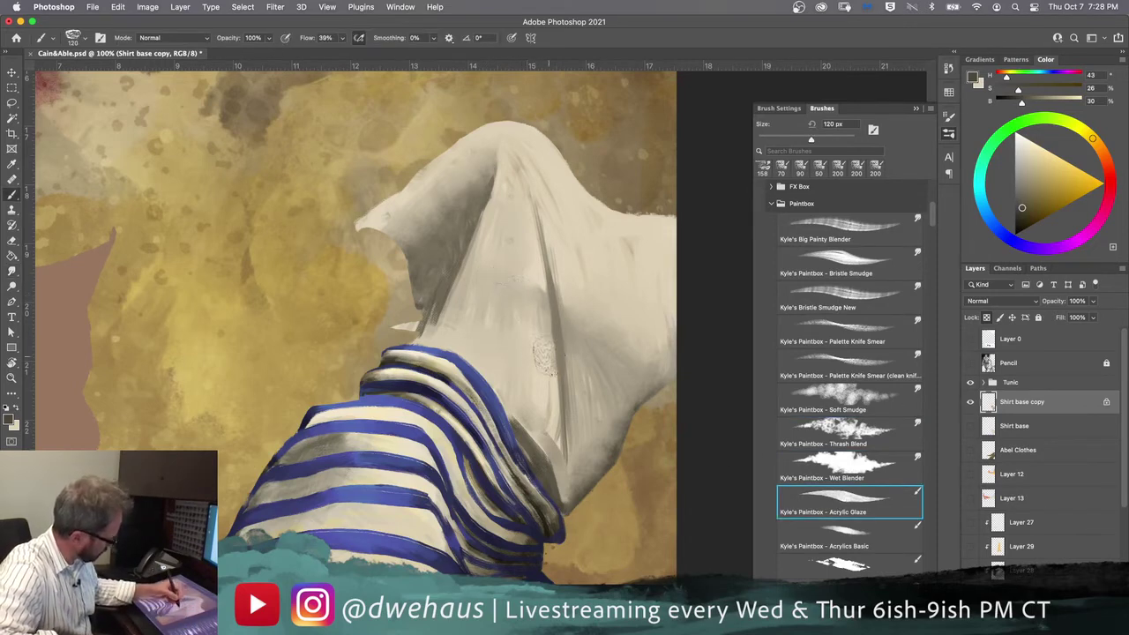
pyautogui.press('[')
pyautogui.press('[')
pyautogui.press('[')
pyautogui.press('[')
pyautogui.keyDown('alt'); pyautogui.click(557, 323); pyautogui.keyUp('alt')
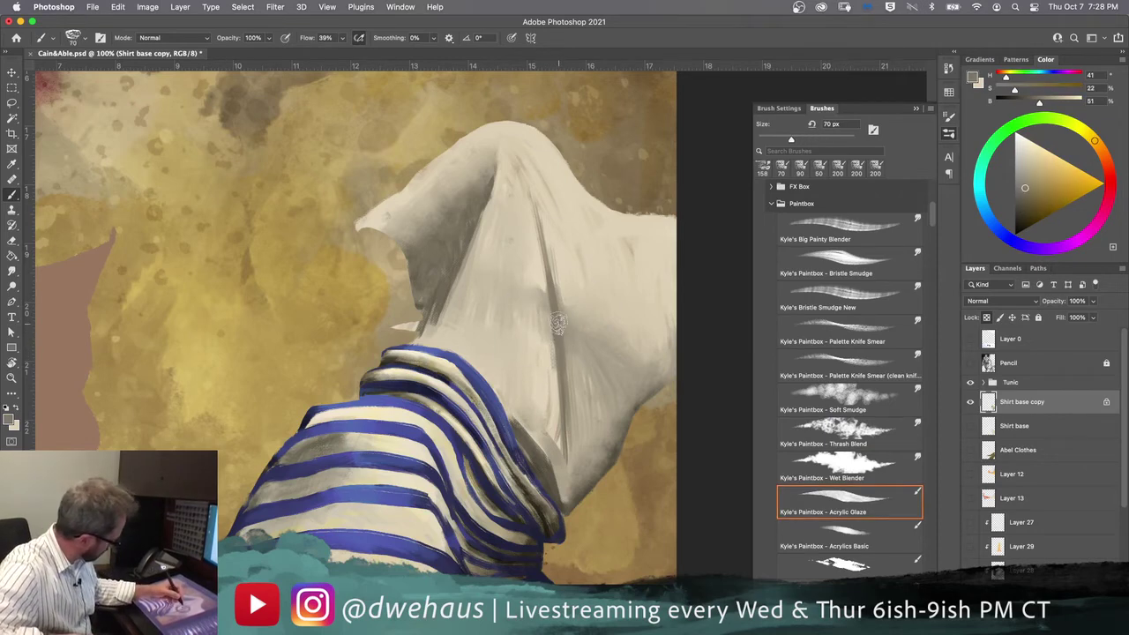
pyautogui.moveTo(427, 260)
pyautogui.mouseDown()
pyautogui.moveTo(450, 231)
pyautogui.moveTo(454, 249)
pyautogui.moveTo(442, 232)
pyautogui.moveTo(431, 247)
pyautogui.moveTo(447, 229)
pyautogui.moveTo(439, 264)
pyautogui.moveTo(433, 237)
pyautogui.moveTo(440, 270)
pyautogui.moveTo(427, 245)
pyautogui.moveTo(429, 283)
pyautogui.moveTo(420, 285)
pyautogui.moveTo(422, 255)
pyautogui.moveTo(417, 296)
pyautogui.moveTo(414, 247)
pyautogui.moveTo(423, 208)
pyautogui.mouseUp()
pyautogui.click(800, 424)
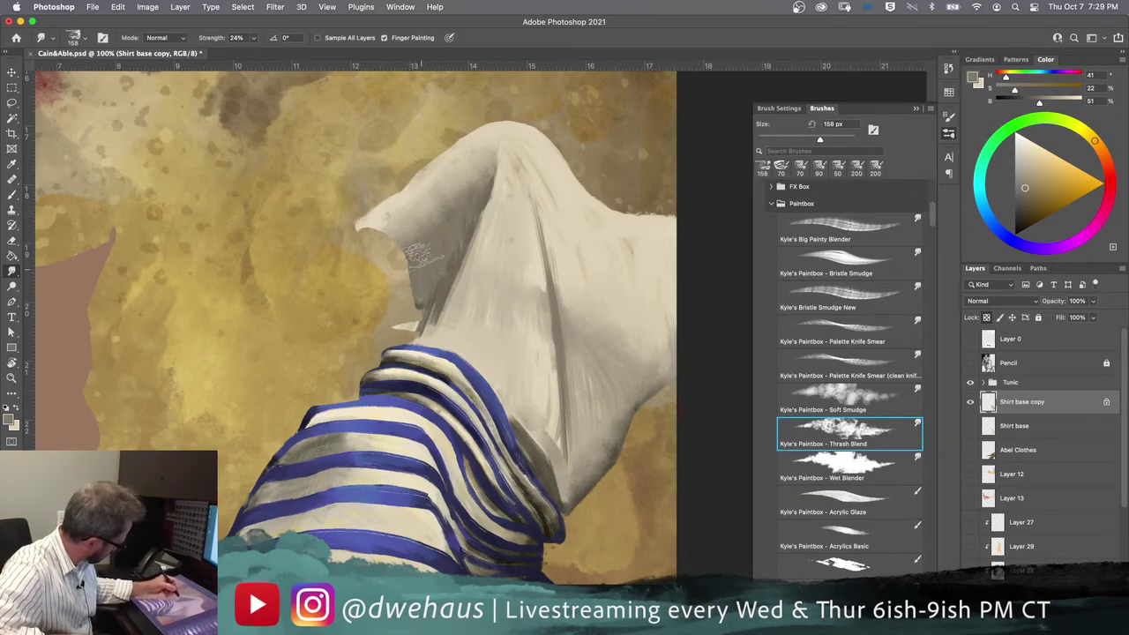
# Step: Dab sampled dark brown across the upper part of the left shadow with the 120 px Acrylic Glaze brush
pyautogui.click(820, 504)
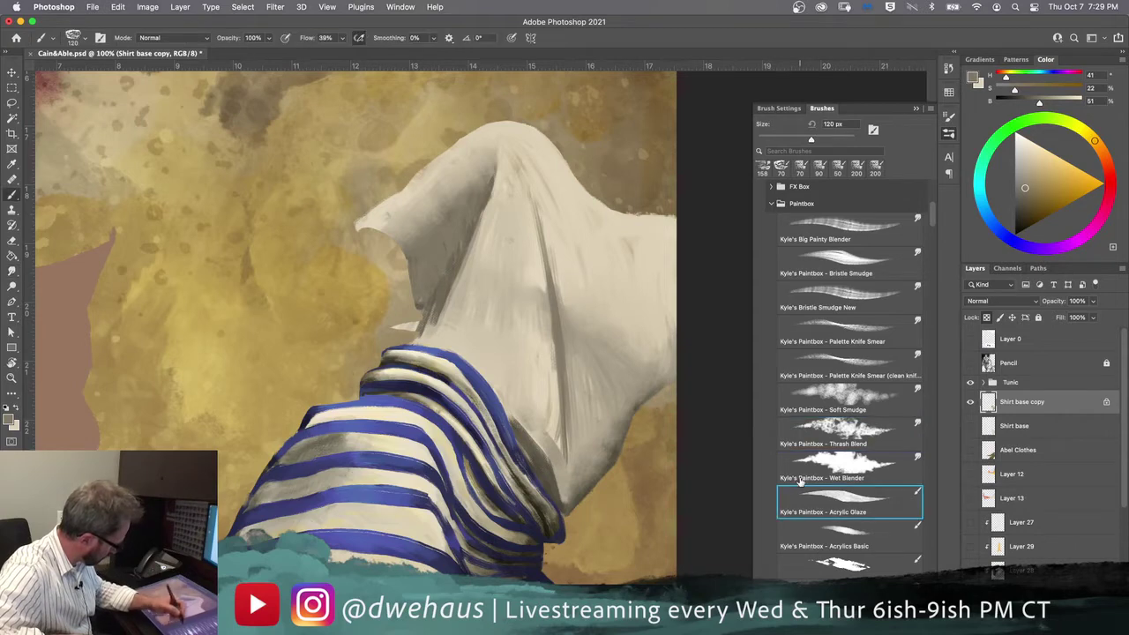
pyautogui.keyDown('alt'); pyautogui.click(425, 300); pyautogui.keyUp('alt')
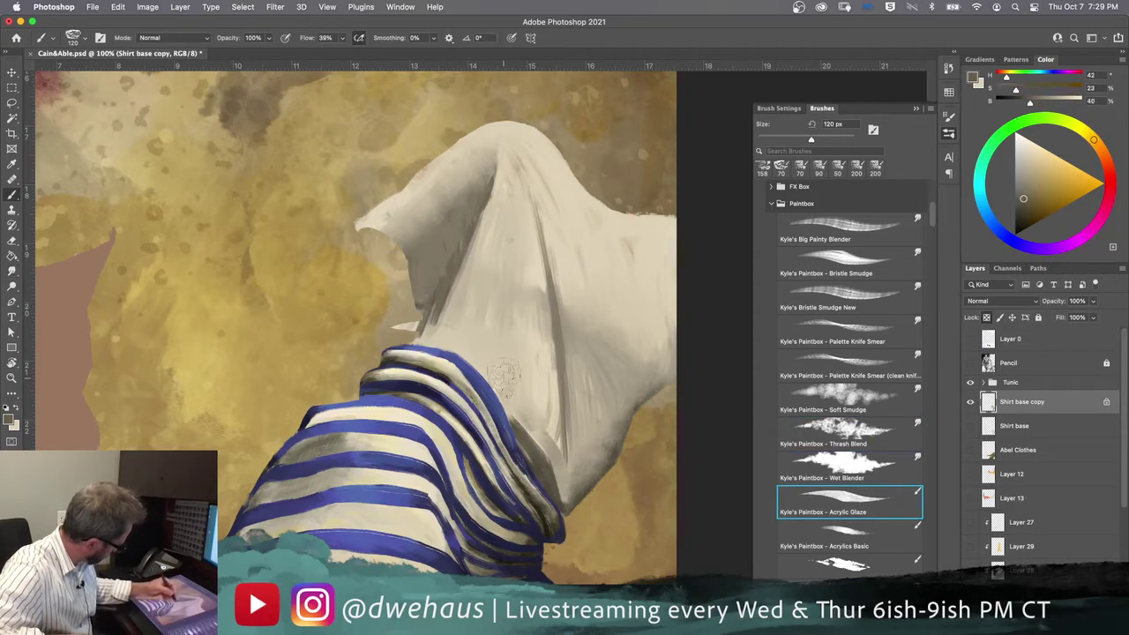
pyautogui.keyDown('alt'); pyautogui.click(530, 472); pyautogui.keyUp('alt')
pyautogui.moveTo(422, 265)
pyautogui.mouseDown()
pyautogui.moveTo(411, 242)
pyautogui.moveTo(422, 256)
pyautogui.moveTo(425, 231)
pyautogui.mouseUp()
pyautogui.moveTo(445, 192); pyautogui.dragTo(459, 175)
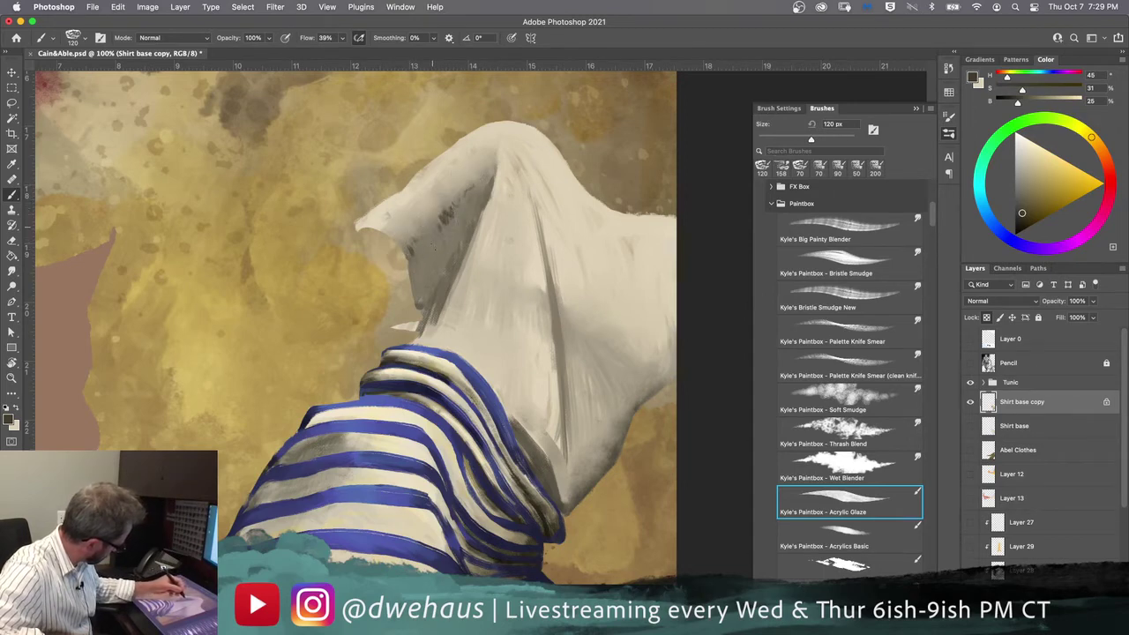
# Step: Smudge the dark dabs into the left shadow, trying Soft Smudge before blending them with Thrash Blend
pyautogui.click(823, 404)
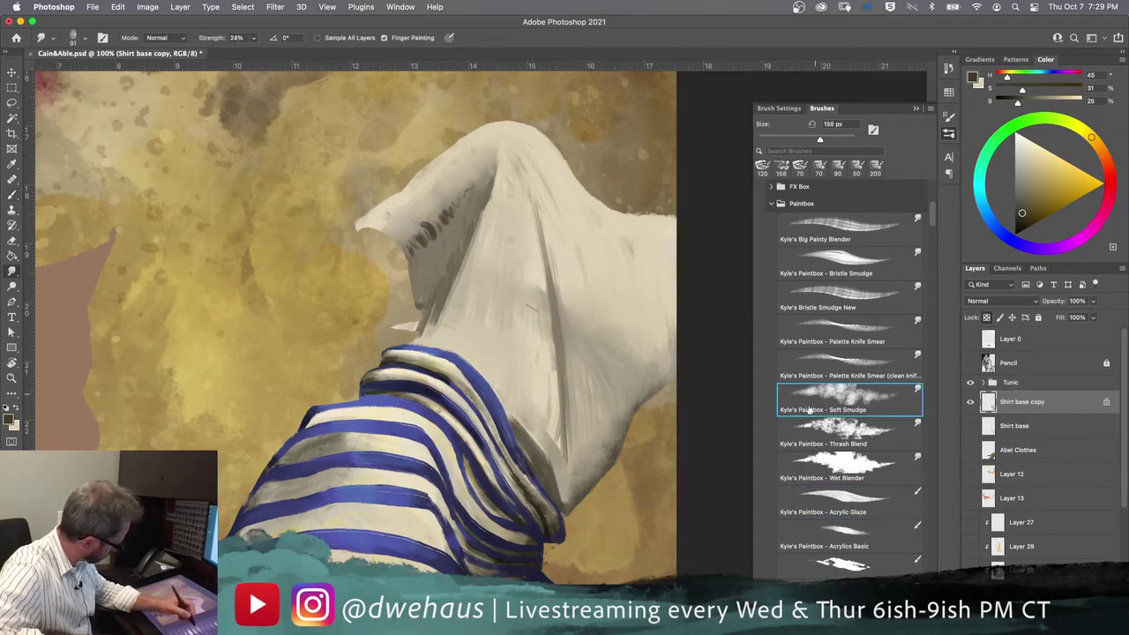
pyautogui.moveTo(425, 202); pyautogui.dragTo(466, 191)
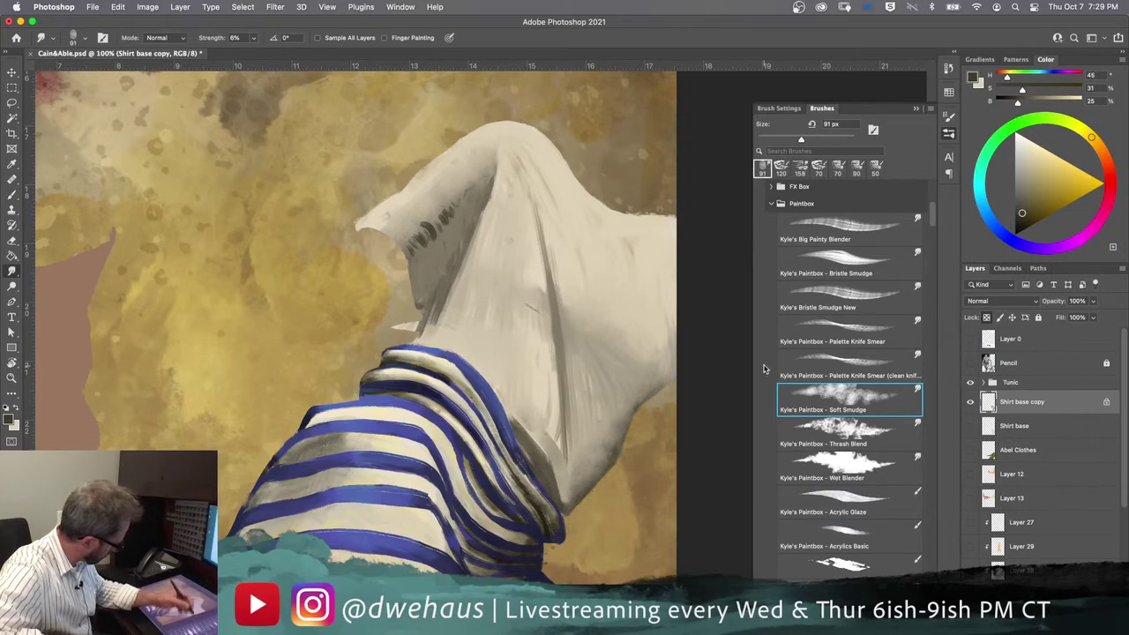
pyautogui.moveTo(462, 191); pyautogui.dragTo(441, 188)
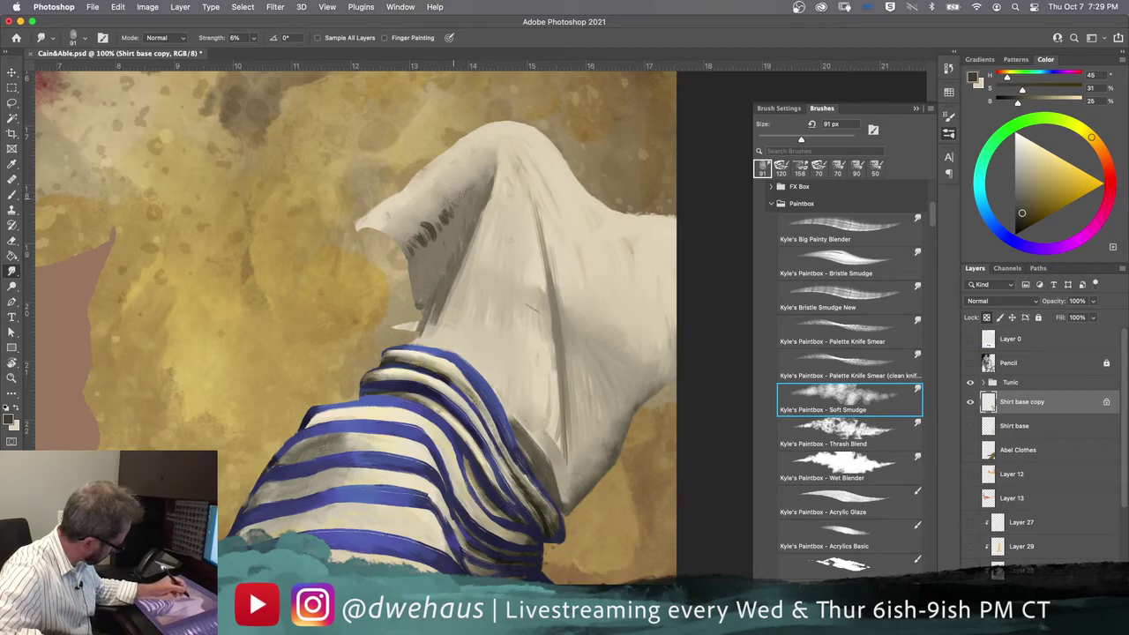
pyautogui.click(816, 461)
pyautogui.click(839, 433)
pyautogui.moveTo(441, 190)
pyautogui.mouseDown()
pyautogui.moveTo(428, 240)
pyautogui.moveTo(418, 207)
pyautogui.moveTo(428, 236)
pyautogui.moveTo(415, 216)
pyautogui.moveTo(419, 226)
pyautogui.moveTo(394, 222)
pyautogui.moveTo(419, 260)
pyautogui.mouseUp()
pyautogui.moveTo(401, 220)
pyautogui.mouseDown()
pyautogui.moveTo(389, 231)
pyautogui.moveTo(415, 193)
pyautogui.moveTo(381, 217)
pyautogui.moveTo(418, 267)
pyautogui.mouseUp()
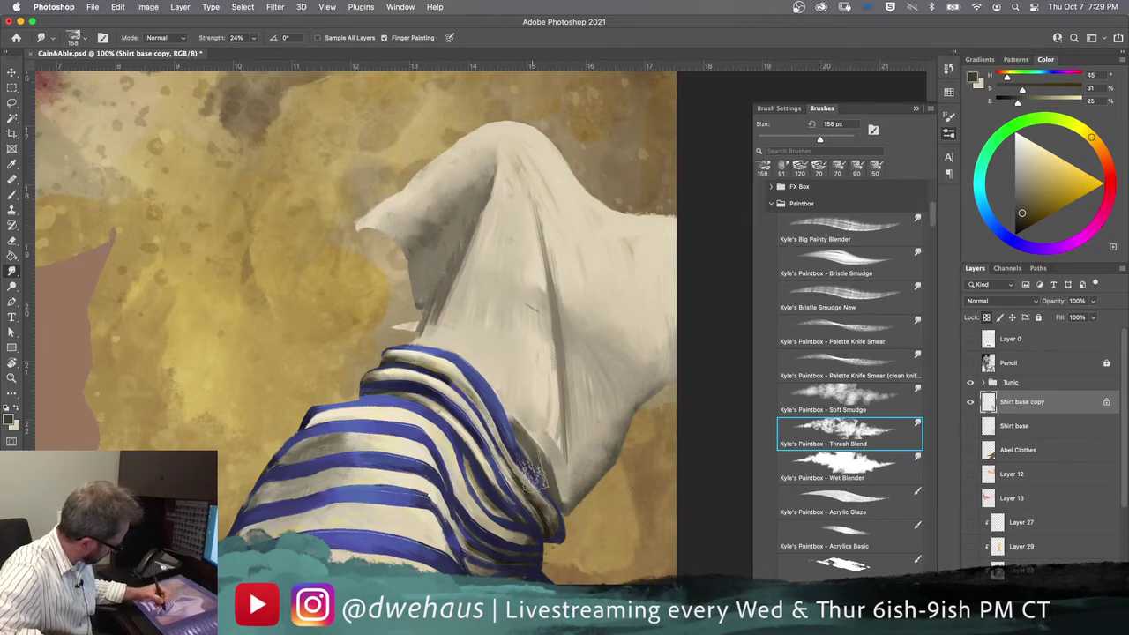
# Step: Deepen the lower part of the left shadow along the fold with Acrylic Glaze strokes in near-black brown sampled from the tunic
pyautogui.click(821, 501)
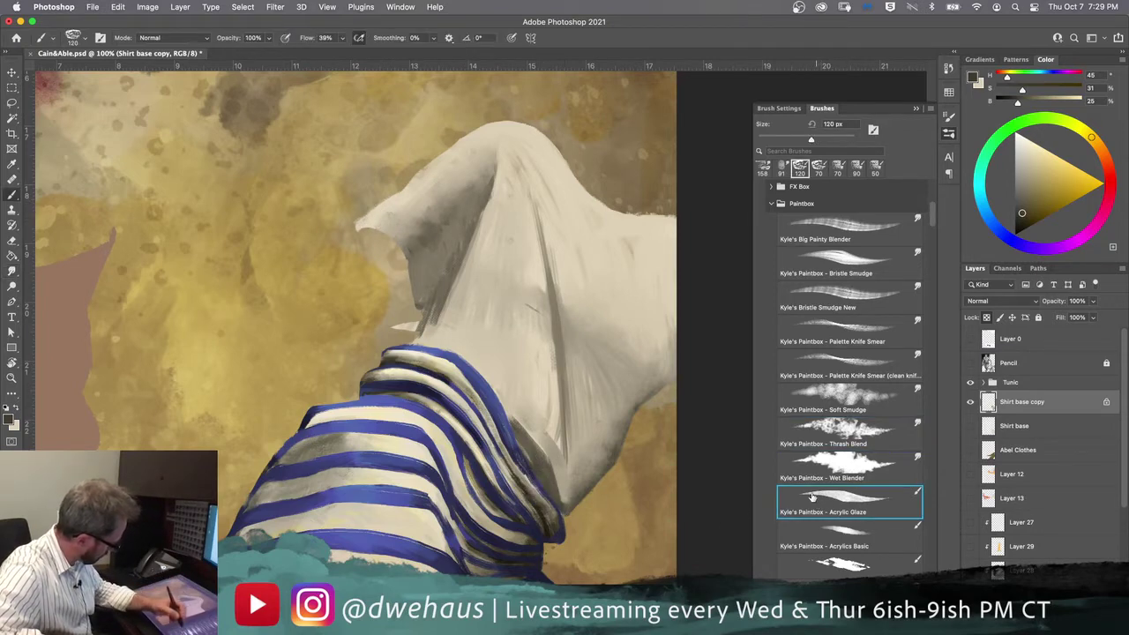
pyautogui.keyDown('alt'); pyautogui.click(516, 513); pyautogui.keyUp('alt')
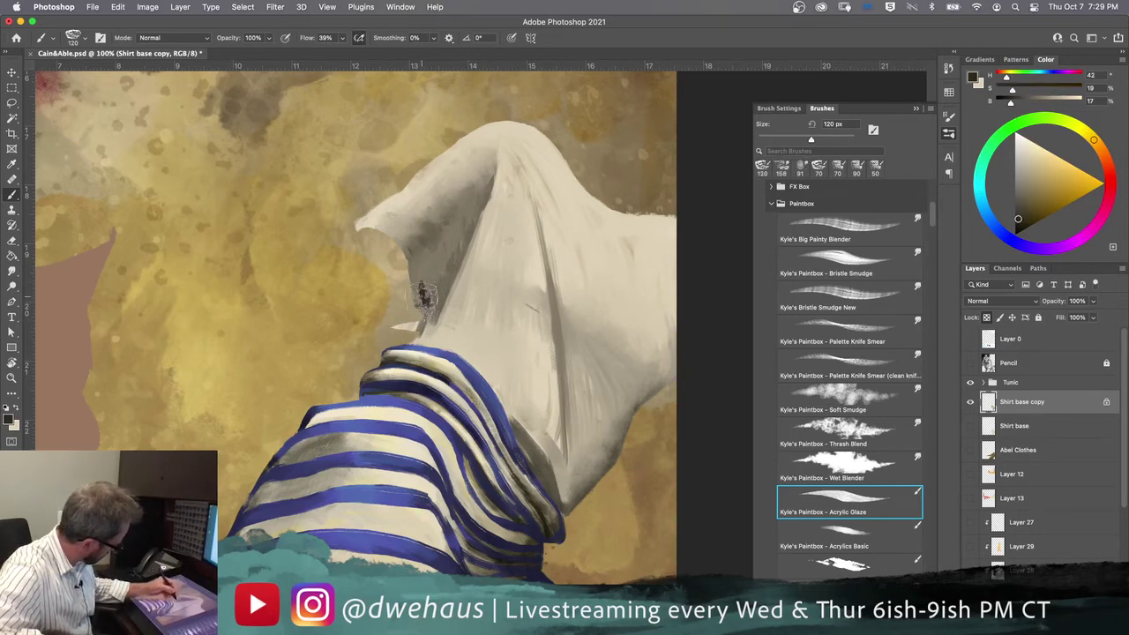
pyautogui.moveTo(422, 289); pyautogui.dragTo(420, 303)
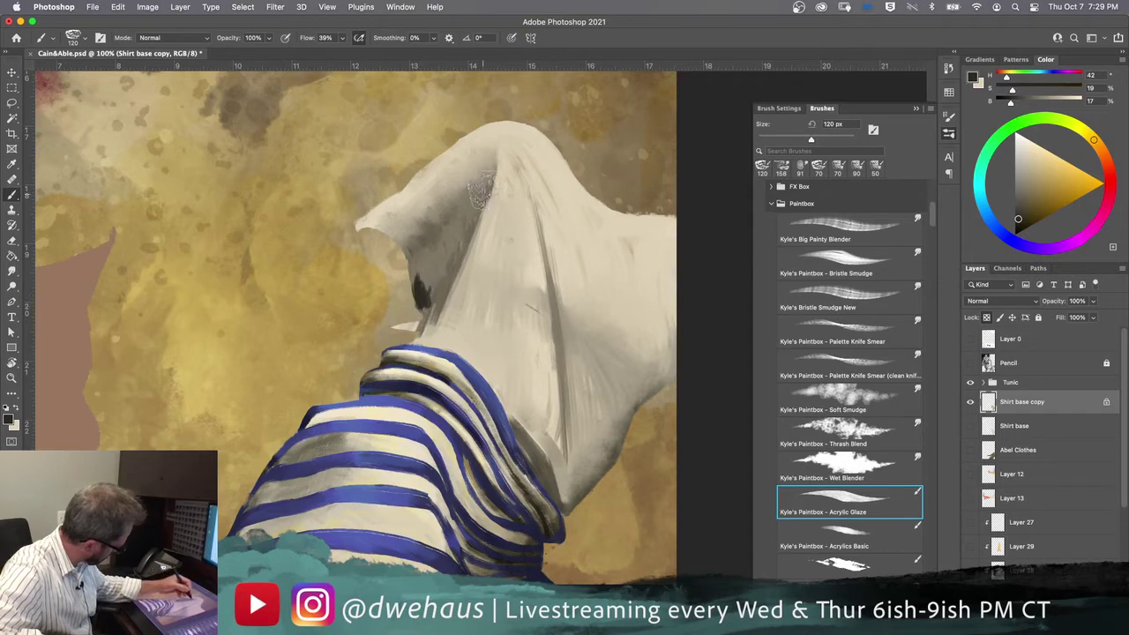
pyautogui.moveTo(484, 185); pyautogui.dragTo(446, 270)
pyautogui.moveTo(477, 218)
pyautogui.mouseDown()
pyautogui.moveTo(419, 322)
pyautogui.moveTo(457, 278)
pyautogui.mouseUp()
pyautogui.moveTo(457, 240); pyautogui.dragTo(427, 296)
pyautogui.moveTo(481, 203); pyautogui.dragTo(420, 287)
pyautogui.moveTo(465, 232)
pyautogui.mouseDown()
pyautogui.moveTo(420, 288)
pyautogui.moveTo(443, 275)
pyautogui.moveTo(426, 296)
pyautogui.moveTo(451, 261)
pyautogui.moveTo(433, 290)
pyautogui.mouseUp()
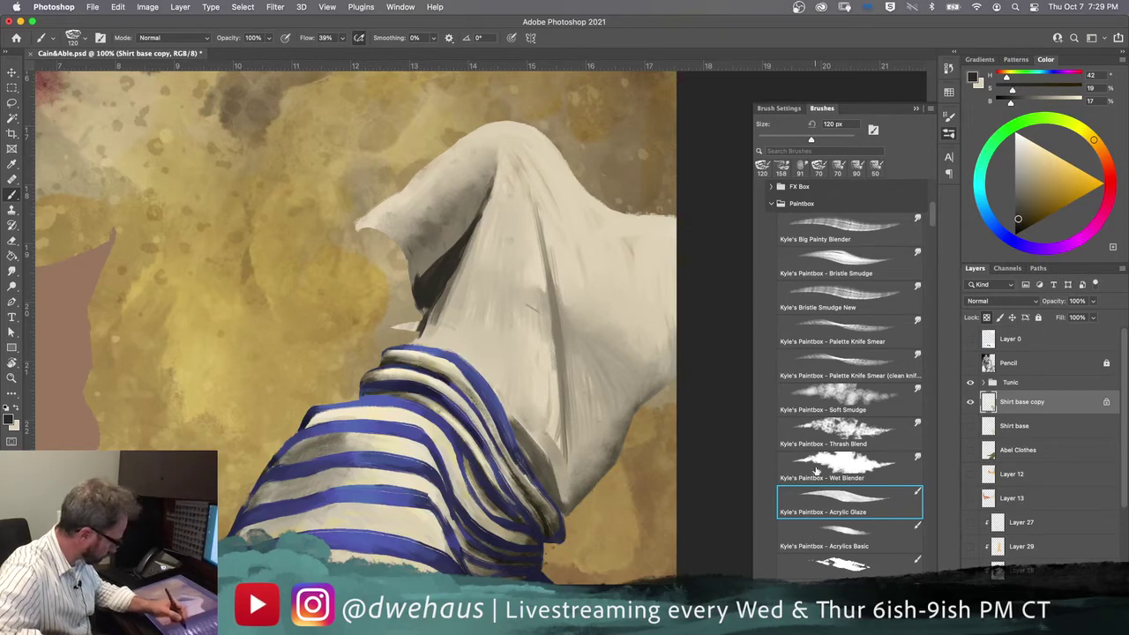
# Step: Blend the near-black accent up into the surrounding left shadow with the Thrash Blend smudge brush
pyautogui.click(807, 405)
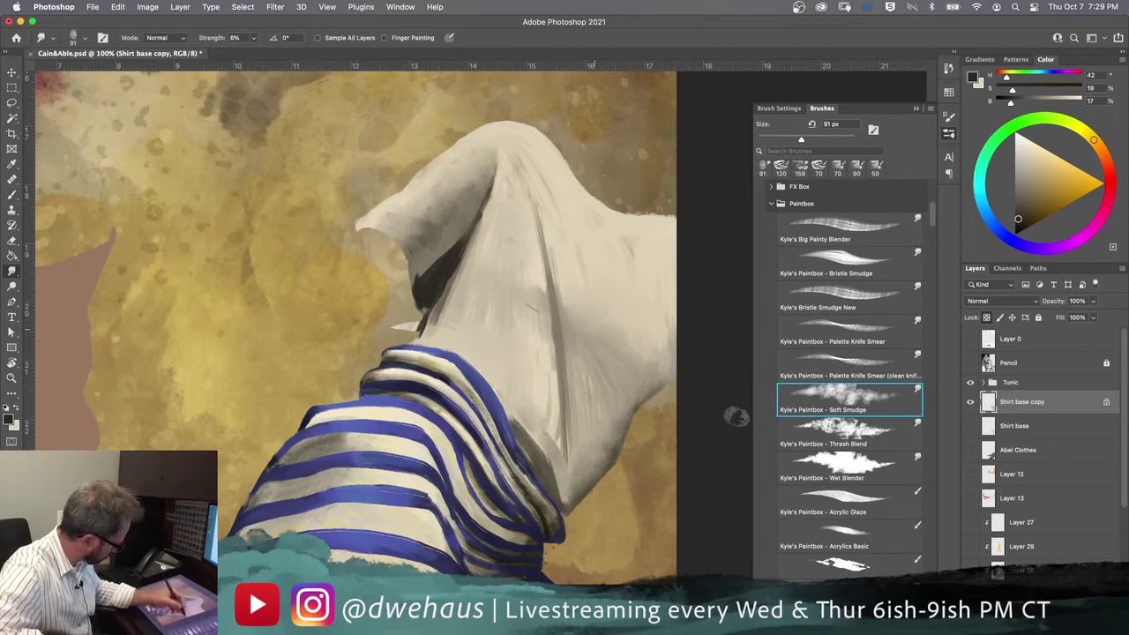
pyautogui.click(812, 444)
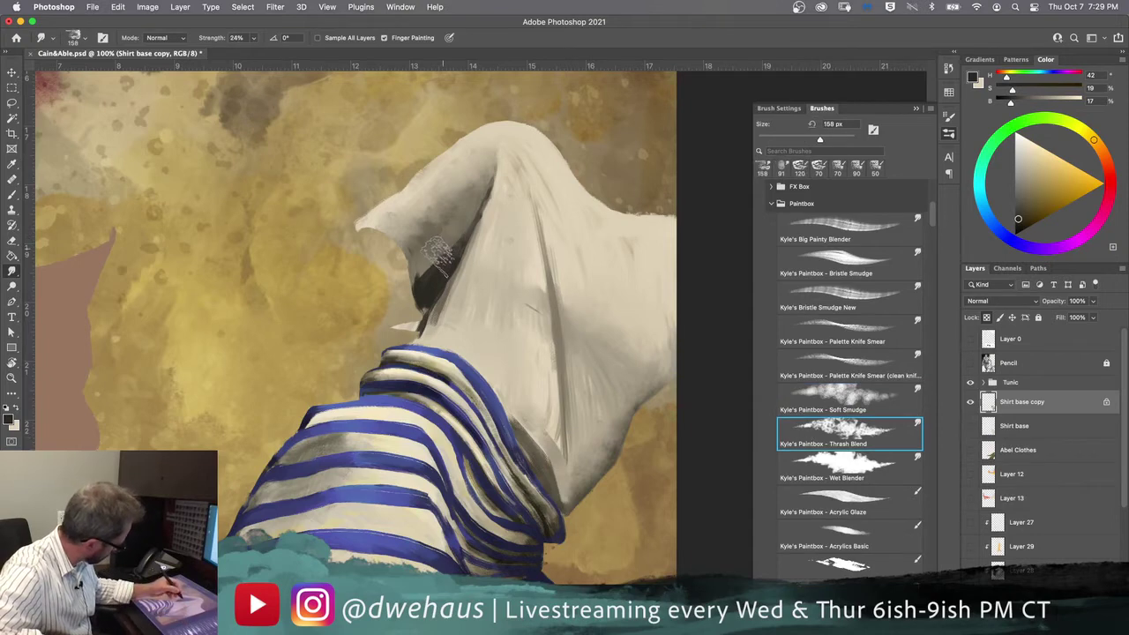
pyautogui.moveTo(433, 255)
pyautogui.mouseDown()
pyautogui.moveTo(421, 297)
pyautogui.moveTo(468, 221)
pyautogui.moveTo(424, 279)
pyautogui.moveTo(414, 256)
pyautogui.moveTo(418, 281)
pyautogui.moveTo(405, 280)
pyautogui.moveTo(431, 335)
pyautogui.moveTo(424, 305)
pyautogui.moveTo(434, 333)
pyautogui.moveTo(466, 300)
pyautogui.mouseUp()
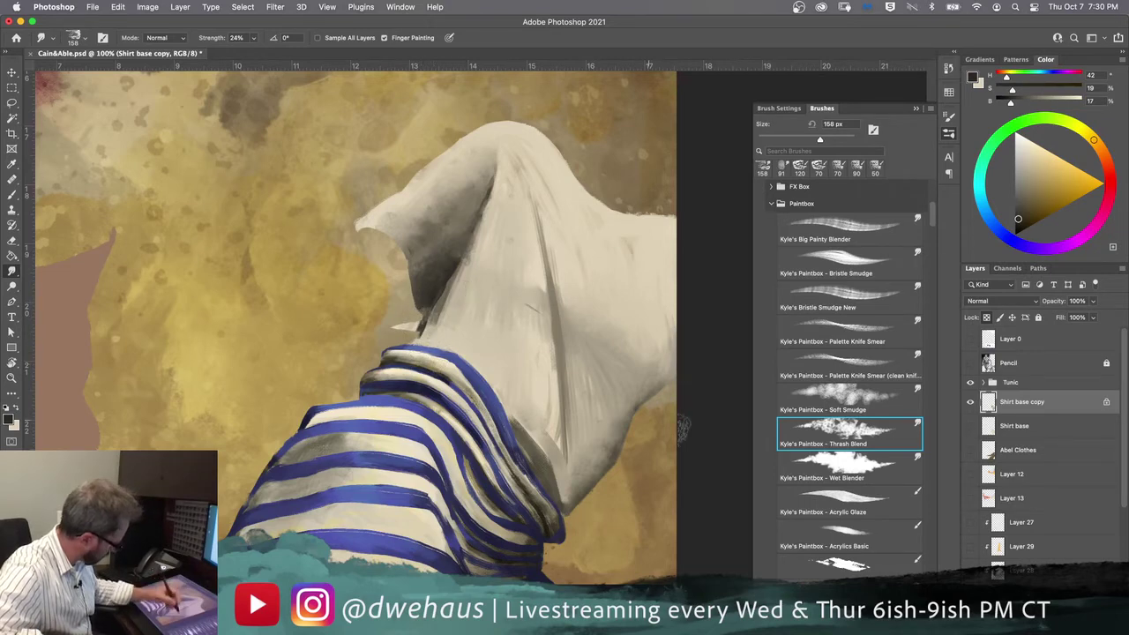
# Step: Sample the shirt's light cream and choose the Gesso Thin brush from the Paintbox set
pyautogui.click(833, 500)
pyautogui.keyDown('alt'); pyautogui.click(507, 285); pyautogui.keyUp('alt')
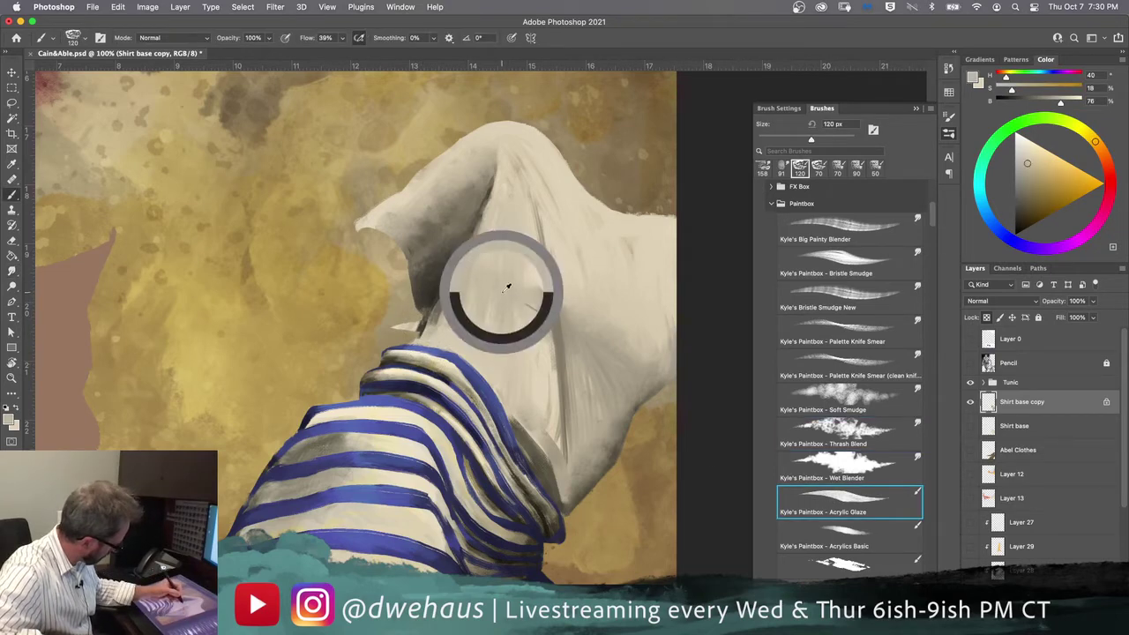
pyautogui.moveTo(934, 227); pyautogui.dragTo(933, 245)
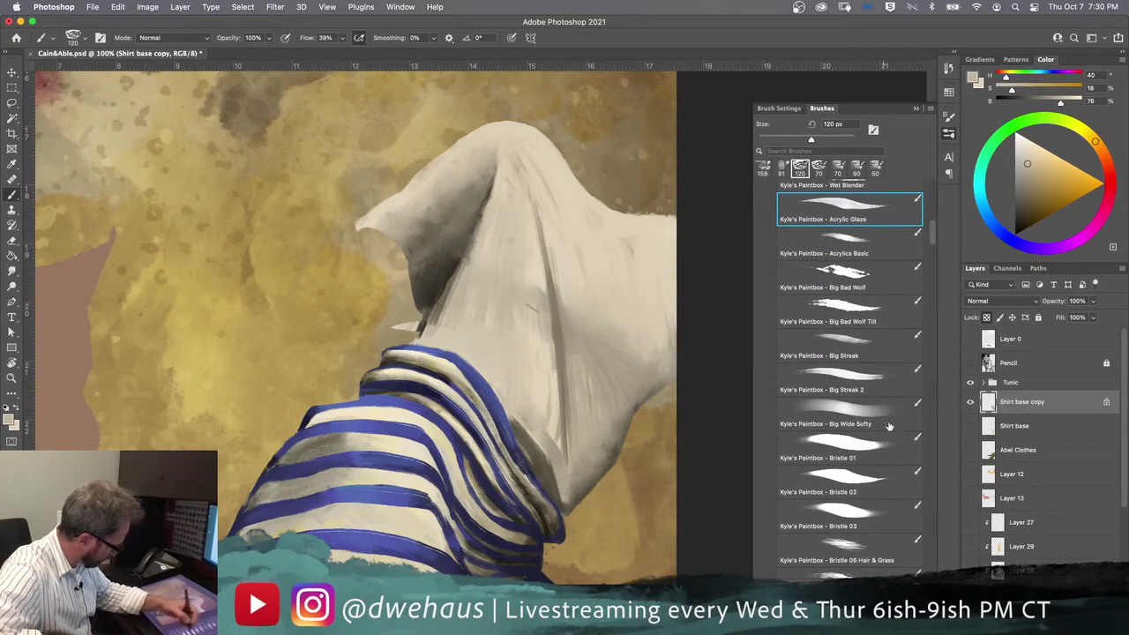
pyautogui.moveTo(934, 243); pyautogui.dragTo(932, 294)
pyautogui.click(847, 375)
pyautogui.keyDown('alt'); pyautogui.click(454, 260); pyautogui.keyUp('alt')
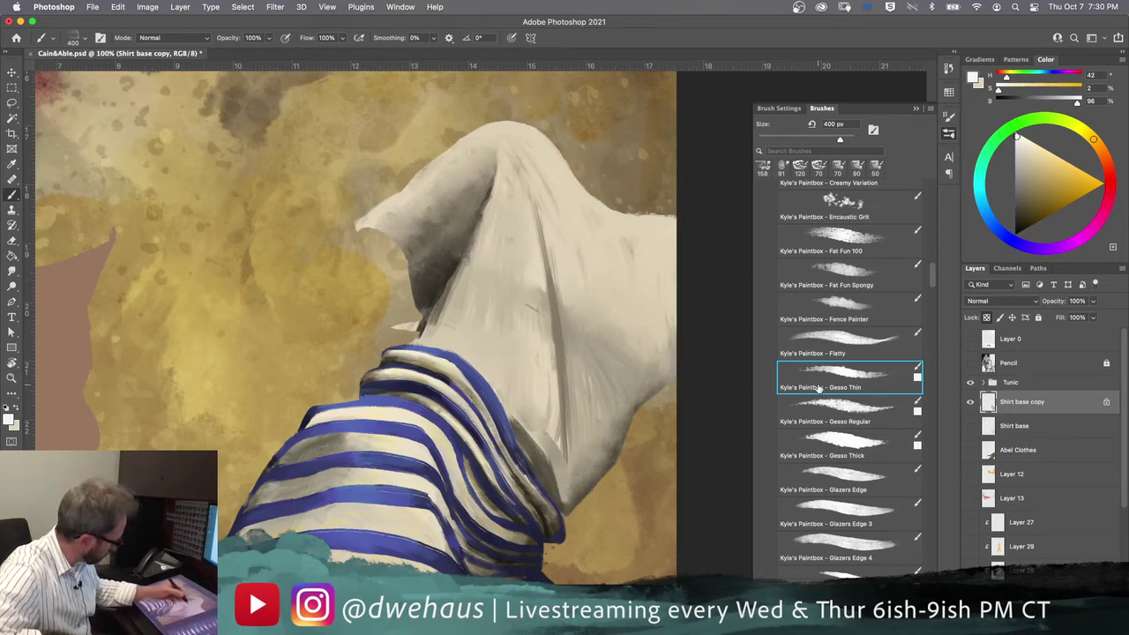
pyautogui.moveTo(487, 277); pyautogui.dragTo(510, 293)
pyautogui.moveTo(498, 319); pyautogui.dragTo(513, 327)
pyautogui.press('super+z')
pyautogui.press('super+z')
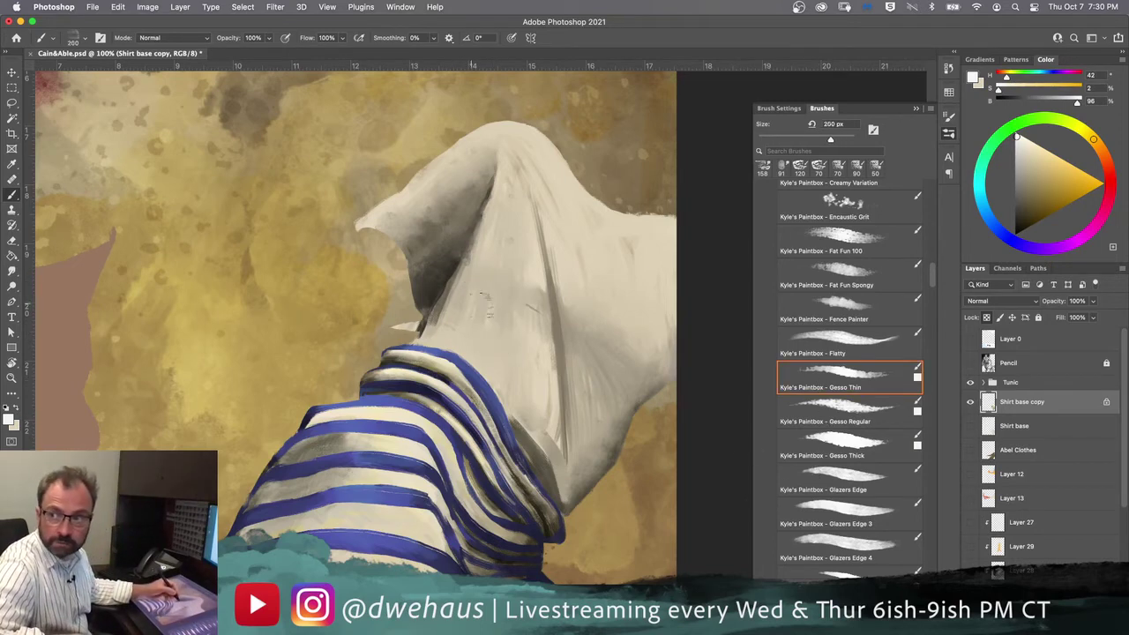
# Step: Paint a sampled cream highlight through the darkest part of the left shadow with Gesso Thin at 90 px
pyautogui.press('[')
pyautogui.press('[')
pyautogui.press('[')
pyautogui.press('[')
pyautogui.press('[')
pyautogui.press('[')
pyautogui.press('[')
pyautogui.press('[')
pyautogui.keyDown('alt'); pyautogui.click(504, 350); pyautogui.keyUp('alt')
pyautogui.moveTo(434, 277)
pyautogui.mouseDown()
pyautogui.moveTo(468, 246)
pyautogui.moveTo(428, 281)
pyautogui.mouseUp()
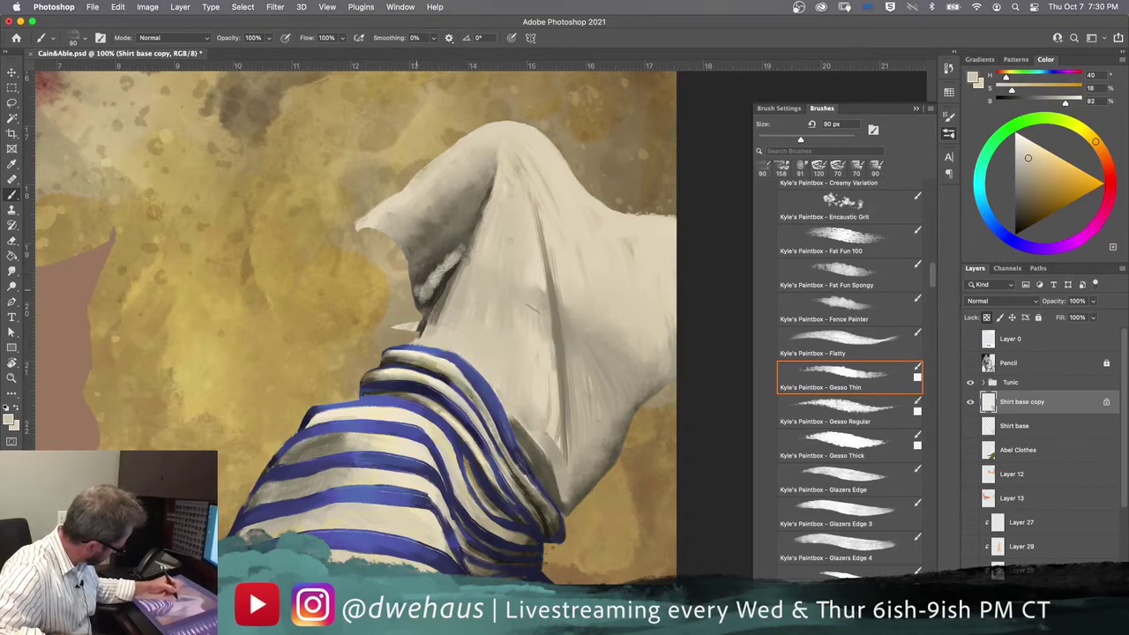
# Step: Soften the cream highlight into the surrounding dark shadow with the Thrash Blend smudge brush
pyautogui.moveTo(937, 279); pyautogui.dragTo(932, 214)
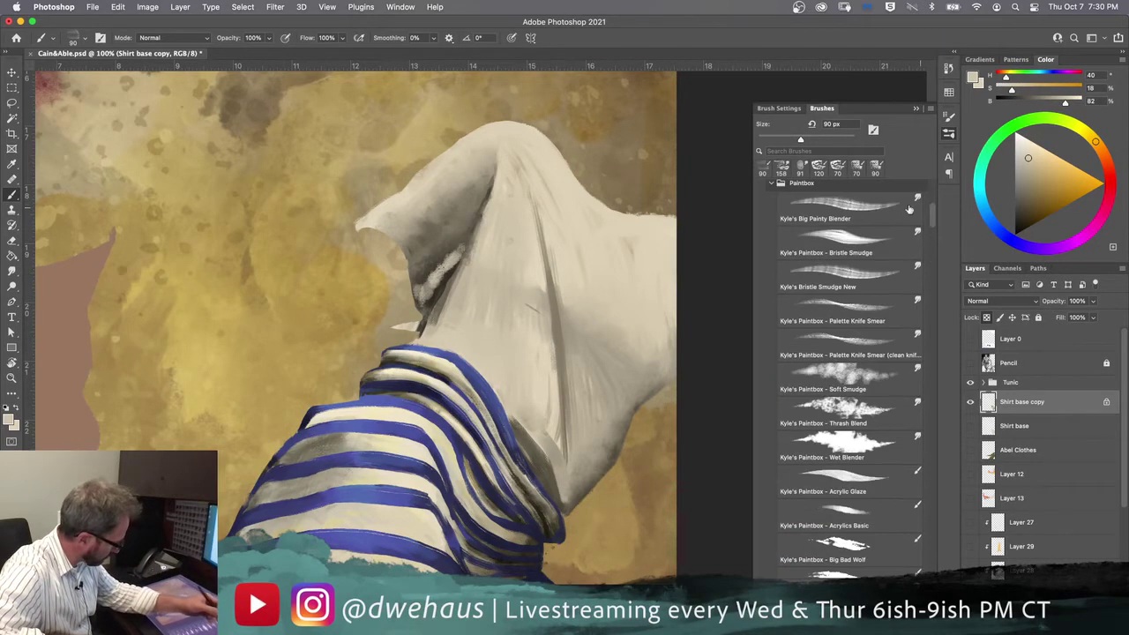
pyautogui.click(833, 411)
pyautogui.moveTo(432, 225)
pyautogui.mouseDown()
pyautogui.moveTo(449, 274)
pyautogui.moveTo(461, 234)
pyautogui.moveTo(442, 284)
pyautogui.moveTo(438, 251)
pyautogui.moveTo(437, 296)
pyautogui.moveTo(459, 238)
pyautogui.moveTo(441, 265)
pyautogui.moveTo(437, 242)
pyautogui.moveTo(432, 295)
pyautogui.moveTo(422, 276)
pyautogui.moveTo(437, 293)
pyautogui.moveTo(459, 234)
pyautogui.moveTo(432, 283)
pyautogui.mouseUp()
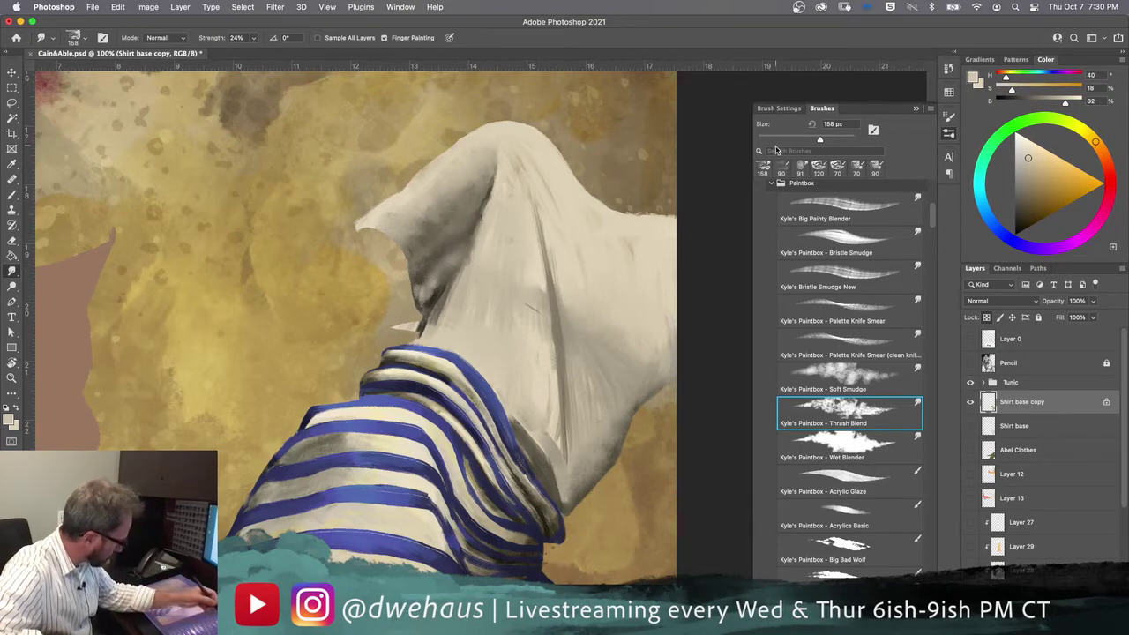
# Step: Sample dark browns from the shirt and deepen the lower left shadow under the sleeve with Gesso Thin at 90 px
pyautogui.press('b')
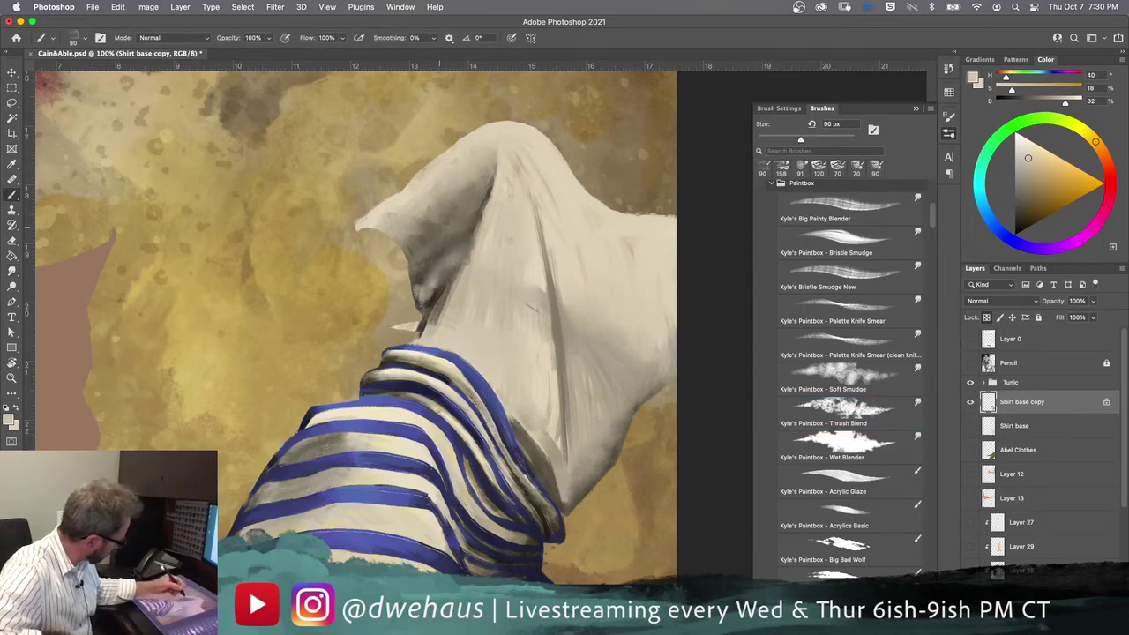
pyautogui.keyDown('alt'); pyautogui.click(462, 226); pyautogui.keyUp('alt')
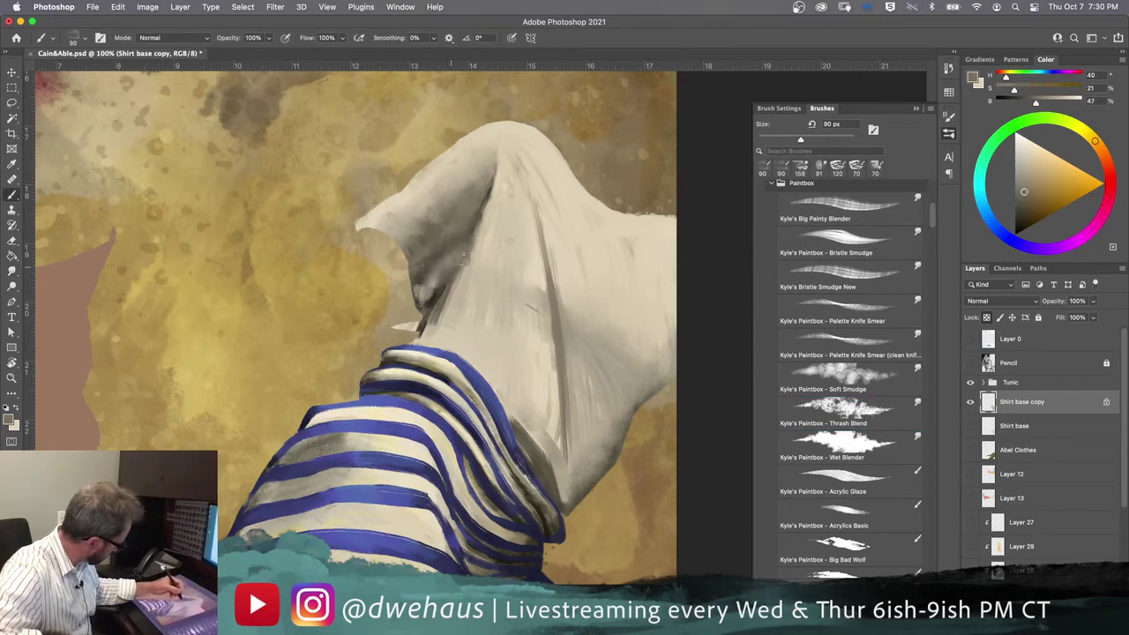
pyautogui.keyDown('alt'); pyautogui.click(463, 233); pyautogui.keyUp('alt')
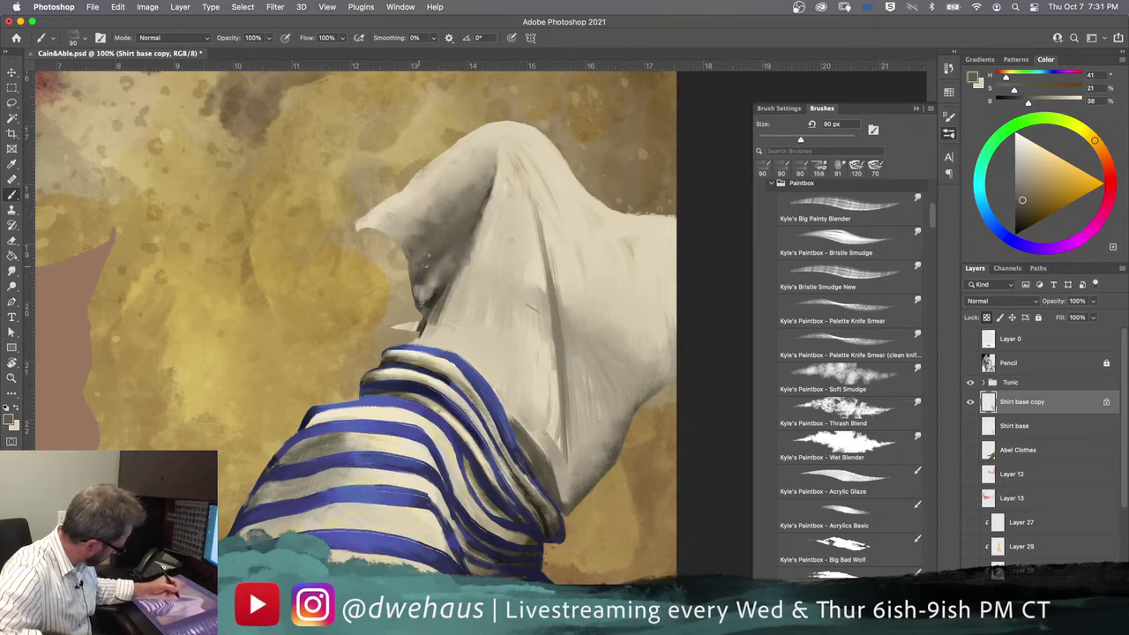
pyautogui.keyDown('alt'); pyautogui.click(436, 298); pyautogui.keyUp('alt')
pyautogui.moveTo(436, 293)
pyautogui.mouseDown()
pyautogui.moveTo(452, 258)
pyautogui.moveTo(441, 266)
pyautogui.mouseUp()
pyautogui.moveTo(462, 255); pyautogui.dragTo(459, 249)
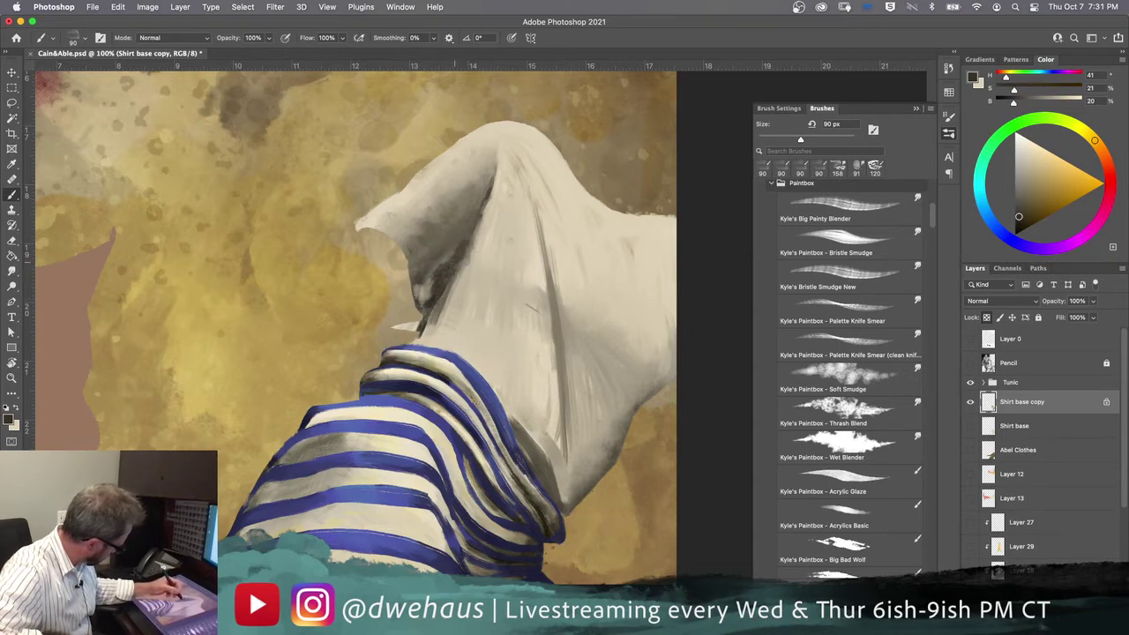
pyautogui.moveTo(429, 305); pyautogui.dragTo(433, 281)
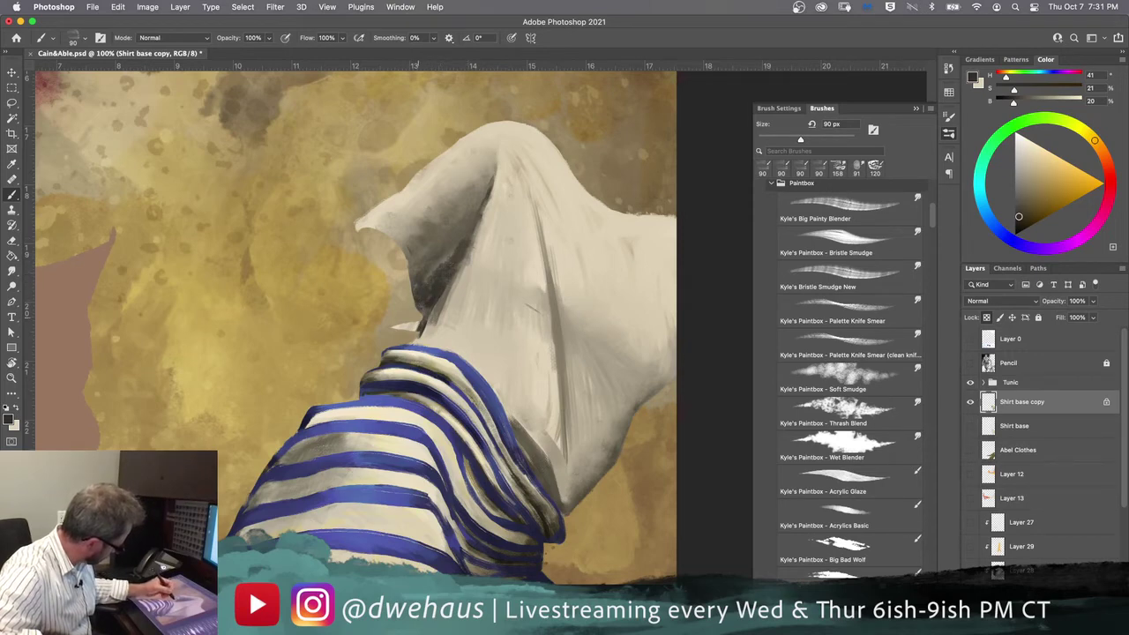
pyautogui.moveTo(421, 282)
pyautogui.mouseDown()
pyautogui.moveTo(454, 251)
pyautogui.moveTo(420, 261)
pyautogui.mouseUp()
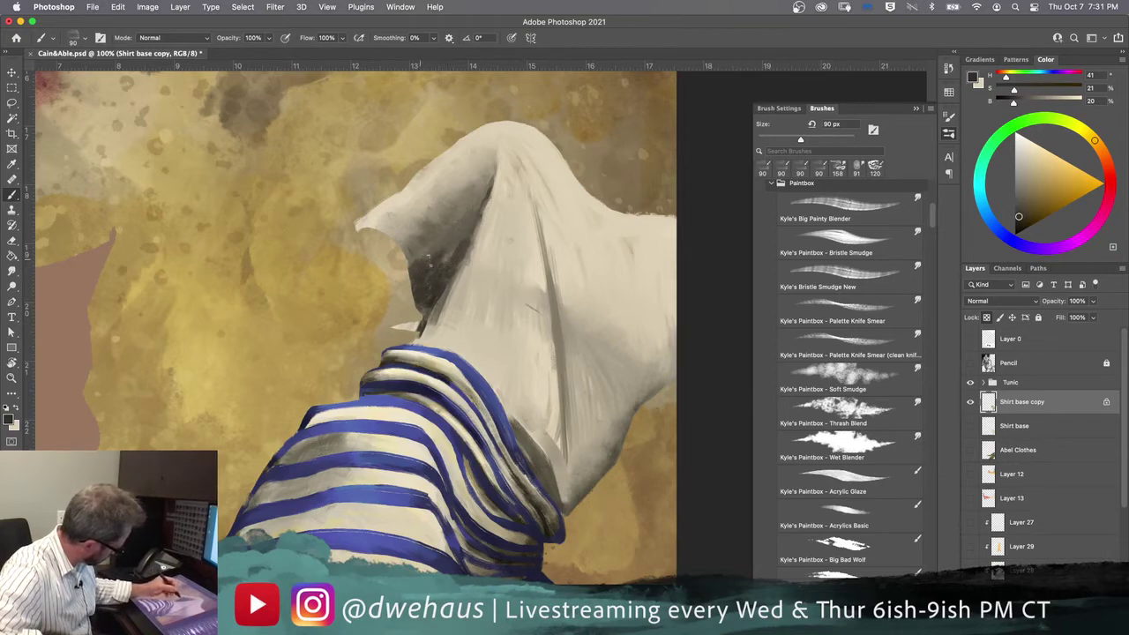
# Step: Undo the last dark strokes and repaint near-black shading through the left shadow, up along the edge of the fold
pyautogui.press('super+z')
pyautogui.press('super+z')
pyautogui.press('super+z')
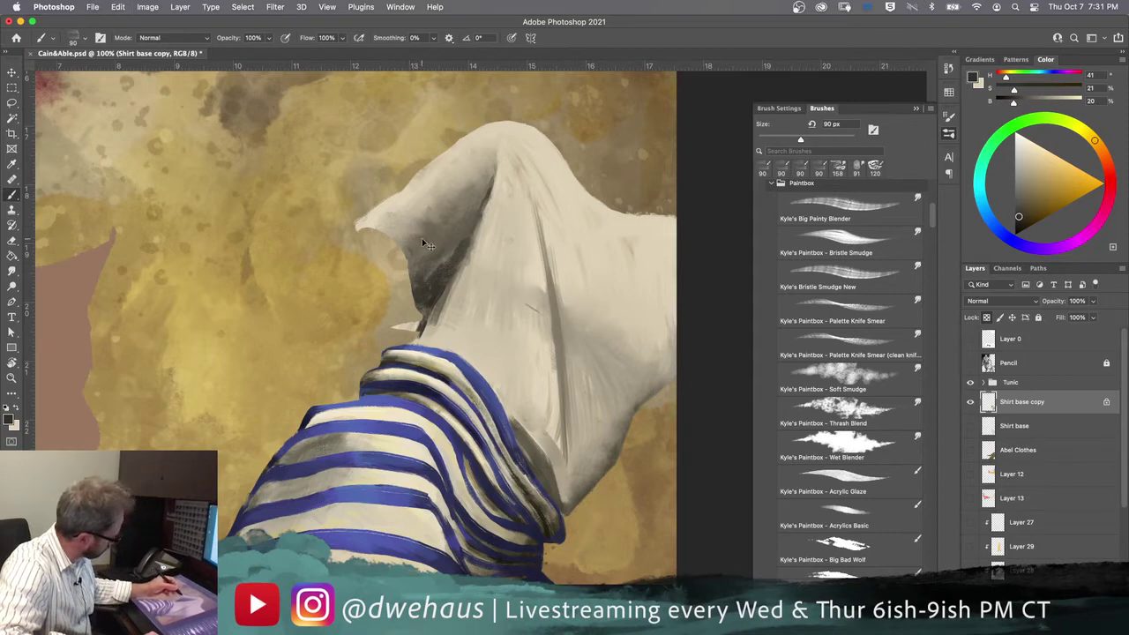
pyautogui.moveTo(451, 250)
pyautogui.mouseDown()
pyautogui.moveTo(490, 193)
pyautogui.moveTo(443, 241)
pyautogui.mouseUp()
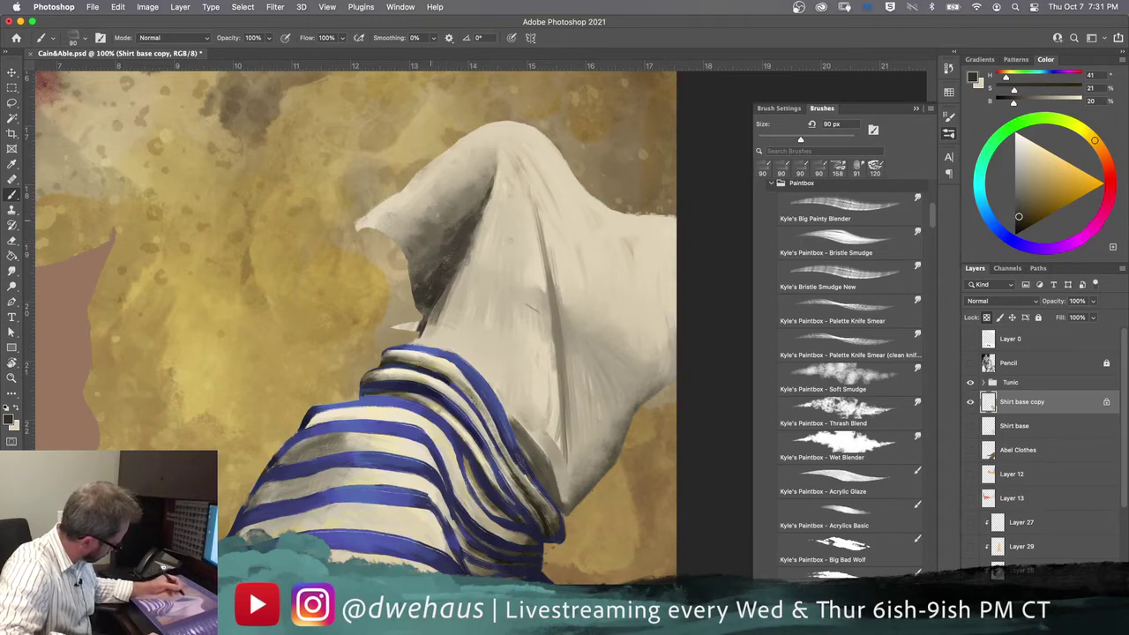
pyautogui.moveTo(487, 199); pyautogui.dragTo(468, 217)
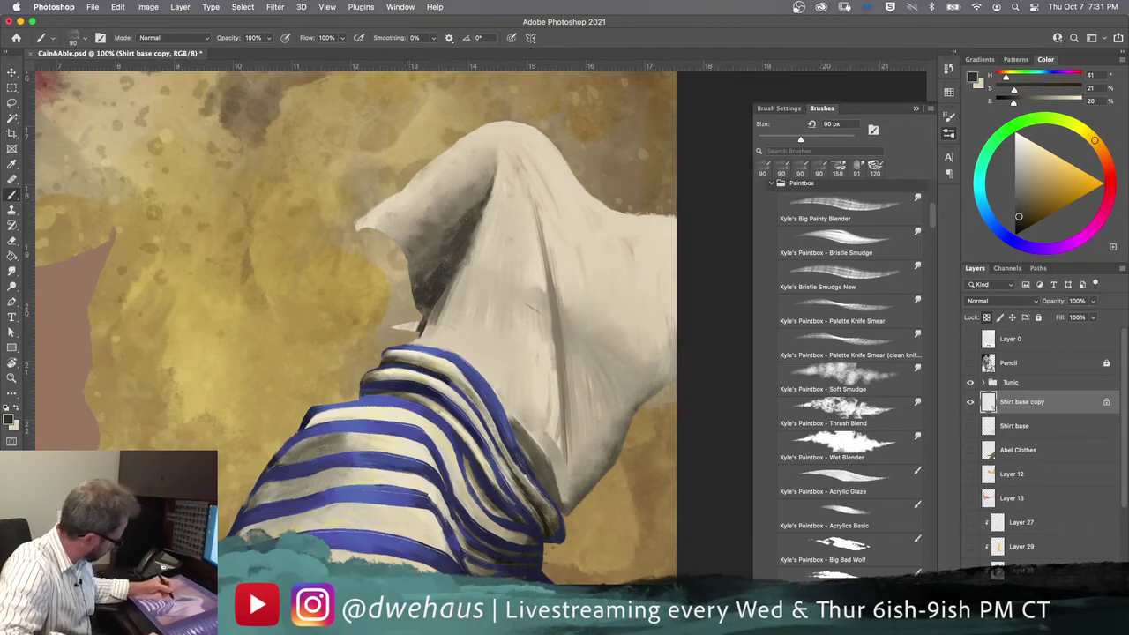
# Step: Paint the sleeve's left tip with sampled cream and mid grey-beige, and line its lower edge with dark brown
pyautogui.keyDown('alt'); pyautogui.click(504, 290); pyautogui.keyUp('alt')
pyautogui.moveTo(396, 198); pyautogui.dragTo(372, 221)
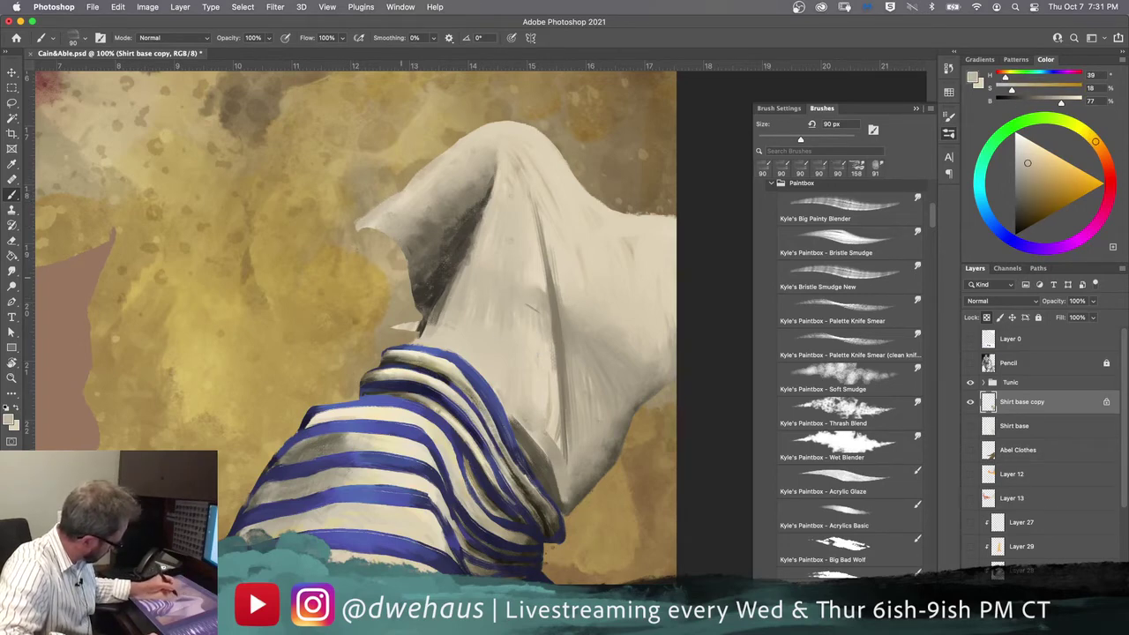
pyautogui.keyDown('alt'); pyautogui.click(540, 428); pyautogui.keyUp('alt')
pyautogui.moveTo(365, 218); pyautogui.dragTo(360, 224)
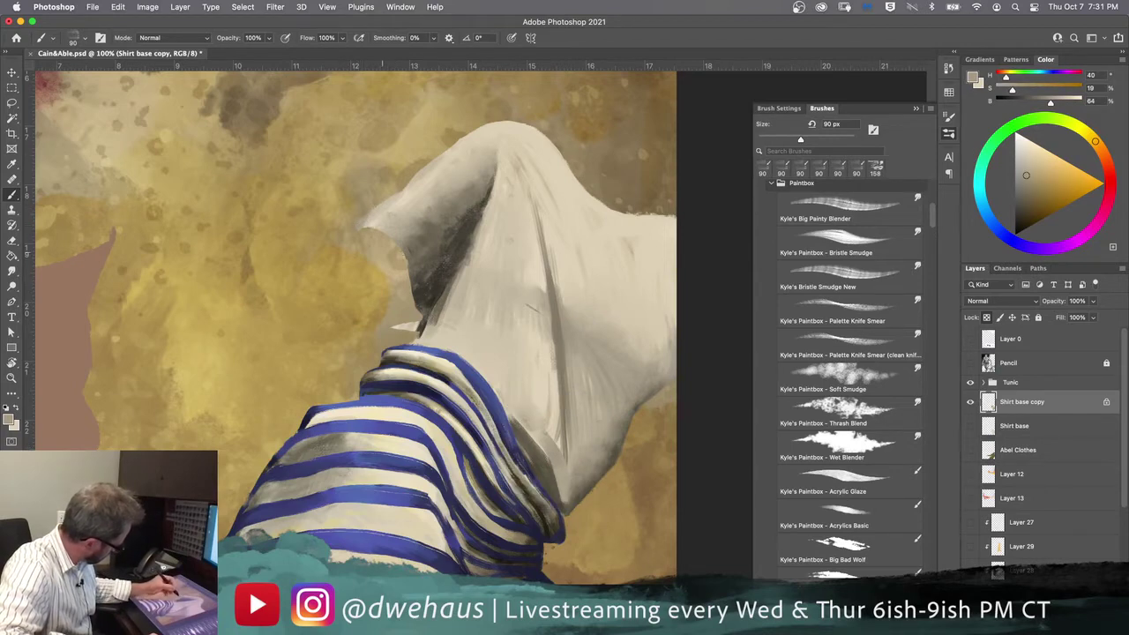
pyautogui.keyDown('alt'); pyautogui.click(533, 441); pyautogui.keyUp('alt')
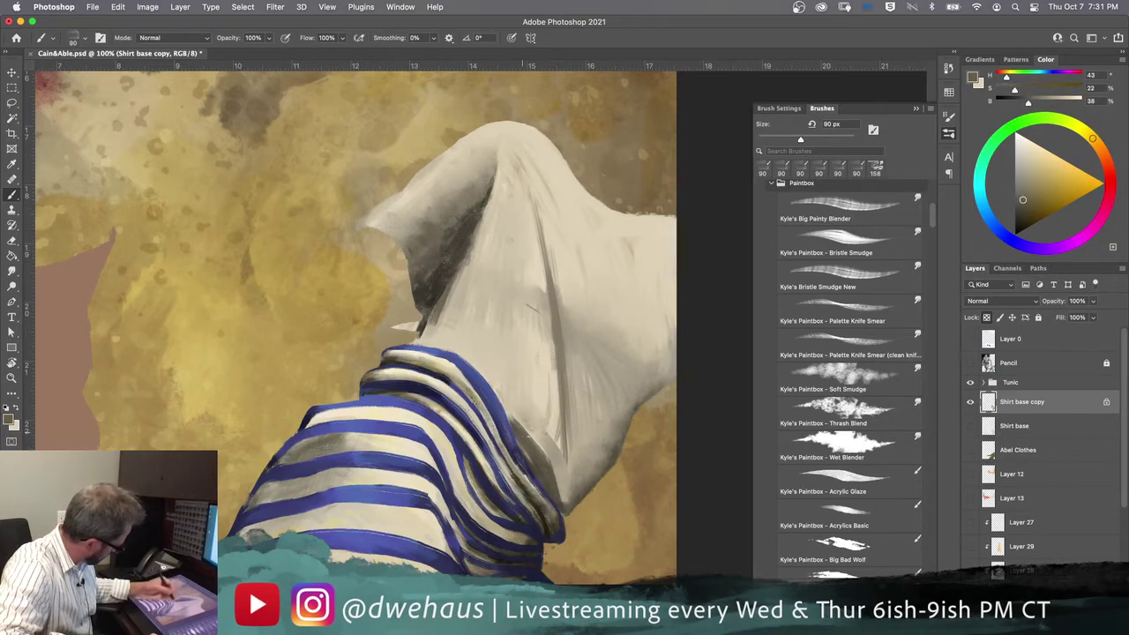
pyautogui.moveTo(386, 233); pyautogui.dragTo(358, 231)
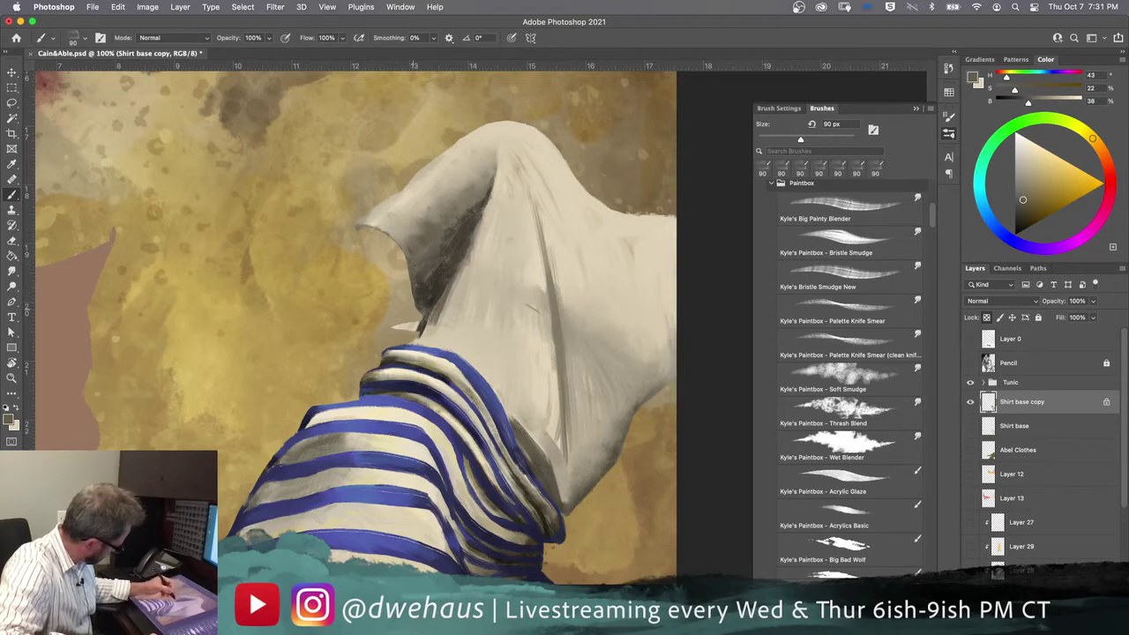
# Step: Rework the pointed lower end of the left shadow with dark and mid tones sampled from the shirt
pyautogui.keyDown('alt'); pyautogui.click(553, 440); pyautogui.keyUp('alt')
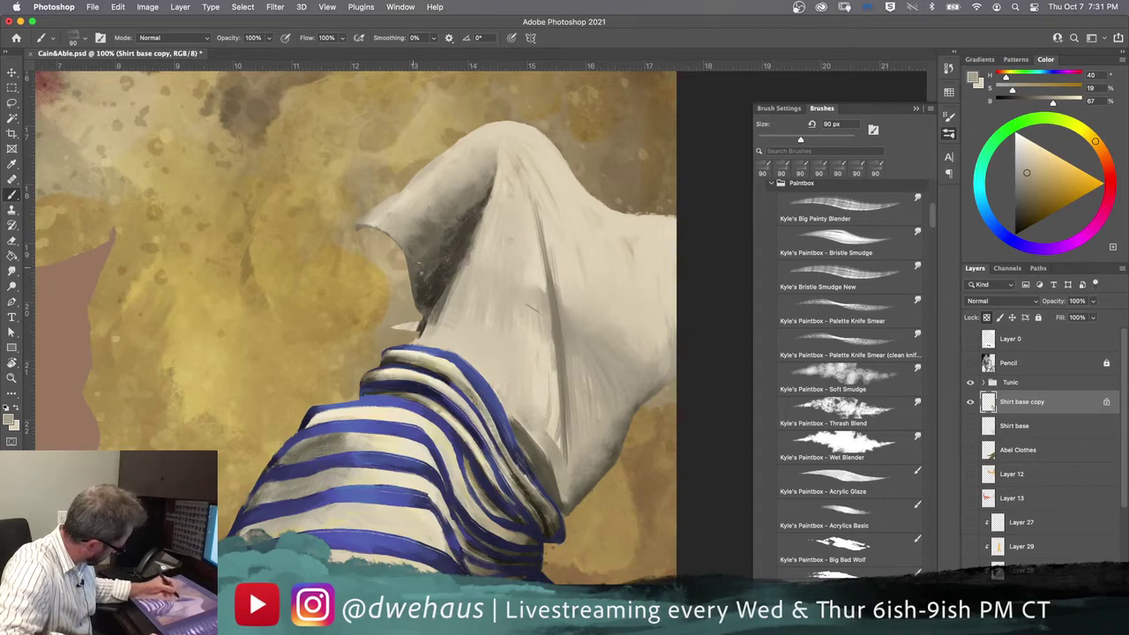
pyautogui.keyDown('alt'); pyautogui.click(431, 290); pyautogui.keyUp('alt')
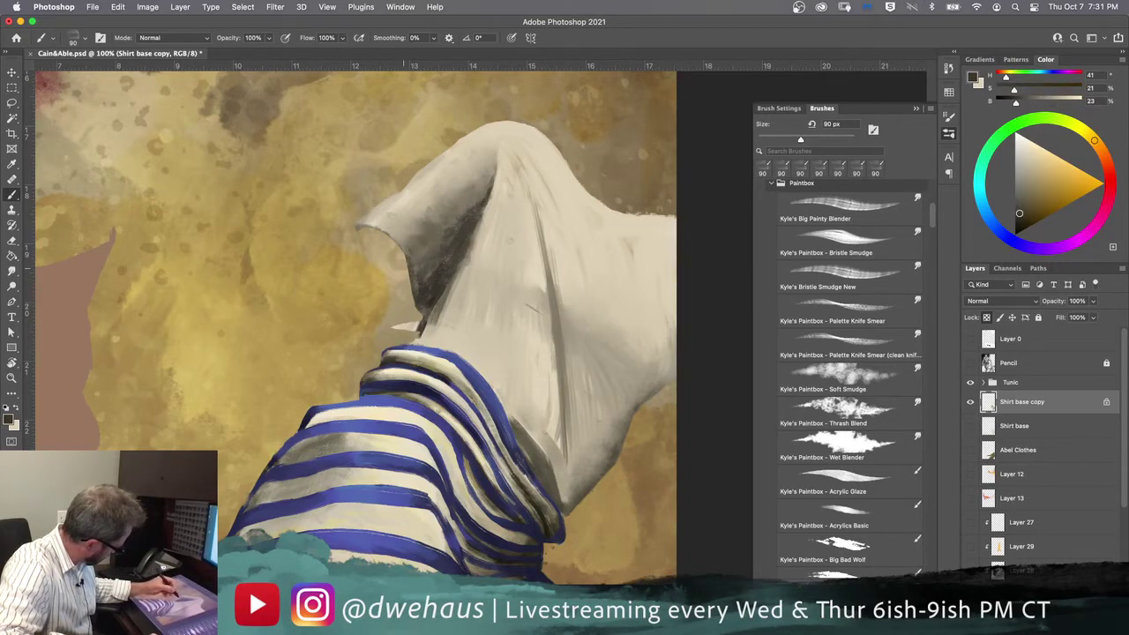
pyautogui.keyDown('alt'); pyautogui.click(539, 444); pyautogui.keyUp('alt')
pyautogui.moveTo(424, 304)
pyautogui.mouseDown()
pyautogui.moveTo(440, 280)
pyautogui.moveTo(436, 291)
pyautogui.mouseUp()
pyautogui.keyDown('alt'); pyautogui.click(542, 431); pyautogui.keyUp('alt')
pyautogui.moveTo(421, 319); pyautogui.dragTo(432, 308)
pyautogui.keyDown('alt'); pyautogui.click(545, 467); pyautogui.keyUp('alt')
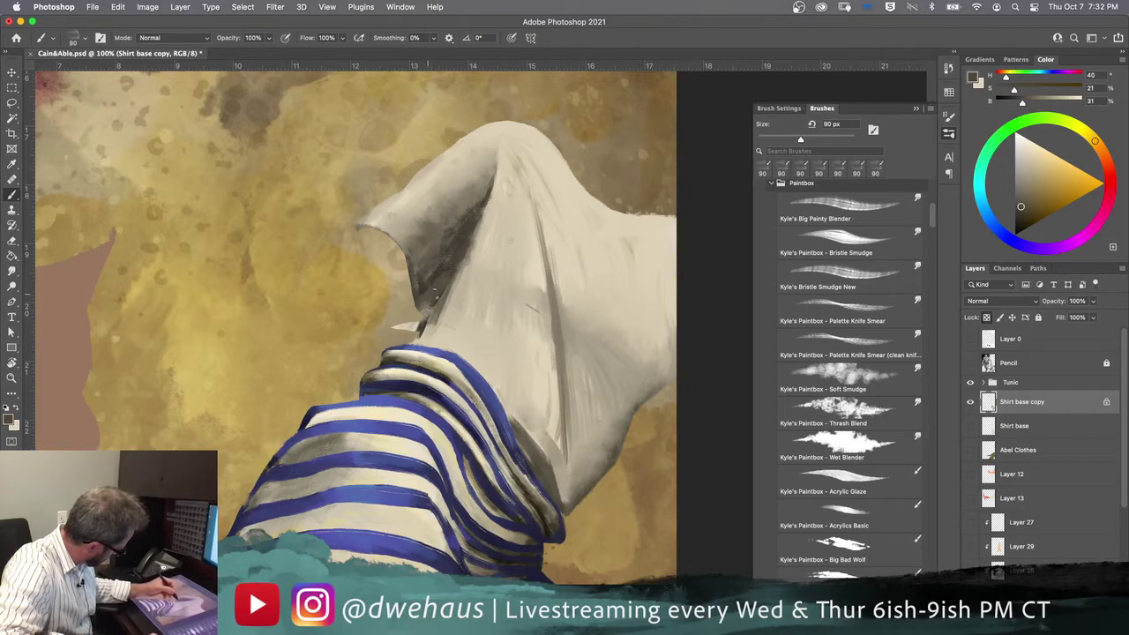
pyautogui.keyDown('alt'); pyautogui.click(465, 236); pyautogui.keyUp('alt')
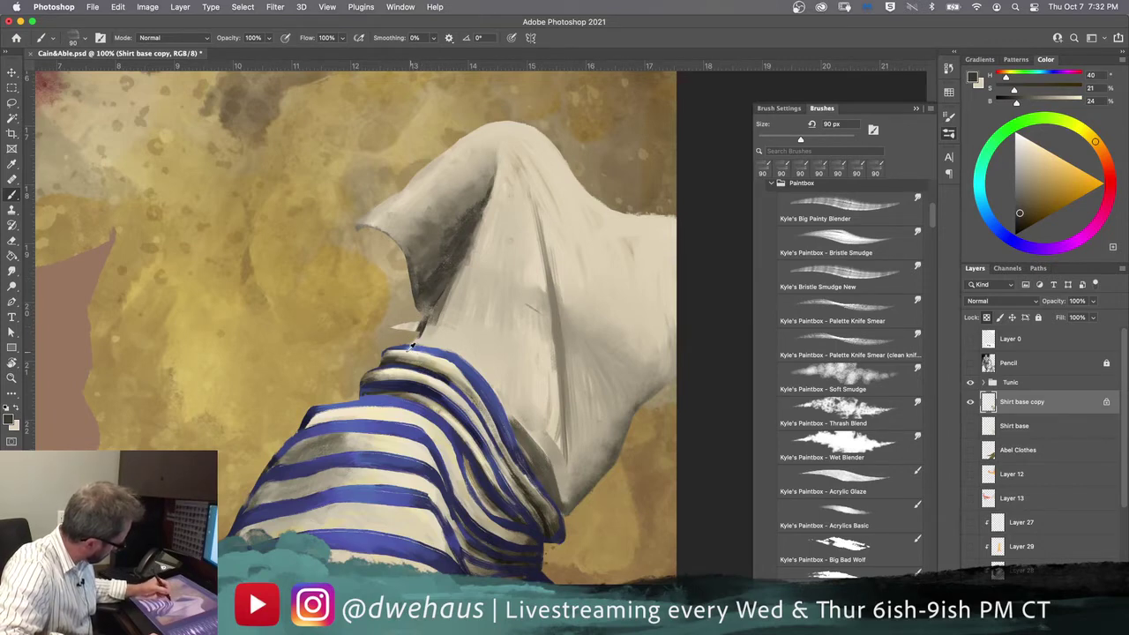
# Step: Darken the small shirt fragment above the striped tunic with a dark olive sampled from the tunic's shading
pyautogui.keyDown('alt'); pyautogui.click(435, 357); pyautogui.keyUp('alt')
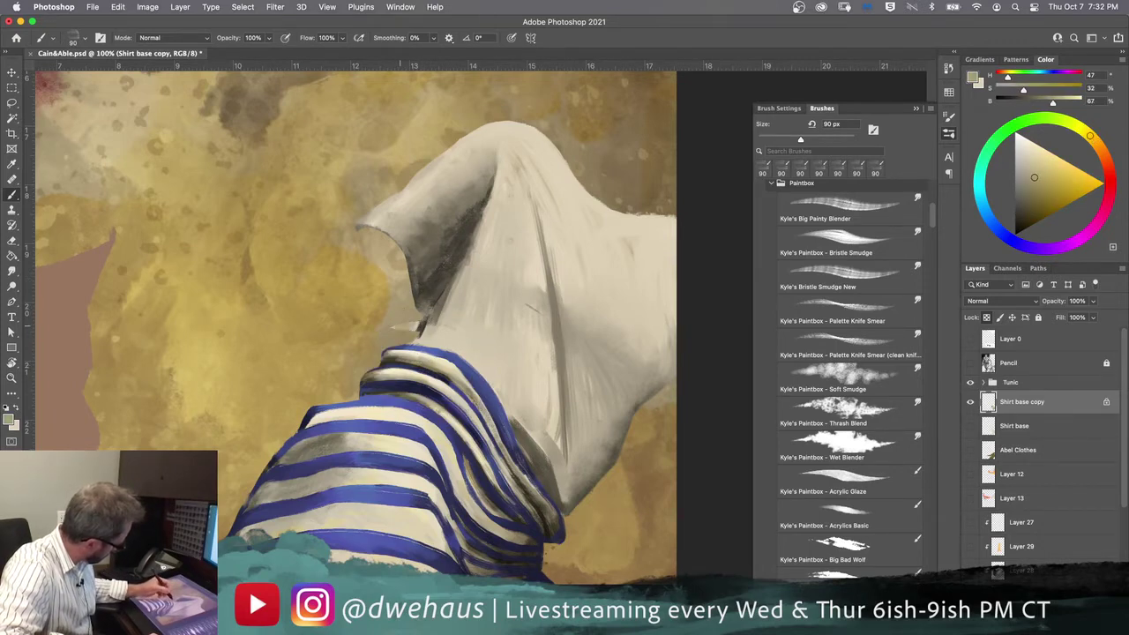
pyautogui.keyDown('alt'); pyautogui.click(390, 357); pyautogui.keyUp('alt')
pyautogui.moveTo(393, 334); pyautogui.dragTo(417, 323)
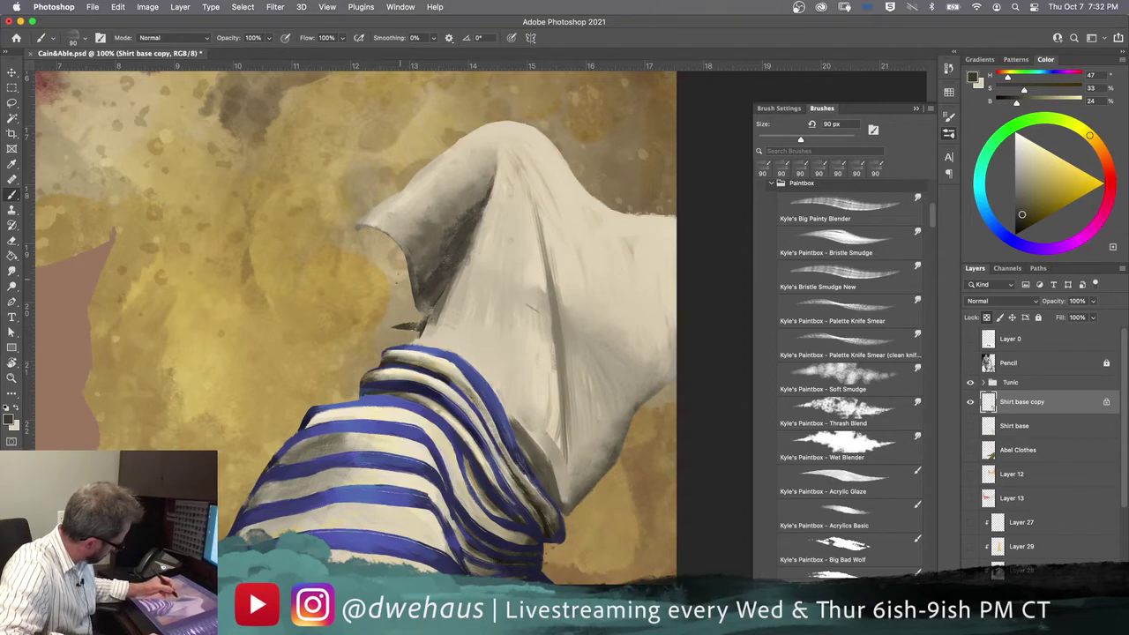
# Step: Tint the shirt's top edge with olive and cream sampled from the tunic, and brighten the adjoining sleeve with the cream
pyautogui.keyDown('alt'); pyautogui.click(441, 362); pyautogui.keyUp('alt')
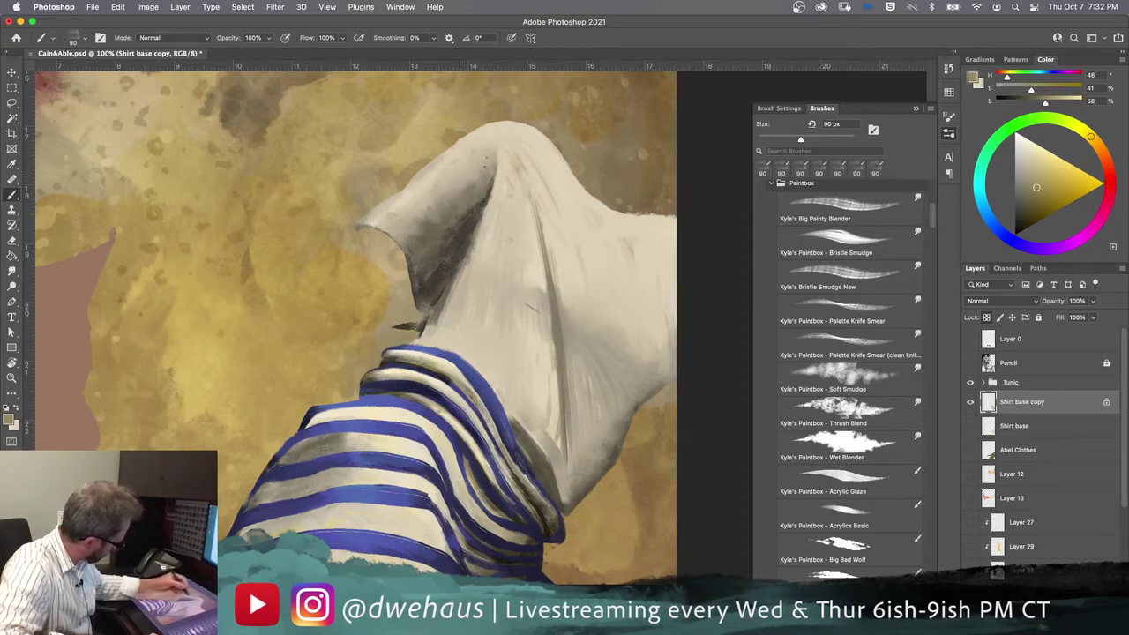
pyautogui.moveTo(500, 128)
pyautogui.mouseDown()
pyautogui.moveTo(540, 133)
pyautogui.moveTo(473, 134)
pyautogui.moveTo(450, 148)
pyautogui.mouseUp()
pyautogui.moveTo(532, 132)
pyautogui.mouseDown()
pyautogui.moveTo(551, 154)
pyautogui.moveTo(519, 137)
pyautogui.moveTo(537, 132)
pyautogui.moveTo(556, 155)
pyautogui.mouseUp()
pyautogui.keyDown('alt'); pyautogui.click(451, 443); pyautogui.keyUp('alt')
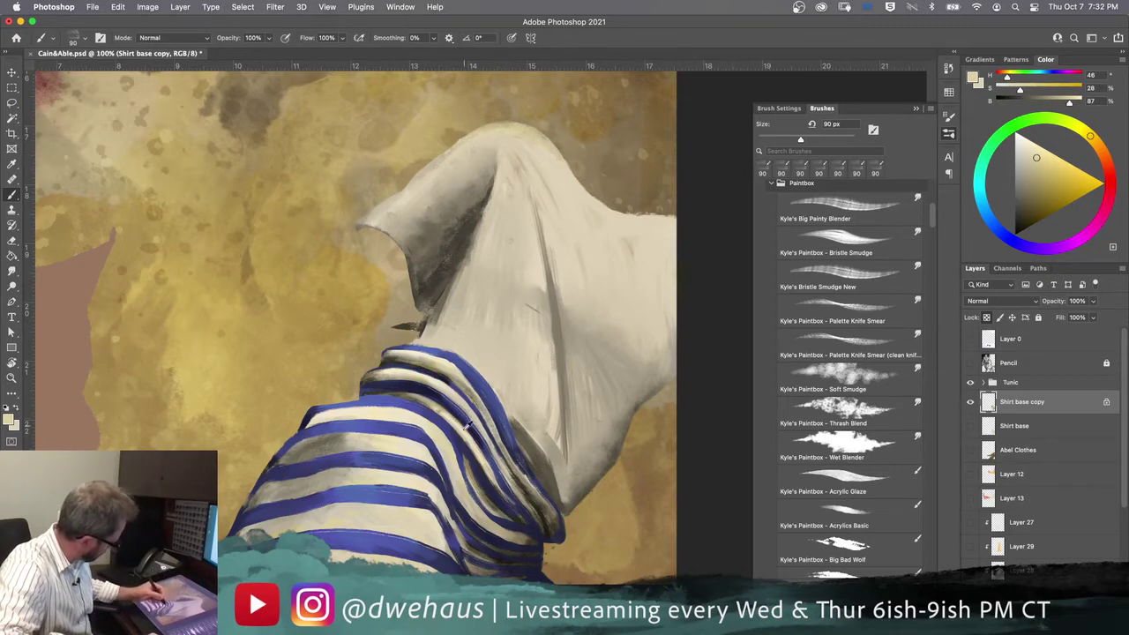
pyautogui.keyDown('alt'); pyautogui.click(413, 478); pyautogui.keyUp('alt')
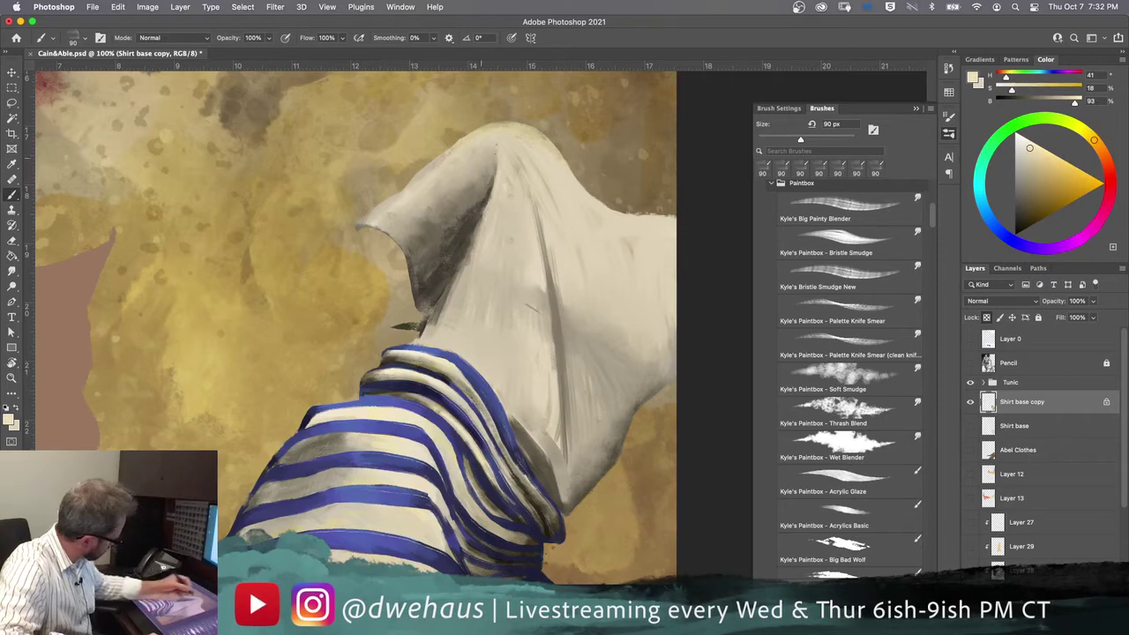
pyautogui.moveTo(523, 124); pyautogui.dragTo(492, 132)
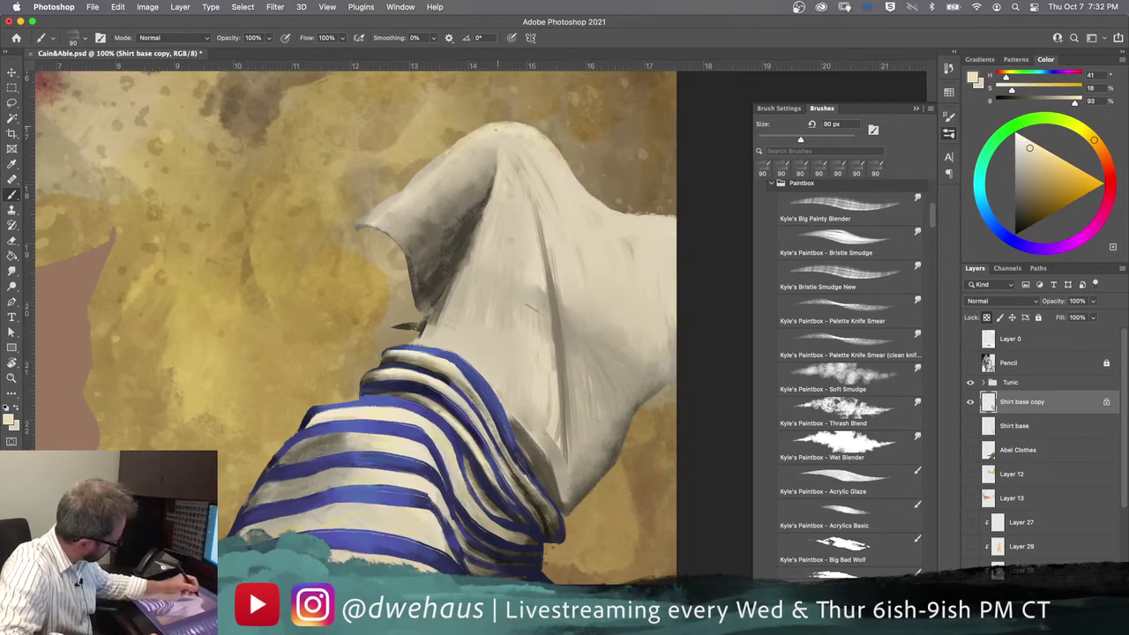
pyautogui.moveTo(472, 157); pyautogui.dragTo(456, 165)
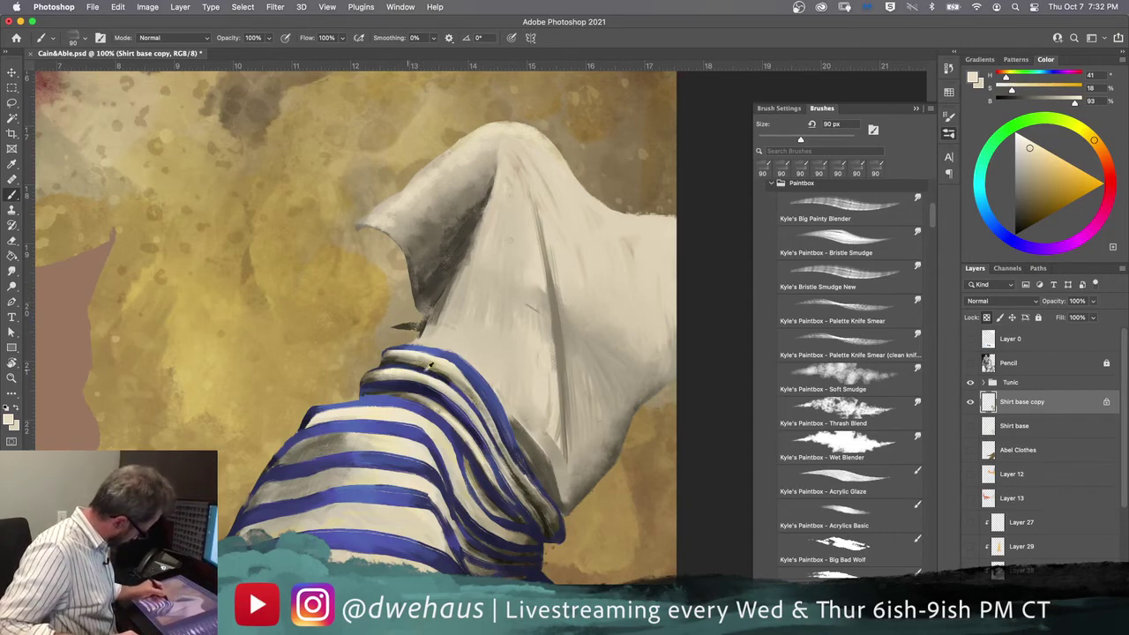
# Step: Sample the tunic's dark navy and paint it into the crease beside the left shadow with a 40 px brush
pyautogui.keyDown('alt'); pyautogui.click(444, 379); pyautogui.keyUp('alt')
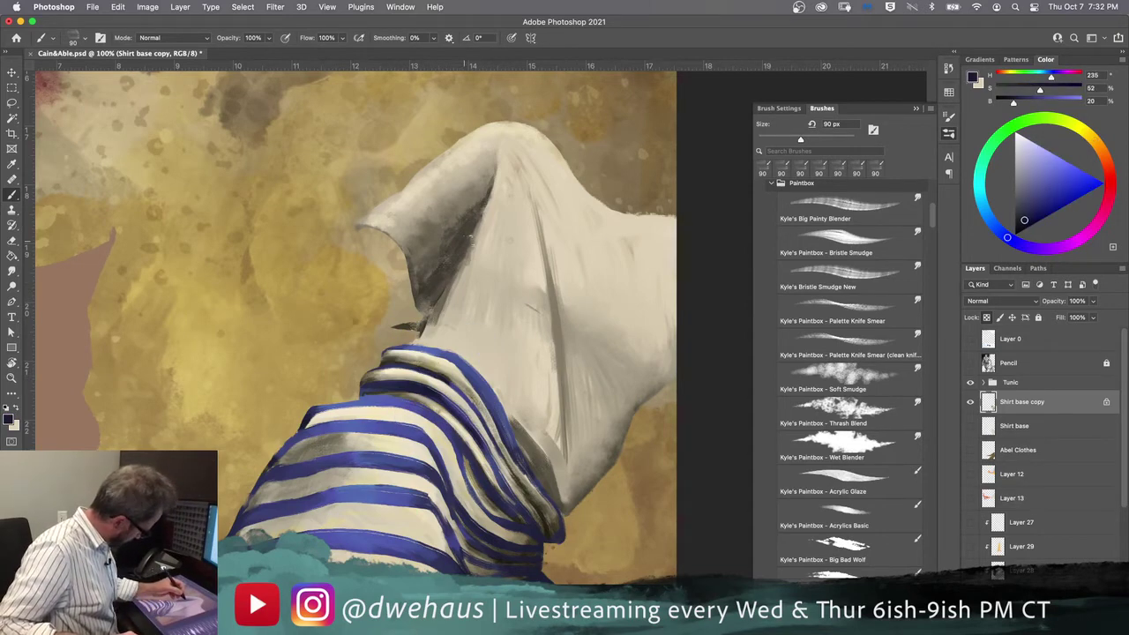
pyautogui.press('[')
pyautogui.press('[')
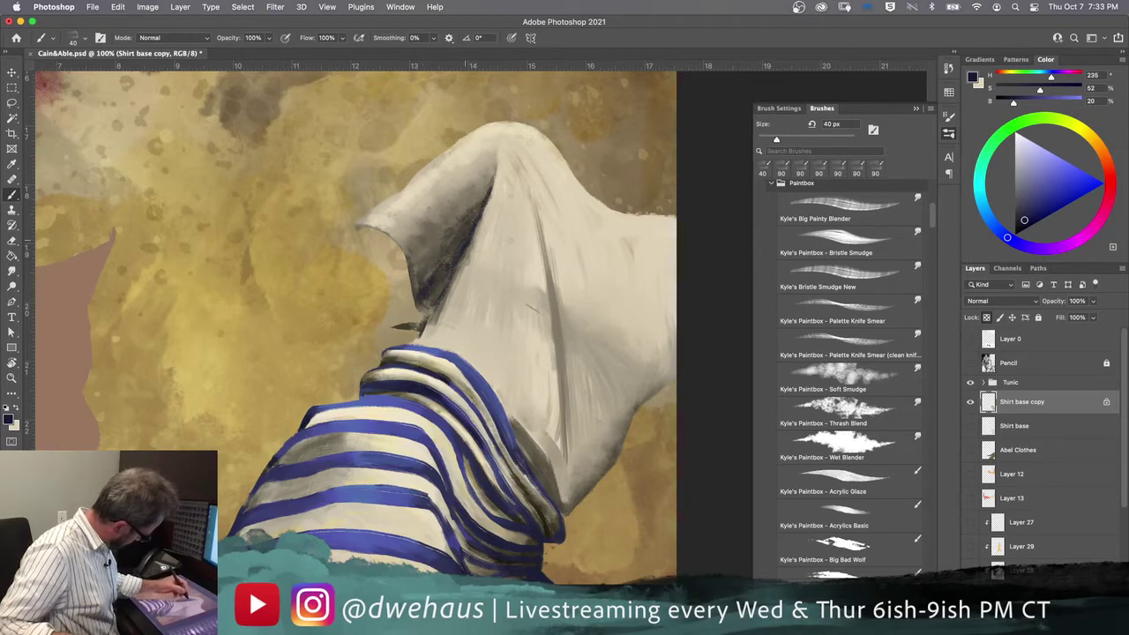
pyautogui.moveTo(486, 171); pyautogui.dragTo(481, 198)
pyautogui.moveTo(497, 160); pyautogui.dragTo(490, 202)
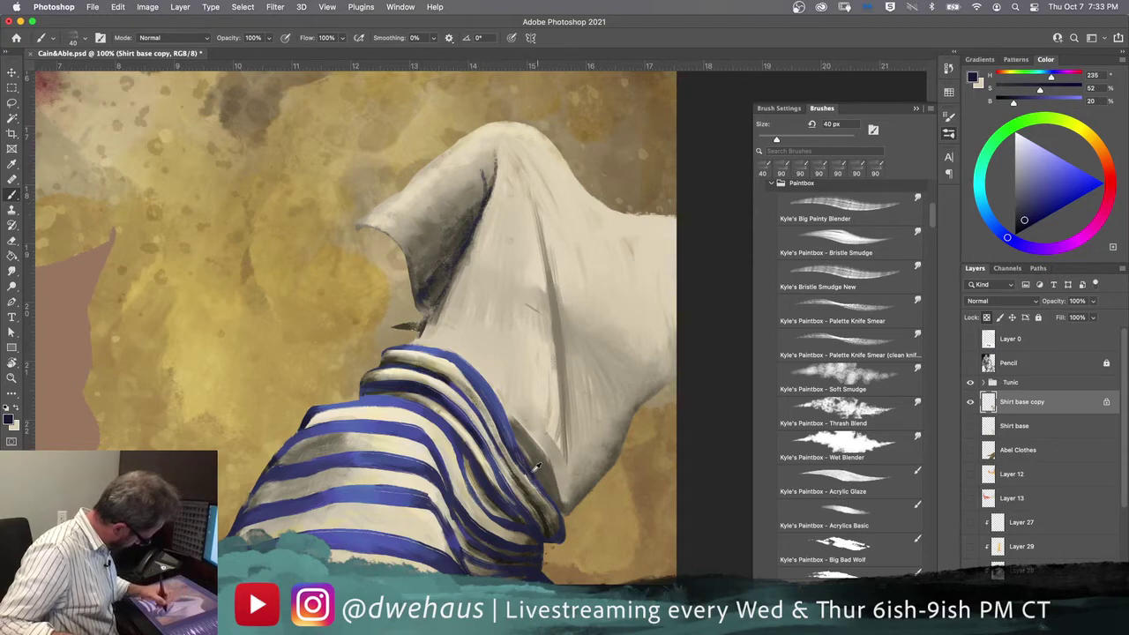
# Step: Work sampled dark olive and grey-brown tones over the navy crease and into the upper left shadow
pyautogui.keyDown('alt'); pyautogui.click(535, 494); pyautogui.keyUp('alt')
pyautogui.moveTo(494, 139)
pyautogui.mouseDown()
pyautogui.moveTo(495, 175)
pyautogui.moveTo(483, 179)
pyautogui.mouseUp()
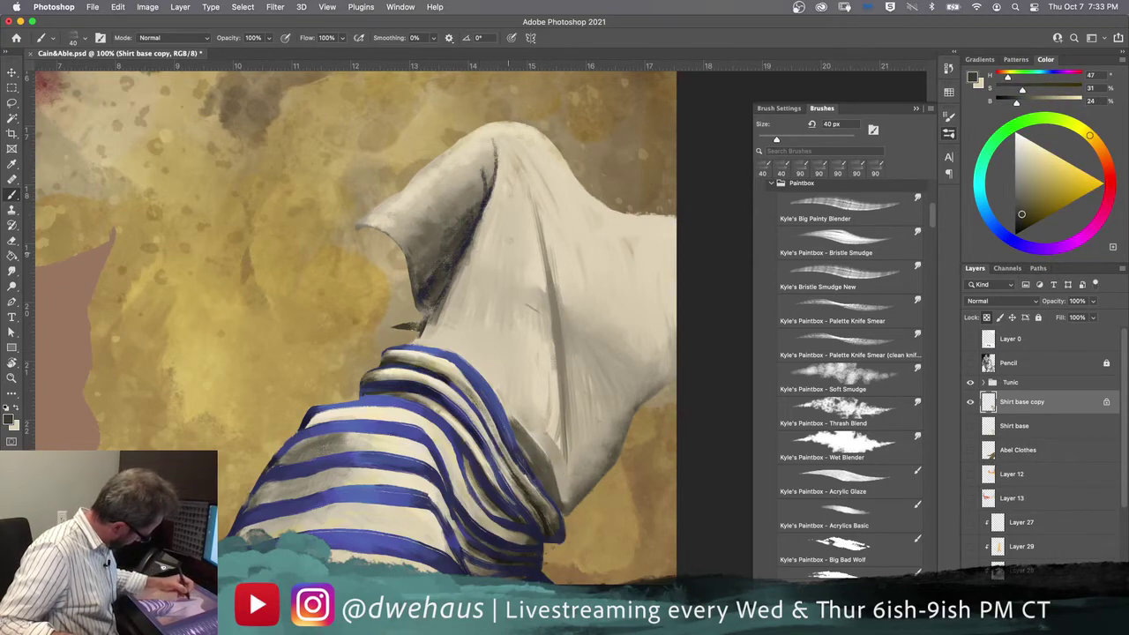
pyautogui.keyDown('alt'); pyautogui.click(542, 472); pyautogui.keyUp('alt')
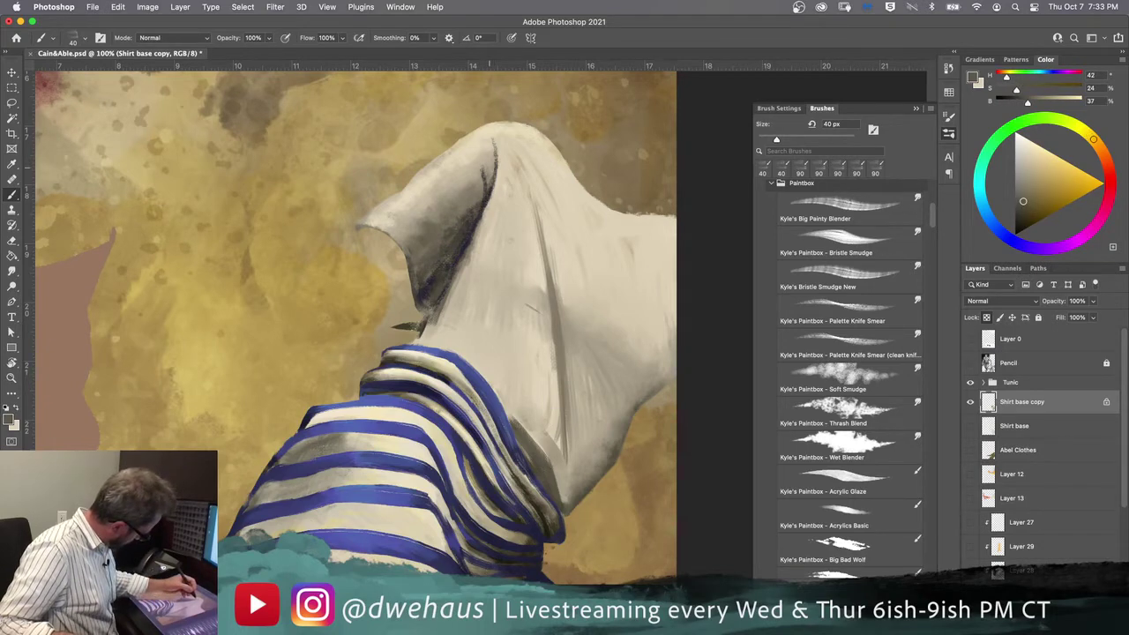
pyautogui.moveTo(491, 160); pyautogui.dragTo(477, 195)
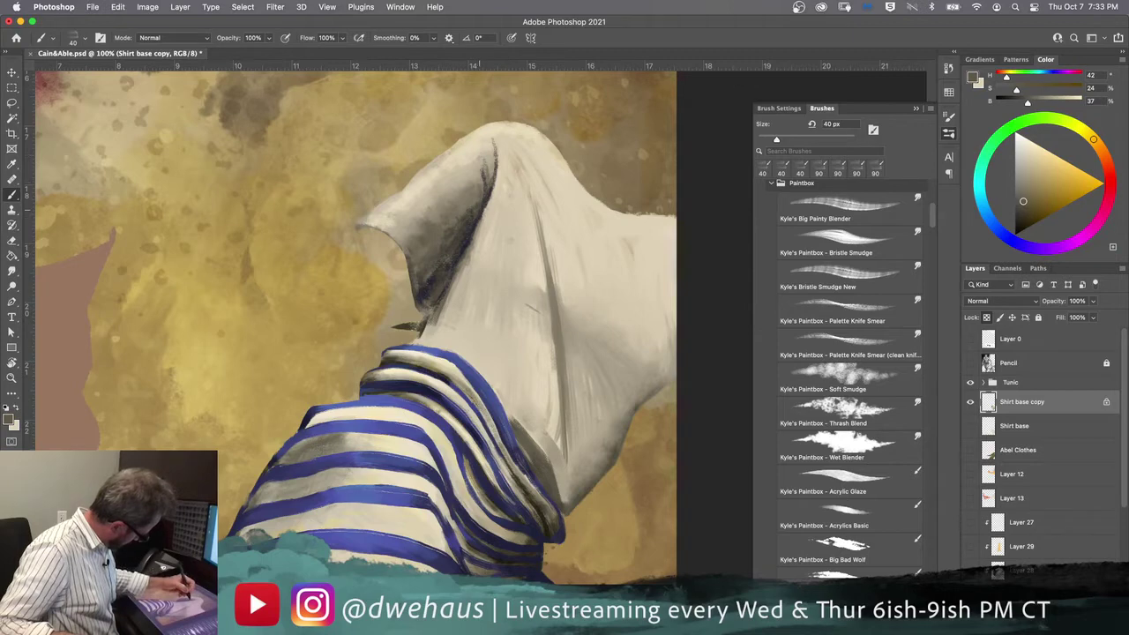
pyautogui.keyDown('alt'); pyautogui.click(557, 462); pyautogui.keyUp('alt')
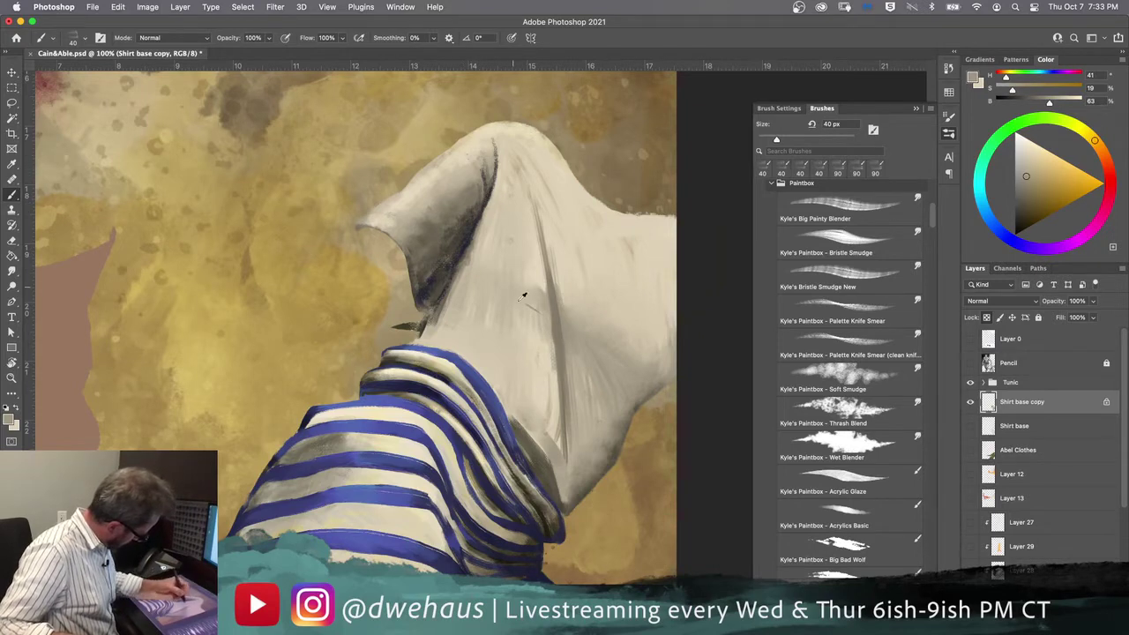
# Step: Create a new layer above Shirt base copy and set the foreground color to light cream, H 39, S 20, B 96
pyautogui.keyDown('alt'); pyautogui.click(580, 209); pyautogui.keyUp('alt')
pyautogui.keyDown('alt'); pyautogui.click(611, 216); pyautogui.keyUp('alt')
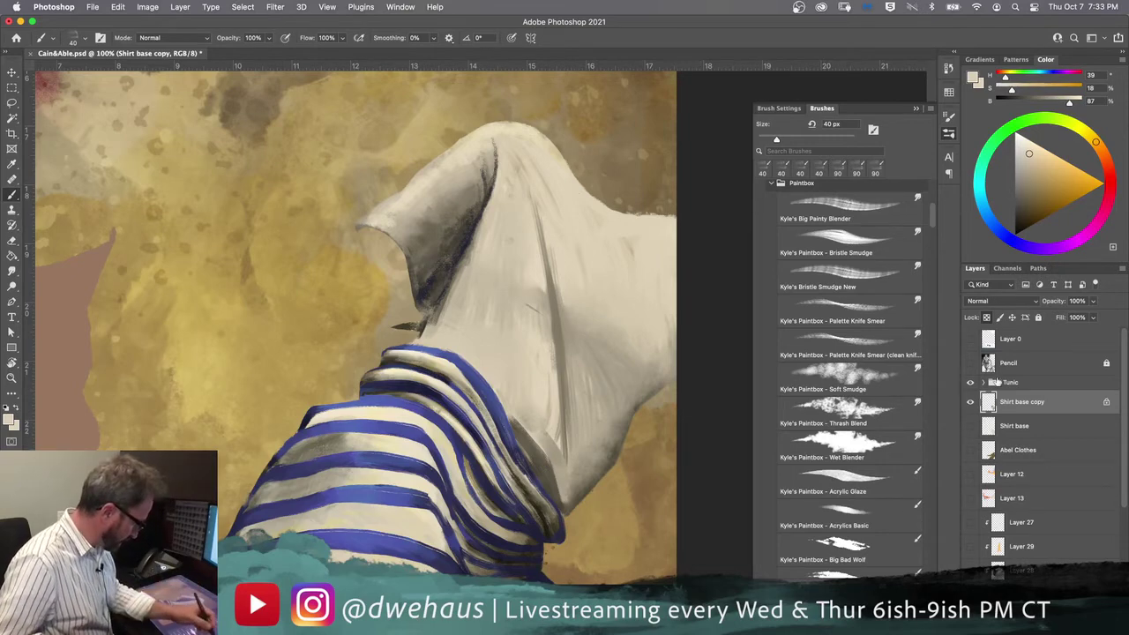
pyautogui.press('super+shift+alt+n')
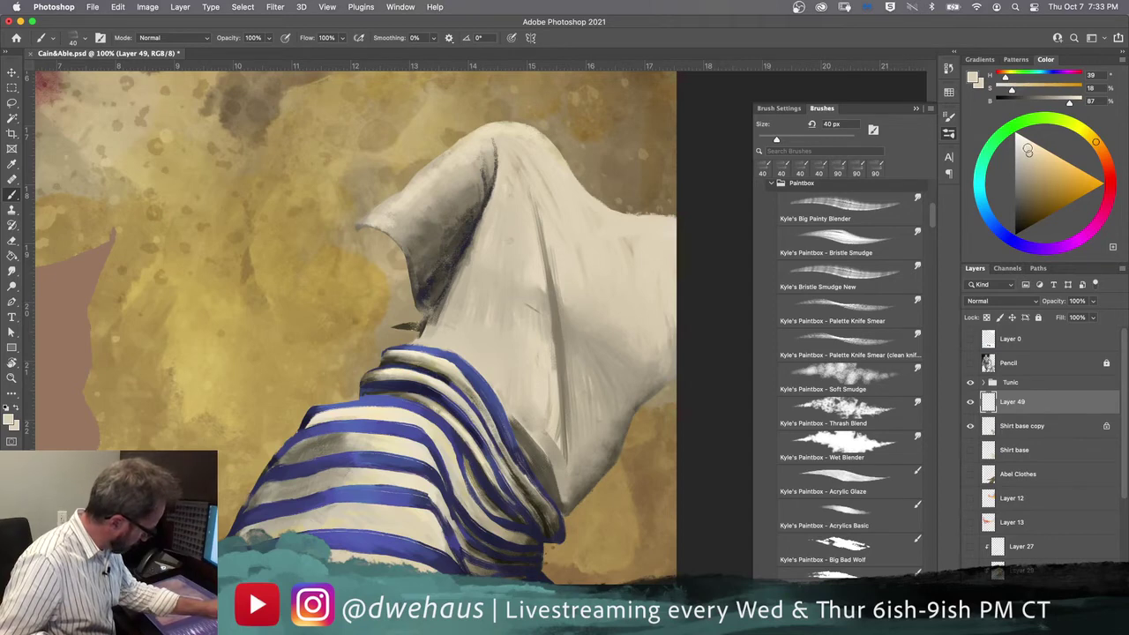
pyautogui.click(1024, 146)
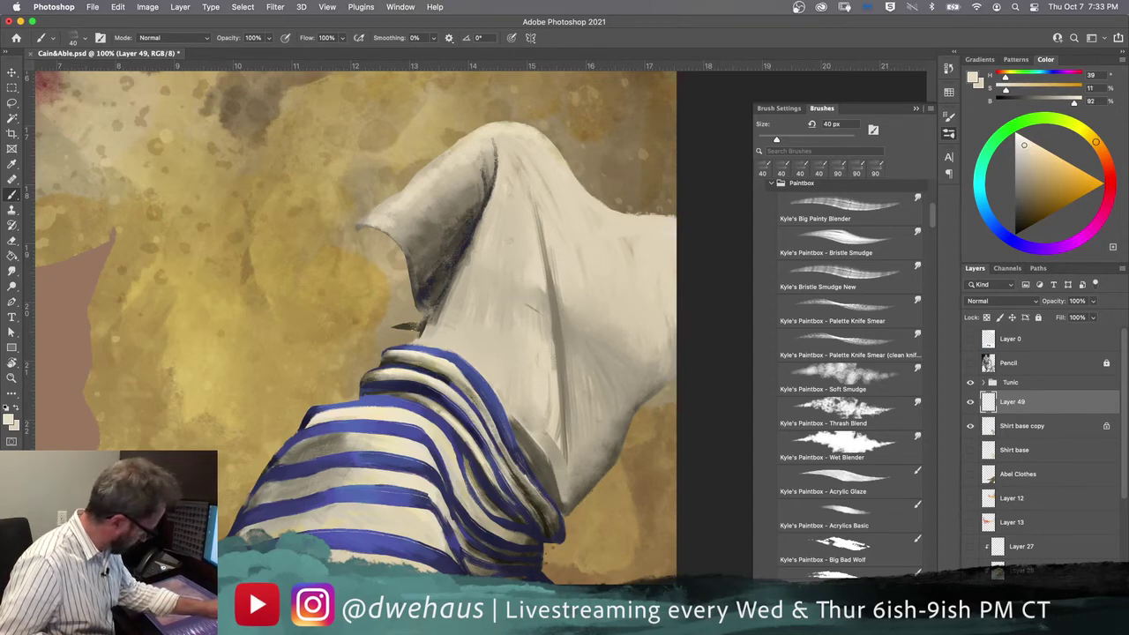
pyautogui.moveTo(1024, 145); pyautogui.dragTo(1032, 146)
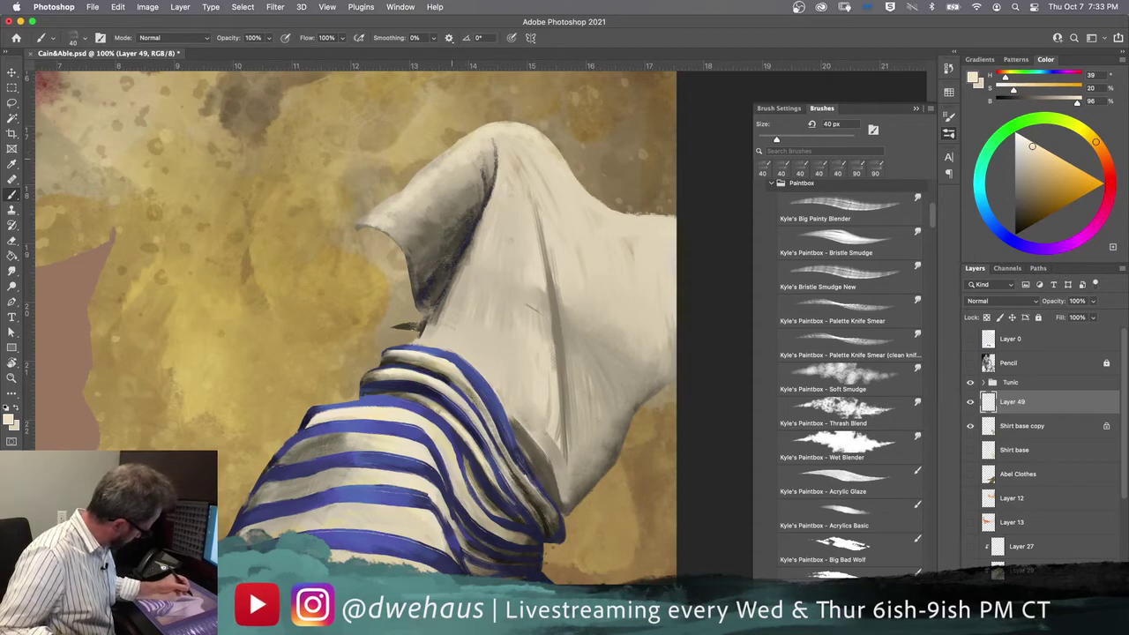
# Step: Lighten the foreground color to H 39, S 13, B 97 and paint highlights on the sleeve and shoulder with a 60 px brush
pyautogui.moveTo(1032, 147); pyautogui.dragTo(1024, 142)
pyautogui.click(1026, 140)
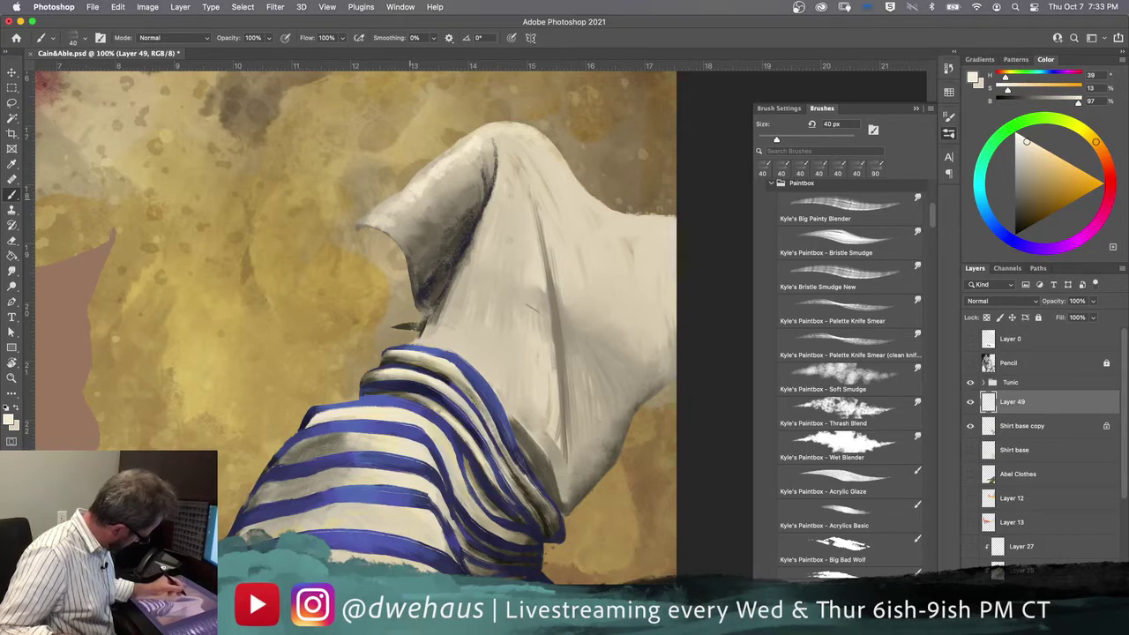
pyautogui.press(']')
pyautogui.press(']')
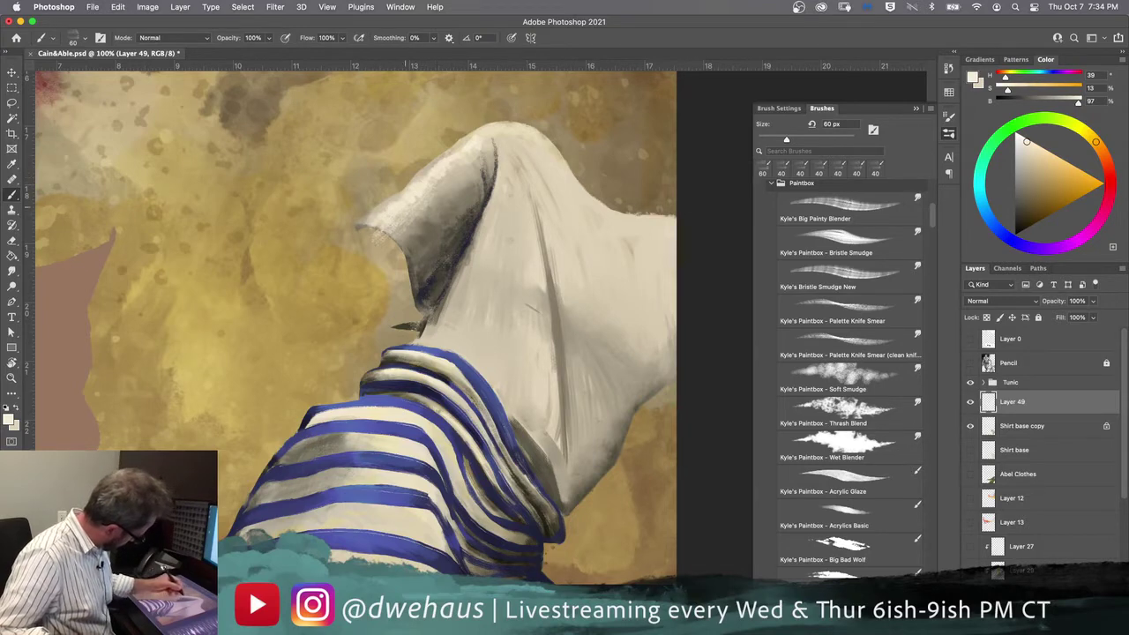
pyautogui.moveTo(558, 153)
pyautogui.mouseDown()
pyautogui.moveTo(520, 123)
pyautogui.moveTo(508, 134)
pyautogui.mouseUp()
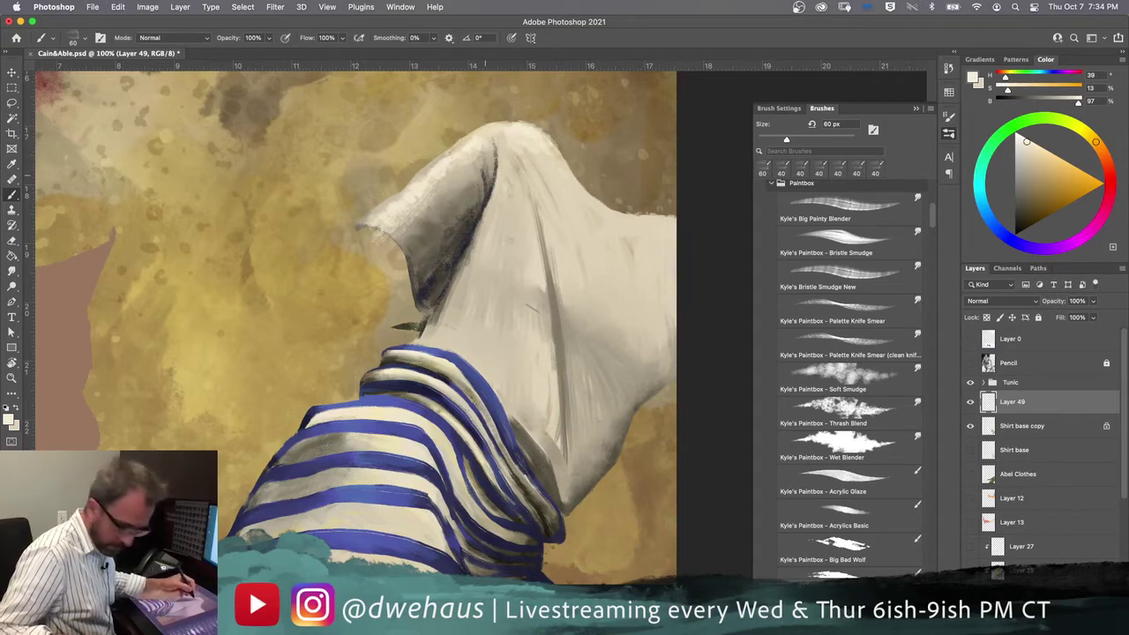
# Step: Refine the highlight beside the dark fold at the top of the sleeve with a 30 px brush
pyautogui.press('[')
pyautogui.press('[')
pyautogui.press('[')
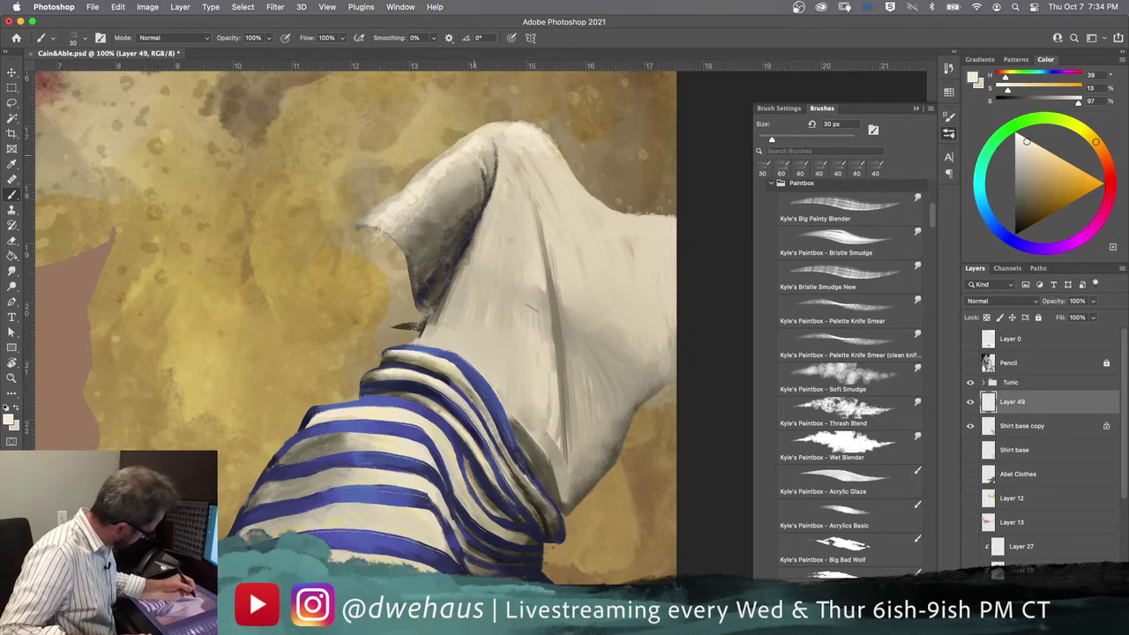
pyautogui.moveTo(491, 175)
pyautogui.mouseDown()
pyautogui.moveTo(493, 156)
pyautogui.moveTo(472, 162)
pyautogui.mouseUp()
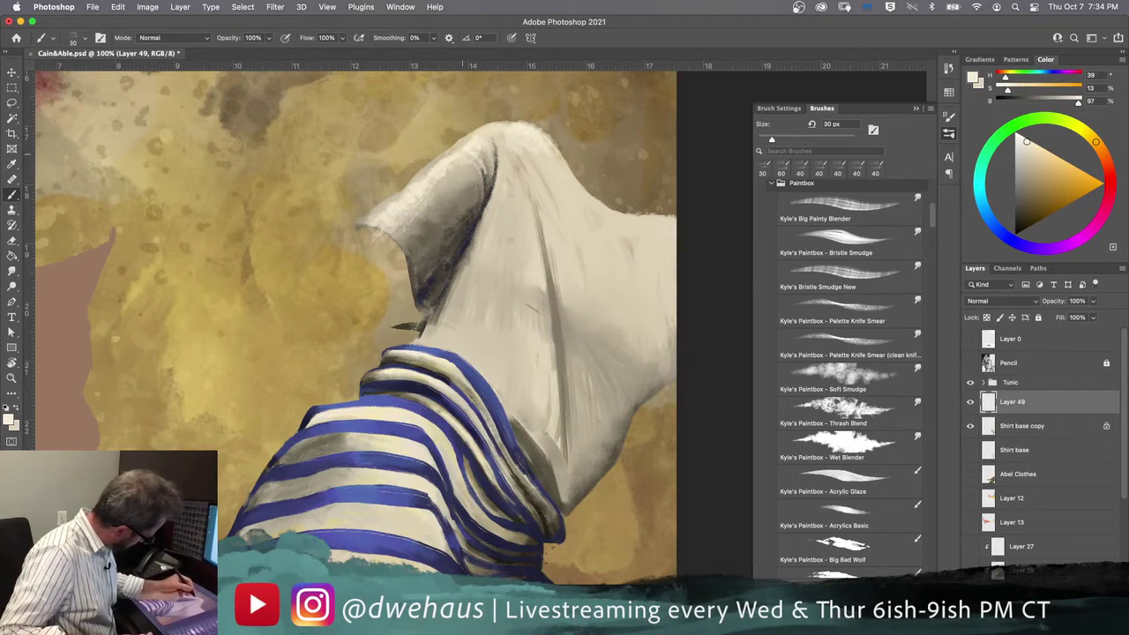
# Step: Rework the sleeve's fold with sampled grey-brown and cream across Shirt base copy and Layer 49, and clip Layer 49 to Shirt base copy
pyautogui.keyDown('alt'); pyautogui.click(480, 190); pyautogui.keyUp('alt')
pyautogui.click(987, 425)
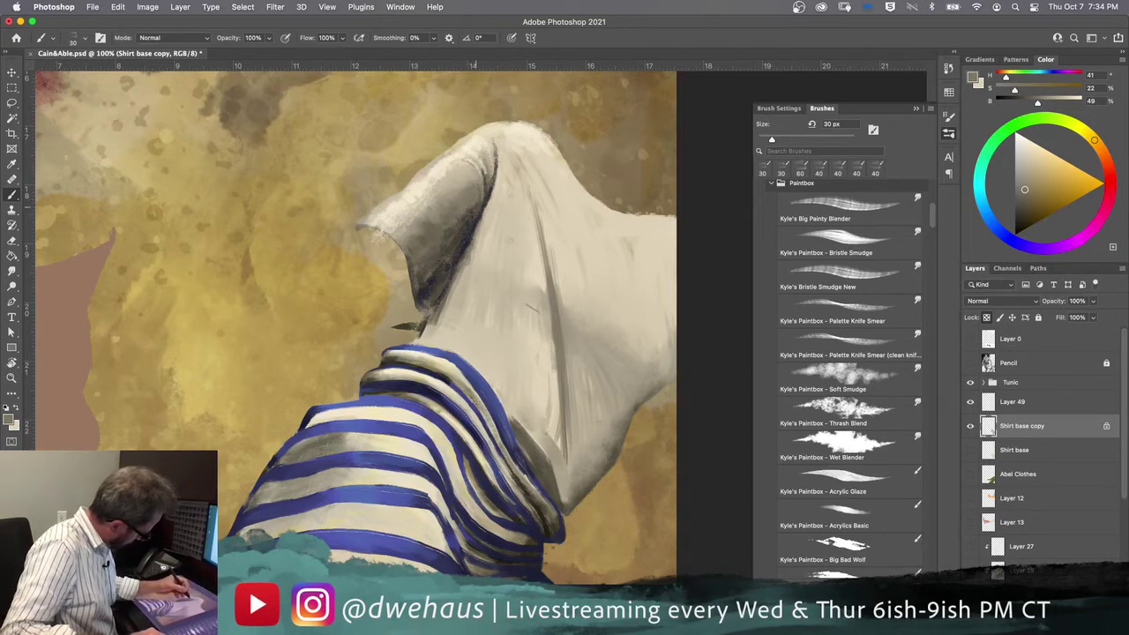
pyautogui.keyDown('alt'); pyautogui.click(479, 151); pyautogui.keyUp('alt')
pyautogui.click(1010, 403)
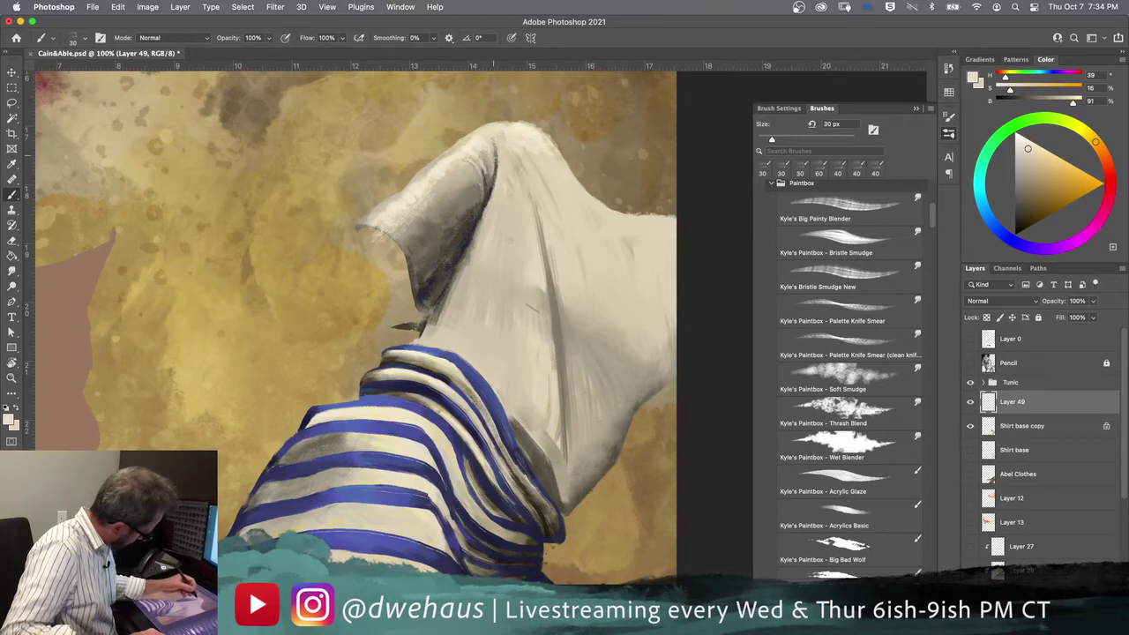
pyautogui.keyDown('alt'); pyautogui.click(992, 414); pyautogui.keyUp('alt')
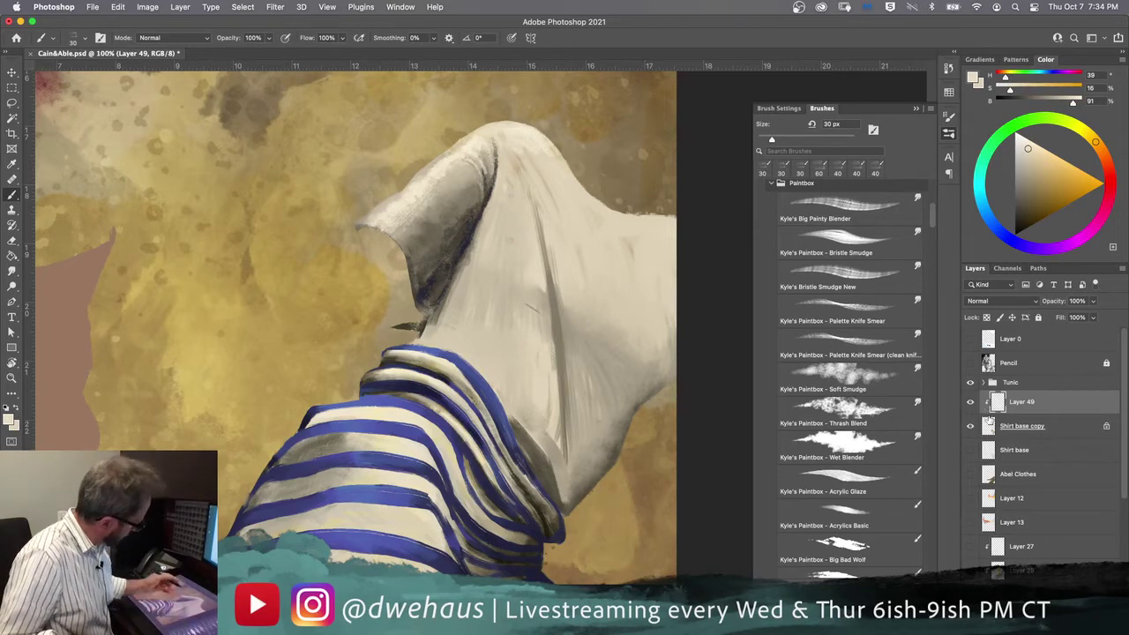
# Step: Show the Abel Clothes layer to check the shirt against the arm and head shapes within the whole composition
pyautogui.press('super+minus')
pyautogui.press('super+minus')
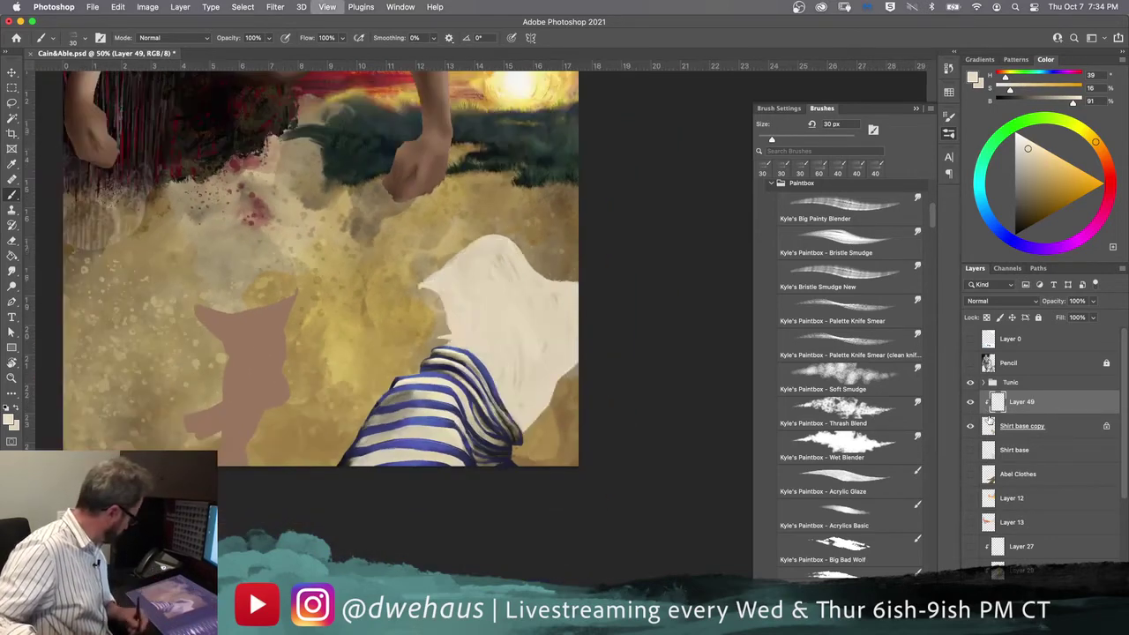
pyautogui.press('super+minus')
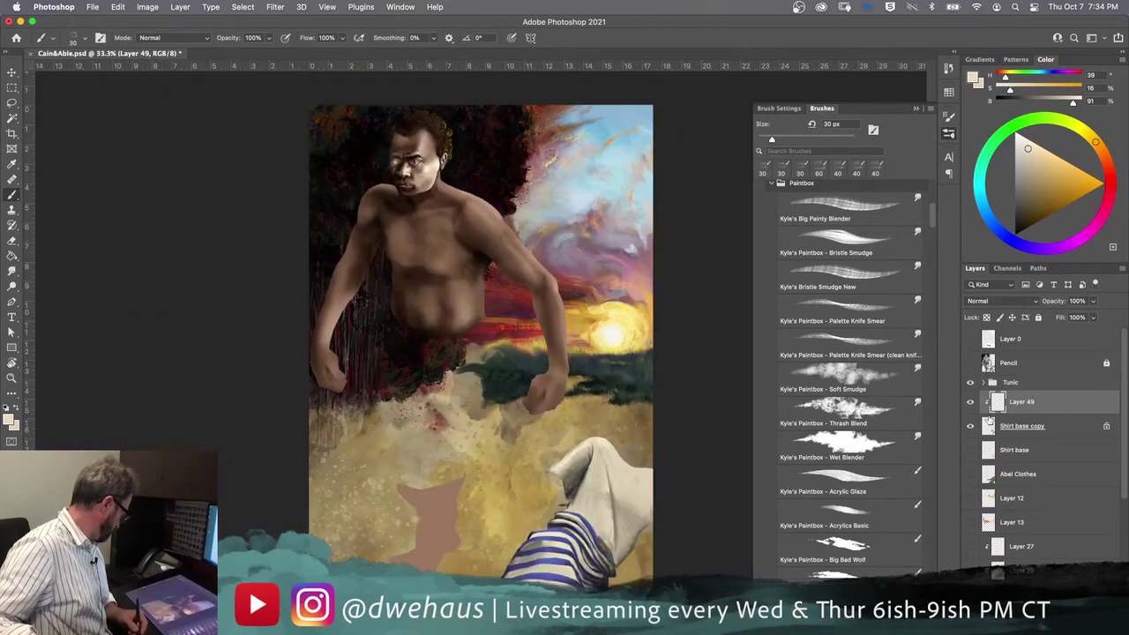
pyautogui.click(971, 474)
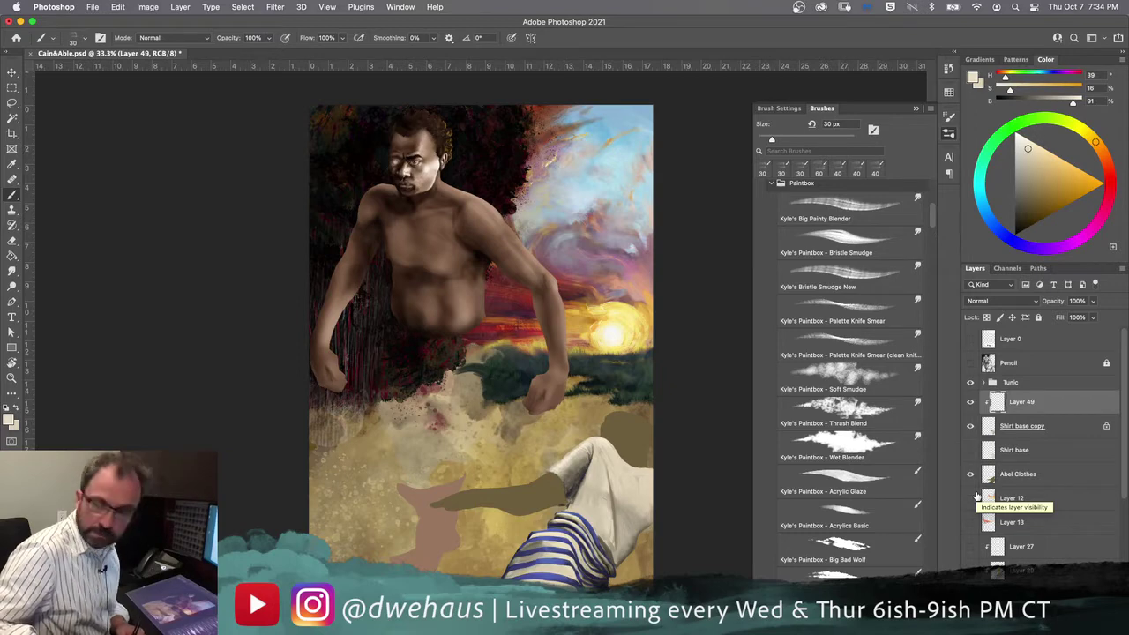
pyautogui.press('super+equal')
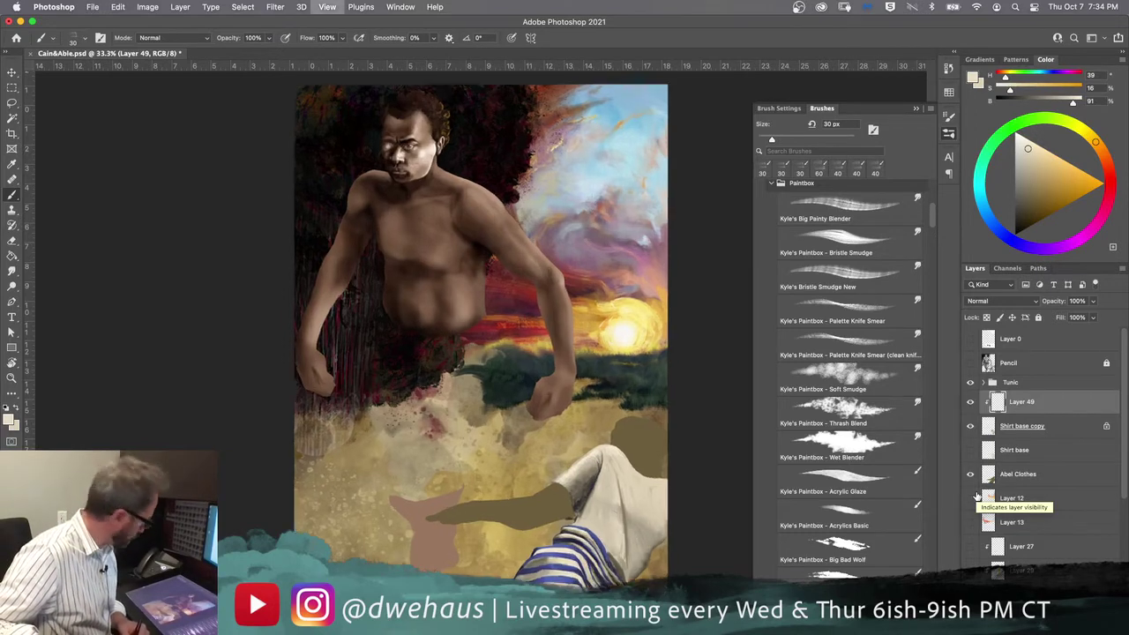
pyautogui.moveTo(621, 488); pyautogui.dragTo(567, 338)
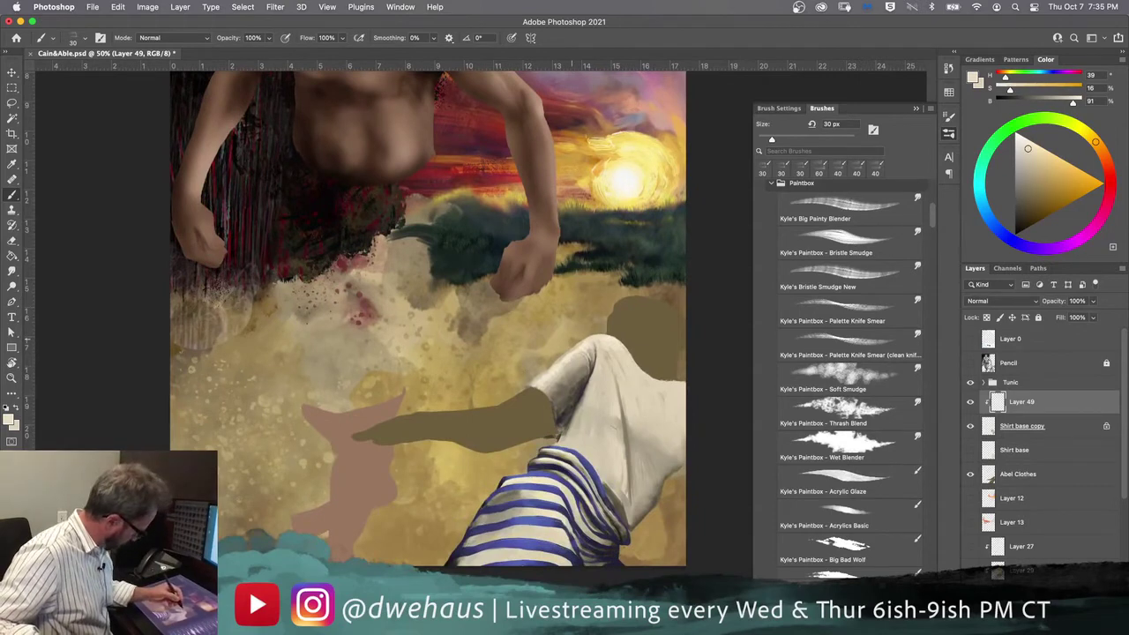
pyautogui.press('super+equal')
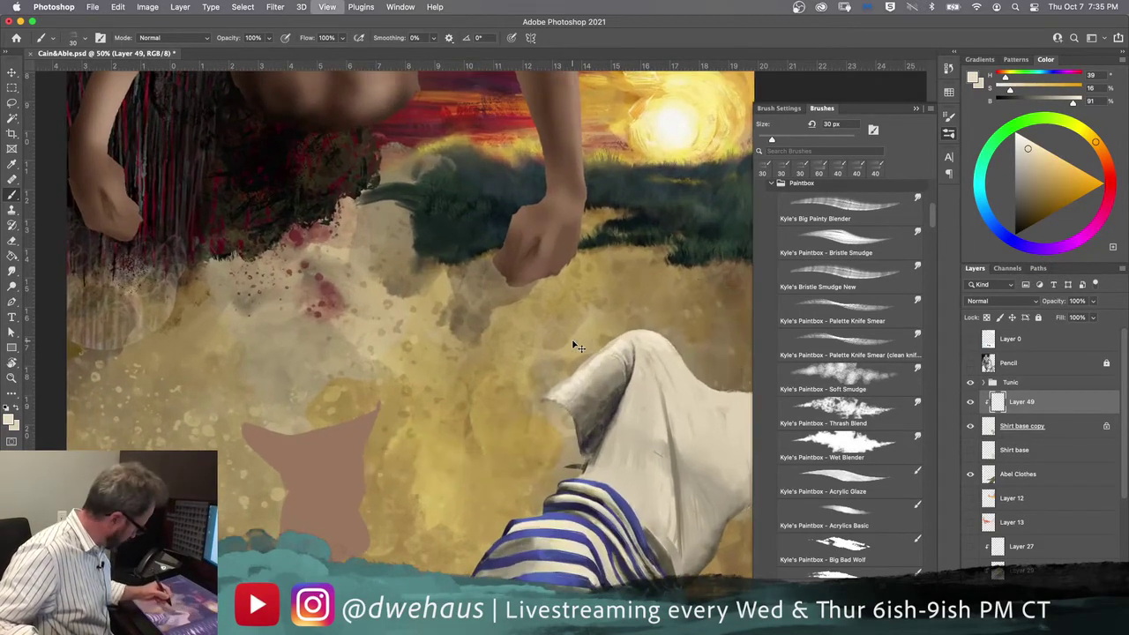
pyautogui.moveTo(504, 397); pyautogui.dragTo(476, 372)
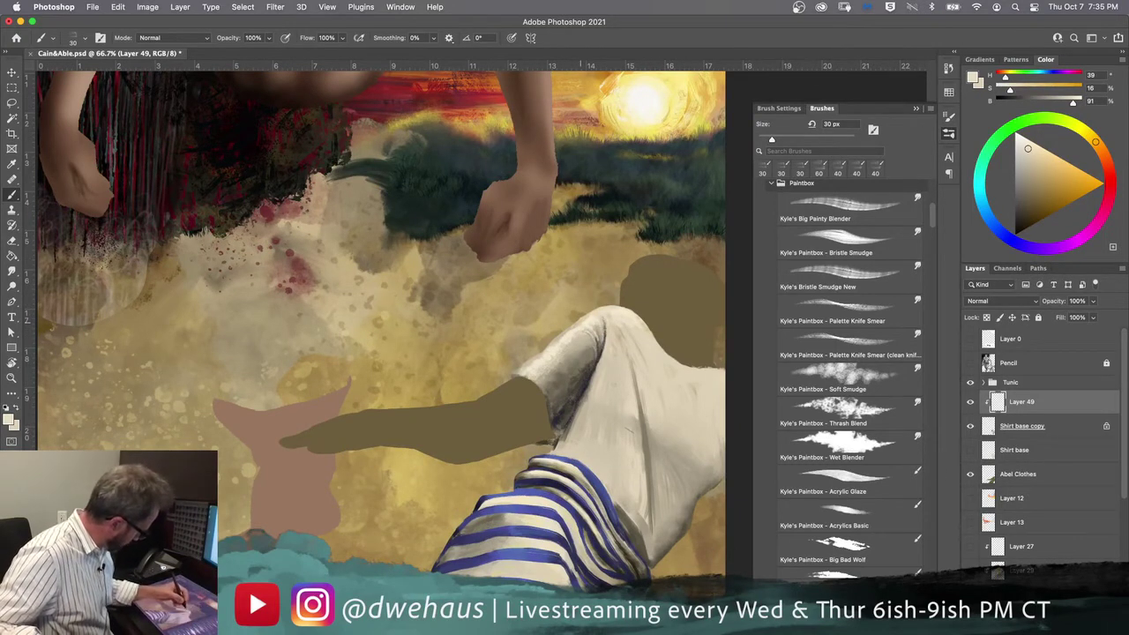
# Step: Sample light cream, H 39, S 15, B 95, from the shoulder and brighten the sleeve's upper edge with a 70 px brush
pyautogui.keyDown('alt'); pyautogui.click(595, 316); pyautogui.keyUp('alt')
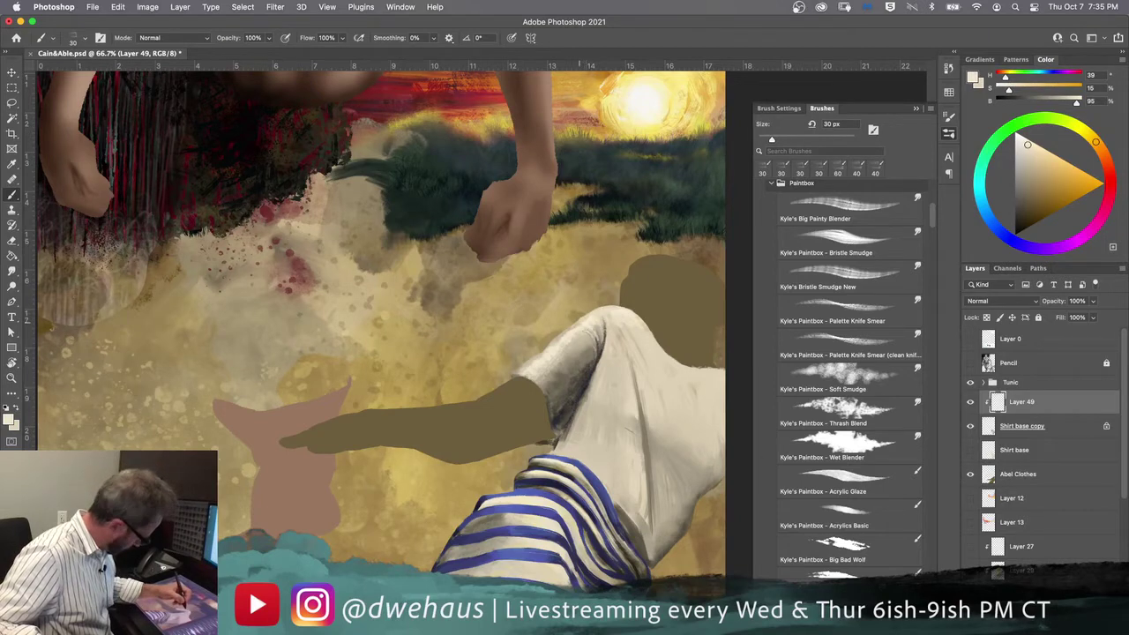
pyautogui.press(']')
pyautogui.press(']')
pyautogui.press(']')
pyautogui.press(']')
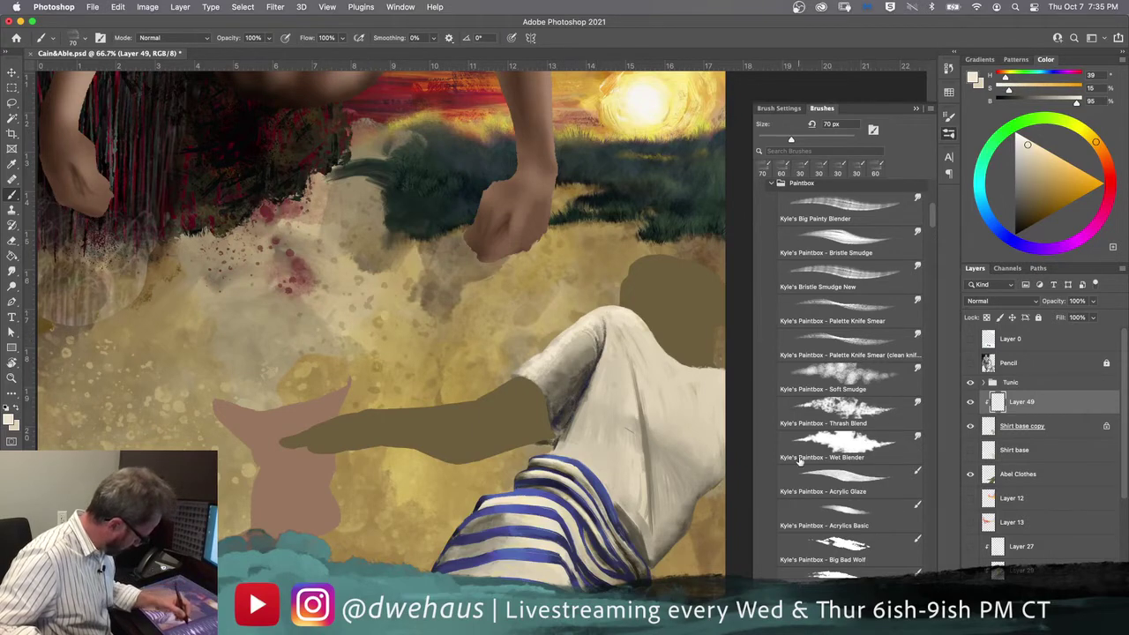
# Step: Work beige and grey-brown tones sampled from the sleeve into its shaded side on Shirt base copy
pyautogui.click(1028, 425)
pyautogui.keyDown('alt'); pyautogui.click(583, 342); pyautogui.keyUp('alt')
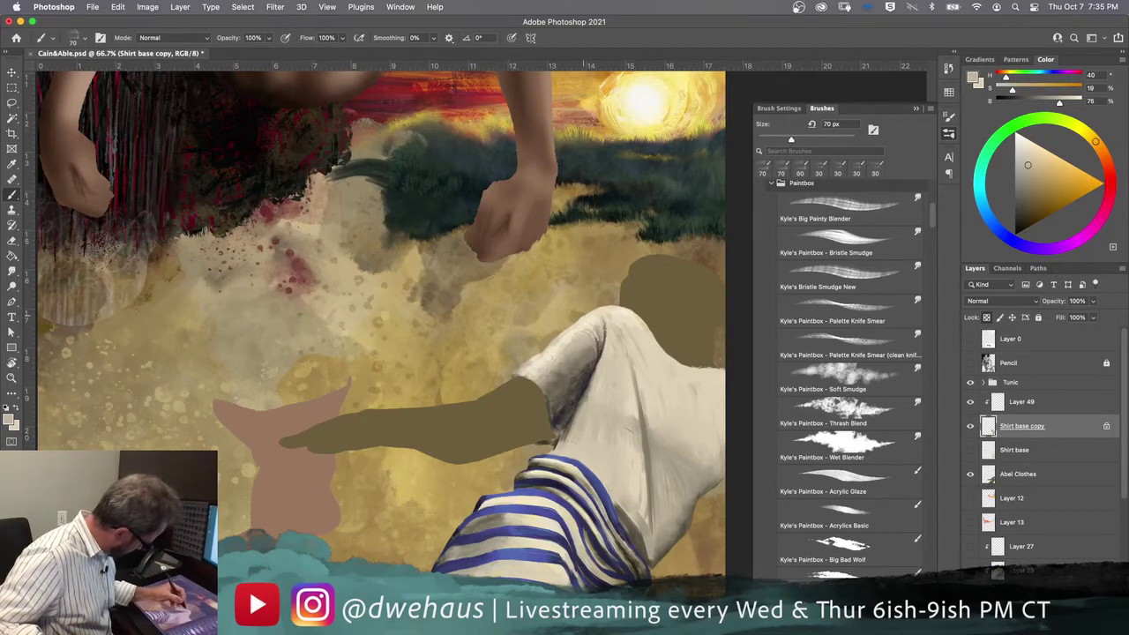
pyautogui.keyDown('alt'); pyautogui.click(588, 353); pyautogui.keyUp('alt')
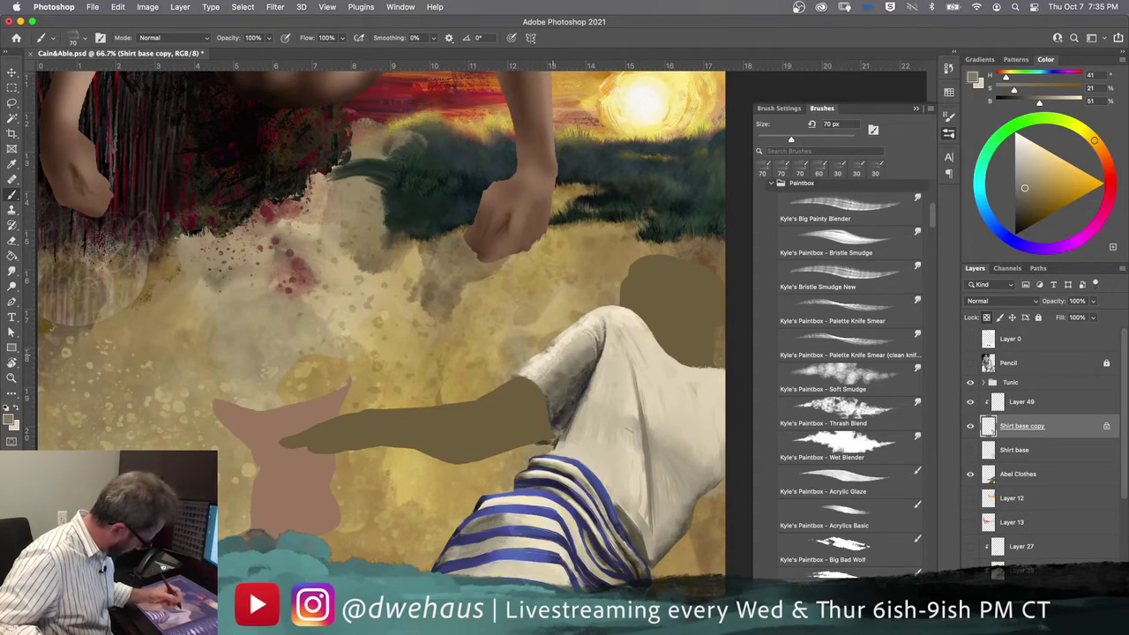
pyautogui.click(1007, 403)
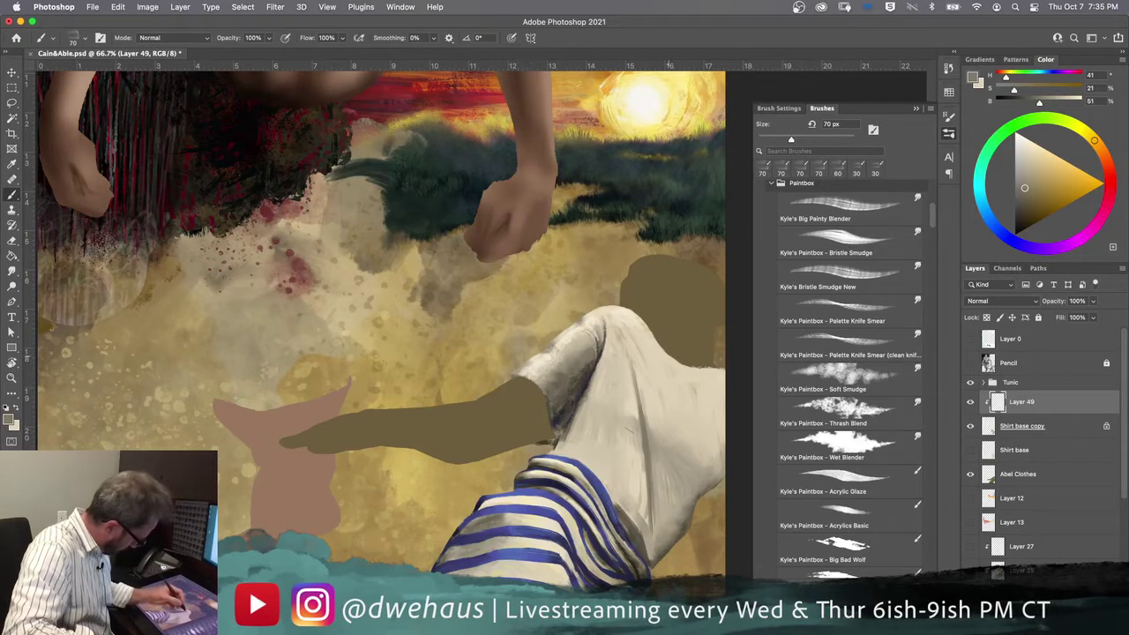
pyautogui.click(1050, 426)
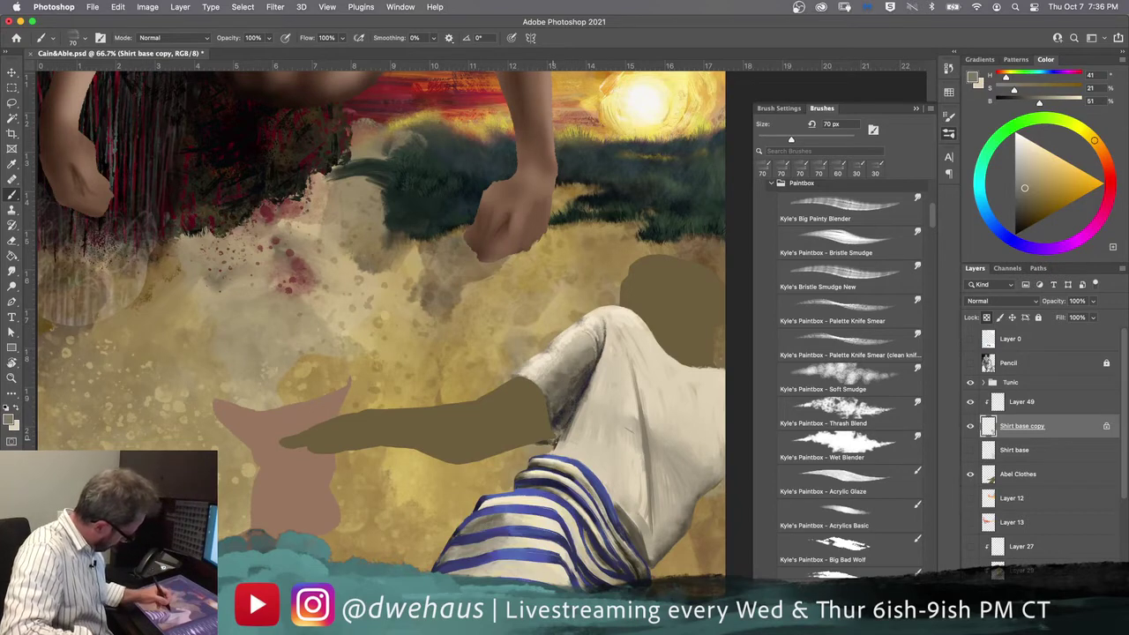
# Step: Try to blend the sleeve's shadow on Shirt base copy with the Thrash Blend smudge brush
pyautogui.click(823, 414)
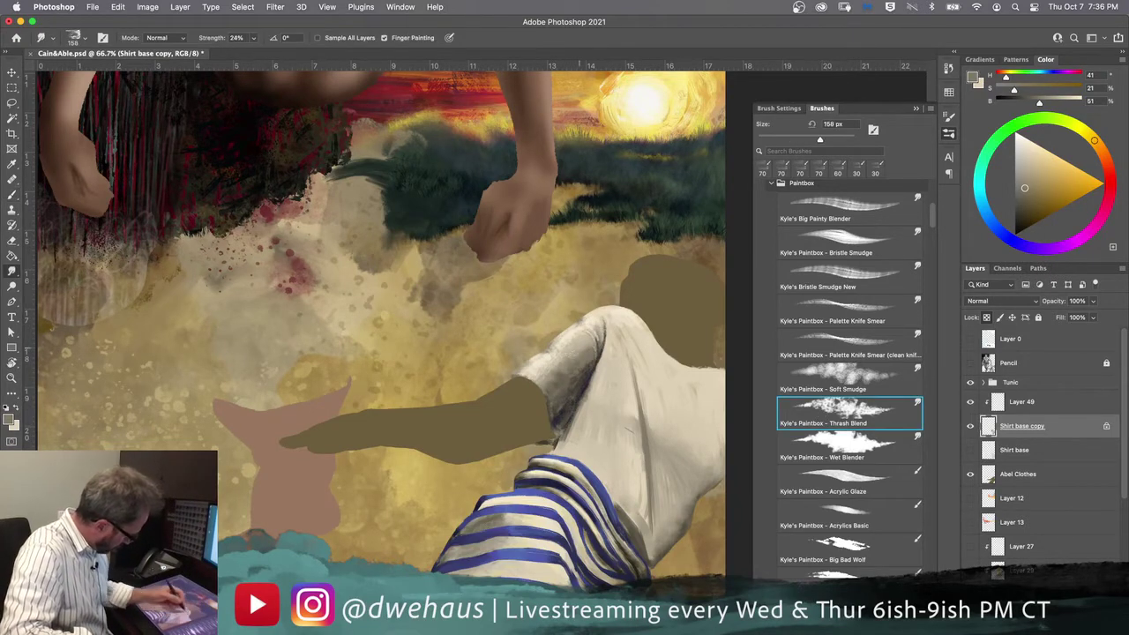
pyautogui.moveTo(540, 425)
pyautogui.mouseDown()
pyautogui.moveTo(562, 417)
pyautogui.moveTo(555, 380)
pyautogui.mouseUp()
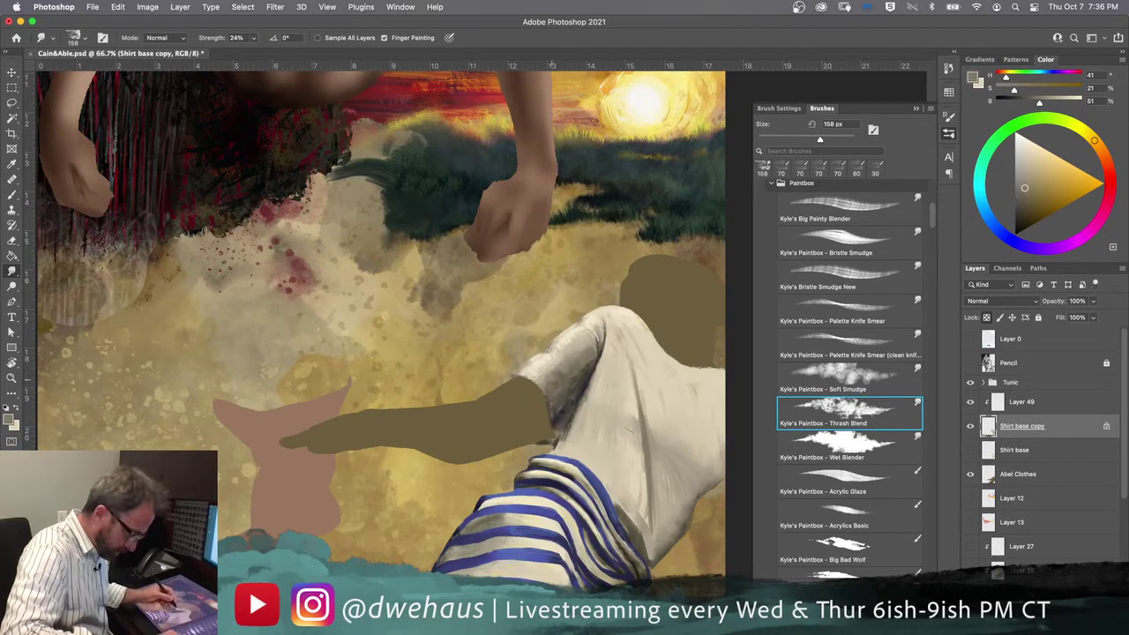
pyautogui.moveTo(565, 411)
pyautogui.mouseDown()
pyautogui.moveTo(564, 378)
pyautogui.moveTo(575, 357)
pyautogui.moveTo(576, 388)
pyautogui.moveTo(586, 338)
pyautogui.moveTo(573, 384)
pyautogui.moveTo(554, 408)
pyautogui.moveTo(549, 393)
pyautogui.moveTo(529, 422)
pyautogui.moveTo(551, 408)
pyautogui.moveTo(536, 415)
pyautogui.moveTo(553, 435)
pyautogui.moveTo(559, 417)
pyautogui.moveTo(536, 441)
pyautogui.mouseUp()
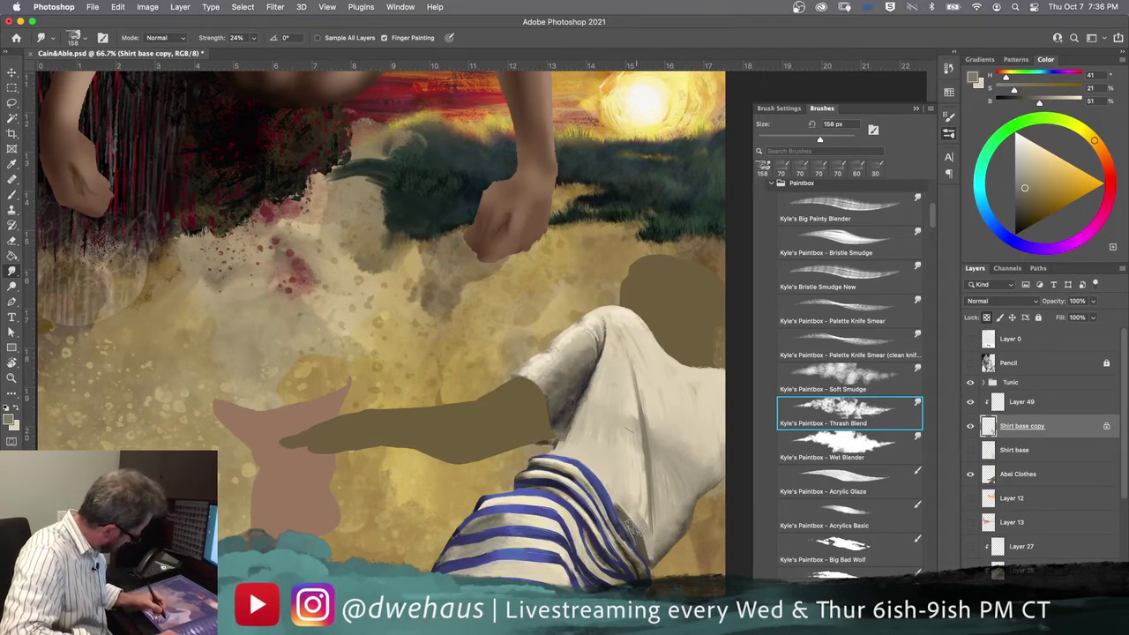
pyautogui.moveTo(540, 428); pyautogui.dragTo(550, 399)
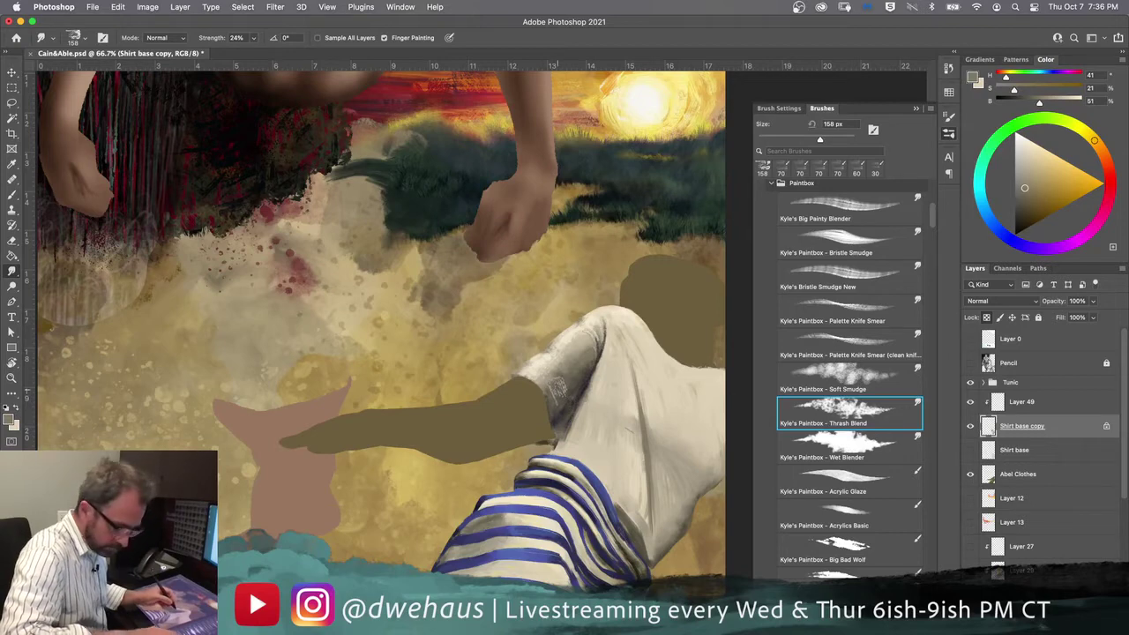
# Step: Return to the 70 px paint brush and darken the underarm crease with sampled dark olive and near-black
pyautogui.press('b')
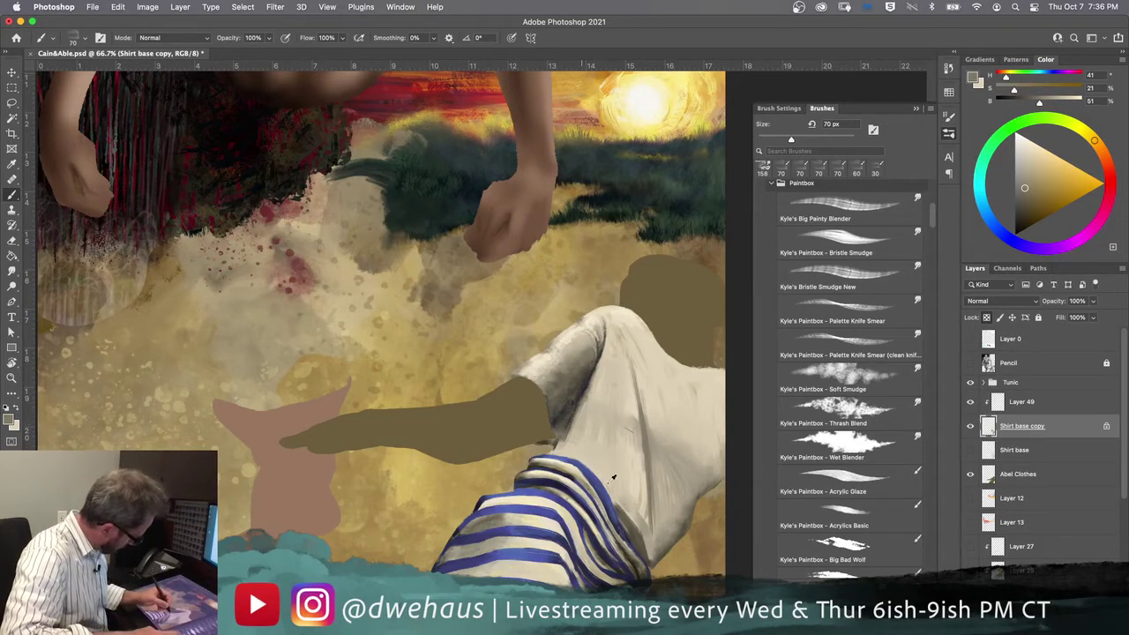
pyautogui.keyDown('alt'); pyautogui.click(642, 532); pyautogui.keyUp('alt')
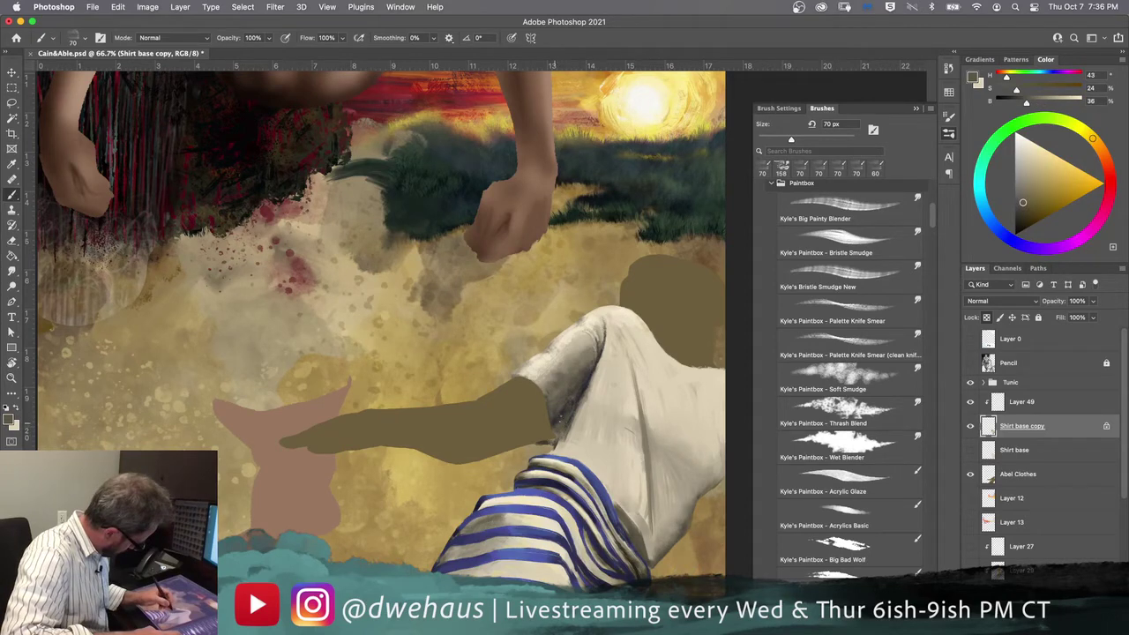
pyautogui.keyDown('alt'); pyautogui.click(562, 417); pyautogui.keyUp('alt')
pyautogui.click(554, 431)
pyautogui.click(560, 437)
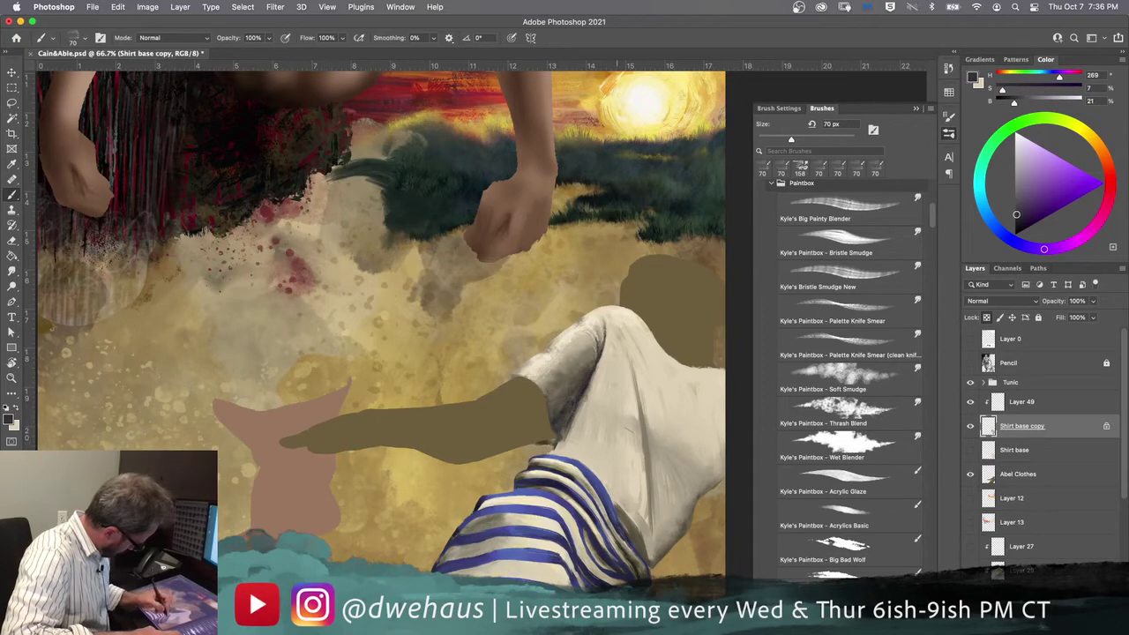
# Step: Paint sampled olive-brown and dark navy, H 240, S 24, B 21, along the sleeve's shadow and inner crease
pyautogui.keyDown('alt'); pyautogui.click(634, 520); pyautogui.keyUp('alt')
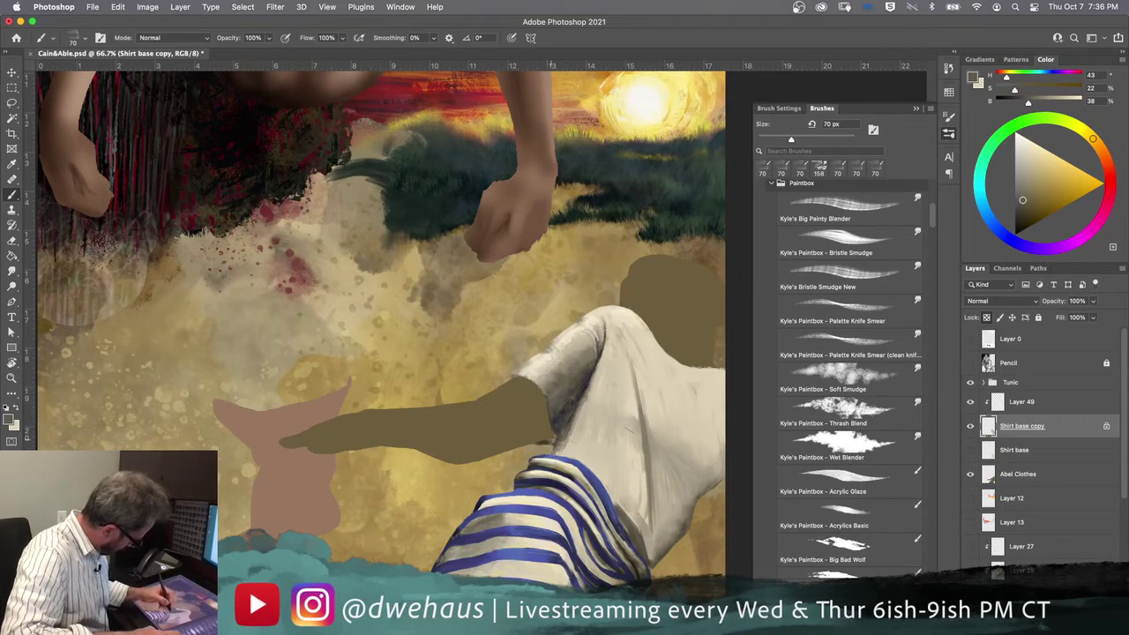
pyautogui.keyDown('alt'); pyautogui.click(569, 393); pyautogui.keyUp('alt')
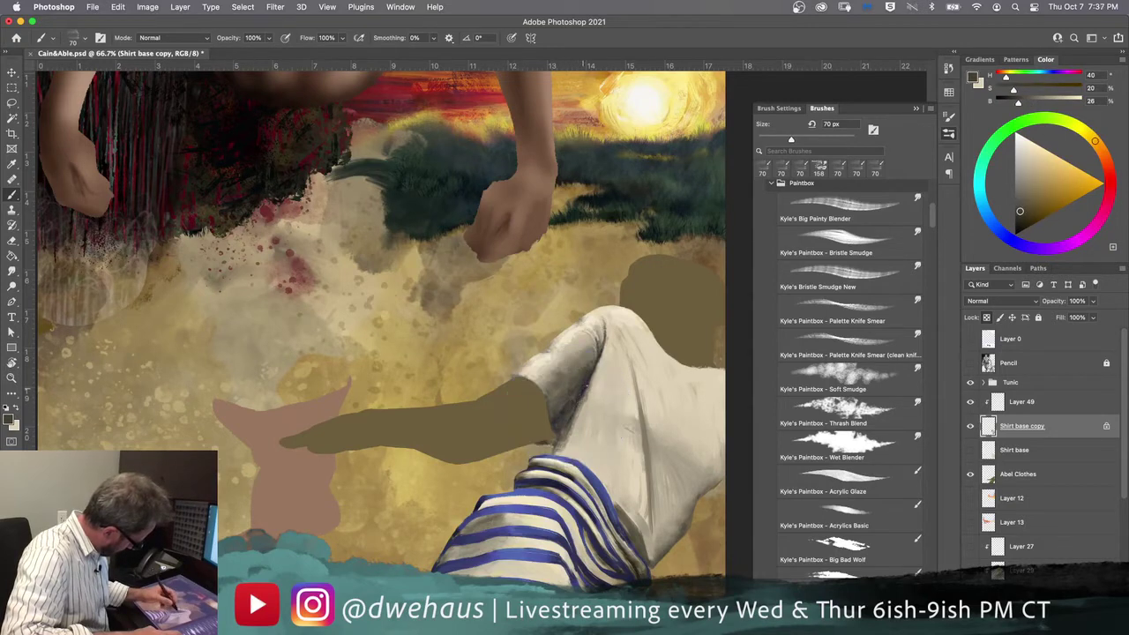
pyautogui.keyDown('alt'); pyautogui.click(586, 382); pyautogui.keyUp('alt')
pyautogui.keyDown('alt'); pyautogui.click(587, 382); pyautogui.keyUp('alt')
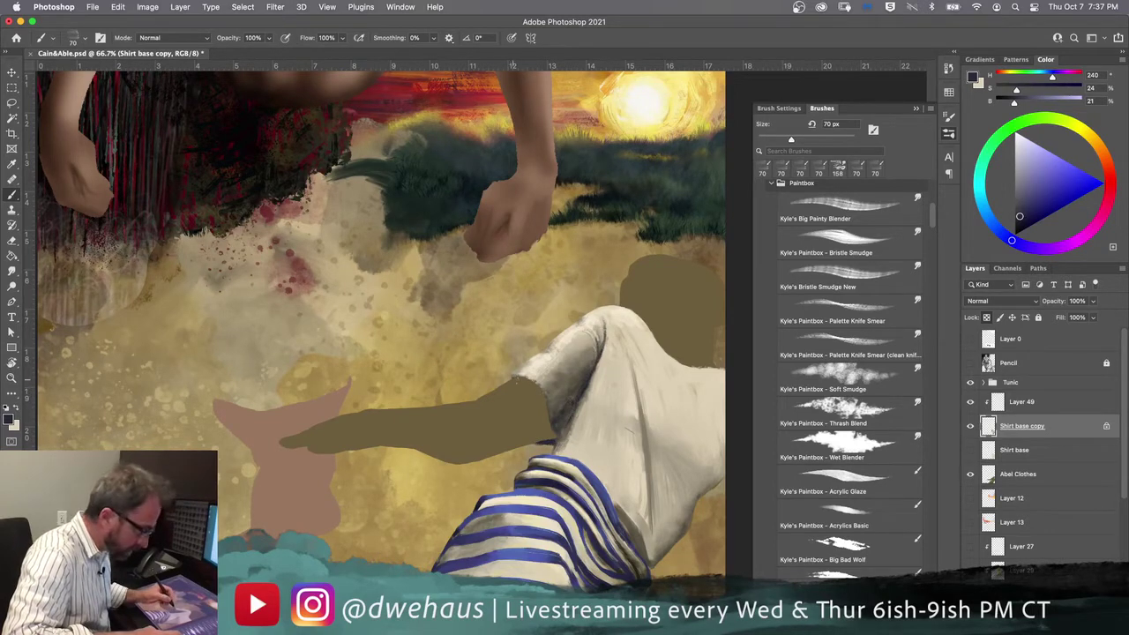
# Step: Undo the last two navy strokes near the cuff and switch to the Kyle's Paintbox - Acrylics Basic brush at 80 px
pyautogui.press('super+z')
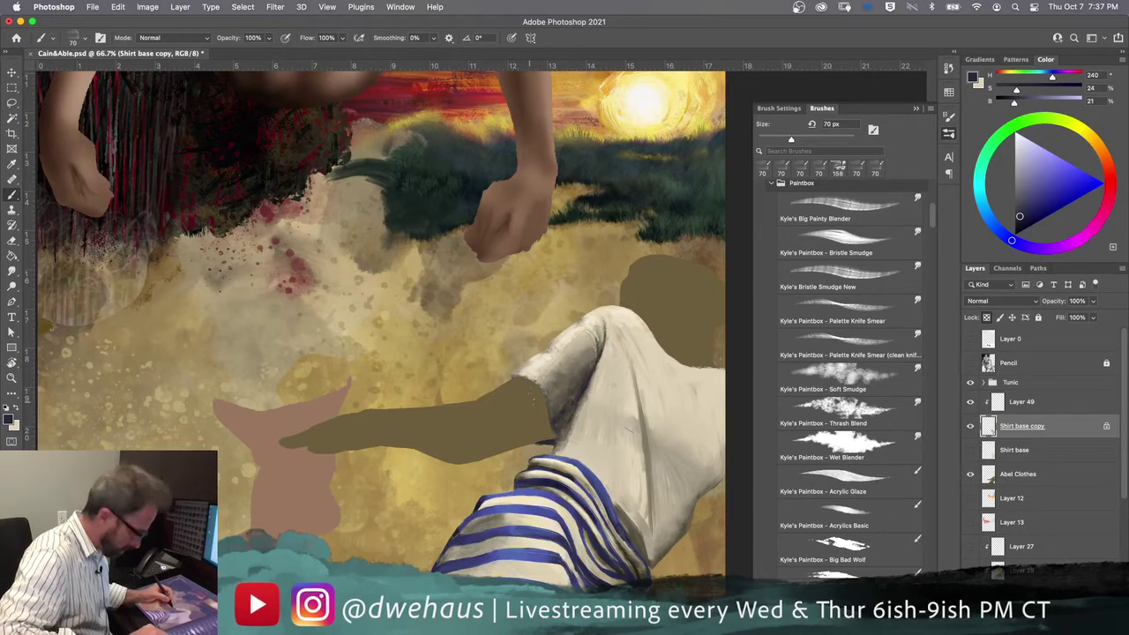
pyautogui.press('super+z')
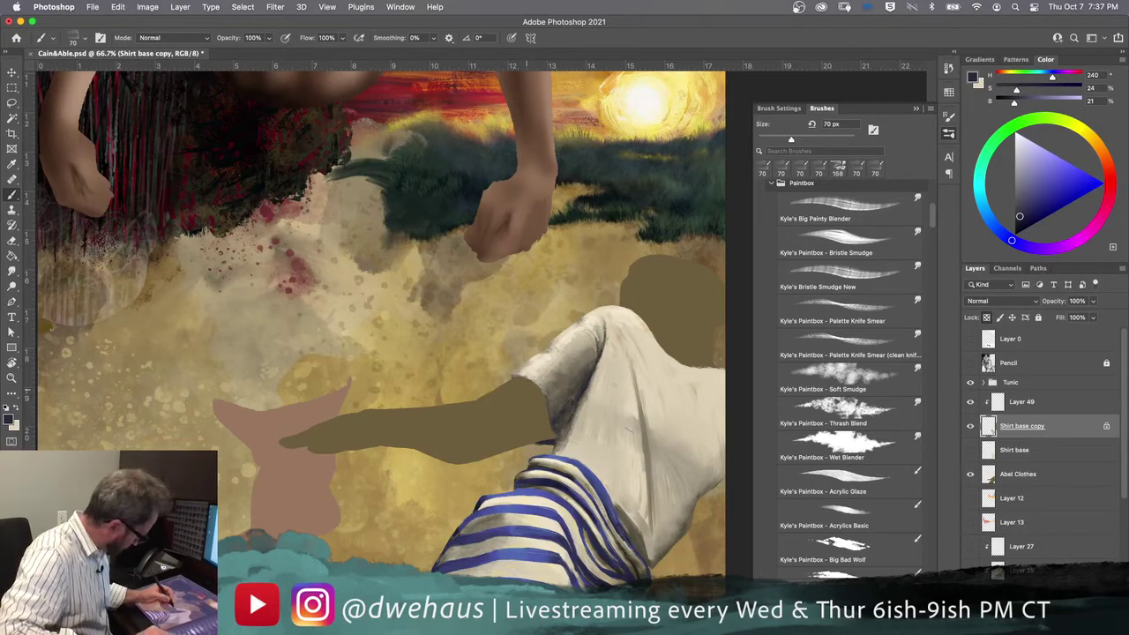
pyautogui.click(825, 512)
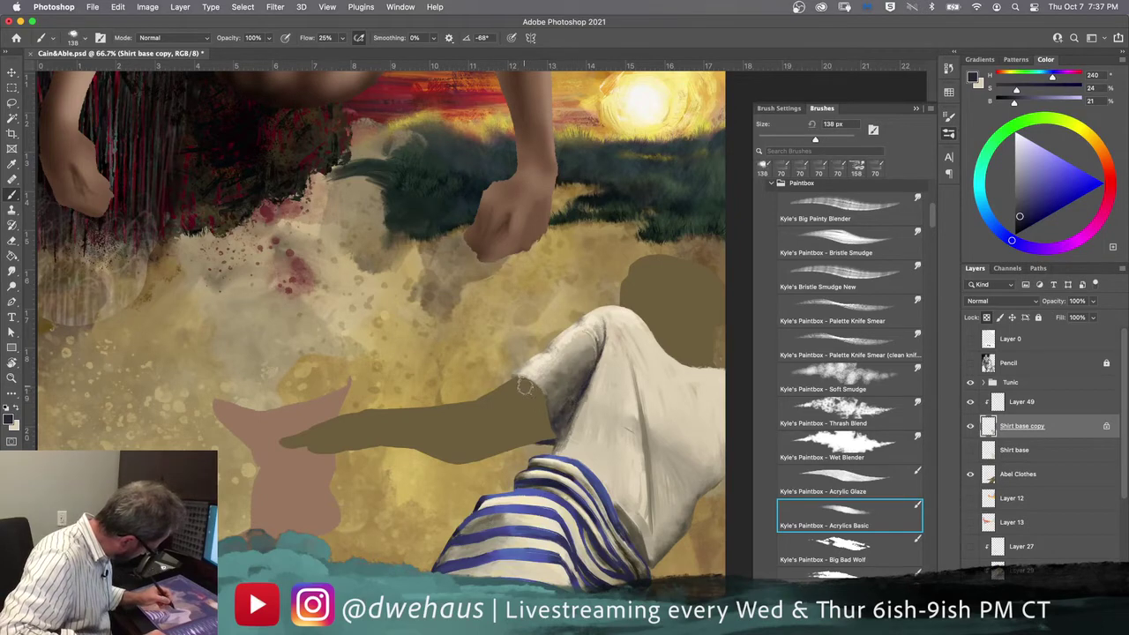
pyautogui.press(']')
pyautogui.press(']')
pyautogui.press(']')
pyautogui.press('[')
pyautogui.press('[')
pyautogui.press('[')
pyautogui.press('[')
pyautogui.press('[')
pyautogui.press('[')
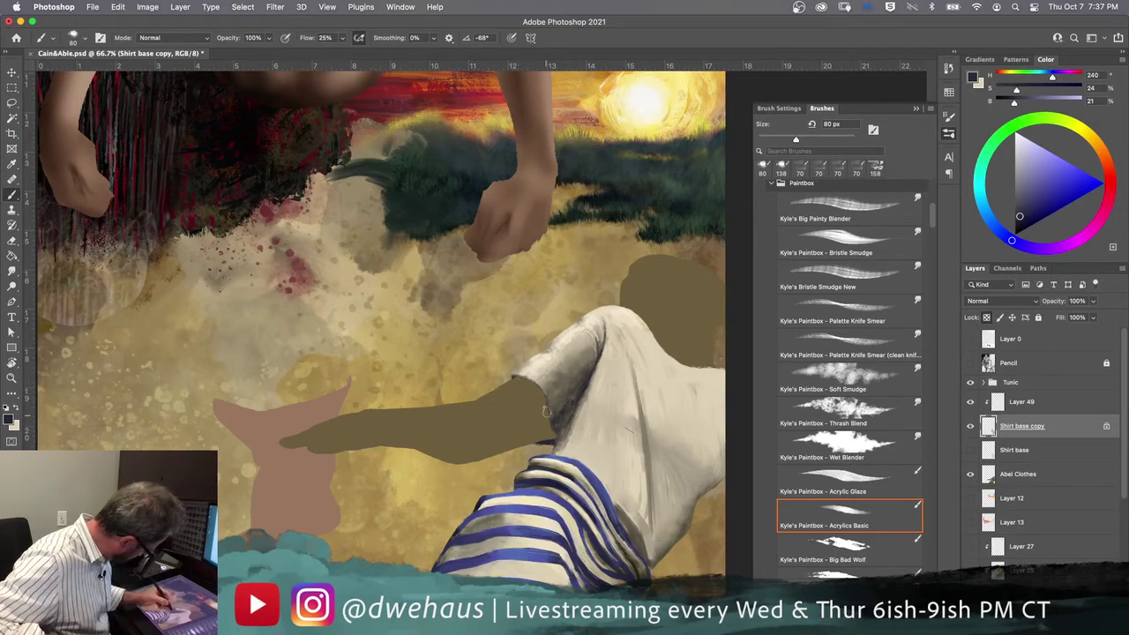
# Step: Sample a warm beige, H 40, S 19, B 70, from the upper sleeve and make Layer 49 active
pyautogui.keyDown('alt'); pyautogui.click(588, 320); pyautogui.keyUp('alt')
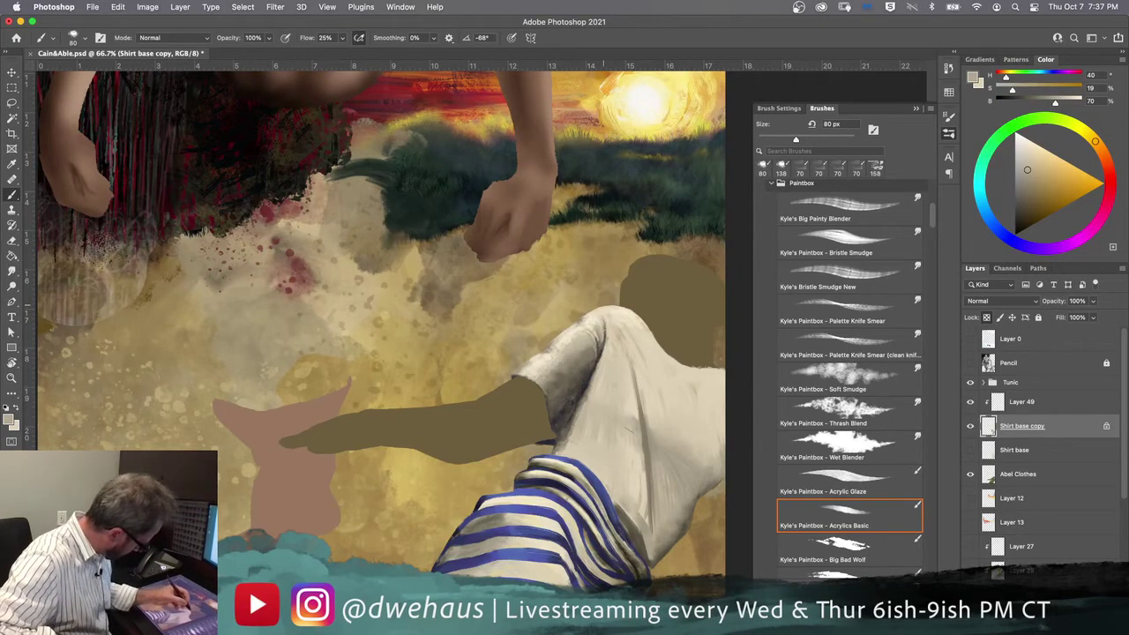
pyautogui.click(1021, 402)
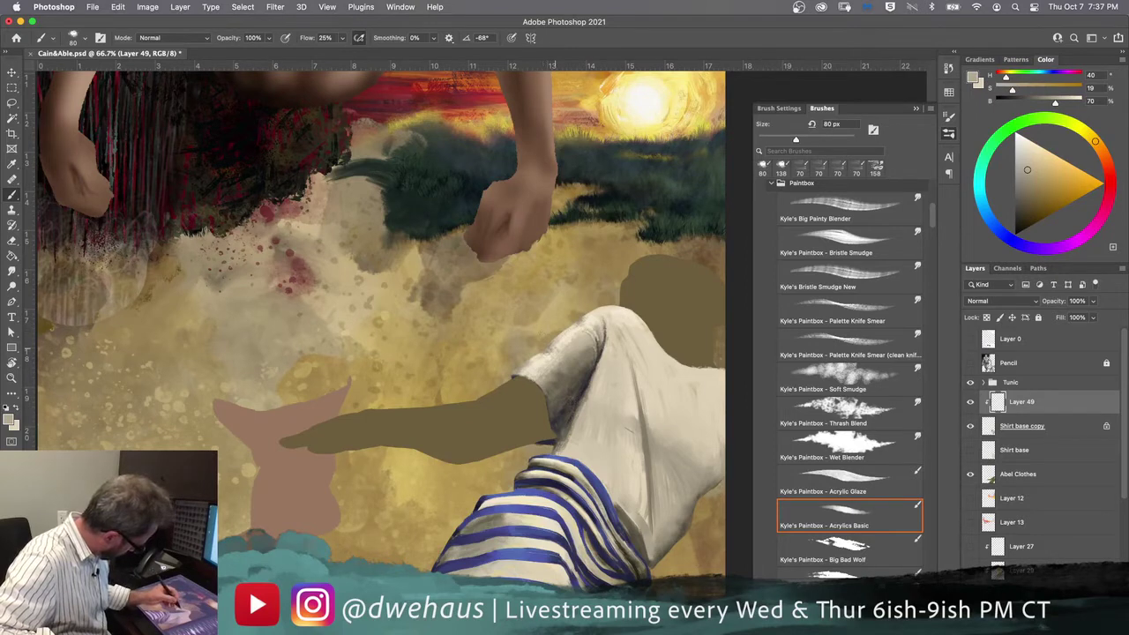
pyautogui.keyDown('super'); pyautogui.click(989, 450); pyautogui.keyUp('super')
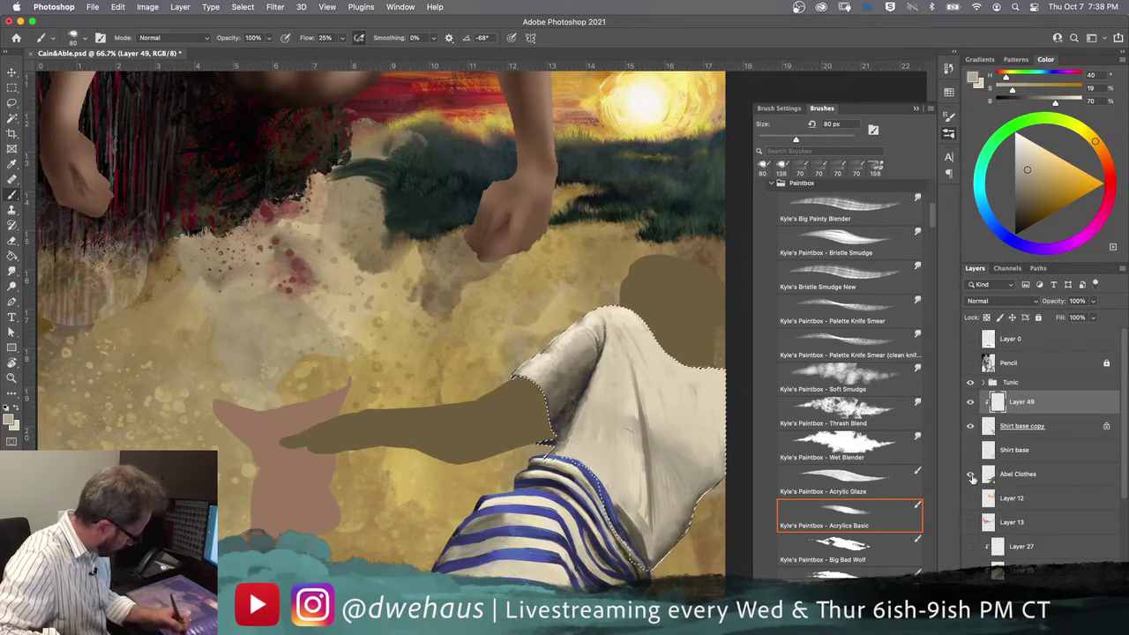
pyautogui.press('super+z')
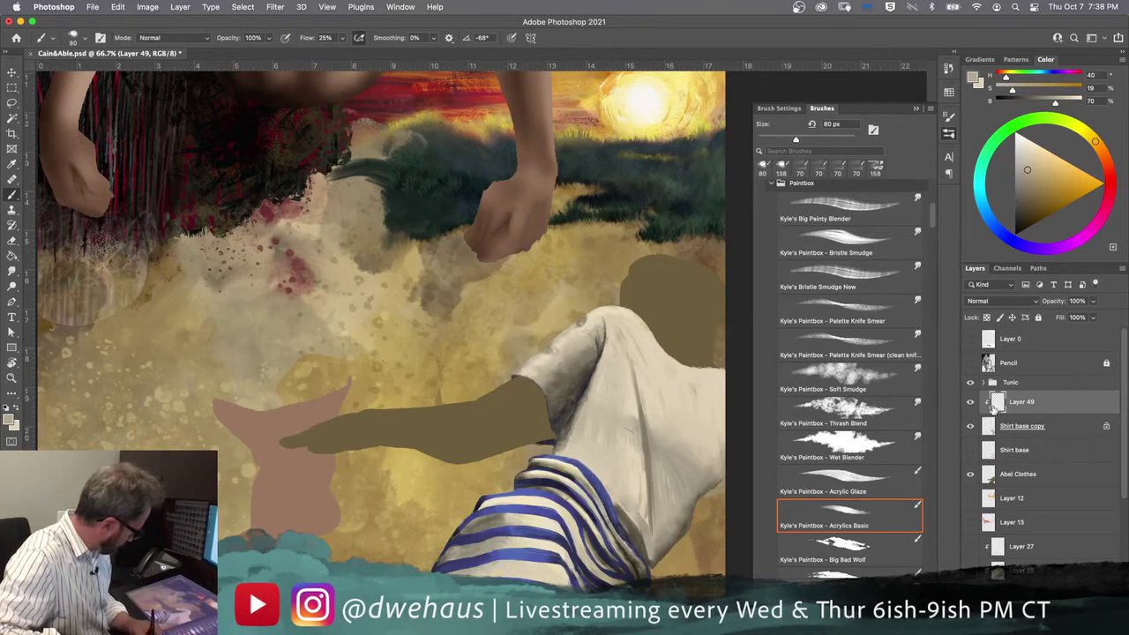
pyautogui.press('super+shift+z')
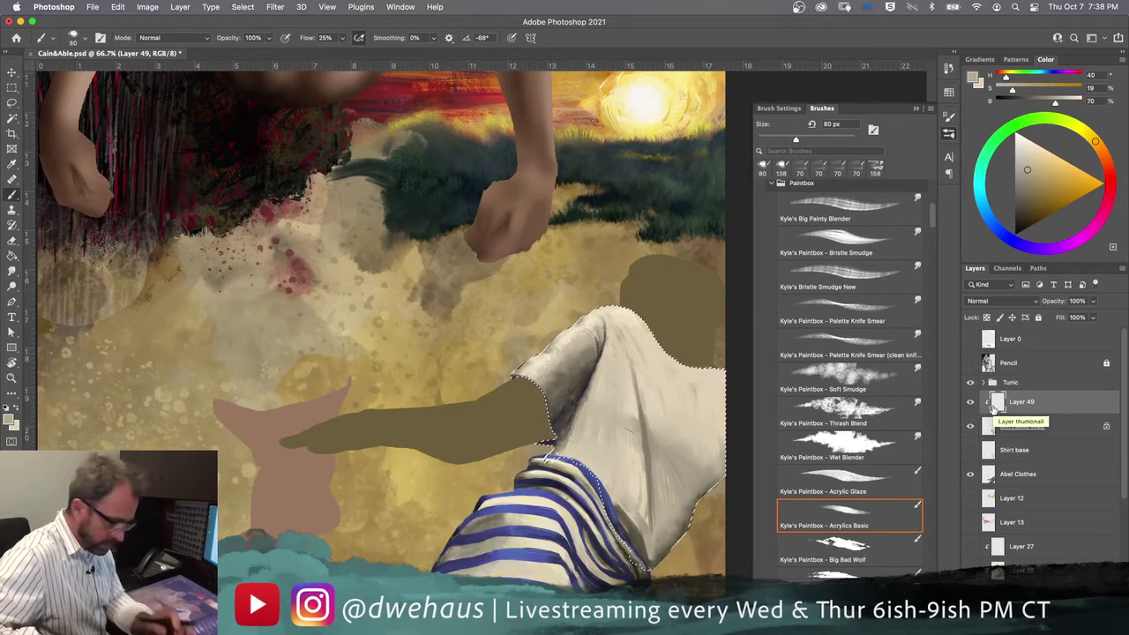
pyautogui.press('super+z')
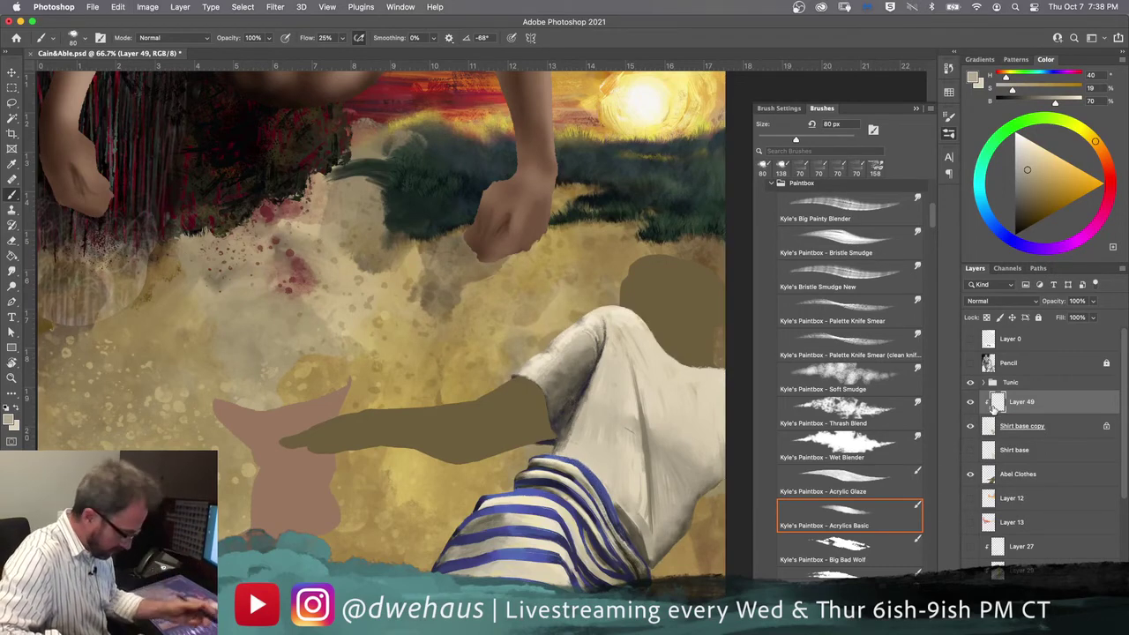
# Step: Release Layer 49 from its clipping mask and try a sampled shoulder cream, H 42, S 18, B 92, beside the sleeve's shadow
pyautogui.press('super+alt+g')
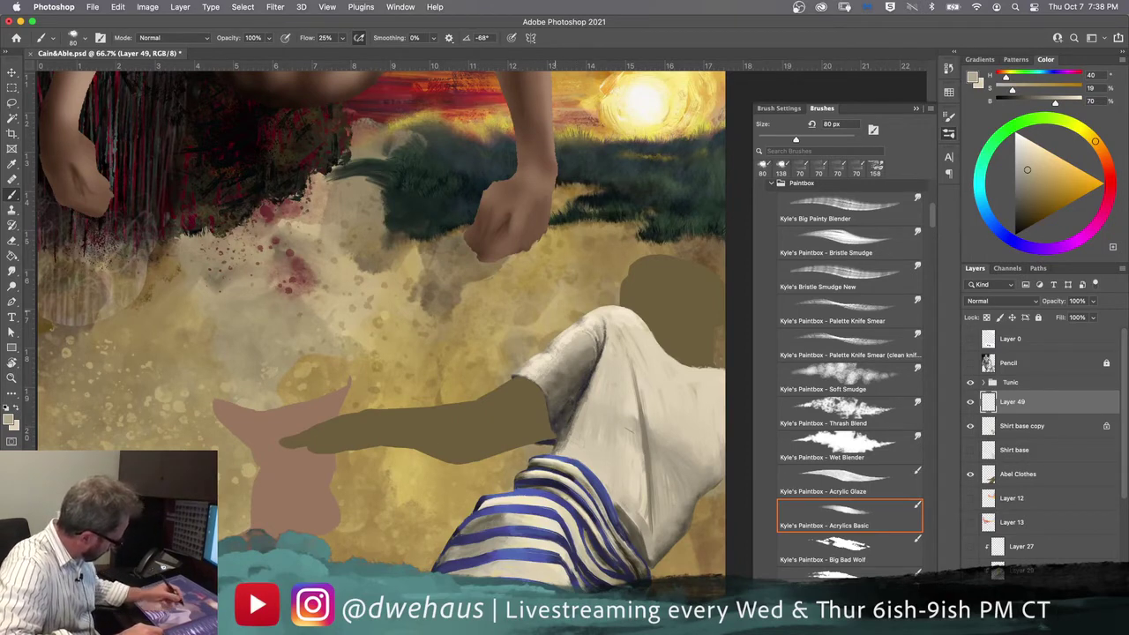
pyautogui.keyDown('alt'); pyautogui.click(628, 307); pyautogui.keyUp('alt')
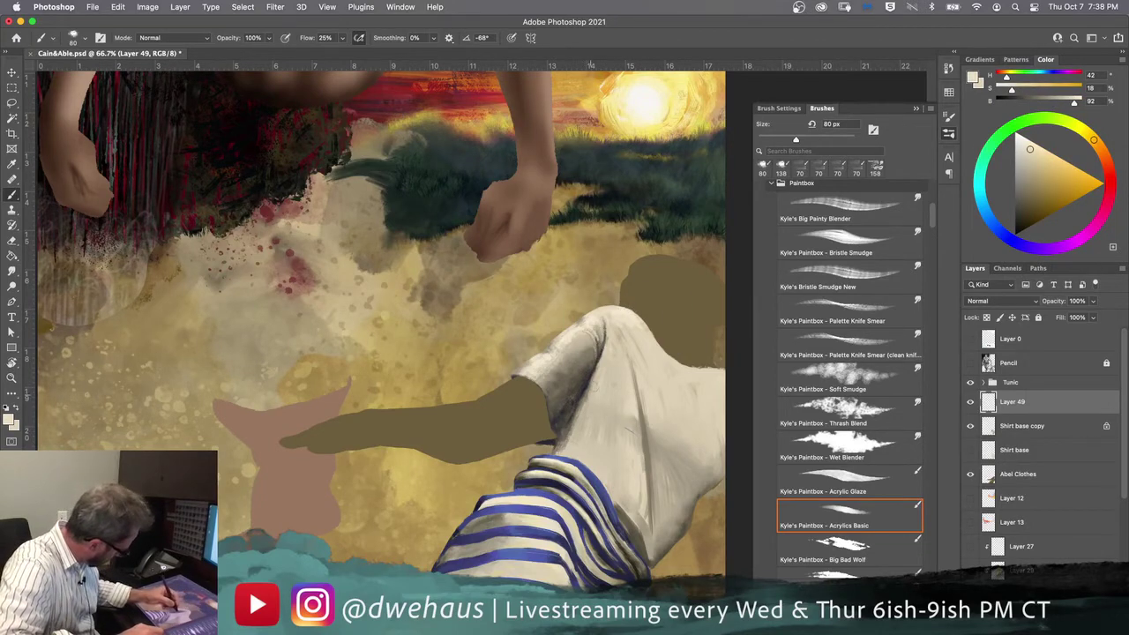
pyautogui.moveTo(575, 442)
pyautogui.mouseDown()
pyautogui.moveTo(603, 429)
pyautogui.moveTo(596, 437)
pyautogui.moveTo(589, 417)
pyautogui.moveTo(562, 439)
pyautogui.moveTo(591, 379)
pyautogui.mouseUp()
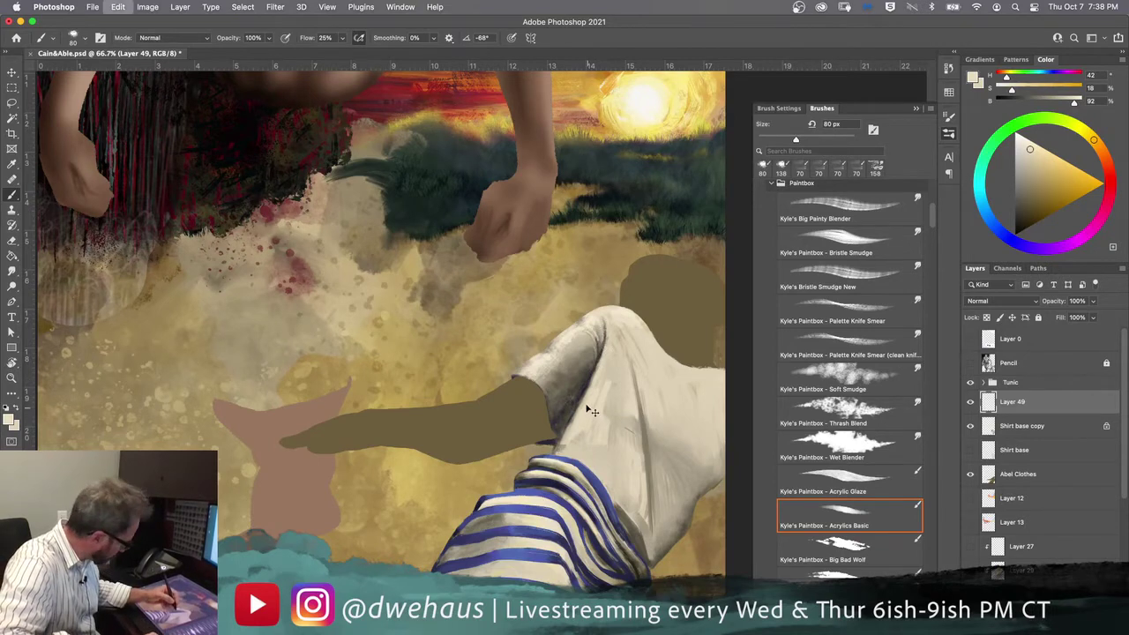
# Step: Switch to the Kyle's Paintbox - Creamy brush and reduce its size to 70 px
pyautogui.moveTo(930, 220); pyautogui.dragTo(934, 266)
pyautogui.click(856, 439)
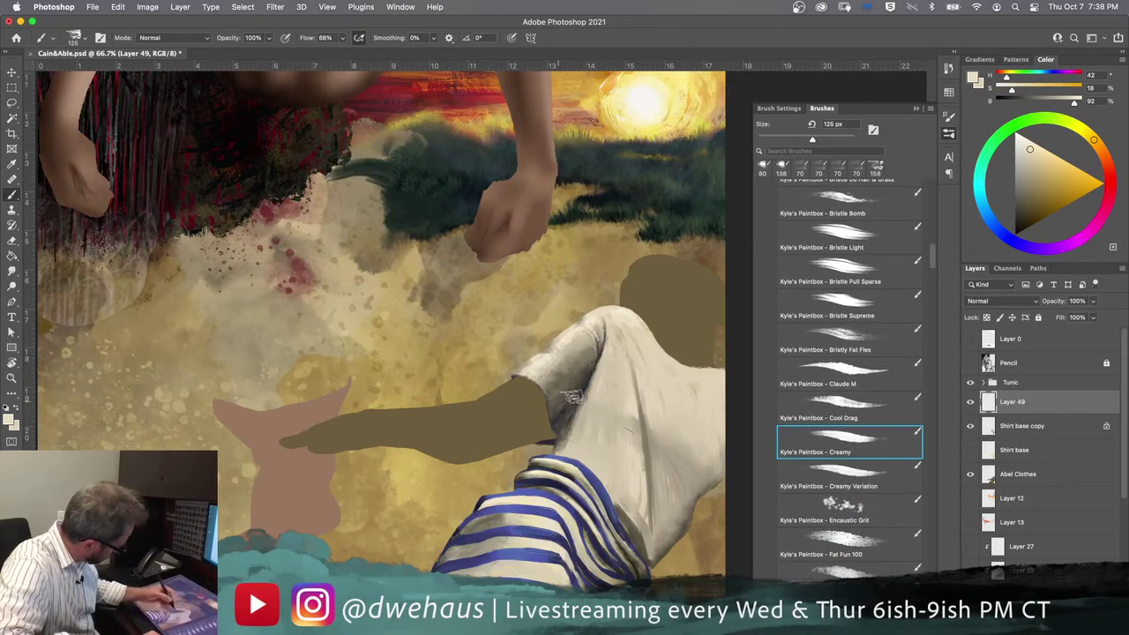
pyautogui.press('[')
pyautogui.press('[')
pyautogui.press('[')
pyautogui.press('[')
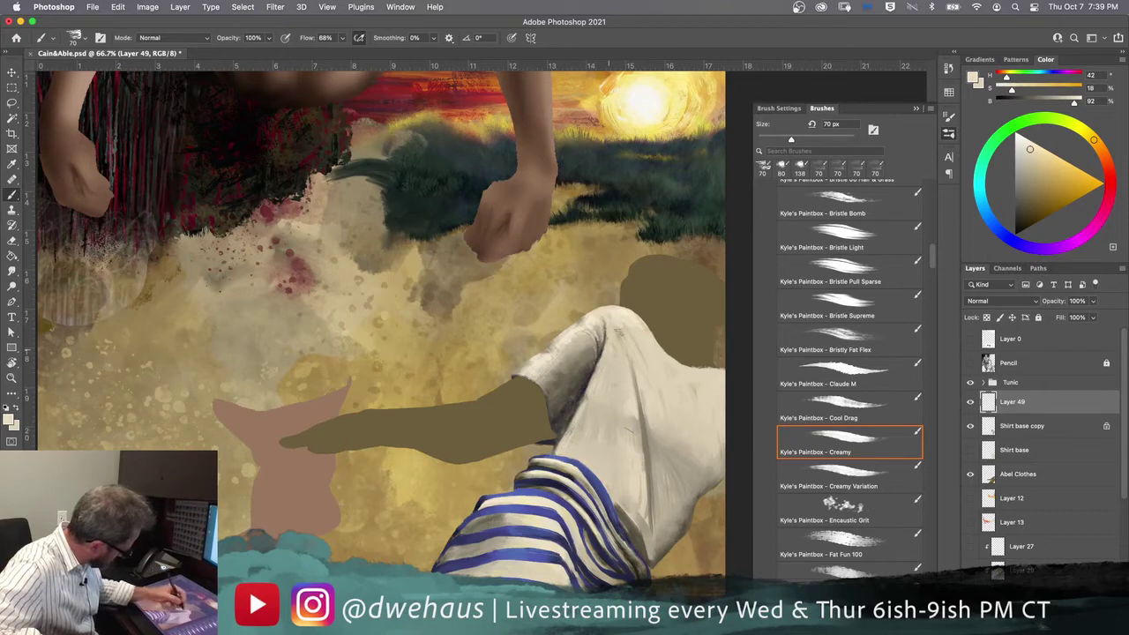
# Step: Paint sampled shirt cream, H 39, S 18, B 87, along the shirt's side next to the sleeve's shadow
pyautogui.keyDown('alt'); pyautogui.click(645, 328); pyautogui.keyUp('alt')
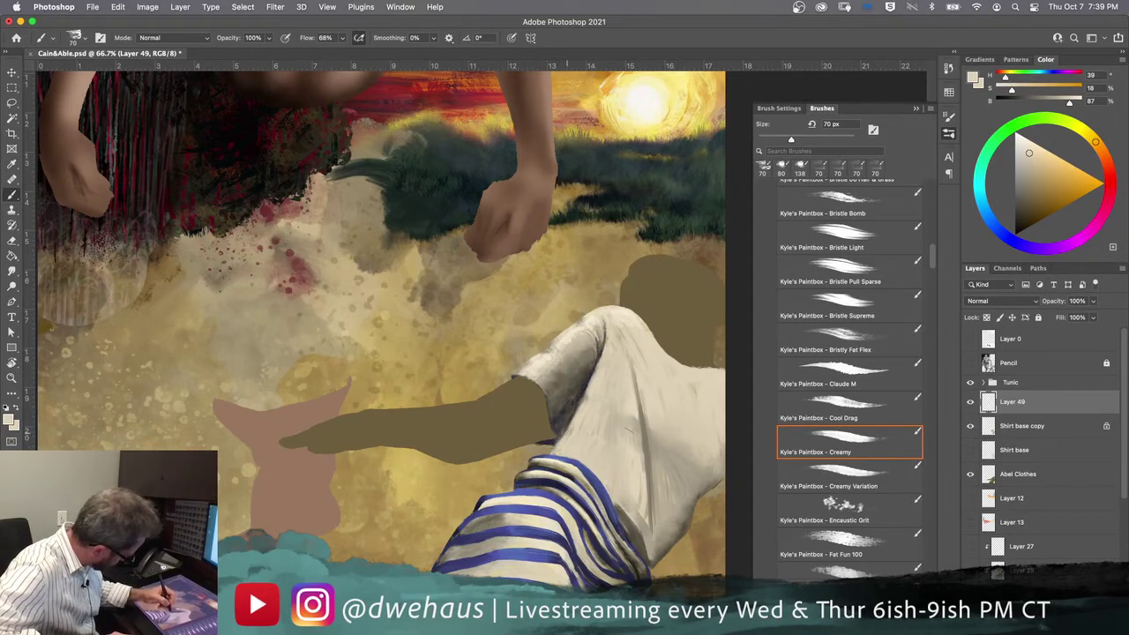
pyautogui.moveTo(558, 443)
pyautogui.mouseDown()
pyautogui.moveTo(596, 368)
pyautogui.moveTo(591, 417)
pyautogui.moveTo(618, 417)
pyautogui.moveTo(591, 382)
pyautogui.mouseUp()
# Step: Try darker beige fold strokes, H 40, S 18, B 66, on the shirt below the underarm and undo them
pyautogui.keyDown('alt'); pyautogui.click(592, 412); pyautogui.keyUp('alt')
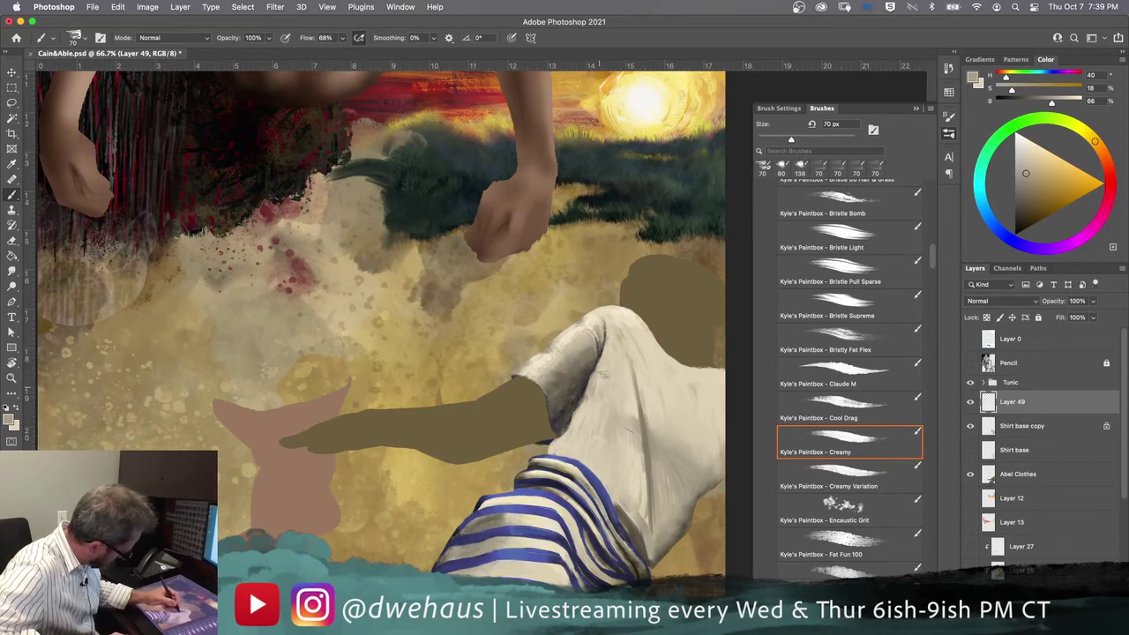
pyautogui.moveTo(594, 404)
pyautogui.mouseDown()
pyautogui.moveTo(597, 385)
pyautogui.moveTo(606, 404)
pyautogui.moveTo(628, 402)
pyautogui.moveTo(596, 387)
pyautogui.mouseUp()
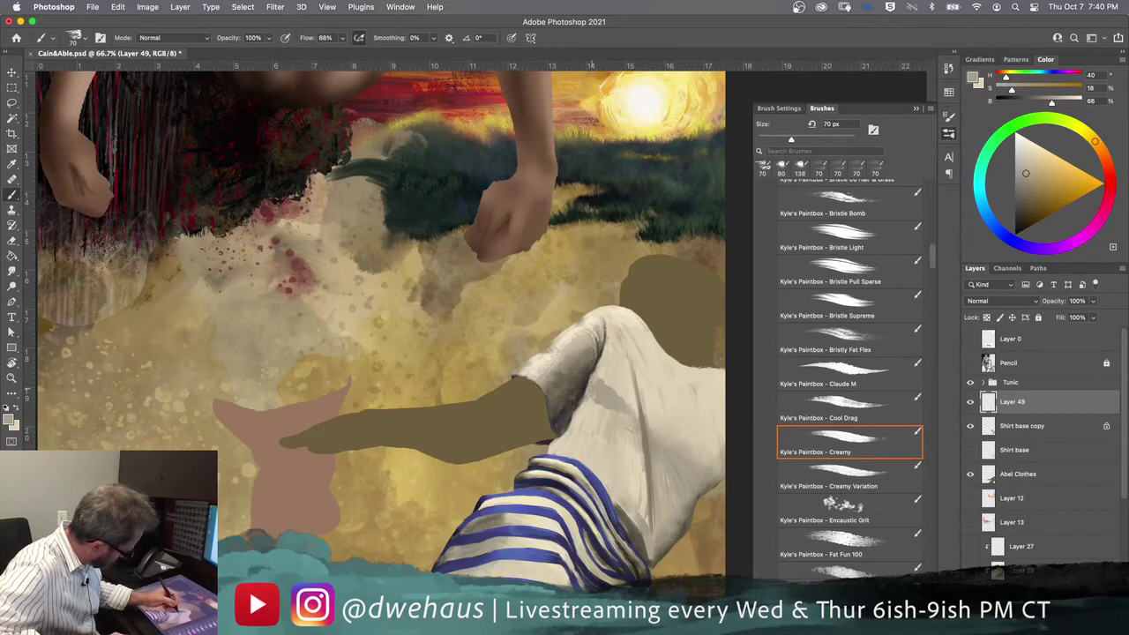
pyautogui.moveTo(603, 380)
pyautogui.mouseDown()
pyautogui.moveTo(607, 371)
pyautogui.moveTo(612, 384)
pyautogui.mouseUp()
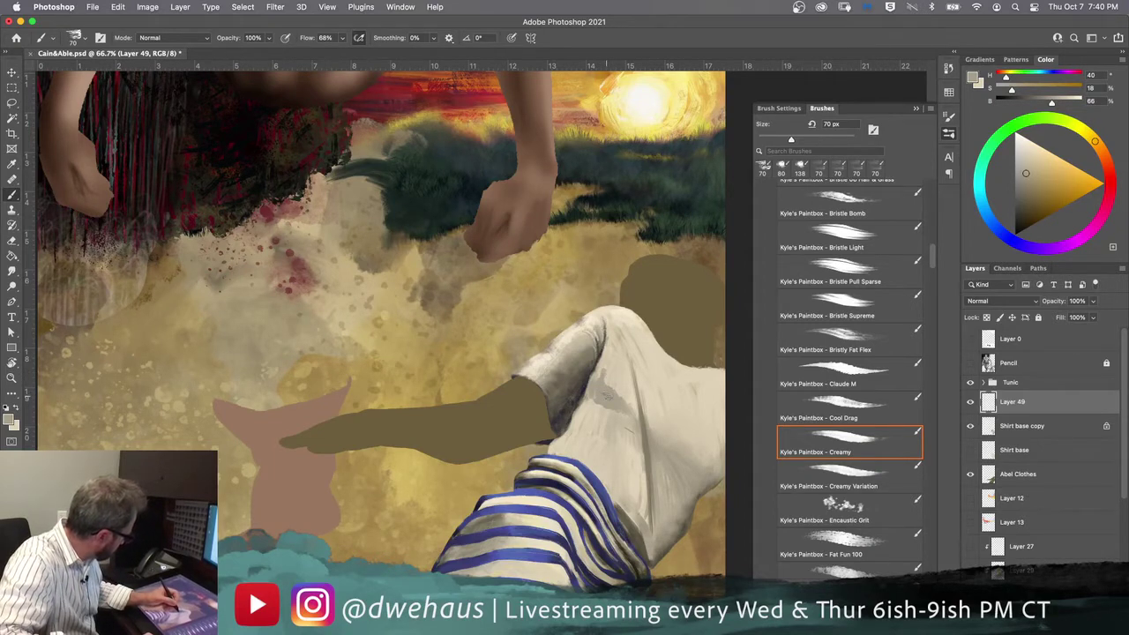
pyautogui.press('super+z')
pyautogui.press('super+z')
pyautogui.press('super+z')
pyautogui.press('super+z')
pyautogui.press('super+z')
pyautogui.press('super+z')
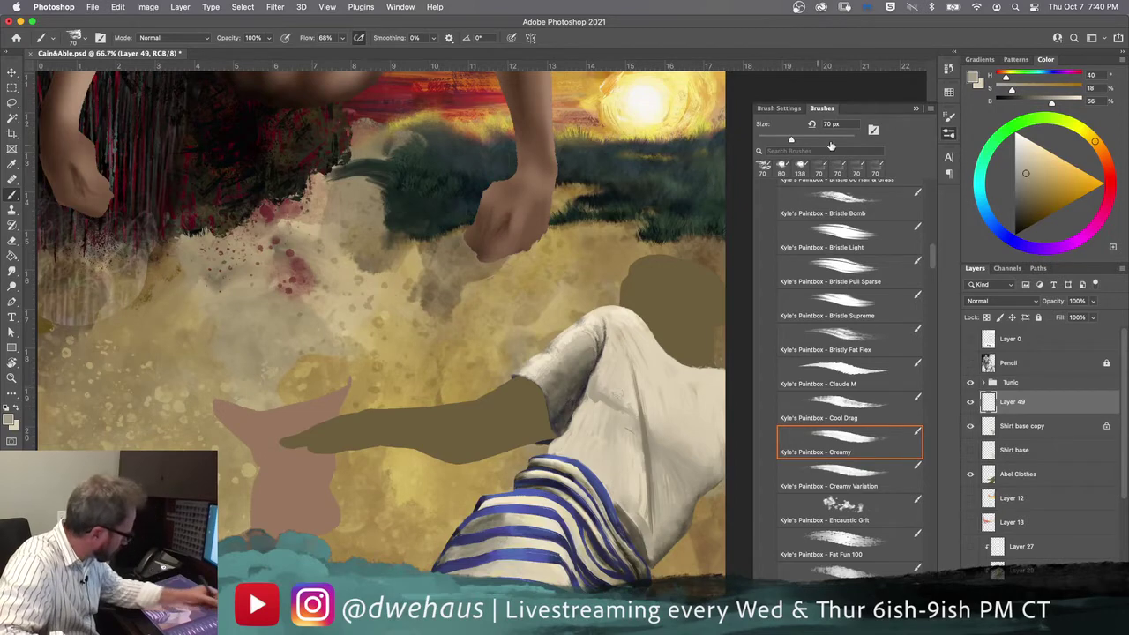
# Step: Set the Creamy brush's Color Dynamics foreground/background control to Pen Pressure
pyautogui.click(950, 117)
pyautogui.click(749, 202)
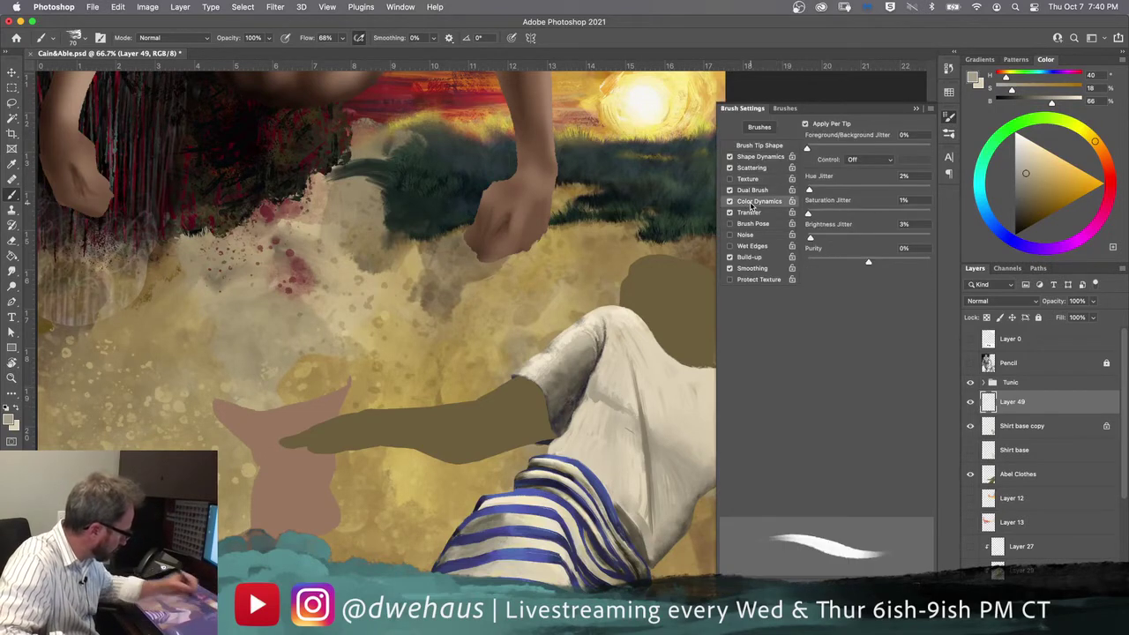
pyautogui.click(869, 159)
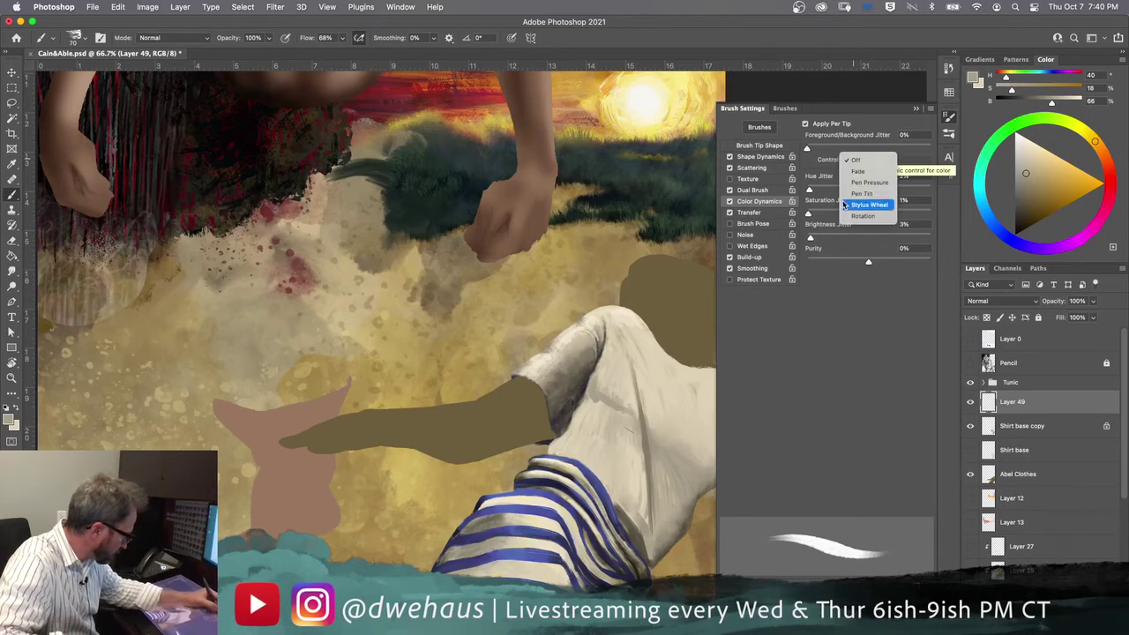
pyautogui.click(866, 184)
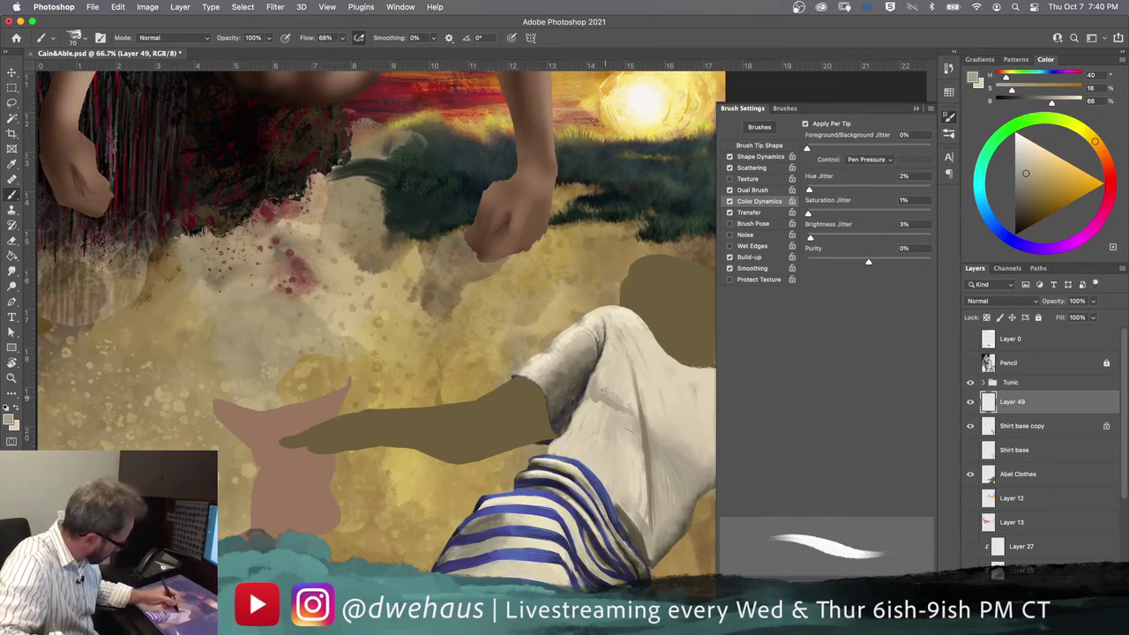
# Step: Try the pressure-controlled color with test strokes on the shirt and the sandy background, and undo them
pyautogui.moveTo(598, 377); pyautogui.dragTo(603, 387)
pyautogui.moveTo(561, 254)
pyautogui.mouseDown()
pyautogui.moveTo(481, 351)
pyautogui.moveTo(432, 388)
pyautogui.mouseUp()
pyautogui.moveTo(474, 342)
pyautogui.mouseDown()
pyautogui.moveTo(518, 263)
pyautogui.moveTo(470, 302)
pyautogui.mouseUp()
pyautogui.press('super+z')
pyautogui.press('super+z')
pyautogui.press('super+z')
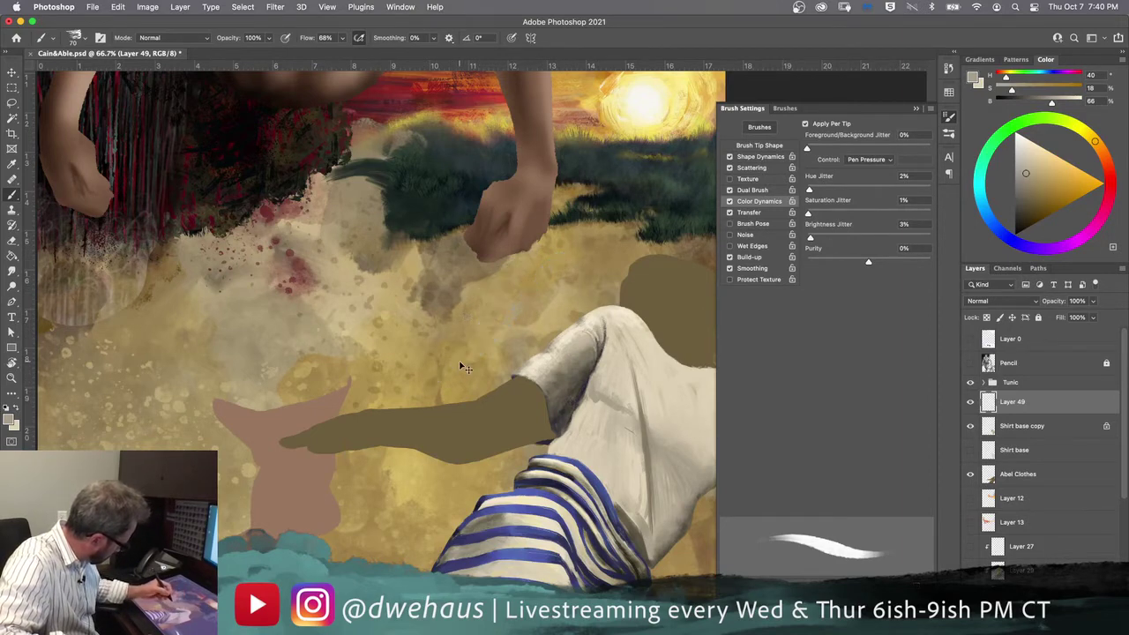
# Step: Sample highlight cream, H 41, S 17, B 94, from the shoulder and paint it on the shirt beside the underarm crease
pyautogui.keyDown('alt'); pyautogui.click(624, 375); pyautogui.keyUp('alt')
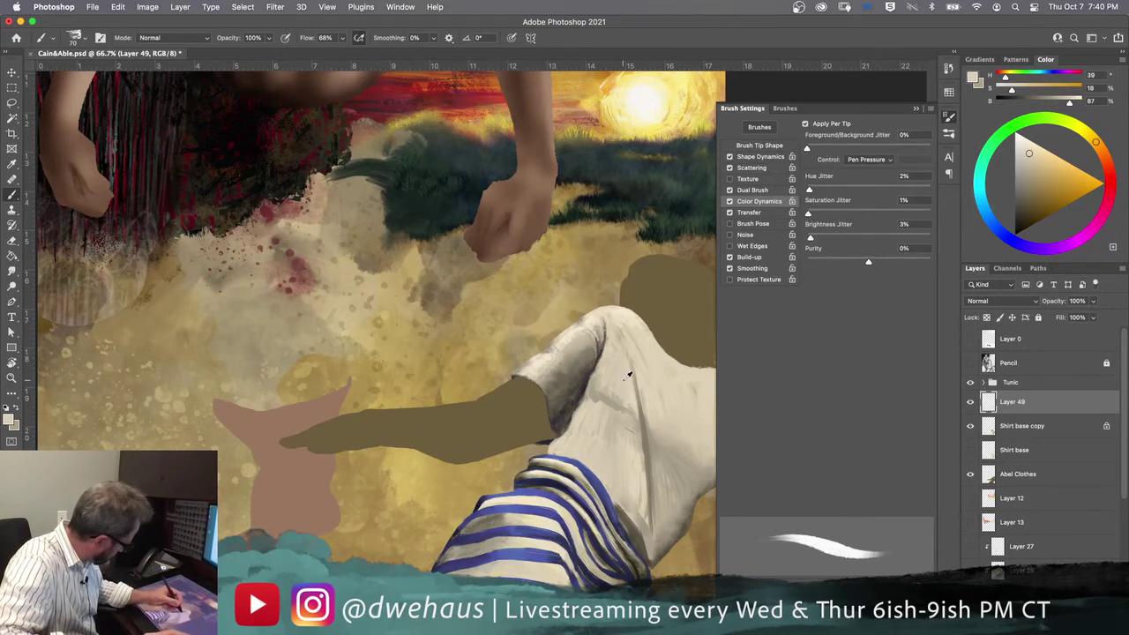
pyautogui.keyDown('alt'); pyautogui.click(625, 309); pyautogui.keyUp('alt')
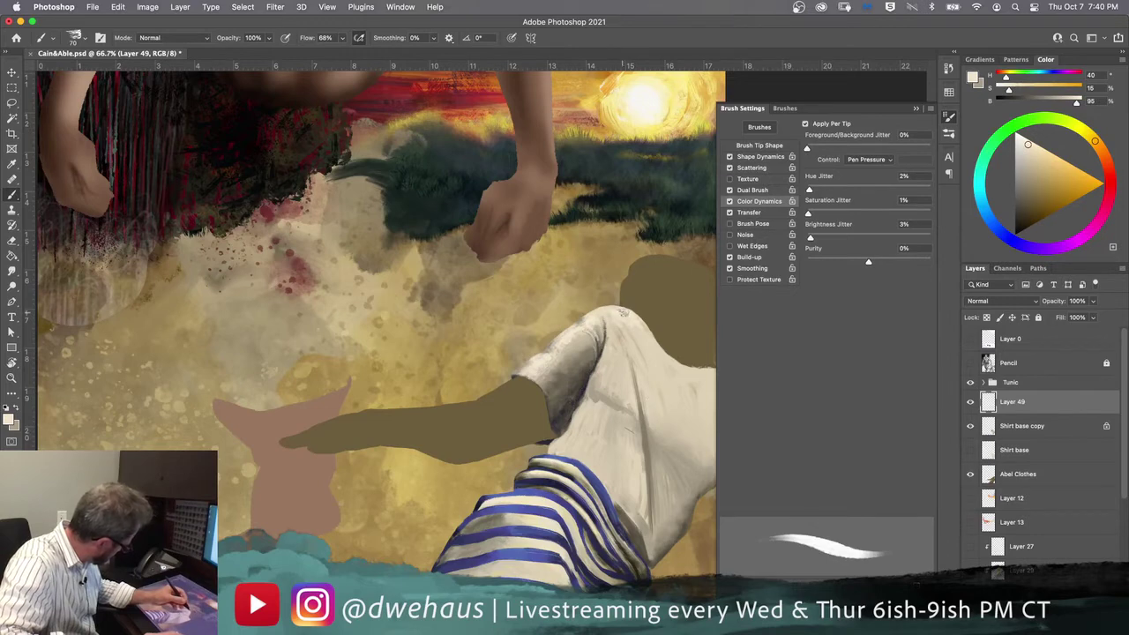
pyautogui.keyDown('alt'); pyautogui.click(630, 311); pyautogui.keyUp('alt')
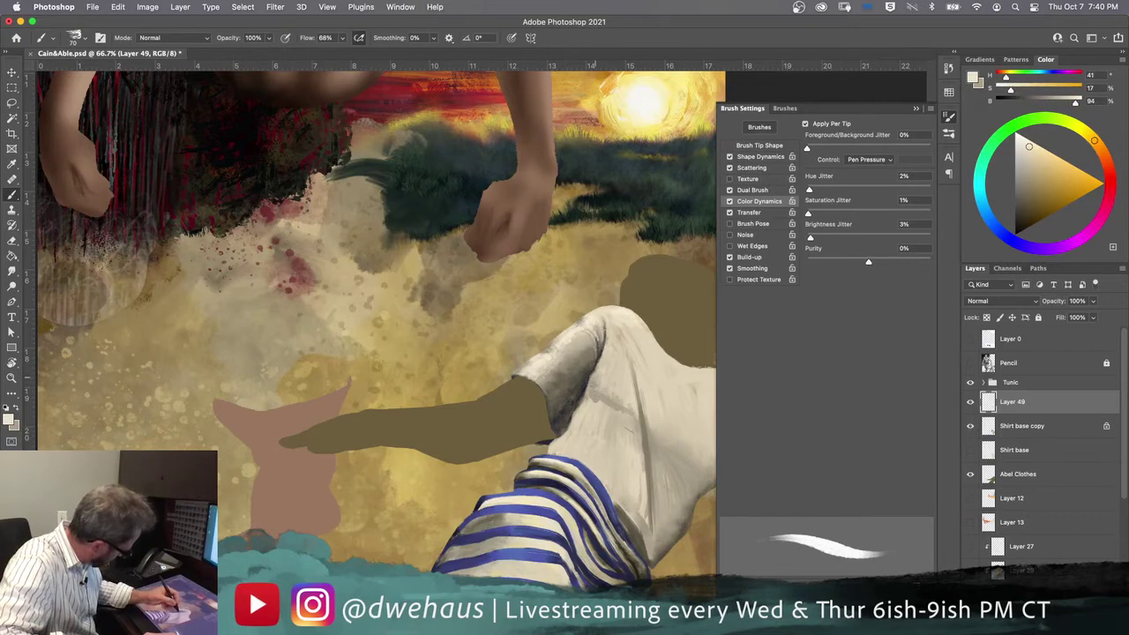
pyautogui.moveTo(597, 387)
pyautogui.mouseDown()
pyautogui.moveTo(635, 403)
pyautogui.moveTo(626, 416)
pyautogui.moveTo(581, 386)
pyautogui.moveTo(606, 385)
pyautogui.moveTo(629, 406)
pyautogui.moveTo(615, 396)
pyautogui.mouseUp()
# Step: Try shading the fold across the shirt's side with a sampled dark olive, H 42, S 24, B 36
pyautogui.keyDown('alt'); pyautogui.click(596, 412); pyautogui.keyUp('alt')
pyautogui.keyDown('alt'); pyautogui.click(629, 527); pyautogui.keyUp('alt')
pyautogui.keyDown('alt'); pyautogui.click(630, 526); pyautogui.keyUp('alt')
pyautogui.keyDown('alt'); pyautogui.click(634, 520); pyautogui.keyUp('alt')
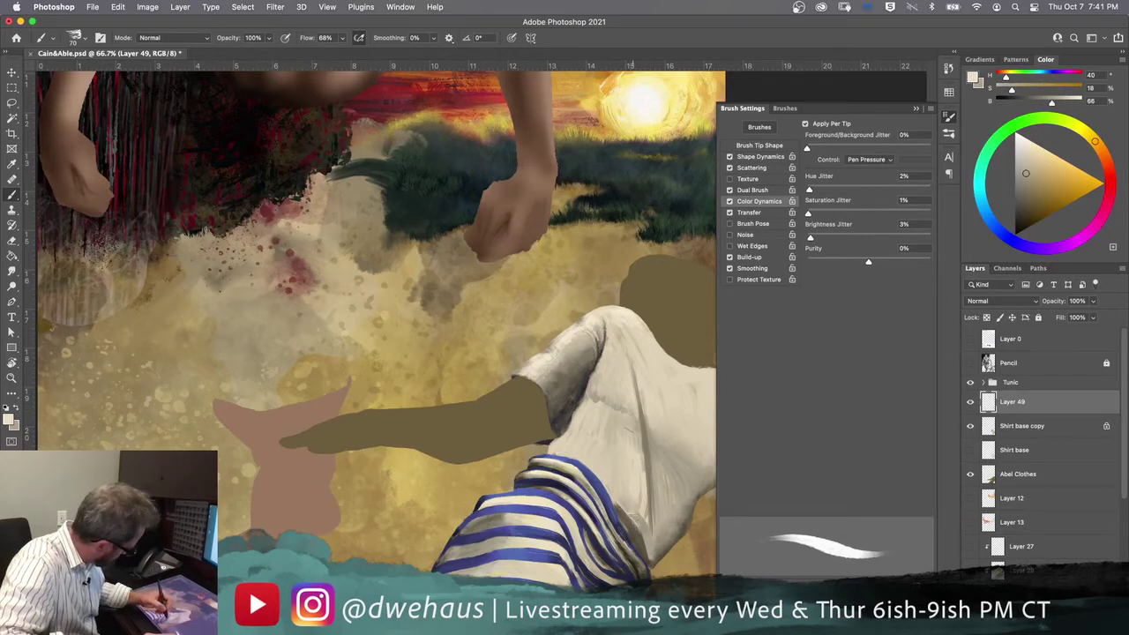
pyautogui.keyDown('alt'); pyautogui.click(643, 534); pyautogui.keyUp('alt')
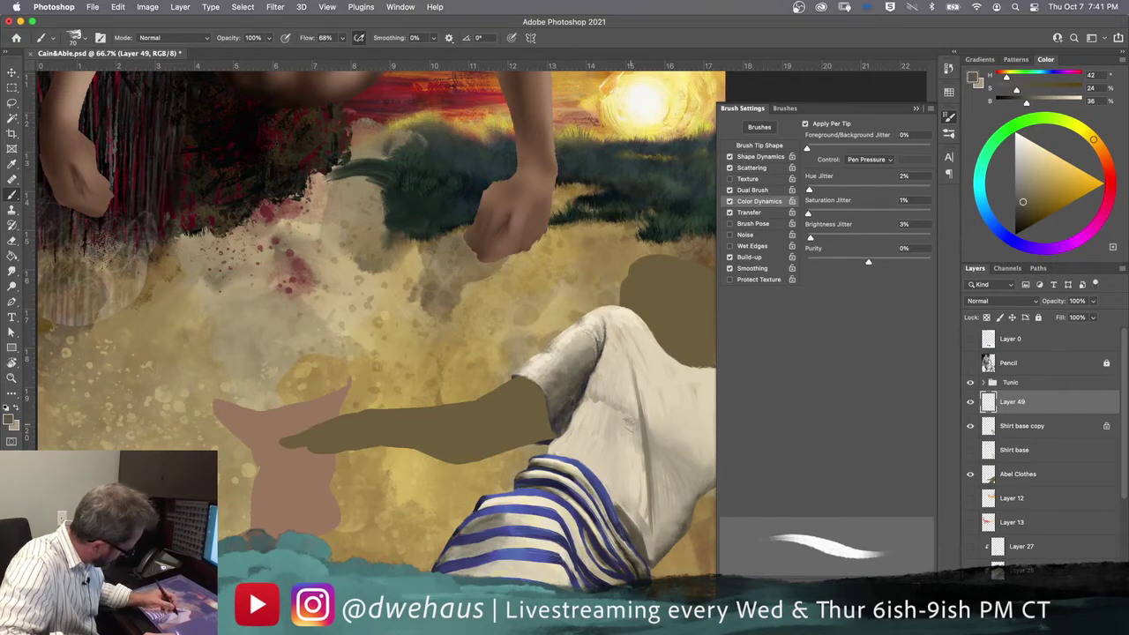
pyautogui.moveTo(626, 429); pyautogui.dragTo(612, 411)
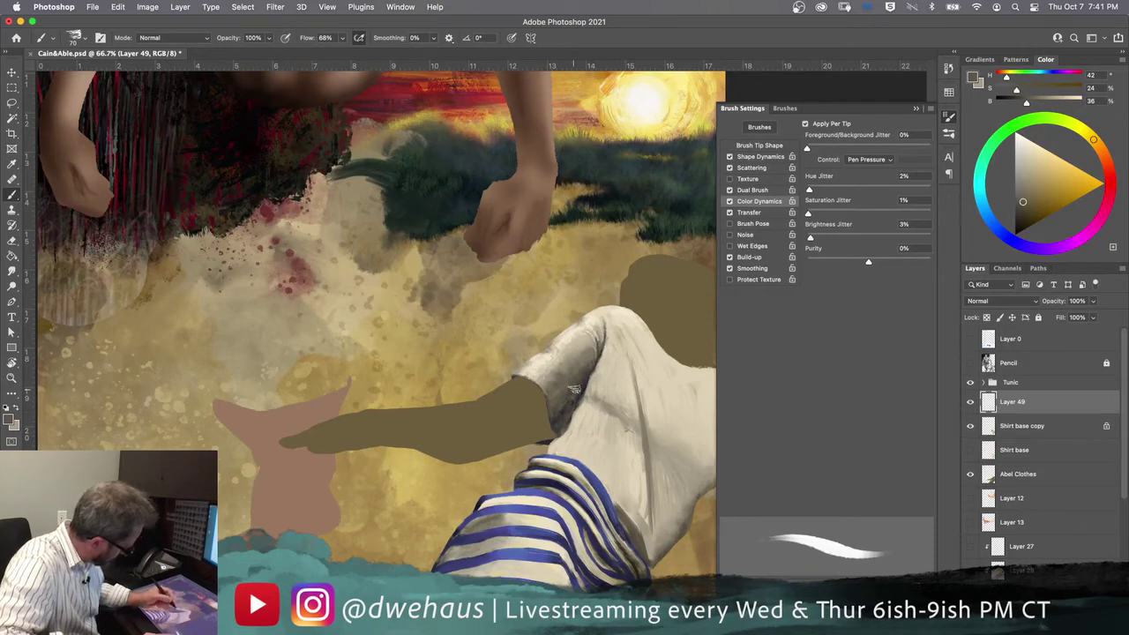
# Step: Undo the recent dark fold strokes on the shirt's side
pyautogui.press('super+z')
pyautogui.press('super+z')
pyautogui.press('super+z')
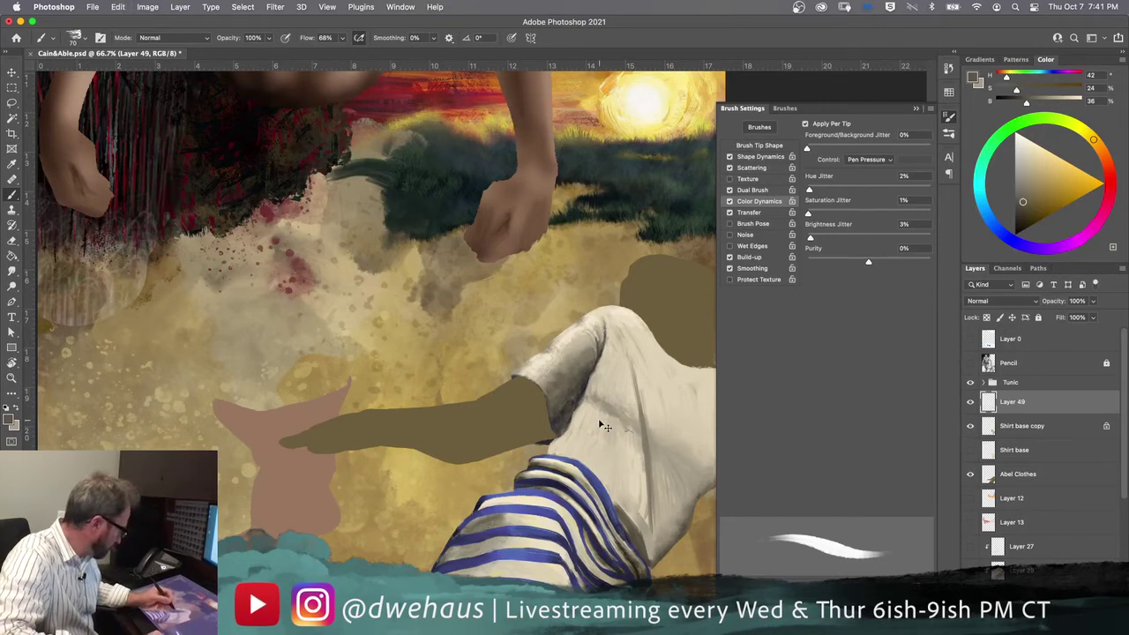
pyautogui.press('super+z')
pyautogui.press('super+z')
pyautogui.press('super+z')
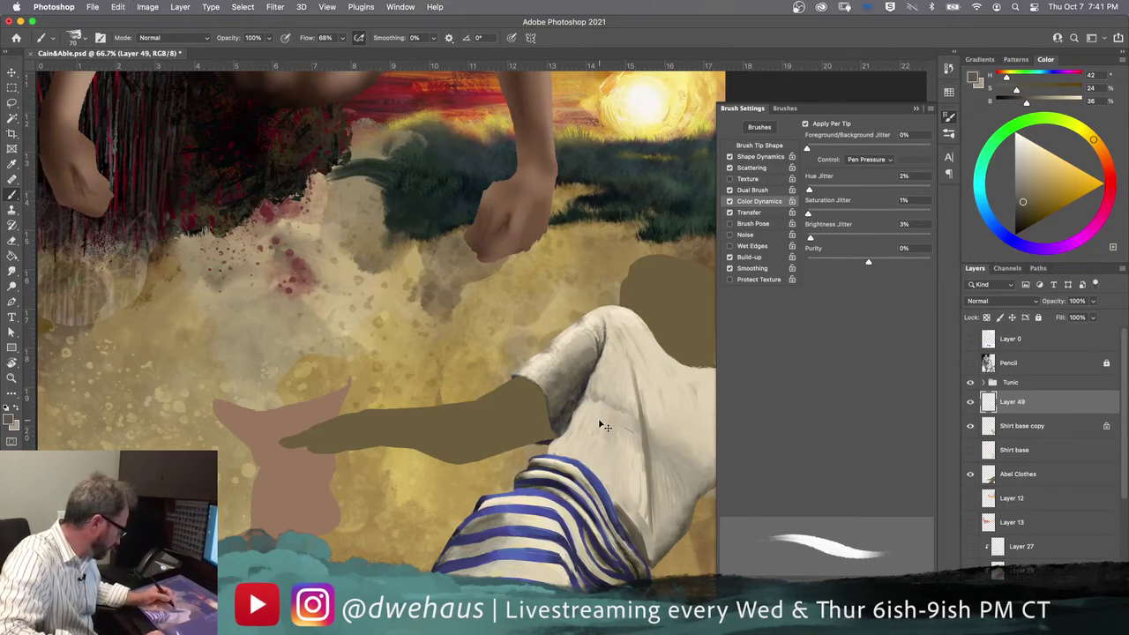
pyautogui.press('super+z')
pyautogui.press('super+z')
pyautogui.press('super+z')
pyautogui.press('super+z')
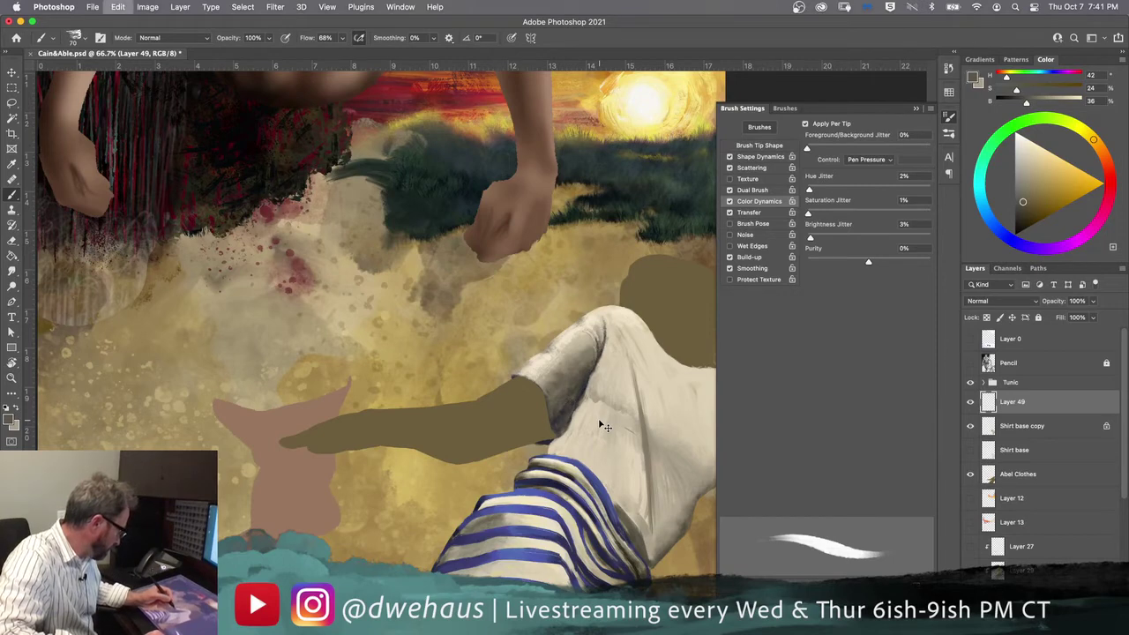
pyautogui.press('super+z')
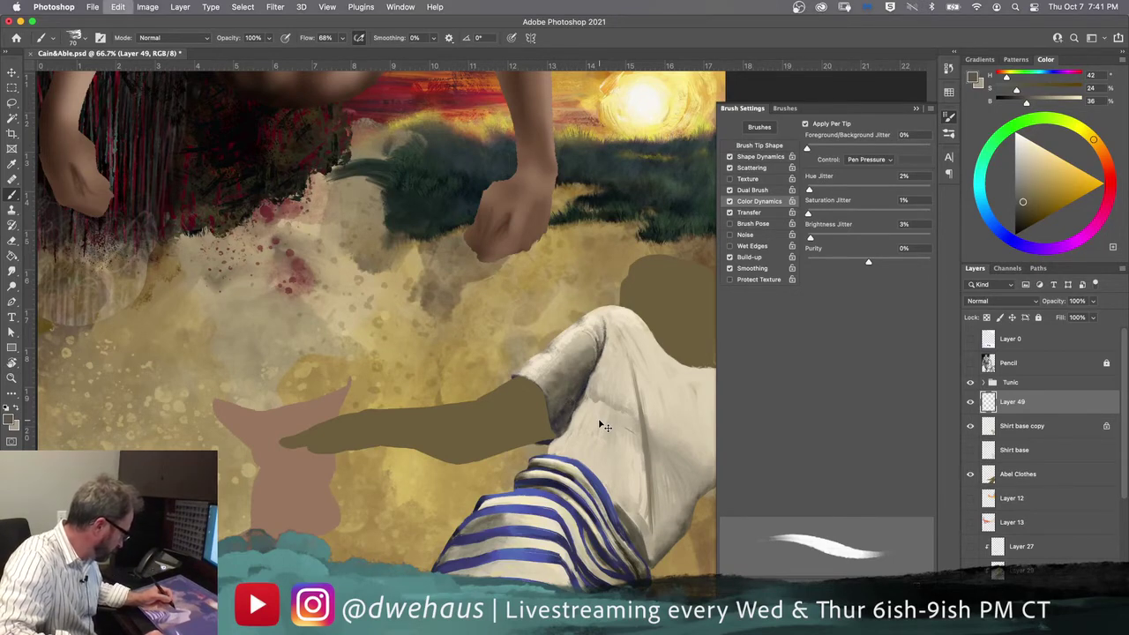
pyautogui.press('super+z')
pyautogui.press('super+z')
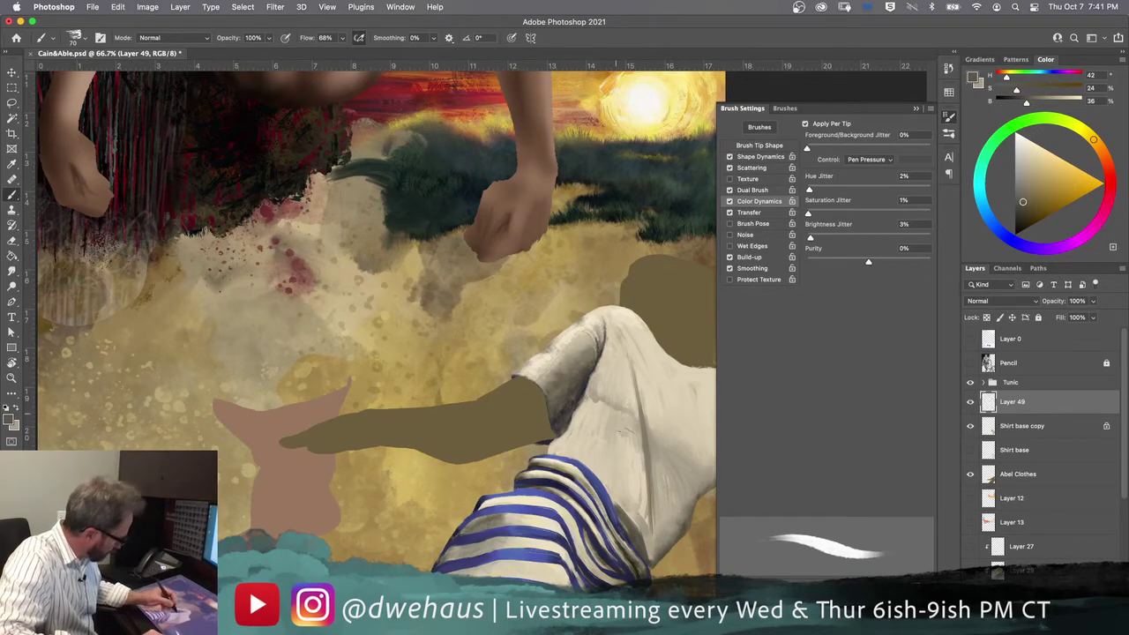
# Step: Paint sampled cream from the shirt's side up to the shoulder and sample H 41, S 18, B 90, using the brush at 100 px
pyautogui.keyDown('alt'); pyautogui.click(619, 377); pyautogui.keyUp('alt')
pyautogui.moveTo(628, 404)
pyautogui.mouseDown()
pyautogui.moveTo(621, 359)
pyautogui.moveTo(628, 420)
pyautogui.moveTo(612, 389)
pyautogui.moveTo(611, 432)
pyautogui.moveTo(612, 366)
pyautogui.moveTo(606, 423)
pyautogui.moveTo(604, 375)
pyautogui.moveTo(588, 415)
pyautogui.moveTo(614, 360)
pyautogui.moveTo(620, 427)
pyautogui.moveTo(632, 397)
pyautogui.moveTo(622, 364)
pyautogui.moveTo(621, 423)
pyautogui.moveTo(604, 395)
pyautogui.moveTo(602, 404)
pyautogui.moveTo(609, 369)
pyautogui.moveTo(596, 388)
pyautogui.moveTo(612, 364)
pyautogui.moveTo(607, 404)
pyautogui.moveTo(633, 372)
pyautogui.moveTo(627, 334)
pyautogui.moveTo(619, 411)
pyautogui.moveTo(611, 362)
pyautogui.moveTo(603, 383)
pyautogui.moveTo(610, 391)
pyautogui.moveTo(631, 353)
pyautogui.moveTo(630, 328)
pyautogui.moveTo(635, 351)
pyautogui.moveTo(622, 336)
pyautogui.moveTo(618, 353)
pyautogui.moveTo(628, 313)
pyautogui.mouseUp()
pyautogui.keyDown('alt'); pyautogui.click(630, 309); pyautogui.keyUp('alt')
pyautogui.keyDown('alt'); pyautogui.click(629, 328); pyautogui.keyUp('alt')
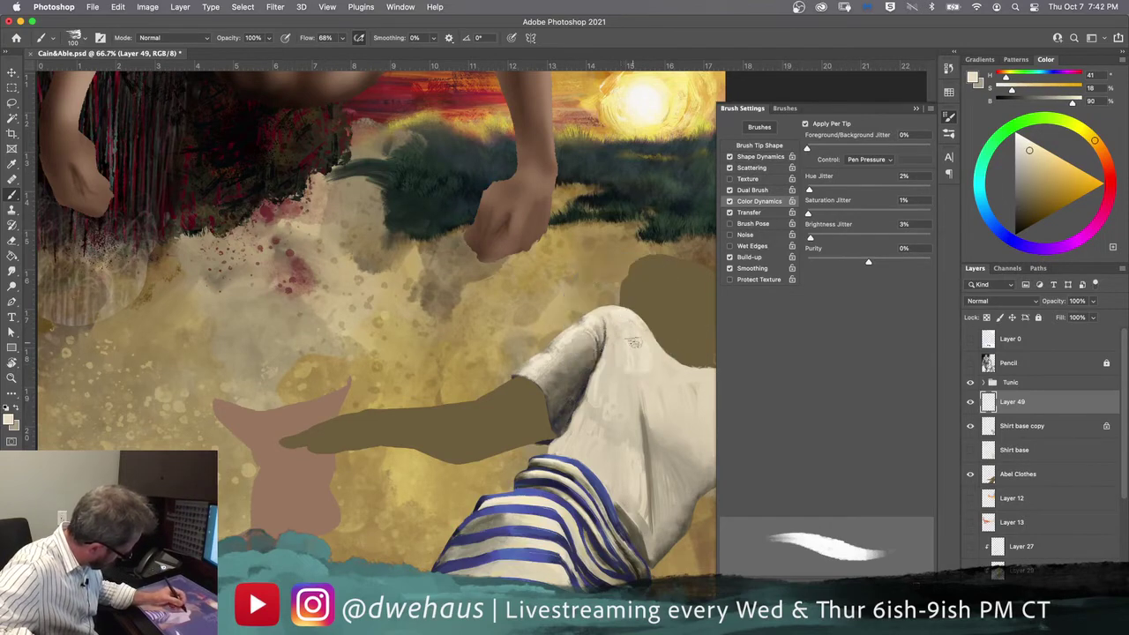
# Step: Paint beige, H 40, S 18, B 66, down the shirt below the shoulder and resample shoulder creams, ending at H 41, S 17, B 93
pyautogui.keyDown('alt'); pyautogui.click(634, 349); pyautogui.keyUp('alt')
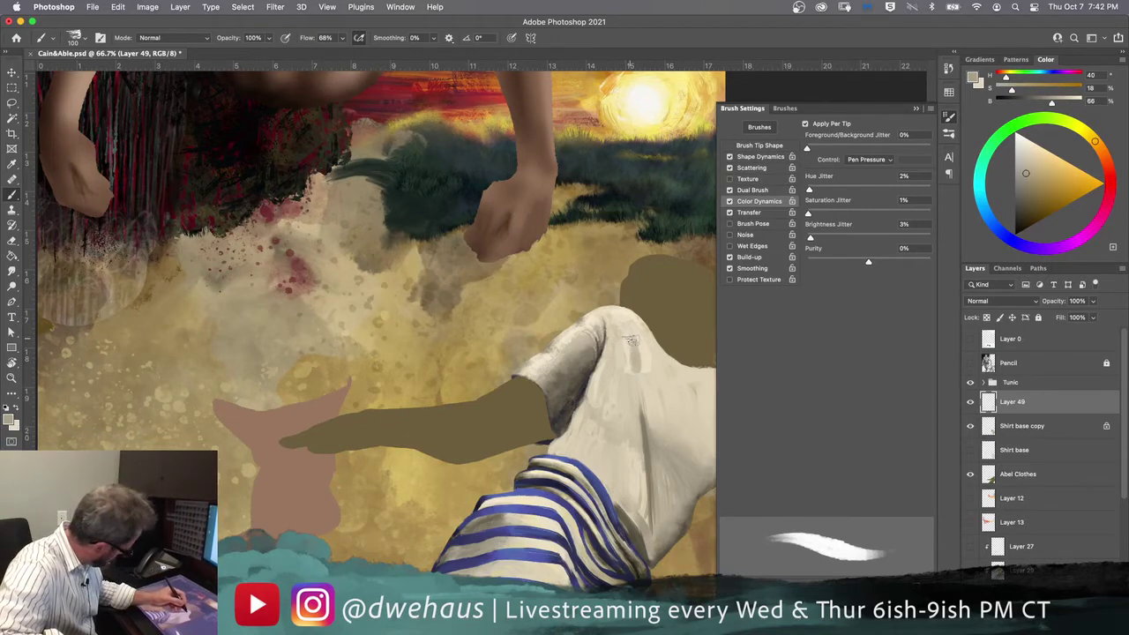
pyautogui.moveTo(626, 346); pyautogui.dragTo(629, 393)
pyautogui.keyDown('alt'); pyautogui.click(628, 346); pyautogui.keyUp('alt')
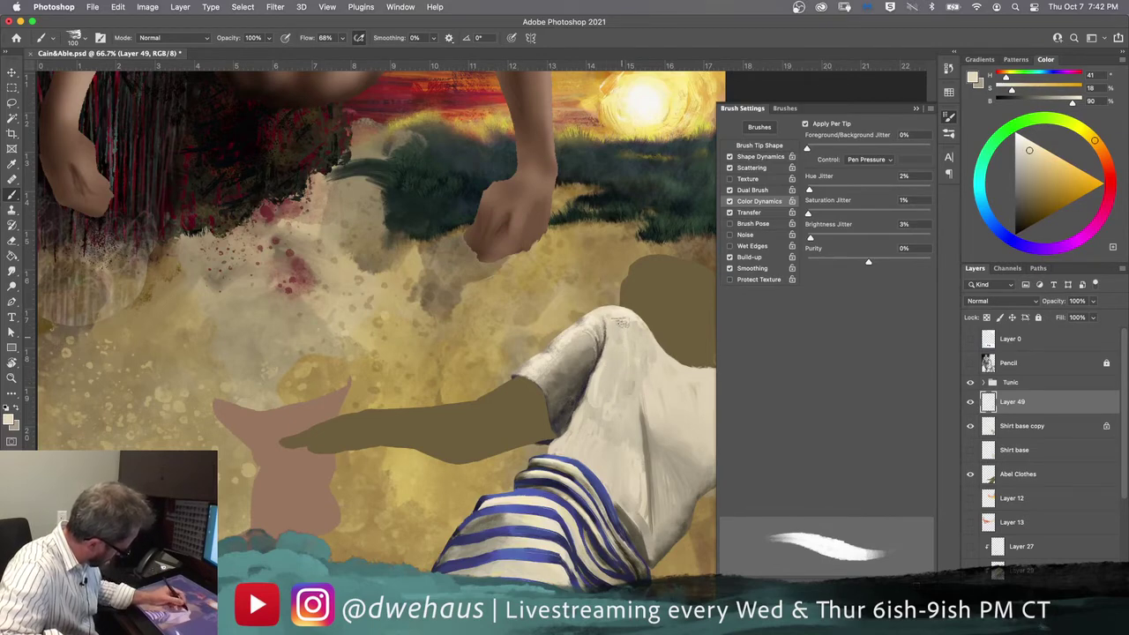
pyautogui.keyDown('alt'); pyautogui.click(627, 311); pyautogui.keyUp('alt')
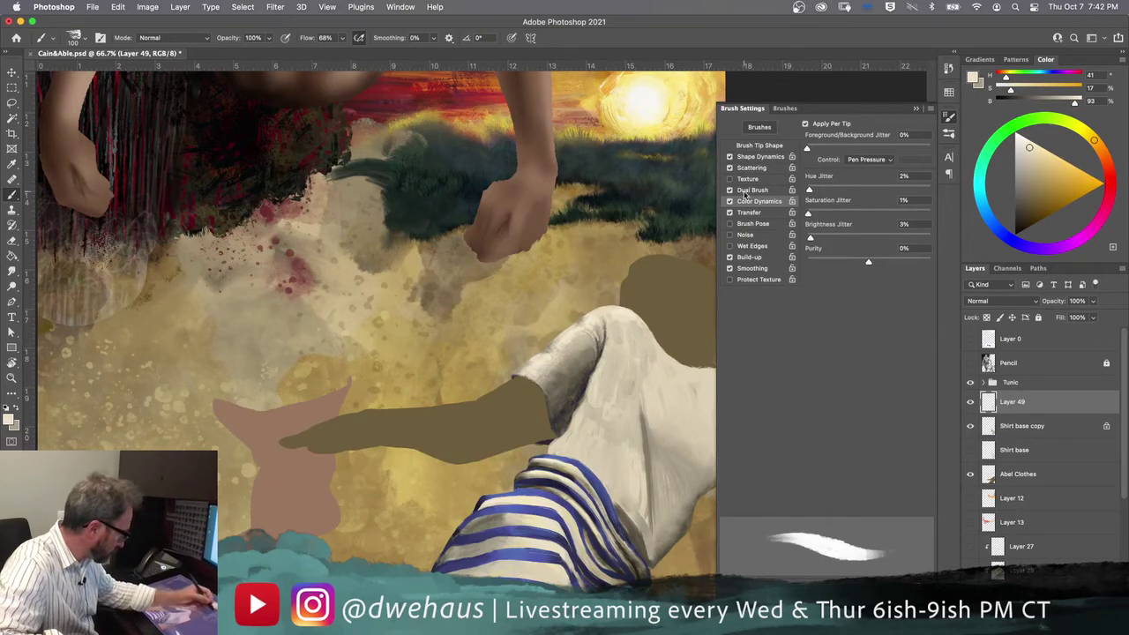
# Step: Turn off the brush's Color Dynamics and shade the shirt beside the sleeve crease with sampled beige, H 41, S 18, B 80, and H 41, S 22, B 51
pyautogui.click(730, 201)
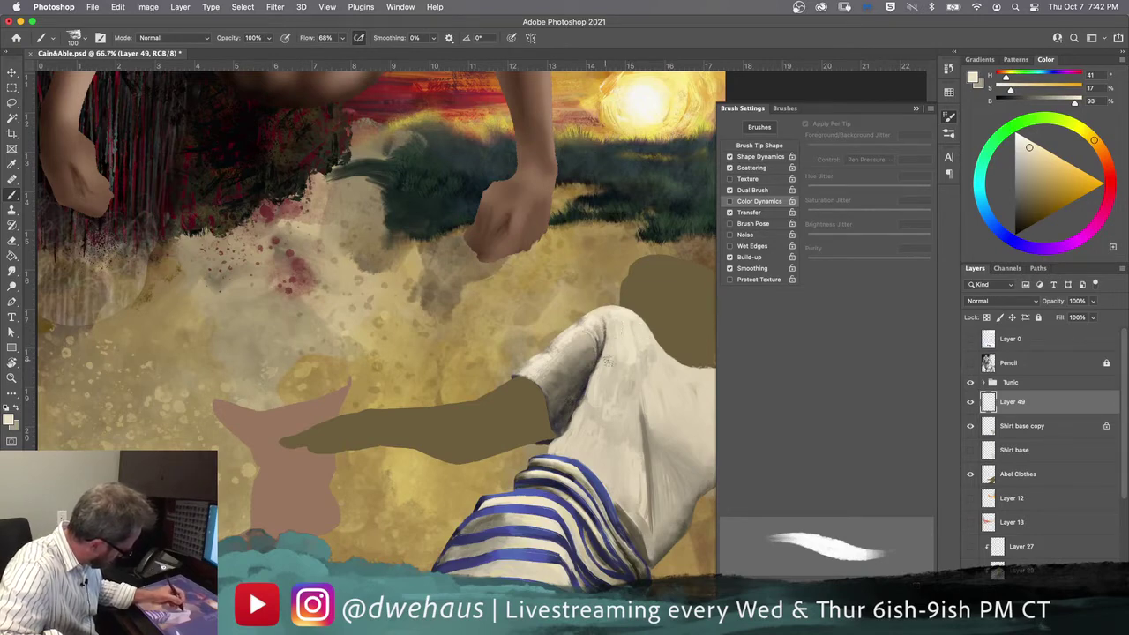
pyautogui.keyDown('alt'); pyautogui.click(609, 384); pyautogui.keyUp('alt')
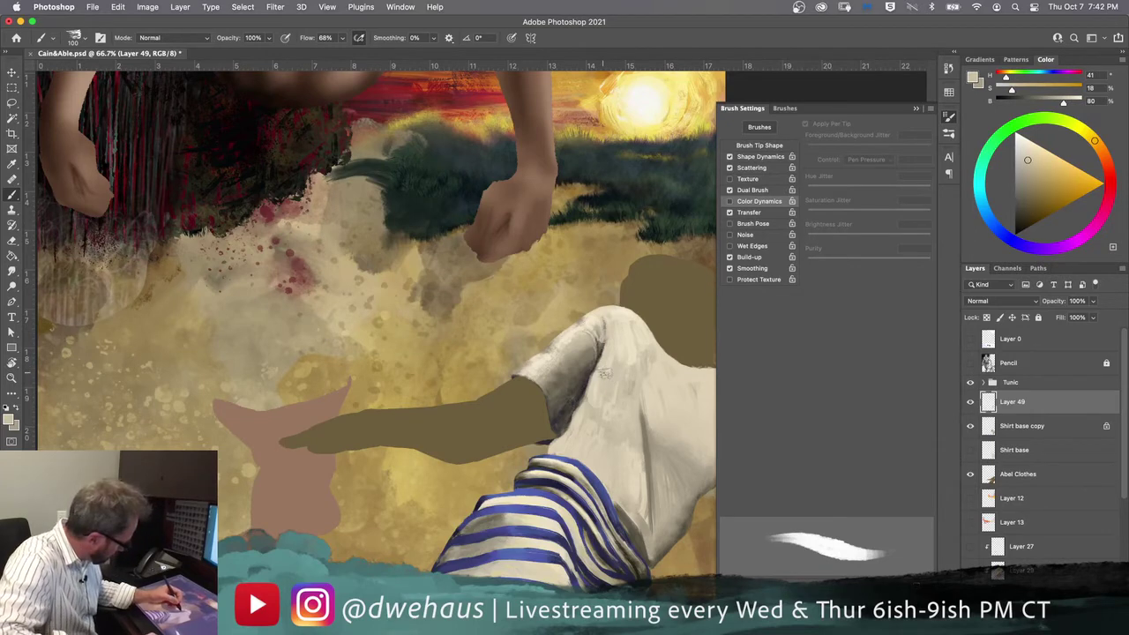
pyautogui.keyDown('alt'); pyautogui.click(605, 381); pyautogui.keyUp('alt')
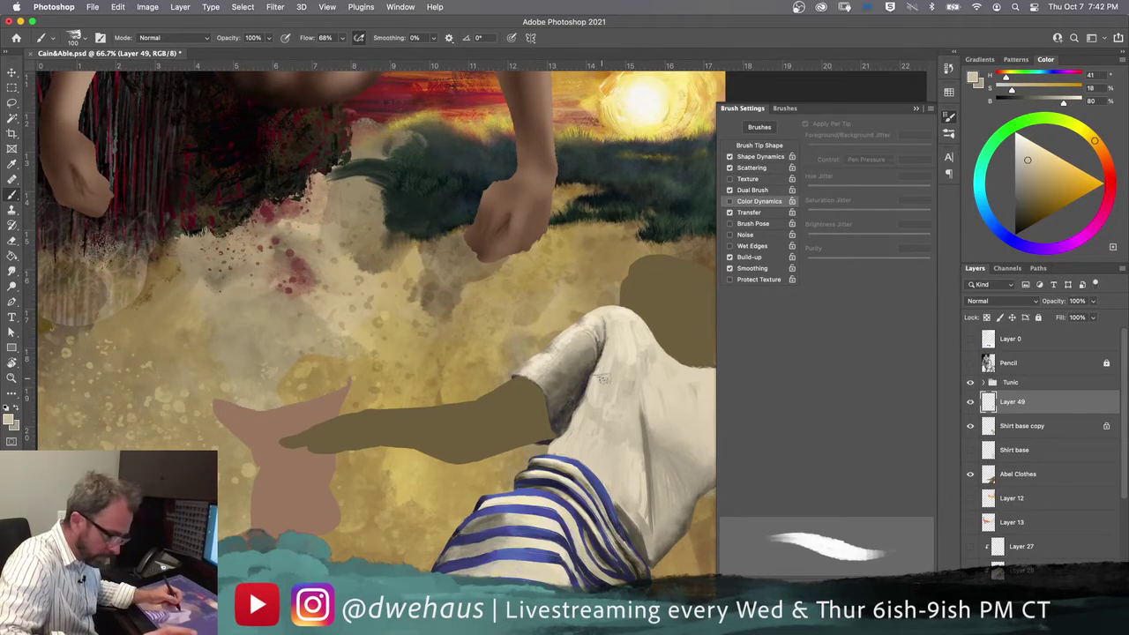
pyautogui.keyDown('alt'); pyautogui.click(645, 436); pyautogui.keyUp('alt')
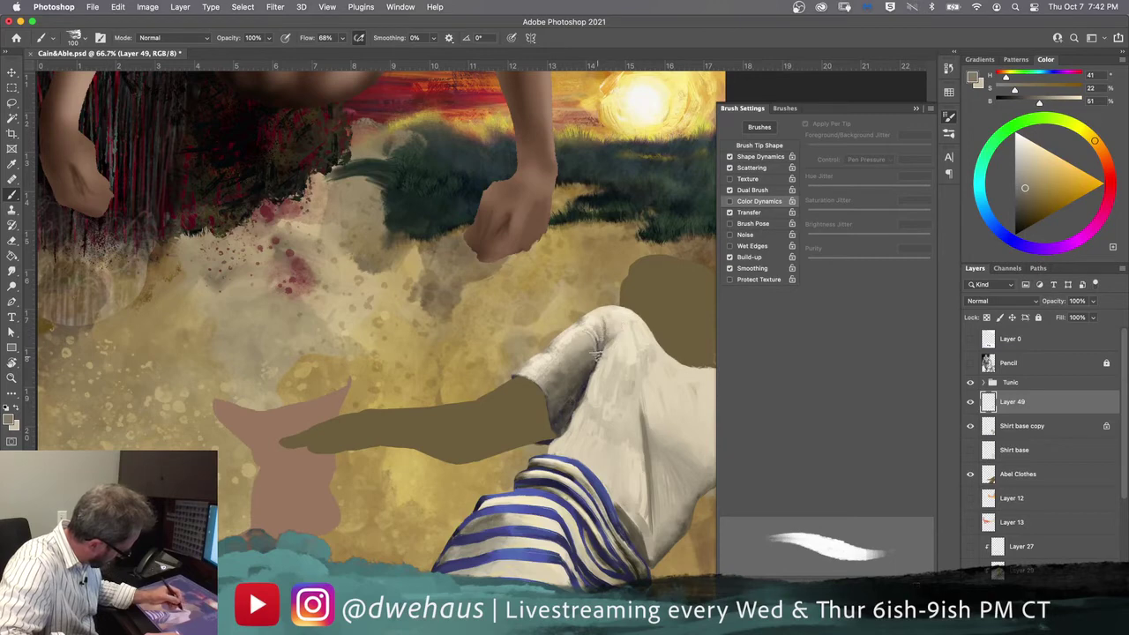
# Step: Darken the underarm crease with sampled H 306, S 4, B 24 and blend it using sampled shirt tones, ending at H 40, S 17, B 81
pyautogui.keyDown('alt'); pyautogui.click(595, 356); pyautogui.keyUp('alt')
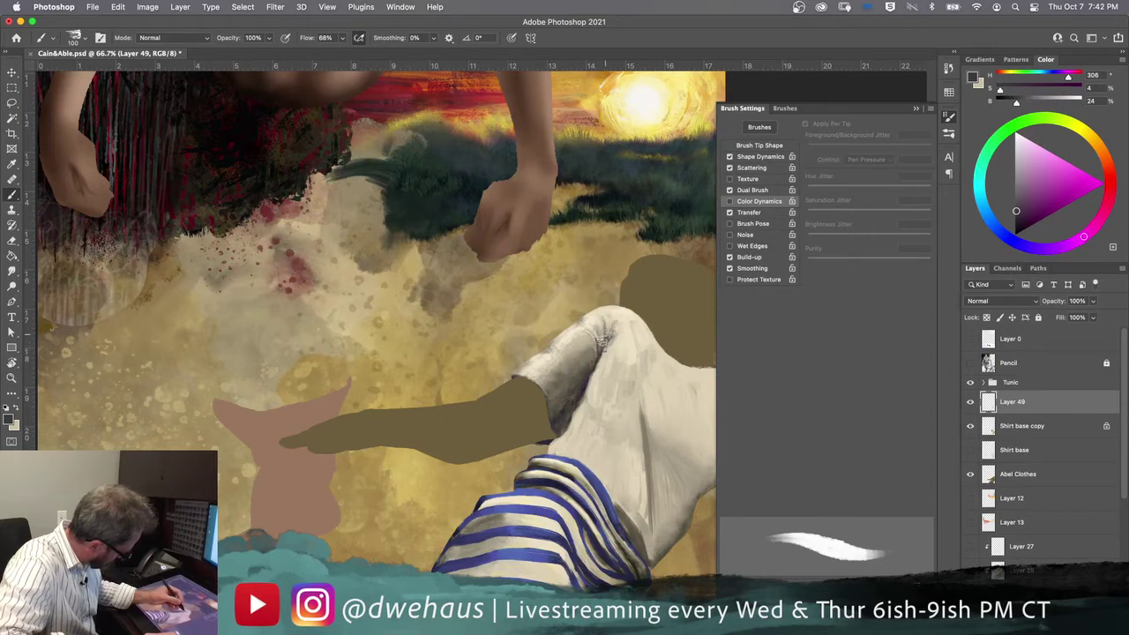
pyautogui.keyDown('alt'); pyautogui.click(617, 352); pyautogui.keyUp('alt')
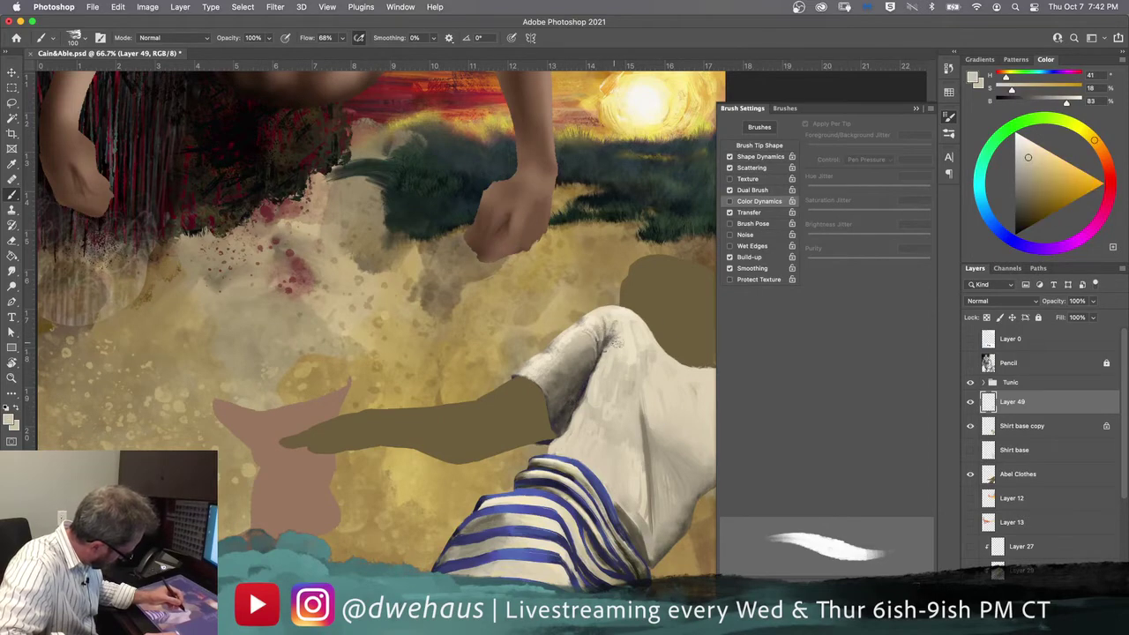
pyautogui.keyDown('alt'); pyautogui.click(635, 421); pyautogui.keyUp('alt')
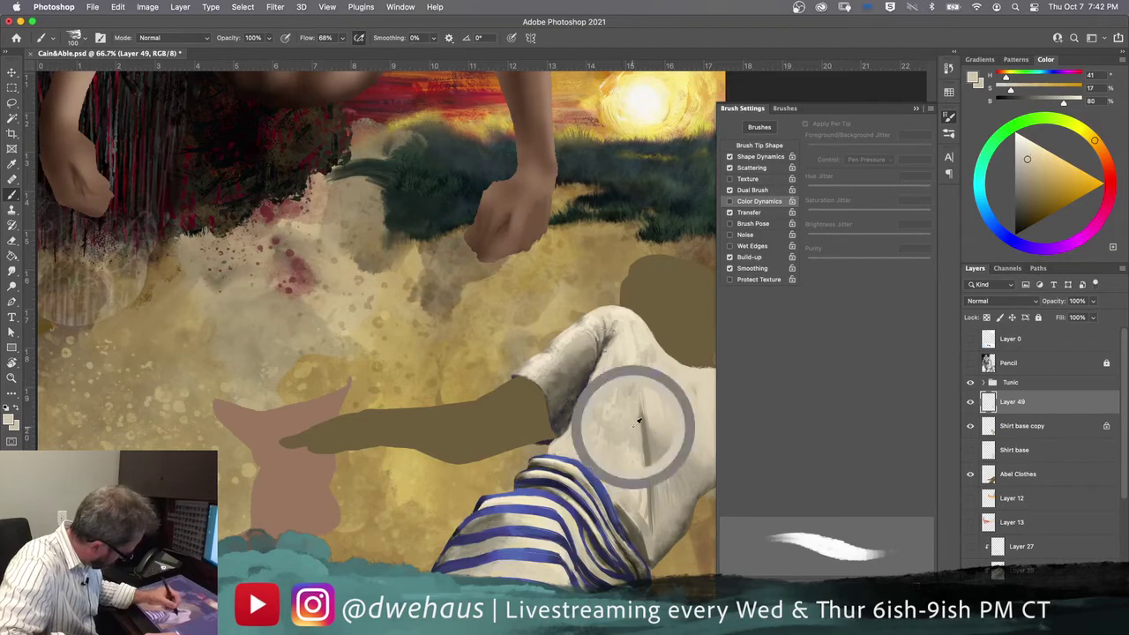
pyautogui.keyDown('alt'); pyautogui.click(649, 423); pyautogui.keyUp('alt')
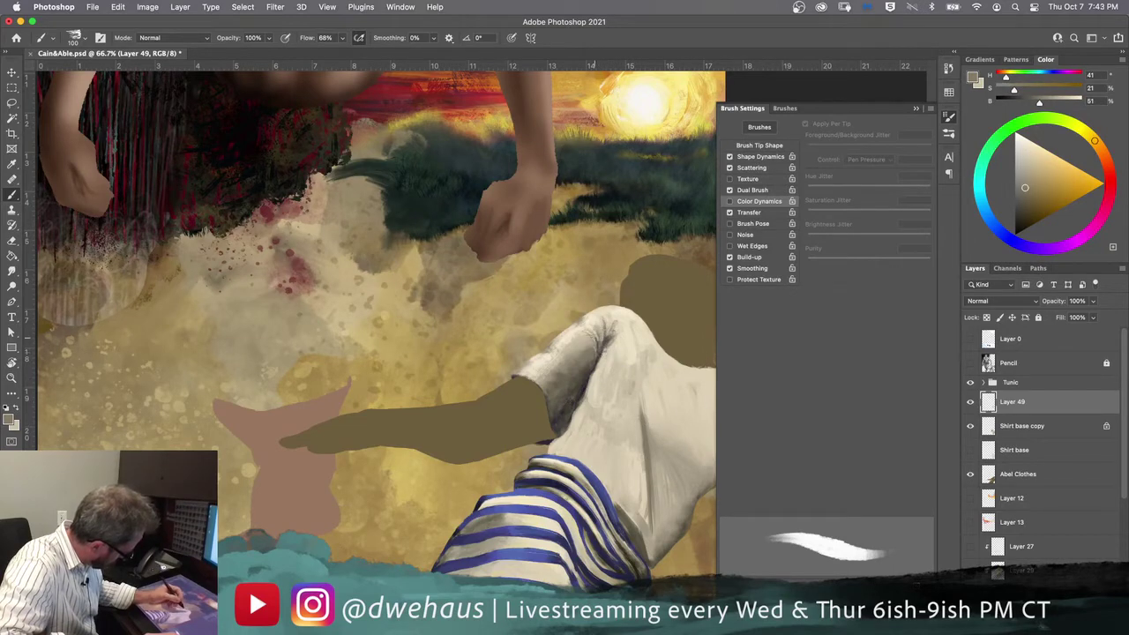
pyautogui.keyDown('alt'); pyautogui.click(617, 428); pyautogui.keyUp('alt')
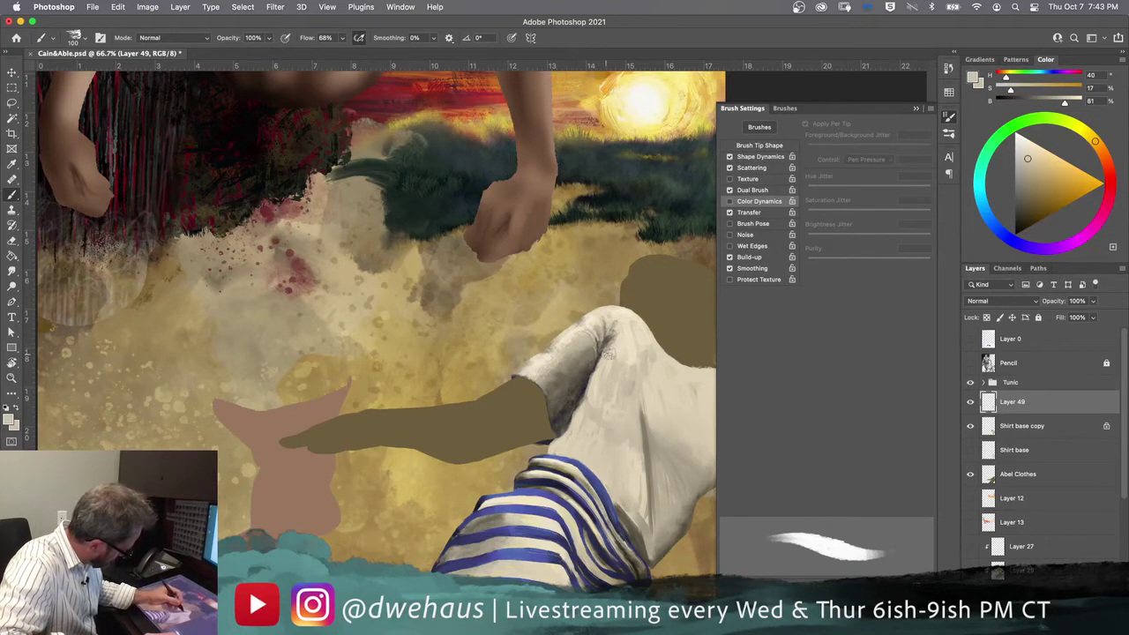
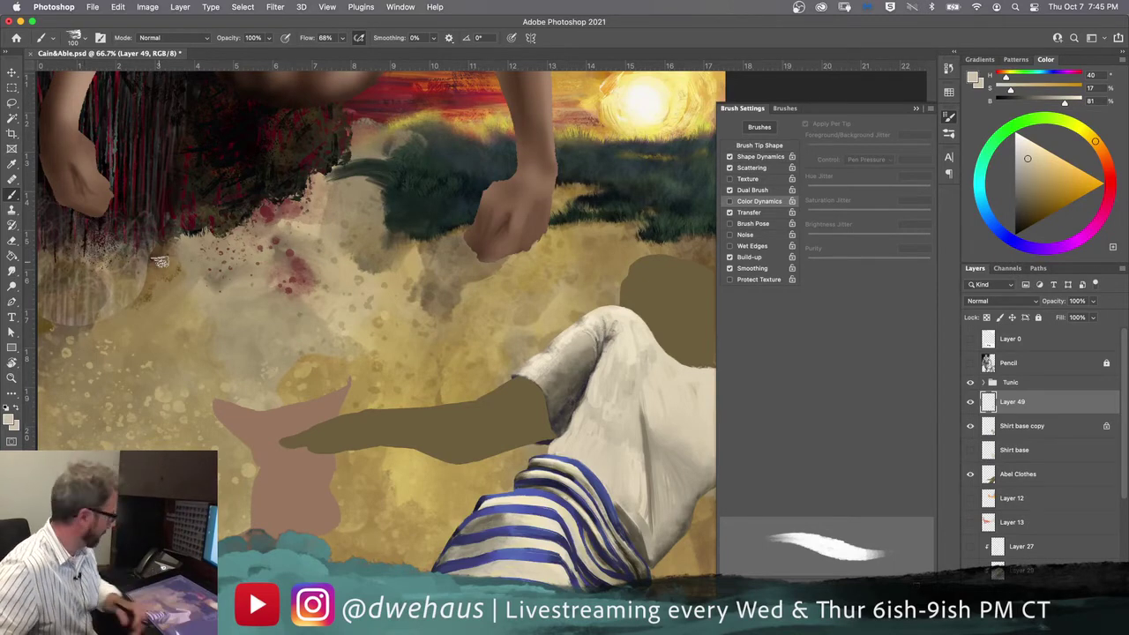
# Step: Start opening another file and browse the Downloads folder for it
pyautogui.click(92, 7)
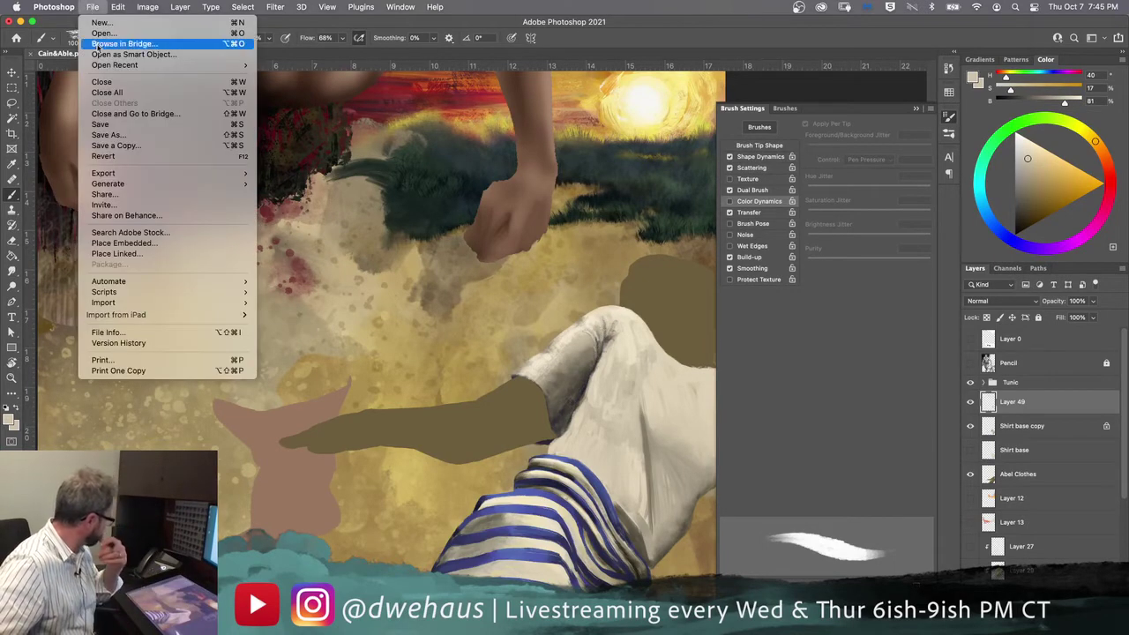
pyautogui.click(104, 34)
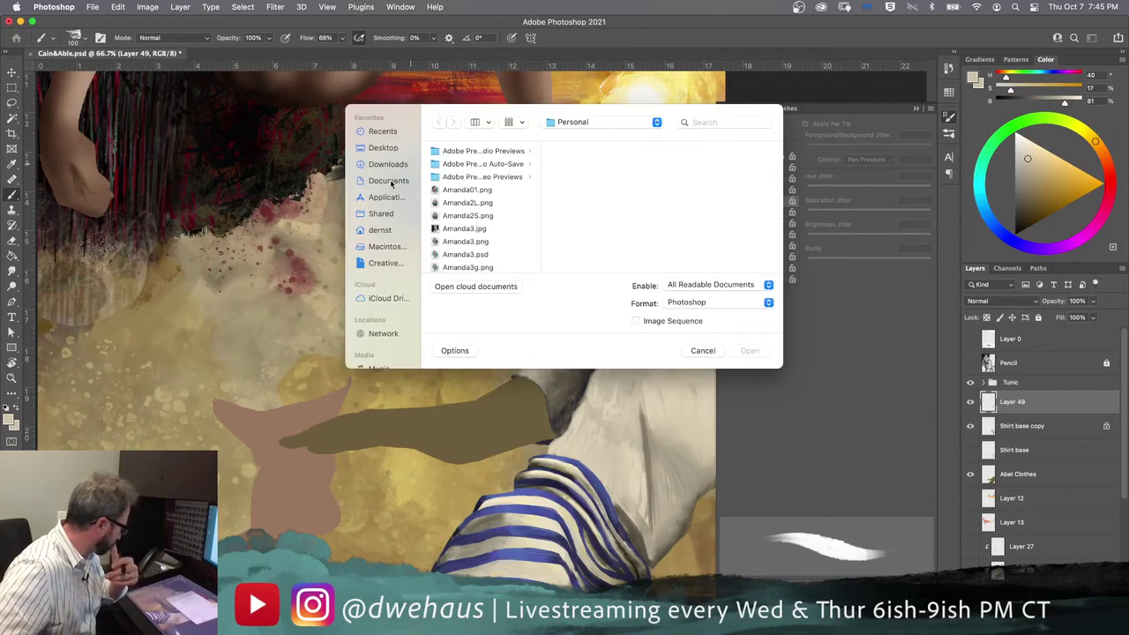
pyautogui.click(393, 164)
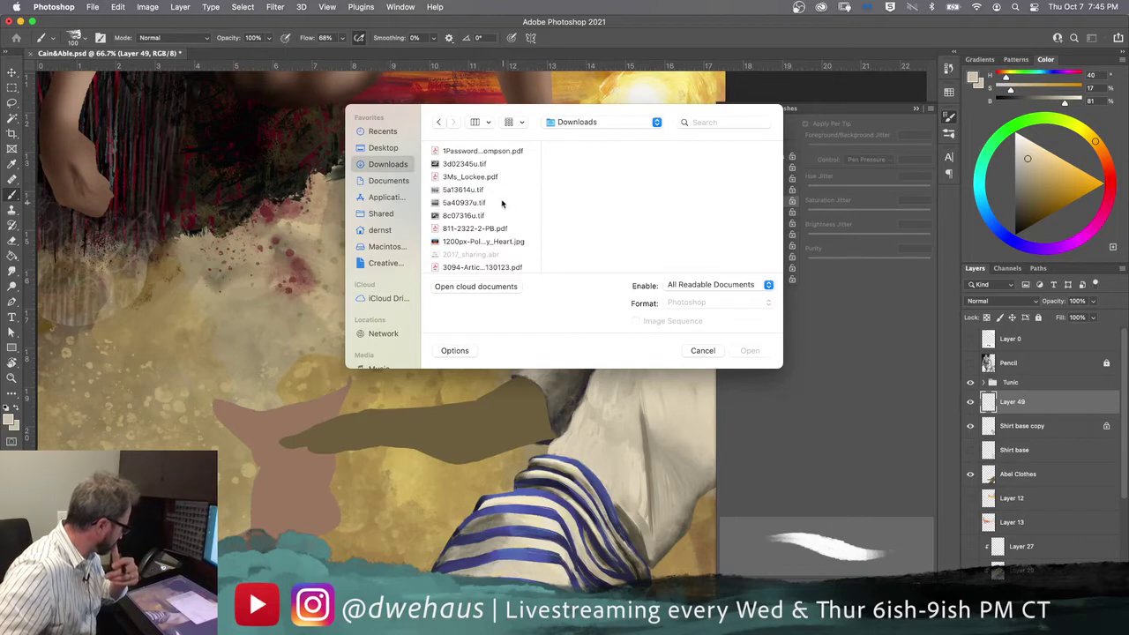
pyautogui.scroll(-10, 483, 234)
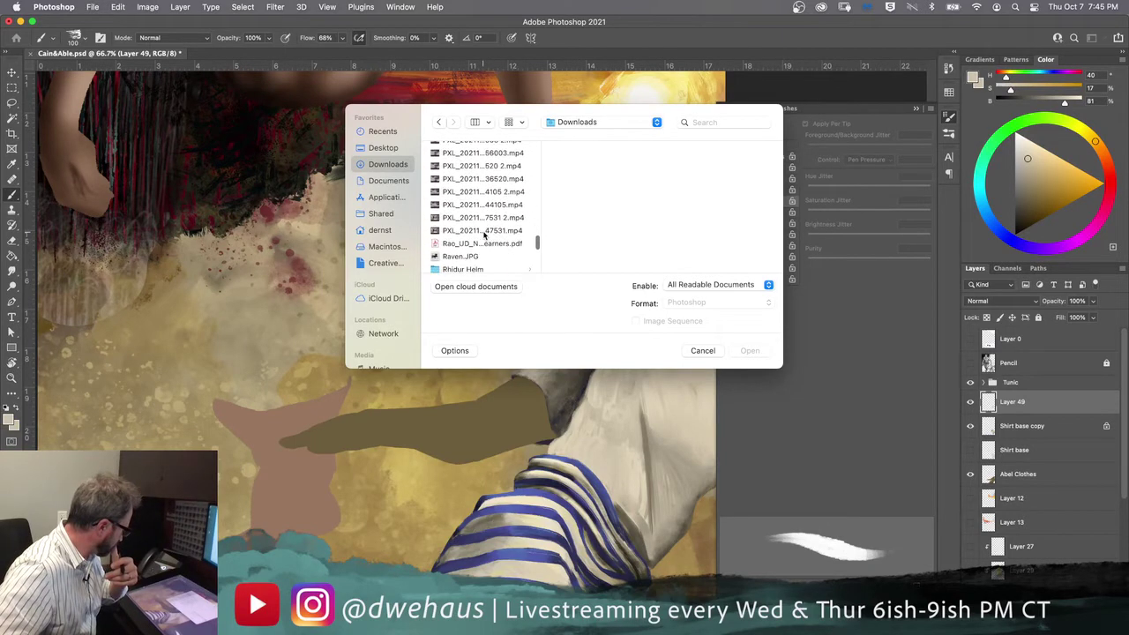
# Step: Find the photo of the man lying on a tarp, IMG_2586.JPG, in Downloads and open it
pyautogui.scroll(5, 483, 233)
pyautogui.scroll(-3, 484, 234)
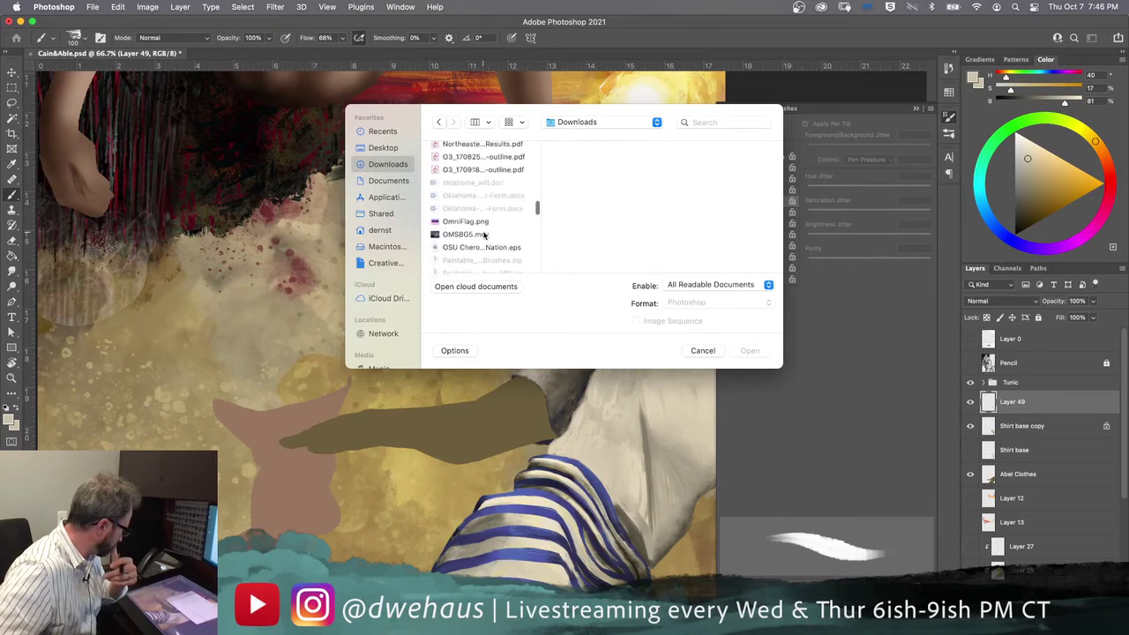
pyautogui.scroll(5, 483, 234)
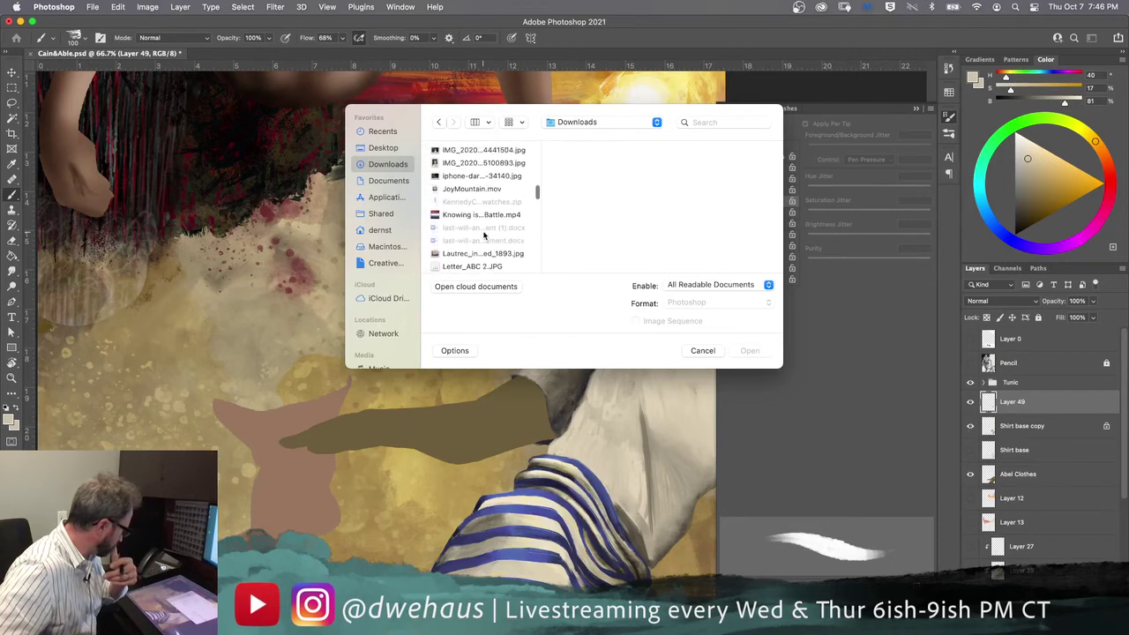
pyautogui.click(484, 233)
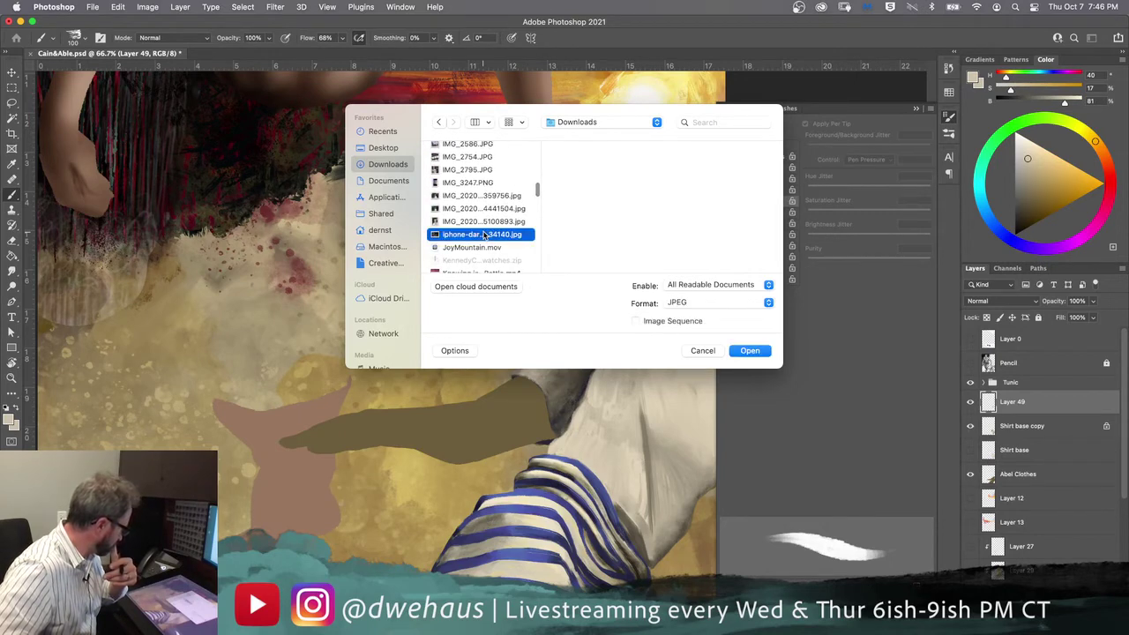
pyautogui.press('Up')
pyautogui.press('Up')
pyautogui.press('Up')
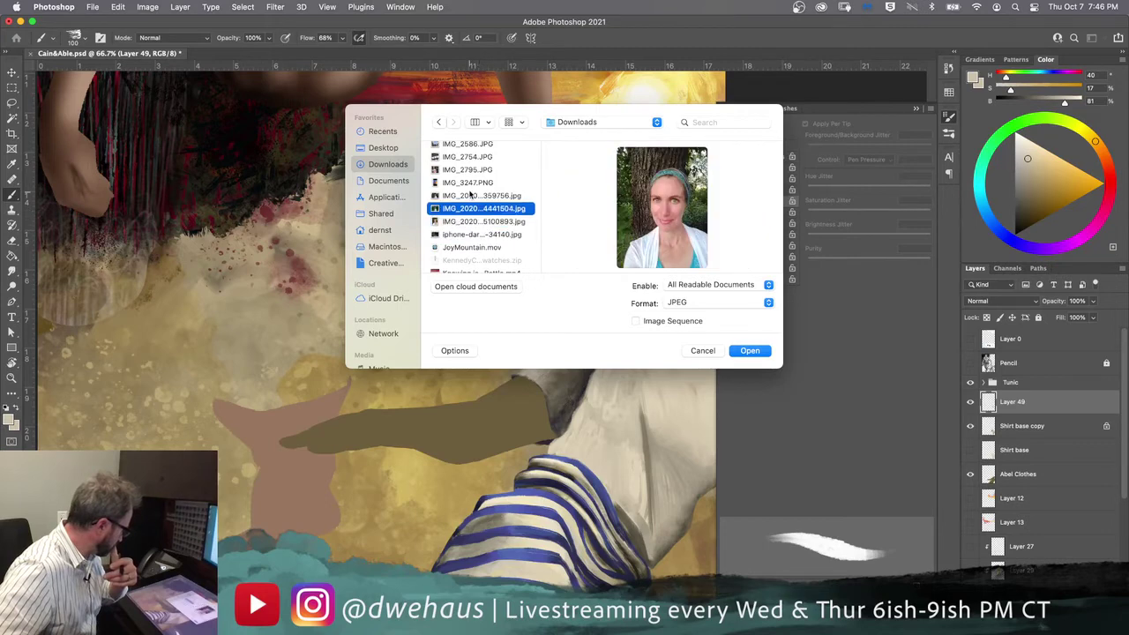
pyautogui.press('Up')
pyautogui.press('Up')
pyautogui.press('Up')
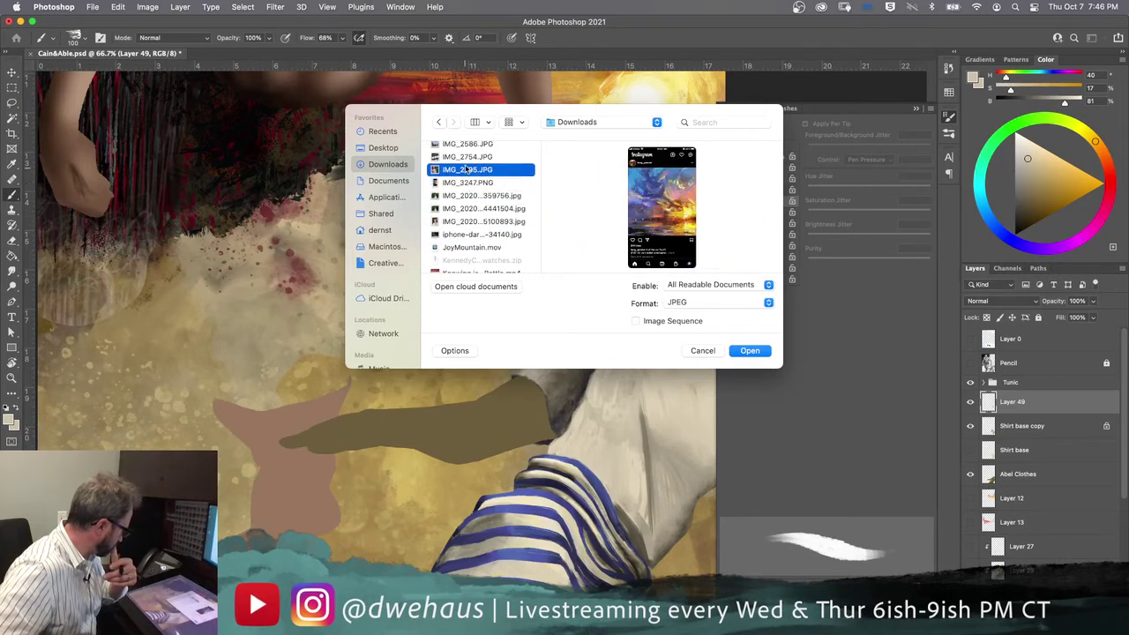
pyautogui.press('Up')
pyautogui.scroll(3, 481, 203)
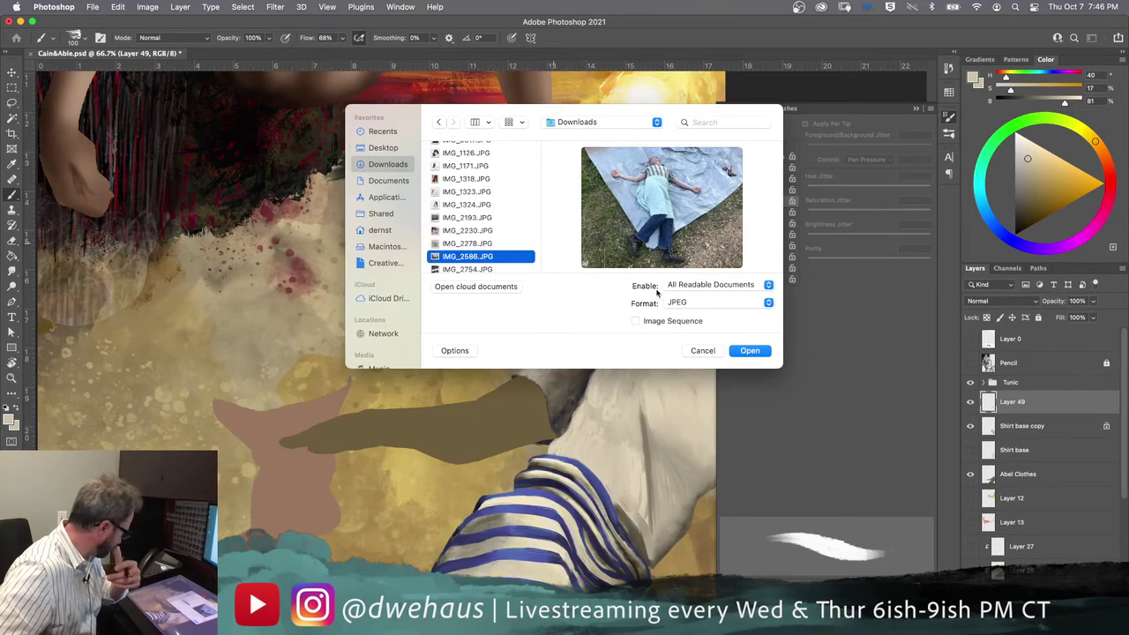
pyautogui.click(762, 351)
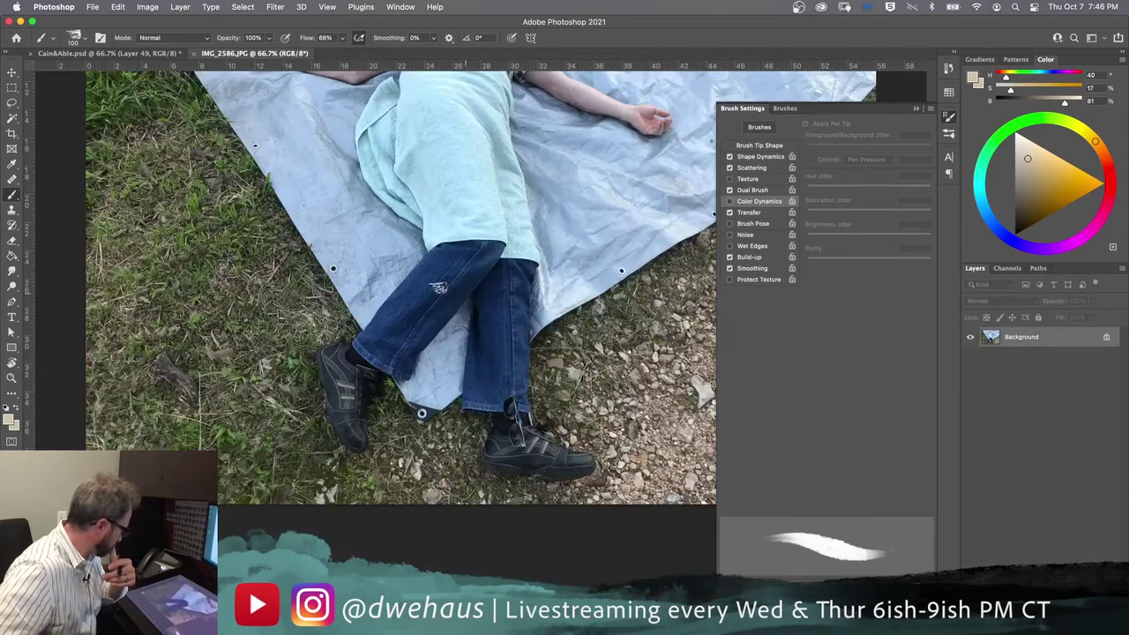
# Step: Copy the entire reference photo and close its file without saving changes
pyautogui.scroll(10, 397, 282)
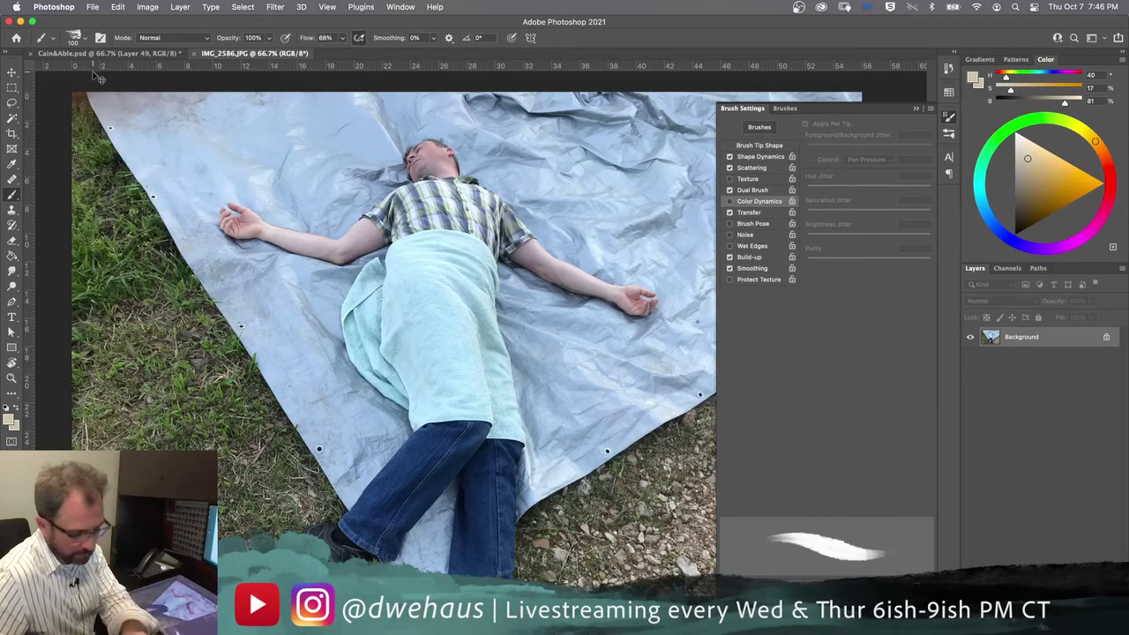
pyautogui.press('super+i')
pyautogui.press('super+i')
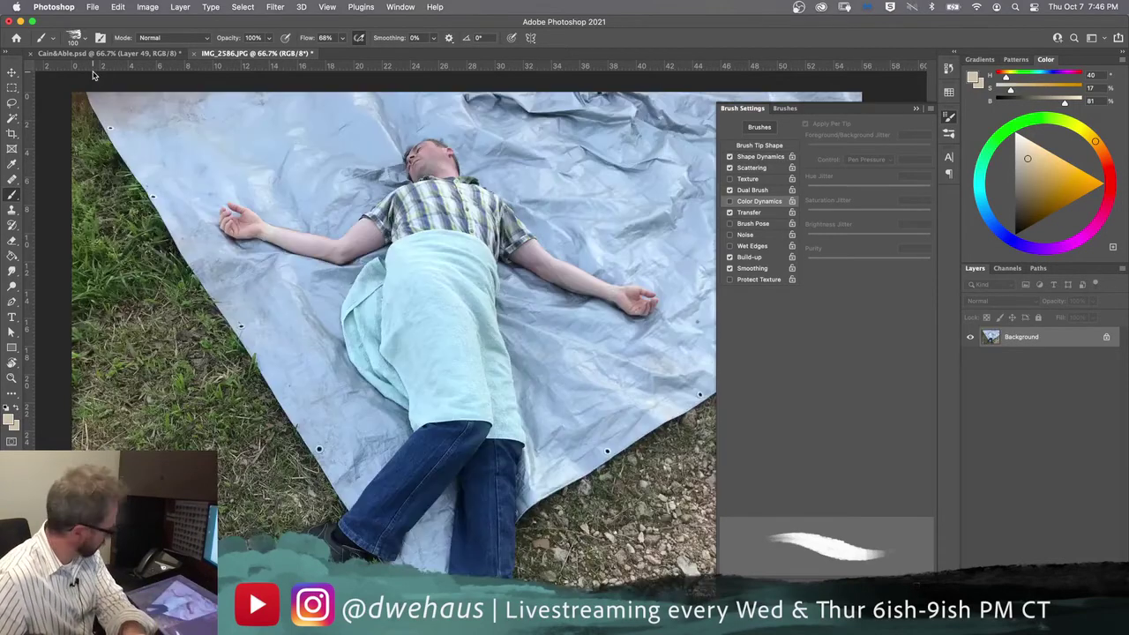
pyautogui.press('super+minus')
pyautogui.press('super+minus')
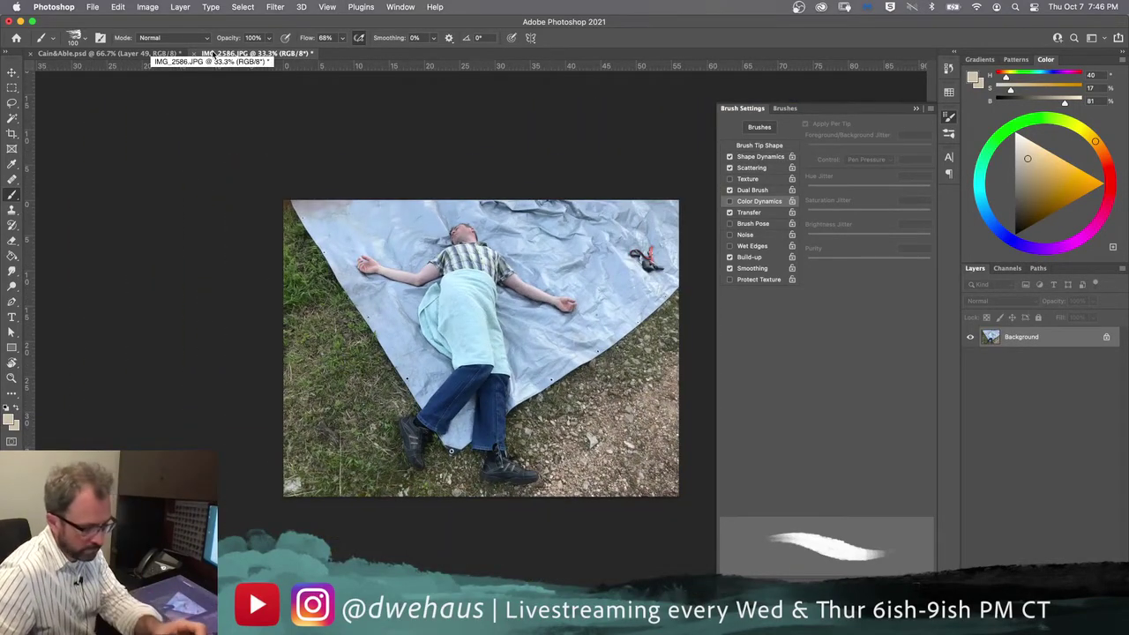
pyautogui.press('super+a')
pyautogui.press('super+c')
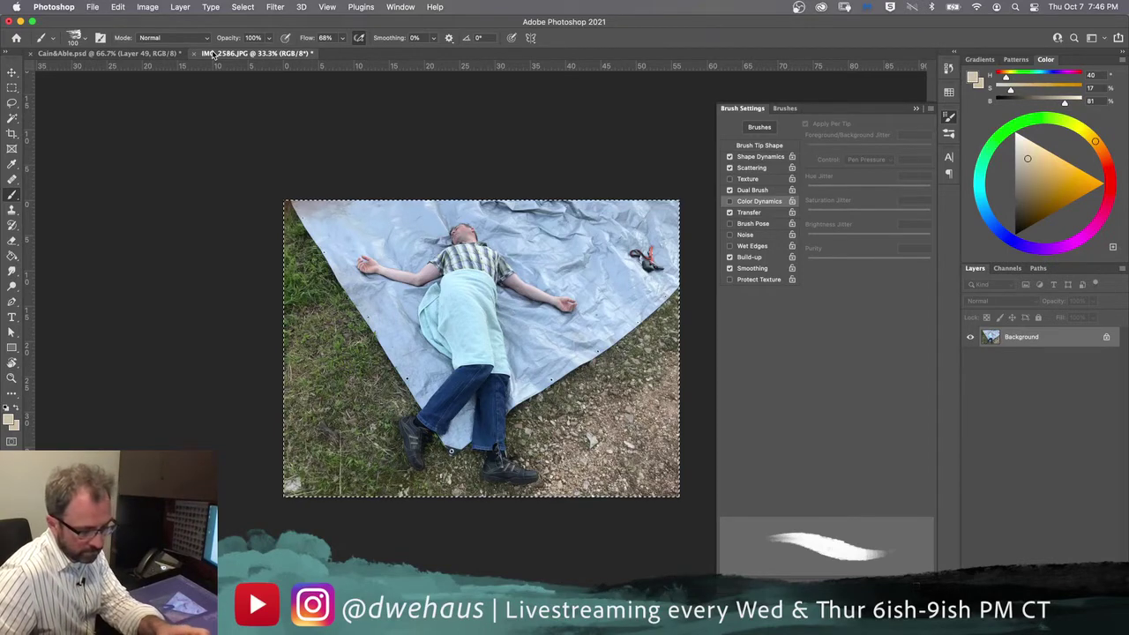
pyautogui.press('super+w')
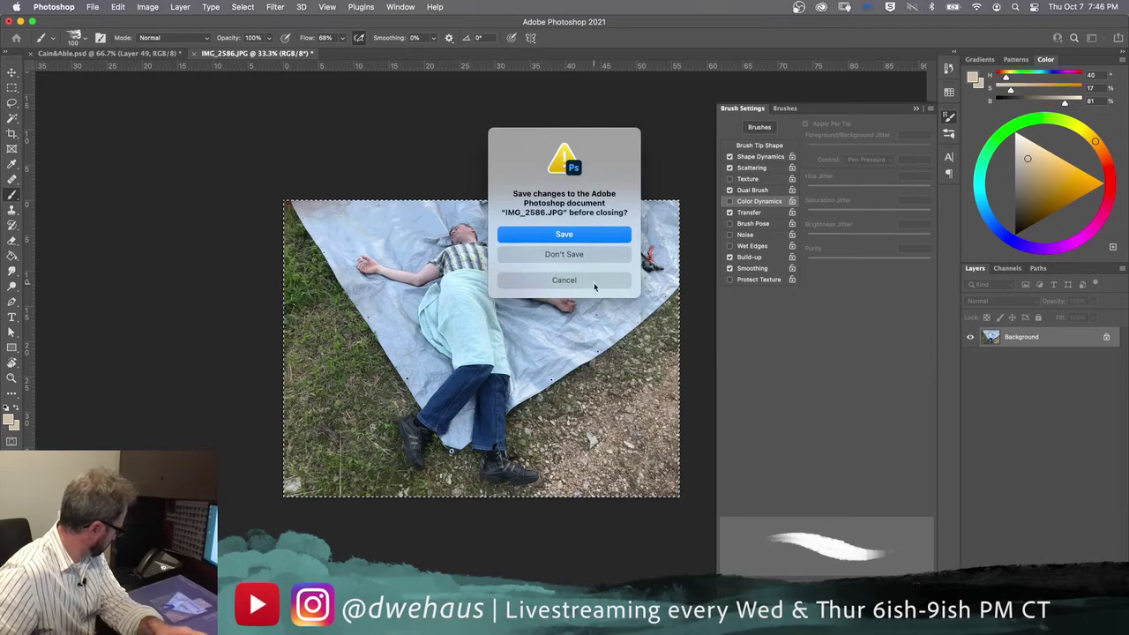
pyautogui.click(582, 255)
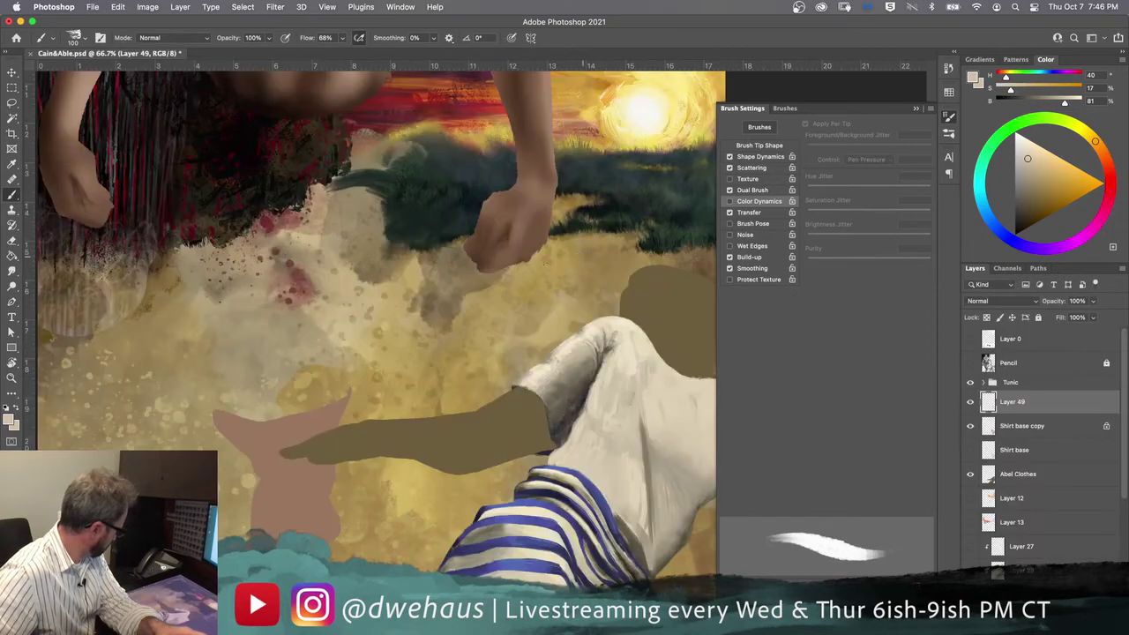
# Step: Paste the photo into the painting and delete everything outside a loose lasso selection around the man's head, arms and torso
pyautogui.press('super+v')
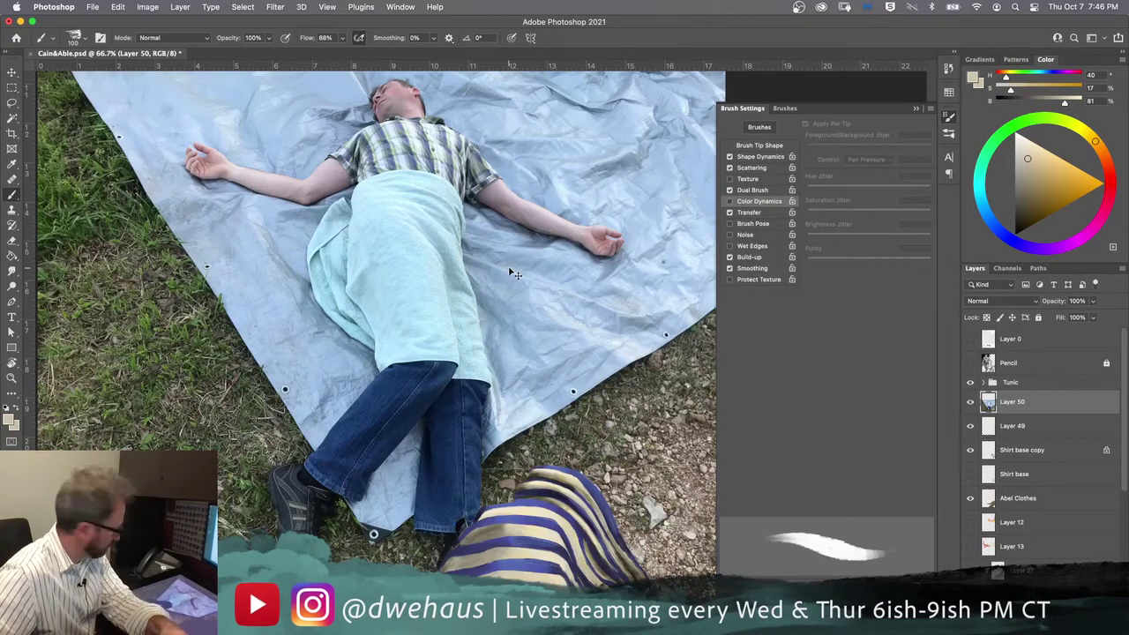
pyautogui.press('super+minus')
pyautogui.press('super+minus')
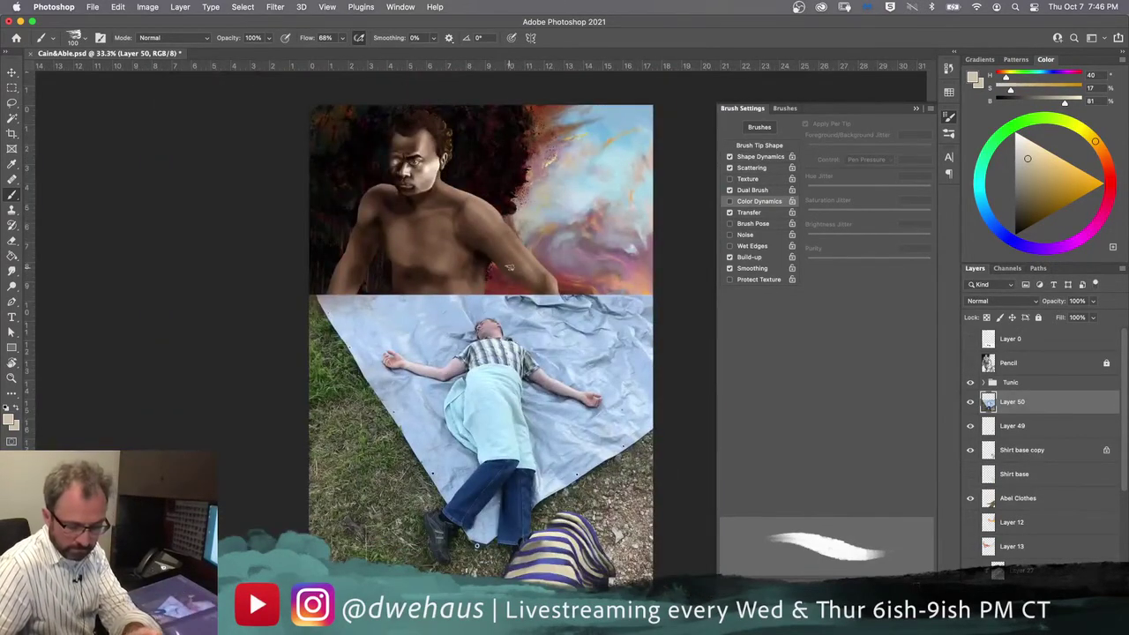
pyautogui.press('l')
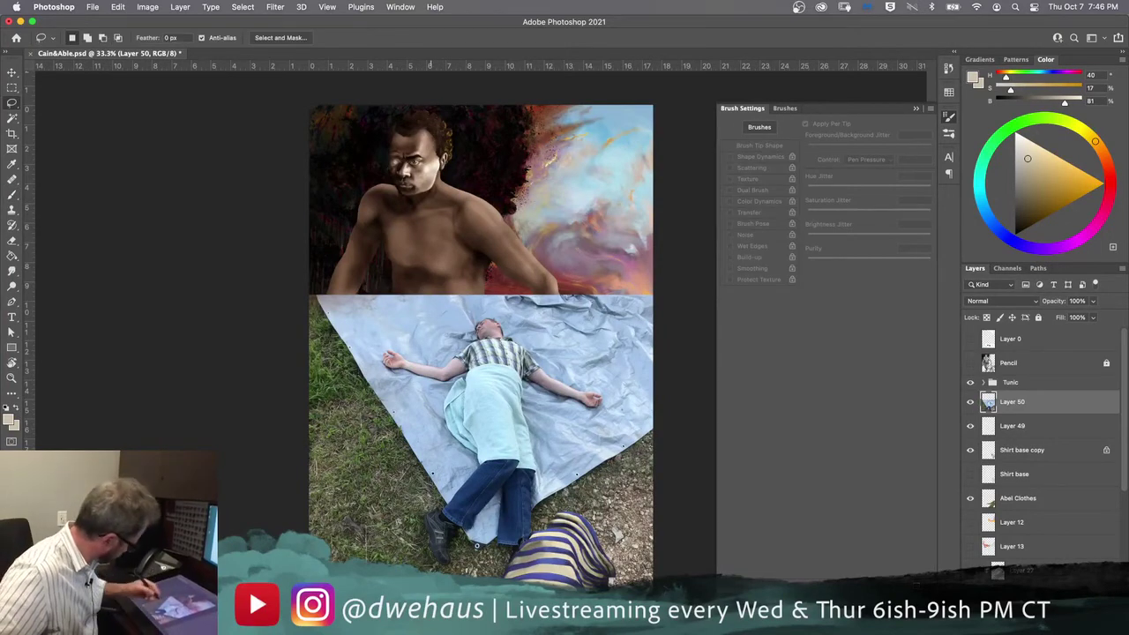
pyautogui.moveTo(540, 437)
pyautogui.mouseDown()
pyautogui.moveTo(433, 439)
pyautogui.moveTo(438, 389)
pyautogui.moveTo(391, 378)
pyautogui.moveTo(373, 354)
pyautogui.moveTo(388, 346)
pyautogui.moveTo(449, 364)
pyautogui.moveTo(478, 317)
pyautogui.moveTo(519, 339)
pyautogui.mouseUp()
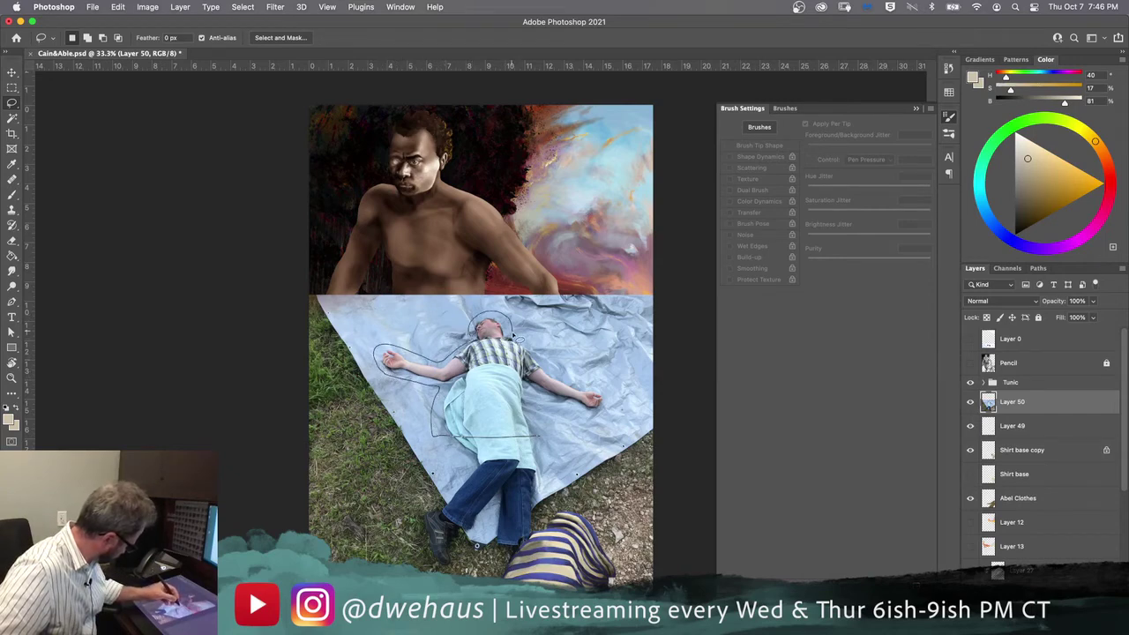
pyautogui.moveTo(597, 388)
pyautogui.mouseDown()
pyautogui.moveTo(586, 419)
pyautogui.moveTo(537, 396)
pyautogui.moveTo(544, 440)
pyautogui.mouseUp()
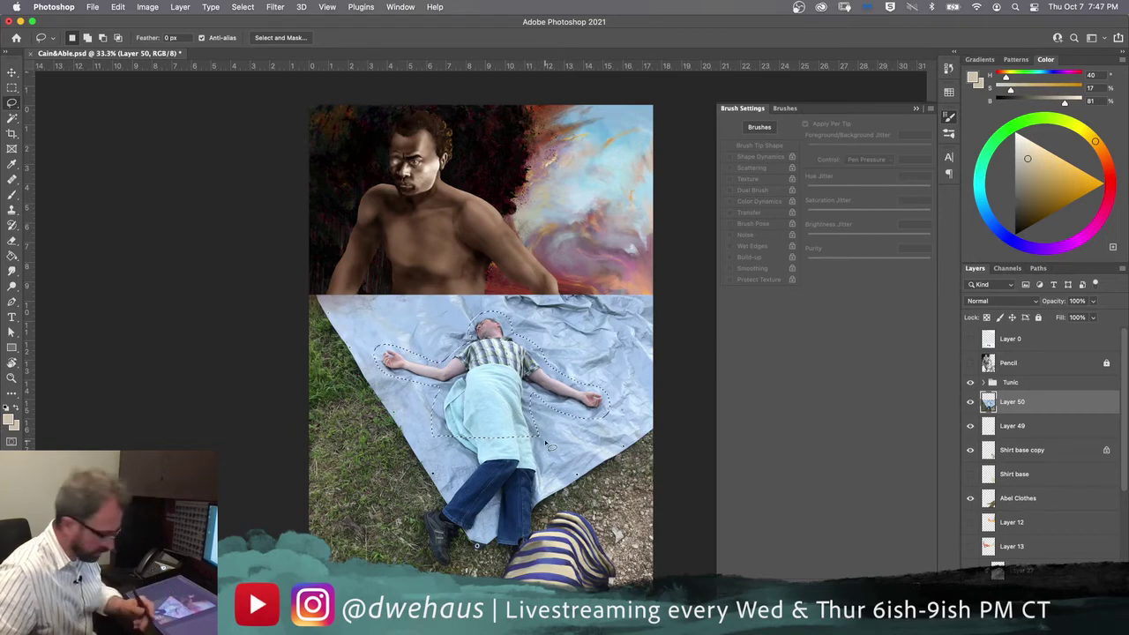
pyautogui.press('super+shift+i')
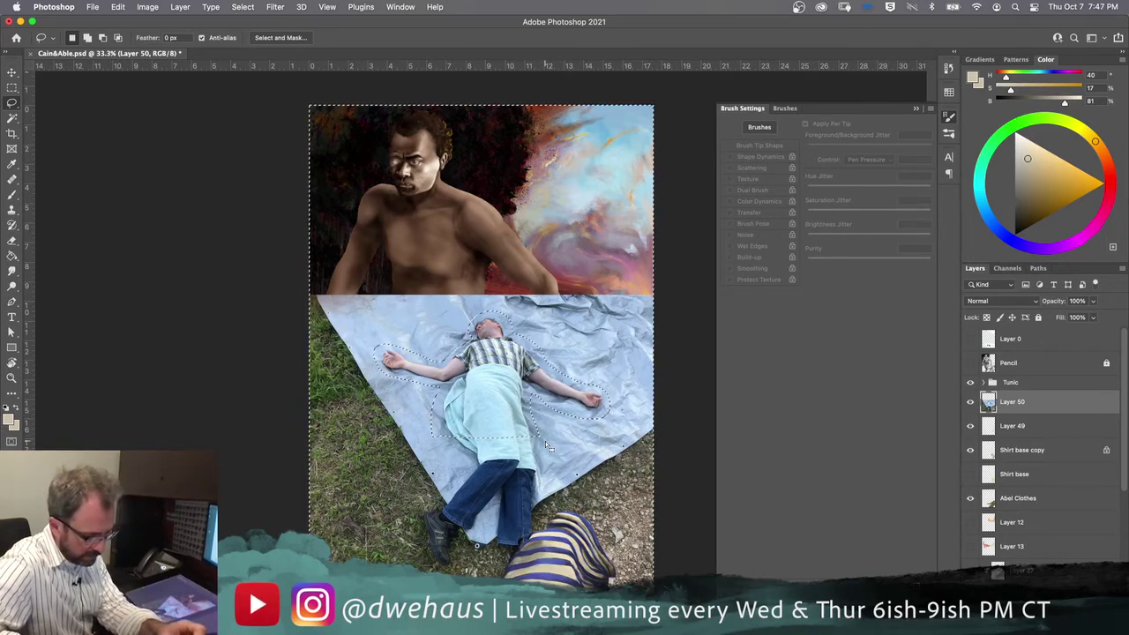
pyautogui.press('Delete')
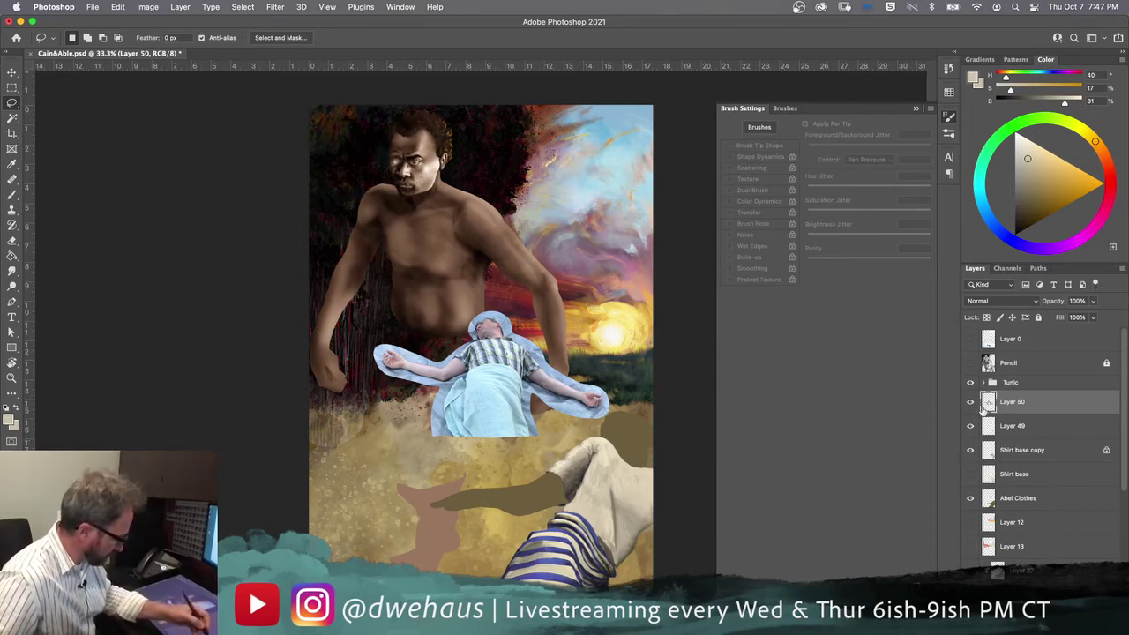
# Step: Remove the leftover strip of photo from the pasted layer and place the cutout between the standing figure's hands
pyautogui.press('v')
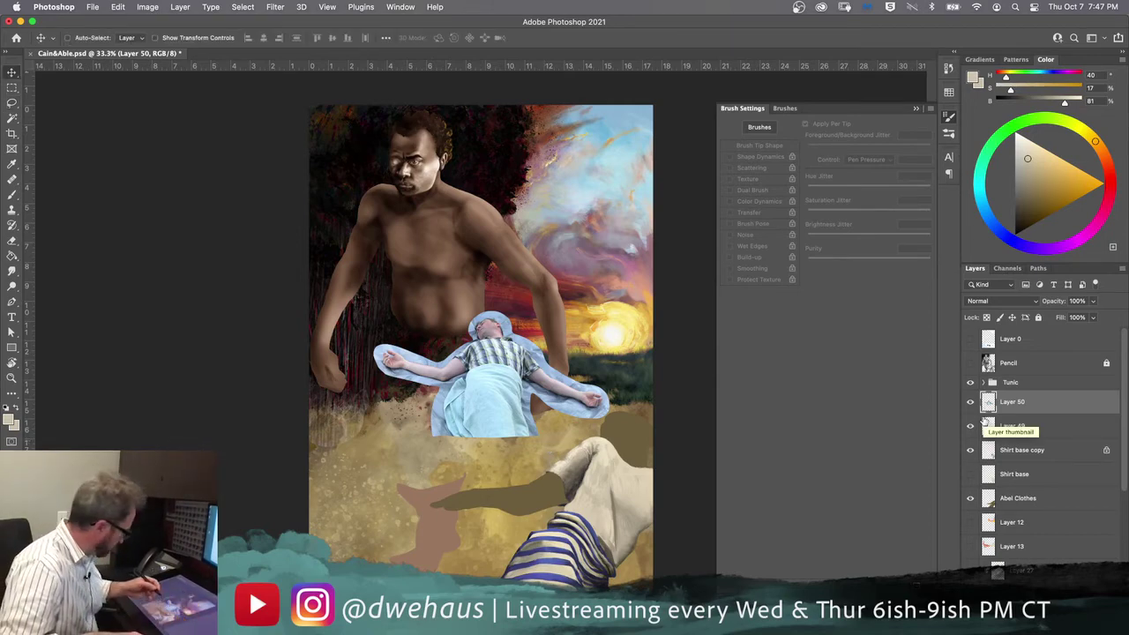
pyautogui.moveTo(500, 402)
pyautogui.mouseDown()
pyautogui.moveTo(414, 404)
pyautogui.moveTo(407, 379)
pyautogui.moveTo(556, 430)
pyautogui.moveTo(496, 366)
pyautogui.moveTo(339, 322)
pyautogui.moveTo(402, 330)
pyautogui.moveTo(426, 353)
pyautogui.mouseUp()
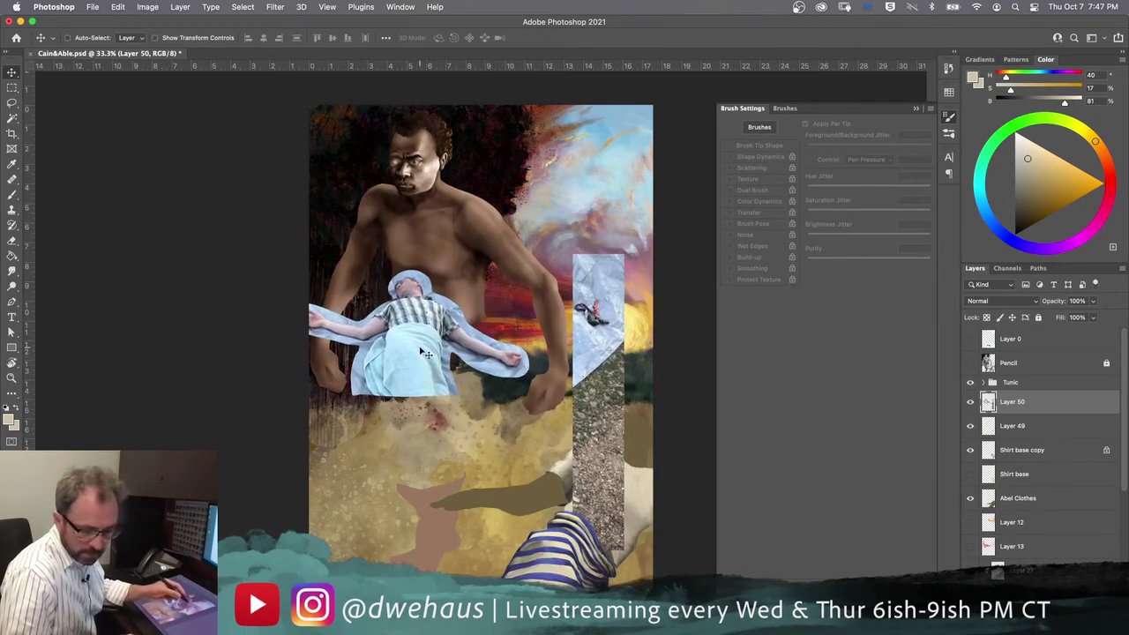
pyautogui.press('l')
pyautogui.moveTo(561, 251)
pyautogui.mouseDown()
pyautogui.moveTo(560, 560)
pyautogui.moveTo(662, 496)
pyautogui.moveTo(652, 309)
pyautogui.moveTo(609, 228)
pyautogui.moveTo(565, 249)
pyautogui.mouseUp()
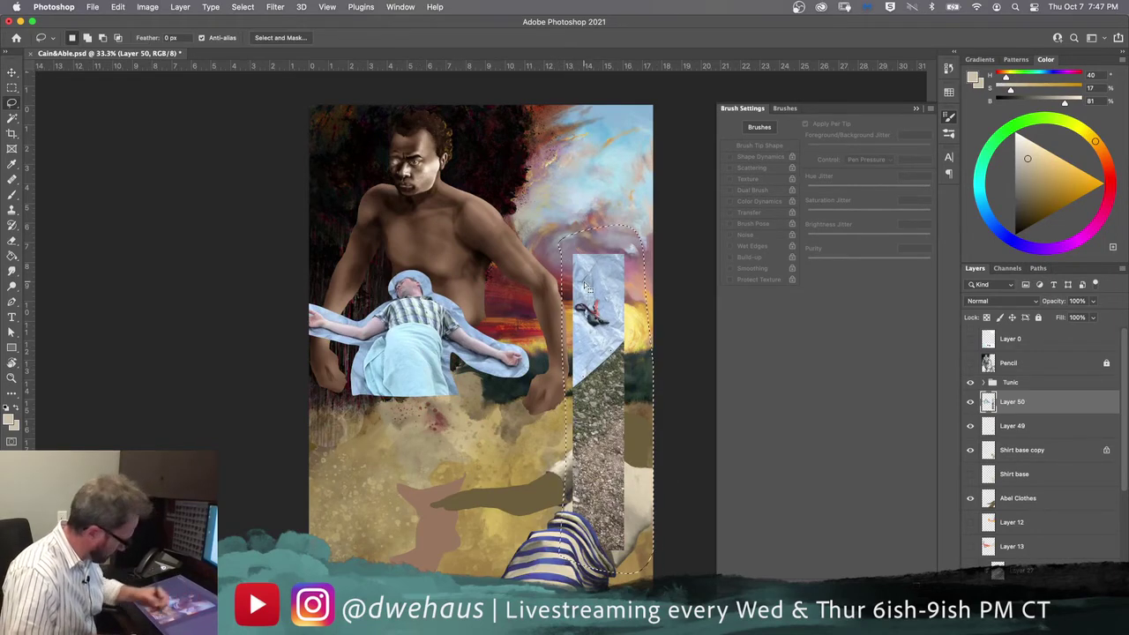
pyautogui.press('Delete')
pyautogui.press('super+d')
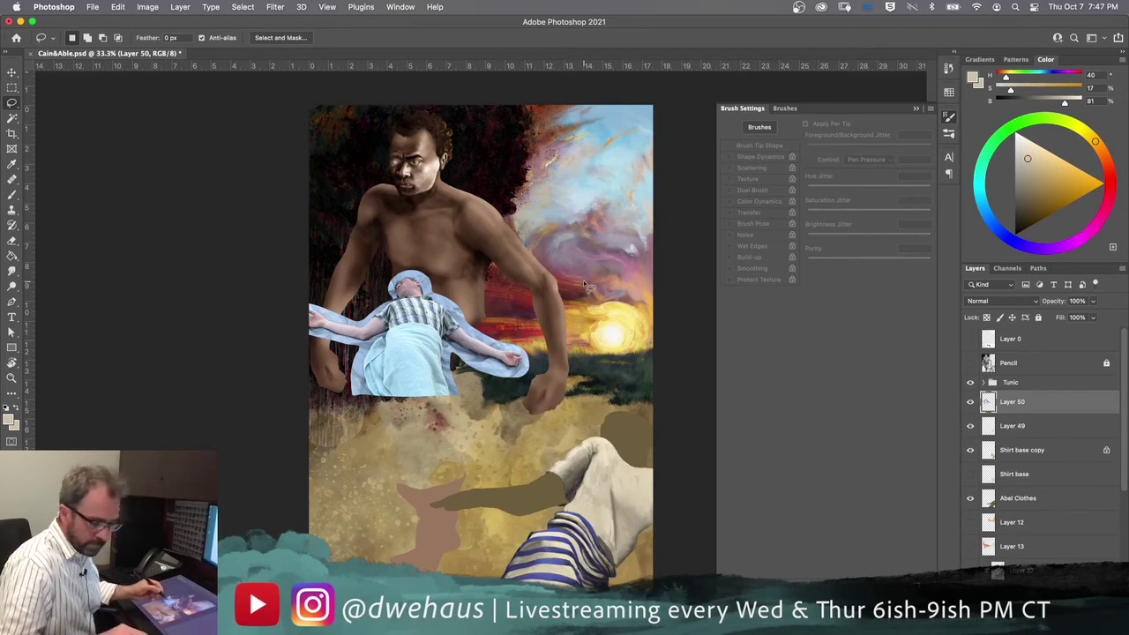
pyautogui.press('v')
pyautogui.moveTo(425, 369)
pyautogui.mouseDown()
pyautogui.moveTo(427, 389)
pyautogui.moveTo(488, 428)
pyautogui.moveTo(533, 384)
pyautogui.moveTo(438, 428)
pyautogui.moveTo(433, 445)
pyautogui.mouseUp()
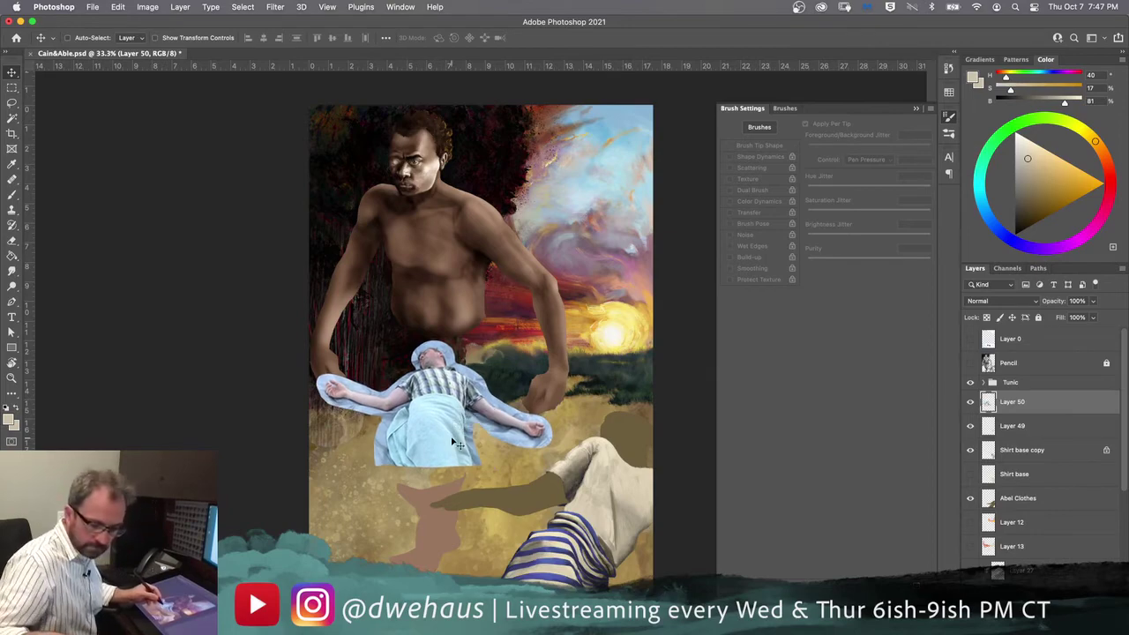
# Step: Compare the lying figure with the original drawing by briefly showing the Pencil layer, with the photo cutout alongside
pyautogui.press('super+equal')
pyautogui.press('super+equal')
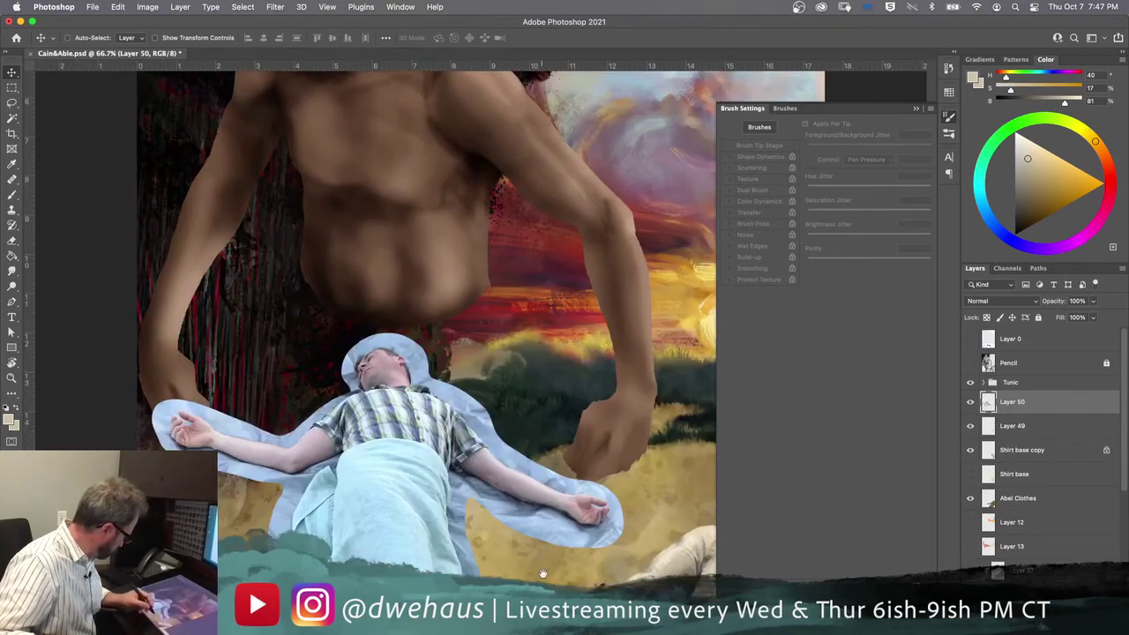
pyautogui.moveTo(542, 573); pyautogui.dragTo(378, 381)
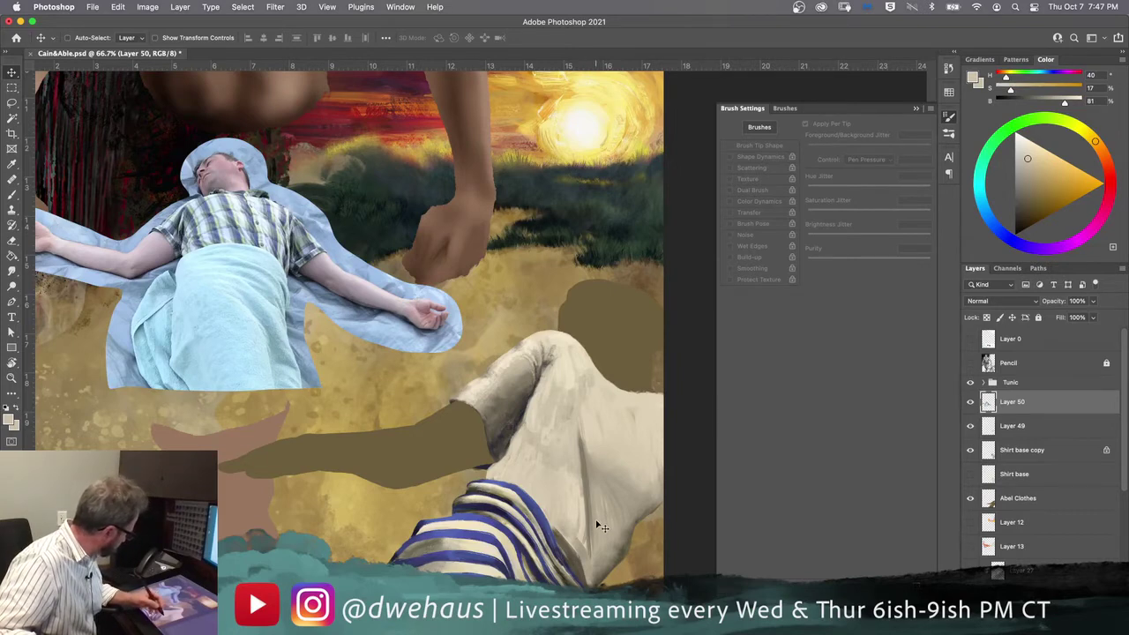
pyautogui.moveTo(517, 505)
pyautogui.mouseDown()
pyautogui.moveTo(424, 444)
pyautogui.moveTo(467, 460)
pyautogui.moveTo(508, 521)
pyautogui.mouseUp()
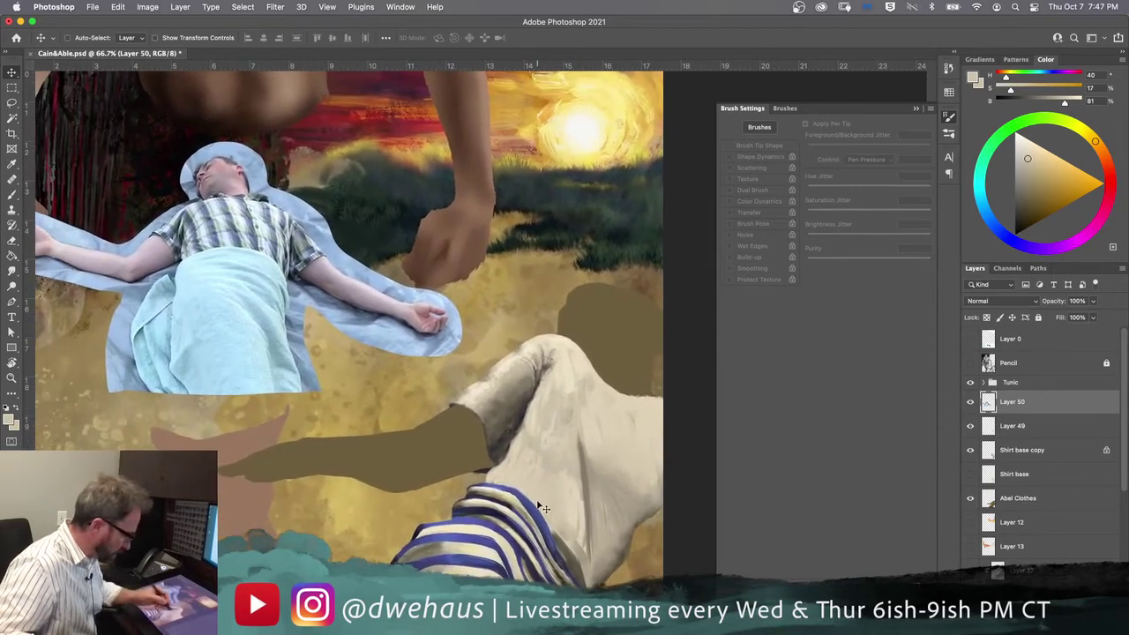
pyautogui.click(970, 363)
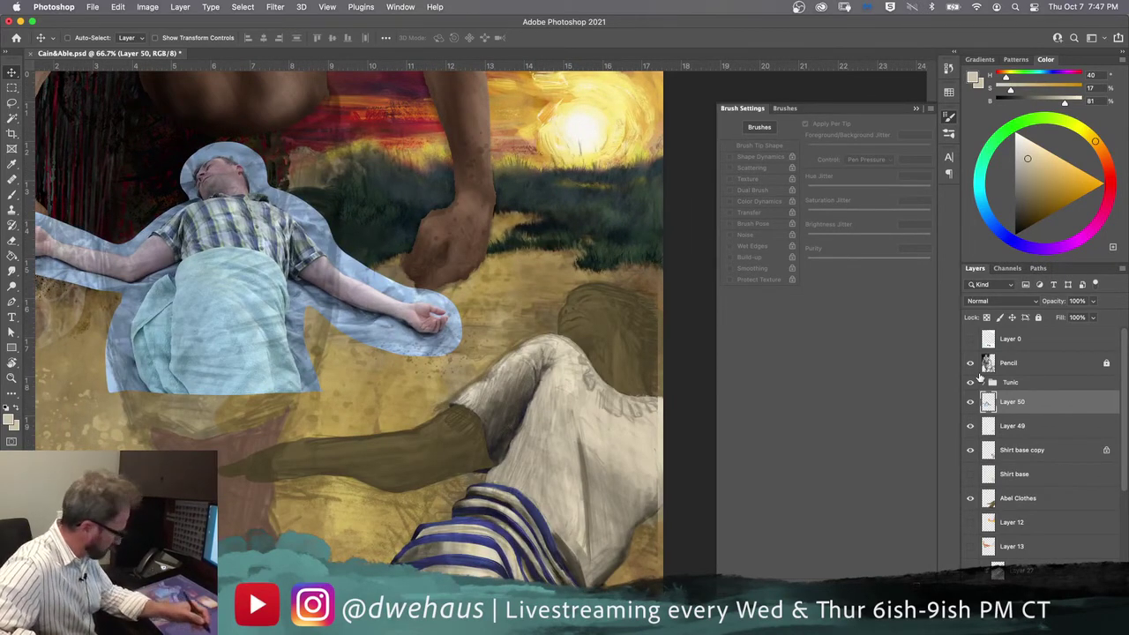
pyautogui.click(970, 363)
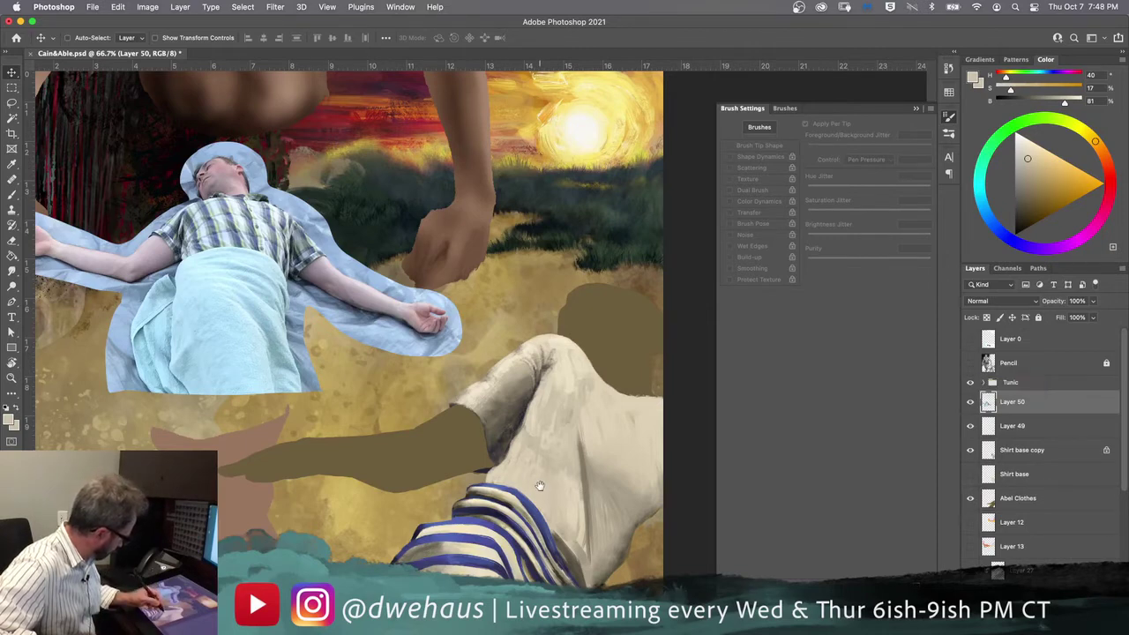
pyautogui.moveTo(539, 485); pyautogui.dragTo(545, 495)
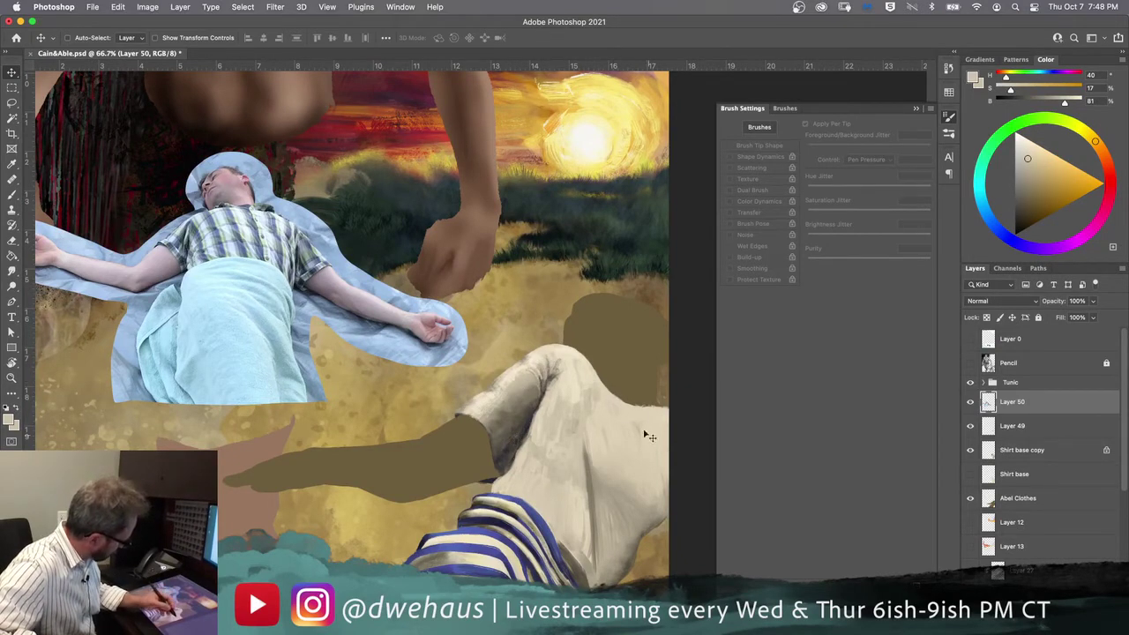
# Step: On a new layer, brush black construction lines that block in the lying figure's torso as a tilted box
pyautogui.press('super+alt+shift+n')
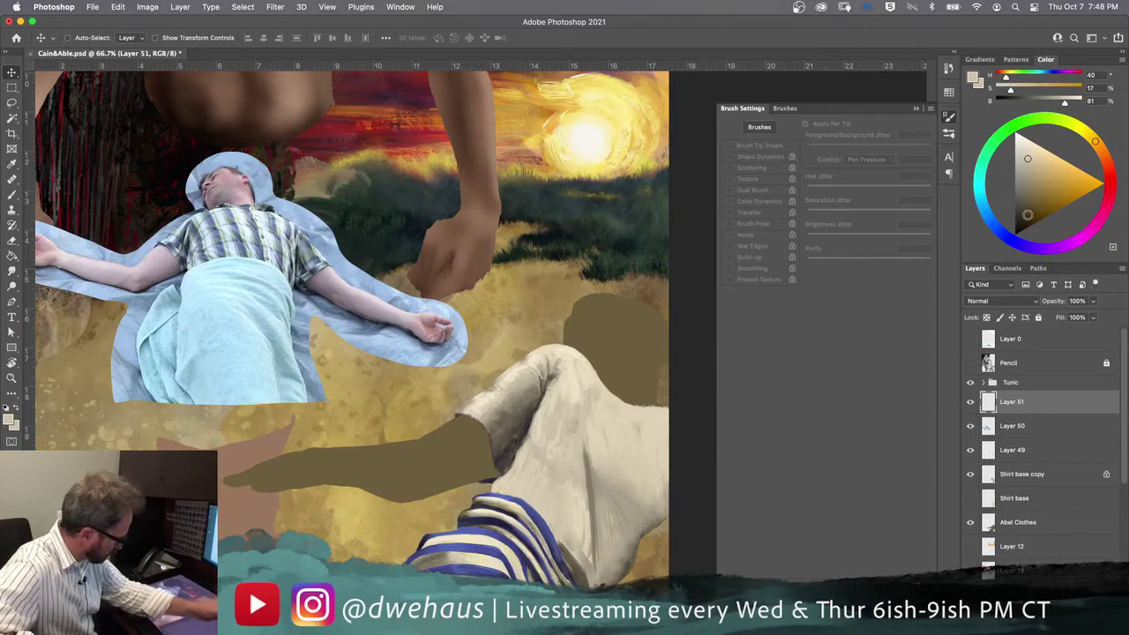
pyautogui.click(1016, 234)
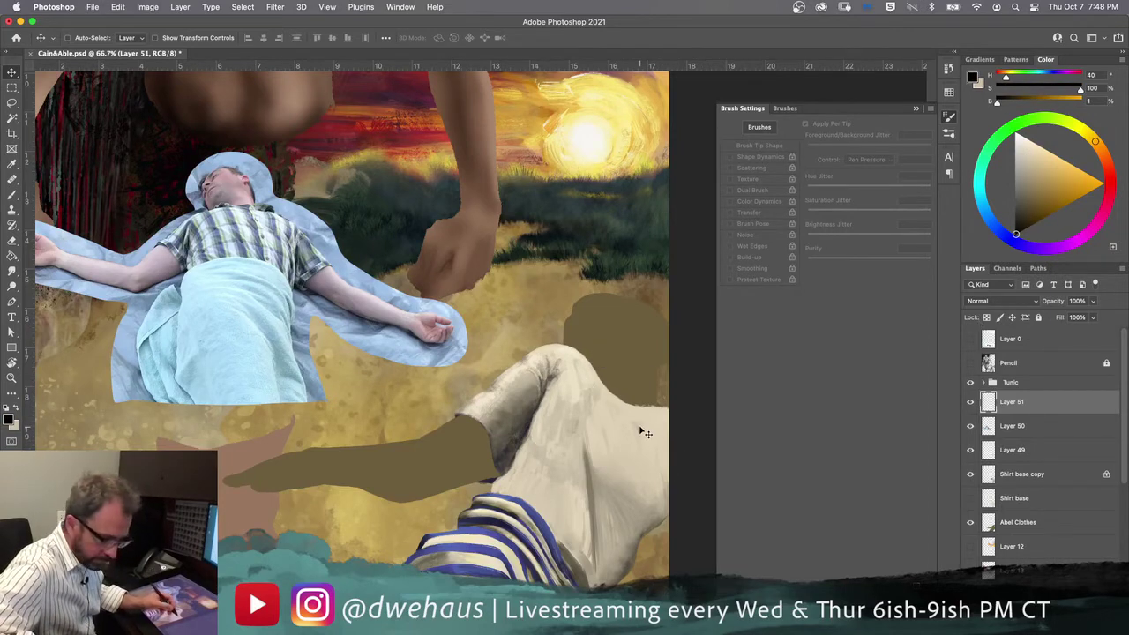
pyautogui.press('b')
pyautogui.moveTo(668, 445)
pyautogui.mouseDown()
pyautogui.moveTo(575, 369)
pyautogui.moveTo(522, 398)
pyautogui.mouseUp()
pyautogui.moveTo(578, 370); pyautogui.dragTo(528, 501)
pyautogui.moveTo(527, 390)
pyautogui.mouseDown()
pyautogui.moveTo(476, 494)
pyautogui.moveTo(538, 490)
pyautogui.moveTo(604, 584)
pyautogui.mouseUp()
pyautogui.moveTo(668, 508); pyautogui.dragTo(599, 581)
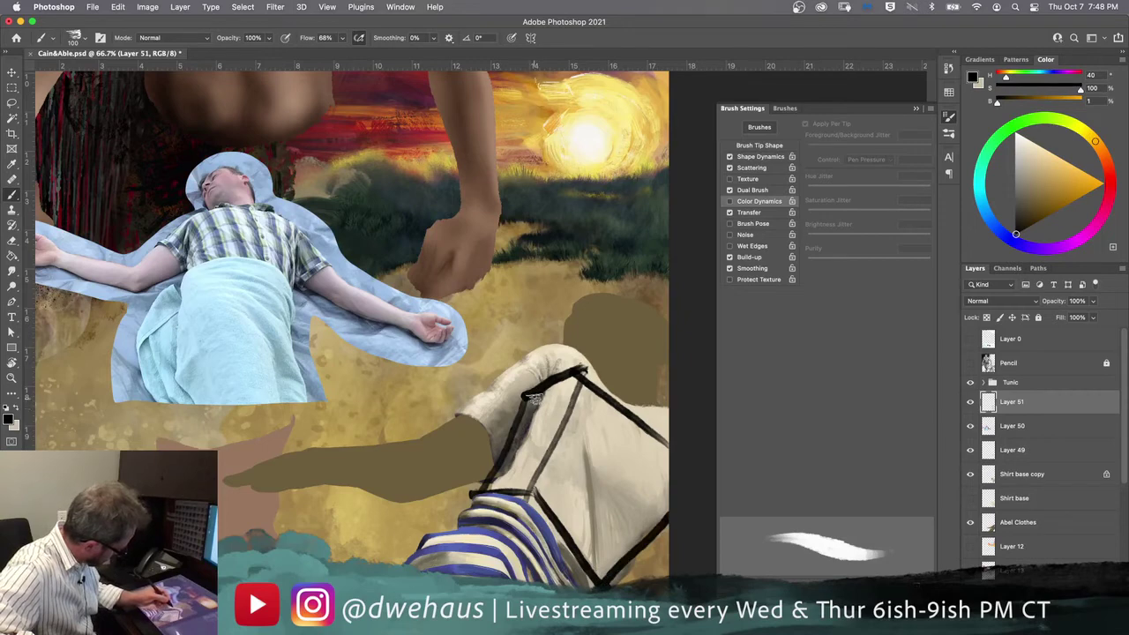
# Step: Draw the neck and head as black block forms above the torso, checking their placement against the Pencil layer
pyautogui.moveTo(668, 438)
pyautogui.mouseDown()
pyautogui.moveTo(623, 425)
pyautogui.moveTo(626, 351)
pyautogui.moveTo(658, 408)
pyautogui.mouseUp()
pyautogui.moveTo(626, 353); pyautogui.dragTo(593, 366)
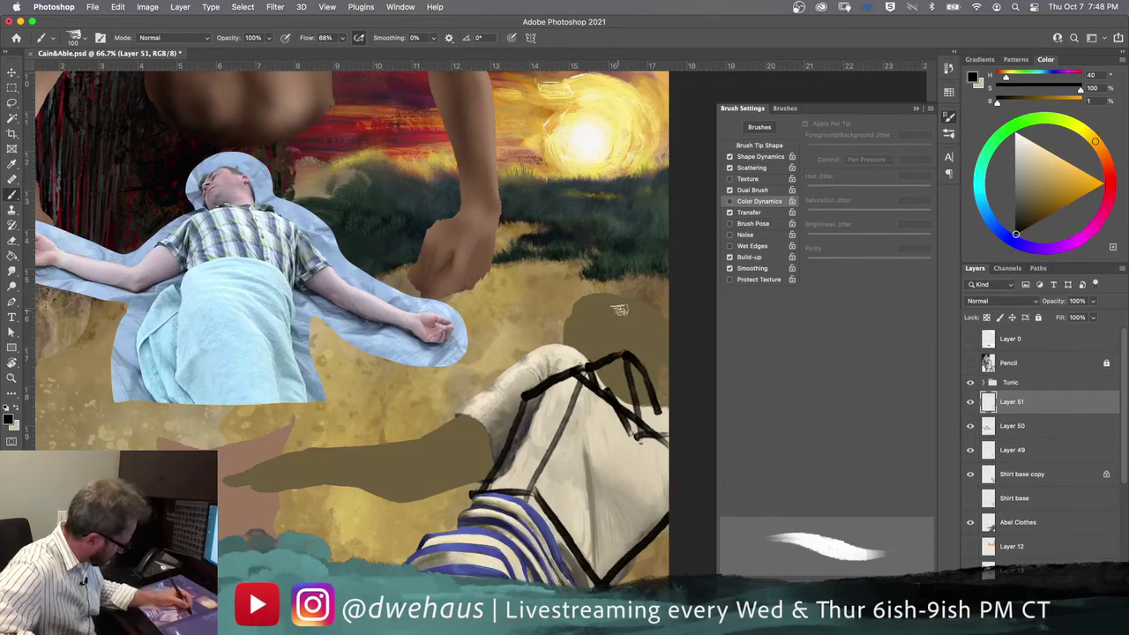
pyautogui.click(970, 363)
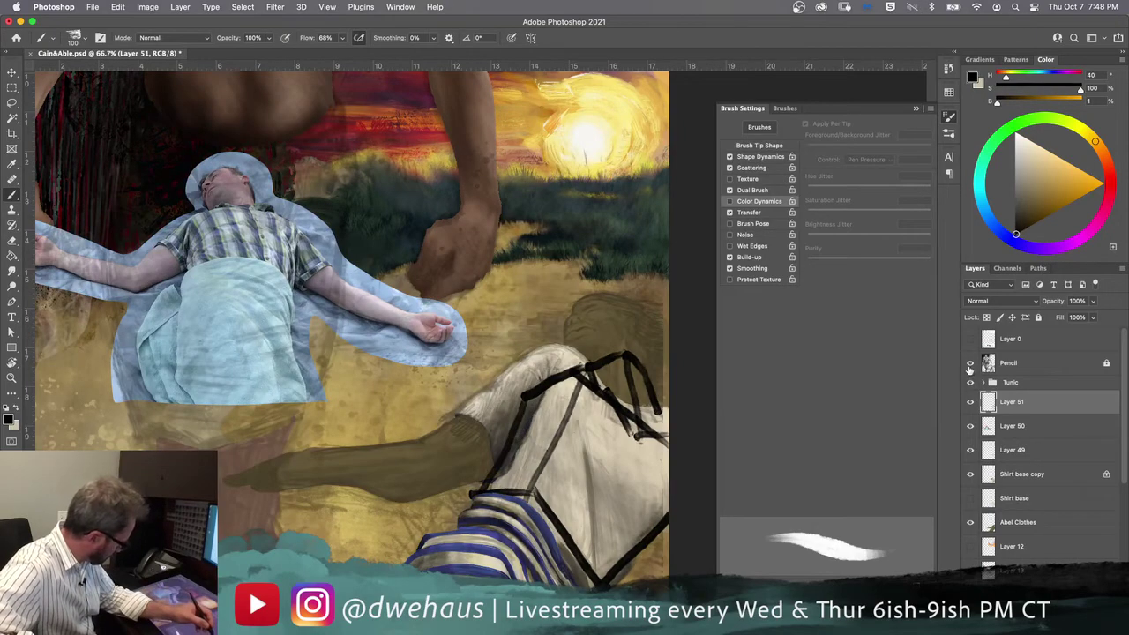
pyautogui.click(971, 364)
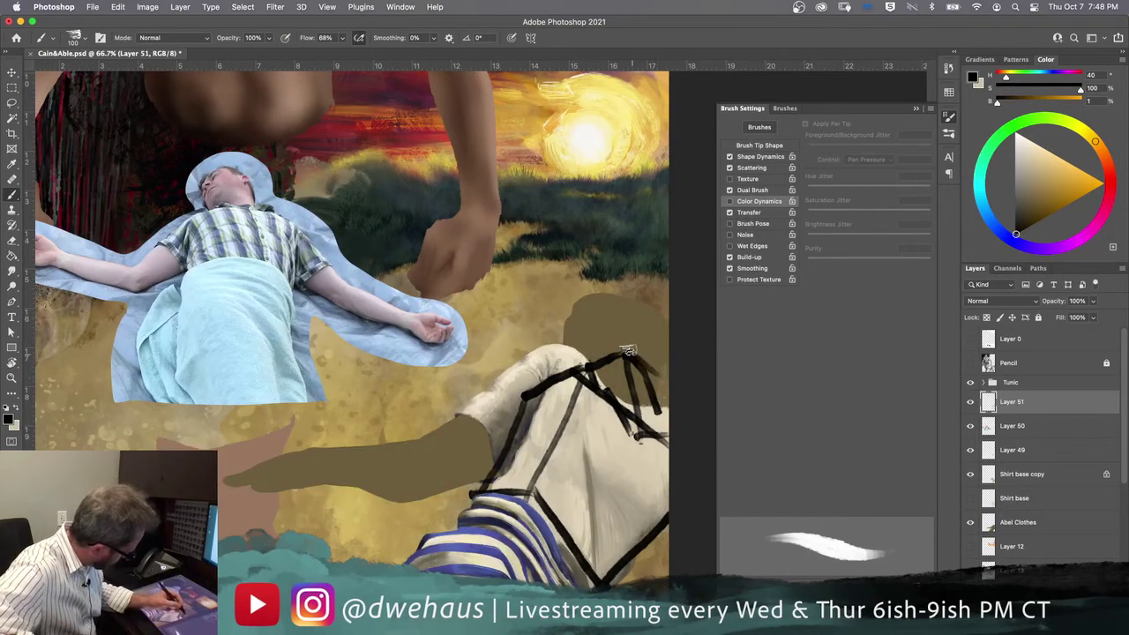
pyautogui.moveTo(602, 333)
pyautogui.mouseDown()
pyautogui.moveTo(573, 342)
pyautogui.moveTo(604, 312)
pyautogui.moveTo(606, 330)
pyautogui.moveTo(607, 294)
pyautogui.mouseUp()
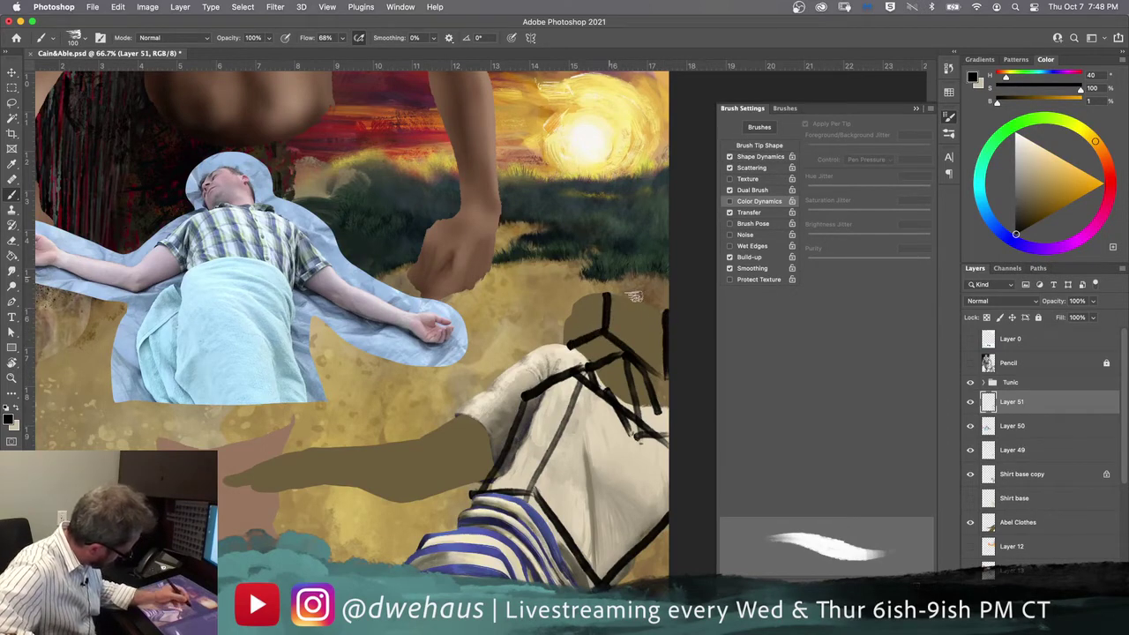
pyautogui.moveTo(668, 319)
pyautogui.mouseDown()
pyautogui.moveTo(607, 280)
pyautogui.moveTo(562, 303)
pyautogui.moveTo(570, 356)
pyautogui.moveTo(581, 344)
pyautogui.moveTo(651, 394)
pyautogui.mouseUp()
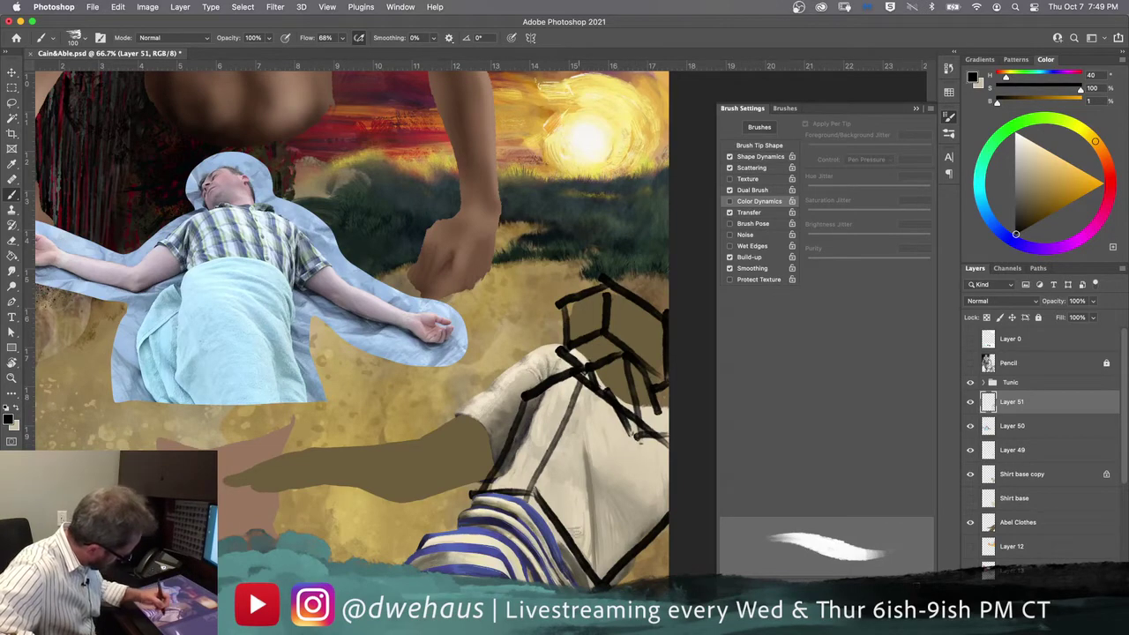
# Step: Add crossing guide lines over the torso box and sketch the shoulder circle with the arm, wrist and hand lines
pyautogui.moveTo(573, 538); pyautogui.dragTo(644, 439)
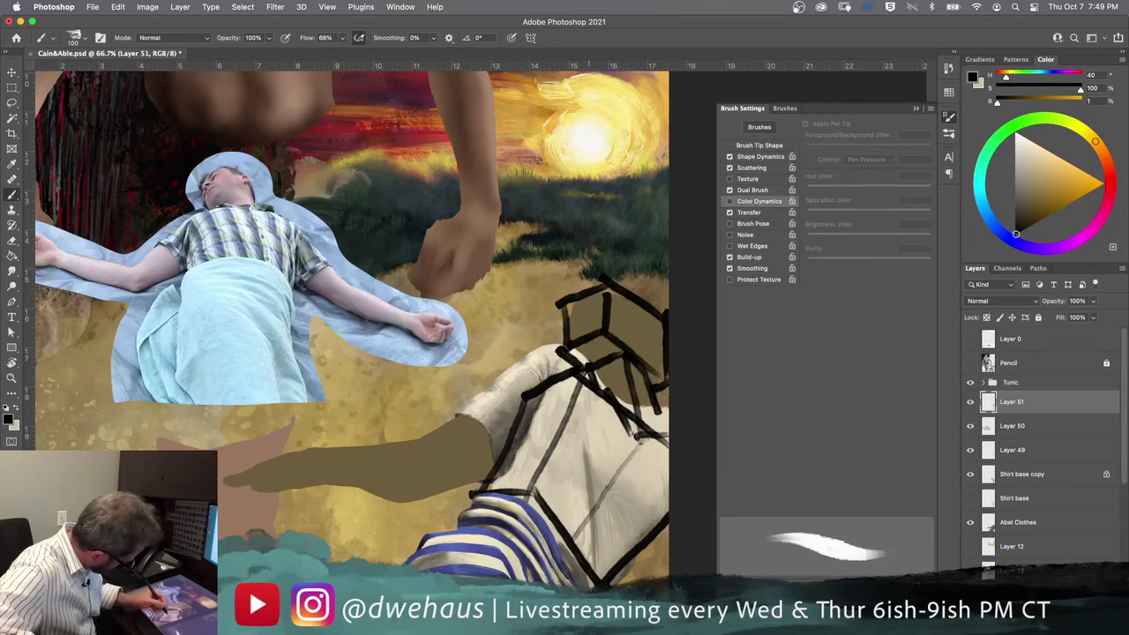
pyautogui.moveTo(658, 526)
pyautogui.mouseDown()
pyautogui.moveTo(549, 430)
pyautogui.moveTo(472, 417)
pyautogui.mouseUp()
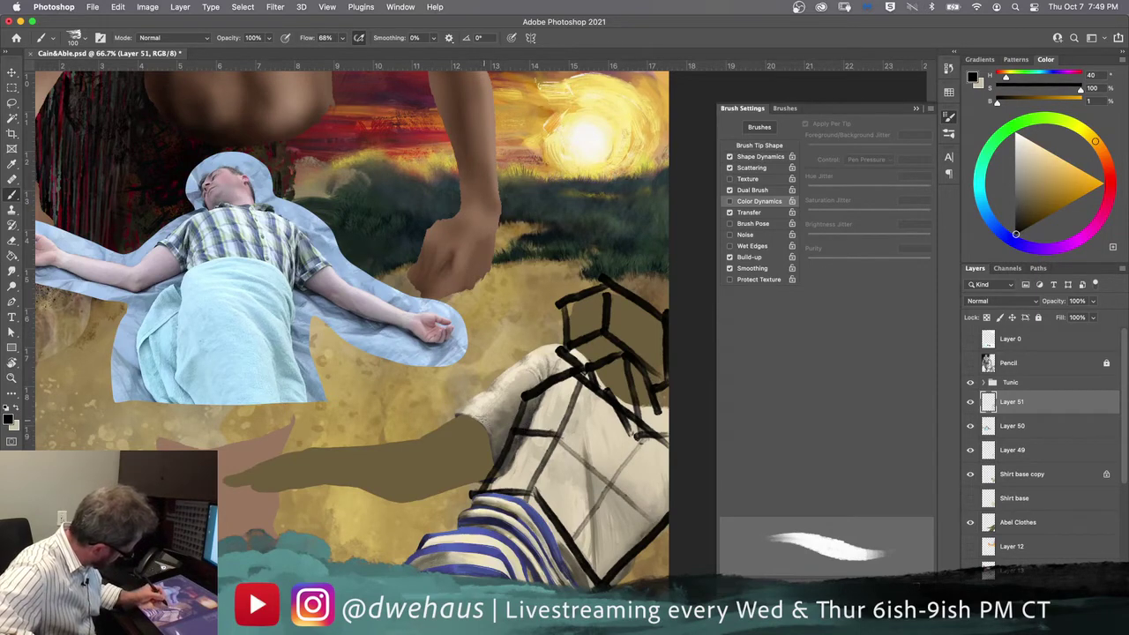
pyautogui.moveTo(551, 357)
pyautogui.mouseDown()
pyautogui.moveTo(577, 371)
pyautogui.moveTo(530, 381)
pyautogui.moveTo(578, 365)
pyautogui.moveTo(518, 399)
pyautogui.mouseUp()
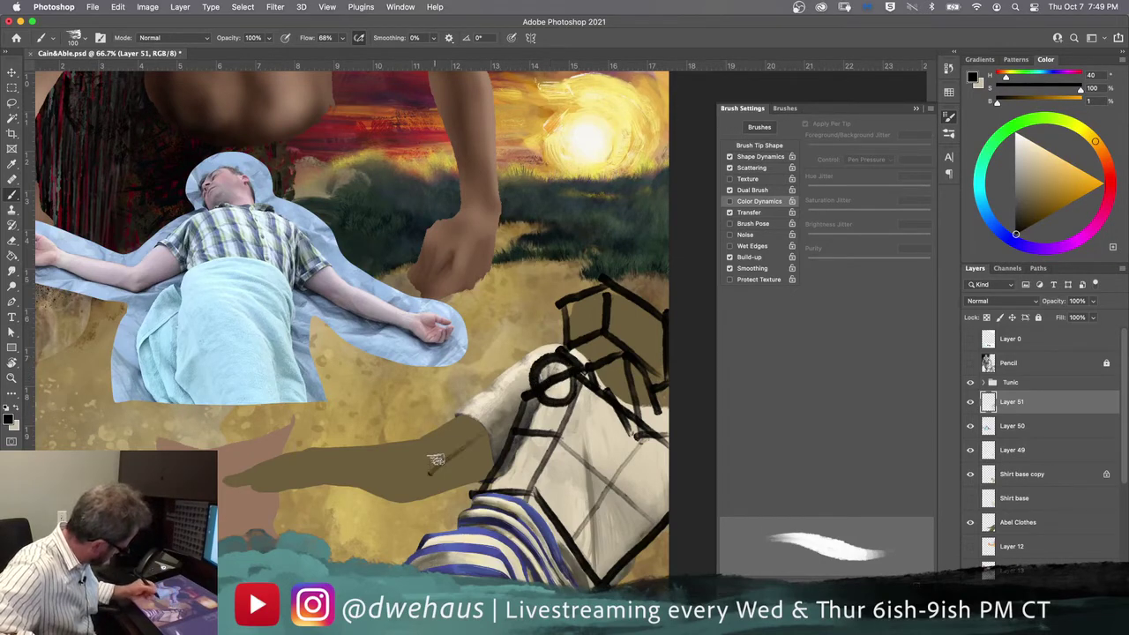
pyautogui.moveTo(470, 460)
pyautogui.mouseDown()
pyautogui.moveTo(271, 468)
pyautogui.moveTo(235, 488)
pyautogui.mouseUp()
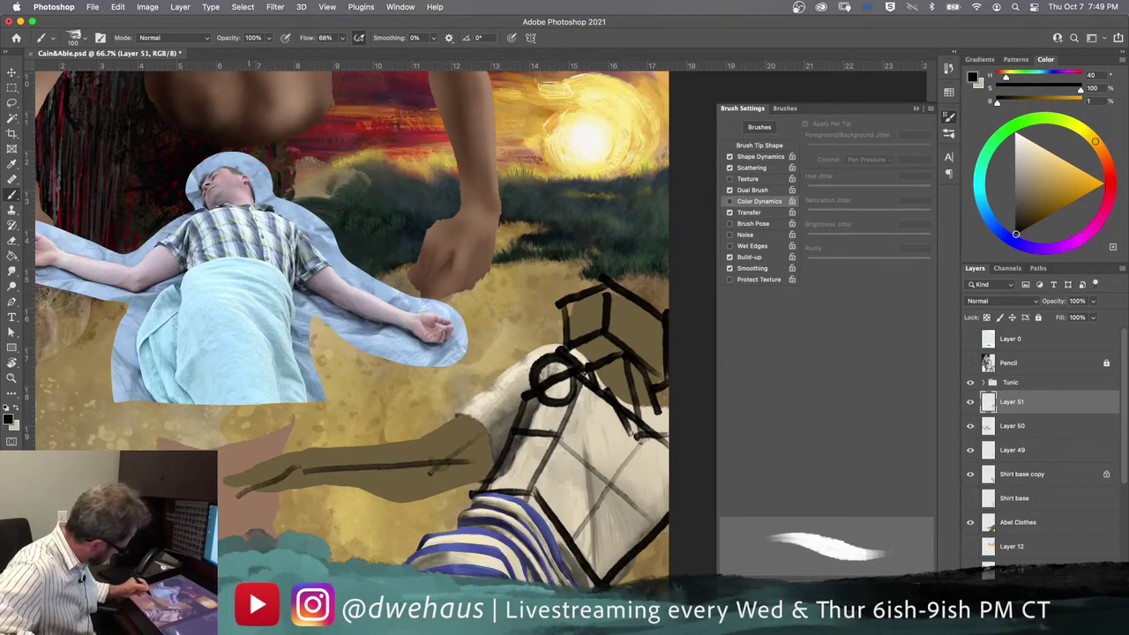
pyautogui.moveTo(300, 469)
pyautogui.mouseDown()
pyautogui.moveTo(283, 475)
pyautogui.moveTo(294, 459)
pyautogui.moveTo(223, 481)
pyautogui.mouseUp()
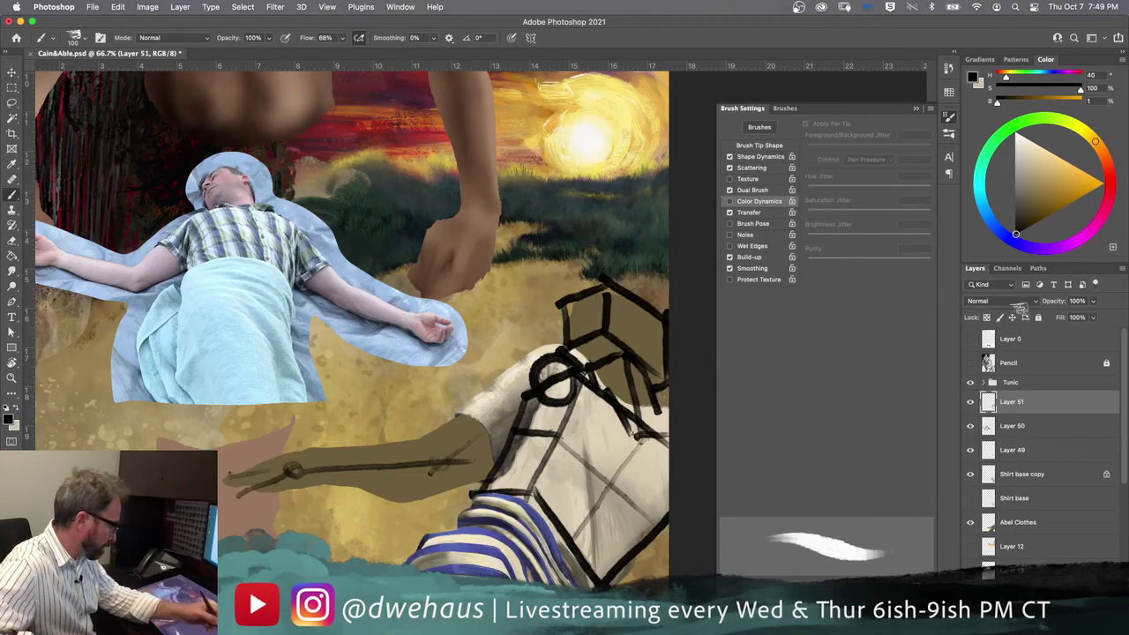
# Step: Lower the opacity of the construction sketch layer to 13%
pyautogui.click(1095, 301)
pyautogui.moveTo(1092, 315); pyautogui.dragTo(1065, 318)
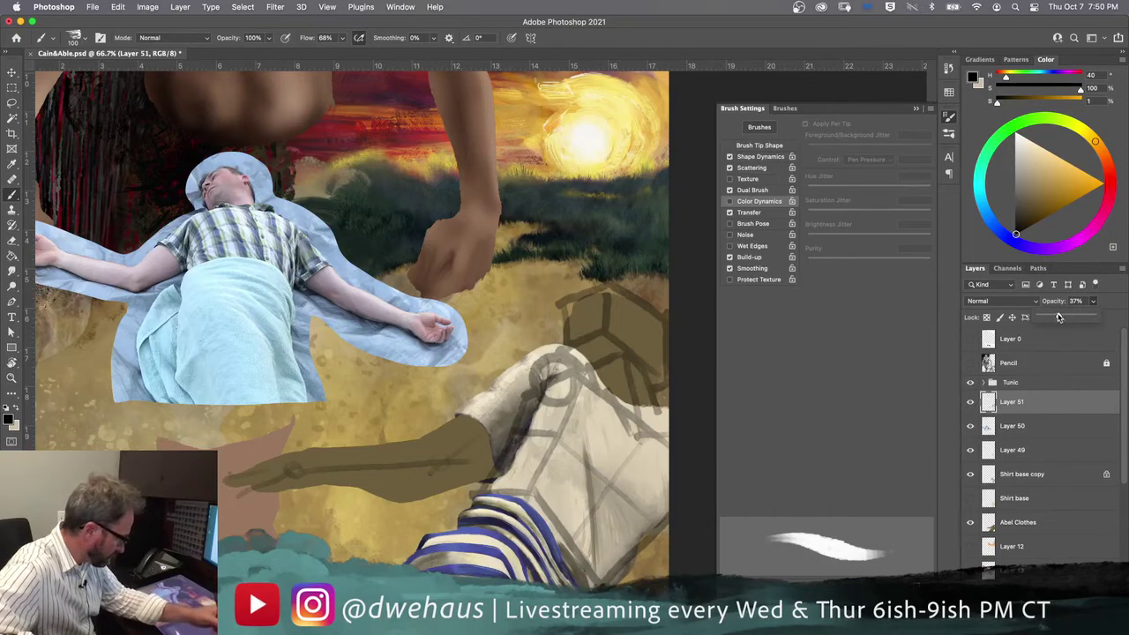
pyautogui.moveTo(1051, 319)
pyautogui.mouseDown()
pyautogui.moveTo(1064, 318)
pyautogui.moveTo(1049, 319)
pyautogui.mouseUp()
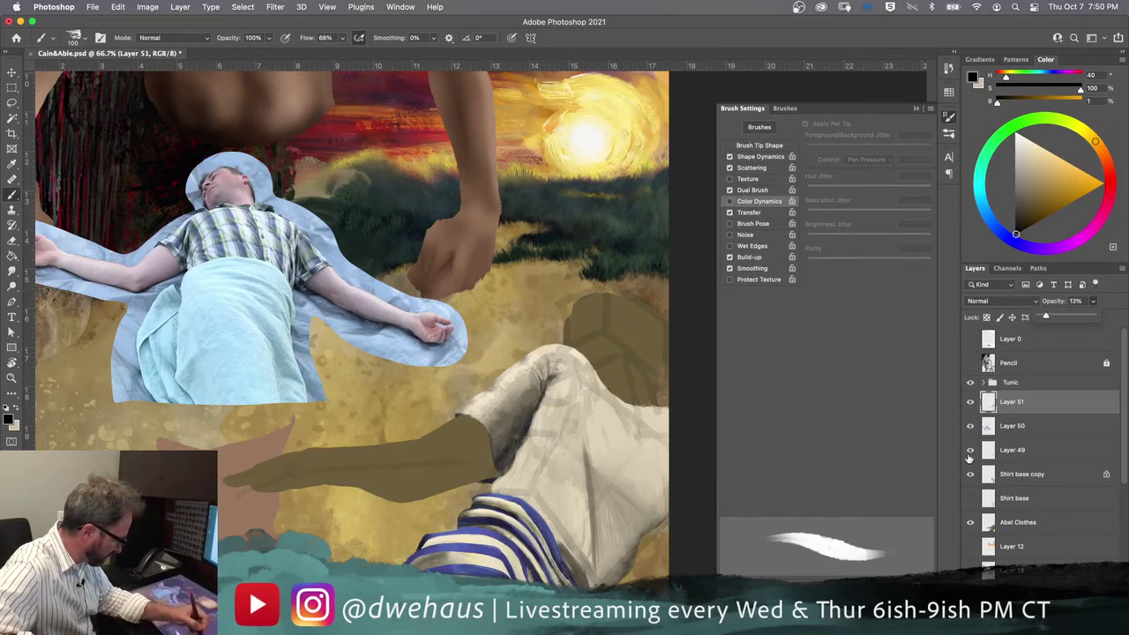
# Step: Make Layer 49 active and compare the shirt with and without its shading, hiding the construction sketch and photo cutout
pyautogui.click(1015, 455)
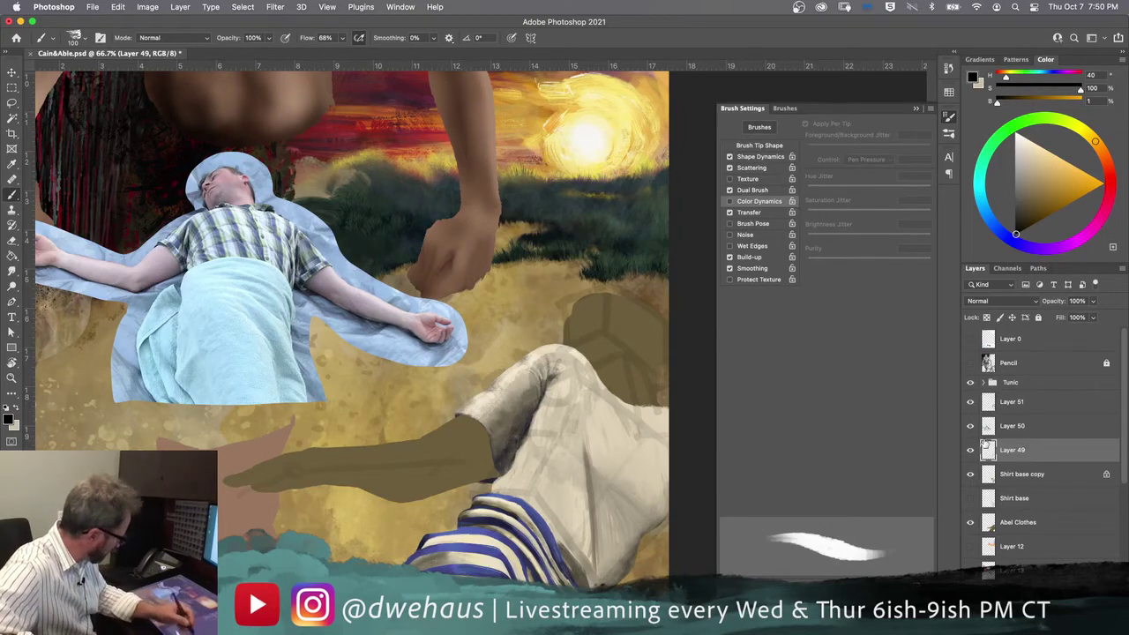
pyautogui.click(970, 404)
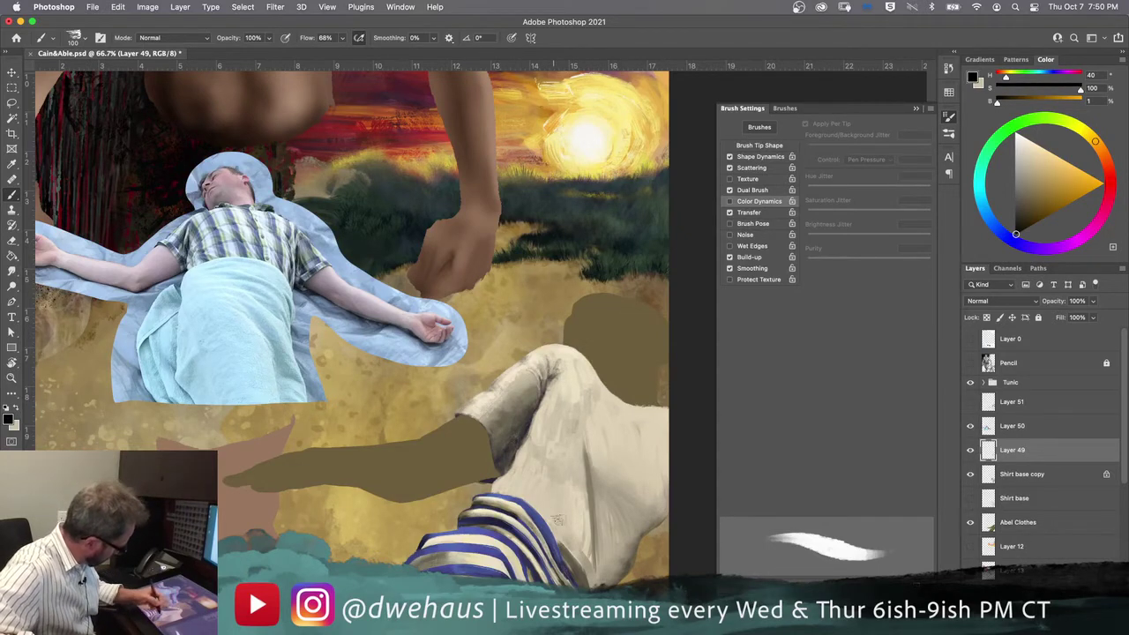
pyautogui.click(971, 402)
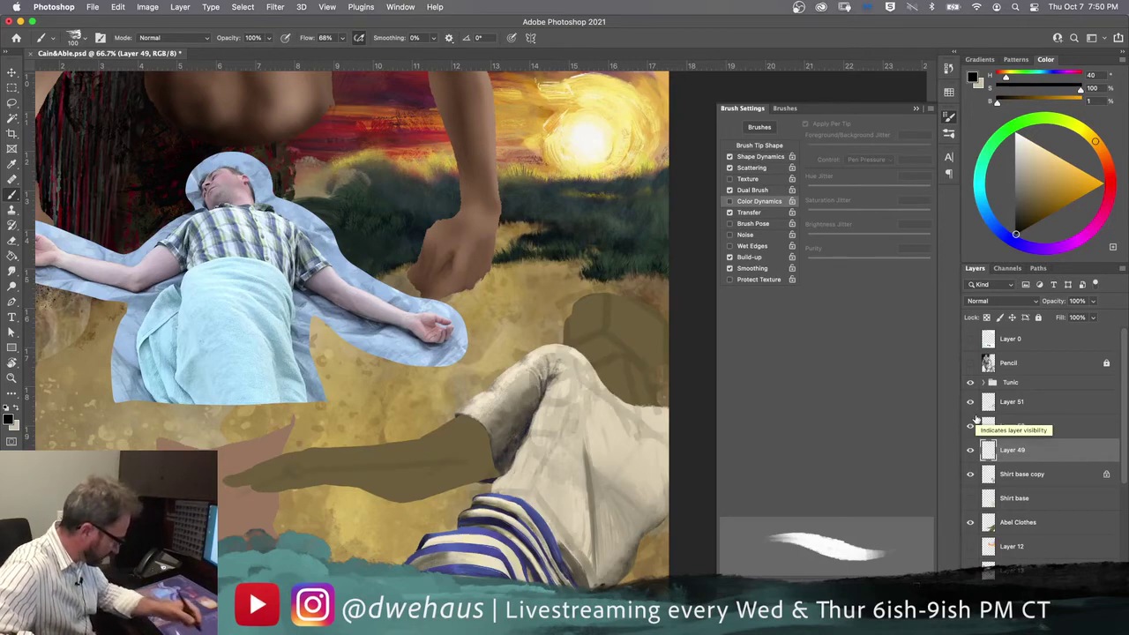
pyautogui.click(971, 451)
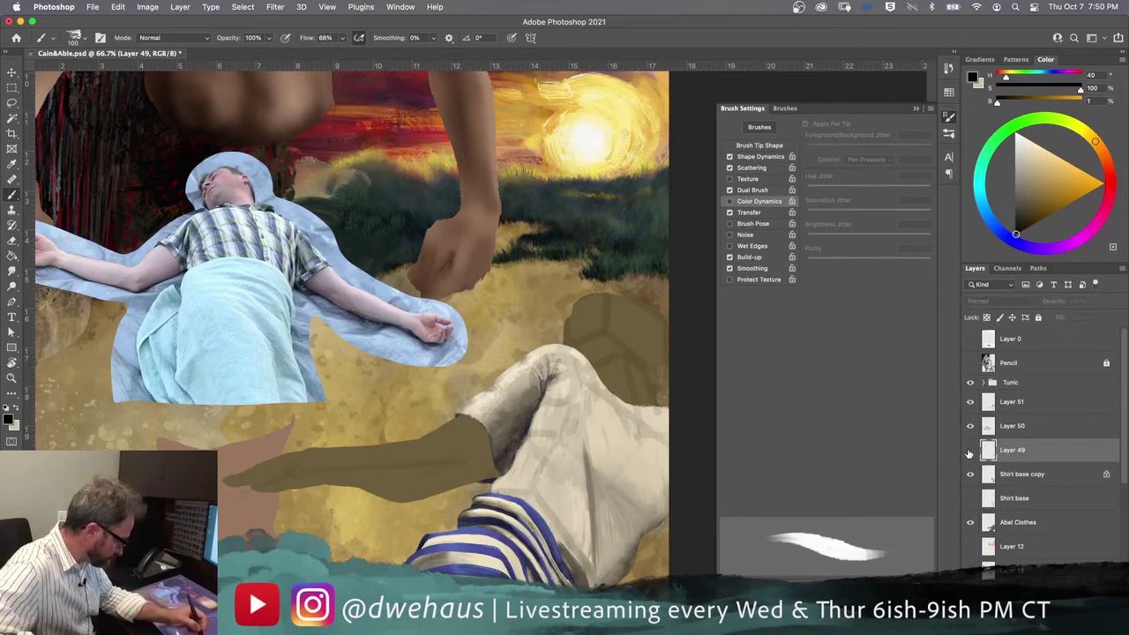
pyautogui.click(970, 452)
pyautogui.click(971, 451)
pyautogui.moveTo(971, 406); pyautogui.dragTo(970, 452)
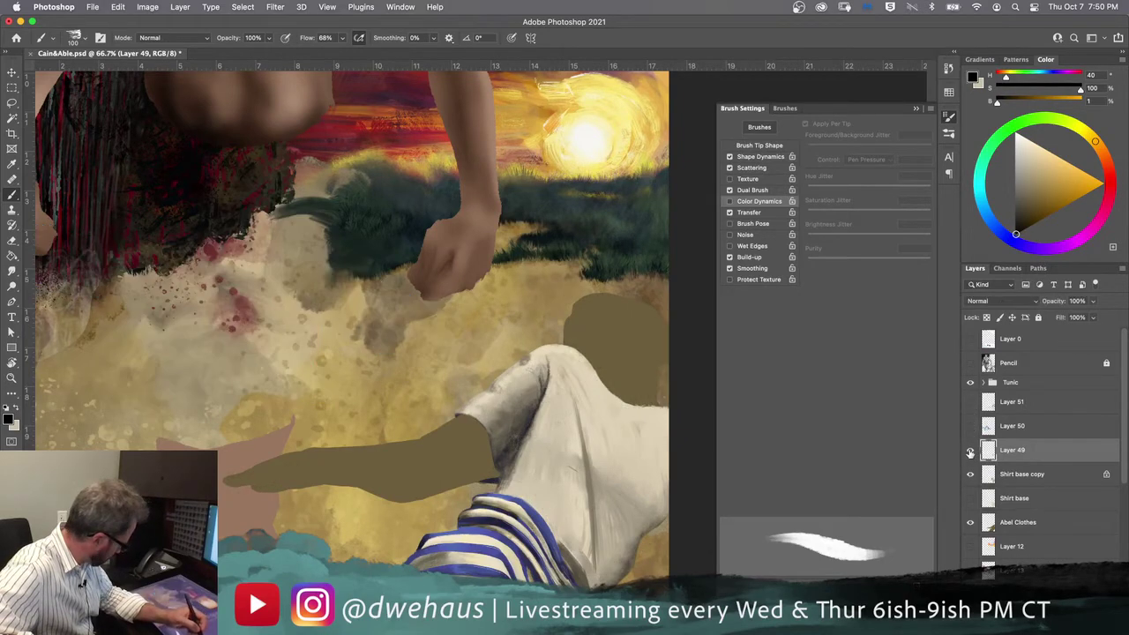
pyautogui.click(970, 451)
pyautogui.click(970, 451)
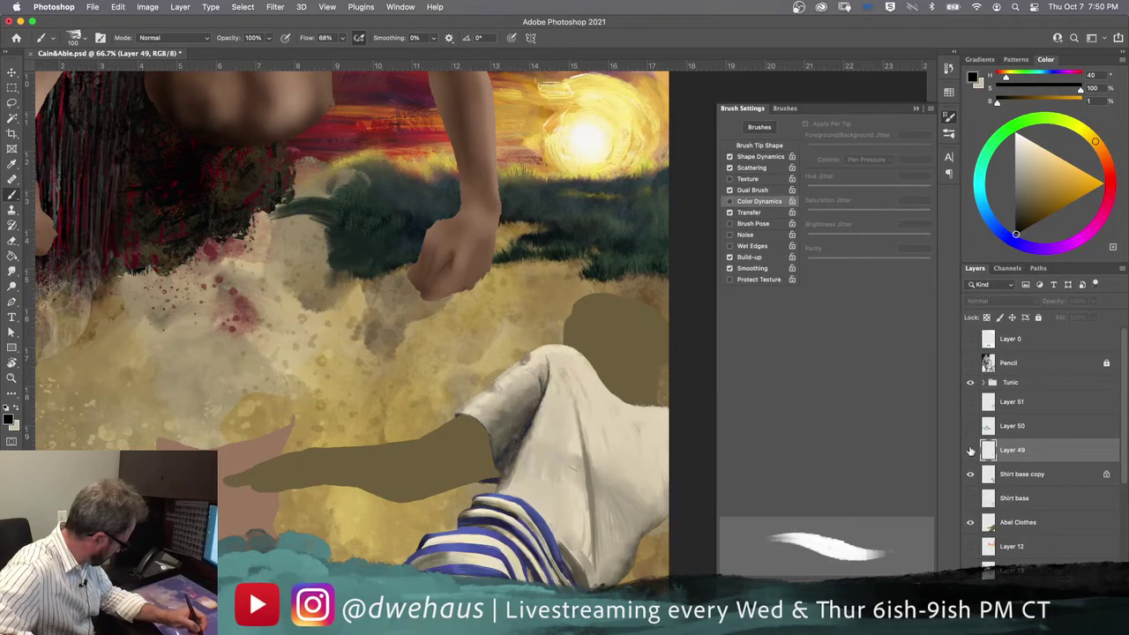
pyautogui.click(970, 450)
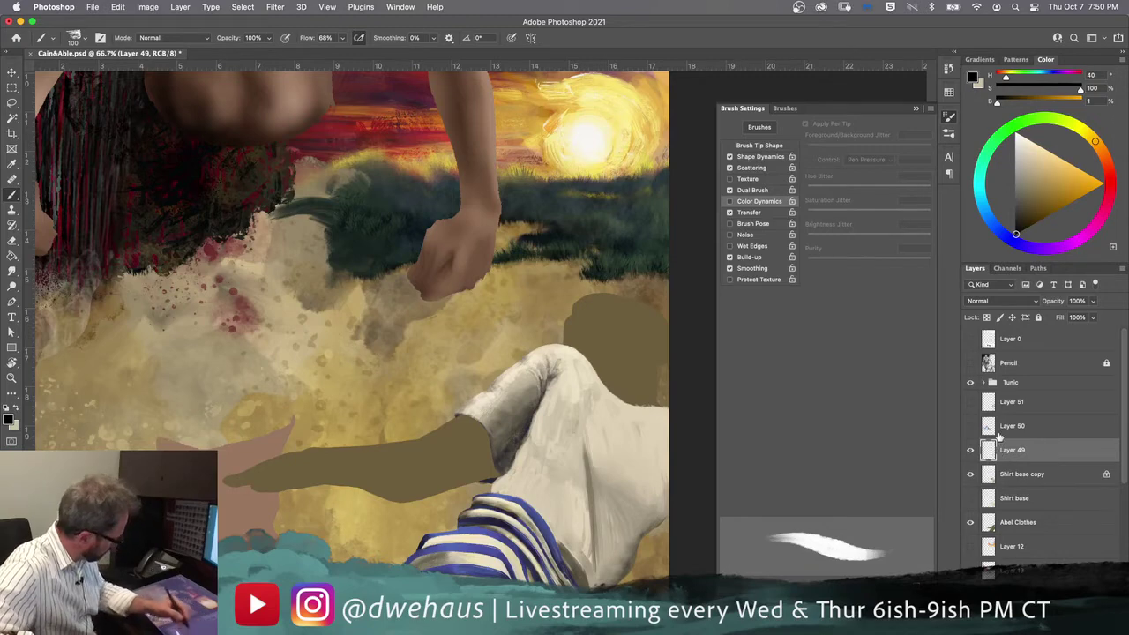
# Step: Paint highlights down the shirt's chest in a light cream sampled from the shoulder, using the Pencil and construction layers as temporary guides
pyautogui.keyDown('alt'); pyautogui.click(569, 349); pyautogui.keyUp('alt')
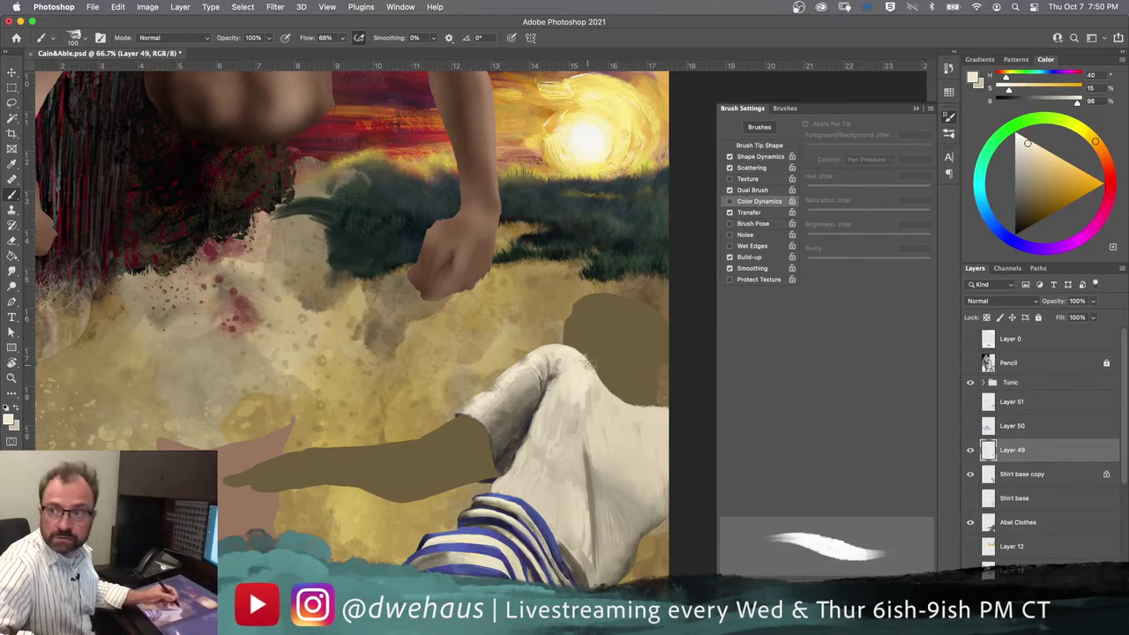
pyautogui.click(970, 363)
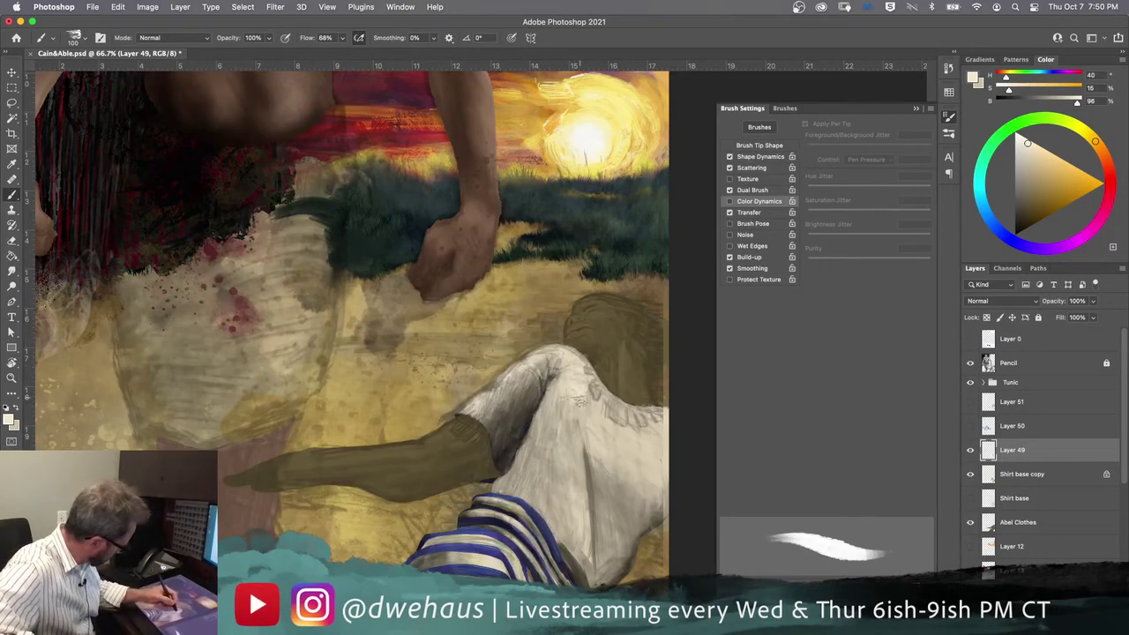
pyautogui.click(970, 402)
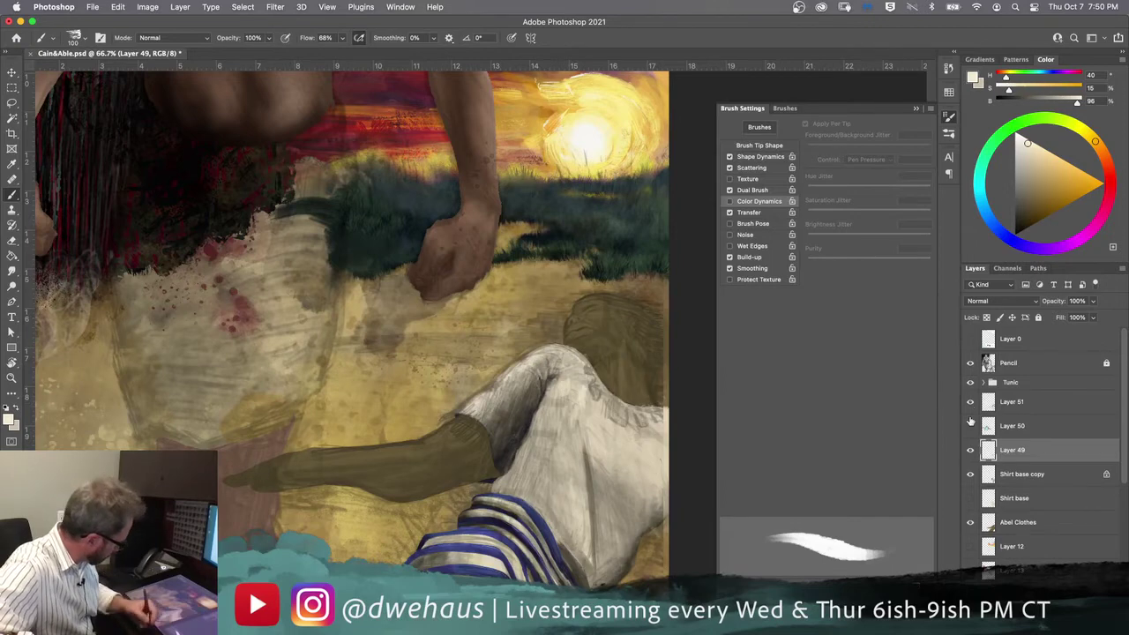
pyautogui.moveTo(572, 406)
pyautogui.mouseDown()
pyautogui.moveTo(572, 431)
pyautogui.moveTo(543, 461)
pyautogui.moveTo(559, 474)
pyautogui.moveTo(546, 466)
pyautogui.moveTo(536, 484)
pyautogui.moveTo(572, 414)
pyautogui.moveTo(557, 453)
pyautogui.moveTo(579, 371)
pyautogui.moveTo(587, 419)
pyautogui.moveTo(585, 390)
pyautogui.moveTo(626, 465)
pyautogui.moveTo(591, 444)
pyautogui.moveTo(611, 432)
pyautogui.moveTo(560, 424)
pyautogui.mouseUp()
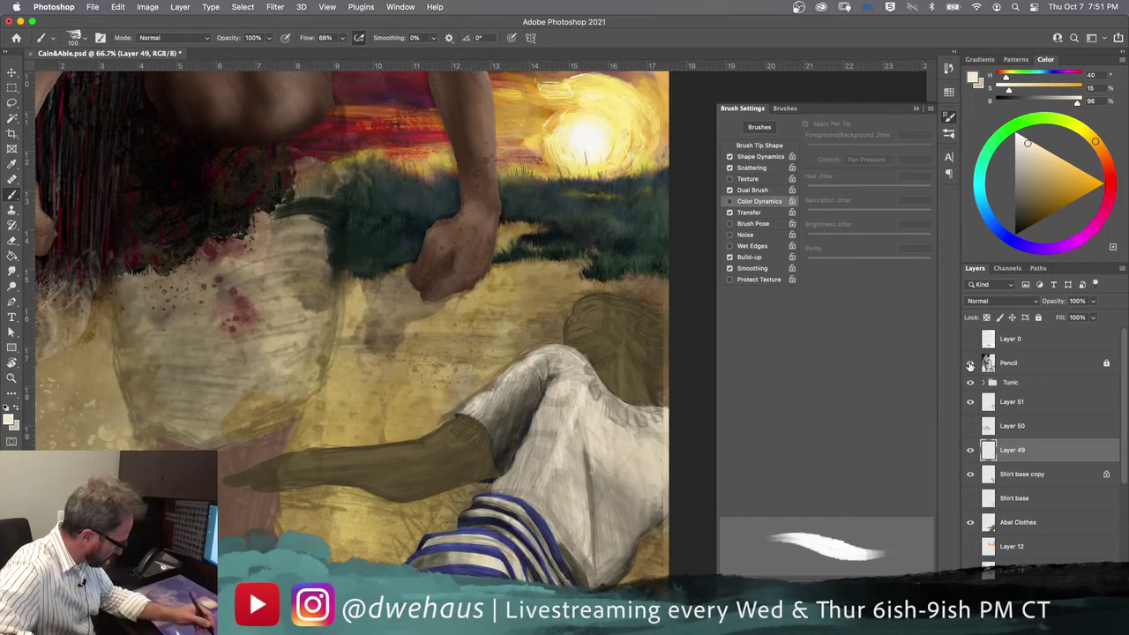
pyautogui.click(970, 363)
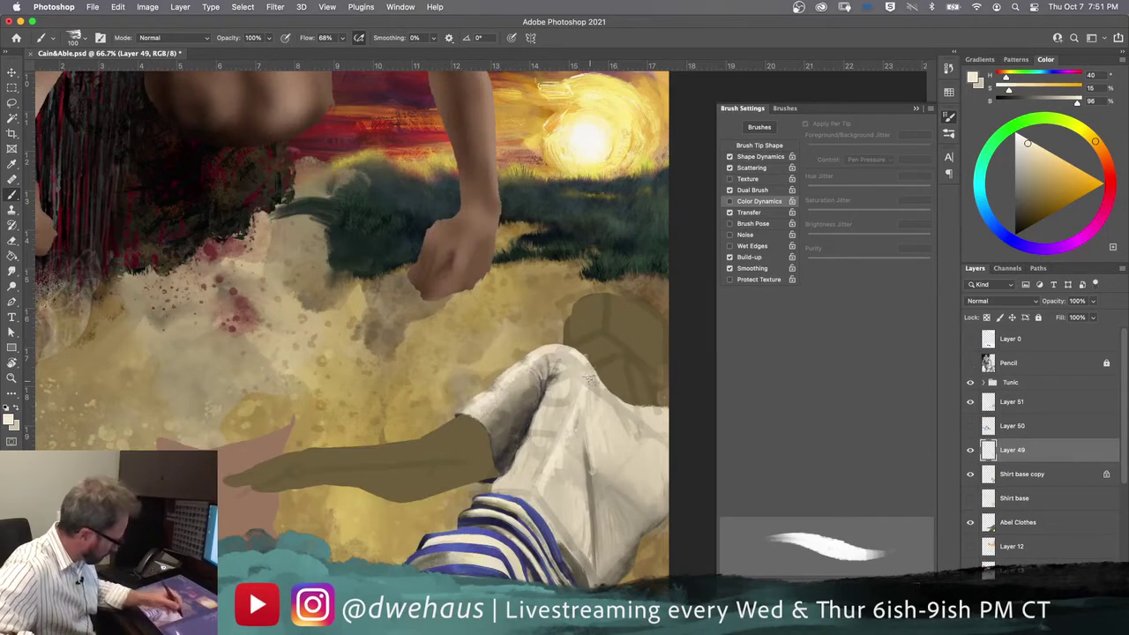
pyautogui.click(970, 404)
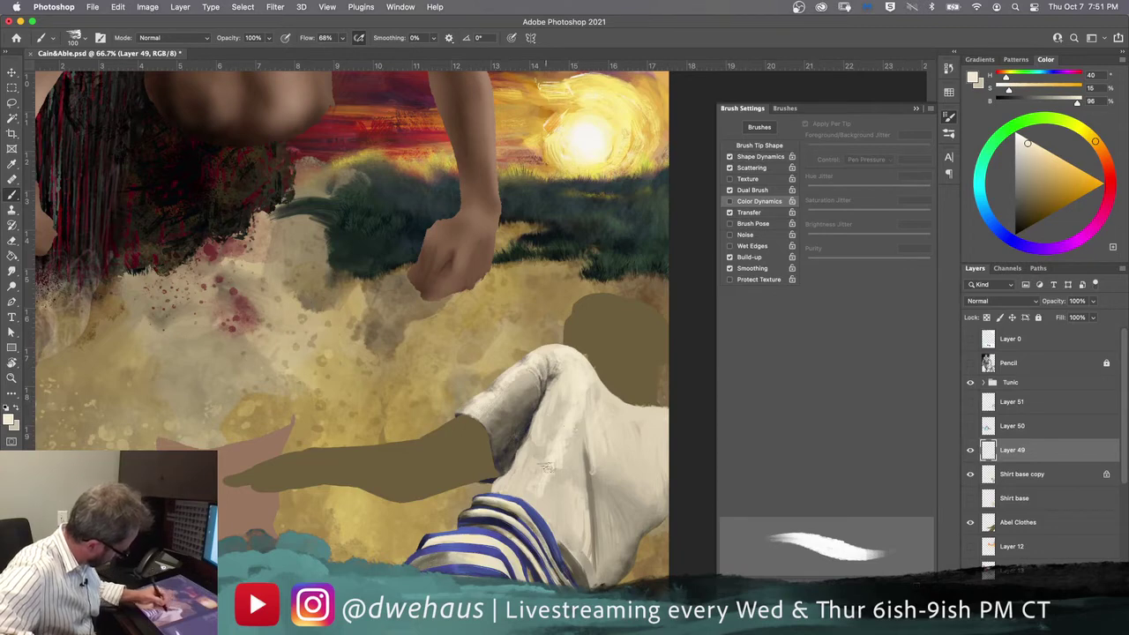
# Step: Choose the DWE Kyle's Real Oils - Bristly Bob mixer brush at 120 px and blend the shirt's highlights beside the armpit
pyautogui.click(949, 131)
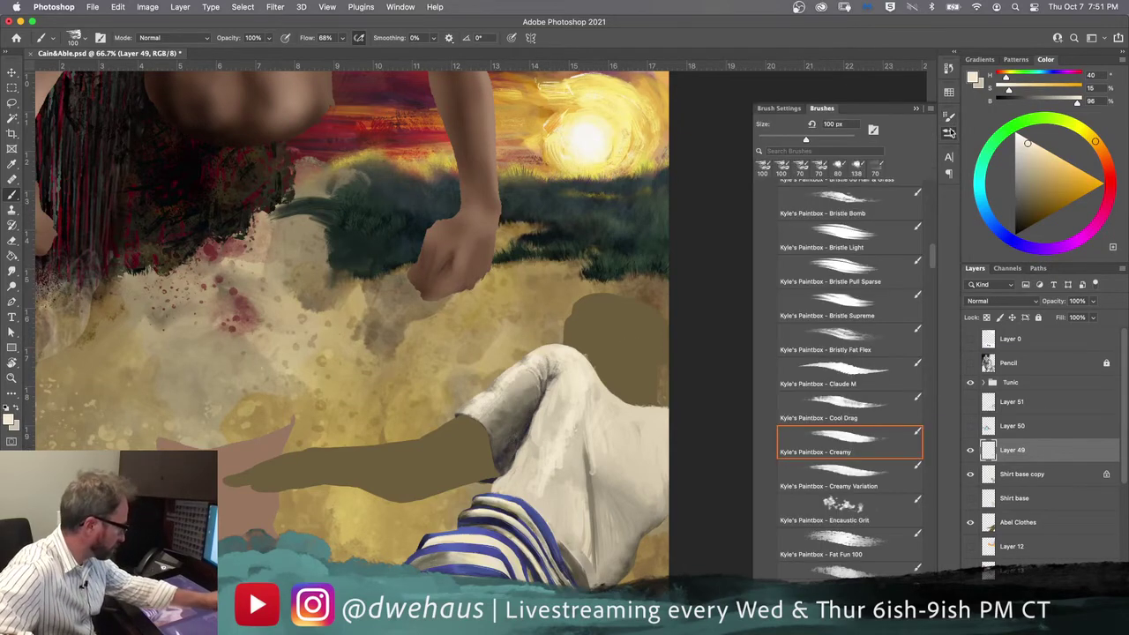
pyautogui.moveTo(933, 263); pyautogui.dragTo(937, 486)
pyautogui.click(827, 435)
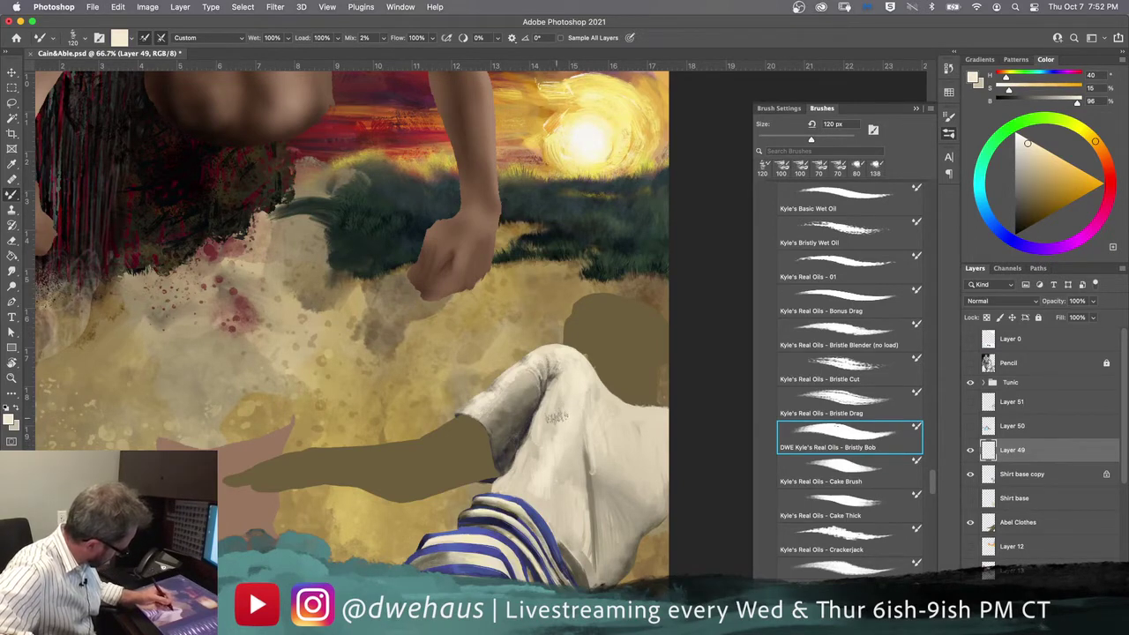
pyautogui.moveTo(555, 416); pyautogui.dragTo(550, 403)
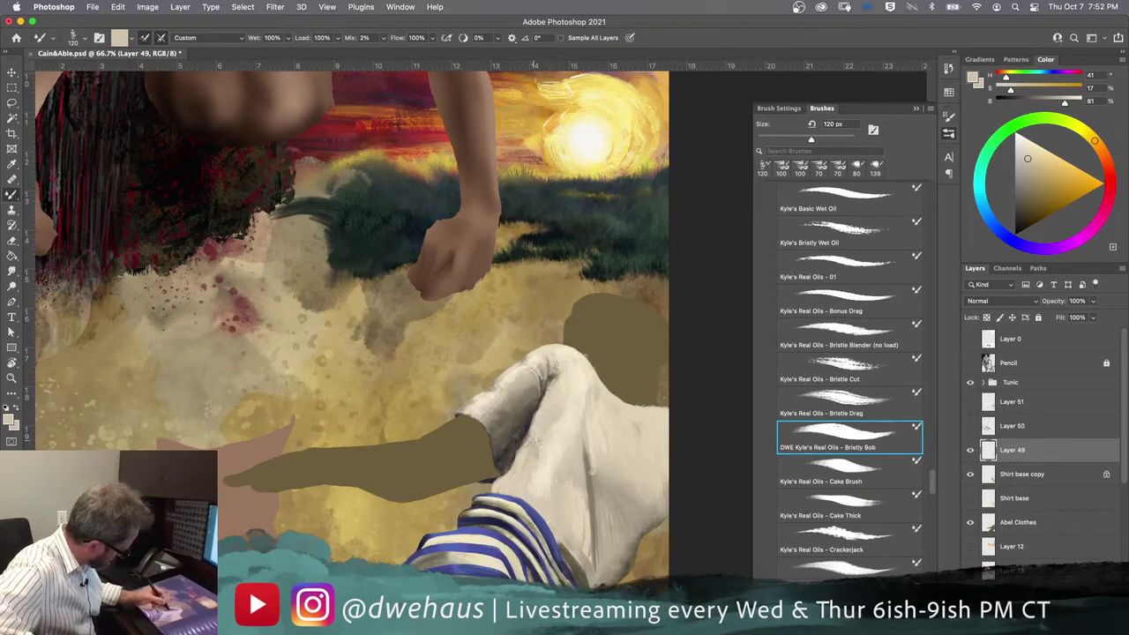
pyautogui.moveTo(557, 426)
pyautogui.mouseDown()
pyautogui.moveTo(568, 415)
pyautogui.moveTo(563, 384)
pyautogui.moveTo(555, 392)
pyautogui.mouseUp()
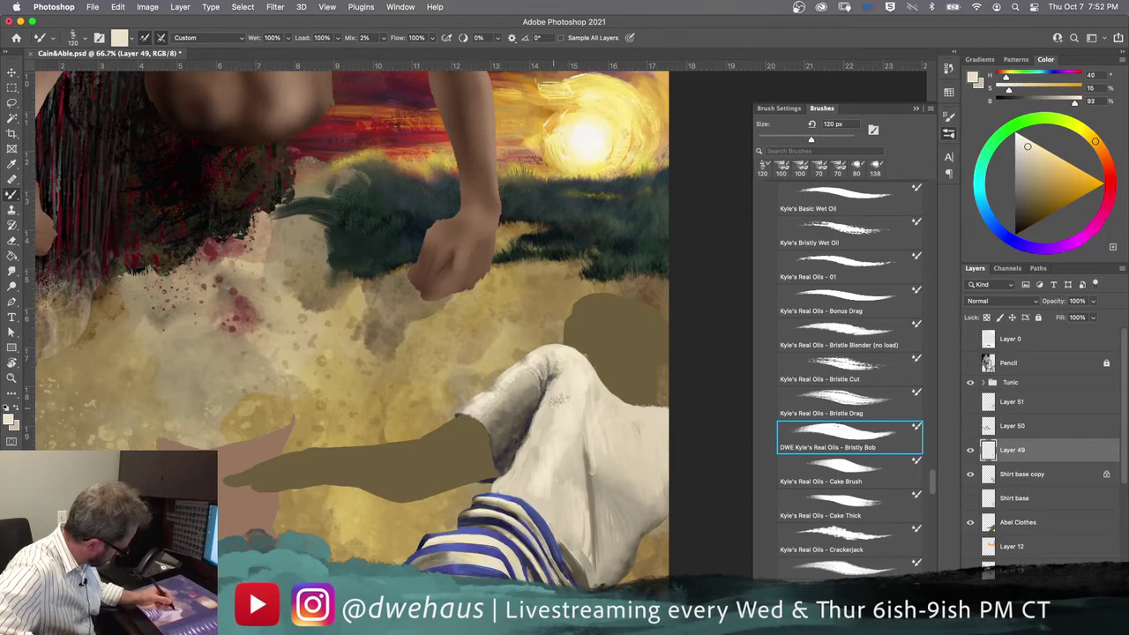
# Step: Sample a grey-brown from the shirt's centre fold and shade the chest edge beside the armpit, reducing the mixer brush to 80 px
pyautogui.keyDown('alt'); pyautogui.click(586, 487); pyautogui.keyUp('alt')
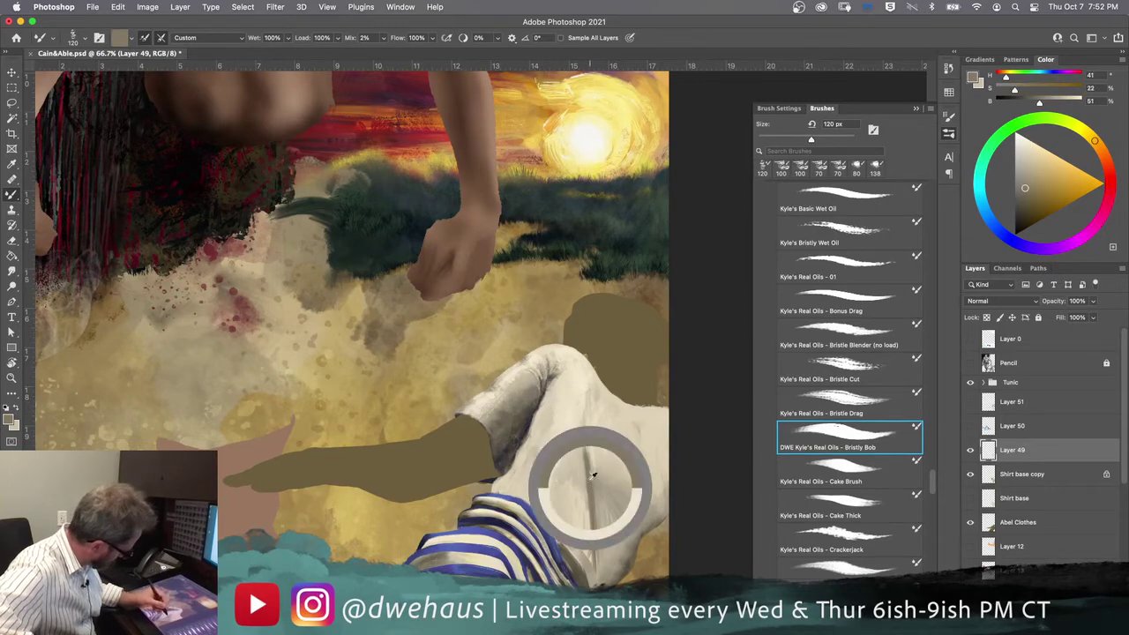
pyautogui.moveTo(554, 385)
pyautogui.mouseDown()
pyautogui.moveTo(538, 425)
pyautogui.moveTo(539, 410)
pyautogui.moveTo(539, 454)
pyautogui.moveTo(553, 448)
pyautogui.moveTo(527, 425)
pyautogui.moveTo(532, 438)
pyautogui.mouseUp()
pyautogui.press('[')
pyautogui.press('[')
pyautogui.press('[')
pyautogui.press('[')
pyautogui.moveTo(533, 415); pyautogui.dragTo(522, 455)
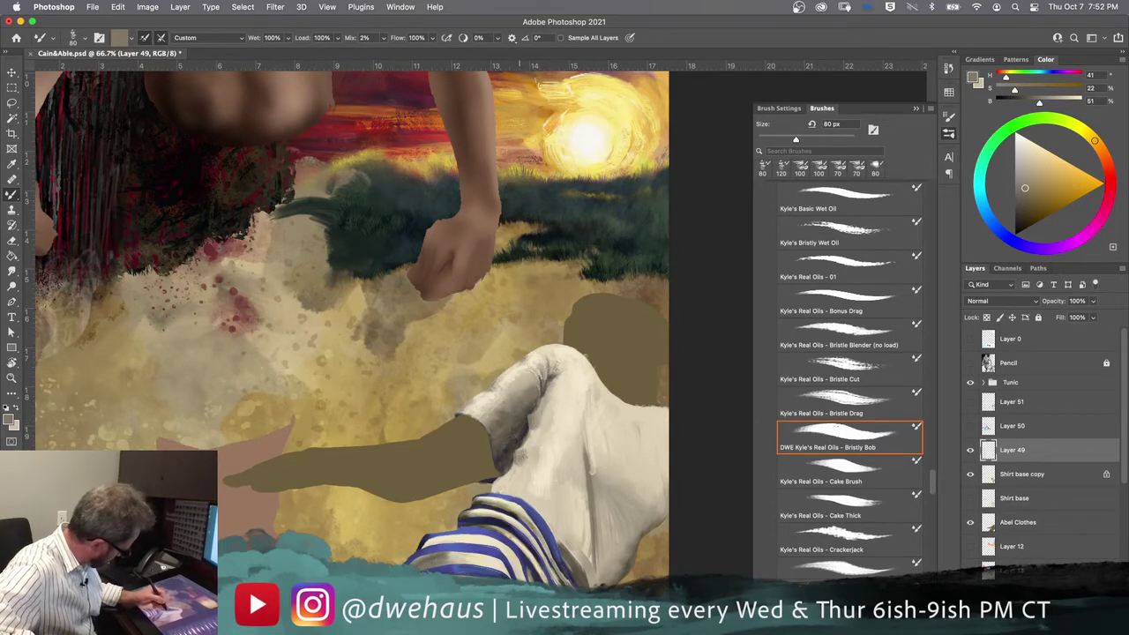
# Step: Paint shadows where the shirt meets the striped cloth using browns sampled from its shaded lower edge and fold, ending with a 50 px brush
pyautogui.keyDown('alt'); pyautogui.click(570, 573); pyautogui.keyUp('alt')
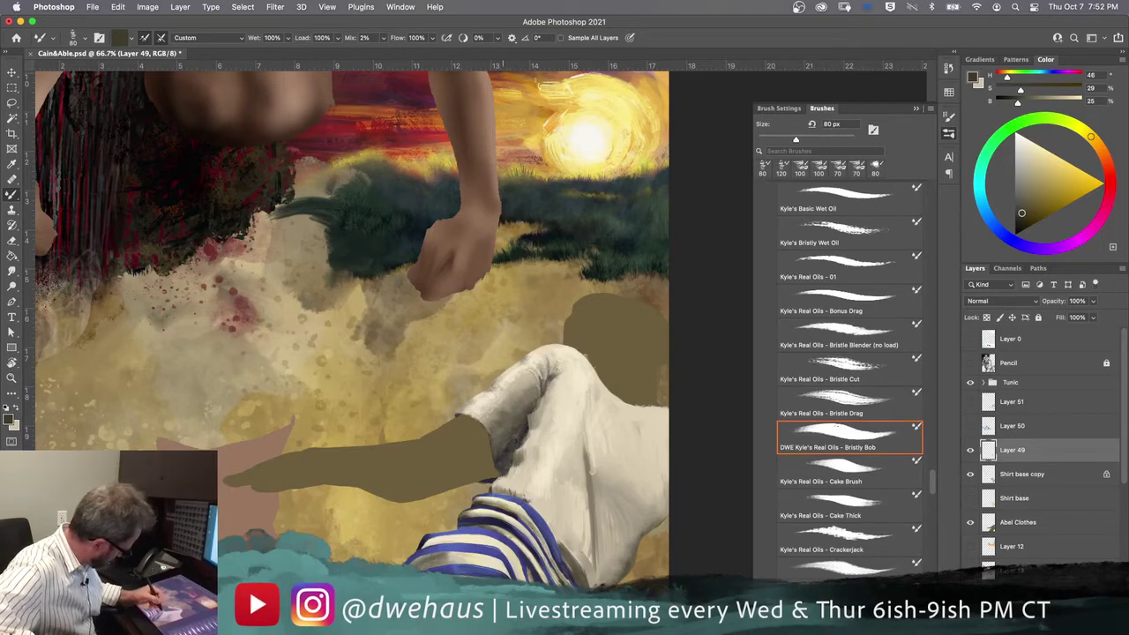
pyautogui.keyDown('alt'); pyautogui.click(575, 561); pyautogui.keyUp('alt')
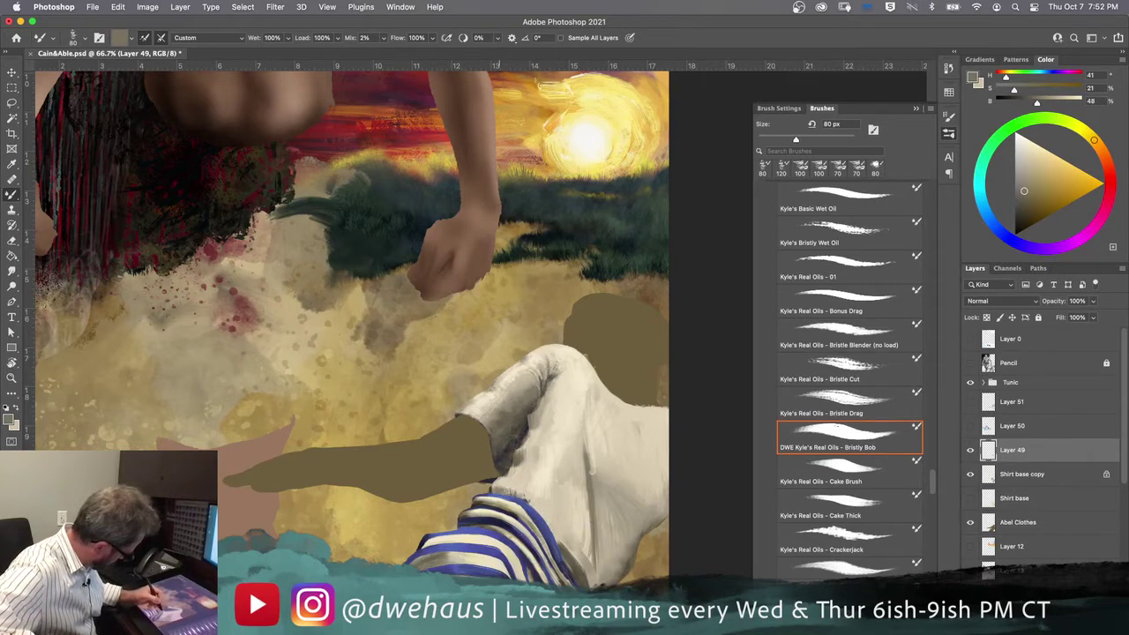
pyautogui.keyDown('alt'); pyautogui.click(578, 572); pyautogui.keyUp('alt')
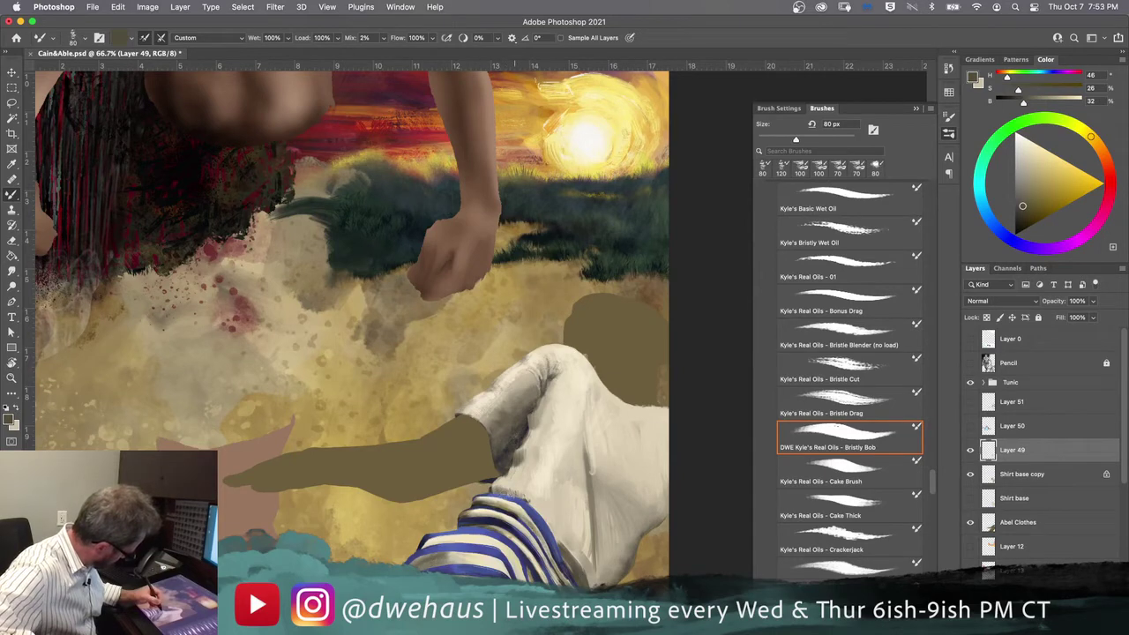
pyautogui.moveTo(540, 523); pyautogui.dragTo(535, 515)
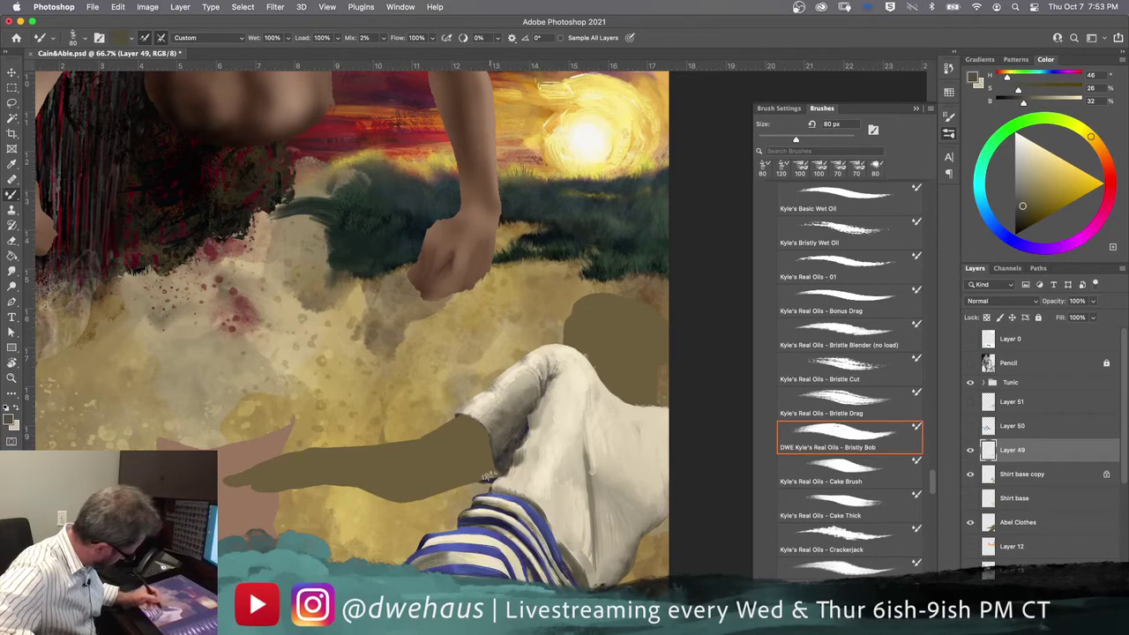
pyautogui.keyDown('alt'); pyautogui.click(582, 557); pyautogui.keyUp('alt')
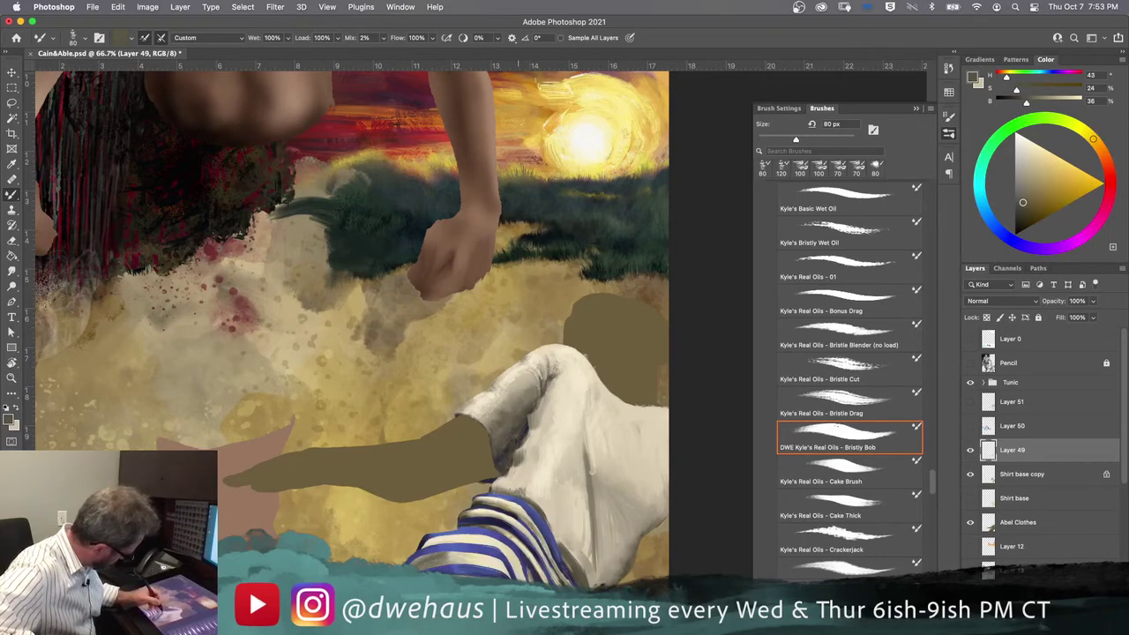
pyautogui.keyDown('alt'); pyautogui.click(591, 490); pyautogui.keyUp('alt')
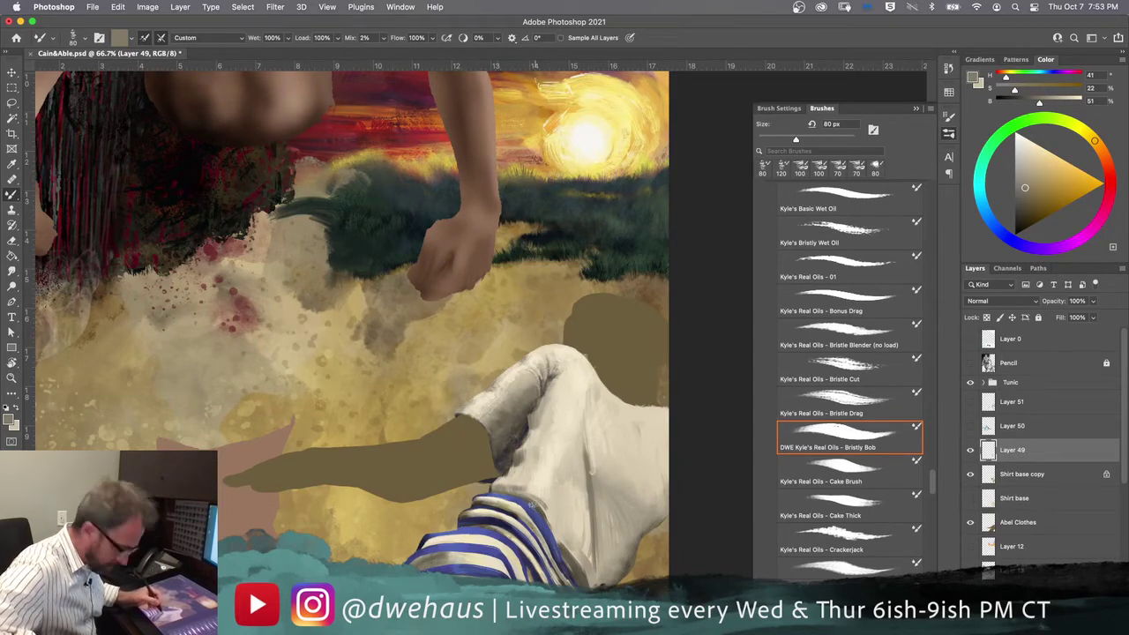
pyautogui.moveTo(508, 468); pyautogui.dragTo(521, 463)
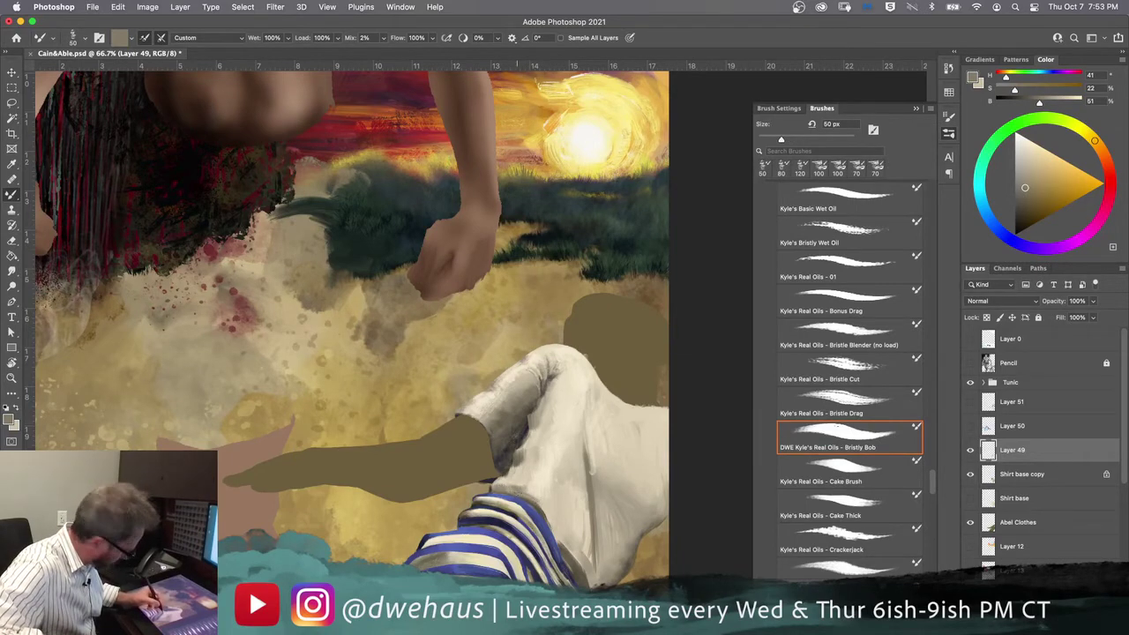
# Step: Refine the creases between the sleeve opening and the striped cloth at 50 px, alternating dark and mid grey-browns sampled from the shirt's shadows
pyautogui.press('super+plus')
pyautogui.moveTo(529, 565); pyautogui.dragTo(488, 440)
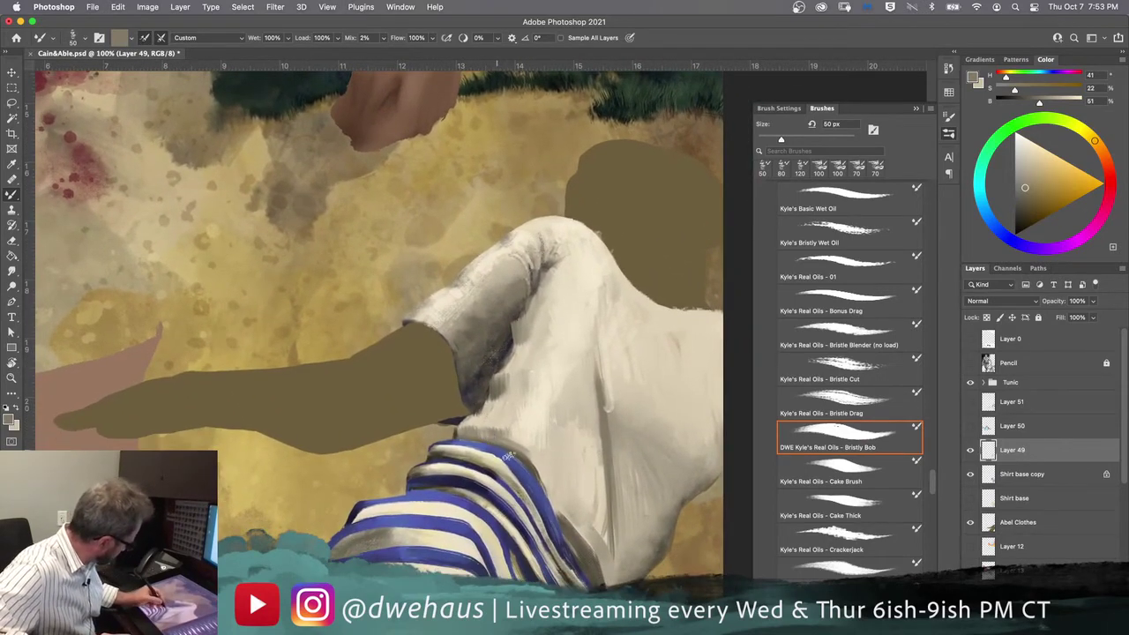
pyautogui.keyDown('alt'); pyautogui.click(579, 530); pyautogui.keyUp('alt')
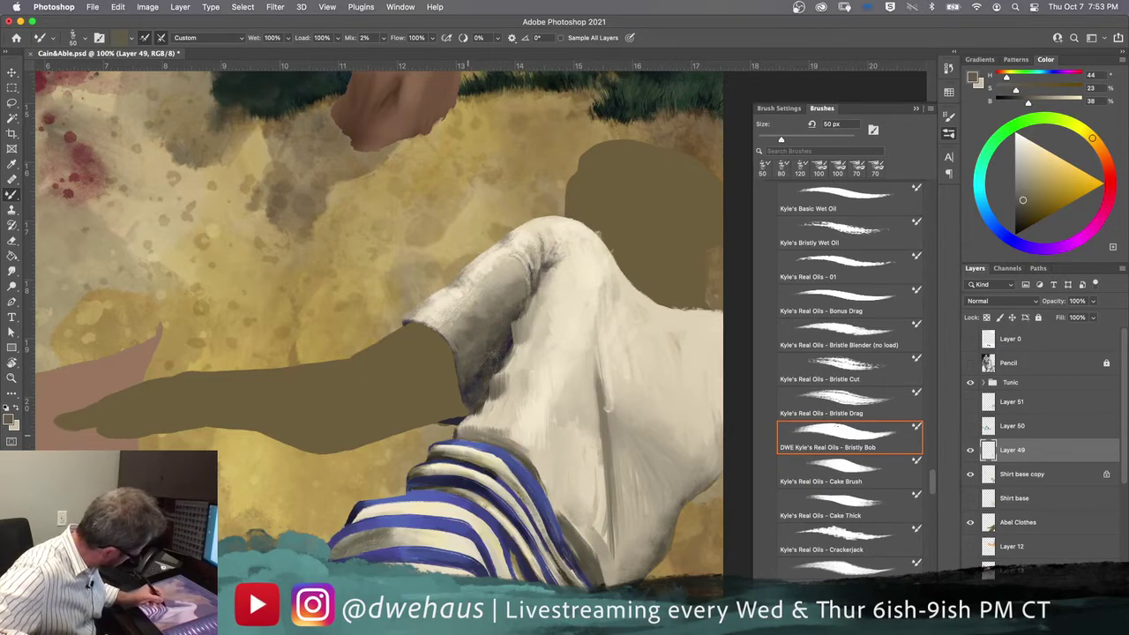
pyautogui.keyDown('alt'); pyautogui.click(571, 571); pyautogui.keyUp('alt')
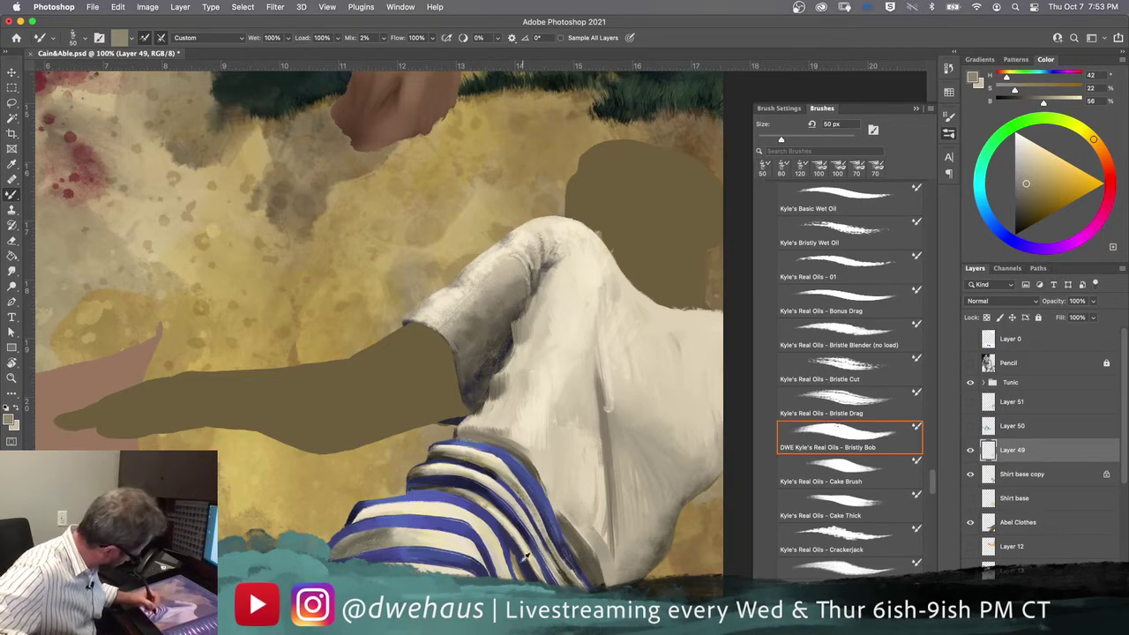
pyautogui.keyDown('alt'); pyautogui.click(584, 565); pyautogui.keyUp('alt')
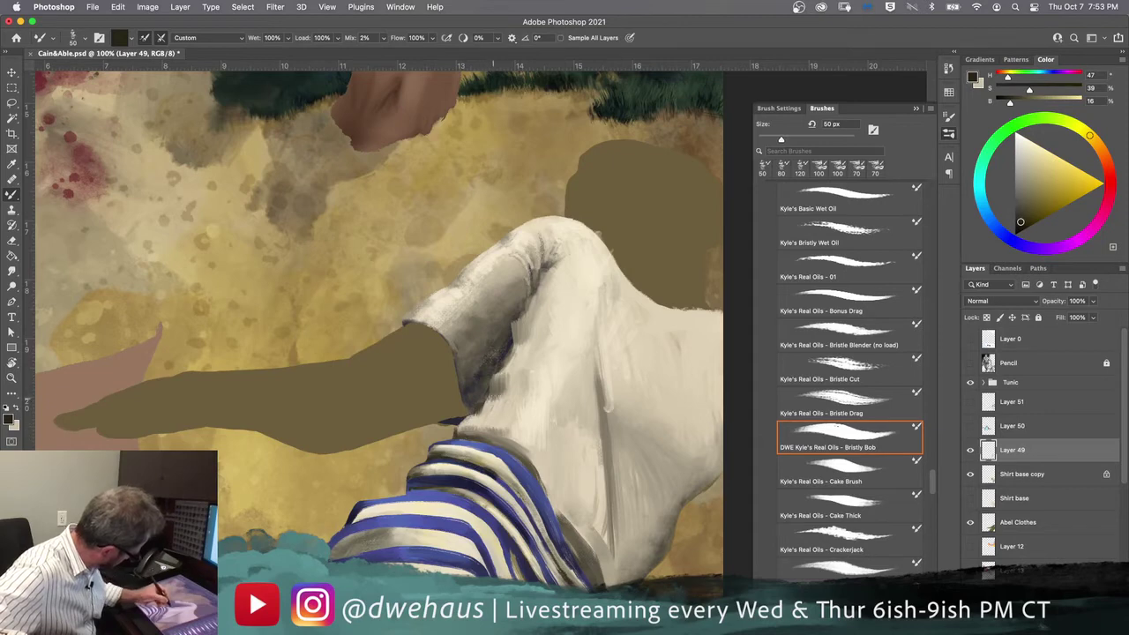
pyautogui.keyDown('alt'); pyautogui.click(486, 403); pyautogui.keyUp('alt')
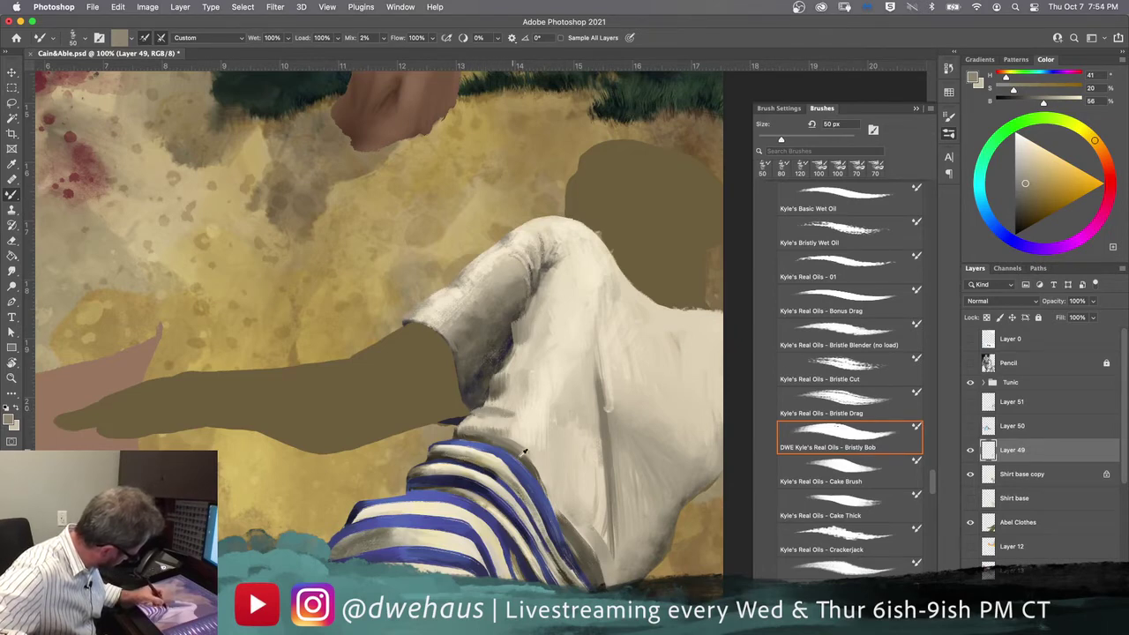
pyautogui.keyDown('alt'); pyautogui.click(505, 416); pyautogui.keyUp('alt')
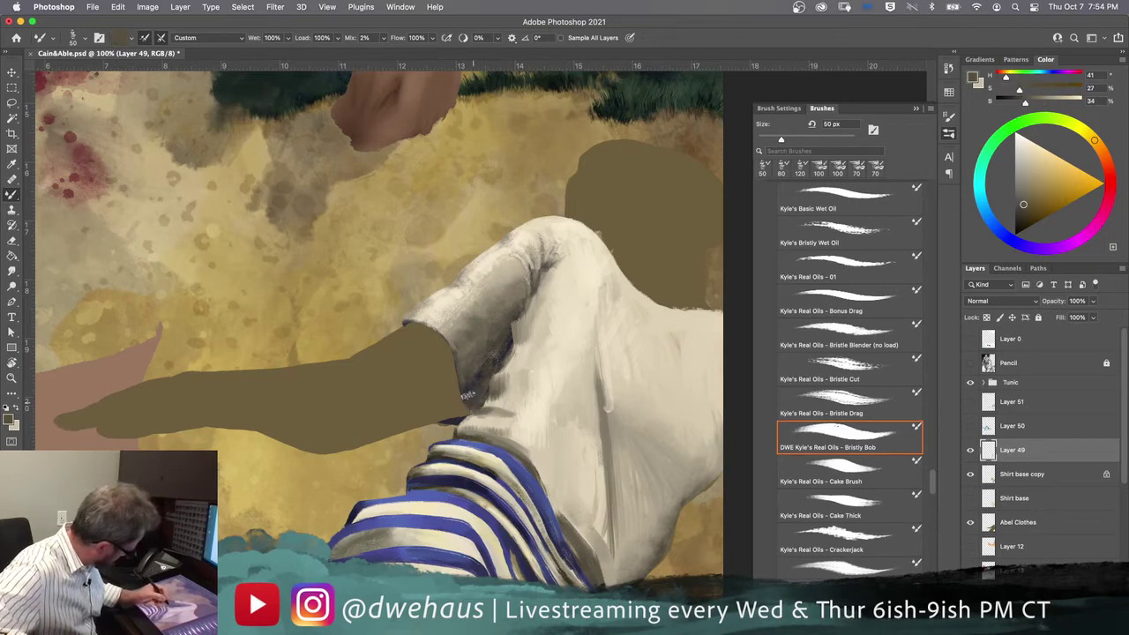
# Step: Compare the shirt with and without the painting on Layer 49
pyautogui.click(971, 450)
pyautogui.click(970, 450)
pyautogui.click(970, 450)
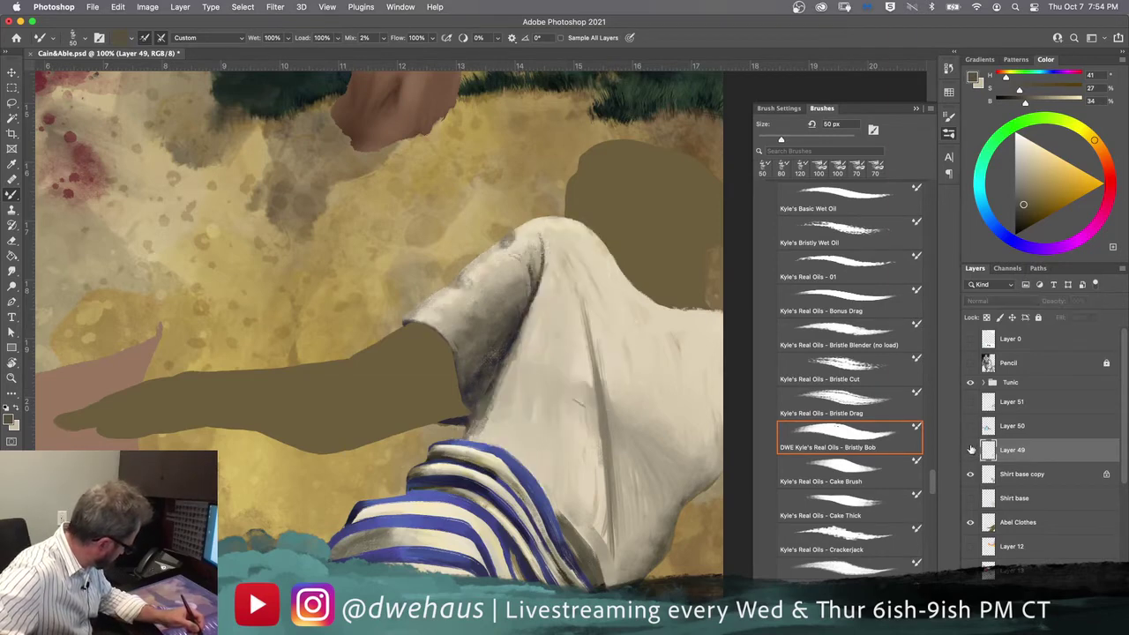
pyautogui.click(972, 450)
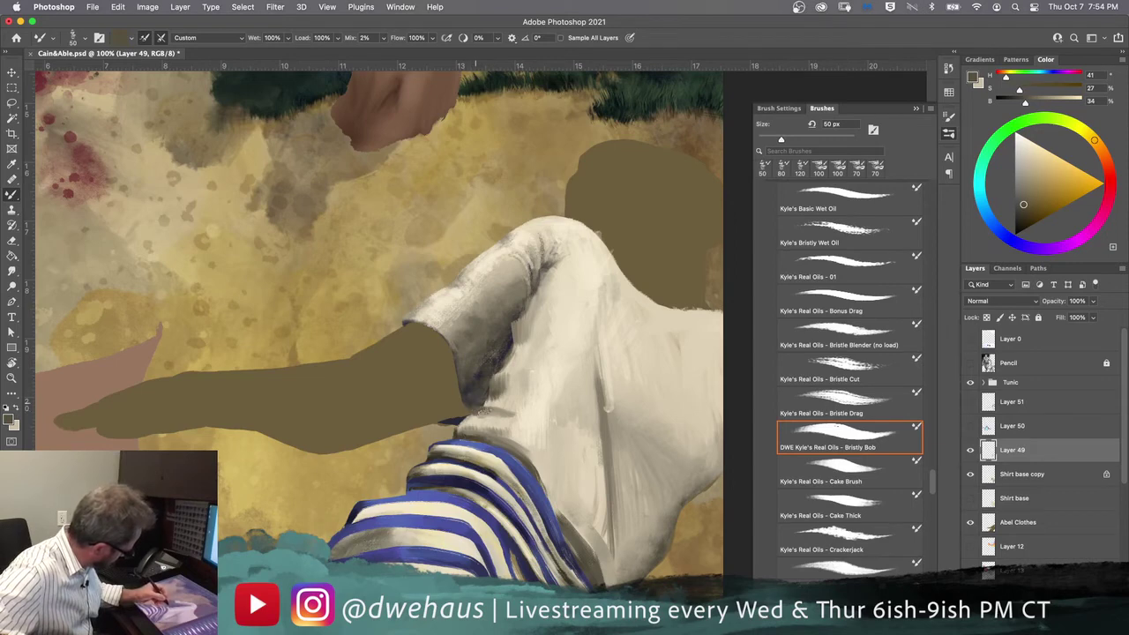
# Step: Shade the shirt below the sleeve with sampled grey-browns, trying the mixer brush's Mix at 49% and resetting it to 8%
pyautogui.keyDown('alt'); pyautogui.click(567, 527); pyautogui.keyUp('alt')
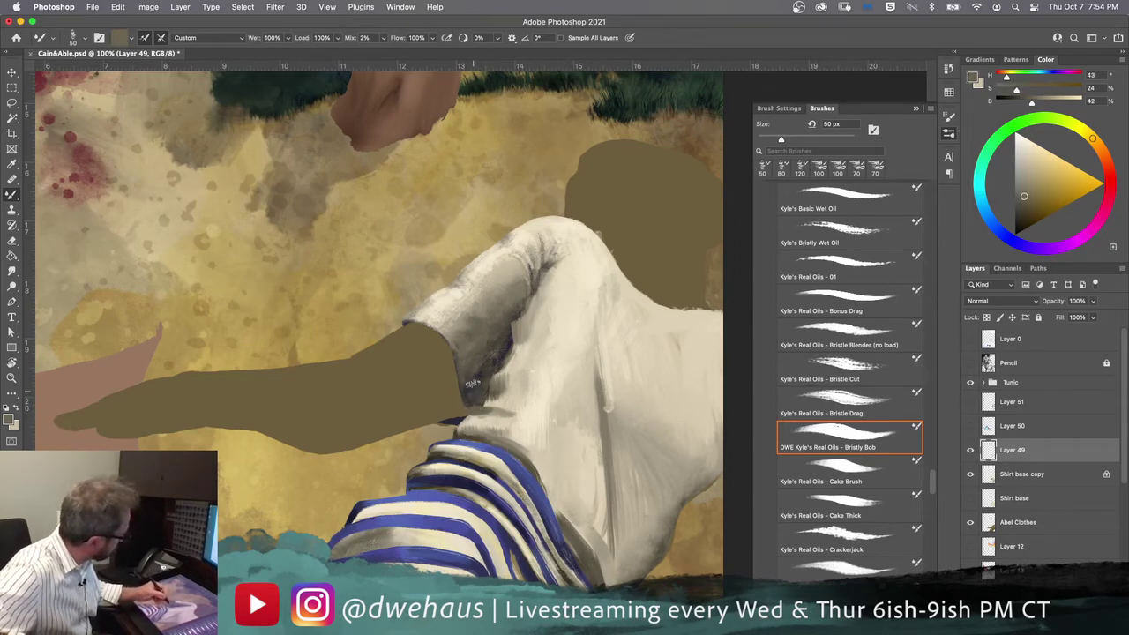
pyautogui.keyDown('alt'); pyautogui.click(467, 431); pyautogui.keyUp('alt')
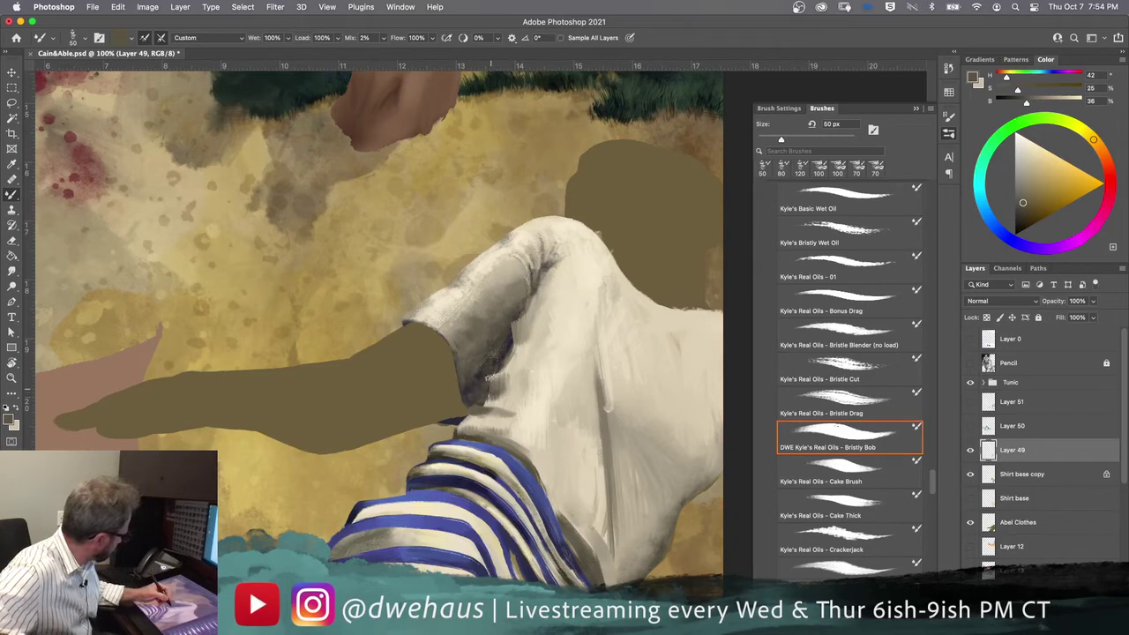
pyautogui.moveTo(386, 57); pyautogui.dragTo(411, 55)
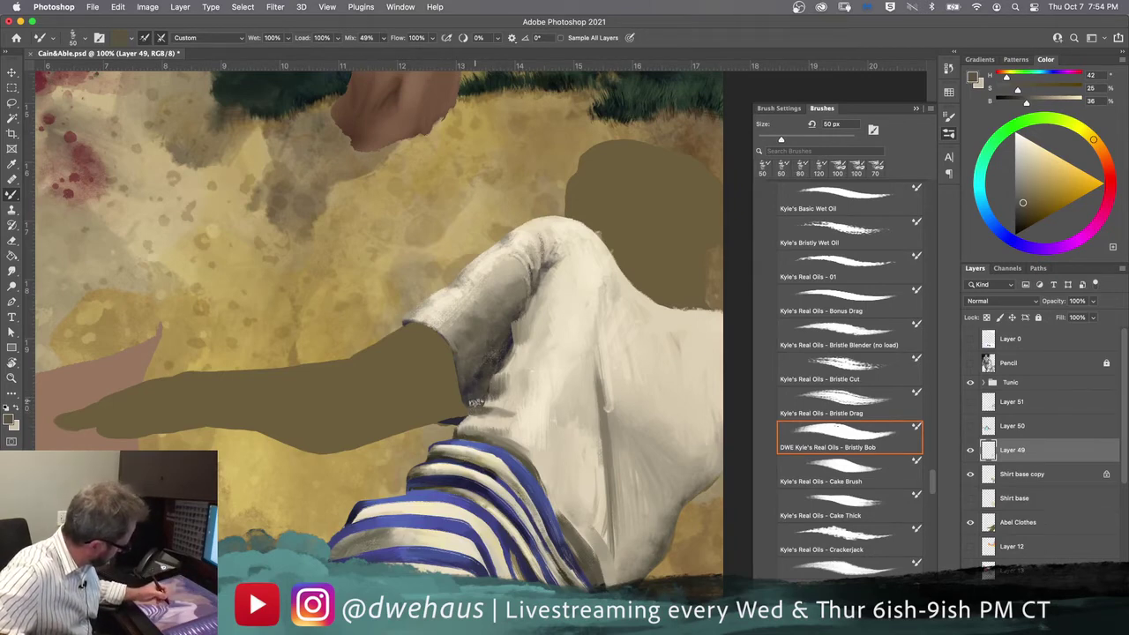
pyautogui.click(381, 38)
pyautogui.moveTo(384, 53); pyautogui.dragTo(358, 49)
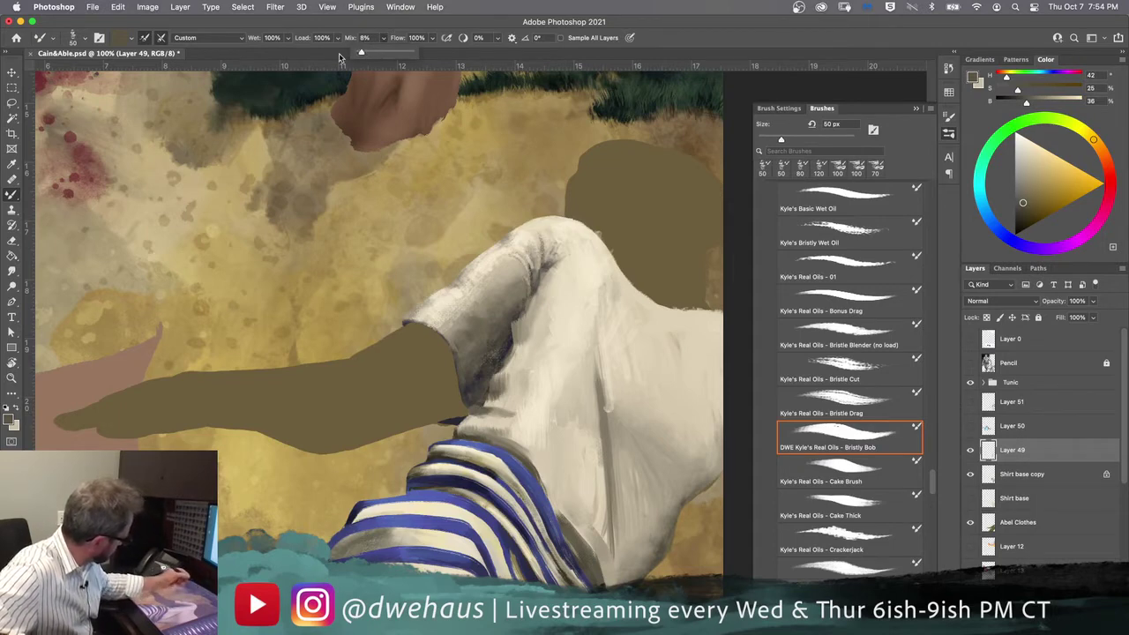
# Step: Switch the mixer brush to the Dry, Heavy Load preset and repaint the side of the chest with creams sampled from the shirt
pyautogui.click(238, 38)
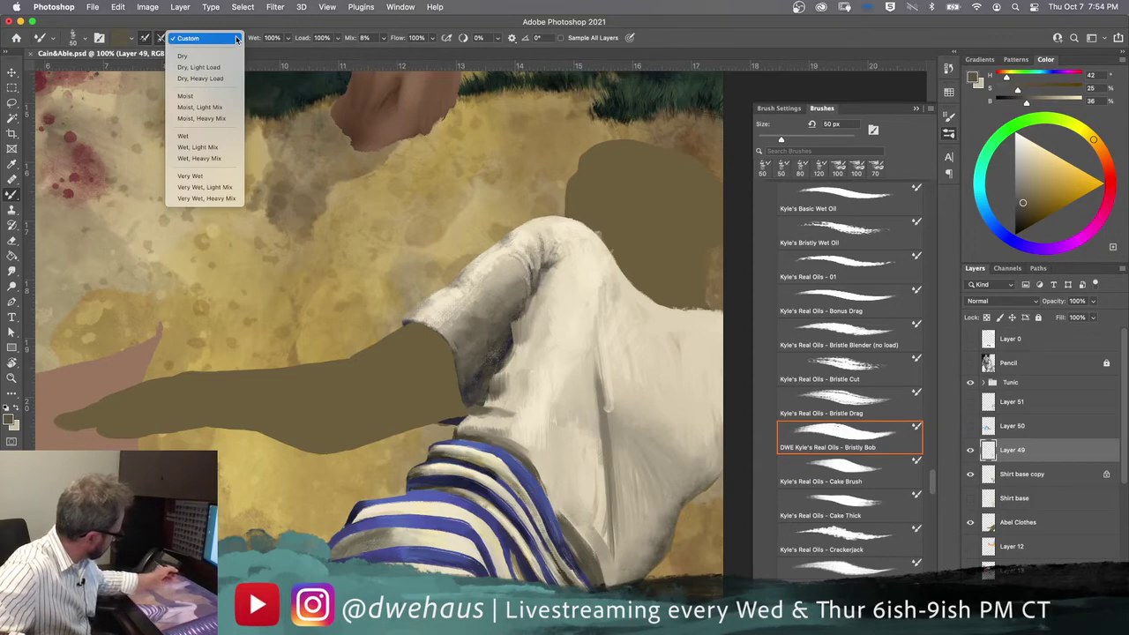
pyautogui.click(186, 81)
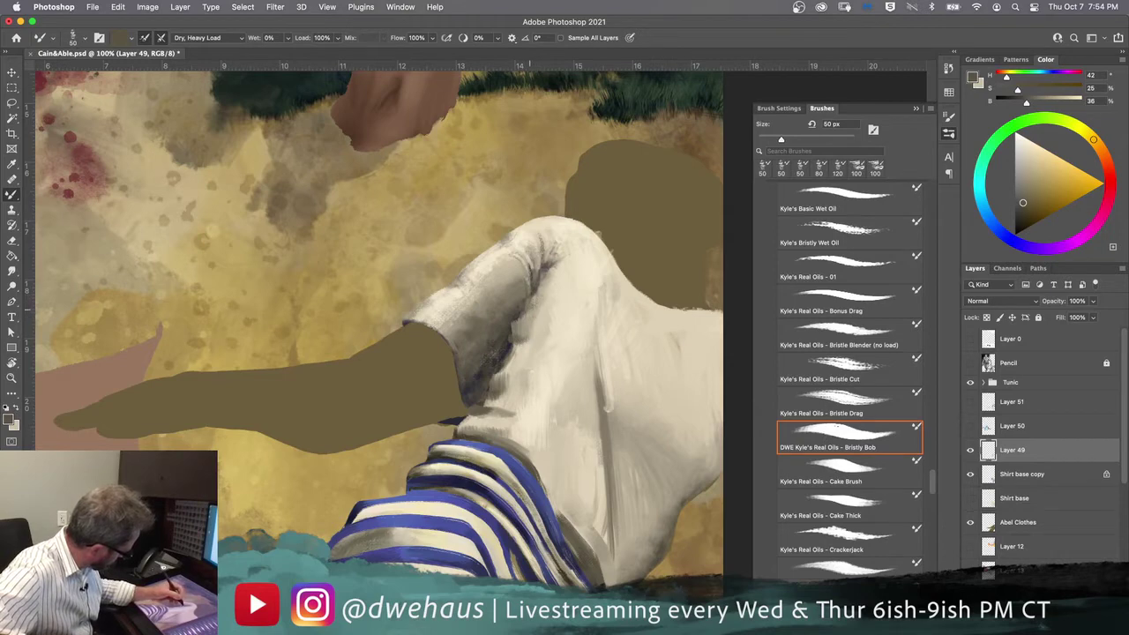
pyautogui.keyDown('alt'); pyautogui.click(565, 217); pyautogui.keyUp('alt')
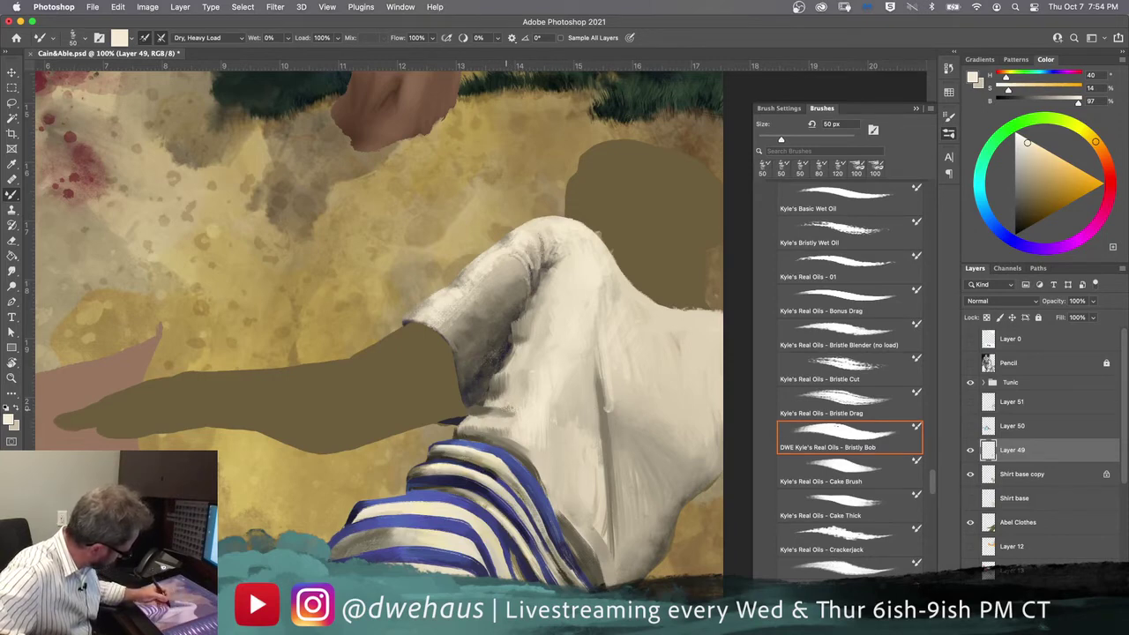
pyautogui.keyDown('alt'); pyautogui.click(519, 445); pyautogui.keyUp('alt')
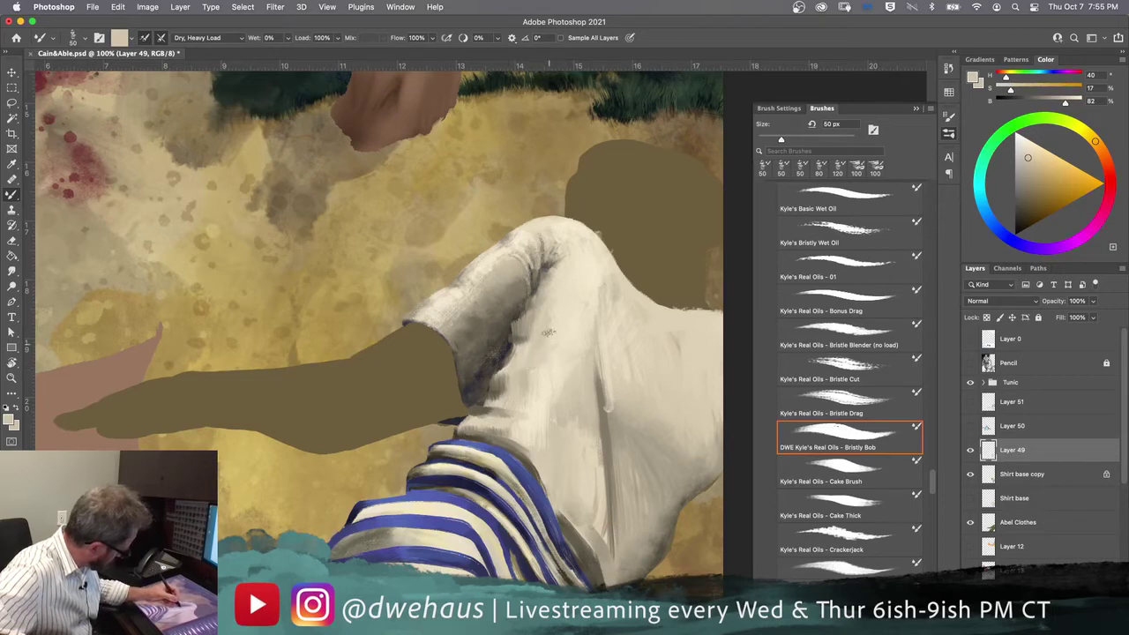
pyautogui.keyDown('alt'); pyautogui.click(571, 295); pyautogui.keyUp('alt')
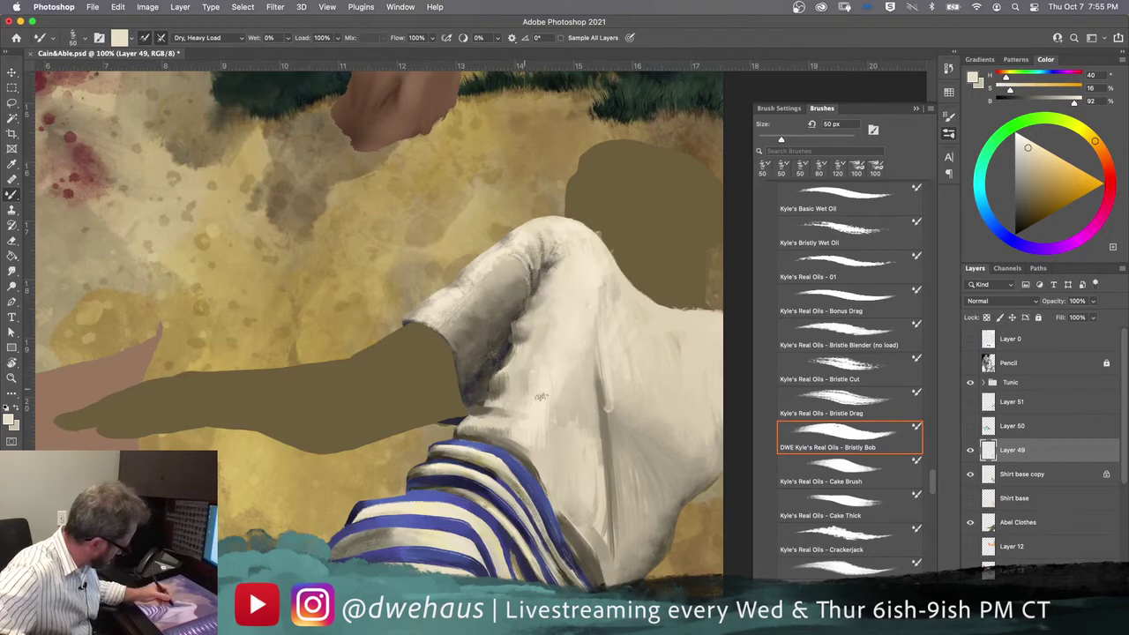
# Step: Show the photo cutout on Layer 50 and move it down beside the lying figure's sleeve as a reference
pyautogui.click(971, 426)
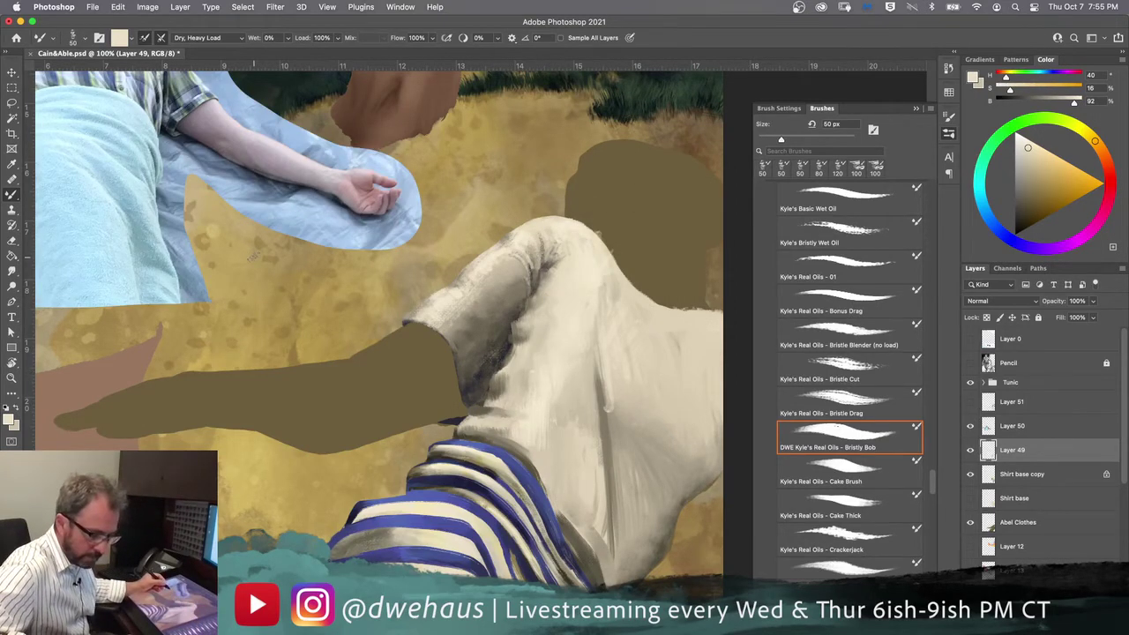
pyautogui.press('v')
pyautogui.moveTo(205, 251); pyautogui.dragTo(188, 285)
pyautogui.press('super+z')
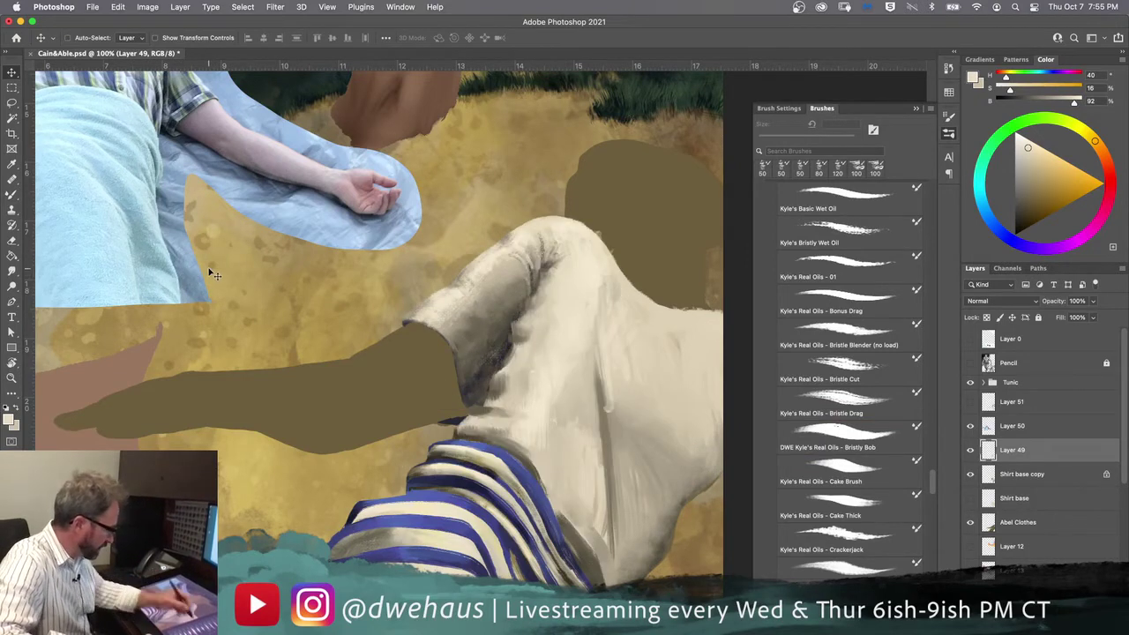
pyautogui.click(1009, 425)
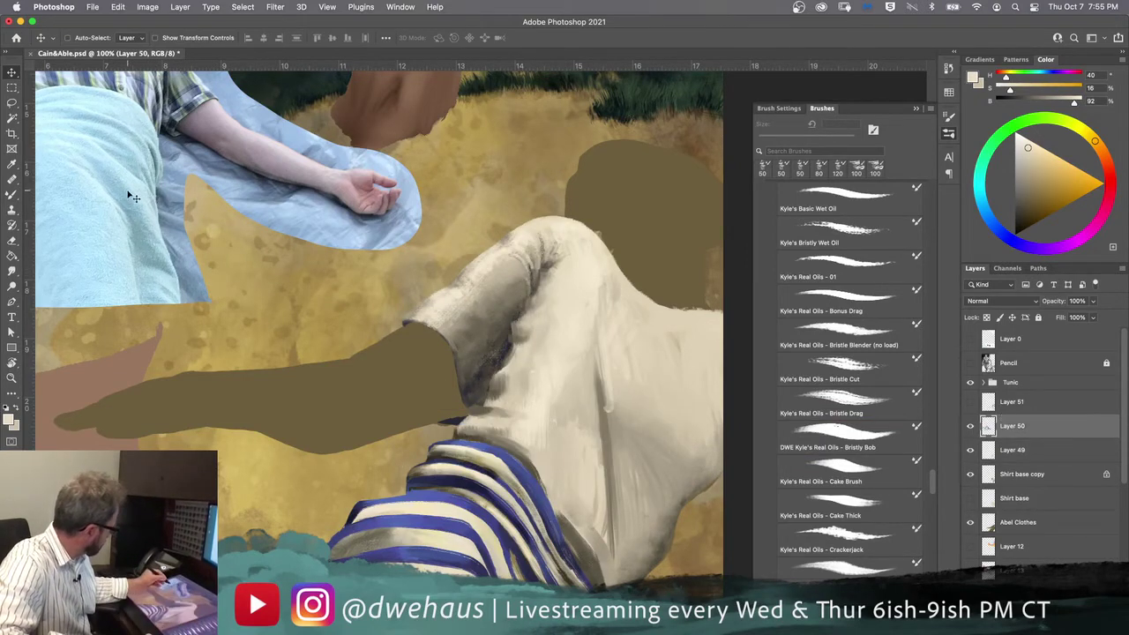
pyautogui.moveTo(200, 280)
pyautogui.mouseDown()
pyautogui.moveTo(256, 340)
pyautogui.moveTo(273, 332)
pyautogui.moveTo(296, 260)
pyautogui.moveTo(333, 297)
pyautogui.moveTo(277, 232)
pyautogui.moveTo(280, 245)
pyautogui.moveTo(262, 232)
pyautogui.moveTo(222, 235)
pyautogui.moveTo(252, 247)
pyautogui.moveTo(205, 309)
pyautogui.moveTo(191, 268)
pyautogui.mouseUp()
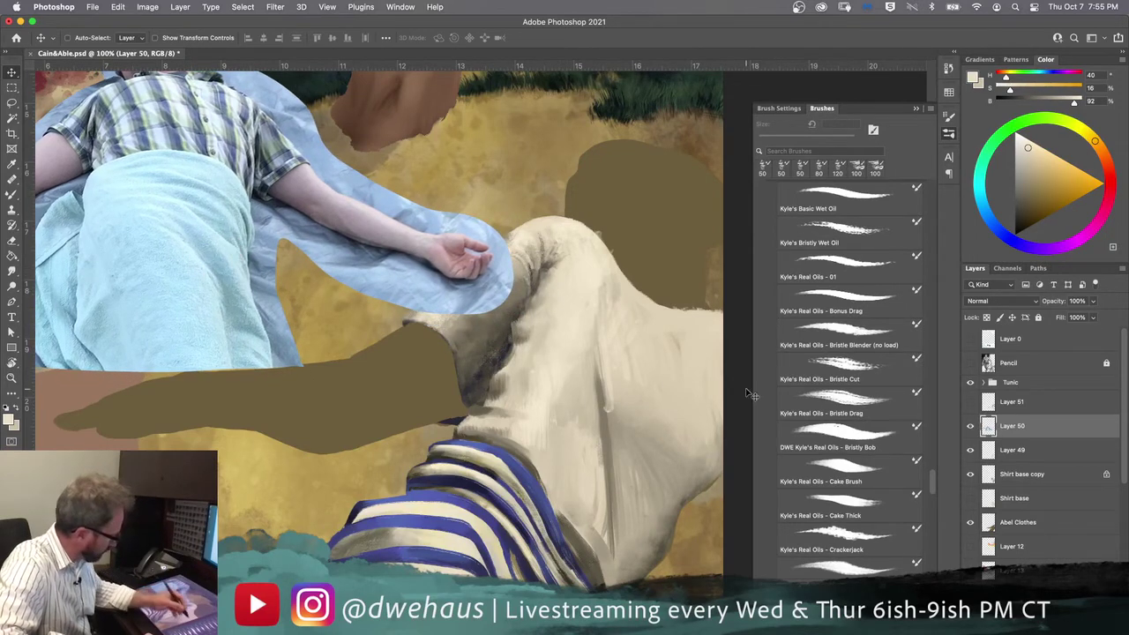
# Step: On Layer 49, paint diagonal folds from the chest towards the armpit with the Mixer Brush in a grey-brown sampled from the sleeve's shadow
pyautogui.click(997, 452)
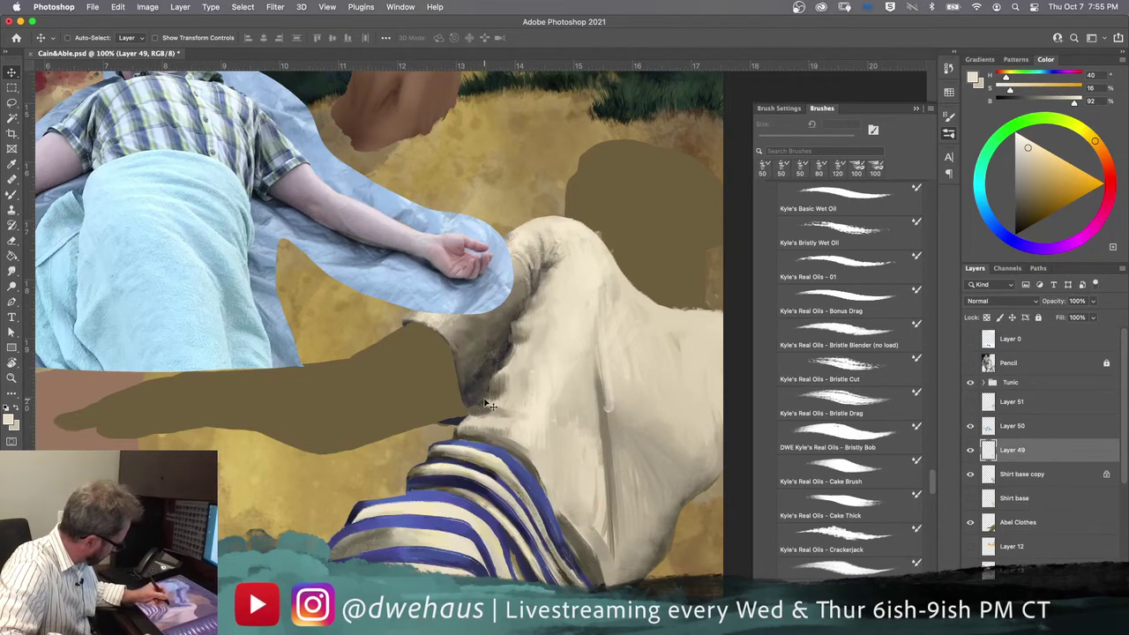
pyautogui.press('b')
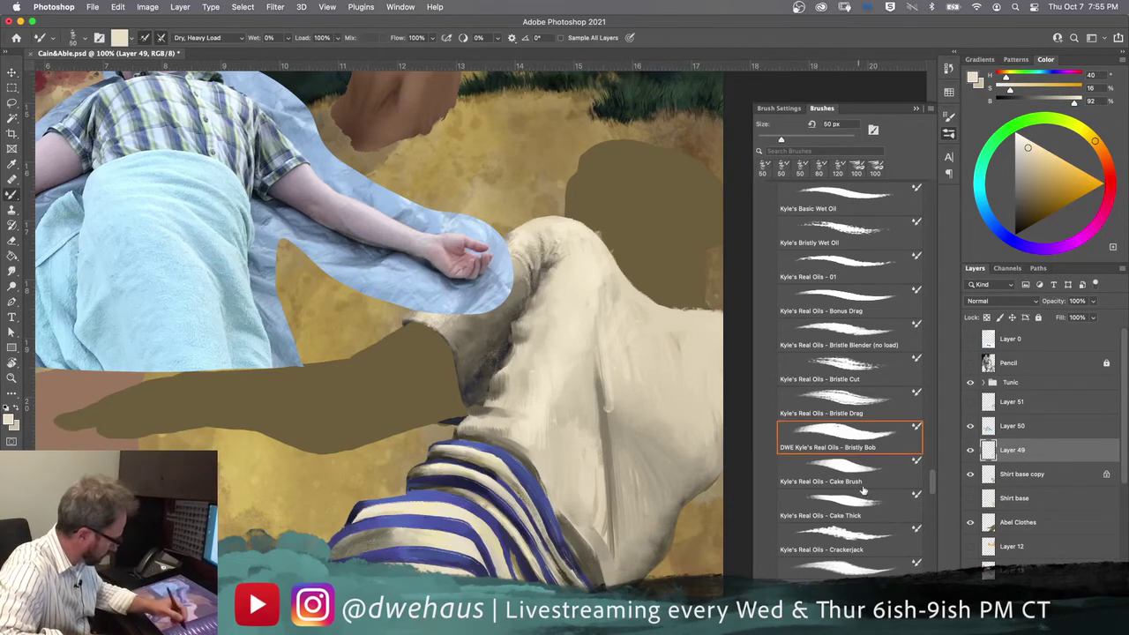
pyautogui.keyDown('alt'); pyautogui.click(475, 399); pyautogui.keyUp('alt')
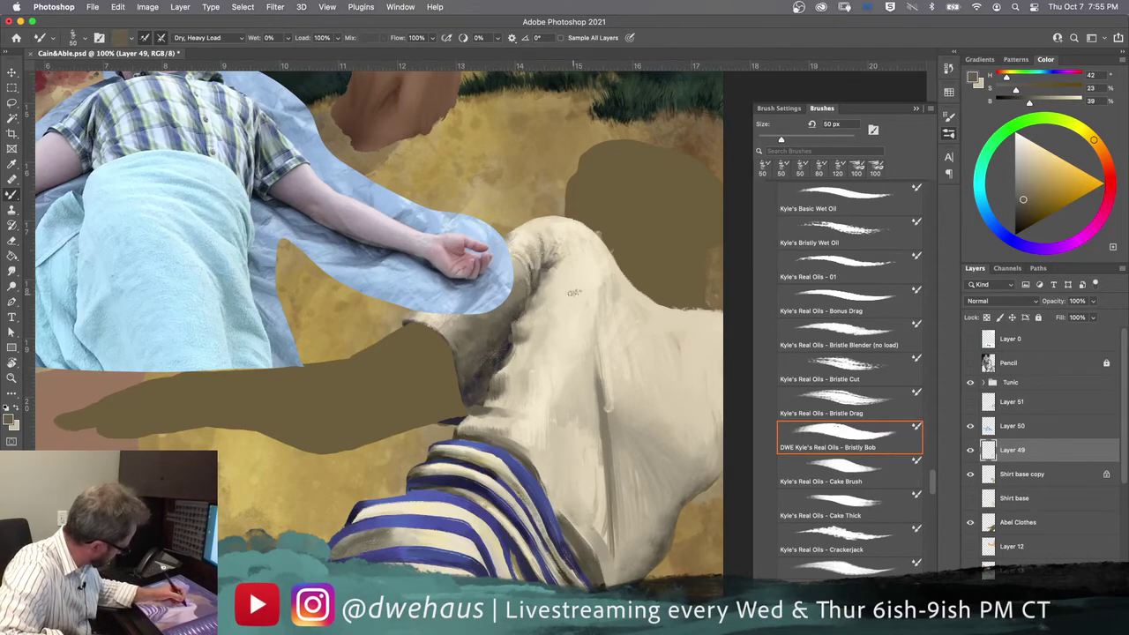
pyautogui.moveTo(575, 302); pyautogui.dragTo(512, 344)
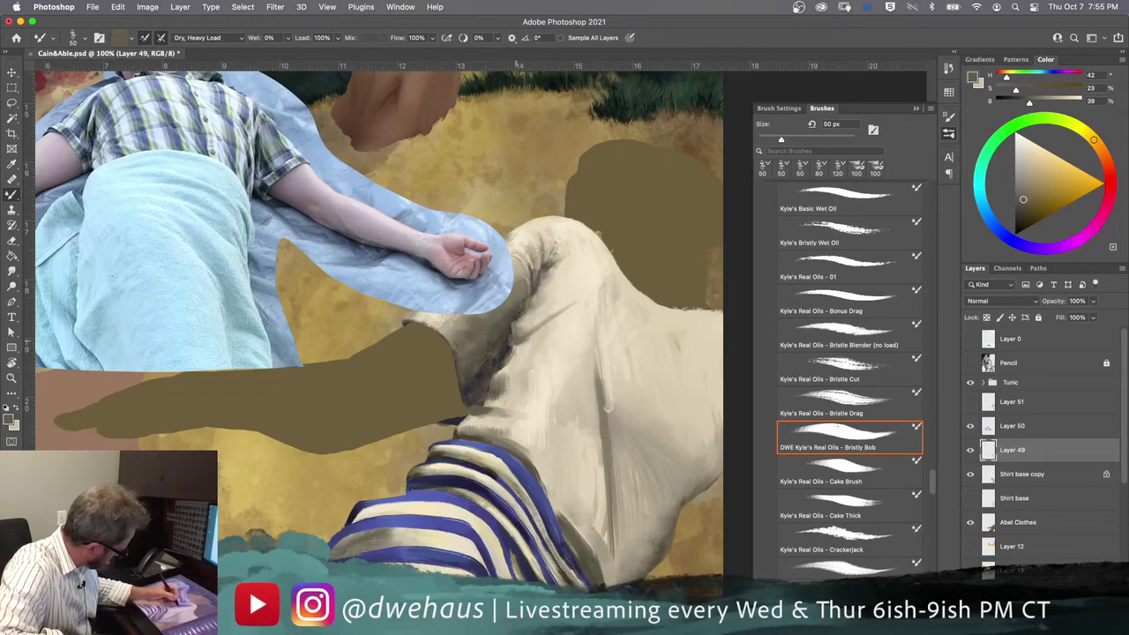
pyautogui.moveTo(566, 300); pyautogui.dragTo(506, 346)
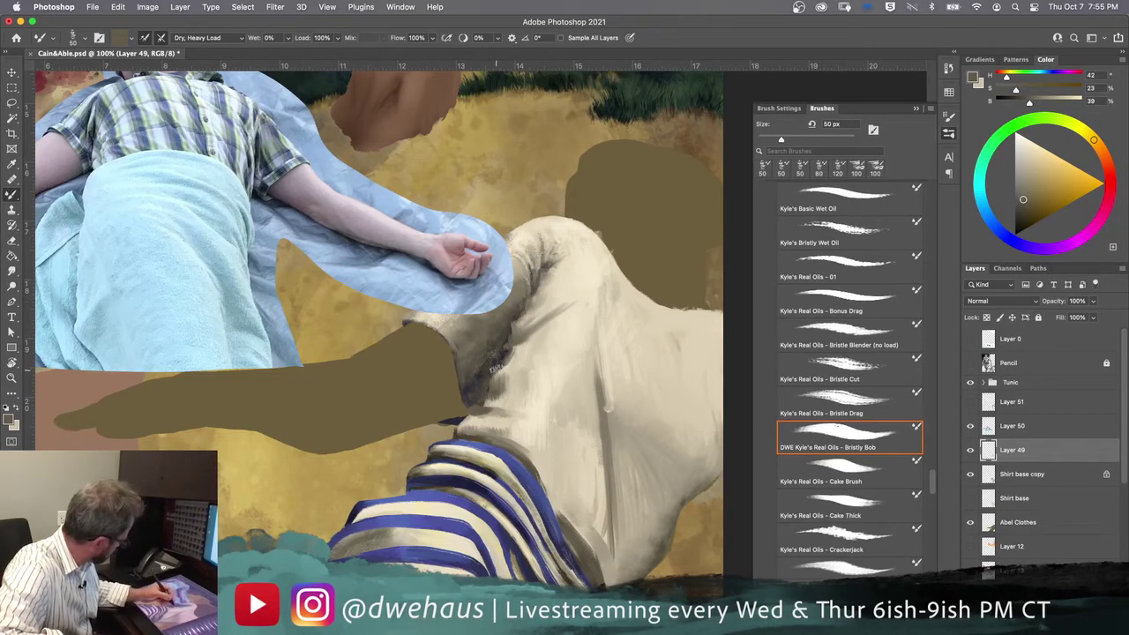
# Step: Develop the diagonal folds running into the armpit on Layer 49, alternating grey-brown with cream and mid-tones sampled from the shirt
pyautogui.moveTo(611, 273); pyautogui.dragTo(510, 322)
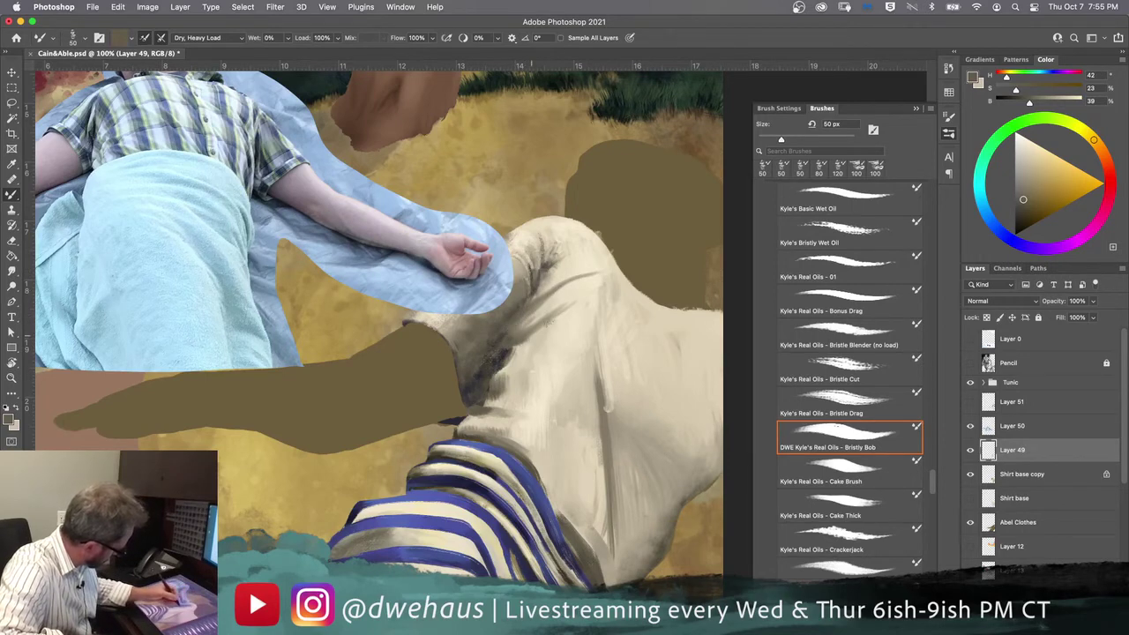
pyautogui.moveTo(565, 346)
pyautogui.mouseDown()
pyautogui.moveTo(514, 375)
pyautogui.moveTo(538, 358)
pyautogui.mouseUp()
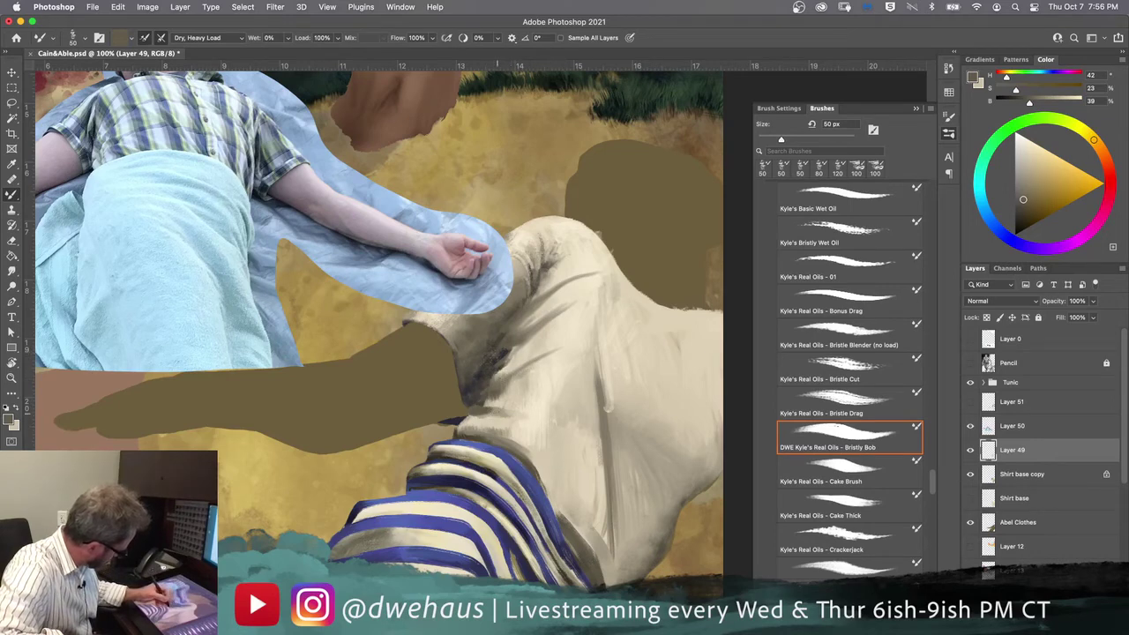
pyautogui.keyDown('alt'); pyautogui.click(527, 380); pyautogui.keyUp('alt')
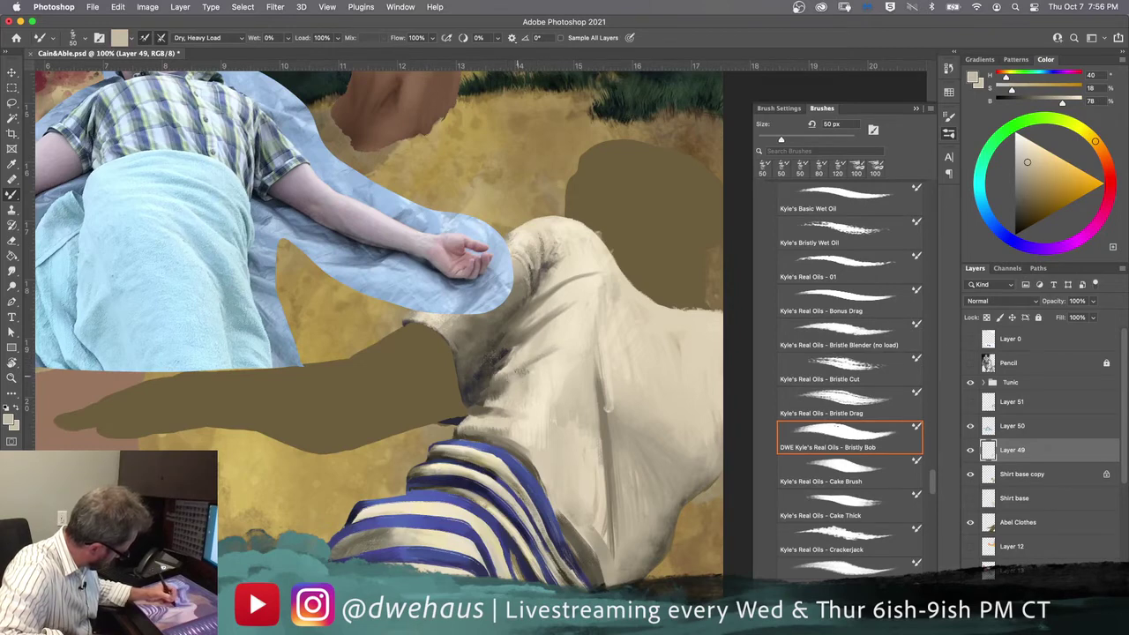
pyautogui.keyDown('alt'); pyautogui.click(510, 380); pyautogui.keyUp('alt')
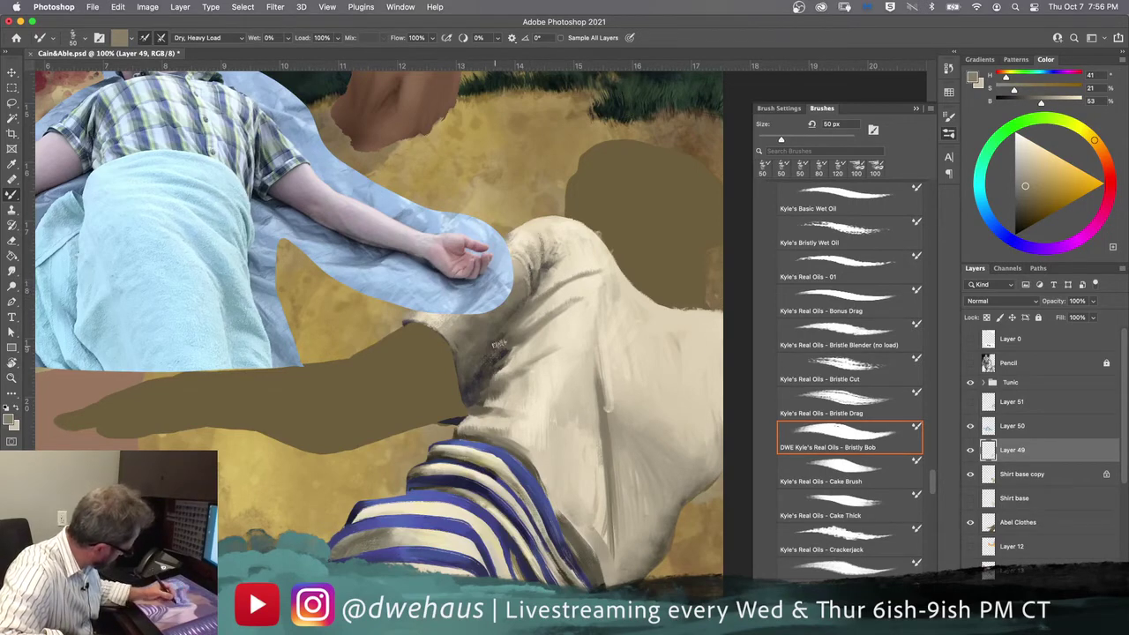
# Step: Switch to Kyle's Real Oils - Cake Brush at 35 px and deepen the armpit crease with a dark blue-grey sampled from the shadow
pyautogui.keyDown('alt'); pyautogui.click(507, 348); pyautogui.keyUp('alt')
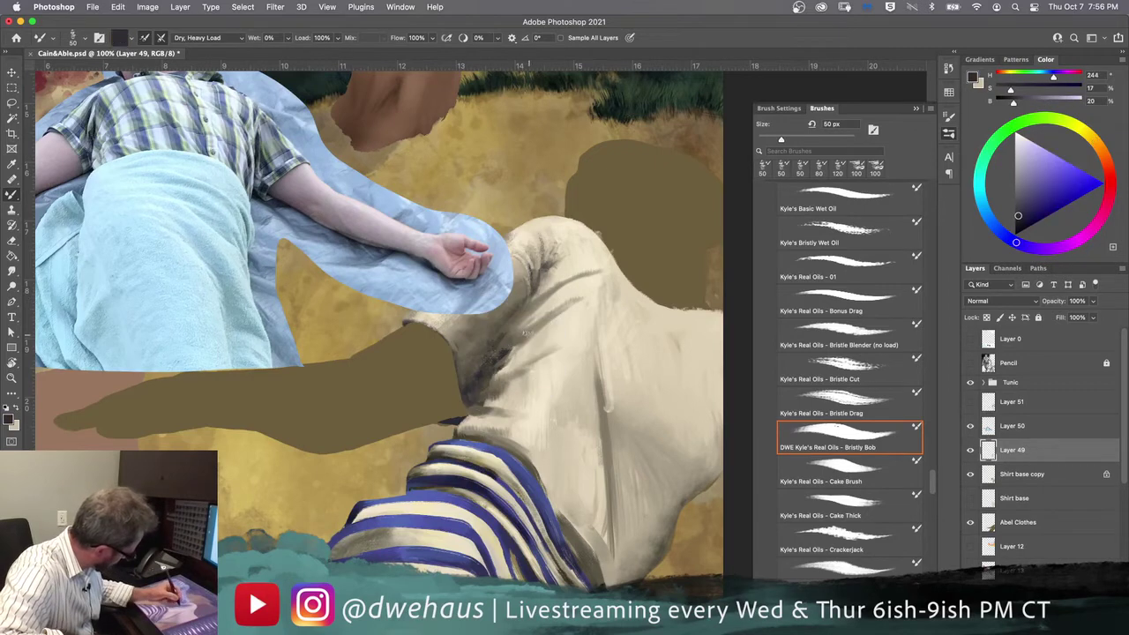
pyautogui.click(829, 471)
pyautogui.press('[')
pyautogui.press('[')
pyautogui.moveTo(540, 316)
pyautogui.mouseDown()
pyautogui.moveTo(570, 333)
pyautogui.moveTo(525, 341)
pyautogui.mouseUp()
pyautogui.press('[')
pyautogui.press('[')
pyautogui.press('[')
pyautogui.press('[')
pyautogui.press('[')
pyautogui.press('[')
pyautogui.press('[')
pyautogui.press('[')
pyautogui.press('[')
pyautogui.press('[')
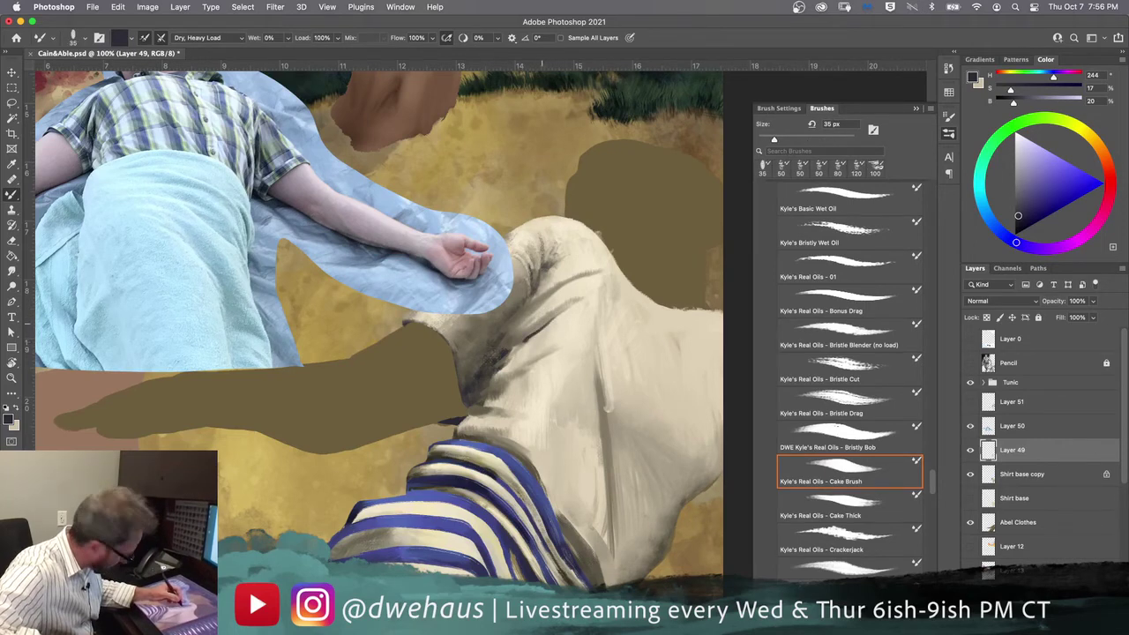
pyautogui.press('super+z')
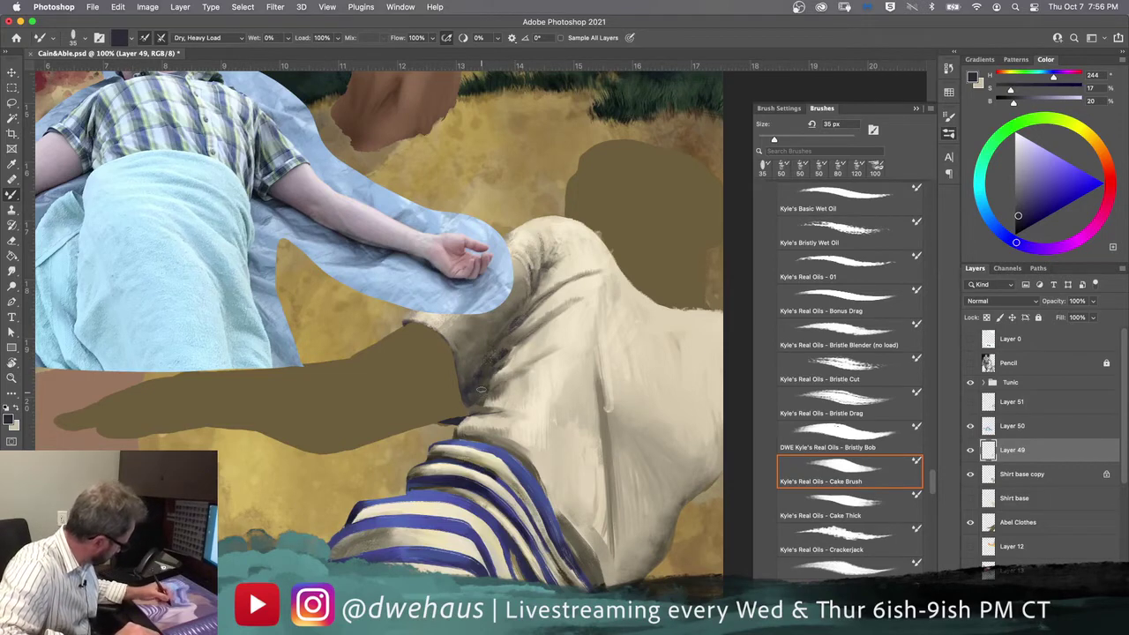
pyautogui.moveTo(478, 398); pyautogui.dragTo(475, 409)
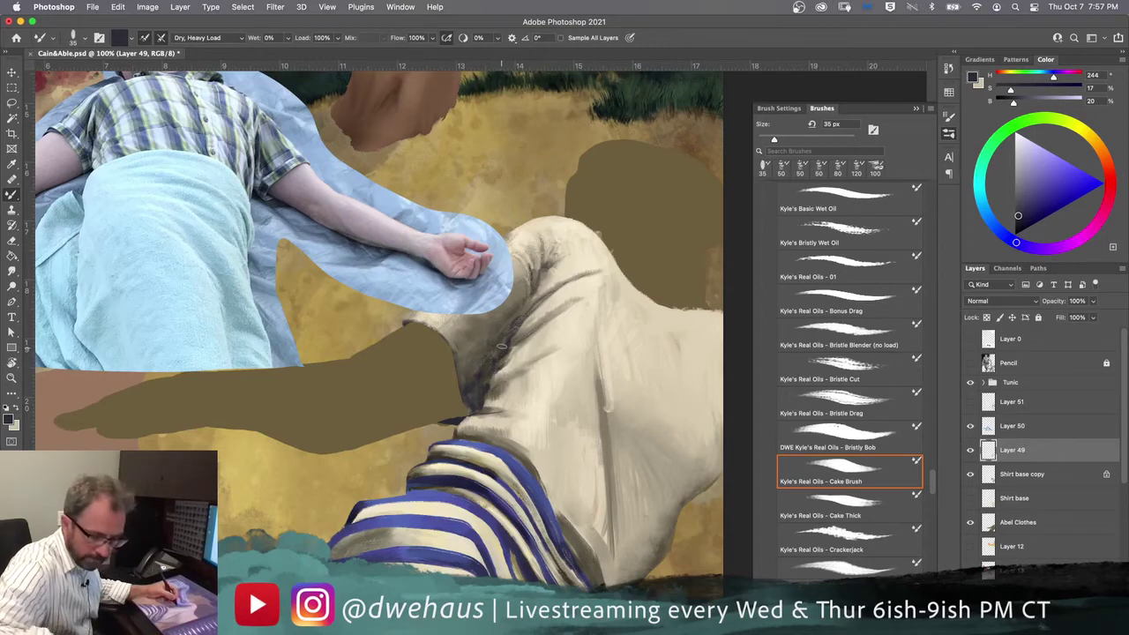
# Step: Enlarge the Cake Brush to 50 px and rework the folds just below the shoulder with light and shadow tones sampled from the shirt
pyautogui.press(']')
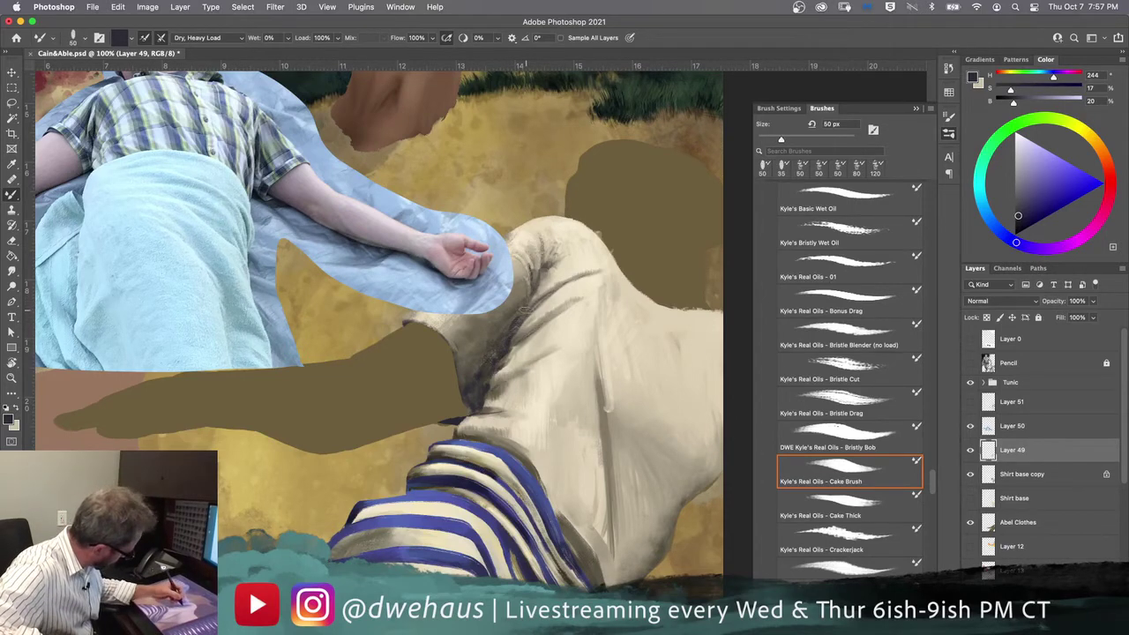
pyautogui.keyDown('alt'); pyautogui.click(553, 314); pyautogui.keyUp('alt')
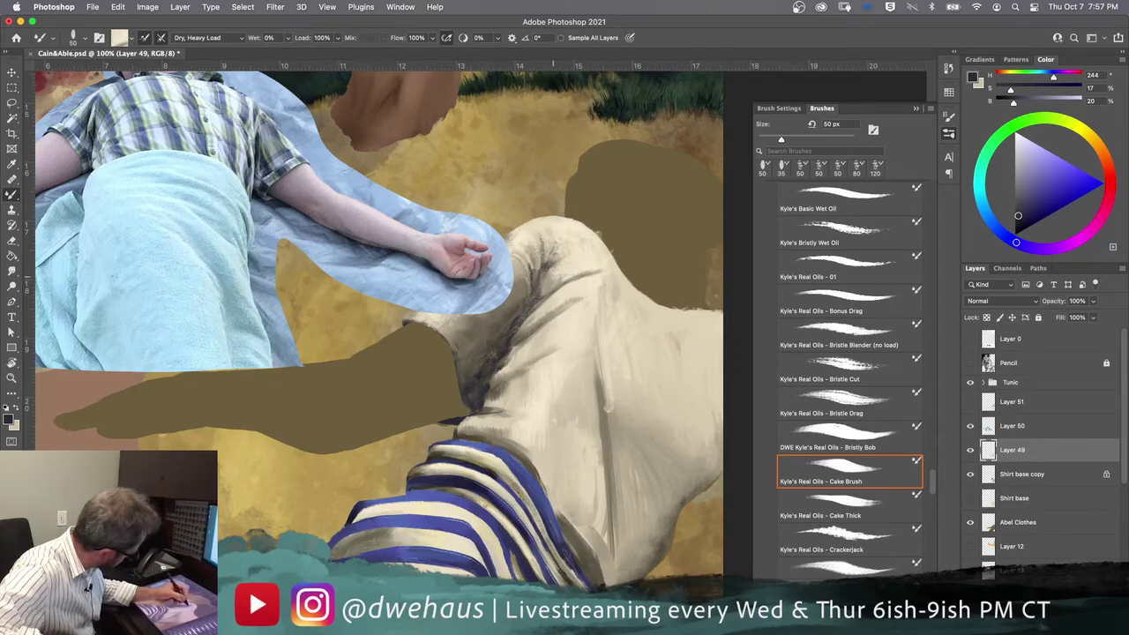
pyautogui.keyDown('alt'); pyautogui.click(562, 270); pyautogui.keyUp('alt')
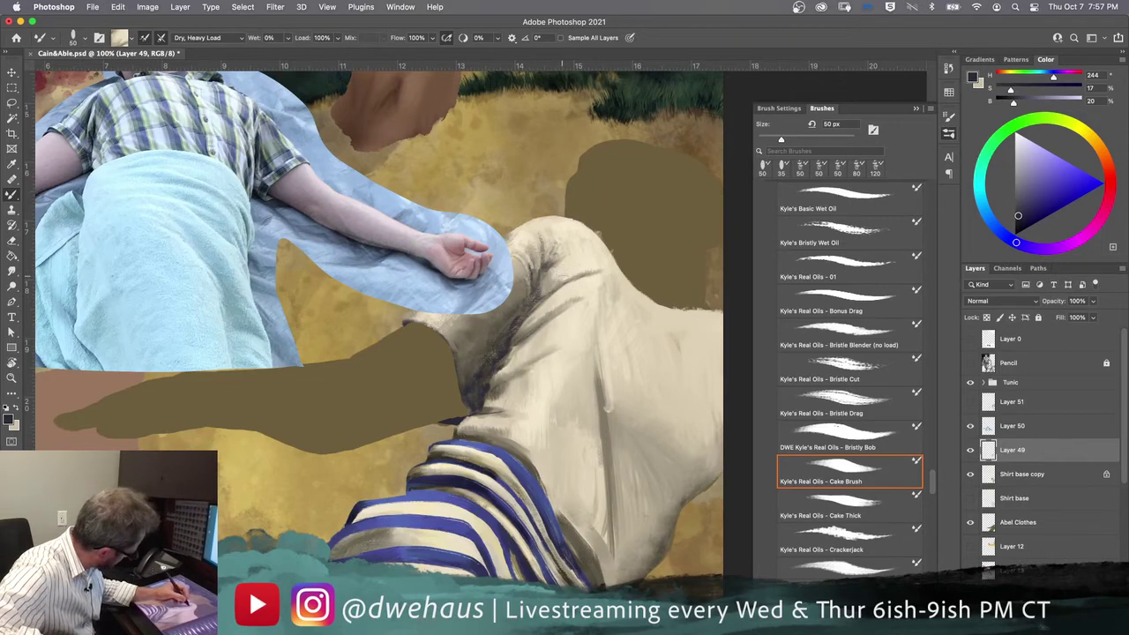
pyautogui.keyDown('alt'); pyautogui.click(557, 276); pyautogui.keyUp('alt')
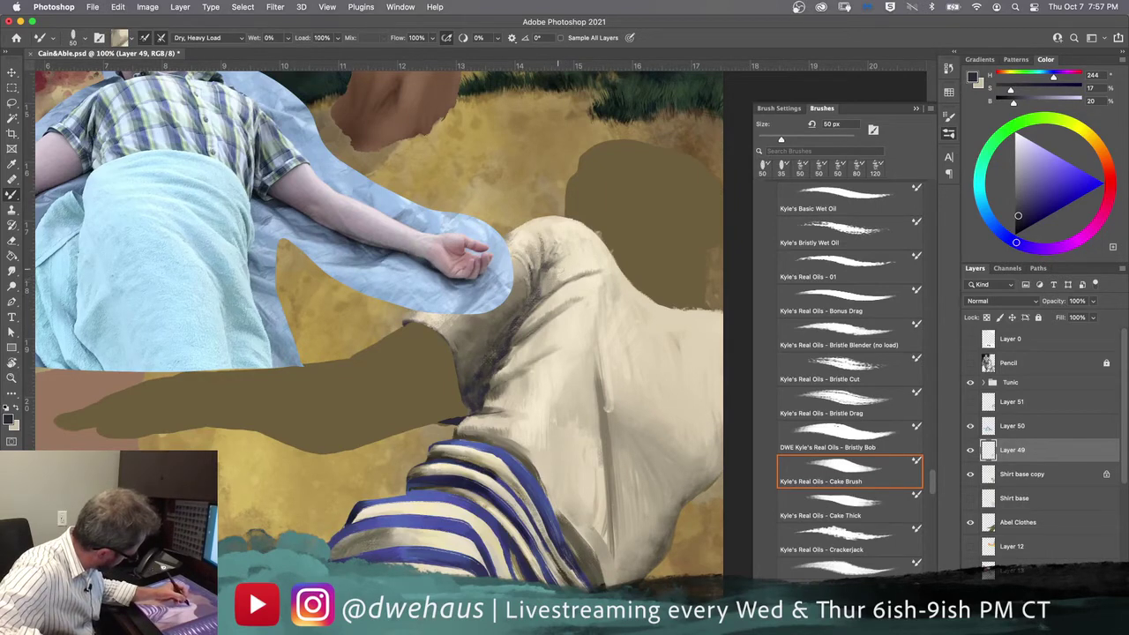
pyautogui.keyDown('alt'); pyautogui.click(561, 270); pyautogui.keyUp('alt')
pyautogui.keyDown('alt'); pyautogui.click(539, 286); pyautogui.keyUp('alt')
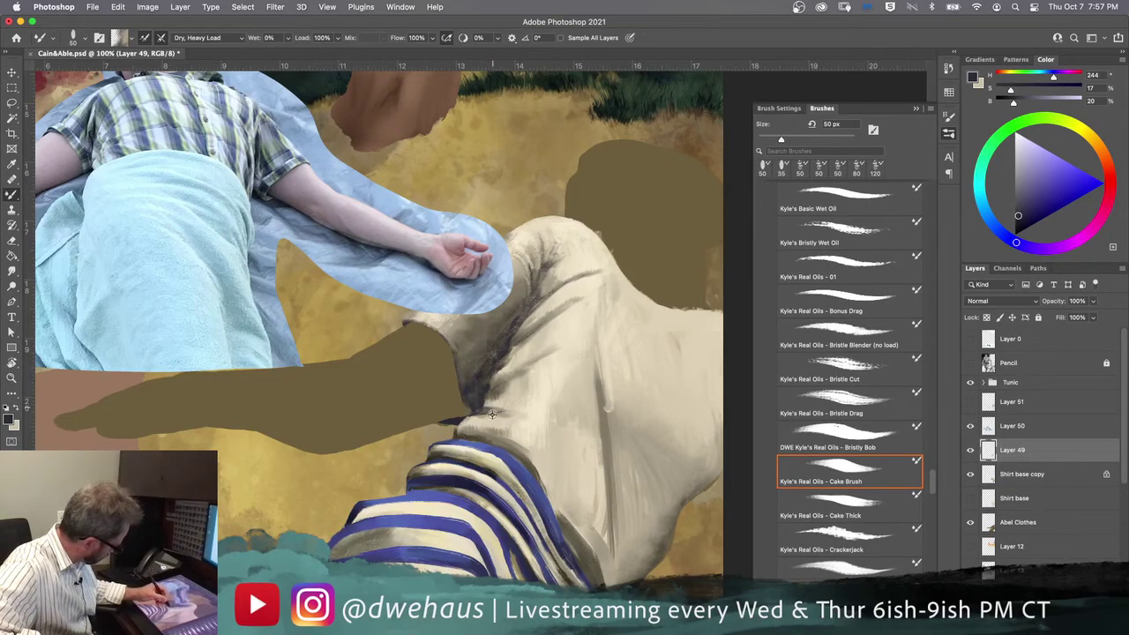
# Step: Paint short creases along the edge of the armpit shadow and down the side of the chest with the 50 px Cake Brush
pyautogui.moveTo(492, 411)
pyautogui.mouseDown()
pyautogui.moveTo(478, 406)
pyautogui.moveTo(494, 389)
pyautogui.mouseUp()
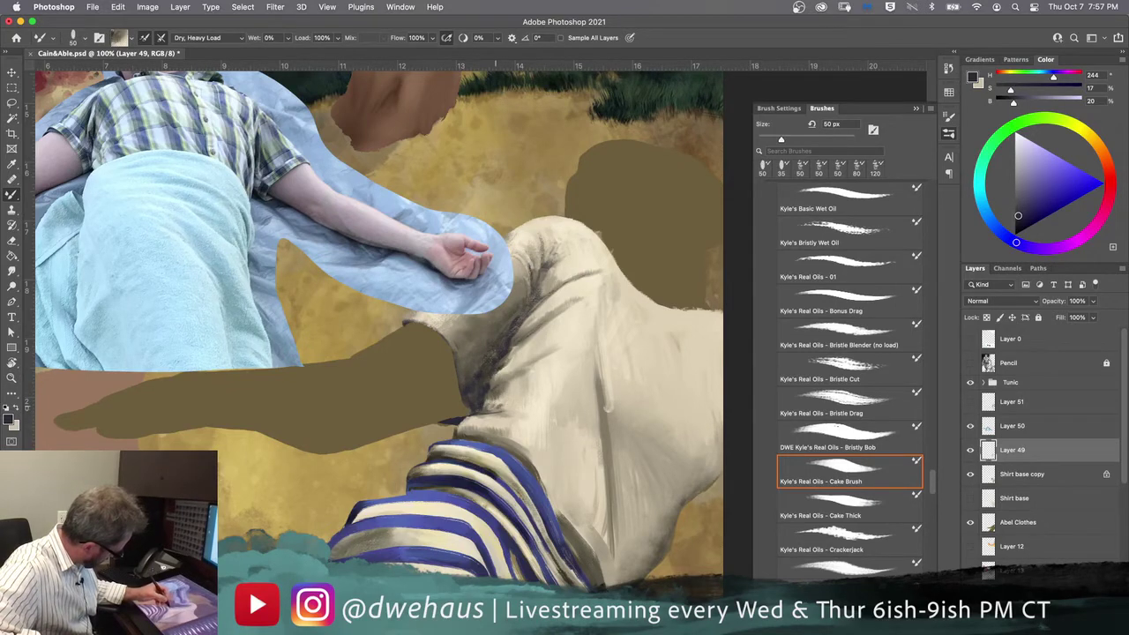
pyautogui.moveTo(530, 407)
pyautogui.mouseDown()
pyautogui.moveTo(518, 392)
pyautogui.moveTo(560, 404)
pyautogui.mouseUp()
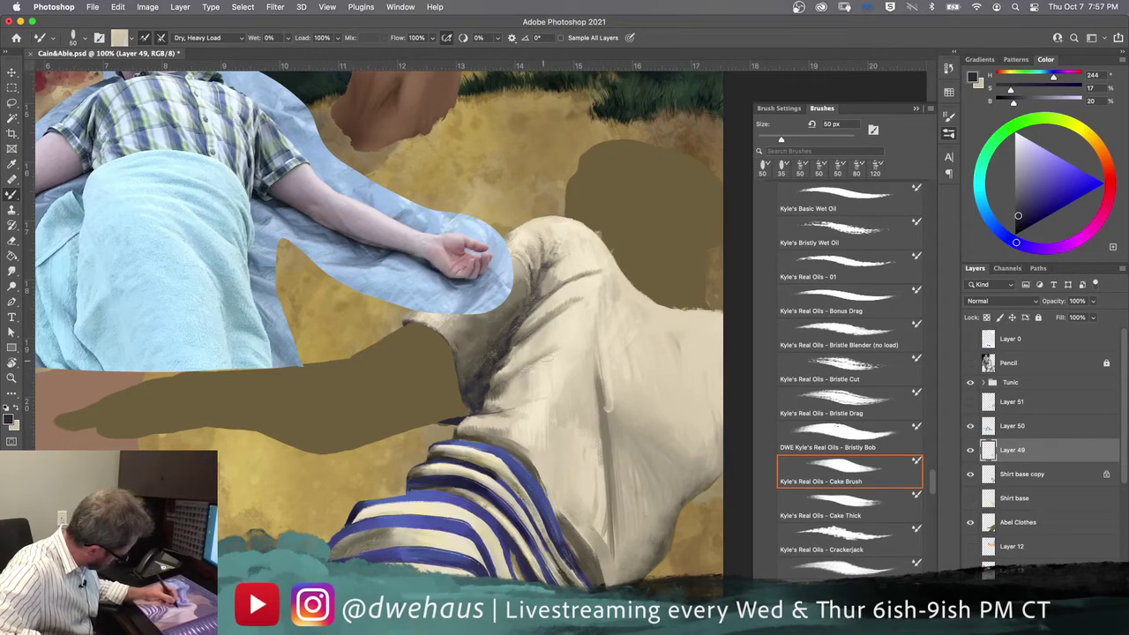
pyautogui.moveTo(526, 337); pyautogui.dragTo(521, 340)
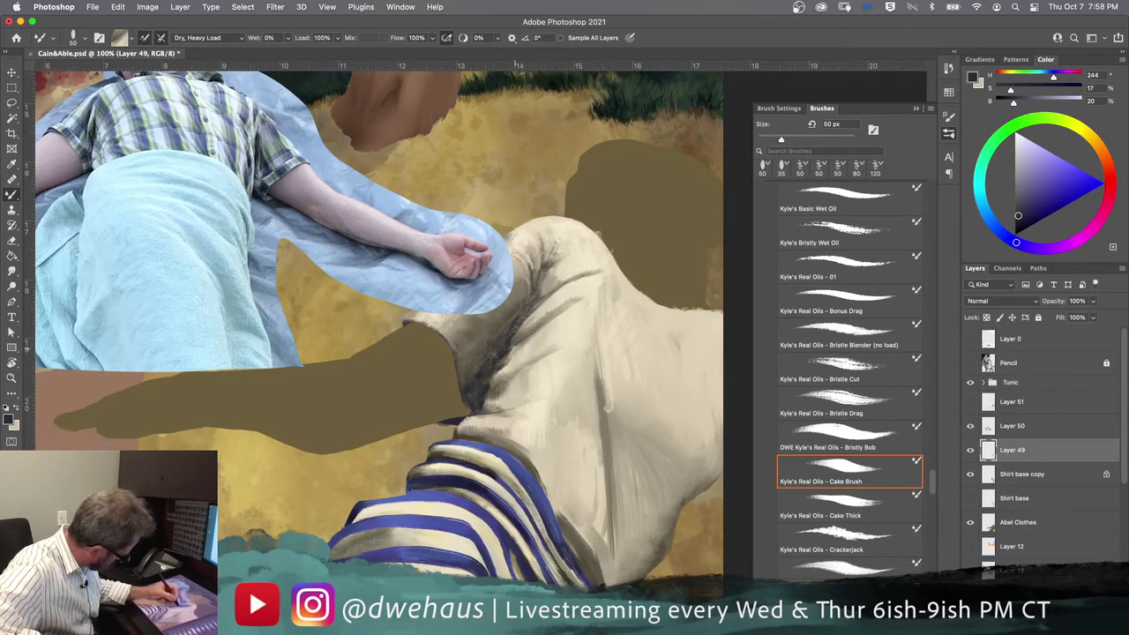
pyautogui.moveTo(528, 347); pyautogui.dragTo(534, 346)
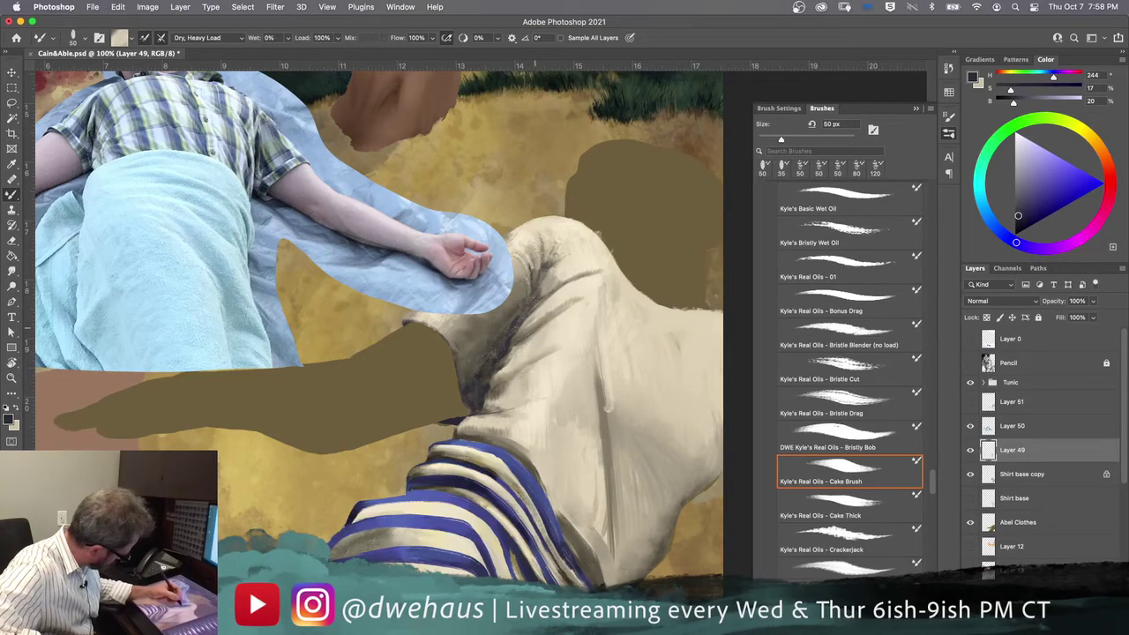
pyautogui.moveTo(528, 336); pyautogui.dragTo(541, 334)
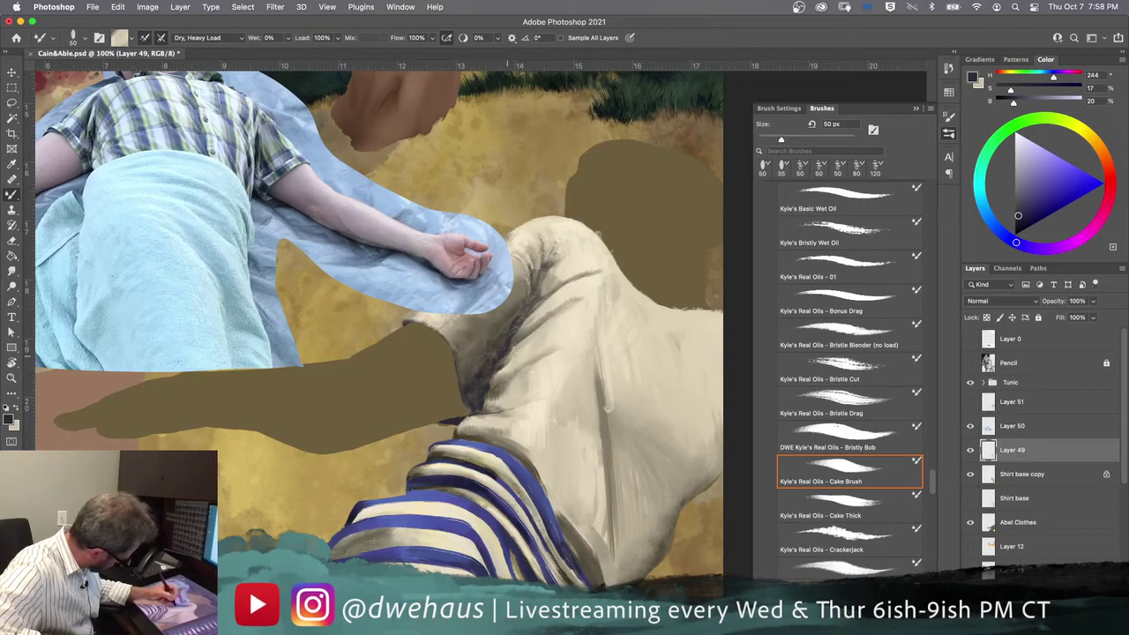
pyautogui.moveTo(499, 366)
pyautogui.mouseDown()
pyautogui.moveTo(515, 344)
pyautogui.moveTo(490, 374)
pyautogui.mouseUp()
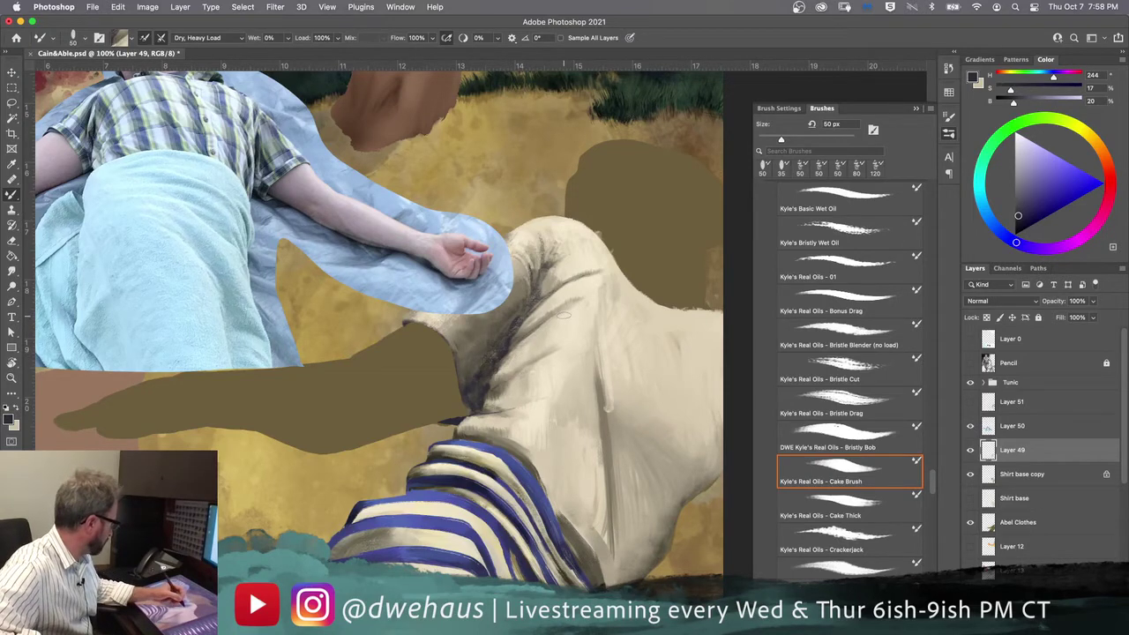
# Step: Build up the rounded folds between the armpit and the waist with strokes of cream and grey-brown sampled from the shirt
pyautogui.moveTo(558, 322)
pyautogui.mouseDown()
pyautogui.moveTo(572, 298)
pyautogui.moveTo(529, 318)
pyautogui.moveTo(555, 319)
pyautogui.moveTo(543, 356)
pyautogui.mouseUp()
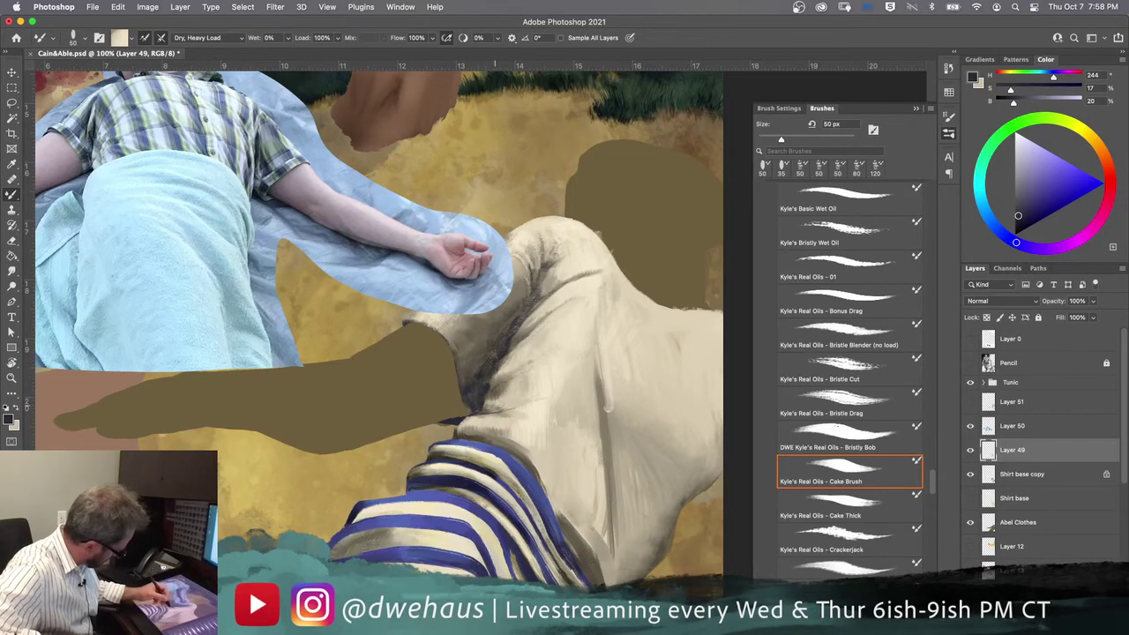
pyautogui.moveTo(503, 388)
pyautogui.mouseDown()
pyautogui.moveTo(488, 389)
pyautogui.moveTo(538, 378)
pyautogui.moveTo(505, 395)
pyautogui.mouseUp()
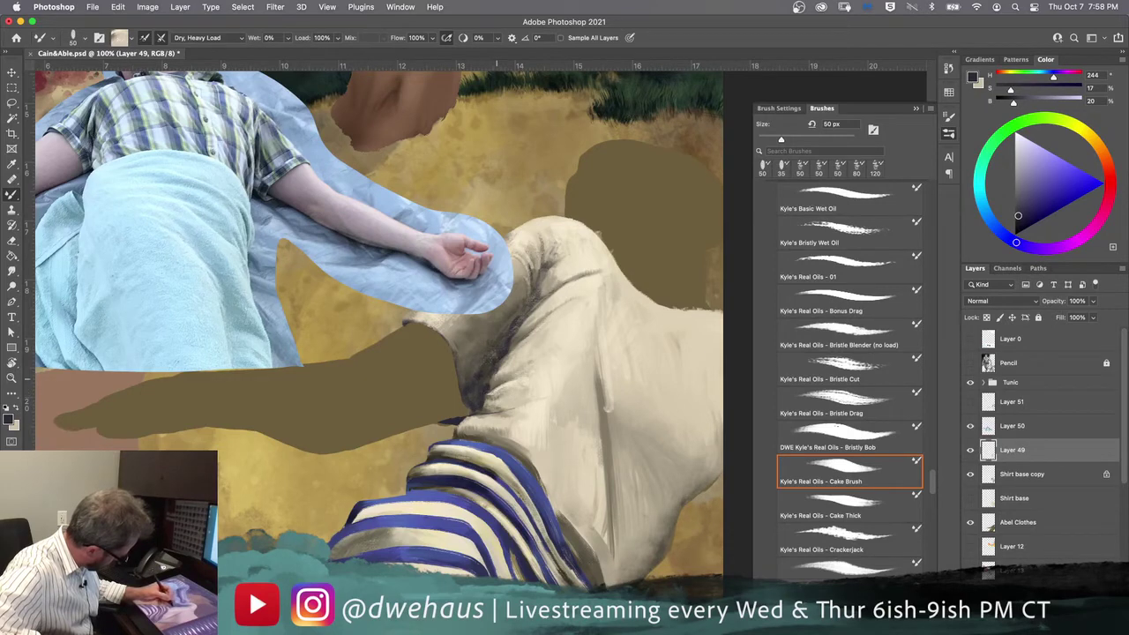
pyautogui.moveTo(499, 367)
pyautogui.mouseDown()
pyautogui.moveTo(505, 351)
pyautogui.moveTo(480, 403)
pyautogui.moveTo(492, 408)
pyautogui.mouseUp()
pyautogui.keyDown('alt'); pyautogui.click(492, 407); pyautogui.keyUp('alt')
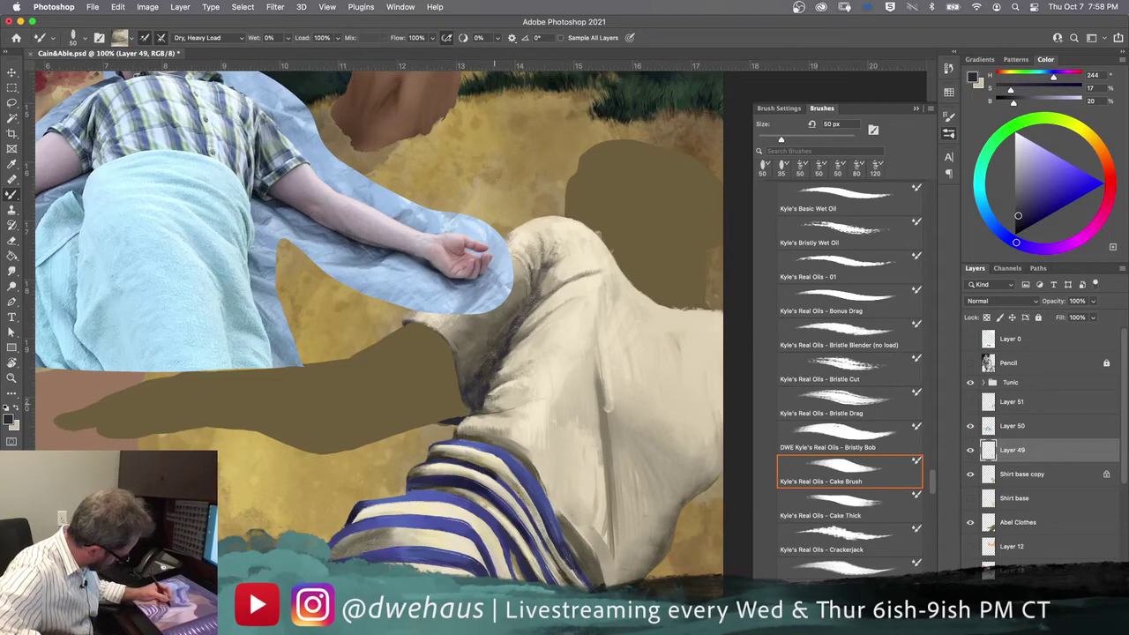
pyautogui.moveTo(511, 392)
pyautogui.mouseDown()
pyautogui.moveTo(521, 404)
pyautogui.moveTo(565, 408)
pyautogui.mouseUp()
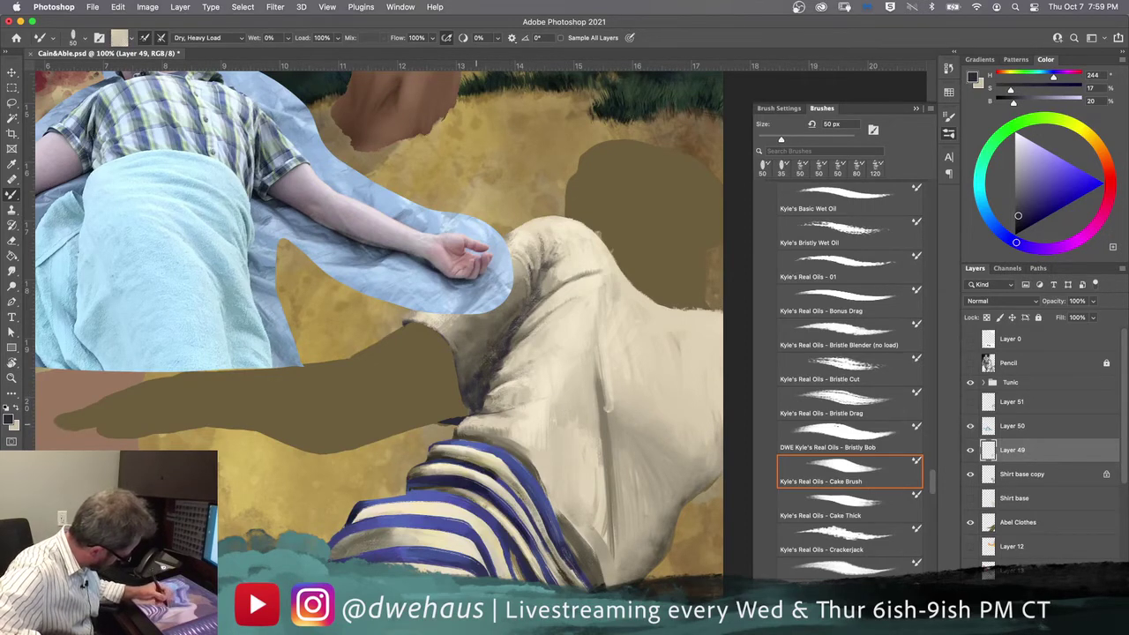
# Step: Shape the gathered shirt fold just above the striped sash with light cream strokes and a darker edge beside the arm
pyautogui.moveTo(489, 409)
pyautogui.mouseDown()
pyautogui.moveTo(507, 422)
pyautogui.moveTo(545, 415)
pyautogui.moveTo(536, 401)
pyautogui.moveTo(518, 416)
pyautogui.mouseUp()
pyautogui.moveTo(484, 415)
pyautogui.mouseDown()
pyautogui.moveTo(506, 415)
pyautogui.moveTo(484, 418)
pyautogui.mouseUp()
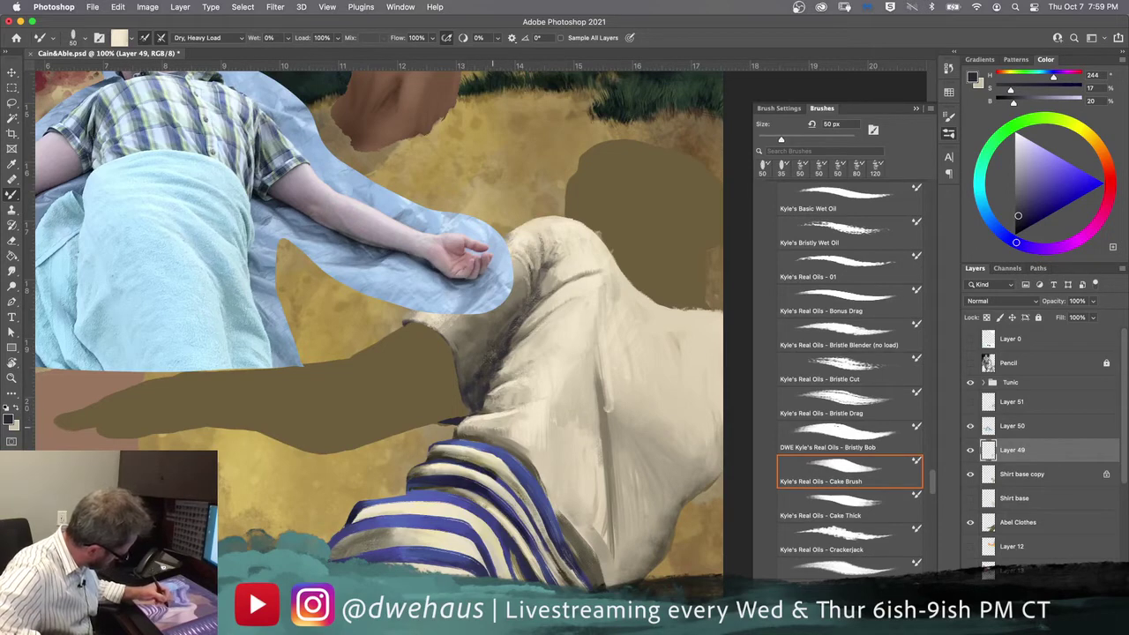
pyautogui.moveTo(501, 427); pyautogui.dragTo(508, 435)
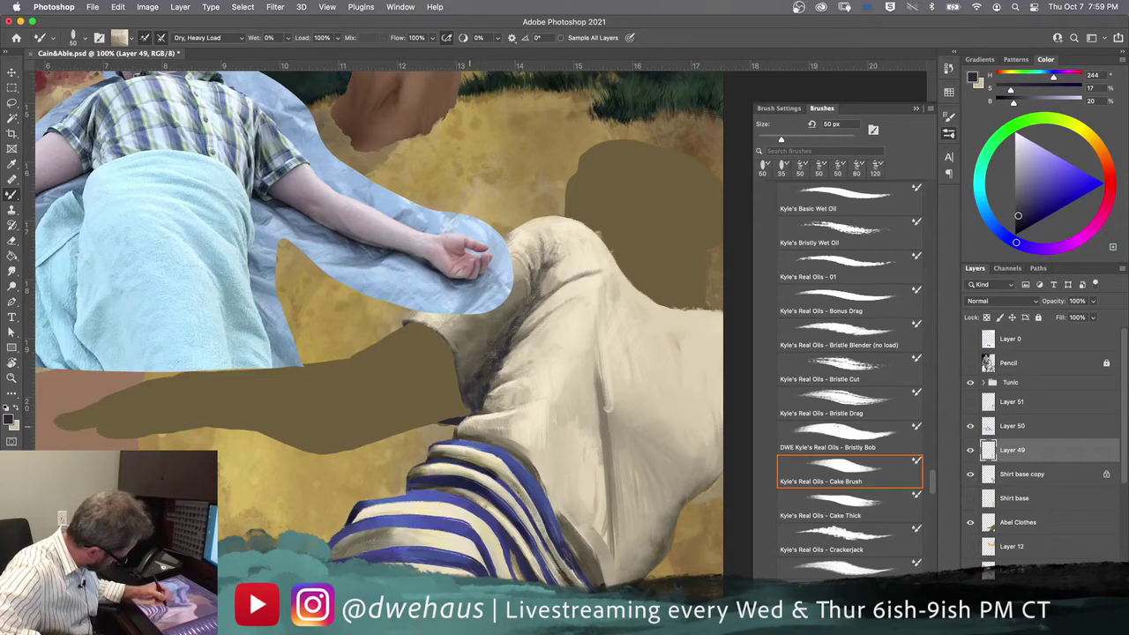
pyautogui.moveTo(466, 415)
pyautogui.mouseDown()
pyautogui.moveTo(478, 404)
pyautogui.moveTo(459, 428)
pyautogui.mouseUp()
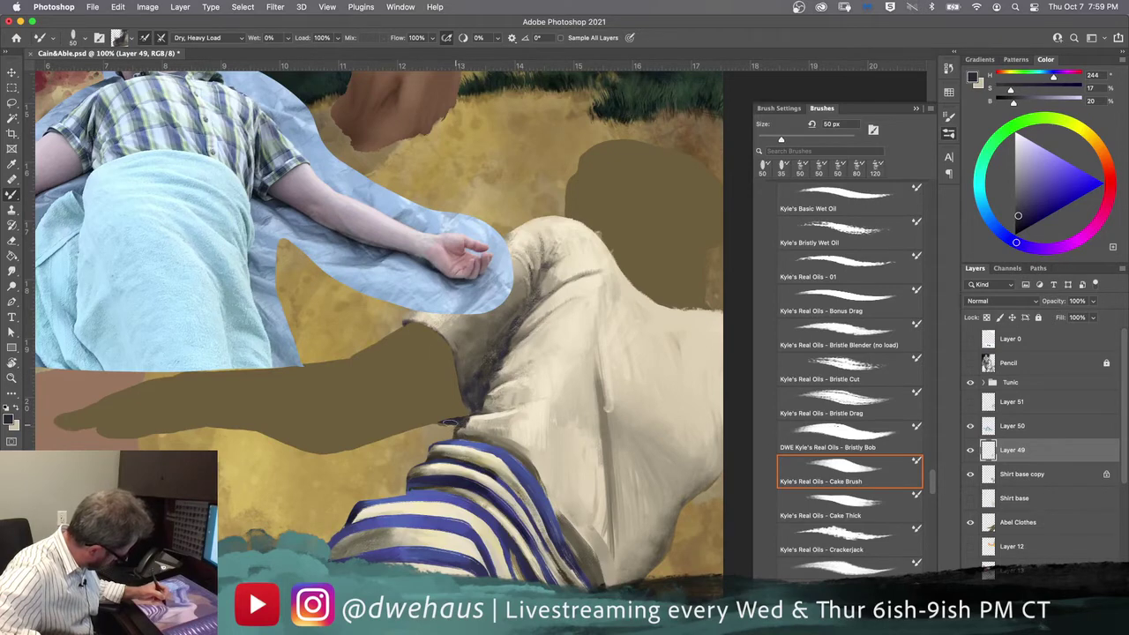
pyautogui.keyDown('alt'); pyautogui.click(528, 429); pyautogui.keyUp('alt')
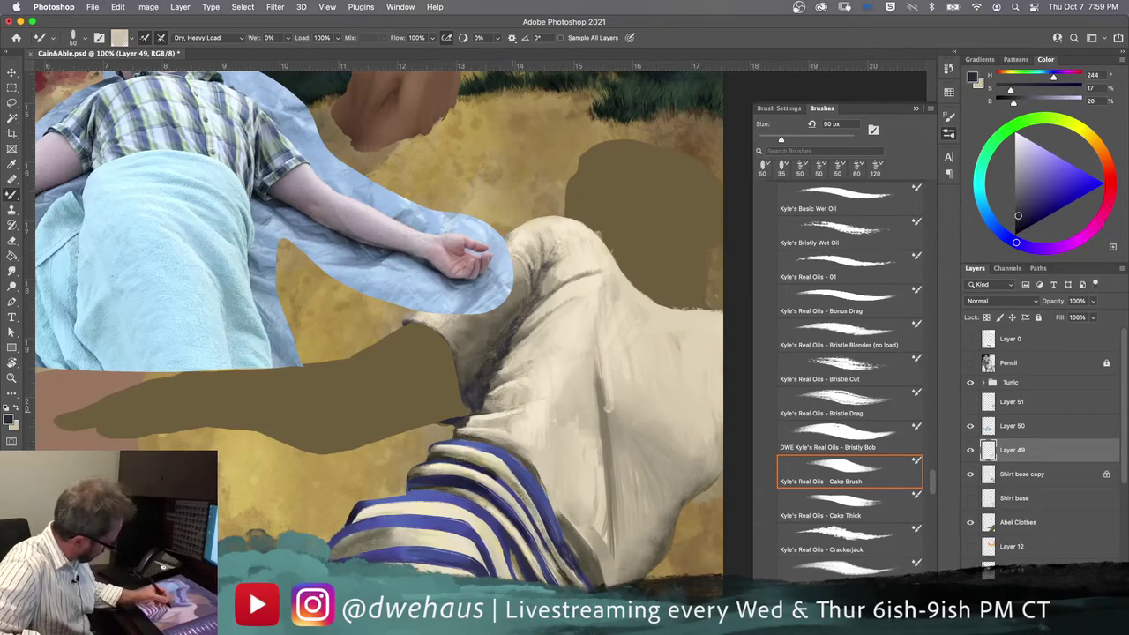
# Step: Brighten the side of the chest with cream sampled from the shoulder highlight and blend it using mid-tones sampled from the shirt
pyautogui.keyDown('alt'); pyautogui.click(567, 228); pyautogui.keyUp('alt')
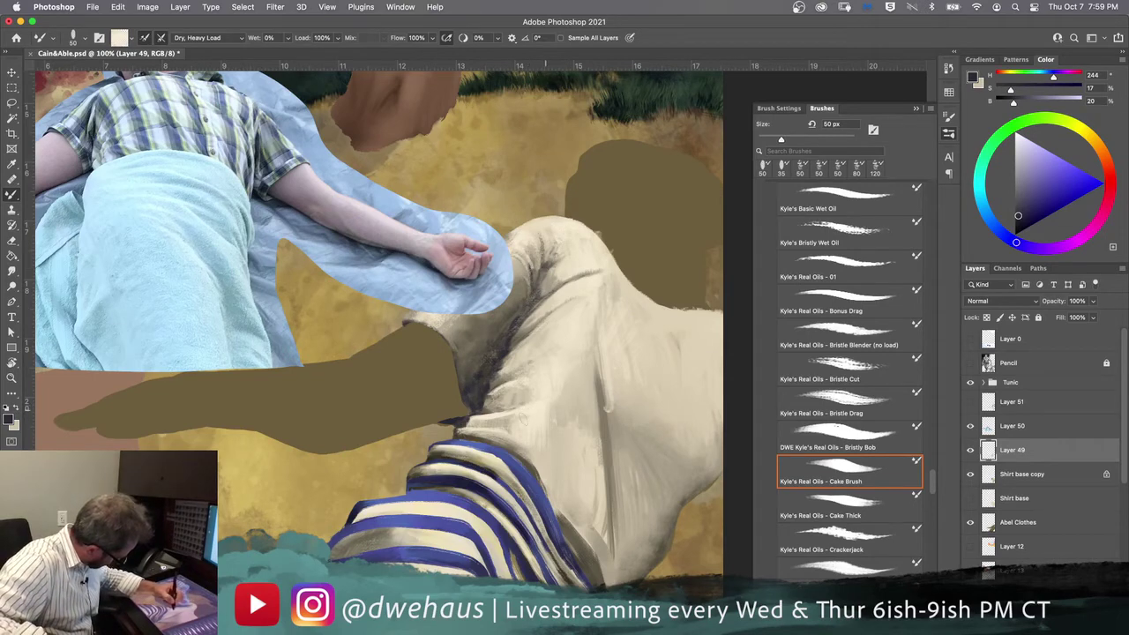
pyautogui.keyDown('alt'); pyautogui.click(585, 404); pyautogui.keyUp('alt')
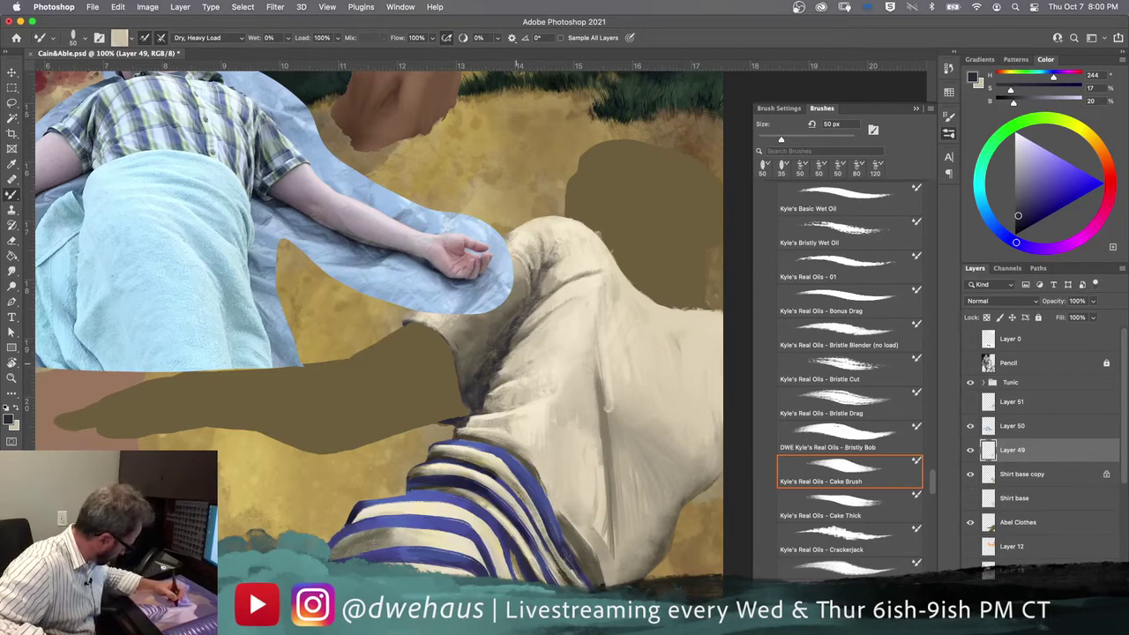
pyautogui.keyDown('alt'); pyautogui.click(503, 379); pyautogui.keyUp('alt')
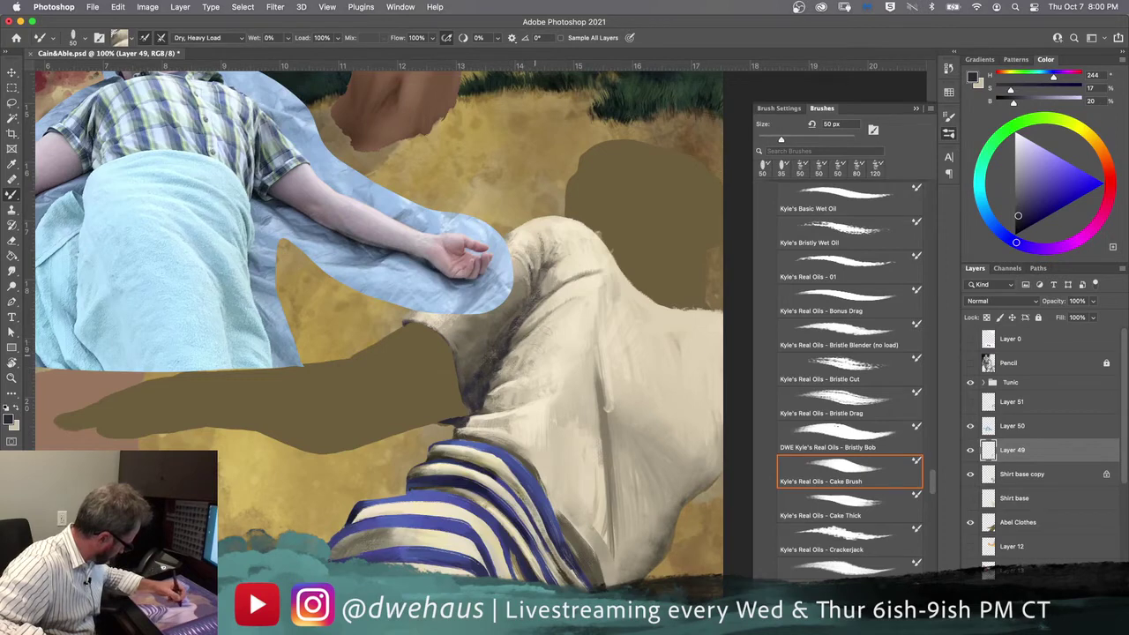
# Step: Enlarge the Cake Brush to 90 px and soften the folds on the side of the chest with creams sampled from the shirt
pyautogui.press(']')
pyautogui.press(']')
pyautogui.press(']')
pyautogui.press(']')
pyautogui.moveTo(549, 335)
pyautogui.mouseDown()
pyautogui.moveTo(533, 362)
pyautogui.moveTo(529, 348)
pyautogui.moveTo(520, 357)
pyautogui.mouseUp()
pyautogui.click(516, 402)
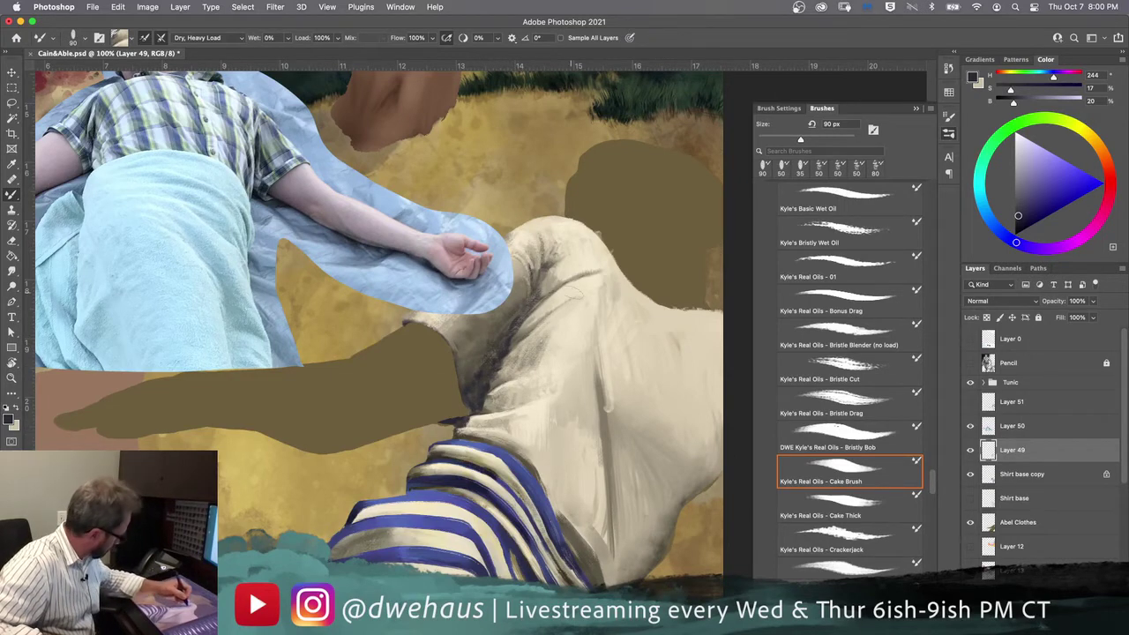
pyautogui.keyDown('alt'); pyautogui.click(539, 353); pyautogui.keyUp('alt')
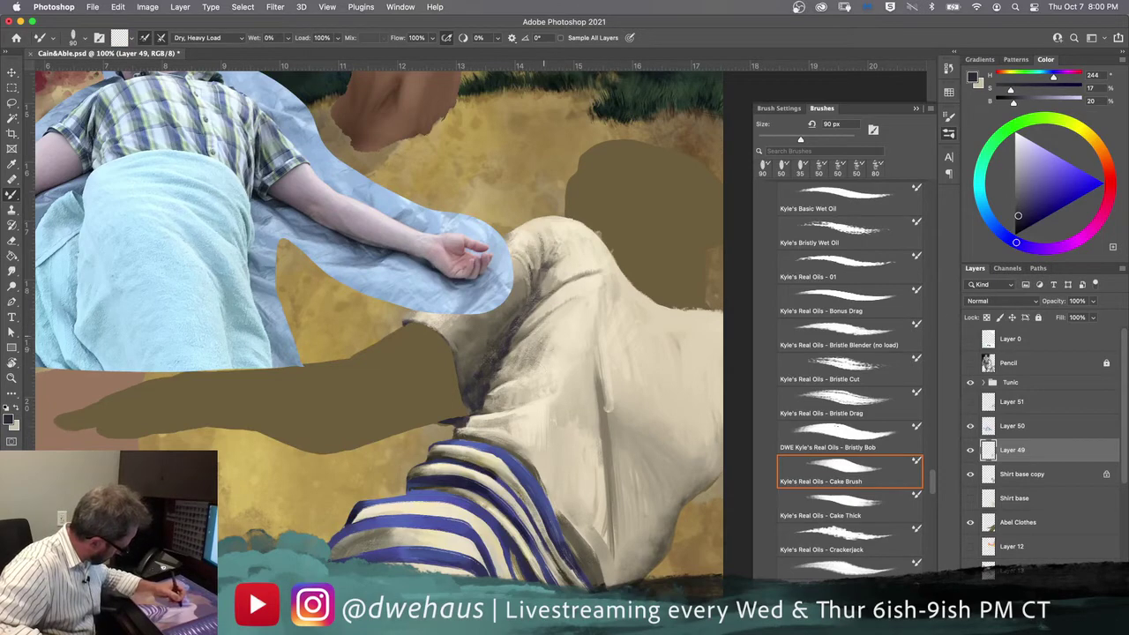
pyautogui.keyDown('alt'); pyautogui.click(547, 333); pyautogui.keyUp('alt')
pyautogui.moveTo(534, 364)
pyautogui.mouseDown()
pyautogui.moveTo(551, 330)
pyautogui.moveTo(568, 326)
pyautogui.moveTo(555, 358)
pyautogui.moveTo(579, 322)
pyautogui.moveTo(562, 361)
pyautogui.moveTo(575, 311)
pyautogui.moveTo(547, 364)
pyautogui.mouseUp()
pyautogui.keyDown('alt'); pyautogui.click(581, 395); pyautogui.keyUp('alt')
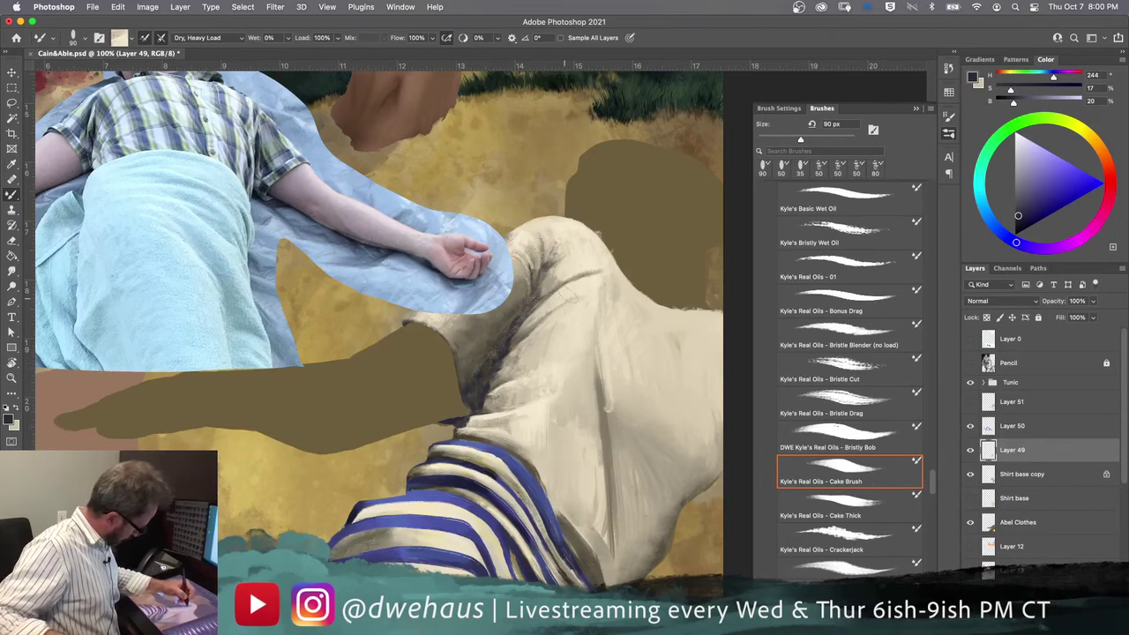
# Step: Reduce the Cake Brush to 20 px and refine the small folds beneath the armpit with short strokes of the shirt's creams and grey-browns
pyautogui.press('[')
pyautogui.press('[')
pyautogui.press('[')
pyautogui.press('[')
pyautogui.press('[')
pyautogui.press('[')
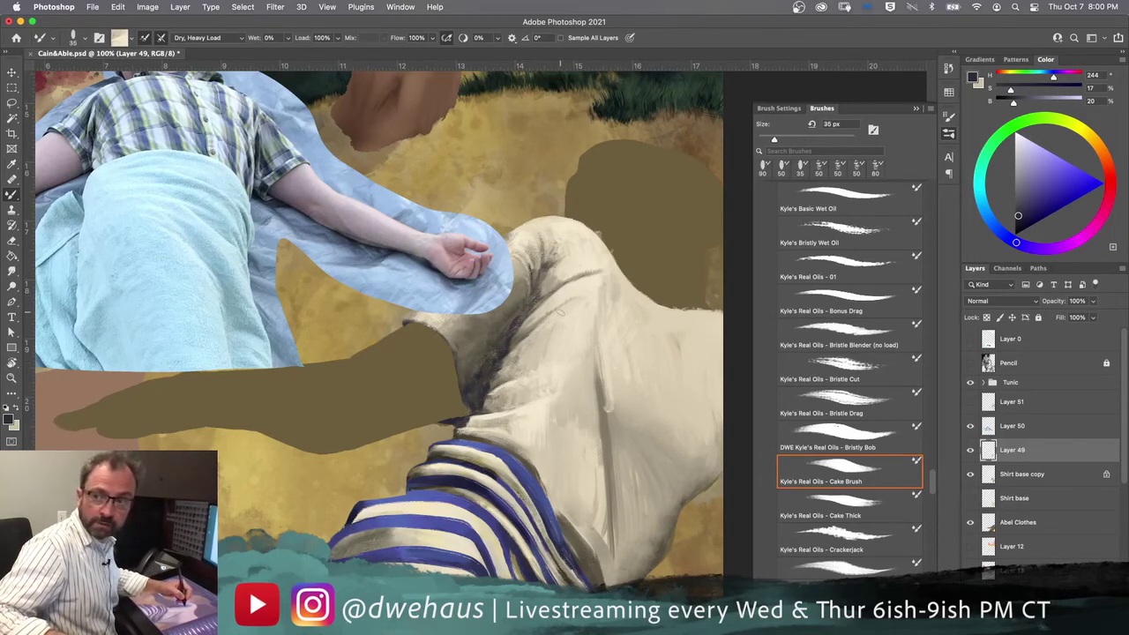
pyautogui.press('[')
pyautogui.press('[')
pyautogui.press('[')
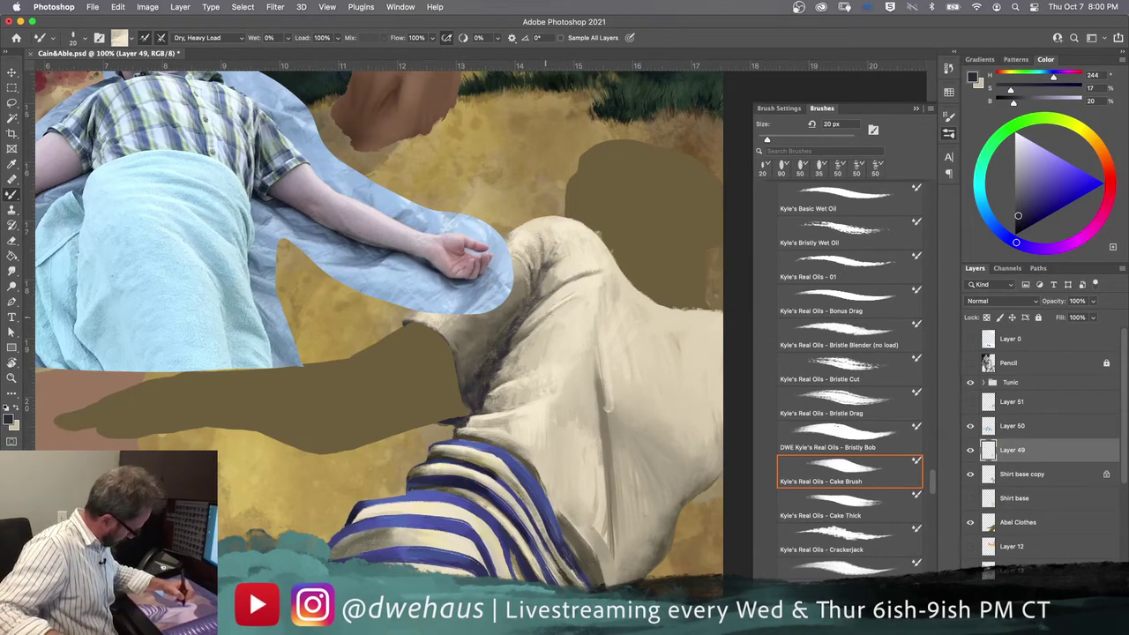
pyautogui.moveTo(525, 365); pyautogui.dragTo(523, 368)
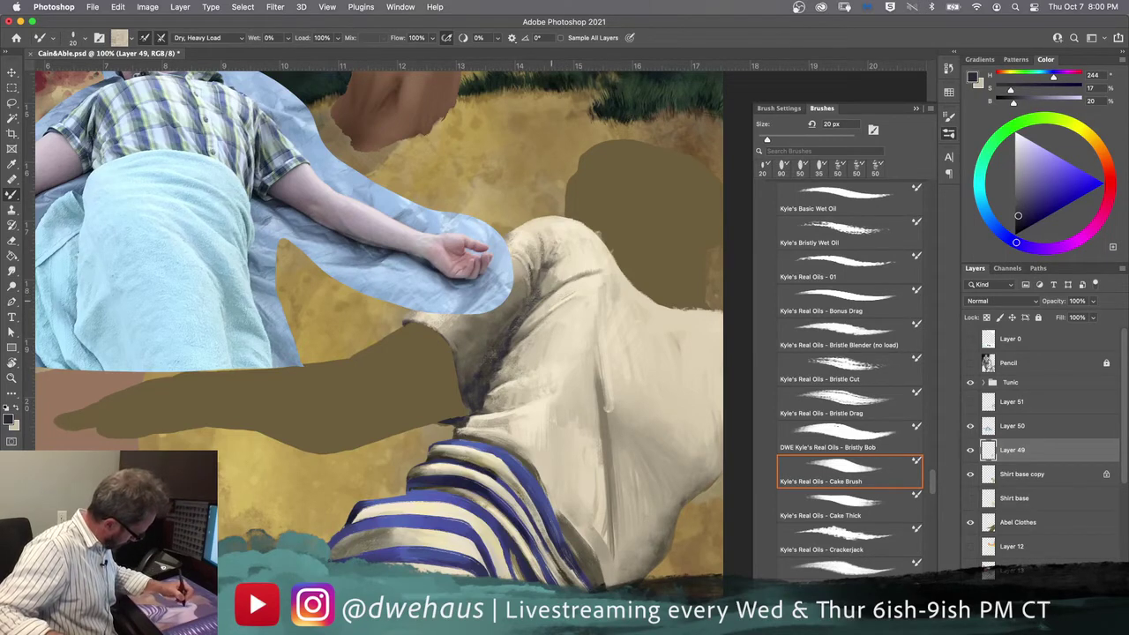
pyautogui.moveTo(559, 328); pyautogui.dragTo(562, 322)
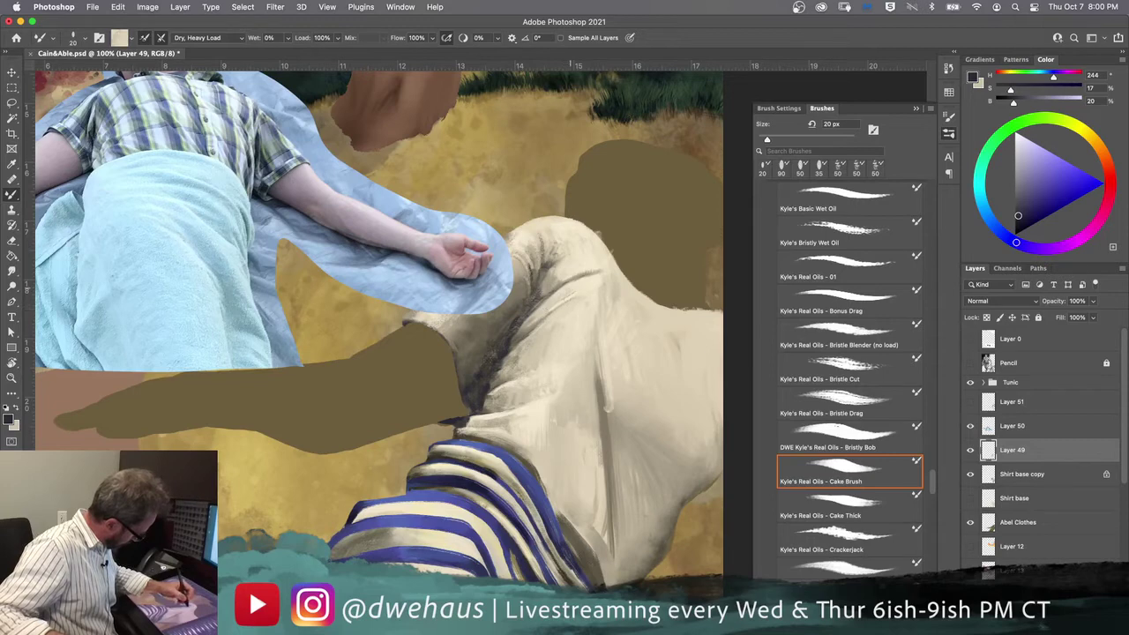
pyautogui.moveTo(529, 324); pyautogui.dragTo(530, 322)
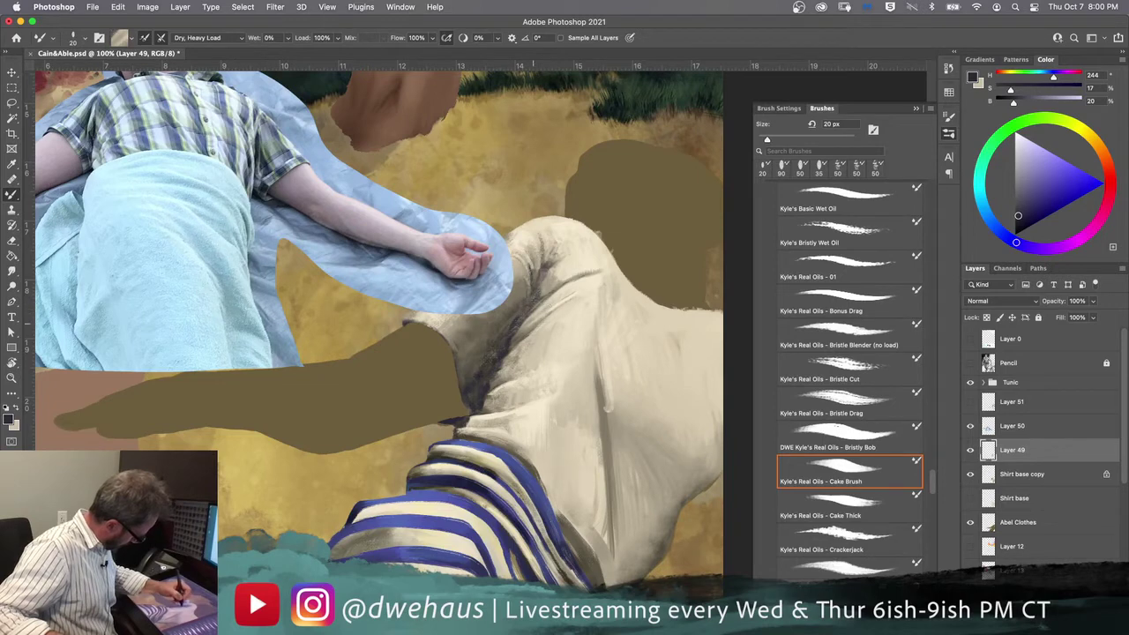
pyautogui.moveTo(525, 341); pyautogui.dragTo(503, 355)
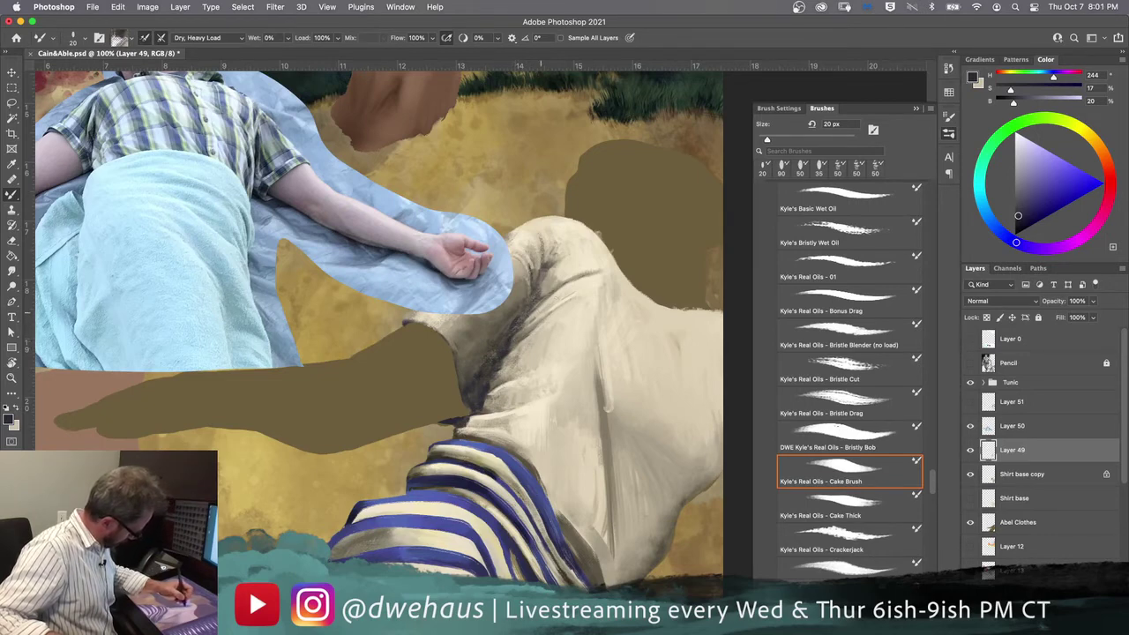
# Step: Enlarge the Cake Brush to 50 px and smooth the top of the shoulder with light creams sampled from the shirt
pyautogui.keyDown('alt'); pyautogui.click(588, 277); pyautogui.keyUp('alt')
pyautogui.keyDown('alt'); pyautogui.click(617, 282); pyautogui.keyUp('alt')
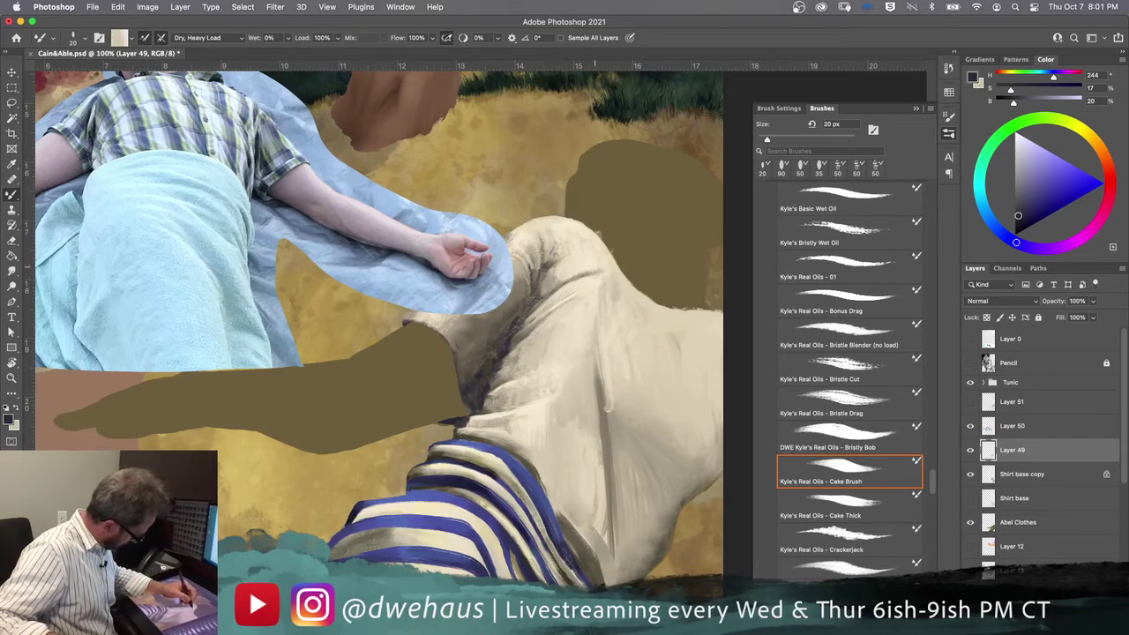
pyautogui.keyDown('alt'); pyautogui.click(660, 320); pyautogui.keyUp('alt')
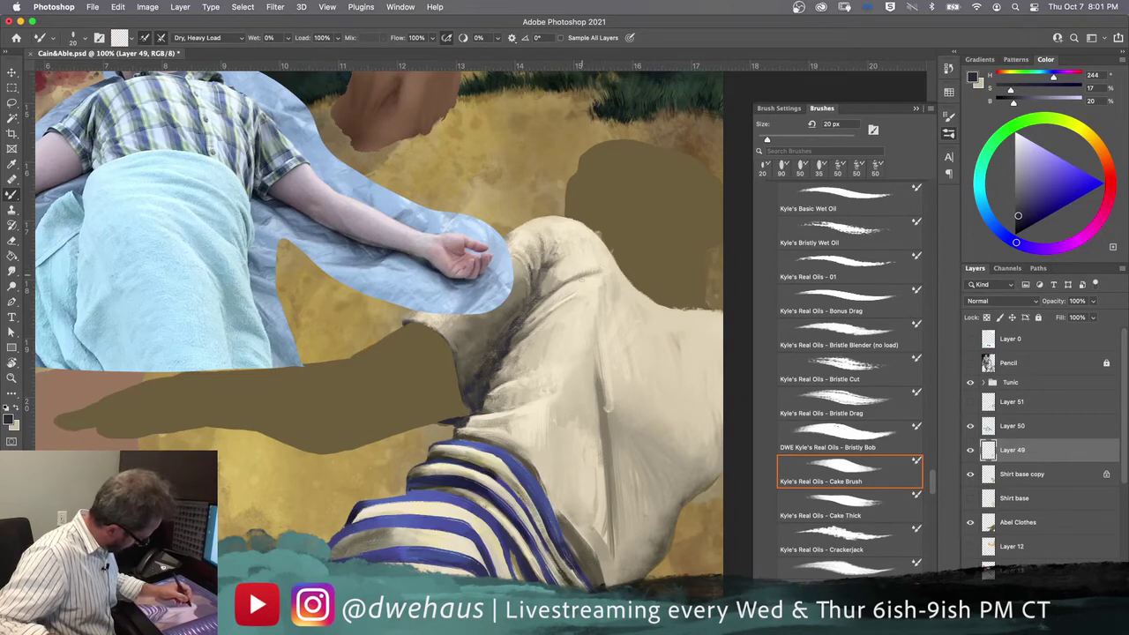
pyautogui.press(']')
pyautogui.press(']')
pyautogui.press(']')
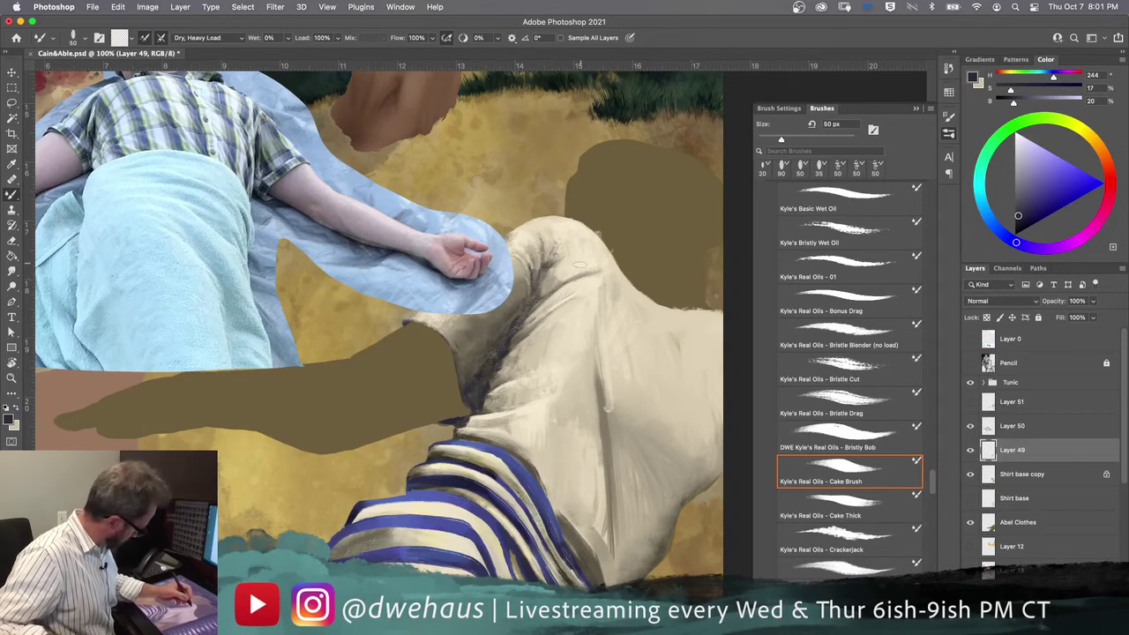
pyautogui.keyDown('alt'); pyautogui.click(593, 285); pyautogui.keyUp('alt')
pyautogui.moveTo(597, 268); pyautogui.dragTo(568, 286)
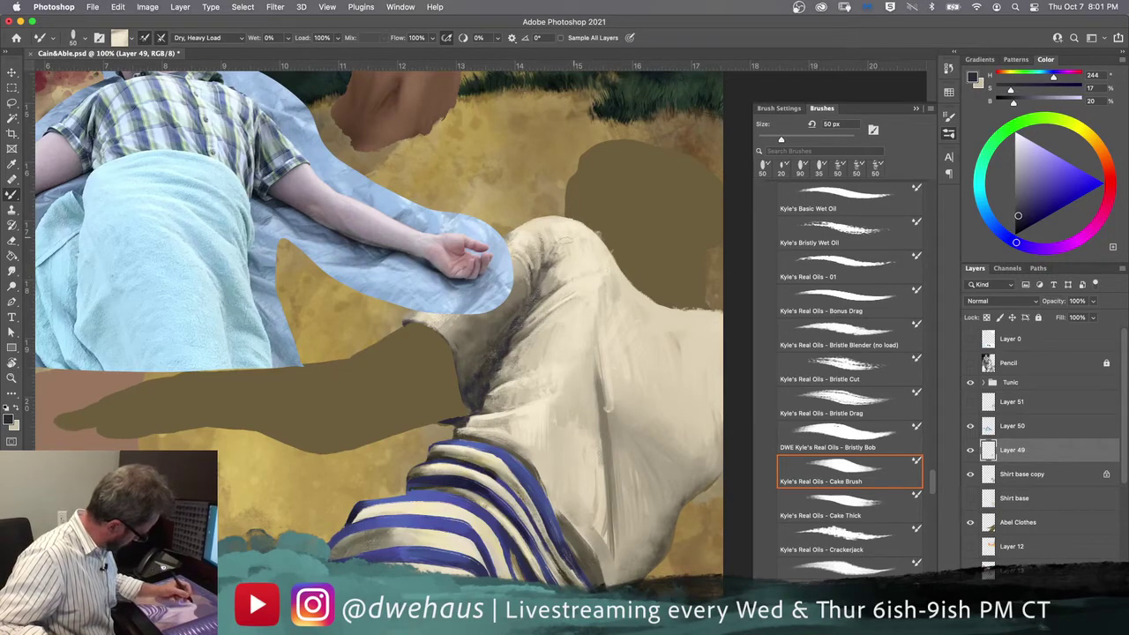
pyautogui.moveTo(562, 231); pyautogui.dragTo(567, 227)
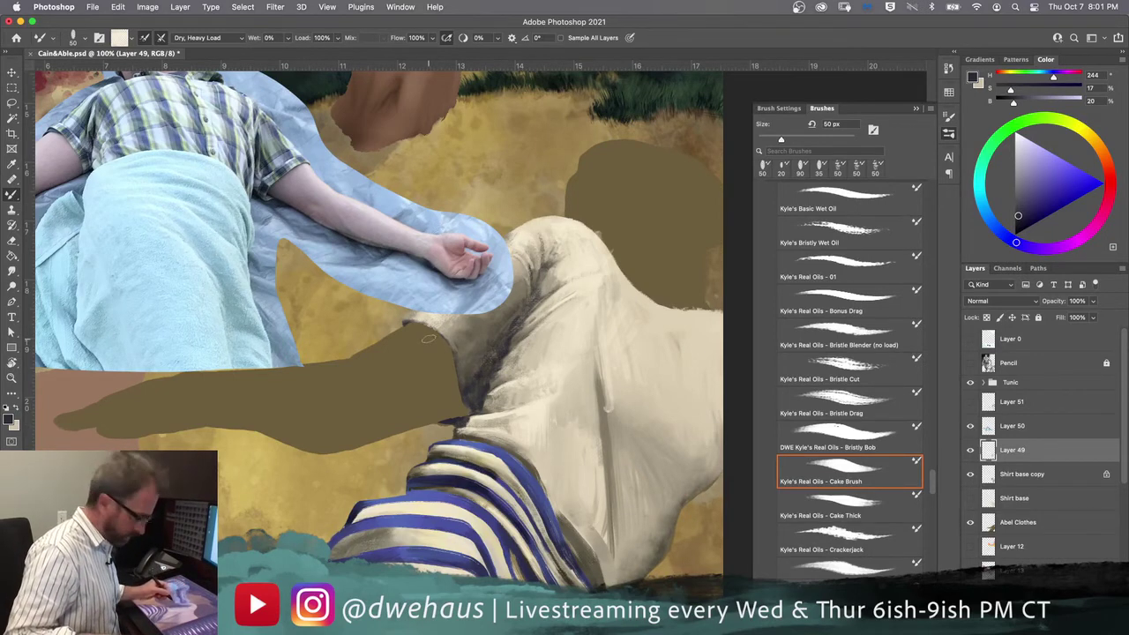
# Step: Move the photo cutout on Layer 50 off the sleeve, down over the lower torso and striped sash
pyautogui.press('e')
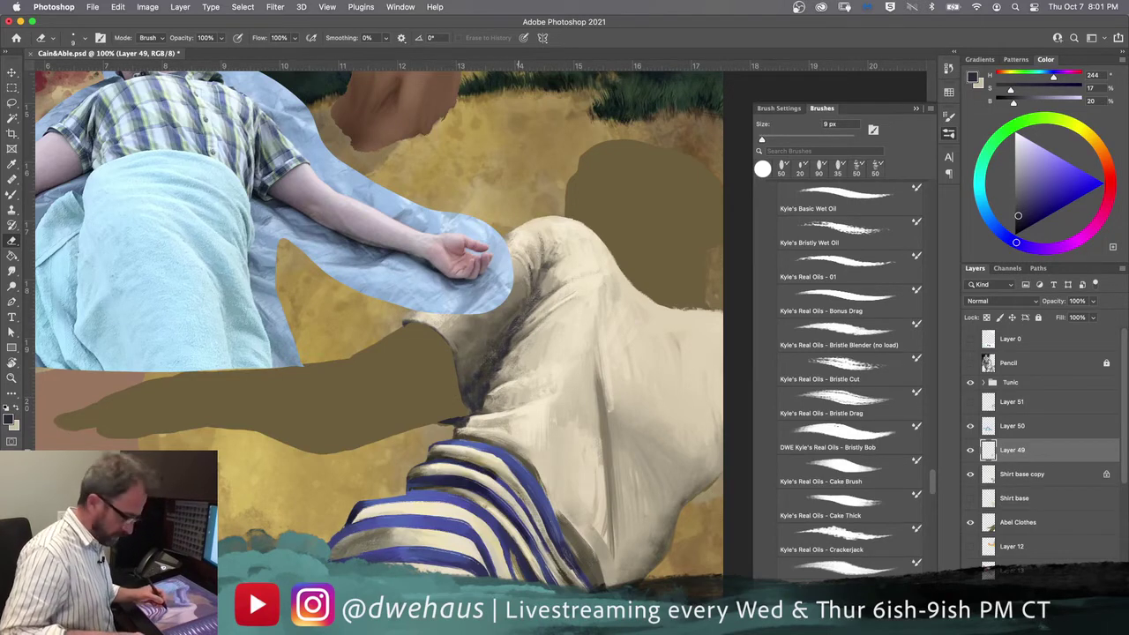
pyautogui.click(1007, 426)
pyautogui.press('v')
pyautogui.moveTo(215, 278); pyautogui.dragTo(702, 526)
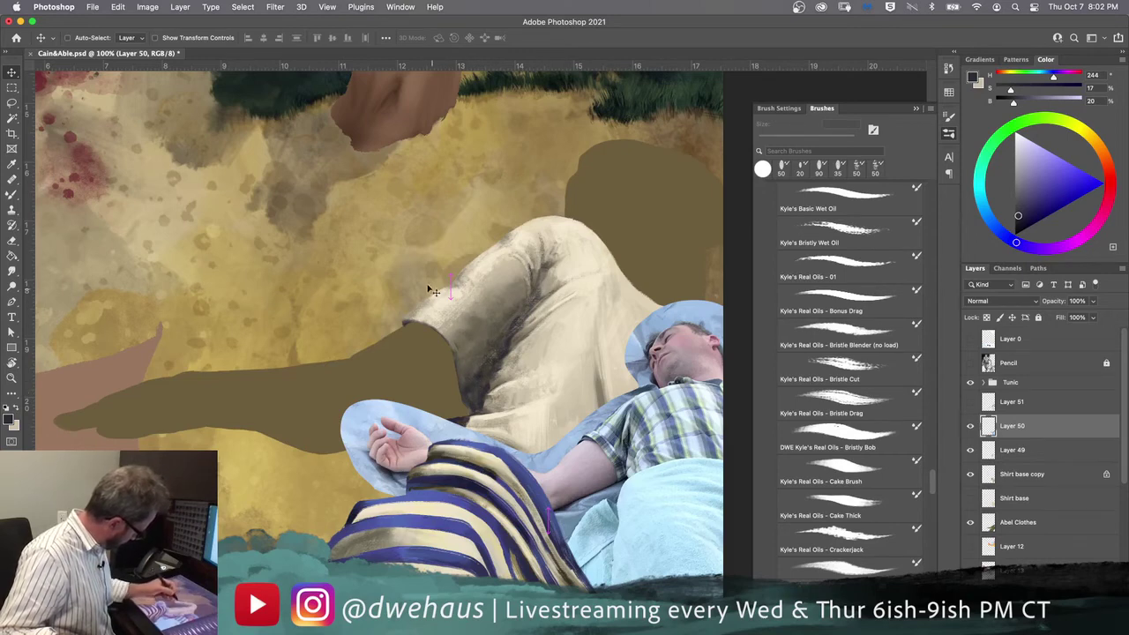
pyautogui.moveTo(669, 502)
pyautogui.mouseDown()
pyautogui.moveTo(658, 506)
pyautogui.moveTo(668, 519)
pyautogui.mouseUp()
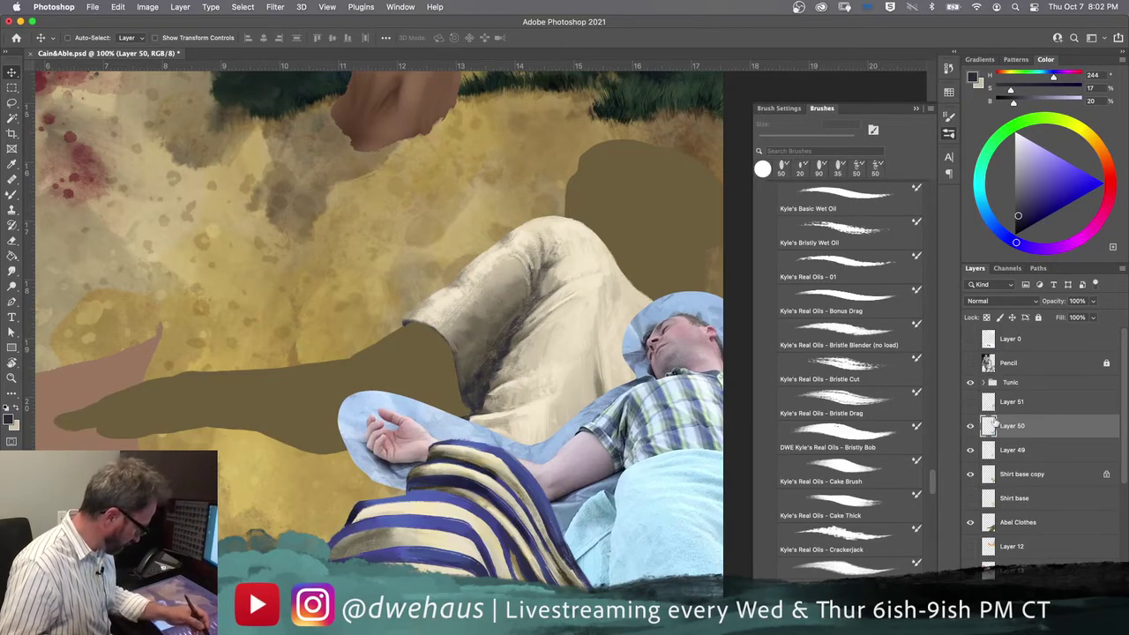
# Step: Make Layer 49 active and compare the shirt with that layer hidden and shown
pyautogui.click(1006, 453)
pyautogui.click(971, 450)
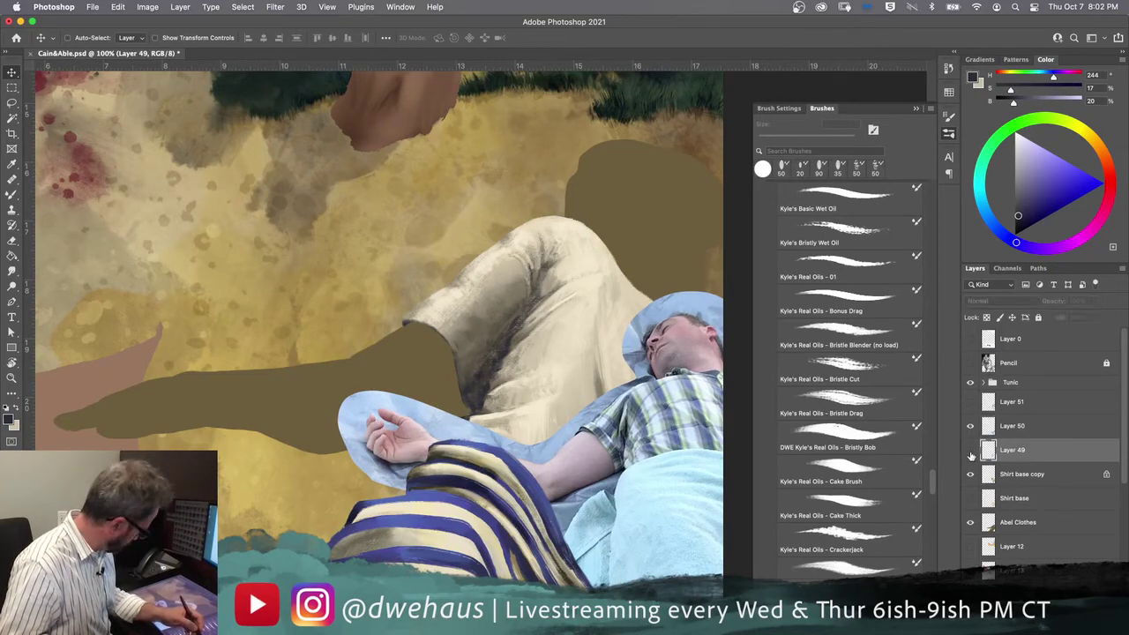
pyautogui.click(971, 451)
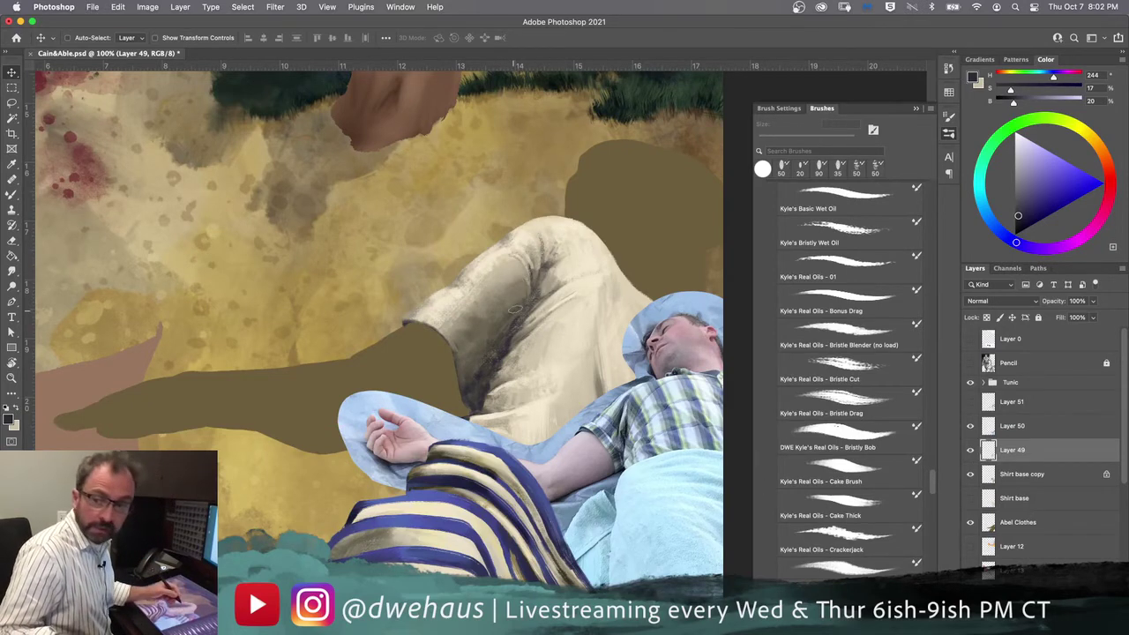
# Step: Paint a light cream fold with the Cake Brush running from the shoulder down through the shadowed middle of the sleeve
pyautogui.press('b')
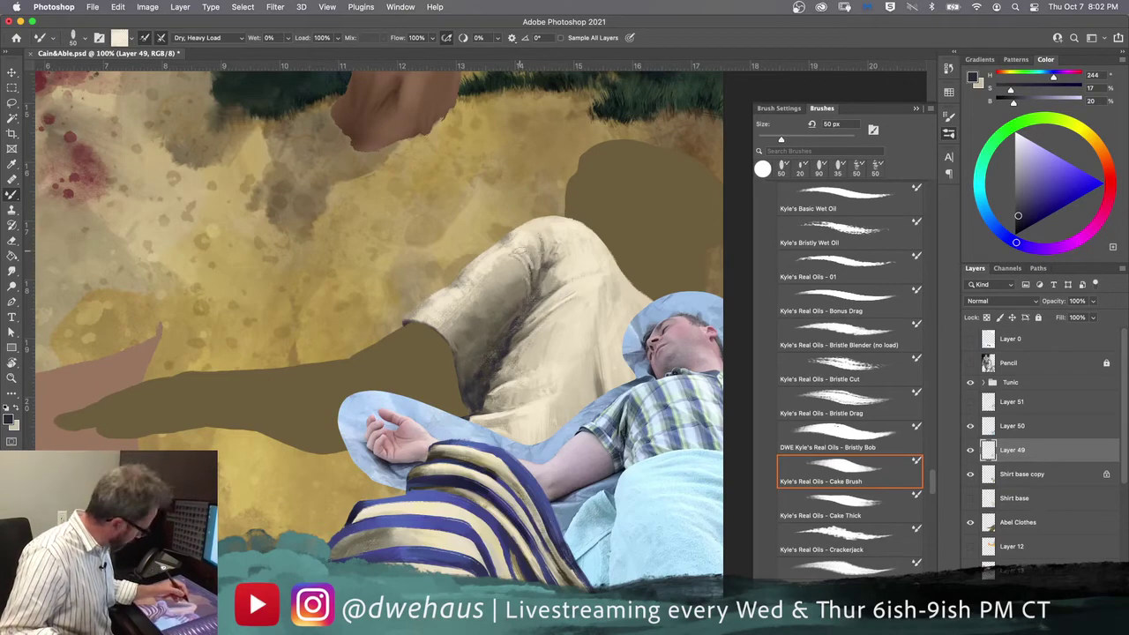
pyautogui.click(525, 233)
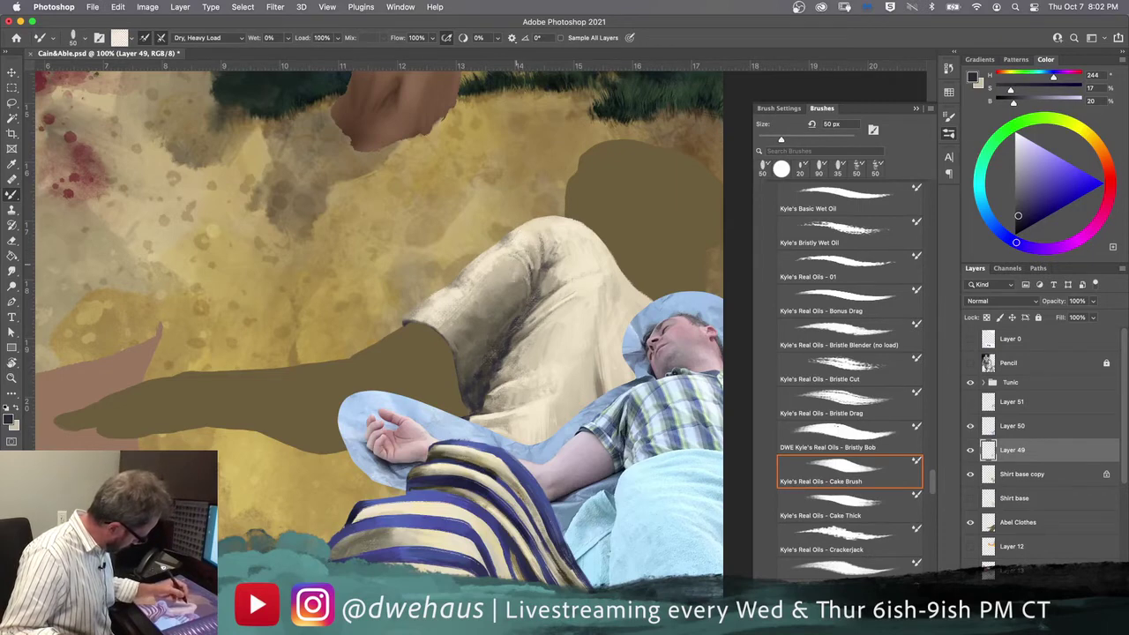
pyautogui.click(521, 256)
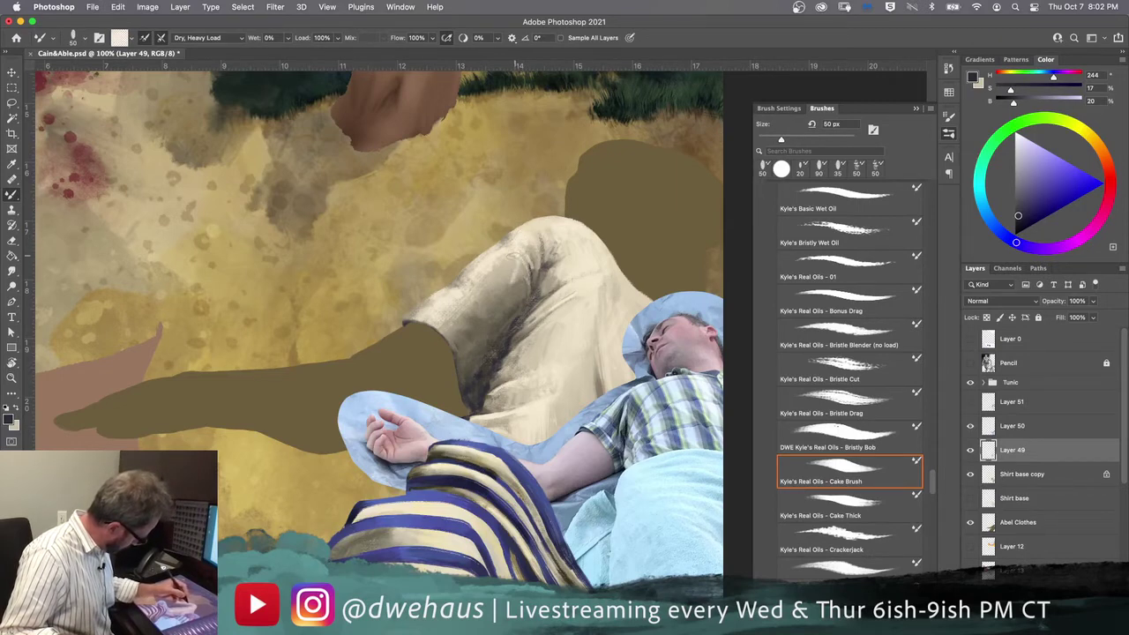
pyautogui.moveTo(519, 253)
pyautogui.mouseDown()
pyautogui.moveTo(521, 244)
pyautogui.moveTo(507, 300)
pyautogui.mouseUp()
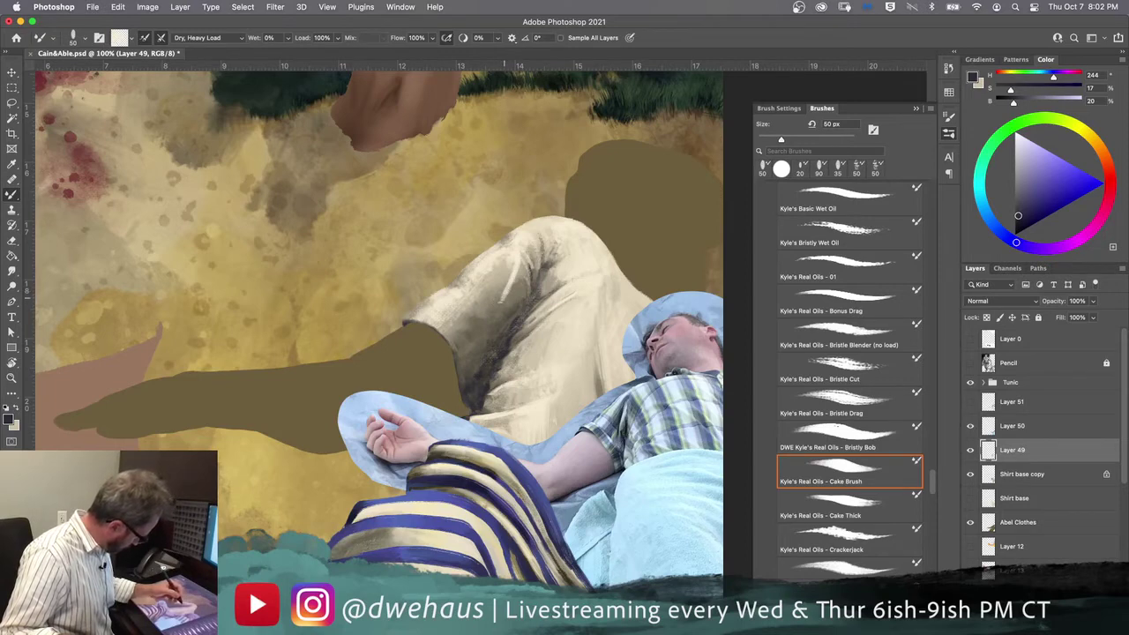
pyautogui.moveTo(514, 256)
pyautogui.mouseDown()
pyautogui.moveTo(491, 317)
pyautogui.moveTo(496, 346)
pyautogui.moveTo(499, 300)
pyautogui.mouseUp()
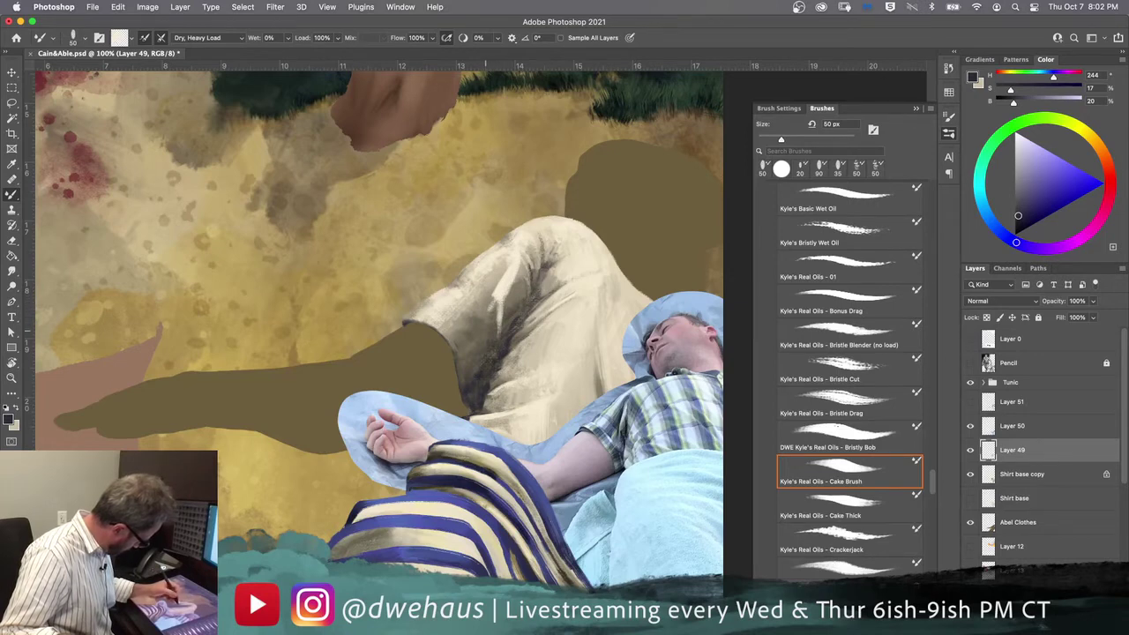
pyautogui.moveTo(485, 342); pyautogui.dragTo(489, 305)
pyautogui.moveTo(498, 298); pyautogui.dragTo(485, 353)
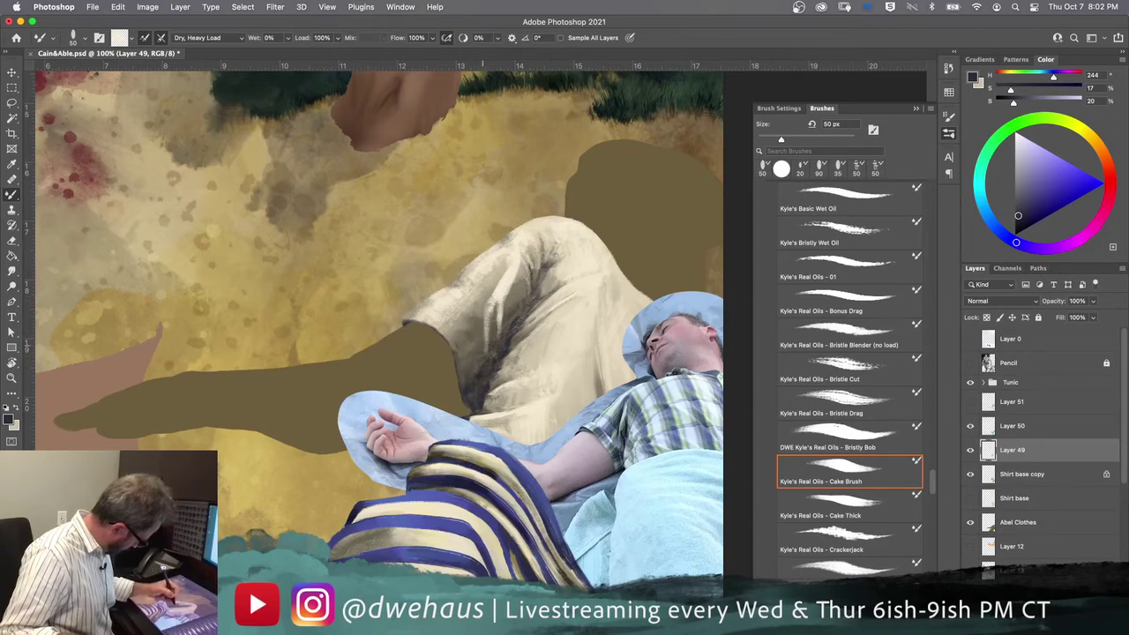
pyautogui.moveTo(495, 302)
pyautogui.mouseDown()
pyautogui.moveTo(480, 371)
pyautogui.moveTo(476, 335)
pyautogui.moveTo(476, 374)
pyautogui.moveTo(478, 355)
pyautogui.mouseUp()
# Step: Add a curved cream fold across the sleeve just above the cuff and brighten the cuff's upper edge
pyautogui.moveTo(473, 336); pyautogui.dragTo(464, 319)
pyautogui.moveTo(489, 357)
pyautogui.mouseDown()
pyautogui.moveTo(479, 369)
pyautogui.moveTo(469, 331)
pyautogui.mouseUp()
pyautogui.moveTo(431, 300); pyautogui.dragTo(477, 344)
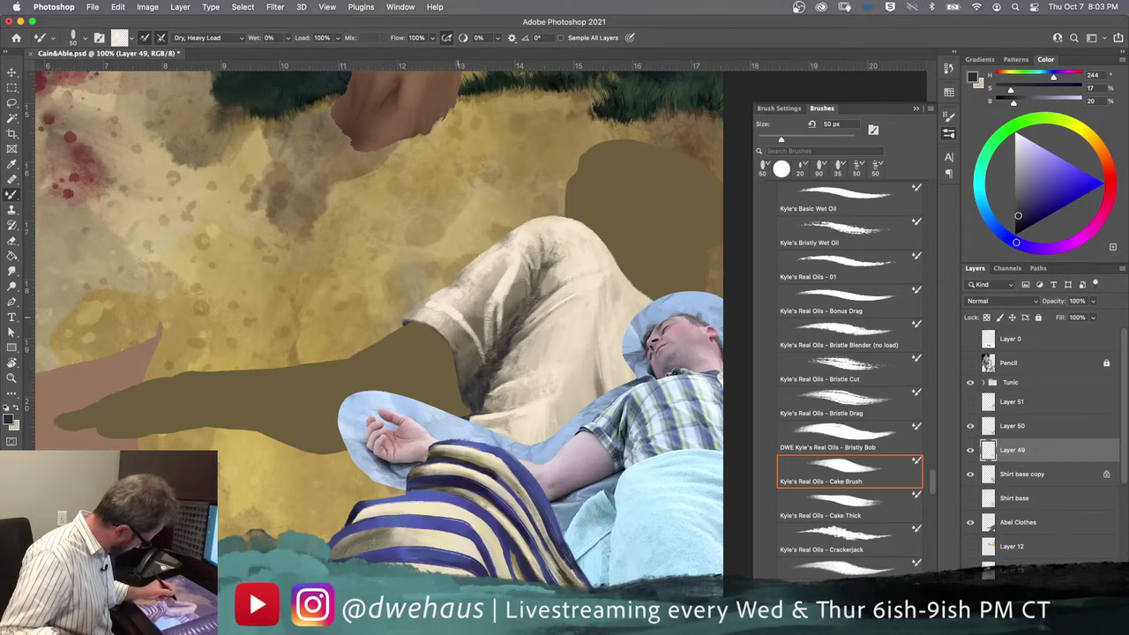
pyautogui.moveTo(422, 303)
pyautogui.mouseDown()
pyautogui.moveTo(441, 316)
pyautogui.moveTo(431, 319)
pyautogui.mouseUp()
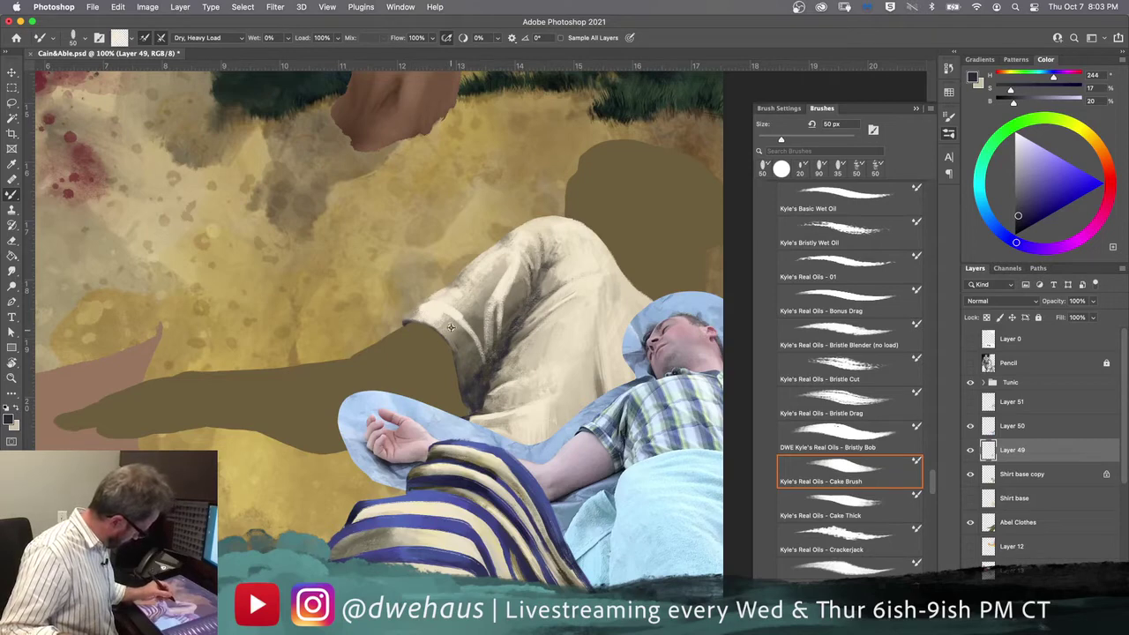
pyautogui.moveTo(421, 304); pyautogui.dragTo(429, 310)
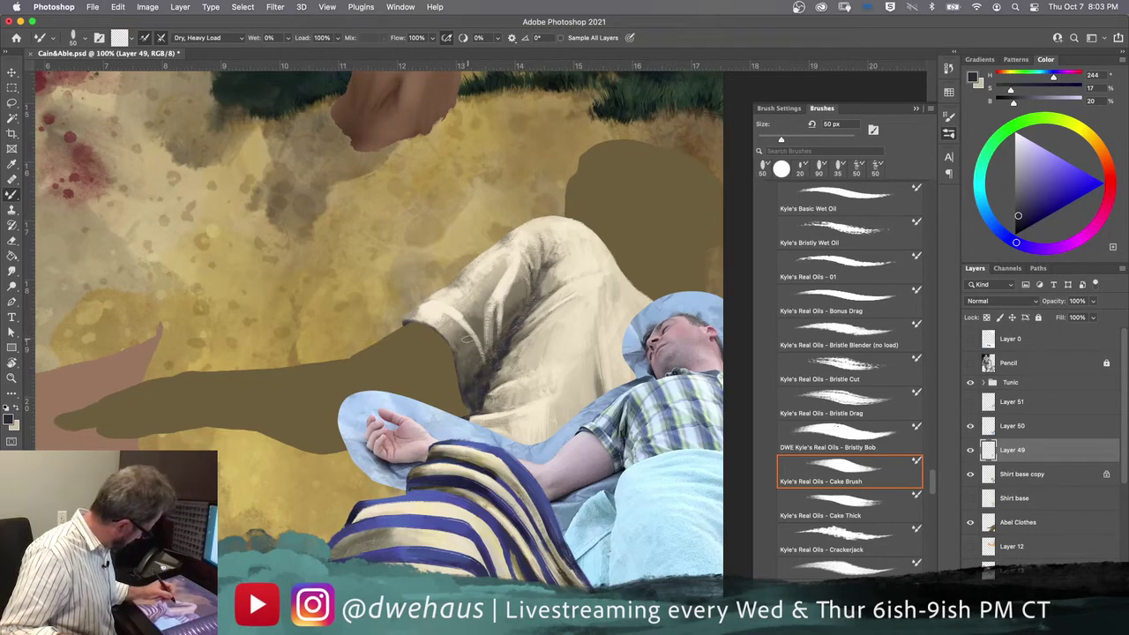
# Step: Merge Layer 49 into Shirt base copy and blend the sleeve cuff with creams and mid-tones sampled around it
pyautogui.click(130, 38)
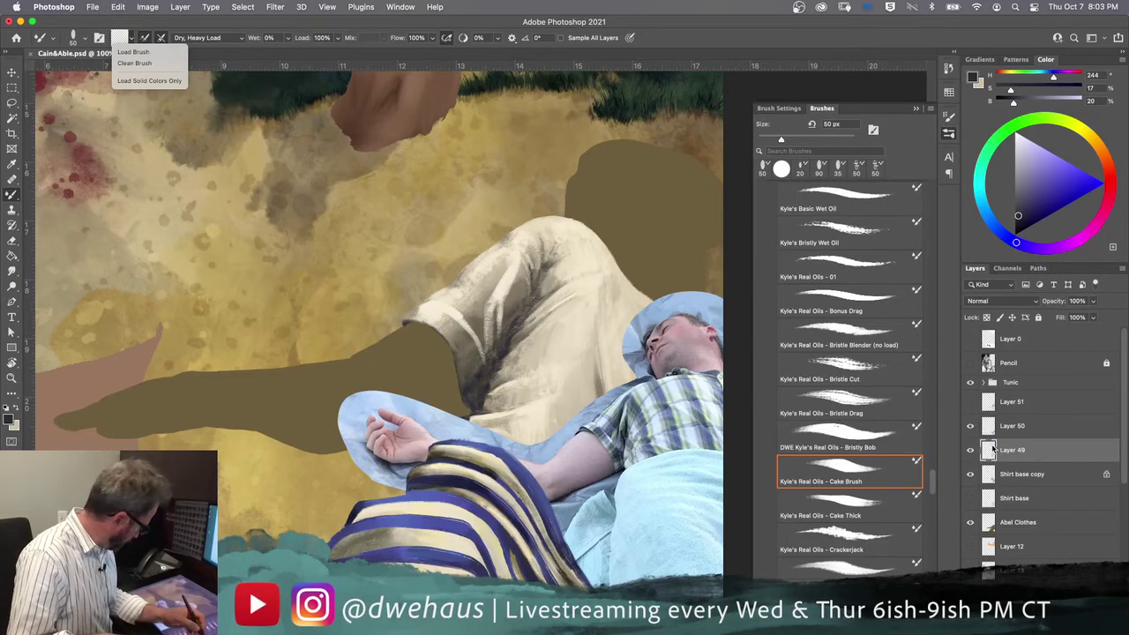
pyautogui.press('super+e')
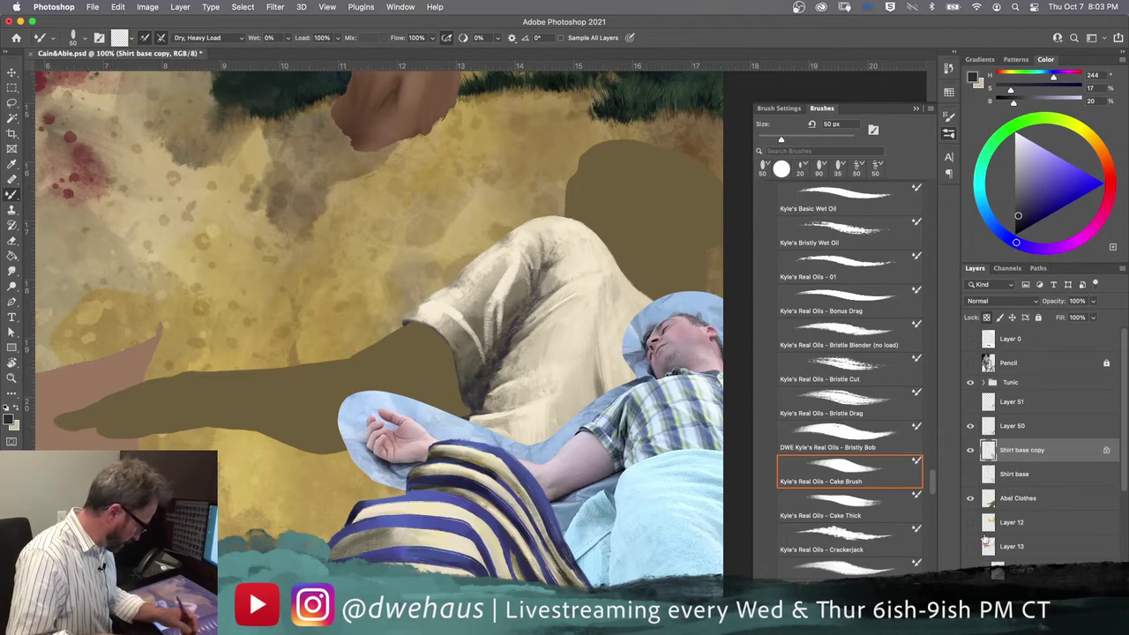
pyautogui.keyDown('alt'); pyautogui.click(476, 302); pyautogui.keyUp('alt')
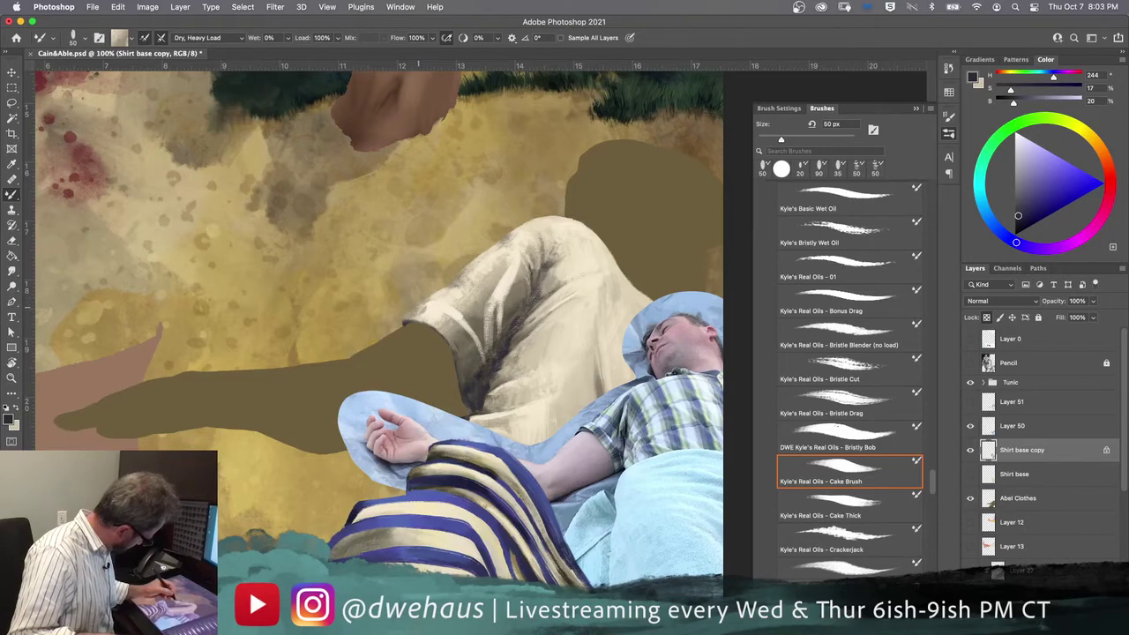
pyautogui.keyDown('alt'); pyautogui.click(468, 343); pyautogui.keyUp('alt')
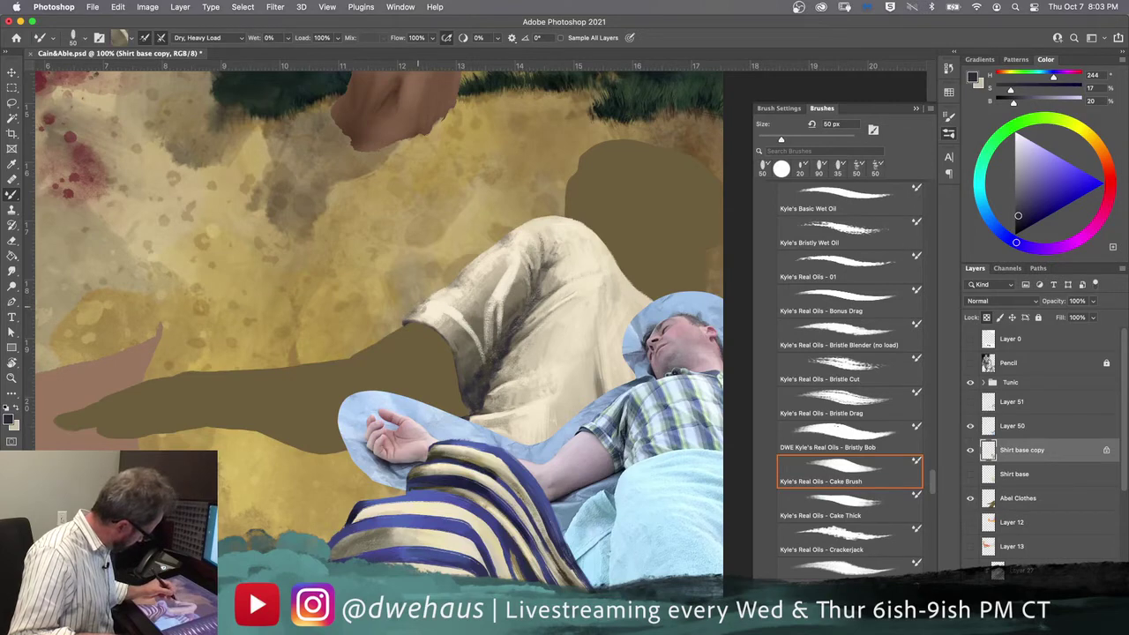
pyautogui.keyDown('alt'); pyautogui.click(454, 330); pyautogui.keyUp('alt')
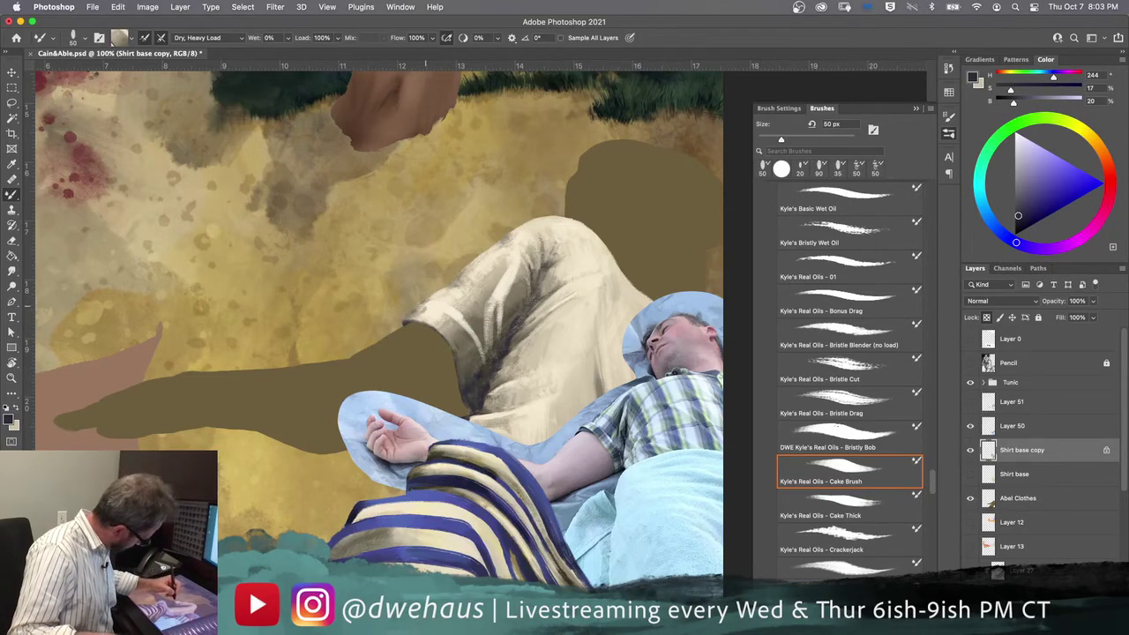
pyautogui.keyDown('alt'); pyautogui.click(443, 323); pyautogui.keyUp('alt')
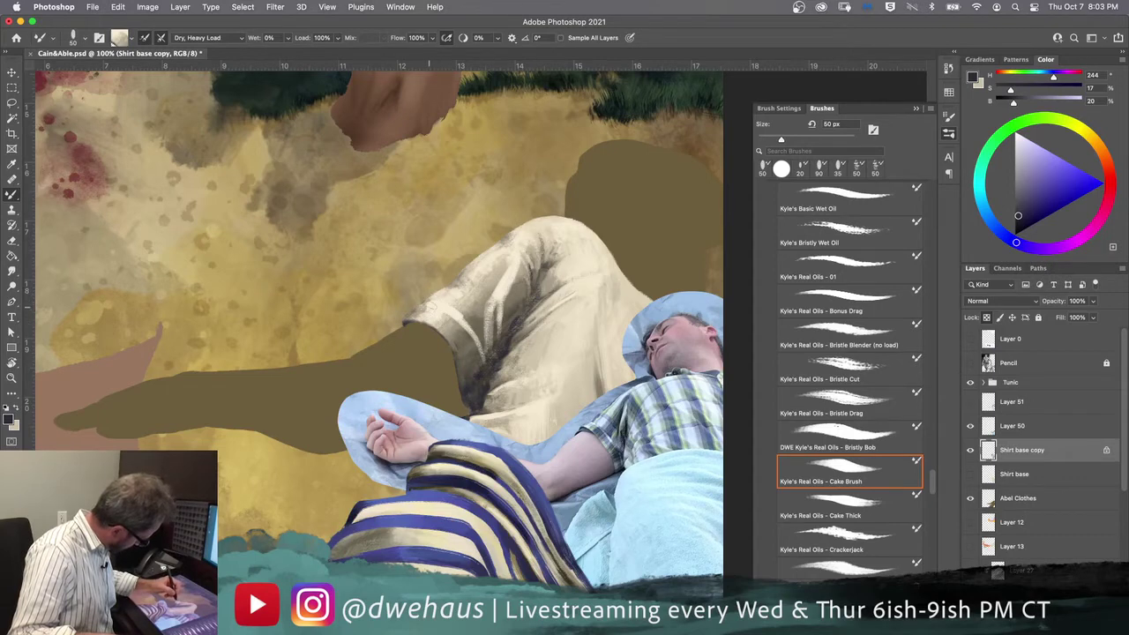
pyautogui.keyDown('alt'); pyautogui.click(438, 307); pyautogui.keyUp('alt')
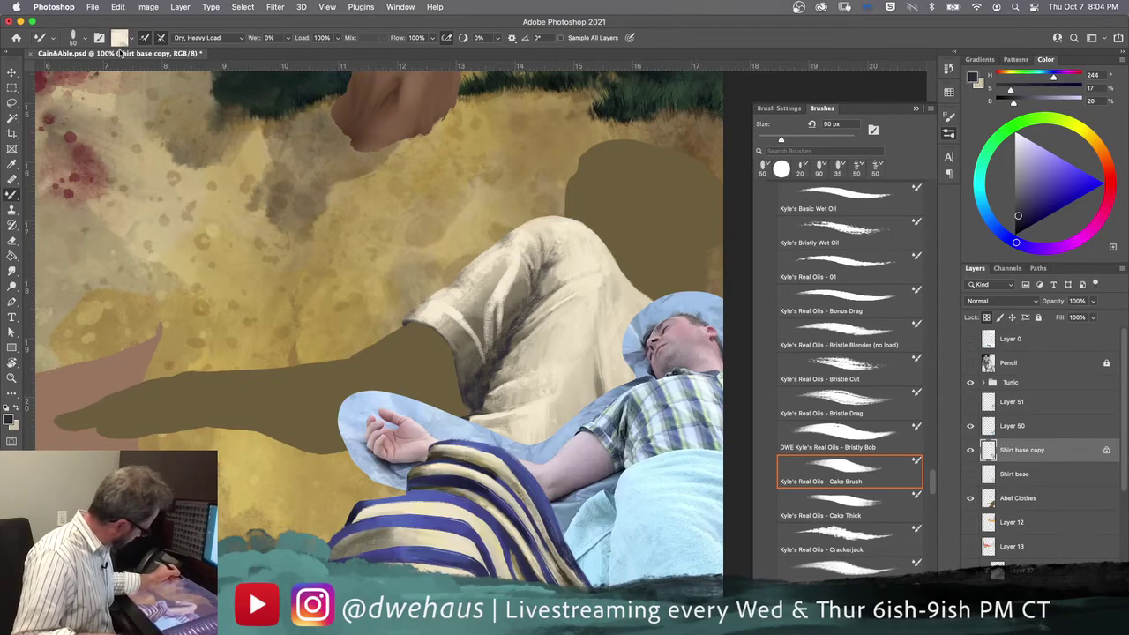
# Step: Sample light and shadow tones around the sleeve opening and work them into the cuff and its shaded underside
pyautogui.keyDown('alt'); pyautogui.click(476, 311); pyautogui.keyUp('alt')
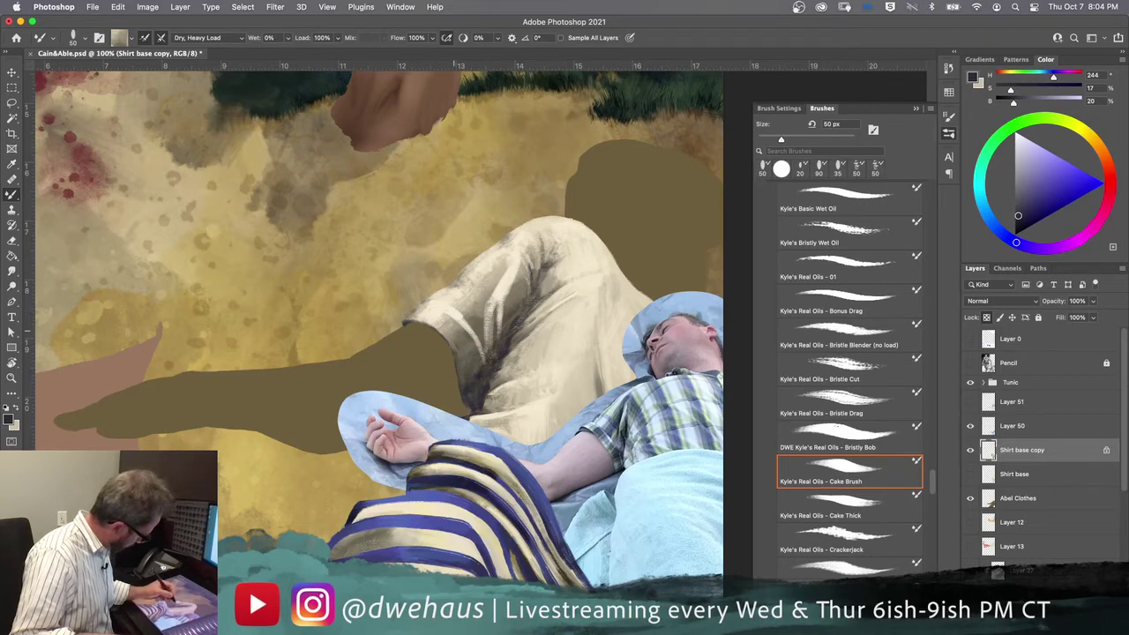
pyautogui.keyDown('alt'); pyautogui.click(466, 345); pyautogui.keyUp('alt')
pyautogui.keyDown('alt'); pyautogui.click(471, 371); pyautogui.keyUp('alt')
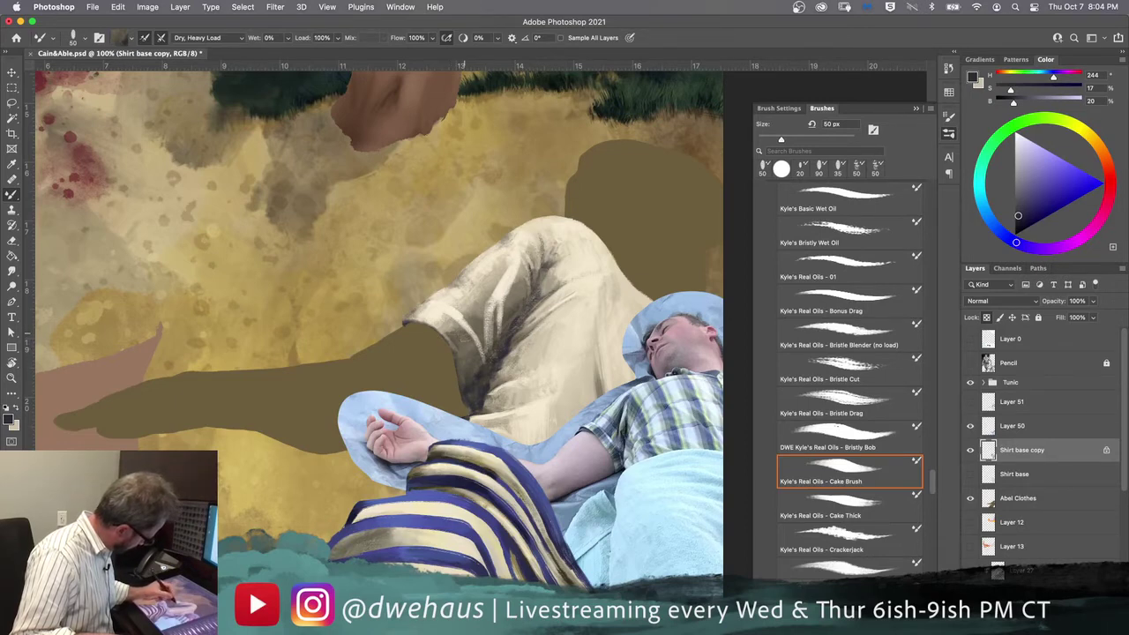
pyautogui.keyDown('alt'); pyautogui.click(475, 309); pyautogui.keyUp('alt')
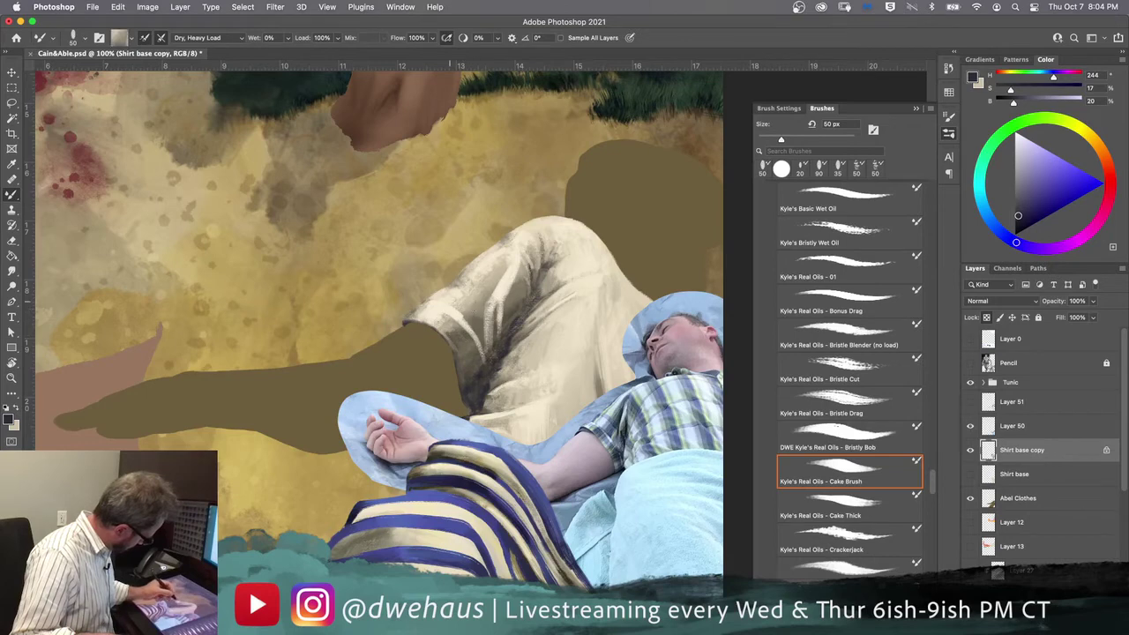
pyautogui.moveTo(443, 320); pyautogui.dragTo(425, 310)
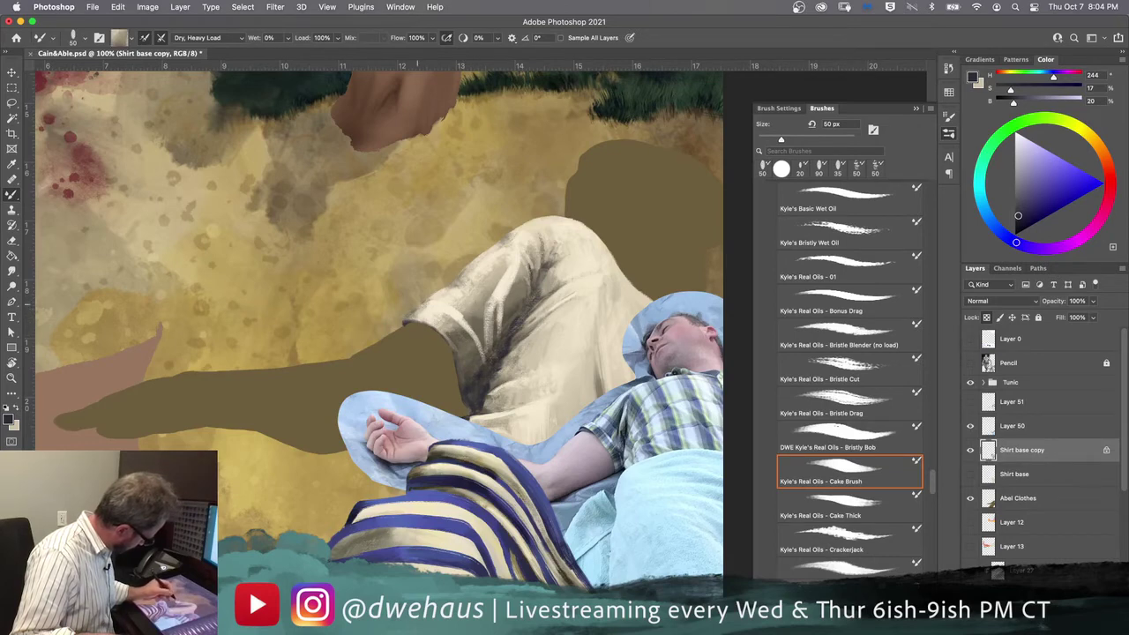
pyautogui.keyDown('alt'); pyautogui.click(459, 339); pyautogui.keyUp('alt')
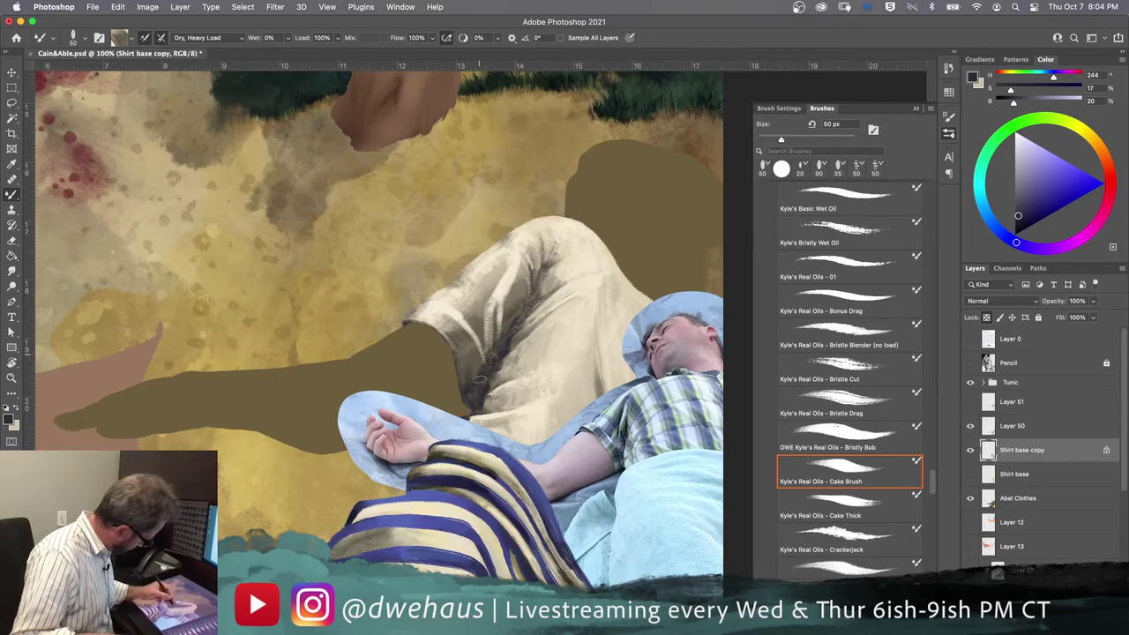
pyautogui.keyDown('alt'); pyautogui.click(475, 360); pyautogui.keyUp('alt')
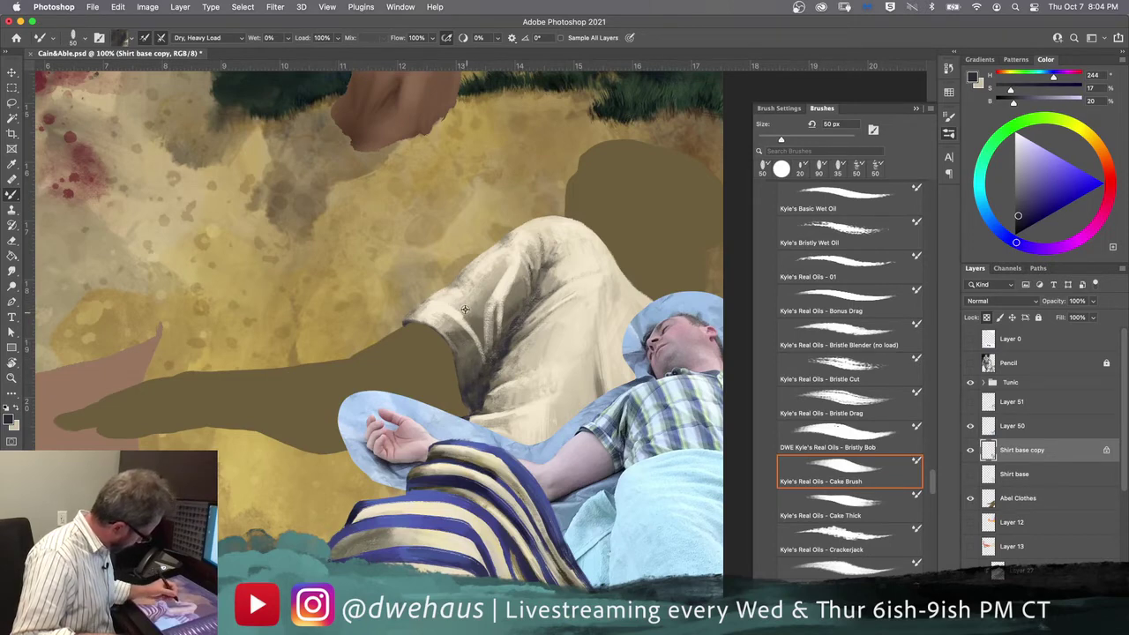
# Step: Blend the fold just above the cuff and soften the cuff's lit upper edge with short sampled-tone strokes
pyautogui.moveTo(473, 319); pyautogui.dragTo(475, 310)
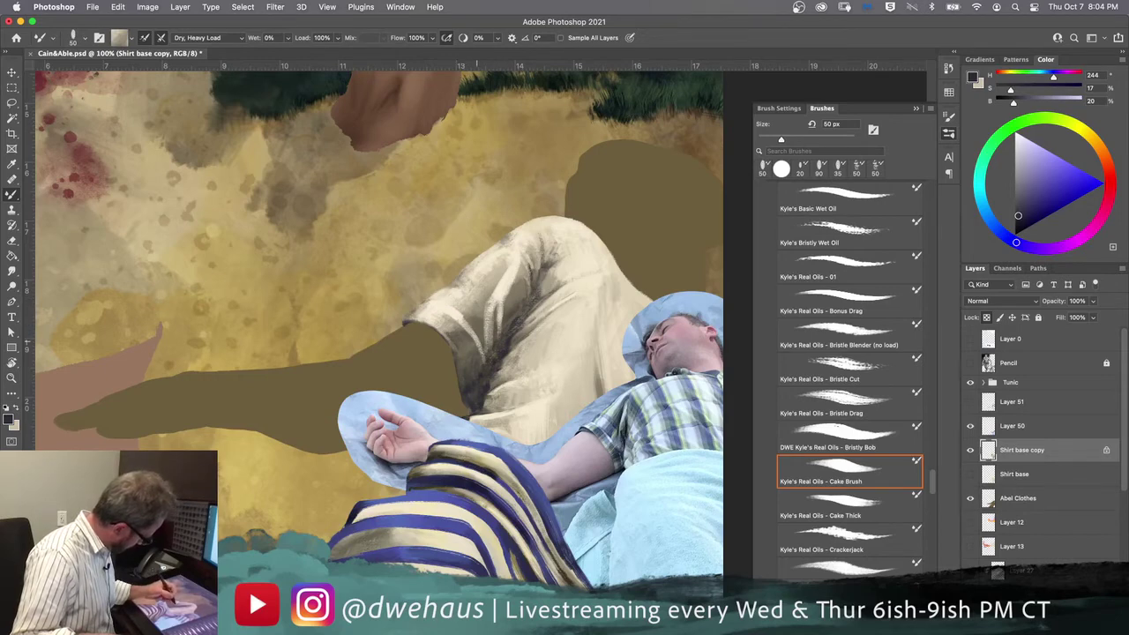
pyautogui.moveTo(479, 323); pyautogui.dragTo(479, 329)
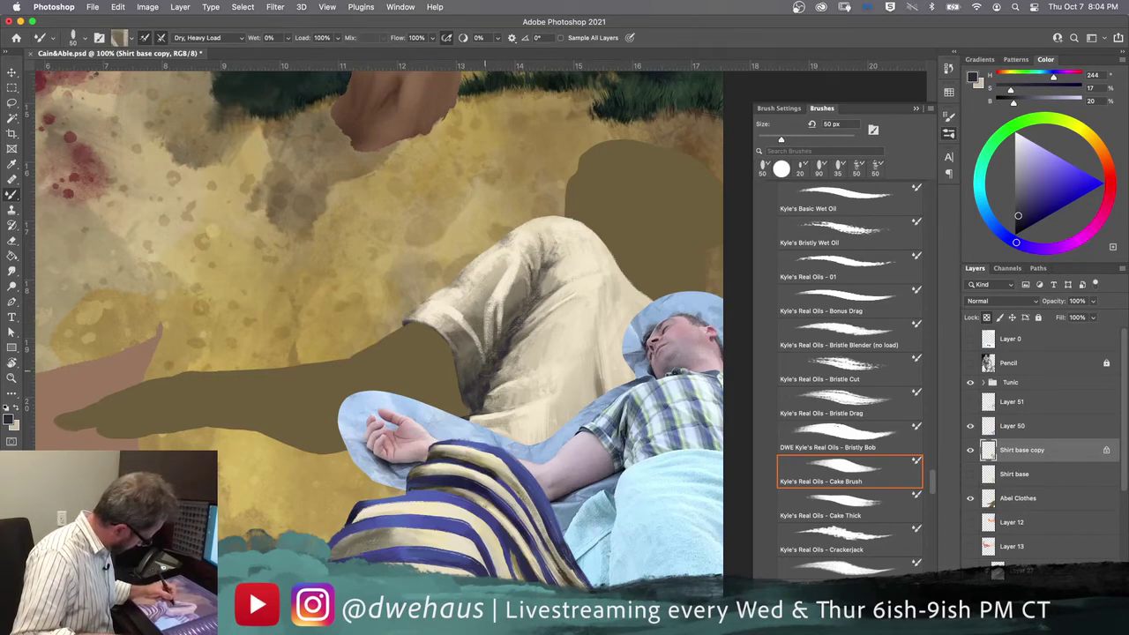
pyautogui.click(473, 304)
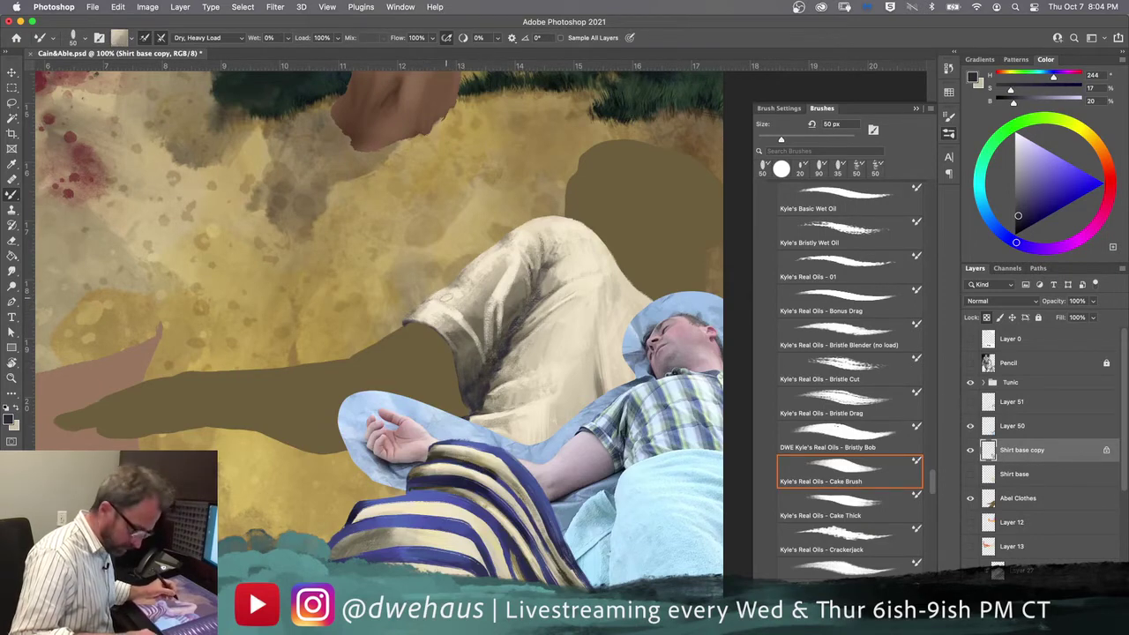
pyautogui.moveTo(448, 308); pyautogui.dragTo(460, 310)
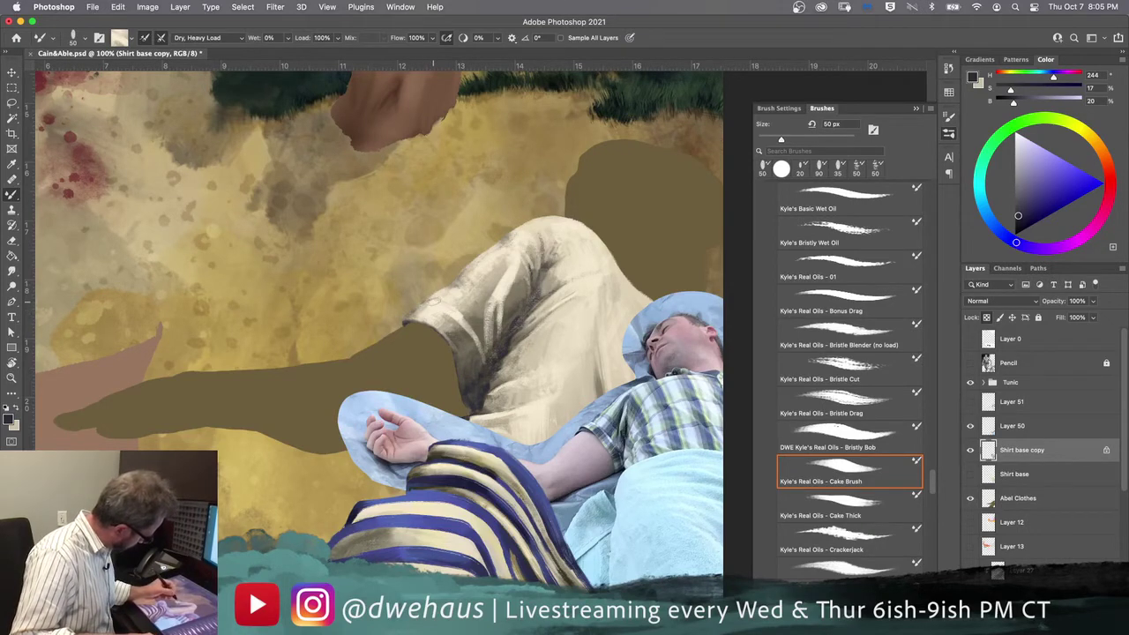
pyautogui.click(473, 306)
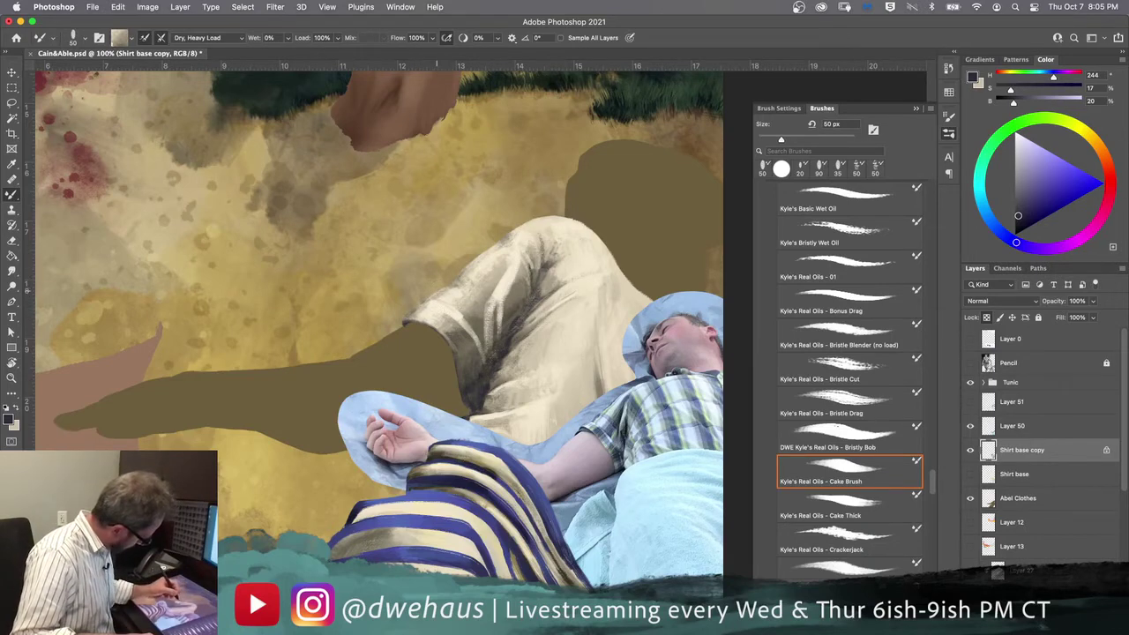
pyautogui.click(450, 314)
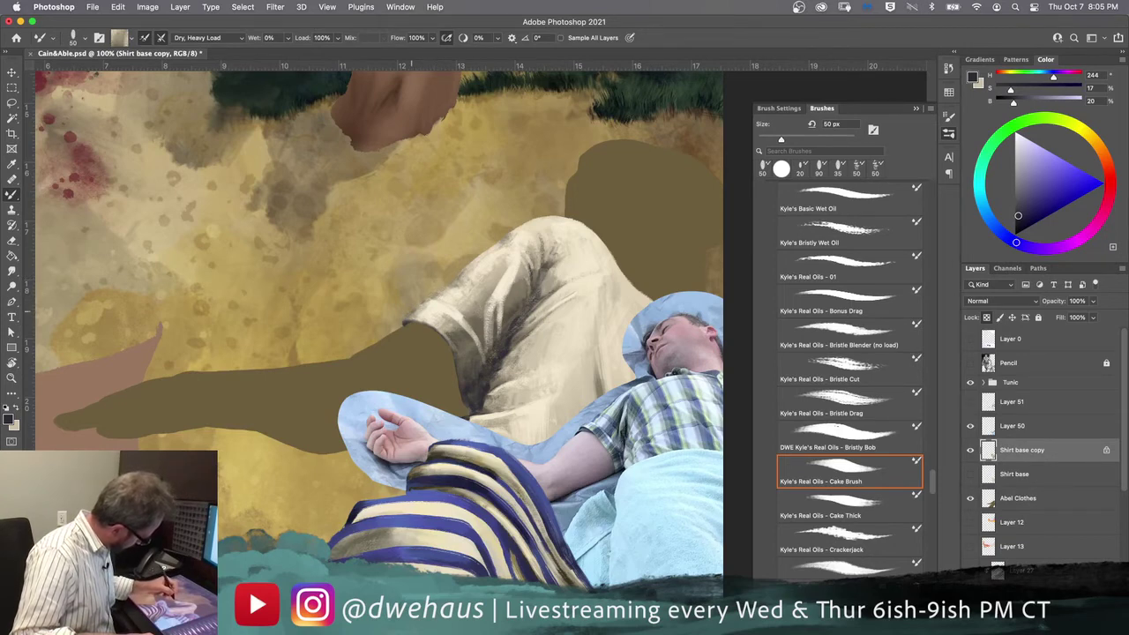
# Step: Smooth the sleeve's upper edge behind the cuff and blend mid-tones into the shadowed folds beneath it
pyautogui.moveTo(451, 295); pyautogui.dragTo(460, 291)
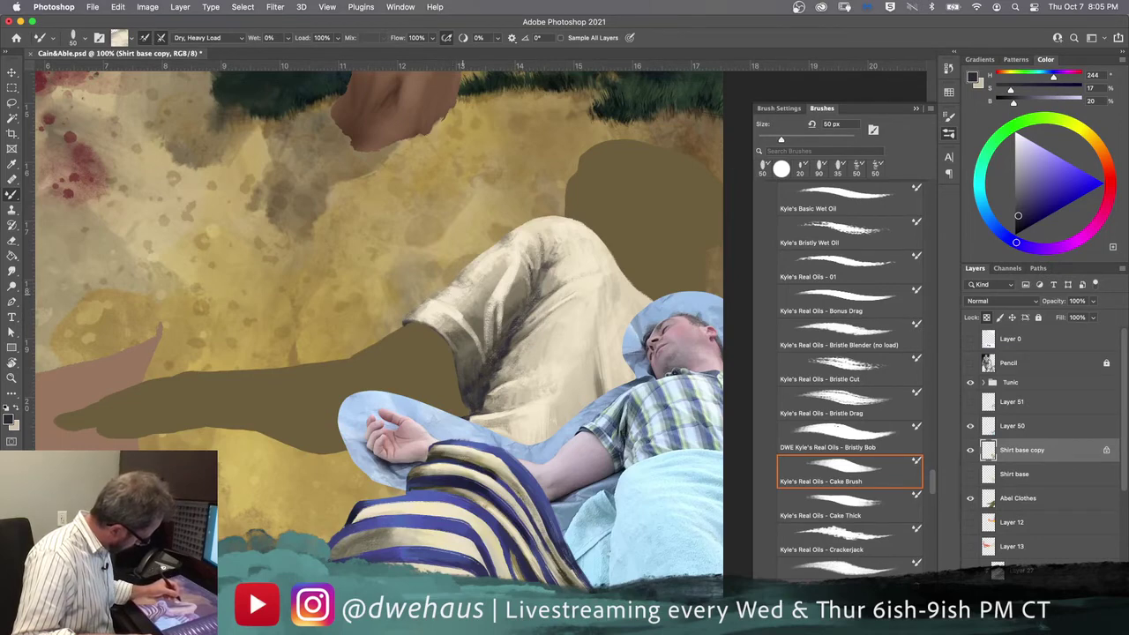
pyautogui.moveTo(461, 284); pyautogui.dragTo(491, 280)
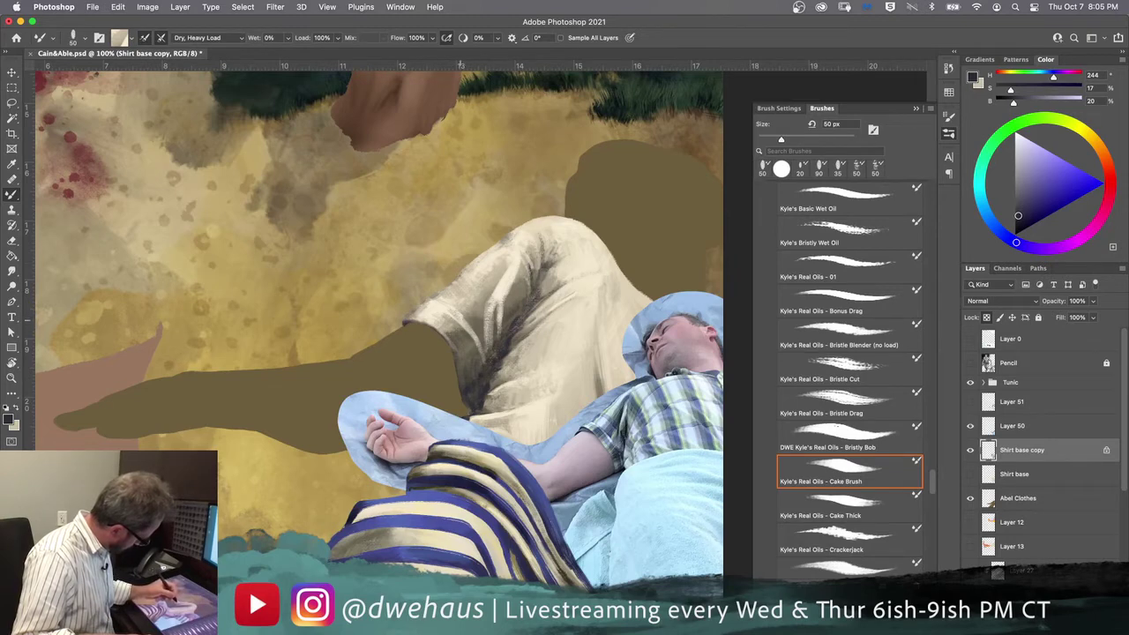
pyautogui.moveTo(478, 324)
pyautogui.mouseDown()
pyautogui.moveTo(480, 311)
pyautogui.moveTo(461, 319)
pyautogui.mouseUp()
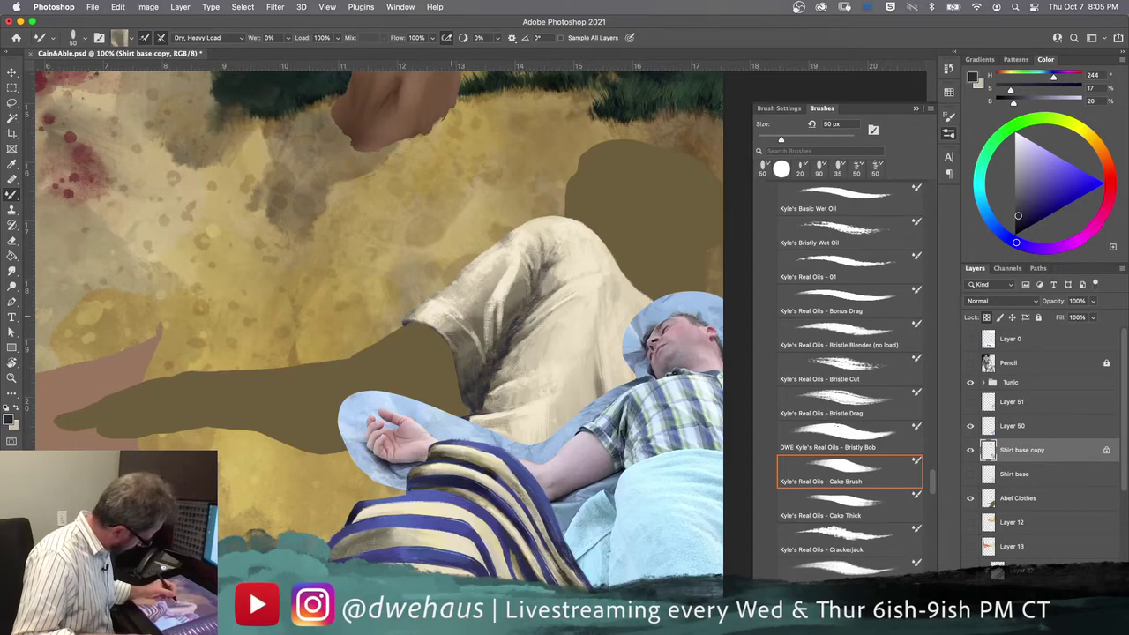
pyautogui.moveTo(476, 306); pyautogui.dragTo(479, 306)
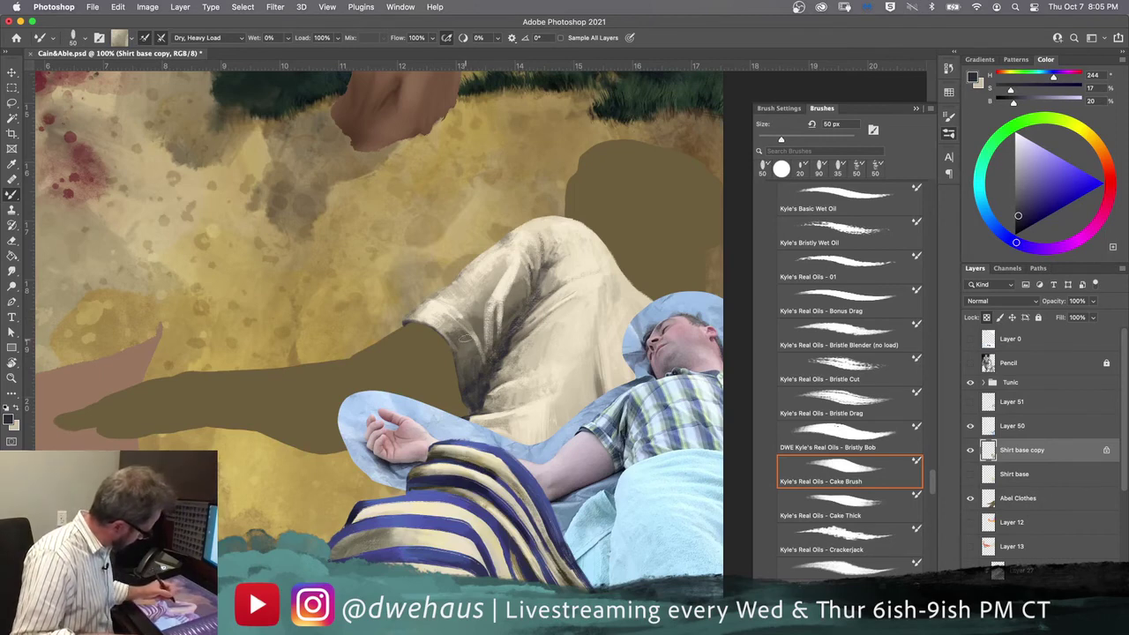
pyautogui.moveTo(477, 325); pyautogui.dragTo(505, 346)
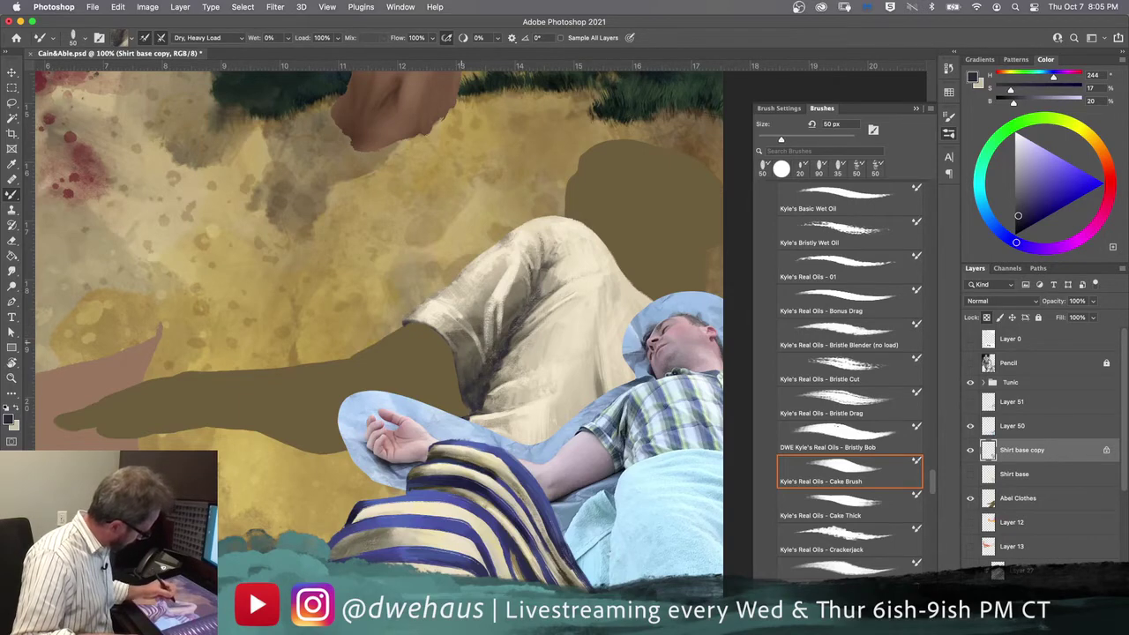
pyautogui.moveTo(506, 307); pyautogui.dragTo(509, 316)
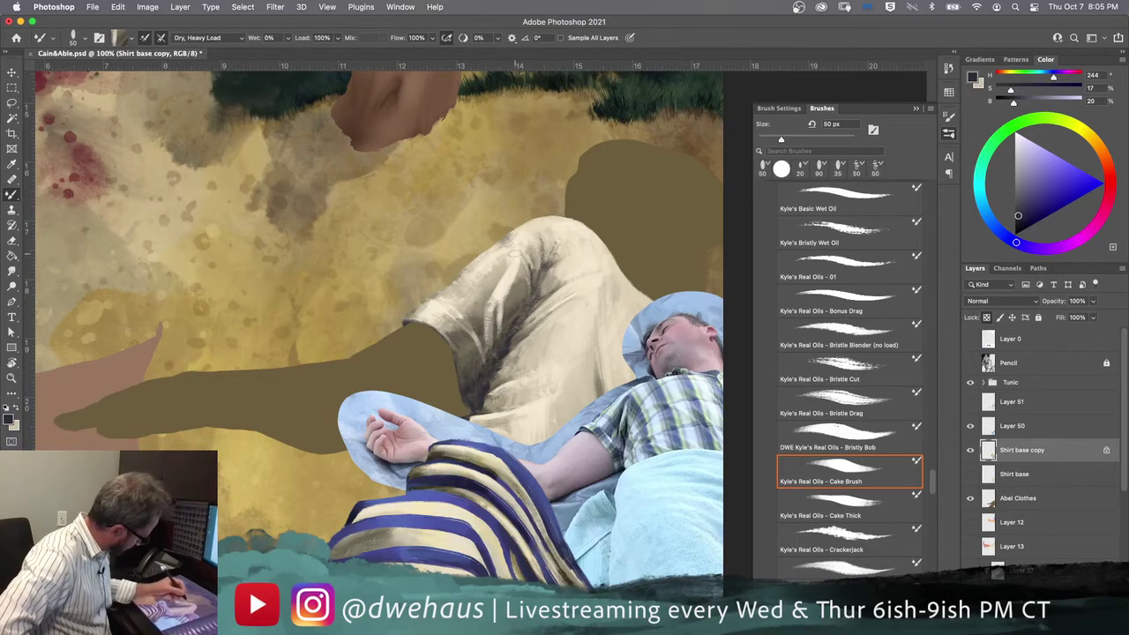
# Step: Tone down the bright cream fold through the middle of the sleeve by painting mid-tones and shadow over it
pyautogui.click(569, 224)
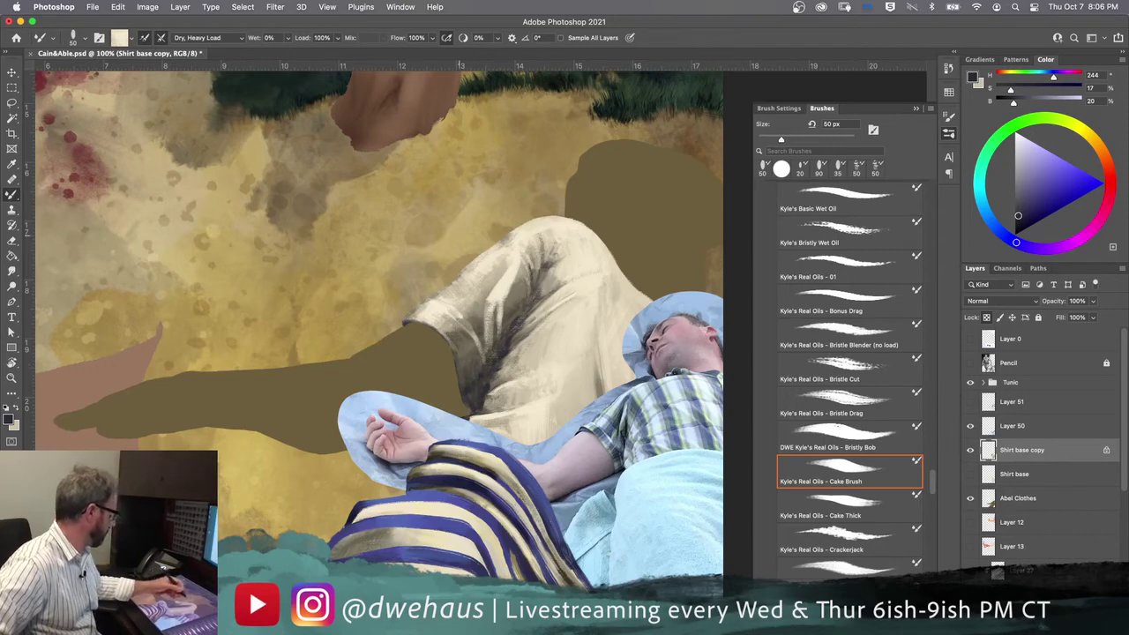
pyautogui.moveTo(511, 302)
pyautogui.mouseDown()
pyautogui.moveTo(508, 274)
pyautogui.moveTo(518, 280)
pyautogui.moveTo(505, 300)
pyautogui.moveTo(496, 270)
pyautogui.moveTo(508, 281)
pyautogui.moveTo(512, 263)
pyautogui.moveTo(517, 302)
pyautogui.moveTo(528, 238)
pyautogui.moveTo(495, 290)
pyautogui.moveTo(519, 297)
pyautogui.mouseUp()
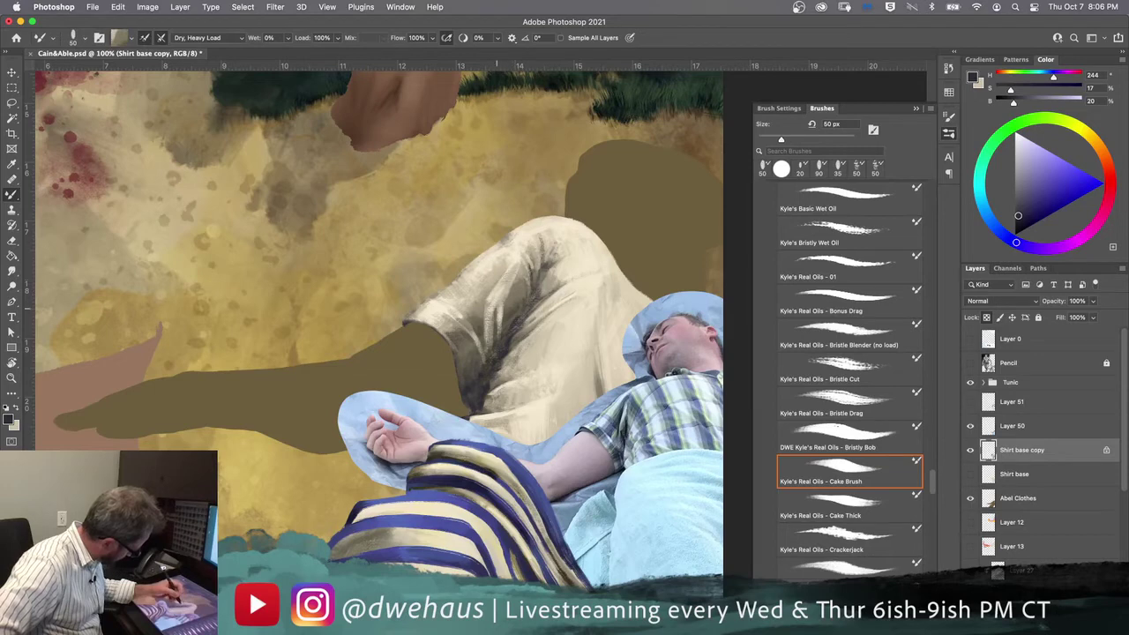
pyautogui.moveTo(516, 295)
pyautogui.mouseDown()
pyautogui.moveTo(499, 346)
pyautogui.moveTo(498, 335)
pyautogui.moveTo(487, 346)
pyautogui.mouseUp()
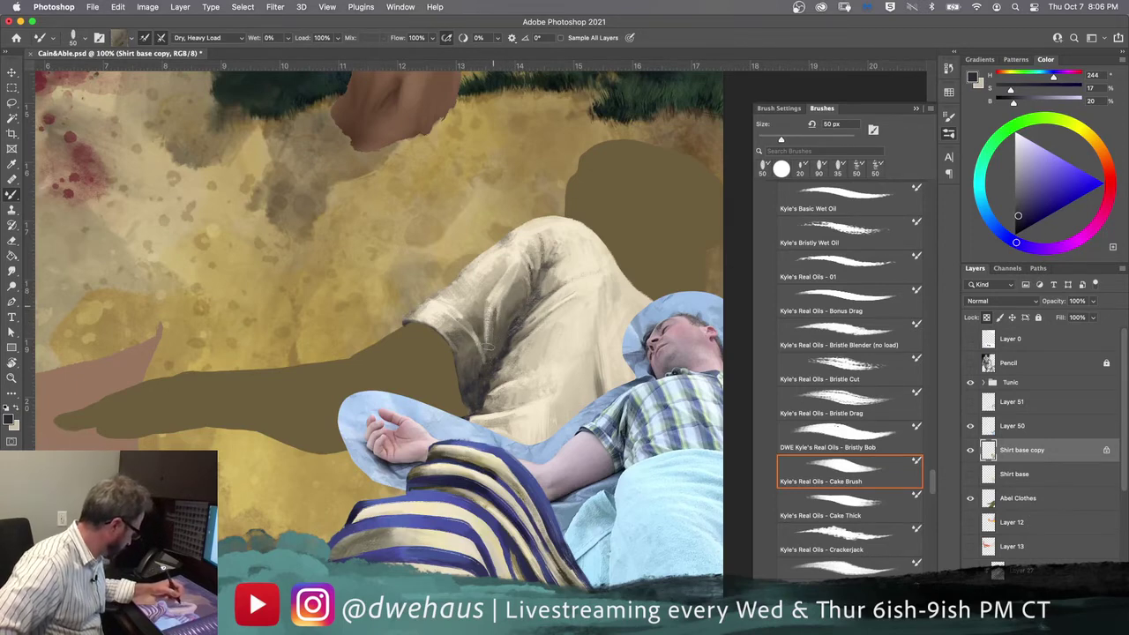
pyautogui.moveTo(513, 285); pyautogui.dragTo(521, 295)
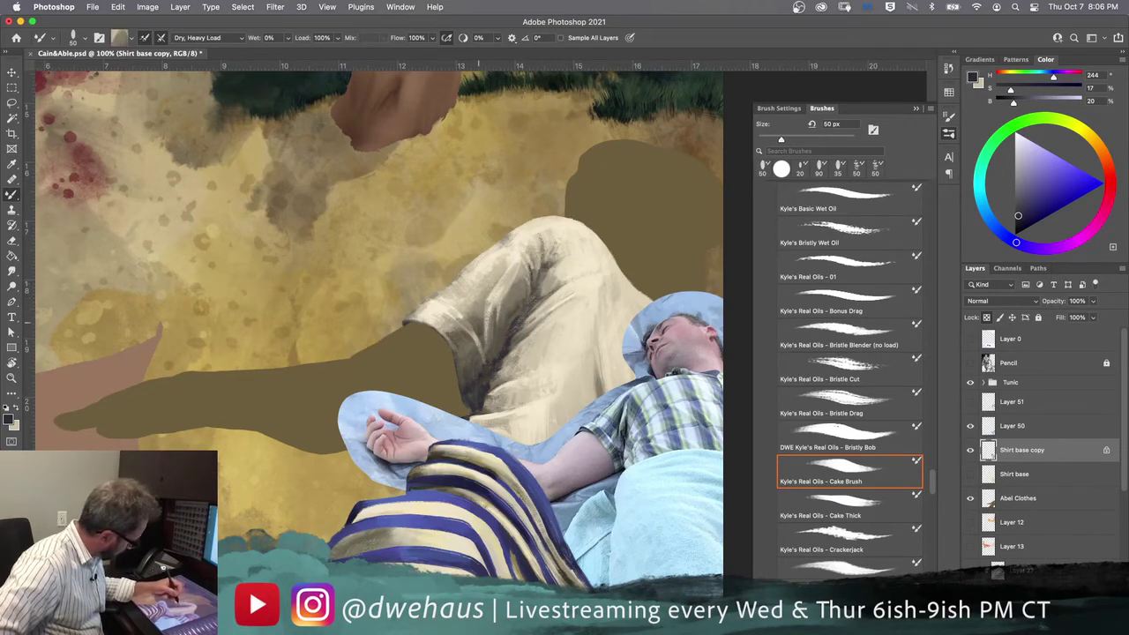
pyautogui.moveTo(503, 270)
pyautogui.mouseDown()
pyautogui.moveTo(519, 293)
pyautogui.moveTo(515, 251)
pyautogui.moveTo(535, 282)
pyautogui.moveTo(550, 282)
pyautogui.moveTo(517, 247)
pyautogui.moveTo(515, 279)
pyautogui.moveTo(503, 283)
pyautogui.moveTo(523, 238)
pyautogui.moveTo(505, 262)
pyautogui.moveTo(528, 261)
pyautogui.mouseUp()
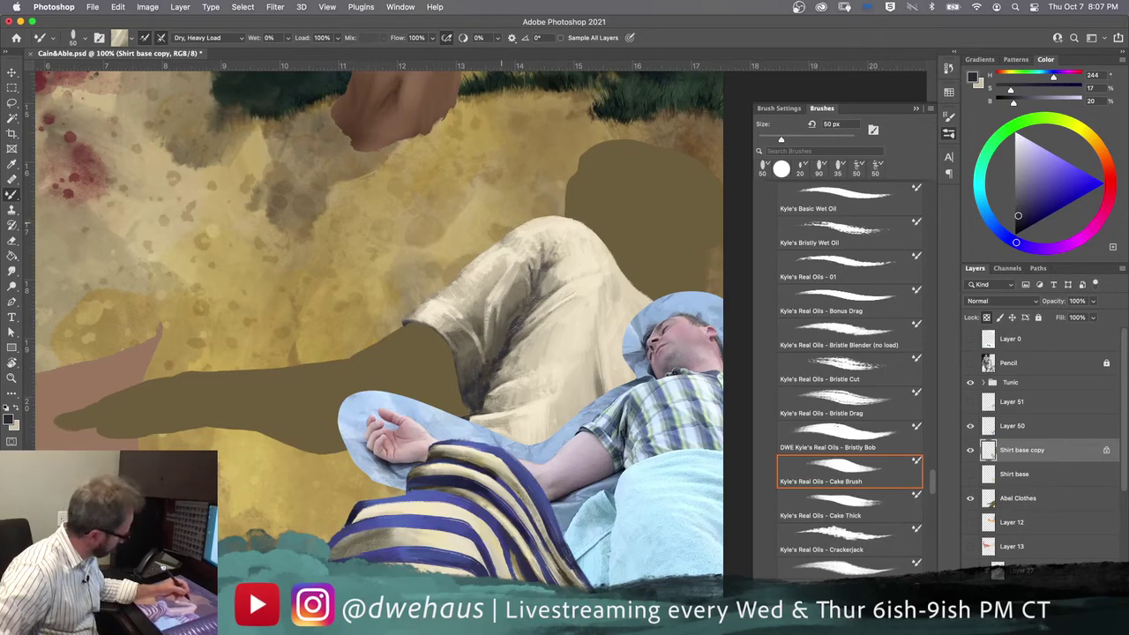
# Step: Blend the upper sleeve below the shoulder and the inner shadow using creams and greys sampled from the shirt
pyautogui.keyDown('alt'); pyautogui.click(530, 228); pyautogui.keyUp('alt')
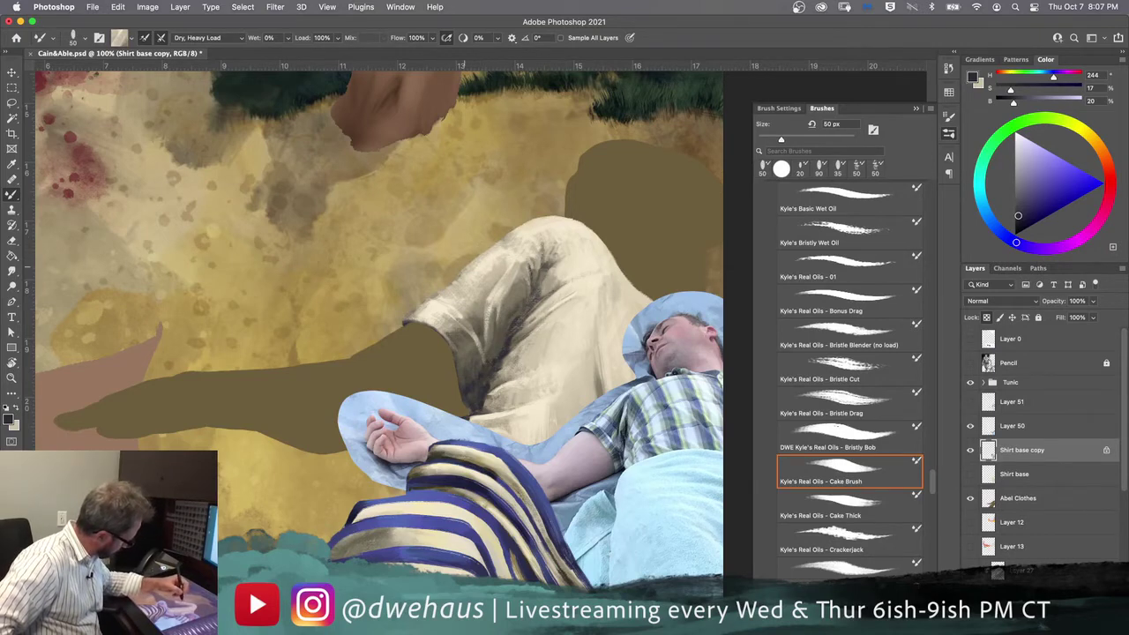
pyautogui.moveTo(500, 316); pyautogui.dragTo(492, 326)
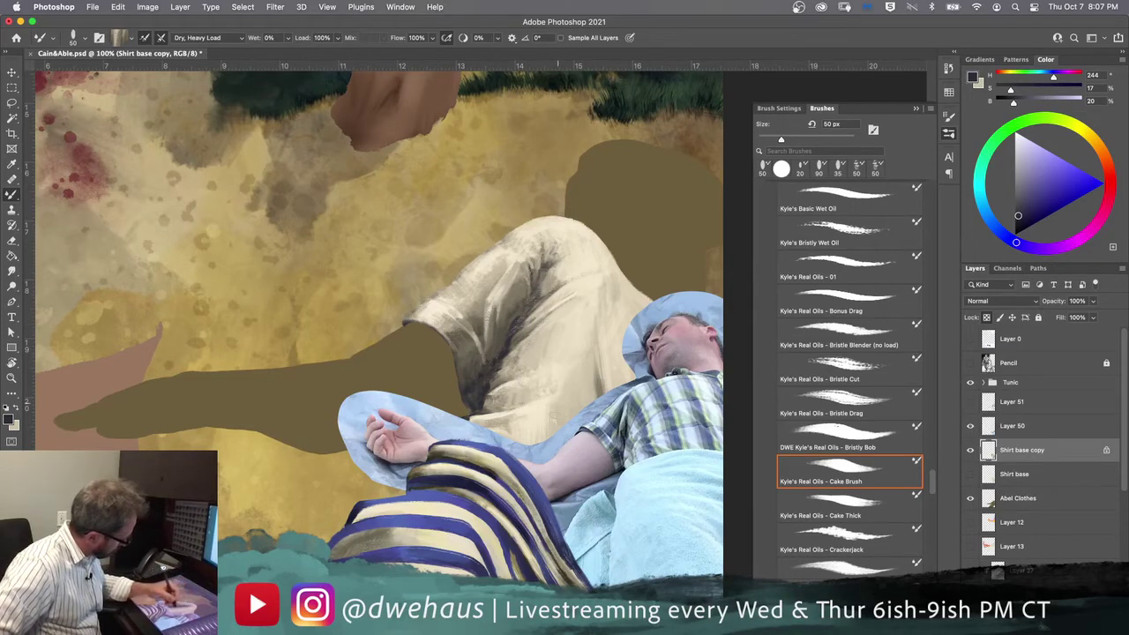
pyautogui.moveTo(545, 285); pyautogui.dragTo(550, 282)
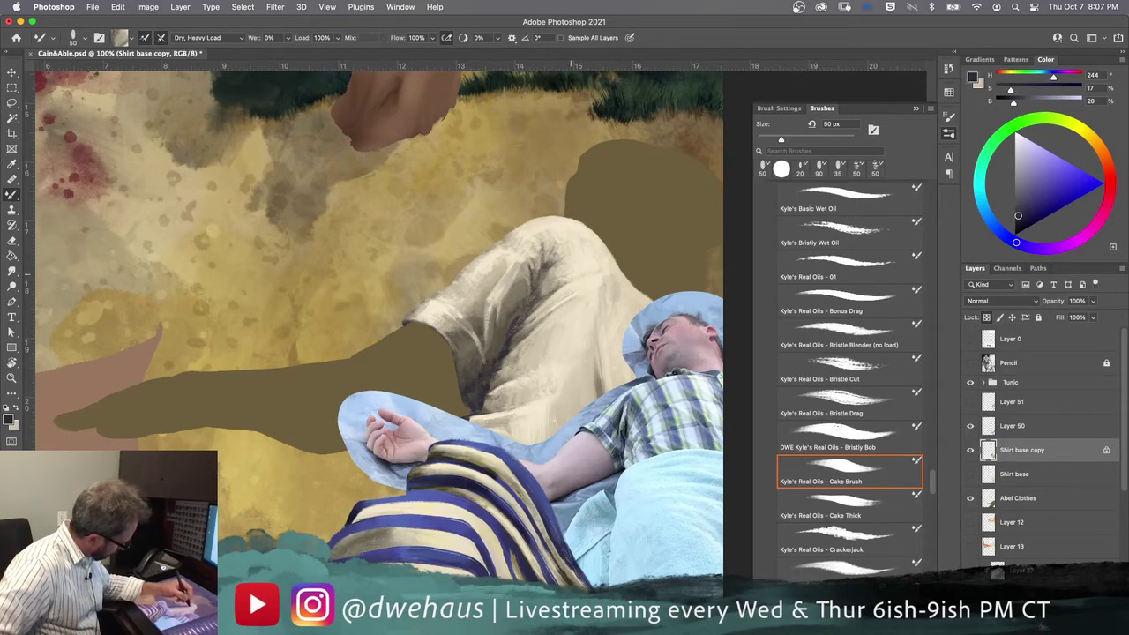
pyautogui.moveTo(515, 263)
pyautogui.mouseDown()
pyautogui.moveTo(519, 295)
pyautogui.moveTo(507, 296)
pyautogui.mouseUp()
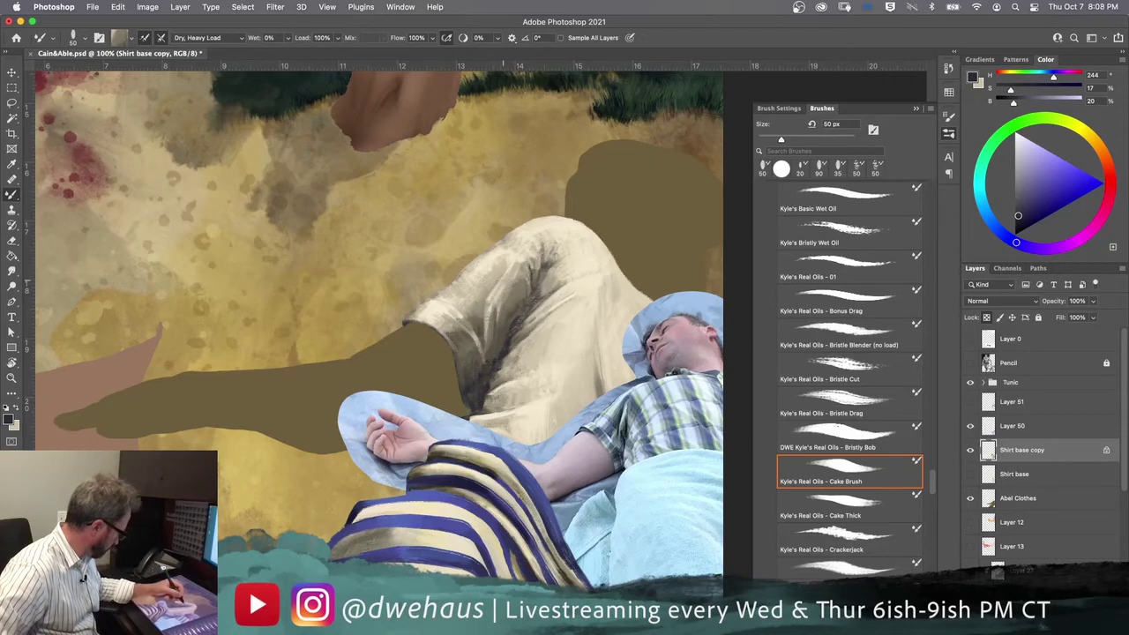
pyautogui.moveTo(487, 279); pyautogui.dragTo(499, 283)
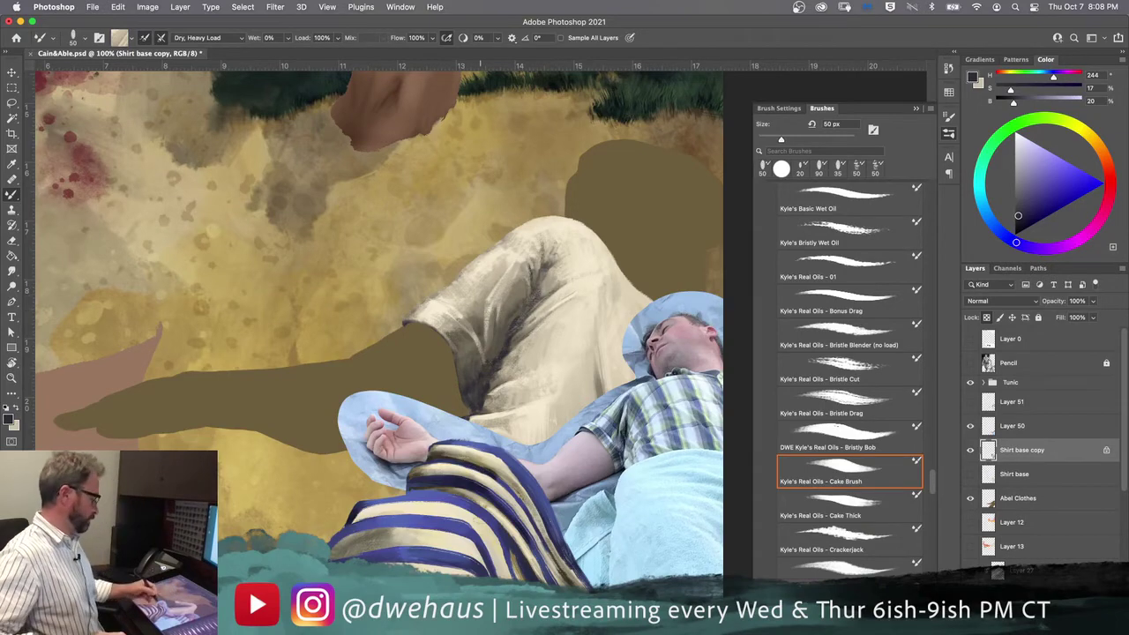
# Step: Hide the photo cutout on Layer 50 and check the painted shirt within the whole composition
pyautogui.press('super+minus')
pyautogui.press('super+minus')
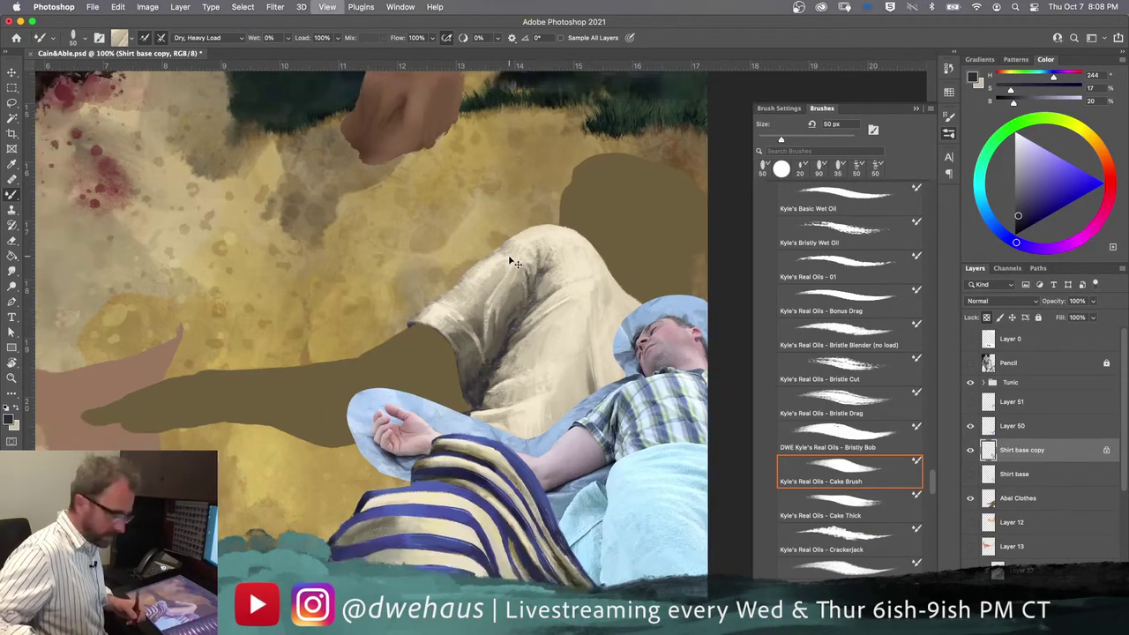
pyautogui.press('super+minus')
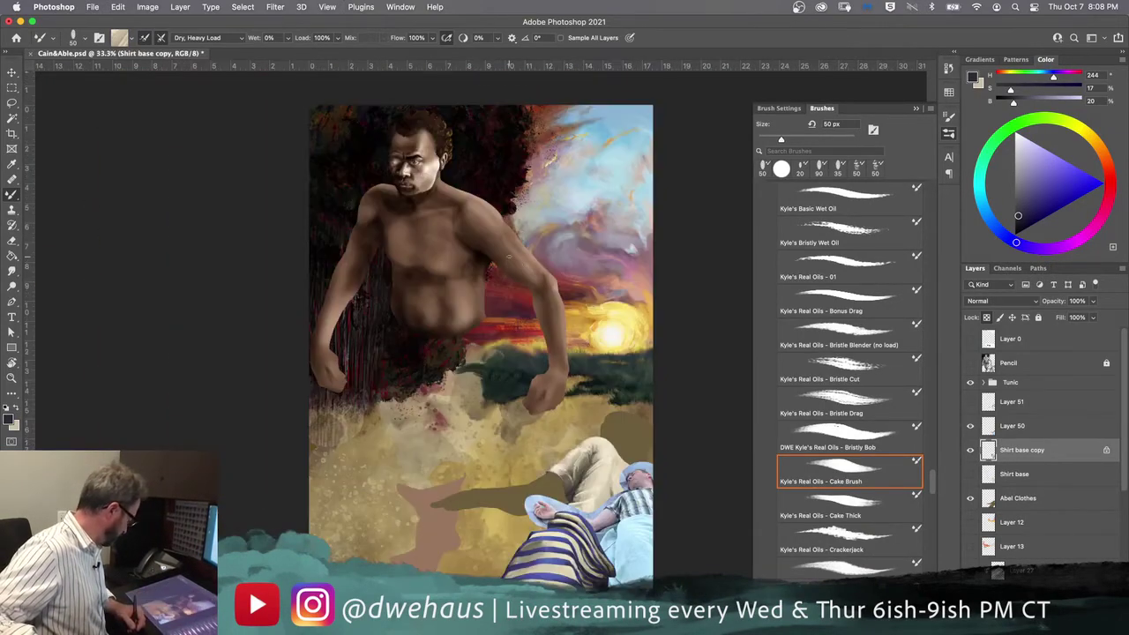
pyautogui.click(971, 426)
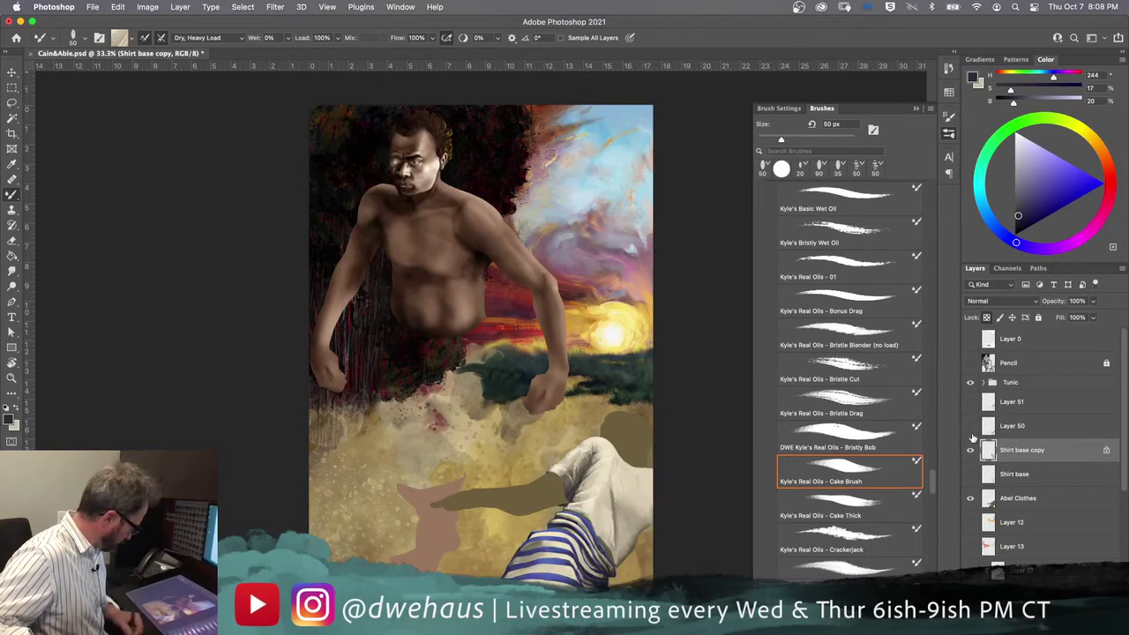
pyautogui.click(970, 450)
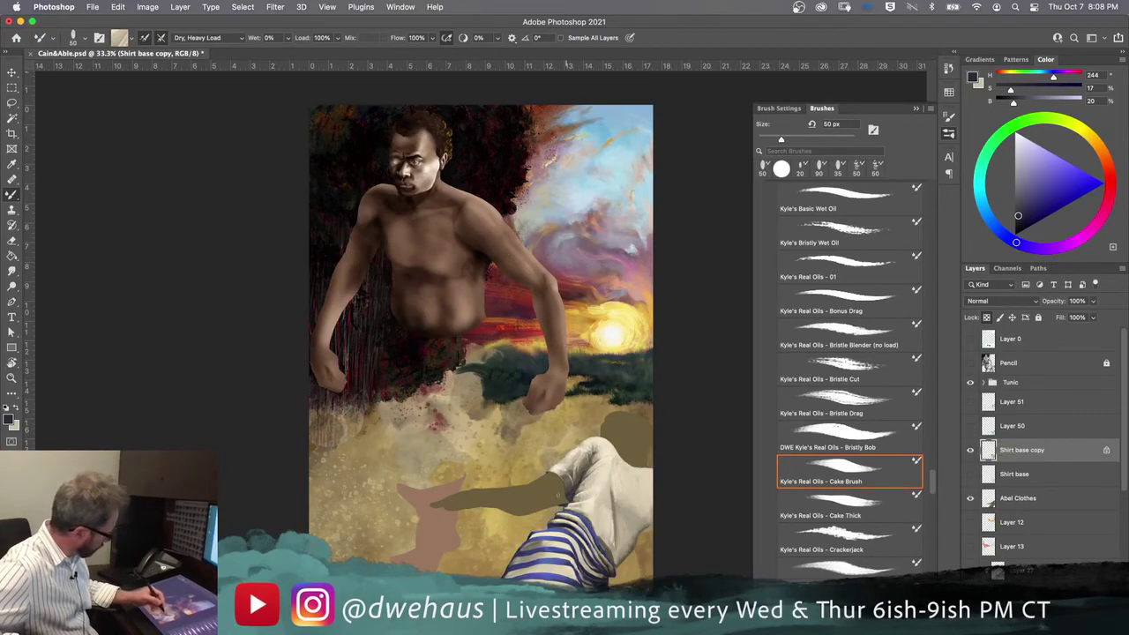
# Step: Blend shadow and mid-tones sampled from the shirt into the sleeve's folds beside the cuff
pyautogui.click(628, 507)
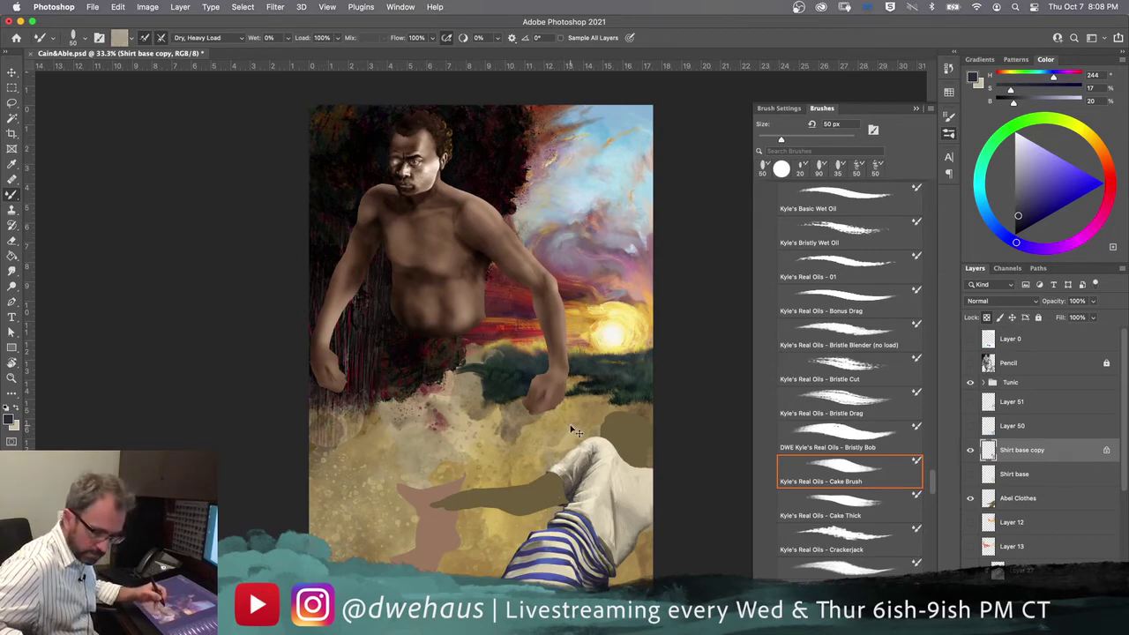
pyautogui.press('super+plus')
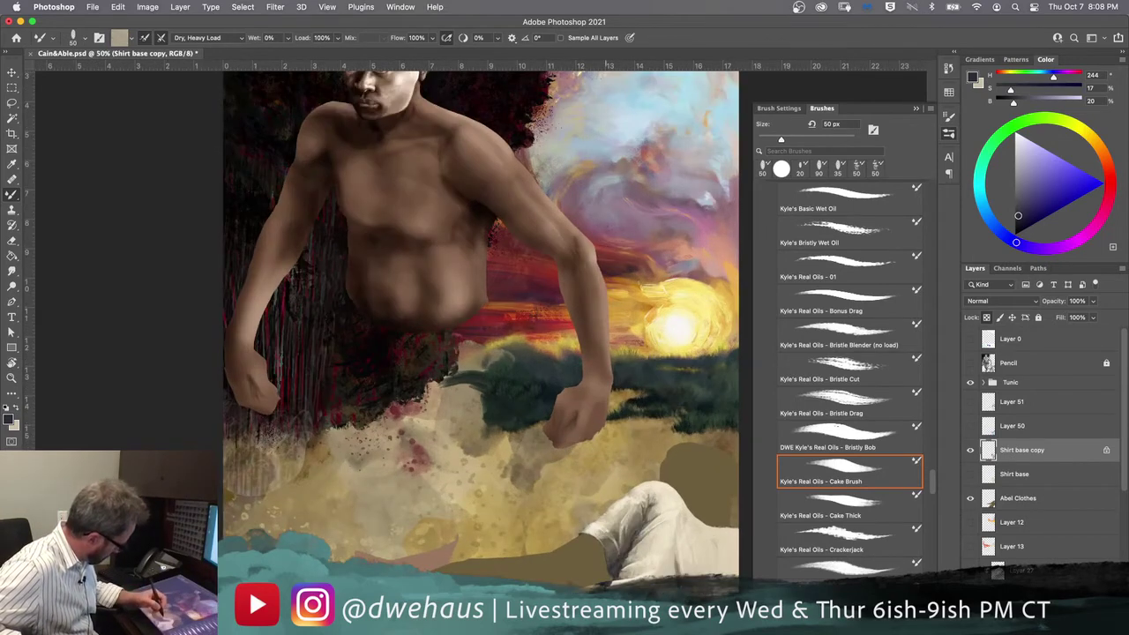
pyautogui.moveTo(570, 424); pyautogui.dragTo(534, 381)
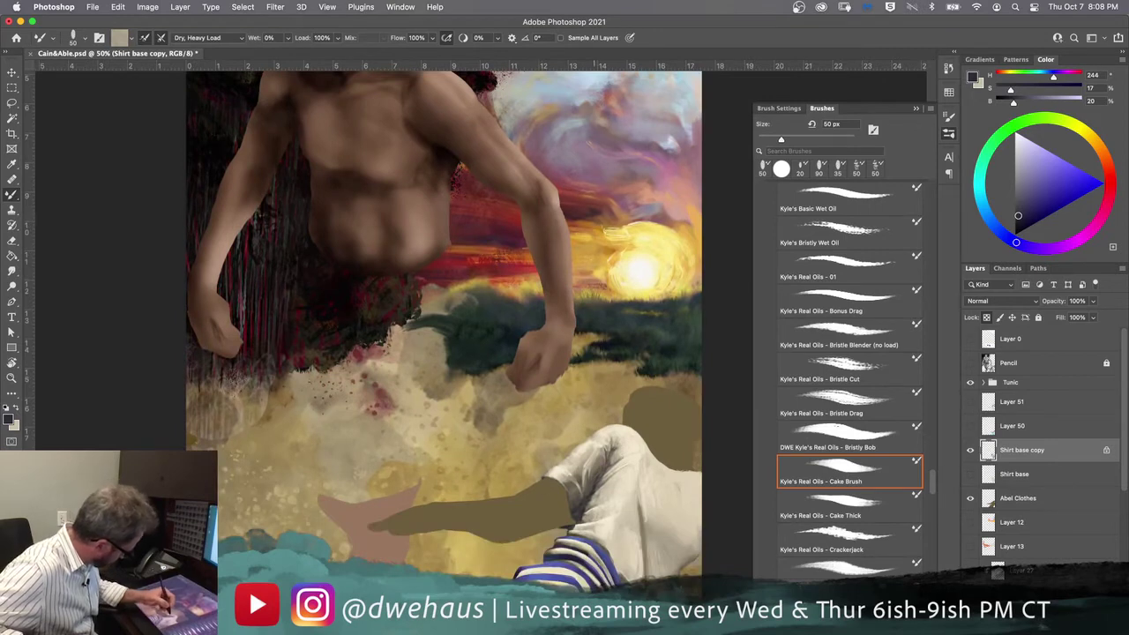
pyautogui.keyDown('alt'); pyautogui.click(579, 476); pyautogui.keyUp('alt')
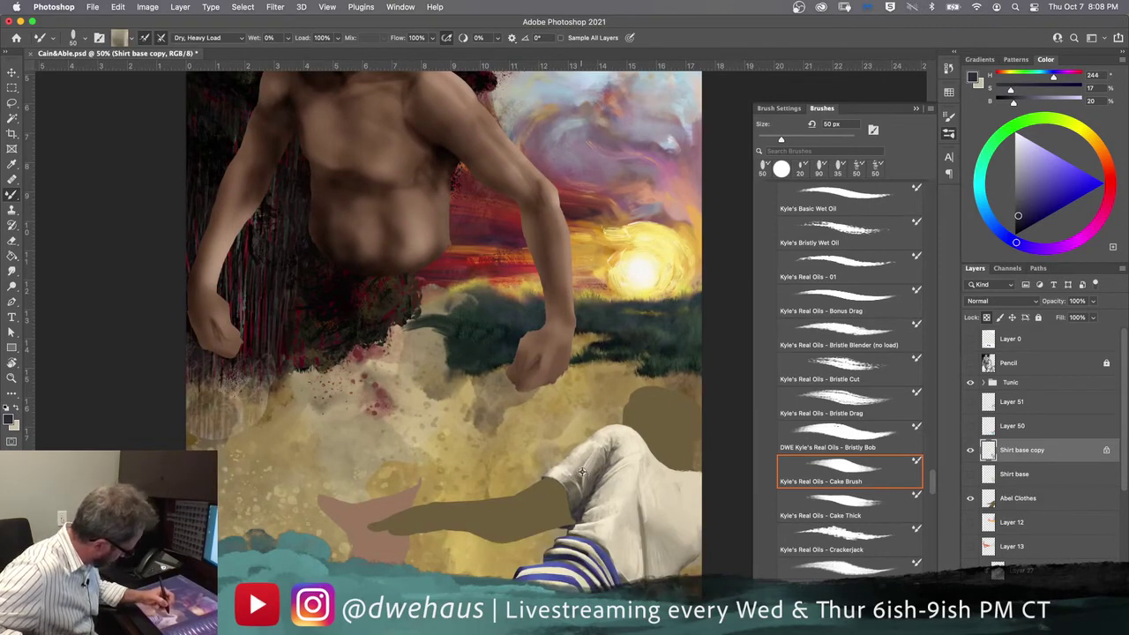
pyautogui.click(587, 464)
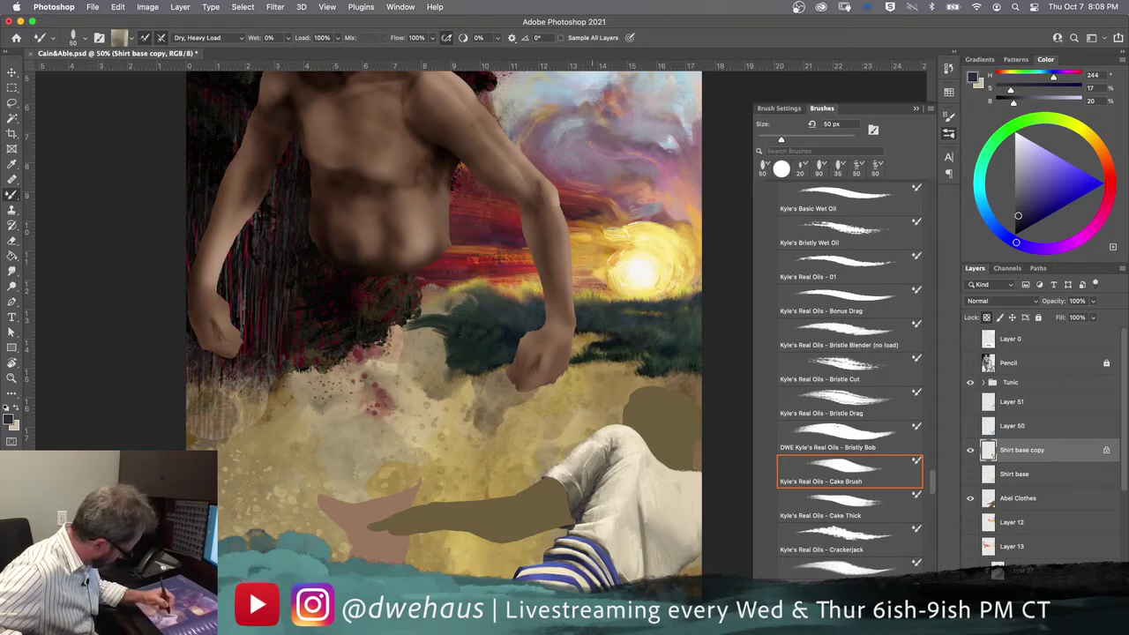
pyautogui.keyDown('alt'); pyautogui.click(591, 485); pyautogui.keyUp('alt')
pyautogui.click(586, 477)
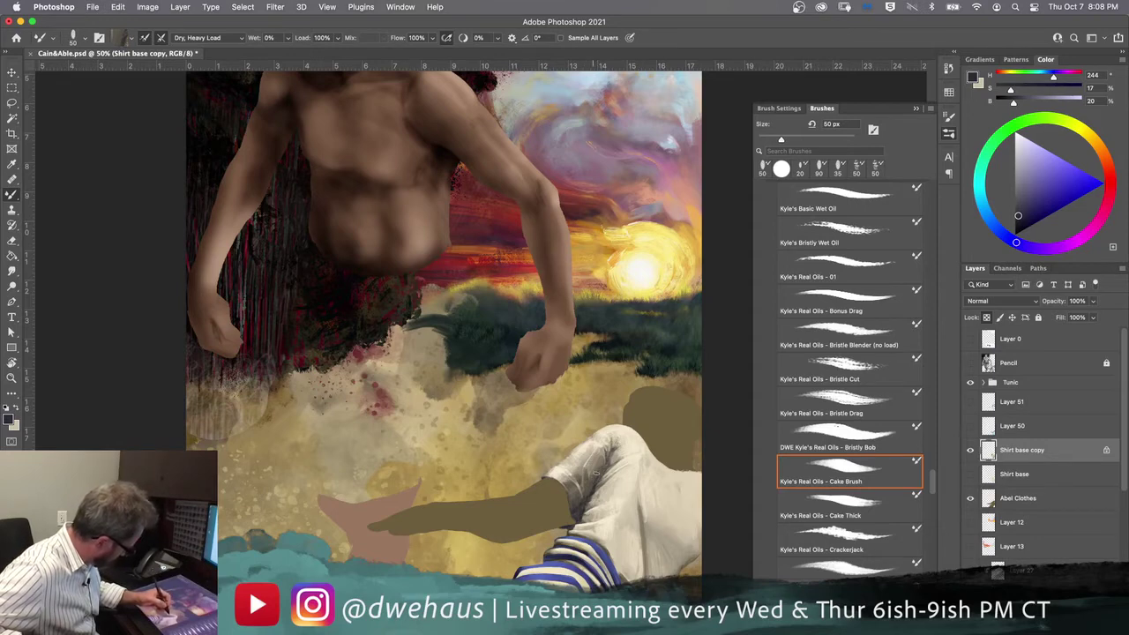
pyautogui.keyDown('alt'); pyautogui.click(596, 479); pyautogui.keyUp('alt')
pyautogui.moveTo(585, 490); pyautogui.dragTo(587, 482)
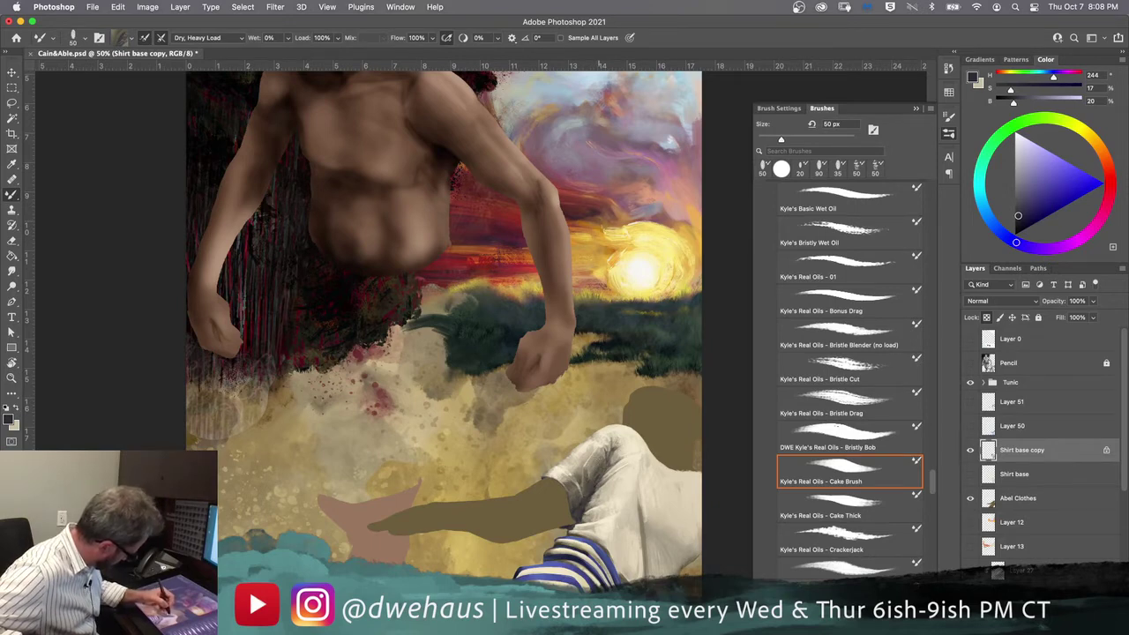
# Step: Enlarge the brush to 80 px and blend sampled creams and greys along the middle of the sleeve towards the cuff
pyautogui.press(']')
pyautogui.press(']')
pyautogui.press(']')
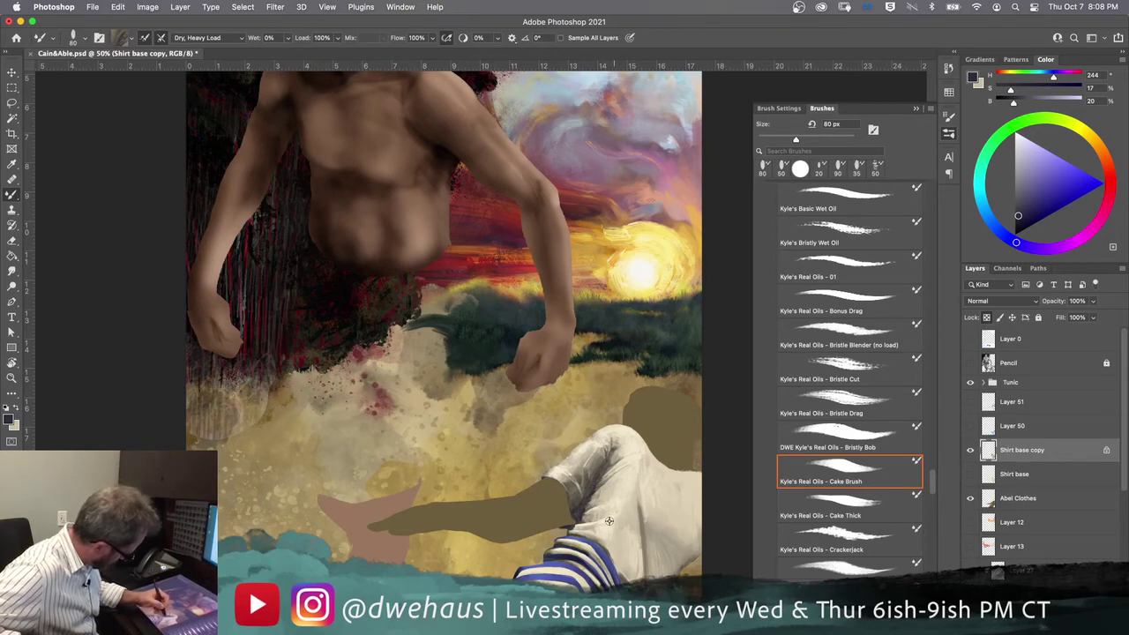
pyautogui.keyDown('alt'); pyautogui.click(631, 468); pyautogui.keyUp('alt')
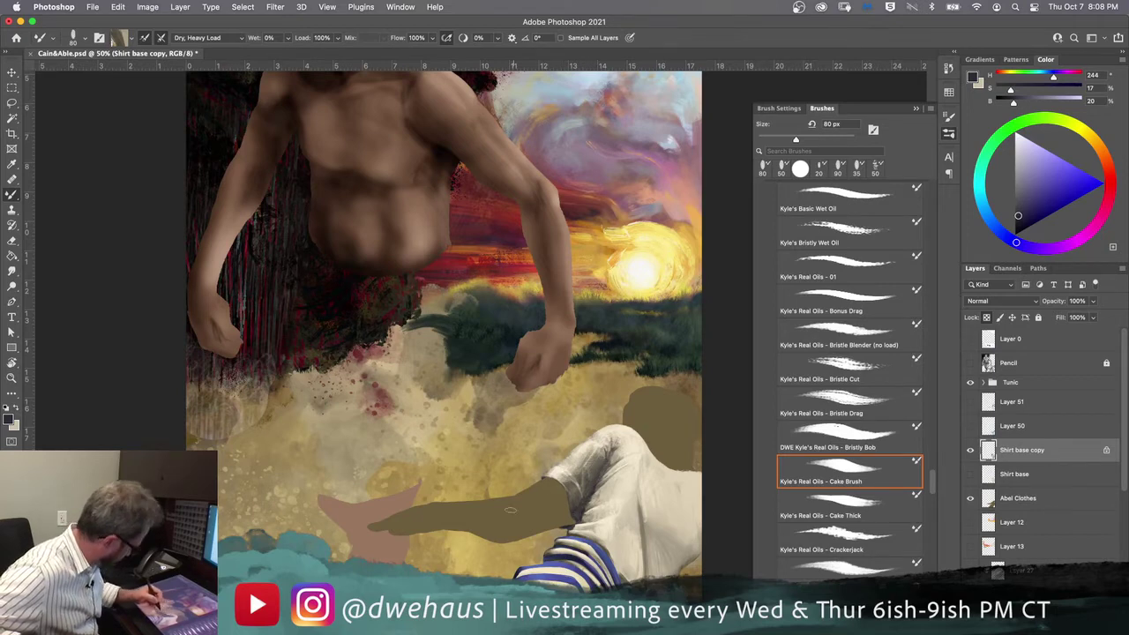
pyautogui.moveTo(495, 514); pyautogui.dragTo(451, 490)
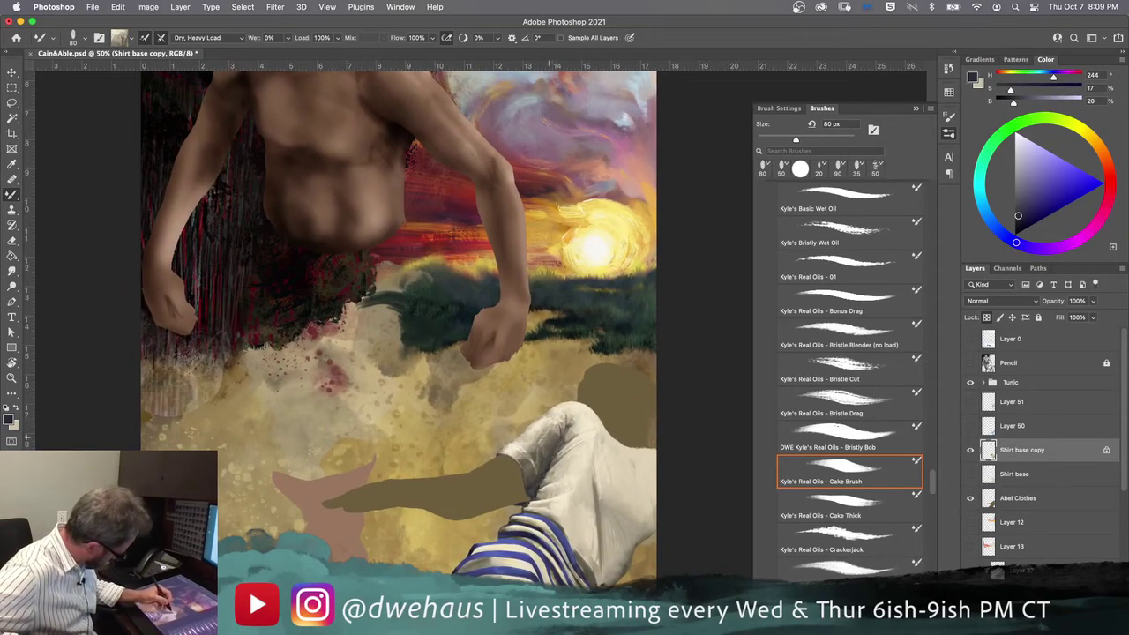
pyautogui.keyDown('alt'); pyautogui.click(539, 431); pyautogui.keyUp('alt')
pyautogui.keyDown('alt'); pyautogui.click(589, 439); pyautogui.keyUp('alt')
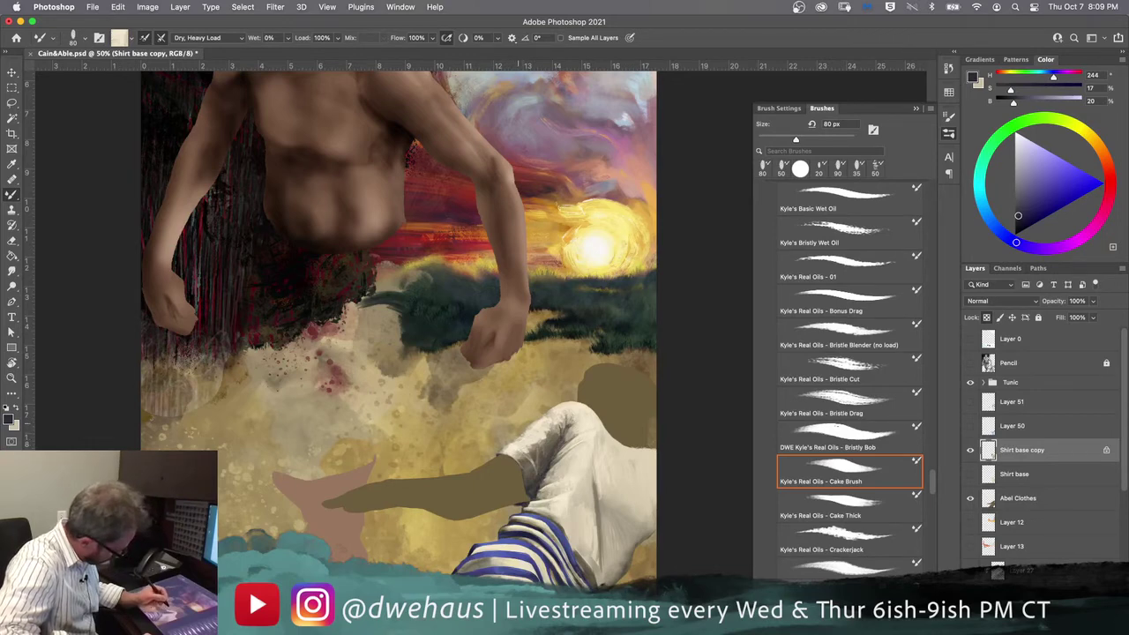
pyautogui.moveTo(555, 434)
pyautogui.mouseDown()
pyautogui.moveTo(574, 437)
pyautogui.moveTo(526, 448)
pyautogui.mouseUp()
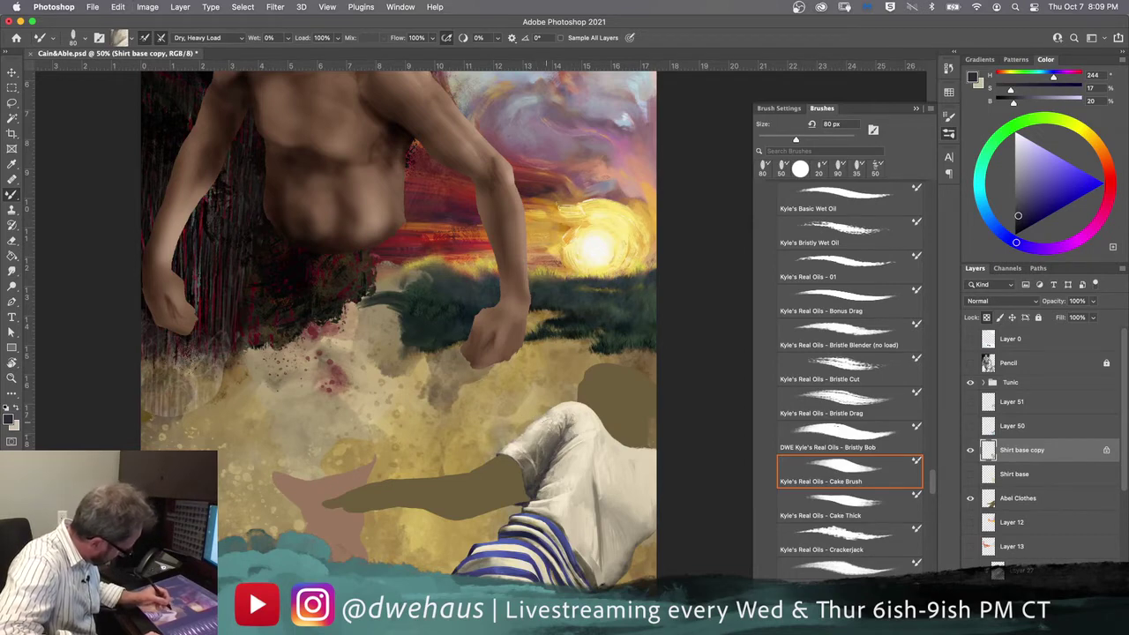
pyautogui.moveTo(533, 444); pyautogui.dragTo(537, 452)
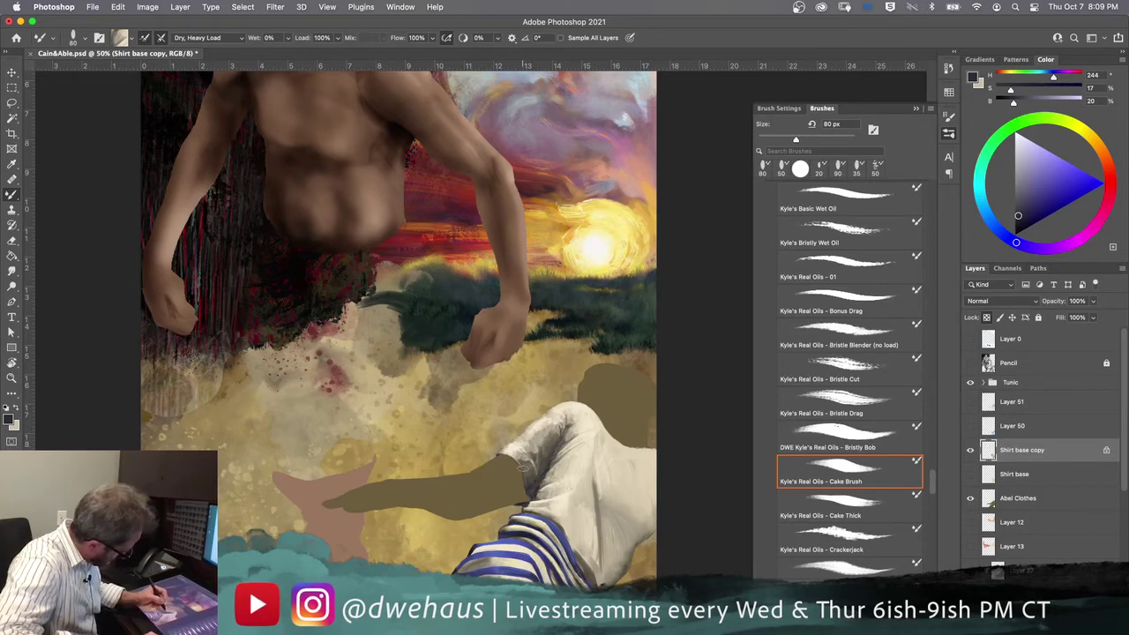
# Step: Try further light and shadow strokes on the sleeve's folds between cuff and shoulder, undoing the unwanted ones
pyautogui.moveTo(554, 439); pyautogui.dragTo(569, 428)
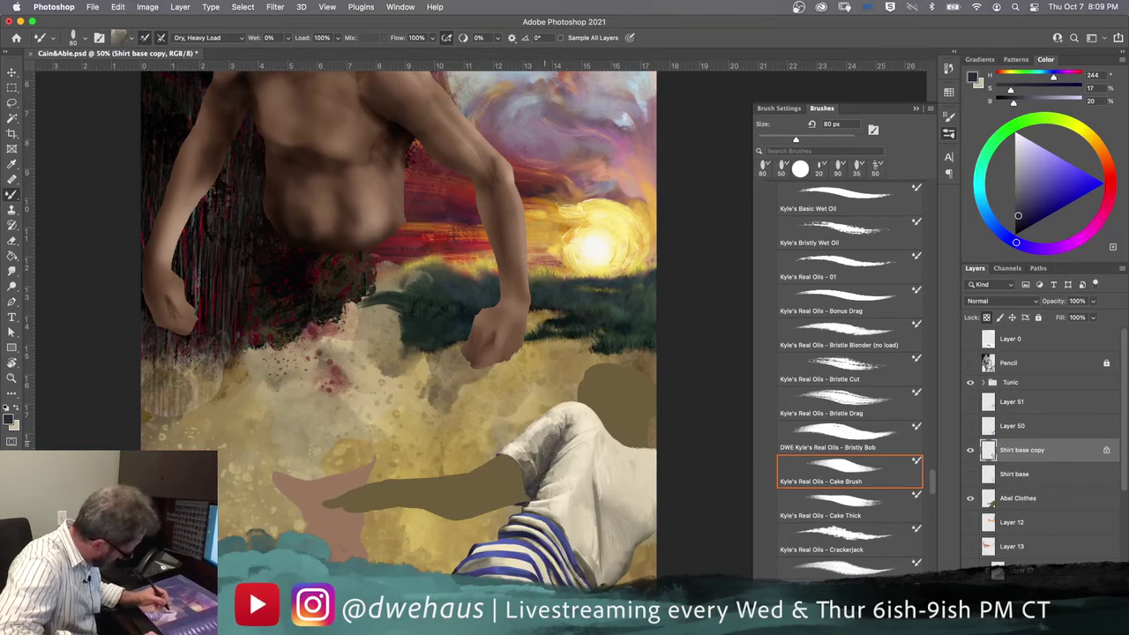
pyautogui.press('super+z')
pyautogui.moveTo(548, 434); pyautogui.dragTo(556, 429)
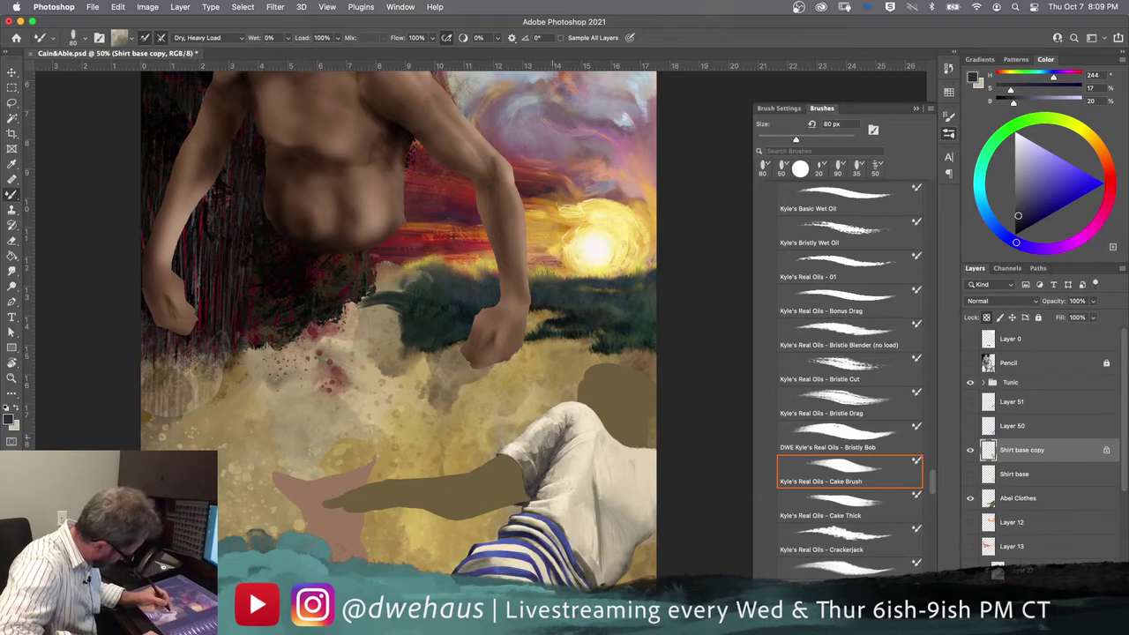
pyautogui.press('super+z')
pyautogui.press('super+z')
pyautogui.press('super+z')
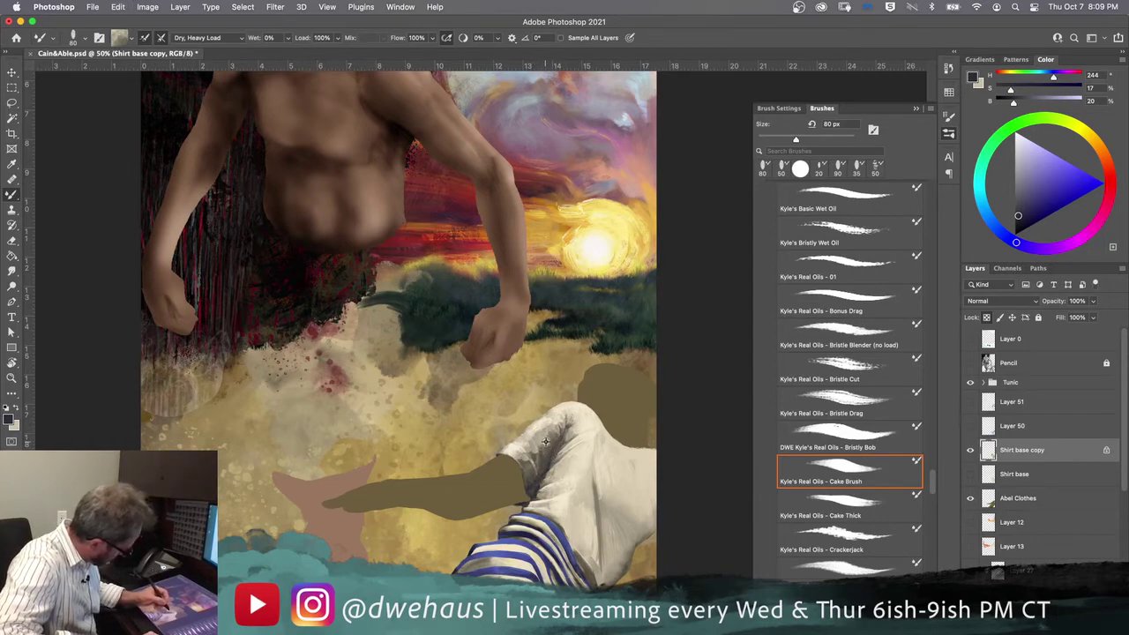
pyautogui.moveTo(547, 438); pyautogui.dragTo(553, 435)
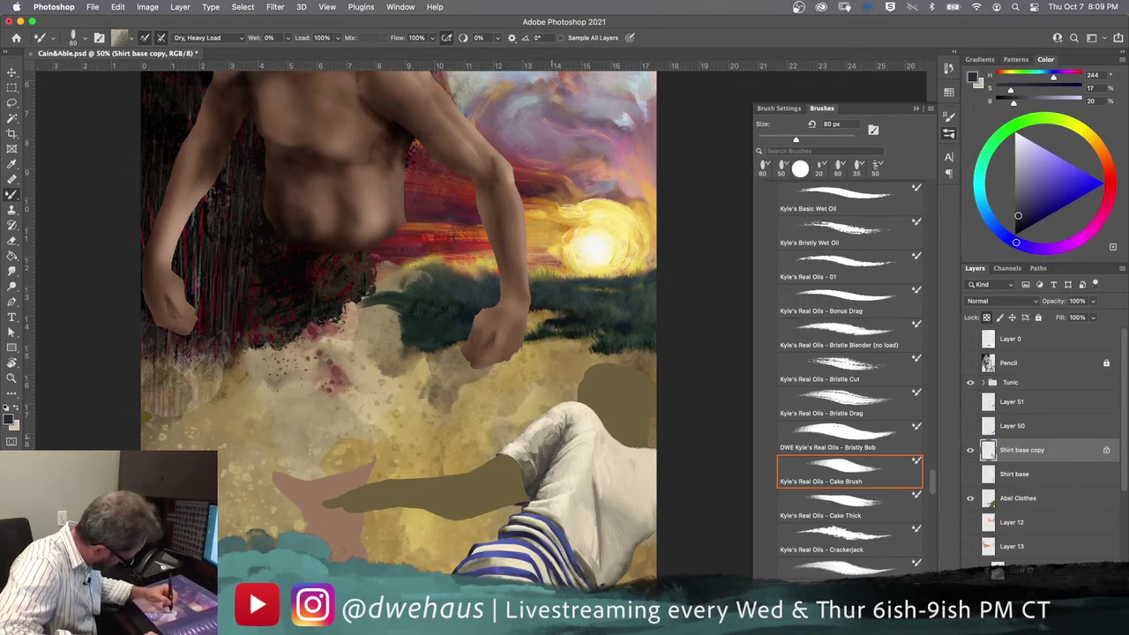
pyautogui.press('super+z')
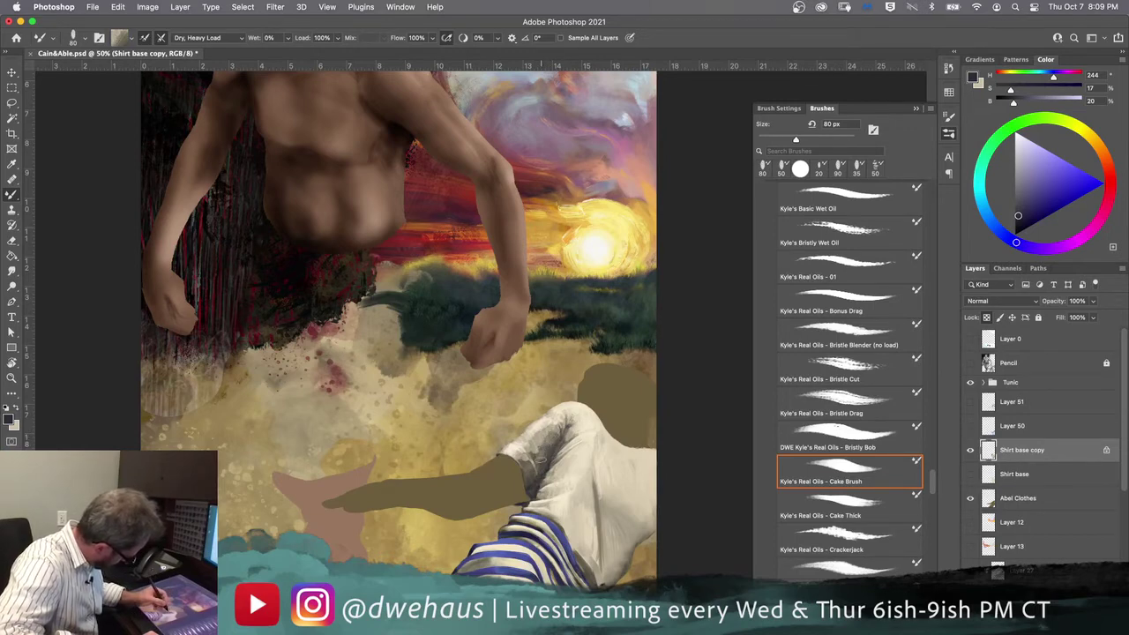
pyautogui.press('super+z')
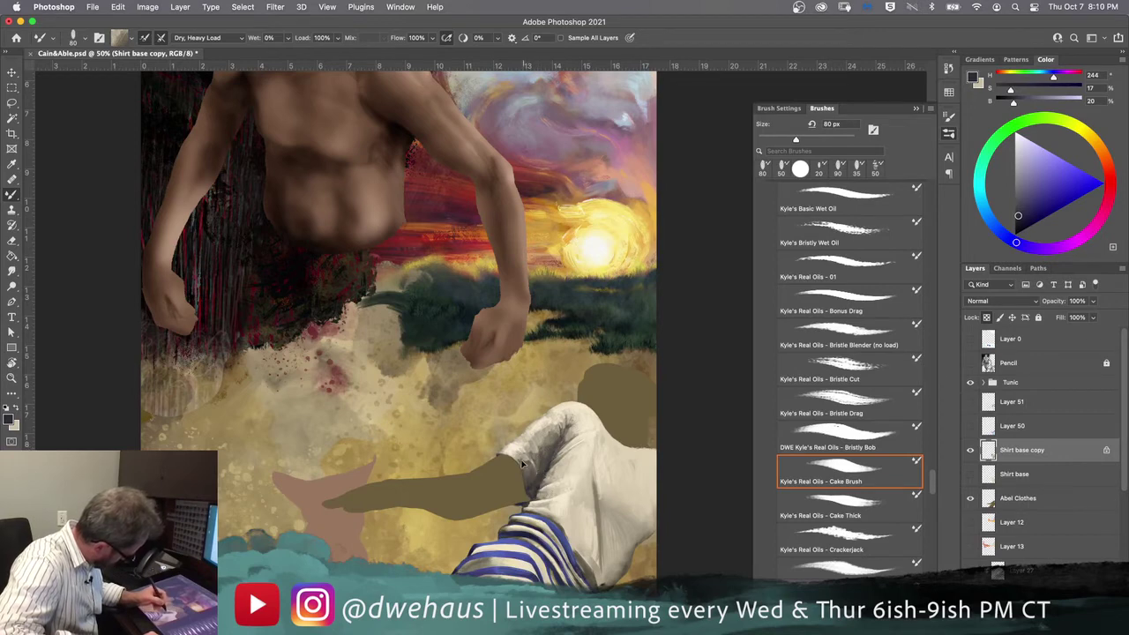
pyautogui.moveTo(536, 491); pyautogui.dragTo(527, 481)
pyautogui.press('super+z')
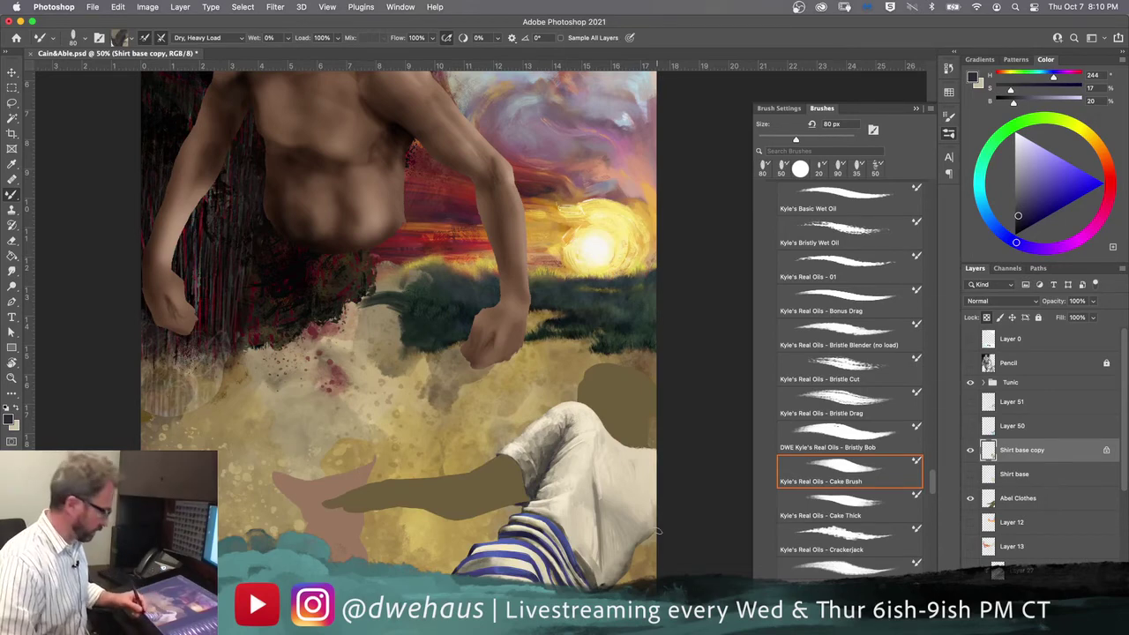
# Step: Show the photo cutout on Layer 50 and move it up above the lying figure, clear of the painted shirt
pyautogui.click(970, 426)
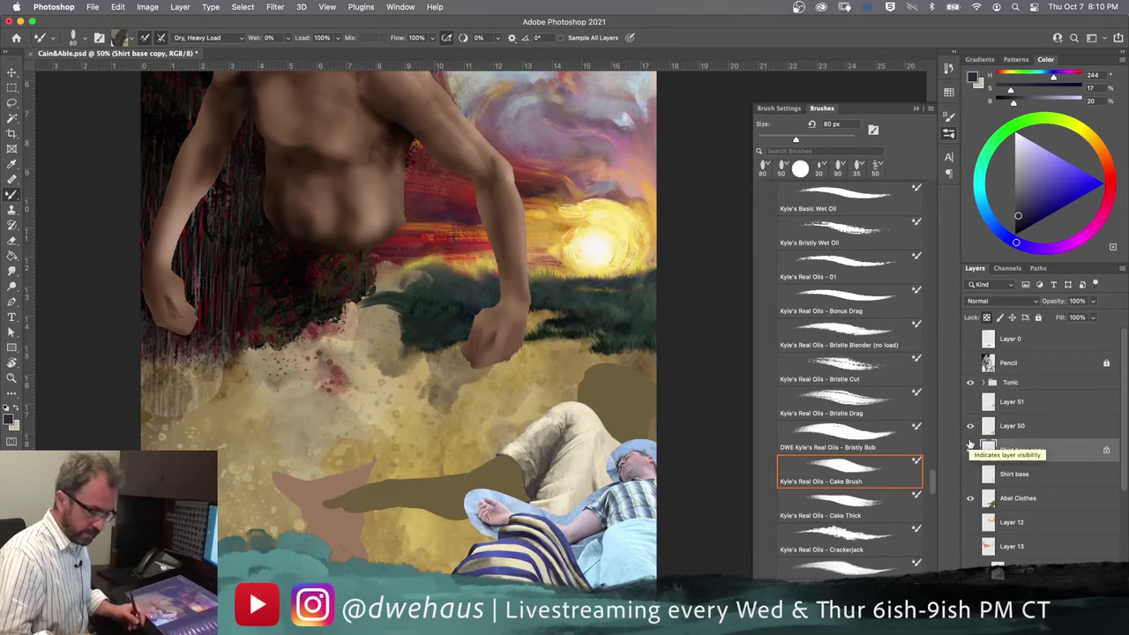
pyautogui.press('v')
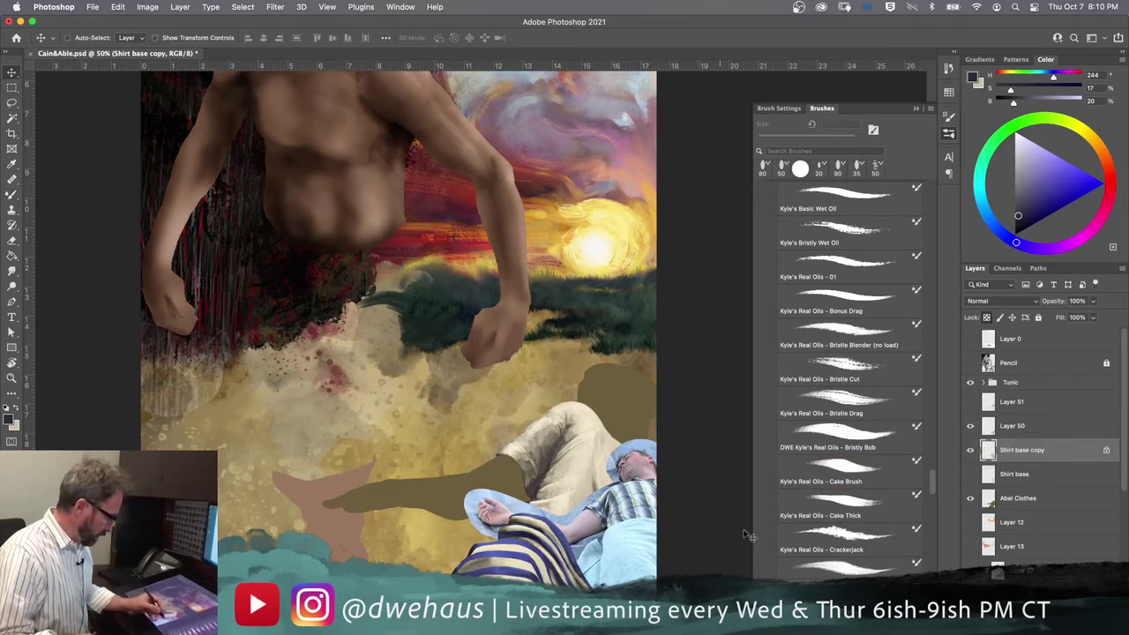
pyautogui.click(1010, 427)
pyautogui.moveTo(560, 500); pyautogui.dragTo(435, 369)
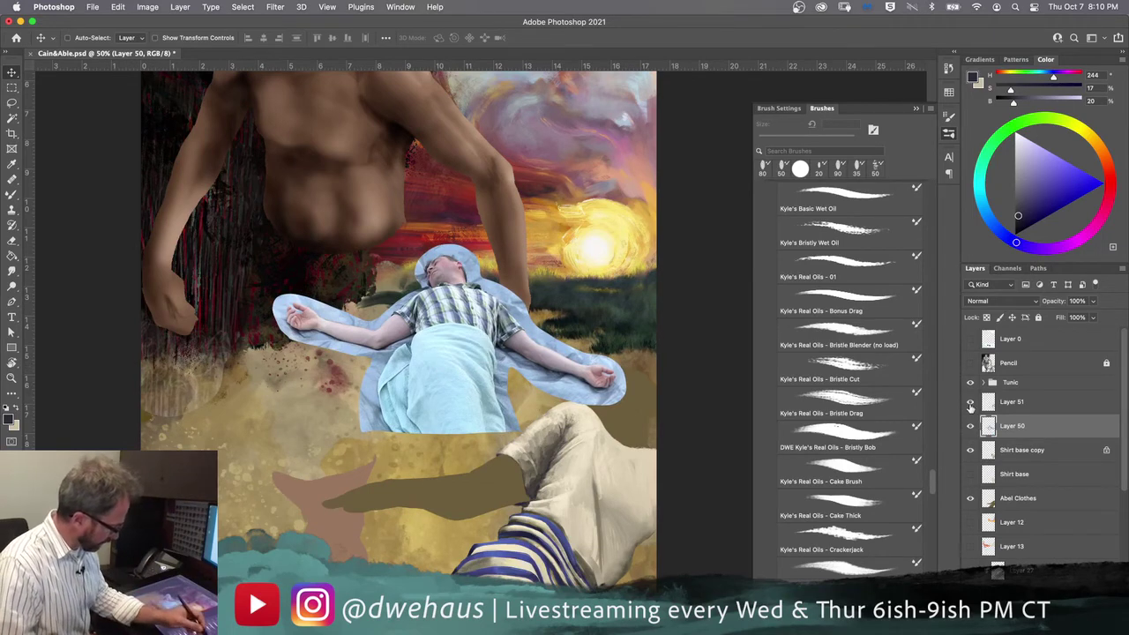
# Step: Show the pose sketch on Layer 51, raise its opacity to 84% to check the figure's structure, and hide it again
pyautogui.click(971, 401)
pyautogui.click(1028, 404)
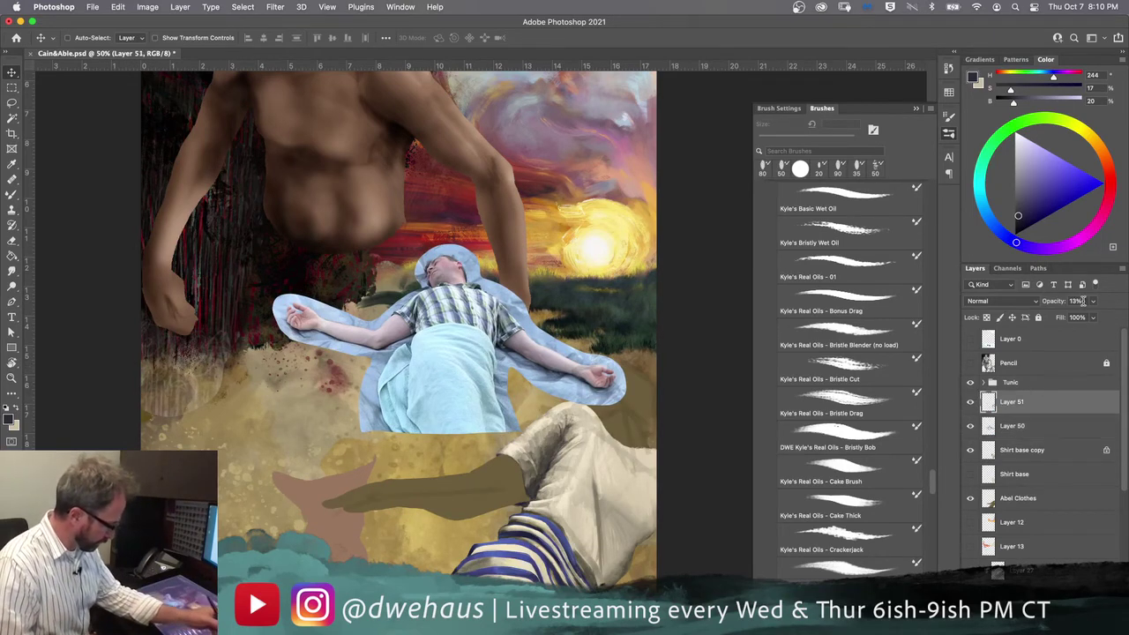
pyautogui.moveTo(1087, 316); pyautogui.dragTo(1114, 319)
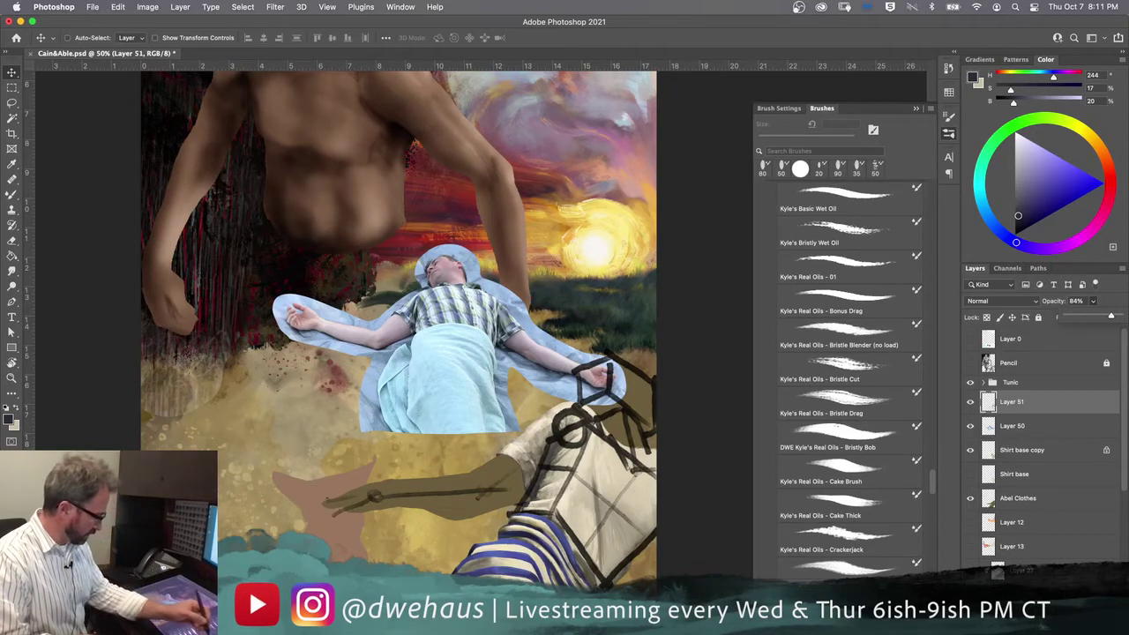
pyautogui.click(971, 402)
pyautogui.click(970, 426)
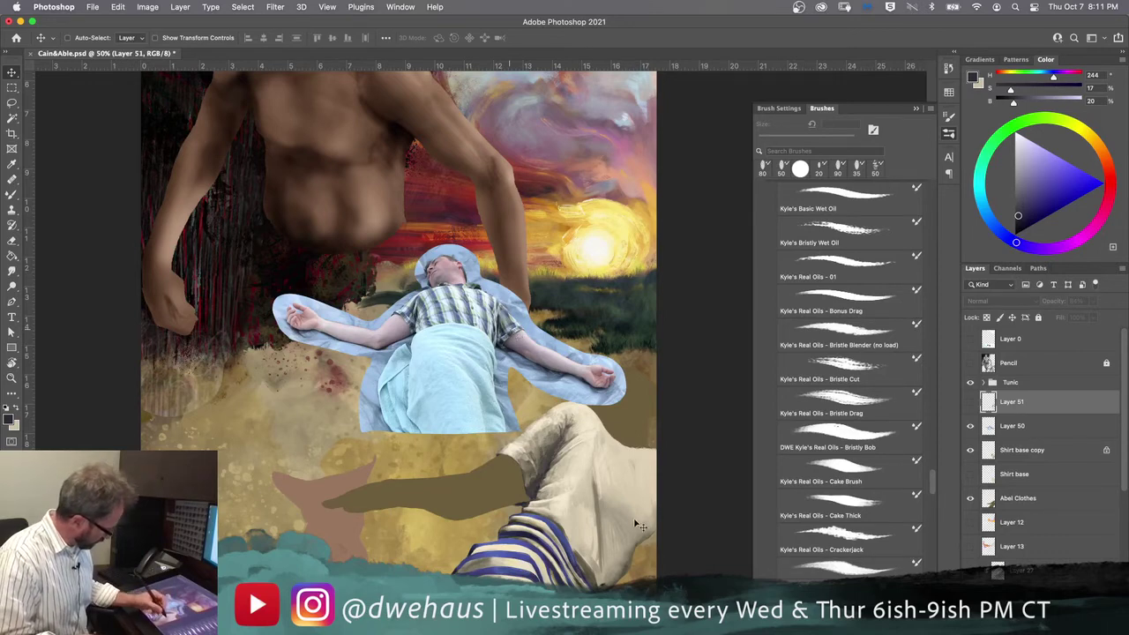
# Step: Return to painting on the Shirt base copy layer and compare the figure with that layer hidden and shown
pyautogui.press('b')
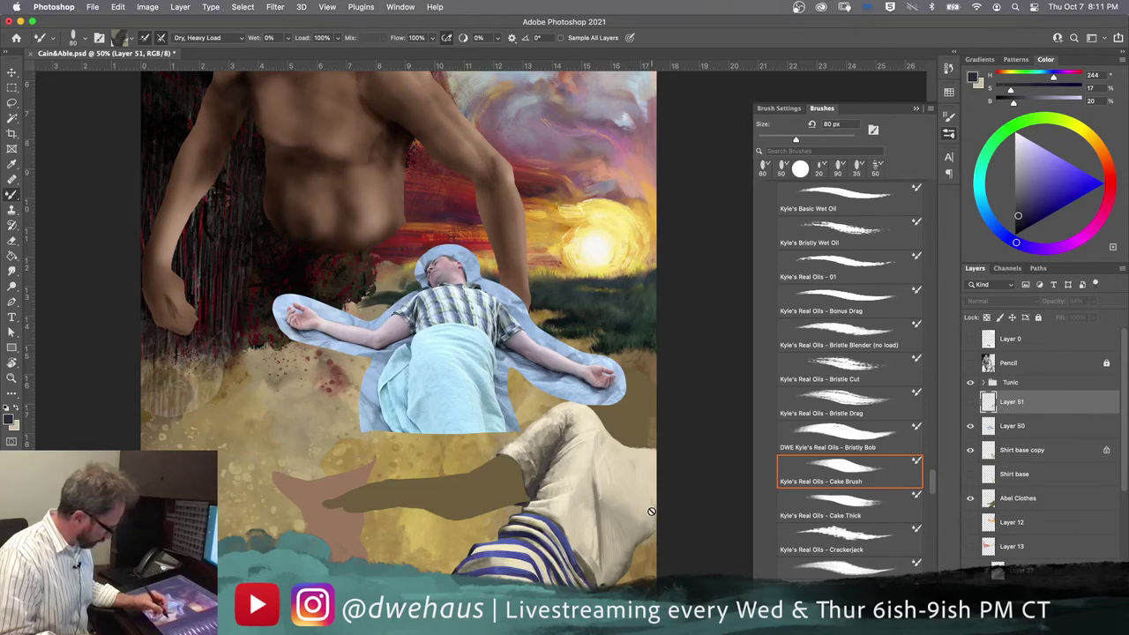
pyautogui.click(1020, 451)
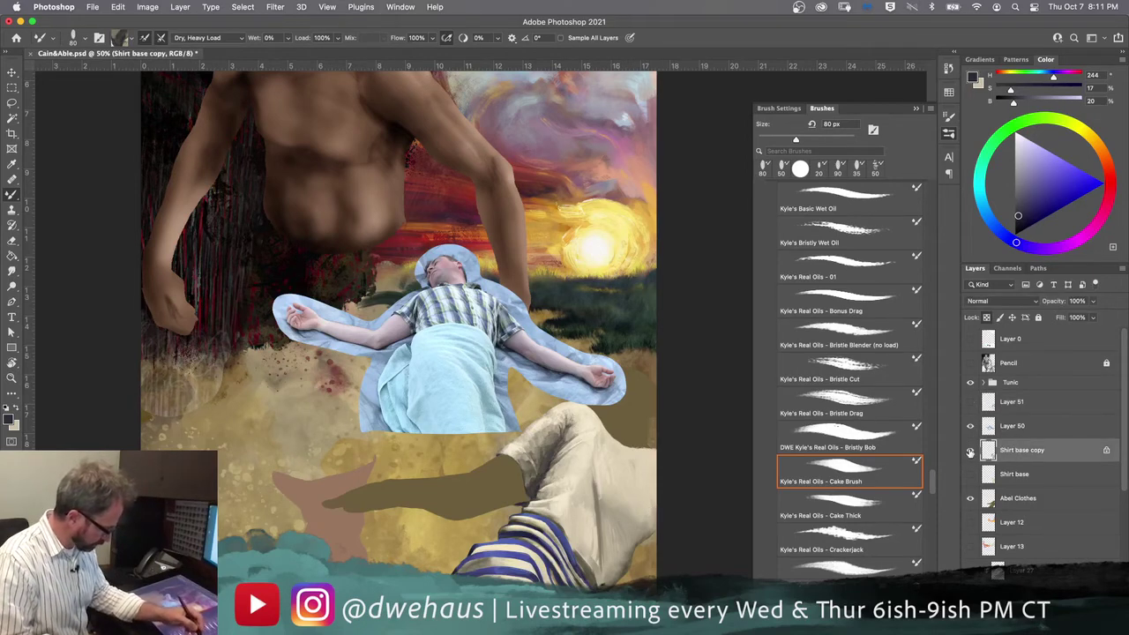
pyautogui.click(971, 450)
pyautogui.click(971, 450)
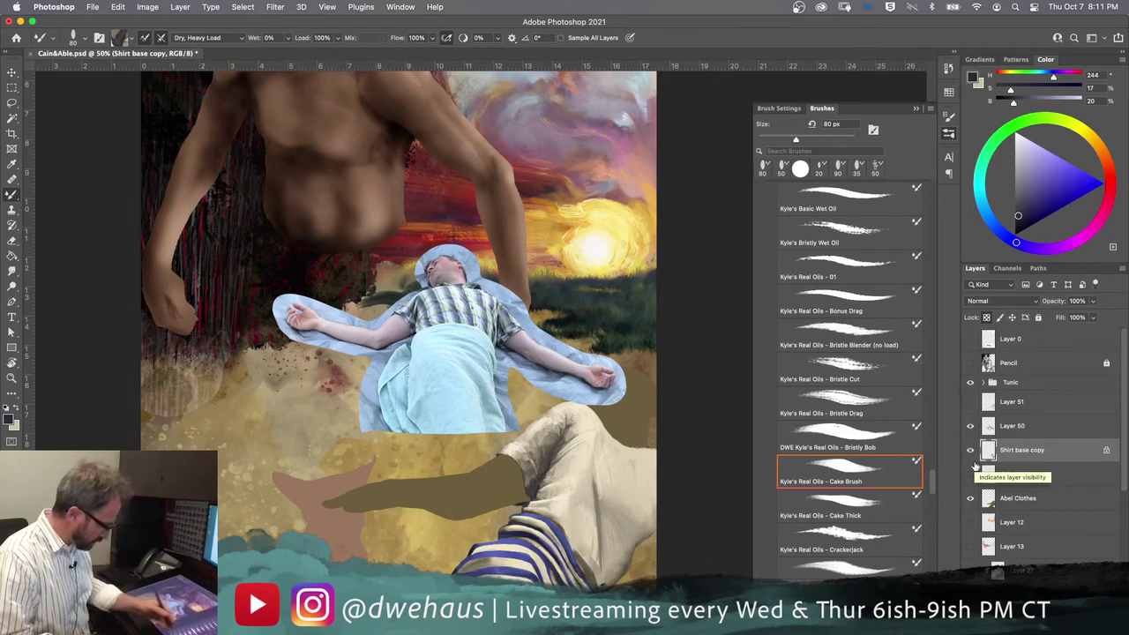
# Step: Sample cream and grey from the shirt, enlarge the brush to 150 px, and try shadow strokes across the torso
pyautogui.keyDown('alt'); pyautogui.click(582, 459); pyautogui.keyUp('alt')
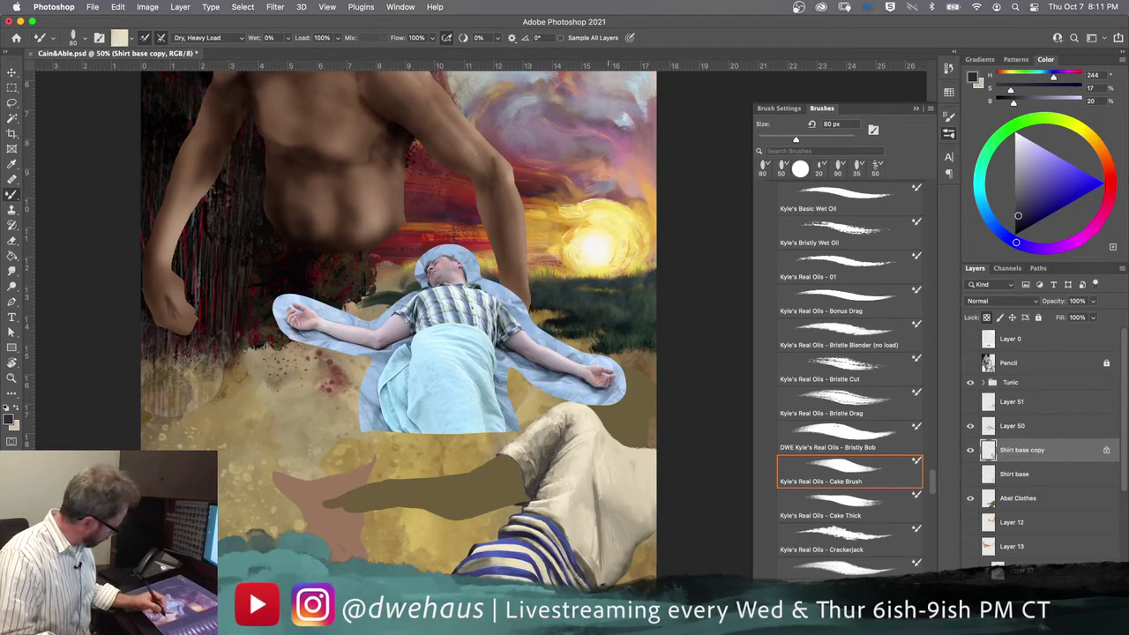
pyautogui.keyDown('alt'); pyautogui.click(630, 527); pyautogui.keyUp('alt')
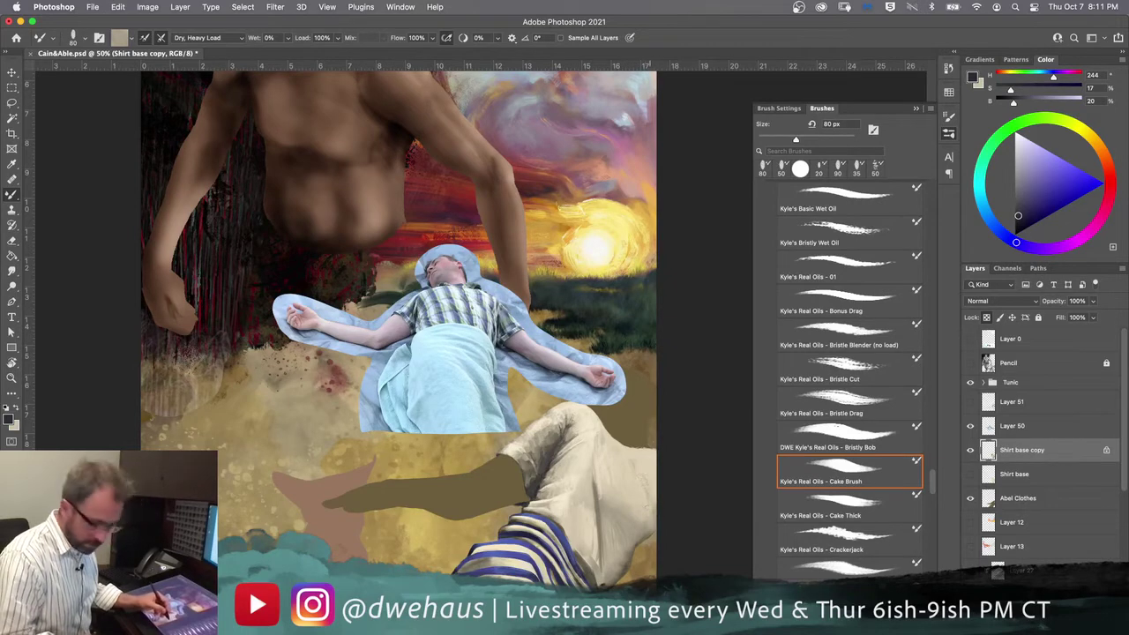
pyautogui.press(']')
pyautogui.press(']')
pyautogui.press(']')
pyautogui.press(']')
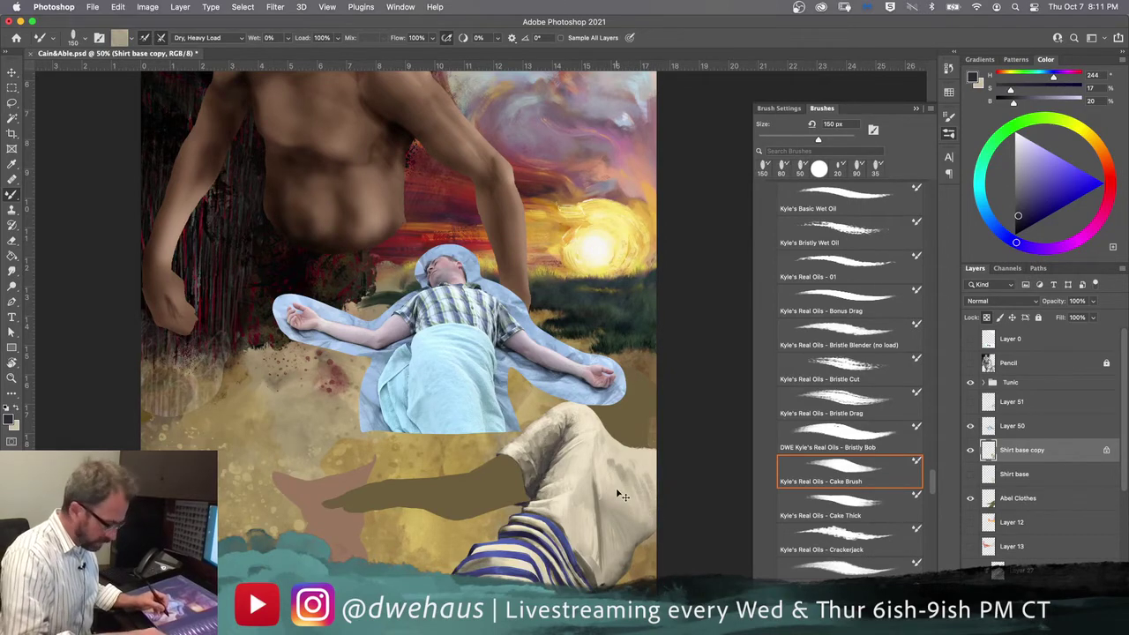
# Step: Undo the trial shadow strokes on the torso and repaint its folds with creams and greys sampled from the shirt
pyautogui.press('super+z')
pyautogui.press('super+z')
pyautogui.press('super+z')
pyautogui.press('super+z')
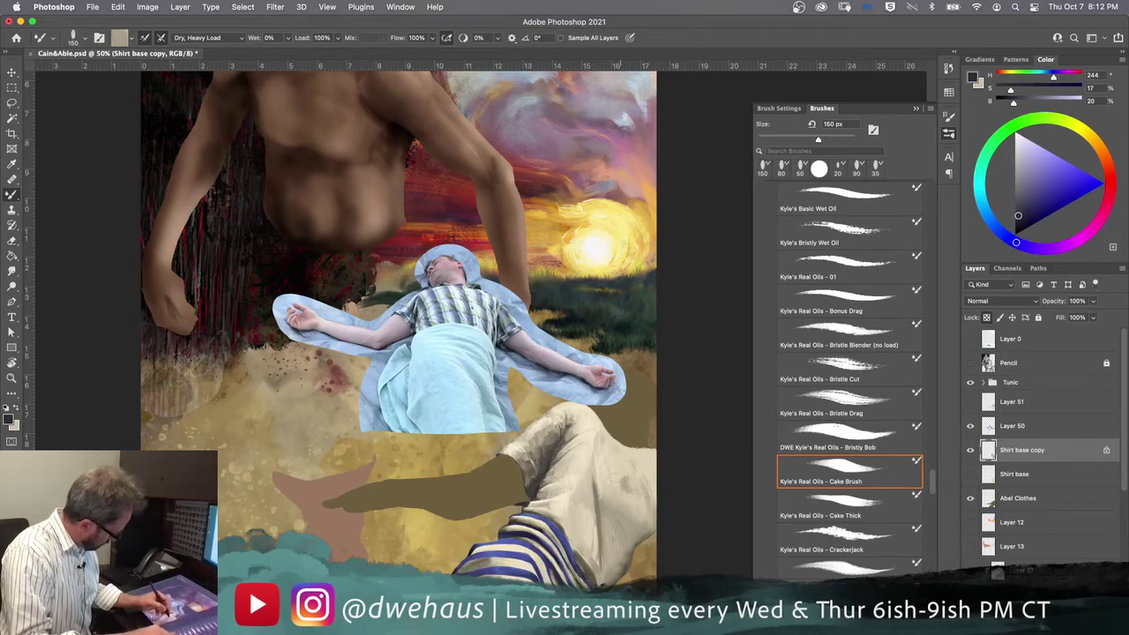
pyautogui.keyDown('alt'); pyautogui.click(623, 468); pyautogui.keyUp('alt')
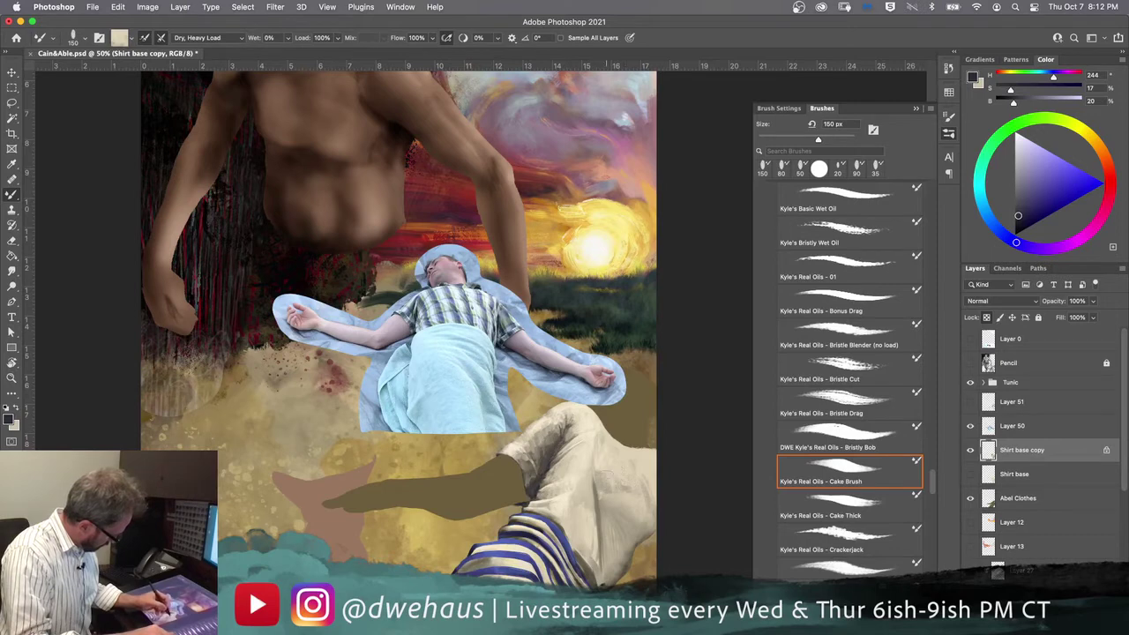
pyautogui.keyDown('alt'); pyautogui.click(635, 502); pyautogui.keyUp('alt')
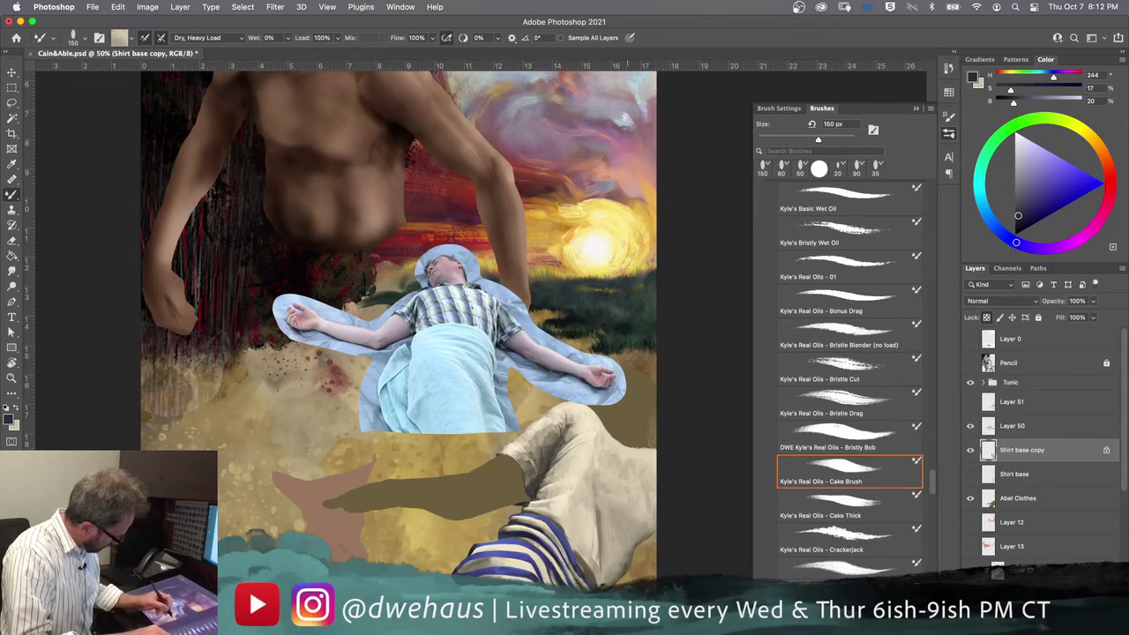
# Step: Paint cream strokes over the shirt's shoulder and upper torso with the 150 px brush, and reduce the brush to 45 px for finer folds
pyautogui.click(637, 453)
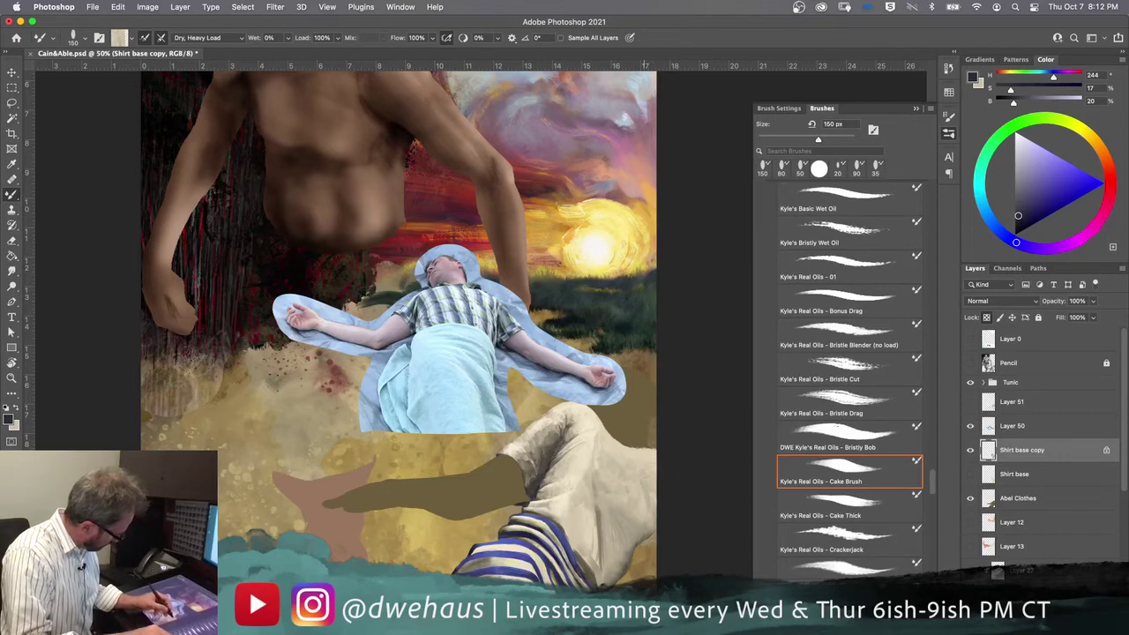
pyautogui.moveTo(585, 415)
pyautogui.mouseDown()
pyautogui.moveTo(589, 434)
pyautogui.moveTo(658, 451)
pyautogui.mouseUp()
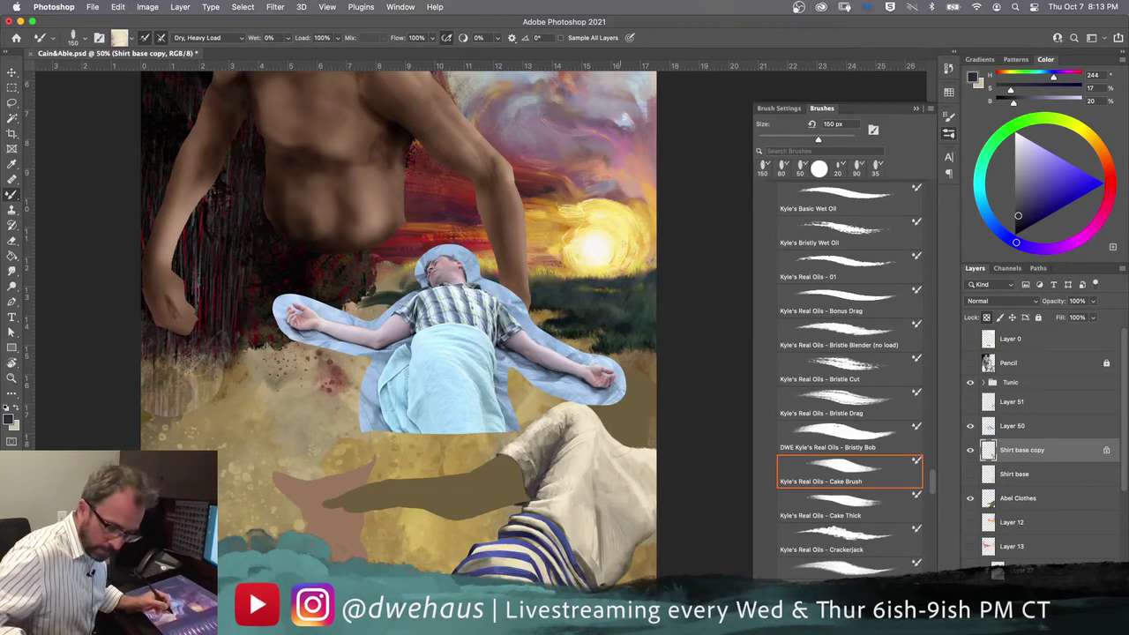
pyautogui.press('[')
pyautogui.press('[')
pyautogui.press('[')
pyautogui.press('[')
pyautogui.press('[')
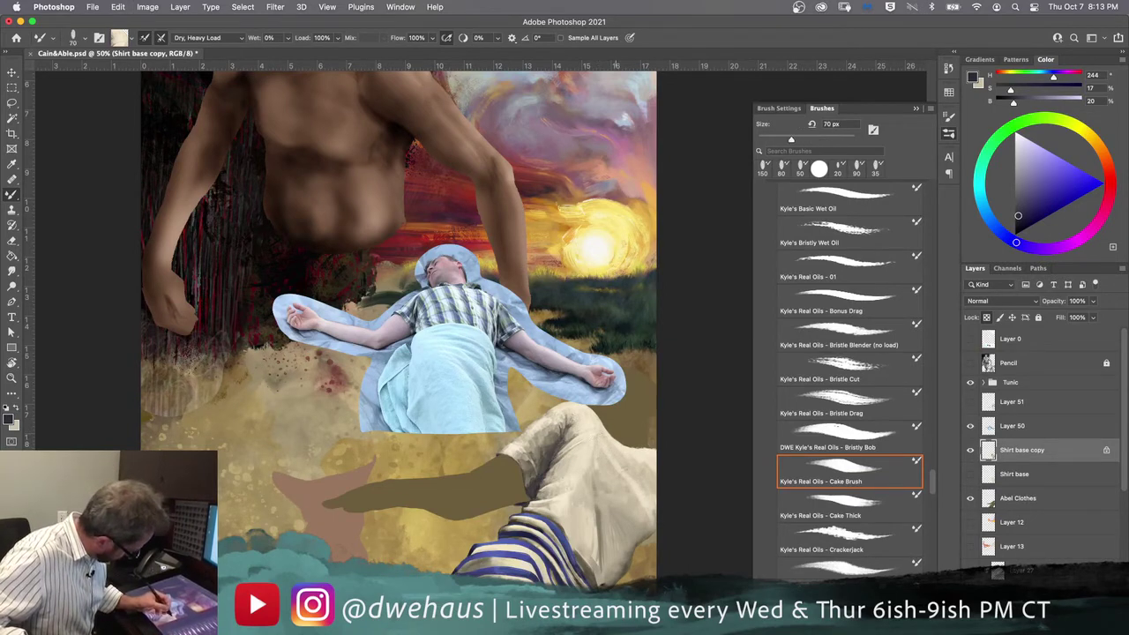
pyautogui.press('[')
pyautogui.press('[')
pyautogui.press('[')
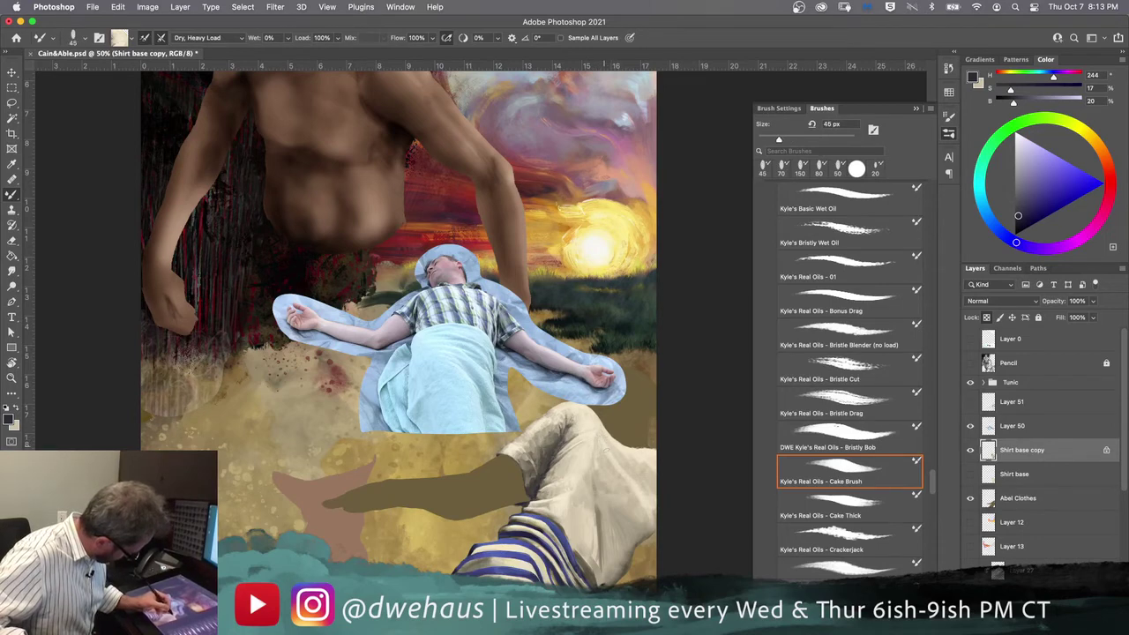
# Step: Try the brush at 100 px, settle on 70 px, and paint light fold strokes across the middle of the shirt's torso
pyautogui.press(']')
pyautogui.press(']')
pyautogui.press(']')
pyautogui.press(']')
pyautogui.press(']')
pyautogui.press(']')
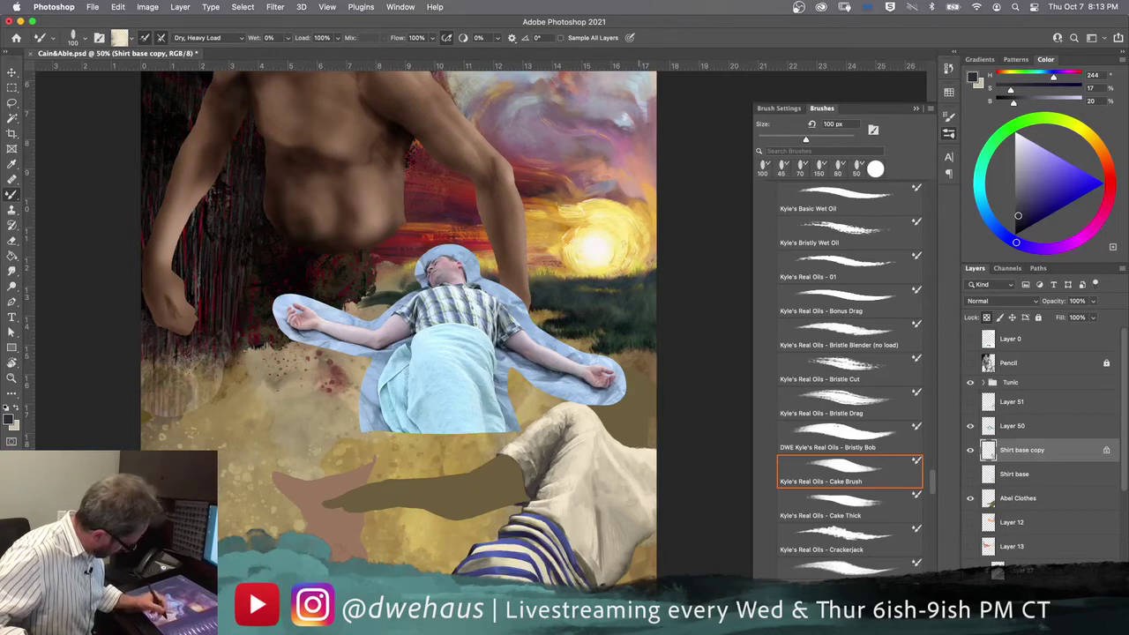
pyautogui.press('[')
pyautogui.press('[')
pyautogui.press('[')
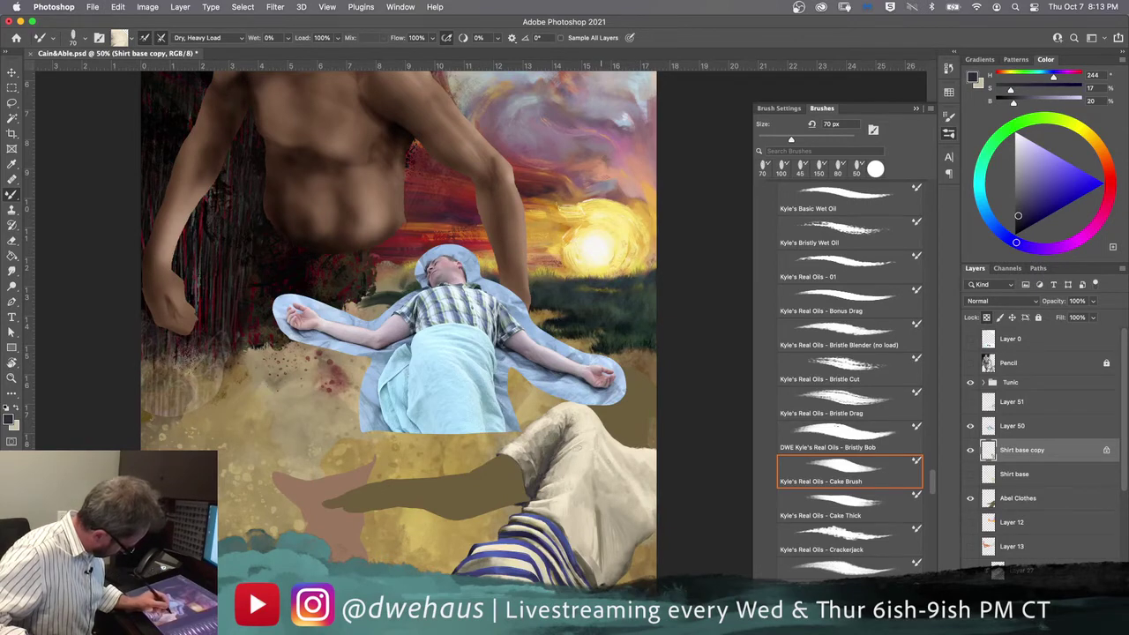
pyautogui.moveTo(598, 460); pyautogui.dragTo(587, 454)
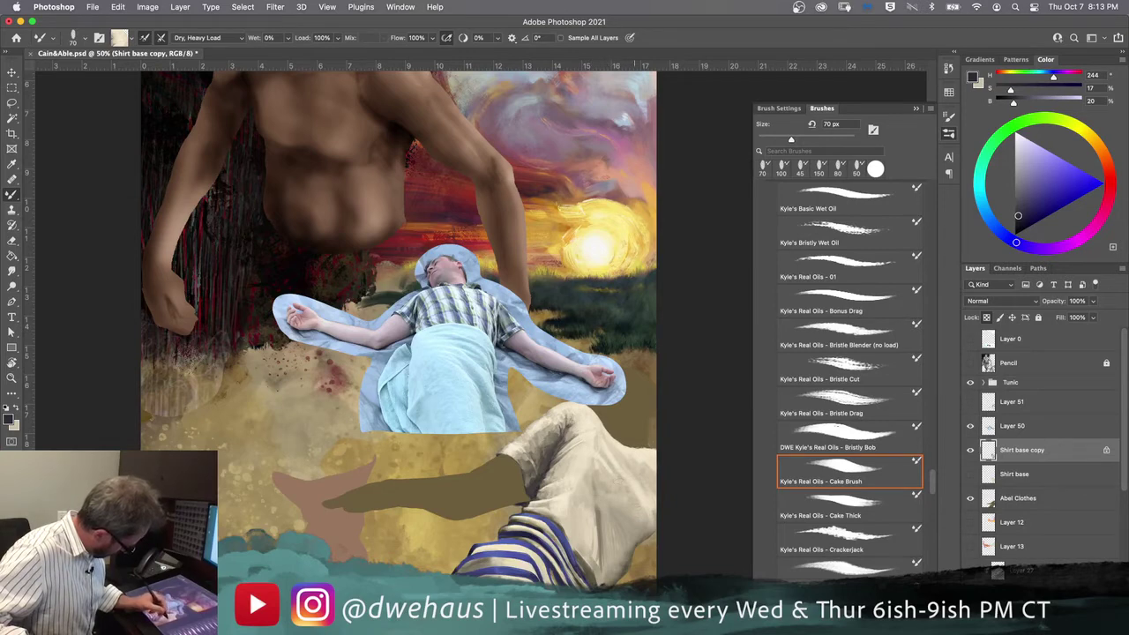
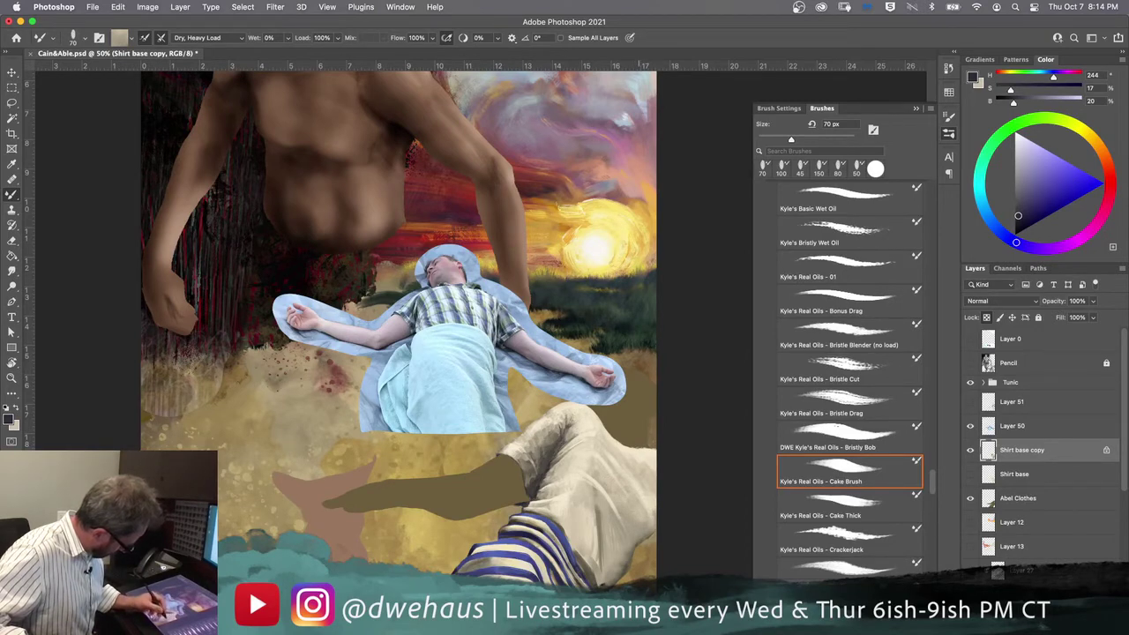
# Step: Sample grey from the shirt's lower side and shade the torso folds with the brush at 125 px and 70 px
pyautogui.keyDown('alt'); pyautogui.click(630, 556); pyautogui.keyUp('alt')
pyautogui.press(']')
pyautogui.press(']')
pyautogui.press(']')
pyautogui.press(']')
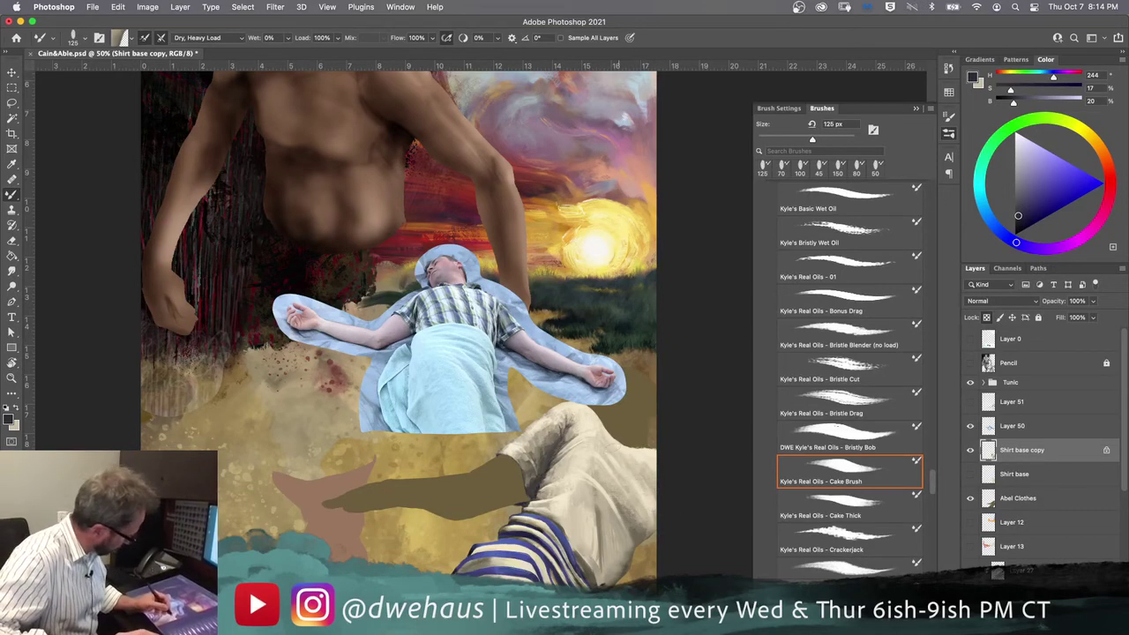
pyautogui.press('[')
pyautogui.press('[')
pyautogui.press('[')
pyautogui.press('[')
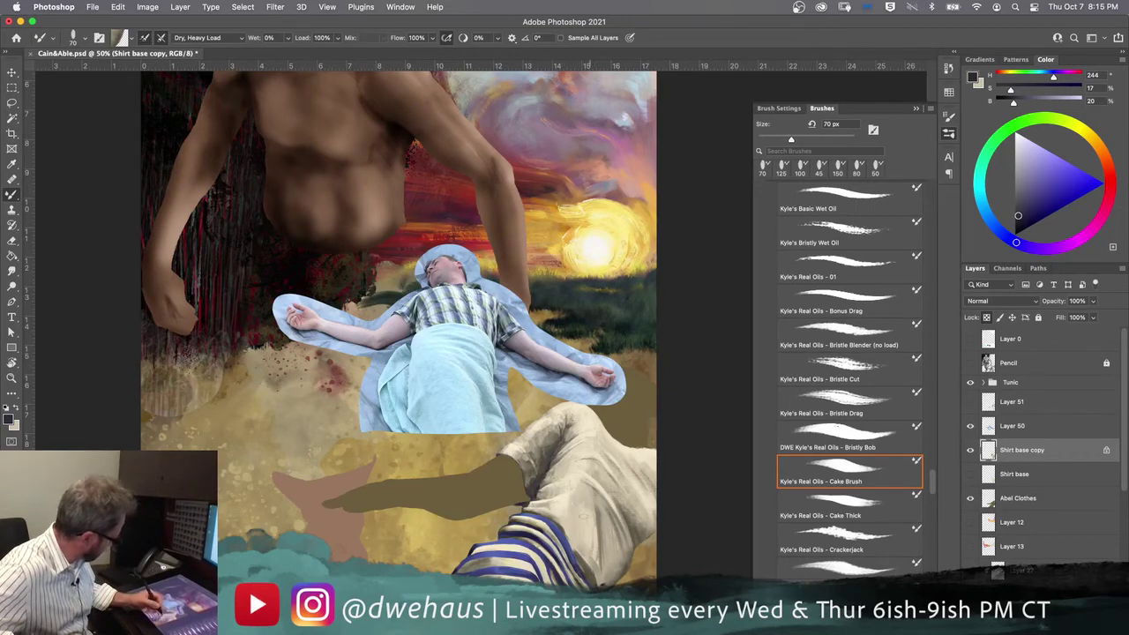
# Step: Sample beige from the lower torso, enlarge the brush to 125 px, and blend the broad areas of the shirt
pyautogui.keyDown('alt'); pyautogui.click(612, 552); pyautogui.keyUp('alt')
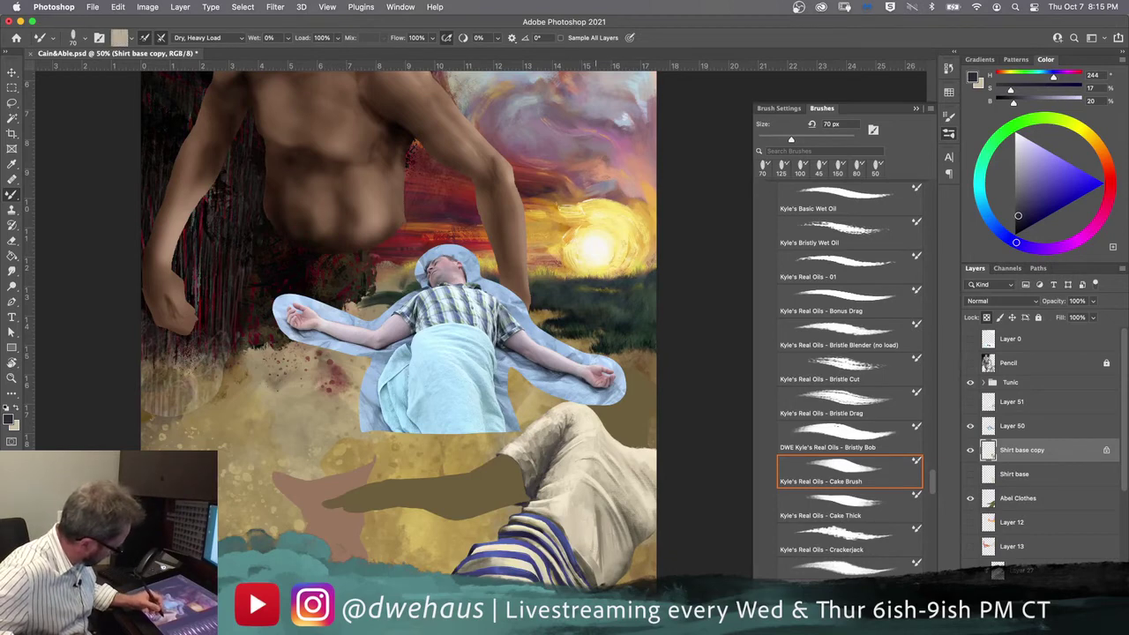
pyautogui.press(']')
pyautogui.press(']')
pyautogui.press(']')
pyautogui.press(']')
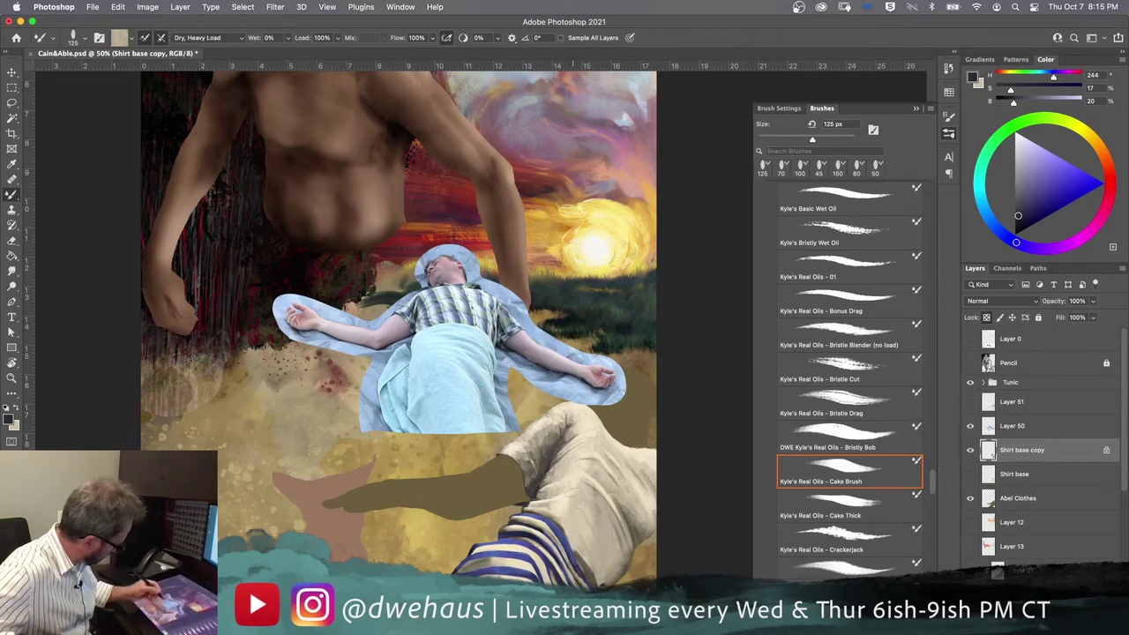
# Step: Sample the shadow tone near the shirt's lower edge and shade along the waist side of the torso
pyautogui.scroll(-3, 538, 547)
pyautogui.scroll(-2, 541, 496)
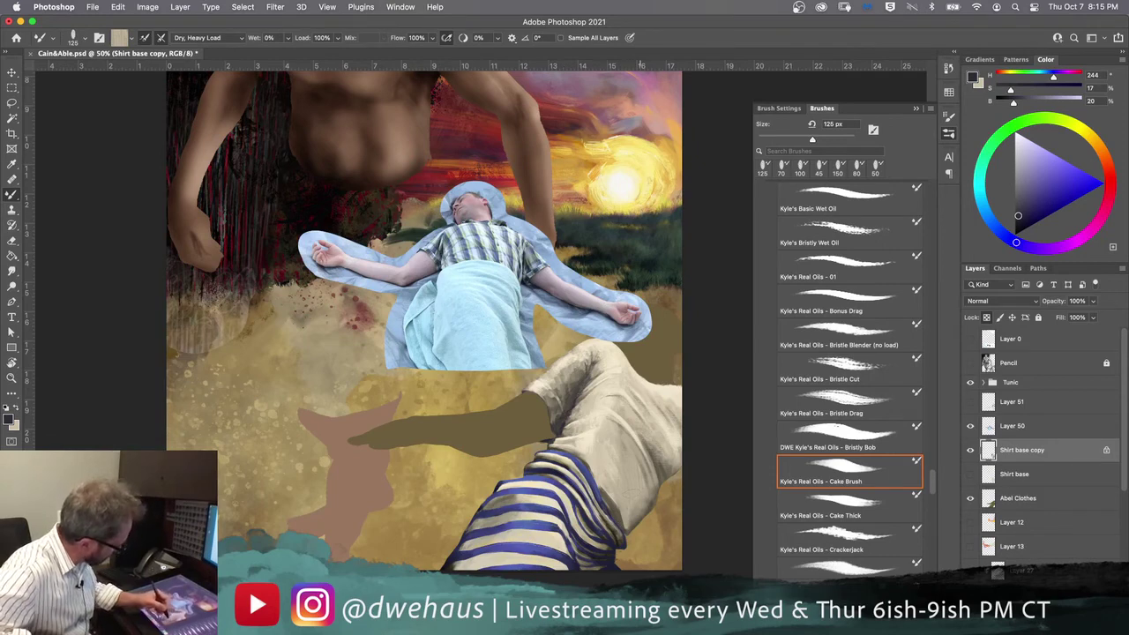
pyautogui.keyDown('alt'); pyautogui.click(638, 509); pyautogui.keyUp('alt')
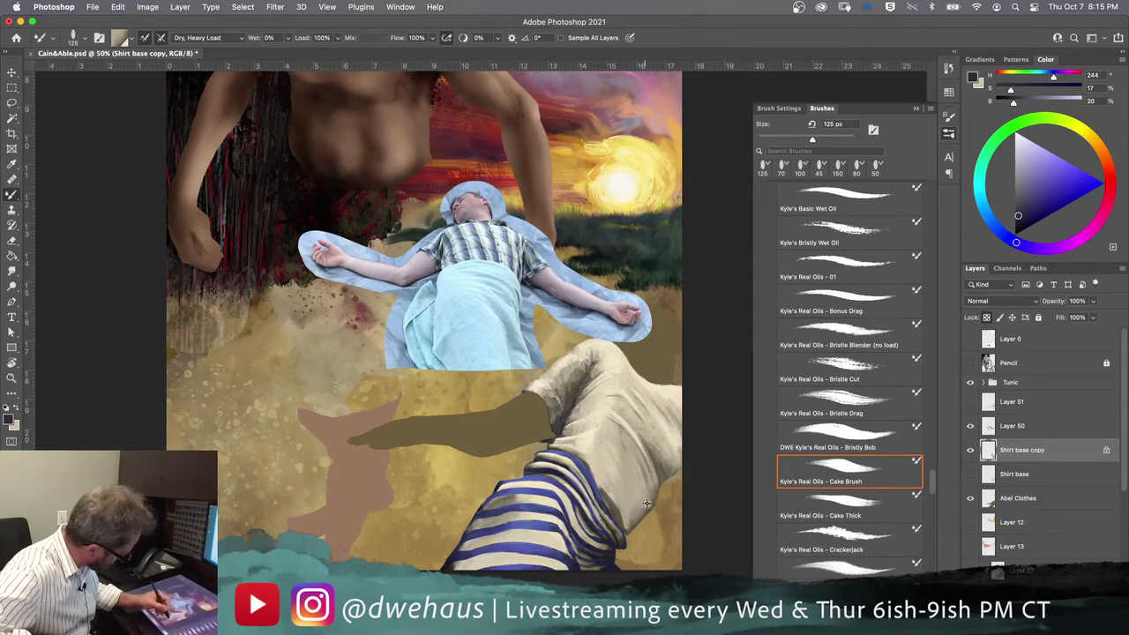
pyautogui.moveTo(580, 525); pyautogui.dragTo(561, 467)
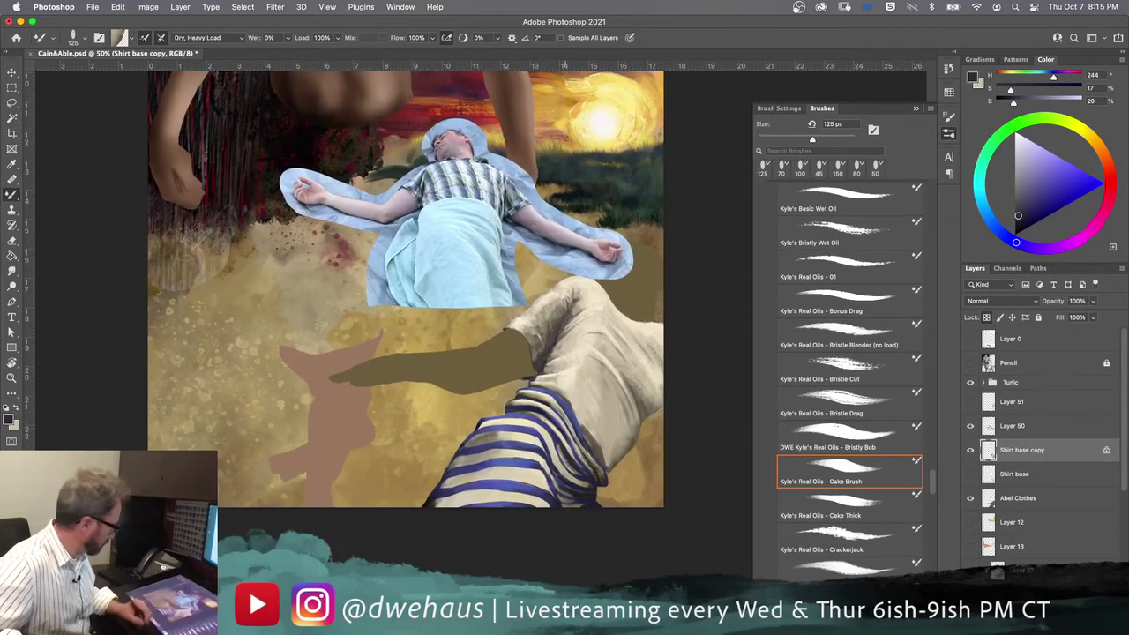
pyautogui.scroll(5, 572, 478)
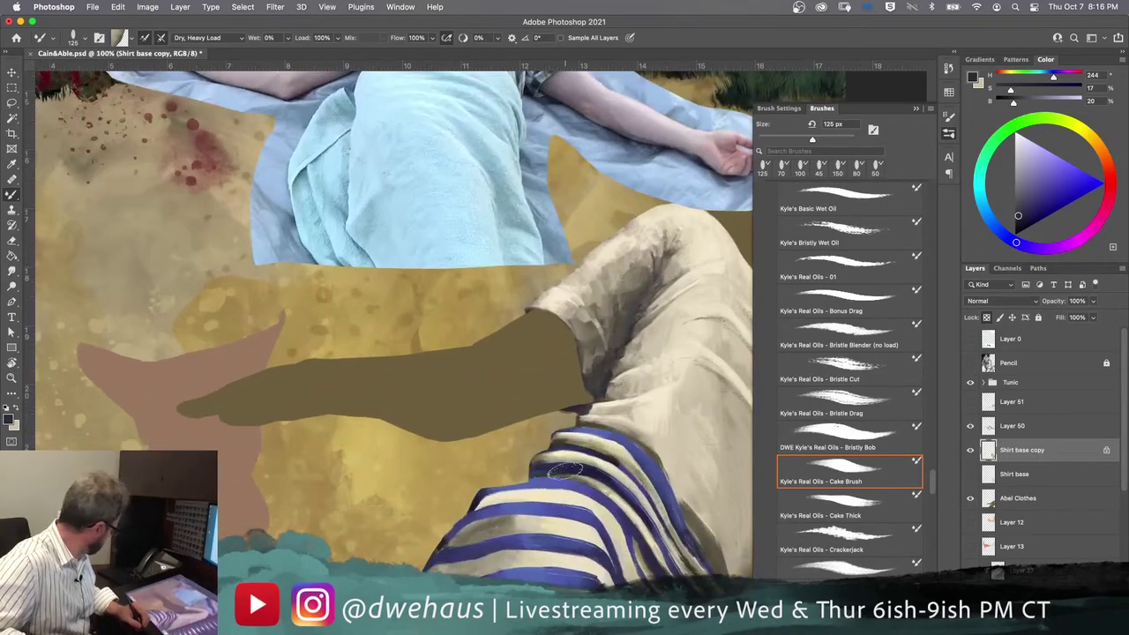
pyautogui.moveTo(565, 472); pyautogui.dragTo(465, 444)
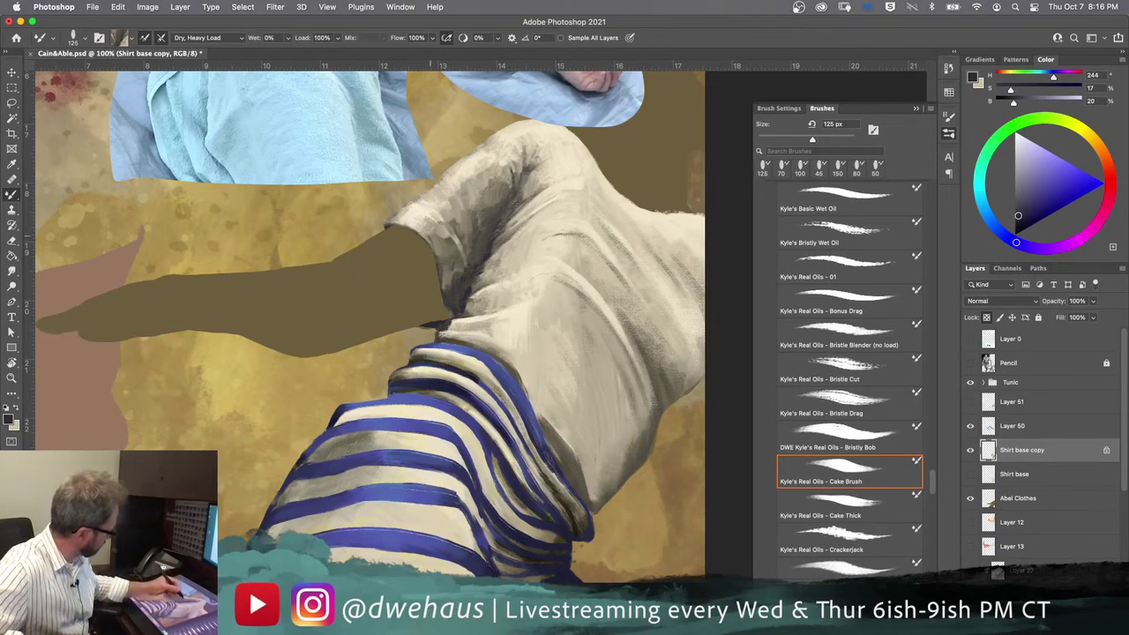
# Step: Reduce the brush to 20 px, sample the dark tone in the underarm fold, and deepen the shadow between sleeve and torso
pyautogui.press('[')
pyautogui.press('[')
pyautogui.press('[')
pyautogui.press('[')
pyautogui.press('[')
pyautogui.press('[')
pyautogui.press('[')
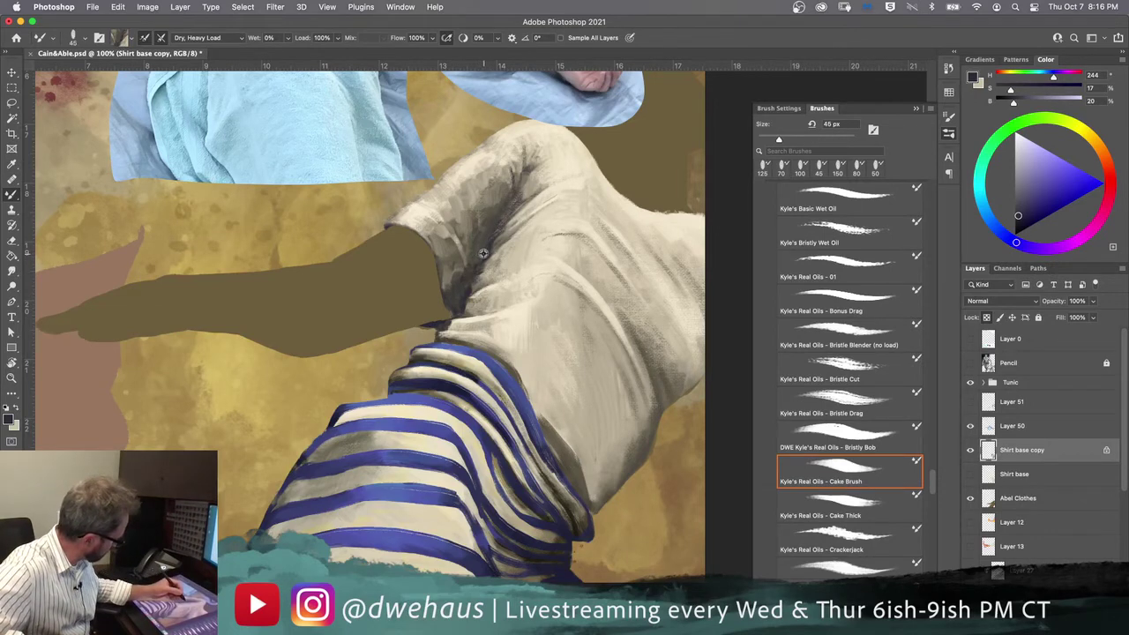
pyautogui.press('[')
pyautogui.press('[')
pyautogui.press('[')
pyautogui.press('[')
pyautogui.press('[')
pyautogui.click(480, 252)
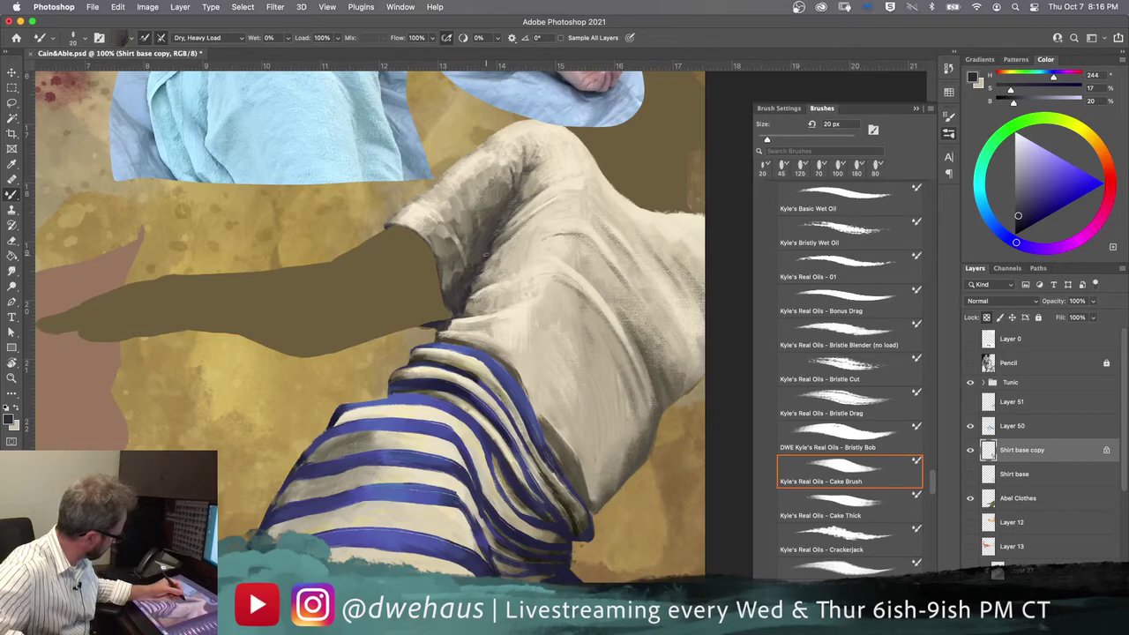
pyautogui.click(482, 252)
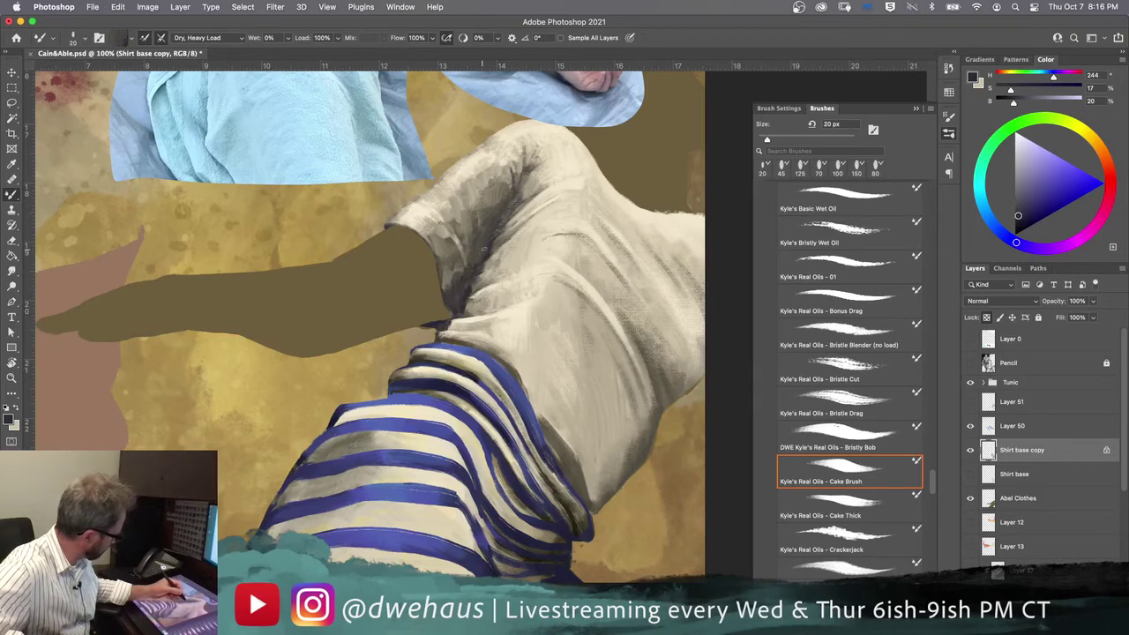
# Step: Enlarge the brush to 100 px and darken the shadow along the lower outer edge of the shirt's torso
pyautogui.press(']')
pyautogui.press(']')
pyautogui.press(']')
pyautogui.press(']')
pyautogui.press(']')
pyautogui.press(']')
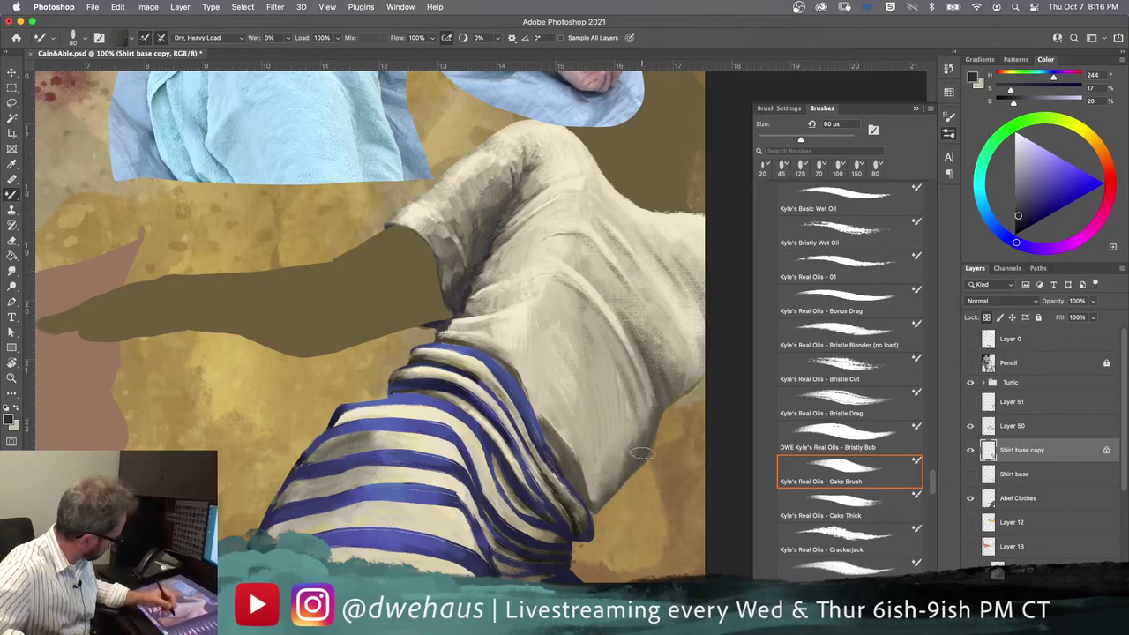
pyautogui.press(']')
pyautogui.press(']')
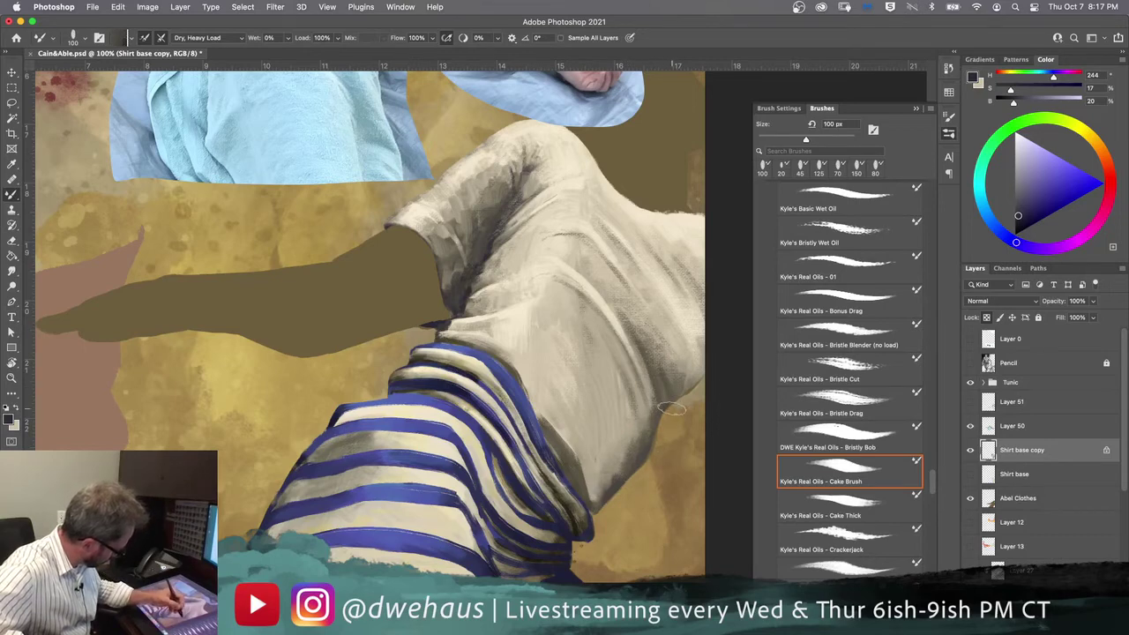
# Step: Reduce the brush to 20 px and paint thin dark accents along the shirt's side folds
pyautogui.press('[')
pyautogui.press('[')
pyautogui.press('[')
pyautogui.press('[')
pyautogui.press('[')
pyautogui.press('[')
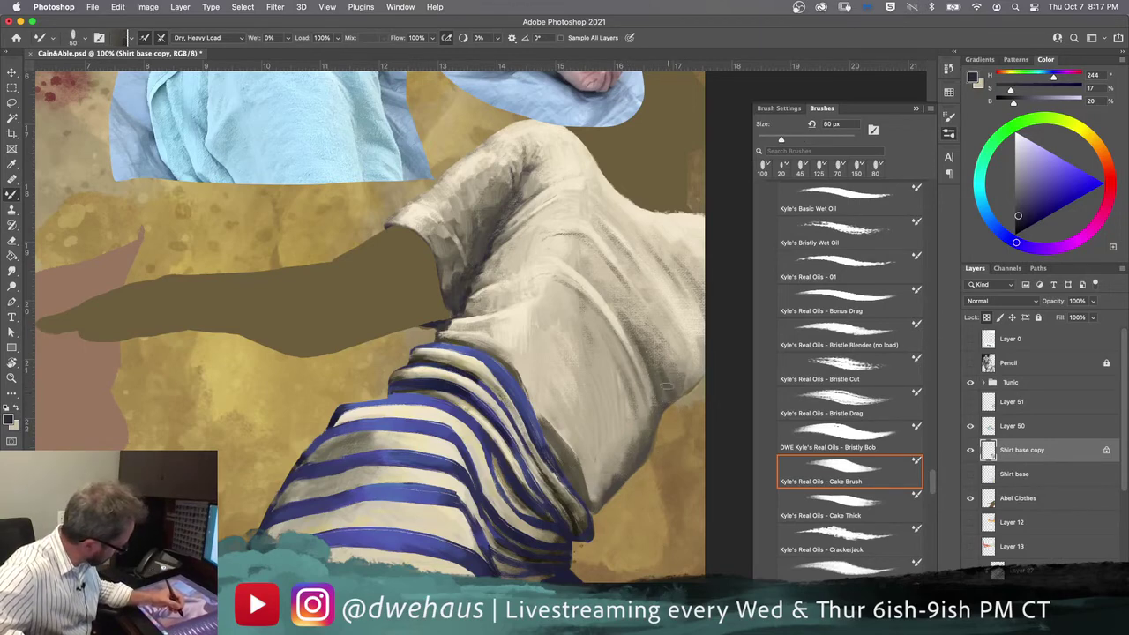
pyautogui.press('[')
pyautogui.press('[')
pyautogui.press('[')
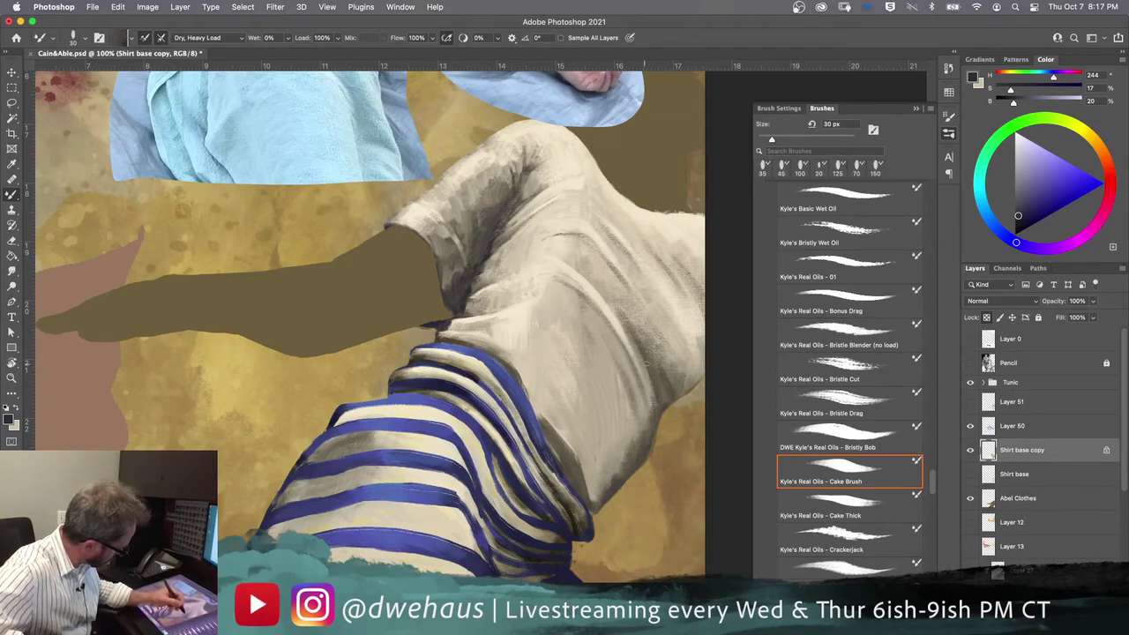
pyautogui.press('[')
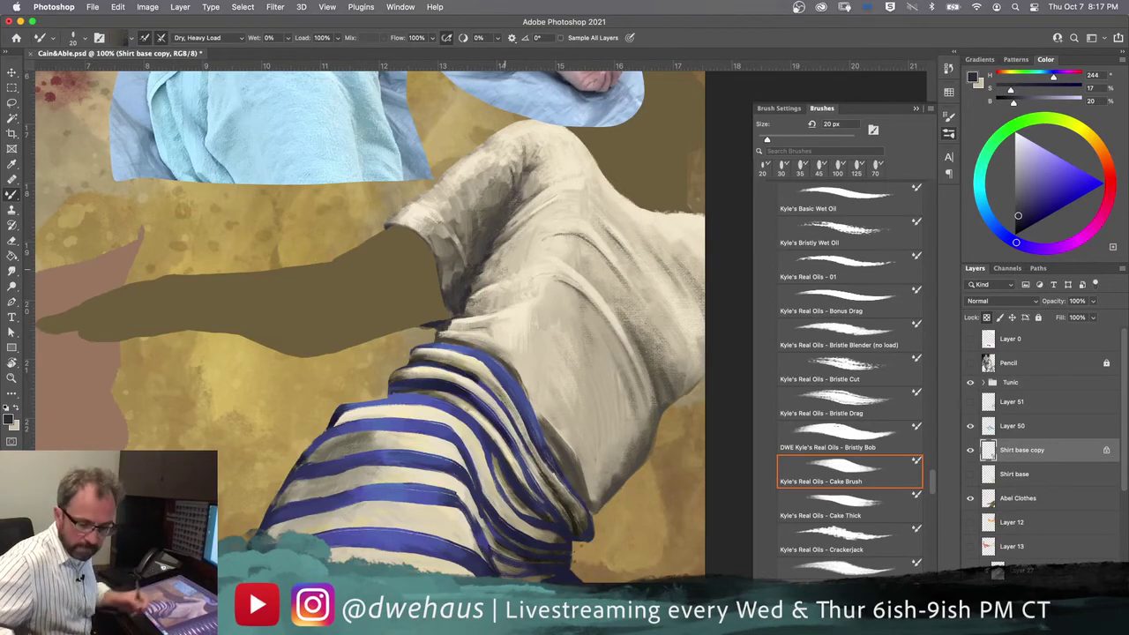
# Step: Move the photo cutout on Layer 50 down and to the left, away from the lying figure's shirt
pyautogui.scroll(-2, 502, 264)
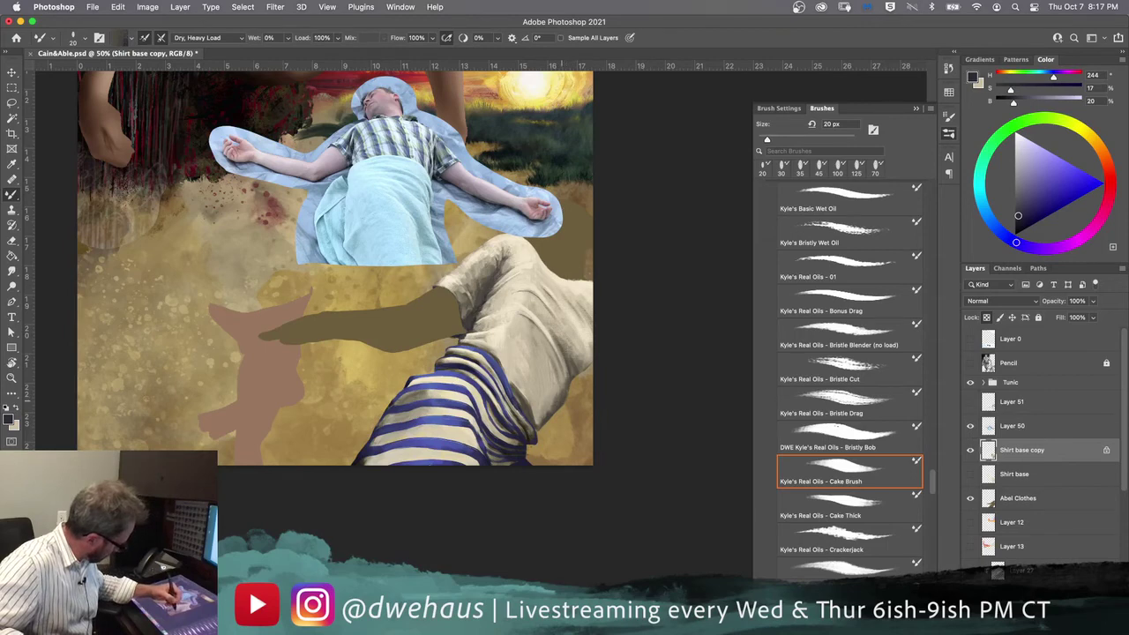
pyautogui.scroll(-1, 571, 359)
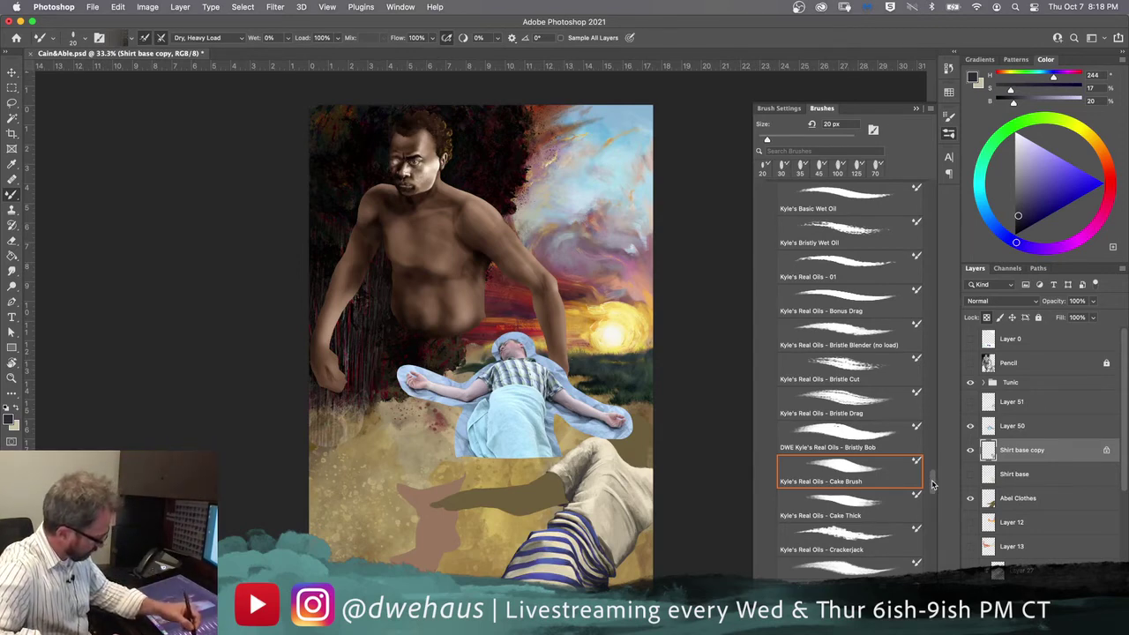
pyautogui.scroll(3, 933, 479)
pyautogui.moveTo(933, 480); pyautogui.dragTo(932, 487)
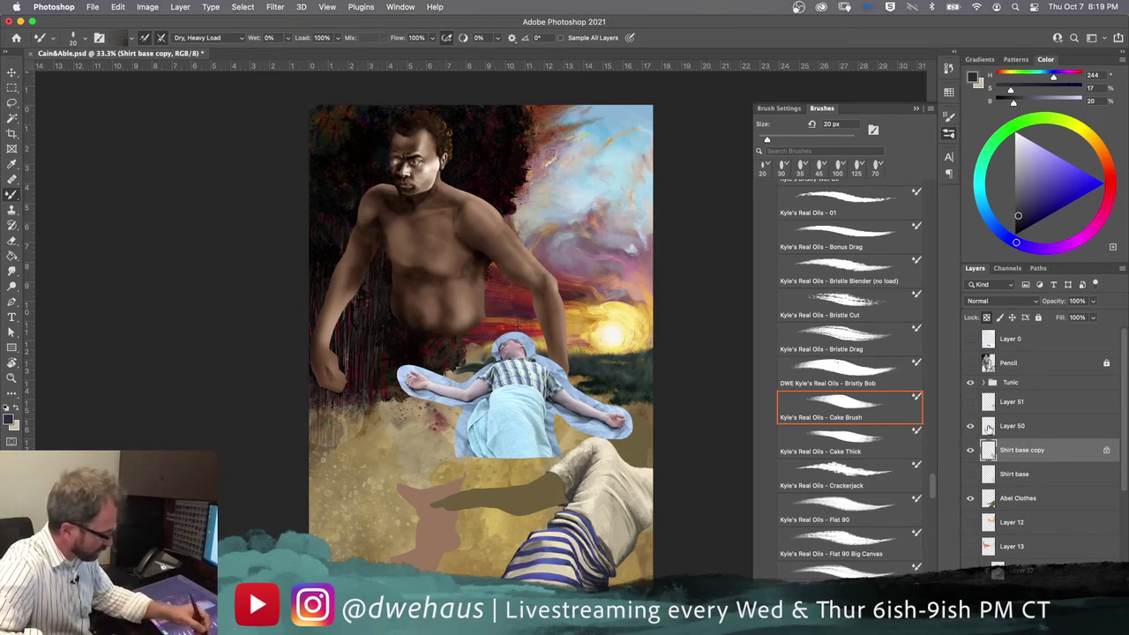
pyautogui.click(1015, 426)
pyautogui.press('v')
pyautogui.moveTo(502, 416); pyautogui.dragTo(476, 447)
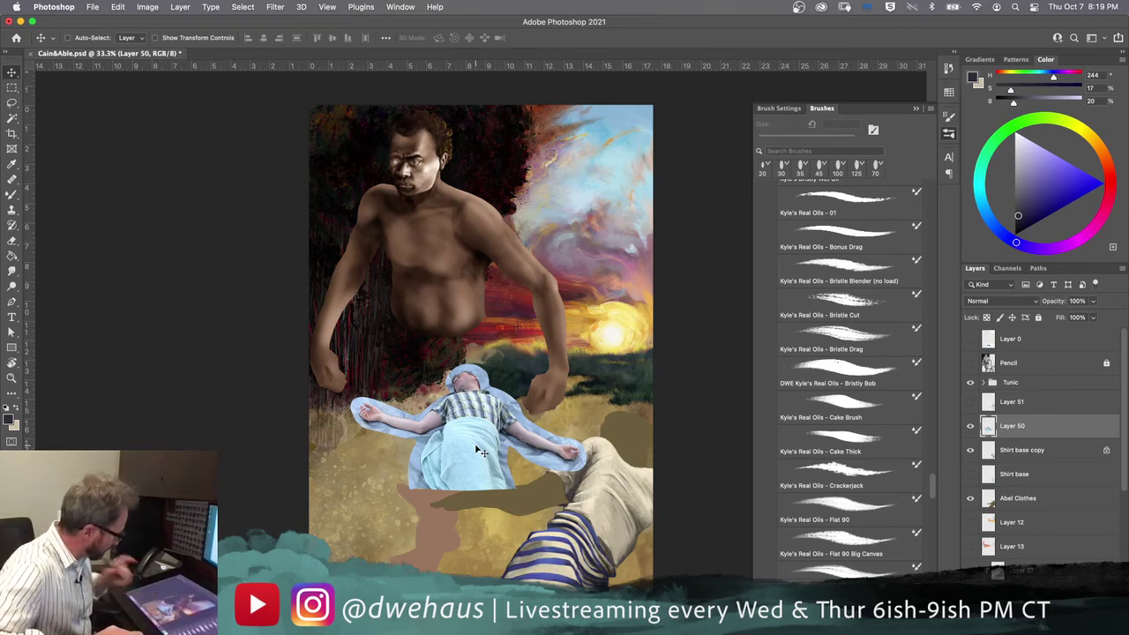
pyautogui.moveTo(477, 450); pyautogui.dragTo(445, 430)
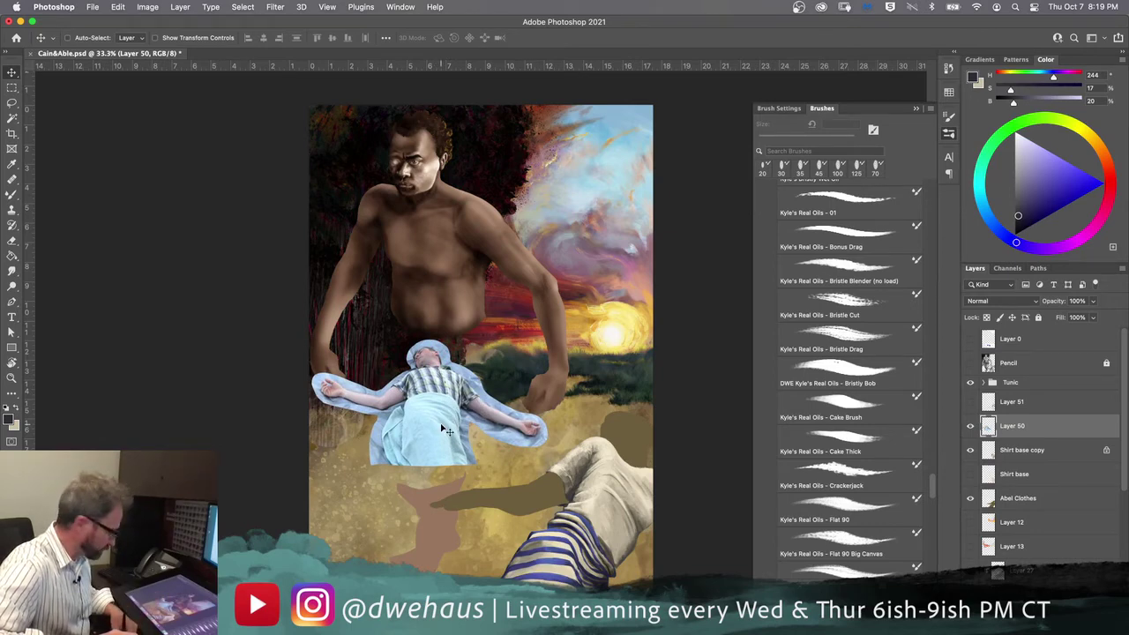
# Step: Add a new blank layer directly above the Shirt base copy layer
pyautogui.press('super+equal')
pyautogui.press('super+equal')
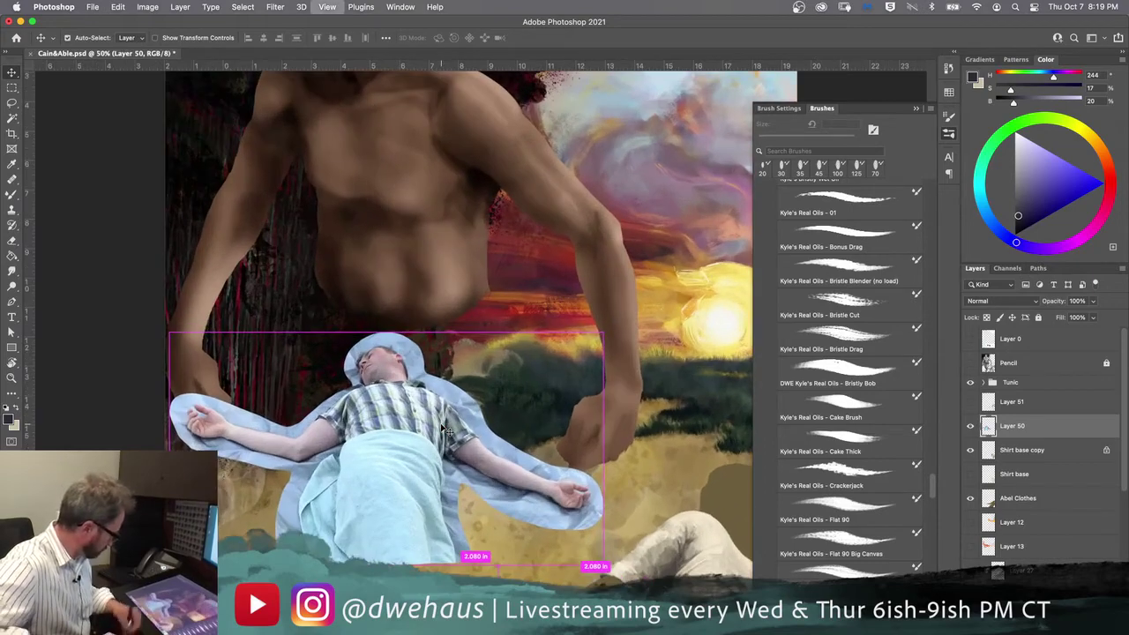
pyautogui.moveTo(441, 420); pyautogui.dragTo(428, 248)
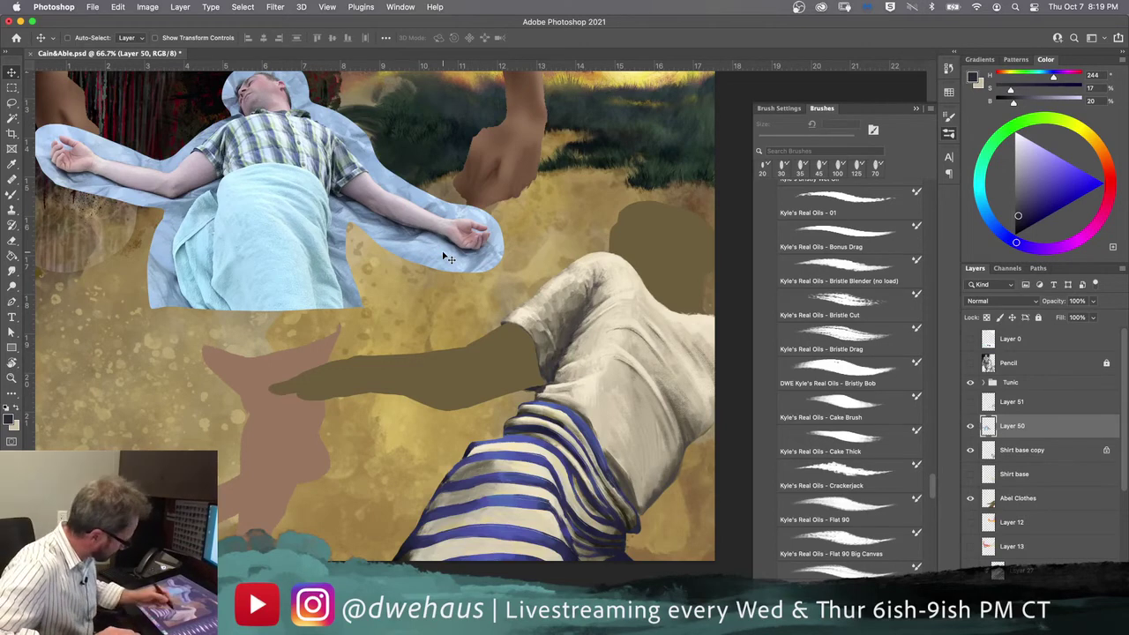
pyautogui.moveTo(584, 489); pyautogui.dragTo(566, 490)
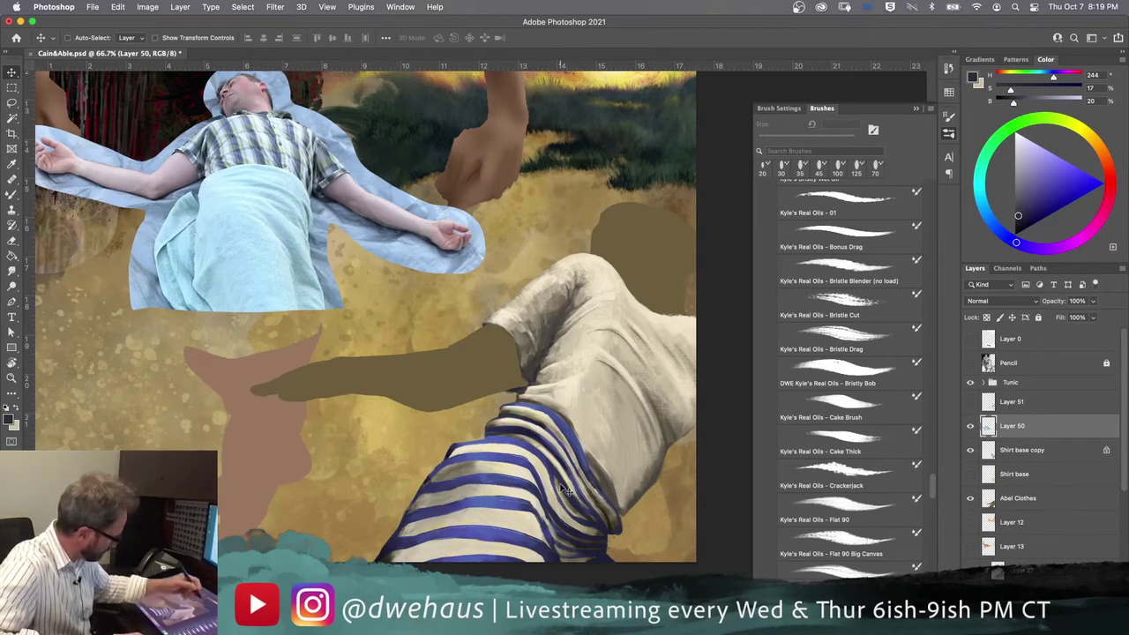
pyautogui.click(1019, 452)
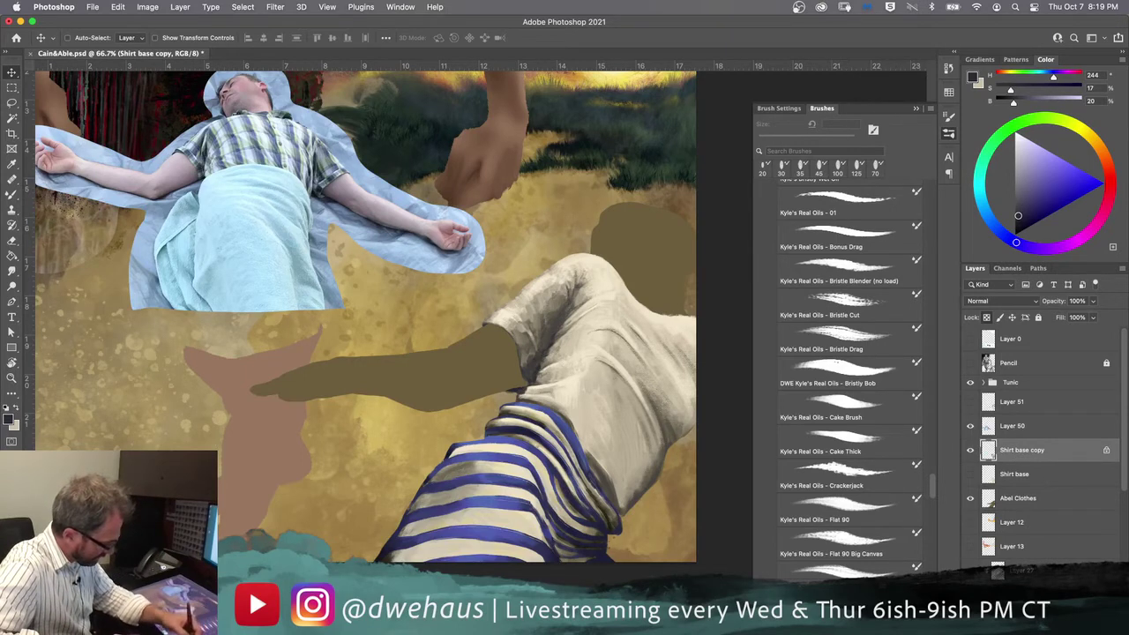
pyautogui.press('super+shift+alt+n')
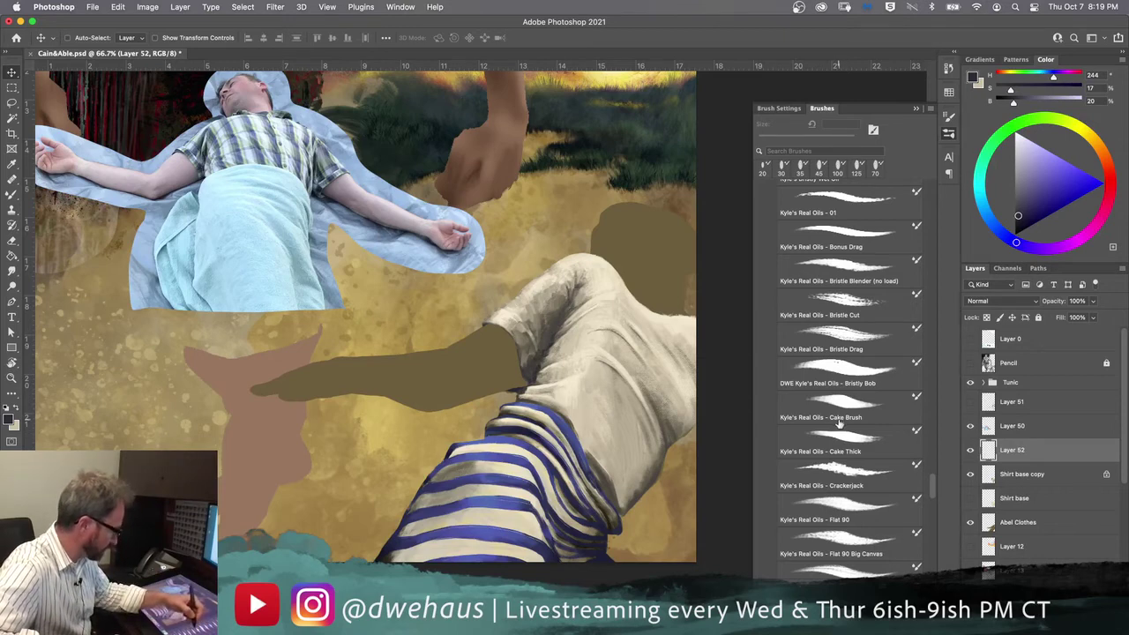
# Step: Set the new Layer 52's blending mode to Multiply
pyautogui.click(841, 362)
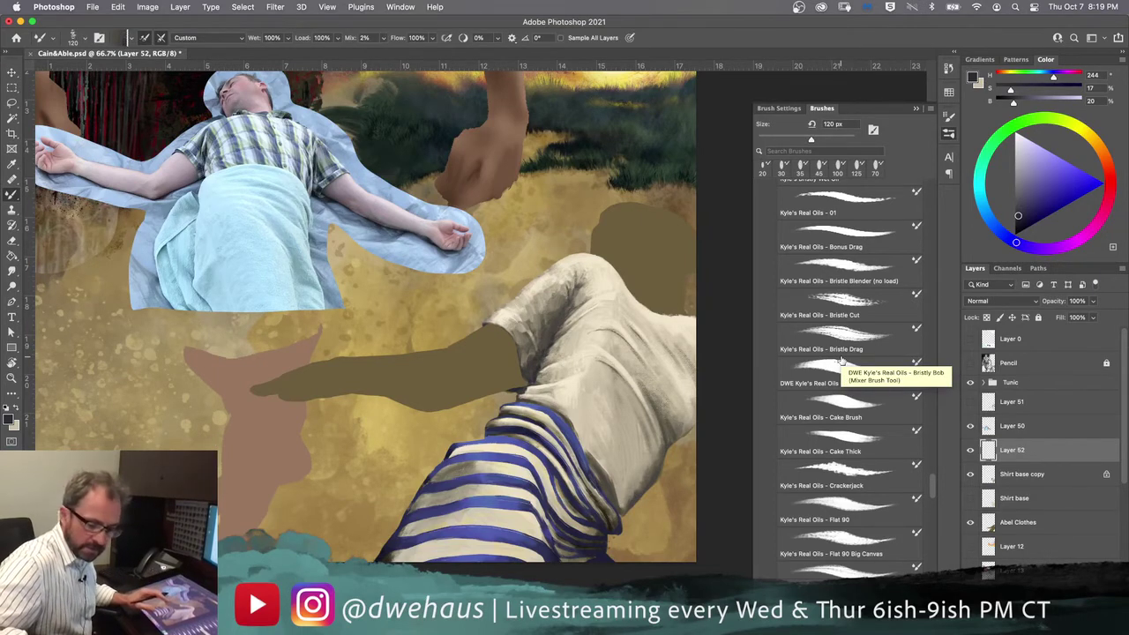
pyautogui.press('v')
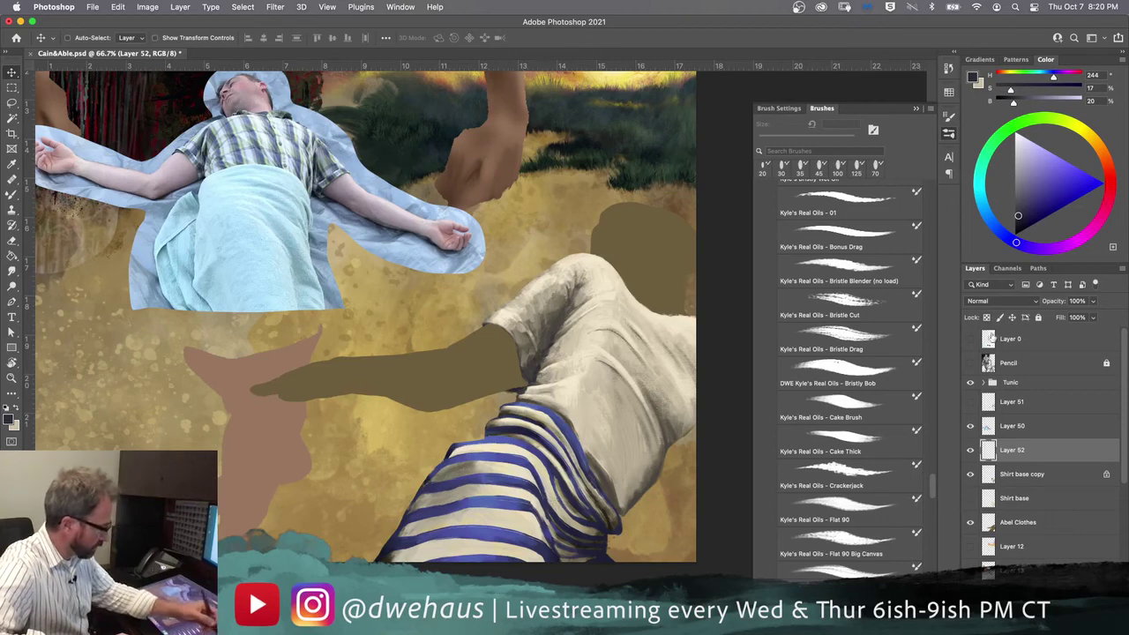
pyautogui.click(988, 300)
pyautogui.click(974, 342)
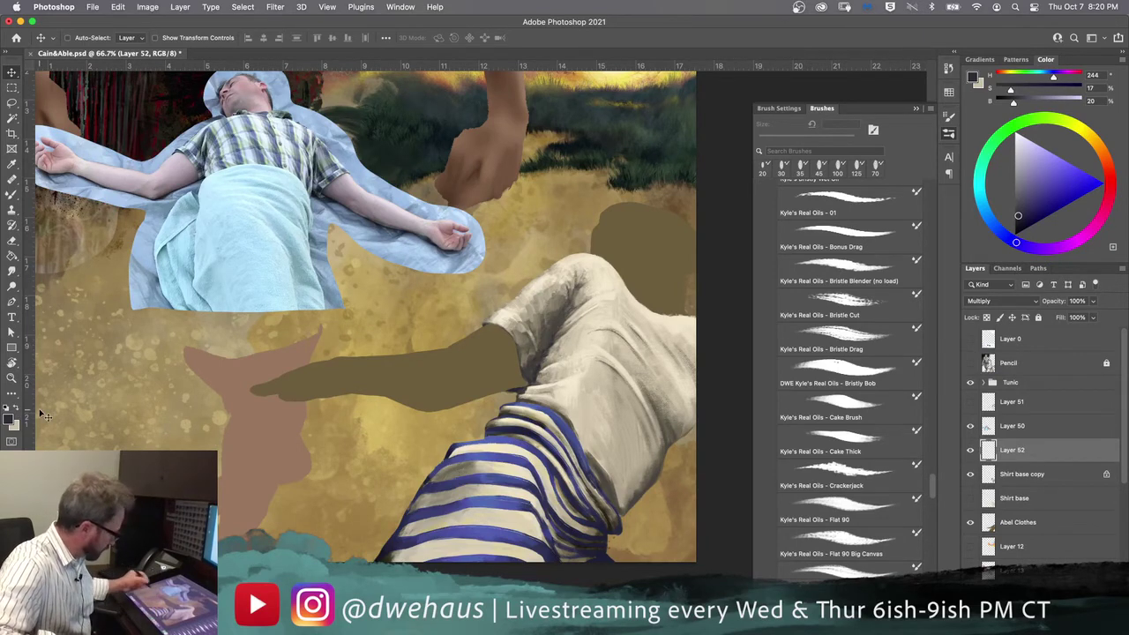
# Step: Browse the brush library and choose the Kyle's Paintbox - Oil Silk brush
pyautogui.moveTo(934, 485)
pyautogui.mouseDown()
pyautogui.moveTo(925, 236)
pyautogui.moveTo(931, 310)
pyautogui.mouseUp()
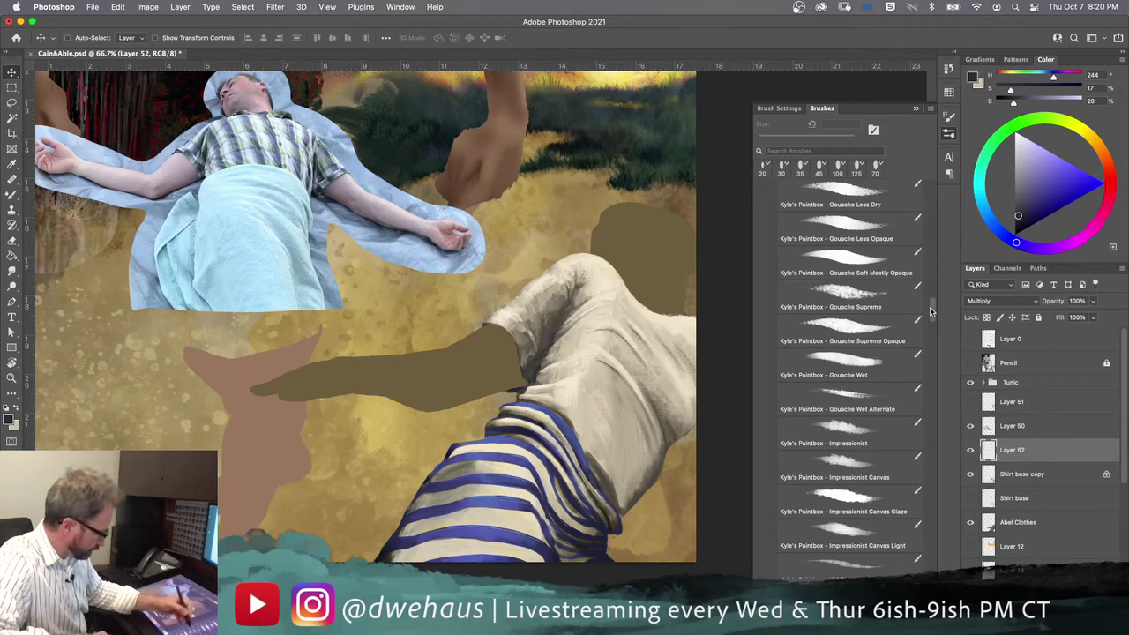
pyautogui.moveTo(933, 304); pyautogui.dragTo(934, 346)
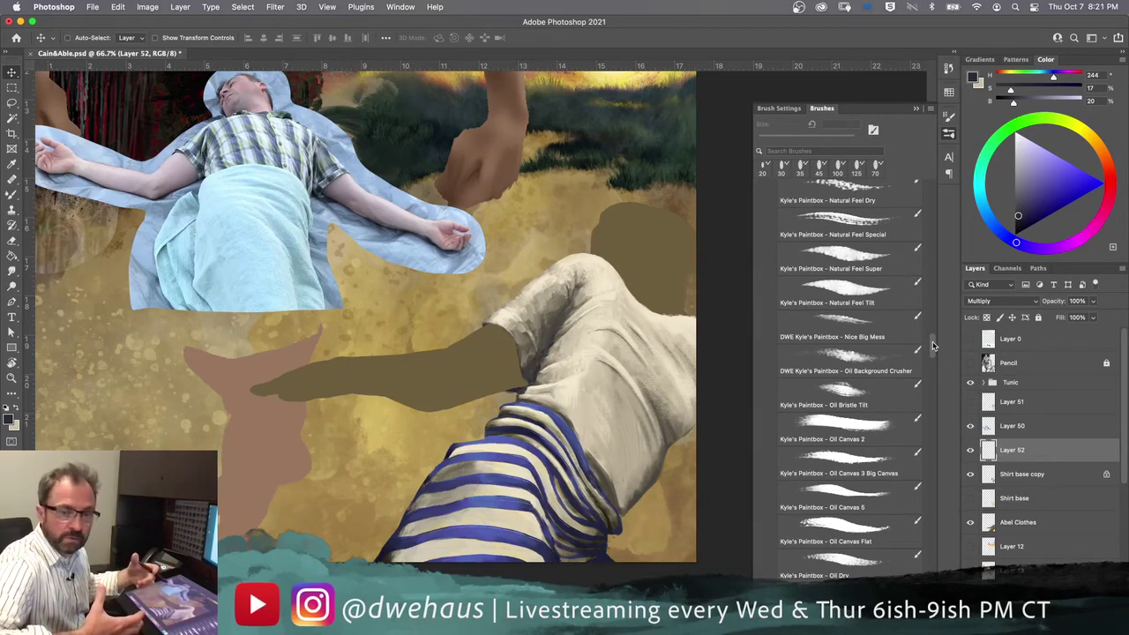
pyautogui.click(950, 116)
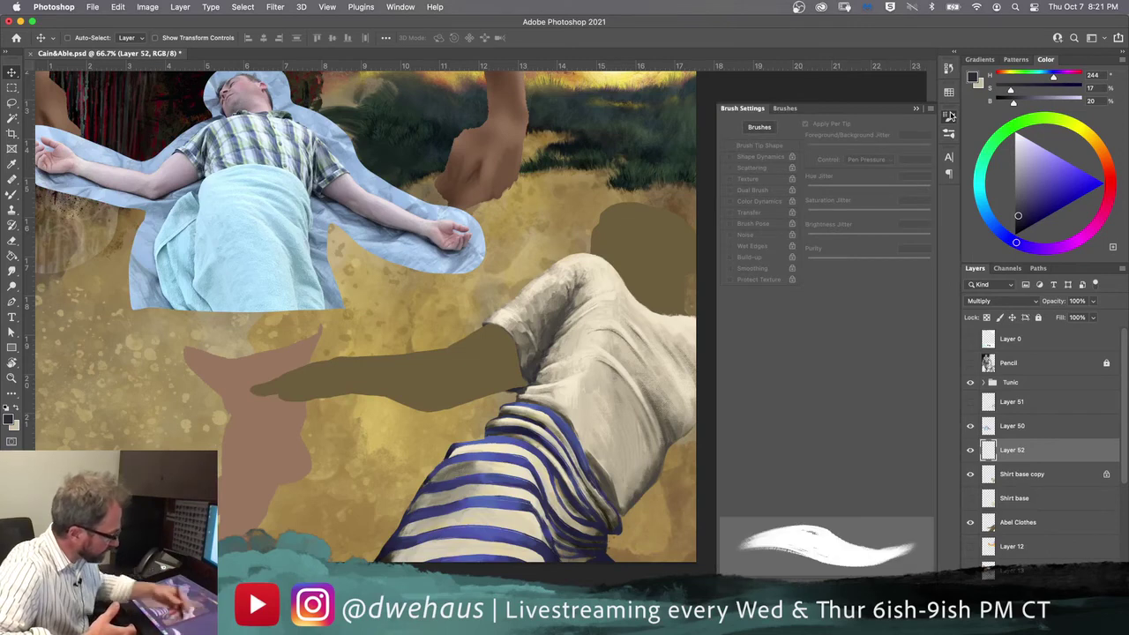
pyautogui.click(949, 132)
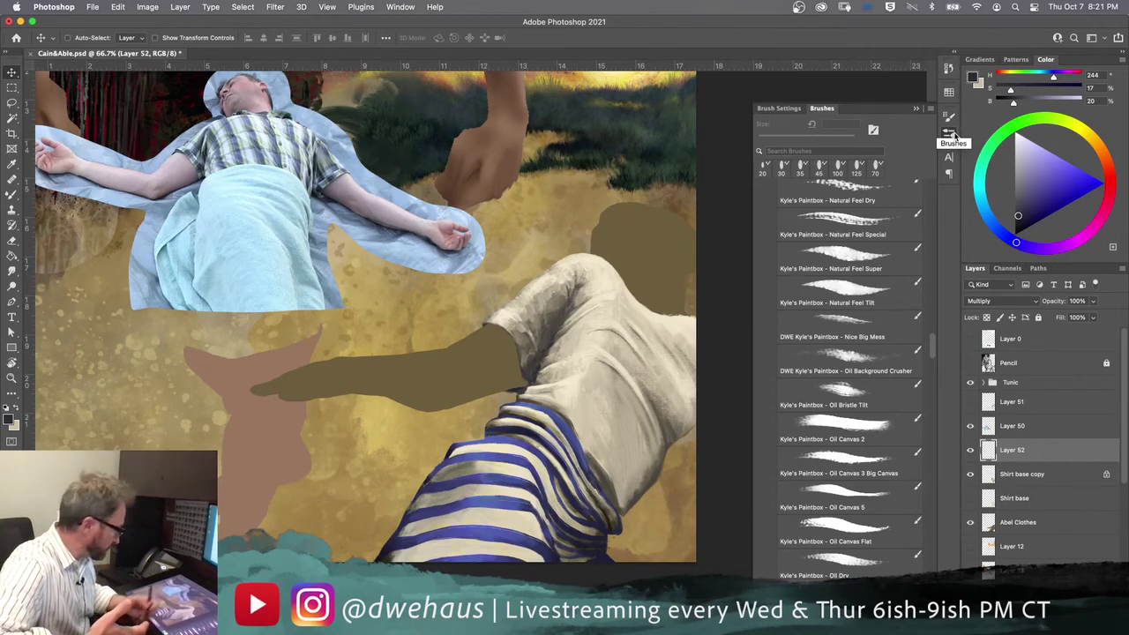
pyautogui.moveTo(932, 354); pyautogui.dragTo(934, 371)
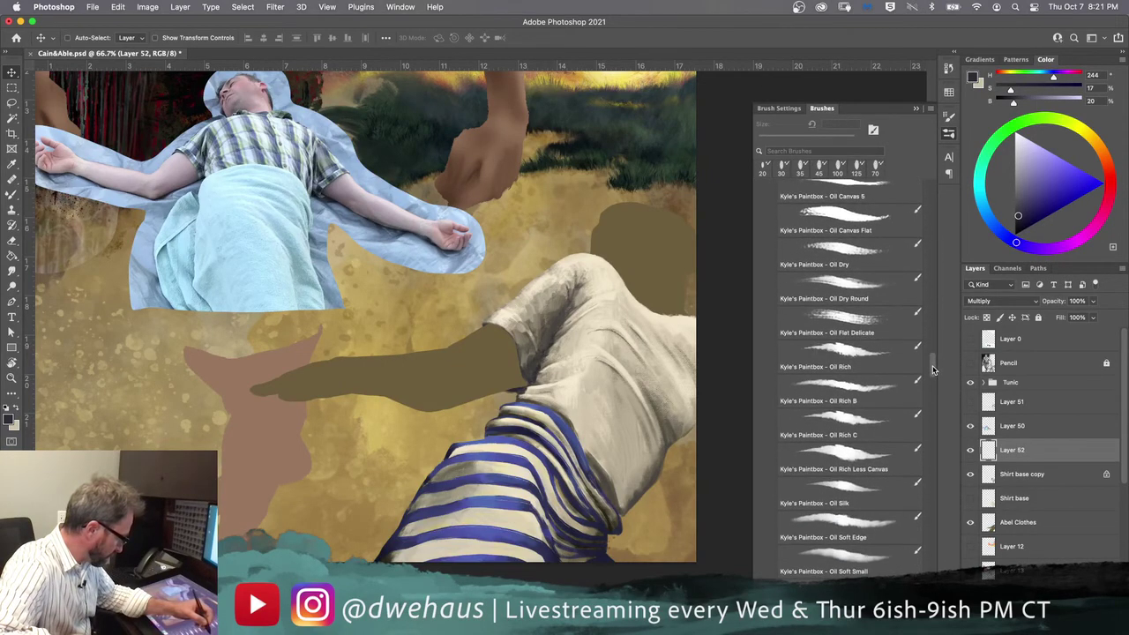
pyautogui.scroll(2, 936, 368)
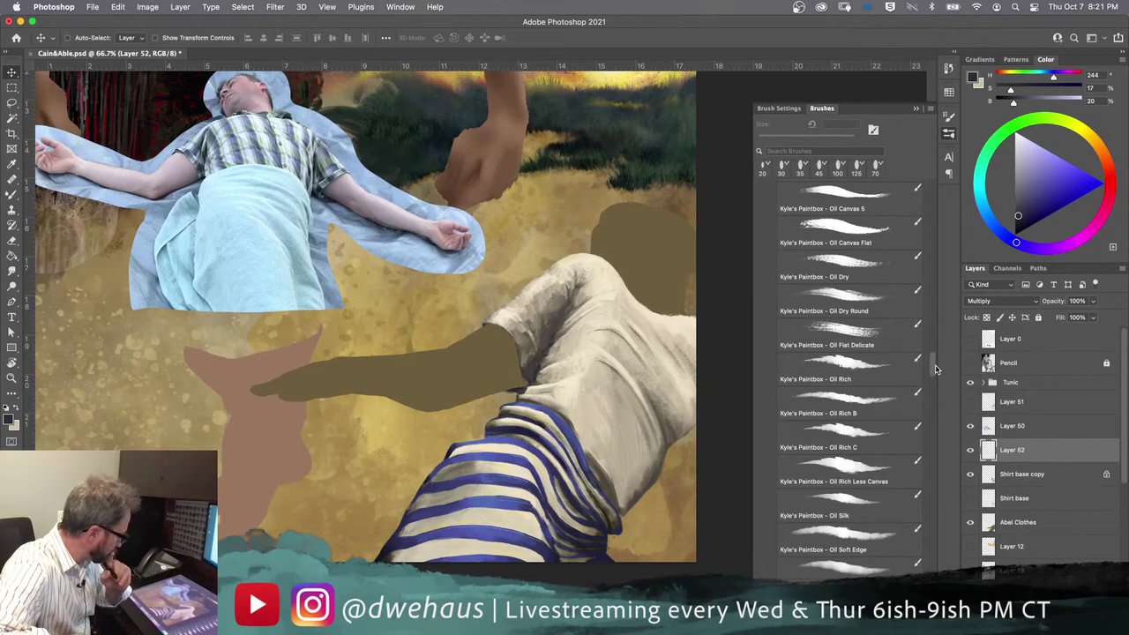
pyautogui.click(835, 503)
pyautogui.scroll(-5, 933, 366)
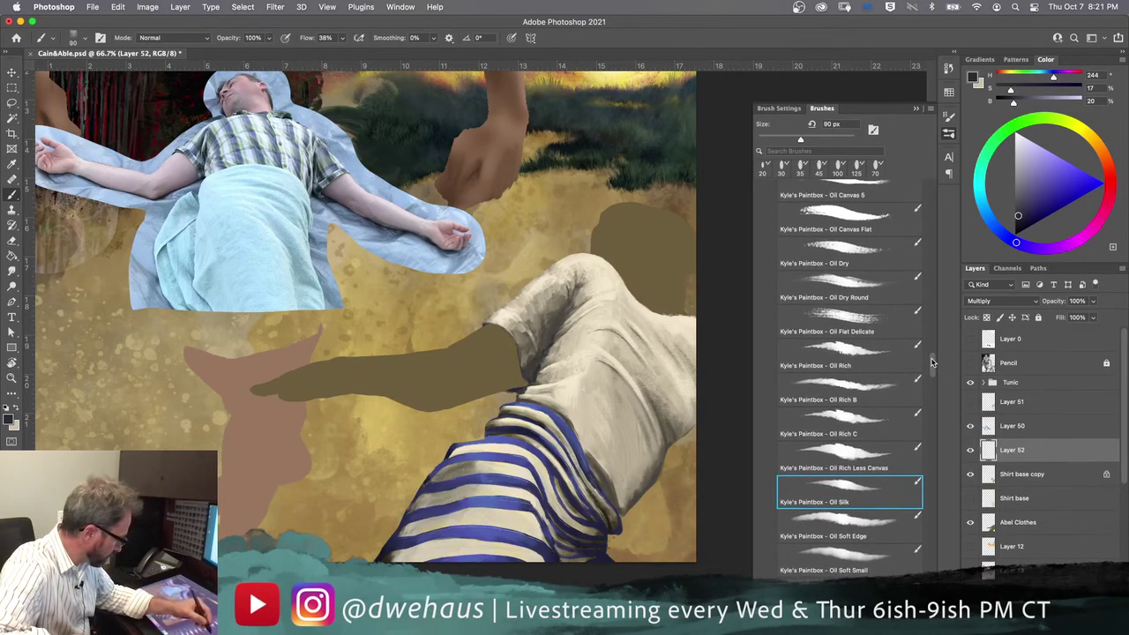
pyautogui.scroll(-5, 932, 366)
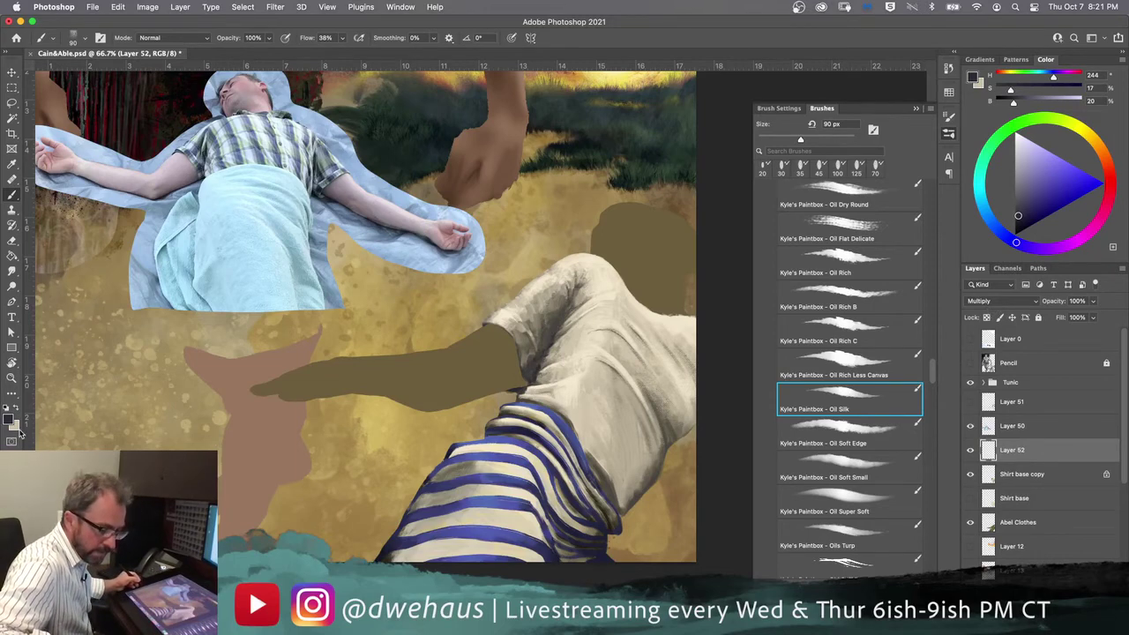
# Step: Swap to the beige foreground color, enlarge the brush to 250 px and set its painting mode to Multiply
pyautogui.press('x')
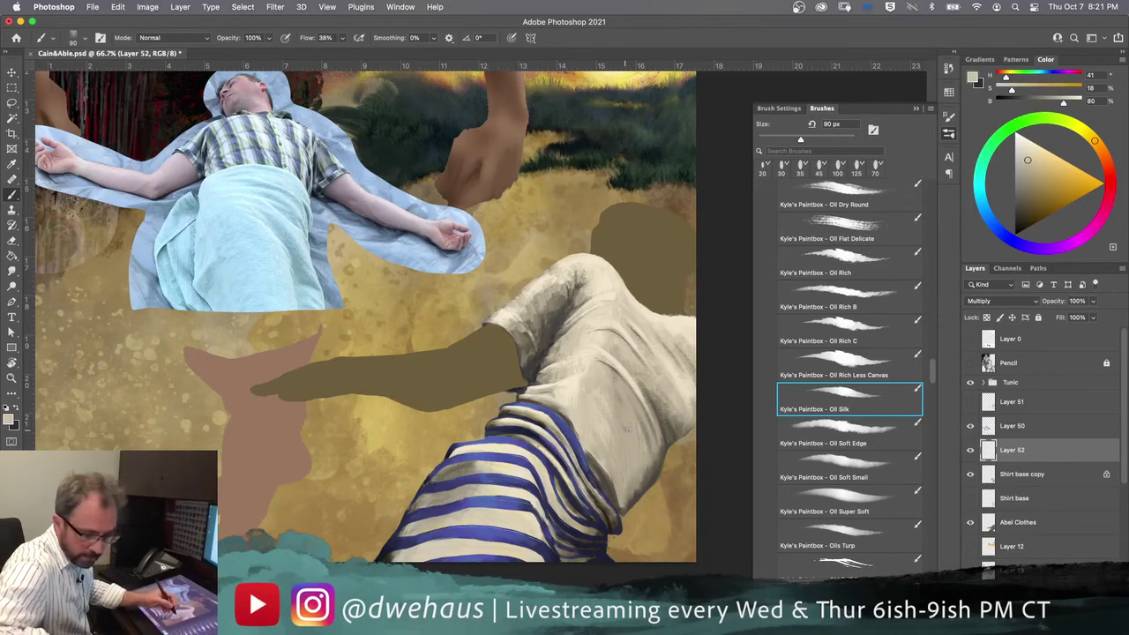
pyautogui.press(']')
pyautogui.press(']')
pyautogui.press(']')
pyautogui.press(']')
pyautogui.press(']')
pyautogui.press(']')
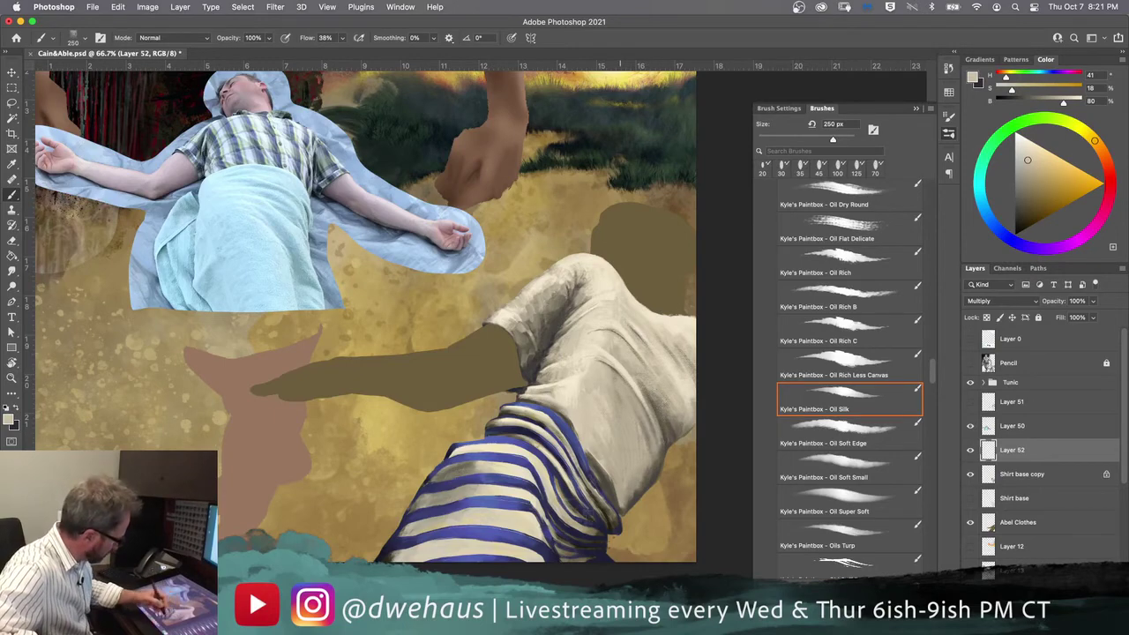
pyautogui.press('super+minus')
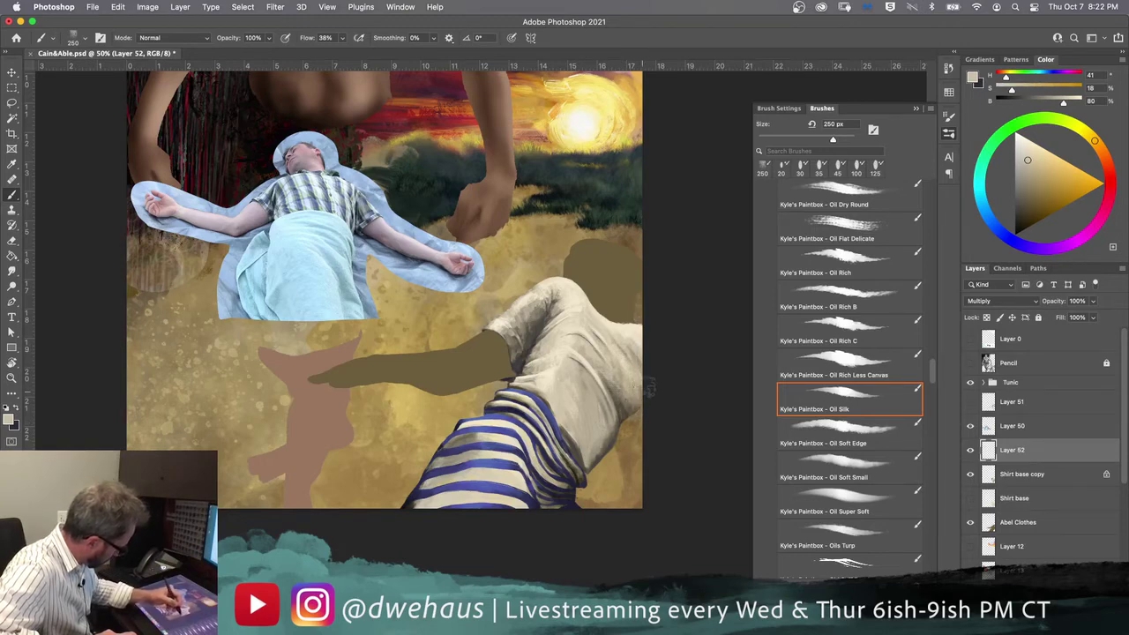
pyautogui.click(157, 38)
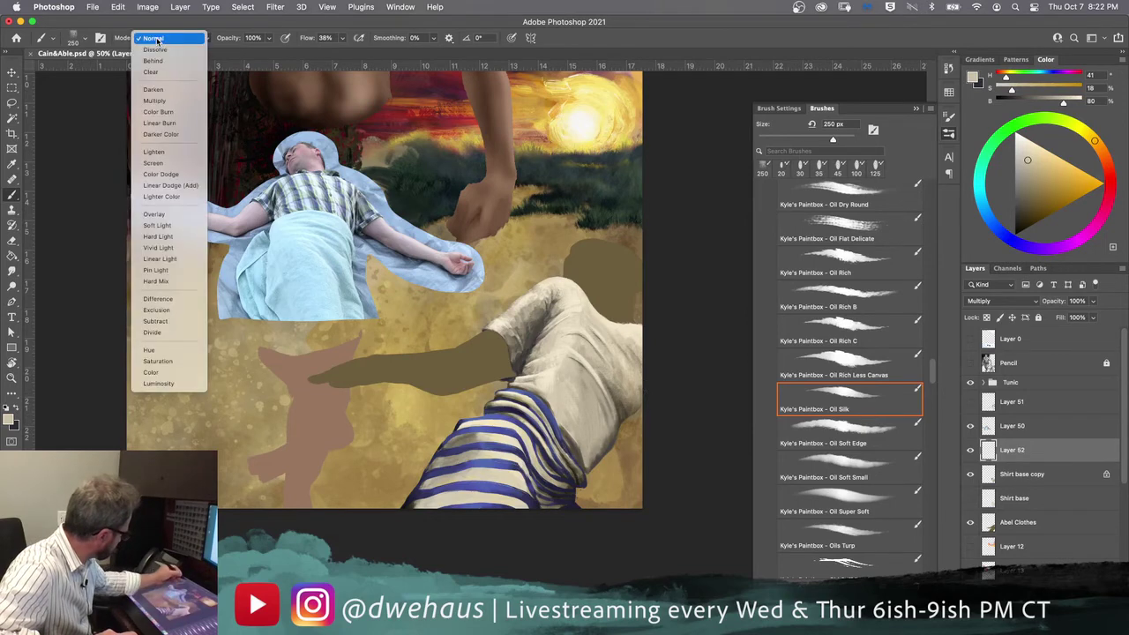
pyautogui.click(154, 100)
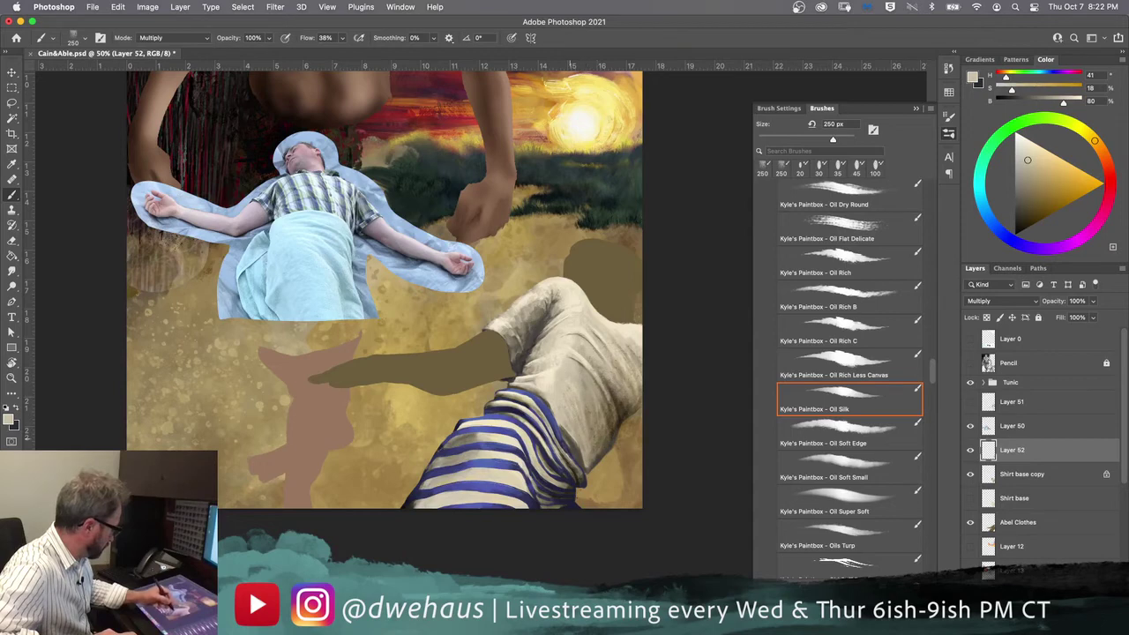
# Step: Glaze soft beige shadow over the lower and outer parts of the shirt's torso, and move Layer 52 above the Tunic group
pyautogui.moveTo(581, 442)
pyautogui.mouseDown()
pyautogui.moveTo(565, 375)
pyautogui.moveTo(551, 388)
pyautogui.mouseUp()
pyautogui.moveTo(594, 450); pyautogui.dragTo(593, 425)
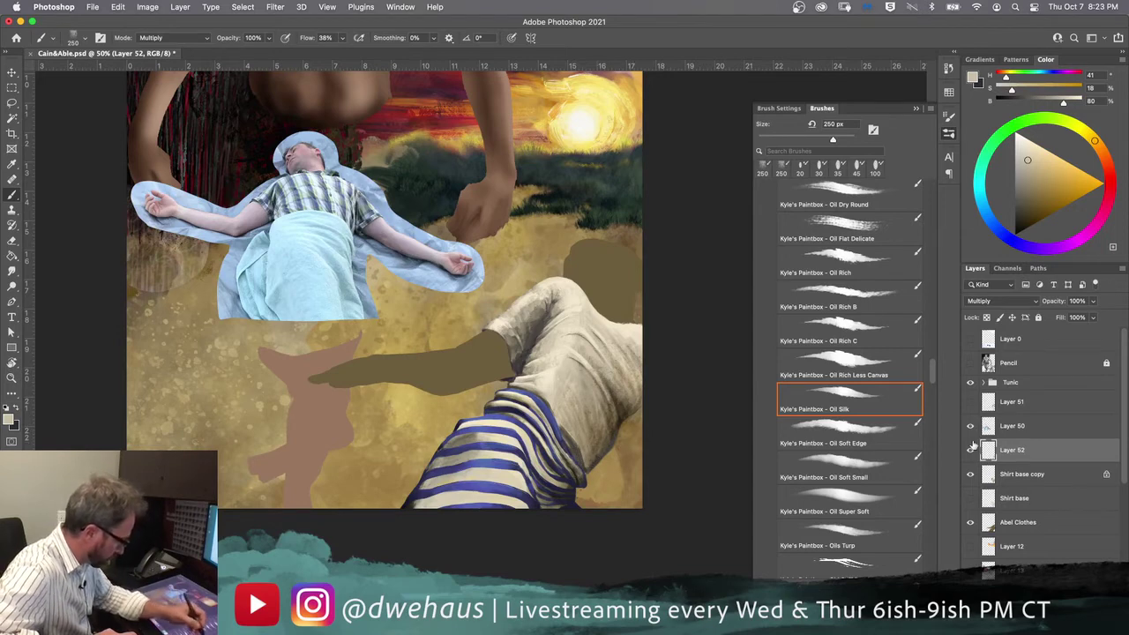
pyautogui.moveTo(609, 446)
pyautogui.mouseDown()
pyautogui.moveTo(592, 419)
pyautogui.moveTo(573, 434)
pyautogui.moveTo(587, 404)
pyautogui.moveTo(563, 425)
pyautogui.moveTo(551, 417)
pyautogui.mouseUp()
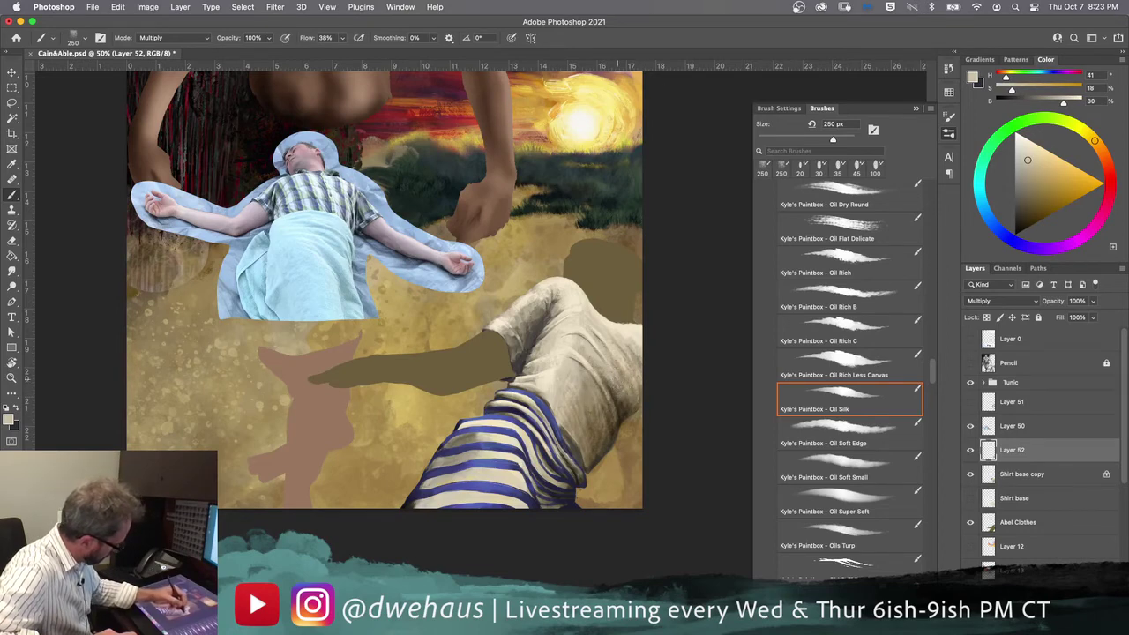
pyautogui.moveTo(611, 386); pyautogui.dragTo(614, 363)
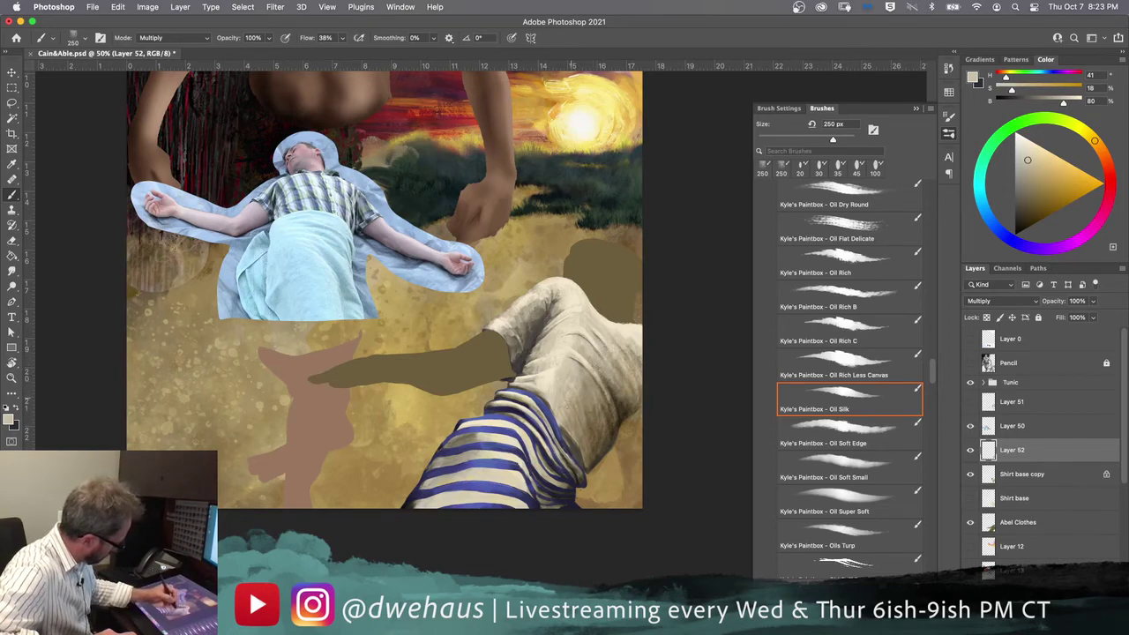
pyautogui.moveTo(573, 399); pyautogui.dragTo(565, 326)
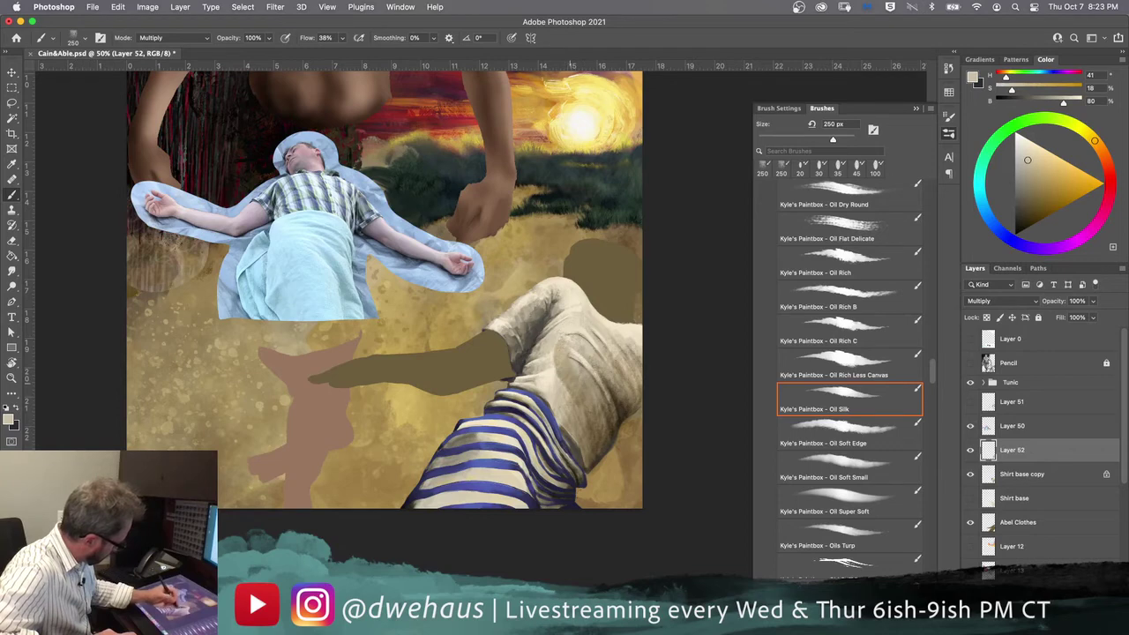
pyautogui.moveTo(609, 442)
pyautogui.mouseDown()
pyautogui.moveTo(607, 384)
pyautogui.moveTo(560, 331)
pyautogui.mouseUp()
pyautogui.moveTo(586, 468); pyautogui.dragTo(560, 362)
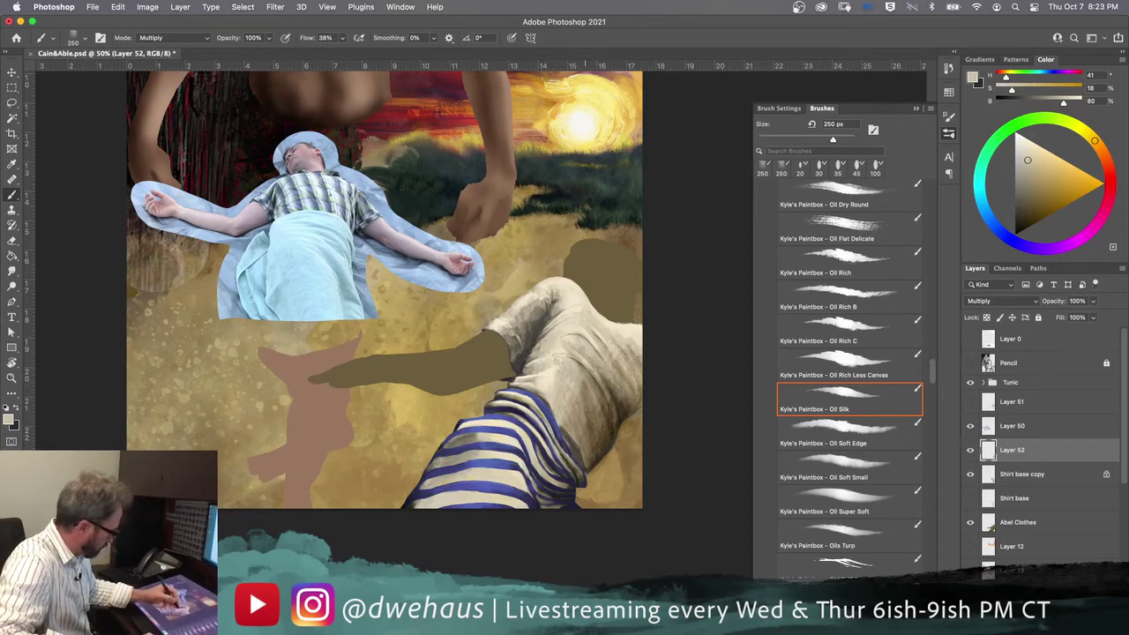
pyautogui.moveTo(578, 432); pyautogui.dragTo(569, 398)
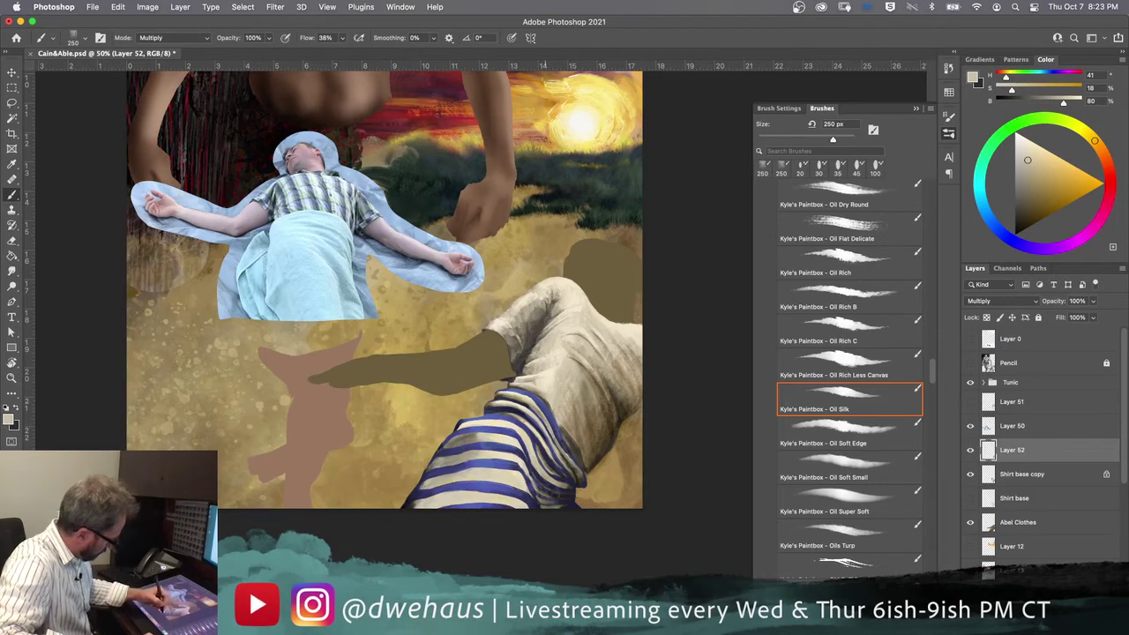
pyautogui.moveTo(564, 448)
pyautogui.mouseDown()
pyautogui.moveTo(577, 411)
pyautogui.moveTo(556, 467)
pyautogui.moveTo(543, 455)
pyautogui.moveTo(543, 508)
pyautogui.moveTo(573, 452)
pyautogui.mouseUp()
pyautogui.moveTo(559, 402)
pyautogui.mouseDown()
pyautogui.moveTo(578, 452)
pyautogui.moveTo(584, 424)
pyautogui.moveTo(560, 355)
pyautogui.moveTo(565, 377)
pyautogui.mouseUp()
pyautogui.moveTo(1032, 451); pyautogui.dragTo(1025, 386)
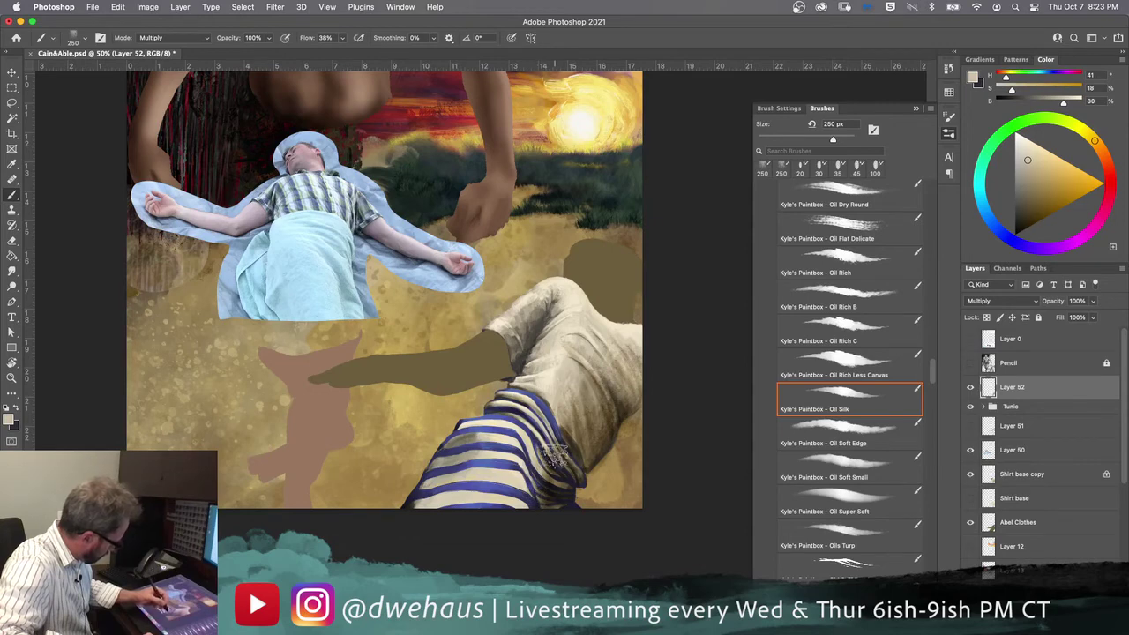
# Step: Soften the glazed shading on the upper torso of the shirt with the Kyle's Paintbox - Thrash Blend smudge brush
pyautogui.click(831, 499)
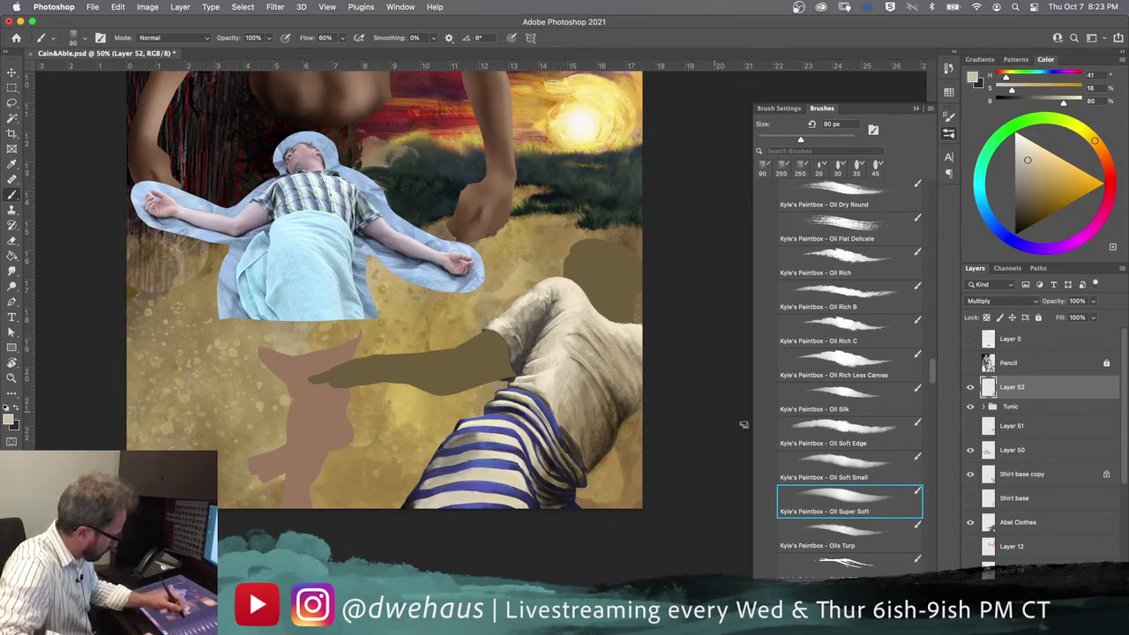
pyautogui.moveTo(934, 376); pyautogui.dragTo(928, 217)
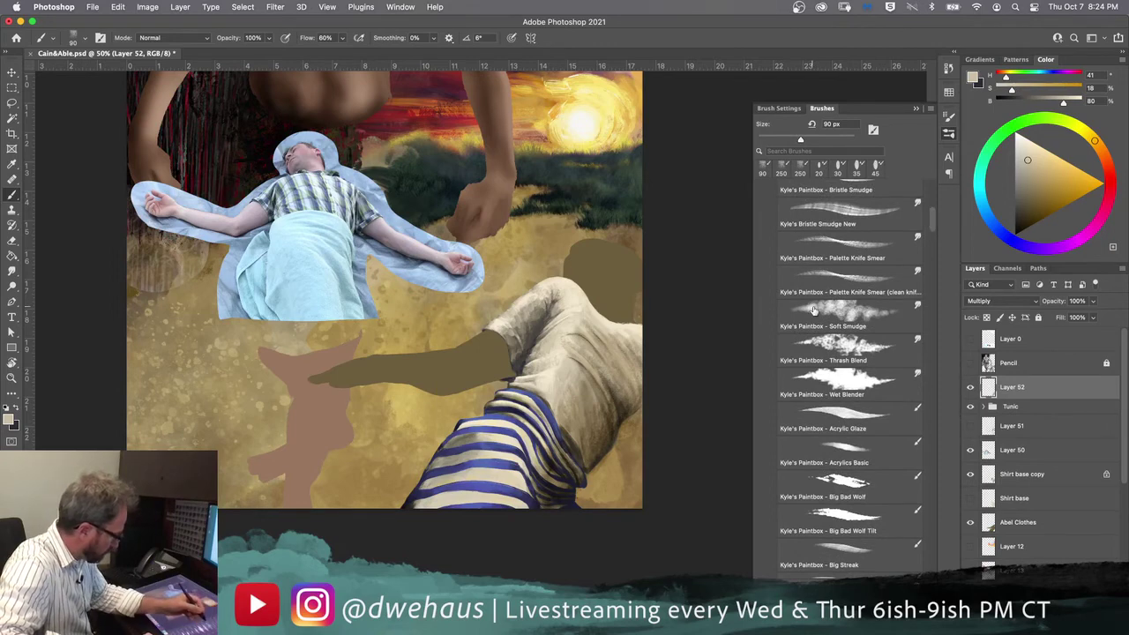
pyautogui.click(823, 351)
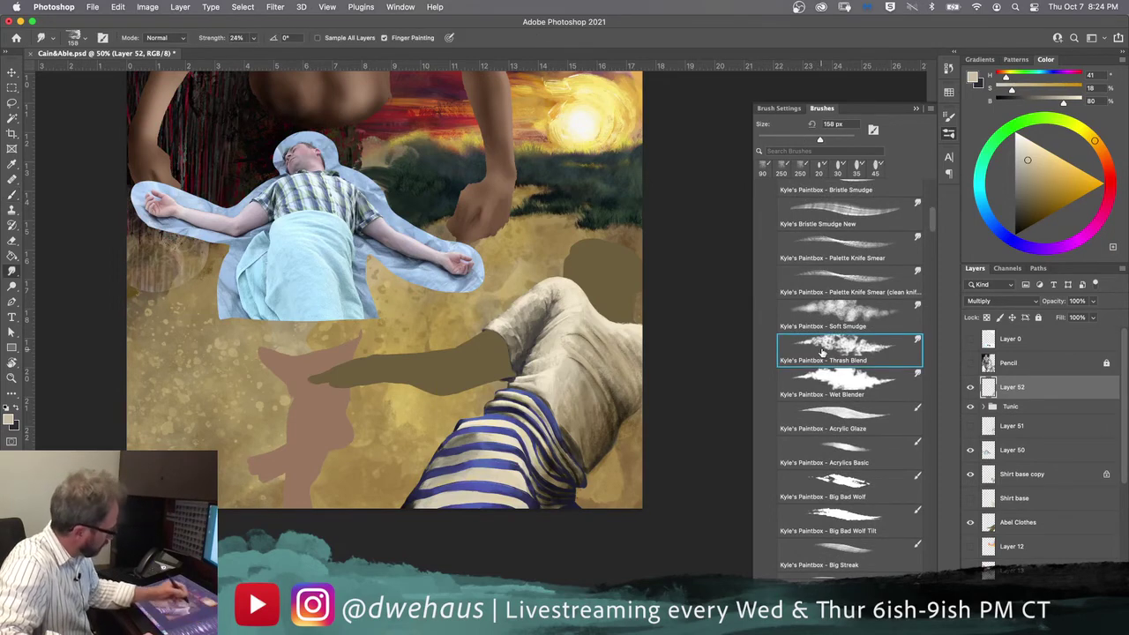
pyautogui.moveTo(616, 333)
pyautogui.mouseDown()
pyautogui.moveTo(600, 328)
pyautogui.moveTo(561, 353)
pyautogui.moveTo(565, 344)
pyautogui.mouseUp()
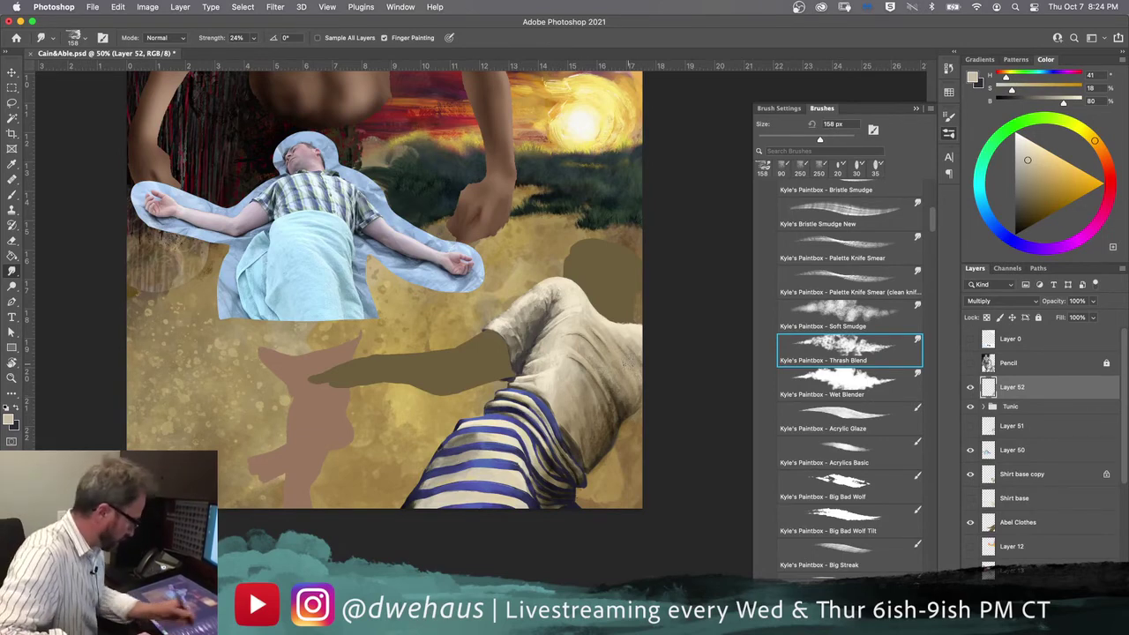
# Step: Try the darkening blending modes on Layer 52, settling on Linear Burn
pyautogui.click(983, 301)
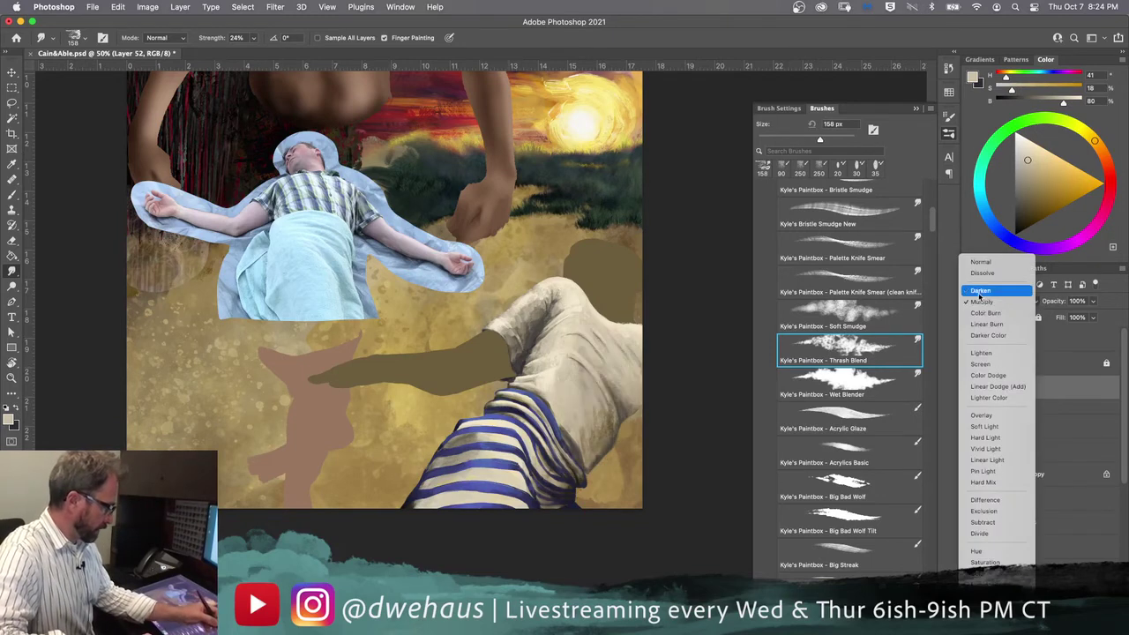
pyautogui.click(981, 301)
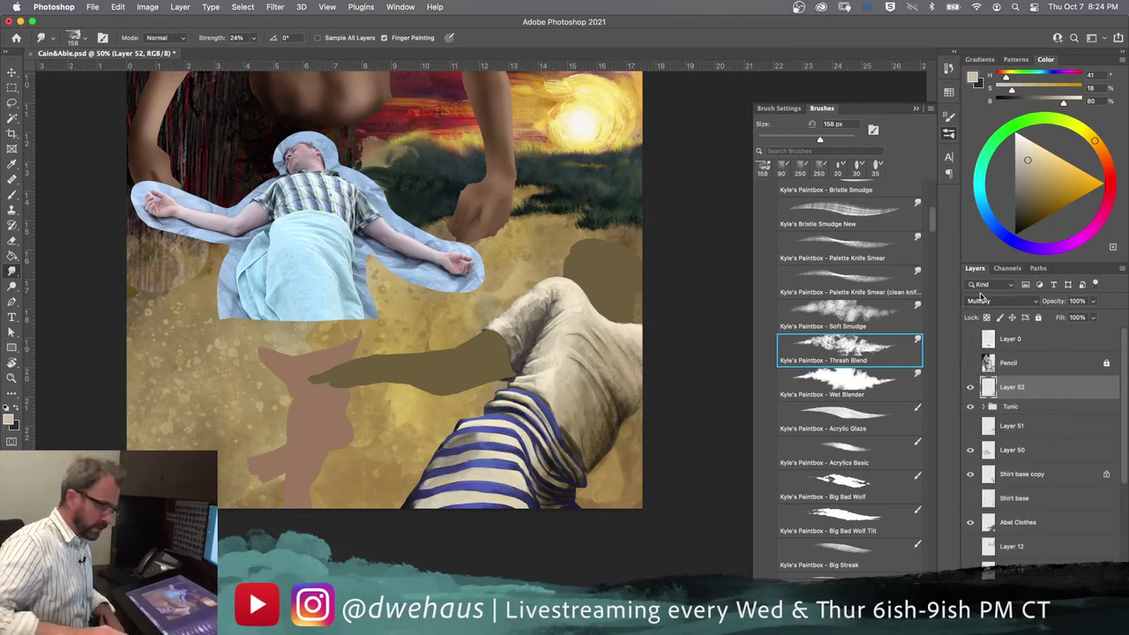
pyautogui.press('v')
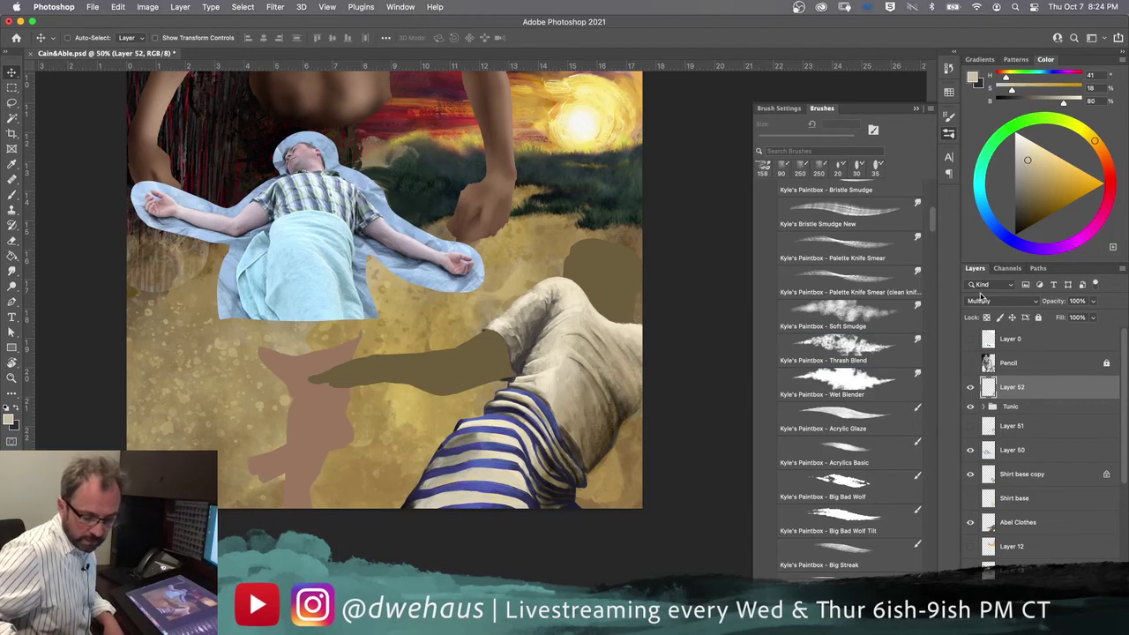
pyautogui.press('Down')
pyautogui.press('Down')
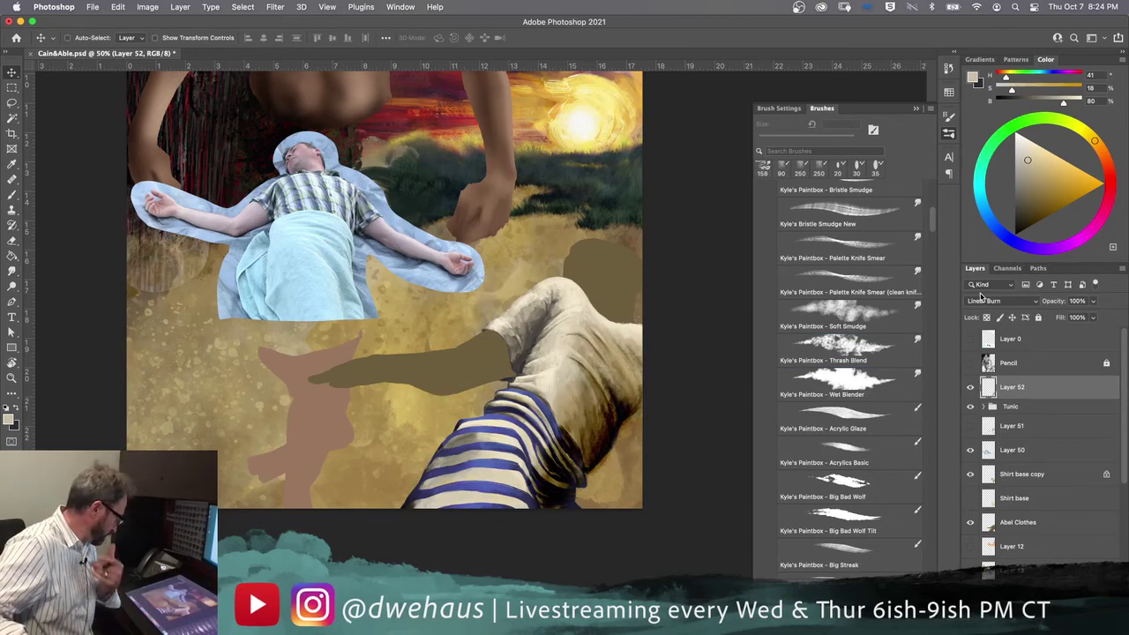
pyautogui.press('Down')
pyautogui.press('Up')
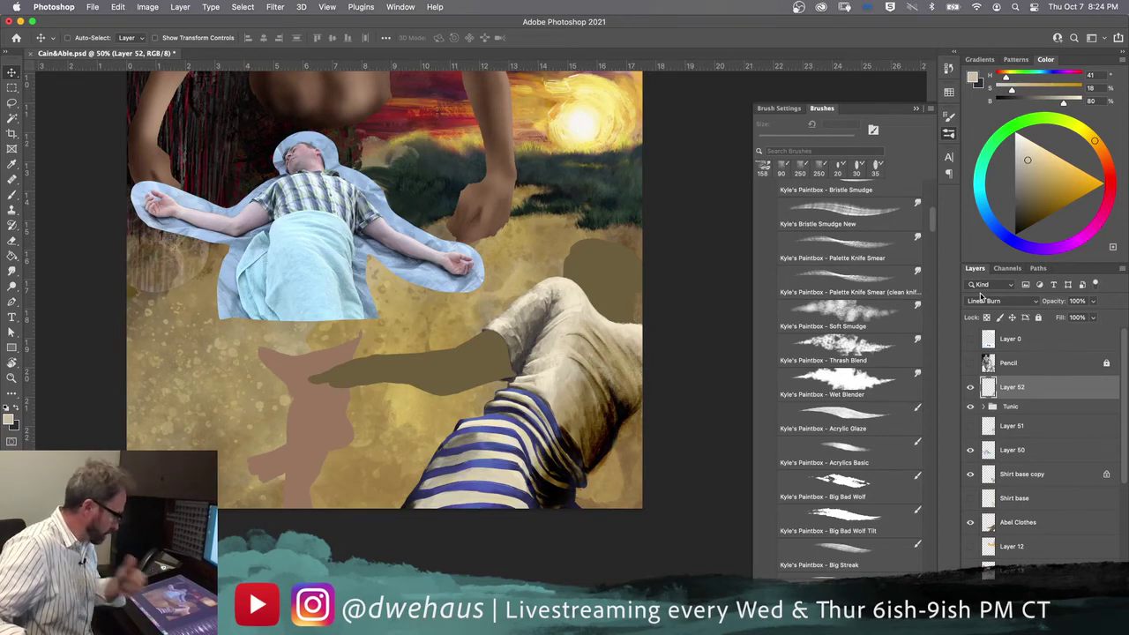
# Step: Hide the reference photo on Layer 50 and cycle Layer 52 through the blending modes, settling on Multiply
pyautogui.click(971, 450)
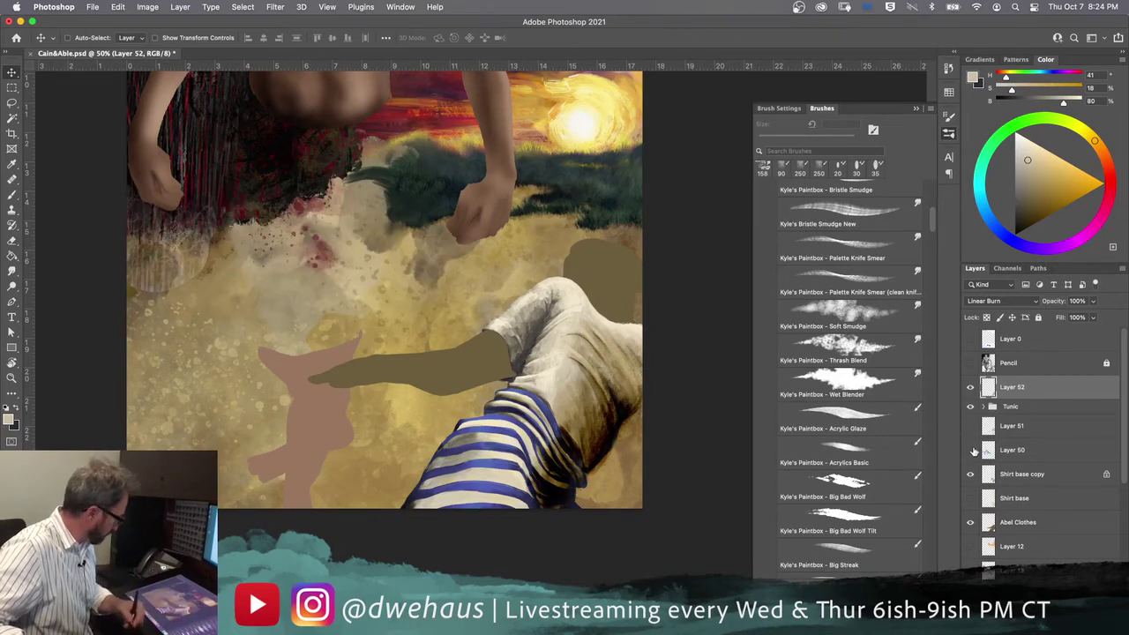
pyautogui.moveTo(330, 461)
pyautogui.mouseDown()
pyautogui.moveTo(327, 411)
pyautogui.moveTo(345, 419)
pyautogui.mouseUp()
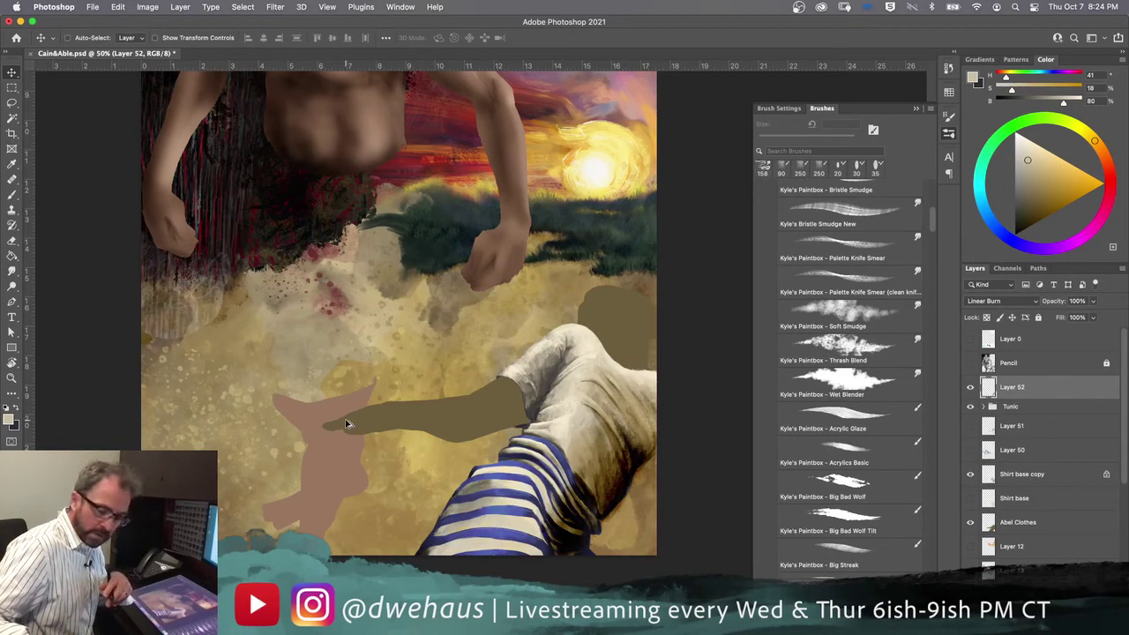
pyautogui.hotkey('shift', '+')
pyautogui.hotkey('shift', '+')
pyautogui.hotkey('shift', '+')
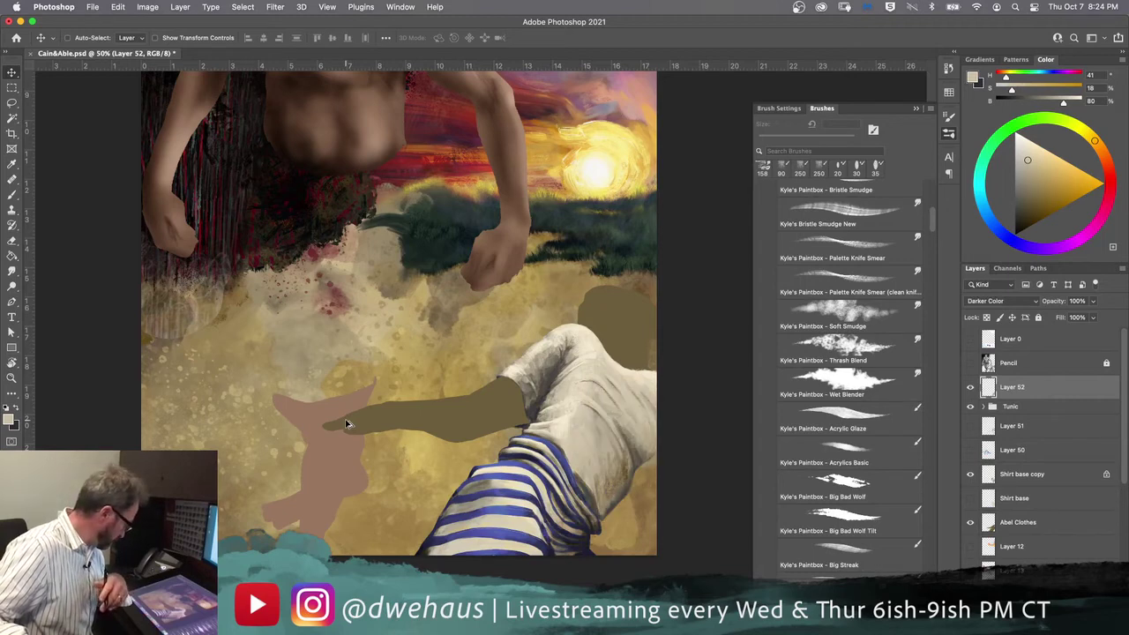
pyautogui.hotkey('shift', '+')
pyautogui.hotkey('shift', '+')
pyautogui.hotkey('shift', '+')
pyautogui.hotkey('shift', '+')
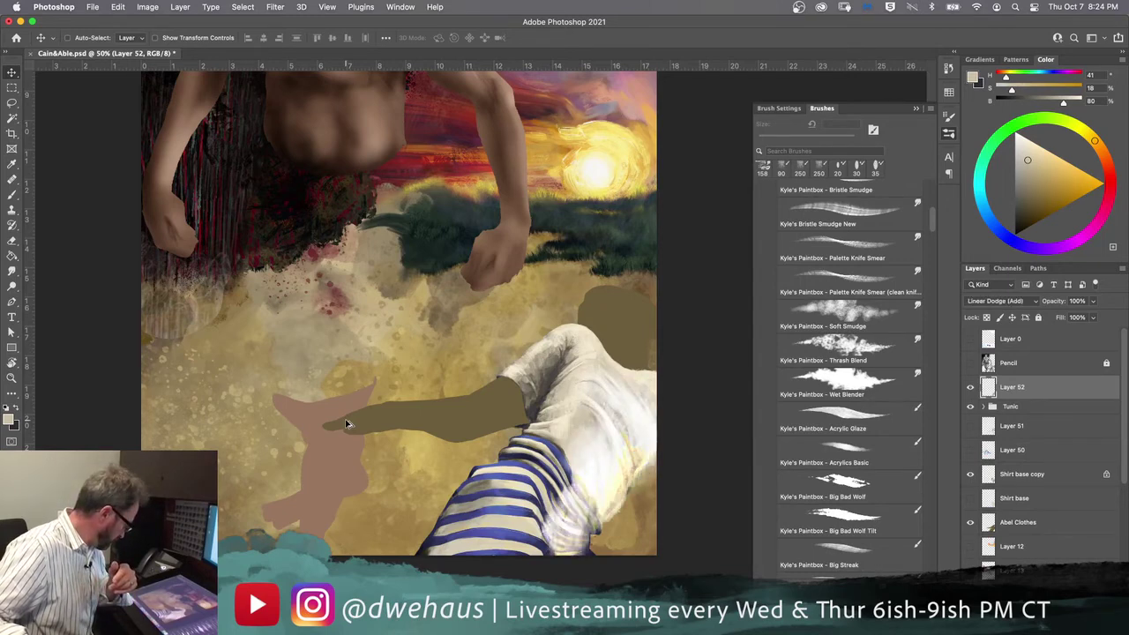
pyautogui.hotkey('shift', '+')
pyautogui.hotkey('shift', '+')
pyautogui.hotkey('shift', '+')
pyautogui.hotkey('shift', '+')
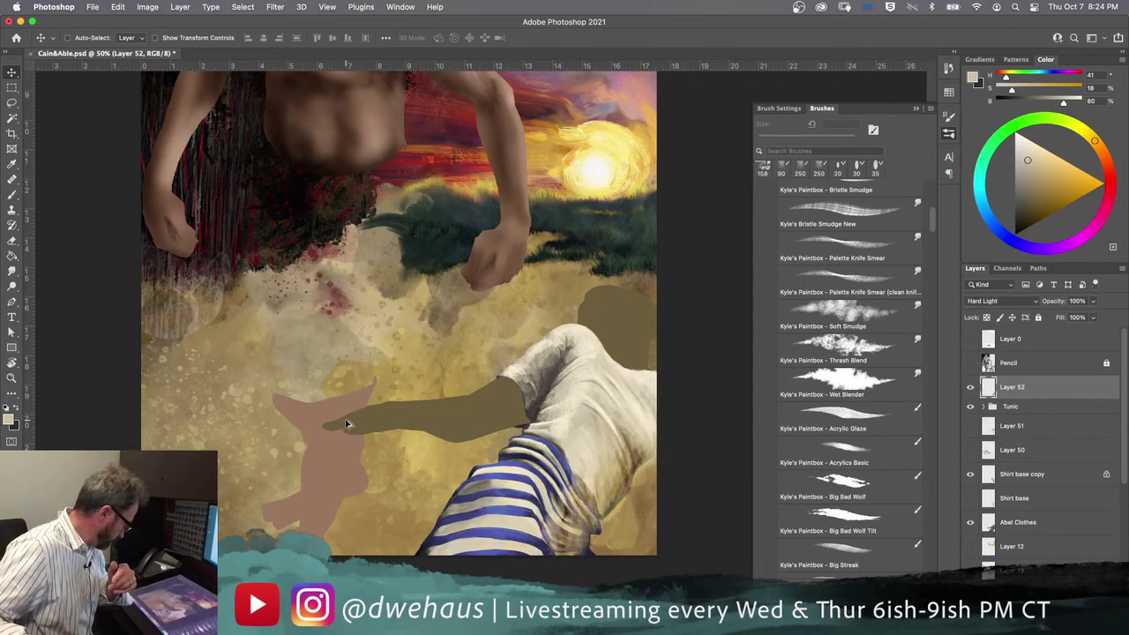
pyautogui.hotkey('shift', '+')
pyautogui.hotkey('shift', '+')
pyautogui.hotkey('shift', '+')
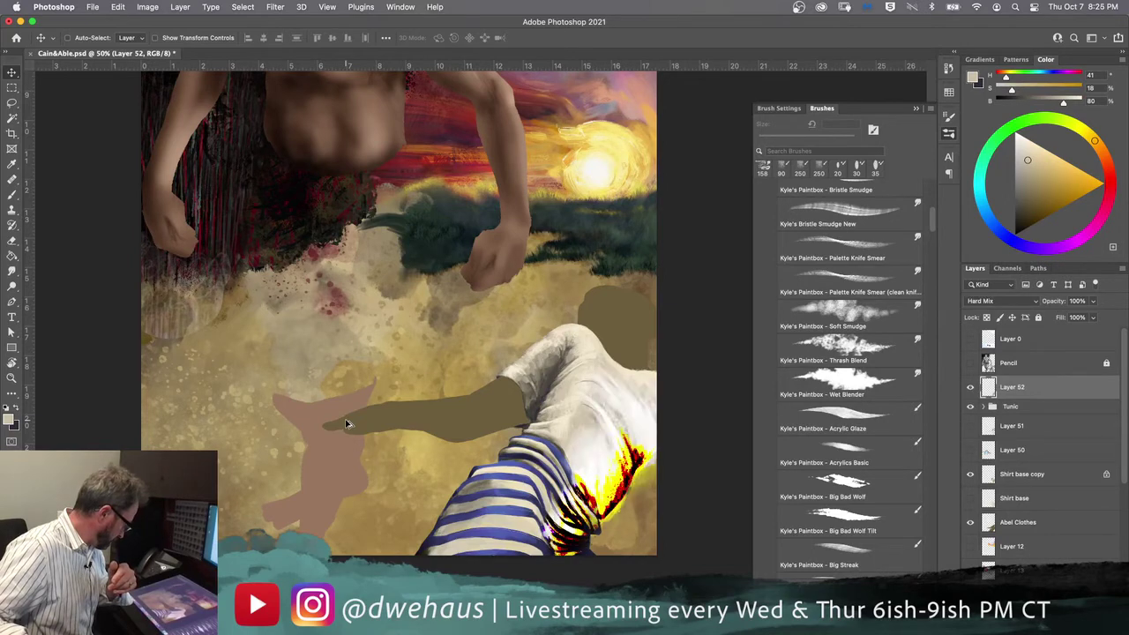
pyautogui.hotkey('shift', '-')
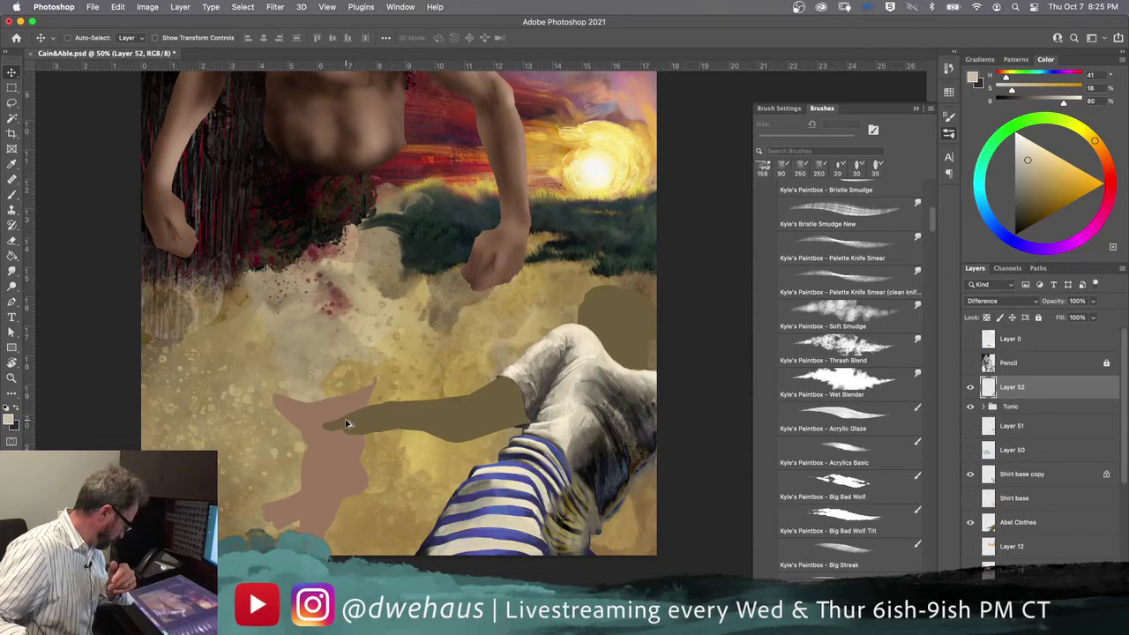
pyautogui.hotkey('shift', '+')
pyautogui.hotkey('shift', '+')
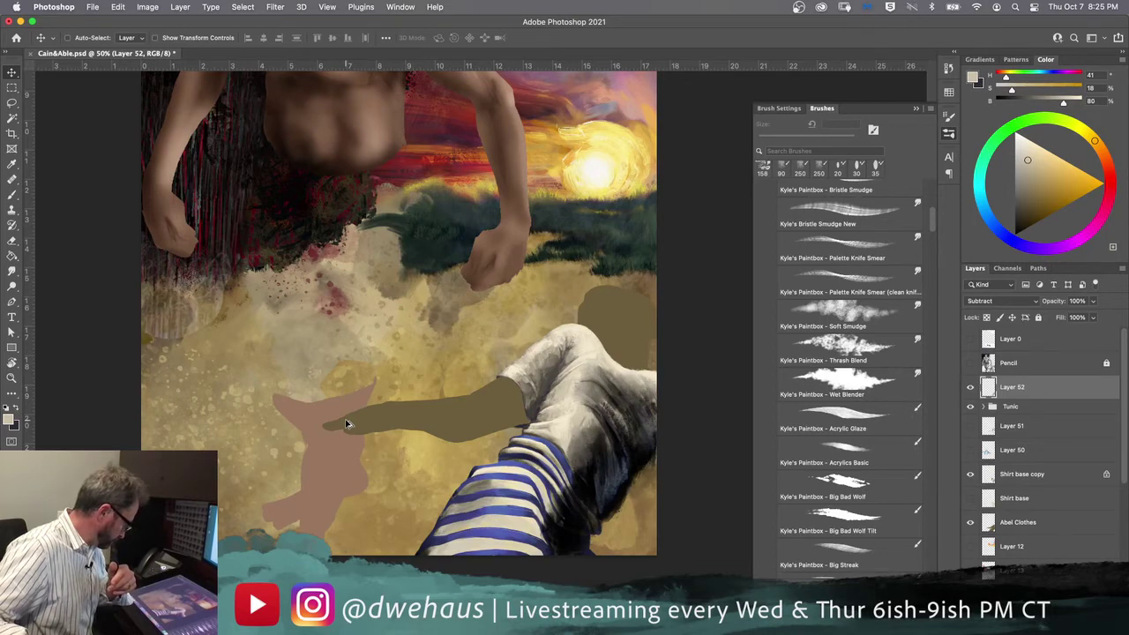
pyautogui.hotkey('shift', '+')
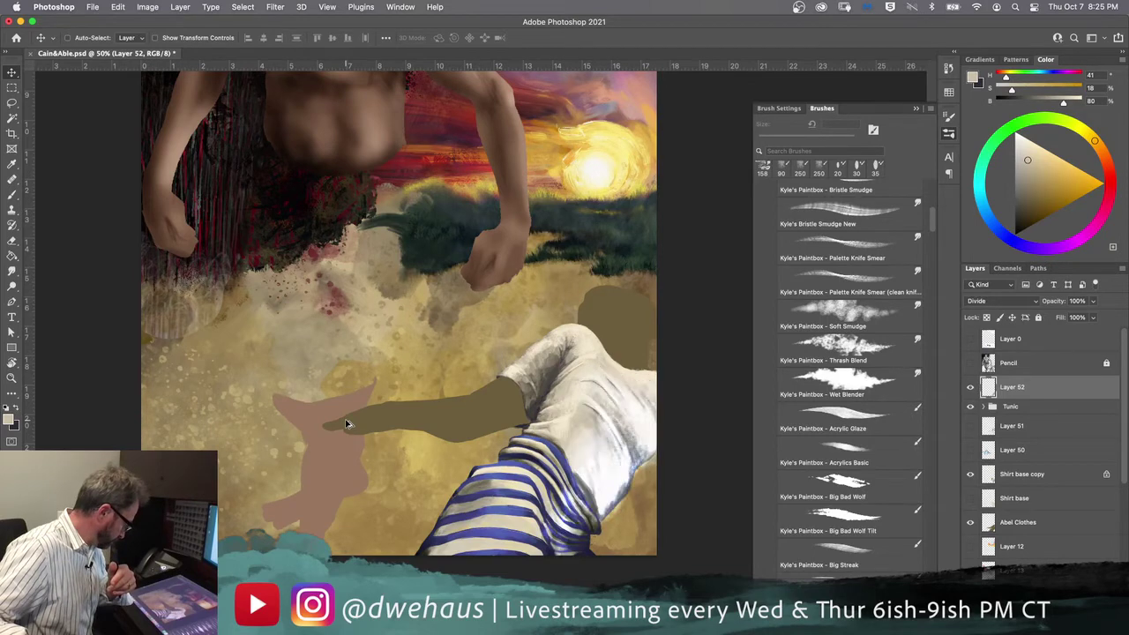
pyautogui.hotkey('shift', '+')
pyautogui.hotkey('shift', '+')
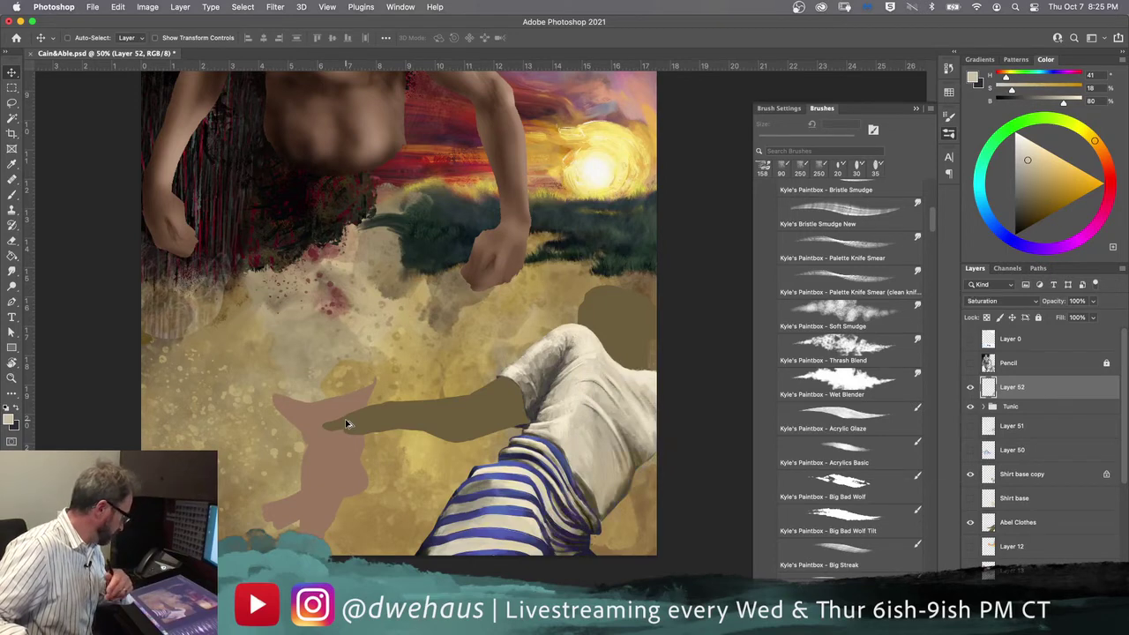
pyautogui.hotkey('shift', '+')
pyautogui.hotkey('shift', '+')
pyautogui.hotkey('shift', '+')
pyautogui.hotkey('shift', '+')
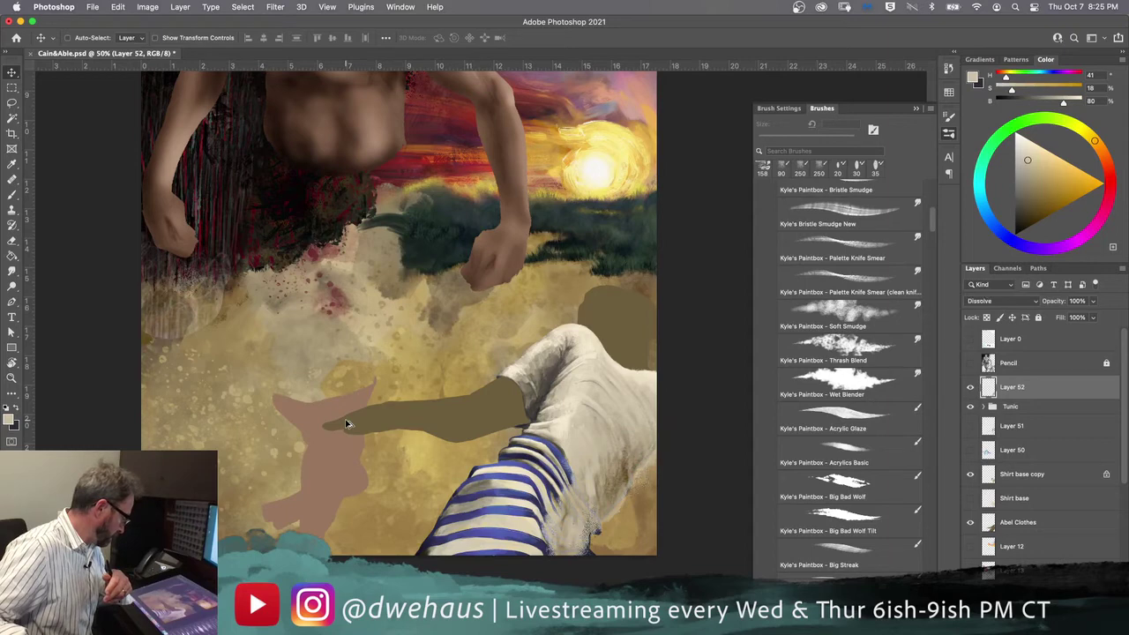
pyautogui.hotkey('shift', '+')
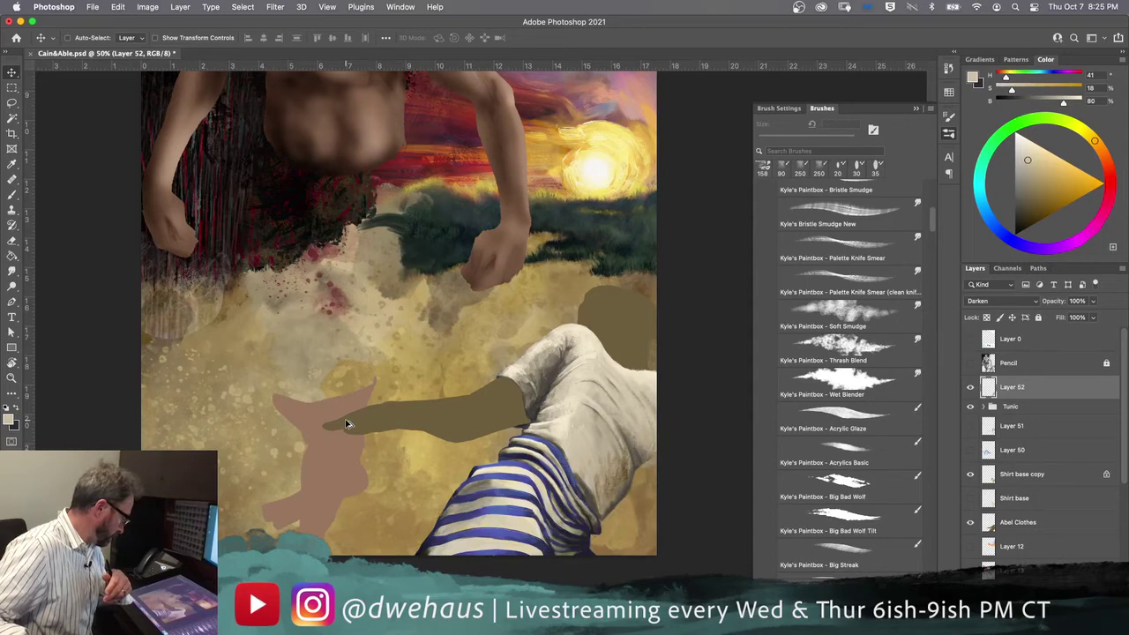
pyautogui.hotkey('shift', '+')
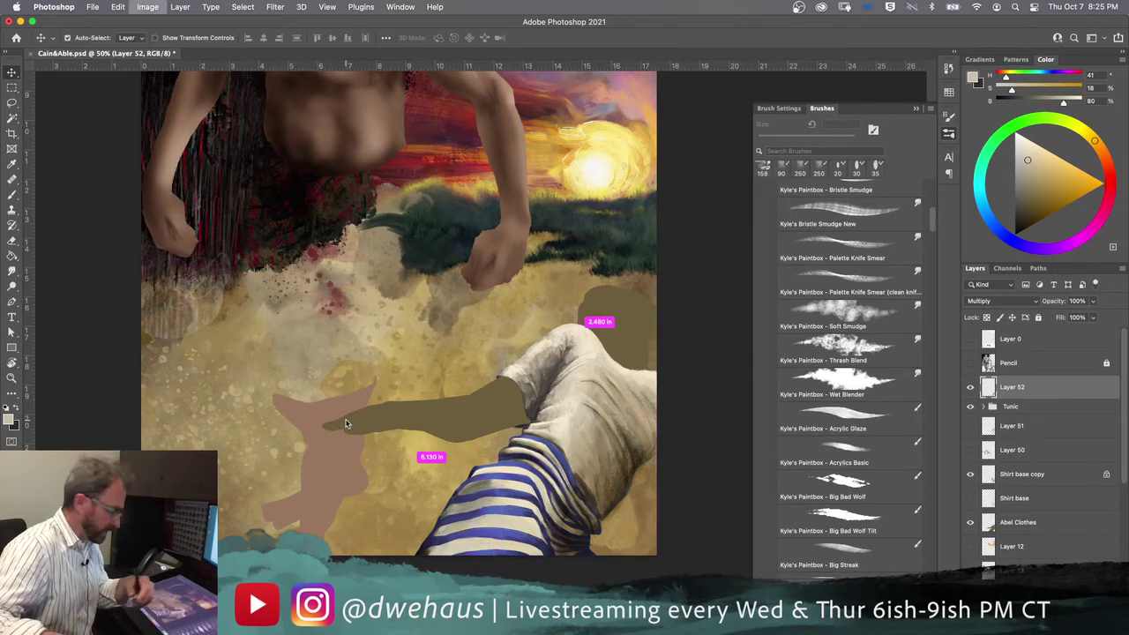
# Step: Recolor and darken Layer 52's shading with Hue/Saturation, trying Colorize but leaving it off, with saturation +11 and lightness slightly below -34
pyautogui.press('super+u')
pyautogui.moveTo(622, 152); pyautogui.dragTo(263, 176)
pyautogui.moveTo(235, 287); pyautogui.dragTo(244, 262)
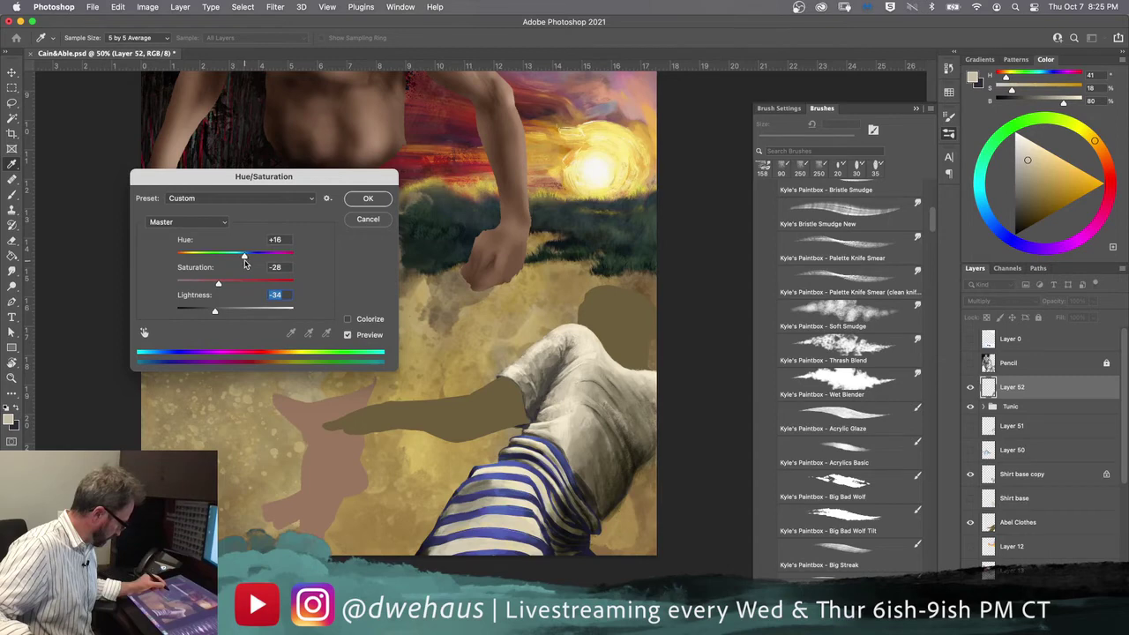
pyautogui.moveTo(218, 283); pyautogui.dragTo(215, 315)
pyautogui.moveTo(244, 255)
pyautogui.mouseDown()
pyautogui.moveTo(228, 257)
pyautogui.moveTo(258, 262)
pyautogui.mouseUp()
pyautogui.click(347, 319)
pyautogui.moveTo(263, 265)
pyautogui.mouseDown()
pyautogui.moveTo(175, 262)
pyautogui.moveTo(275, 264)
pyautogui.moveTo(217, 265)
pyautogui.moveTo(255, 259)
pyautogui.moveTo(240, 287)
pyautogui.mouseUp()
pyautogui.click(347, 319)
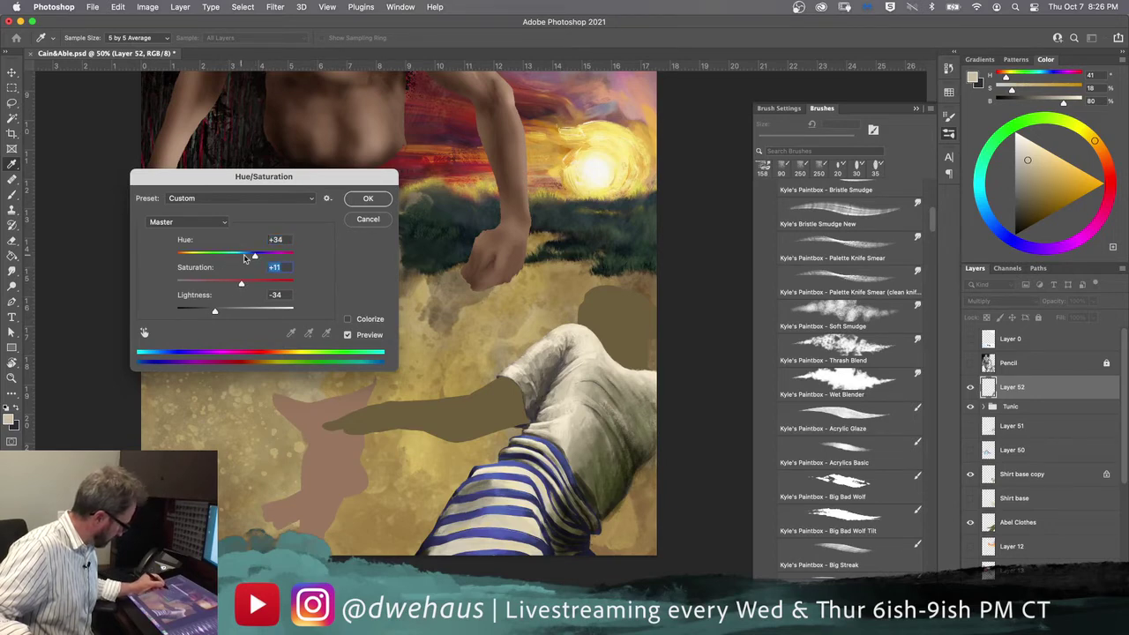
pyautogui.moveTo(243, 258)
pyautogui.mouseDown()
pyautogui.moveTo(196, 258)
pyautogui.moveTo(320, 266)
pyautogui.moveTo(225, 255)
pyautogui.moveTo(242, 255)
pyautogui.mouseUp()
pyautogui.moveTo(214, 313); pyautogui.dragTo(210, 313)
pyautogui.click(368, 199)
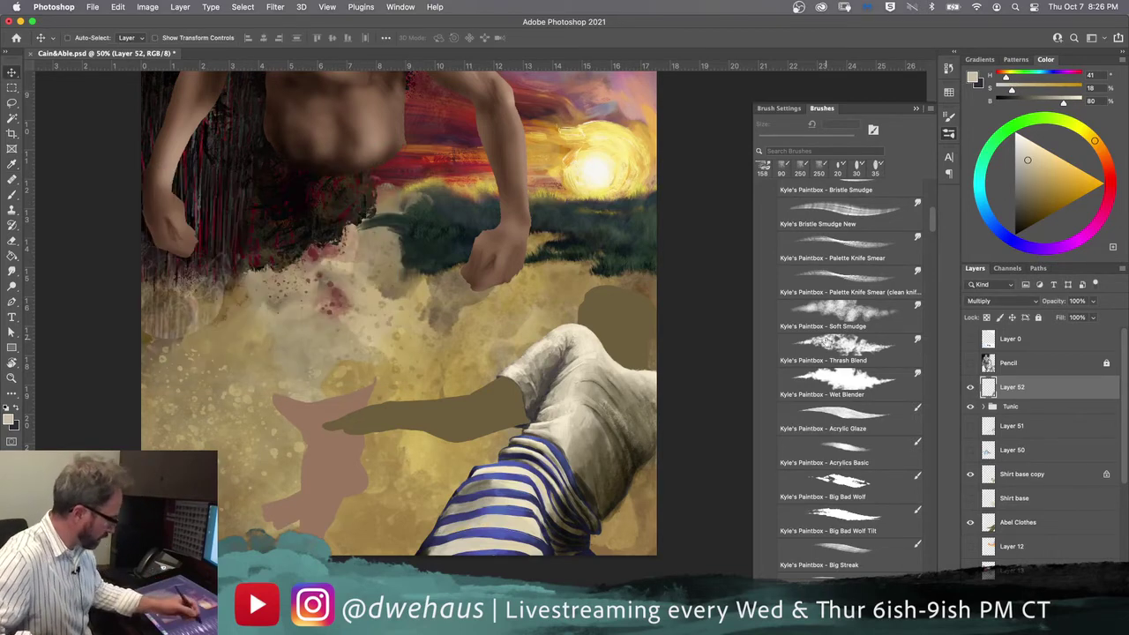
# Step: Blend the shading on the shirt's torso near the waist with the Kyle's Paintbox - Wet Blender smudge brush, enlarged to 100 px
pyautogui.click(804, 386)
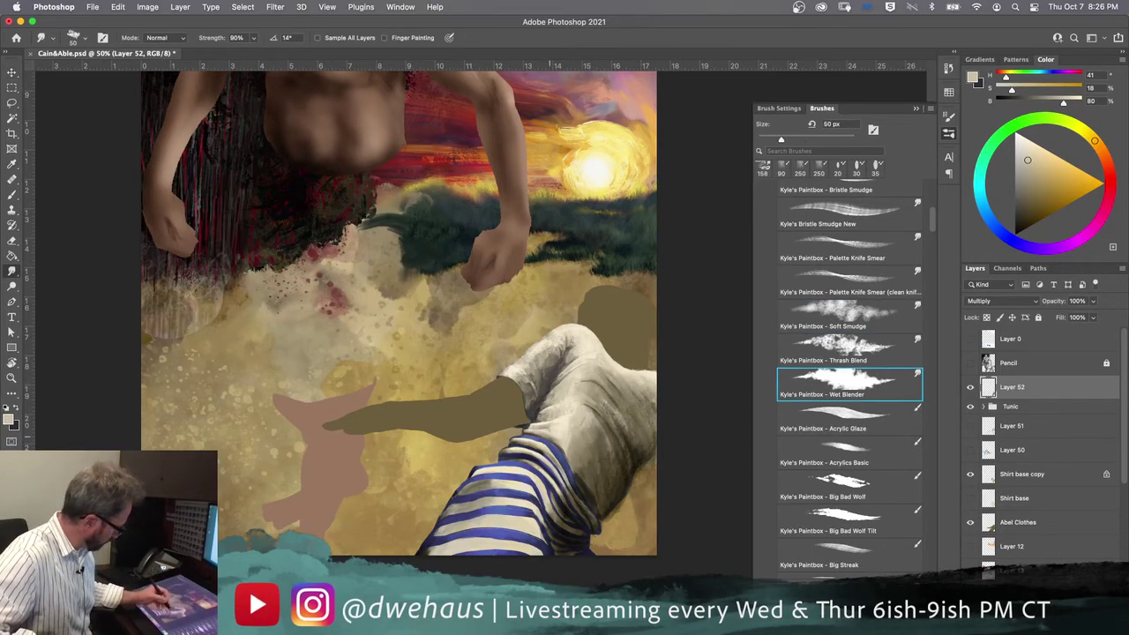
pyautogui.click(565, 439)
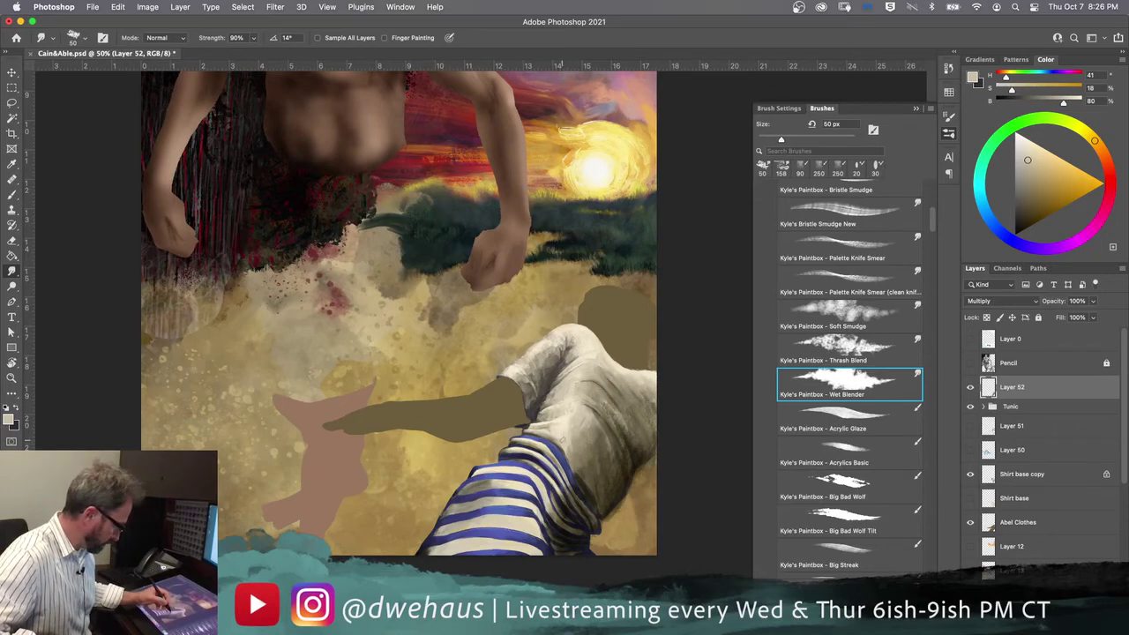
pyautogui.press(']')
pyautogui.press(']')
pyautogui.press(']')
pyautogui.press(']')
pyautogui.press(']')
pyautogui.click(572, 431)
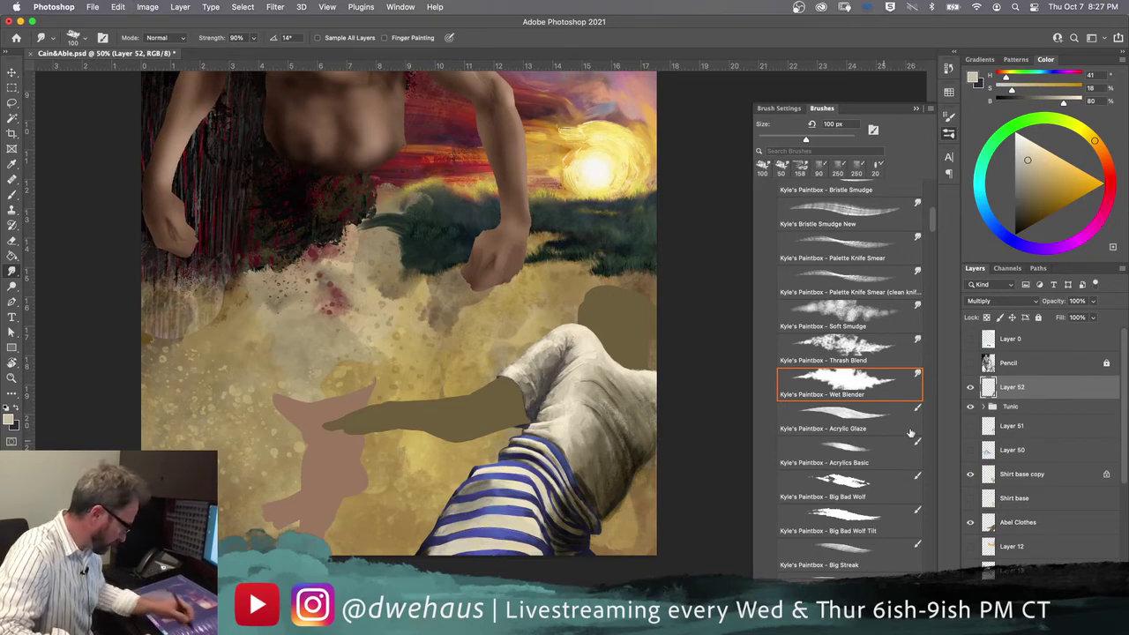
# Step: Compare the shirt with Layer 52 hidden and shown, and switch to the 158 px Kyle's Paintbox - Thrash Blend smudge brush
pyautogui.click(972, 391)
pyautogui.click(971, 391)
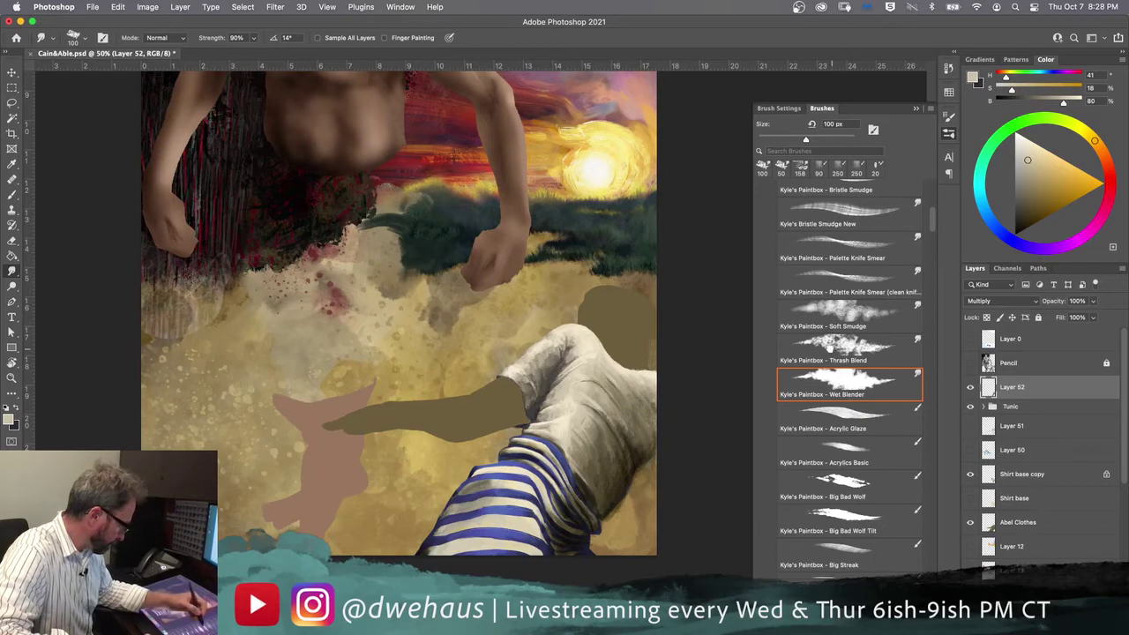
pyautogui.click(833, 349)
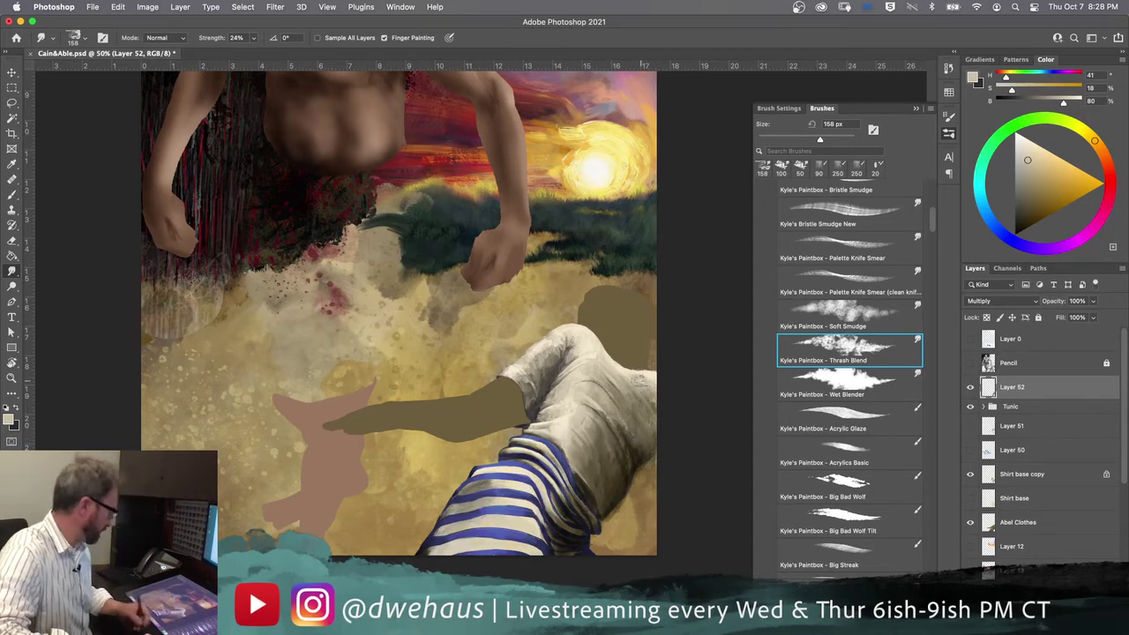
# Step: Compare the painting with and without Layer 52, and set that layer's opacity to 80%
pyautogui.click(971, 387)
pyautogui.click(970, 388)
pyautogui.click(970, 388)
pyautogui.click(971, 387)
pyautogui.click(1093, 301)
pyautogui.moveTo(1096, 316); pyautogui.dragTo(1083, 316)
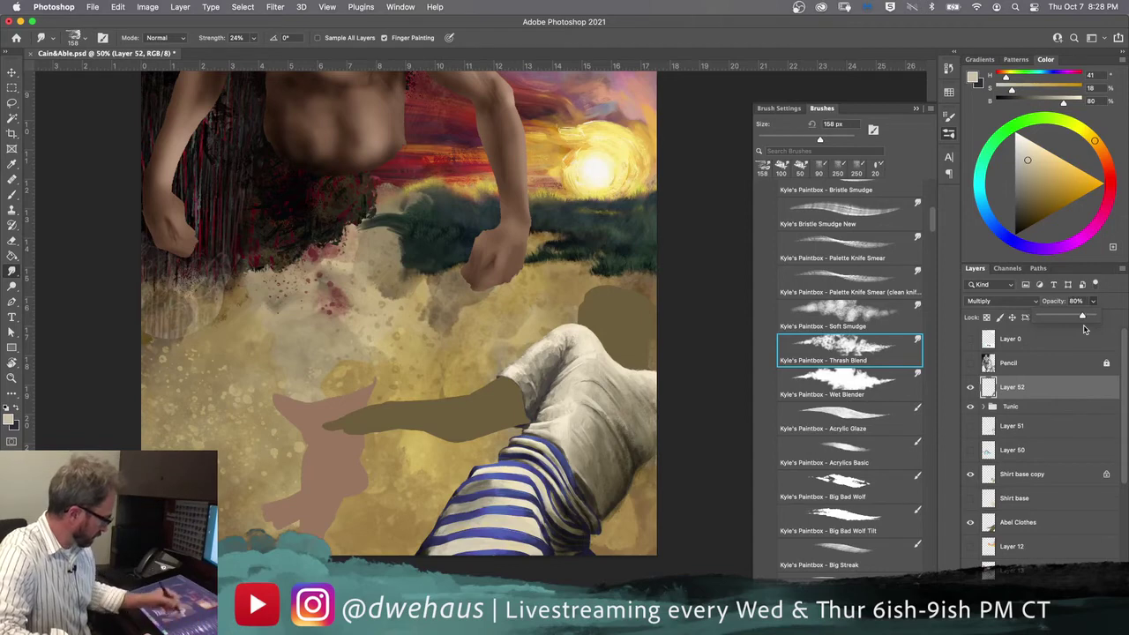
pyautogui.click(1015, 392)
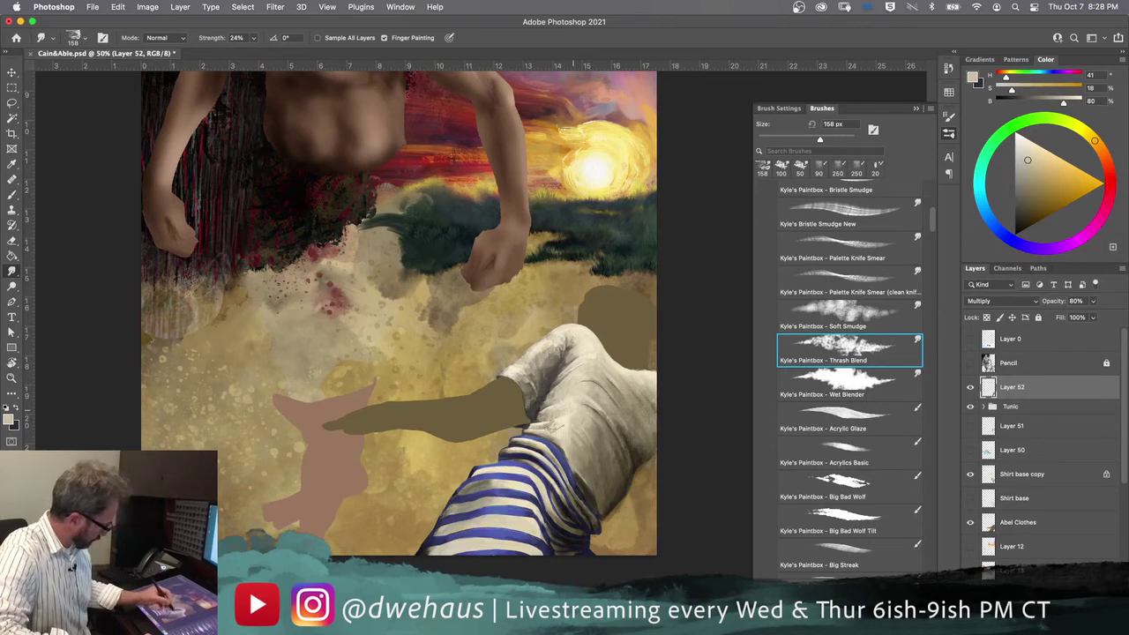
# Step: Check the whole composition, and move Layer 52 directly beneath the Tunic group
pyautogui.press('super+minus')
pyautogui.press('super+minus')
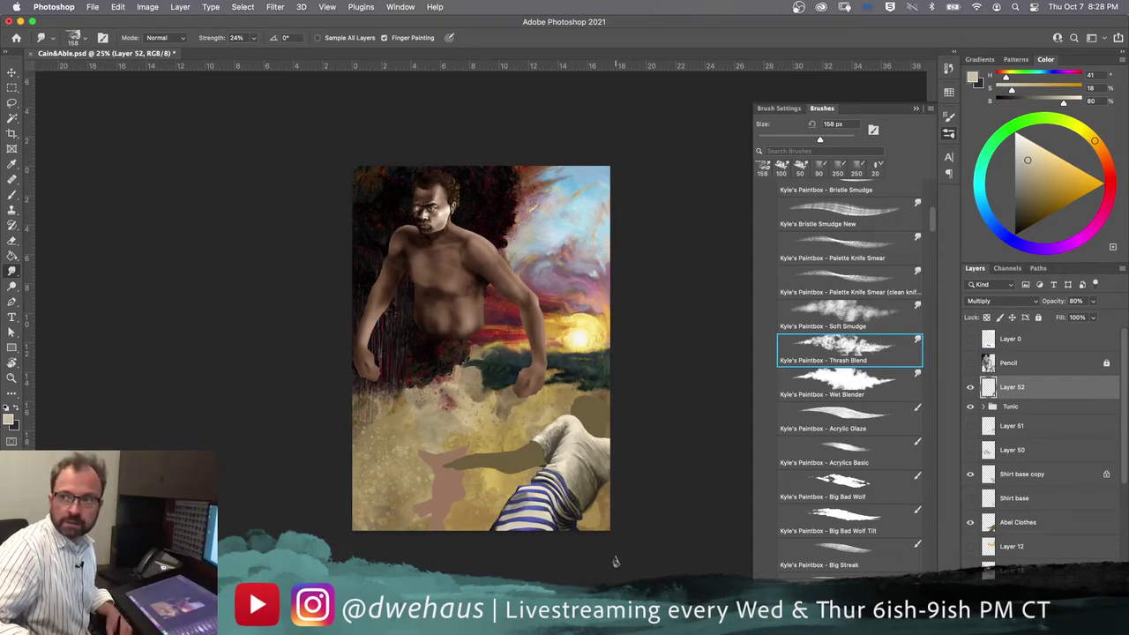
pyautogui.press('super+plus')
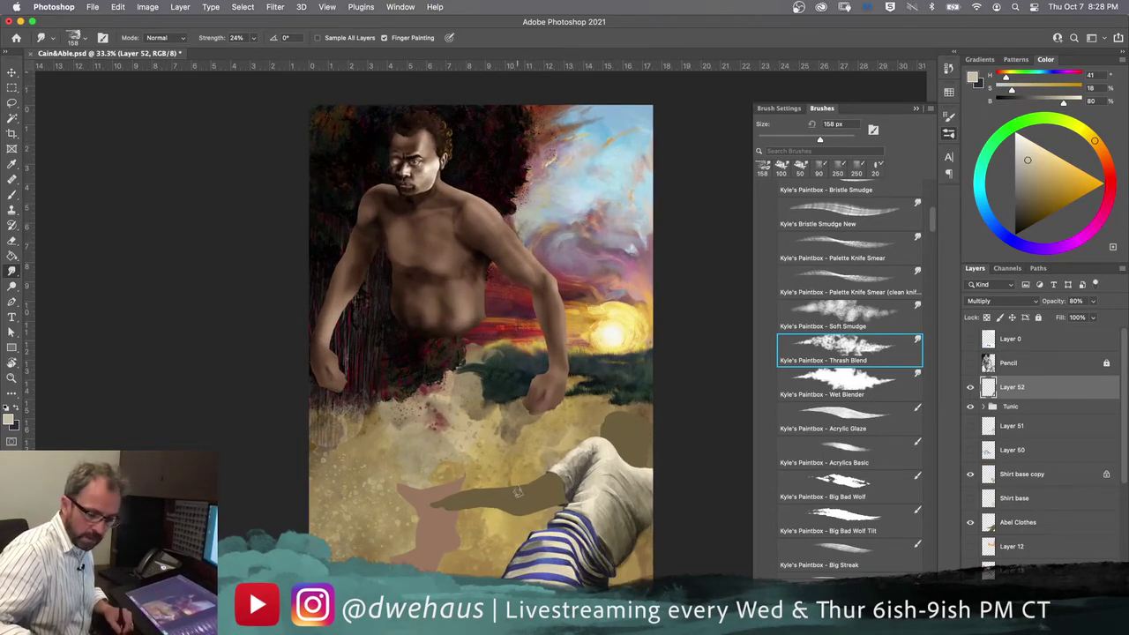
pyautogui.press('super+plus')
pyautogui.moveTo(491, 437); pyautogui.dragTo(454, 323)
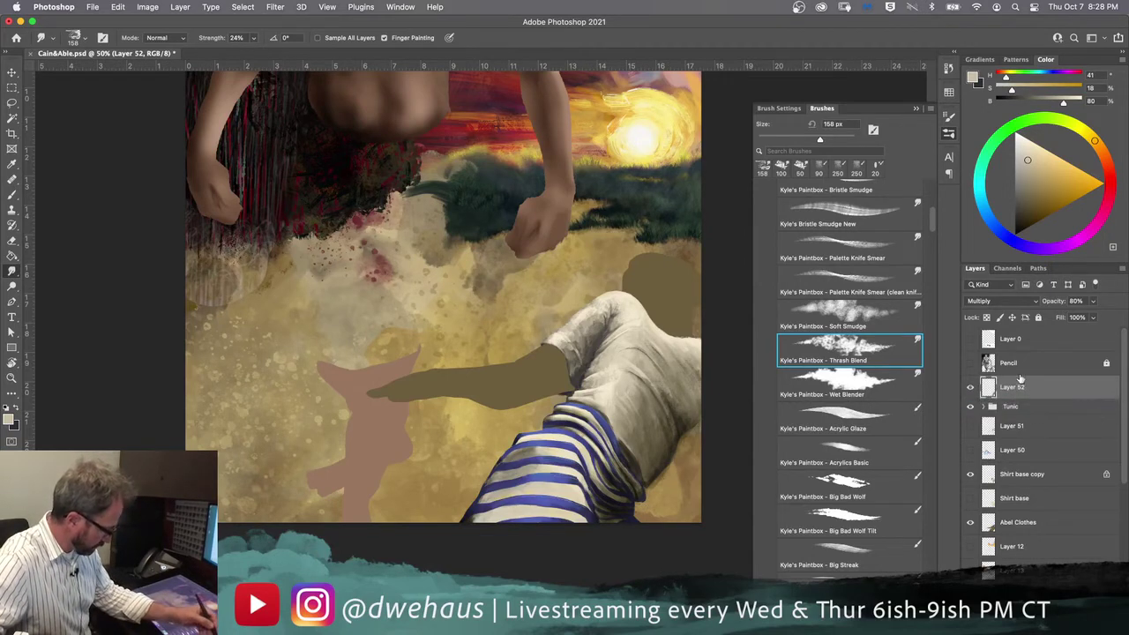
pyautogui.moveTo(1028, 395); pyautogui.dragTo(1031, 413)
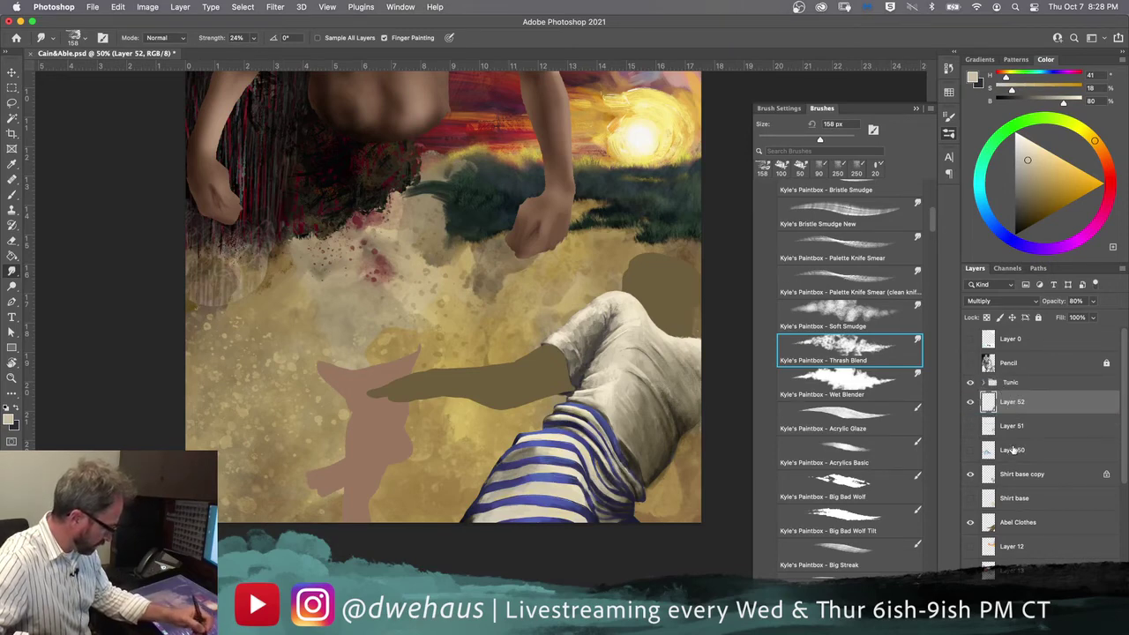
# Step: Check what Layer 51 contains by toggling its visibility, and rename it Wire Frame
pyautogui.click(1015, 475)
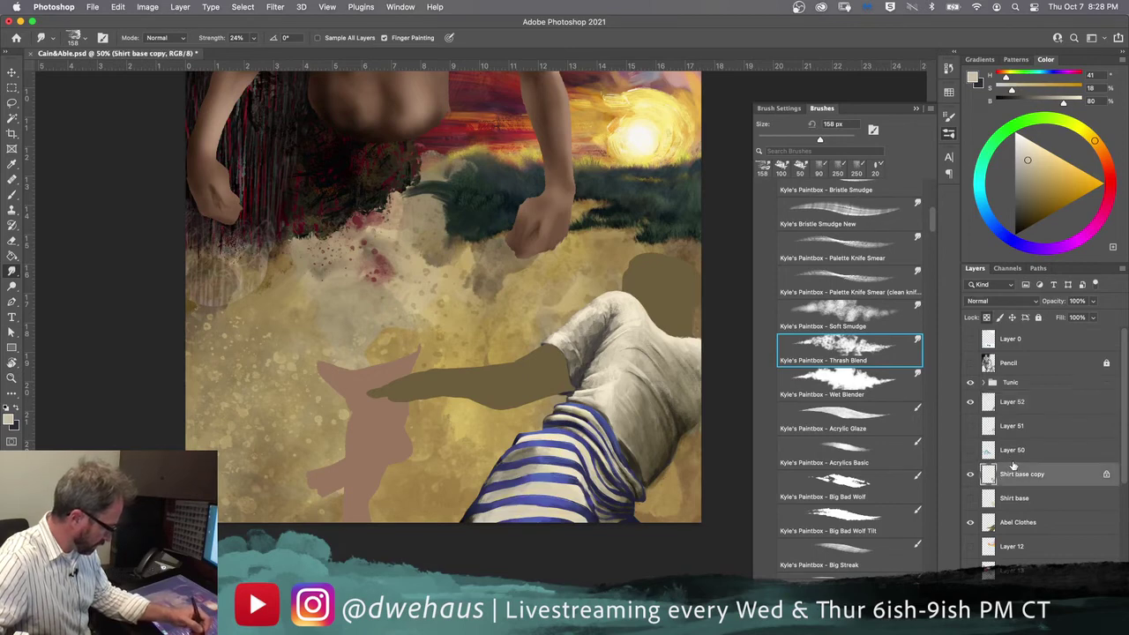
pyautogui.click(970, 426)
pyautogui.click(970, 426)
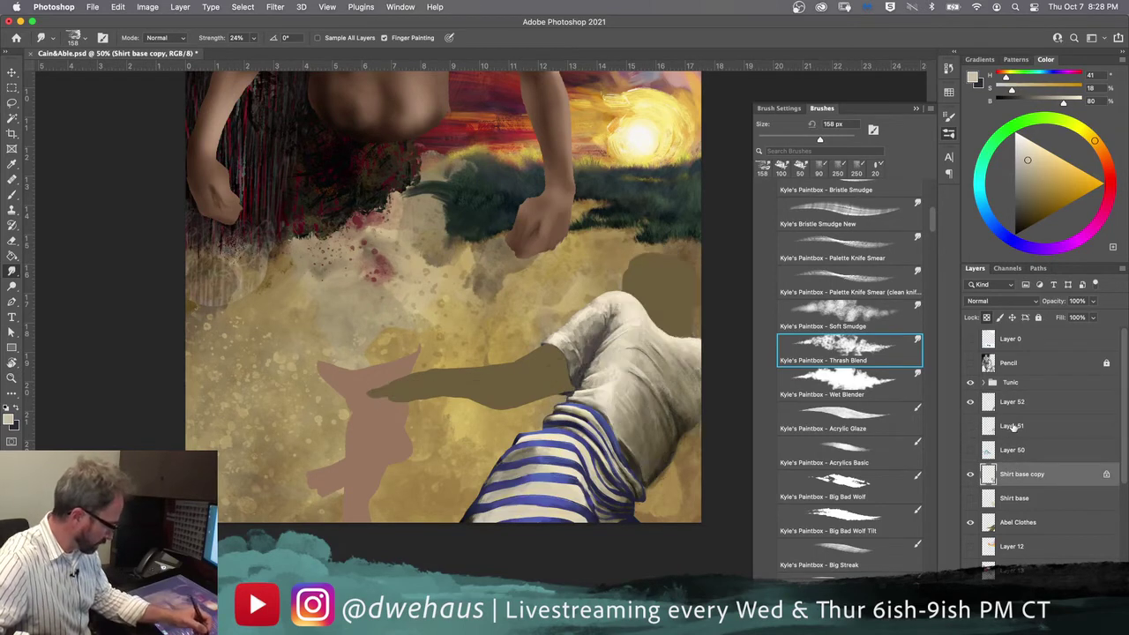
pyautogui.doubleClick(1012, 427)
pyautogui.write('B')
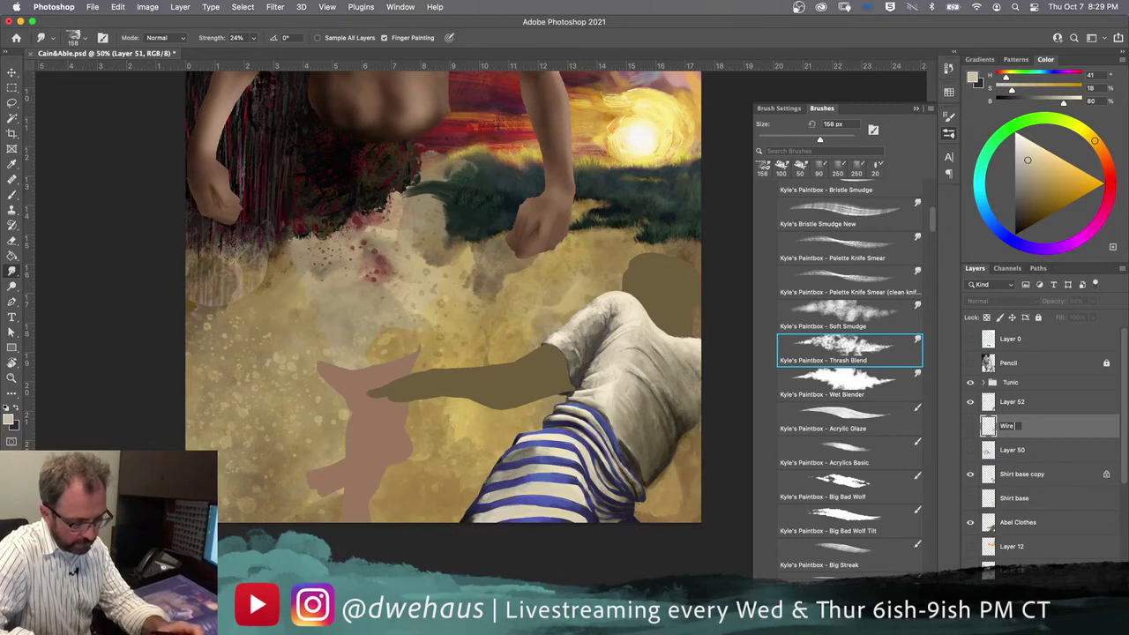
pyautogui.write('ire Frame')
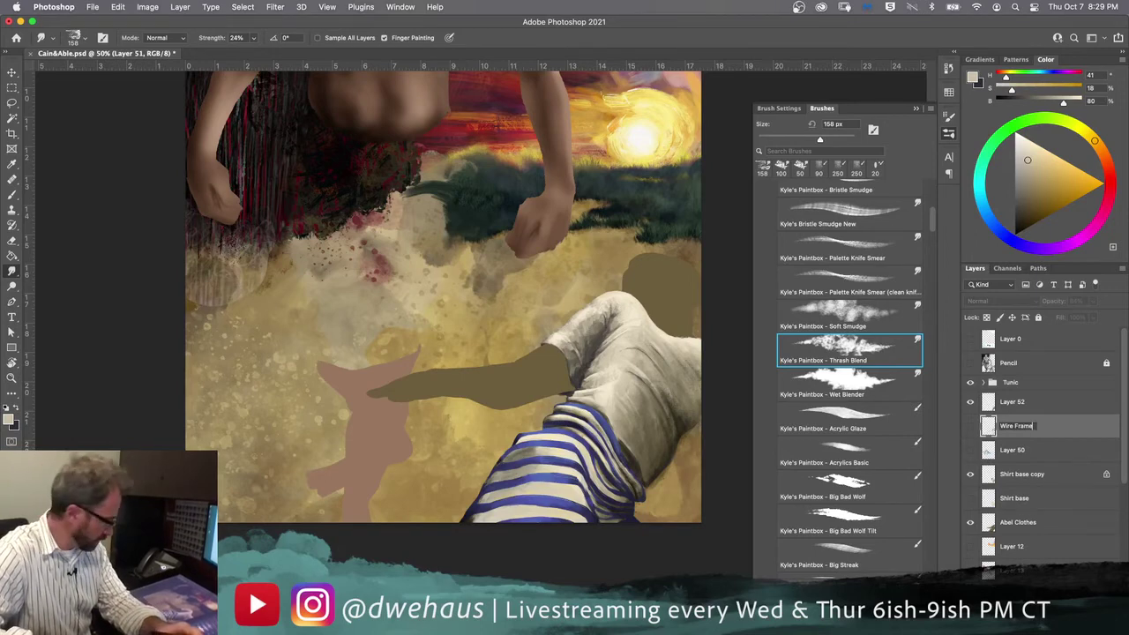
pyautogui.press('Return')
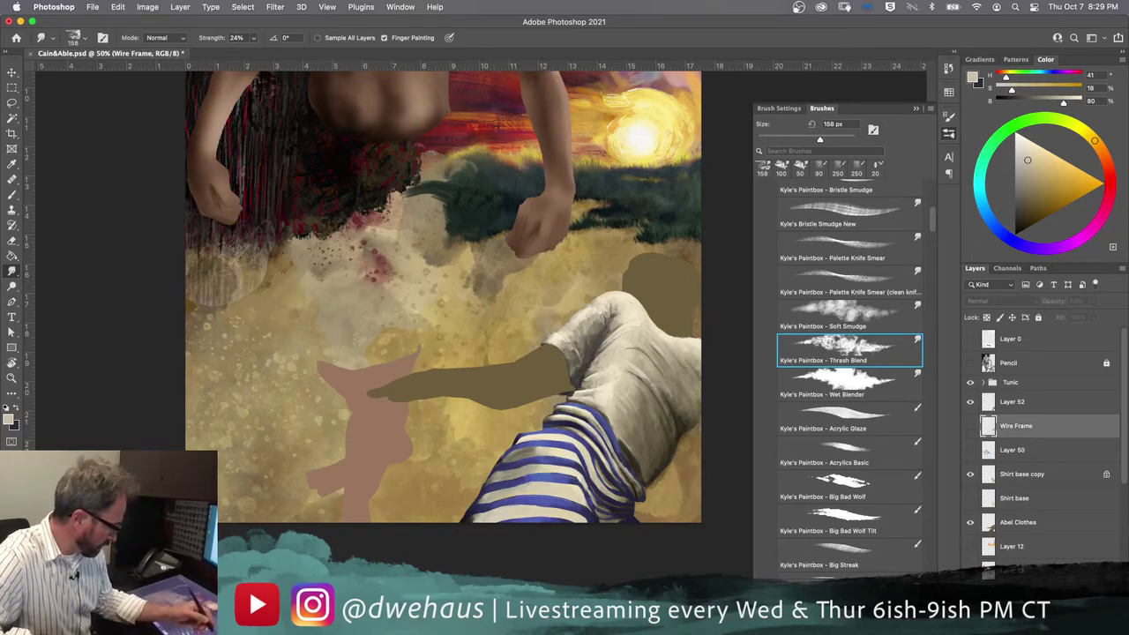
# Step: Rename Layer 50 as Reference
pyautogui.doubleClick(1012, 450)
pyautogui.write('B')
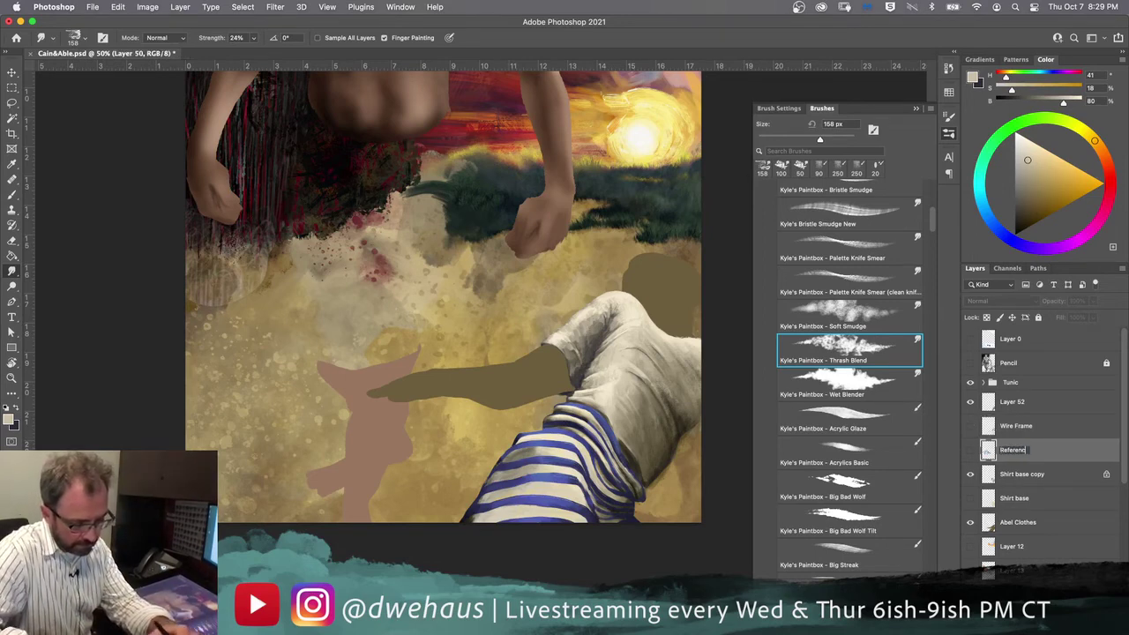
pyautogui.press('Return')
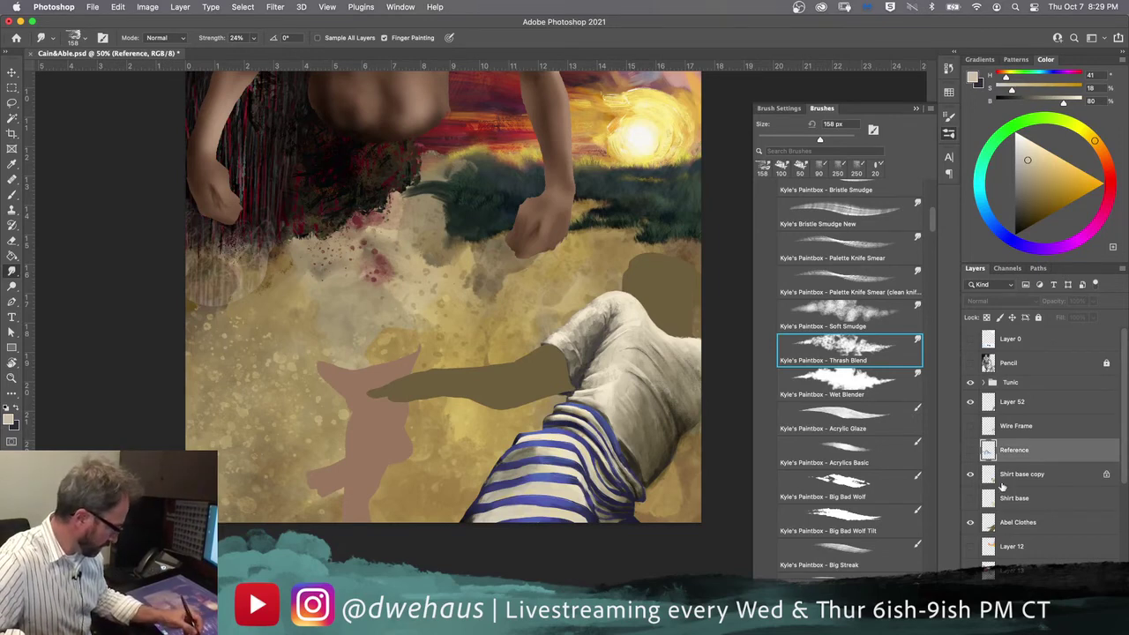
# Step: Delete the hidden Shirt base layer and rename the Shirt base copy layer as Shirt Base
pyautogui.click(1030, 499)
pyautogui.press('Delete')
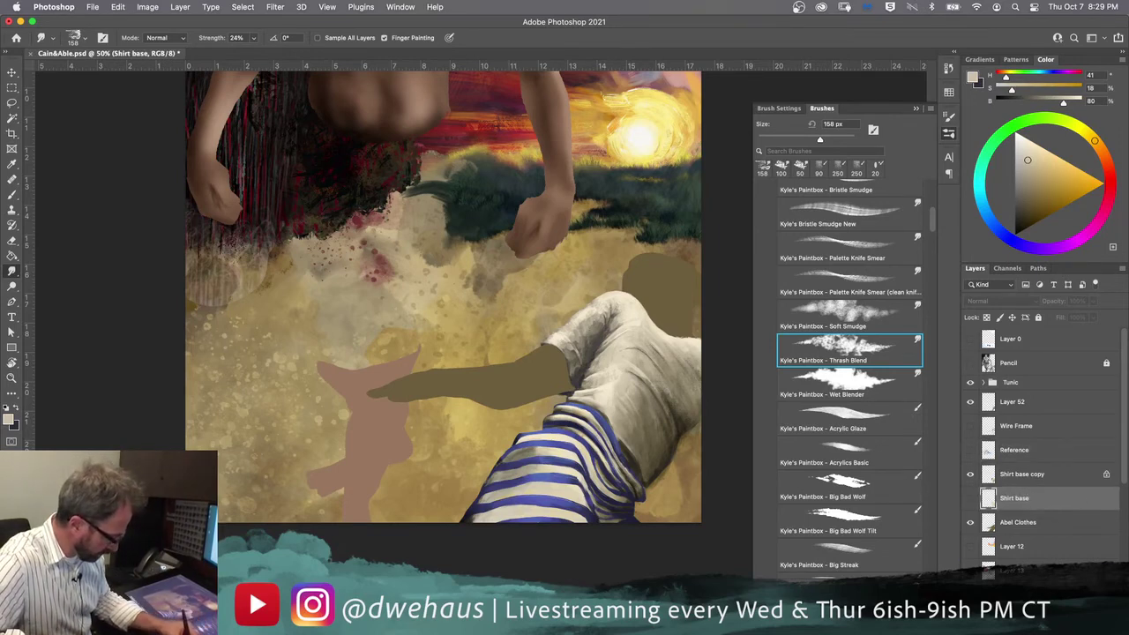
pyautogui.doubleClick(1019, 473)
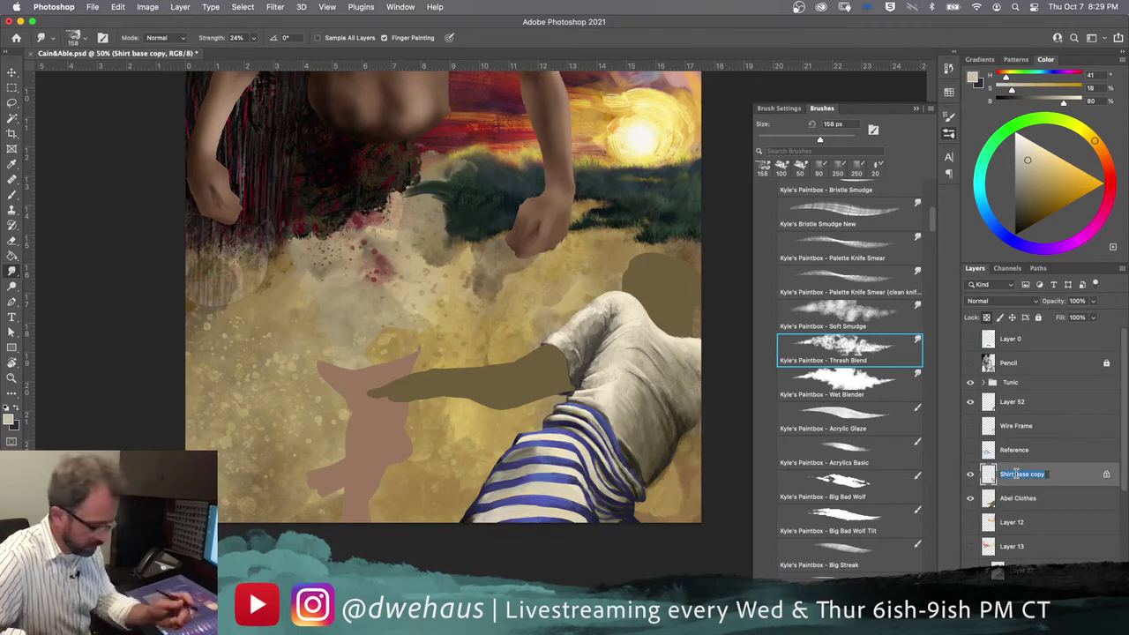
pyautogui.write('S')
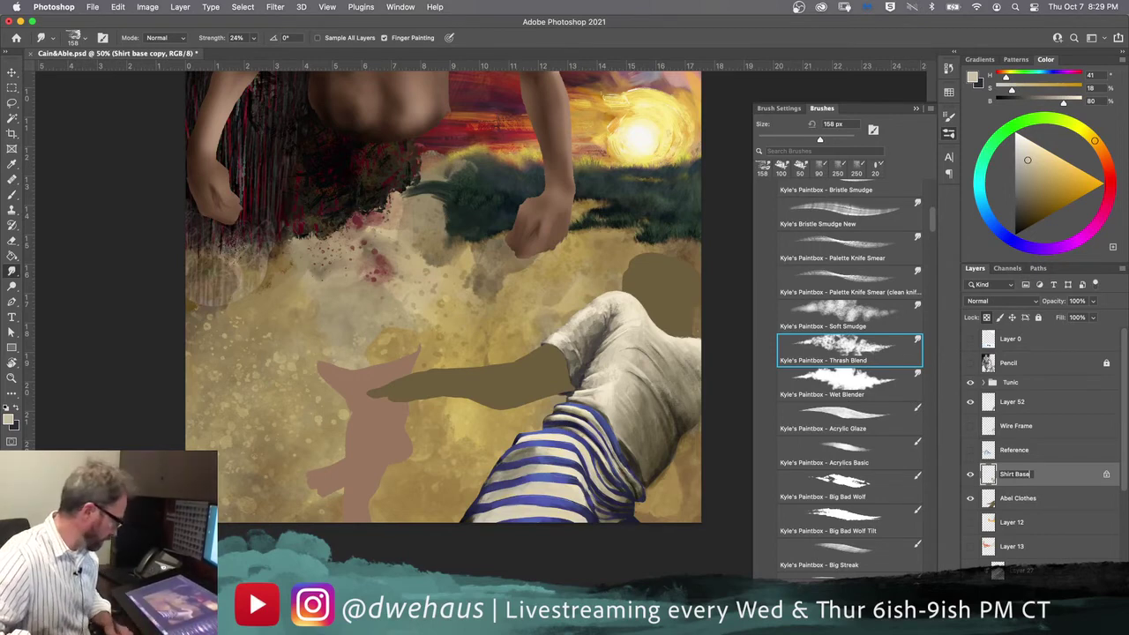
pyautogui.press('Return')
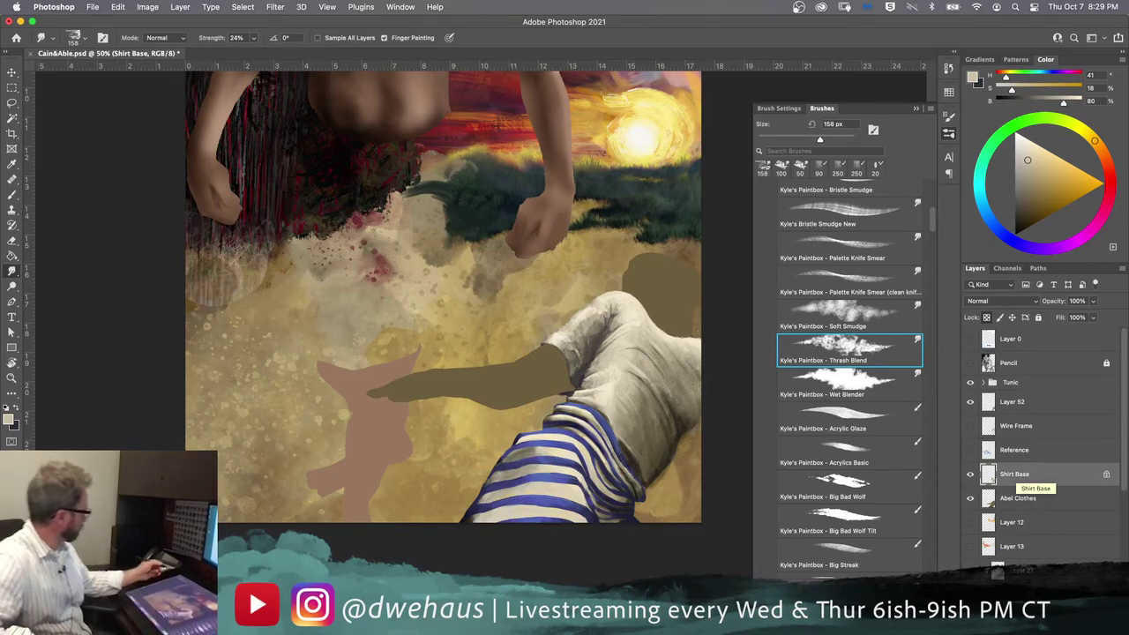
# Step: Look through the recent files and the Desktop folder for a file to open, previewing Crystal01.mp4
pyautogui.click(91, 6)
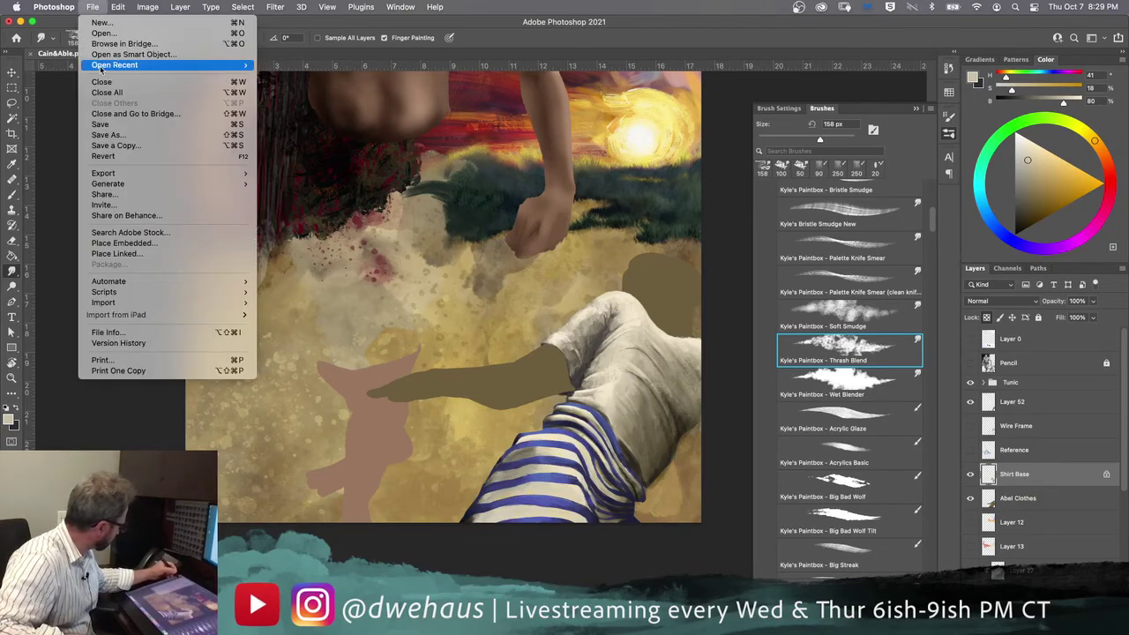
pyautogui.moveTo(100, 65)
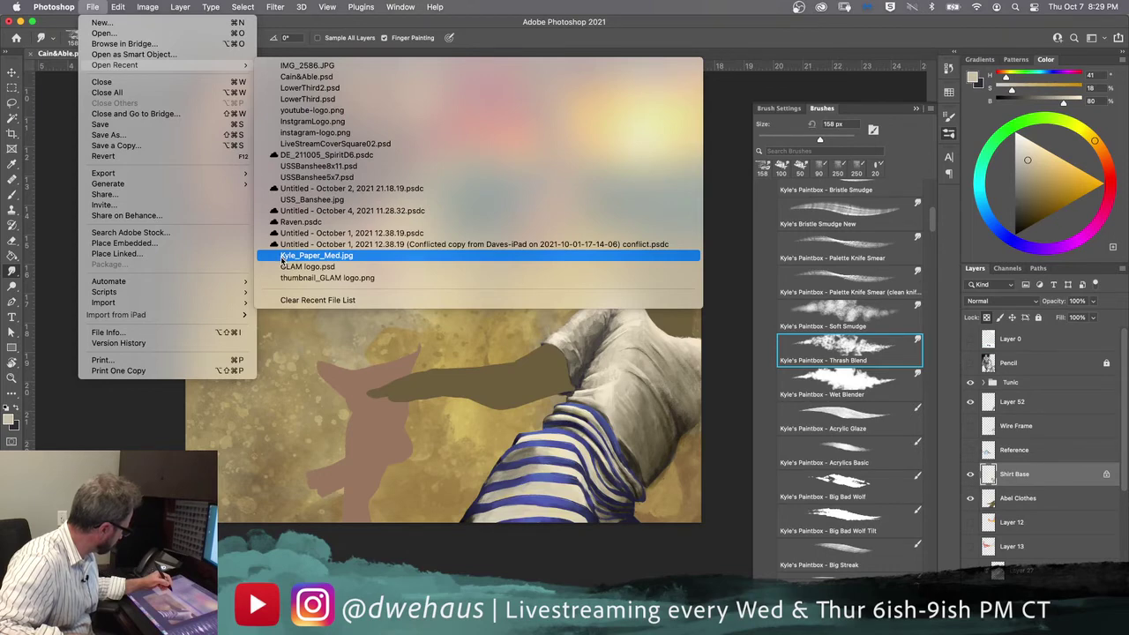
pyautogui.click(102, 34)
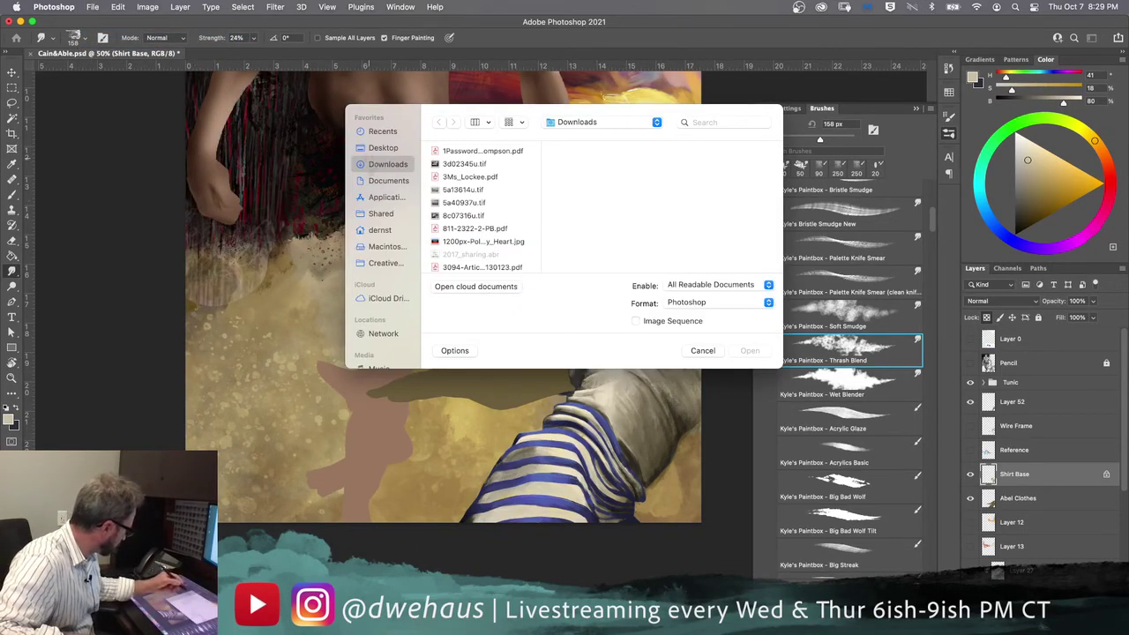
pyautogui.click(389, 148)
pyautogui.moveTo(472, 203); pyautogui.dragTo(476, 216)
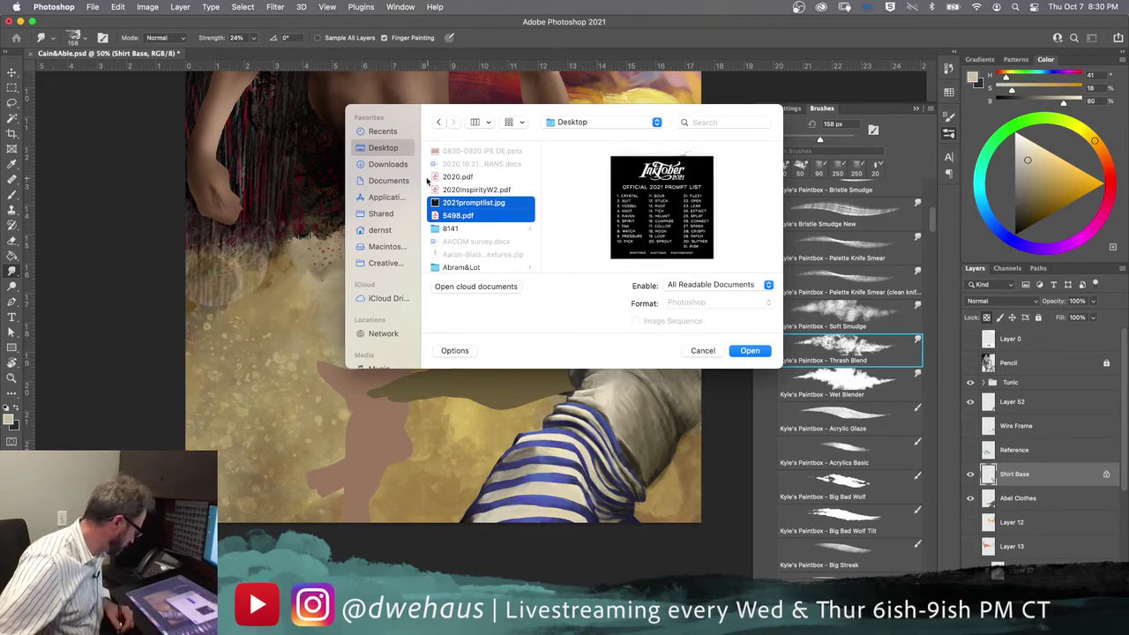
pyautogui.scroll(-10, 468, 230)
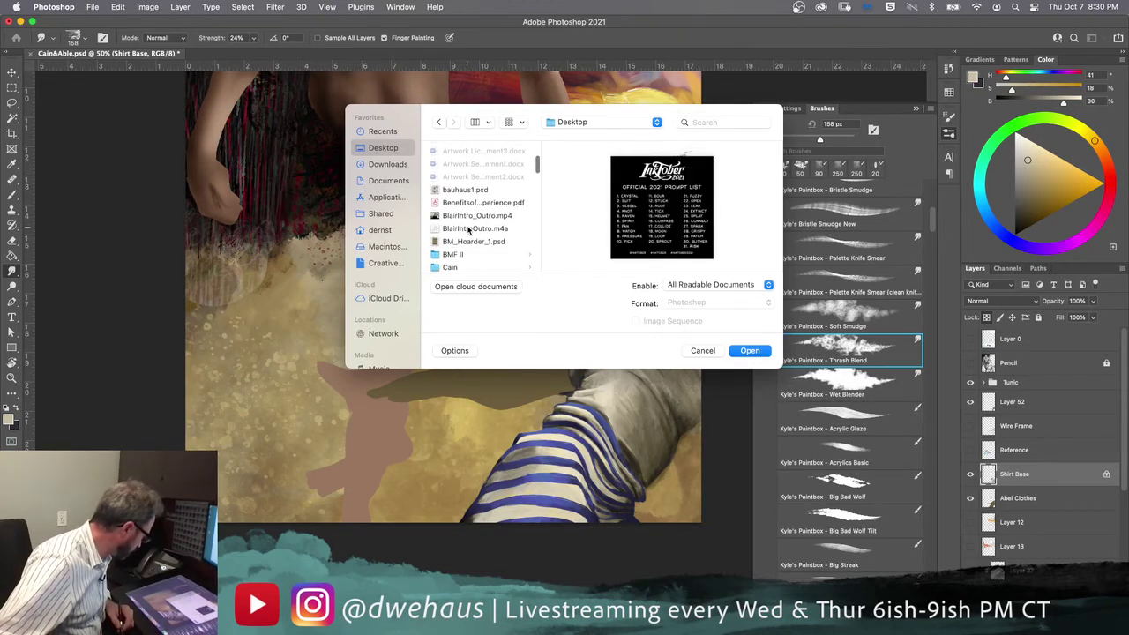
pyautogui.scroll(-5, 467, 230)
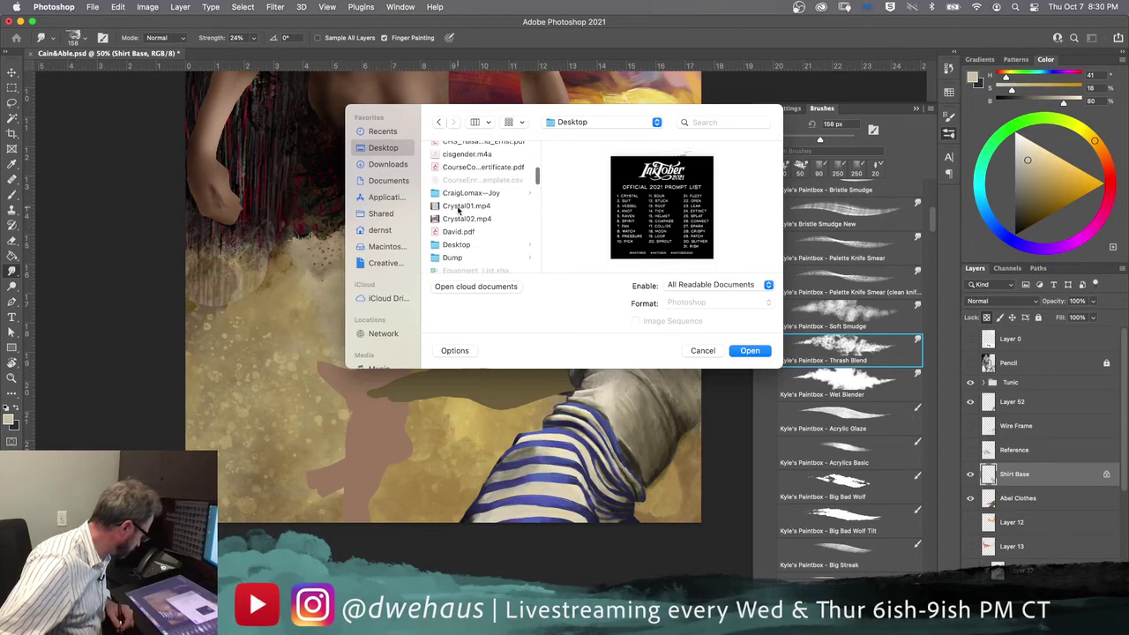
pyautogui.click(460, 219)
pyautogui.press('Up')
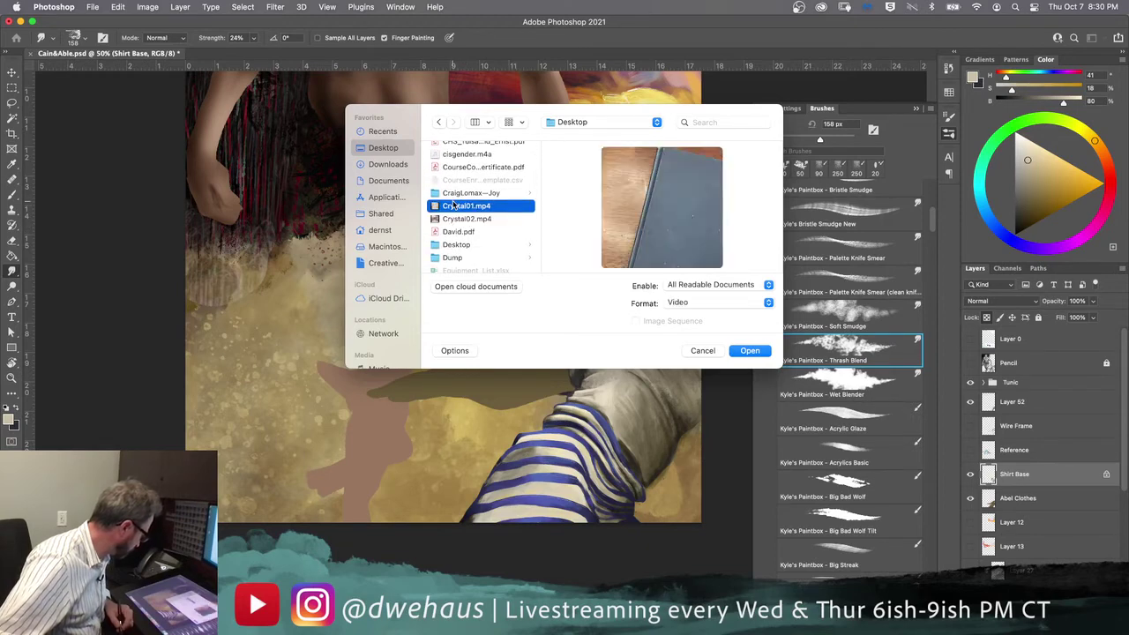
pyautogui.scroll(-2, 459, 221)
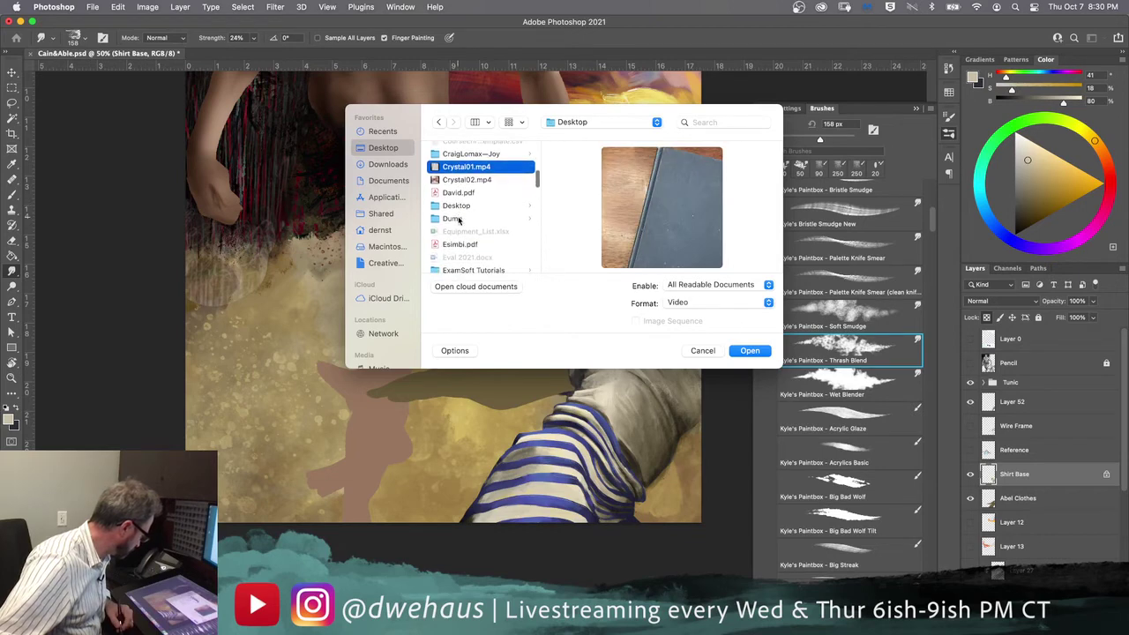
pyautogui.scroll(-10, 459, 220)
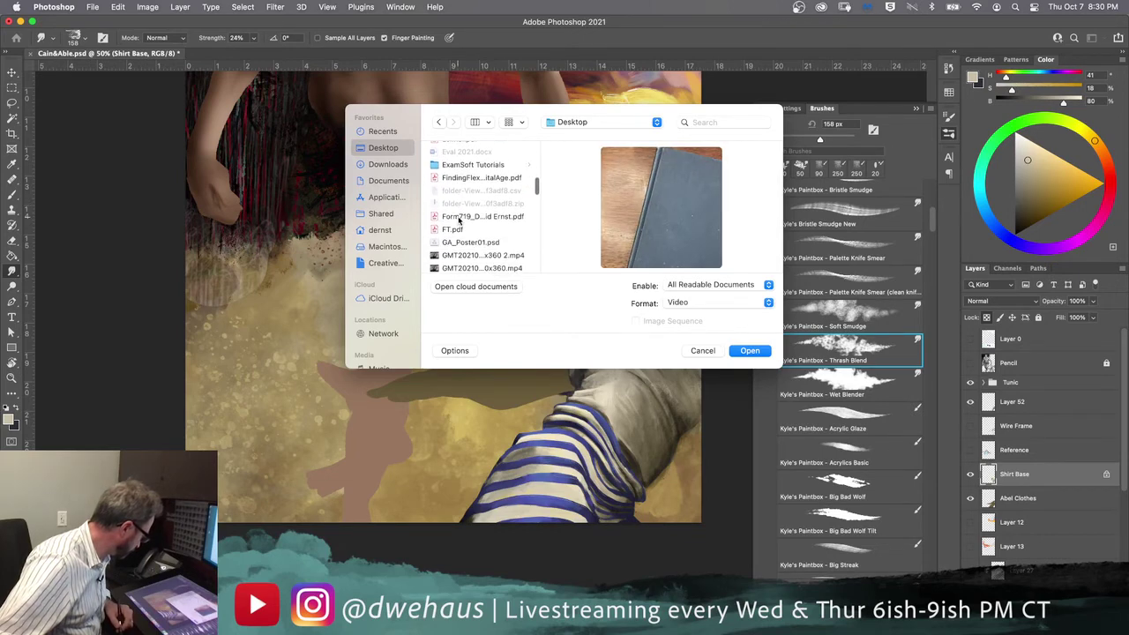
pyautogui.scroll(-2, 459, 220)
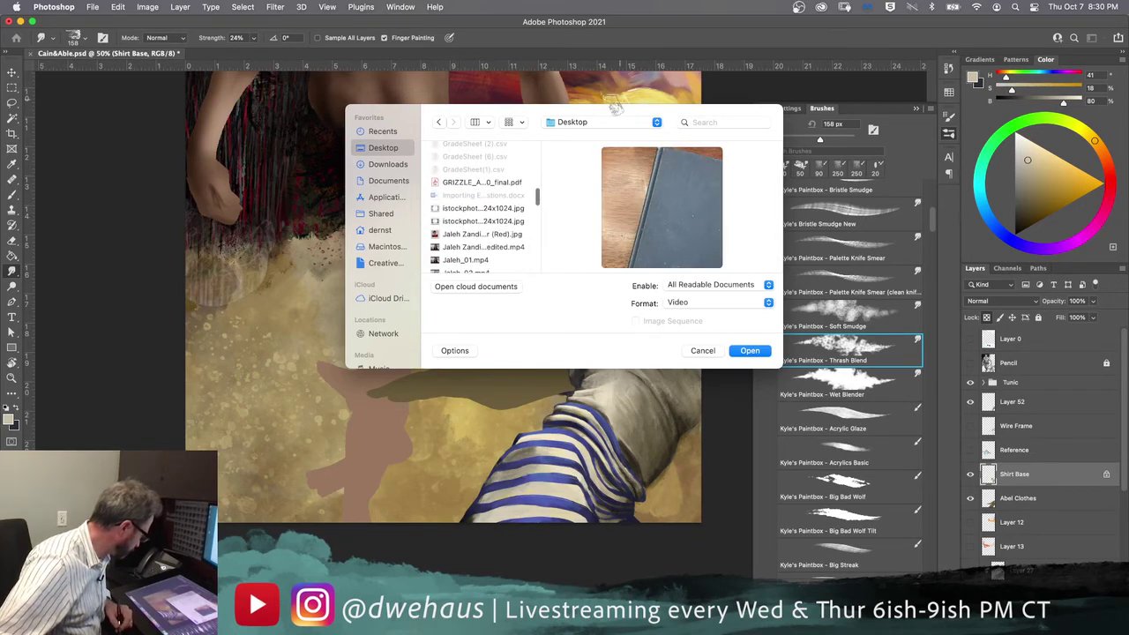
# Step: Look through the Personal folder for a file to open, and dismiss the file browser without opening anything
pyautogui.click(578, 121)
pyautogui.click(578, 208)
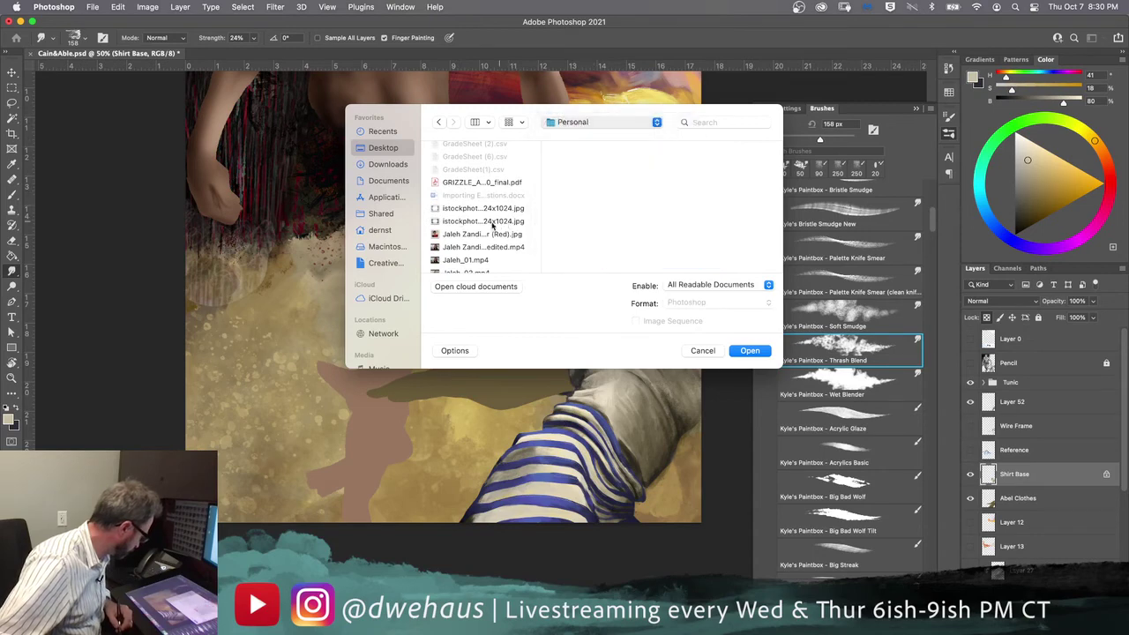
pyautogui.scroll(-10, 574, 234)
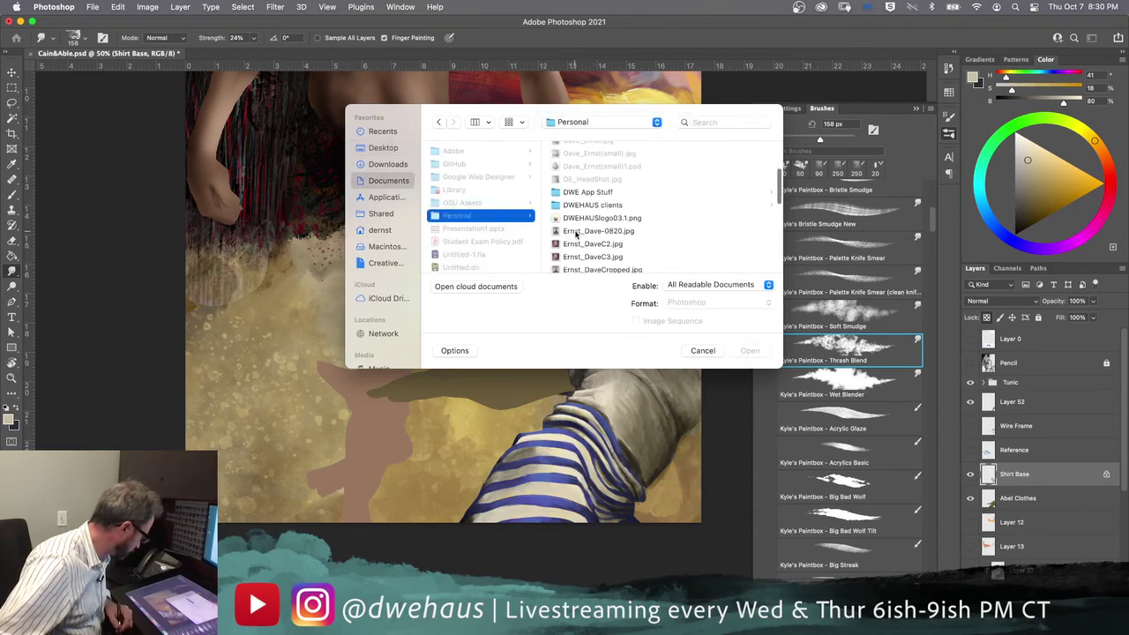
pyautogui.scroll(-10, 575, 234)
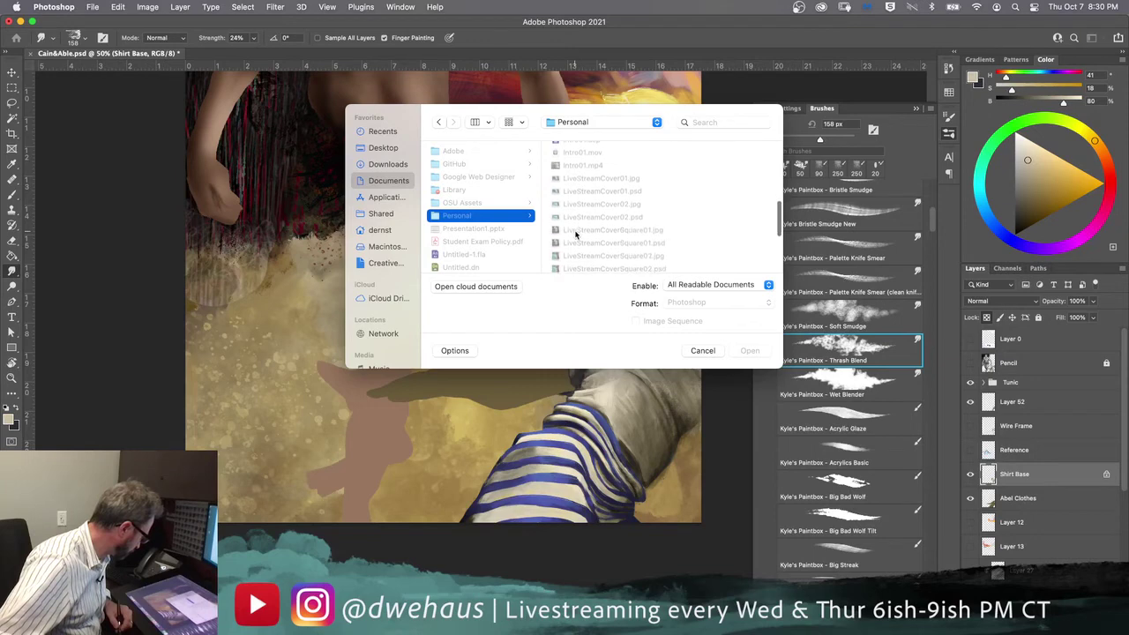
pyautogui.scroll(-10, 575, 234)
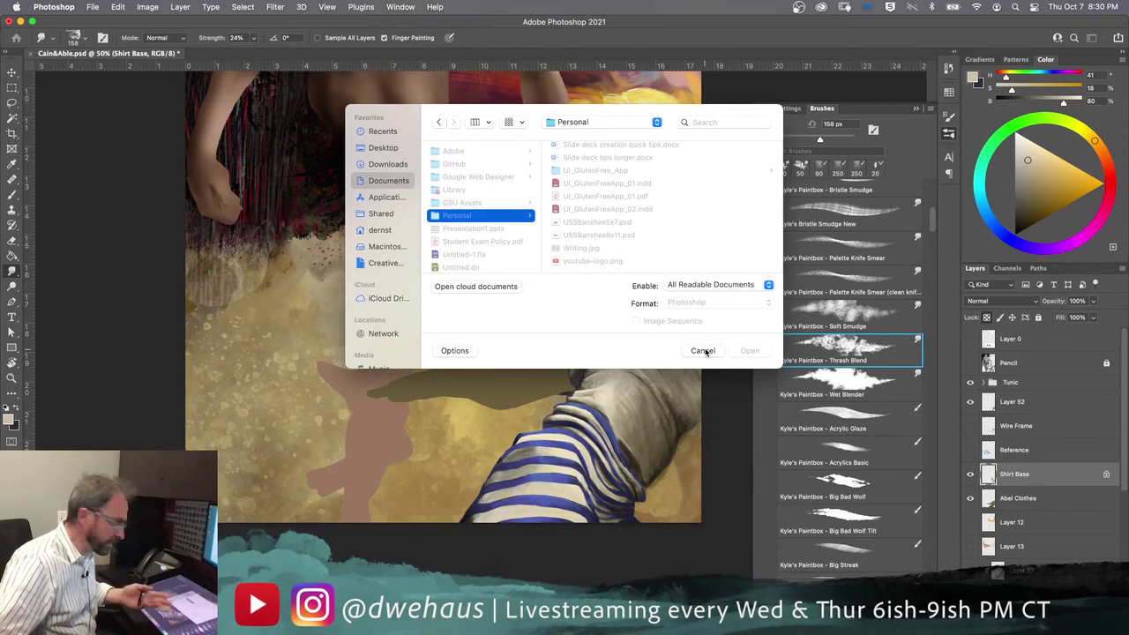
pyautogui.click(702, 351)
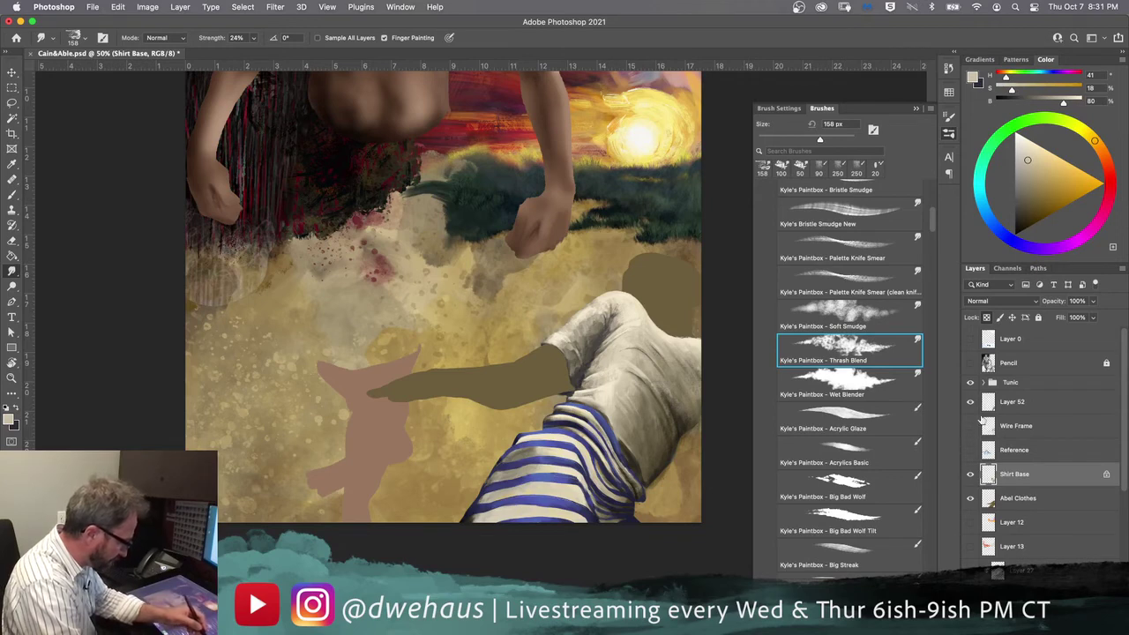
# Step: Move the Shirt Base layer above Wire Frame and group it with Layer 52
pyautogui.moveTo(1012, 476); pyautogui.dragTo(1011, 415)
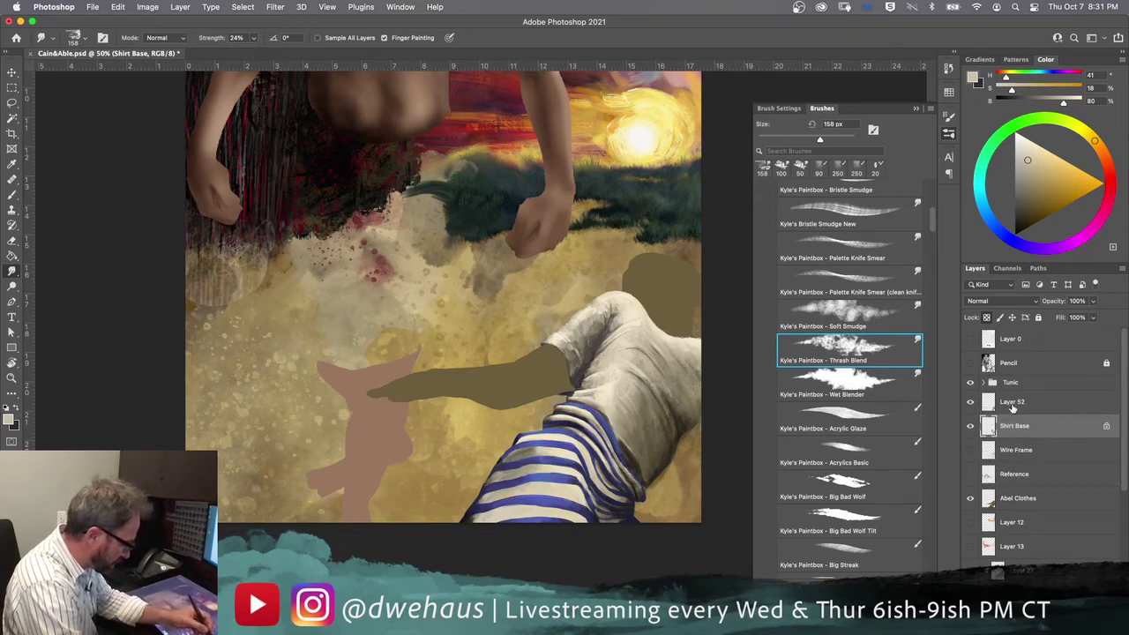
pyautogui.click(1009, 409)
pyautogui.moveTo(1009, 413); pyautogui.dragTo(1011, 426)
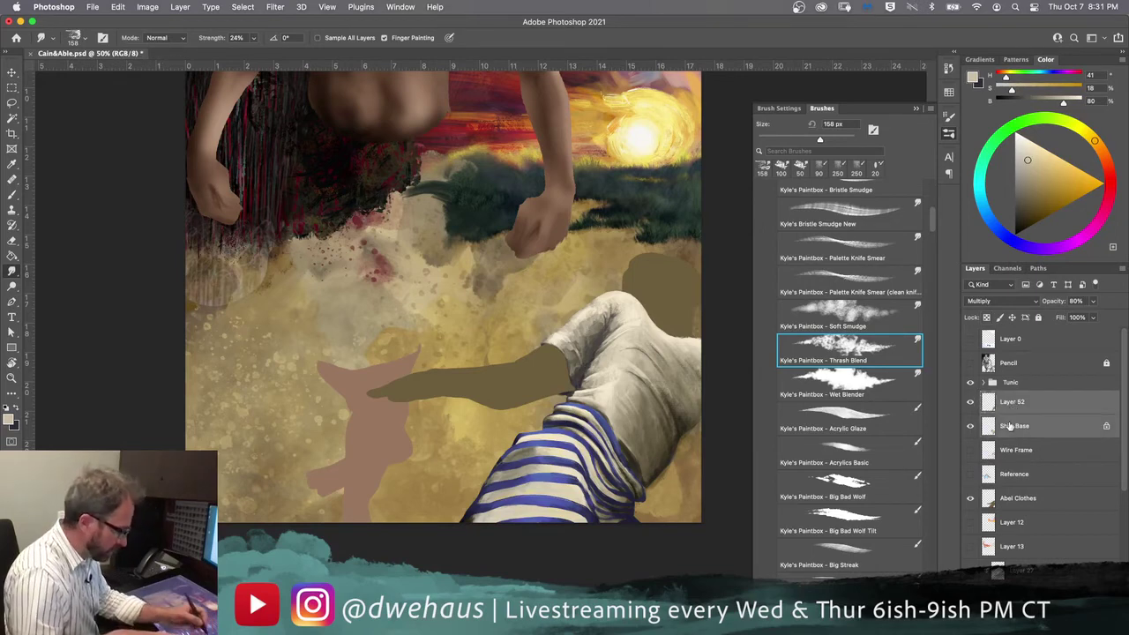
pyautogui.press('super+g')
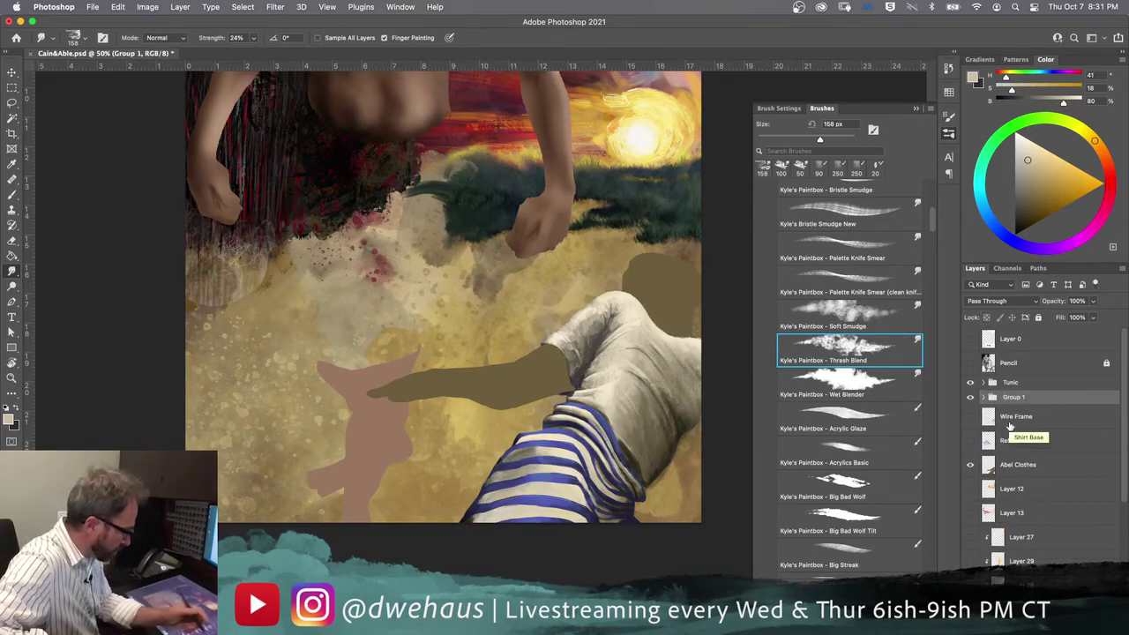
# Step: Rename the Group 1 layer group as Shirt
pyautogui.doubleClick(1012, 397)
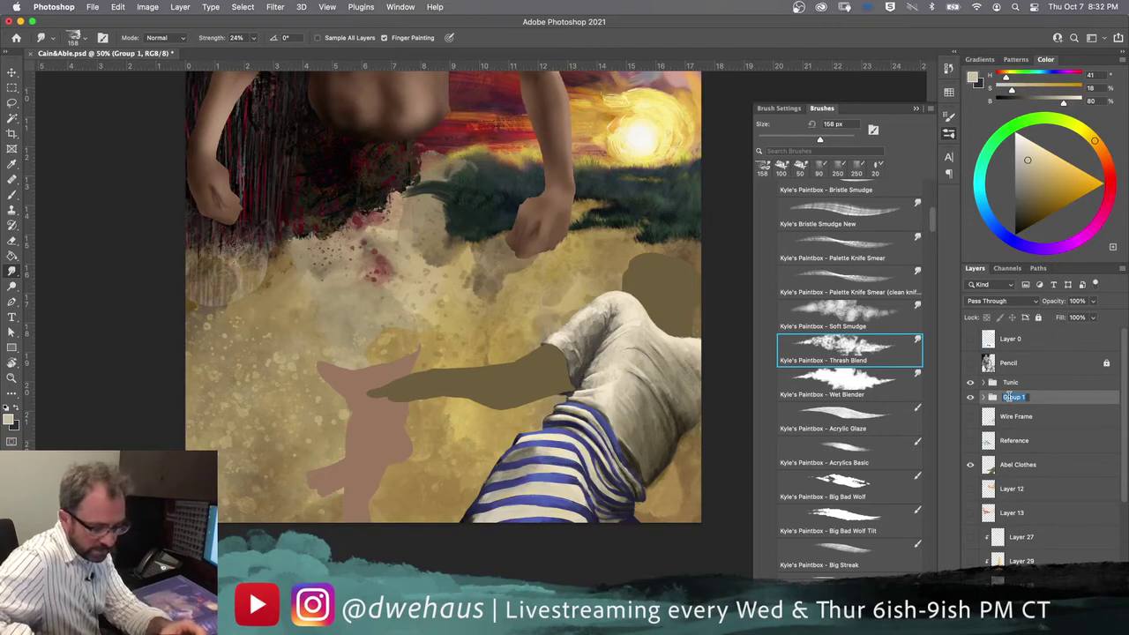
pyautogui.write('Shirt')
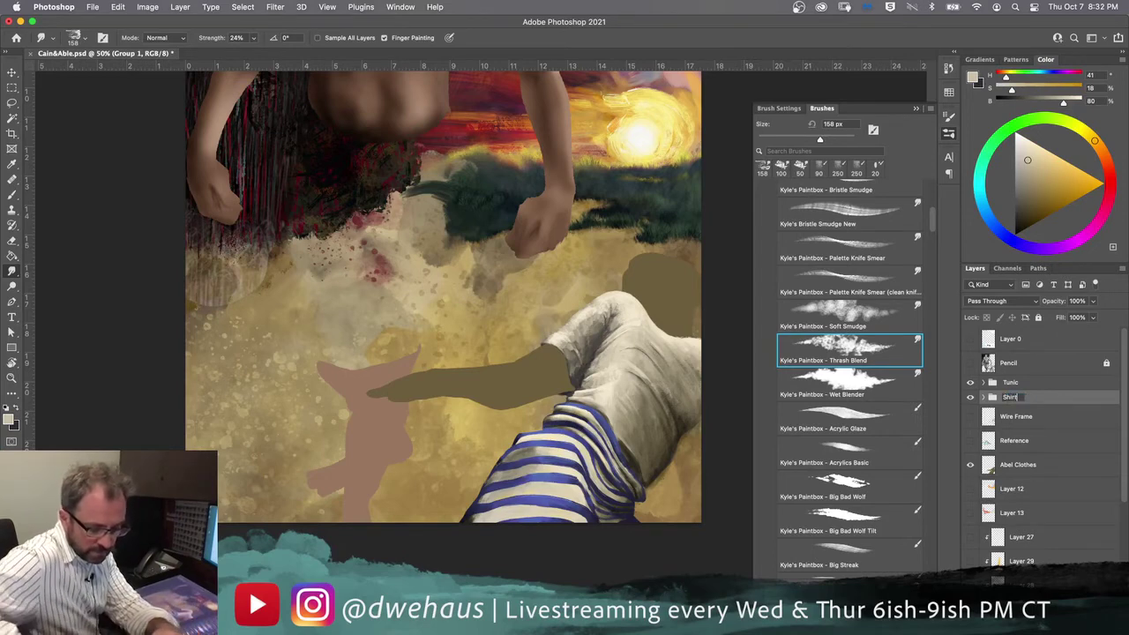
pyautogui.press('Return')
pyautogui.moveTo(1013, 399)
pyautogui.mouseDown()
pyautogui.moveTo(1010, 379)
pyautogui.moveTo(1014, 405)
pyautogui.mouseUp()
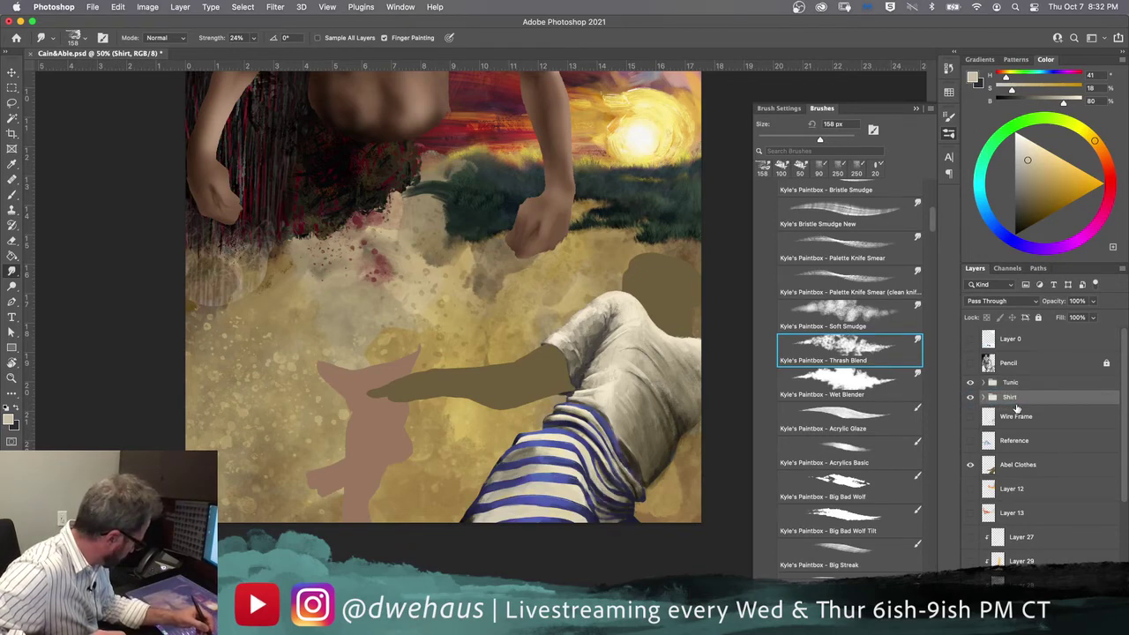
# Step: Expand the Shirt group and rename Layer 52 inside it as Shirt Shading
pyautogui.click(984, 397)
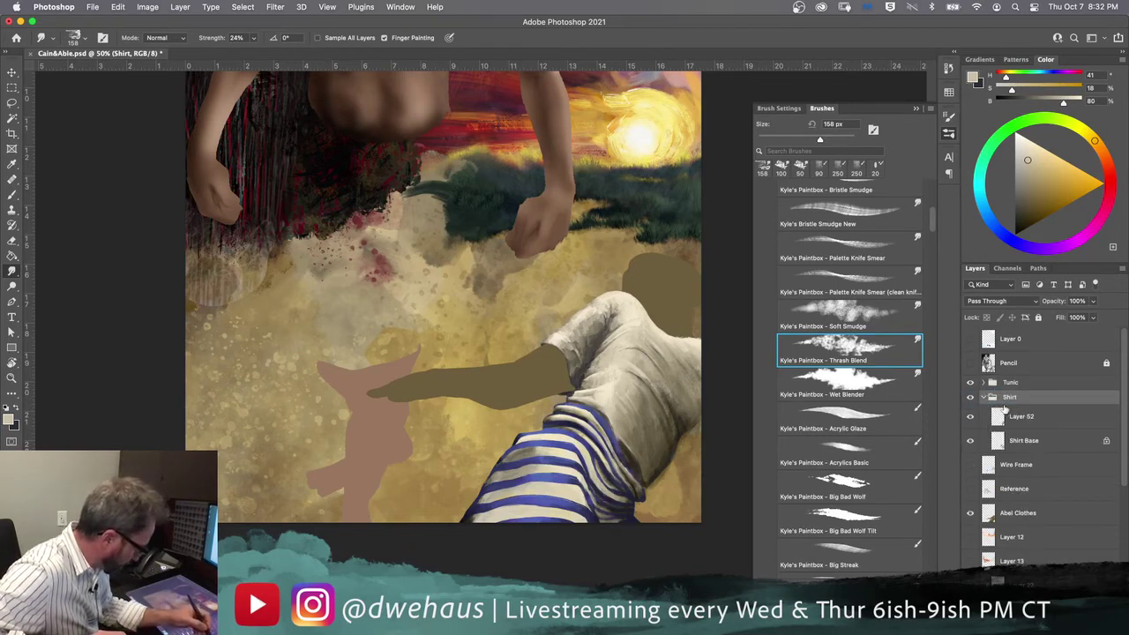
pyautogui.doubleClick(1012, 415)
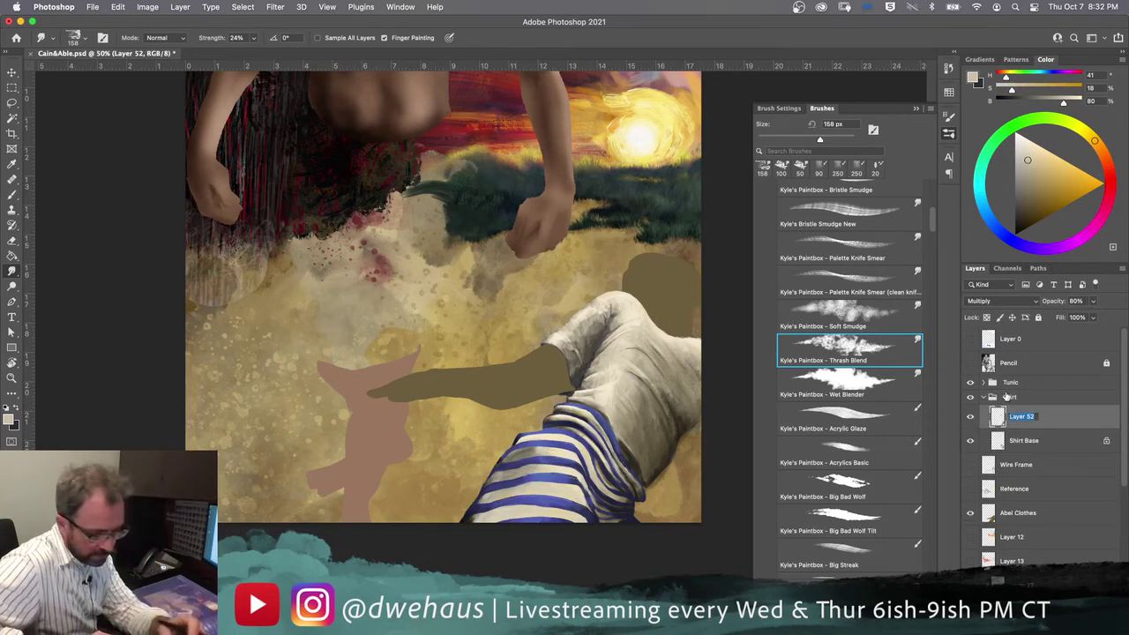
pyautogui.write('Shirt Shadding')
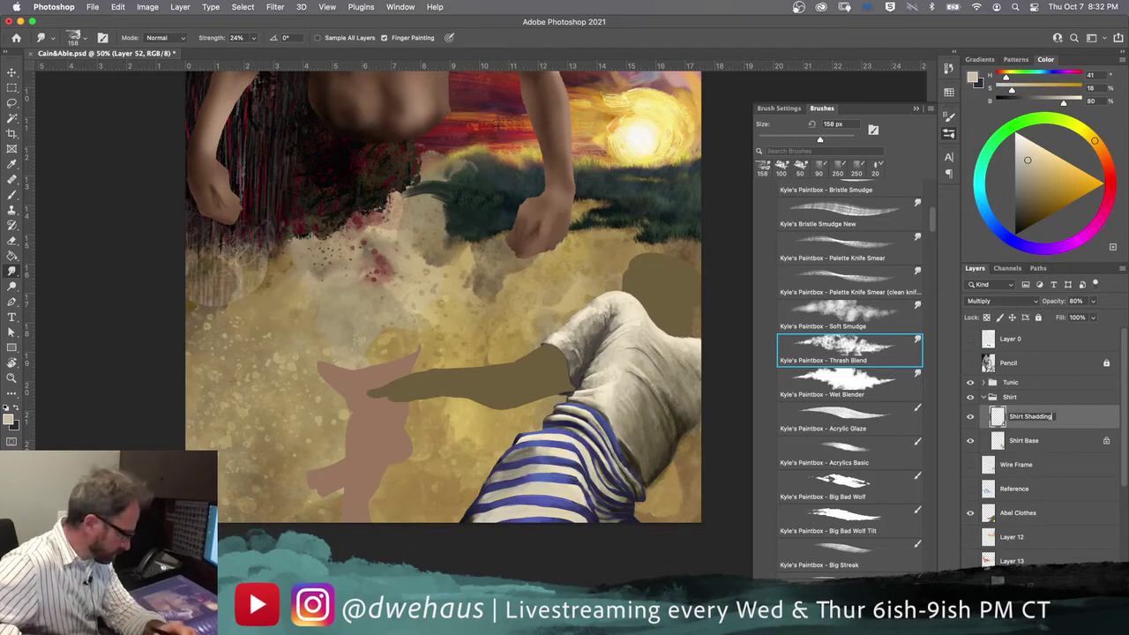
pyautogui.press('Return')
pyautogui.doubleClick(1030, 416)
pyautogui.write('Shirt Shading')
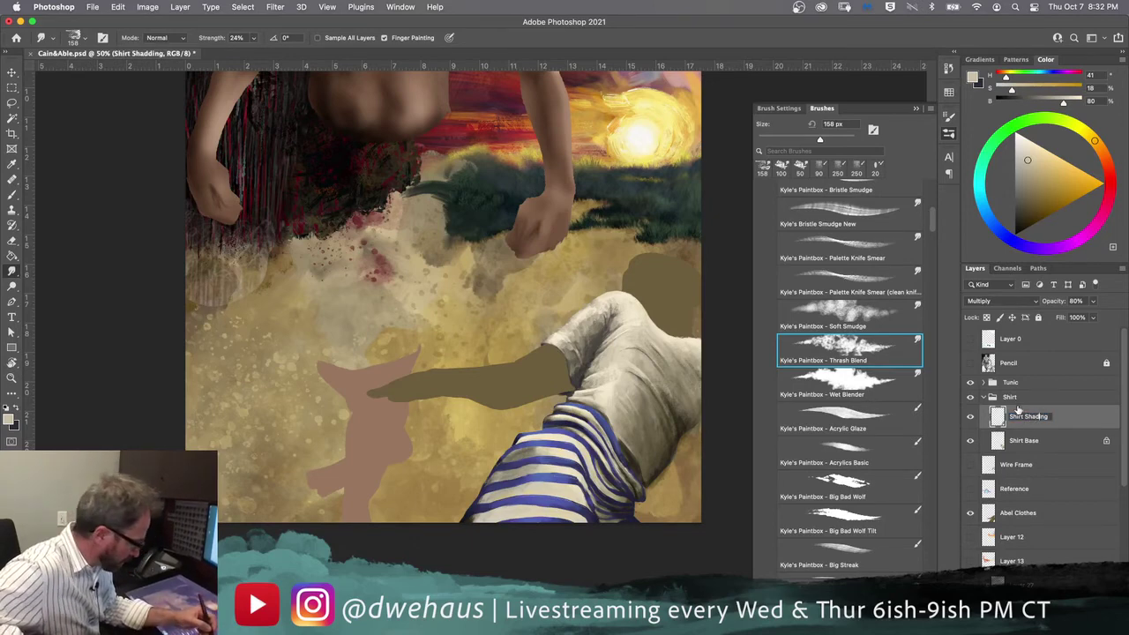
pyautogui.press('Return')
# Step: Move the Shirt Shading layer above the Tunic group and toggle its visibility to check its effect on the shirt
pyautogui.moveTo(1019, 420); pyautogui.dragTo(1008, 368)
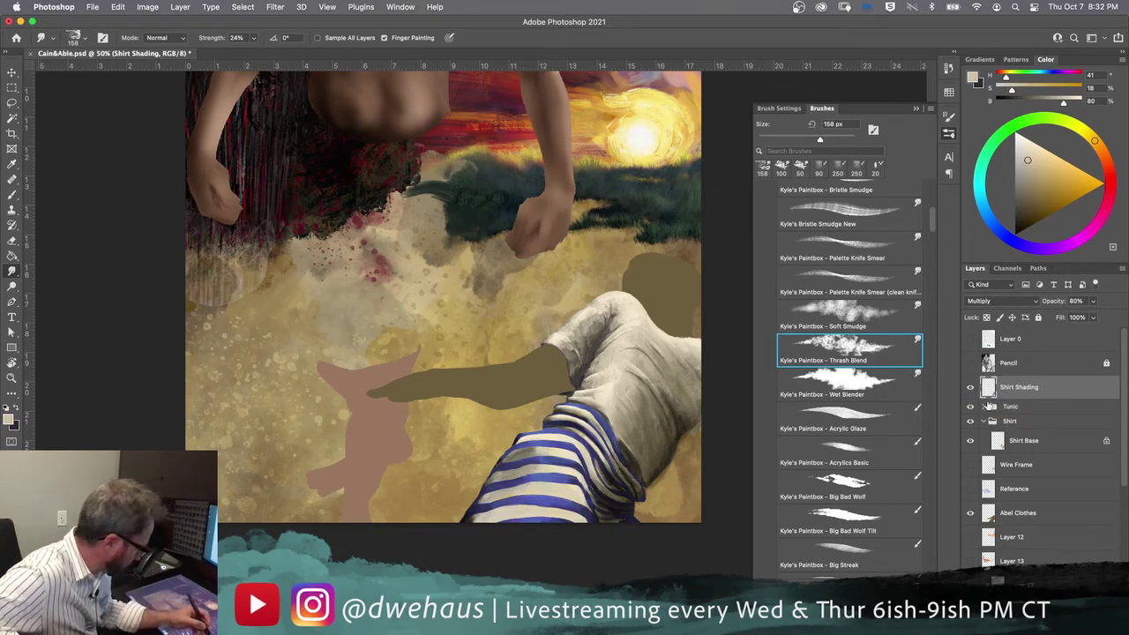
pyautogui.moveTo(1019, 441)
pyautogui.mouseDown()
pyautogui.moveTo(1017, 415)
pyautogui.moveTo(1016, 438)
pyautogui.mouseUp()
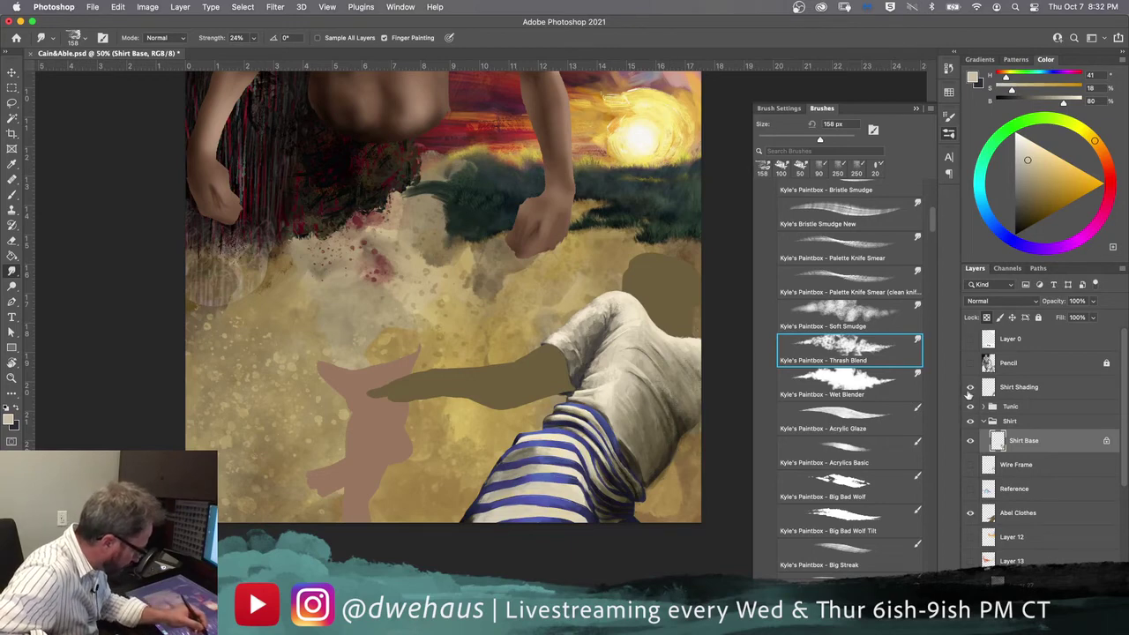
pyautogui.click(970, 387)
pyautogui.click(970, 388)
pyautogui.click(971, 387)
pyautogui.click(970, 388)
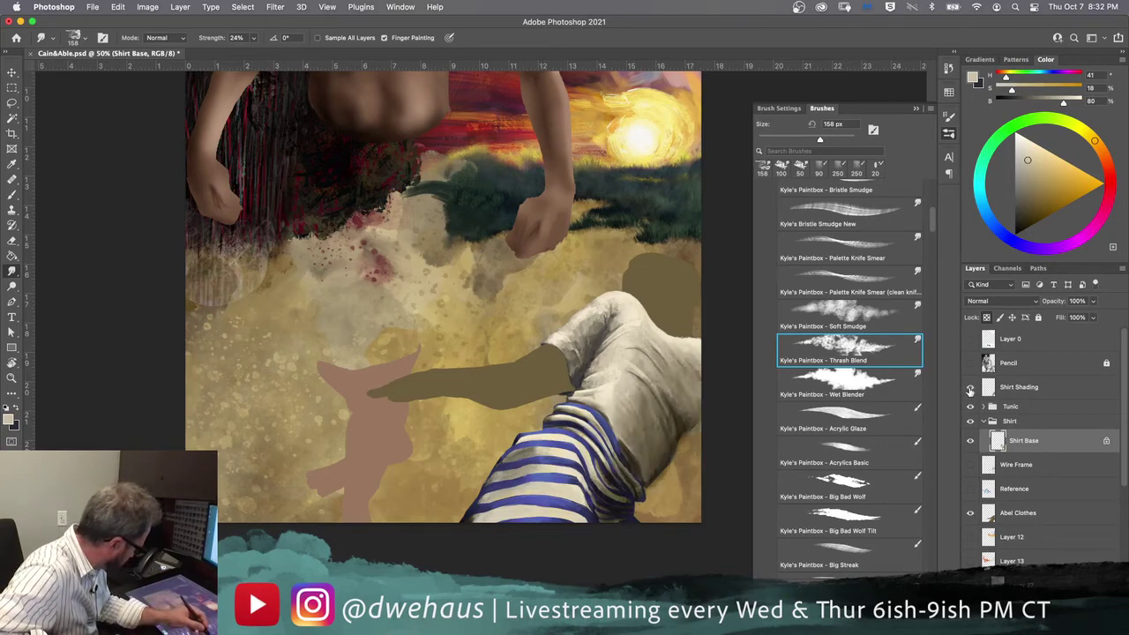
# Step: Smudge the shirt on the Shirt Shading layer with the Wet Blender brush enlarged to 175 px
pyautogui.click(1028, 389)
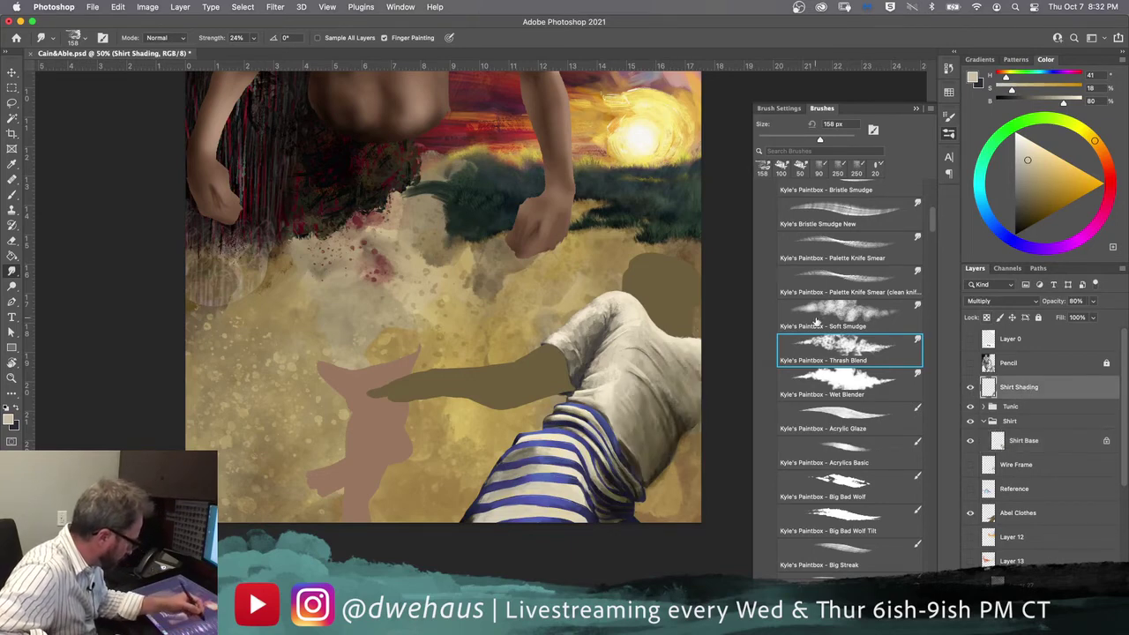
pyautogui.click(828, 383)
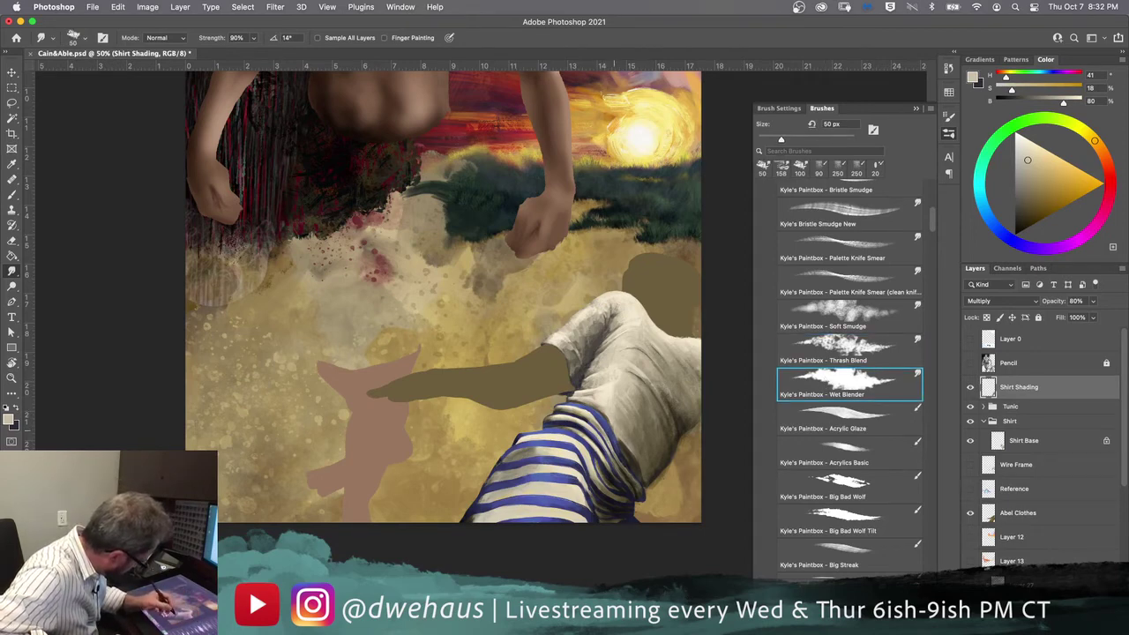
pyautogui.press(']')
pyautogui.press(']')
pyautogui.press(']')
pyautogui.press(']')
pyautogui.press(']')
pyautogui.press(']')
pyautogui.press(']')
pyautogui.press(']')
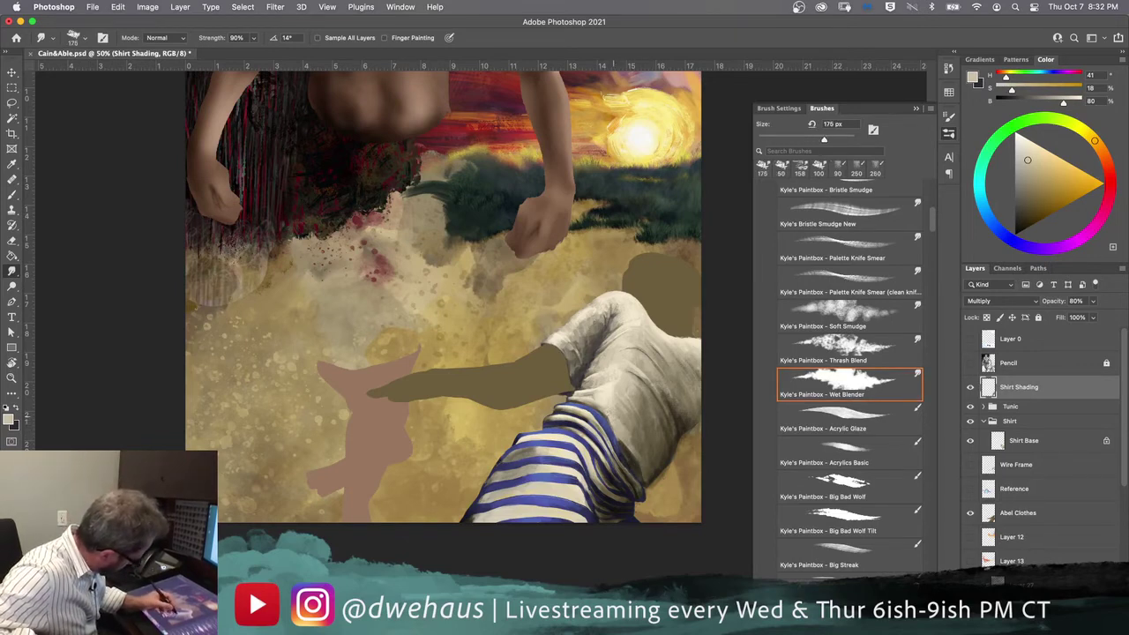
# Step: Blend the shirt's lower folds on Shirt Shading with Thrash Blend at 158 px and Wet Blender at 100 px
pyautogui.click(781, 353)
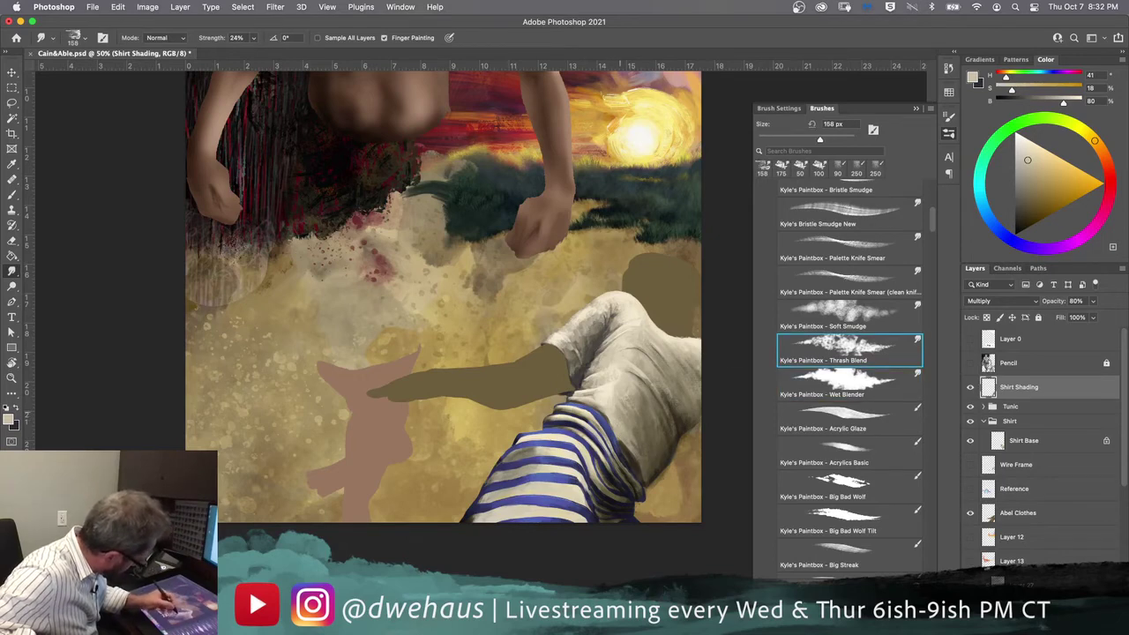
pyautogui.click(822, 381)
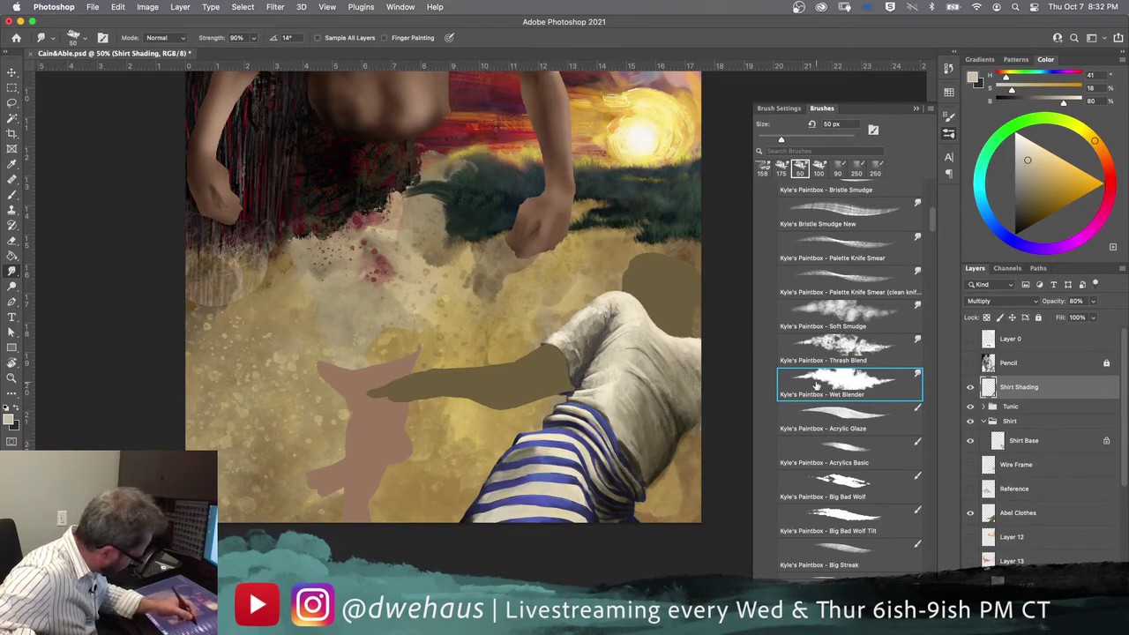
pyautogui.press(']')
pyautogui.press(']')
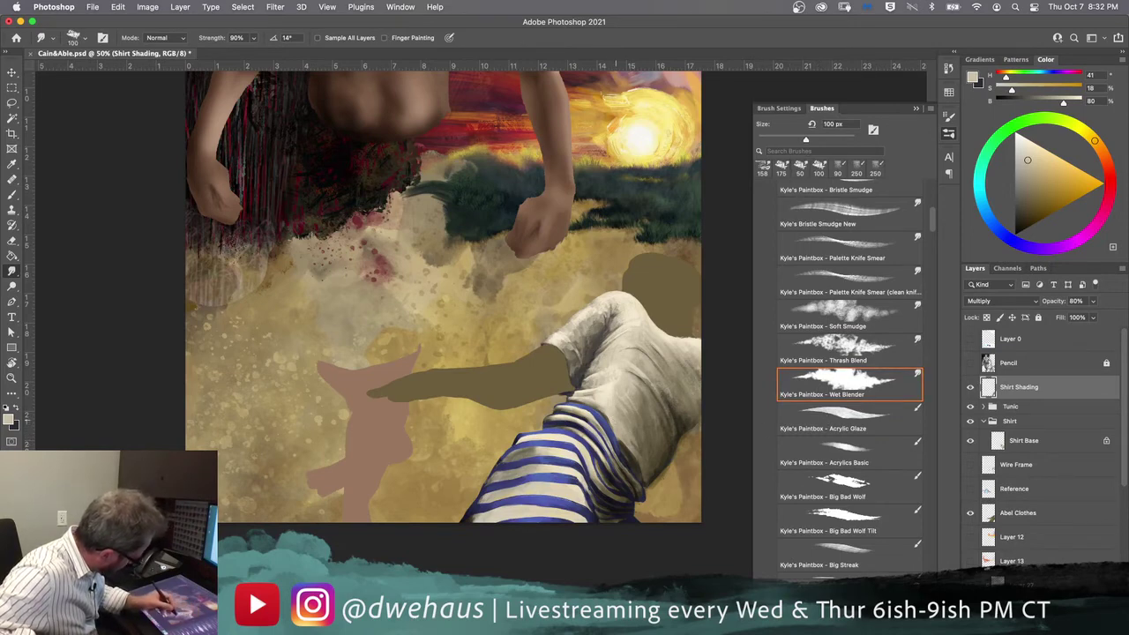
pyautogui.moveTo(637, 446)
pyautogui.mouseDown()
pyautogui.moveTo(646, 463)
pyautogui.moveTo(645, 427)
pyautogui.moveTo(650, 458)
pyautogui.mouseUp()
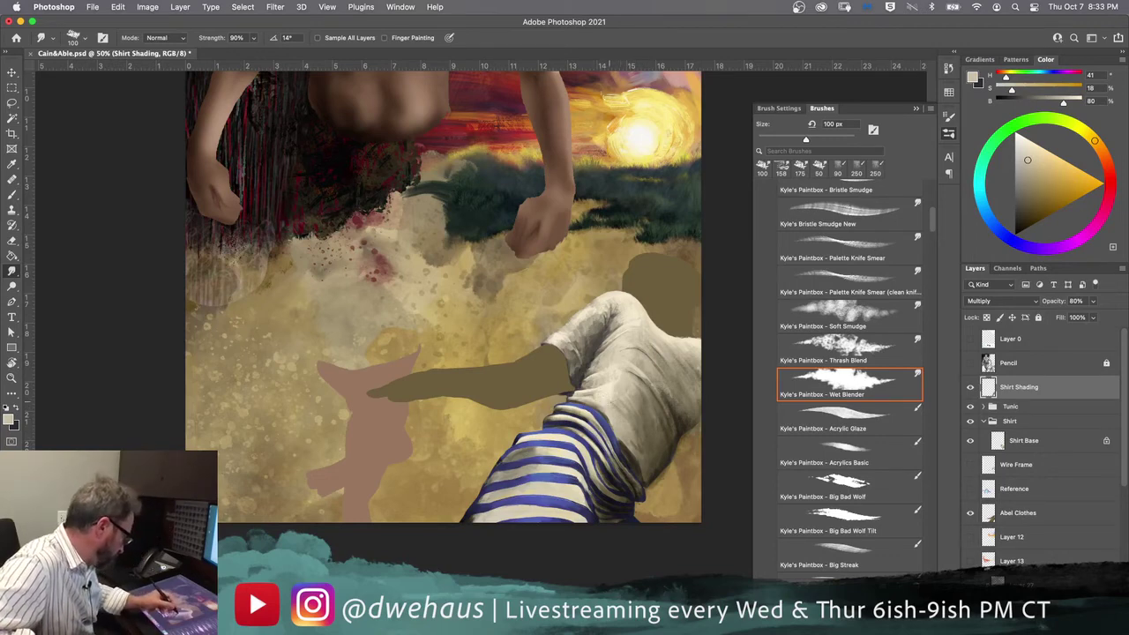
# Step: Smooth the shirt shading with the 158 px Thrash Blend brush and the Wet Blender enlarged to 175 px
pyautogui.click(836, 351)
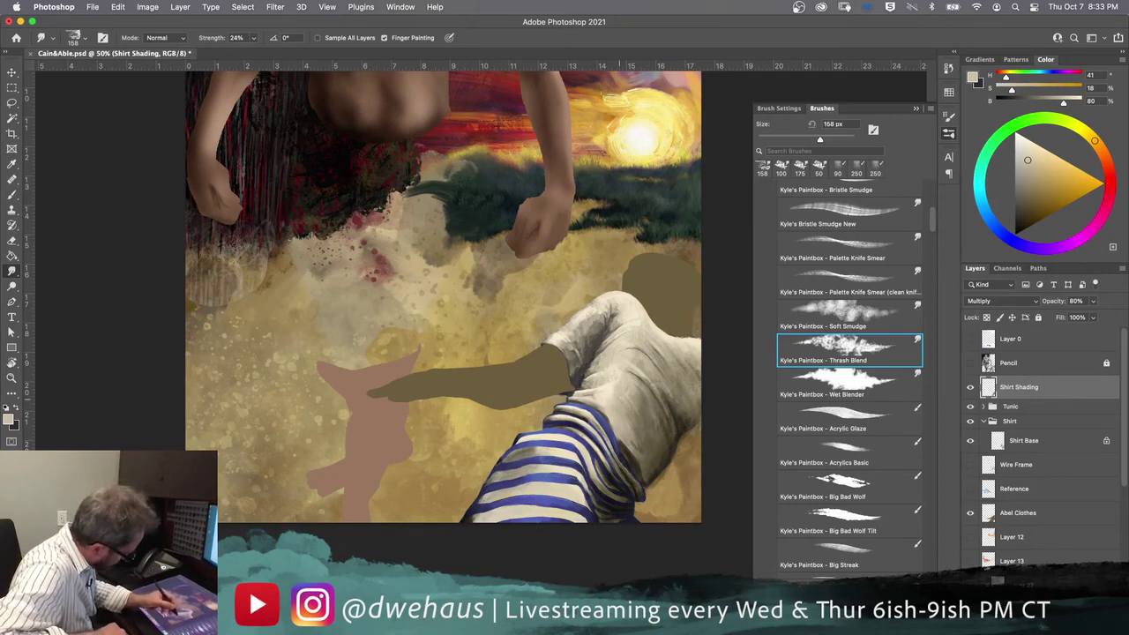
pyautogui.click(838, 384)
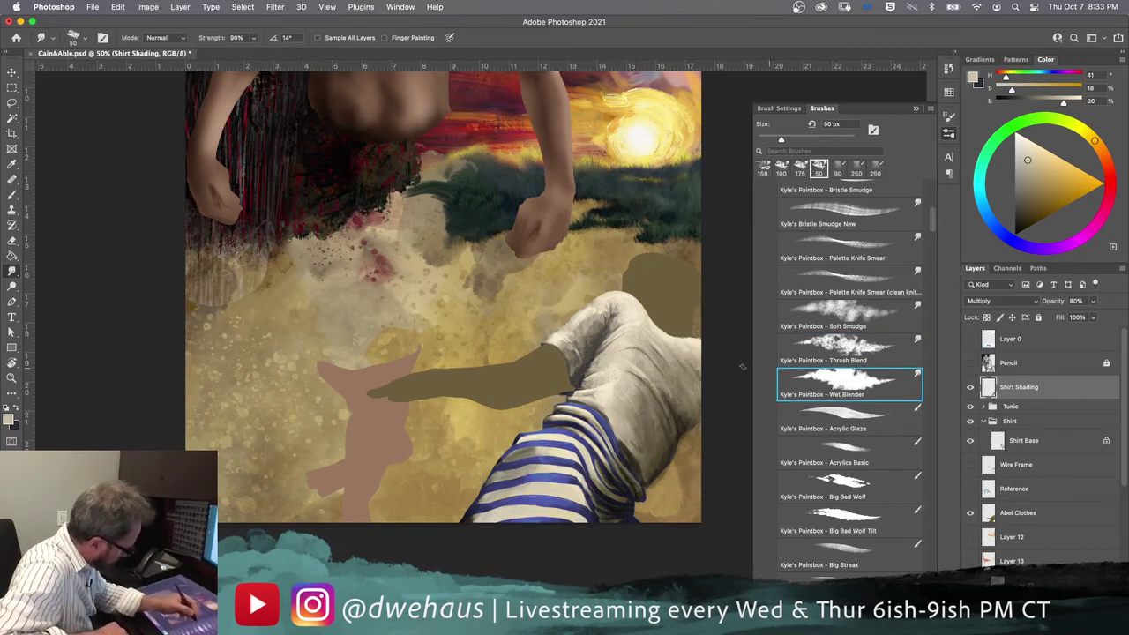
pyautogui.press(']')
pyautogui.press(']')
pyautogui.press(']')
pyautogui.press(']')
pyautogui.press(']')
pyautogui.press(']')
pyautogui.press(']')
pyautogui.press(']')
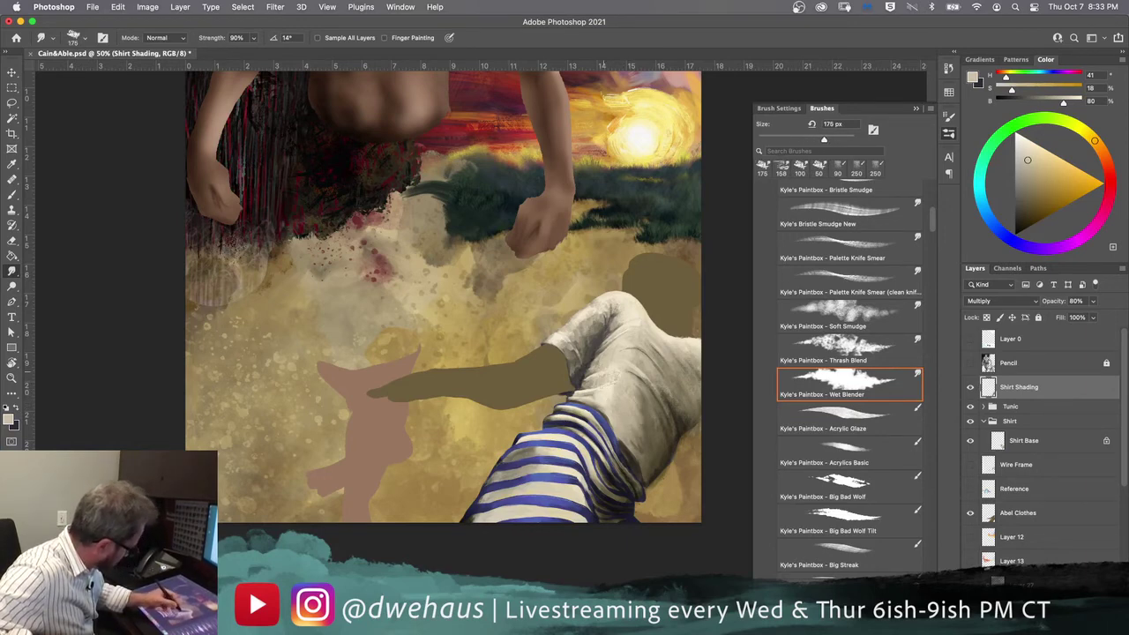
# Step: Soften the shading on the shirt's lower back with the Thrash Blend brush at 158 px
pyautogui.click(843, 346)
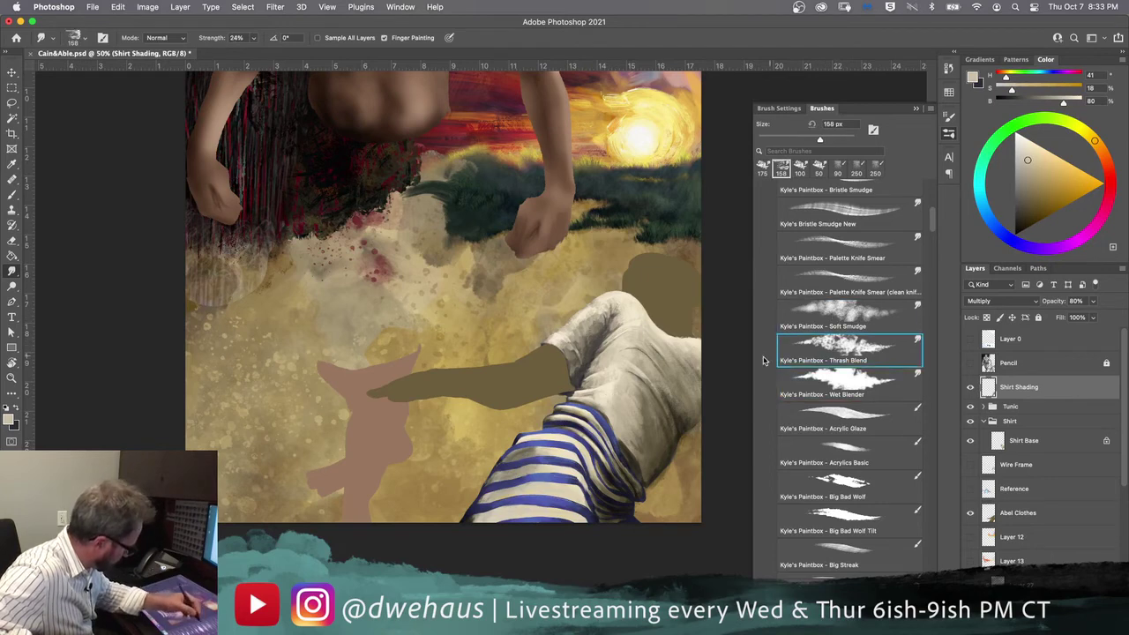
pyautogui.moveTo(654, 419)
pyautogui.mouseDown()
pyautogui.moveTo(639, 446)
pyautogui.moveTo(640, 436)
pyautogui.mouseUp()
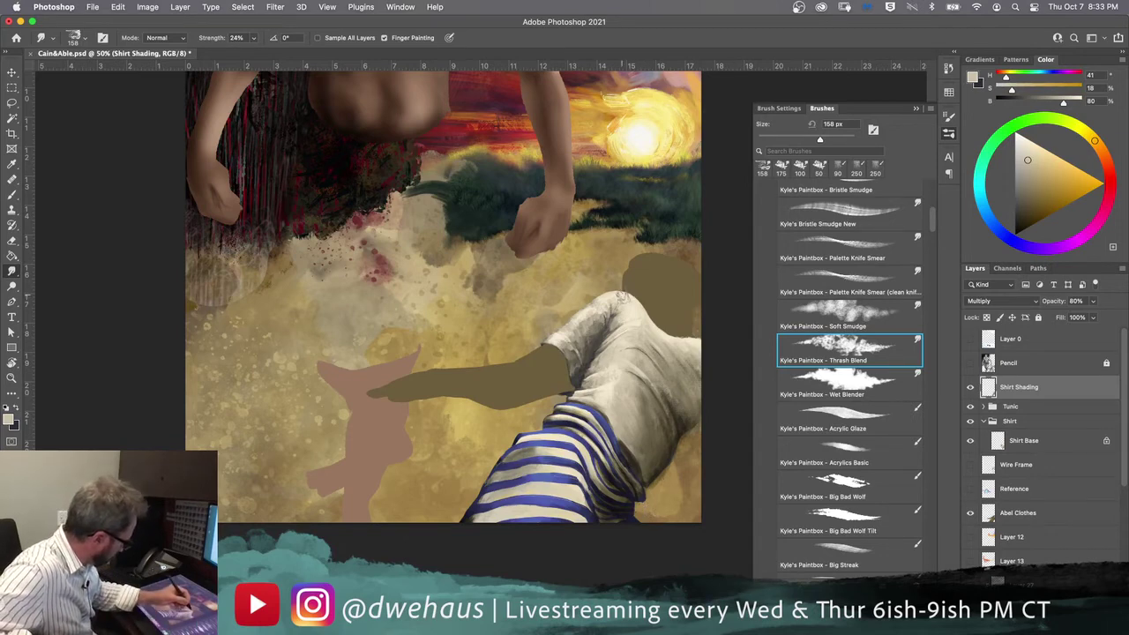
# Step: Find the Kyle's Paintbox - Oil Canvas 2 brush in the brush library and select it for painting
pyautogui.moveTo(933, 222); pyautogui.dragTo(929, 448)
pyautogui.scroll(1, 928, 463)
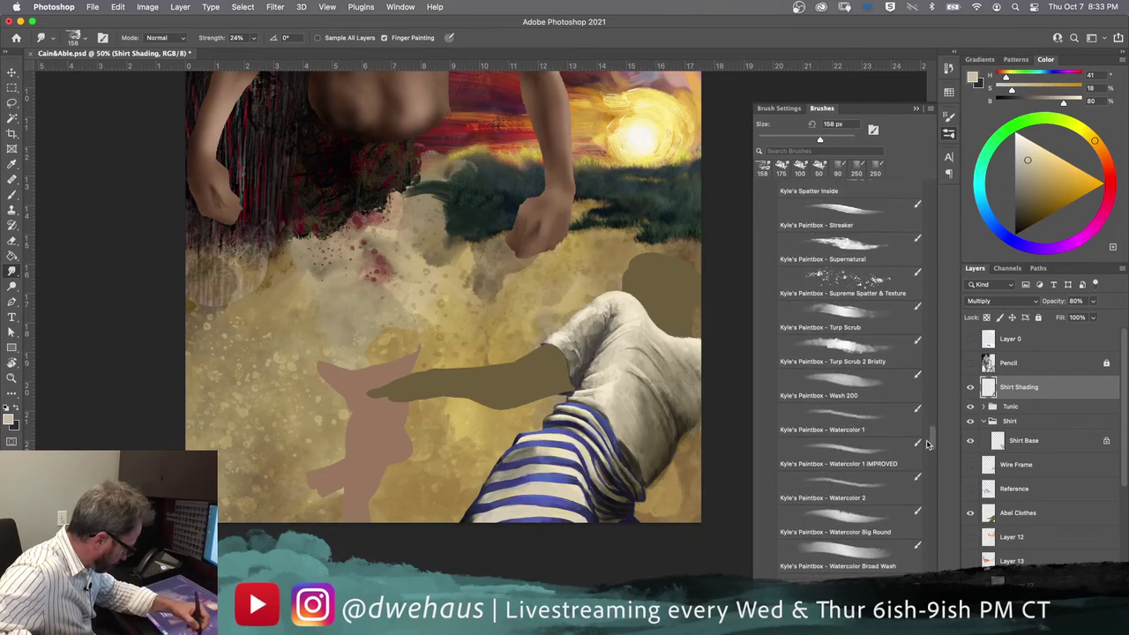
pyautogui.moveTo(926, 430); pyautogui.dragTo(926, 426)
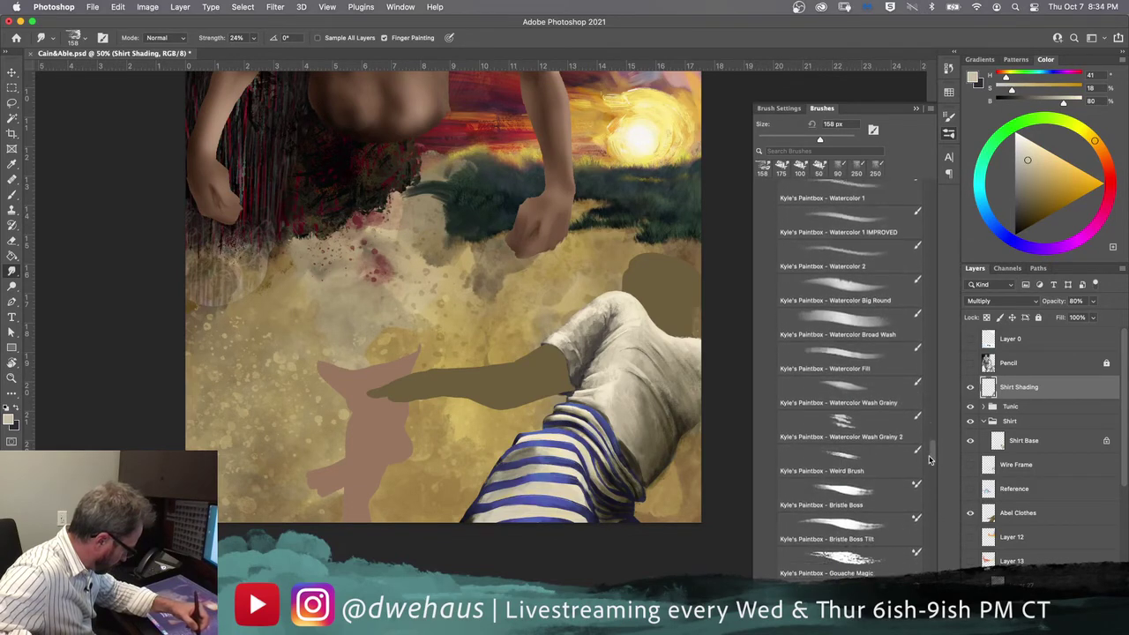
pyautogui.moveTo(928, 450); pyautogui.dragTo(928, 413)
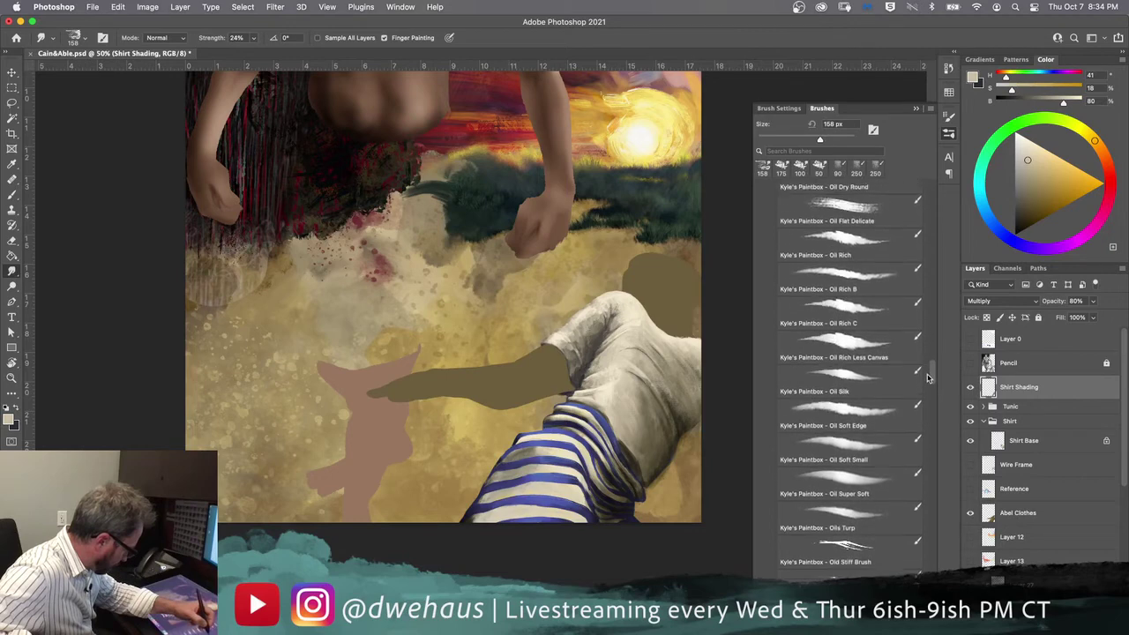
pyautogui.scroll(-1, 794, 538)
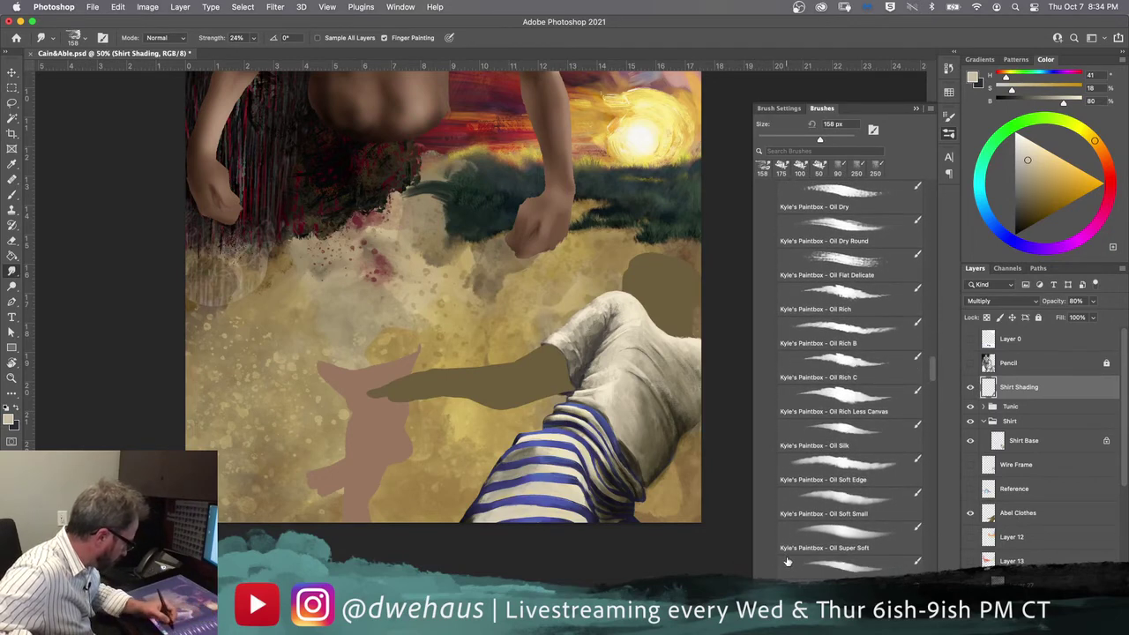
pyautogui.scroll(4, 934, 365)
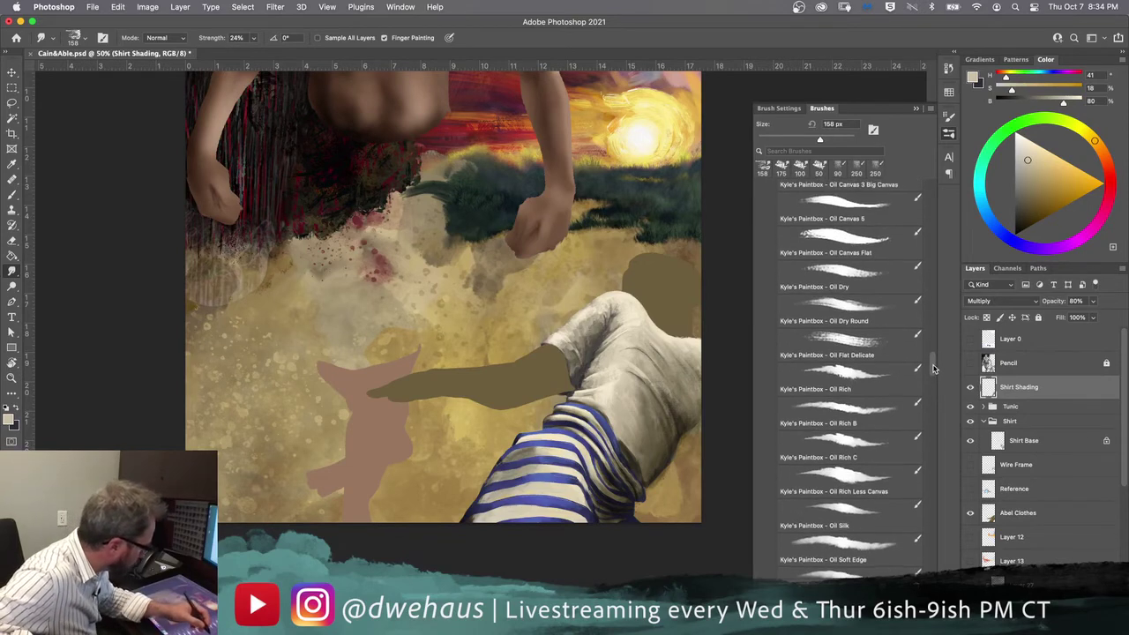
pyautogui.moveTo(933, 365); pyautogui.dragTo(935, 351)
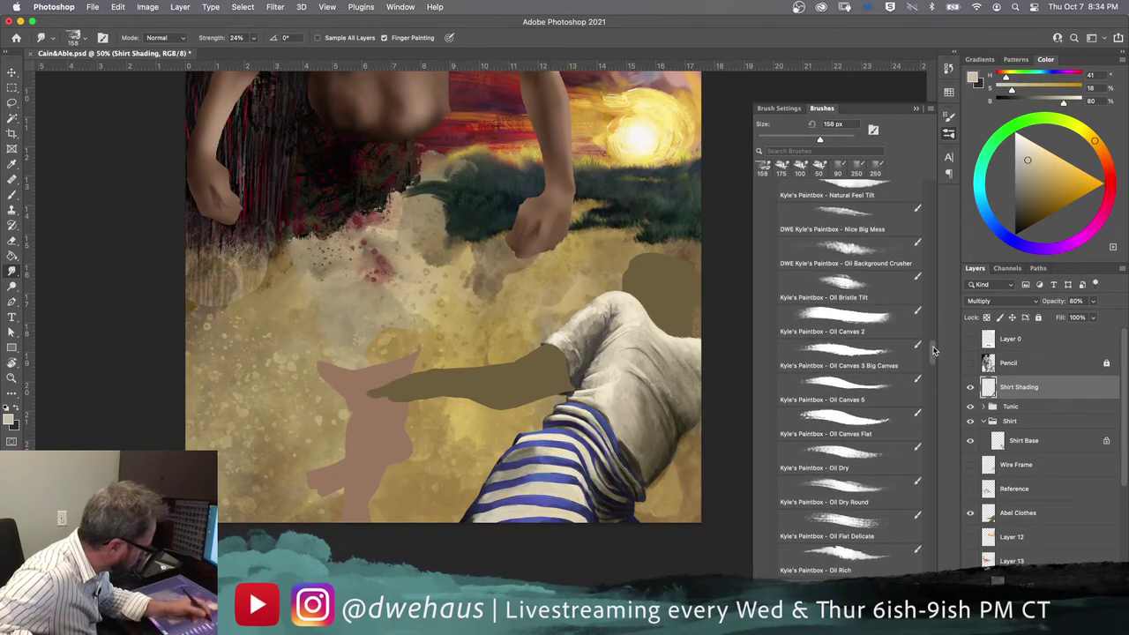
pyautogui.click(845, 319)
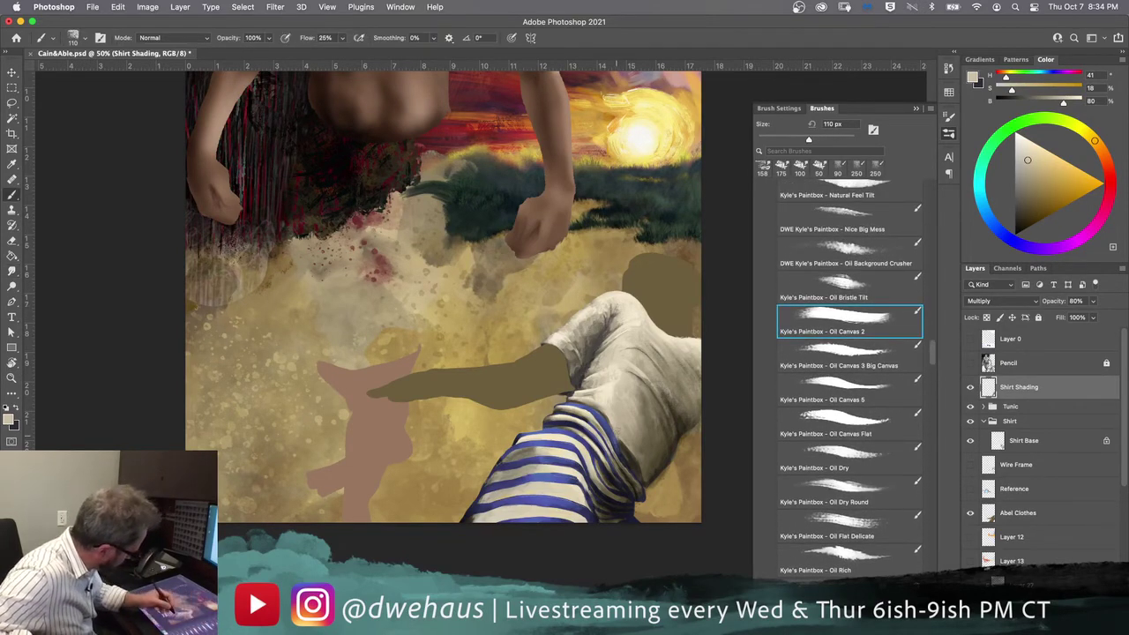
pyautogui.keyDown('alt'); pyautogui.click(609, 384); pyautogui.keyUp('alt')
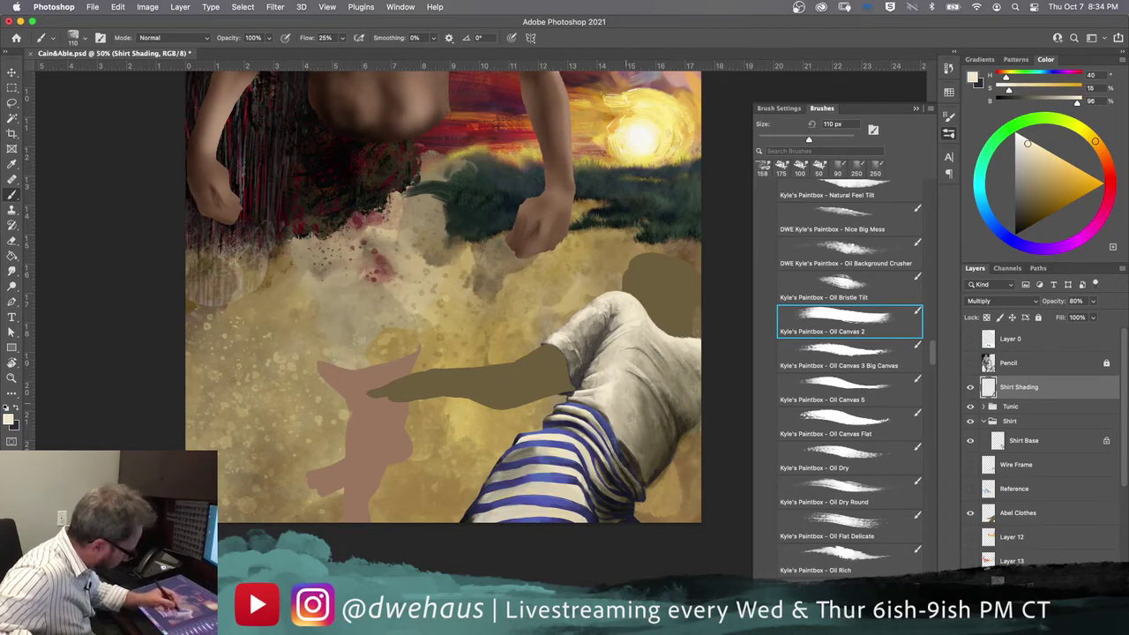
pyautogui.moveTo(621, 435); pyautogui.dragTo(644, 469)
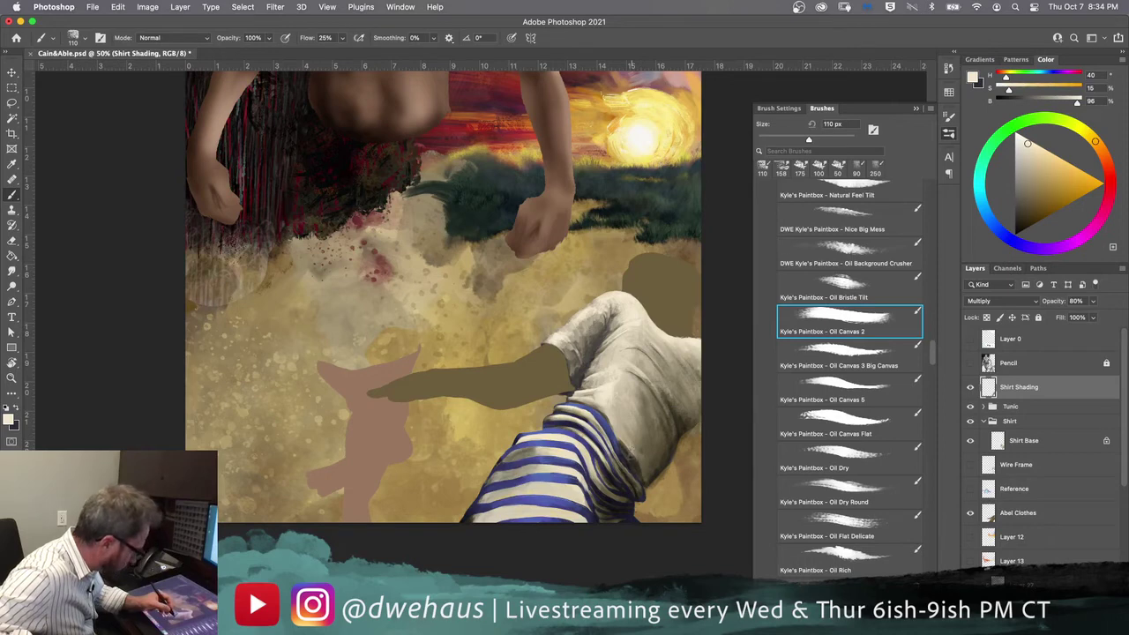
pyautogui.press('super+z')
pyautogui.press('super+z')
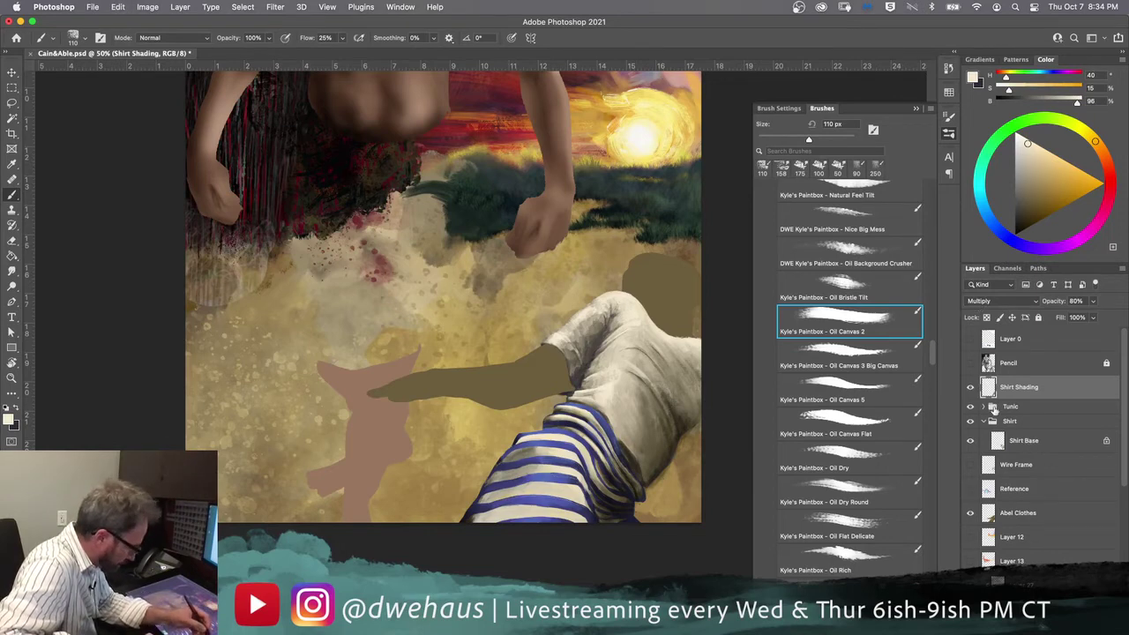
# Step: On the Shirt Base layer, paint the shirt's lower folds with sampled shadow tones, reducing the Oil Canvas 2 brush to 50 px
pyautogui.click(1024, 441)
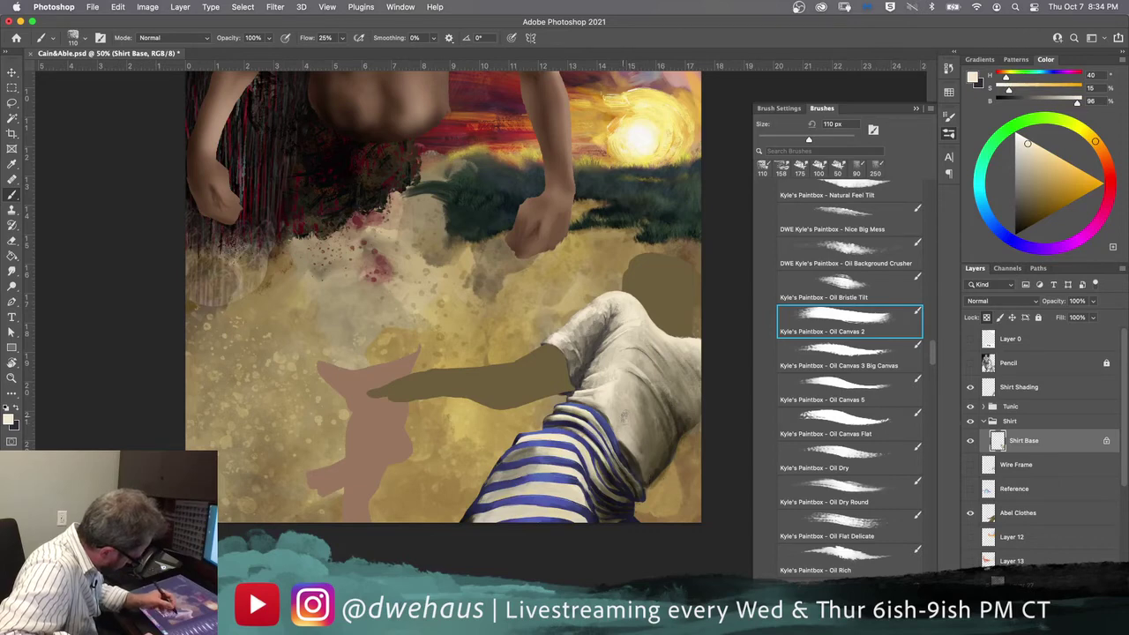
pyautogui.keyDown('alt'); pyautogui.click(690, 400); pyautogui.keyUp('alt')
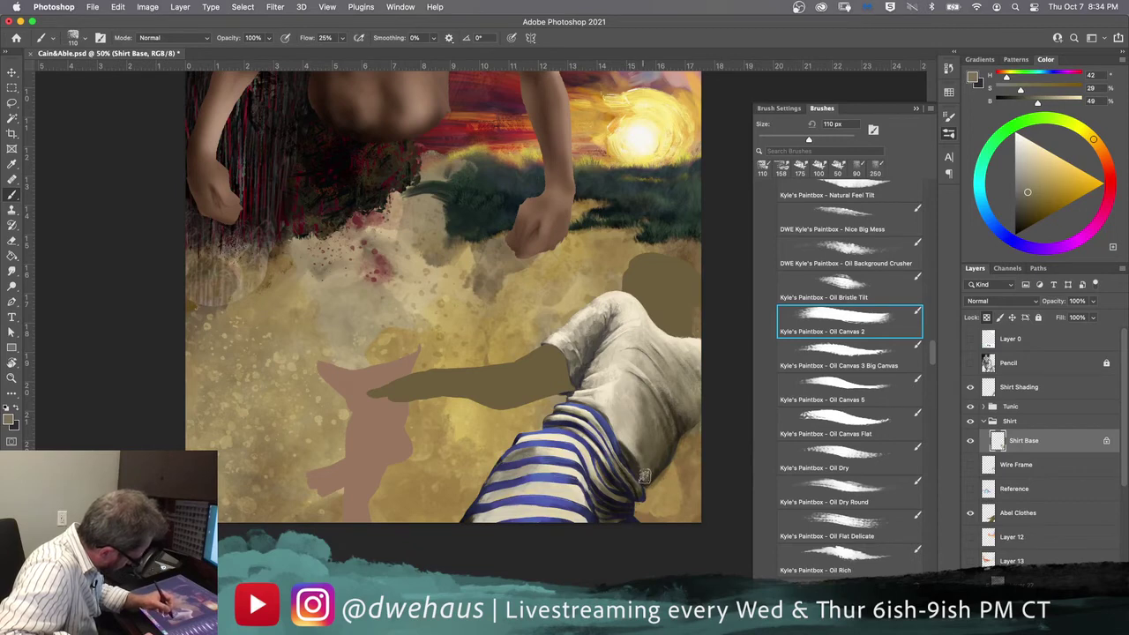
pyautogui.keyDown('alt'); pyautogui.click(618, 448); pyautogui.keyUp('alt')
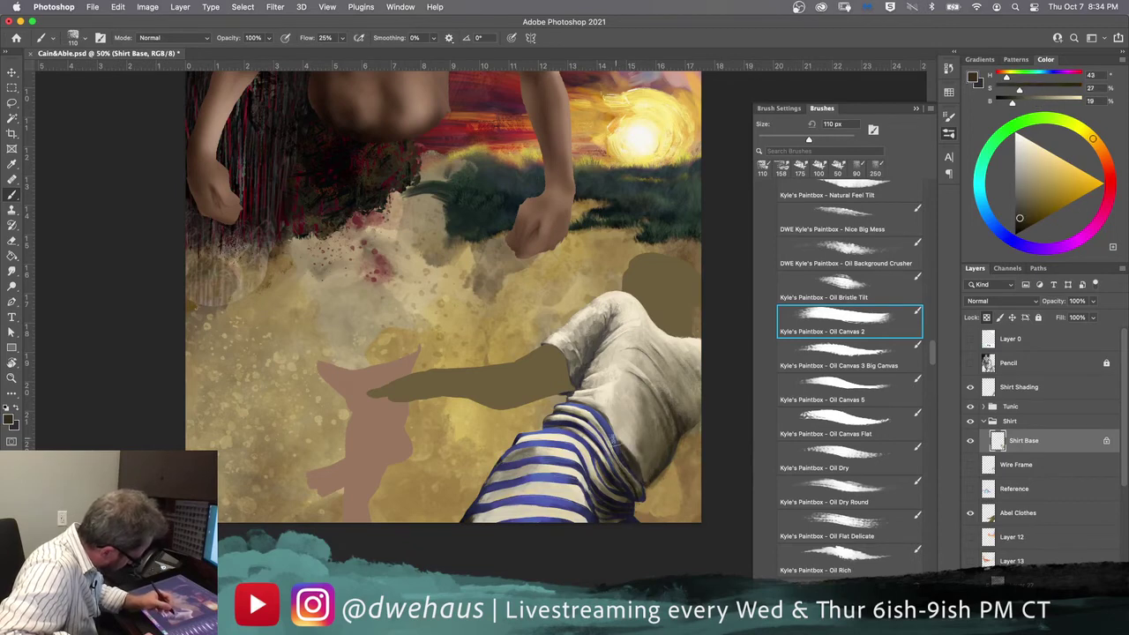
pyautogui.press('[')
pyautogui.press('[')
pyautogui.press('[')
pyautogui.press('[')
pyautogui.press('[')
pyautogui.press('[')
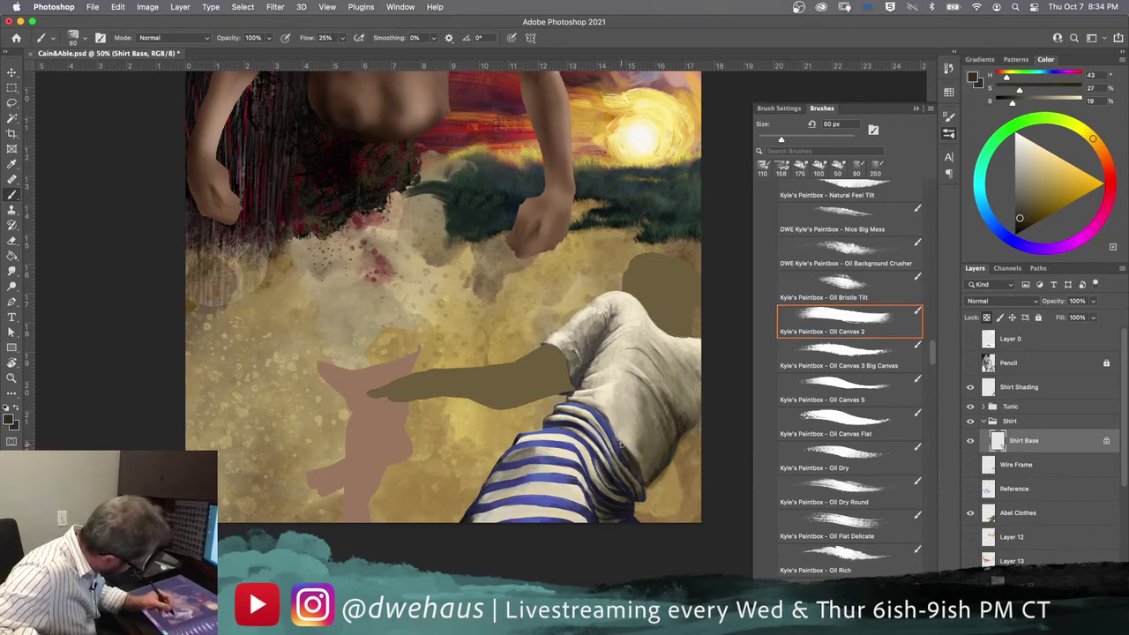
# Step: Refine the shirt's folds with olive-grey and light tones sampled from the shirt, using the Oil Canvas 2 brush at 90 px
pyautogui.keyDown('alt'); pyautogui.click(607, 424); pyautogui.keyUp('alt')
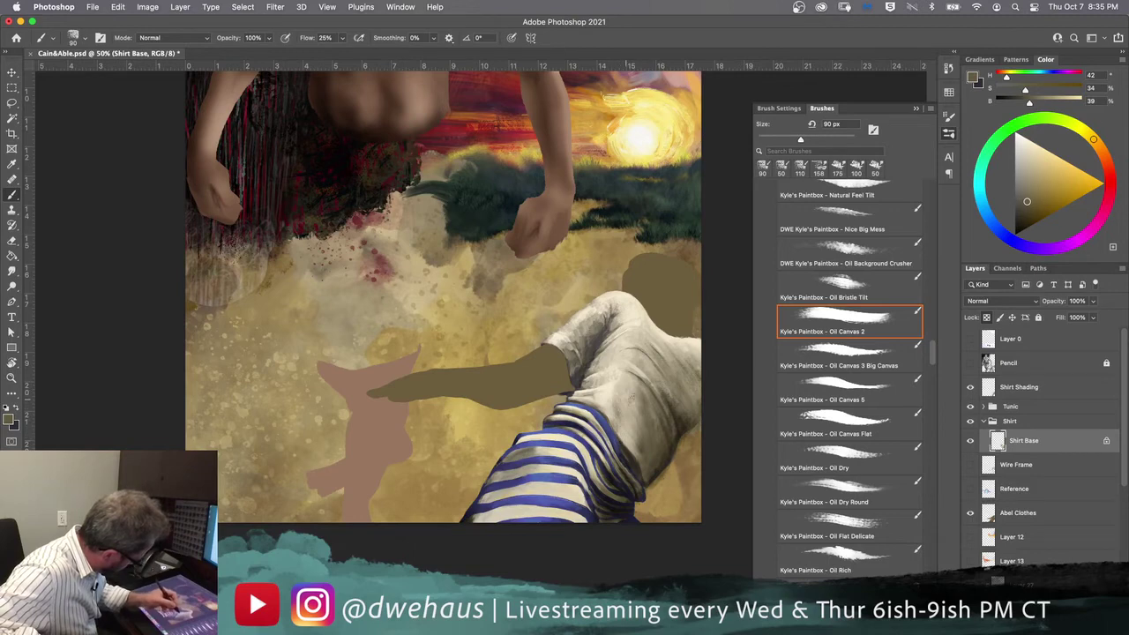
pyautogui.keyDown('alt'); pyautogui.click(639, 391); pyautogui.keyUp('alt')
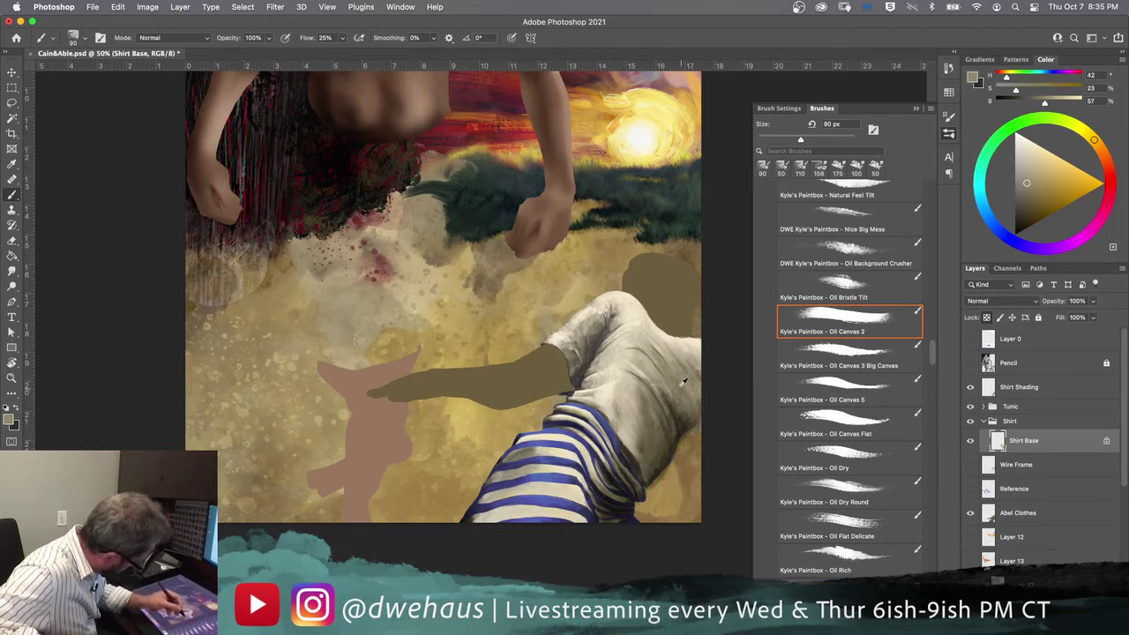
pyautogui.keyDown('alt'); pyautogui.click(625, 385); pyautogui.keyUp('alt')
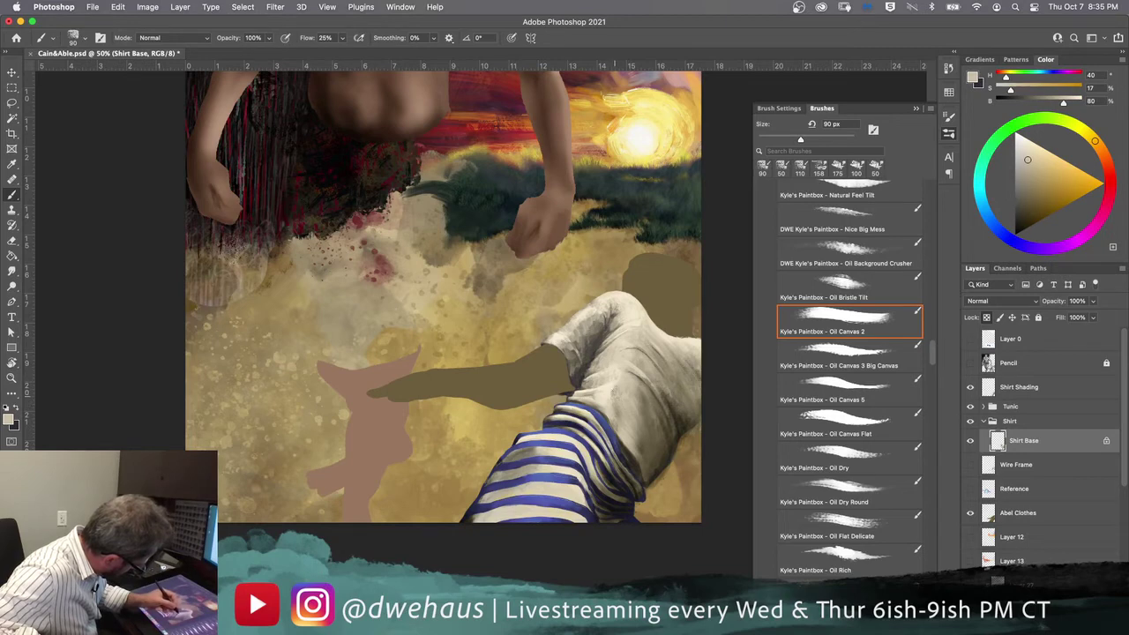
# Step: Rename the Oil Canvas 2 brush to DWE Kyle's Paintbox - Oil Canvas 2
pyautogui.click(786, 331)
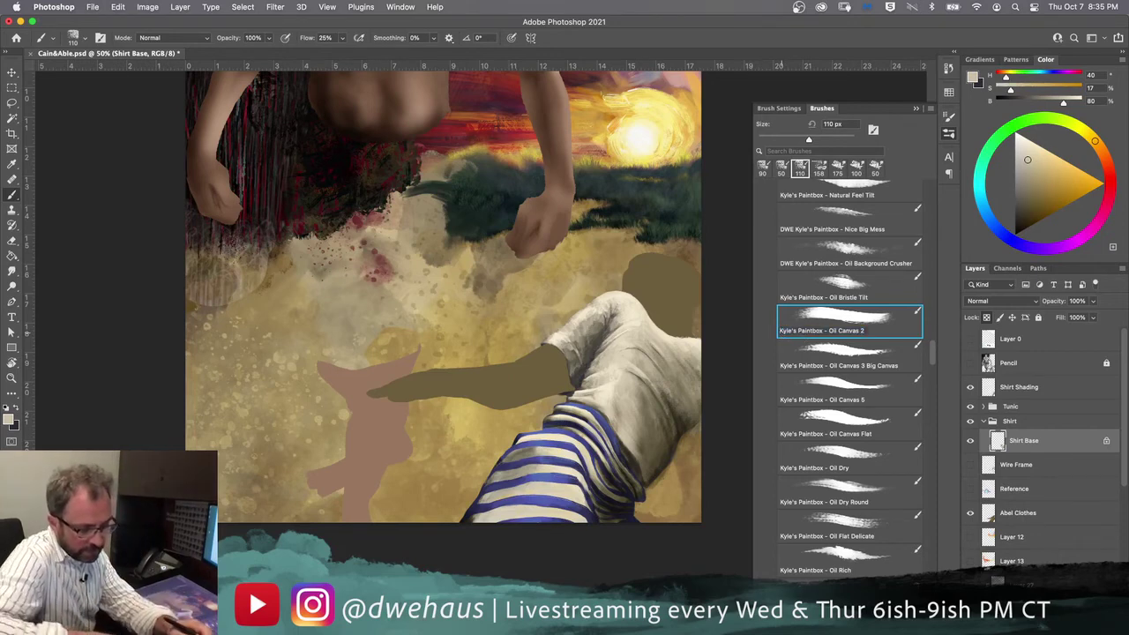
pyautogui.doubleClick(785, 331)
pyautogui.write('DWE')
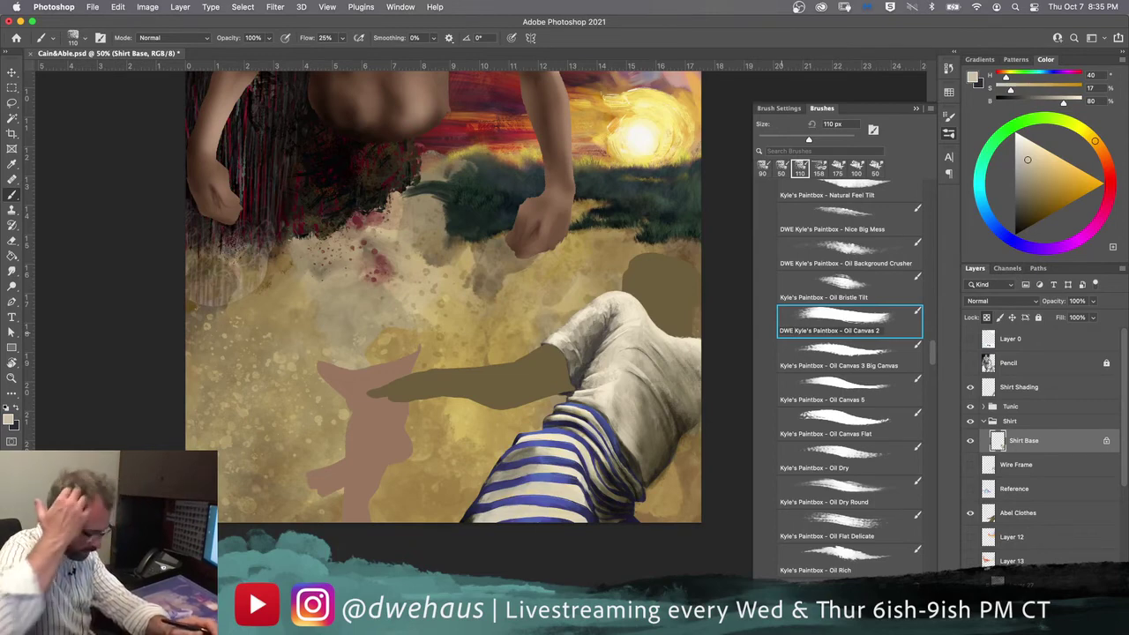
pyautogui.press('Return')
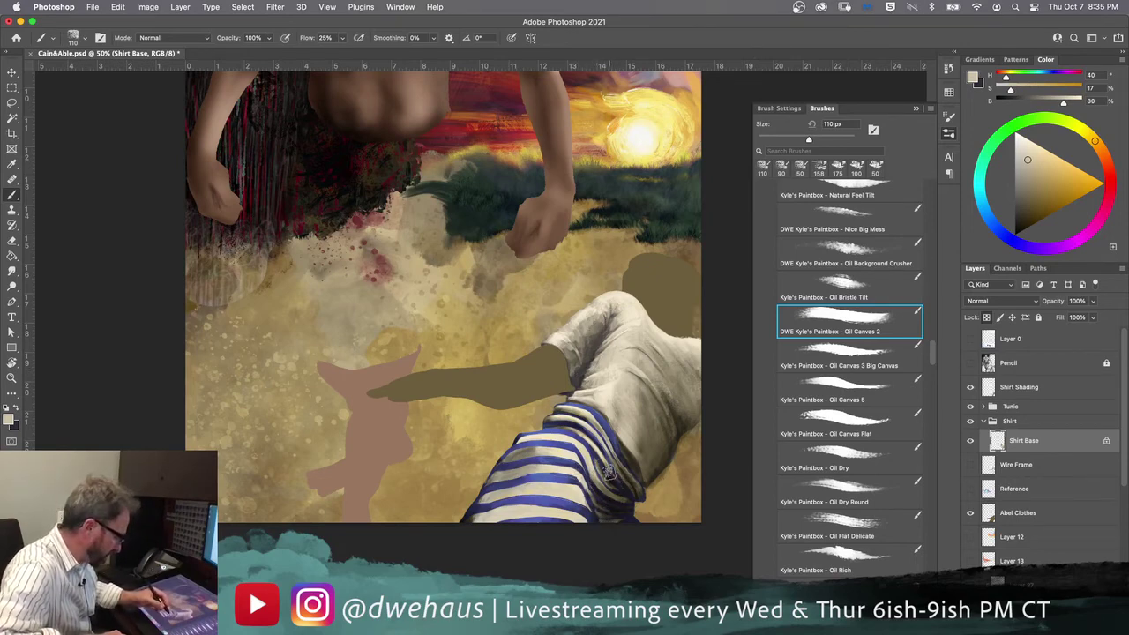
# Step: Add a new layer for a dark shadow beside the shirt, using a sampled dark brown, and place it below Abel Clothes
pyautogui.press('alt+shift+super+n')
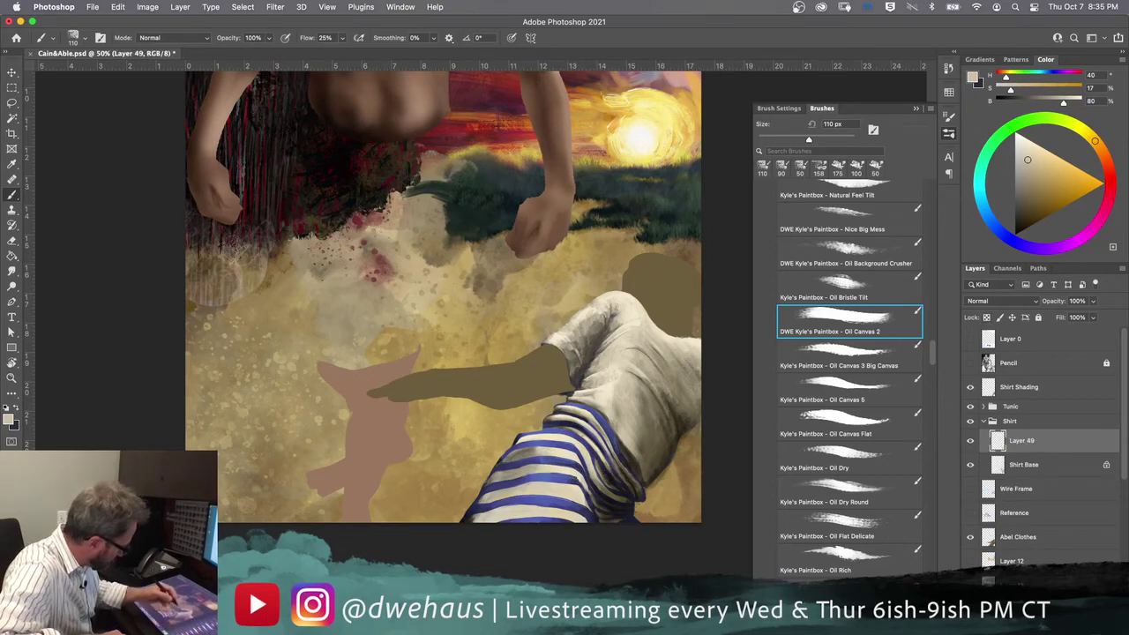
pyautogui.keyDown('alt'); pyautogui.click(659, 471); pyautogui.keyUp('alt')
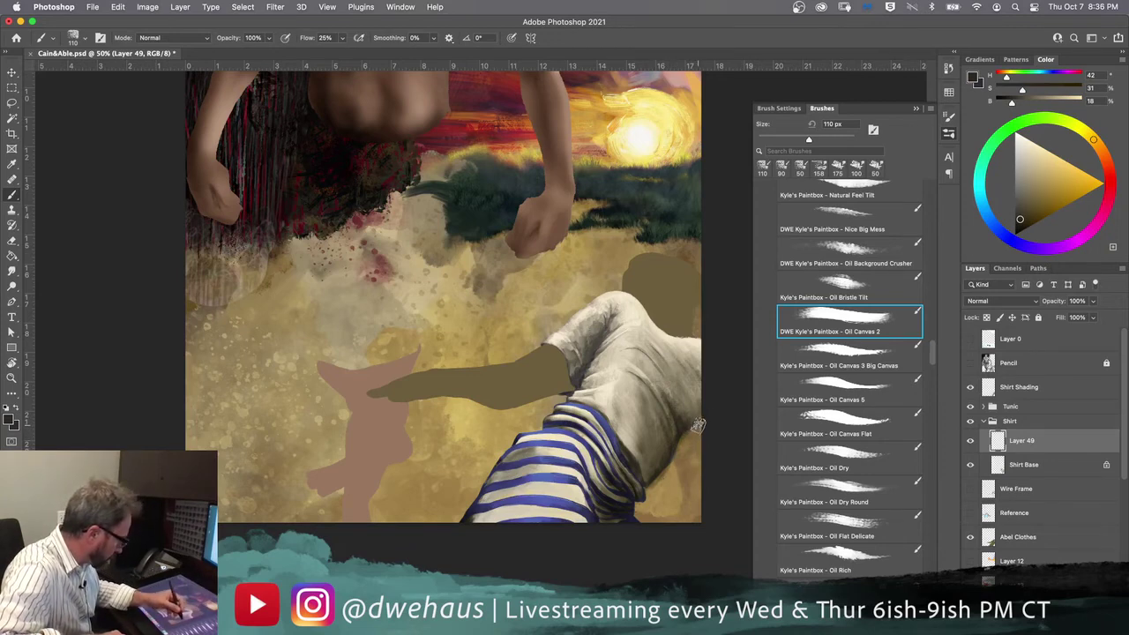
pyautogui.moveTo(1054, 447); pyautogui.dragTo(1054, 543)
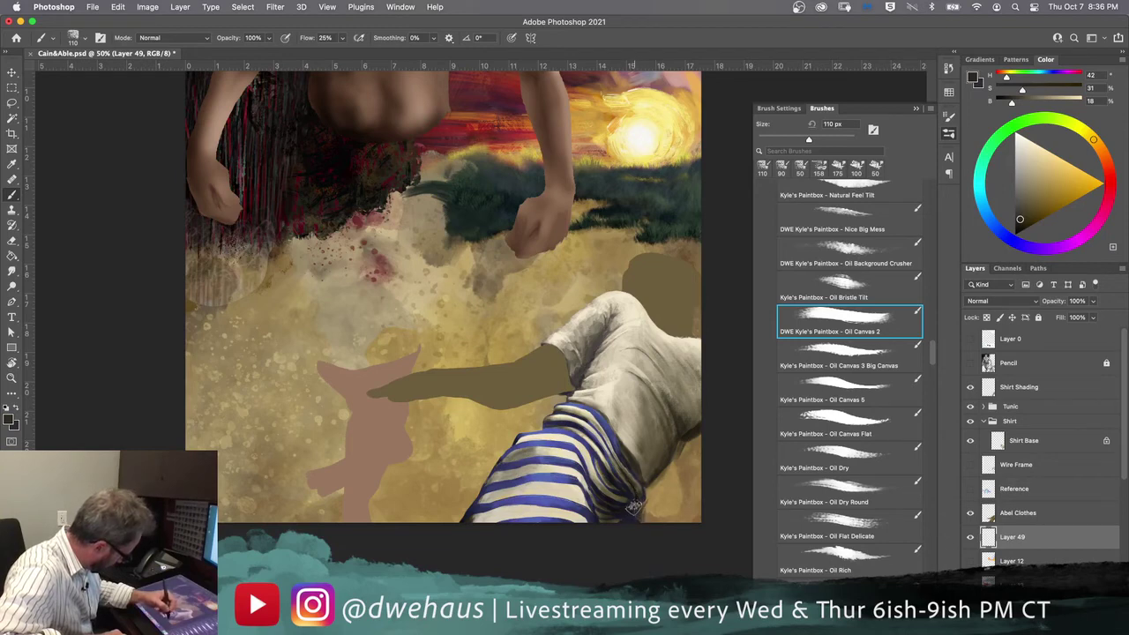
# Step: Paint the ground shadow beside and below the shirt in sampled olive-browns with the Oil Canvas 2 brush at 110 px
pyautogui.keyDown('alt'); pyautogui.click(668, 309); pyautogui.keyUp('alt')
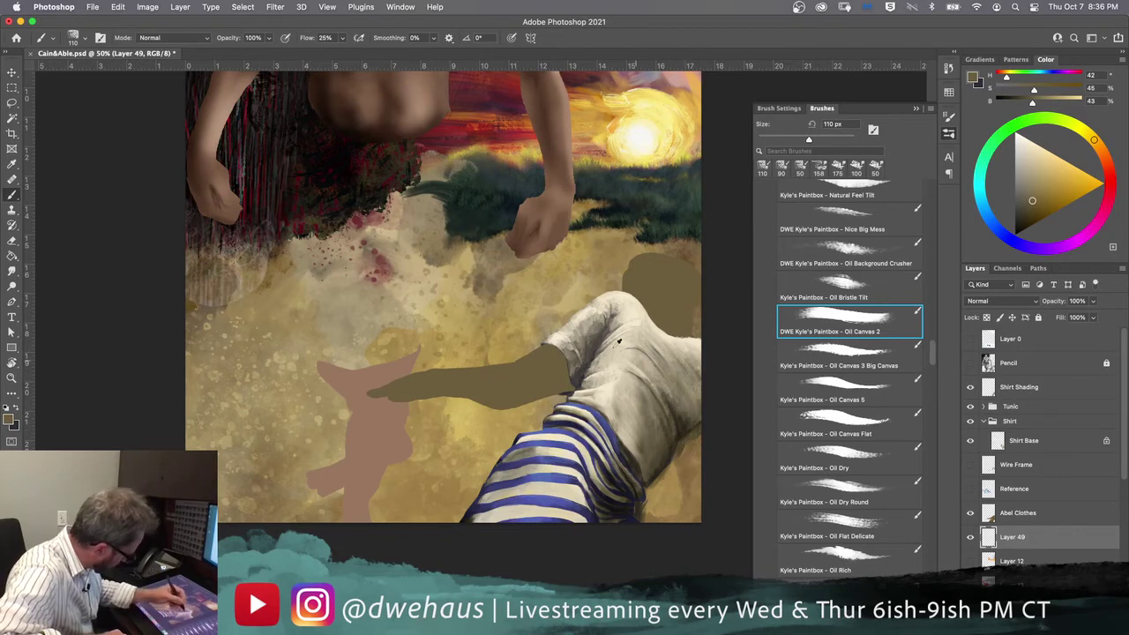
pyautogui.keyDown('alt'); pyautogui.click(695, 430); pyautogui.keyUp('alt')
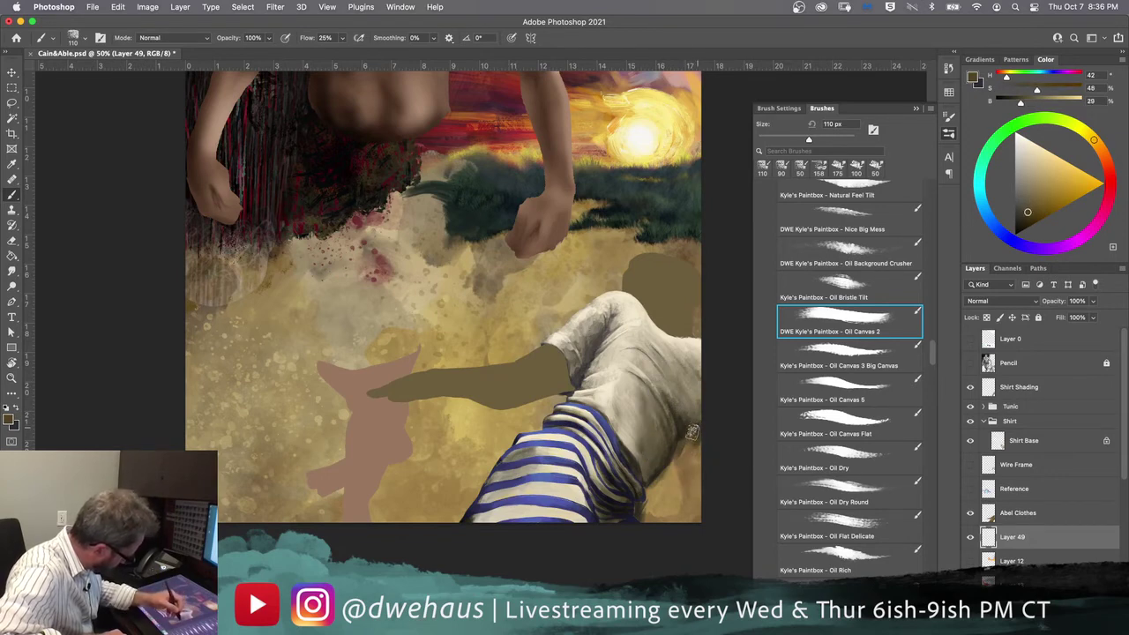
pyautogui.moveTo(687, 436); pyautogui.dragTo(682, 462)
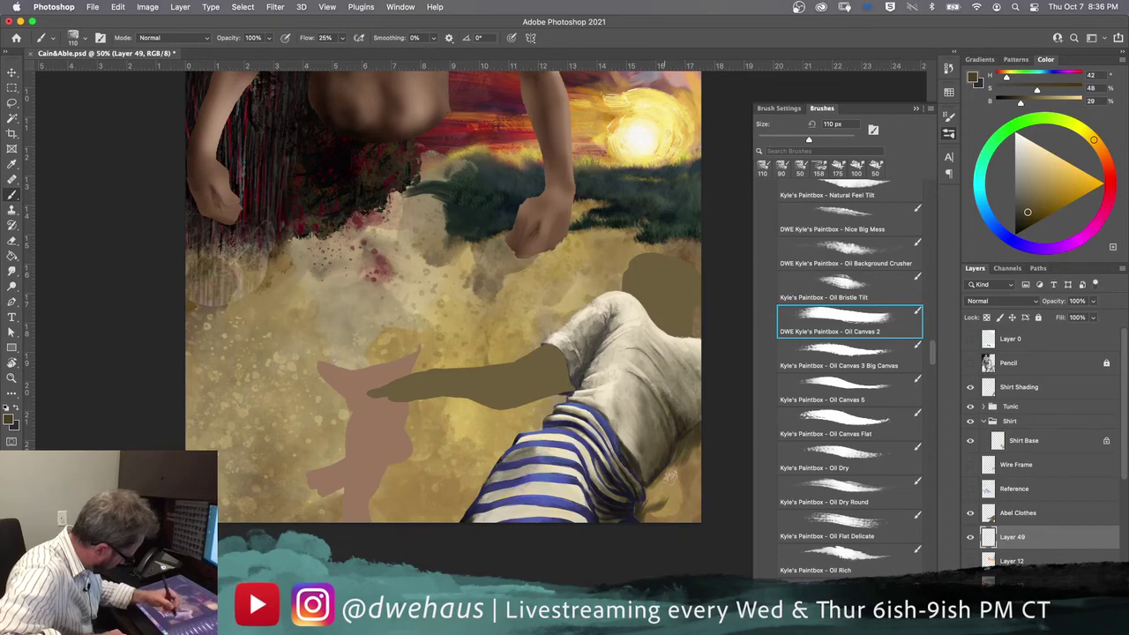
pyautogui.moveTo(686, 483)
pyautogui.mouseDown()
pyautogui.moveTo(702, 438)
pyautogui.moveTo(701, 476)
pyautogui.moveTo(679, 461)
pyautogui.moveTo(667, 488)
pyautogui.mouseUp()
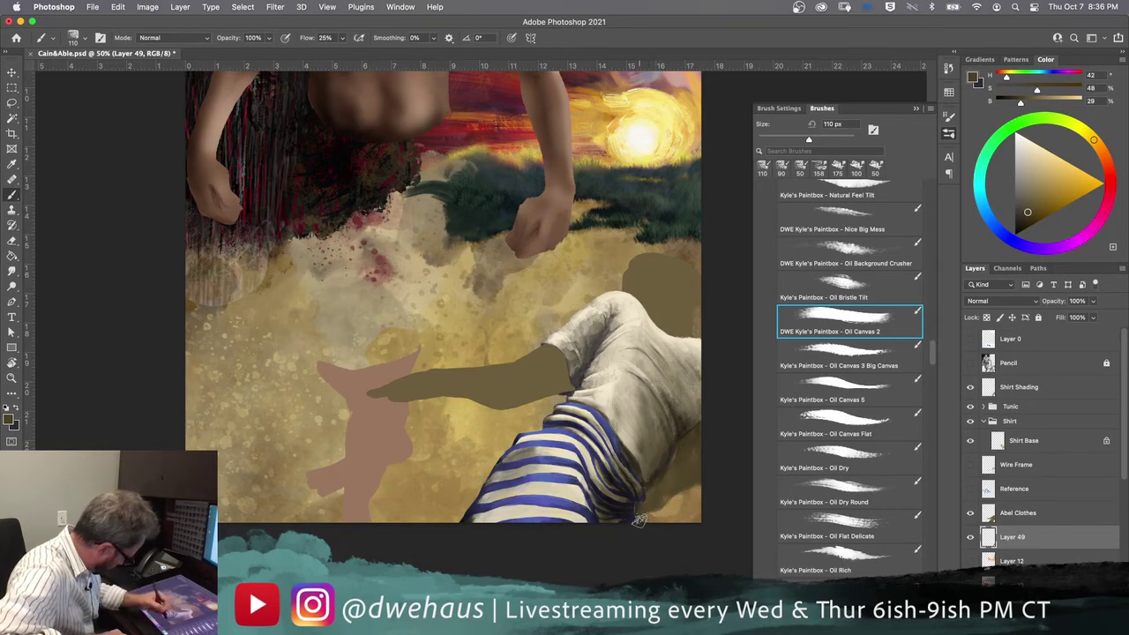
pyautogui.keyDown('alt'); pyautogui.click(684, 423); pyautogui.keyUp('alt')
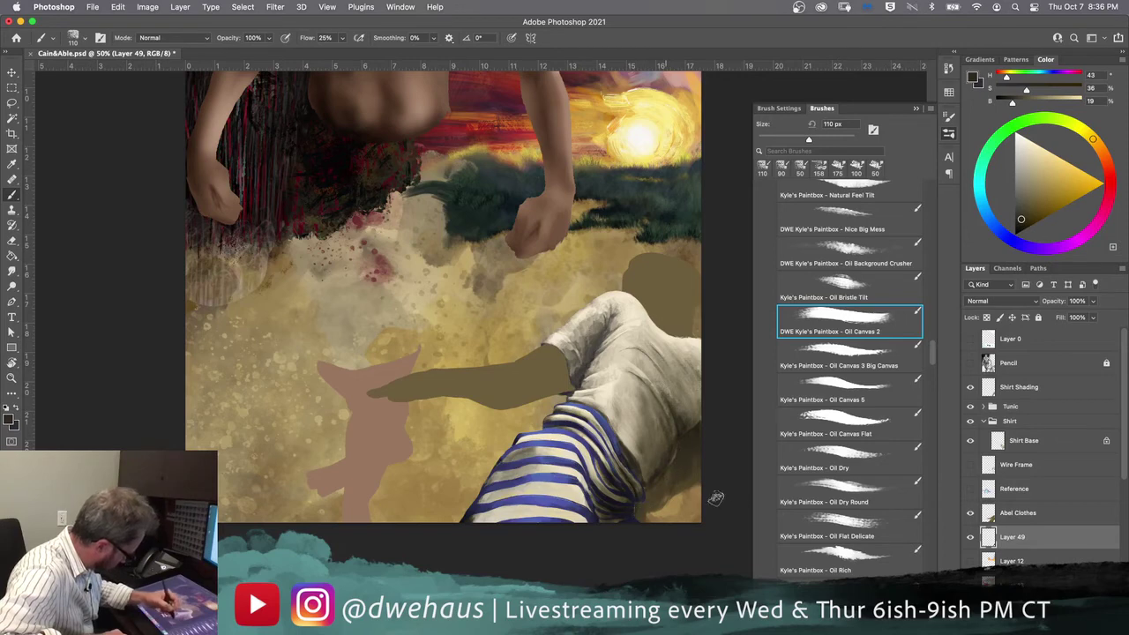
# Step: Deepen the ground shadow beside the shirt with Oil Flat Delicate at 123 px and Oil Rich enlarged to 175 px
pyautogui.click(847, 527)
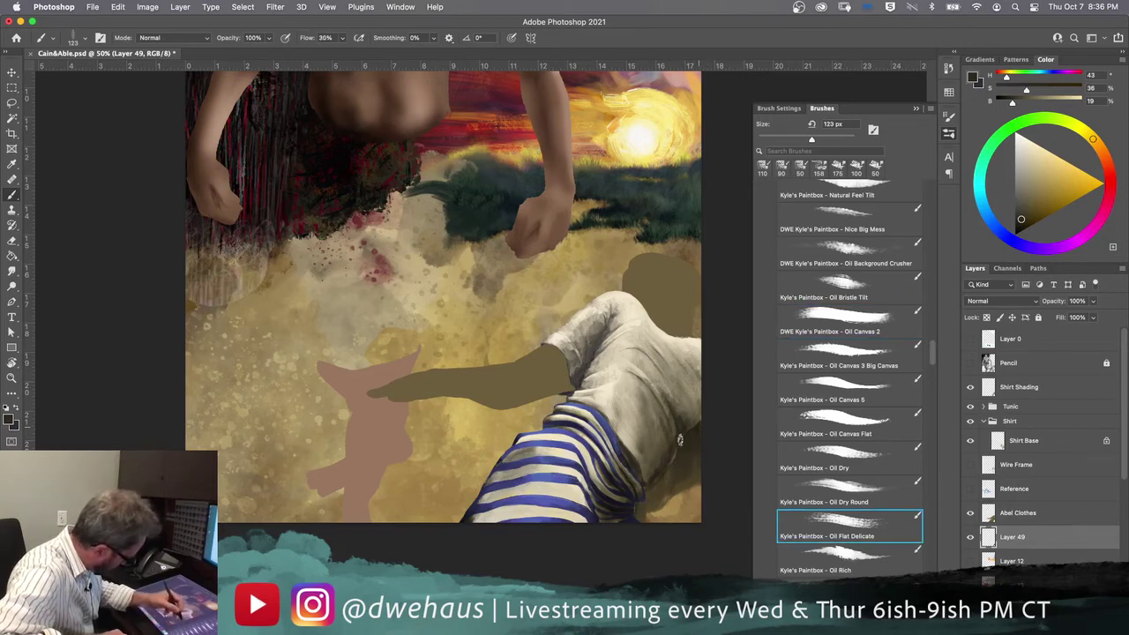
pyautogui.moveTo(691, 437); pyautogui.dragTo(703, 450)
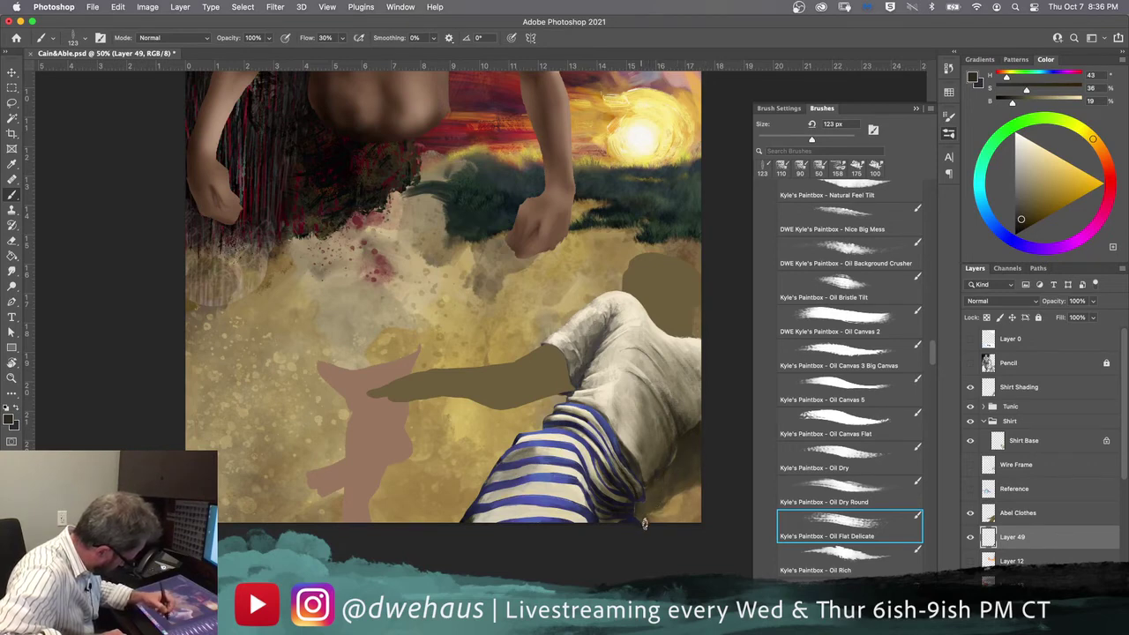
pyautogui.click(813, 553)
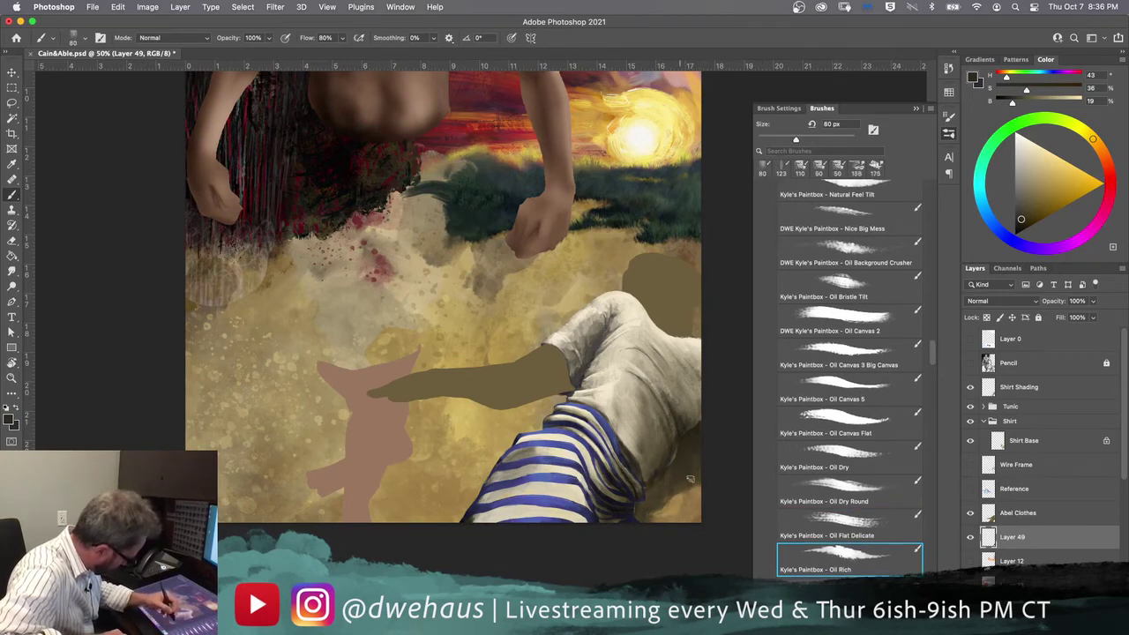
pyautogui.press(']')
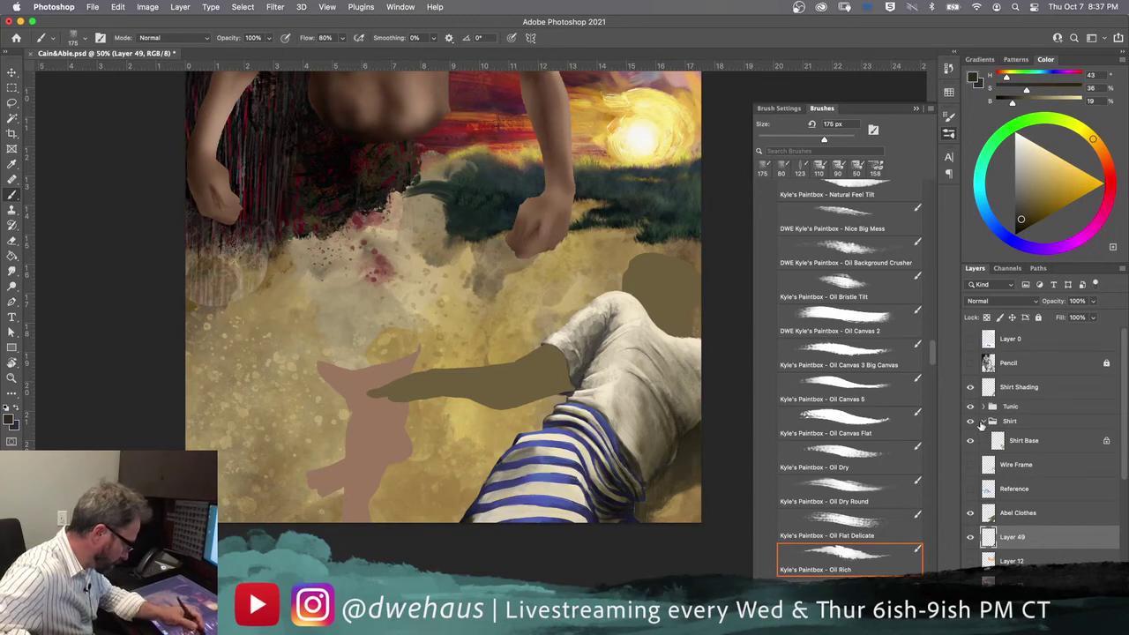
# Step: Move the shadow layer into the Shirt group below Shirt Base and paint the shadow in sampled browns with Oil Rich at 175 px
pyautogui.moveTo(1012, 540); pyautogui.dragTo(1022, 457)
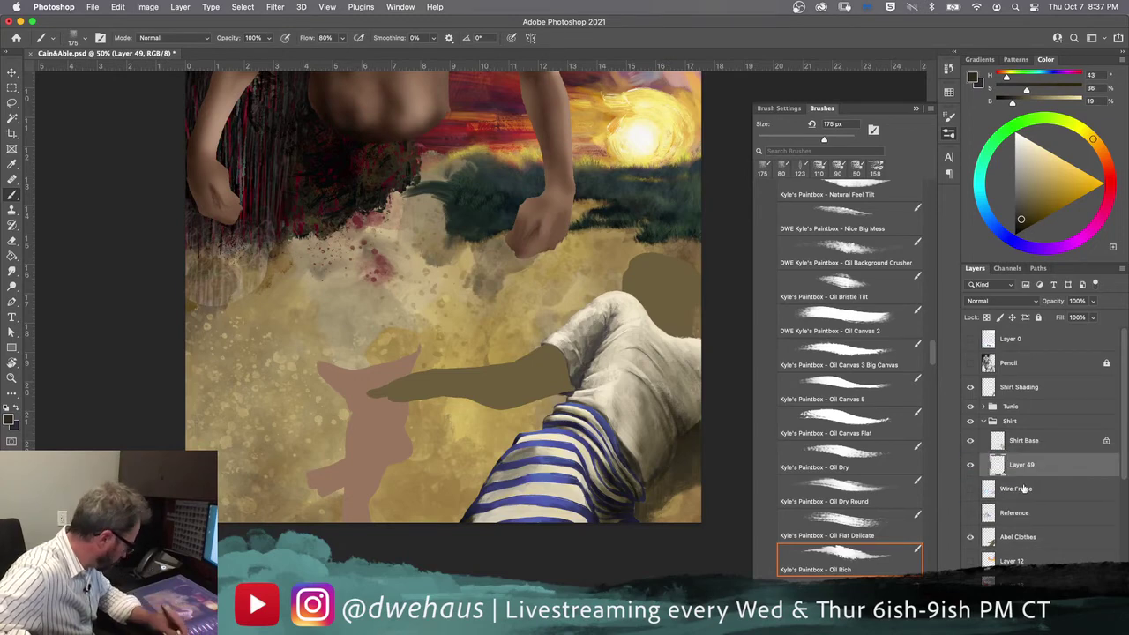
pyautogui.keyDown('alt'); pyautogui.click(692, 435); pyautogui.keyUp('alt')
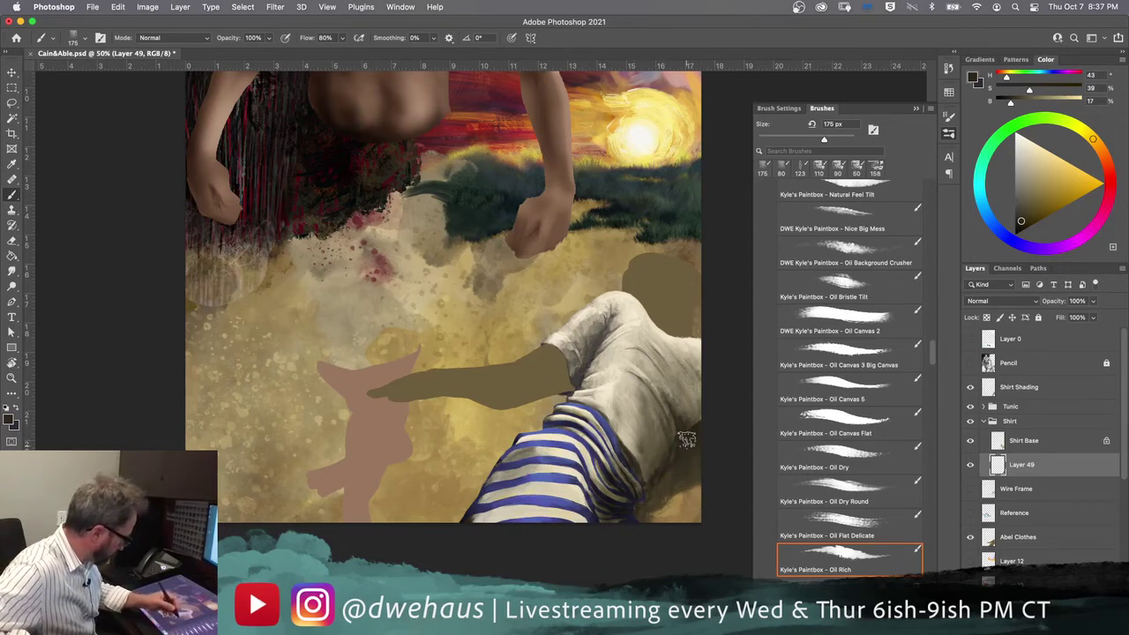
pyautogui.keyDown('alt'); pyautogui.click(670, 291); pyautogui.keyUp('alt')
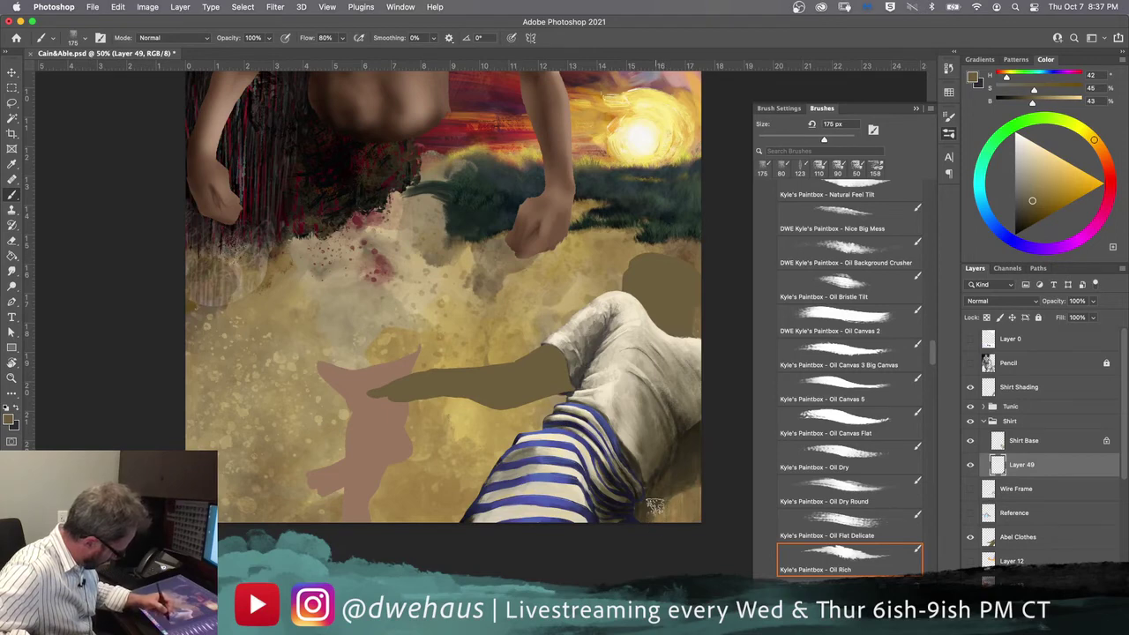
pyautogui.keyDown('alt'); pyautogui.click(699, 472); pyautogui.keyUp('alt')
pyautogui.moveTo(690, 477); pyautogui.dragTo(667, 513)
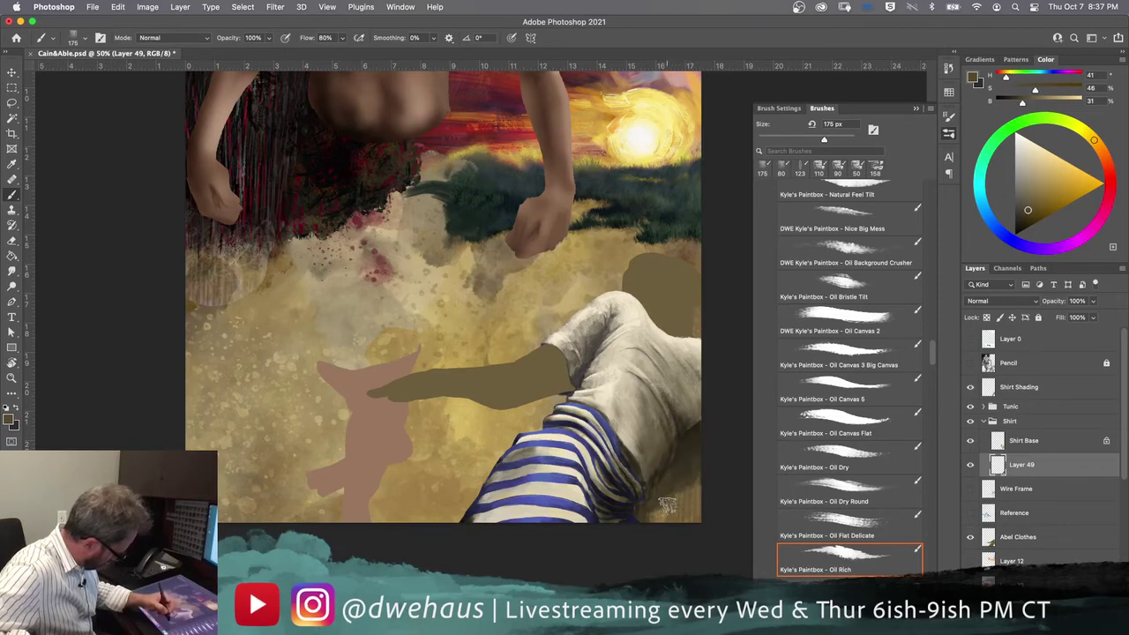
pyautogui.keyDown('alt'); pyautogui.click(688, 454); pyautogui.keyUp('alt')
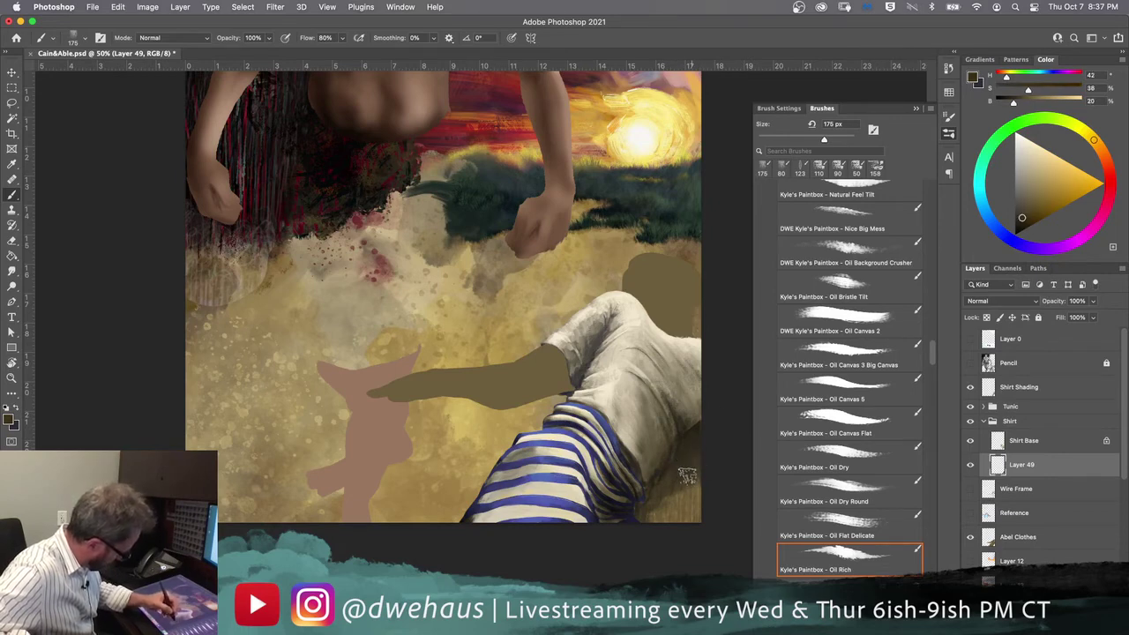
# Step: Blend the ground shadow around the shirt's lower edge with the Thrash Blend brush enlarged to 250 px
pyautogui.moveTo(934, 351); pyautogui.dragTo(924, 215)
pyautogui.click(841, 378)
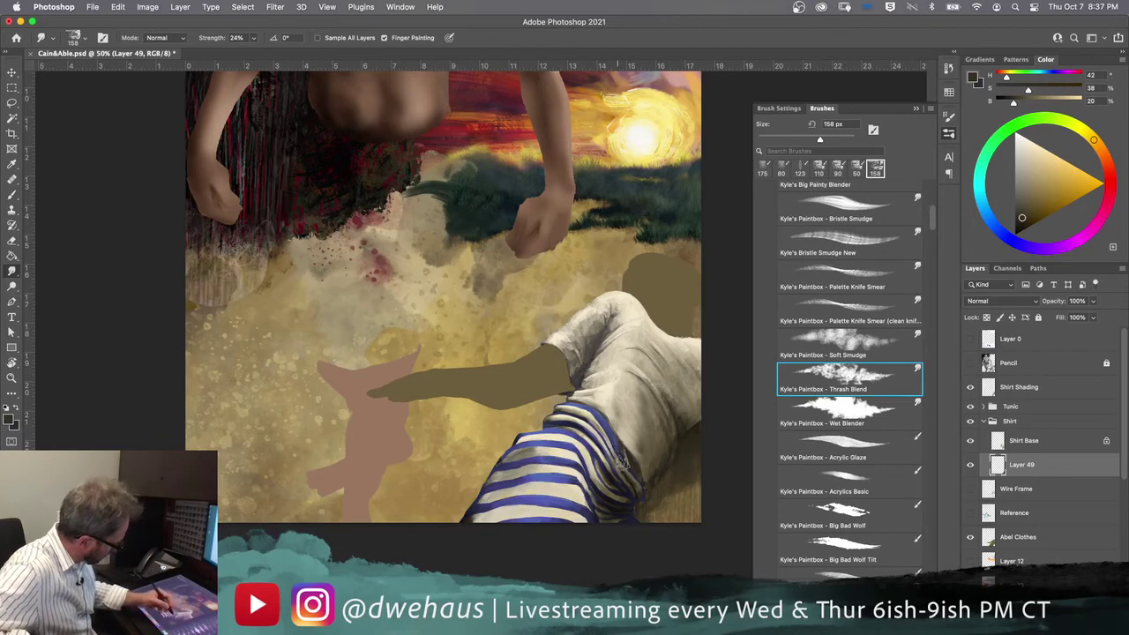
pyautogui.press(']')
pyautogui.press(']')
pyautogui.press(']')
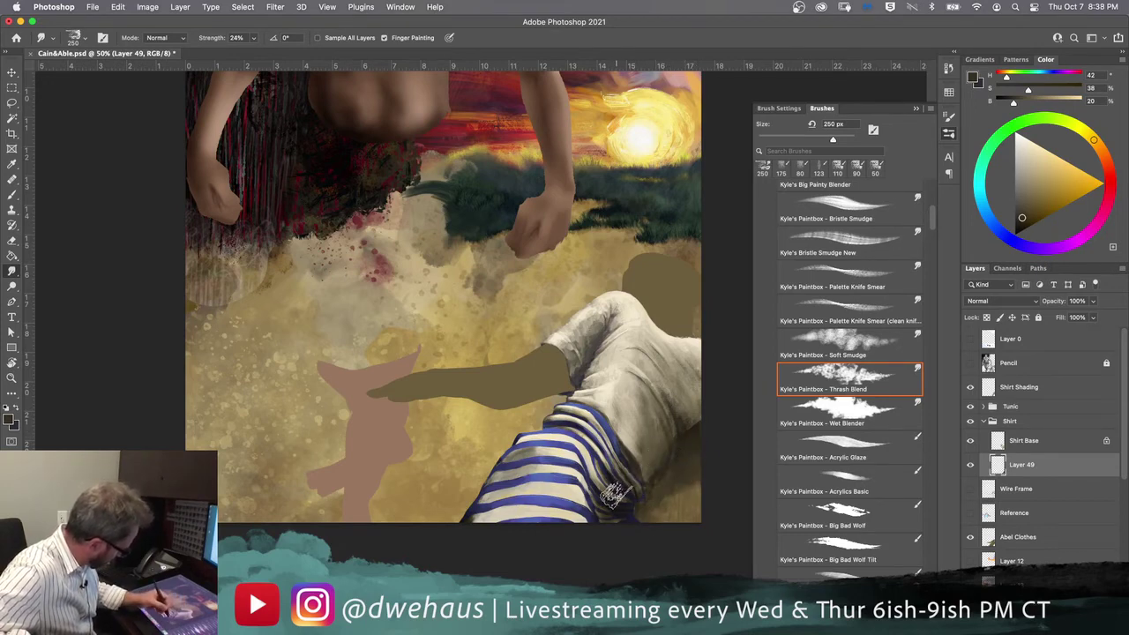
# Step: Smudge the shadow along the shirt's back edge with the Thrash Blend brush at 158 px
pyautogui.click(846, 448)
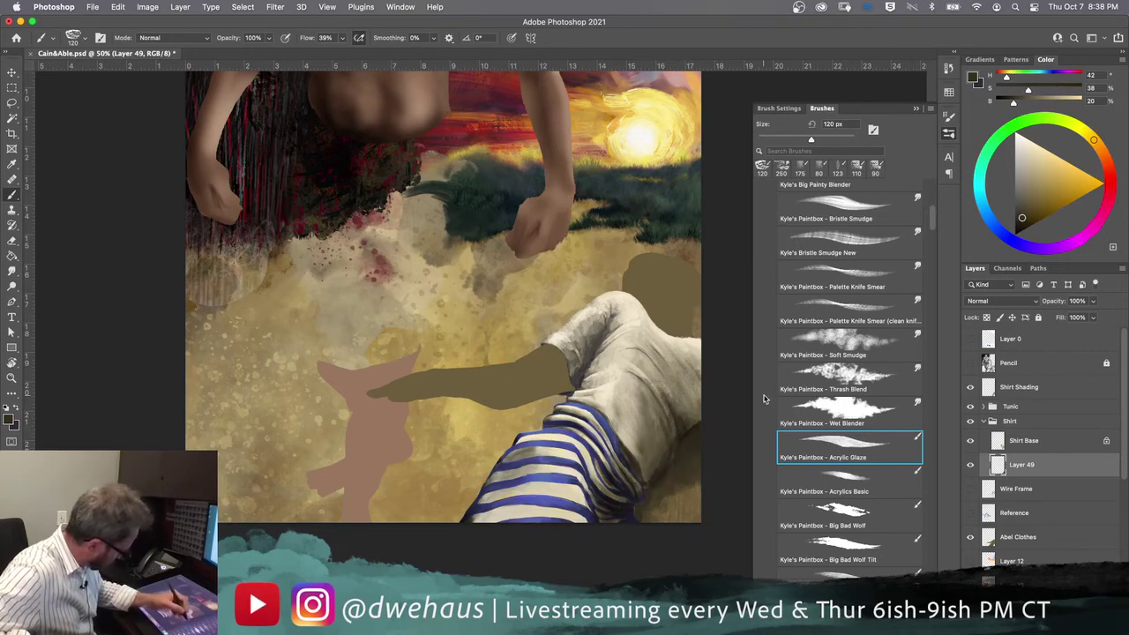
pyautogui.click(830, 407)
pyautogui.click(825, 378)
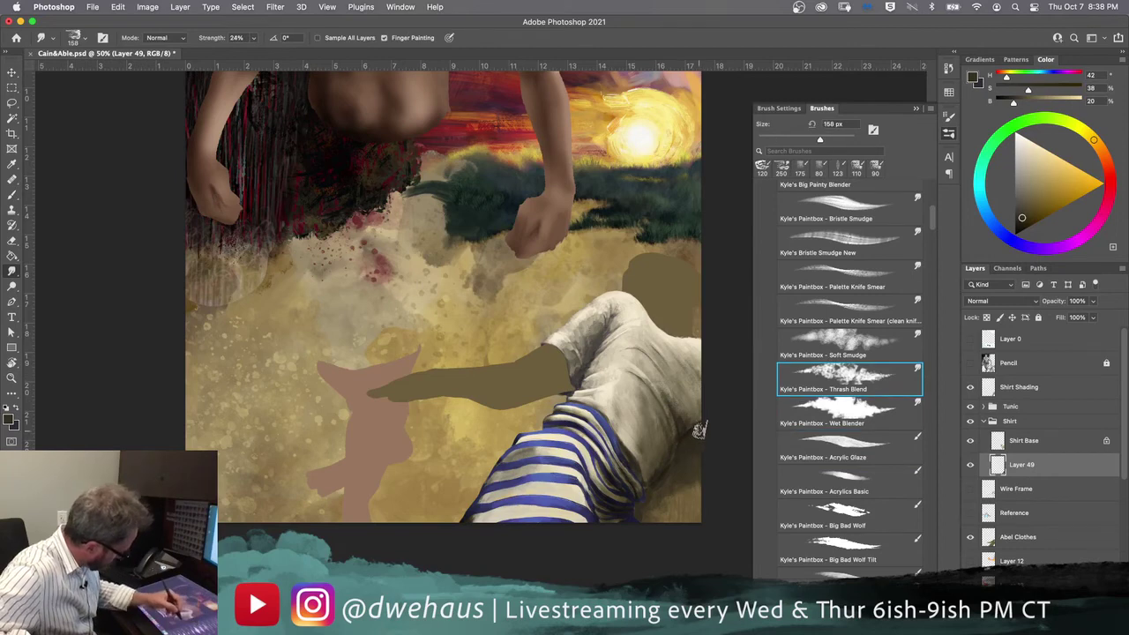
pyautogui.moveTo(664, 474)
pyautogui.mouseDown()
pyautogui.moveTo(638, 507)
pyautogui.moveTo(637, 485)
pyautogui.moveTo(631, 512)
pyautogui.moveTo(642, 535)
pyautogui.moveTo(668, 469)
pyautogui.moveTo(649, 455)
pyautogui.mouseUp()
# Step: Glaze the ground shadow in a sampled dark brown with Acrylic Glaze at 120 px and soften it with Thrash Blend at 158 px
pyautogui.click(830, 443)
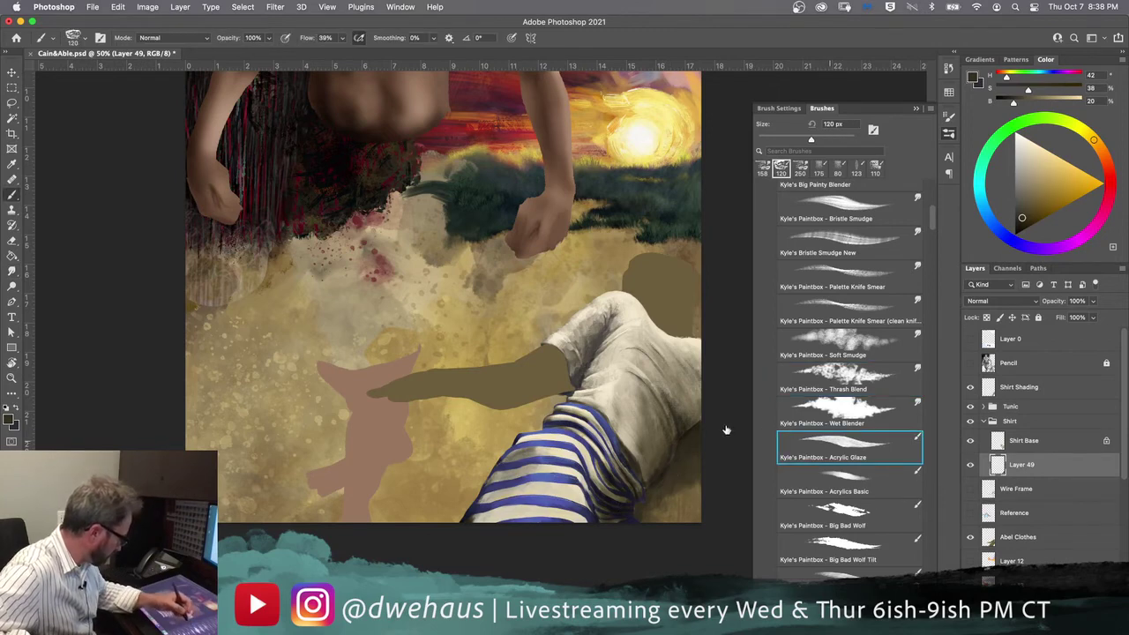
pyautogui.keyDown('alt'); pyautogui.click(671, 477); pyautogui.keyUp('alt')
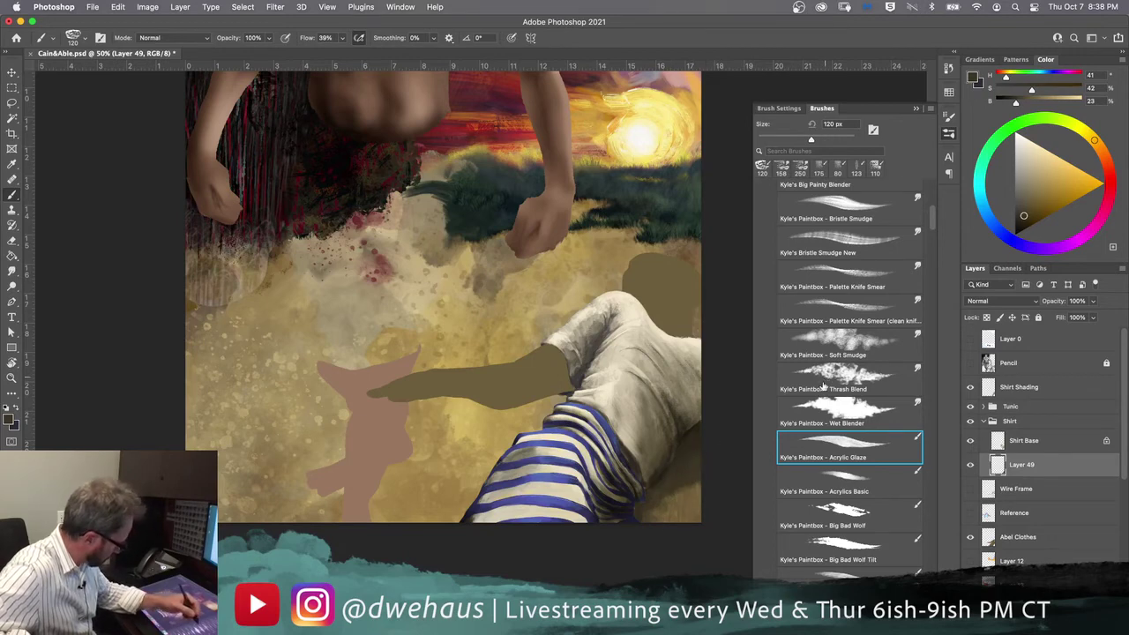
pyautogui.click(812, 408)
pyautogui.click(821, 377)
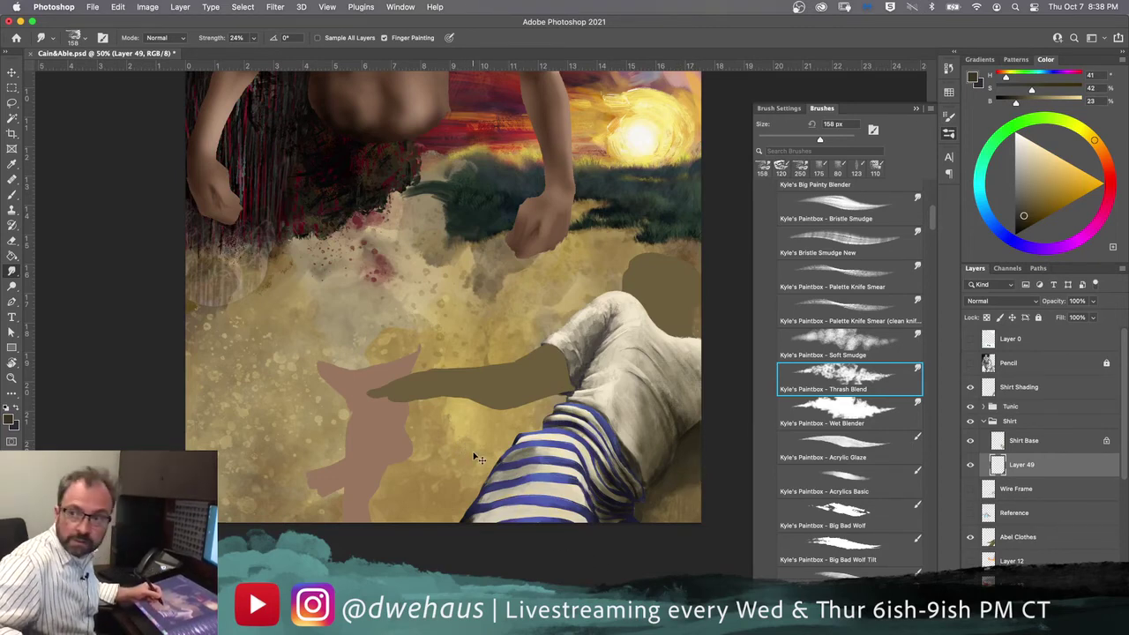
pyautogui.press('super+minus')
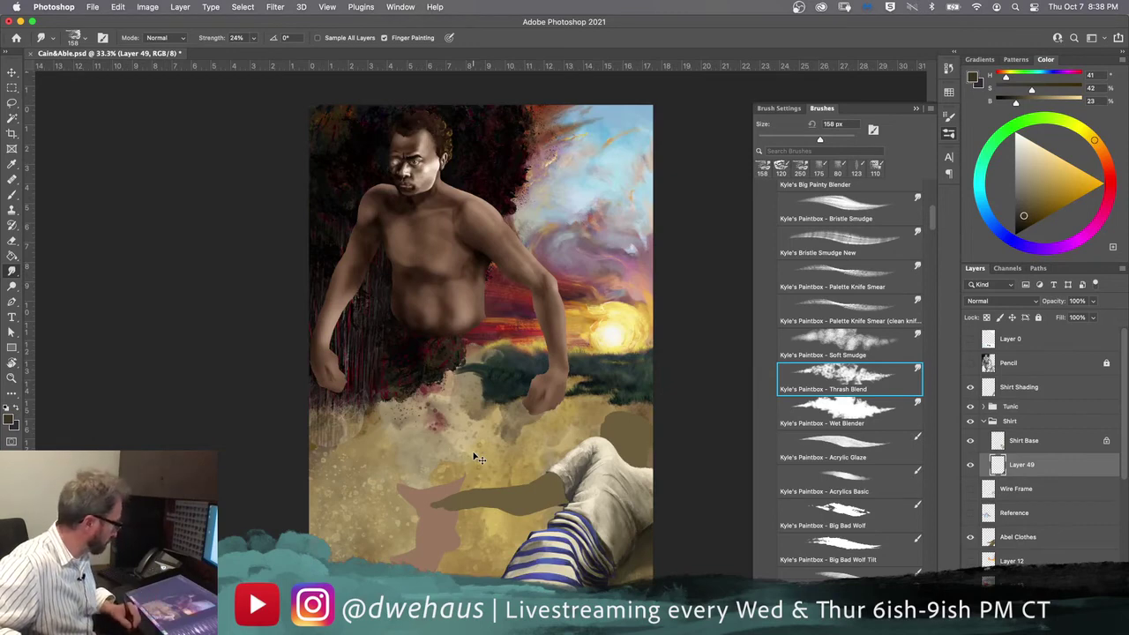
# Step: Glaze the shirt's lower back edge on the Shirt Shading layer with the Acrylic Glaze brush at 120 px
pyautogui.press('super+minus')
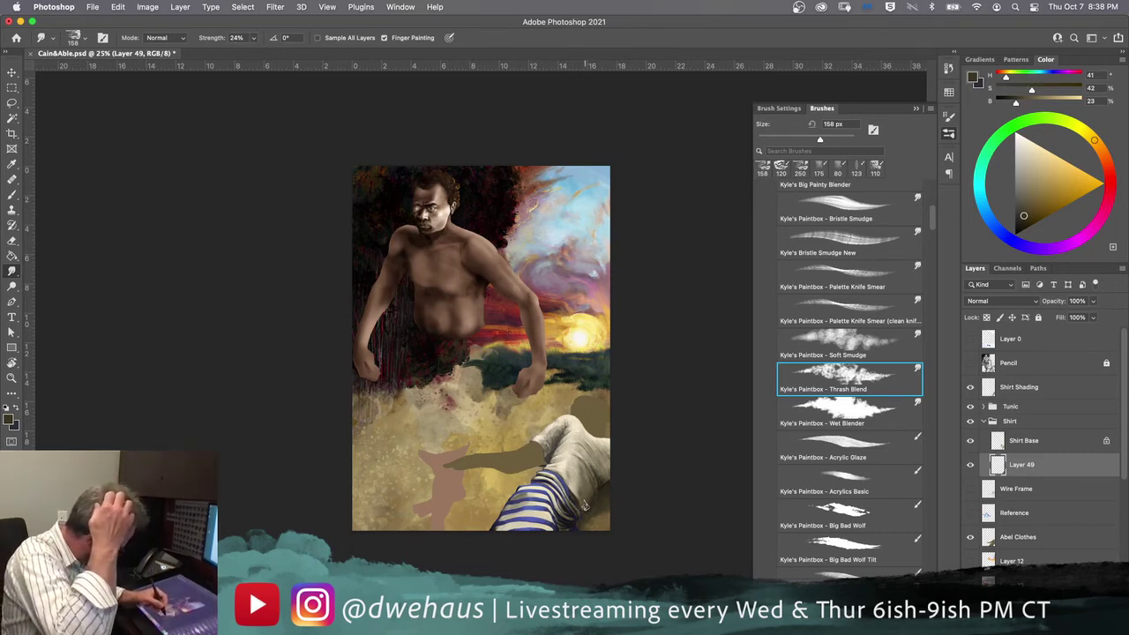
pyautogui.keyDown('super'); pyautogui.click(603, 469); pyautogui.keyUp('super')
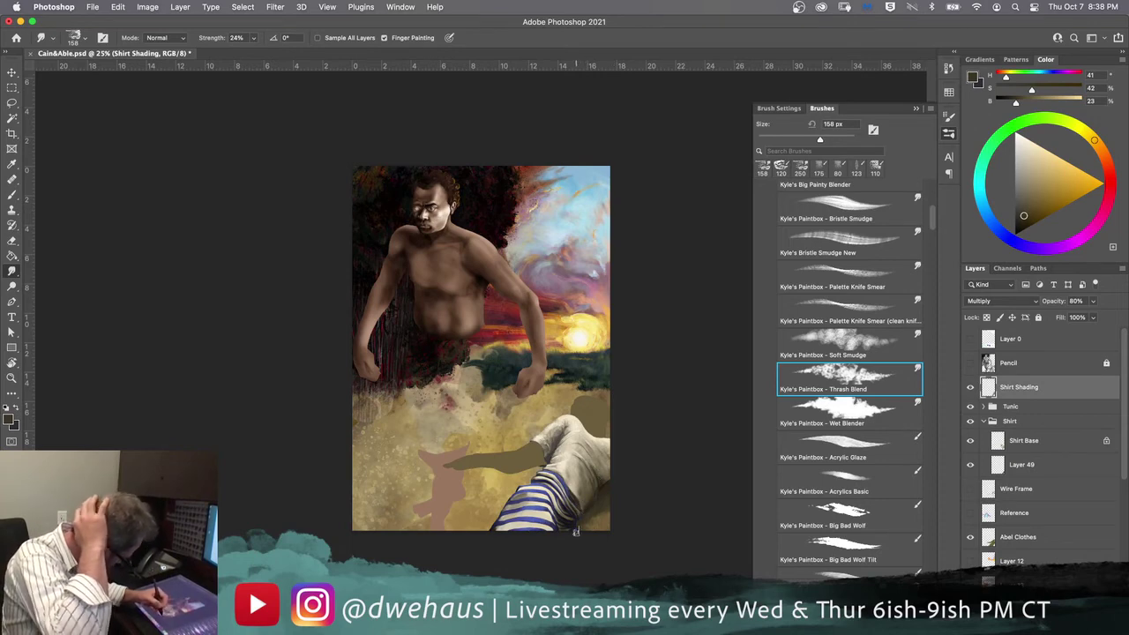
pyautogui.click(822, 453)
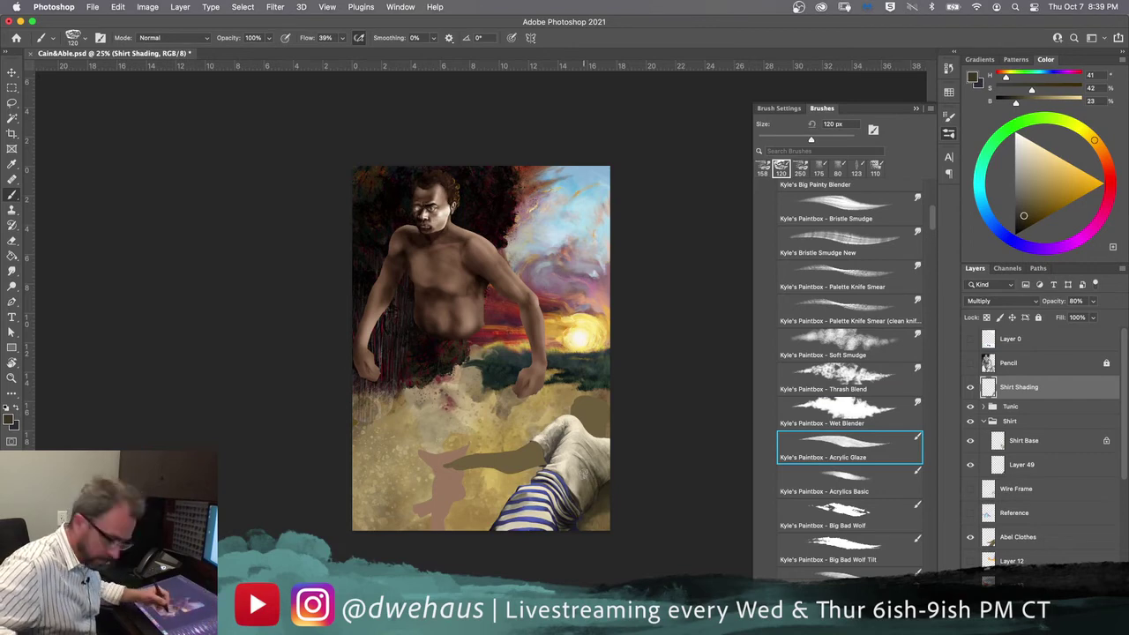
pyautogui.scroll(3, 536, 438)
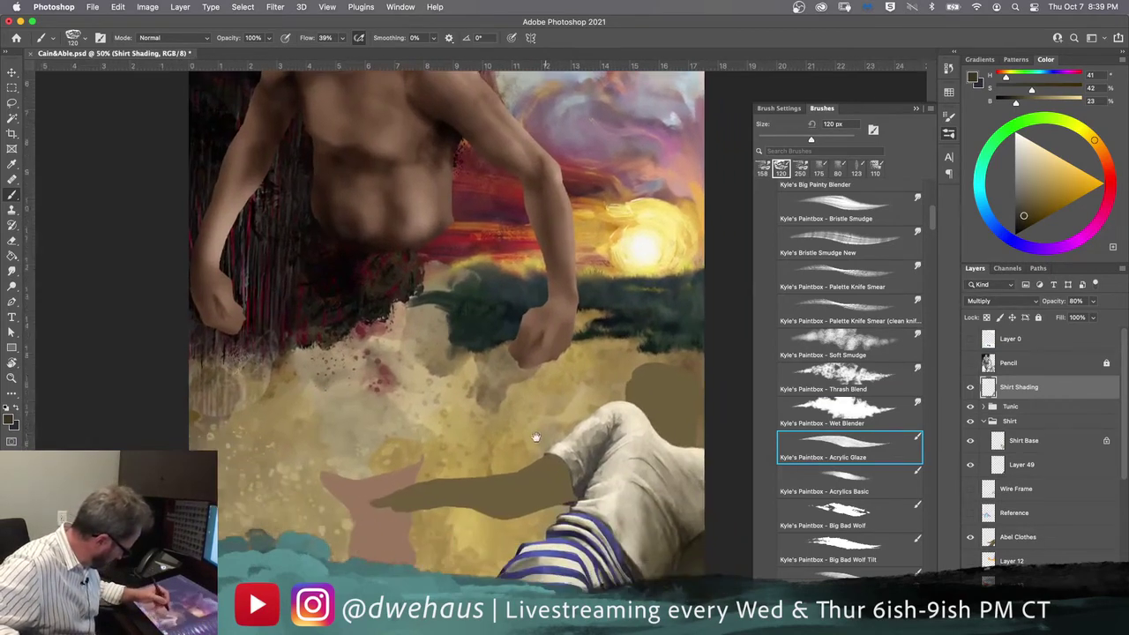
pyautogui.moveTo(536, 438); pyautogui.dragTo(516, 398)
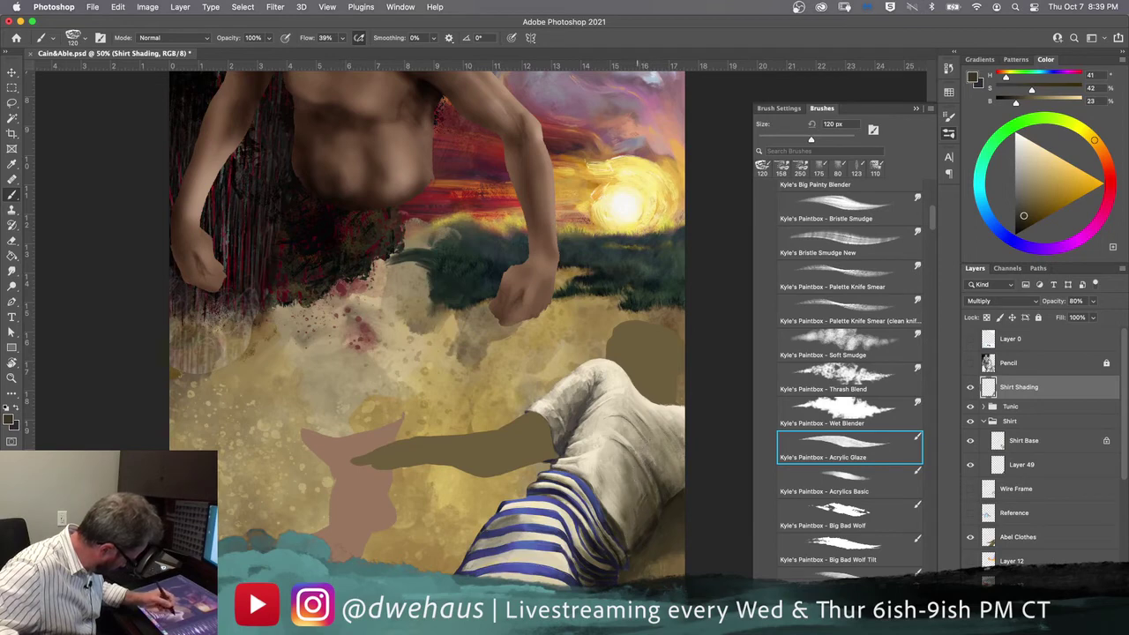
# Step: Smudge the new glaze where the shirt meets the ground shadow with Thrash Blend at 158 px
pyautogui.click(843, 410)
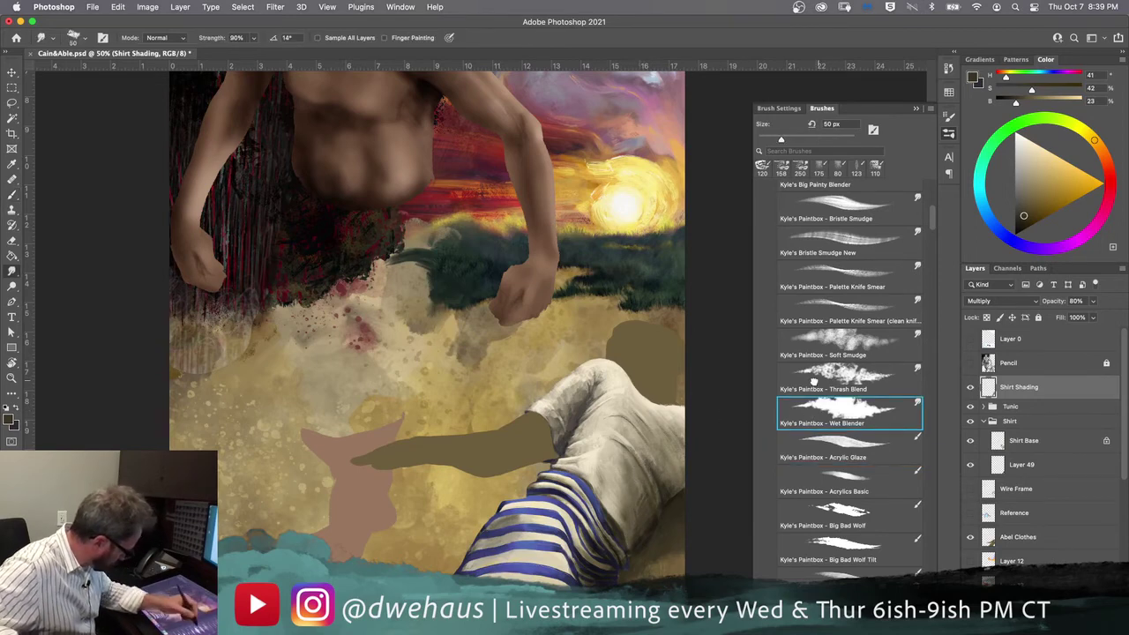
pyautogui.click(842, 375)
pyautogui.moveTo(632, 510); pyautogui.dragTo(638, 503)
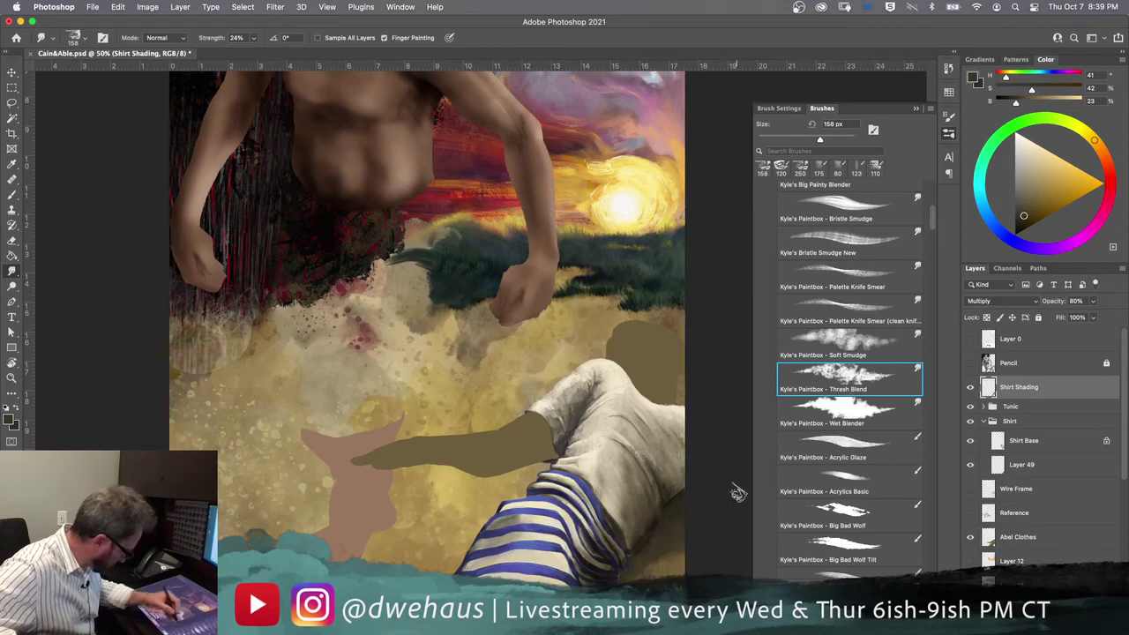
# Step: Glaze the shirt's back edge with dark browns and greys sampled from the shirt and shadow, using Acrylic Glaze at 120 px
pyautogui.press('b')
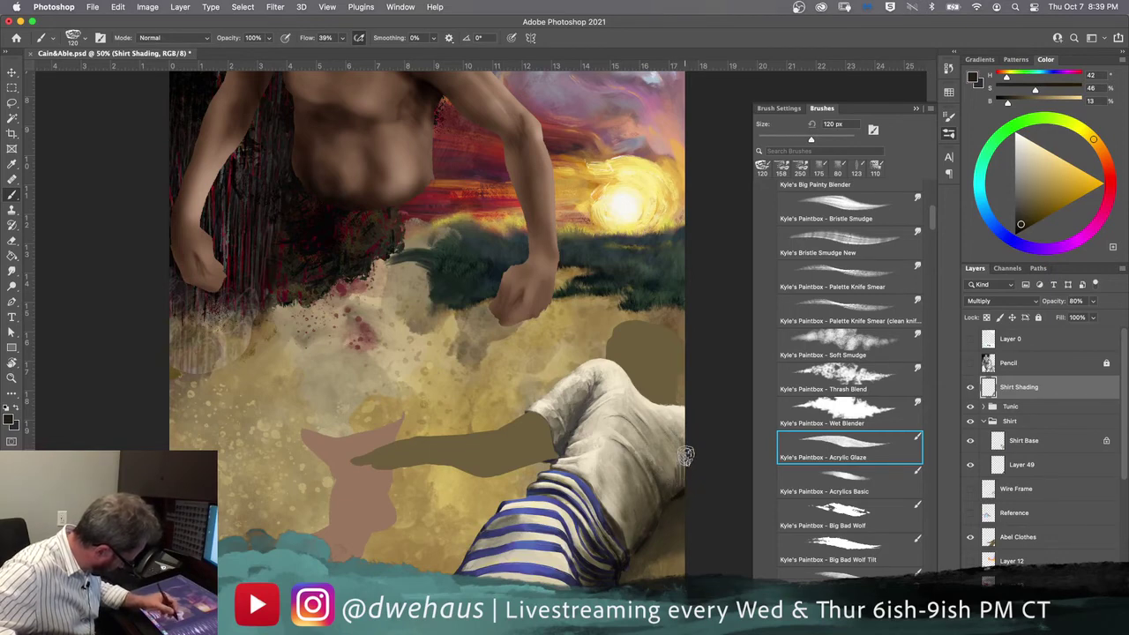
pyautogui.keyDown('alt'); pyautogui.click(678, 503); pyautogui.keyUp('alt')
pyautogui.moveTo(685, 468)
pyautogui.mouseDown()
pyautogui.moveTo(680, 453)
pyautogui.moveTo(669, 488)
pyautogui.mouseUp()
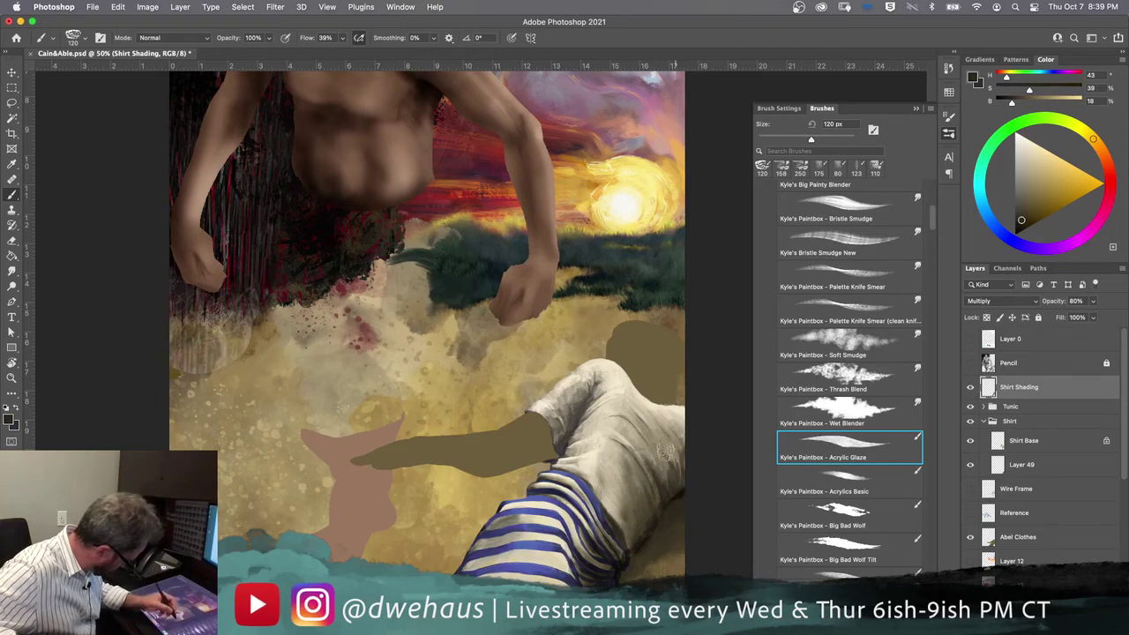
pyautogui.keyDown('alt'); pyautogui.click(665, 444); pyautogui.keyUp('alt')
pyautogui.moveTo(669, 456); pyautogui.dragTo(679, 471)
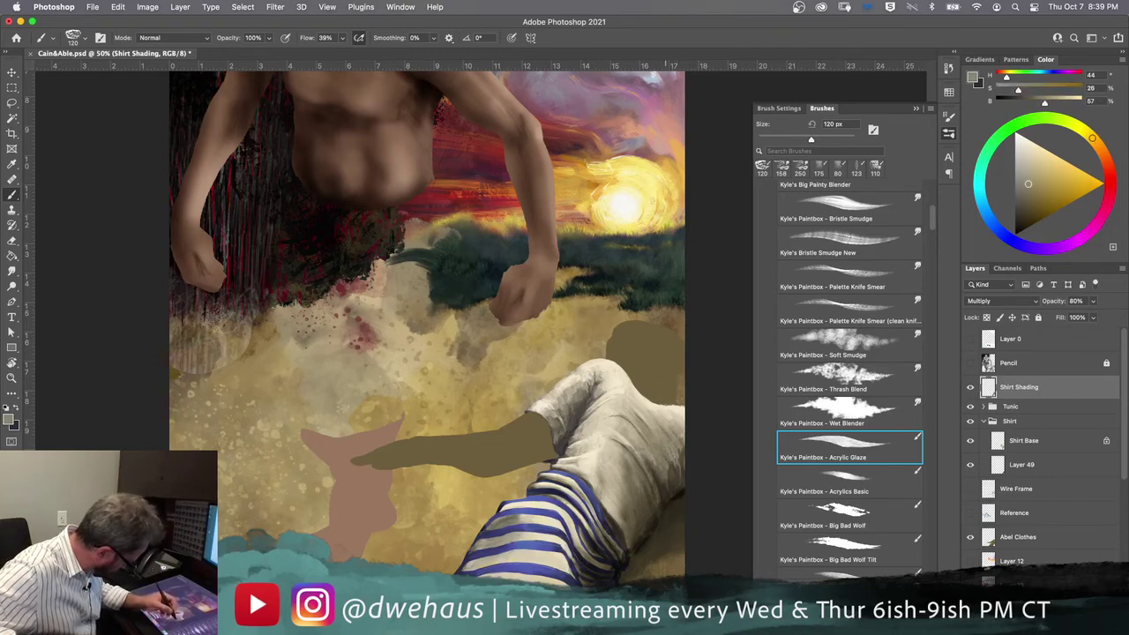
pyautogui.keyDown('alt'); pyautogui.click(687, 457); pyautogui.keyUp('alt')
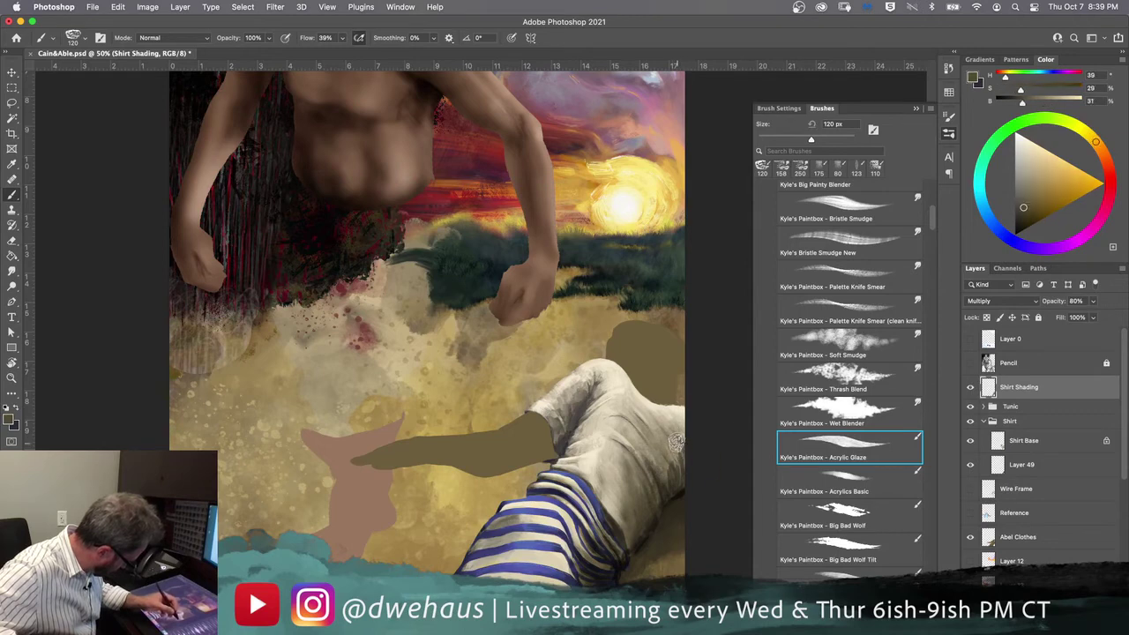
pyautogui.keyDown('alt'); pyautogui.click(682, 452); pyautogui.keyUp('alt')
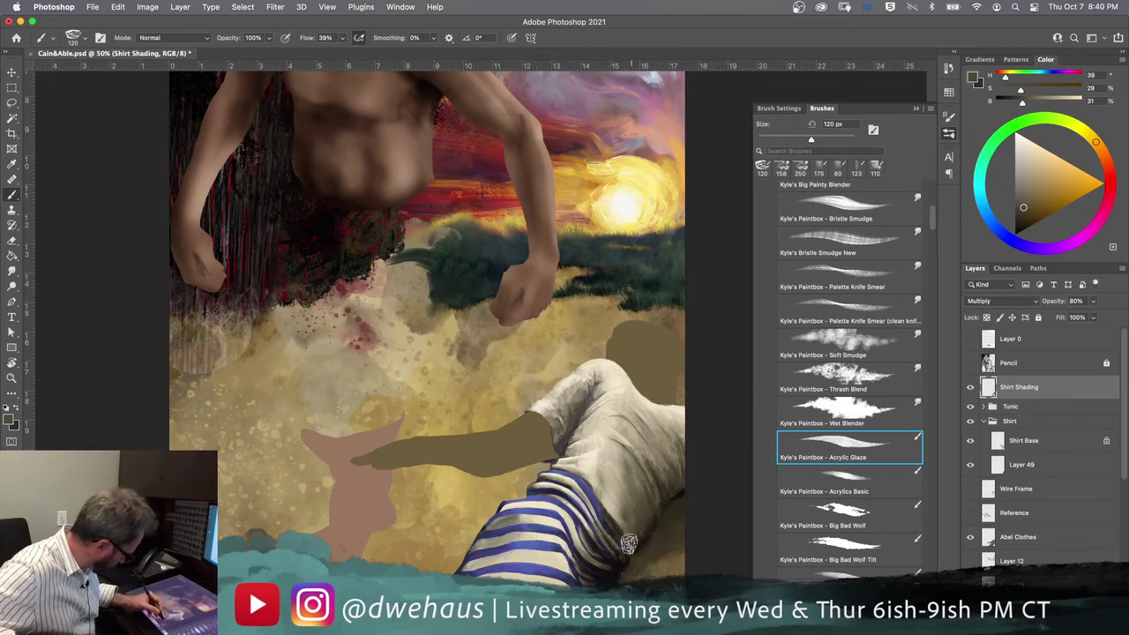
# Step: Try the Shirt Shading layer at 100% opacity and return it to 80%
pyautogui.moveTo(1093, 301); pyautogui.dragTo(1126, 306)
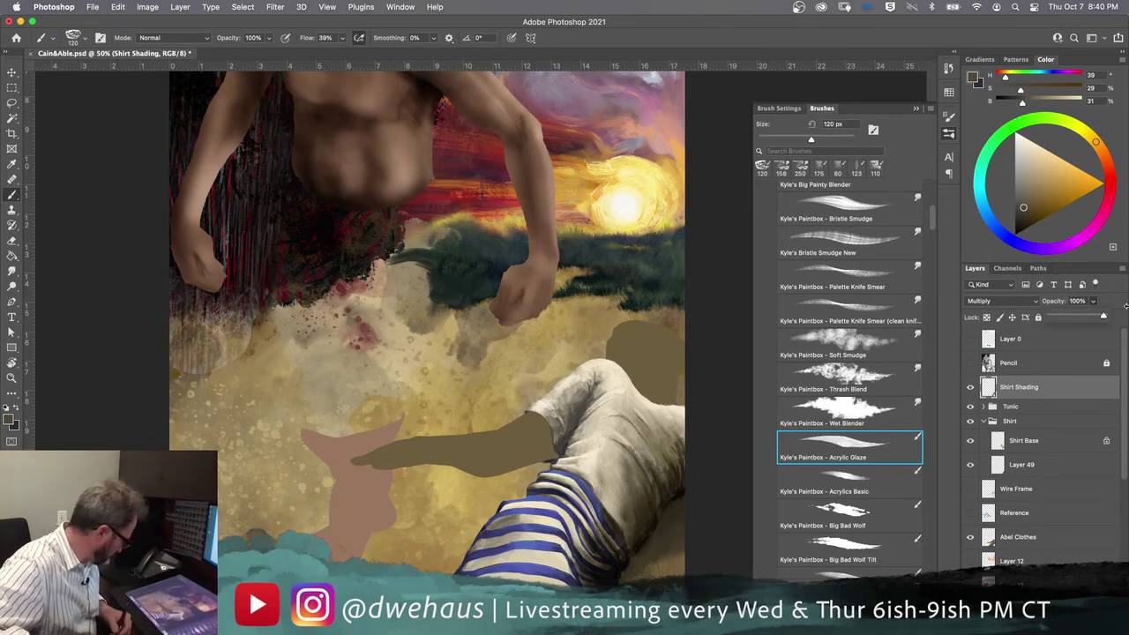
pyautogui.click(1126, 305)
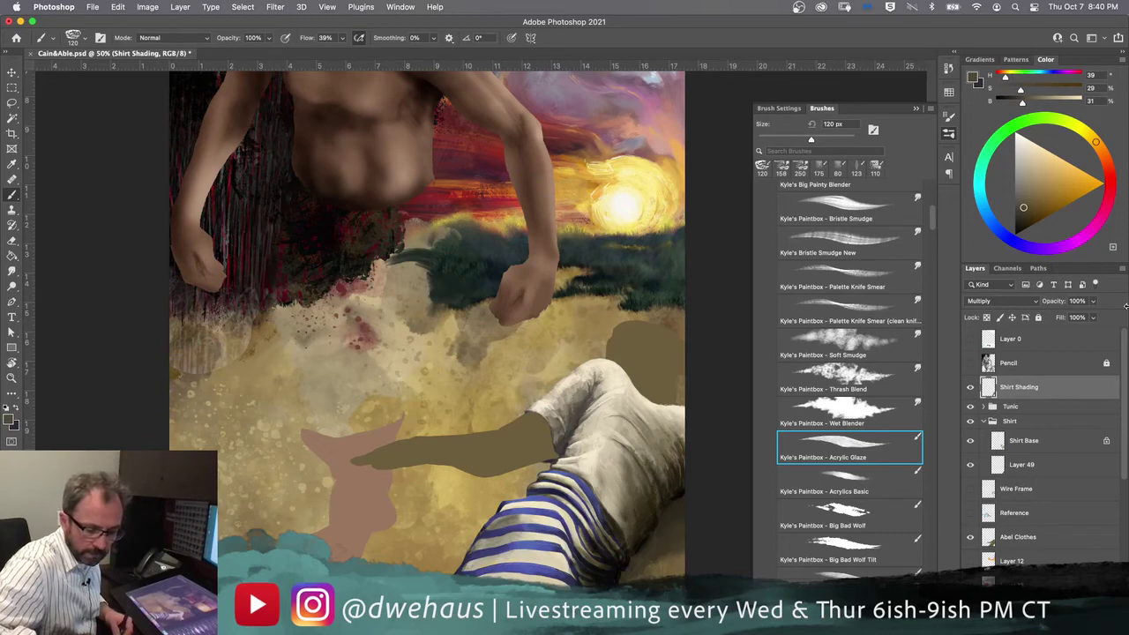
pyautogui.press('v')
pyautogui.press('8')
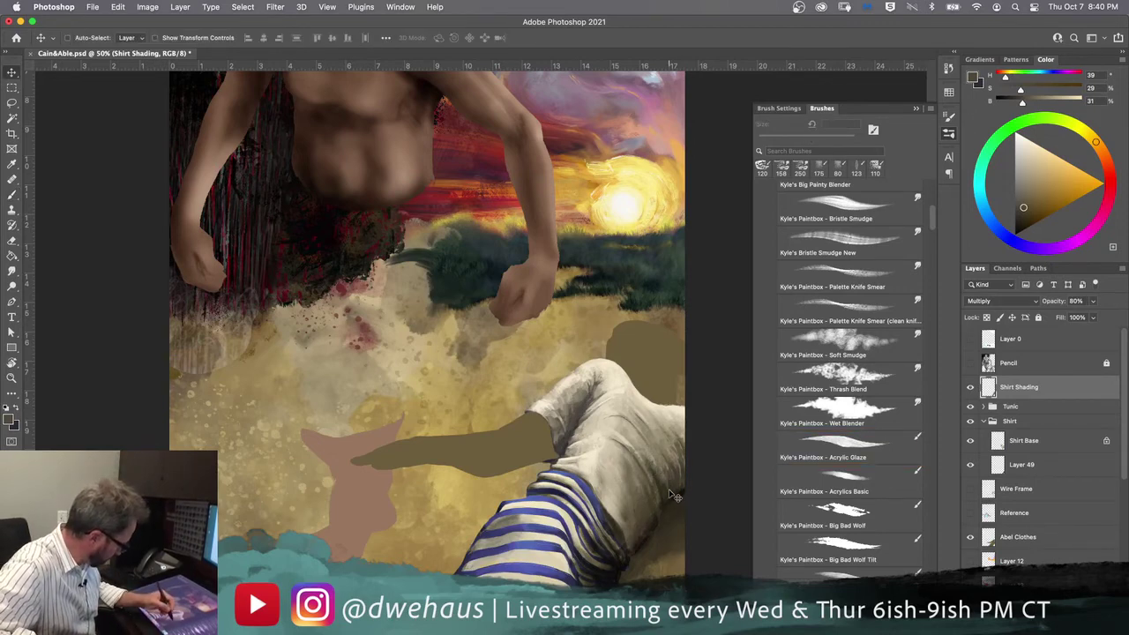
# Step: Blend the Shirt Shading layer's glazed back edge with the Thrash Blend brush at 158 px
pyautogui.click(819, 378)
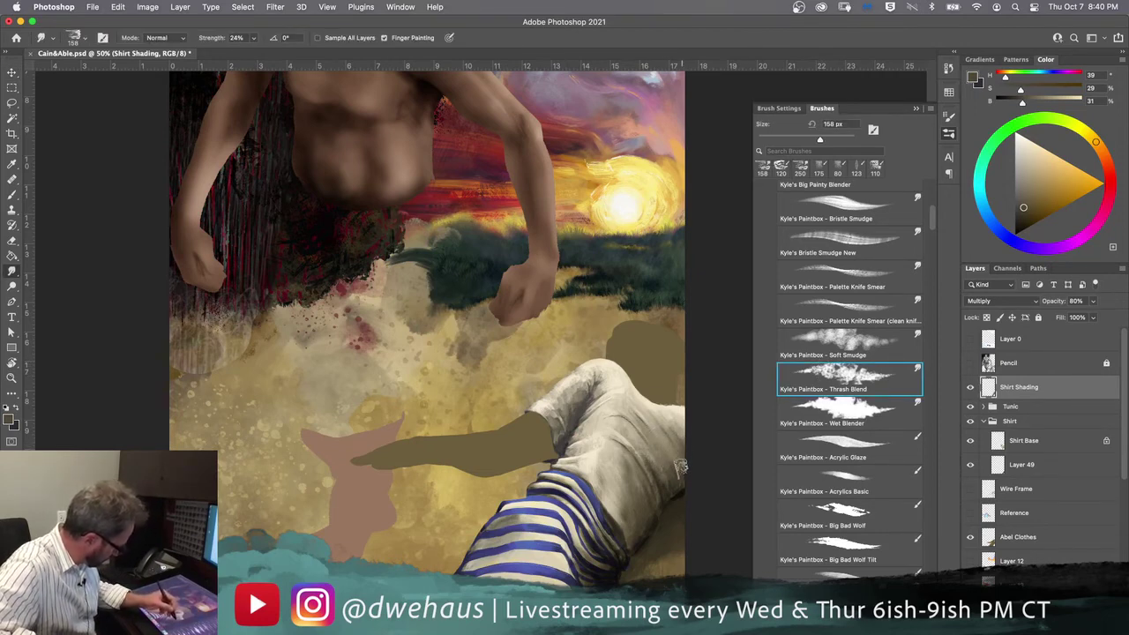
pyautogui.moveTo(568, 481)
pyautogui.mouseDown()
pyautogui.moveTo(579, 566)
pyautogui.moveTo(617, 542)
pyautogui.moveTo(610, 492)
pyautogui.moveTo(646, 502)
pyautogui.moveTo(642, 485)
pyautogui.moveTo(639, 516)
pyautogui.moveTo(615, 434)
pyautogui.moveTo(647, 533)
pyautogui.moveTo(664, 520)
pyautogui.mouseUp()
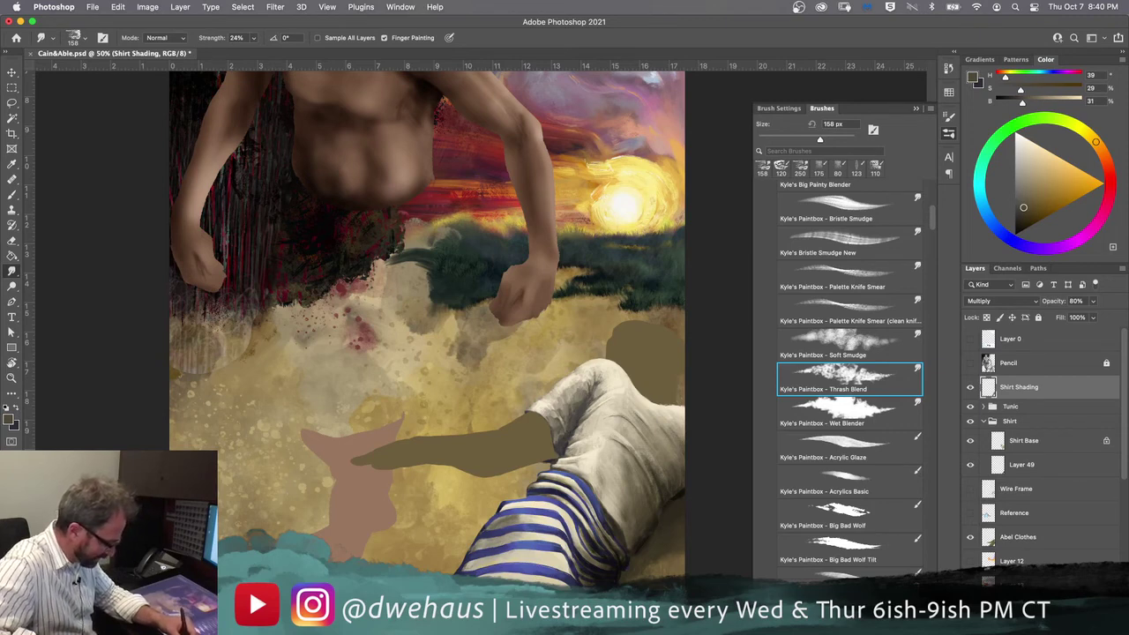
# Step: Add a layer above Shirt Shading, glaze the shirt's back edge in a sampled dark brown, and soften it with Thrash Blend
pyautogui.press('super+alt+shift+n')
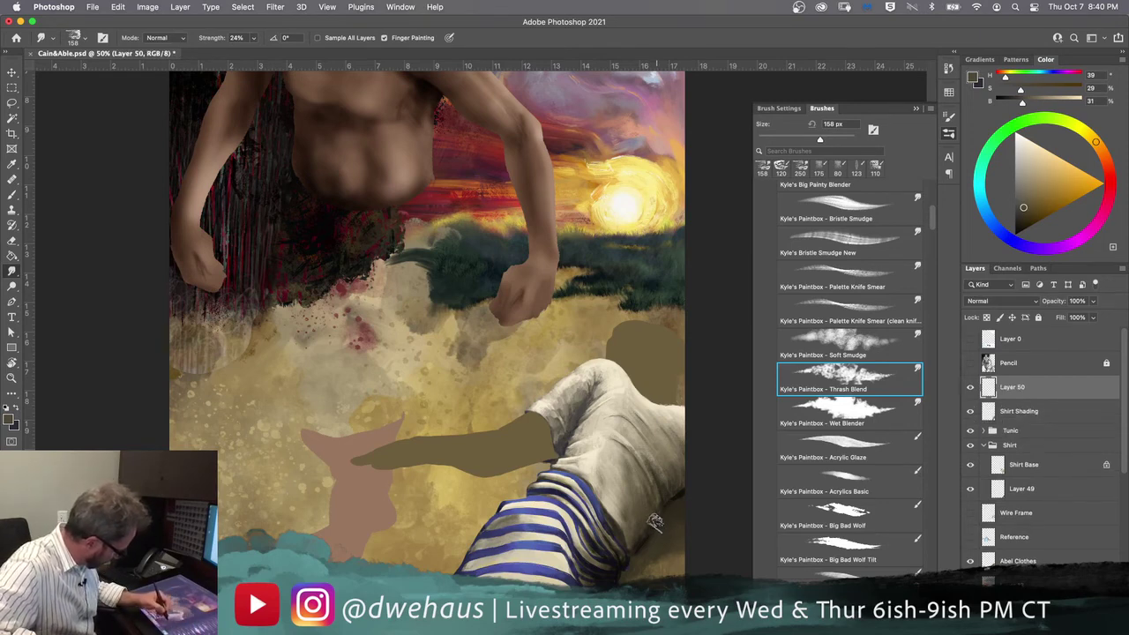
pyautogui.click(832, 451)
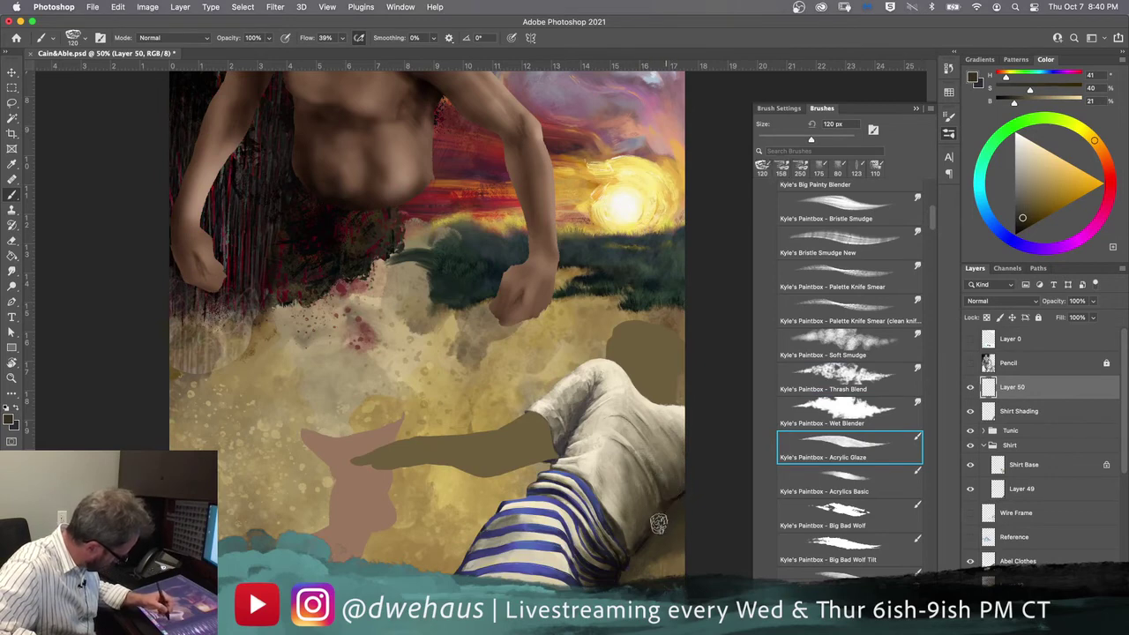
pyautogui.keyDown('alt'); pyautogui.click(671, 498); pyautogui.keyUp('alt')
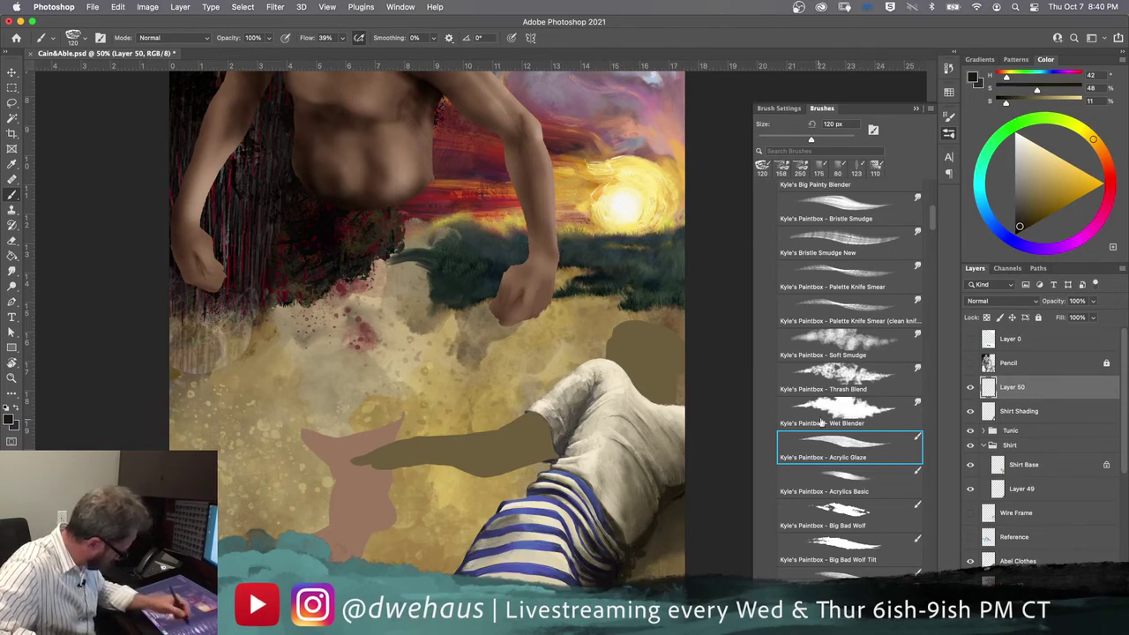
pyautogui.click(827, 378)
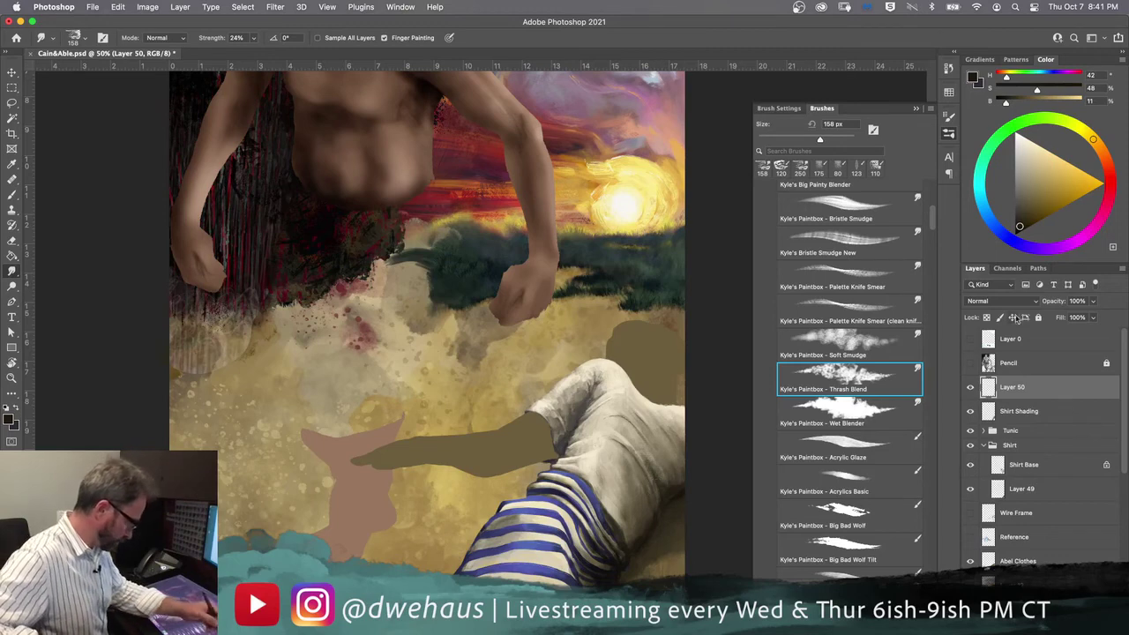
# Step: Set the new top shading layer to 87% opacity and toggle it and Shirt Shading to compare the effect
pyautogui.moveTo(1092, 302); pyautogui.dragTo(1084, 316)
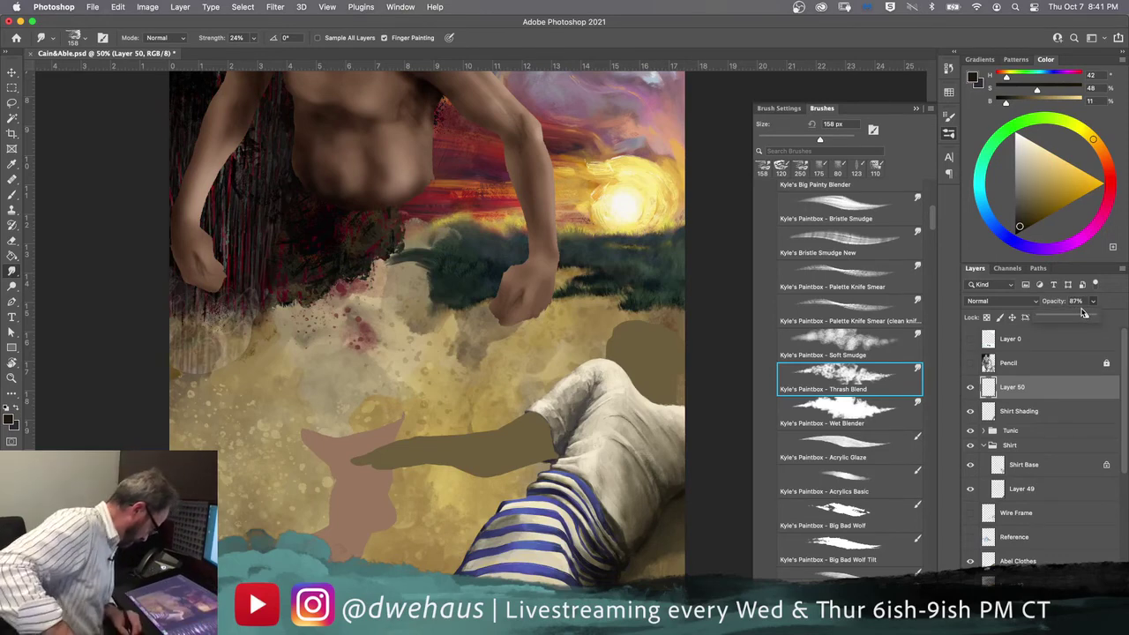
pyautogui.press('super+minus')
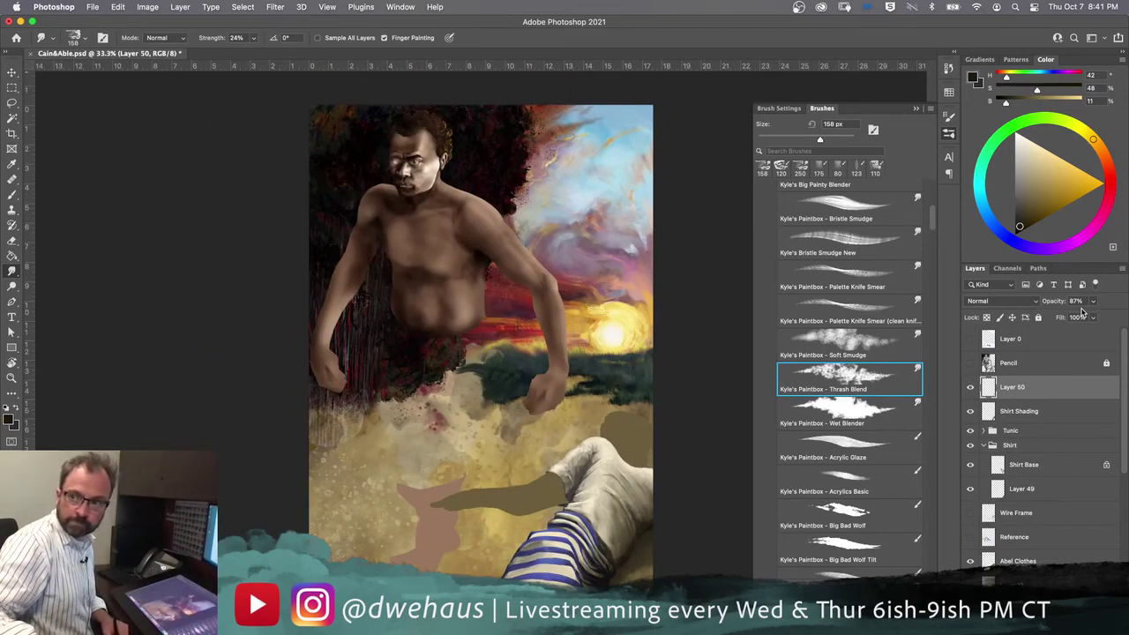
pyautogui.press('super+minus')
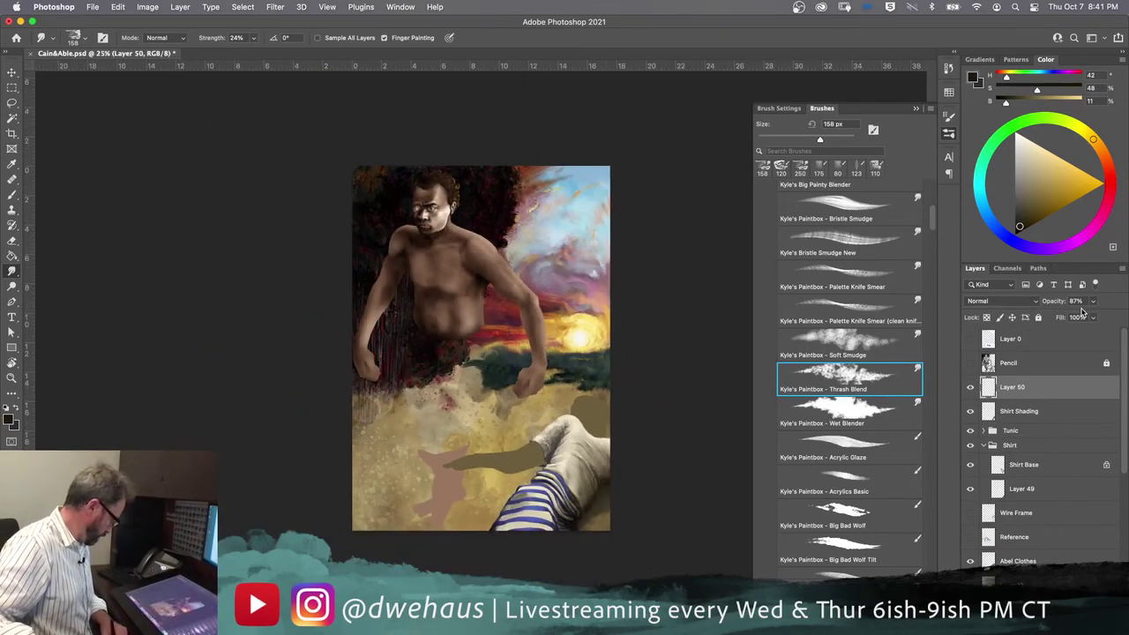
pyautogui.click(972, 412)
pyautogui.click(971, 412)
pyautogui.click(972, 391)
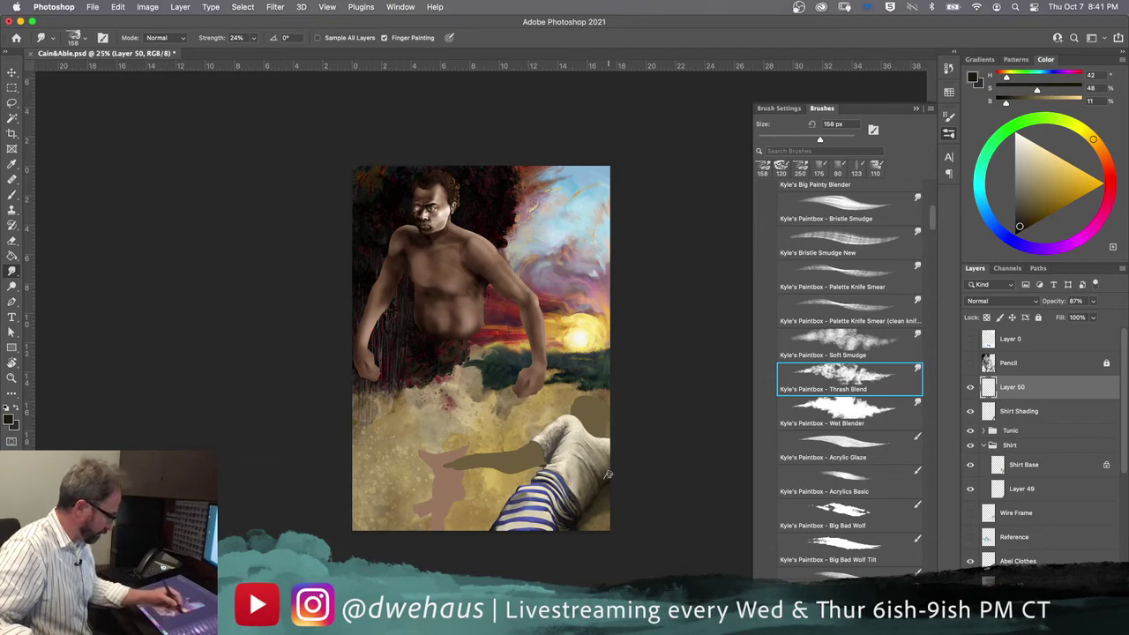
# Step: Rework the shirt's back edge on Layer 50 with Acrylic Glaze, Wet Blender at 50 px and Thrash Blend at 158 px
pyautogui.press('b')
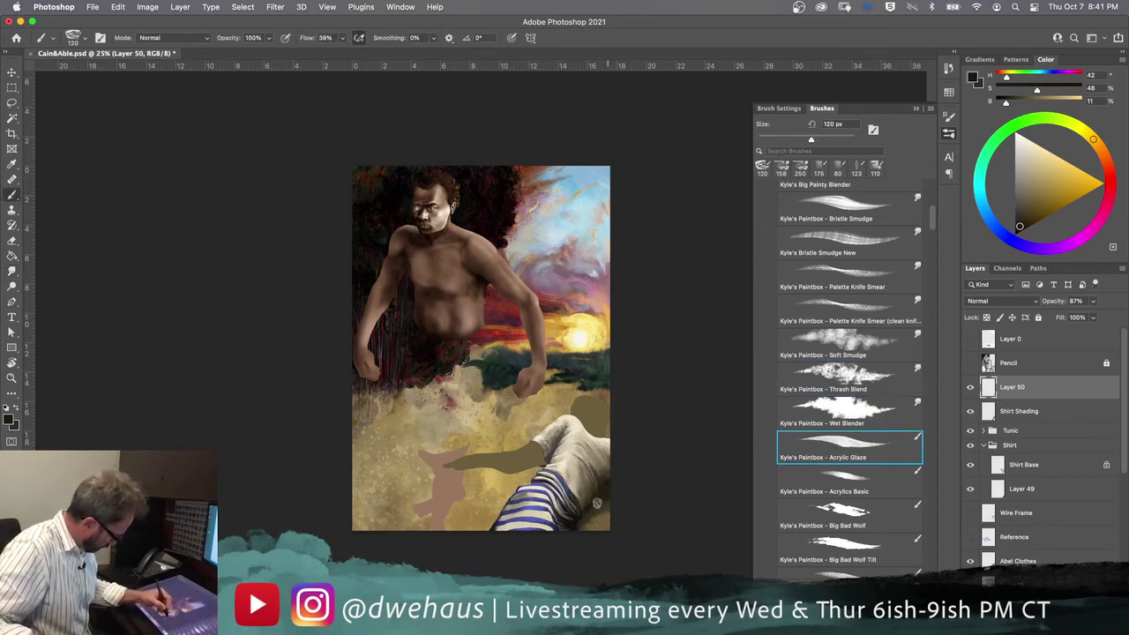
pyautogui.click(828, 408)
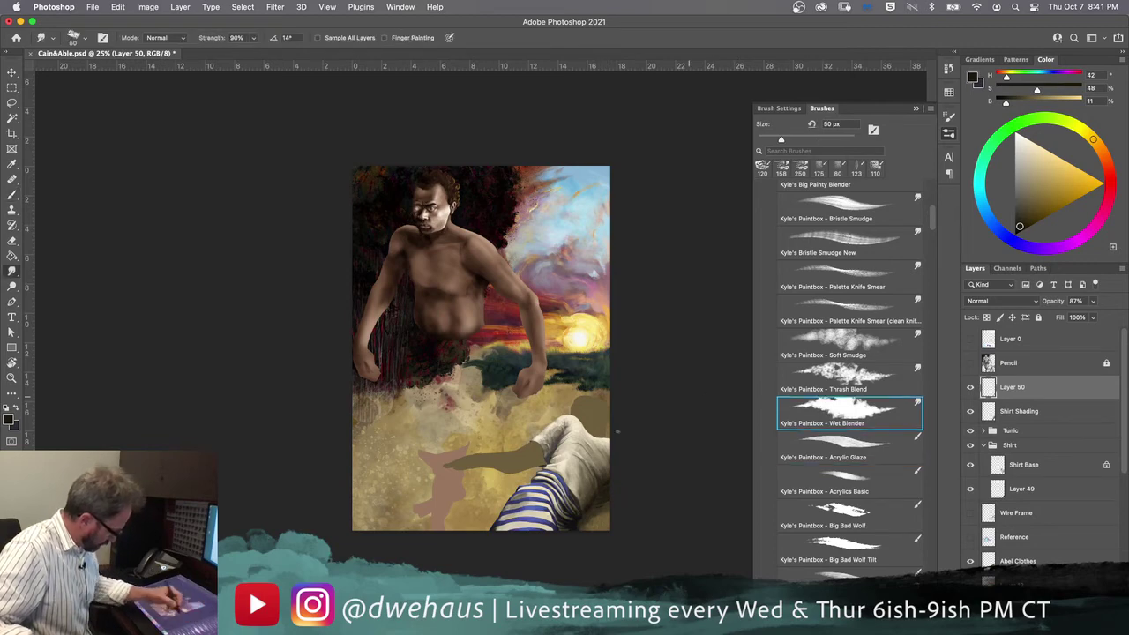
pyautogui.click(818, 381)
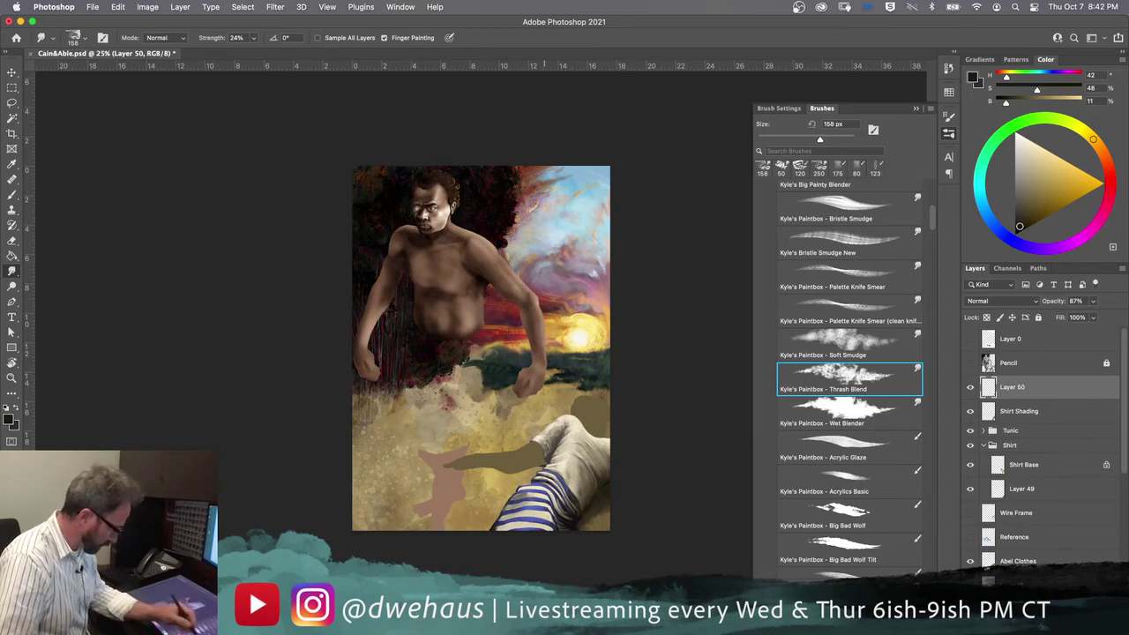
# Step: Expand the Tunic group, check Layer 41 by toggling its visibility, and make it the active layer for blending
pyautogui.click(982, 431)
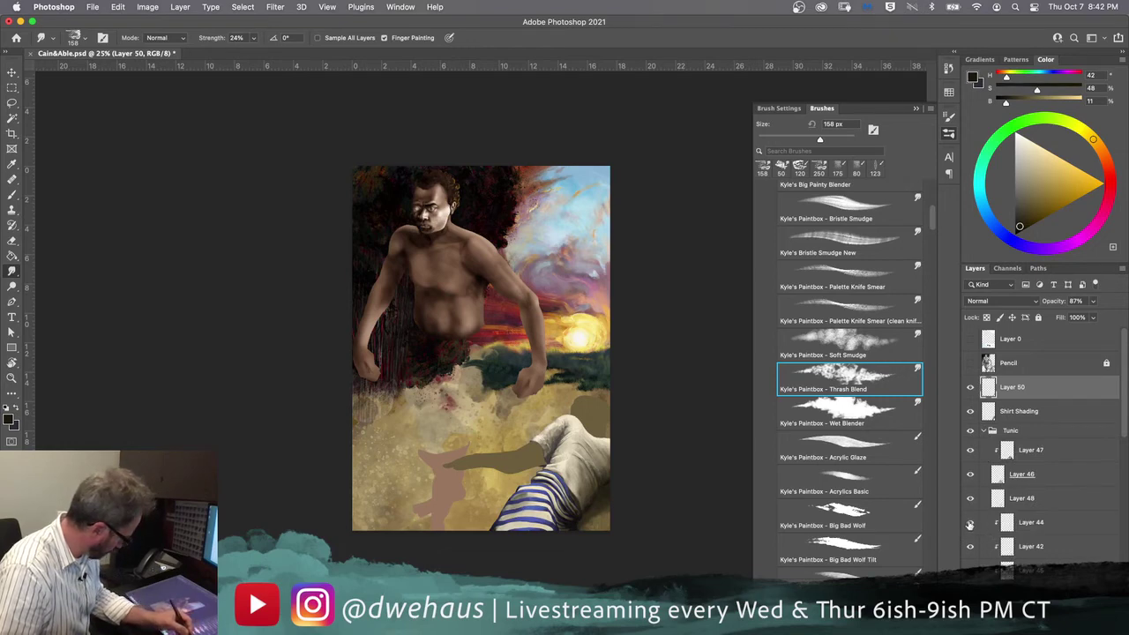
pyautogui.moveTo(1121, 427); pyautogui.dragTo(1125, 446)
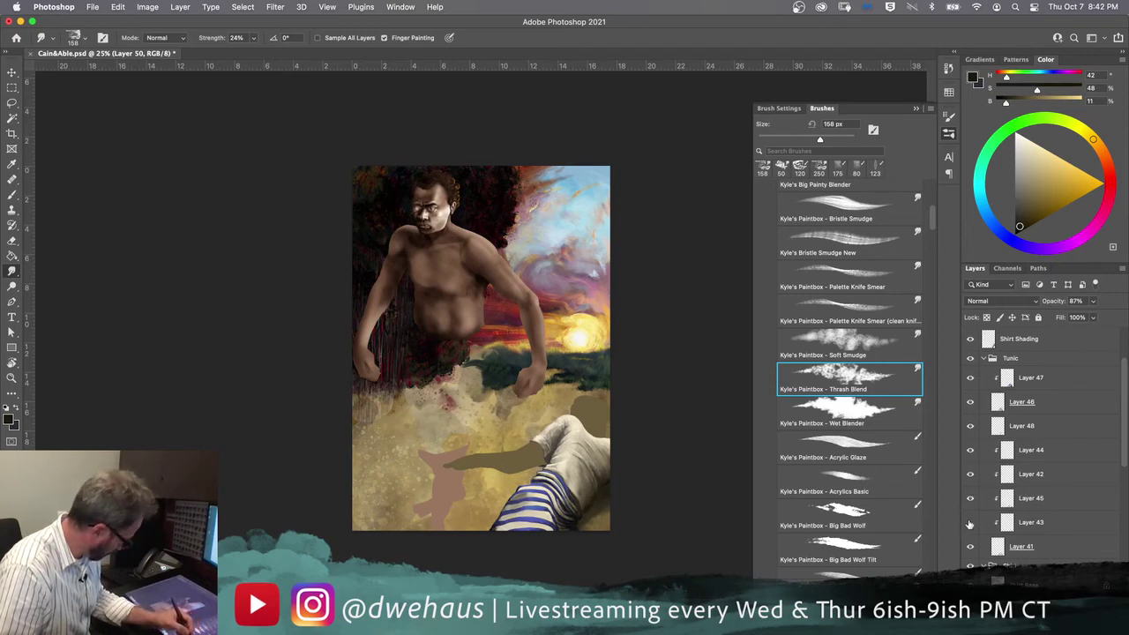
pyautogui.click(970, 547)
pyautogui.click(970, 547)
pyautogui.click(995, 547)
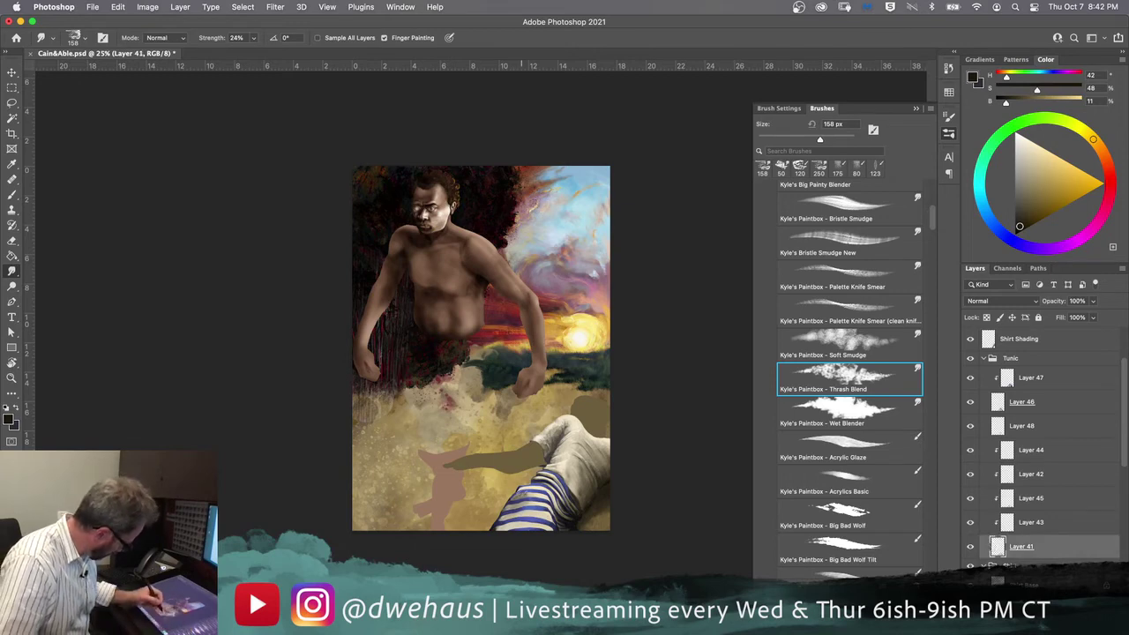
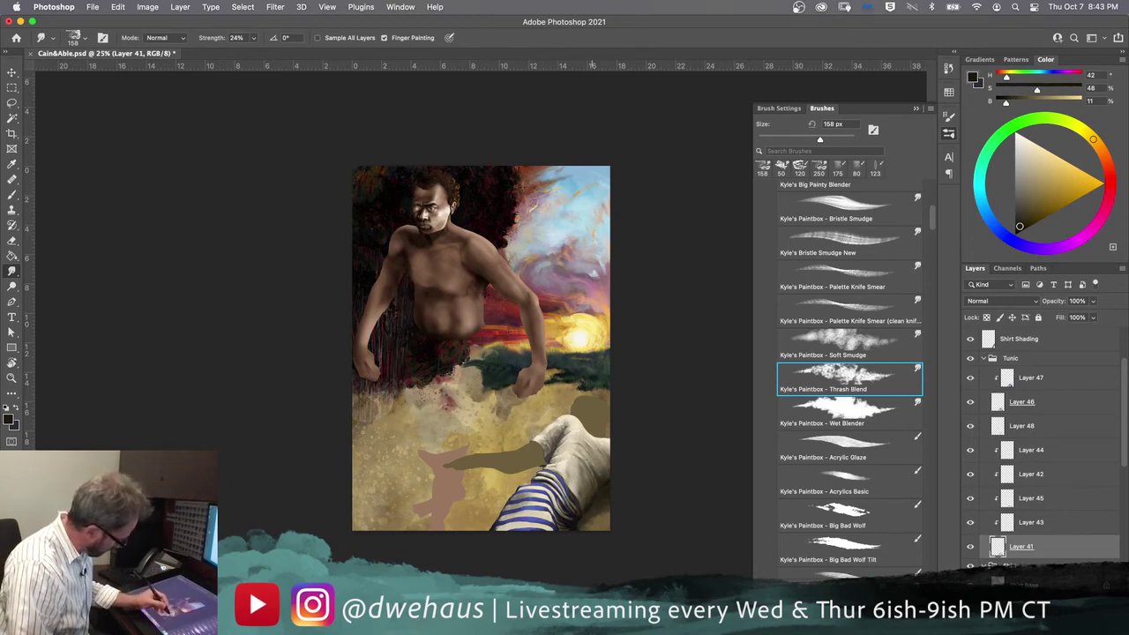
# Step: Collapse the Tunic group, make Shirt Base the active layer, and test a Thrash Blend stroke on the shirt before undoing it
pyautogui.scroll(3, 995, 428)
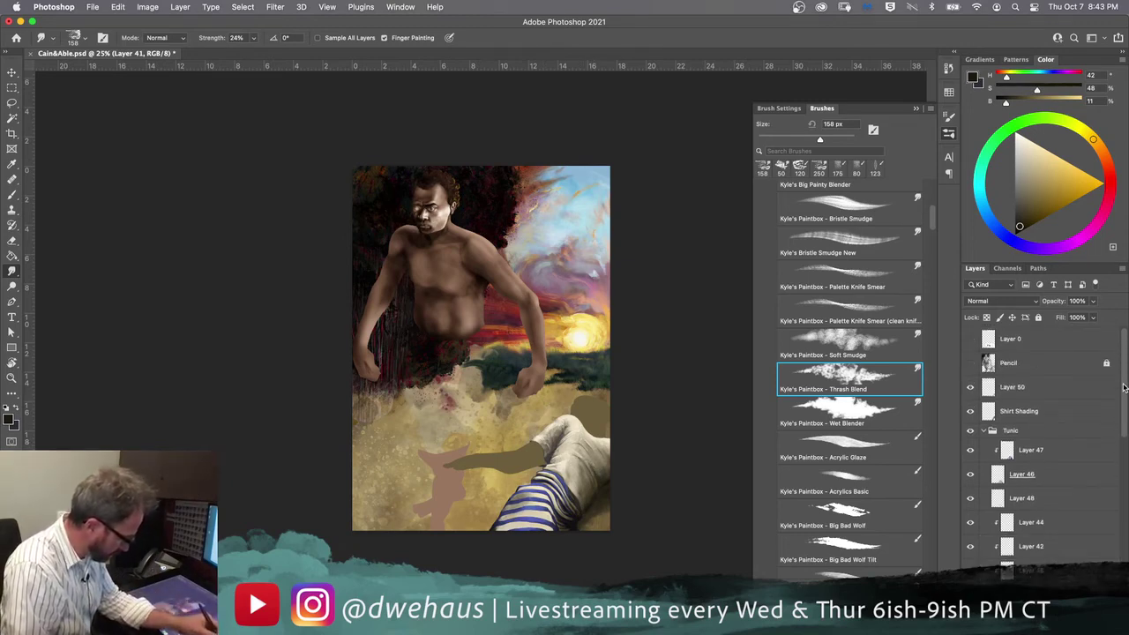
pyautogui.click(1006, 387)
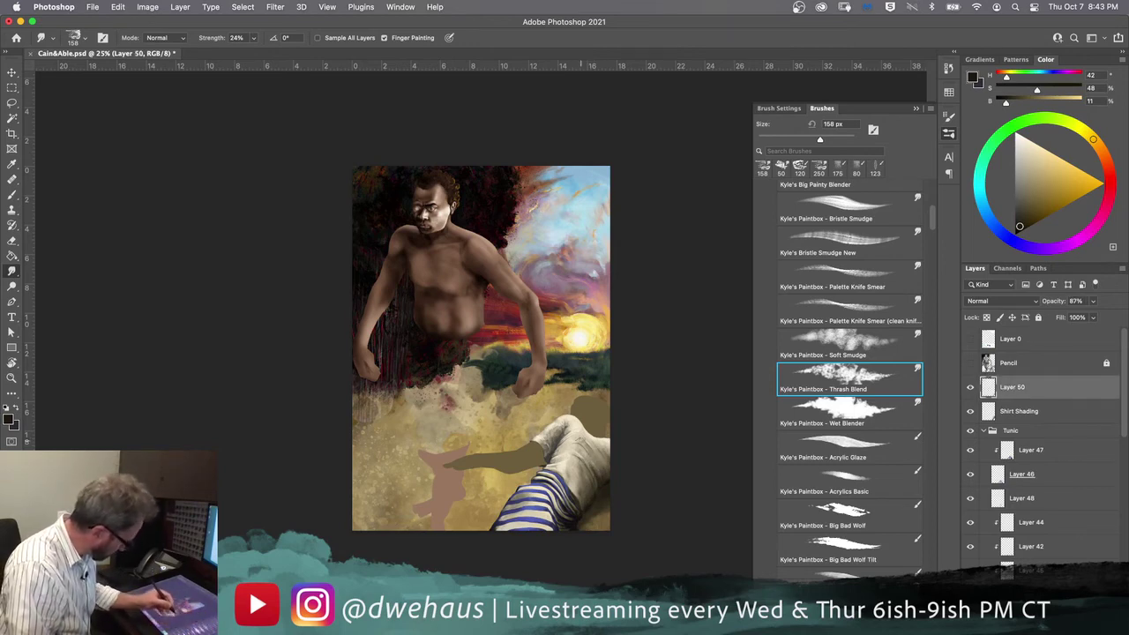
pyautogui.click(1013, 409)
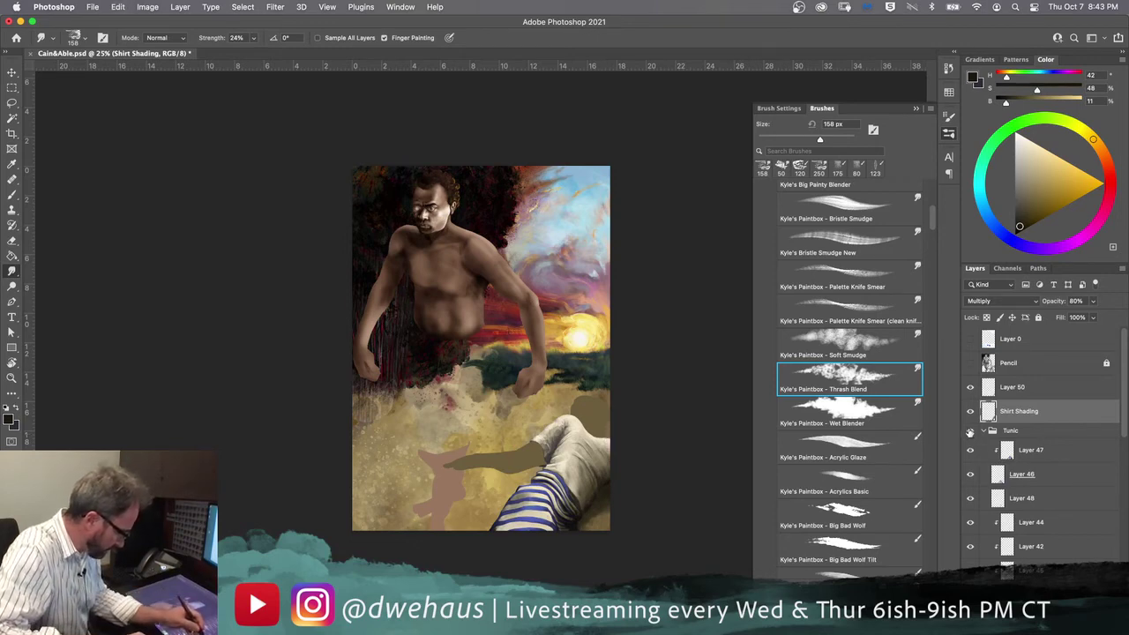
pyautogui.click(1037, 508)
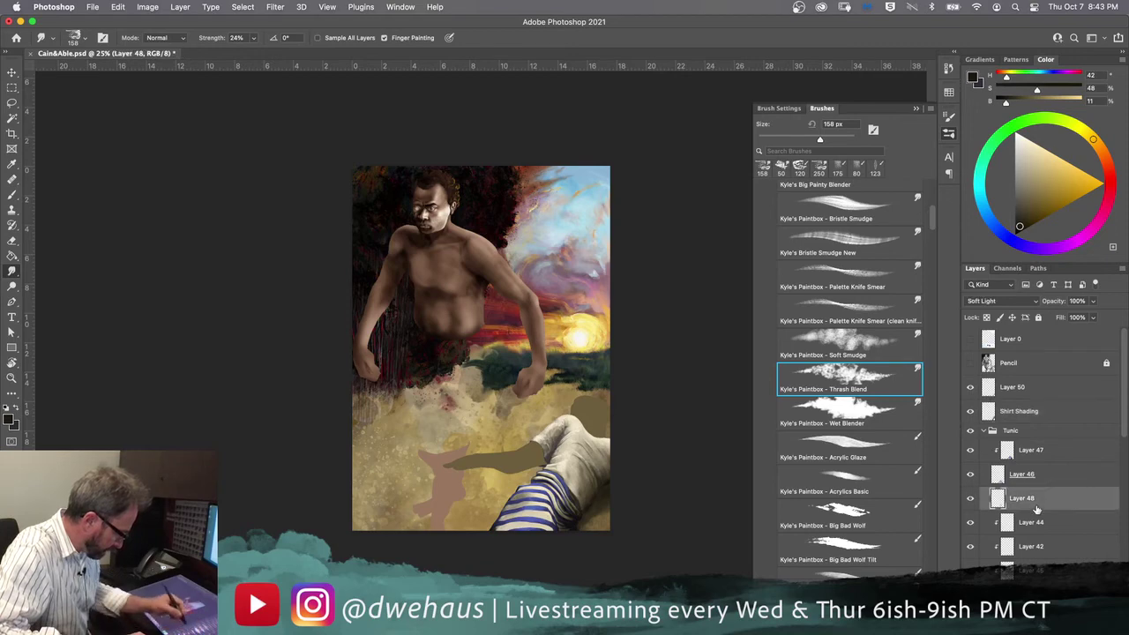
pyautogui.click(984, 432)
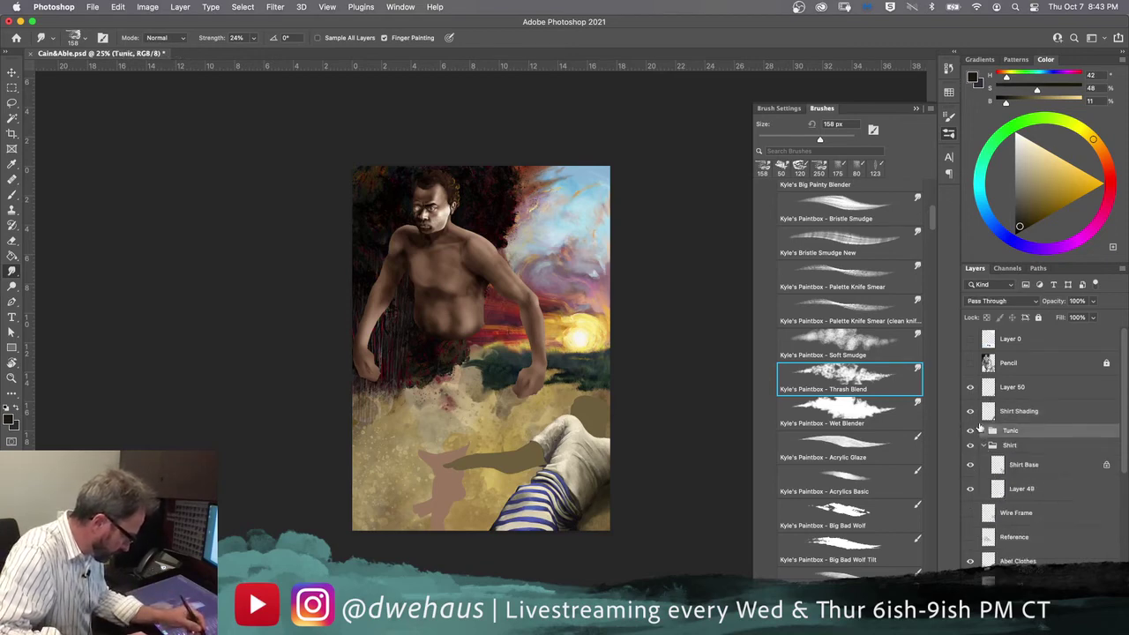
pyautogui.click(1040, 468)
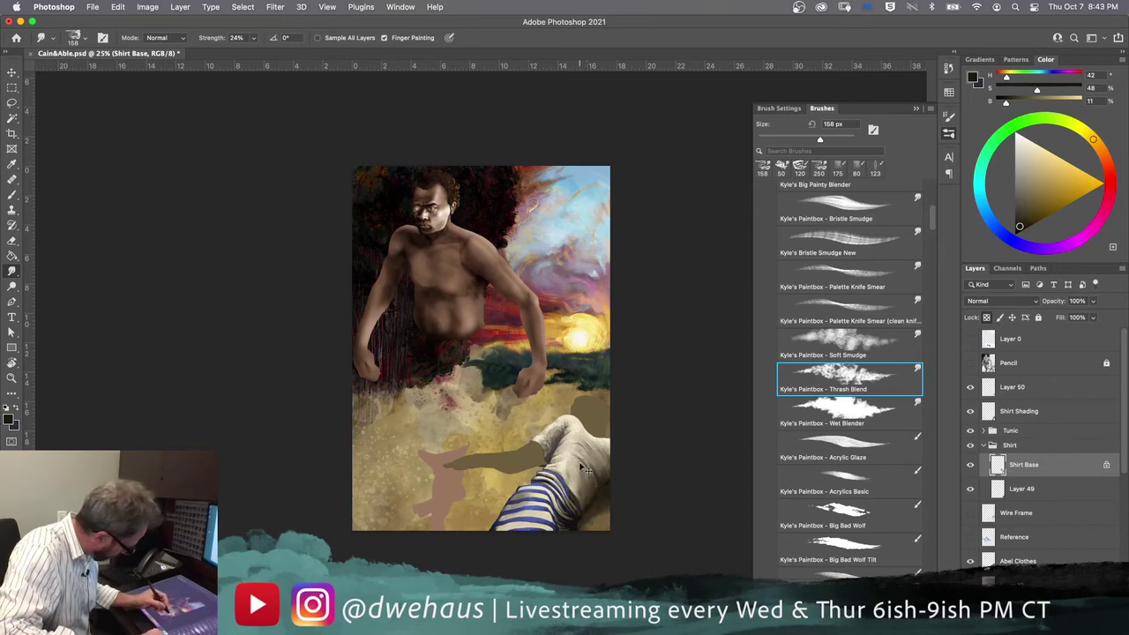
pyautogui.moveTo(587, 470); pyautogui.dragTo(596, 478)
pyautogui.press('super+z')
# Step: Inspect the shirt up close by toggling the visibility of Shirt Base, Layer 49 and Shirt Shading to find which layer holds the fold shading
pyautogui.press('super+equal')
pyautogui.press('super+equal')
pyautogui.press('super+equal')
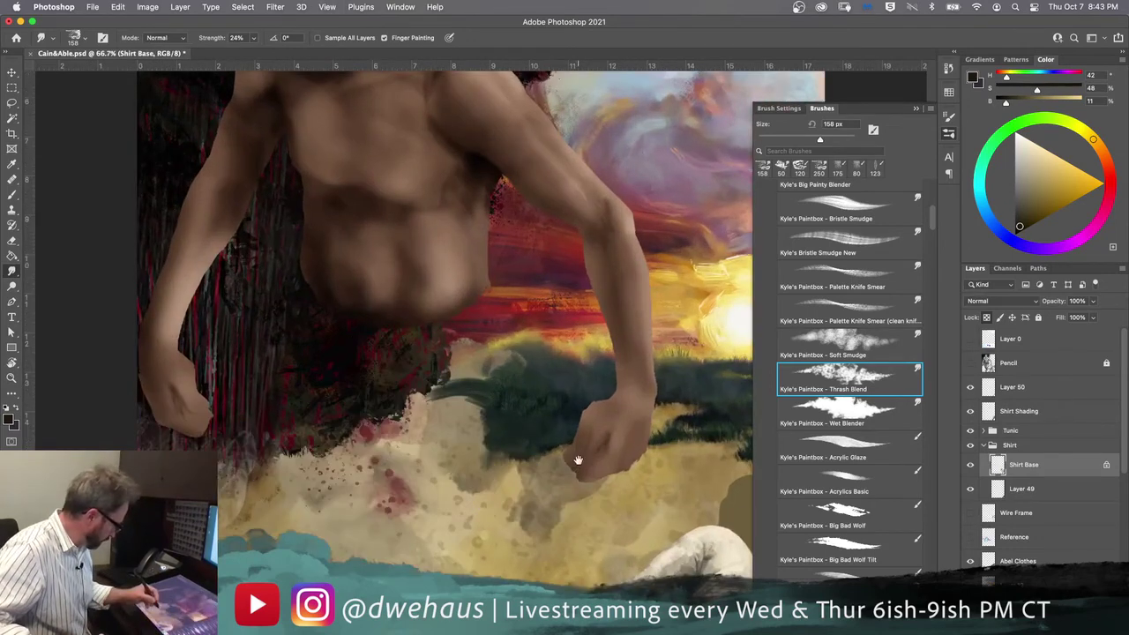
pyautogui.moveTo(578, 459)
pyautogui.mouseDown()
pyautogui.moveTo(423, 418)
pyautogui.moveTo(410, 242)
pyautogui.moveTo(420, 230)
pyautogui.mouseUp()
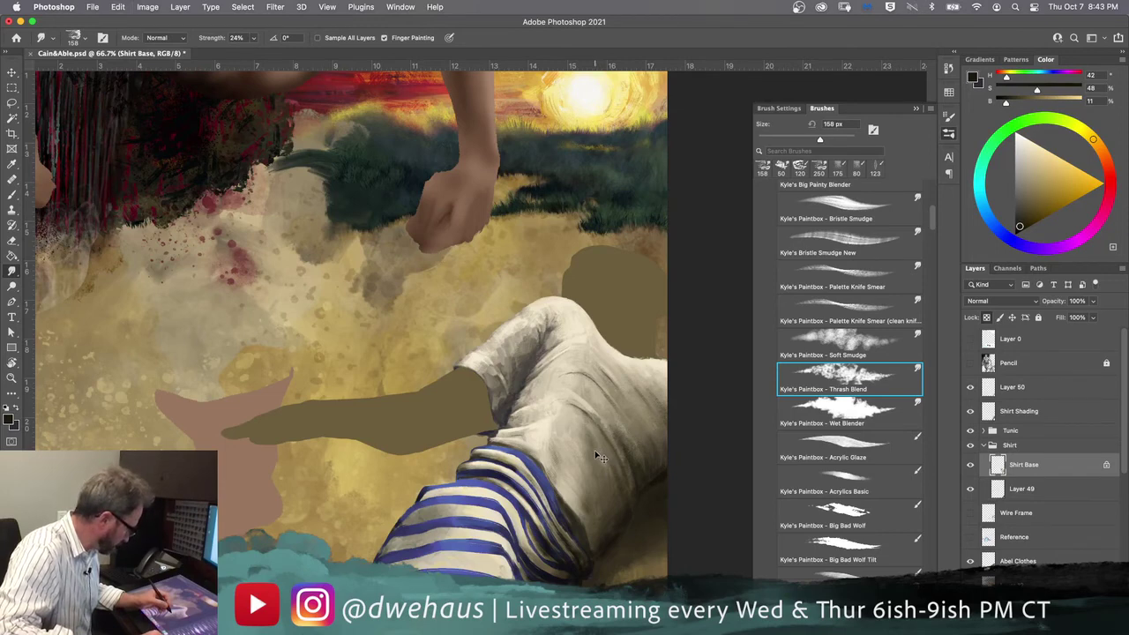
pyautogui.click(970, 465)
pyautogui.click(971, 465)
pyautogui.click(971, 466)
pyautogui.click(971, 465)
pyautogui.click(972, 488)
pyautogui.click(971, 488)
pyautogui.click(970, 412)
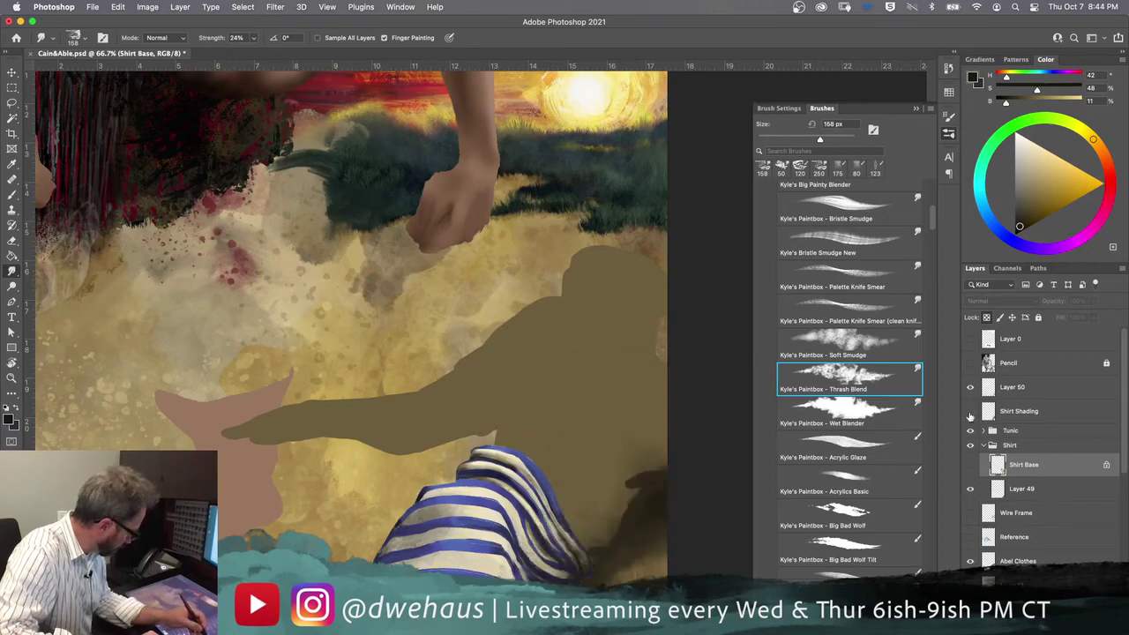
pyautogui.click(971, 412)
pyautogui.click(971, 466)
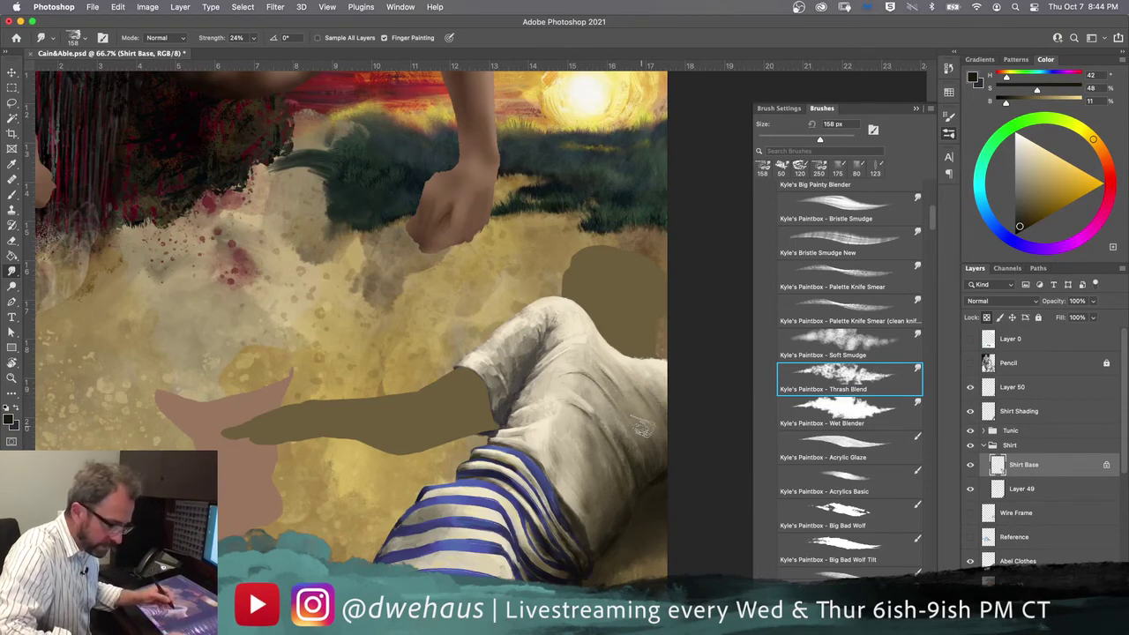
# Step: Try to erase the fold crease in the middle of the shirt on Shirt Base
pyautogui.press('e')
pyautogui.moveTo(604, 427); pyautogui.dragTo(583, 408)
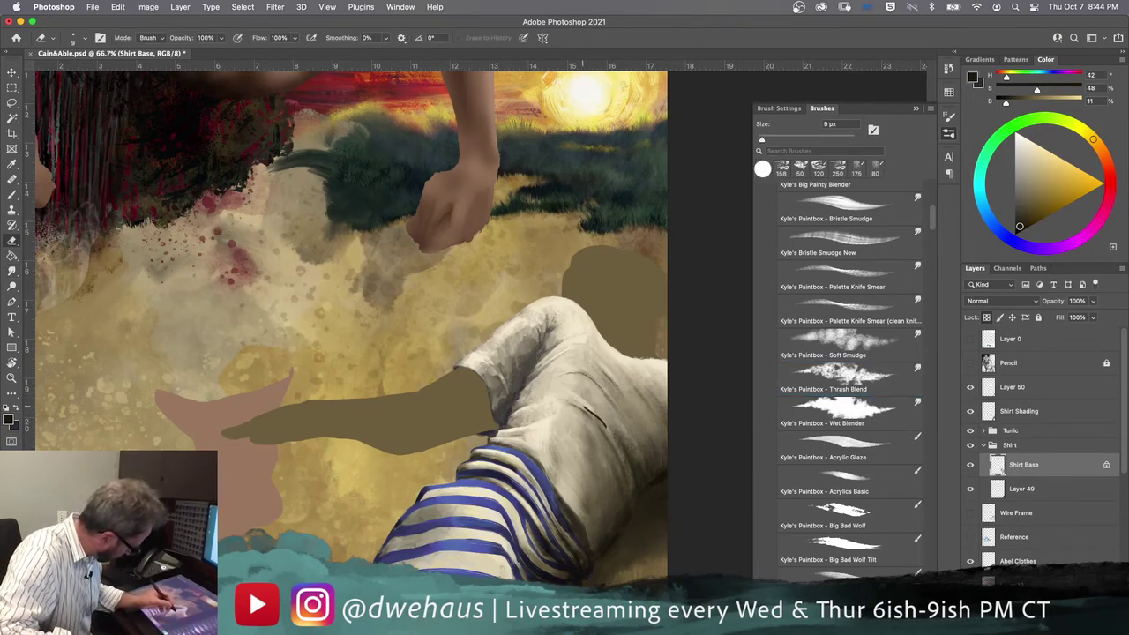
pyautogui.press('super+z')
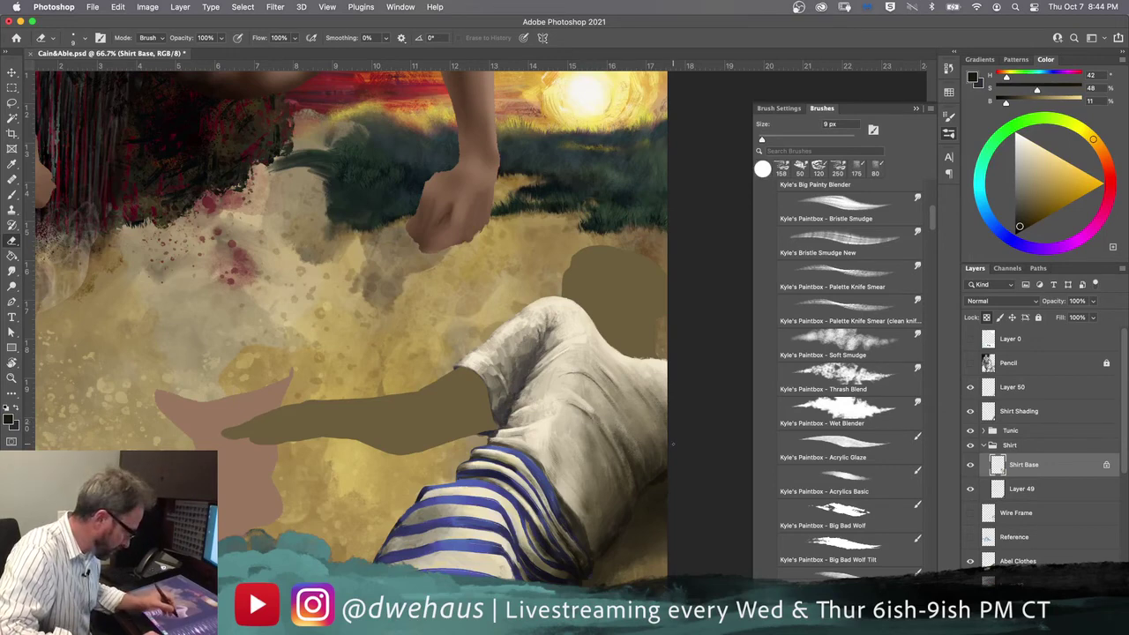
# Step: On the Shirt Shading layer, soften the crease in the middle of the shirt with Thrash Blend at 158 px
pyautogui.click(1013, 411)
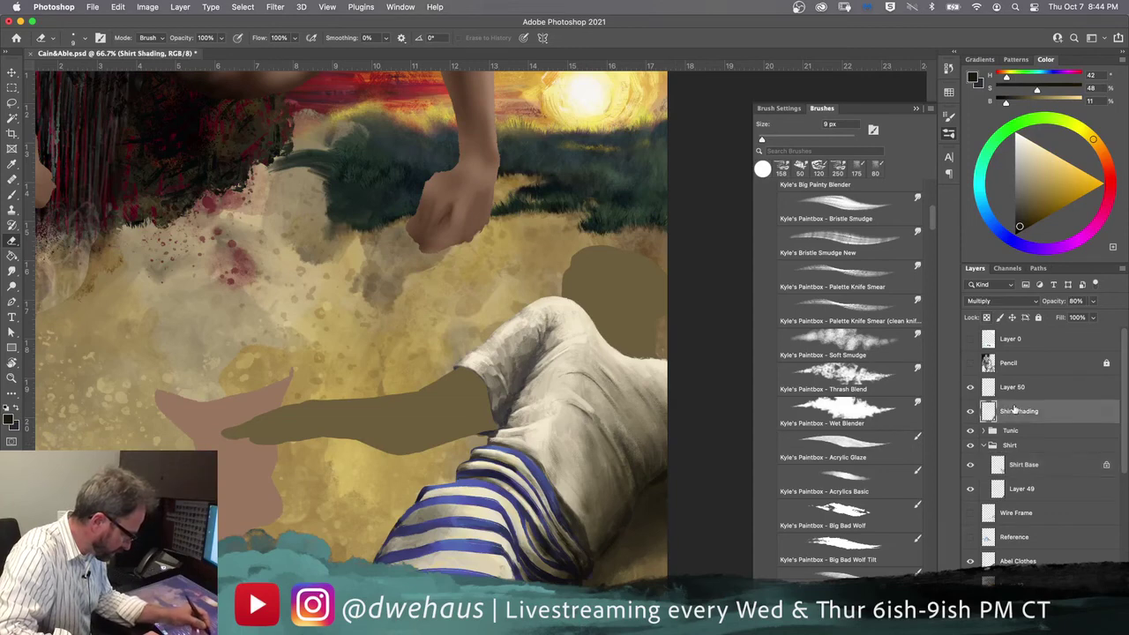
pyautogui.press('b')
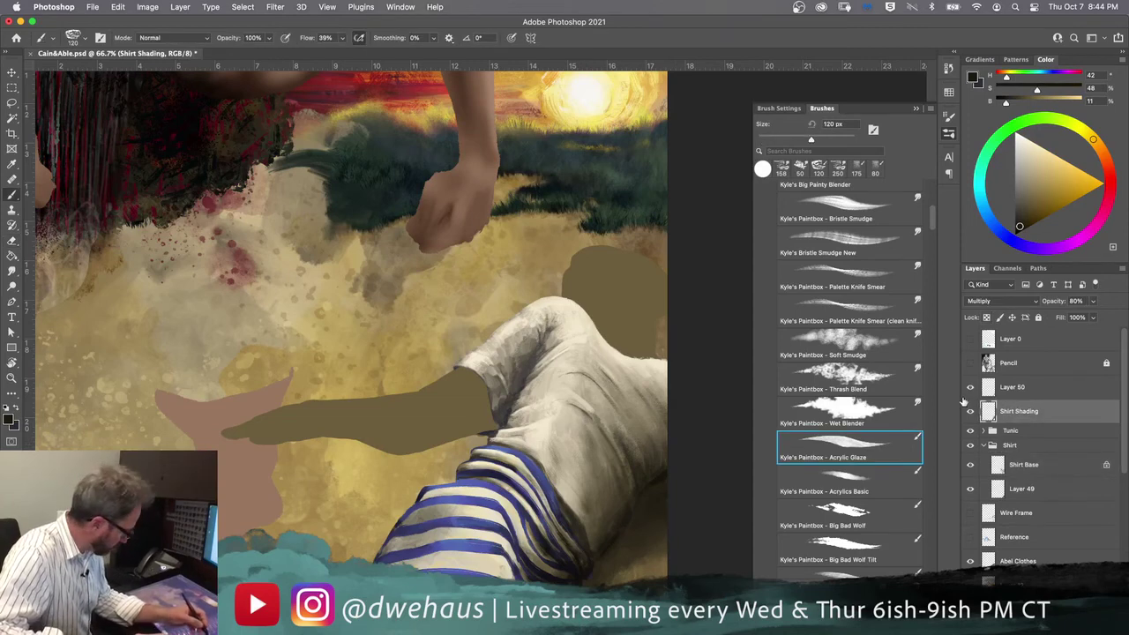
pyautogui.click(843, 378)
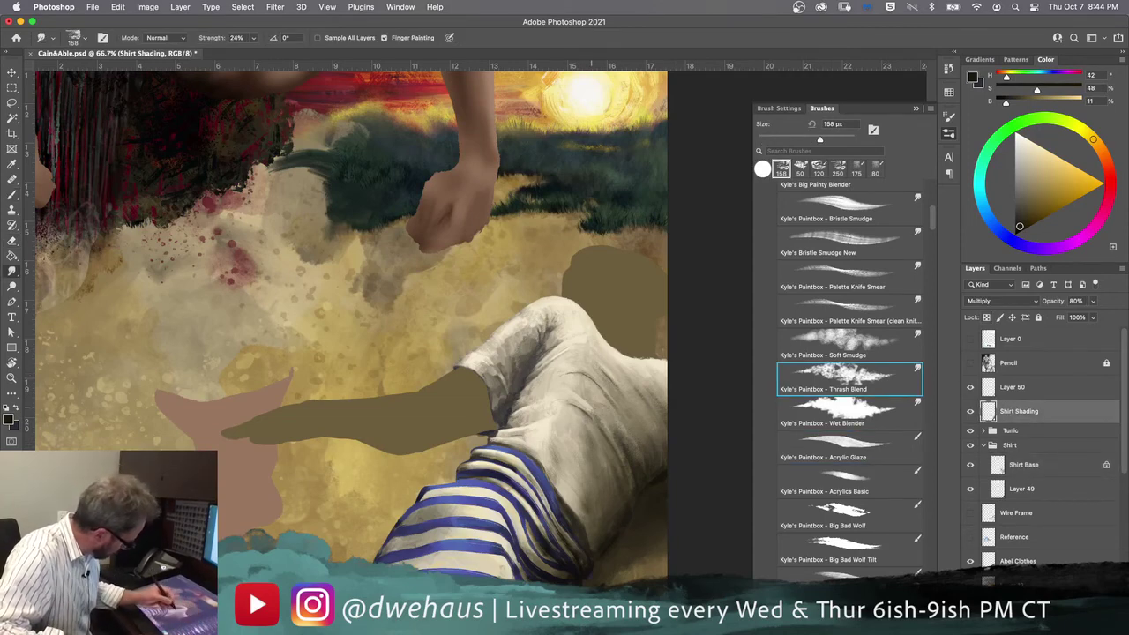
pyautogui.moveTo(604, 431)
pyautogui.mouseDown()
pyautogui.moveTo(605, 461)
pyautogui.moveTo(599, 431)
pyautogui.mouseUp()
pyautogui.click(833, 413)
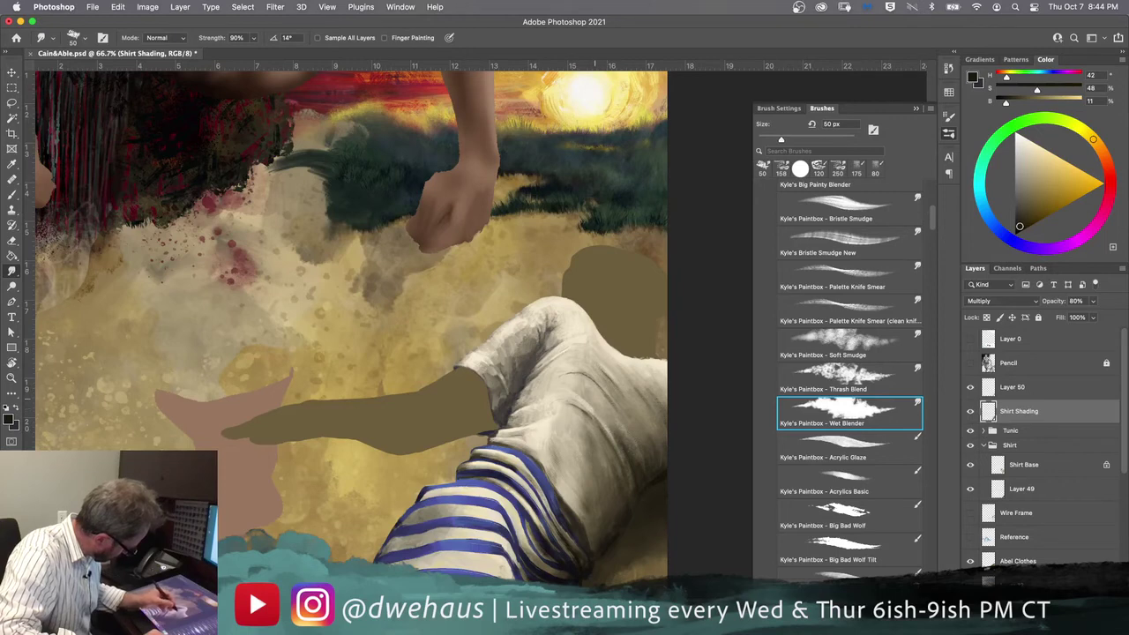
pyautogui.click(821, 375)
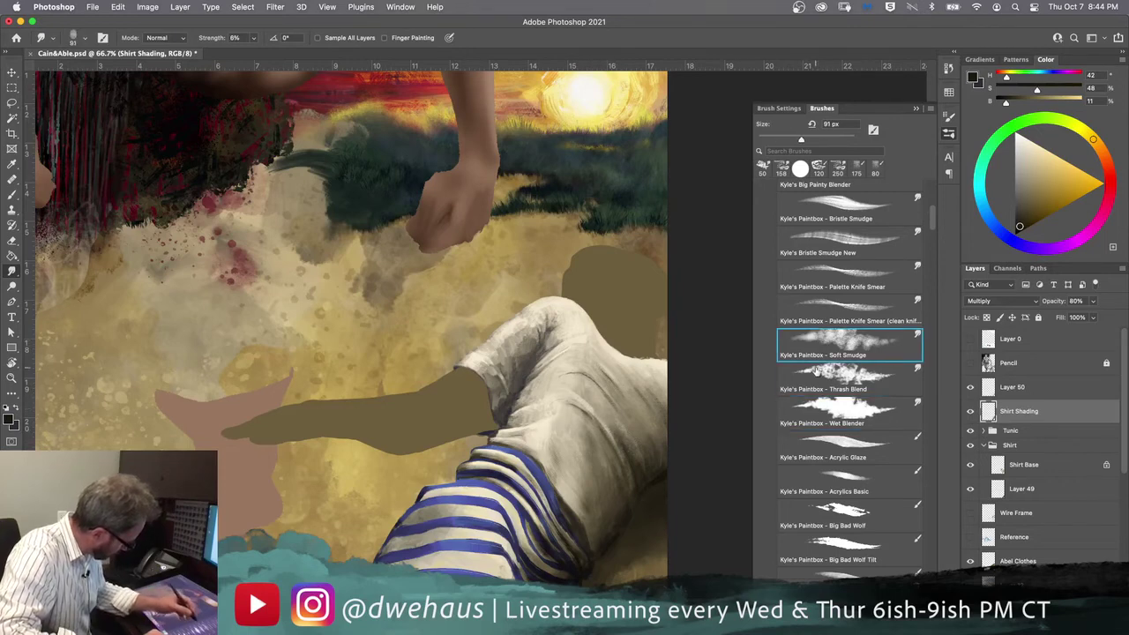
pyautogui.moveTo(586, 417)
pyautogui.mouseDown()
pyautogui.moveTo(607, 436)
pyautogui.moveTo(599, 438)
pyautogui.mouseUp()
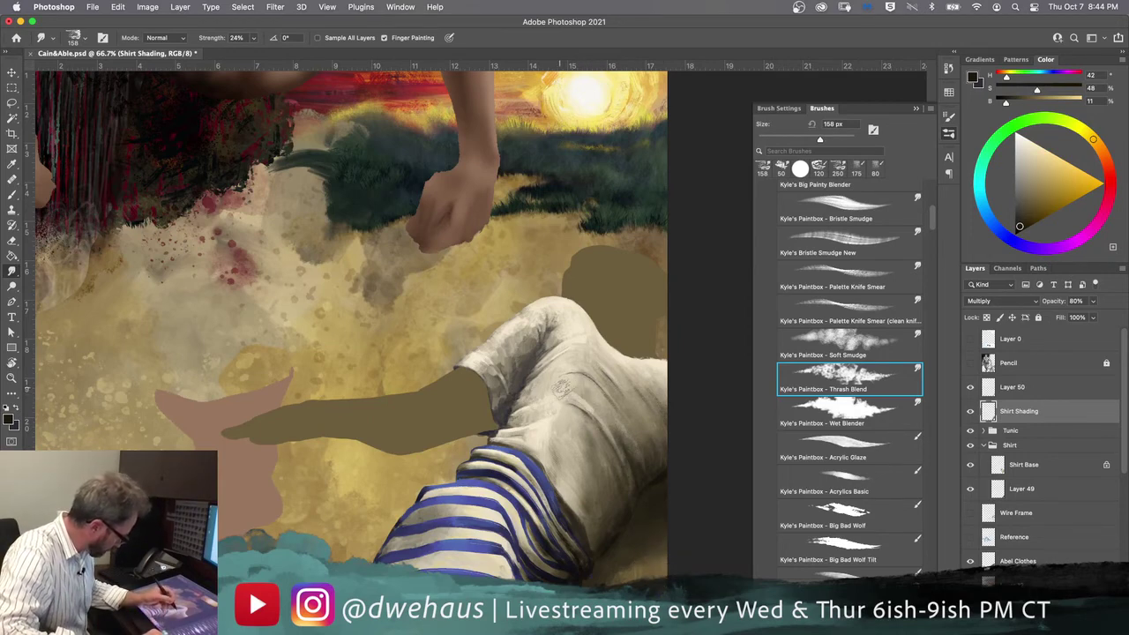
# Step: Blend the same mid-shirt crease on Shirt Base with Thrash Blend, and make Shirt Shading the active layer again
pyautogui.click(1022, 465)
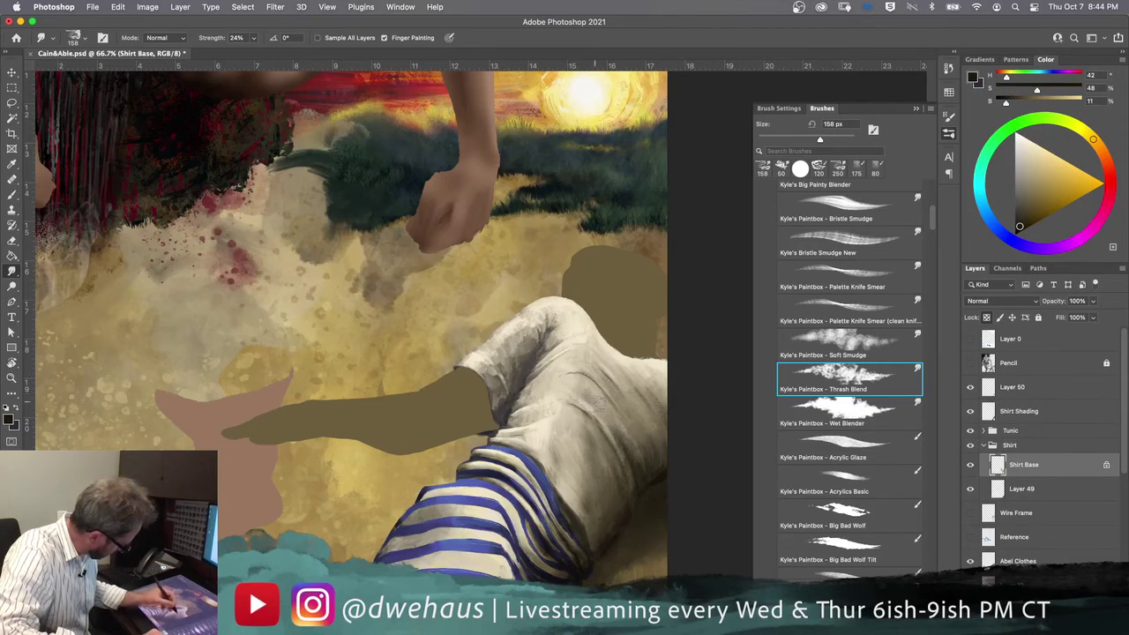
pyautogui.moveTo(595, 397)
pyautogui.mouseDown()
pyautogui.moveTo(563, 372)
pyautogui.moveTo(600, 499)
pyautogui.moveTo(582, 417)
pyautogui.mouseUp()
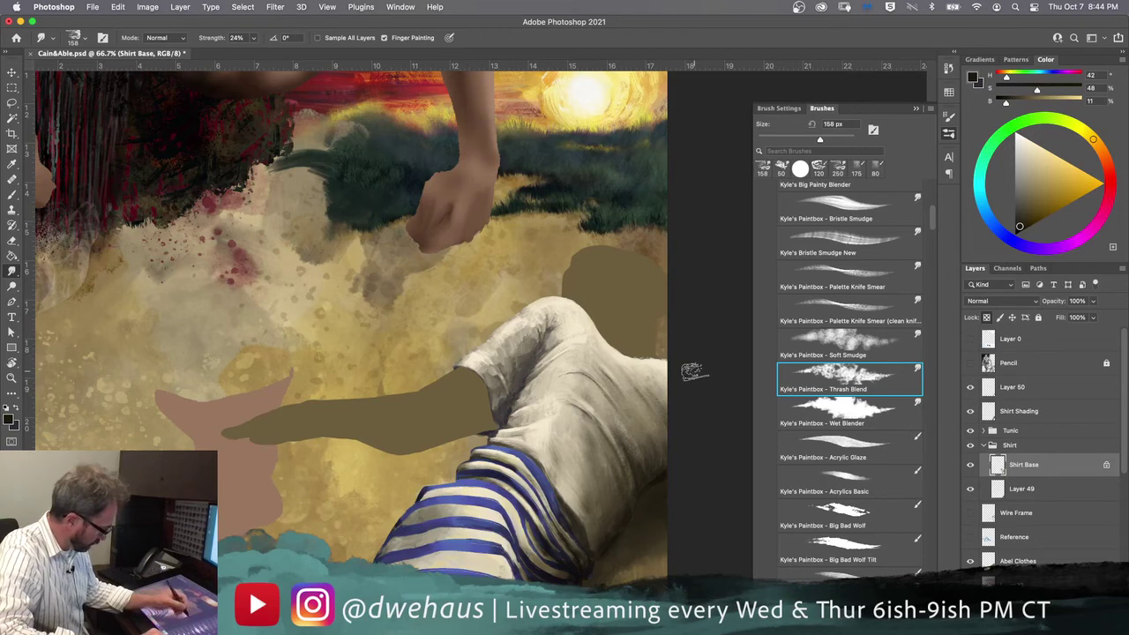
pyautogui.click(1015, 413)
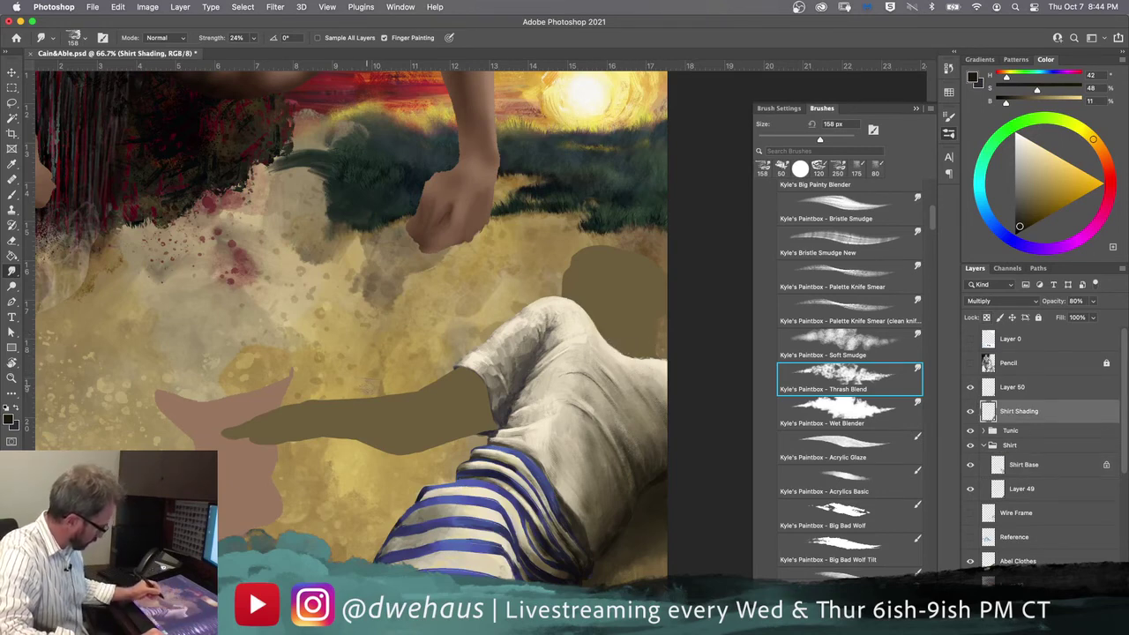
# Step: Compare the painted shirt with the Pencil sketch and the Reference photo by showing and hiding those layers
pyautogui.click(971, 363)
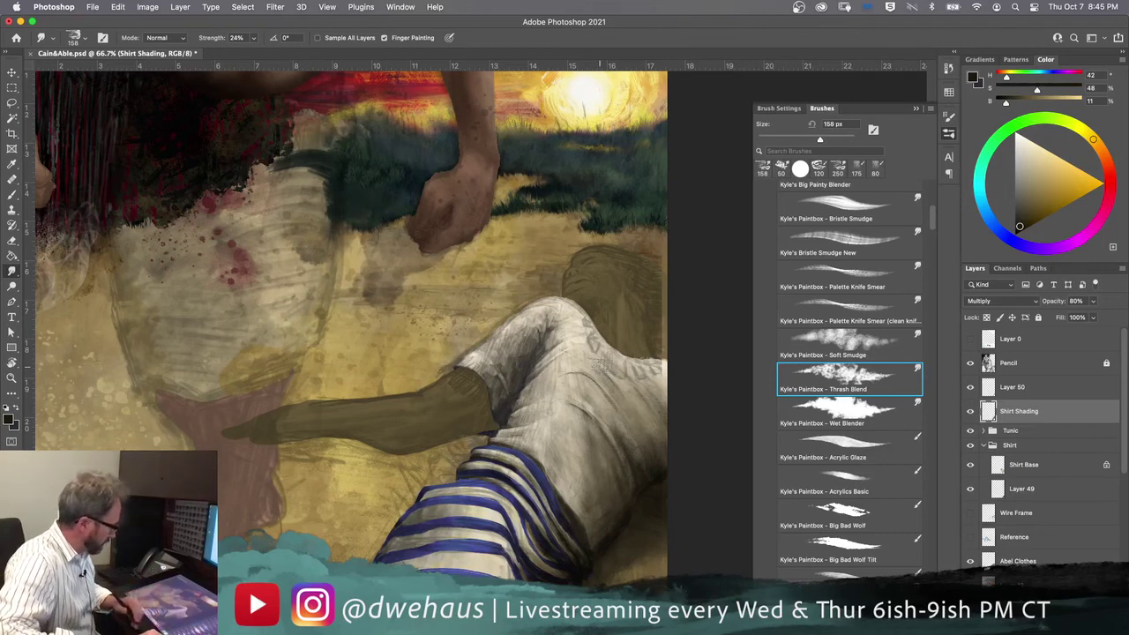
pyautogui.click(971, 363)
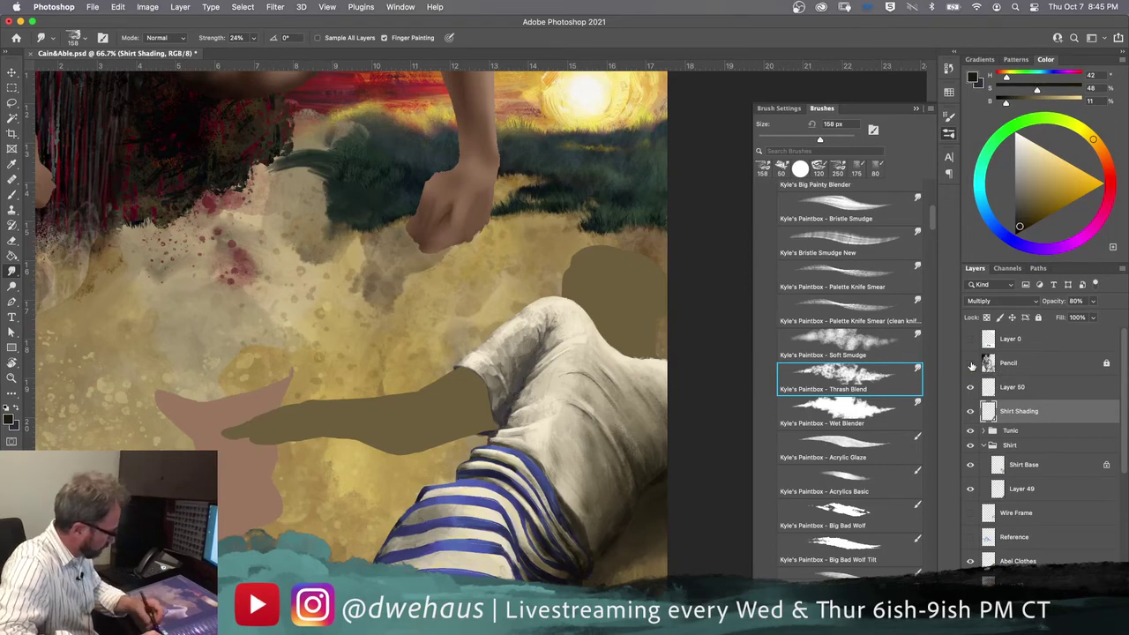
pyautogui.click(971, 367)
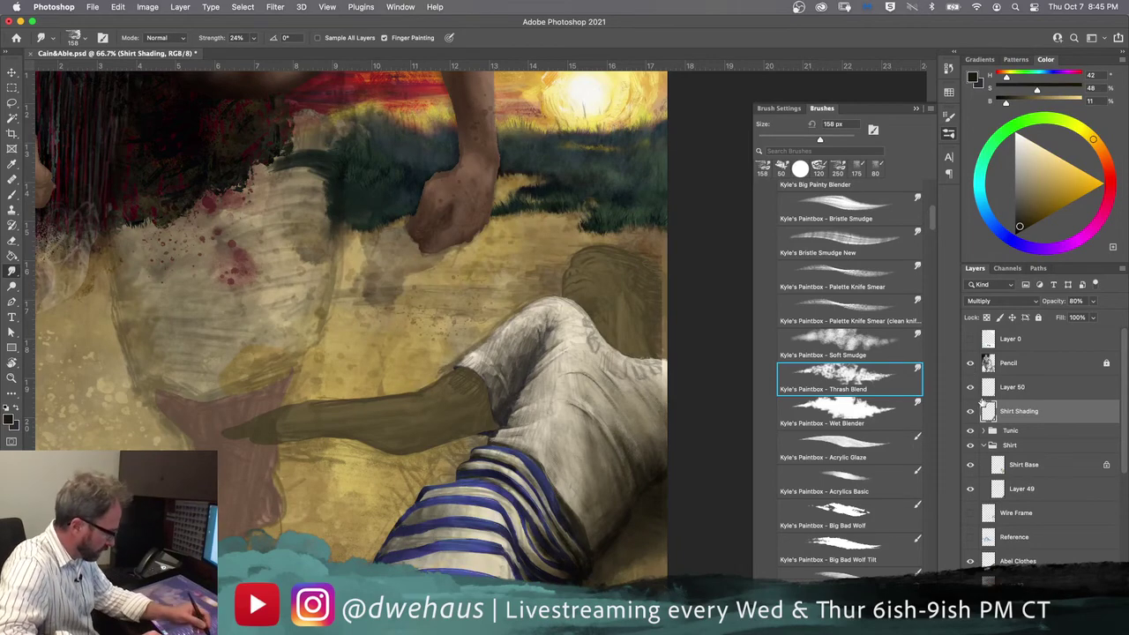
pyautogui.click(971, 537)
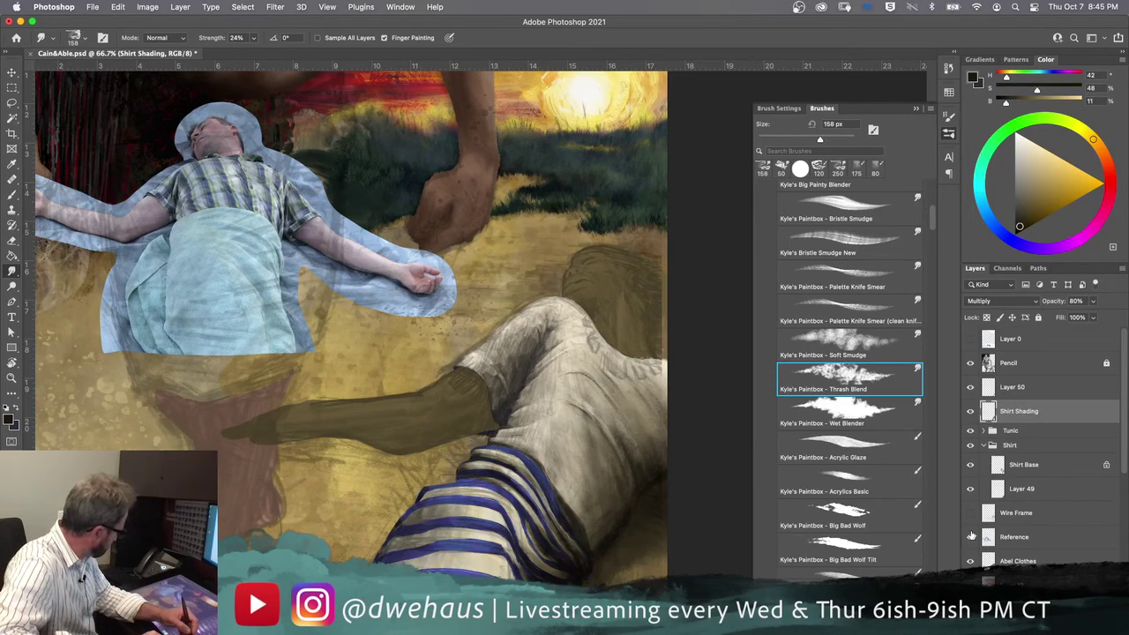
pyautogui.click(970, 536)
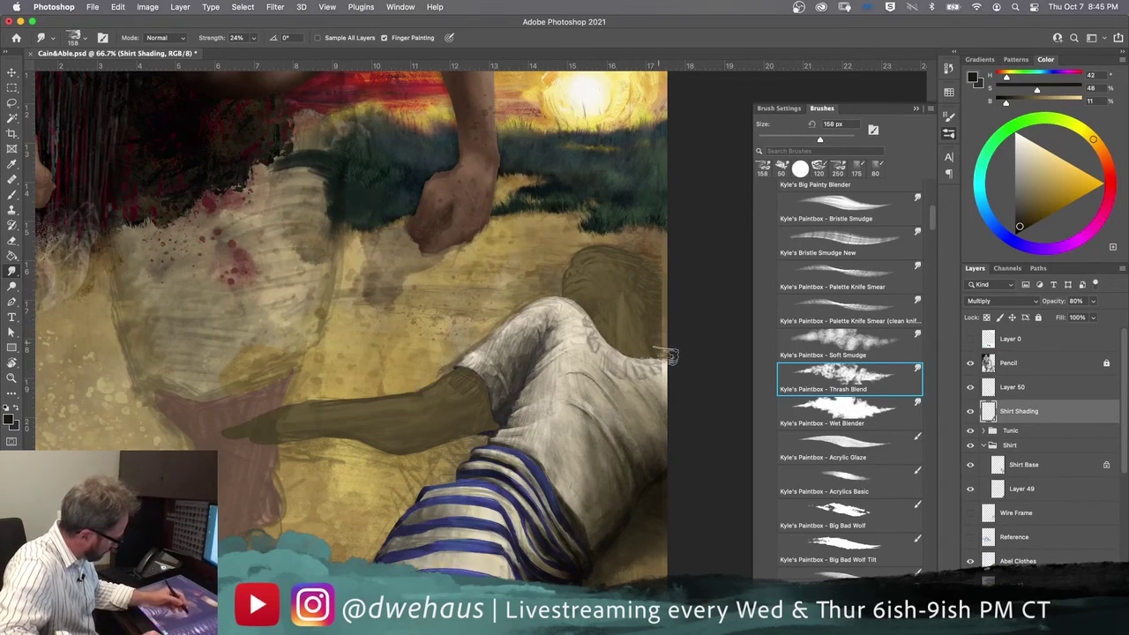
pyautogui.click(971, 363)
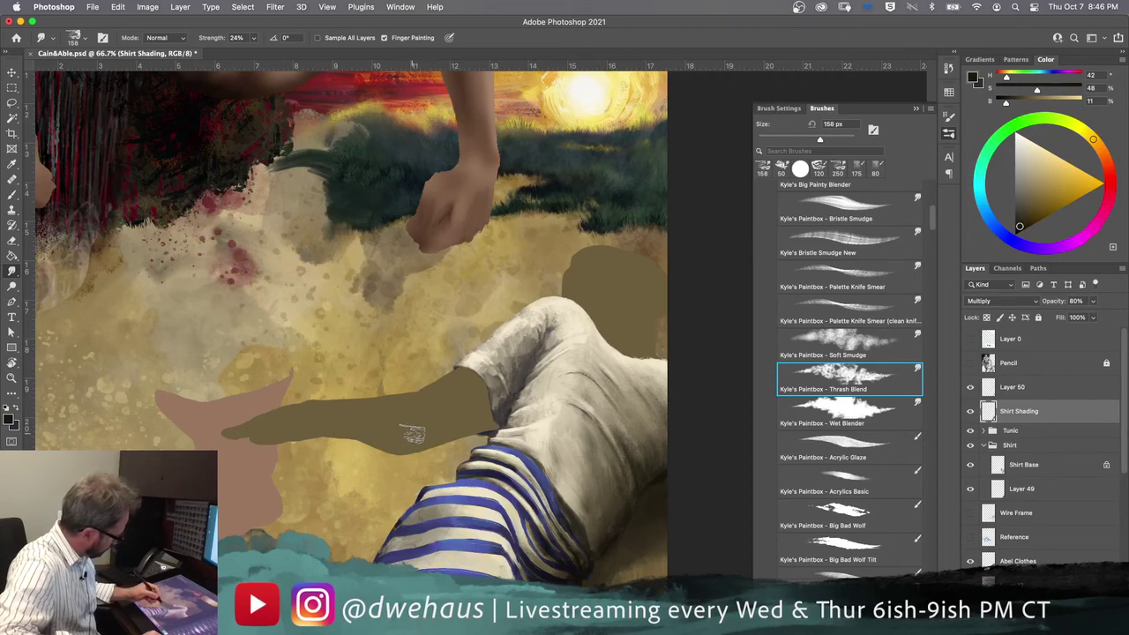
# Step: Collapse the Shirt group and toggle Layer 50 to check its contribution to the shirt's shading
pyautogui.click(970, 389)
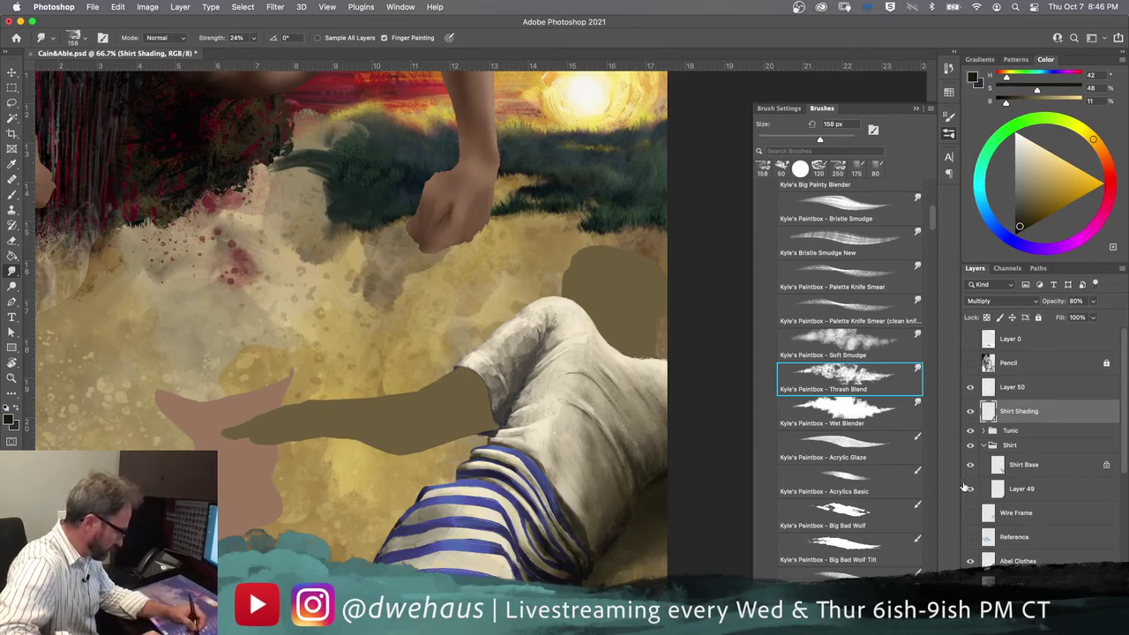
pyautogui.click(984, 446)
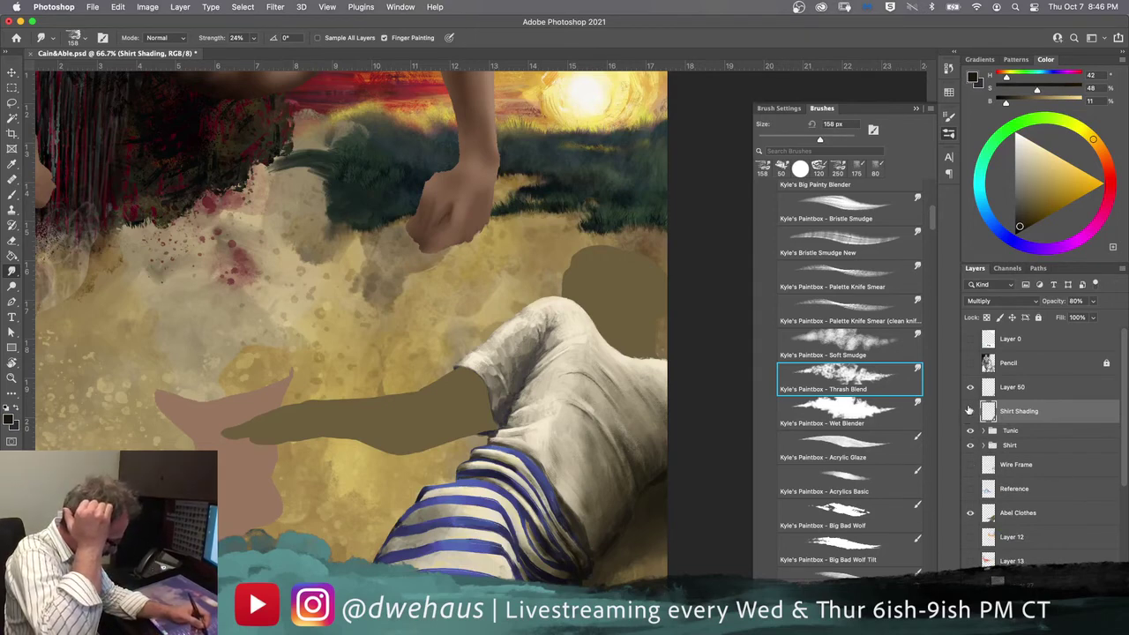
pyautogui.click(972, 391)
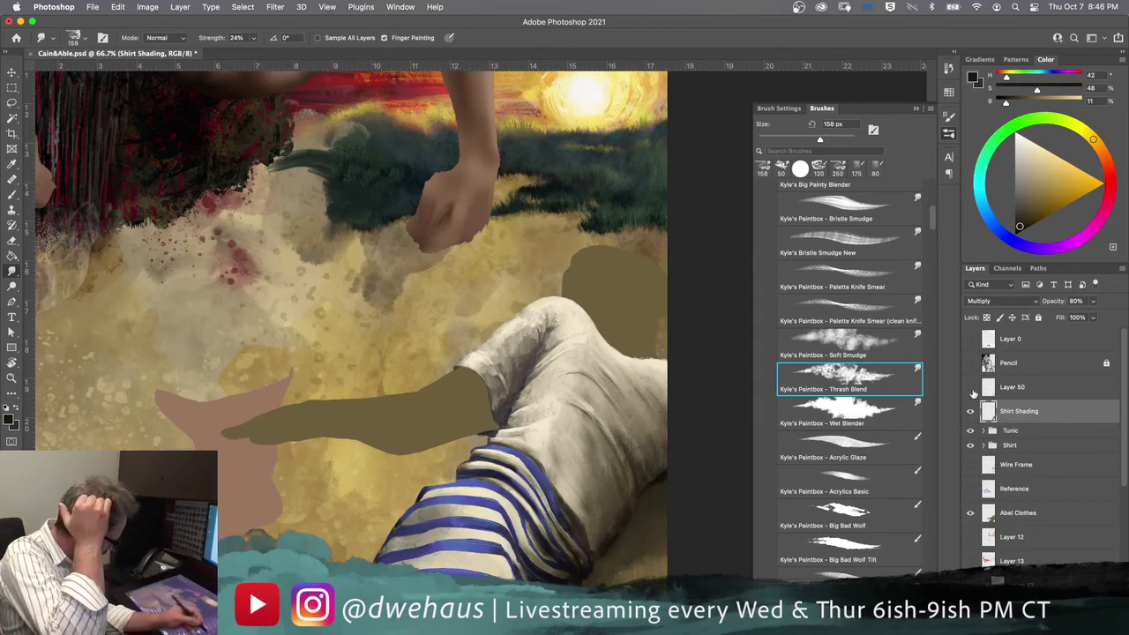
pyautogui.click(972, 390)
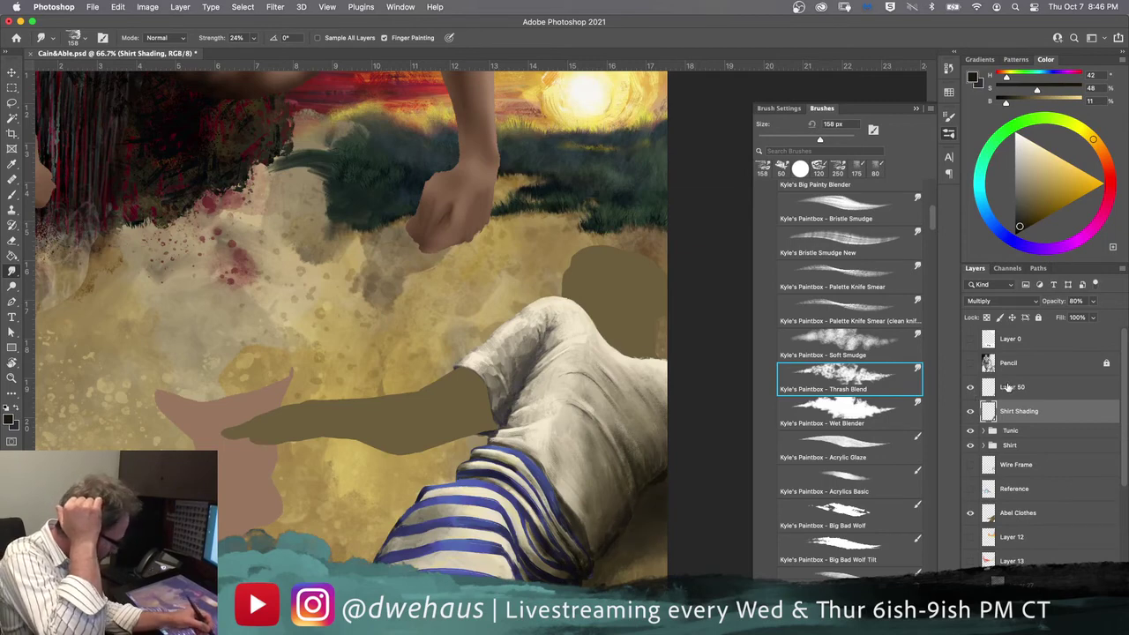
# Step: Rename Layer 50 as Torso Shading and add a new empty layer above it
pyautogui.doubleClick(1012, 387)
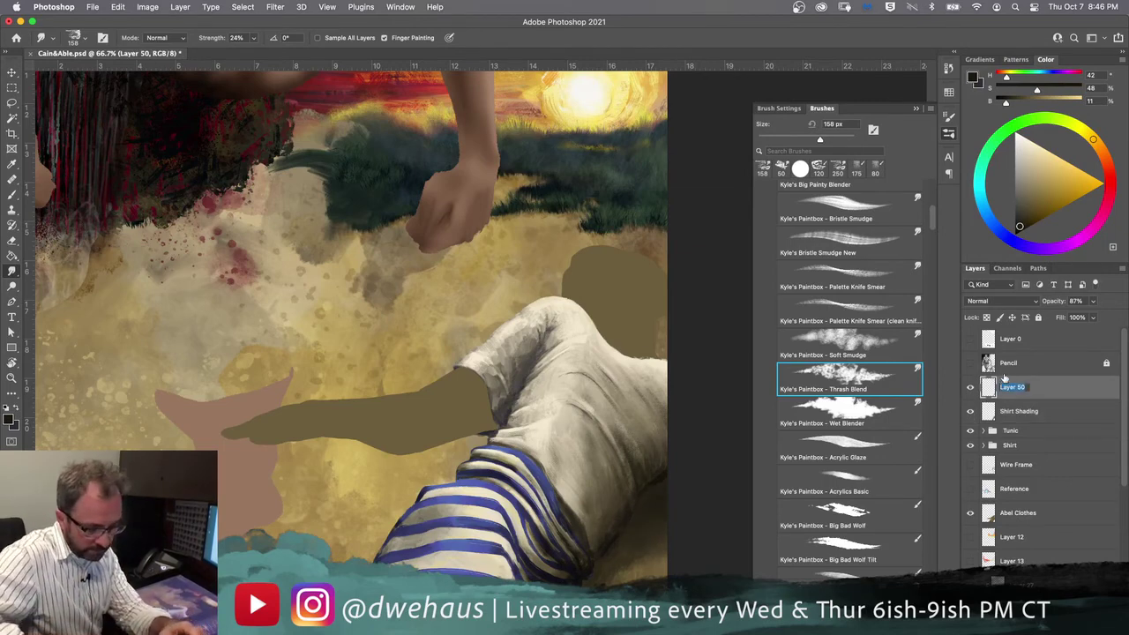
pyautogui.write('Torso Shading')
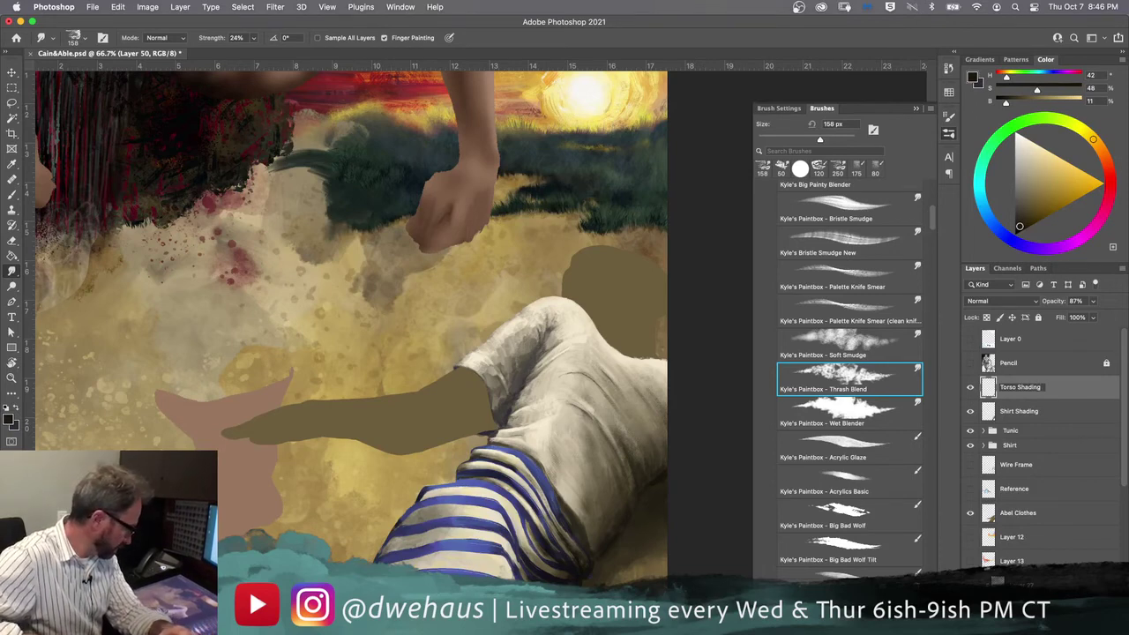
pyautogui.press('Return')
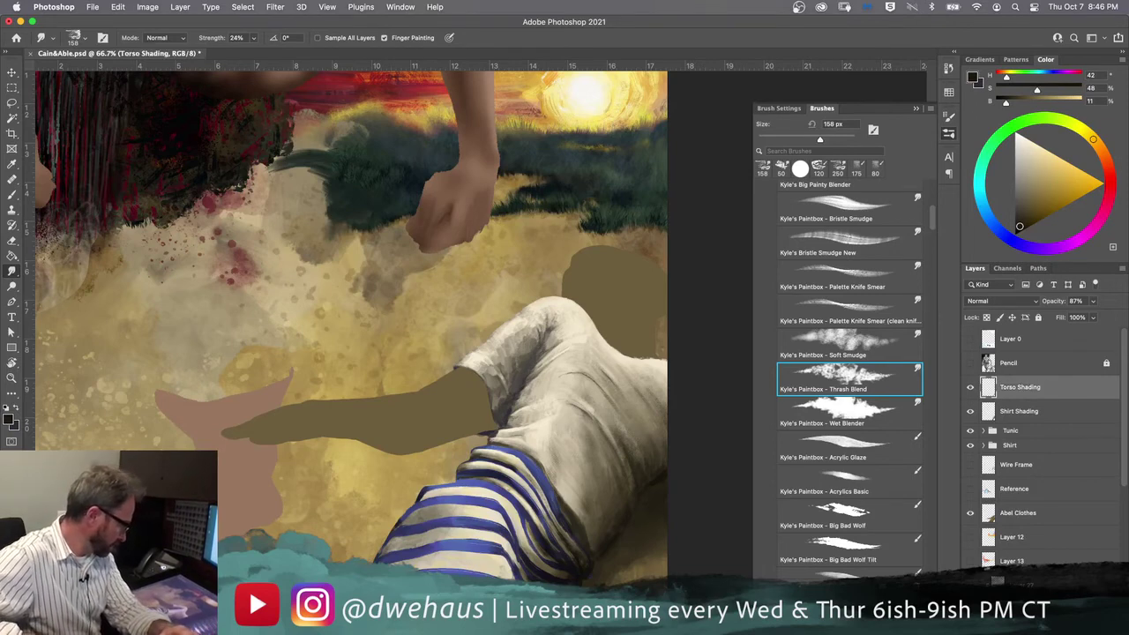
pyautogui.press('super+alt+shift+n')
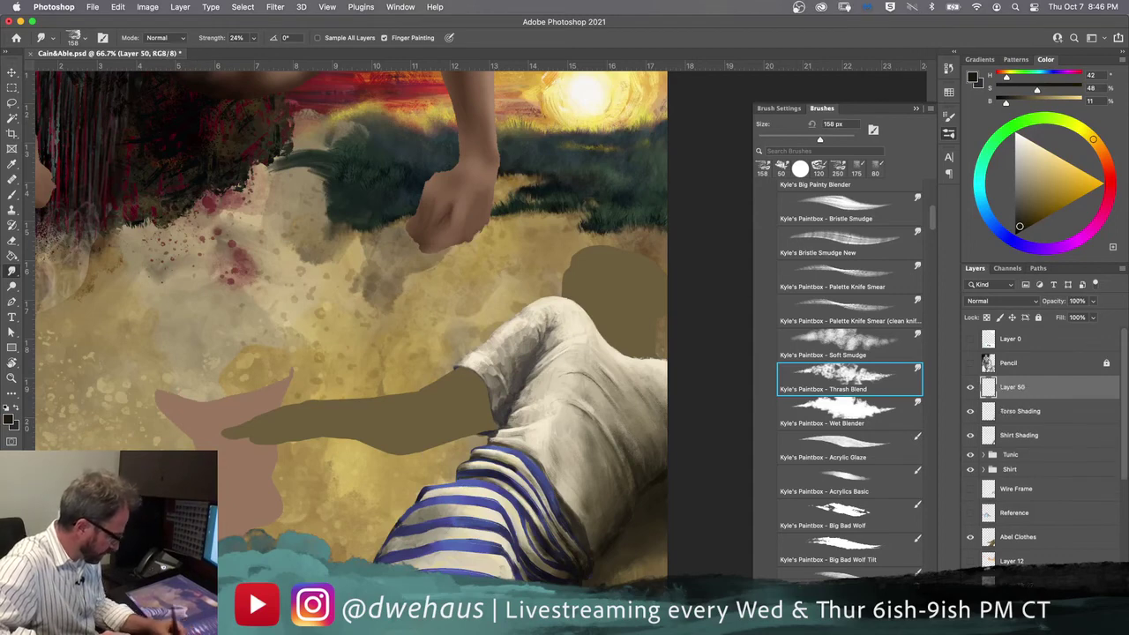
# Step: Show the Wire Frame layer and sketch dark structural planes over the upper arm on Layer 50 with Kyle's Paintbox - Acrylics Basic
pyautogui.click(971, 491)
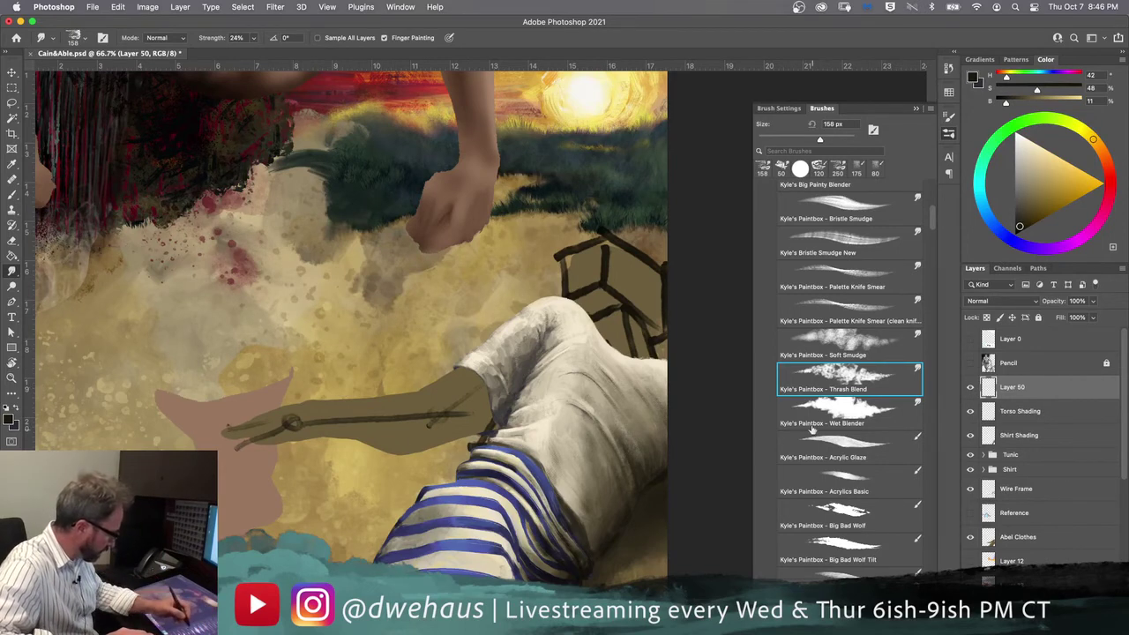
pyautogui.click(835, 471)
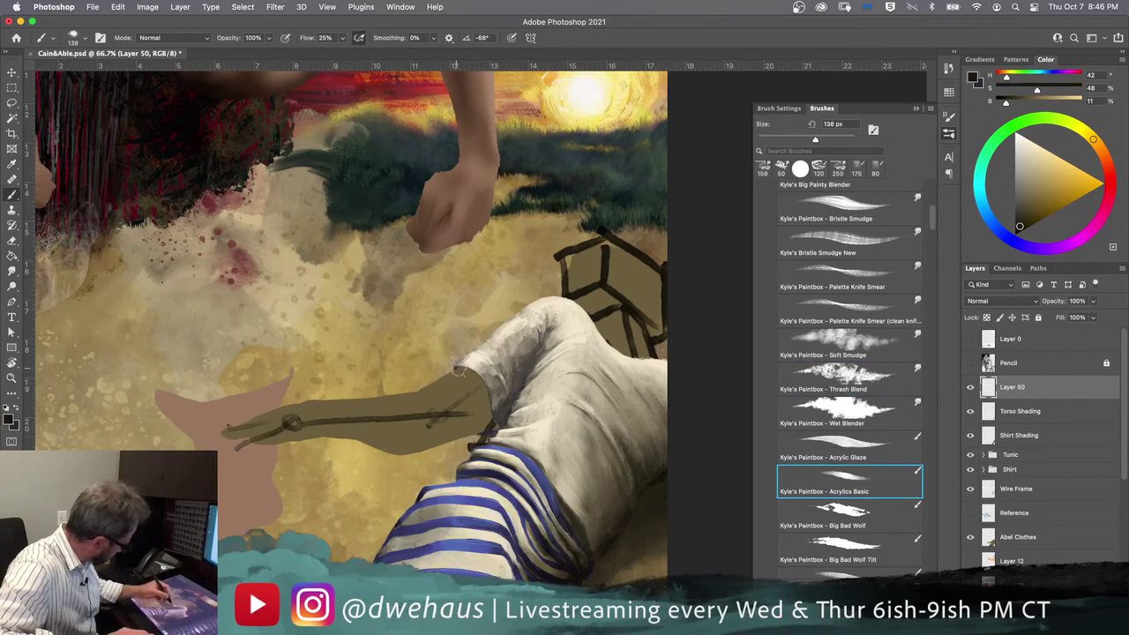
pyautogui.moveTo(454, 372)
pyautogui.mouseDown()
pyautogui.moveTo(407, 399)
pyautogui.moveTo(441, 415)
pyautogui.moveTo(438, 447)
pyautogui.mouseUp()
pyautogui.moveTo(500, 388)
pyautogui.mouseDown()
pyautogui.moveTo(495, 418)
pyautogui.moveTo(441, 450)
pyautogui.mouseUp()
pyautogui.moveTo(459, 365); pyautogui.dragTo(494, 378)
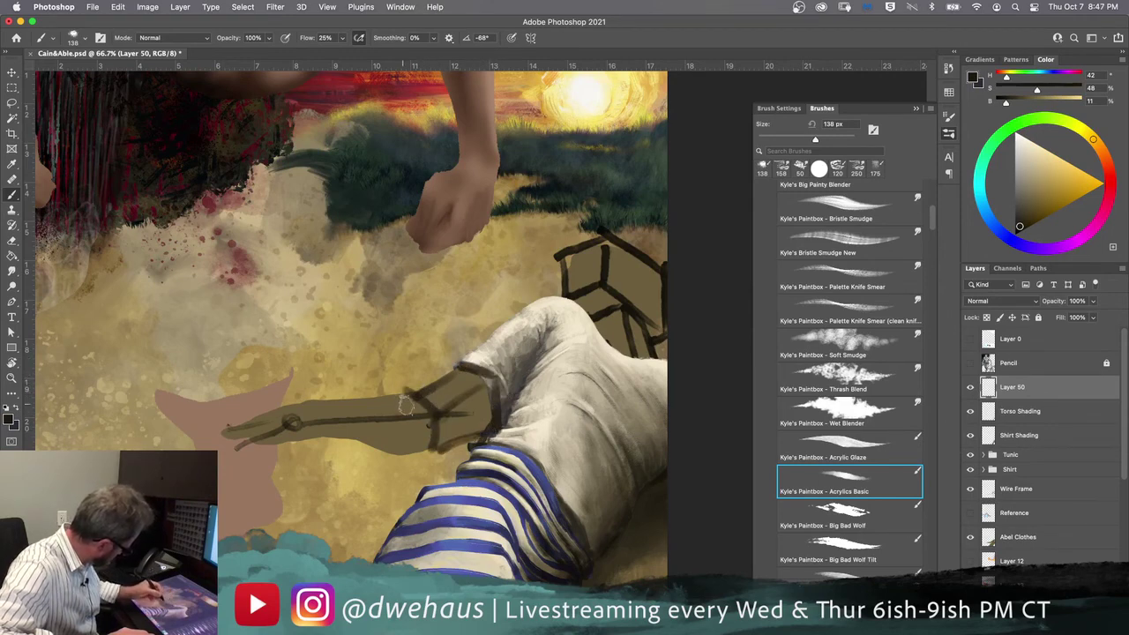
# Step: Sketch dark structural lines along both forearm edges on Layer 50 and mark the elbow joint
pyautogui.moveTo(408, 396); pyautogui.dragTo(319, 405)
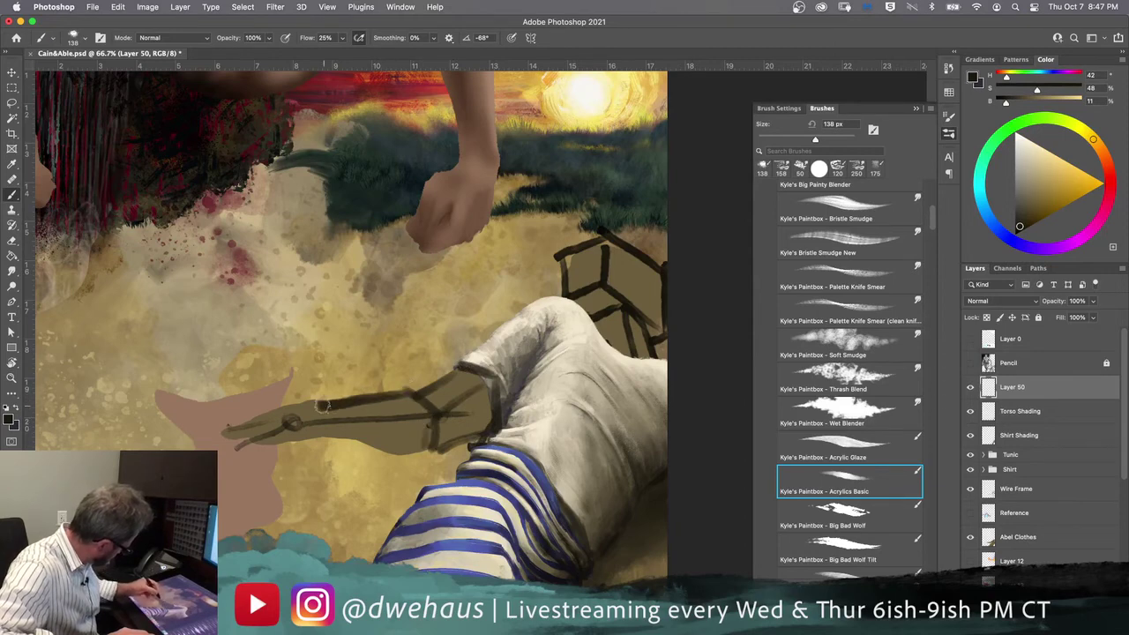
pyautogui.moveTo(442, 443); pyautogui.dragTo(338, 451)
pyautogui.moveTo(332, 411)
pyautogui.mouseDown()
pyautogui.moveTo(334, 455)
pyautogui.moveTo(309, 402)
pyautogui.mouseUp()
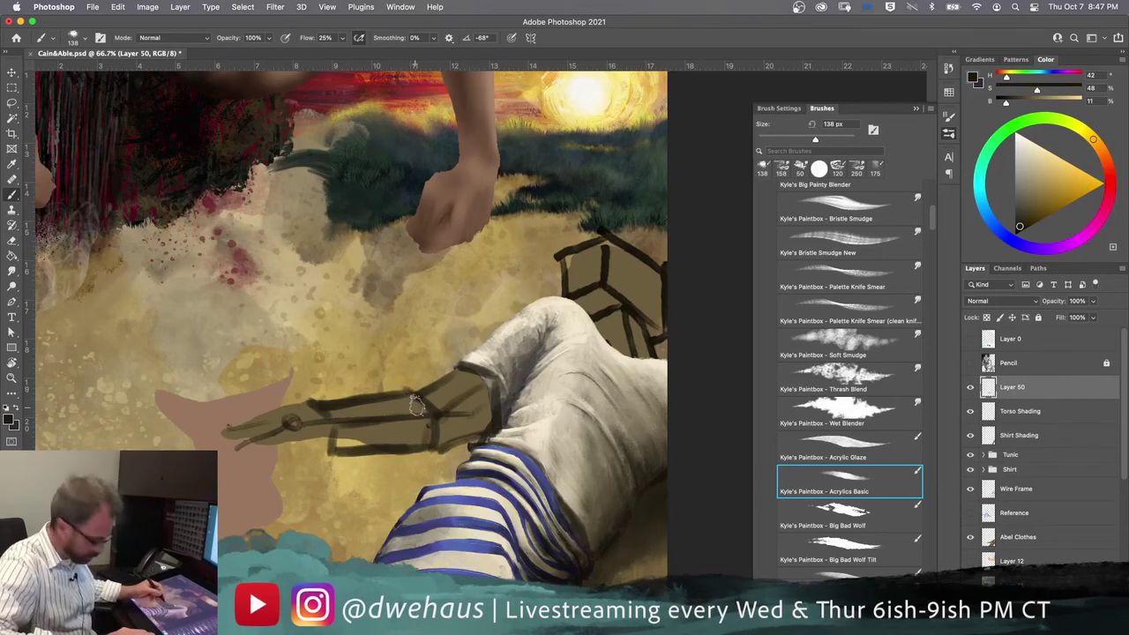
pyautogui.moveTo(435, 420); pyautogui.dragTo(424, 397)
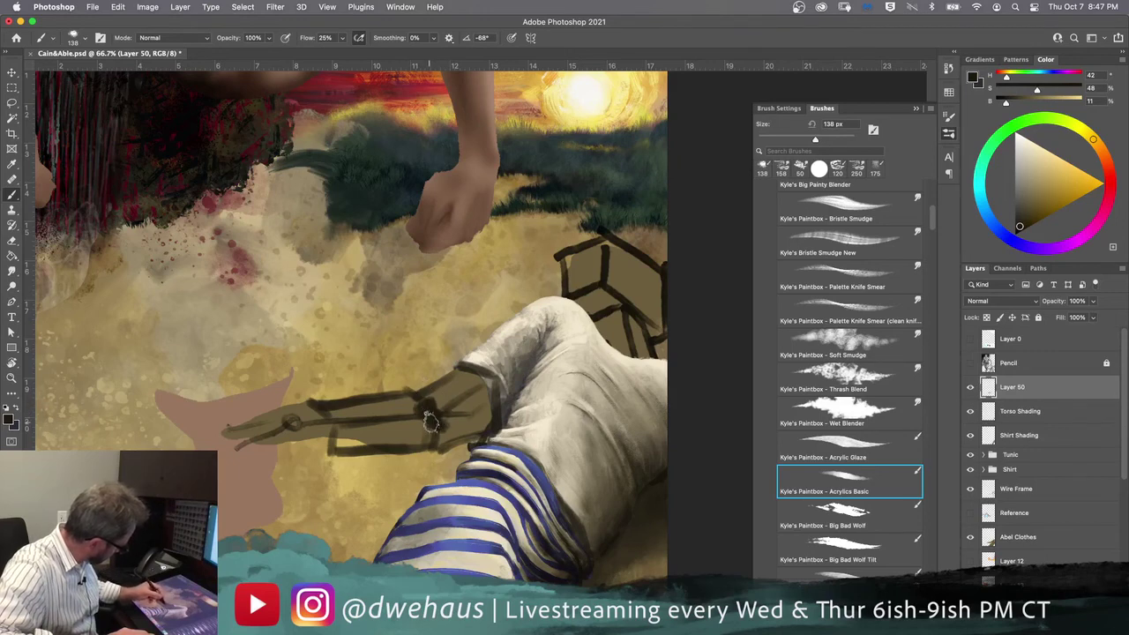
pyautogui.moveTo(429, 413); pyautogui.dragTo(432, 425)
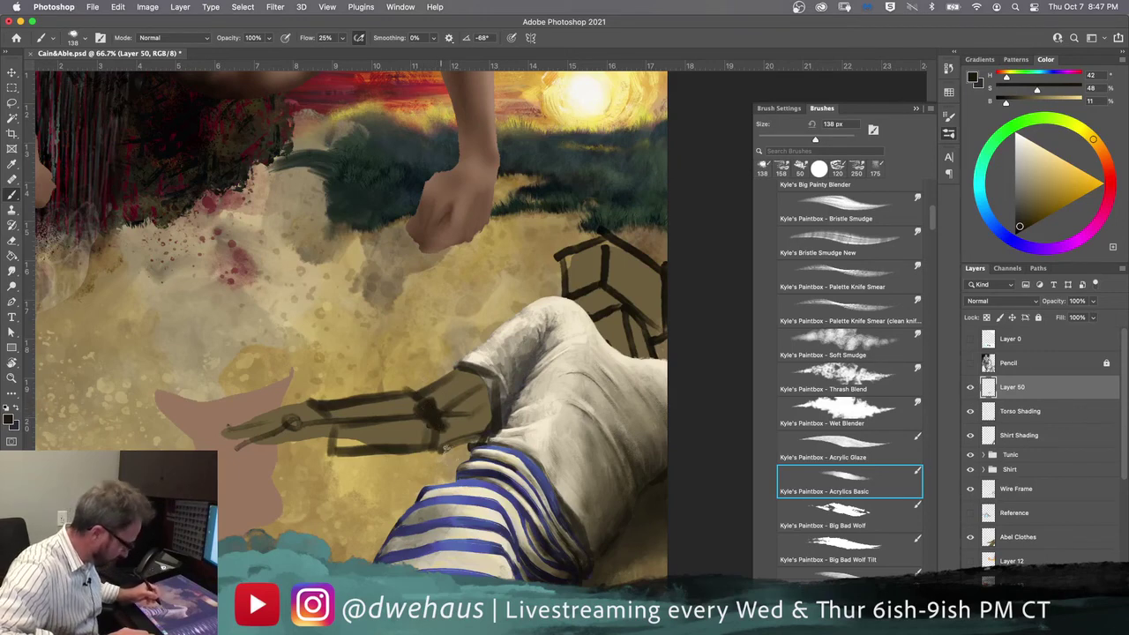
# Step: Toggle Layer 50 to examine the arm's structural sketch against the original wire frame
pyautogui.click(972, 391)
pyautogui.click(971, 391)
pyautogui.click(971, 391)
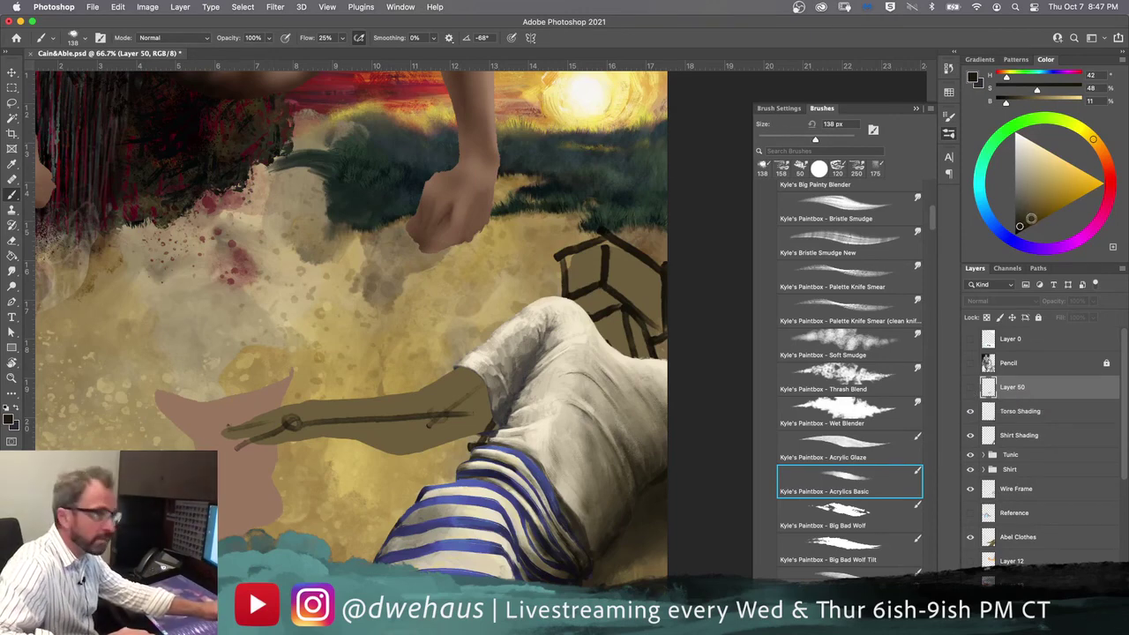
# Step: Set the foreground colour to an orange-brown with hue 27, saturation 73 and brightness 37
pyautogui.click(1040, 210)
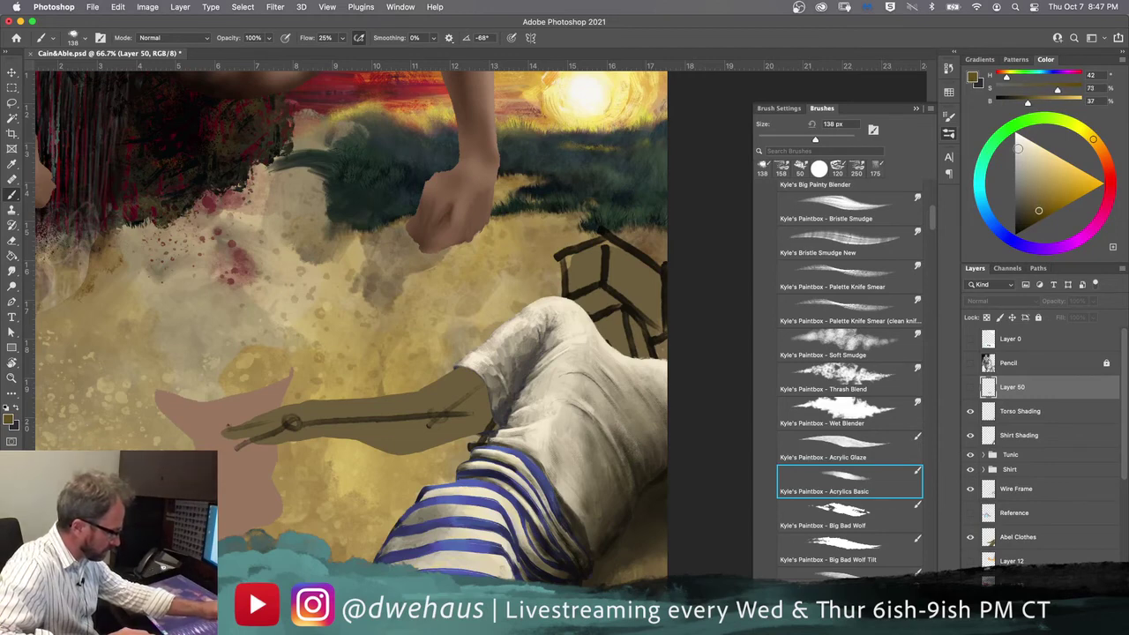
pyautogui.click(1102, 147)
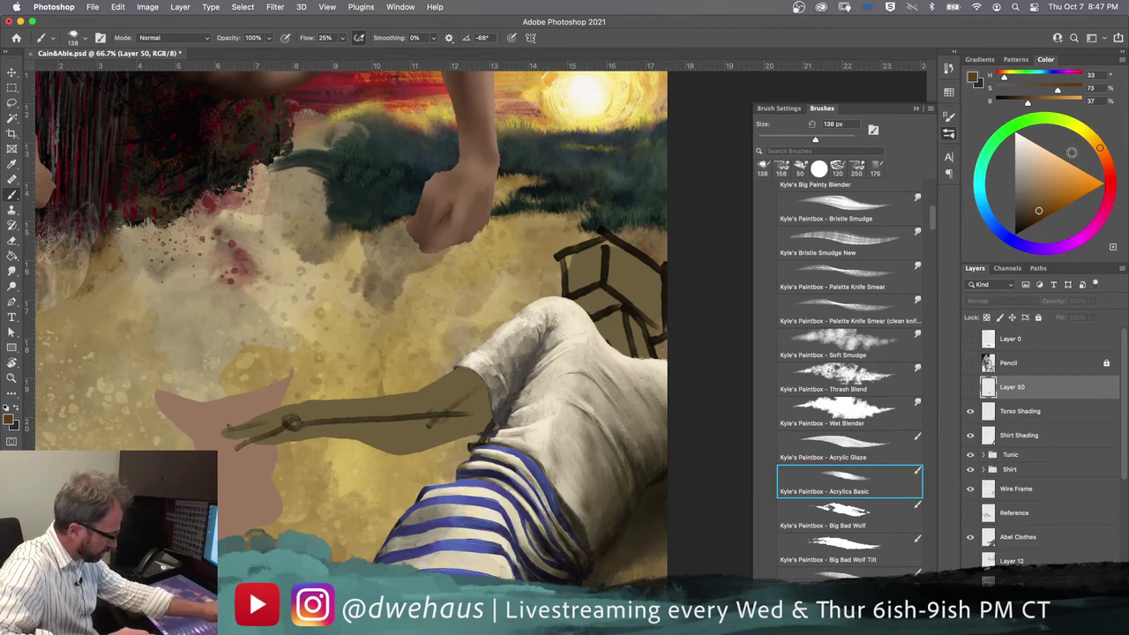
pyautogui.moveTo(1098, 150); pyautogui.dragTo(1102, 148)
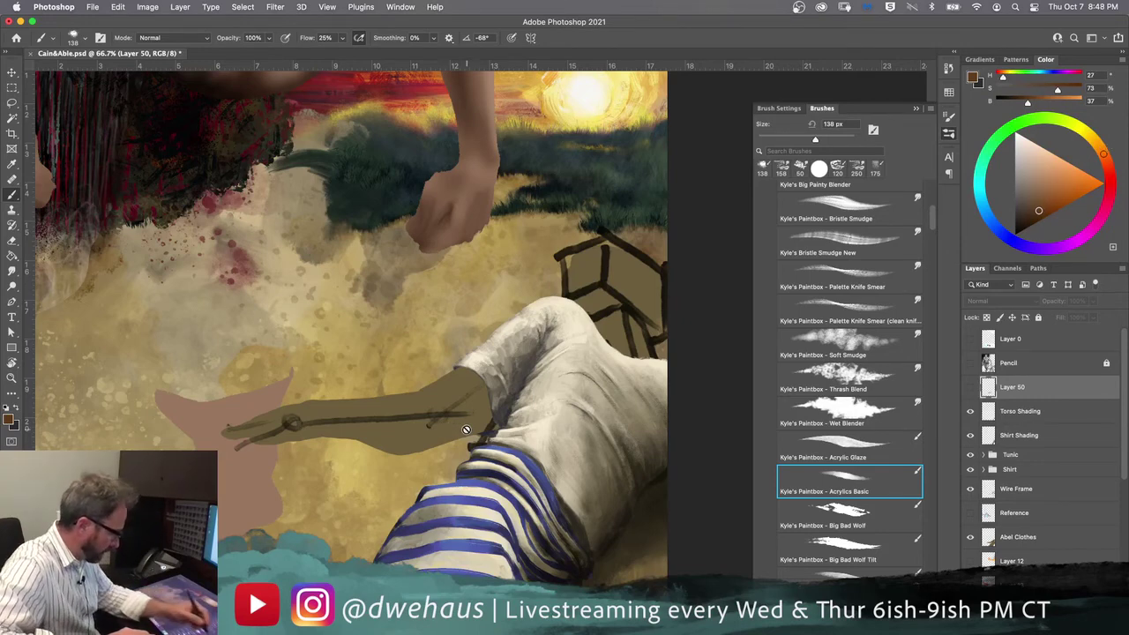
# Step: Compare the arm with and without Layer 50's structural sketch, and clear the sketch while leaving the layer shown
pyautogui.click(971, 390)
pyautogui.click(971, 390)
pyautogui.click(972, 390)
pyautogui.click(972, 390)
pyautogui.click(973, 390)
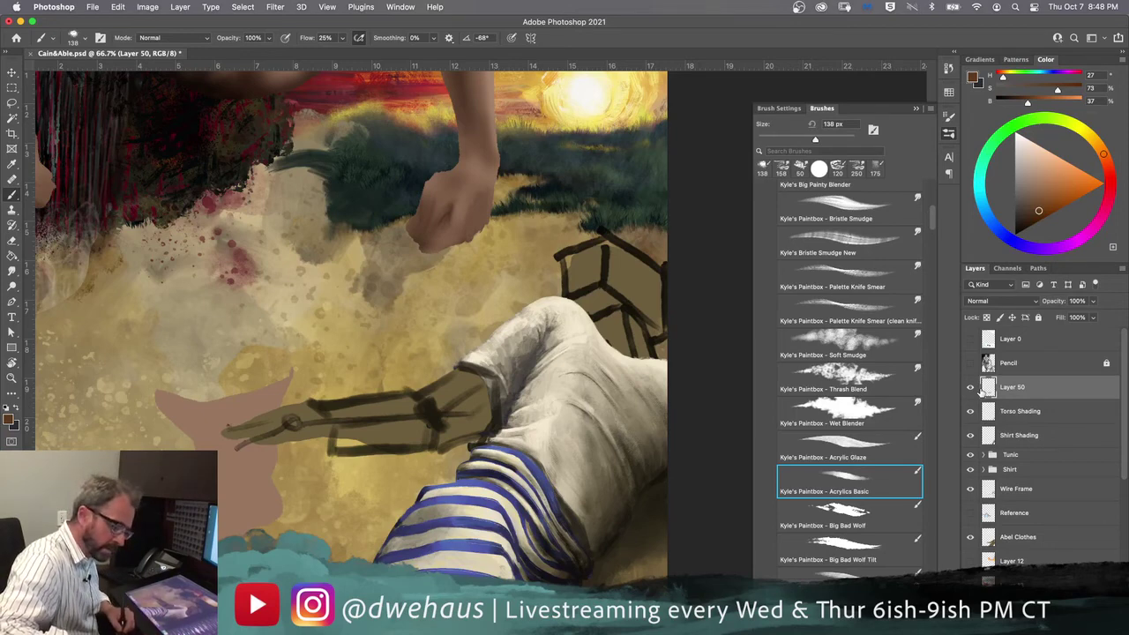
pyautogui.click(971, 390)
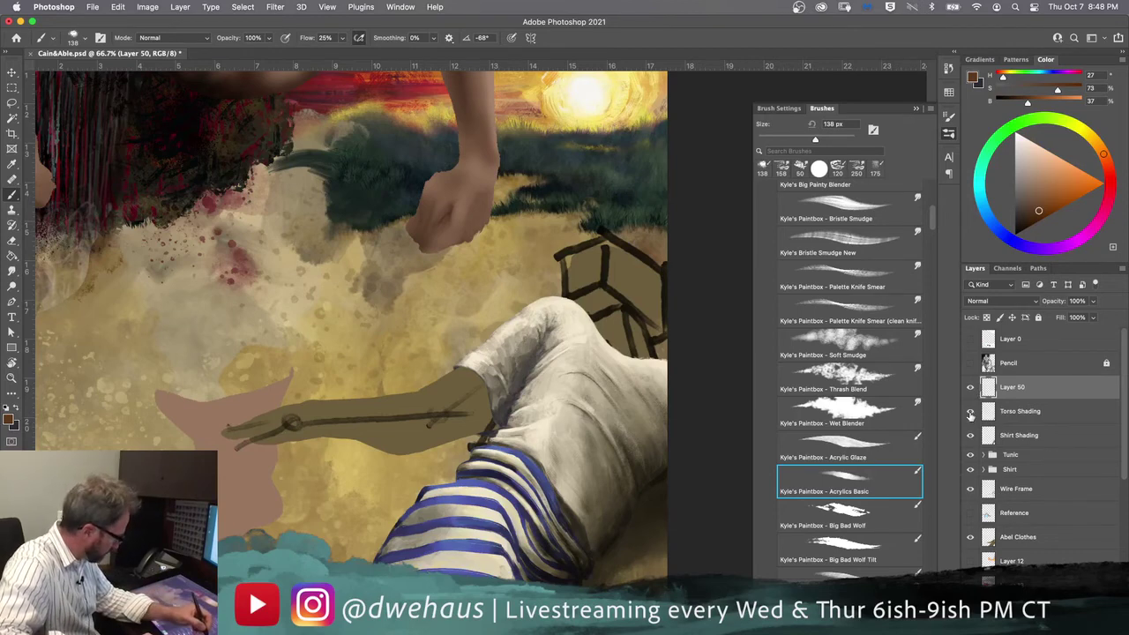
# Step: Hide the Wire Frame layer and briefly show the Reference photo to study the lighting on the arm
pyautogui.click(970, 490)
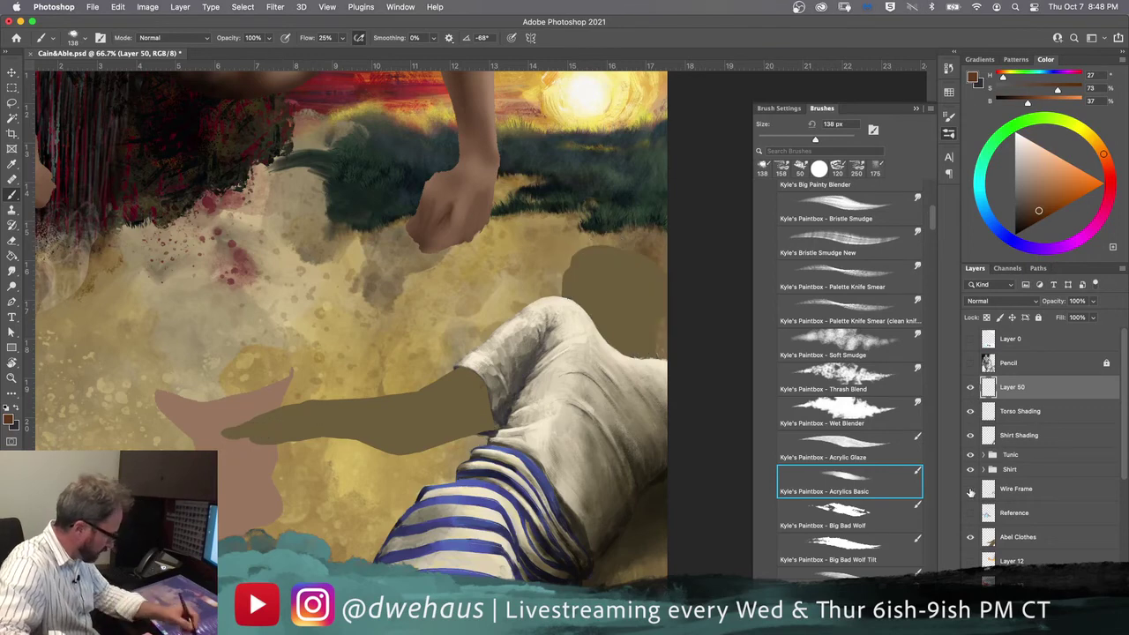
pyautogui.click(970, 514)
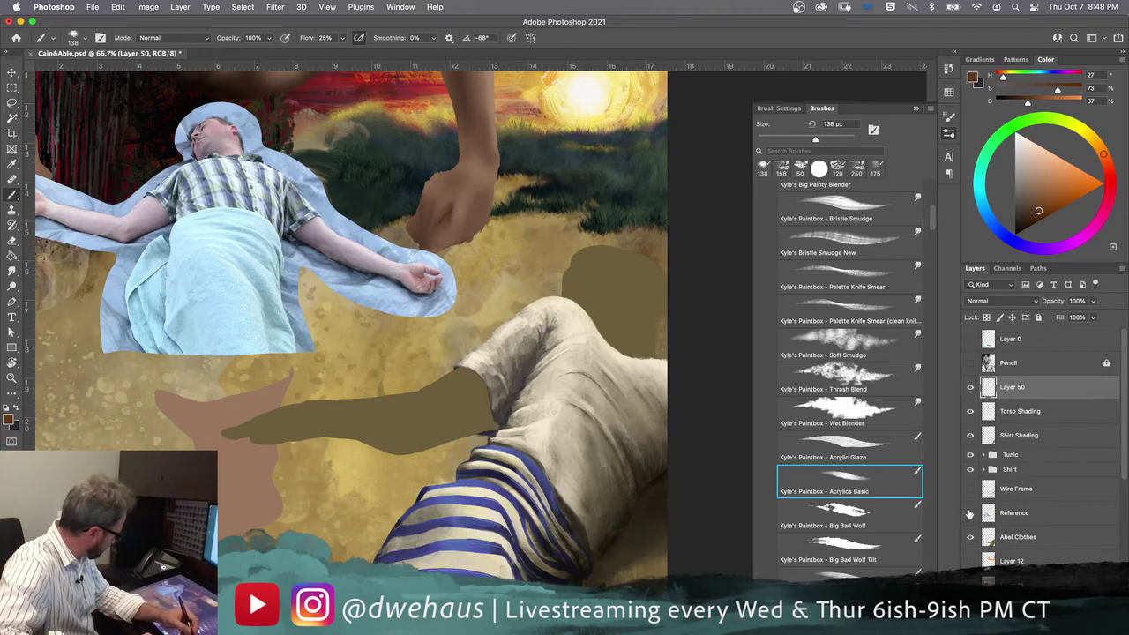
pyautogui.click(969, 513)
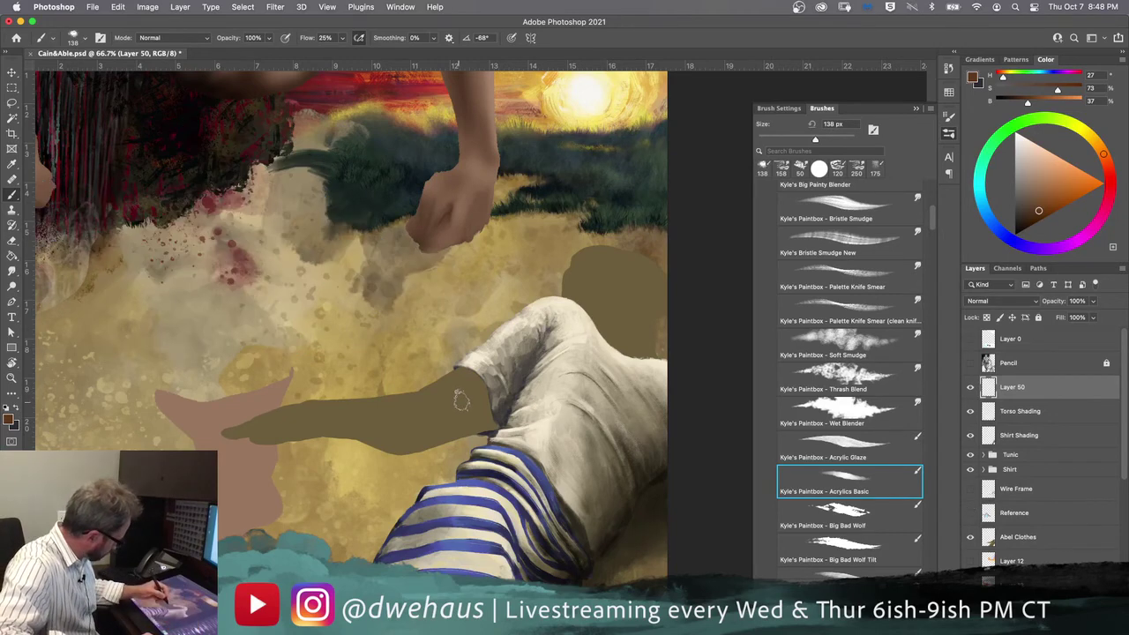
# Step: Choose the DWE Kyle's Real Oils - Bristly Bob brush and rename Layer 50 as Arm
pyautogui.moveTo(931, 225); pyautogui.dragTo(937, 485)
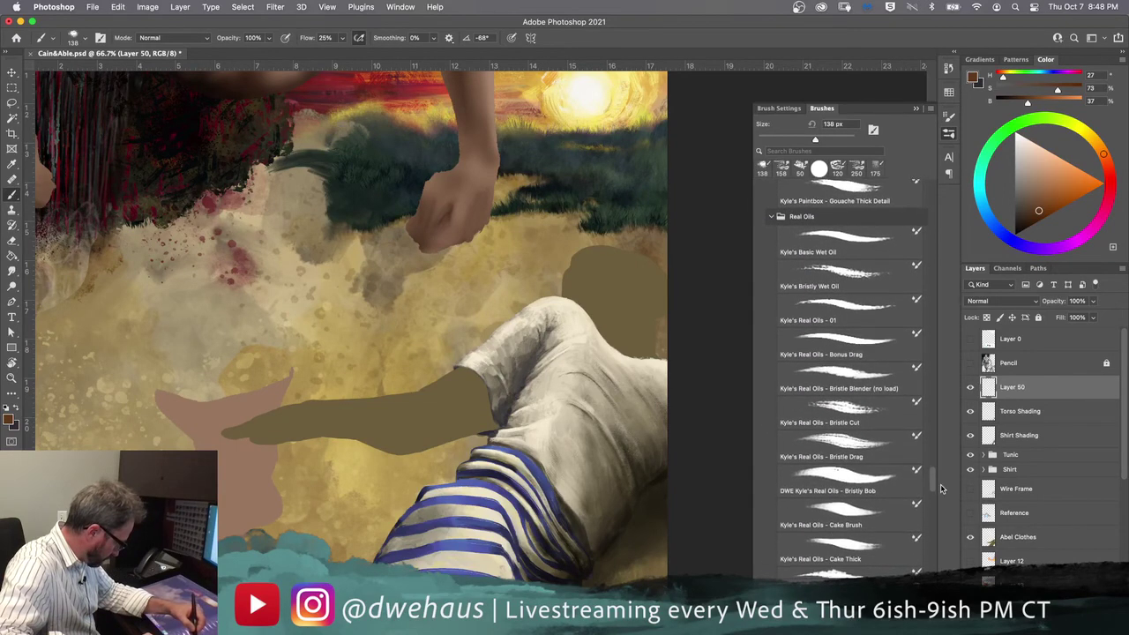
pyautogui.click(841, 481)
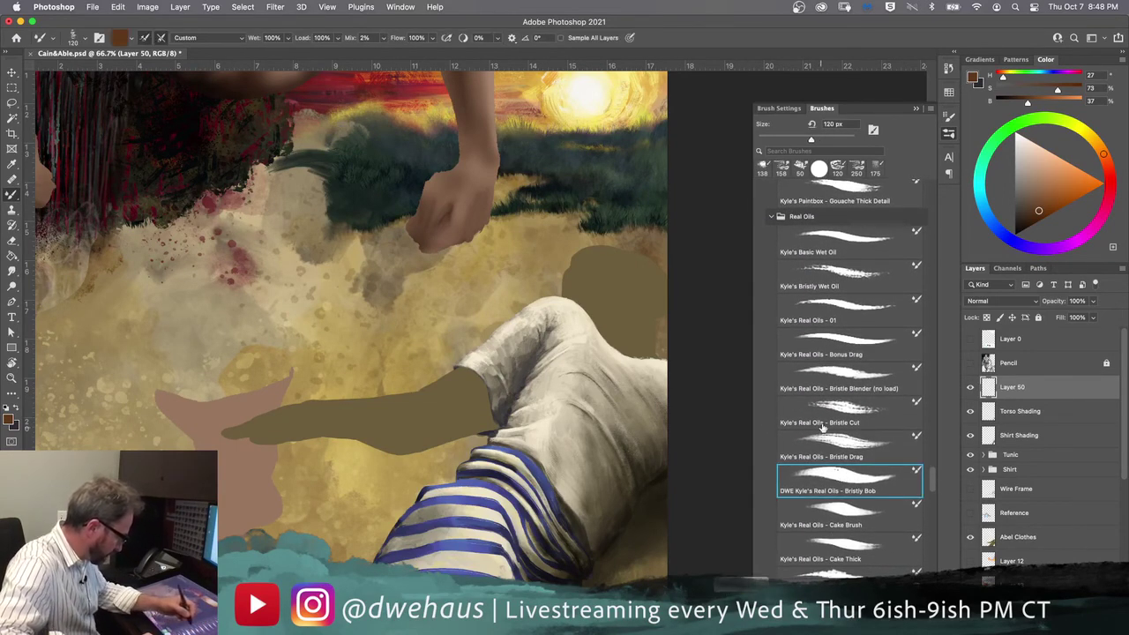
pyautogui.doubleClick(1006, 387)
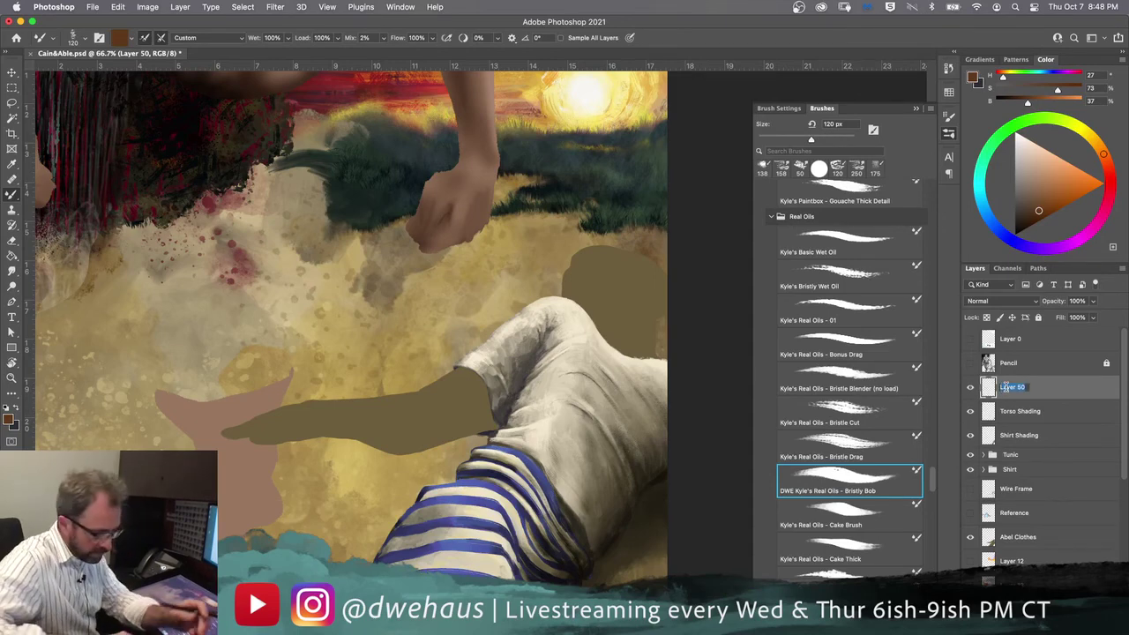
pyautogui.write('Arm')
pyautogui.press('Return')
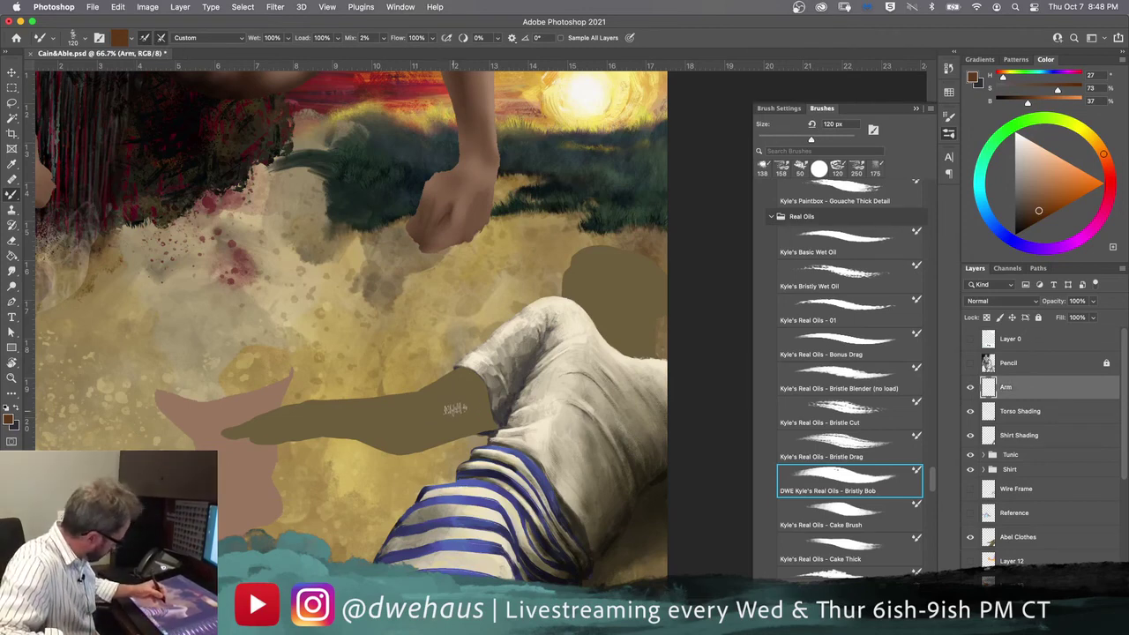
# Step: Block in the arm's shadow in orange-brown from the sleeve across the underside to the hand
pyautogui.moveTo(491, 395)
pyautogui.mouseDown()
pyautogui.moveTo(488, 430)
pyautogui.moveTo(483, 400)
pyautogui.moveTo(477, 395)
pyautogui.moveTo(472, 425)
pyautogui.moveTo(465, 404)
pyautogui.moveTo(466, 436)
pyautogui.moveTo(425, 412)
pyautogui.moveTo(388, 434)
pyautogui.mouseUp()
pyautogui.moveTo(475, 385)
pyautogui.mouseDown()
pyautogui.moveTo(371, 441)
pyautogui.moveTo(497, 384)
pyautogui.moveTo(485, 411)
pyautogui.mouseUp()
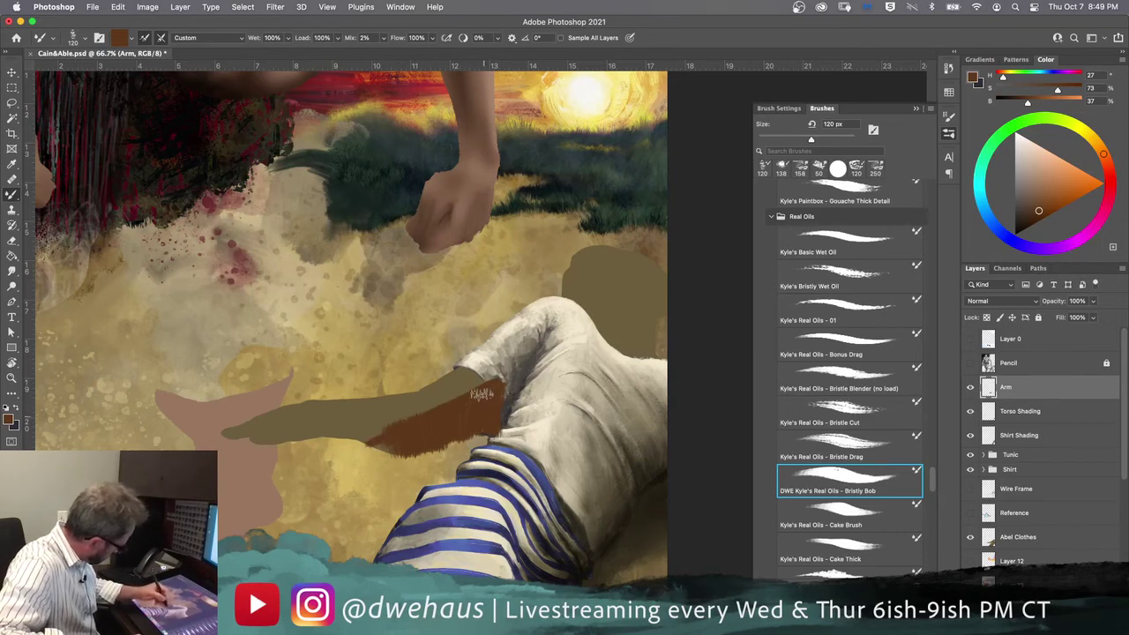
pyautogui.moveTo(418, 433)
pyautogui.mouseDown()
pyautogui.moveTo(275, 429)
pyautogui.moveTo(387, 429)
pyautogui.moveTo(305, 418)
pyautogui.moveTo(256, 447)
pyautogui.mouseUp()
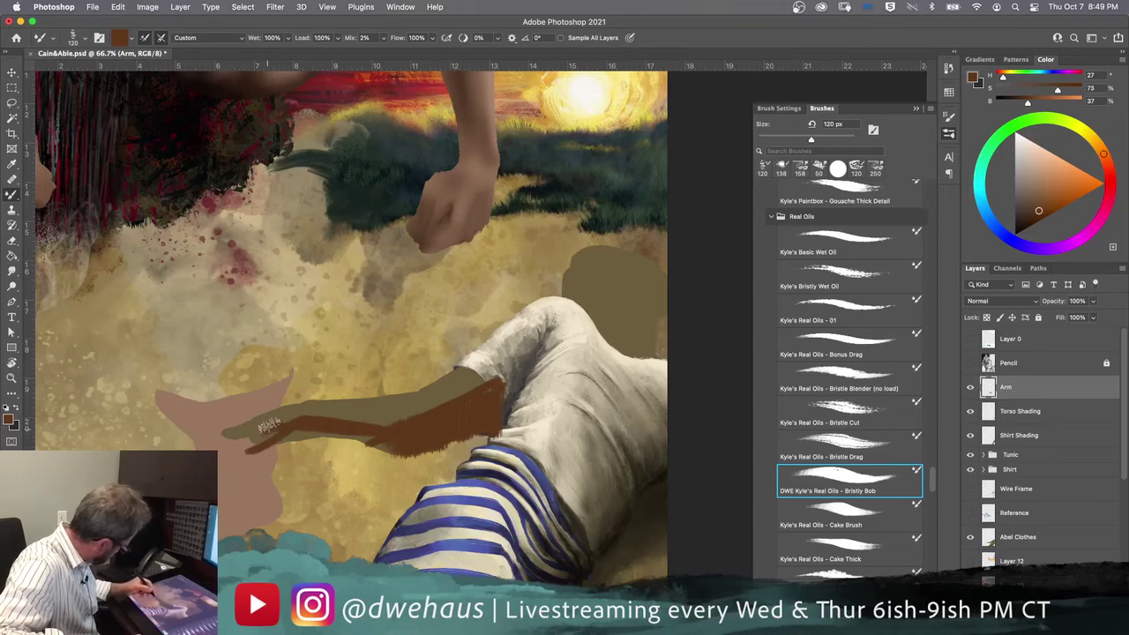
# Step: Trim the upper edge of the arm's brown shadow with the Eraser, starting at 9 px and enlarging it to 40 px
pyautogui.press('e')
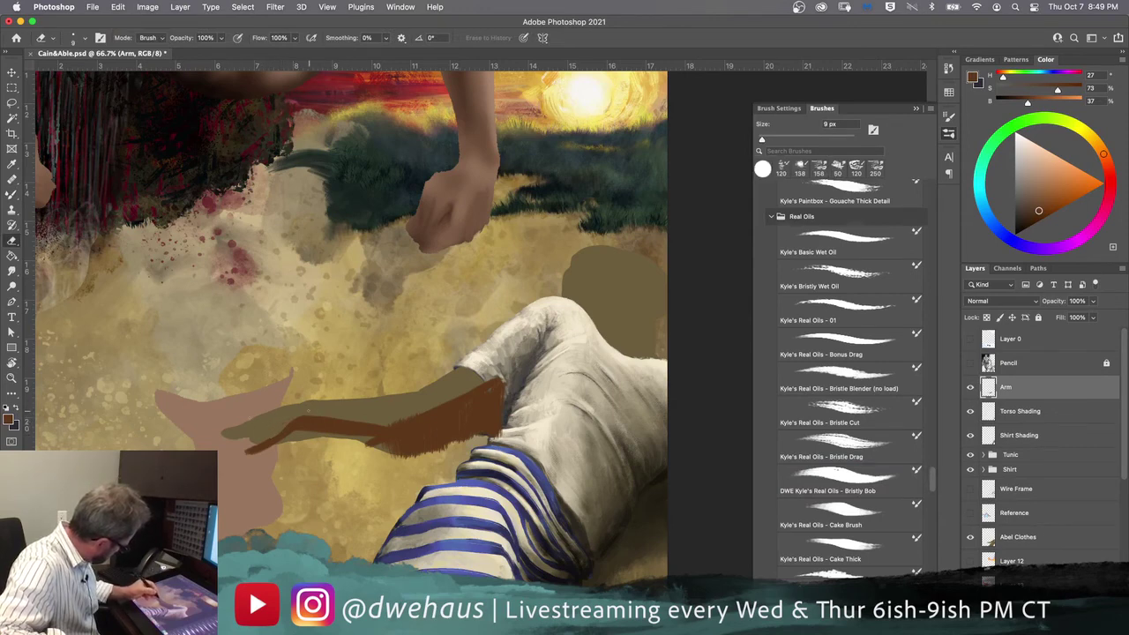
pyautogui.moveTo(323, 417); pyautogui.dragTo(420, 429)
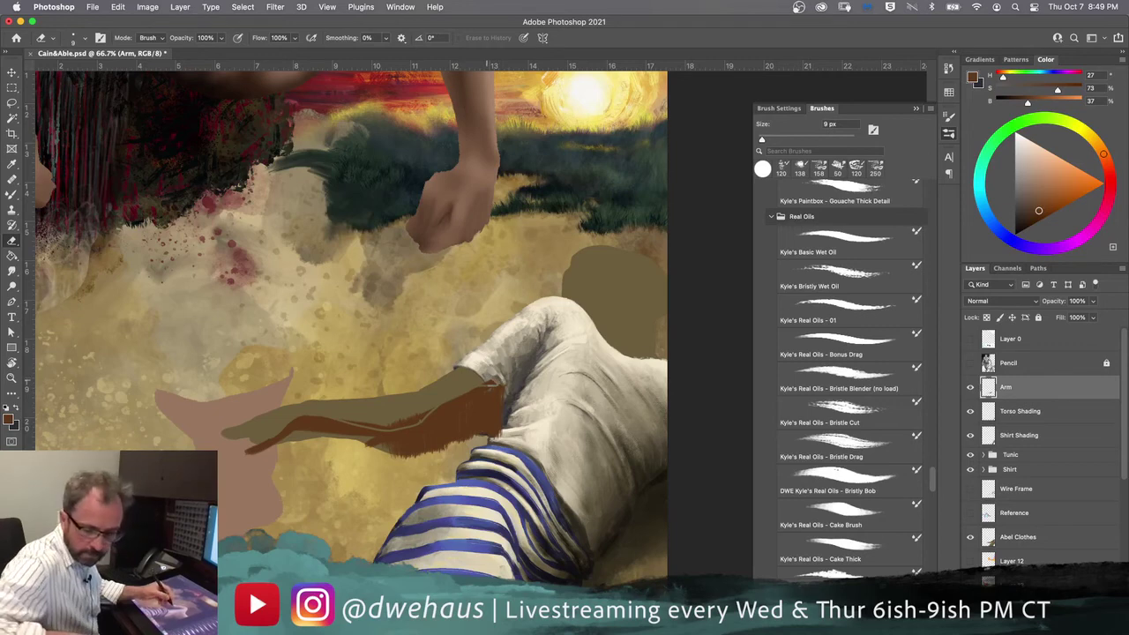
pyautogui.press(']')
pyautogui.press(']')
pyautogui.press(']')
pyautogui.press(']')
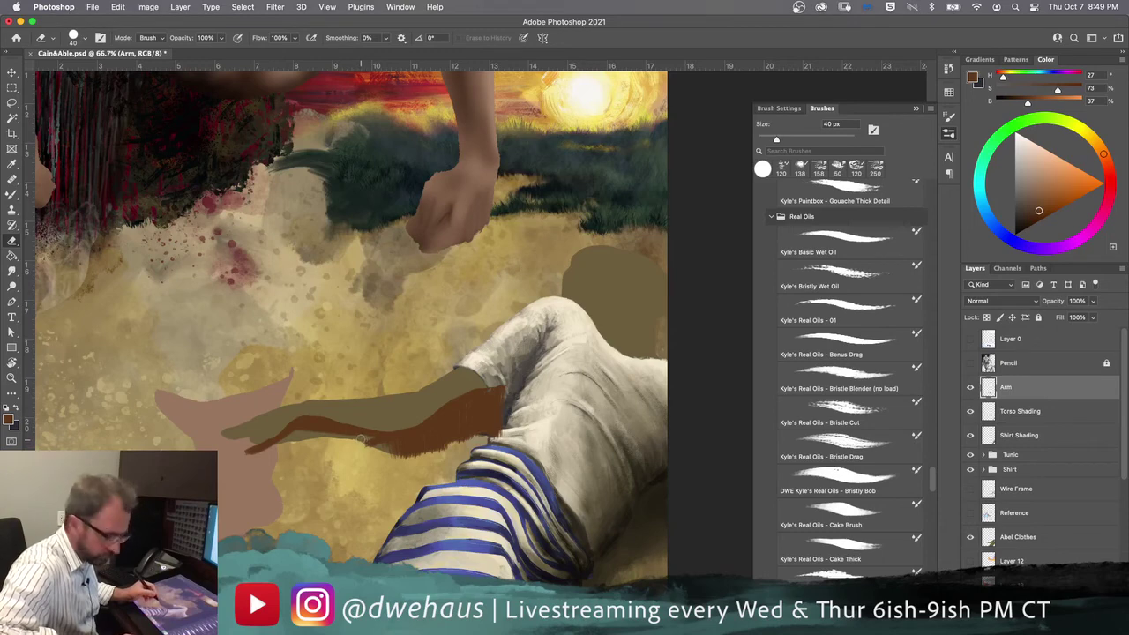
# Step: Fill the shadow along the forearm's underside with Bristly Bob, and darken it with a muted brown and a near-neutral grey of brightness 22
pyautogui.press('b')
pyautogui.moveTo(367, 454)
pyautogui.mouseDown()
pyautogui.moveTo(393, 452)
pyautogui.moveTo(283, 436)
pyautogui.moveTo(256, 450)
pyautogui.mouseUp()
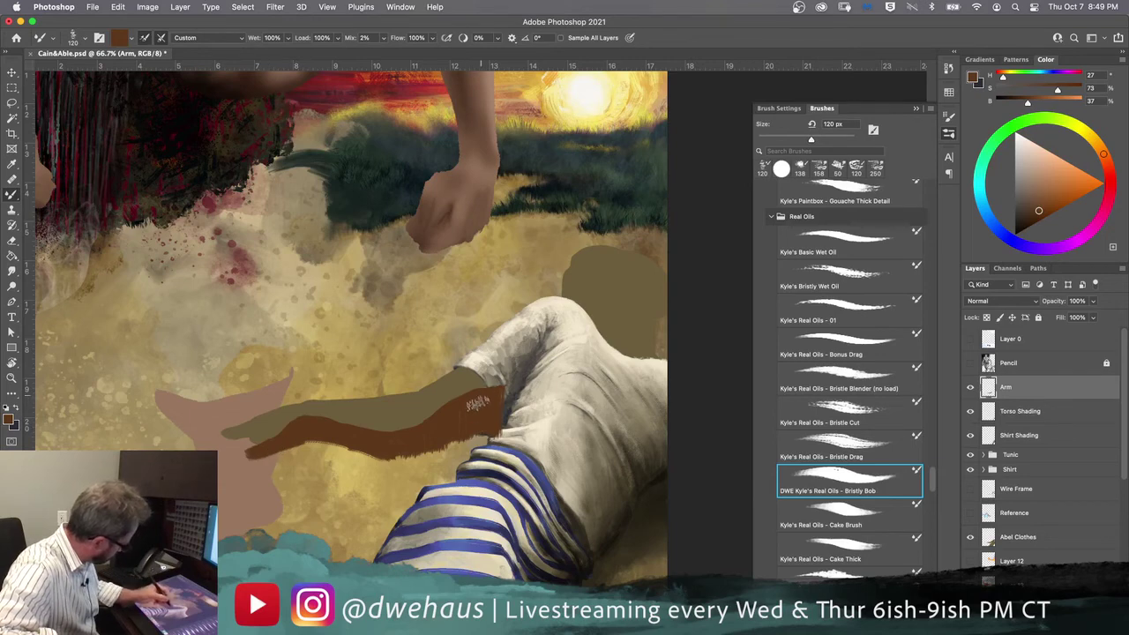
pyautogui.moveTo(1038, 211); pyautogui.dragTo(1032, 212)
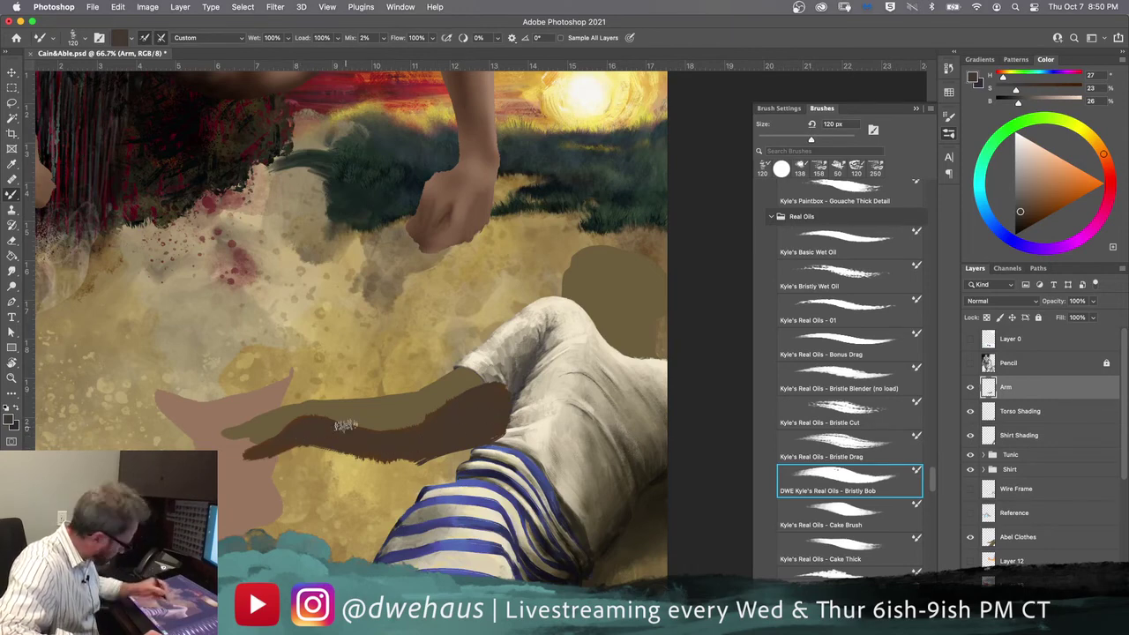
pyautogui.click(1015, 213)
pyautogui.click(1015, 214)
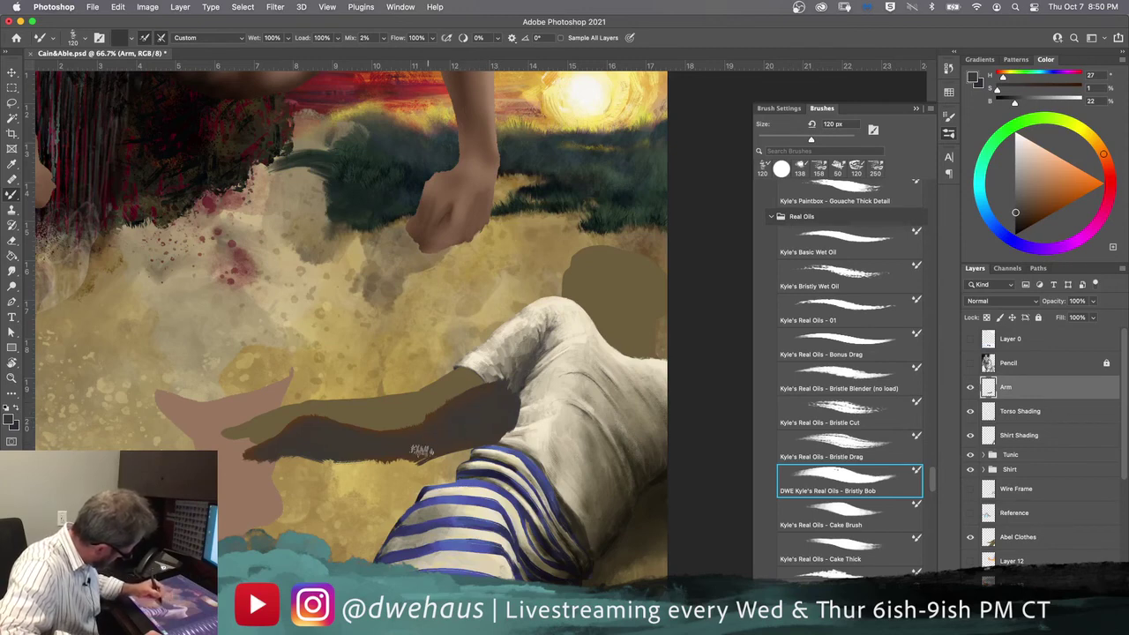
# Step: Paint a mid-brown transition along the upper arm's shadow edge using sampled tones and a warmer brown (hue 35, saturation 58, brightness 39)
pyautogui.keyDown('alt'); pyautogui.click(394, 425); pyautogui.keyUp('alt')
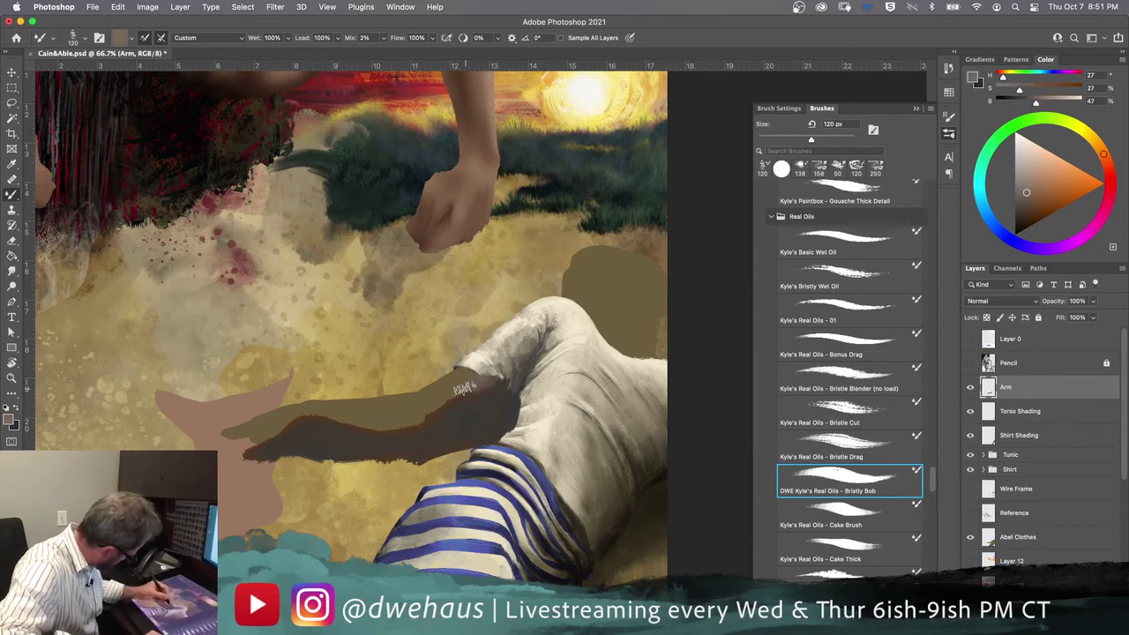
pyautogui.keyDown('alt'); pyautogui.click(388, 422); pyautogui.keyUp('alt')
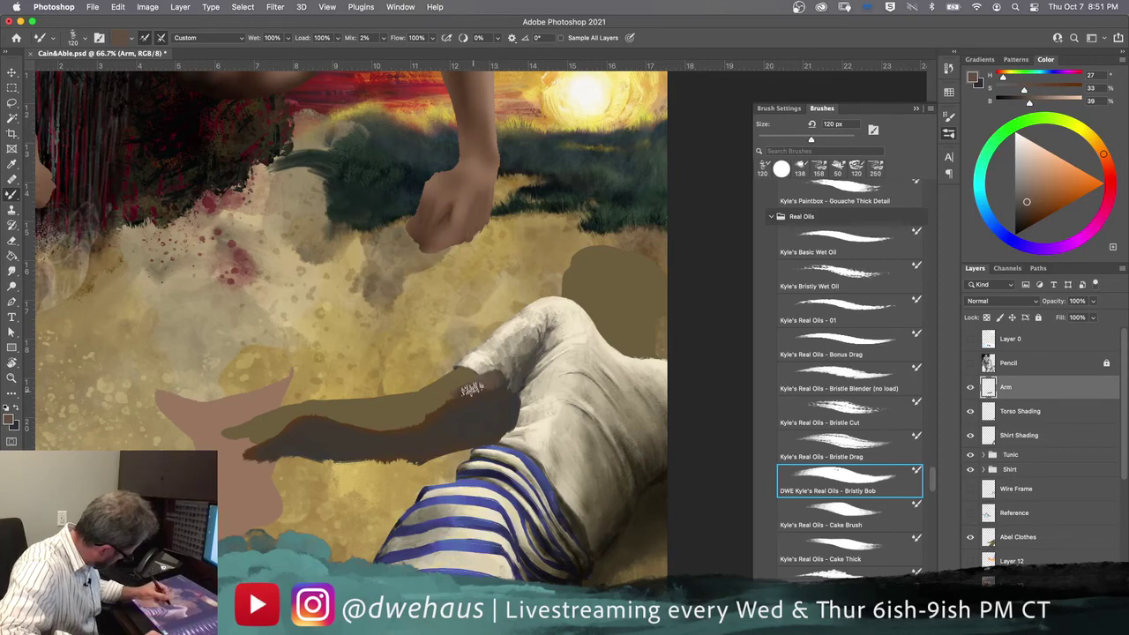
pyautogui.moveTo(1103, 154); pyautogui.dragTo(1098, 146)
pyautogui.moveTo(1025, 205); pyautogui.dragTo(1036, 205)
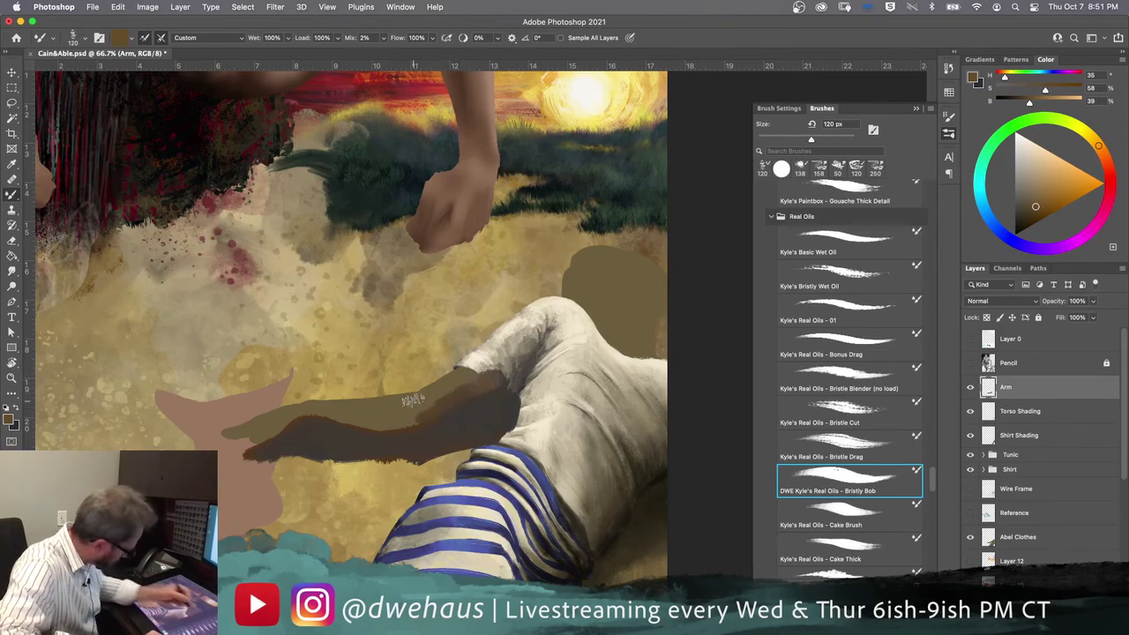
# Step: Paint the lit side of the arm from the sleeve to the hand with sampled browns, blending it into the dark underside
pyautogui.keyDown('alt'); pyautogui.click(484, 378); pyautogui.keyUp('alt')
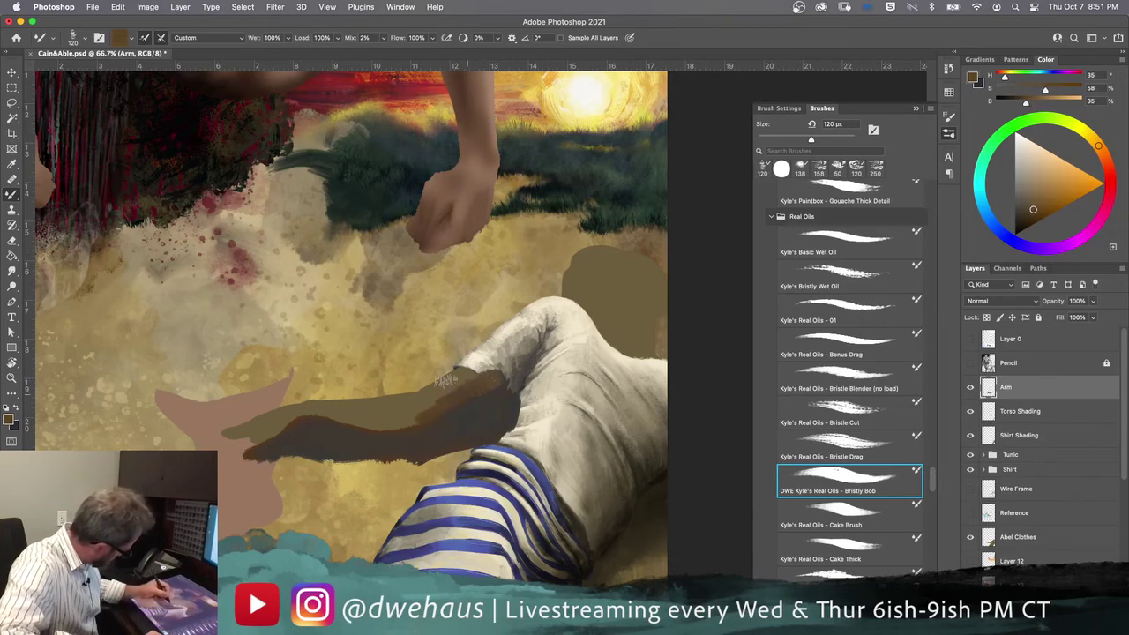
pyautogui.keyDown('alt'); pyautogui.click(422, 397); pyautogui.keyUp('alt')
pyautogui.keyDown('alt'); pyautogui.click(441, 402); pyautogui.keyUp('alt')
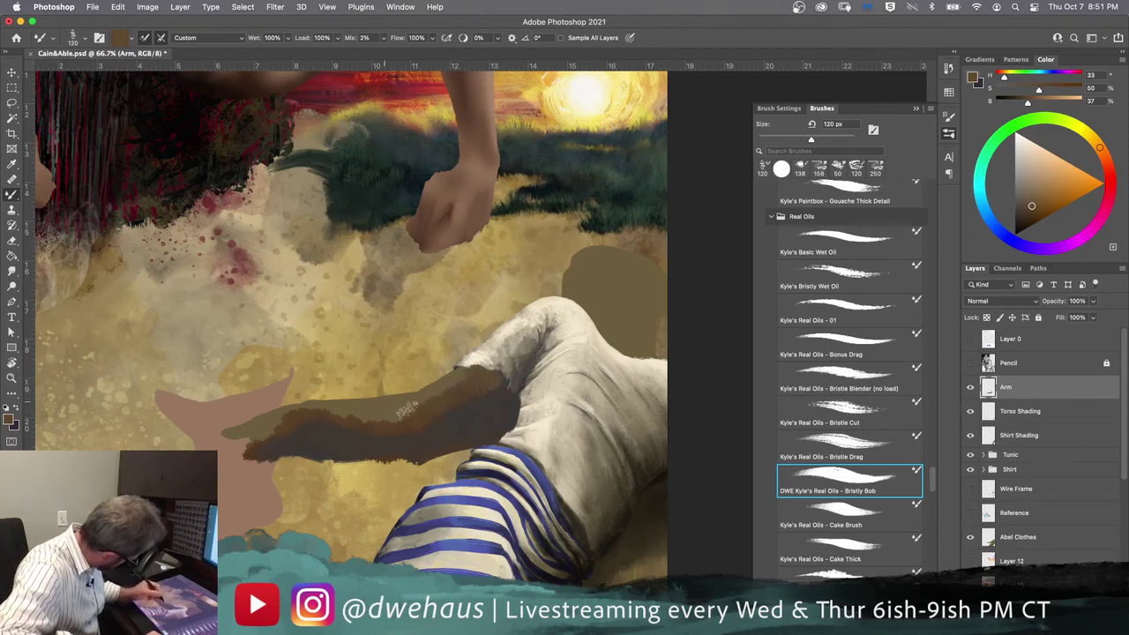
pyautogui.moveTo(404, 397)
pyautogui.mouseDown()
pyautogui.moveTo(390, 391)
pyautogui.moveTo(395, 418)
pyautogui.moveTo(372, 388)
pyautogui.moveTo(383, 423)
pyautogui.moveTo(340, 408)
pyautogui.moveTo(375, 422)
pyautogui.moveTo(365, 423)
pyautogui.moveTo(332, 404)
pyautogui.moveTo(324, 412)
pyautogui.moveTo(317, 401)
pyautogui.moveTo(341, 412)
pyautogui.moveTo(319, 387)
pyautogui.moveTo(309, 408)
pyautogui.moveTo(280, 401)
pyautogui.moveTo(271, 427)
pyautogui.moveTo(244, 414)
pyautogui.moveTo(265, 433)
pyautogui.moveTo(215, 419)
pyautogui.moveTo(284, 436)
pyautogui.moveTo(261, 418)
pyautogui.moveTo(286, 432)
pyautogui.moveTo(253, 440)
pyautogui.mouseUp()
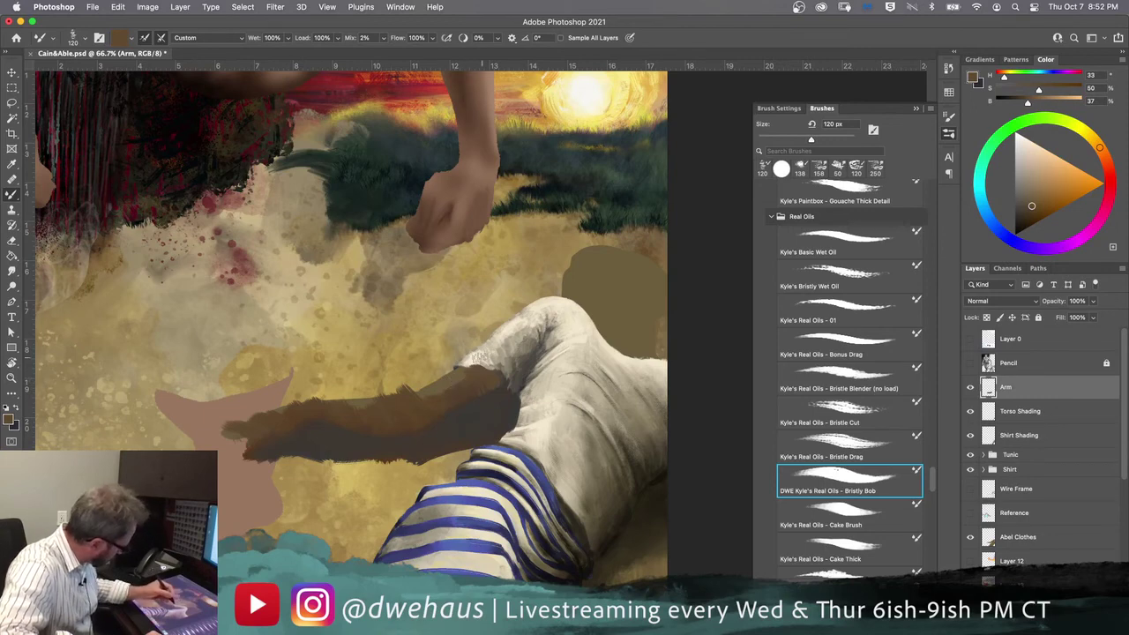
pyautogui.keyDown('alt'); pyautogui.click(501, 402); pyautogui.keyUp('alt')
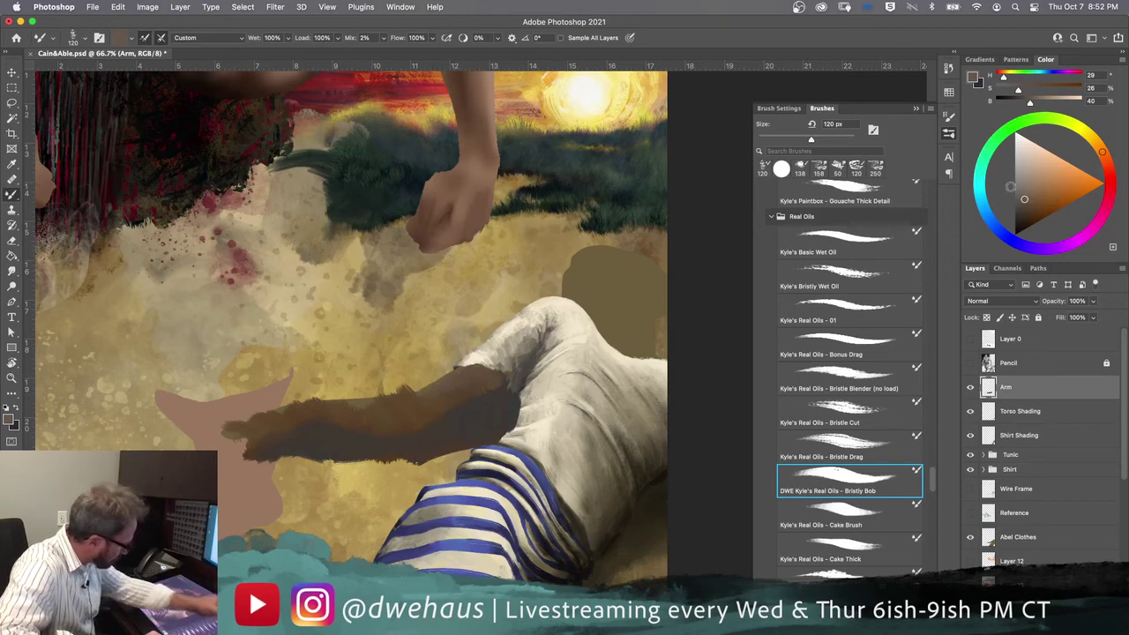
# Step: Paint a pale tan highlight on the upper arm just below the sleeve, lightening the colour to hue 32, saturation 22, brightness 77
pyautogui.click(1038, 185)
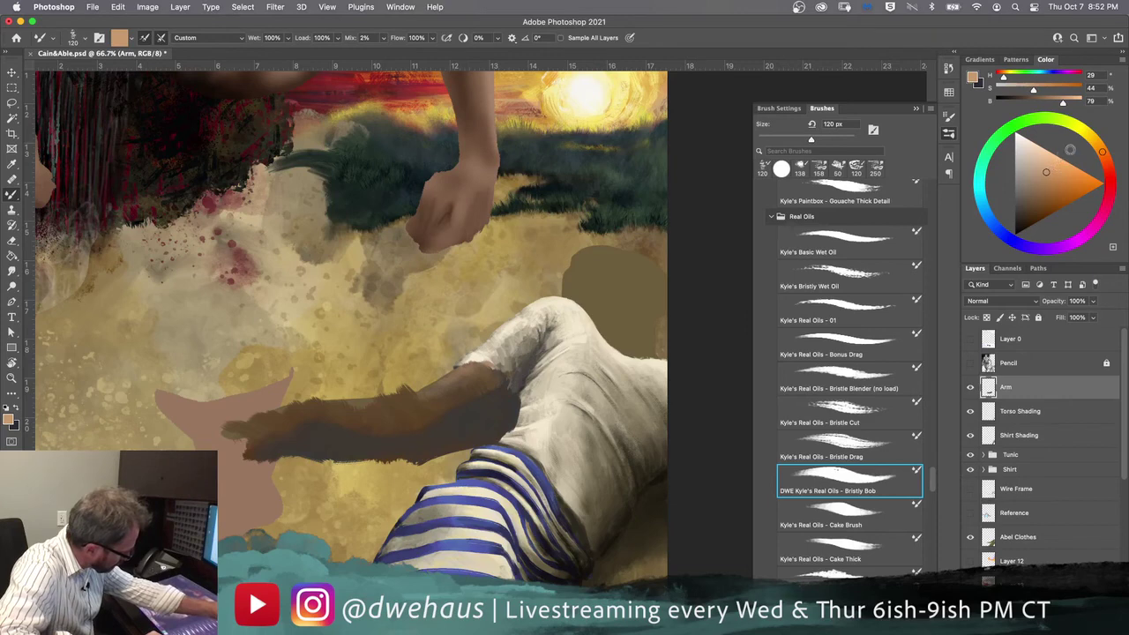
pyautogui.moveTo(1048, 172); pyautogui.dragTo(1047, 183)
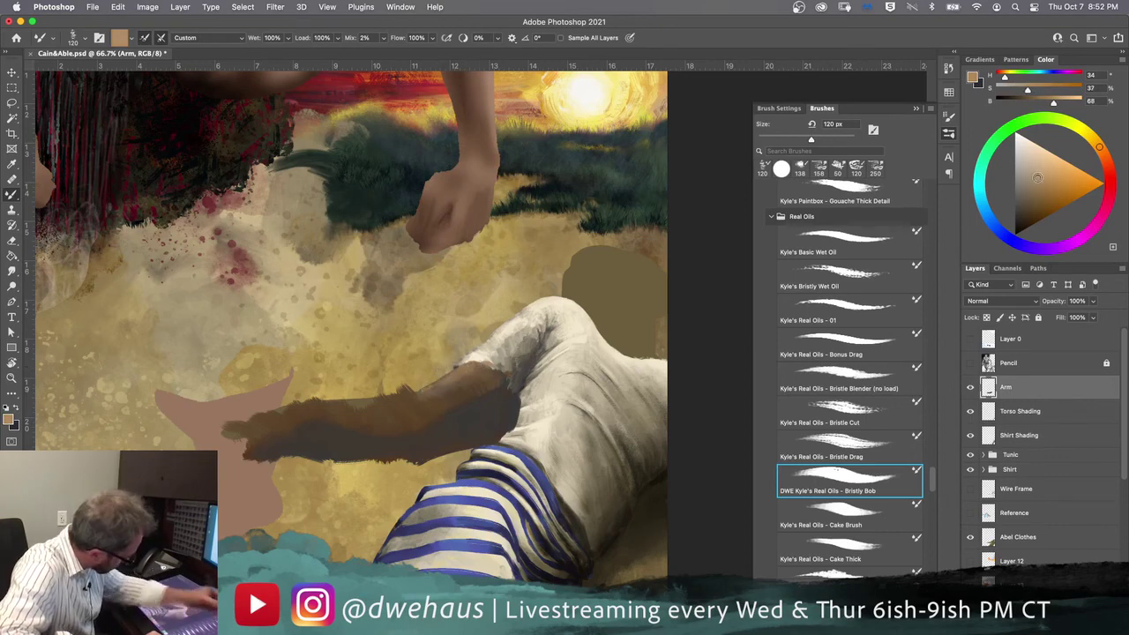
pyautogui.moveTo(469, 365)
pyautogui.mouseDown()
pyautogui.moveTo(428, 387)
pyautogui.moveTo(436, 394)
pyautogui.moveTo(466, 371)
pyautogui.mouseUp()
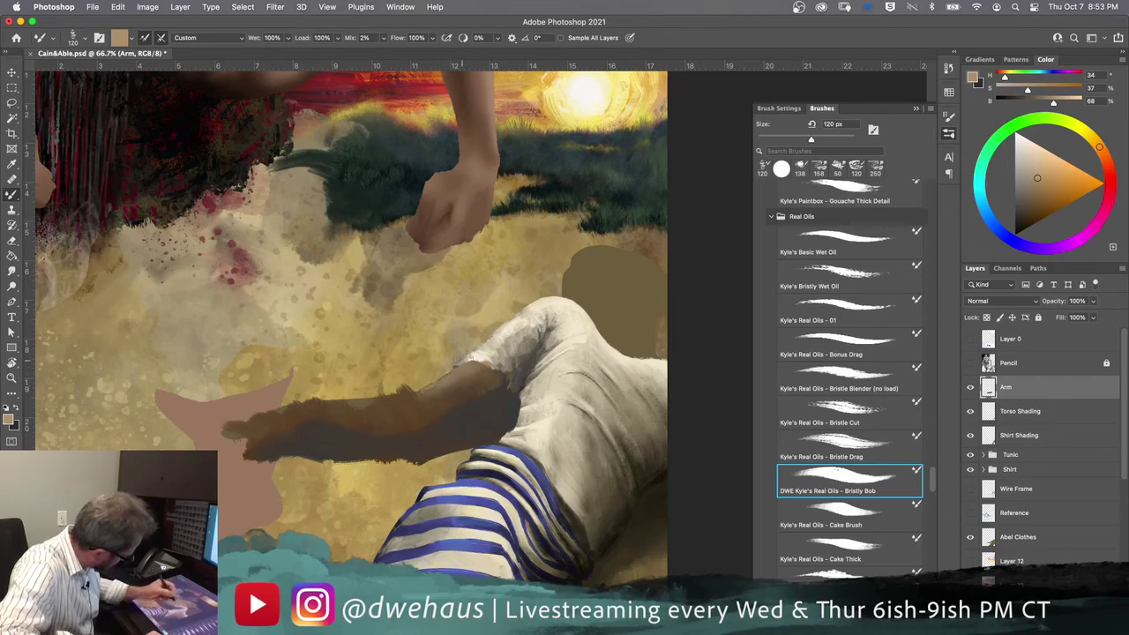
pyautogui.keyDown('alt'); pyautogui.click(481, 375); pyautogui.keyUp('alt')
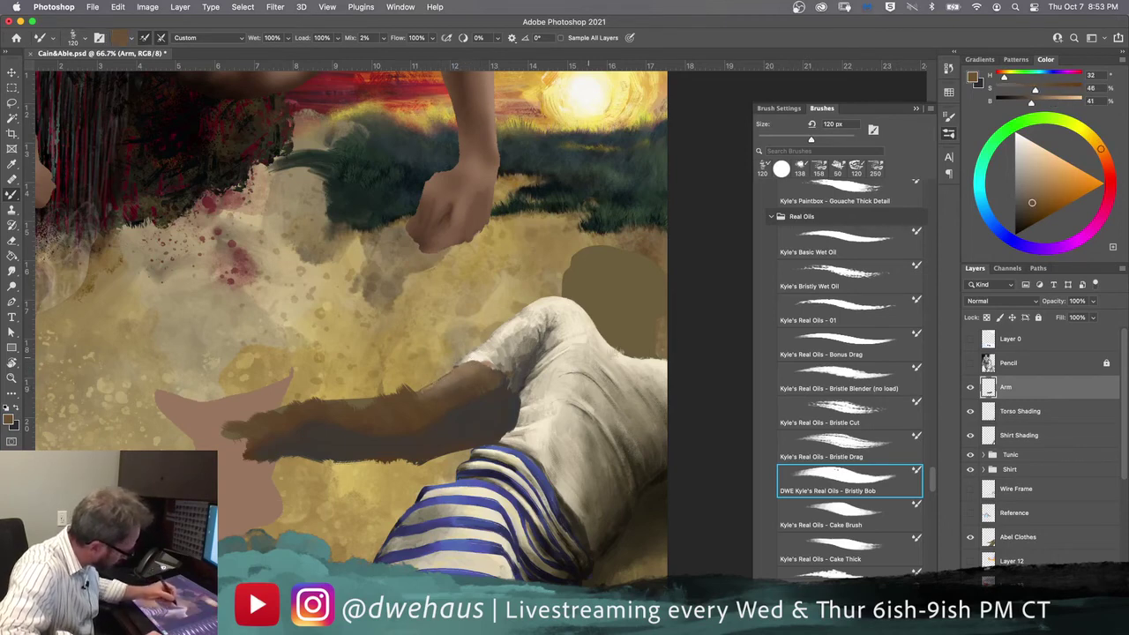
pyautogui.moveTo(1030, 183); pyautogui.dragTo(1029, 176)
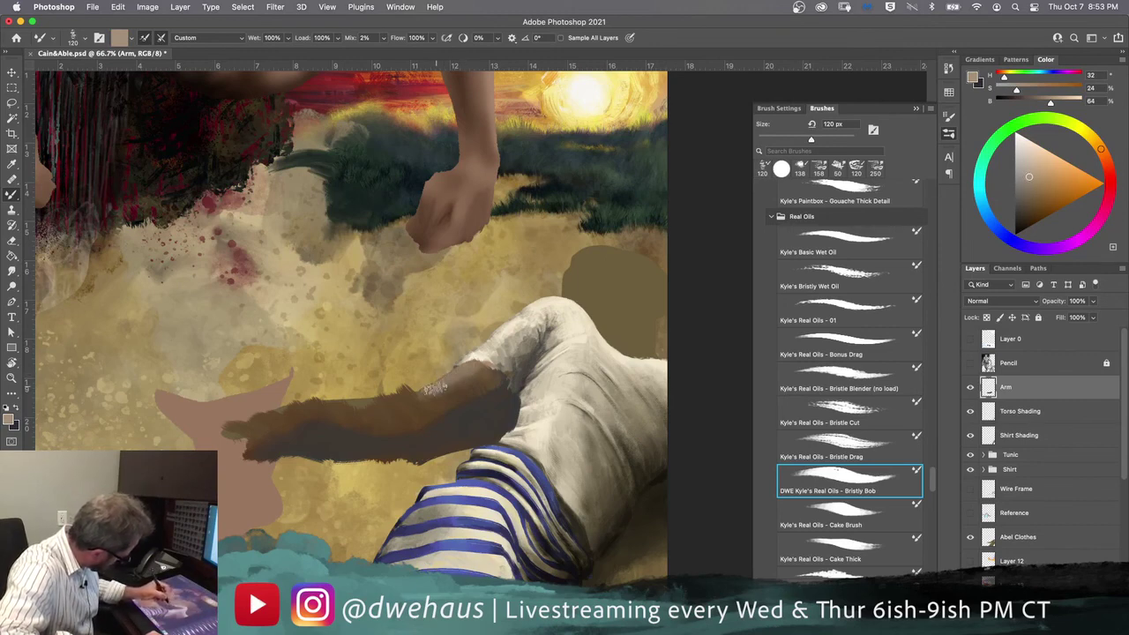
pyautogui.moveTo(1029, 177); pyautogui.dragTo(1030, 164)
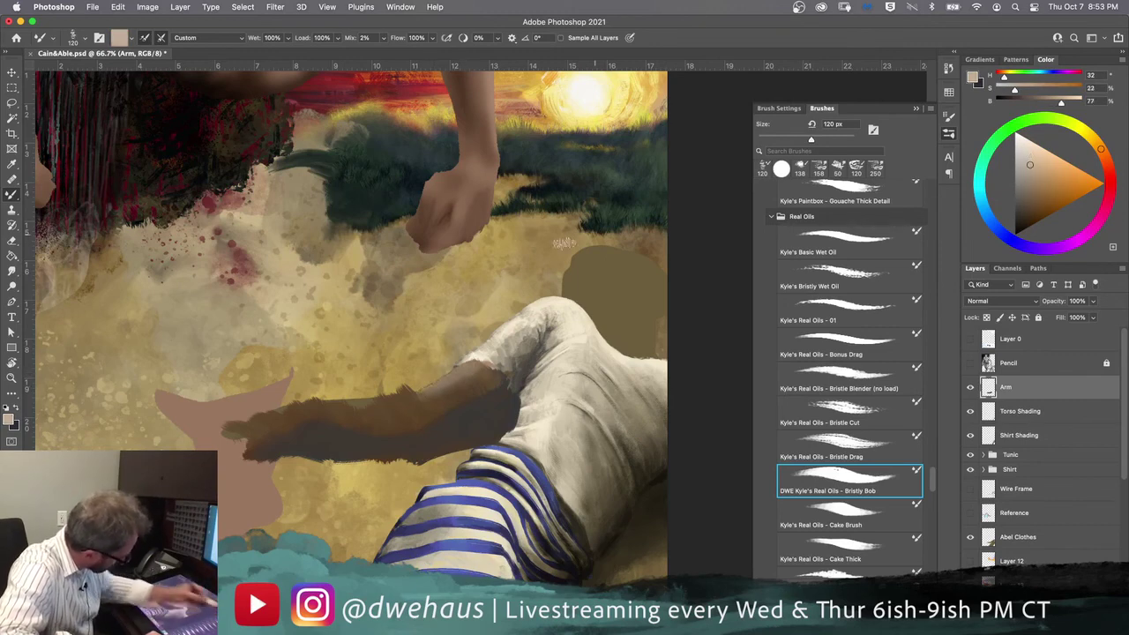
pyautogui.moveTo(474, 364); pyautogui.dragTo(452, 382)
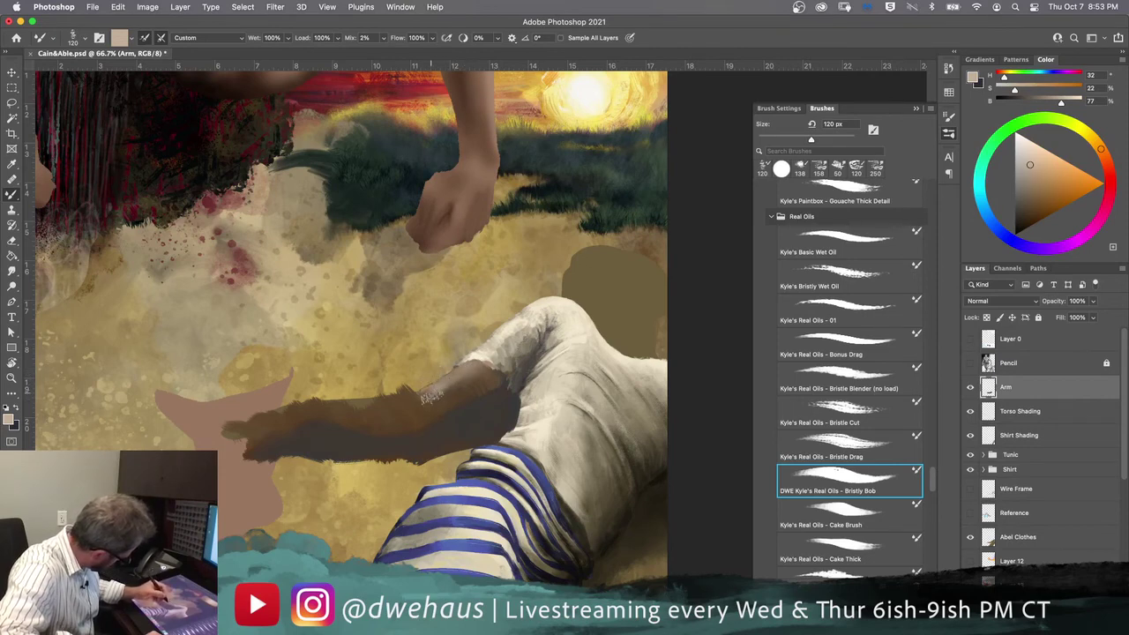
# Step: Blend the upper arm's highlight into the surrounding skin and shadow using light and mid browns sampled from the arm
pyautogui.keyDown('alt'); pyautogui.click(479, 368); pyautogui.keyUp('alt')
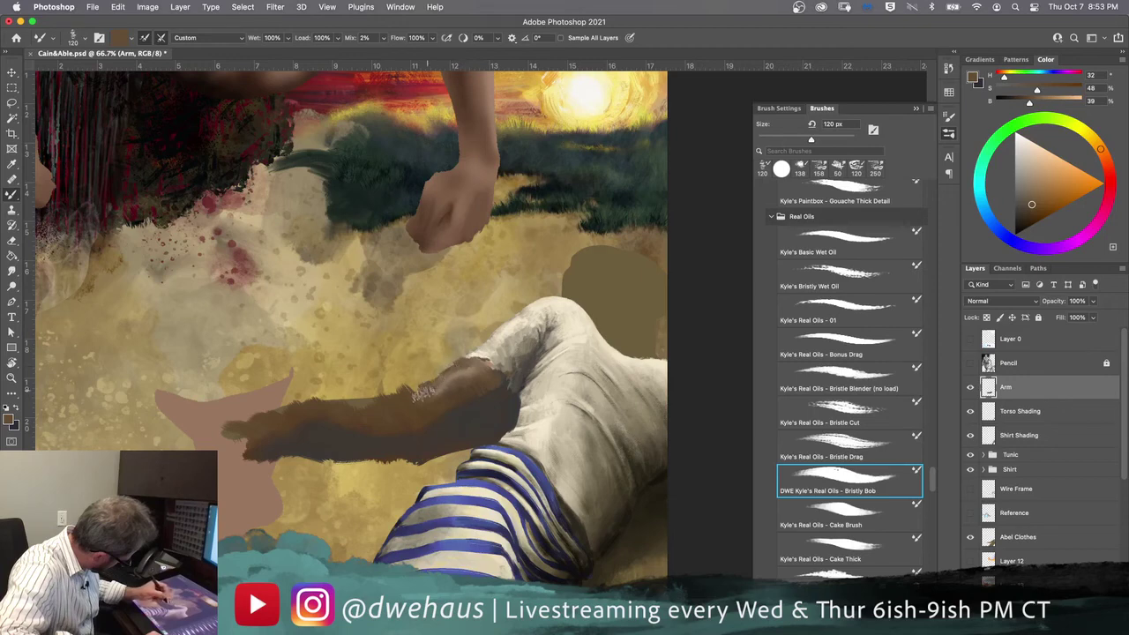
pyautogui.keyDown('alt'); pyautogui.click(484, 365); pyautogui.keyUp('alt')
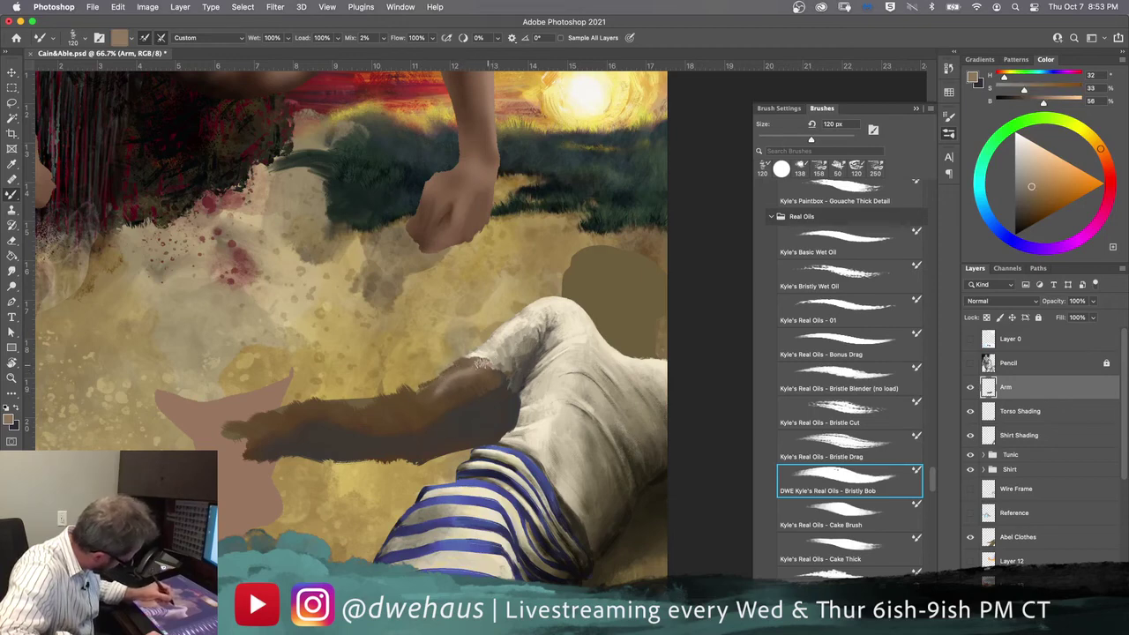
pyautogui.keyDown('alt'); pyautogui.click(454, 368); pyautogui.keyUp('alt')
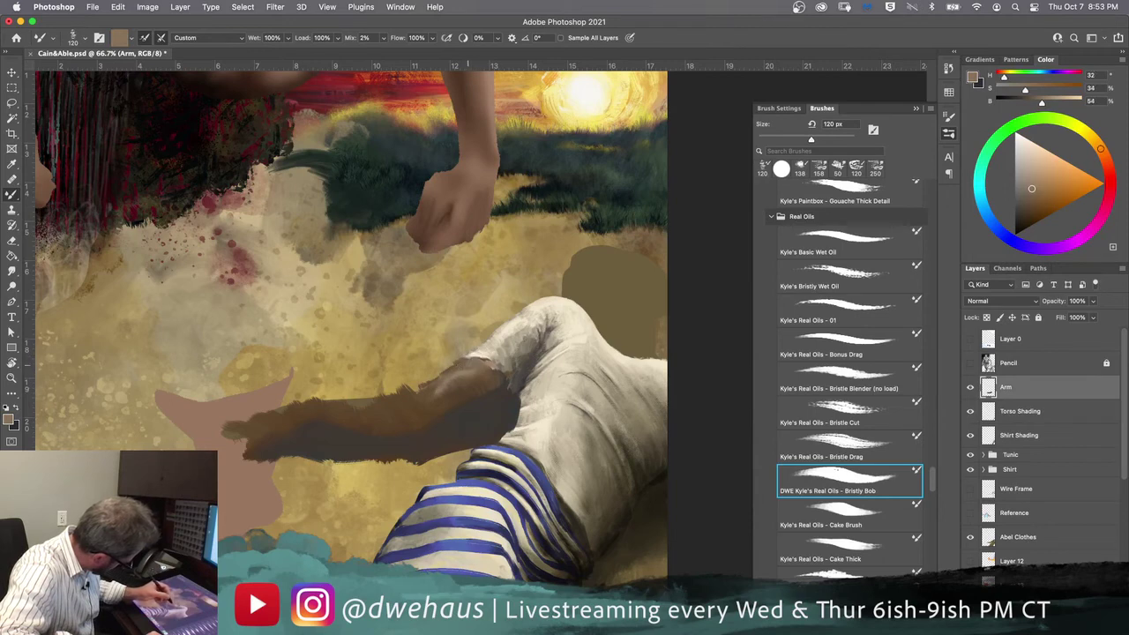
pyautogui.keyDown('alt'); pyautogui.click(453, 380); pyautogui.keyUp('alt')
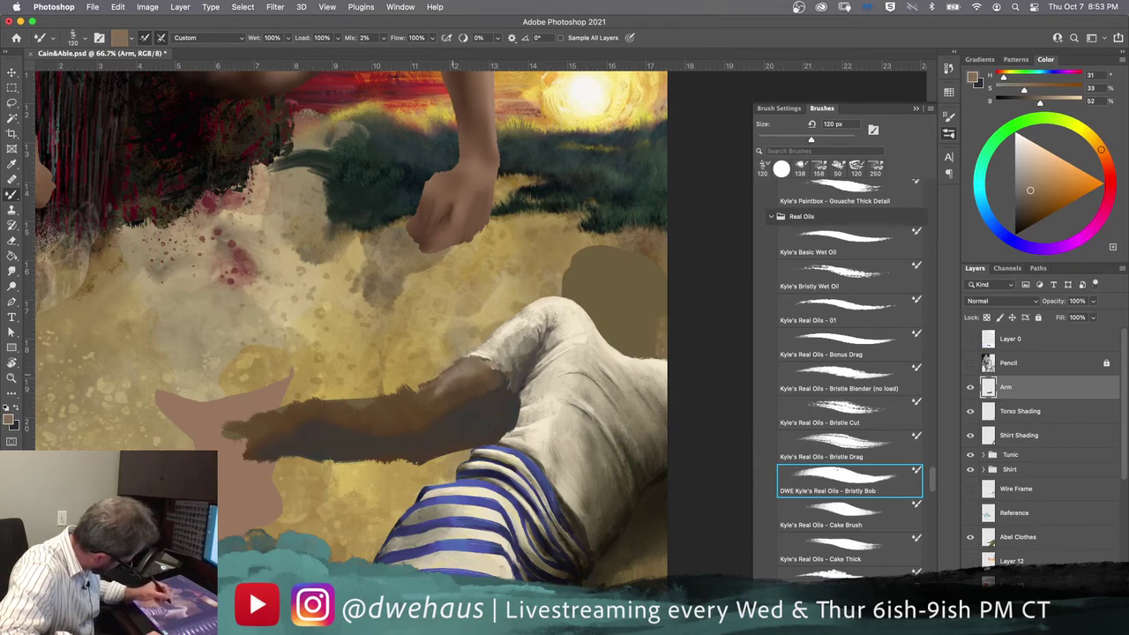
pyautogui.keyDown('alt'); pyautogui.click(468, 362); pyautogui.keyUp('alt')
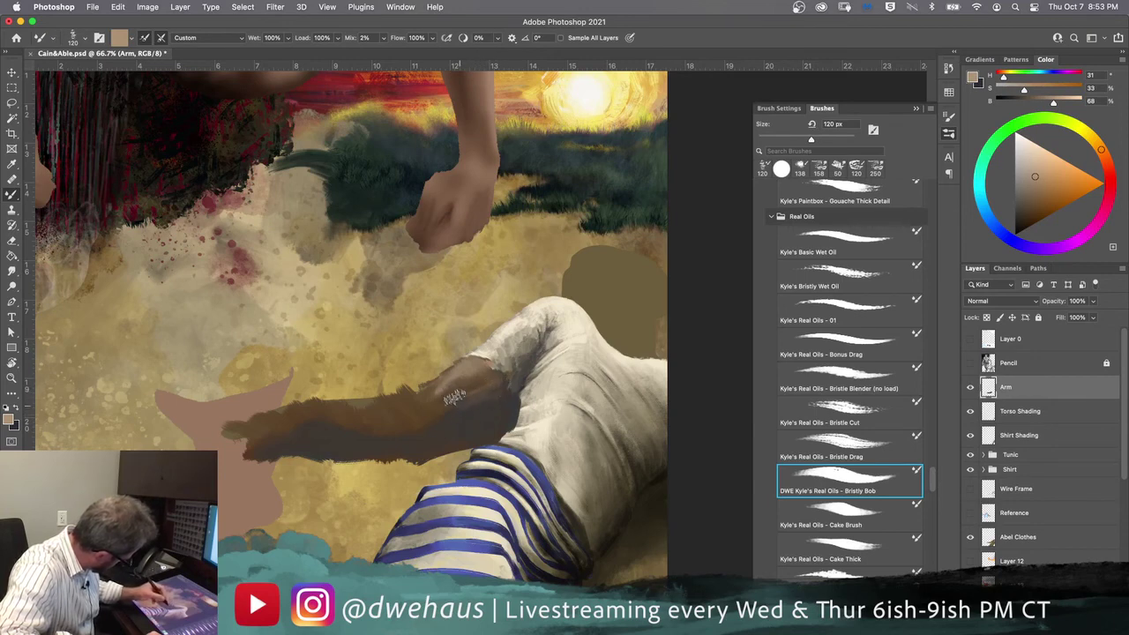
pyautogui.keyDown('alt'); pyautogui.click(465, 396); pyautogui.keyUp('alt')
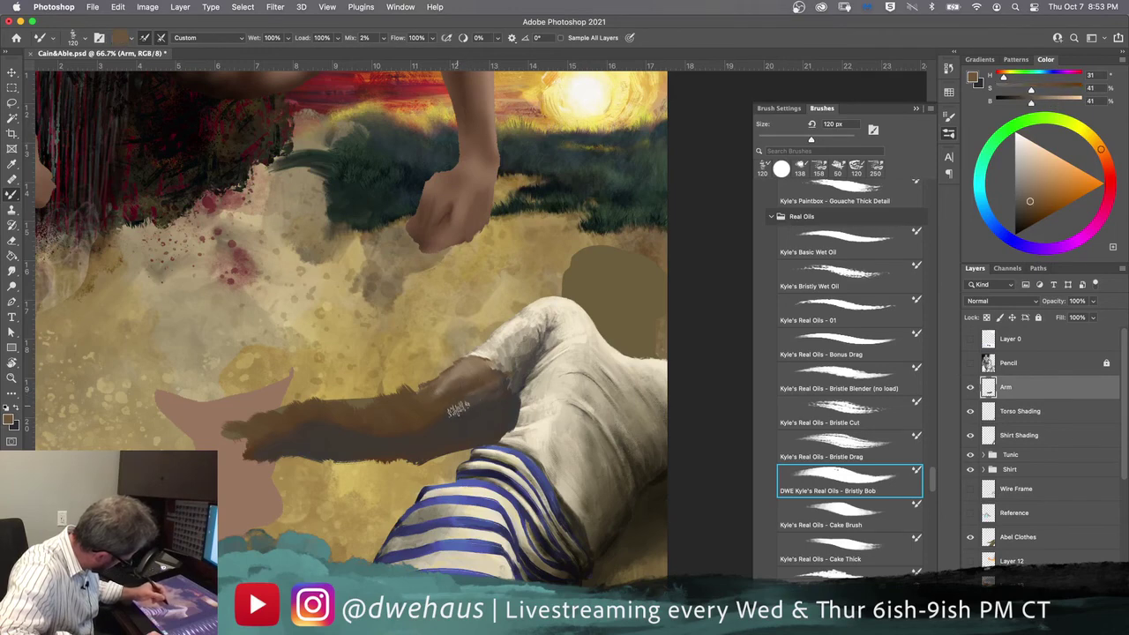
pyautogui.keyDown('alt'); pyautogui.click(486, 381); pyautogui.keyUp('alt')
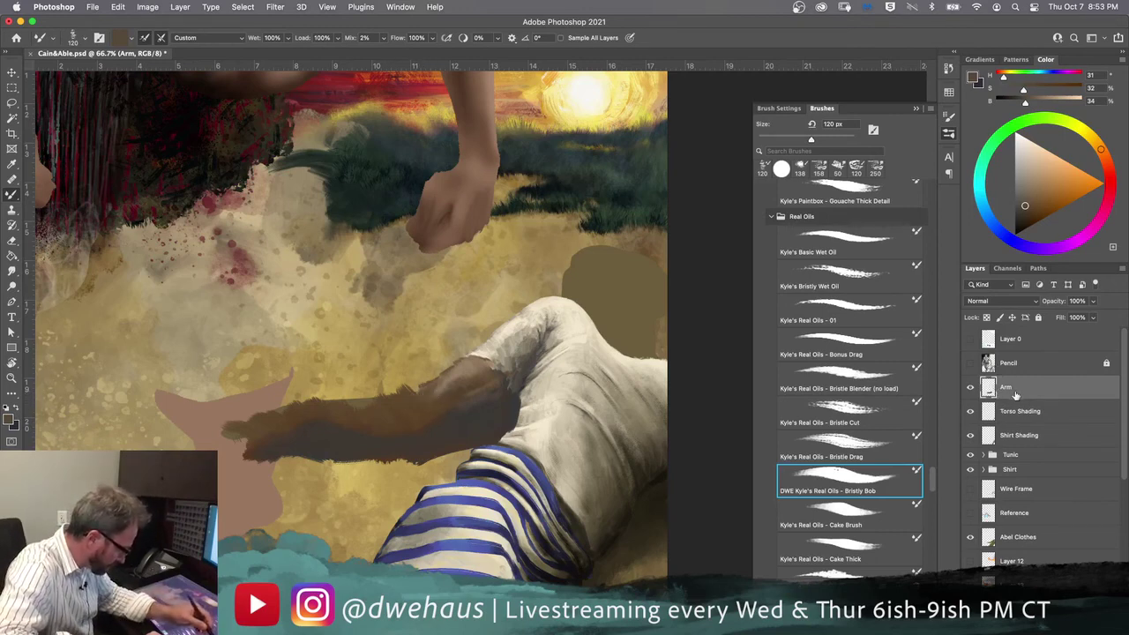
# Step: Move the Arm layer directly above Abel Clothes and clip it to that layer
pyautogui.moveTo(1016, 391); pyautogui.dragTo(1022, 522)
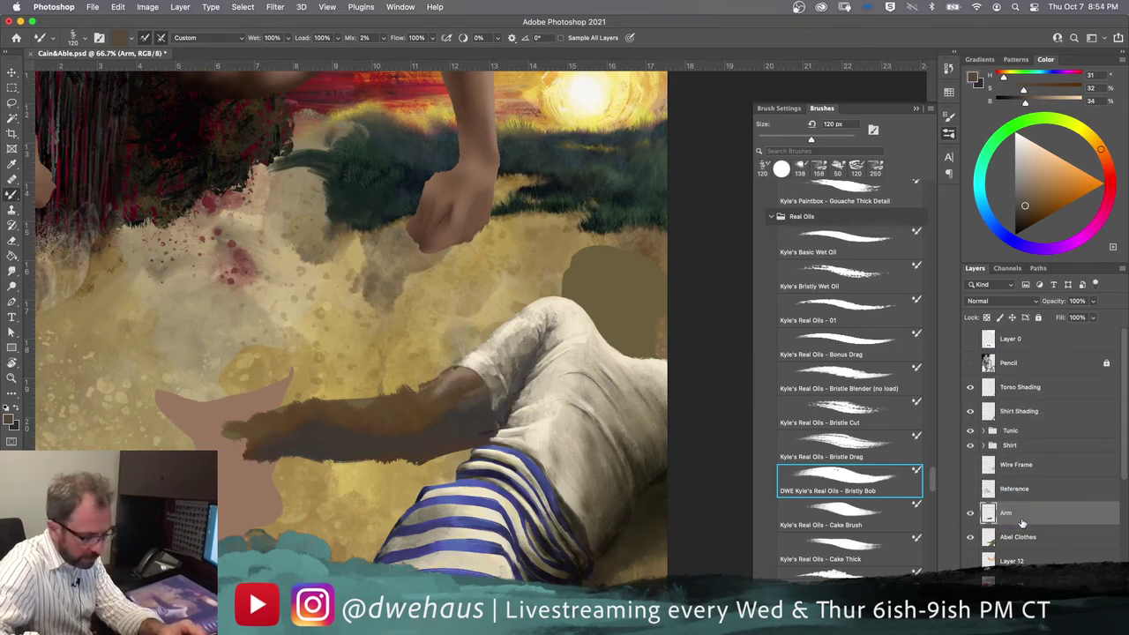
pyautogui.press('super+alt+g')
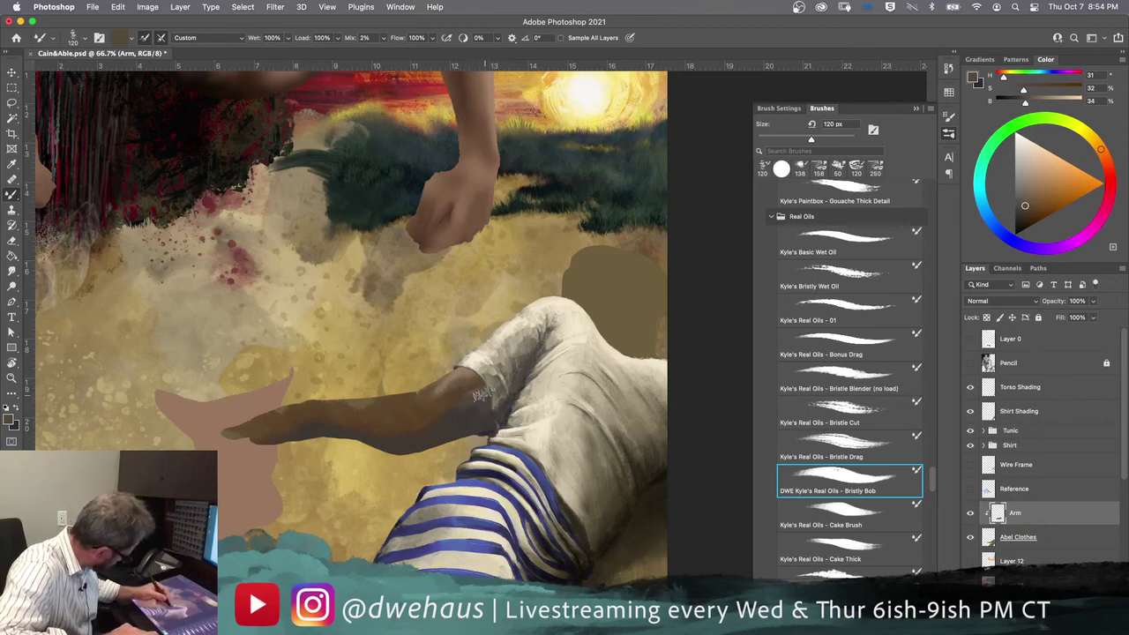
# Step: Refine the upper arm's shading and the dark underarm shadow beside the shirt with sampled browns and near-black tones
pyautogui.keyDown('alt'); pyautogui.click(471, 426); pyautogui.keyUp('alt')
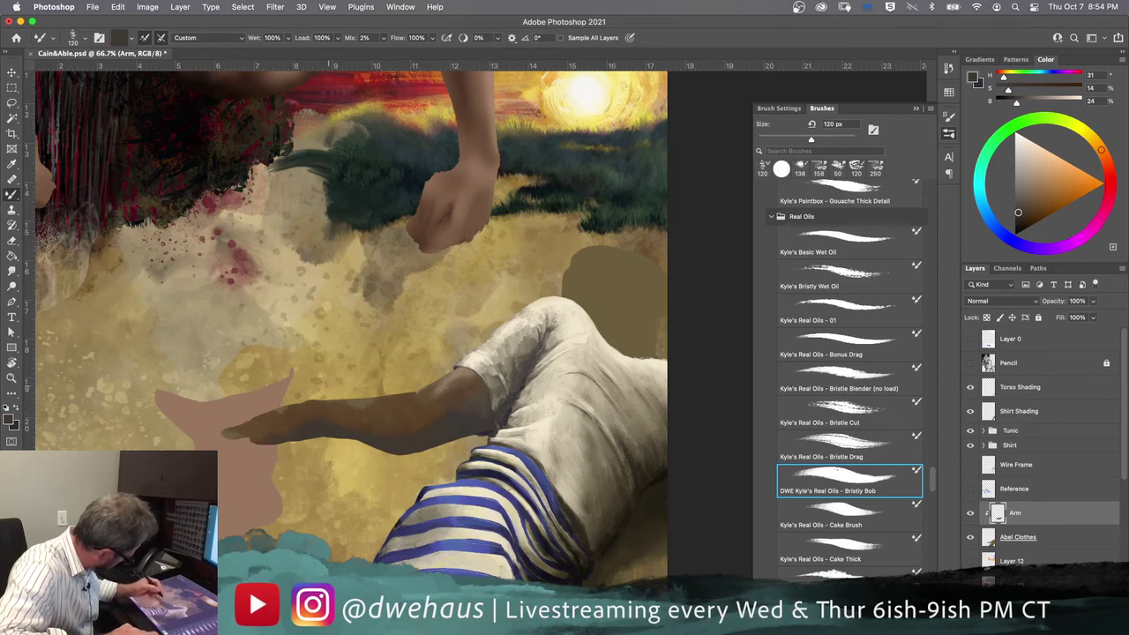
pyautogui.keyDown('alt'); pyautogui.click(434, 383); pyautogui.keyUp('alt')
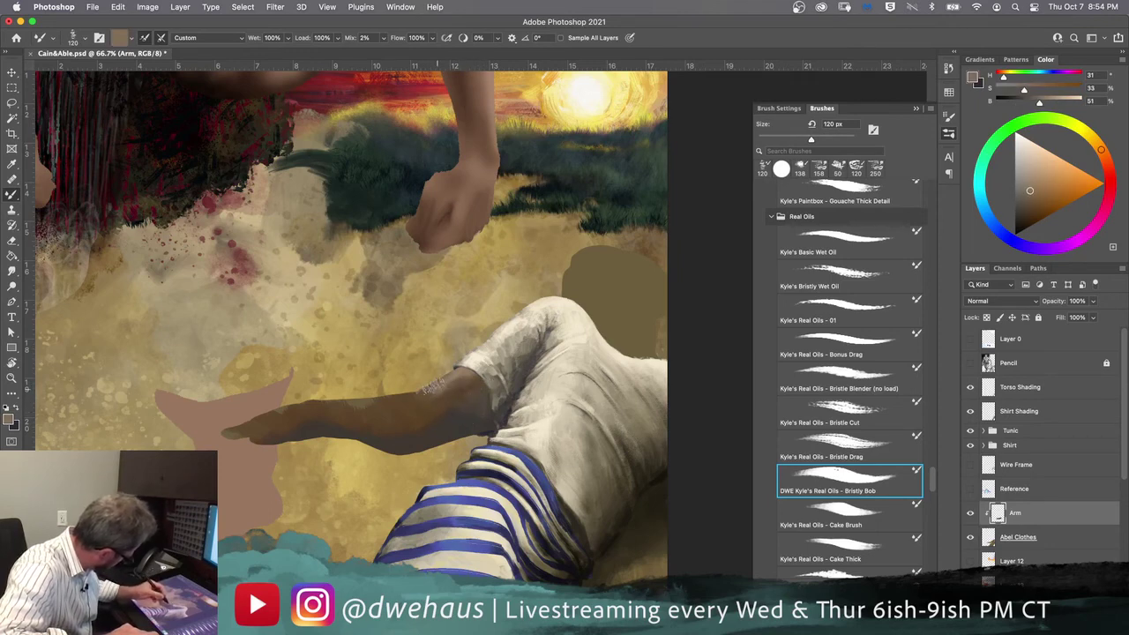
pyautogui.keyDown('alt'); pyautogui.click(452, 394); pyautogui.keyUp('alt')
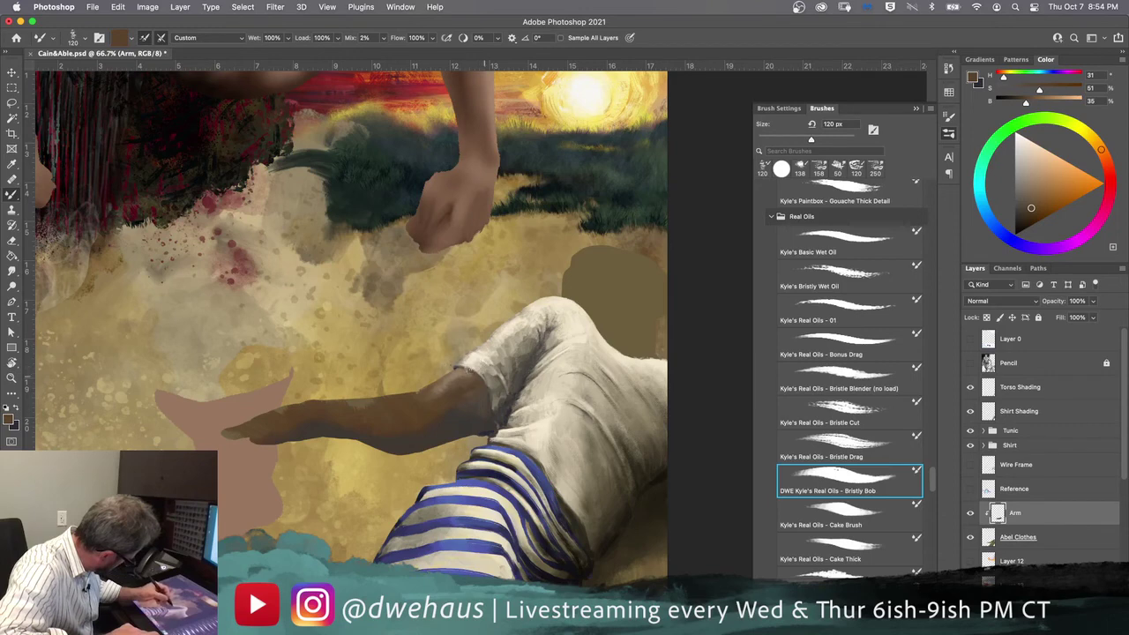
pyautogui.keyDown('alt'); pyautogui.click(484, 424); pyautogui.keyUp('alt')
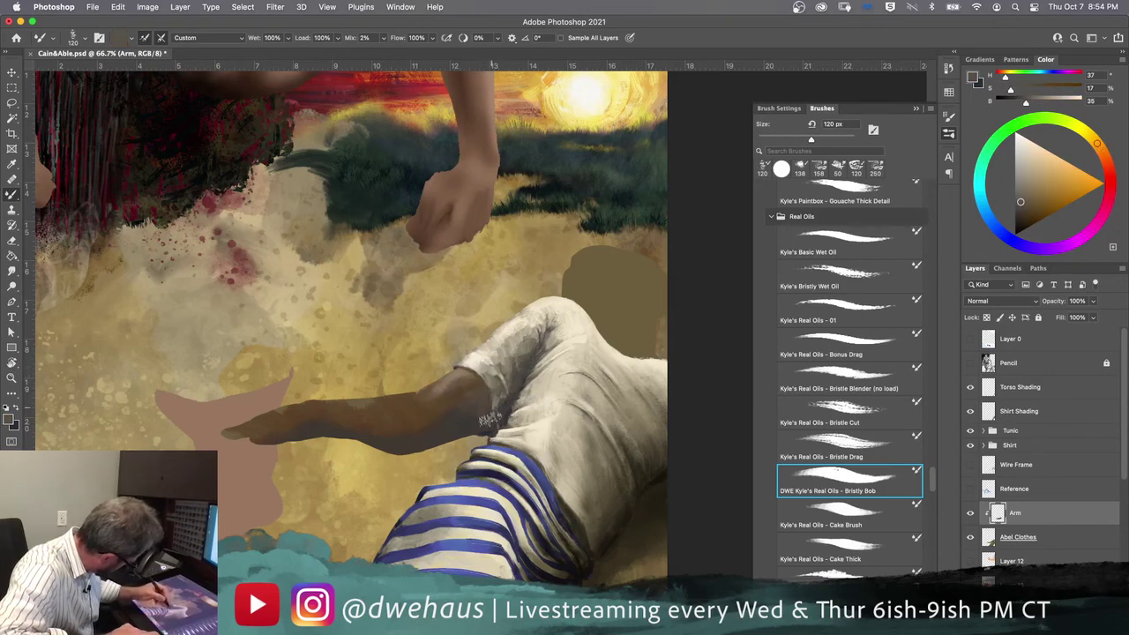
pyautogui.keyDown('alt'); pyautogui.click(481, 423); pyautogui.keyUp('alt')
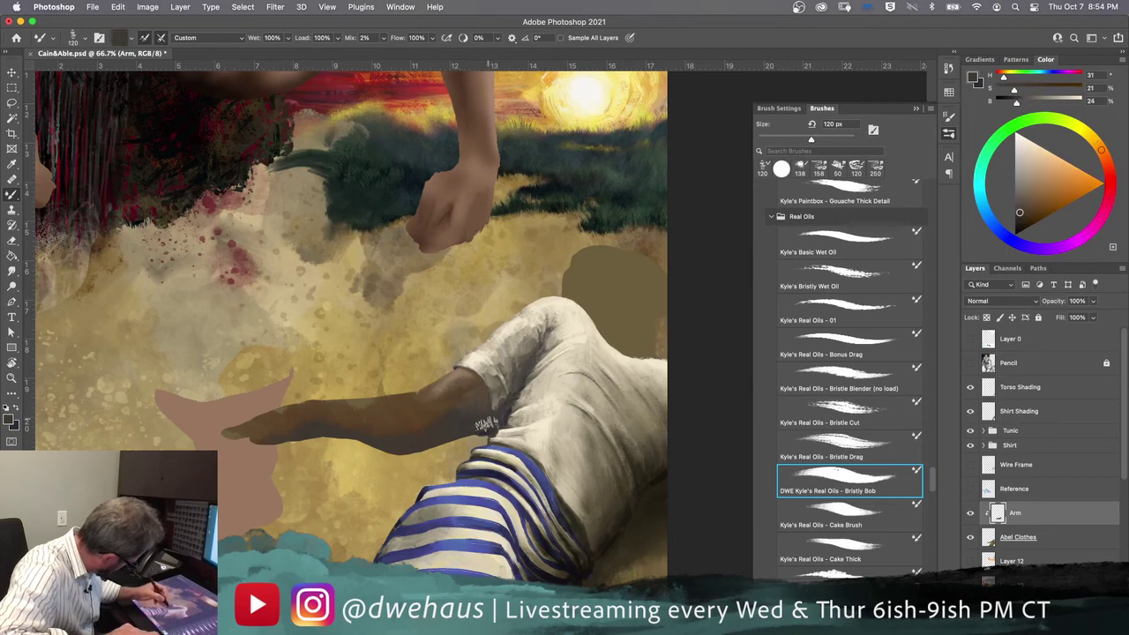
pyautogui.keyDown('alt'); pyautogui.click(488, 430); pyautogui.keyUp('alt')
pyautogui.keyDown('alt'); pyautogui.click(490, 430); pyautogui.keyUp('alt')
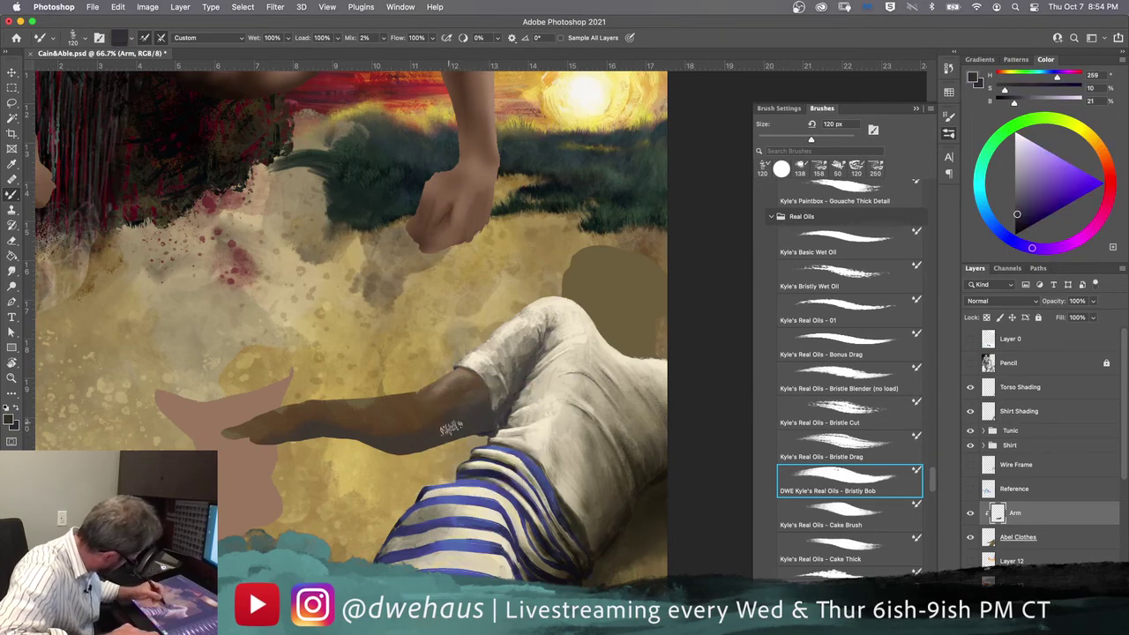
pyautogui.keyDown('alt'); pyautogui.click(481, 390); pyautogui.keyUp('alt')
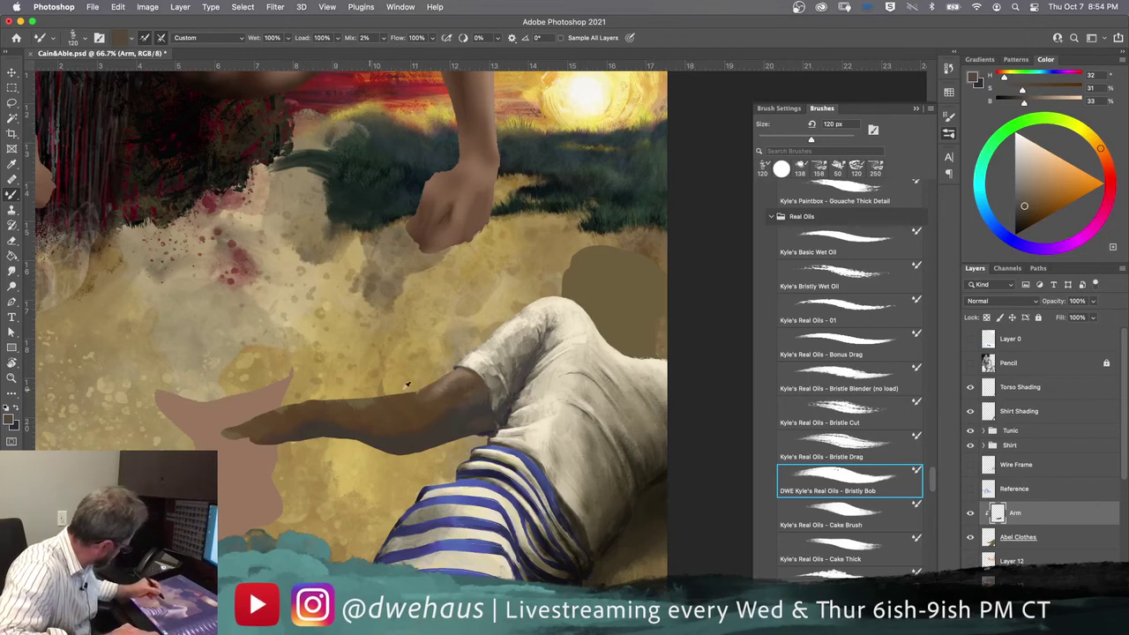
# Step: Paint sampled light browns along the forearm's upper edge and darker browns around the elbow and underside with Bristly Bob
pyautogui.keyDown('alt'); pyautogui.click(437, 388); pyautogui.keyUp('alt')
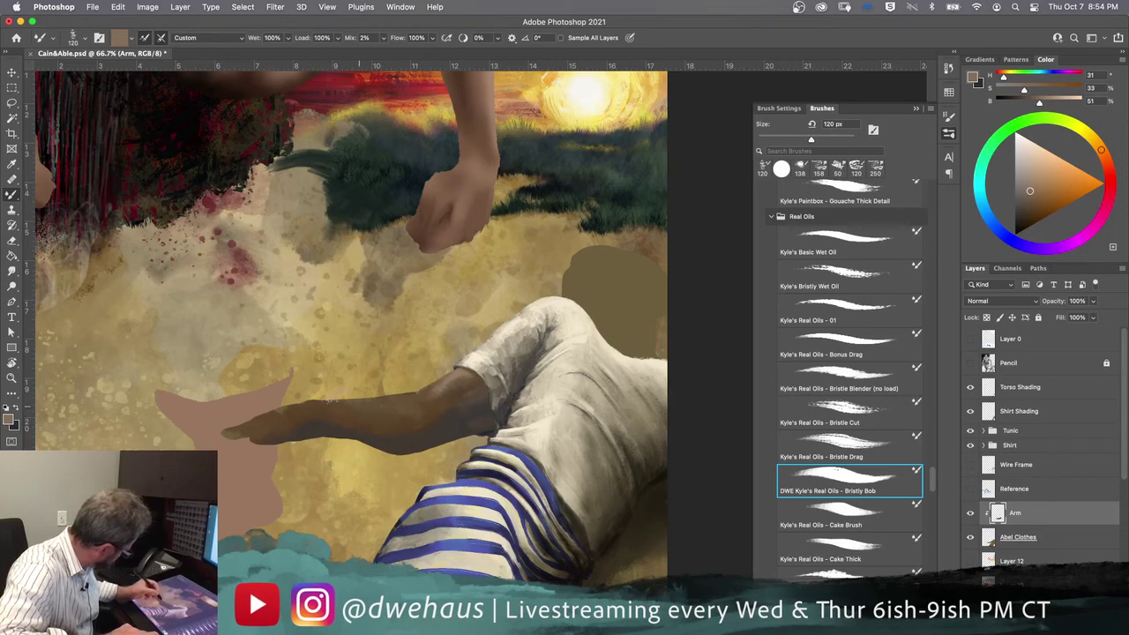
pyautogui.keyDown('alt'); pyautogui.click(444, 377); pyautogui.keyUp('alt')
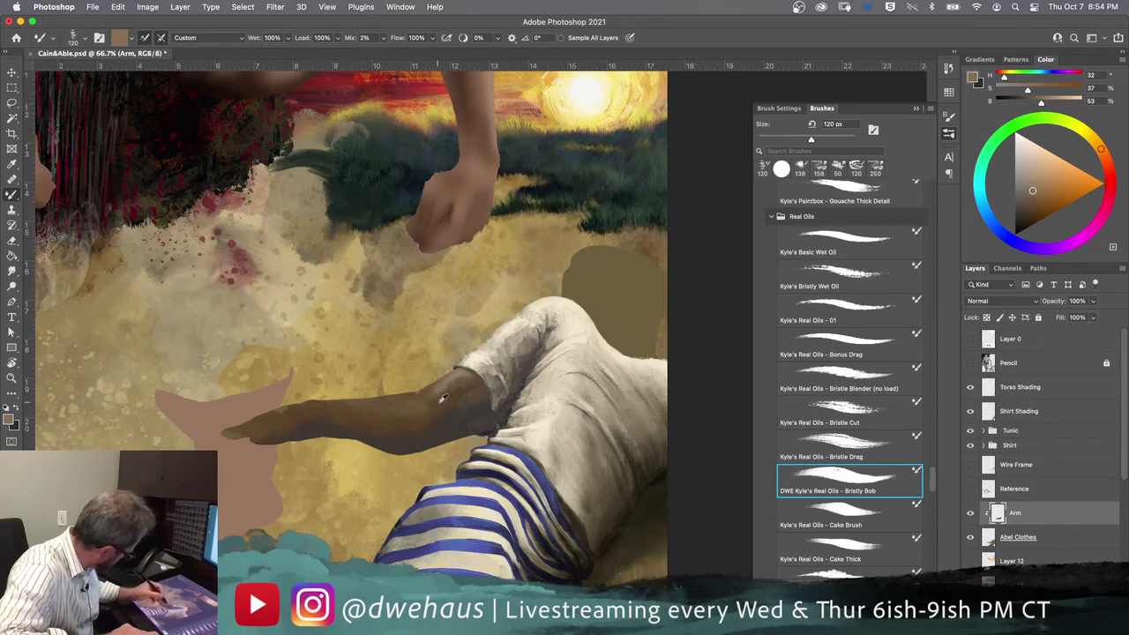
pyautogui.keyDown('alt'); pyautogui.click(441, 399); pyautogui.keyUp('alt')
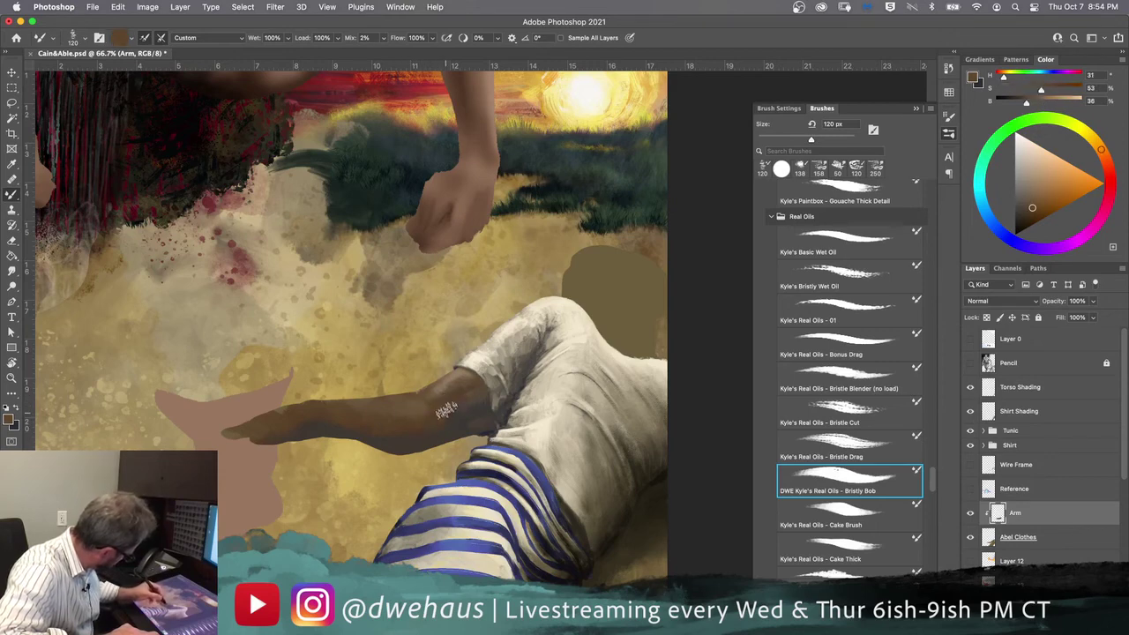
pyautogui.keyDown('alt'); pyautogui.click(450, 413); pyautogui.keyUp('alt')
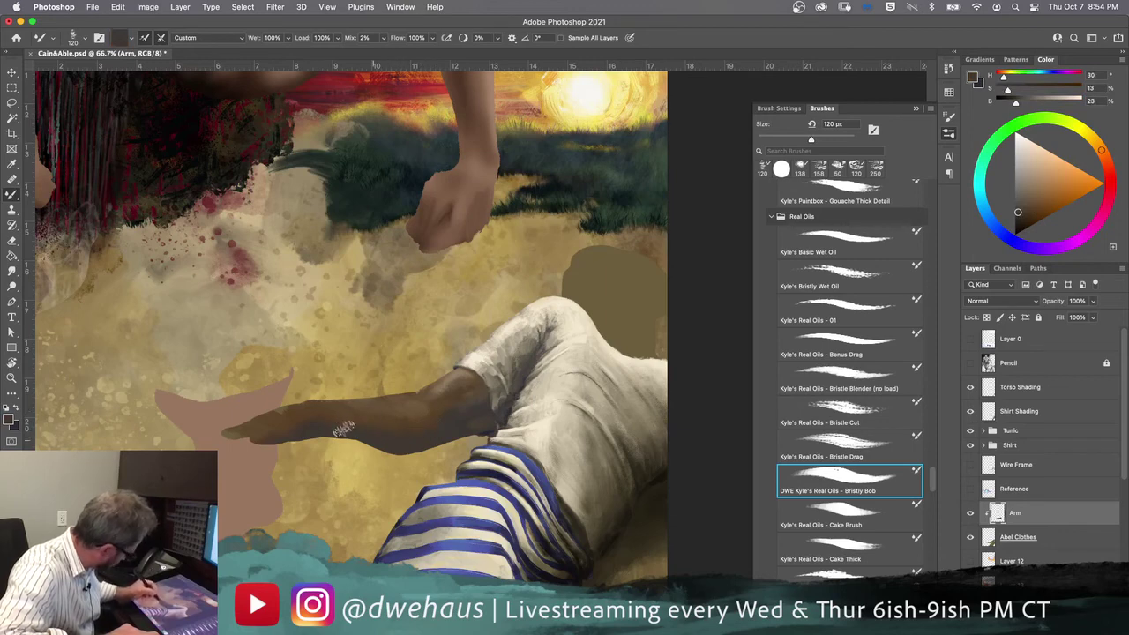
# Step: Switch to Kyle's Real Oils - Cake Brush at 170 px and model the forearm from elbow to wrist with sampled highlight and shadow tones
pyautogui.press('.')
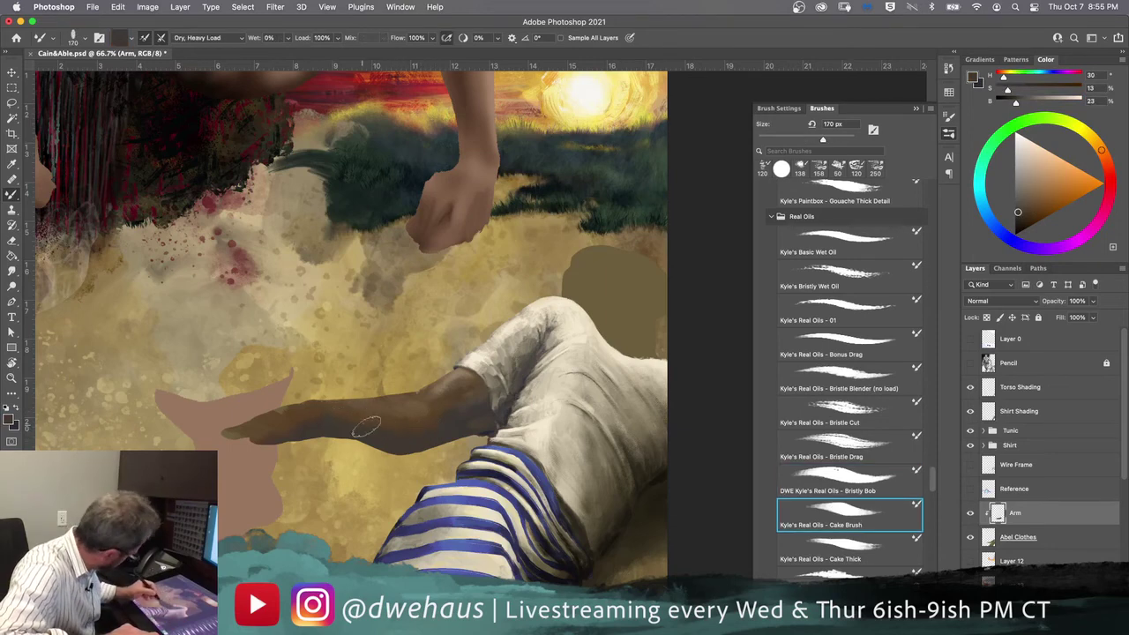
pyautogui.moveTo(362, 426); pyautogui.dragTo(327, 411)
pyautogui.moveTo(442, 386); pyautogui.dragTo(414, 403)
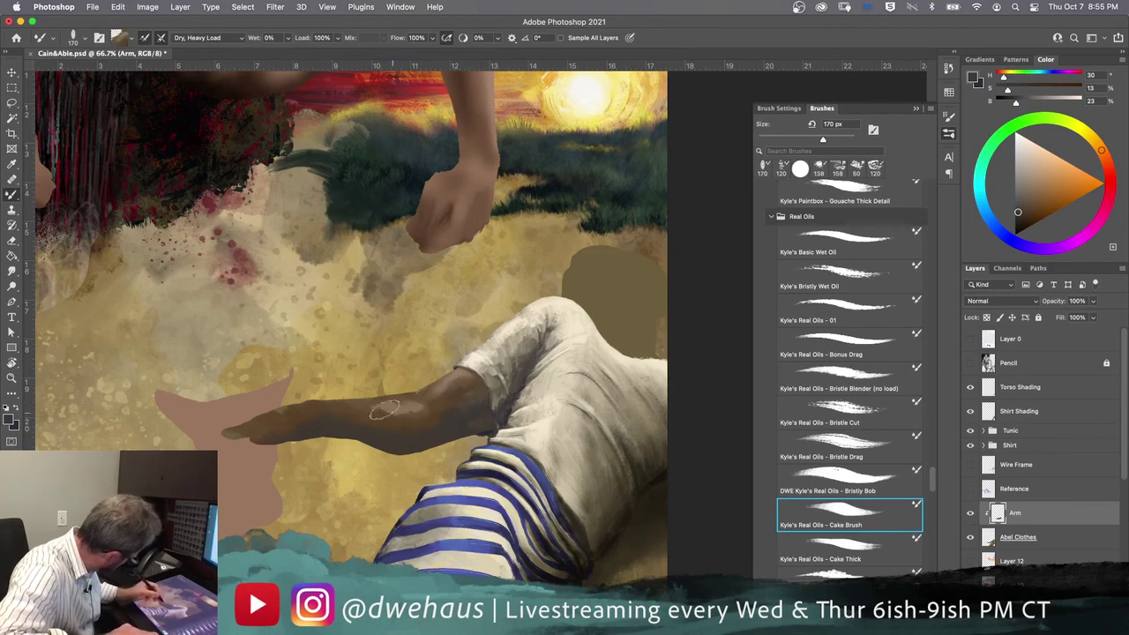
pyautogui.moveTo(421, 414); pyautogui.dragTo(402, 402)
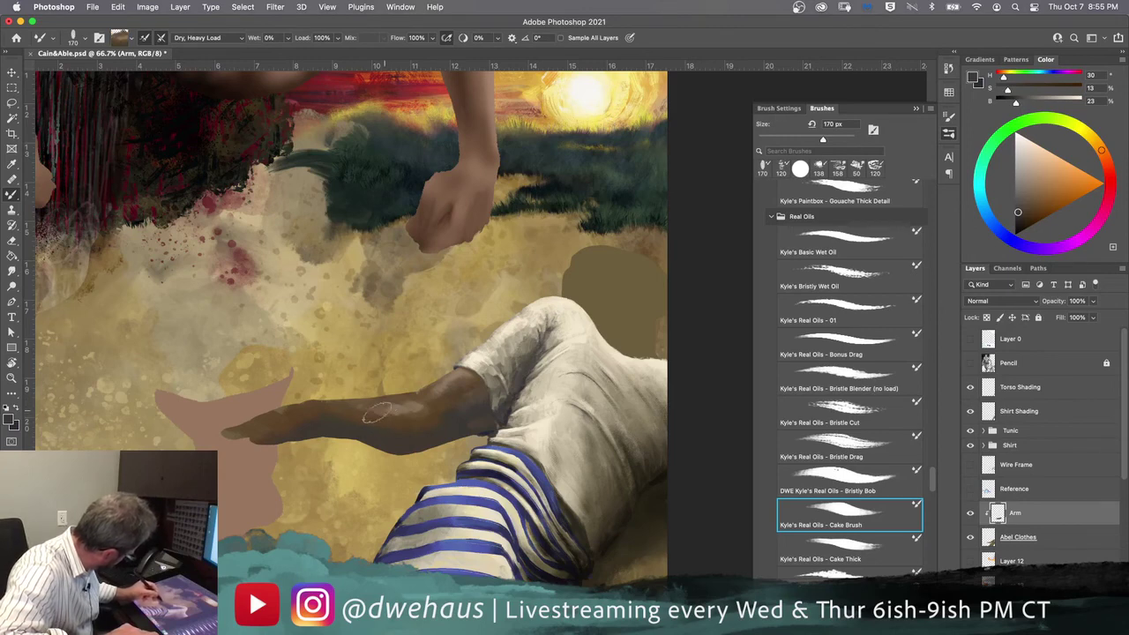
pyautogui.moveTo(366, 412); pyautogui.dragTo(300, 408)
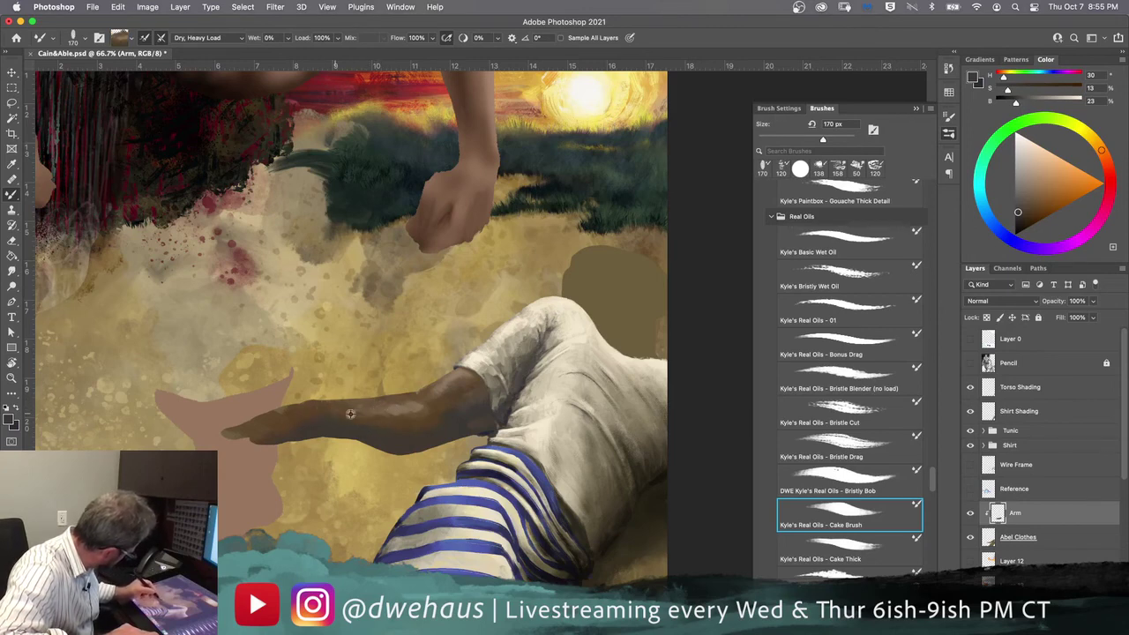
pyautogui.moveTo(433, 403); pyautogui.dragTo(328, 404)
pyautogui.click(610, 282)
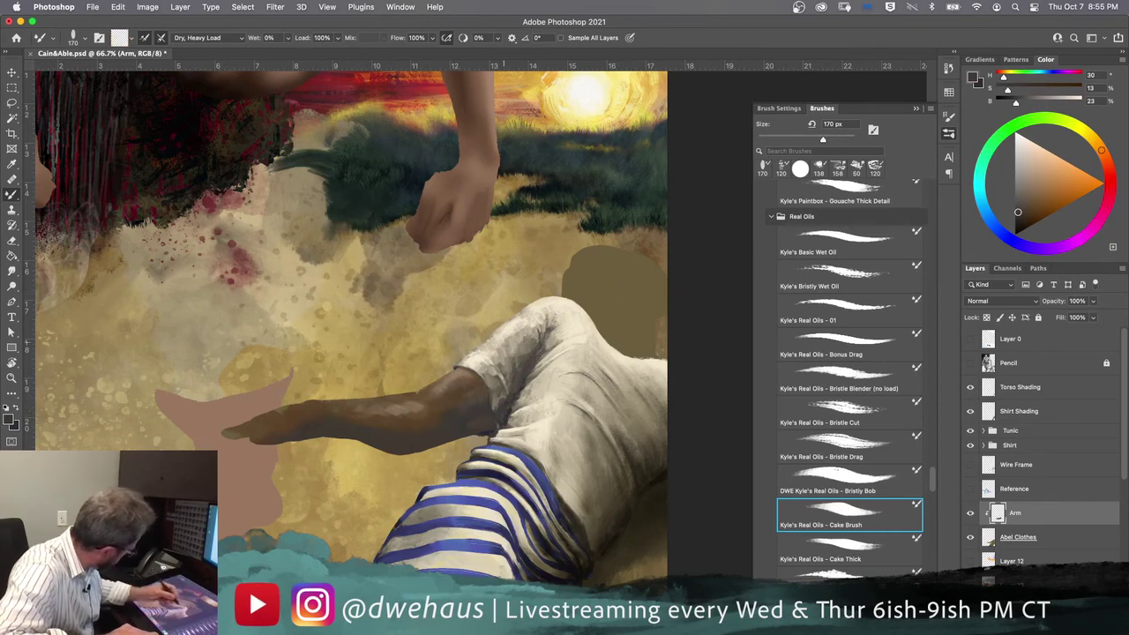
pyautogui.moveTo(481, 424); pyautogui.dragTo(336, 407)
pyautogui.moveTo(438, 406)
pyautogui.mouseDown()
pyautogui.moveTo(354, 406)
pyautogui.moveTo(381, 408)
pyautogui.moveTo(367, 417)
pyautogui.moveTo(377, 425)
pyautogui.moveTo(335, 417)
pyautogui.moveTo(347, 426)
pyautogui.moveTo(295, 413)
pyautogui.moveTo(320, 419)
pyautogui.moveTo(331, 414)
pyautogui.moveTo(307, 411)
pyautogui.moveTo(324, 409)
pyautogui.moveTo(304, 421)
pyautogui.moveTo(278, 415)
pyautogui.moveTo(285, 408)
pyautogui.moveTo(225, 430)
pyautogui.moveTo(289, 408)
pyautogui.mouseUp()
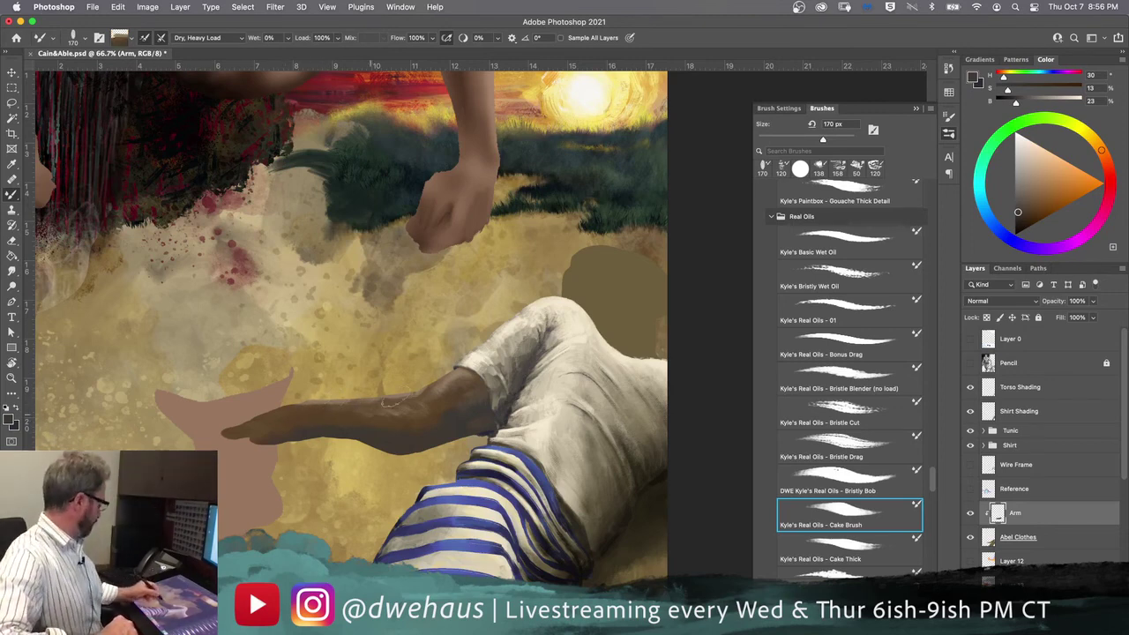
# Step: Paint shadows under the upper arm, elbow and forearm with very dark brown (H 30, S 59, B 14)
pyautogui.keyDown('alt'); pyautogui.click(420, 496); pyautogui.keyUp('alt')
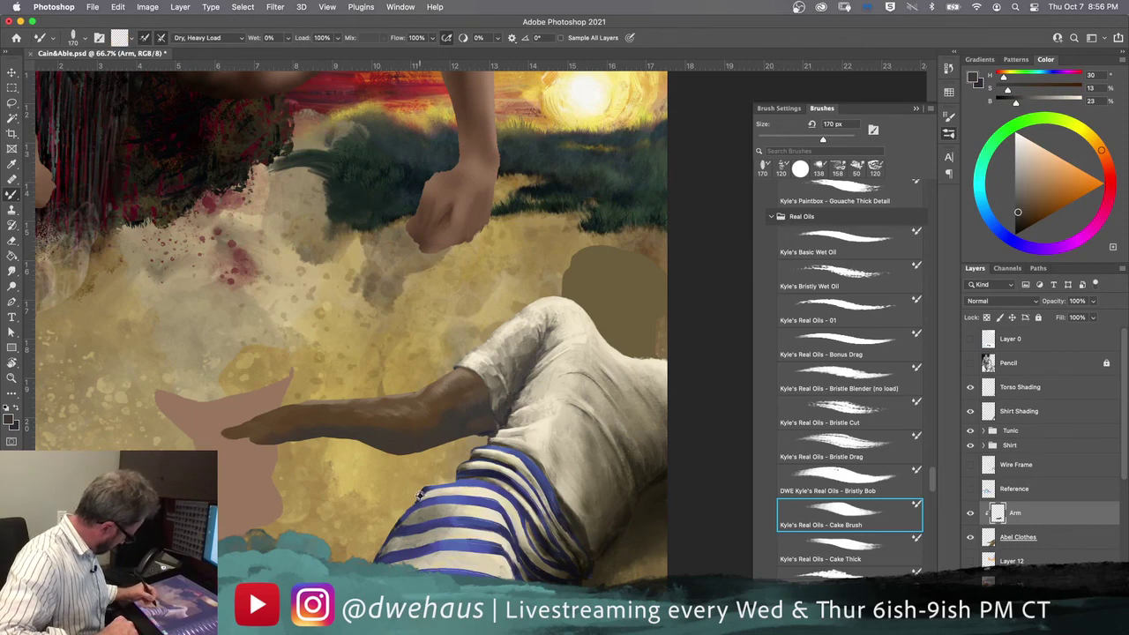
pyautogui.keyDown('alt'); pyautogui.click(424, 427); pyautogui.keyUp('alt')
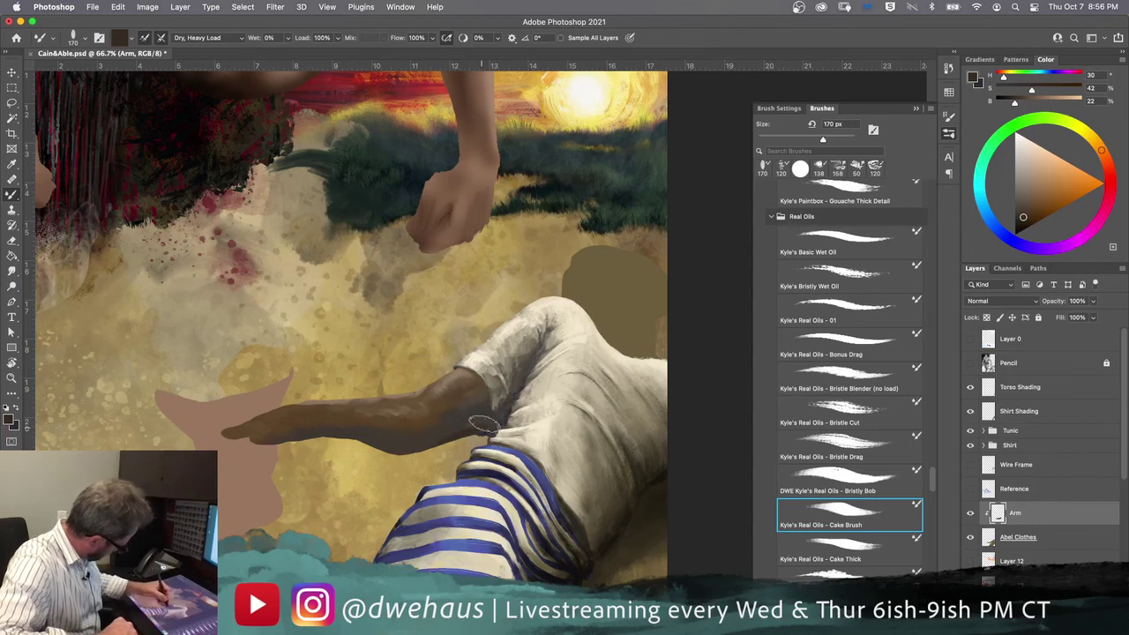
pyautogui.click(1015, 227)
pyautogui.moveTo(498, 414)
pyautogui.mouseDown()
pyautogui.moveTo(404, 450)
pyautogui.moveTo(487, 426)
pyautogui.moveTo(446, 435)
pyautogui.mouseUp()
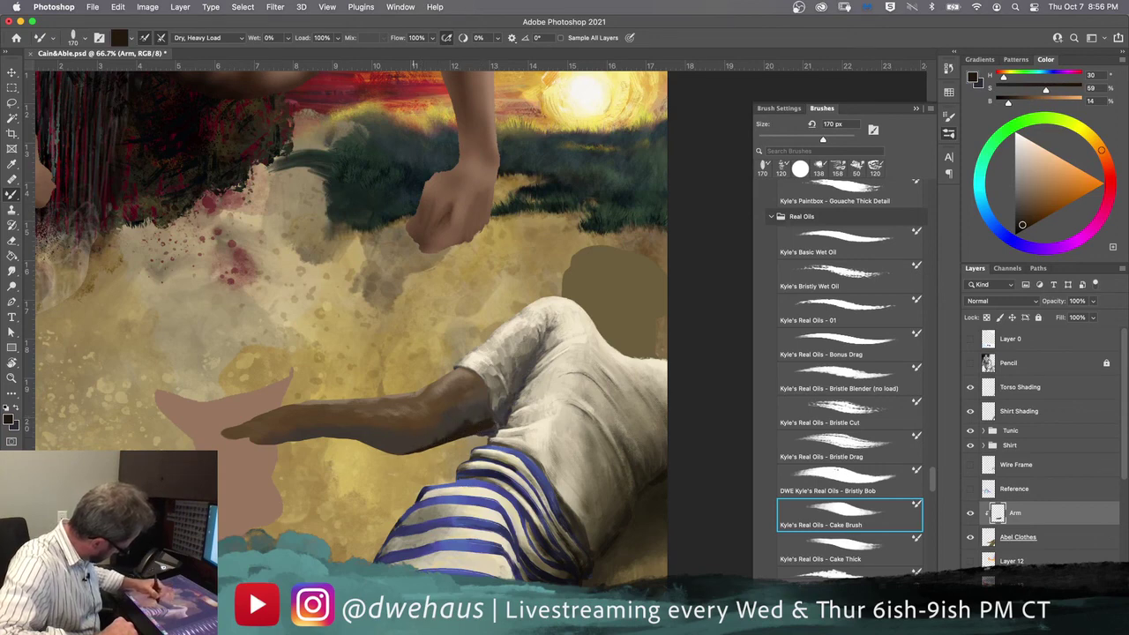
pyautogui.moveTo(362, 435)
pyautogui.mouseDown()
pyautogui.moveTo(233, 456)
pyautogui.moveTo(344, 428)
pyautogui.moveTo(260, 443)
pyautogui.moveTo(440, 441)
pyautogui.moveTo(340, 435)
pyautogui.mouseUp()
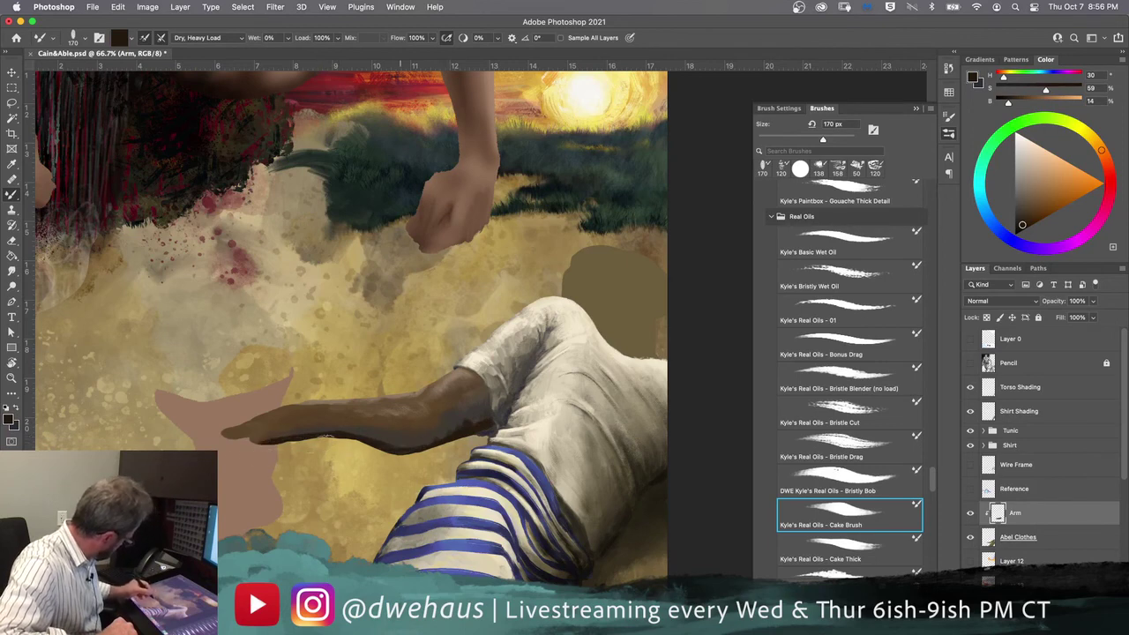
pyautogui.moveTo(307, 432)
pyautogui.mouseDown()
pyautogui.moveTo(382, 435)
pyautogui.moveTo(277, 448)
pyautogui.moveTo(383, 430)
pyautogui.moveTo(272, 443)
pyautogui.moveTo(390, 429)
pyautogui.moveTo(402, 446)
pyautogui.moveTo(365, 436)
pyautogui.moveTo(391, 448)
pyautogui.moveTo(438, 435)
pyautogui.moveTo(426, 444)
pyautogui.moveTo(485, 402)
pyautogui.moveTo(494, 405)
pyautogui.moveTo(418, 444)
pyautogui.moveTo(479, 411)
pyautogui.moveTo(663, 447)
pyautogui.moveTo(699, 443)
pyautogui.moveTo(470, 438)
pyautogui.moveTo(493, 411)
pyautogui.moveTo(433, 435)
pyautogui.moveTo(467, 420)
pyautogui.moveTo(441, 432)
pyautogui.moveTo(462, 422)
pyautogui.moveTo(440, 431)
pyautogui.moveTo(437, 407)
pyautogui.moveTo(465, 417)
pyautogui.moveTo(410, 447)
pyautogui.mouseUp()
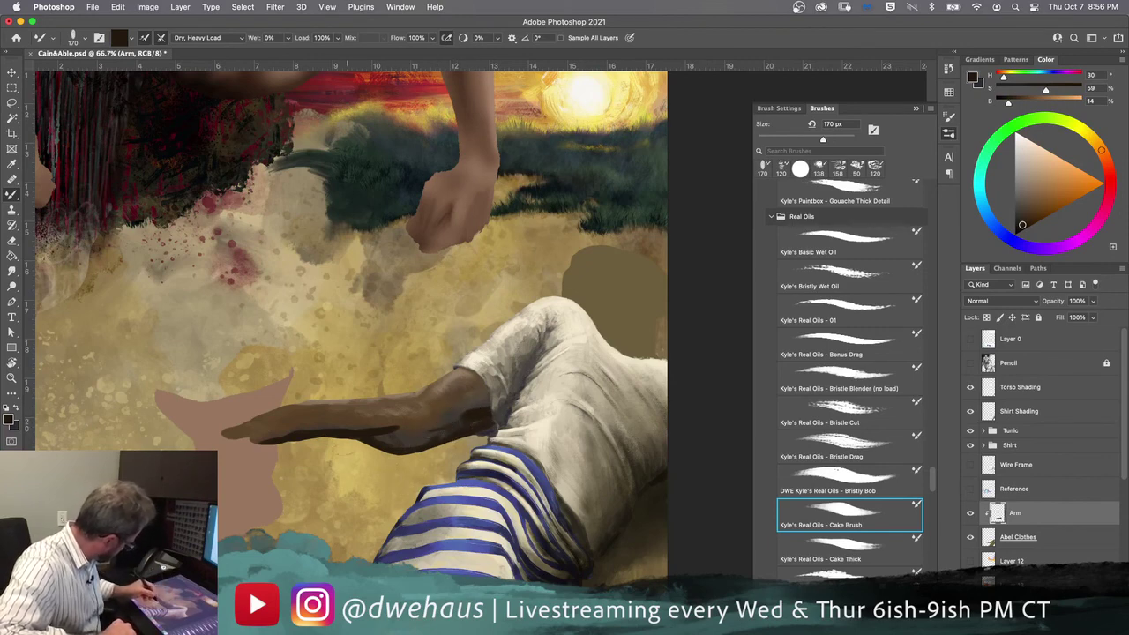
# Step: Paint light tan highlights, including H 30, S 33, B 82, on the upper arm, elbow and adjoining forearm
pyautogui.moveTo(456, 375); pyautogui.dragTo(492, 388)
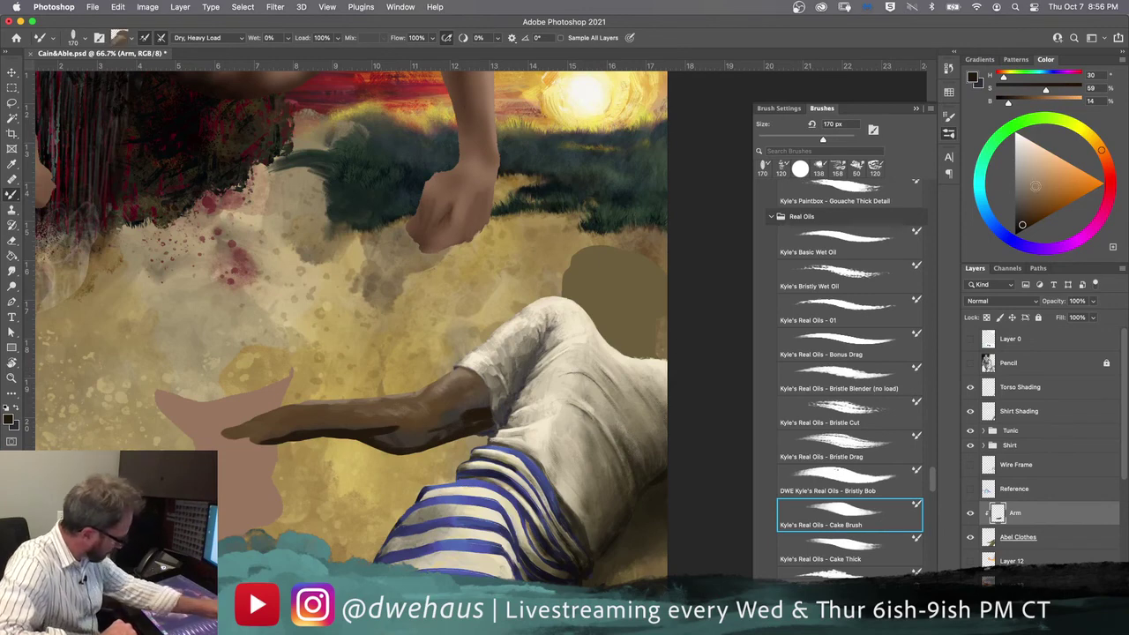
pyautogui.click(1032, 192)
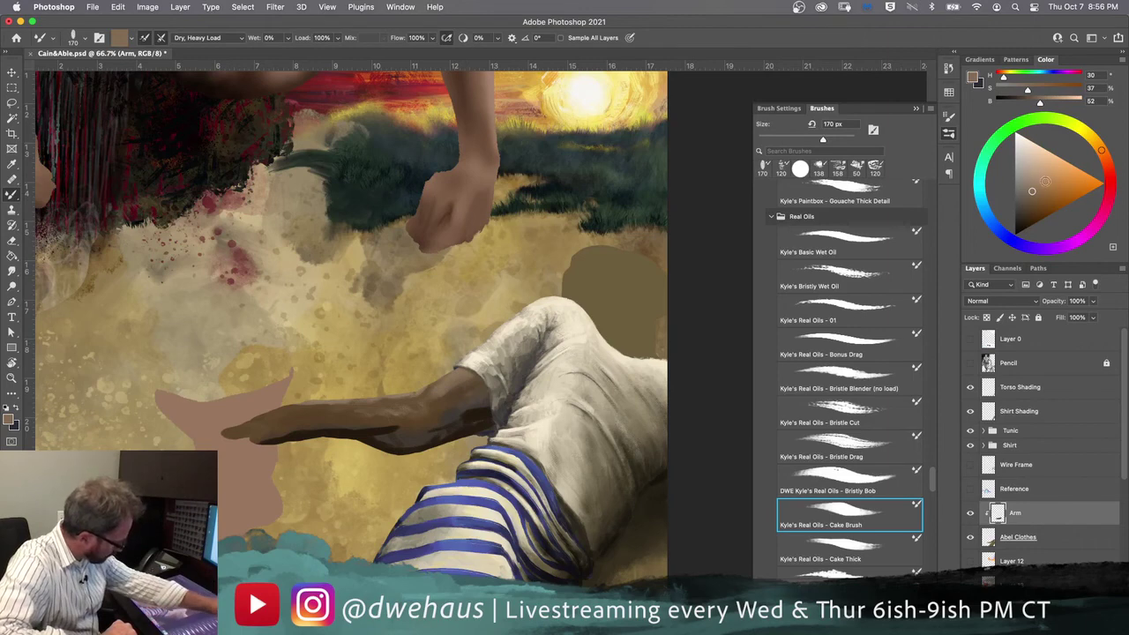
pyautogui.click(1039, 159)
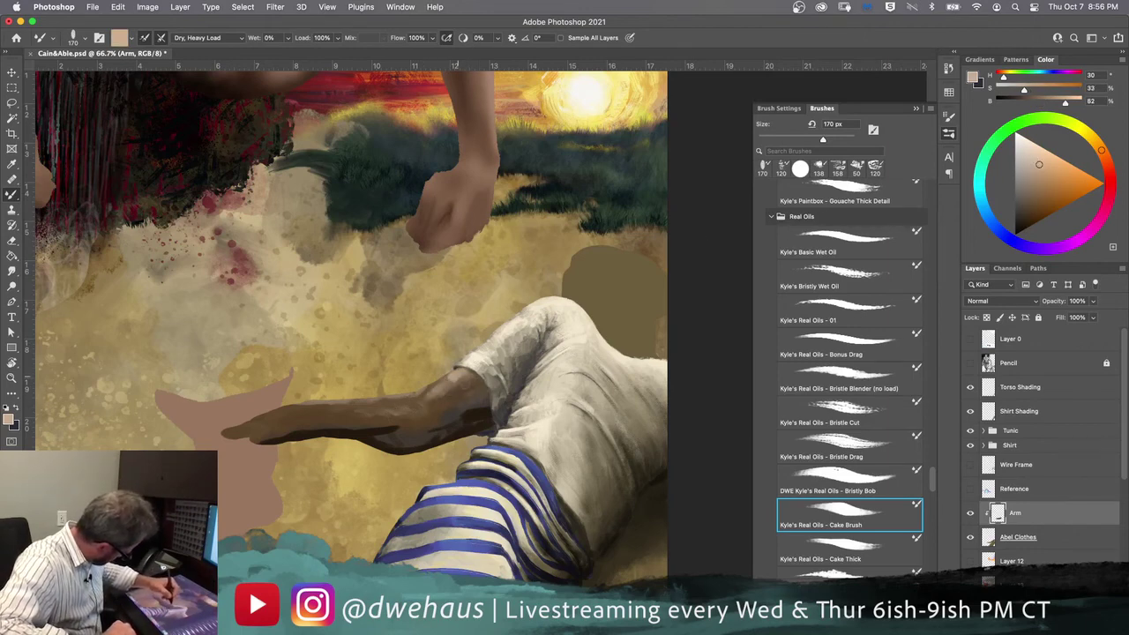
pyautogui.moveTo(411, 402)
pyautogui.mouseDown()
pyautogui.moveTo(350, 409)
pyautogui.moveTo(420, 408)
pyautogui.moveTo(377, 418)
pyautogui.mouseUp()
pyautogui.keyDown('alt'); pyautogui.click(424, 391); pyautogui.keyUp('alt')
pyautogui.keyDown('alt'); pyautogui.click(643, 287); pyautogui.keyUp('alt')
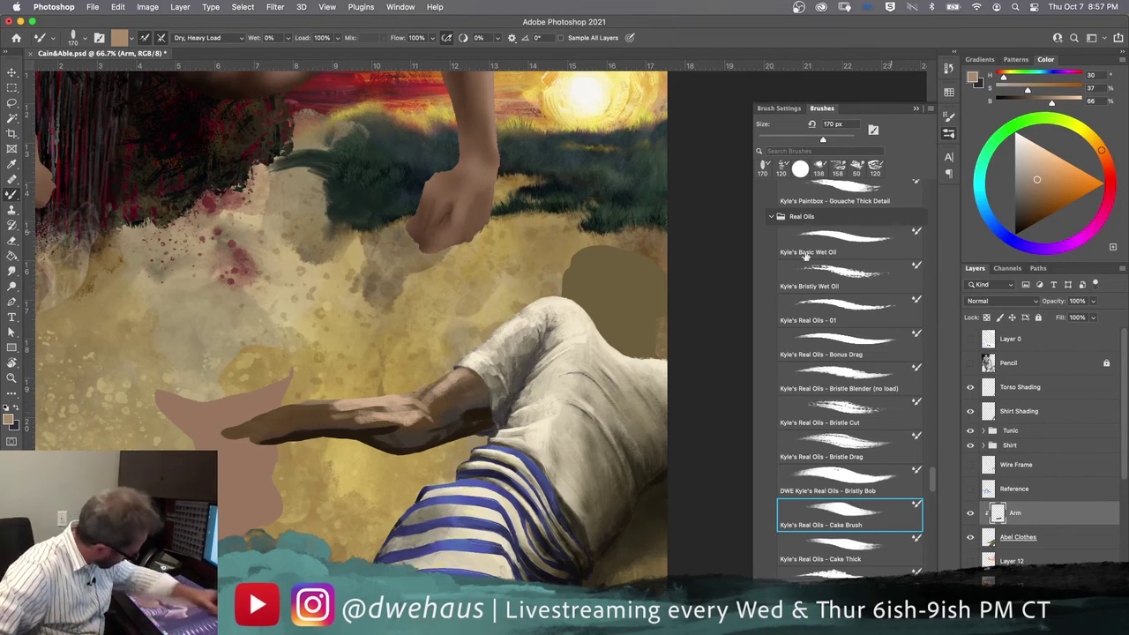
# Step: Extend the highlights along the forearm's upper edge toward the wrist, adding light tan (H 30, S 30, B 79)
pyautogui.moveTo(464, 390); pyautogui.dragTo(477, 394)
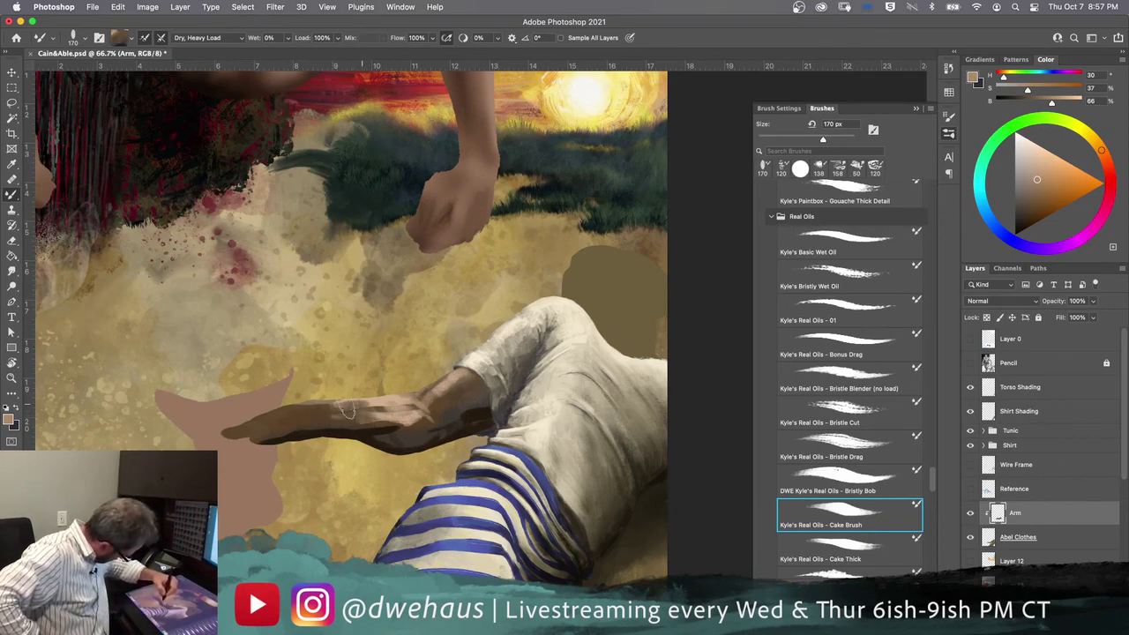
pyautogui.moveTo(386, 400); pyautogui.dragTo(284, 412)
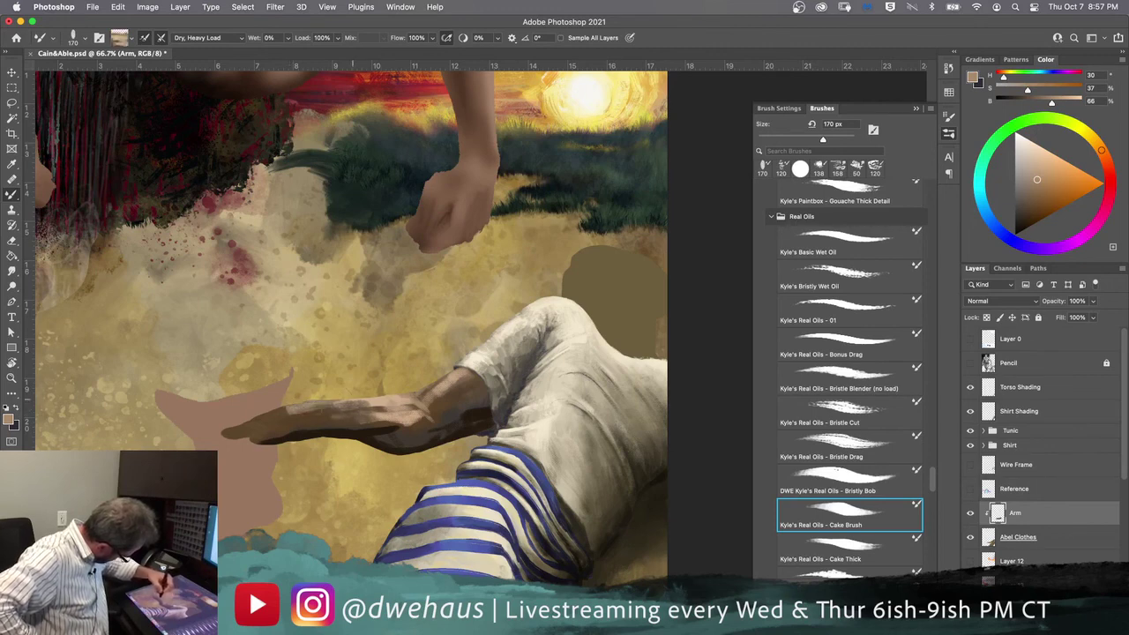
pyautogui.moveTo(357, 418)
pyautogui.mouseDown()
pyautogui.moveTo(266, 417)
pyautogui.moveTo(357, 410)
pyautogui.mouseUp()
pyautogui.click(1034, 167)
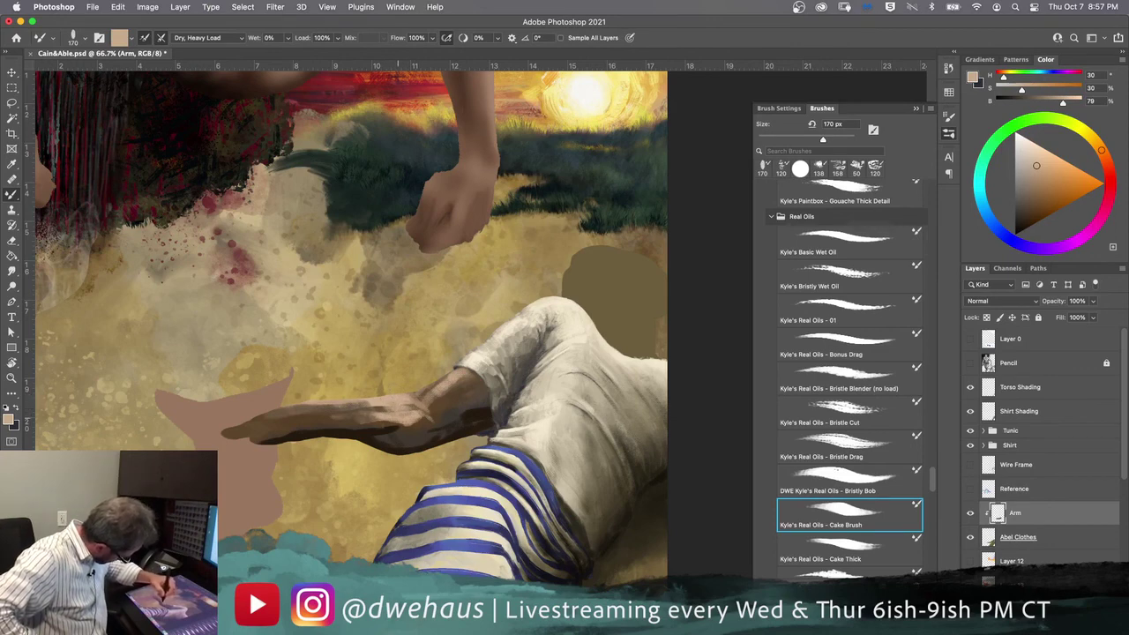
pyautogui.moveTo(343, 408); pyautogui.dragTo(354, 403)
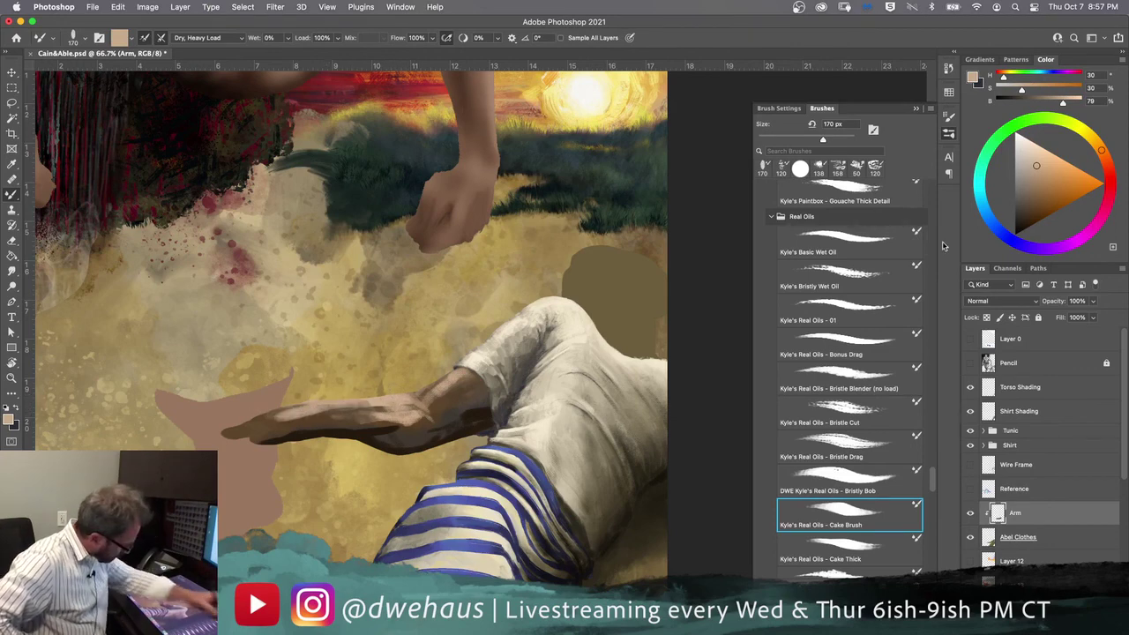
# Step: Blend the forearm's highlights into its shadow with mid browns (H 30, S 43, B 57 and H 30, S 34, B 49)
pyautogui.click(1038, 189)
pyautogui.moveTo(366, 415); pyautogui.dragTo(280, 426)
pyautogui.moveTo(351, 413); pyautogui.dragTo(293, 419)
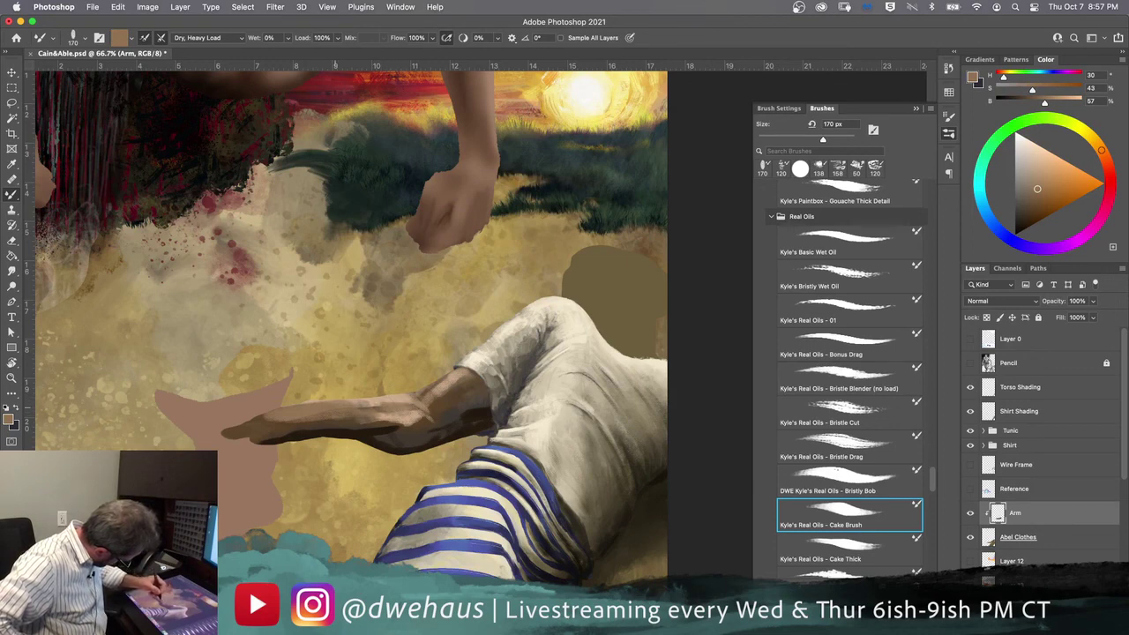
pyautogui.click(1029, 193)
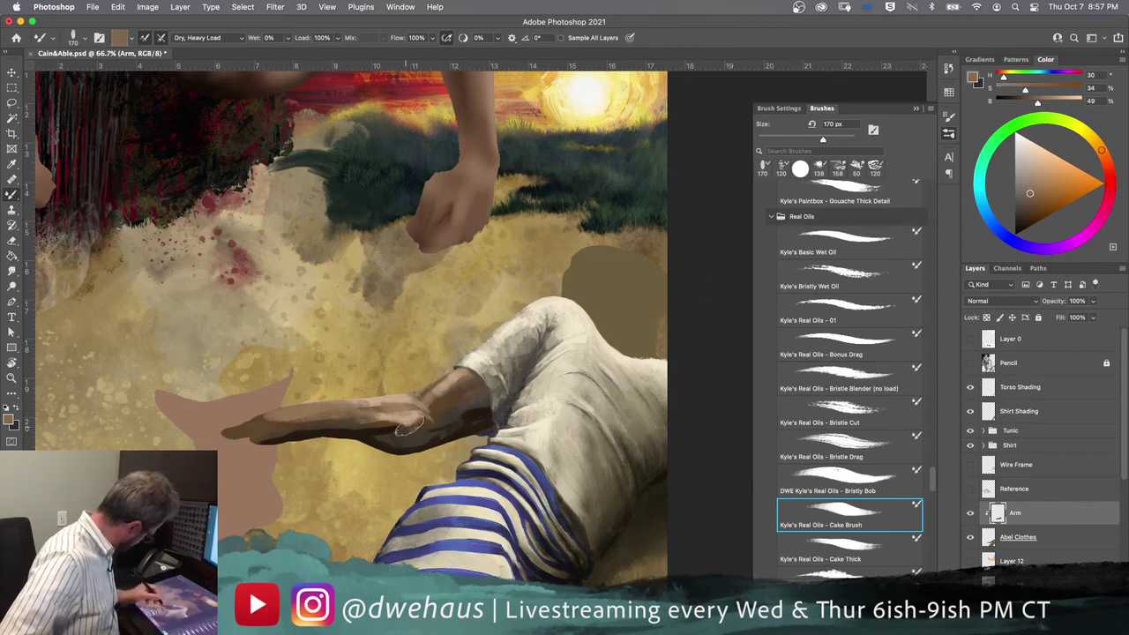
pyautogui.moveTo(414, 425); pyautogui.dragTo(347, 424)
# Step: Deepen the elbow and forearm shading with darker browns, including H 30, S 66, B 40 and H 30, S 40, B 37
pyautogui.keyDown('alt'); pyautogui.click(473, 356); pyautogui.keyUp('alt')
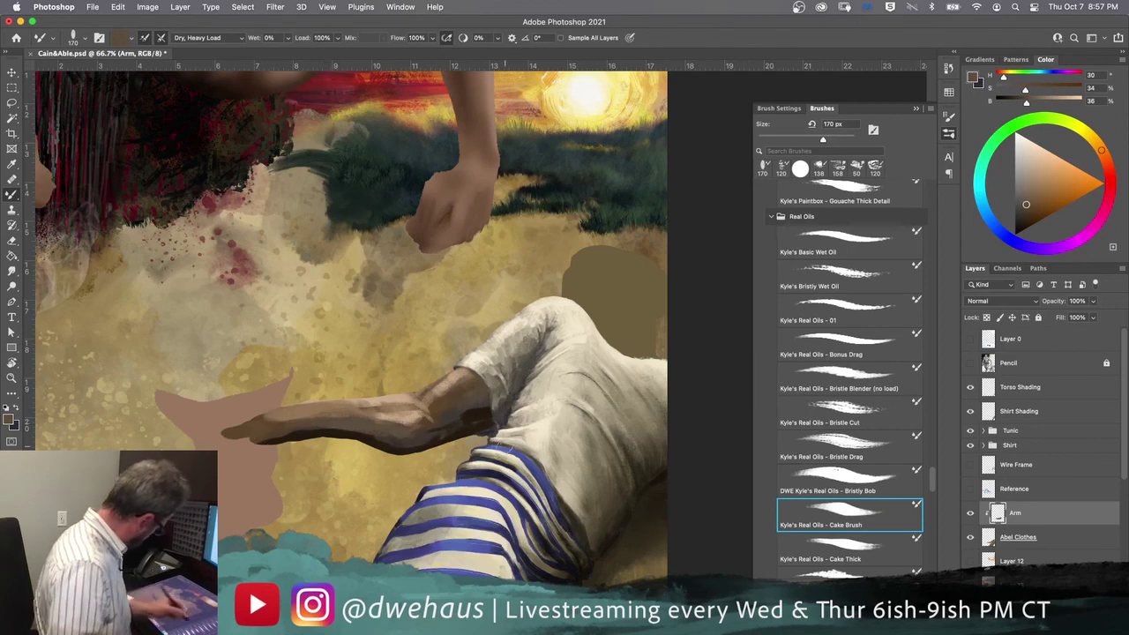
pyautogui.click(1039, 206)
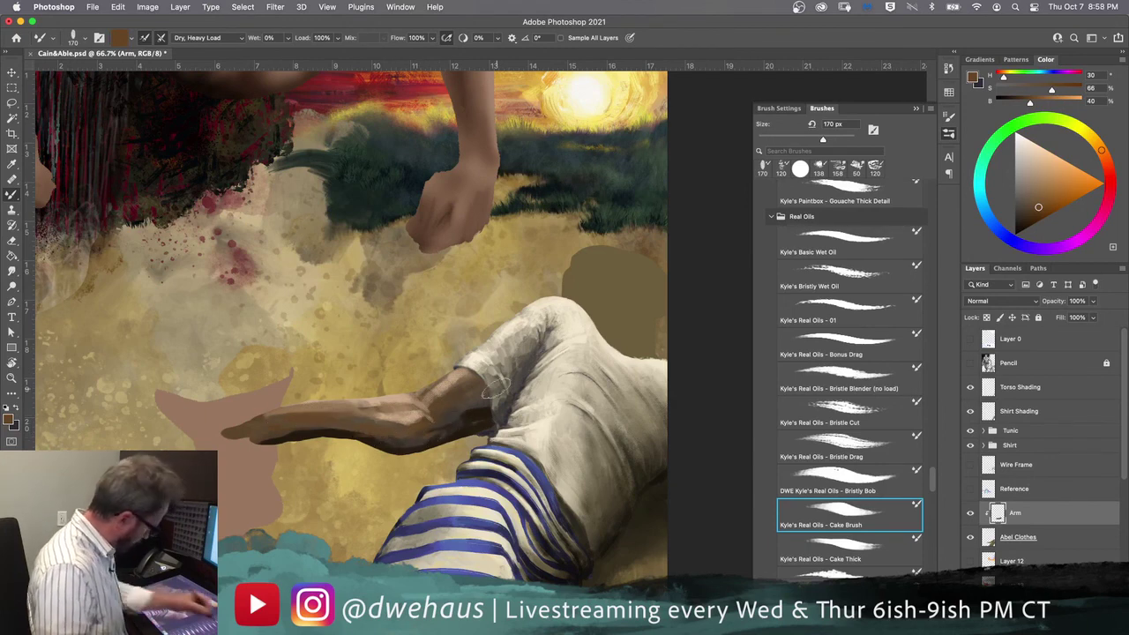
pyautogui.click(1028, 204)
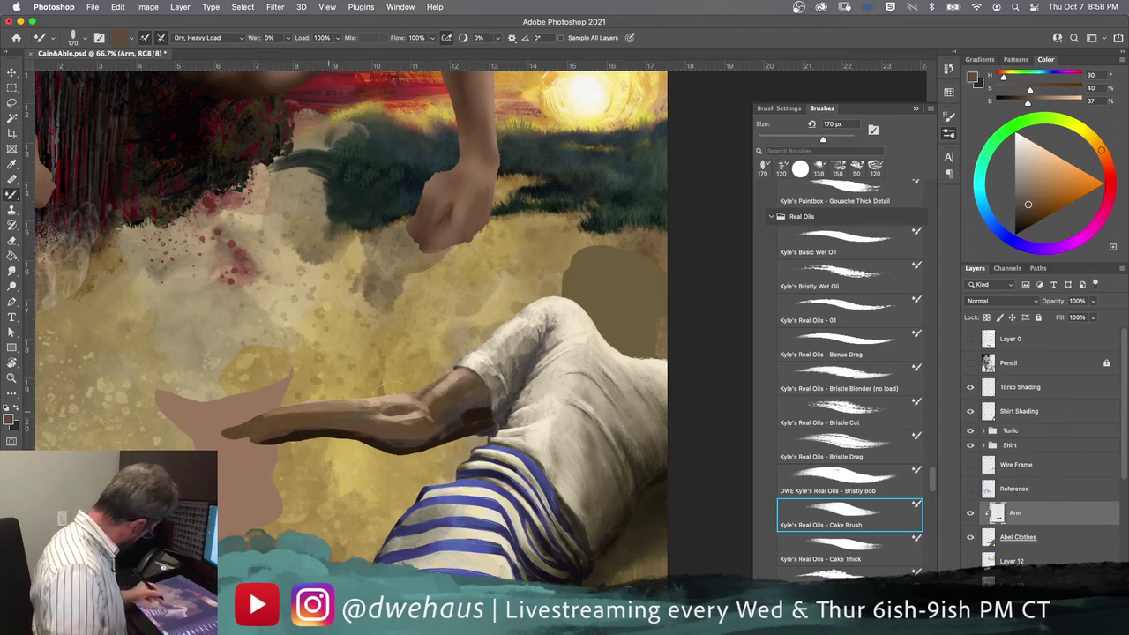
pyautogui.moveTo(308, 408); pyautogui.dragTo(392, 428)
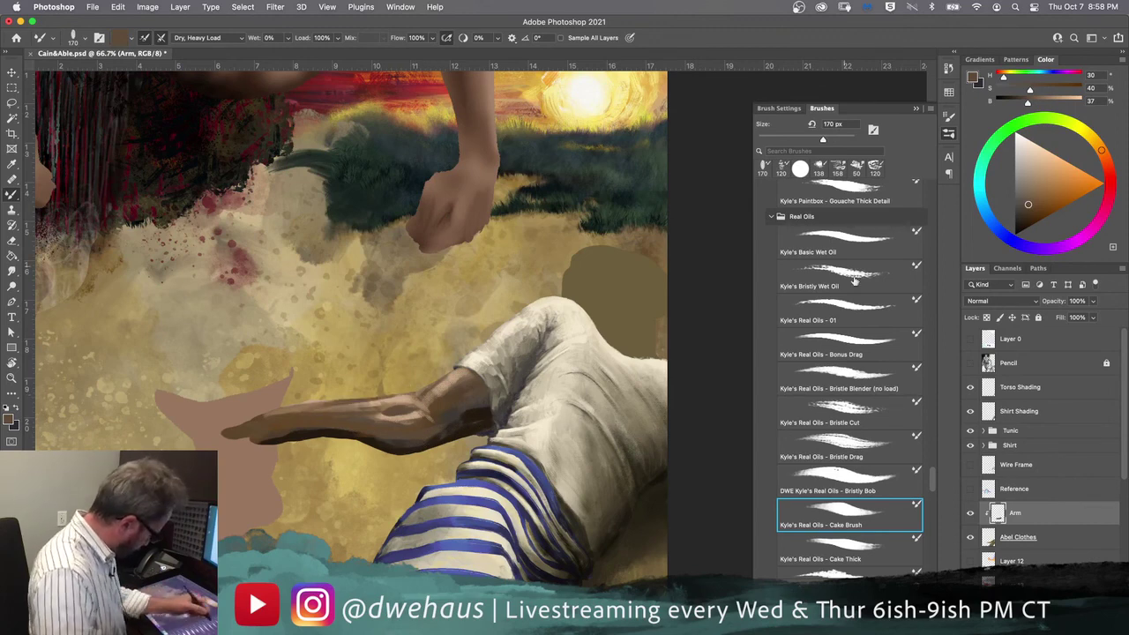
# Step: Smear the upper arm and underarm tones together with Kyle's Paintbox - Palette Knife Smear (clean knife) at 304 px
pyautogui.moveTo(934, 479); pyautogui.dragTo(924, 164)
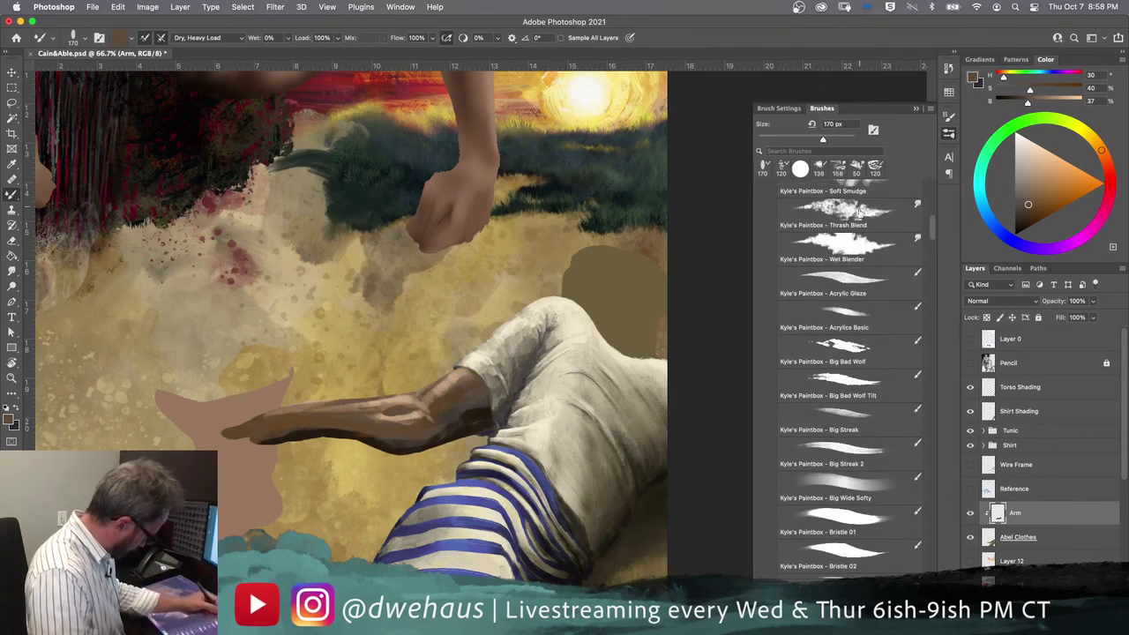
pyautogui.scroll(5, 863, 214)
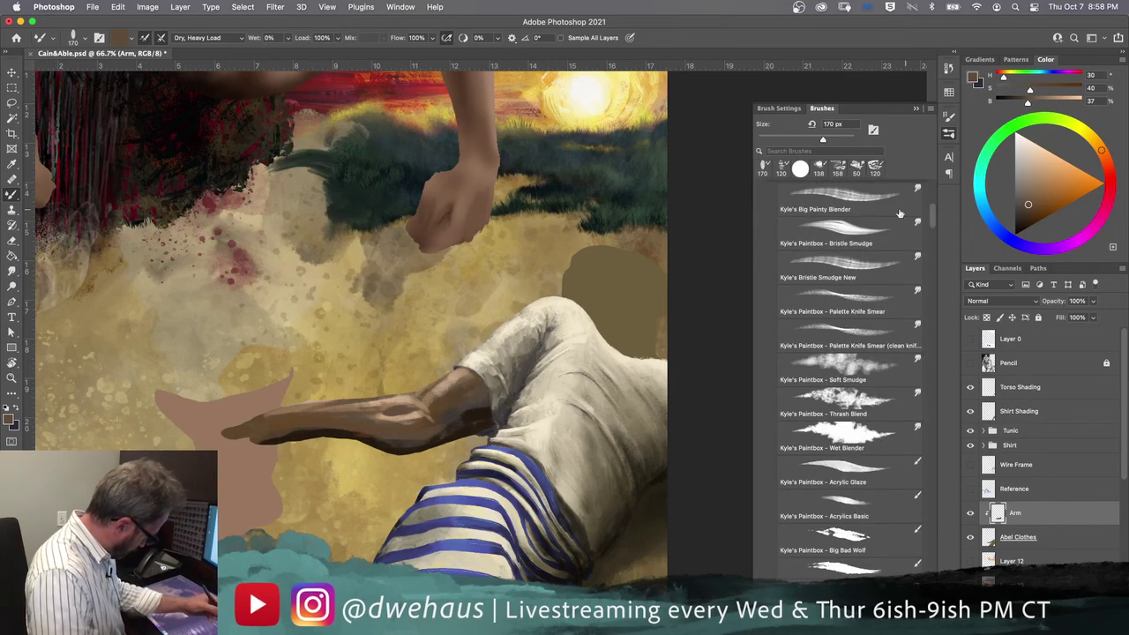
pyautogui.click(821, 335)
pyautogui.moveTo(484, 406)
pyautogui.mouseDown()
pyautogui.moveTo(386, 436)
pyautogui.moveTo(480, 408)
pyautogui.moveTo(434, 443)
pyautogui.mouseUp()
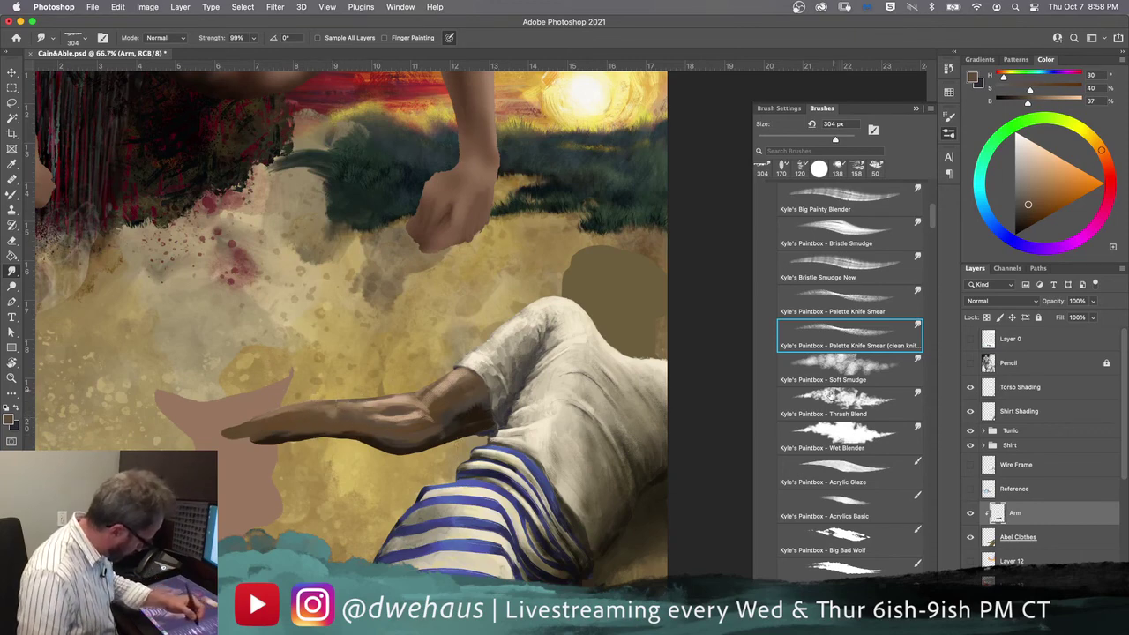
# Step: Soften the forearm with Thrash Blend at 158 px, then smear the wrist and hand tones with the clean Palette Knife Smear
pyautogui.click(820, 397)
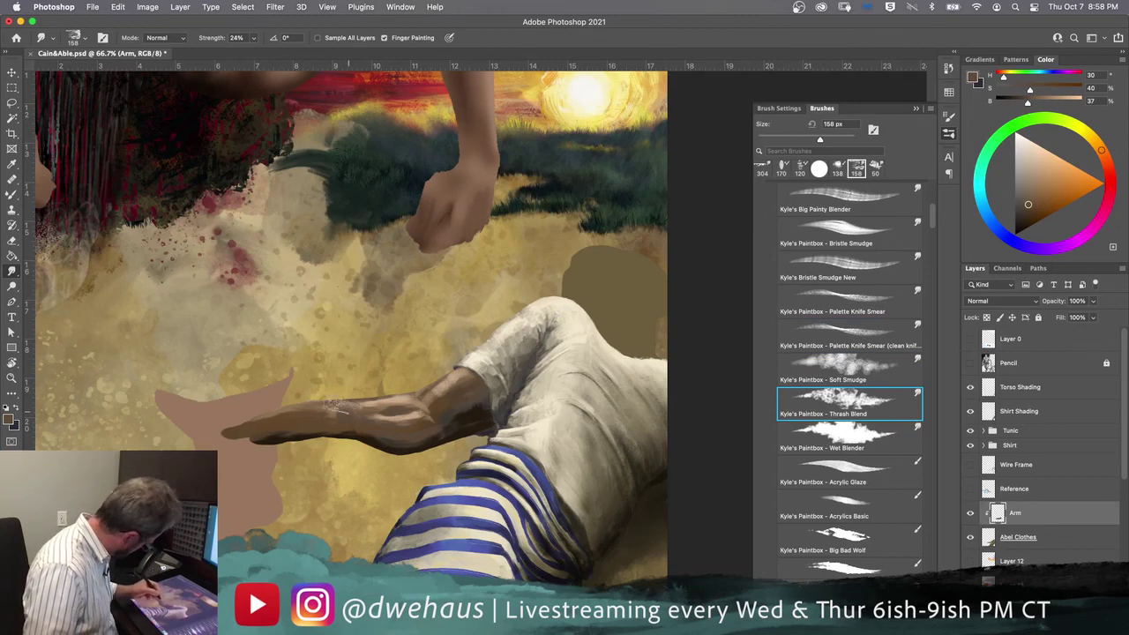
pyautogui.moveTo(354, 414); pyautogui.dragTo(256, 414)
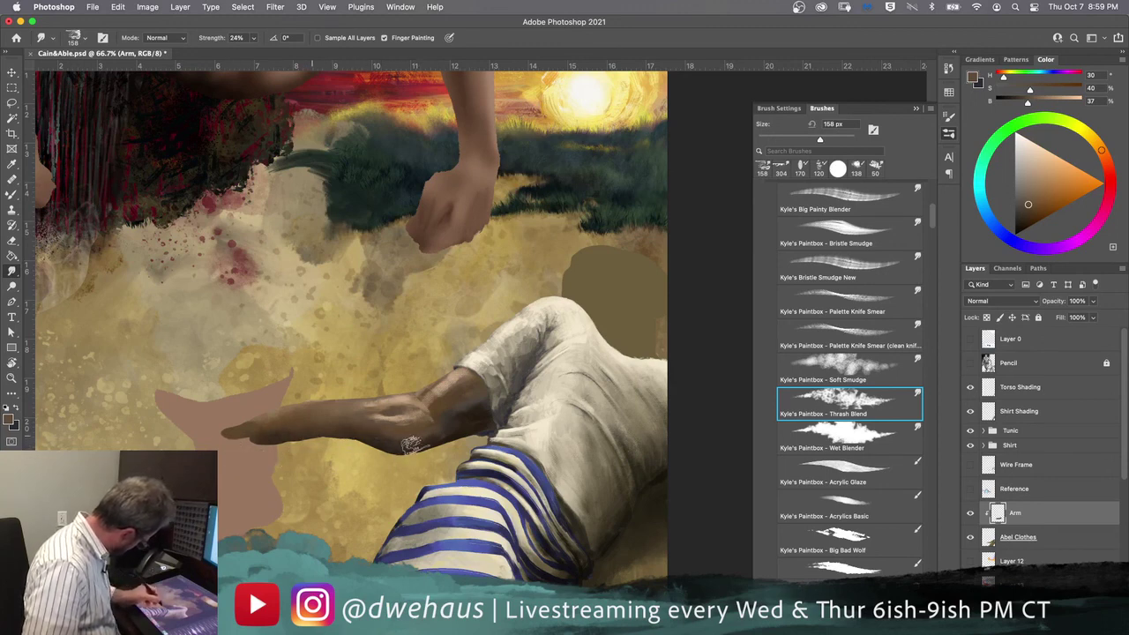
pyautogui.click(839, 333)
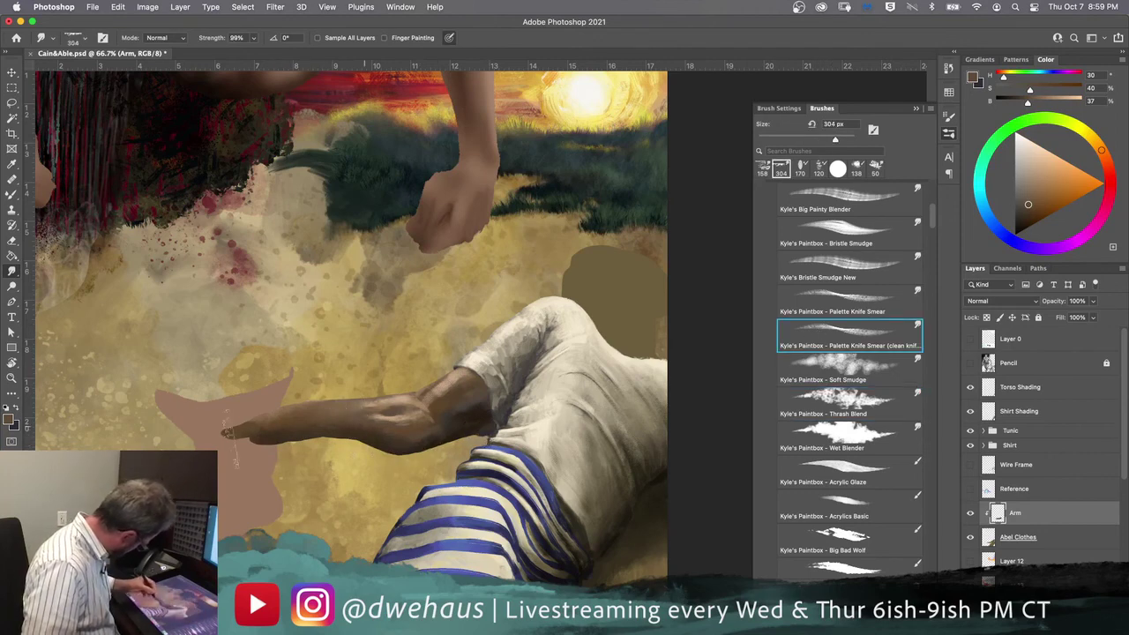
pyautogui.moveTo(232, 433); pyautogui.dragTo(325, 422)
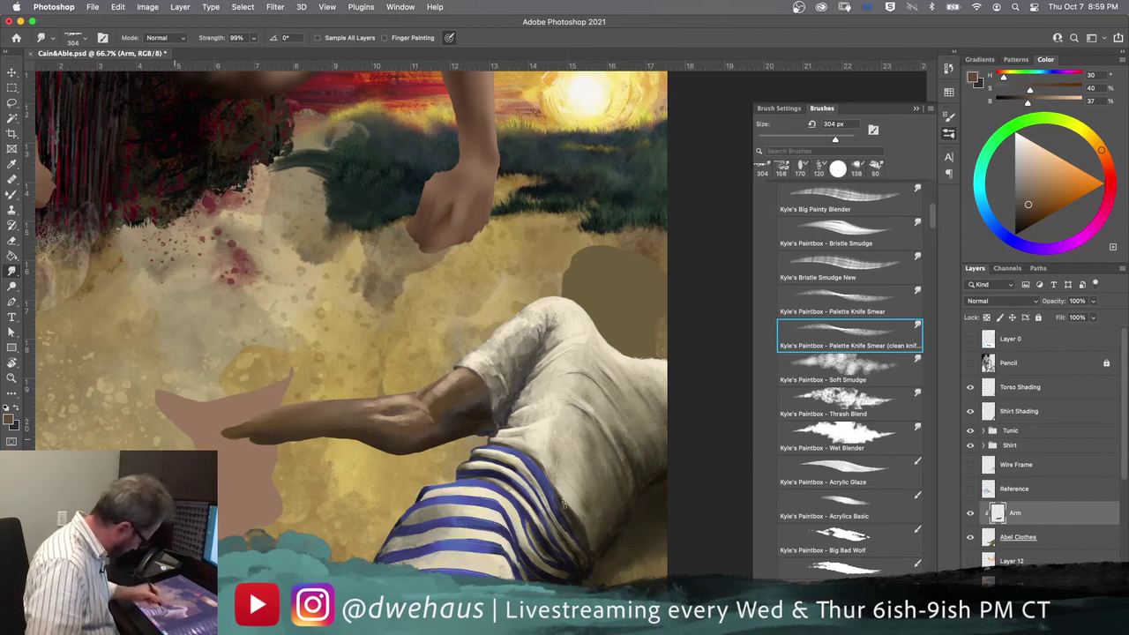
# Step: Blend the elbow into the upper arm with Thrash Blend, then smooth the upper arm with the clean Palette Knife Smear
pyautogui.click(811, 361)
pyautogui.click(815, 395)
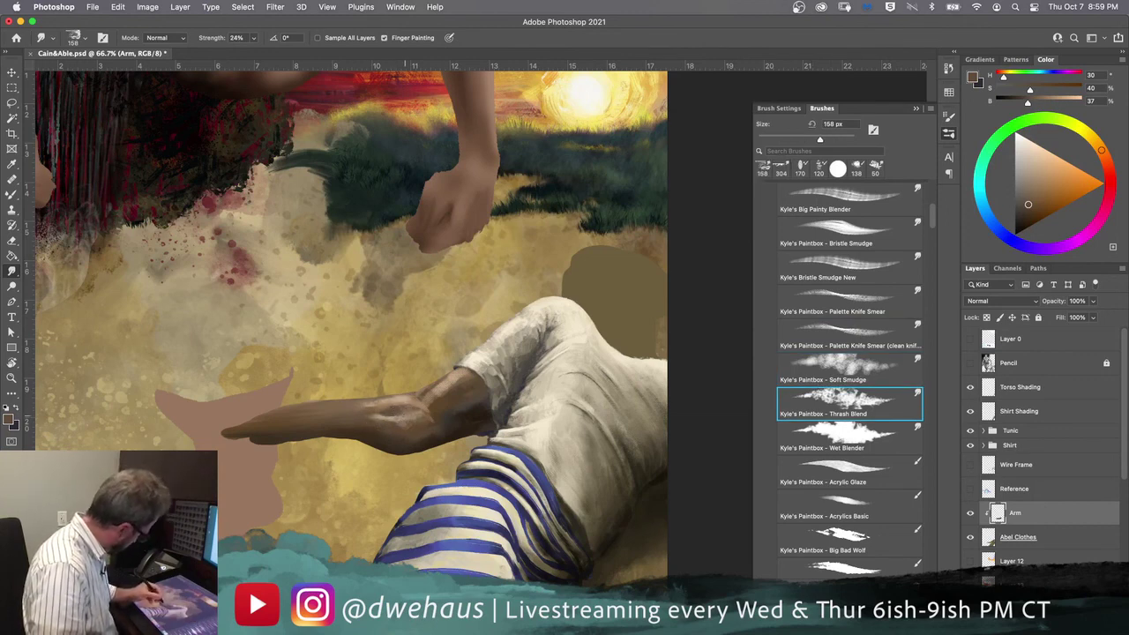
pyautogui.moveTo(414, 413)
pyautogui.mouseDown()
pyautogui.moveTo(389, 396)
pyautogui.moveTo(397, 407)
pyautogui.moveTo(375, 406)
pyautogui.moveTo(384, 417)
pyautogui.moveTo(371, 406)
pyautogui.moveTo(454, 388)
pyautogui.mouseUp()
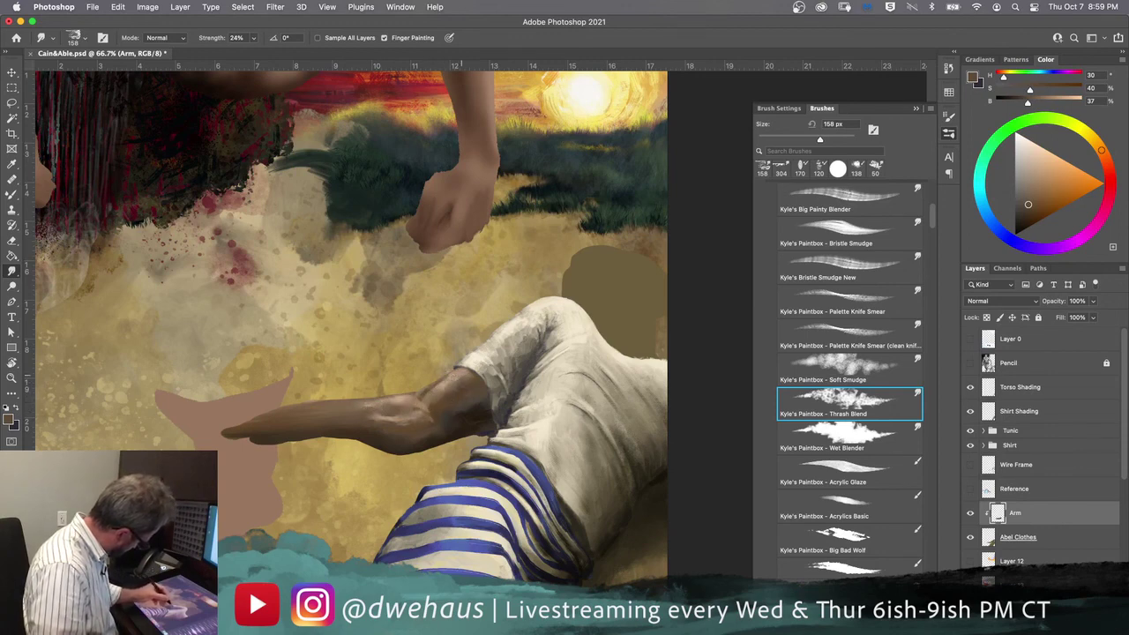
pyautogui.click(829, 342)
pyautogui.moveTo(459, 406)
pyautogui.mouseDown()
pyautogui.moveTo(477, 381)
pyautogui.moveTo(428, 415)
pyautogui.moveTo(476, 388)
pyautogui.mouseUp()
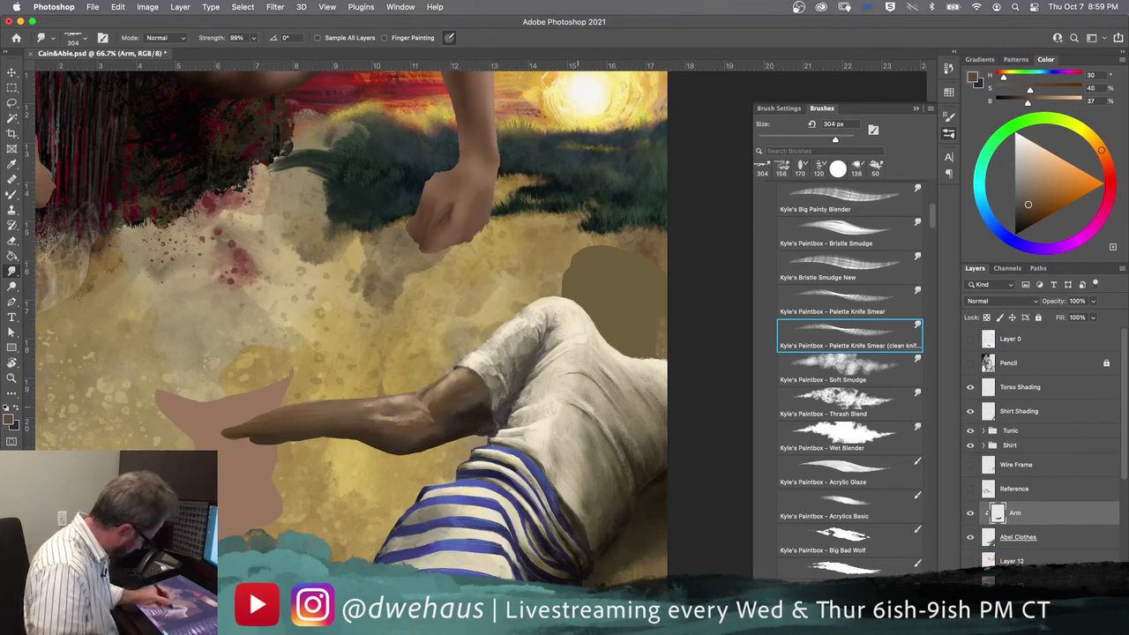
# Step: Glaze the arm's underside and underarm shadow with Kyle's Paintbox - Acrylic Glaze at 120 px using sampled dark tones
pyautogui.click(823, 478)
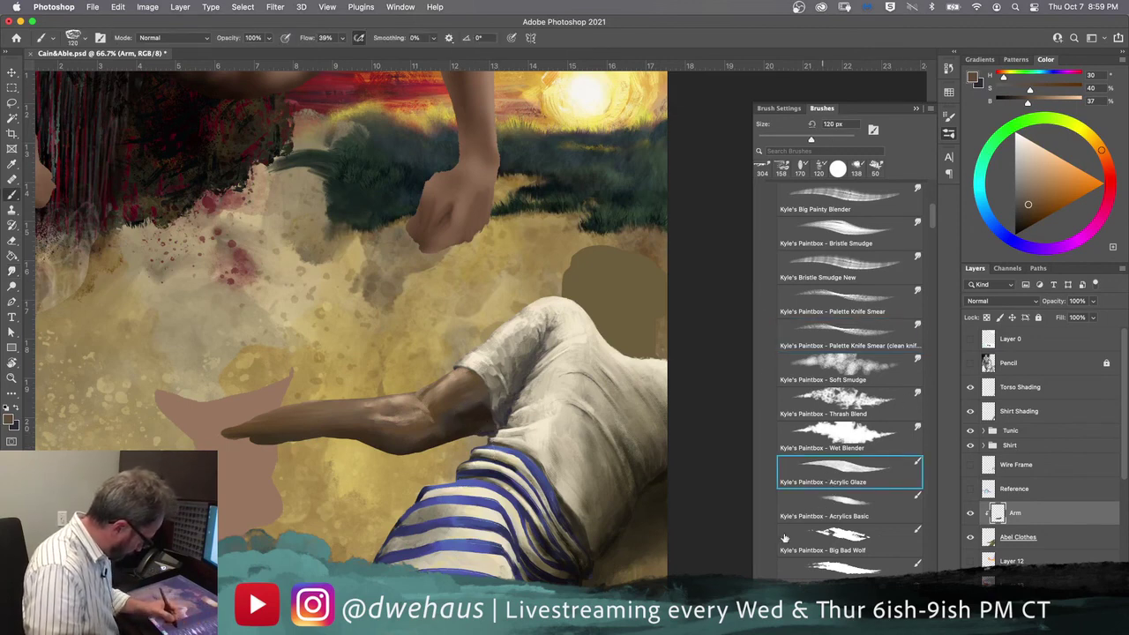
pyautogui.keyDown('alt'); pyautogui.click(482, 435); pyautogui.keyUp('alt')
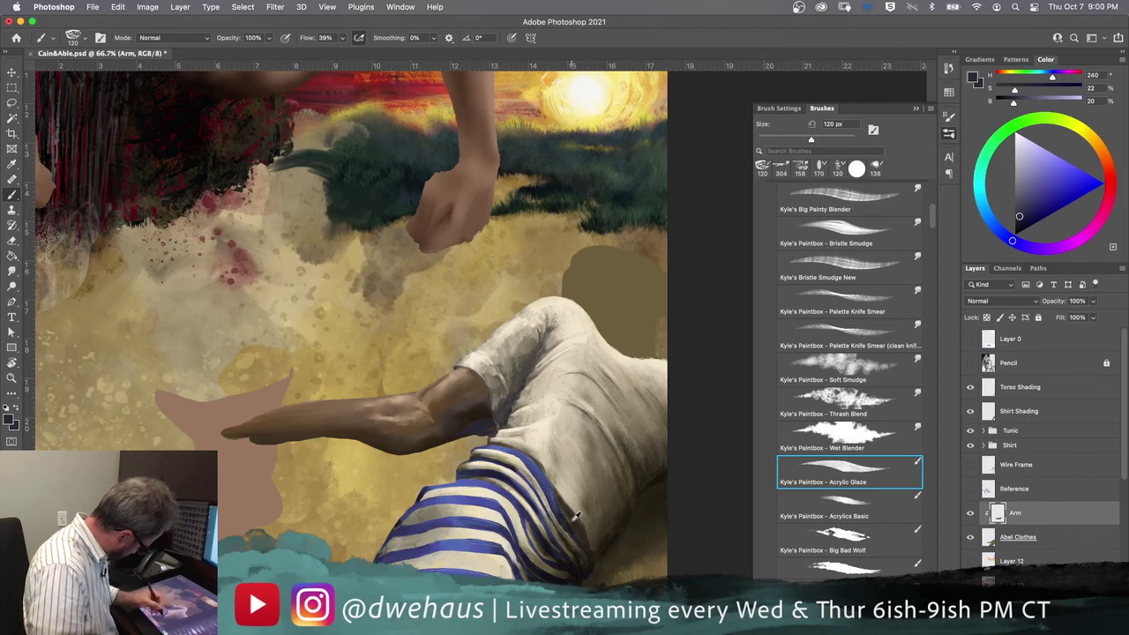
pyautogui.keyDown('alt'); pyautogui.click(622, 526); pyautogui.keyUp('alt')
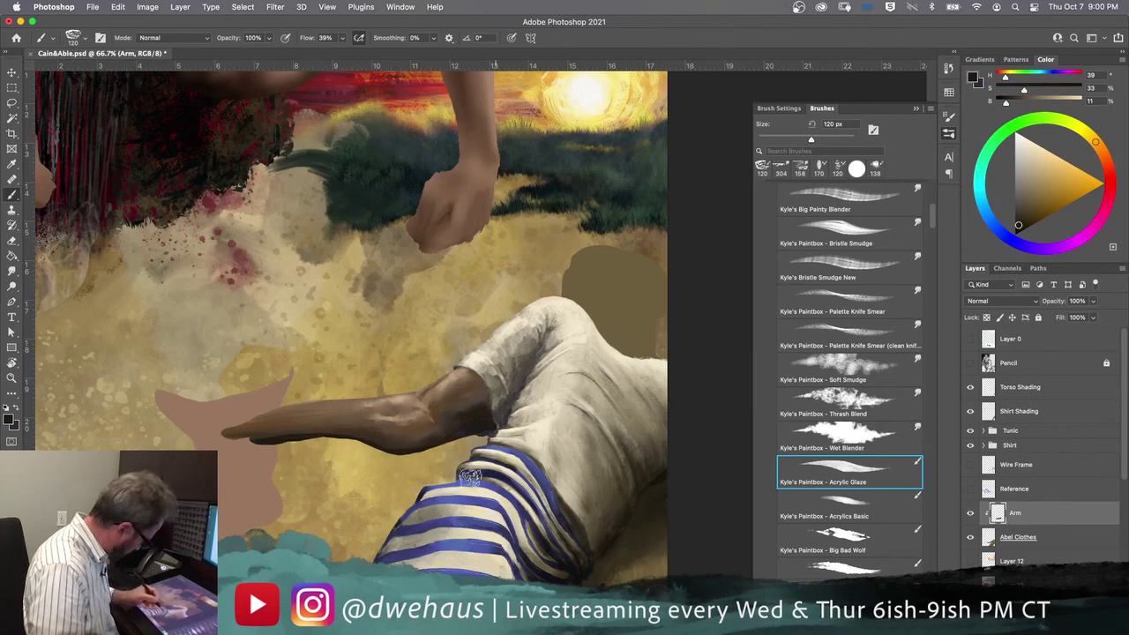
# Step: Blend the glazed shadows into the forearm with Thrash Blend, then smear from hand to forearm with the clean Palette Knife Smear
pyautogui.click(830, 404)
pyautogui.moveTo(280, 437)
pyautogui.mouseDown()
pyautogui.moveTo(428, 443)
pyautogui.moveTo(309, 446)
pyautogui.moveTo(404, 444)
pyautogui.moveTo(275, 433)
pyautogui.moveTo(380, 407)
pyautogui.mouseUp()
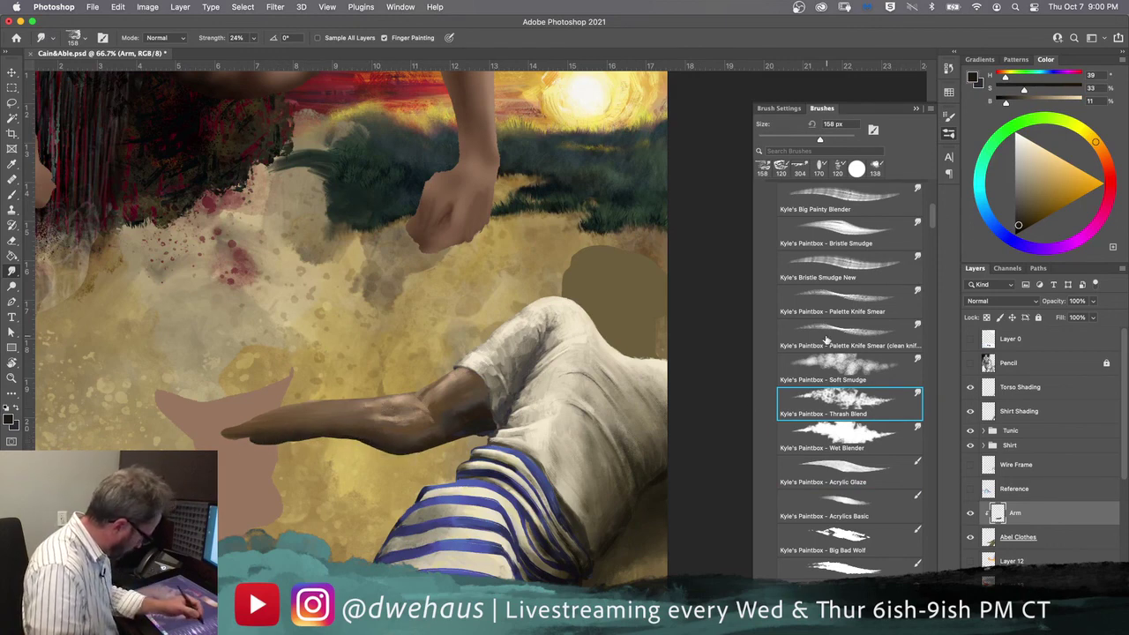
pyautogui.click(828, 341)
pyautogui.moveTo(209, 432)
pyautogui.mouseDown()
pyautogui.moveTo(335, 425)
pyautogui.moveTo(235, 415)
pyautogui.moveTo(266, 429)
pyautogui.moveTo(328, 420)
pyautogui.mouseUp()
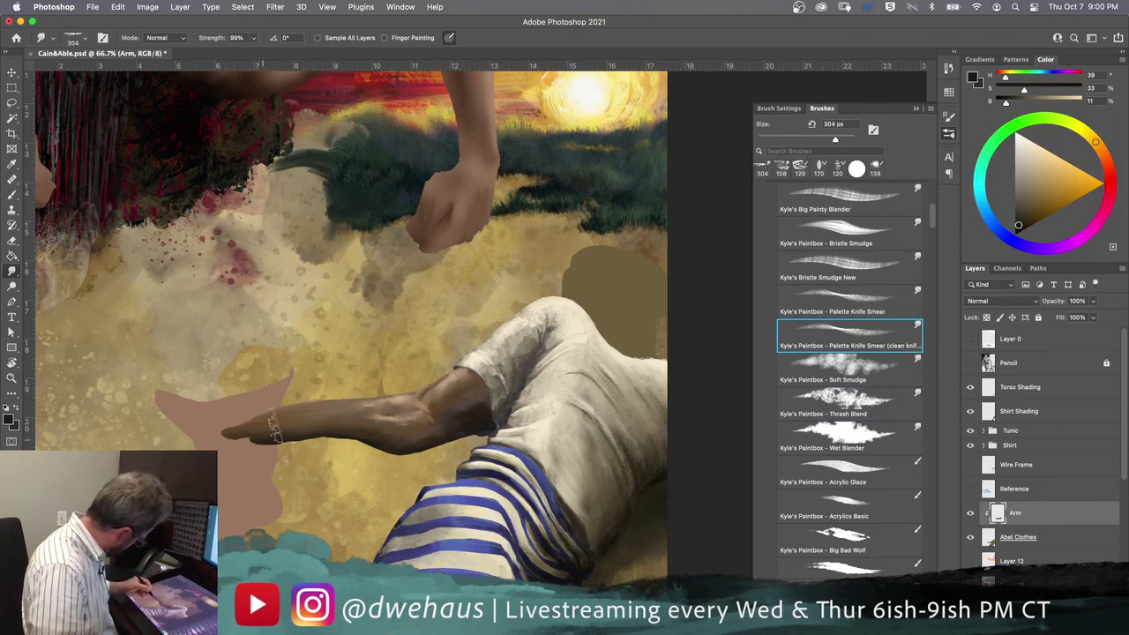
# Step: Soften the remaining tone transitions around the elbow and lower upper arm with Thrash Blend at 158 px
pyautogui.click(837, 375)
pyautogui.click(783, 411)
pyautogui.moveTo(423, 397)
pyautogui.mouseDown()
pyautogui.moveTo(446, 401)
pyautogui.moveTo(448, 375)
pyautogui.mouseUp()
pyautogui.moveTo(393, 423)
pyautogui.mouseDown()
pyautogui.moveTo(394, 404)
pyautogui.moveTo(432, 417)
pyautogui.mouseUp()
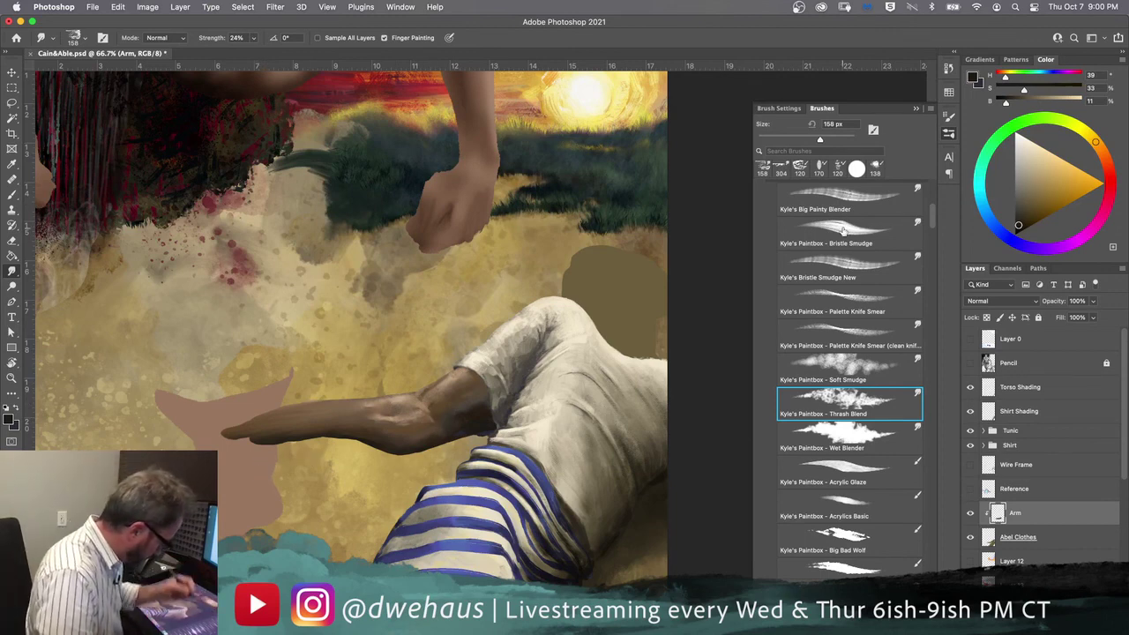
# Step: Add thin light highlights along the elbow and forearm's upper edge with Kyle's Paintbox - Acrylic Glaze at 35 px, undoing the unwanted strokes
pyautogui.click(830, 468)
pyautogui.moveTo(1022, 223); pyautogui.dragTo(1023, 160)
pyautogui.moveTo(443, 365); pyautogui.dragTo(455, 369)
pyautogui.press('[')
pyautogui.press('[')
pyautogui.press('[')
pyautogui.press('[')
pyautogui.press('[')
pyautogui.press('[')
pyautogui.press('[')
pyautogui.press('[')
pyautogui.press('[')
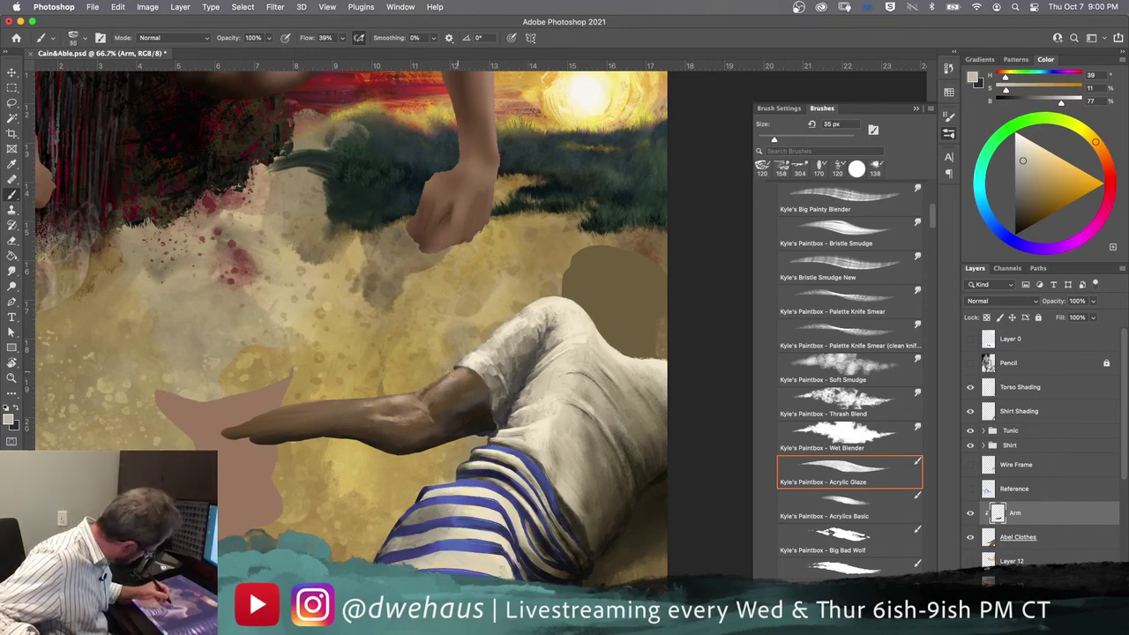
pyautogui.moveTo(441, 381); pyautogui.dragTo(455, 370)
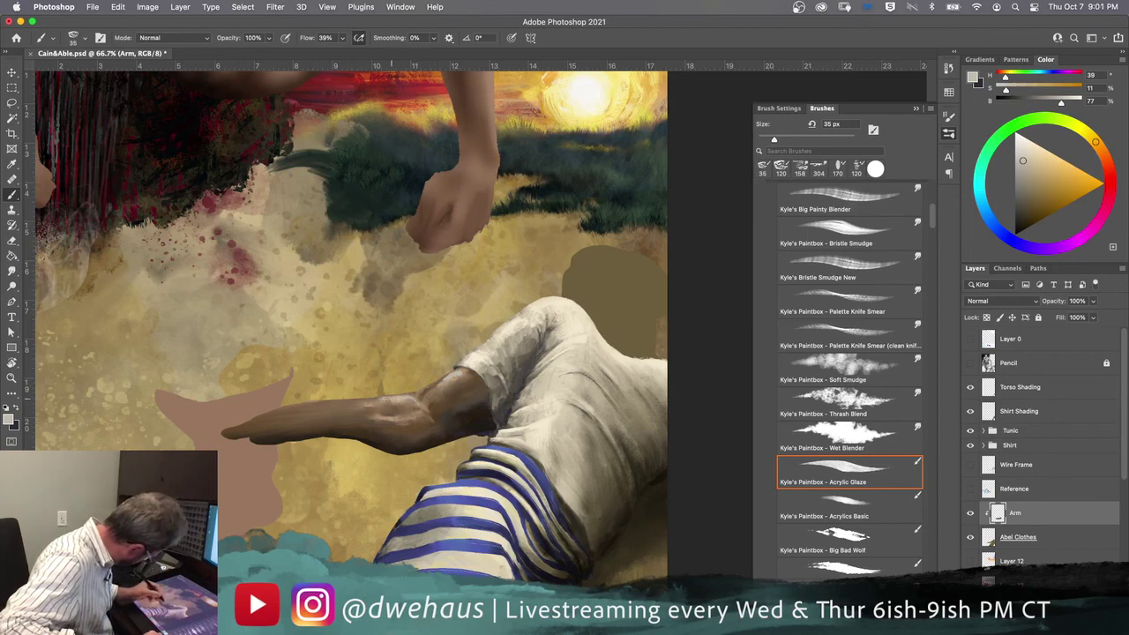
pyautogui.press('super+z')
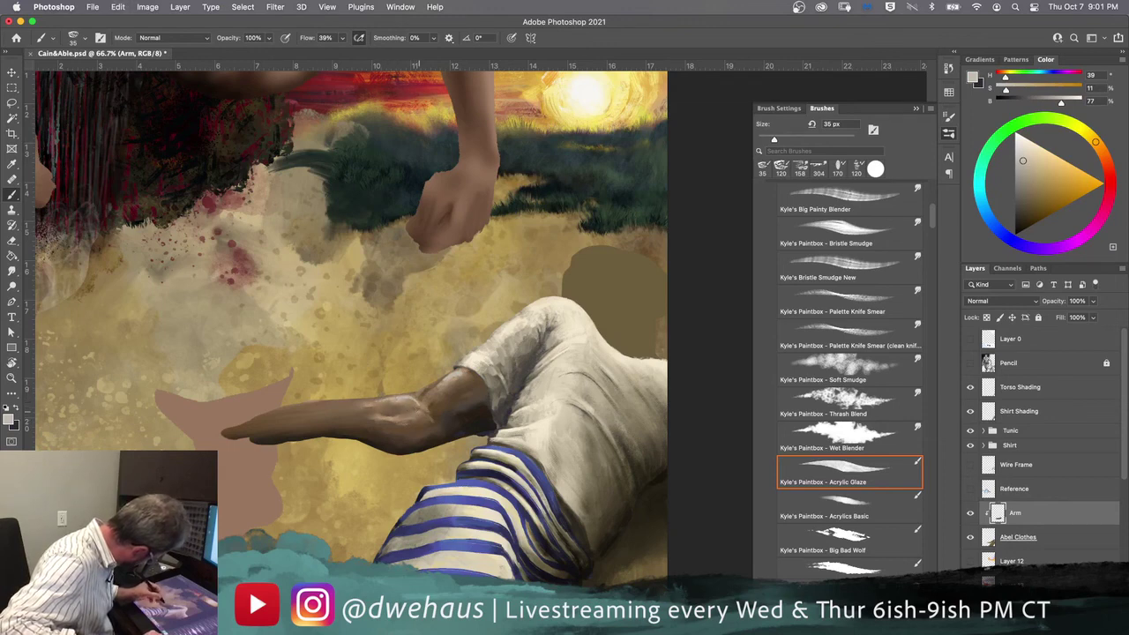
pyautogui.moveTo(364, 402)
pyautogui.mouseDown()
pyautogui.moveTo(308, 405)
pyautogui.moveTo(362, 402)
pyautogui.mouseUp()
pyautogui.press('super+z')
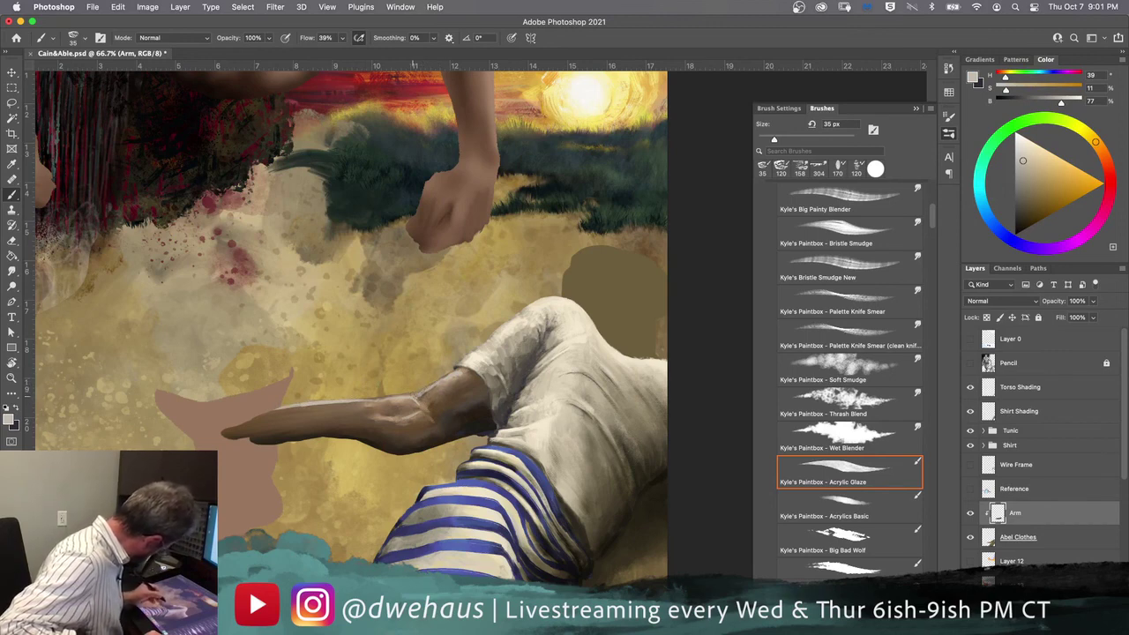
# Step: Blend the new highlight along the forearm's upper edge toward the hand with Thrash Blend at 158 px, undoing unwanted strokes
pyautogui.click(818, 407)
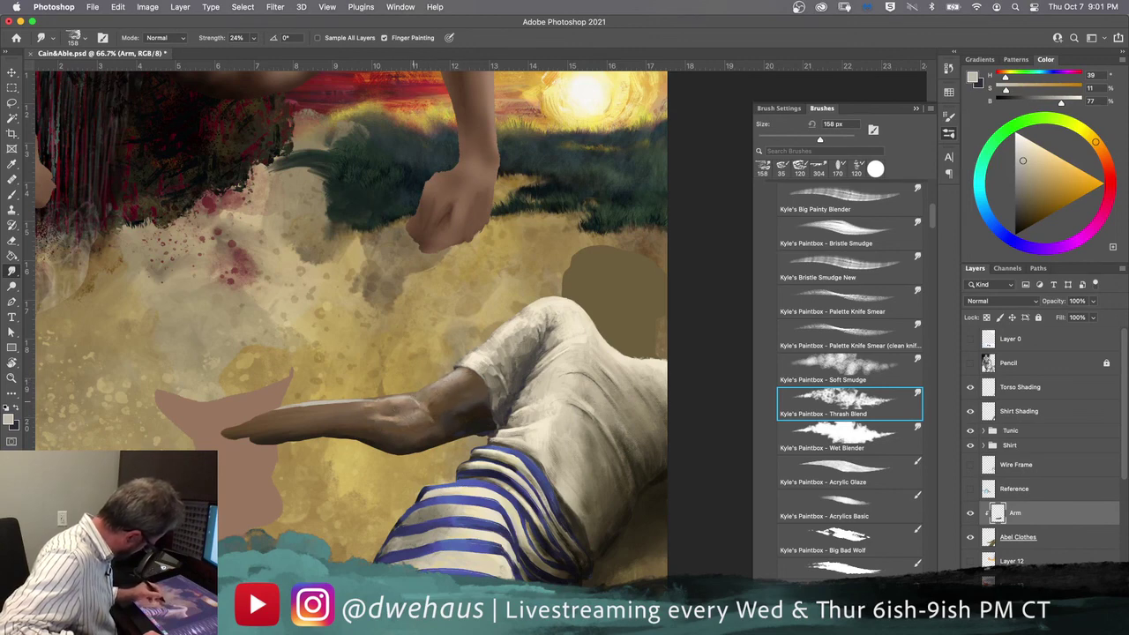
pyautogui.press('super+z')
pyautogui.press('super+z')
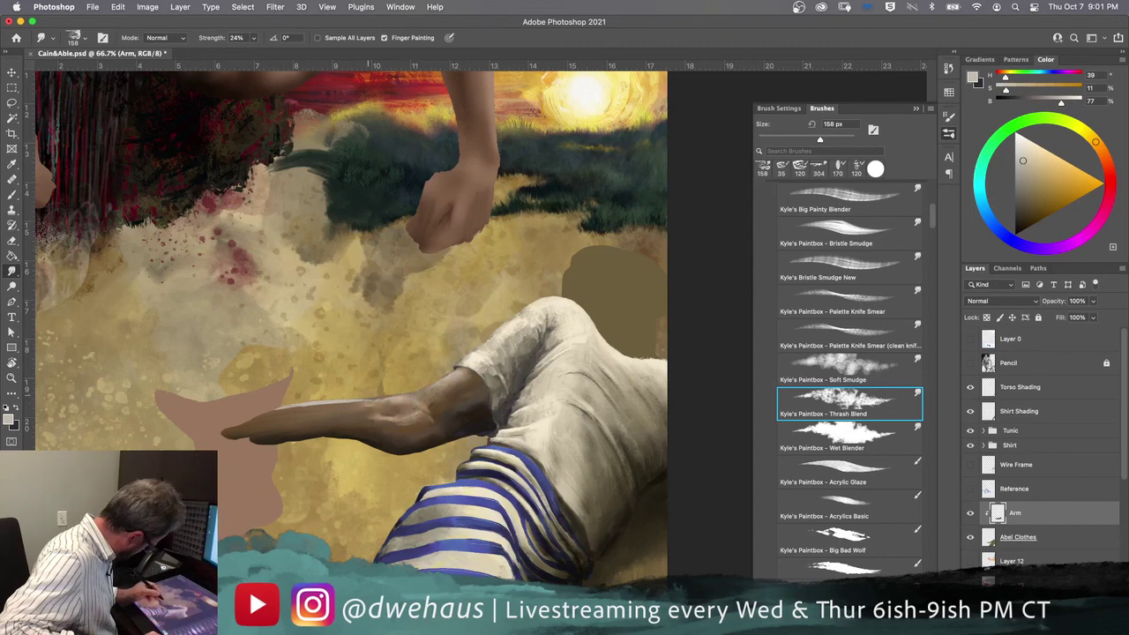
pyautogui.moveTo(345, 400); pyautogui.dragTo(279, 406)
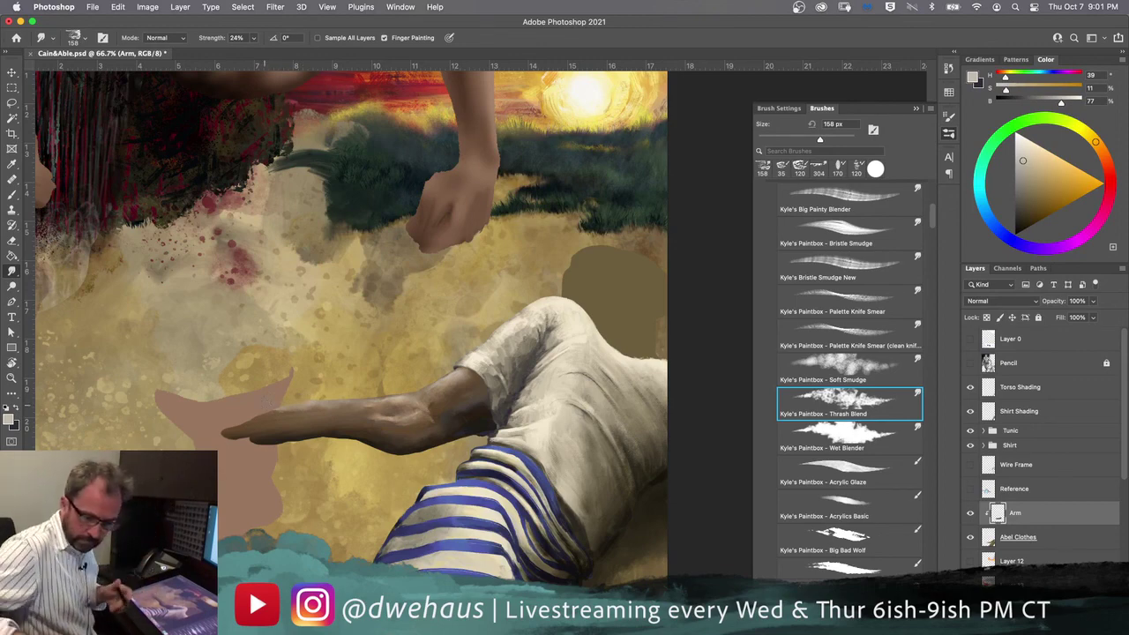
pyautogui.press('super+minus')
pyautogui.press('super+minus')
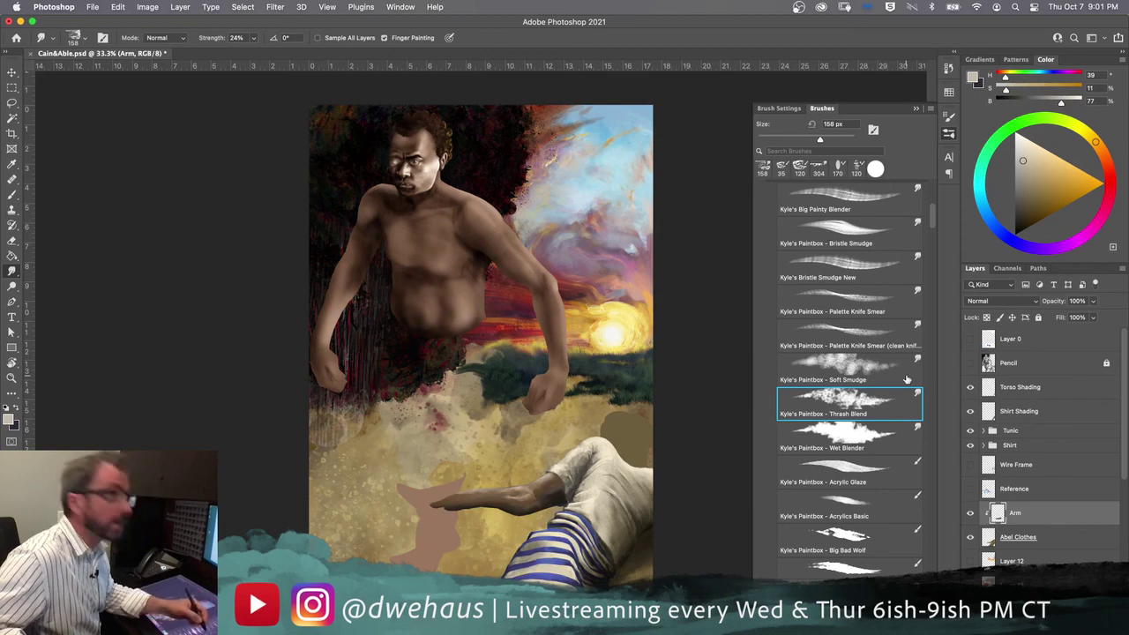
# Step: Load Kyle's Paintbox - Gesso Thin at 400 px with ochre sampled from the sand above the arm, and undo the trial strokes
pyautogui.moveTo(934, 222); pyautogui.dragTo(934, 282)
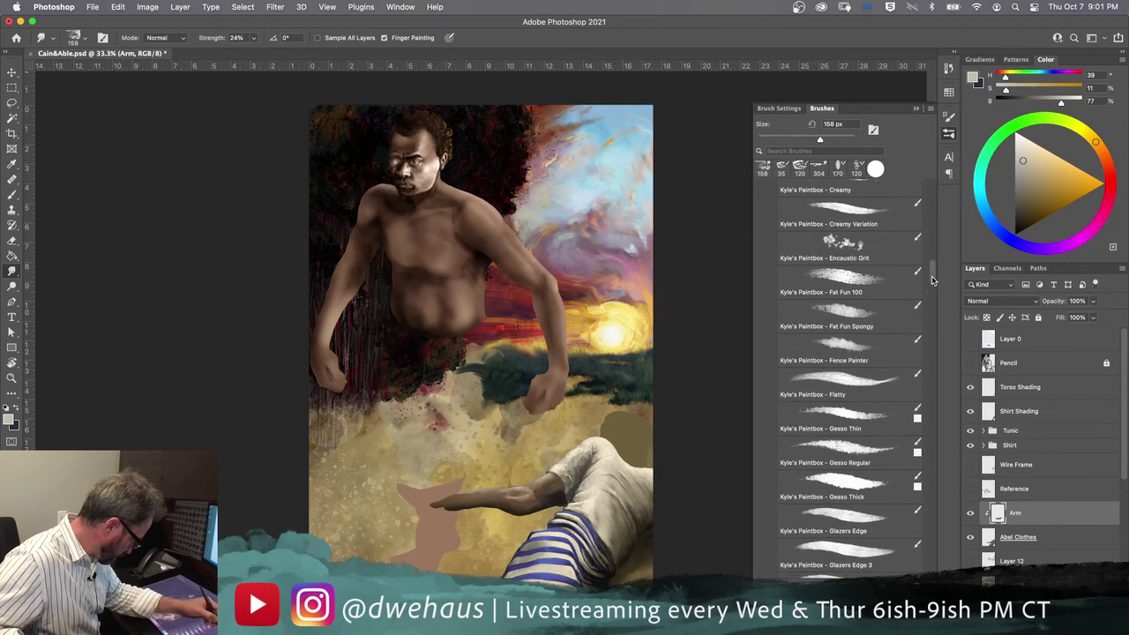
pyautogui.click(847, 415)
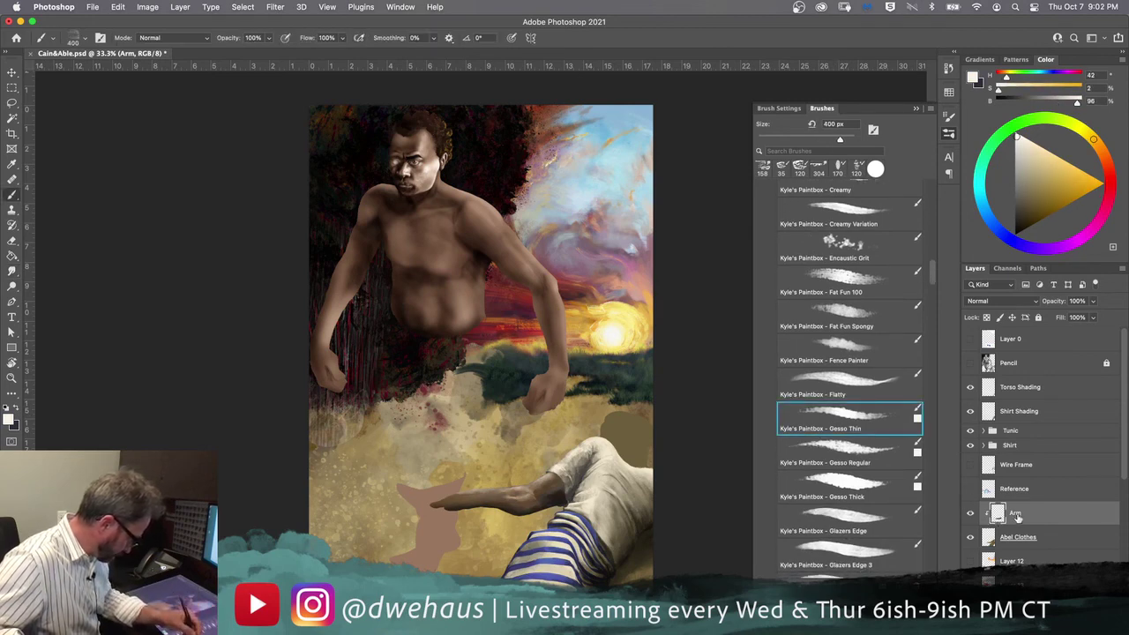
pyautogui.keyDown('alt'); pyautogui.click(522, 453); pyautogui.keyUp('alt')
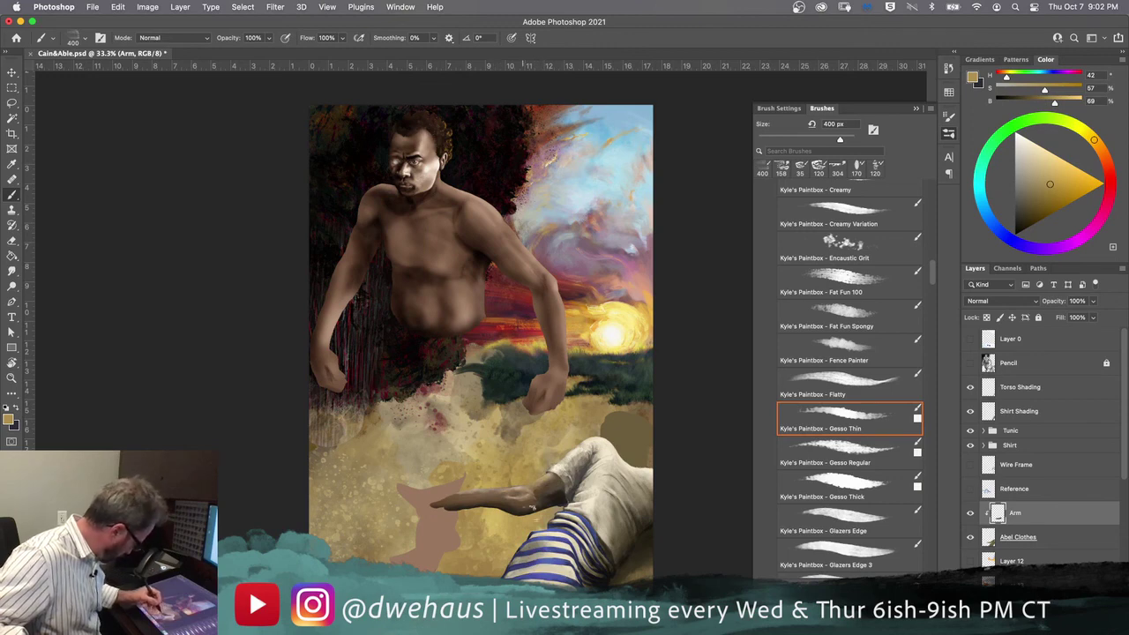
pyautogui.press('super+equal')
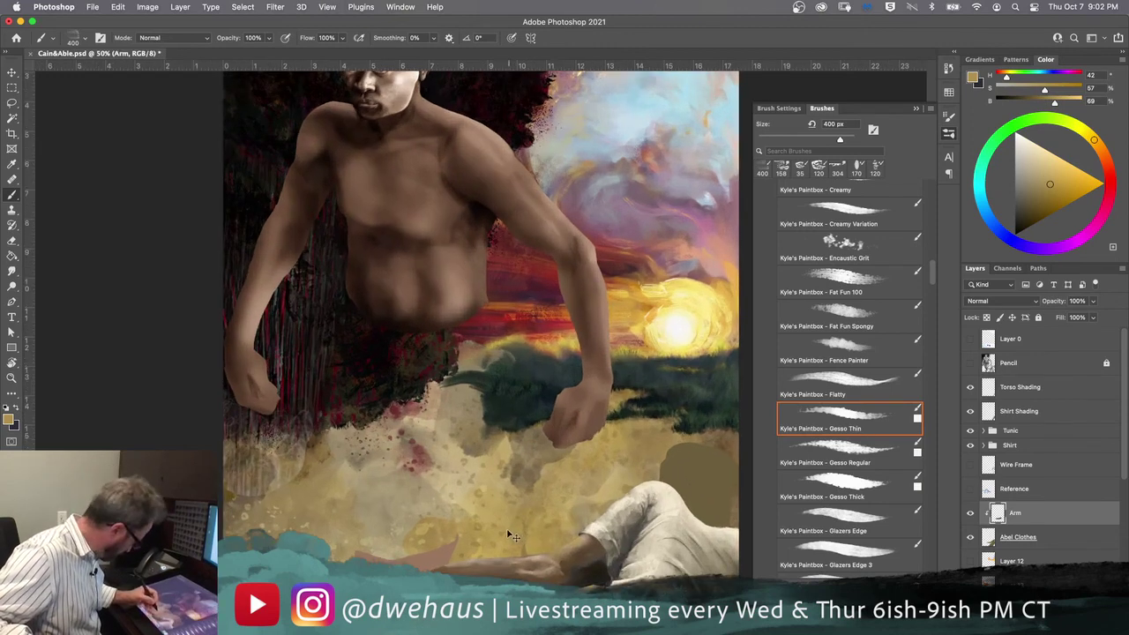
pyautogui.moveTo(496, 515); pyautogui.dragTo(485, 472)
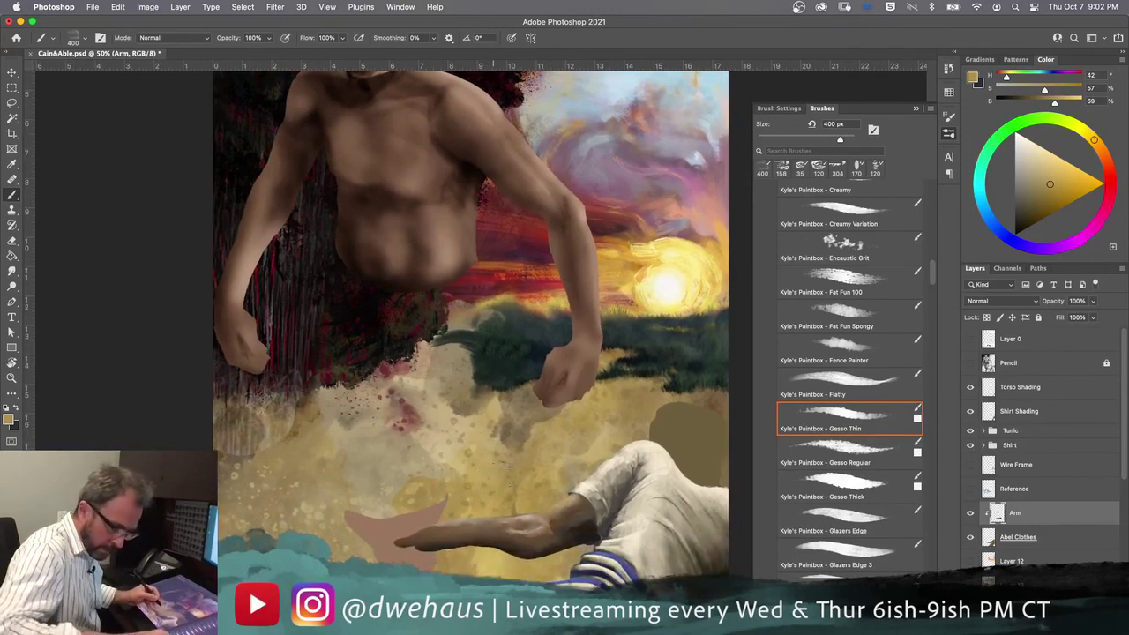
pyautogui.press('super+z')
pyautogui.press('super+z')
pyautogui.press('super+z')
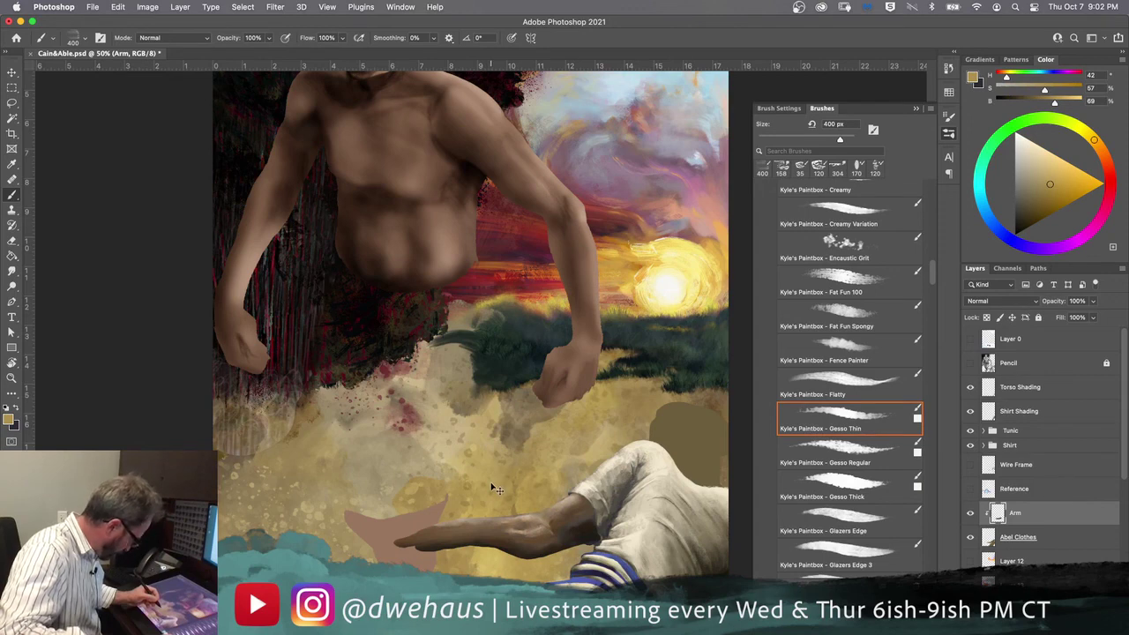
pyautogui.press('super+z')
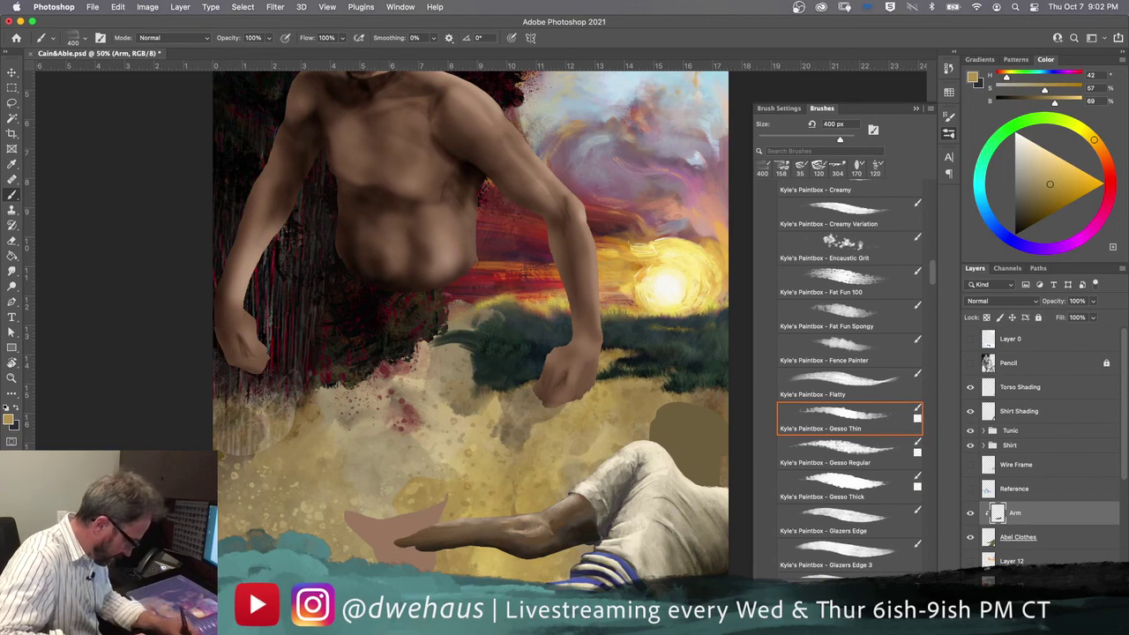
# Step: Paint the ochre over the outstretched arm on a new layer above Arm, and clip that layer to the figure
pyautogui.press('super+shift+alt+n')
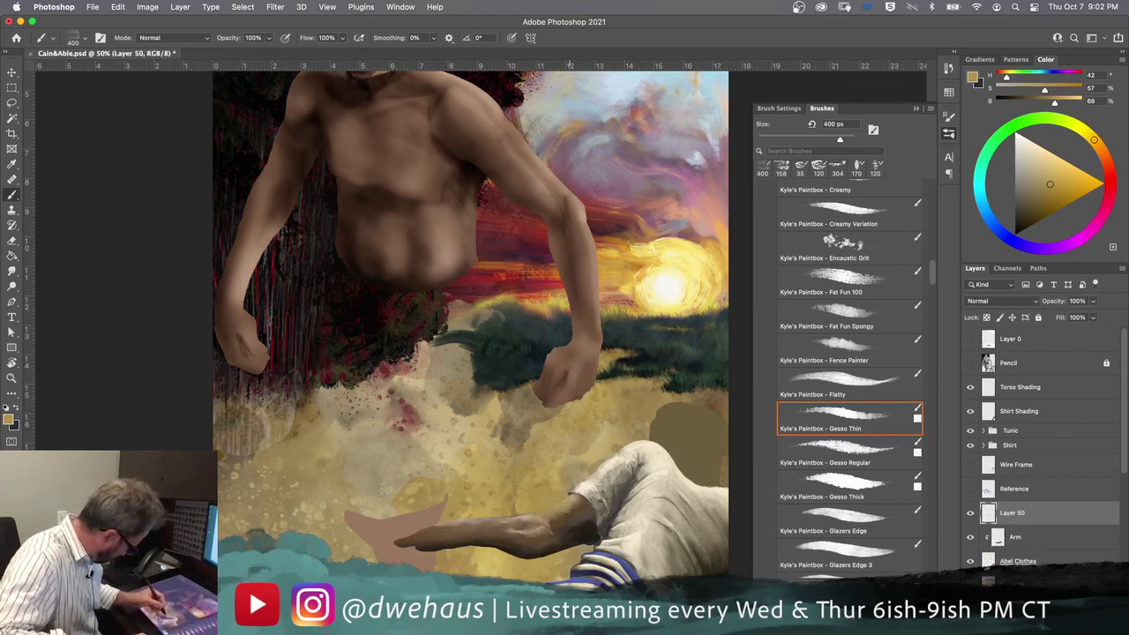
pyautogui.moveTo(528, 527); pyautogui.dragTo(463, 524)
pyautogui.moveTo(552, 530); pyautogui.dragTo(411, 524)
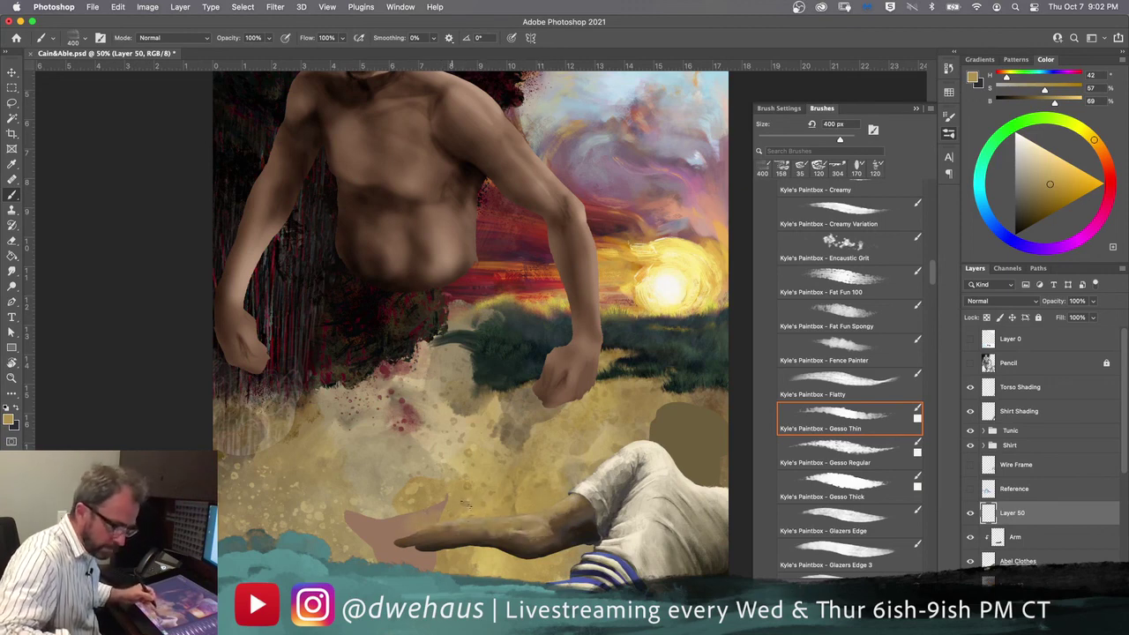
pyautogui.moveTo(522, 544); pyautogui.dragTo(496, 535)
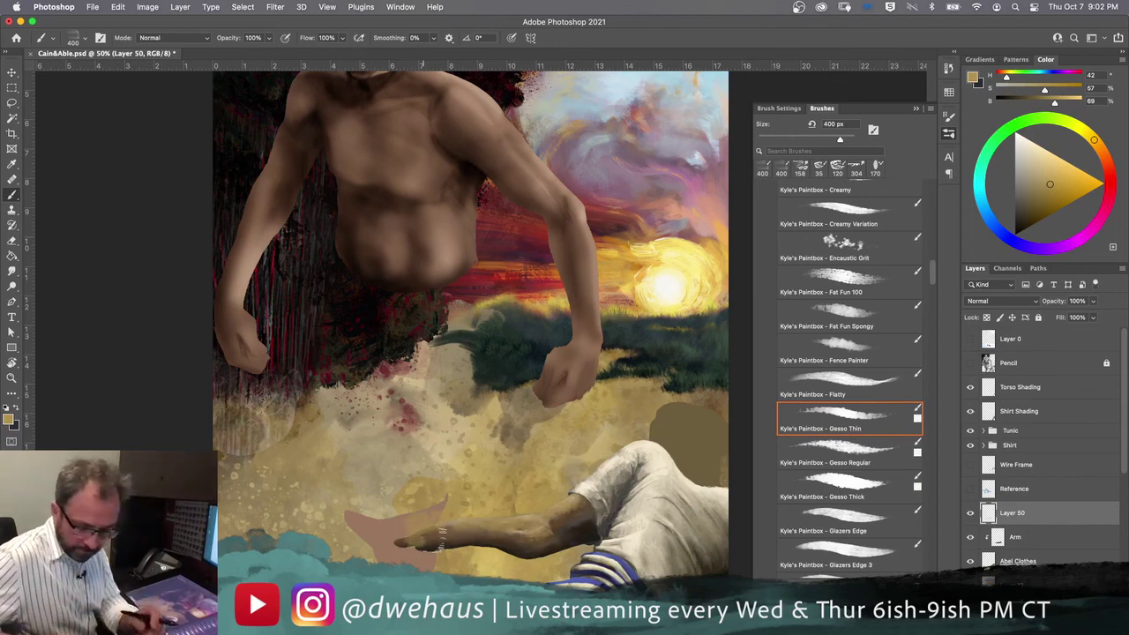
pyautogui.press('super+alt+g')
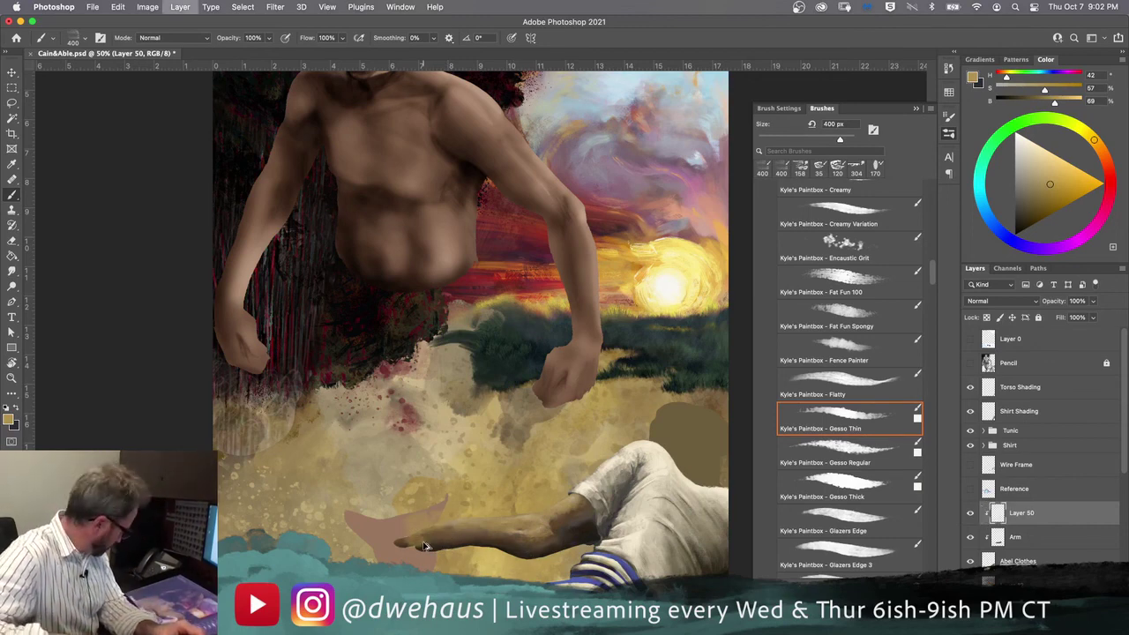
# Step: Try the blend modes from Linear Burn through Color Dodge to Soft Light on the clipped ochre layer
pyautogui.press('v')
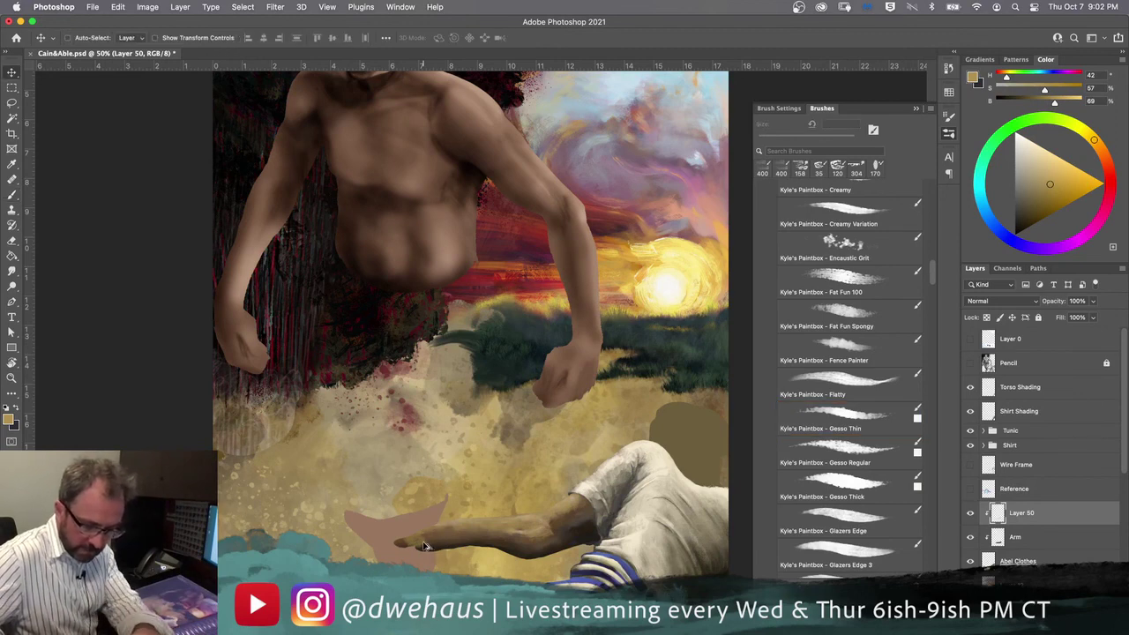
pyautogui.hotkey('shift', '+')
pyautogui.hotkey('shift', '+')
pyautogui.hotkey('shift', '+')
pyautogui.hotkey('shift', '+')
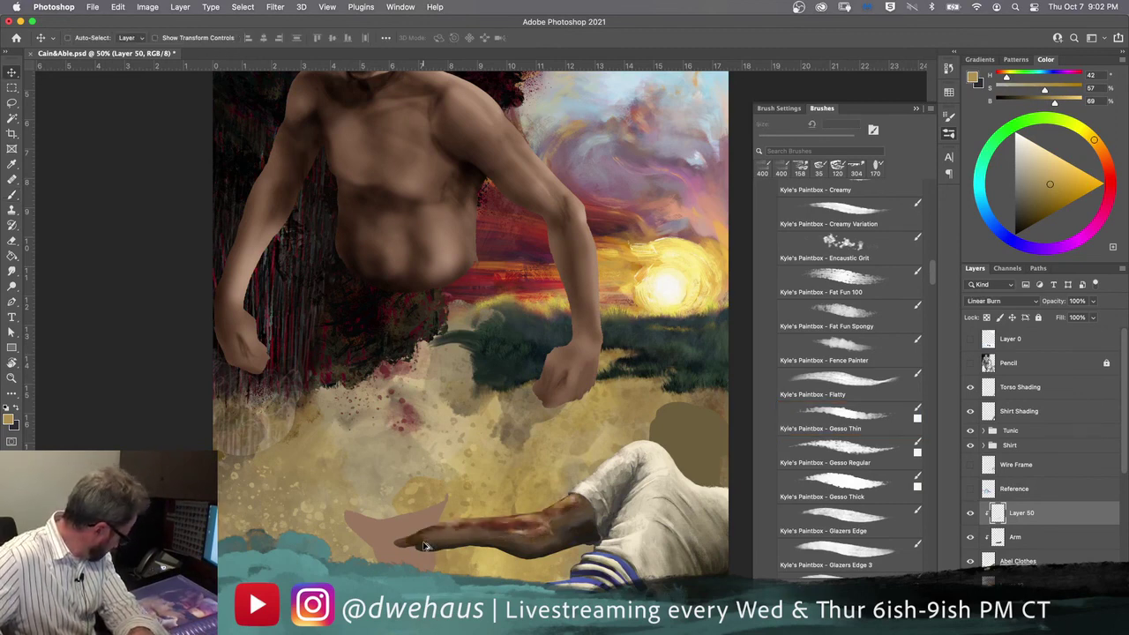
pyautogui.hotkey('shift', '+')
pyautogui.hotkey('shift', '+')
pyautogui.hotkey('shift', '+')
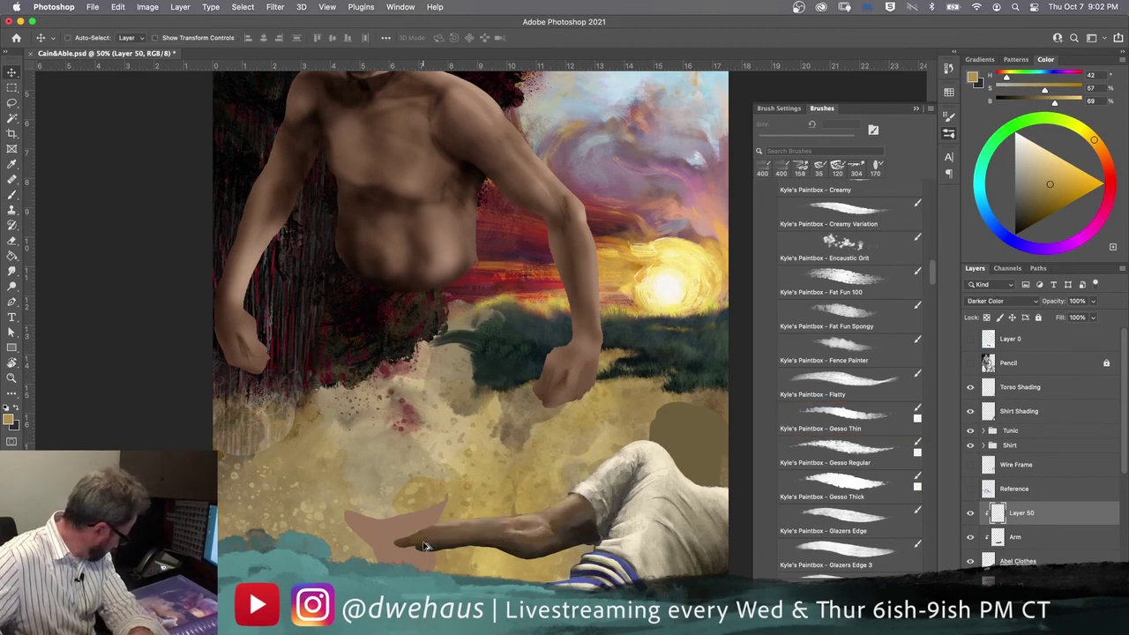
pyautogui.hotkey('shift', '+')
pyautogui.hotkey('shift', '+')
pyautogui.hotkey('shift', '+')
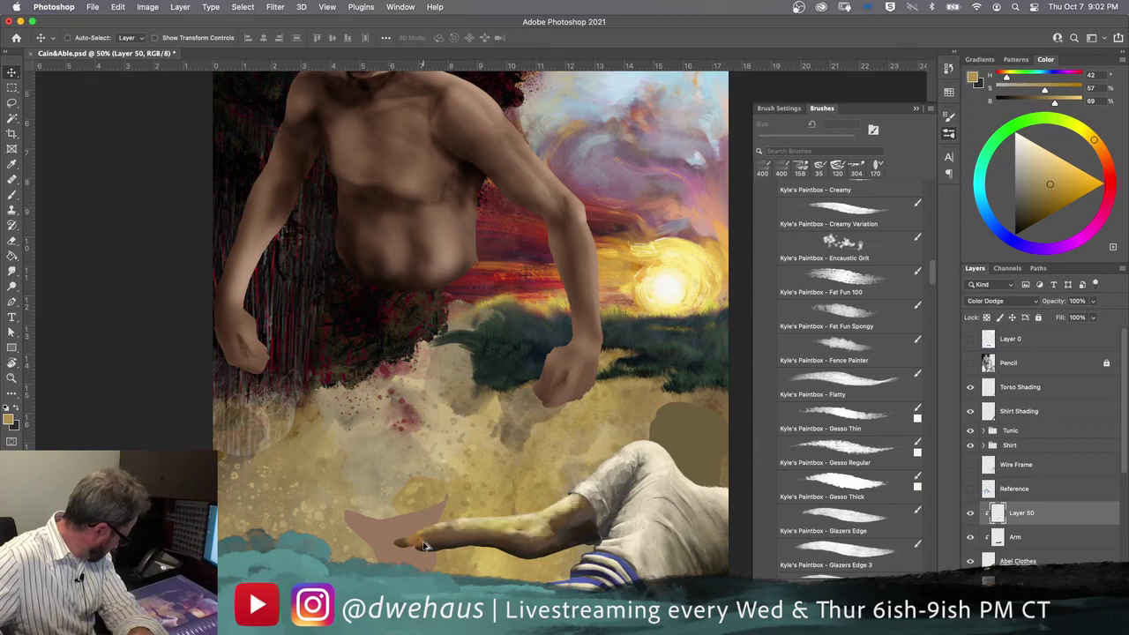
pyautogui.hotkey('shift', '+')
pyautogui.hotkey('shift', '+')
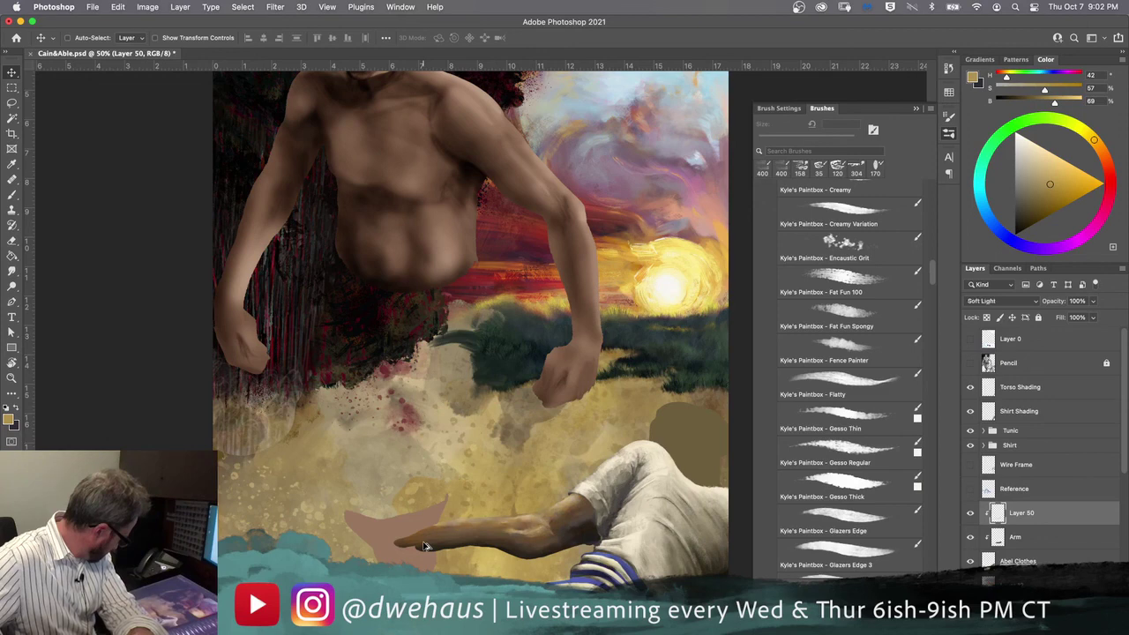
# Step: Try the remaining blend modes after Soft Light up to Hue on the clipped ochre layer
pyautogui.hotkey('shift', '+')
pyautogui.hotkey('shift', '+')
pyautogui.hotkey('shift', '+')
pyautogui.hotkey('shift', '+')
pyautogui.hotkey('shift', '+')
pyautogui.hotkey('shift', '+')
pyautogui.hotkey('shift', '+')
pyautogui.hotkey('shift', '+')
pyautogui.hotkey('shift', '+')
pyautogui.hotkey('shift', '+')
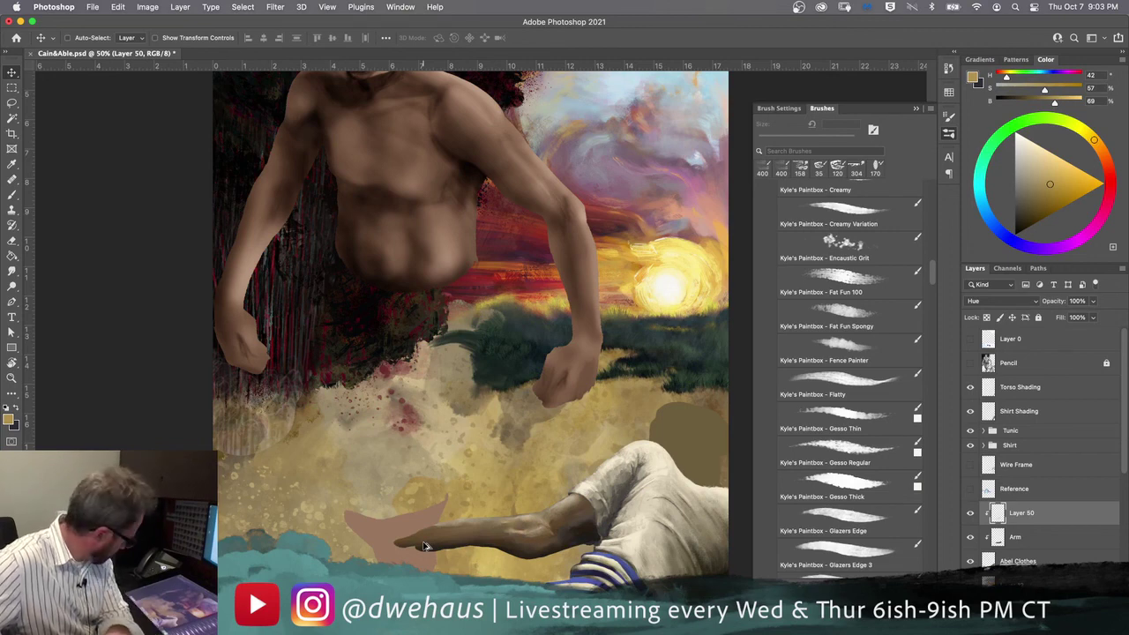
# Step: Compare Normal, Hard Light, Hue and Saturation blending on the ochre layer, toggling its visibility to judge the effect on the arm
pyautogui.hotkey('alt', 'shift', 'n')
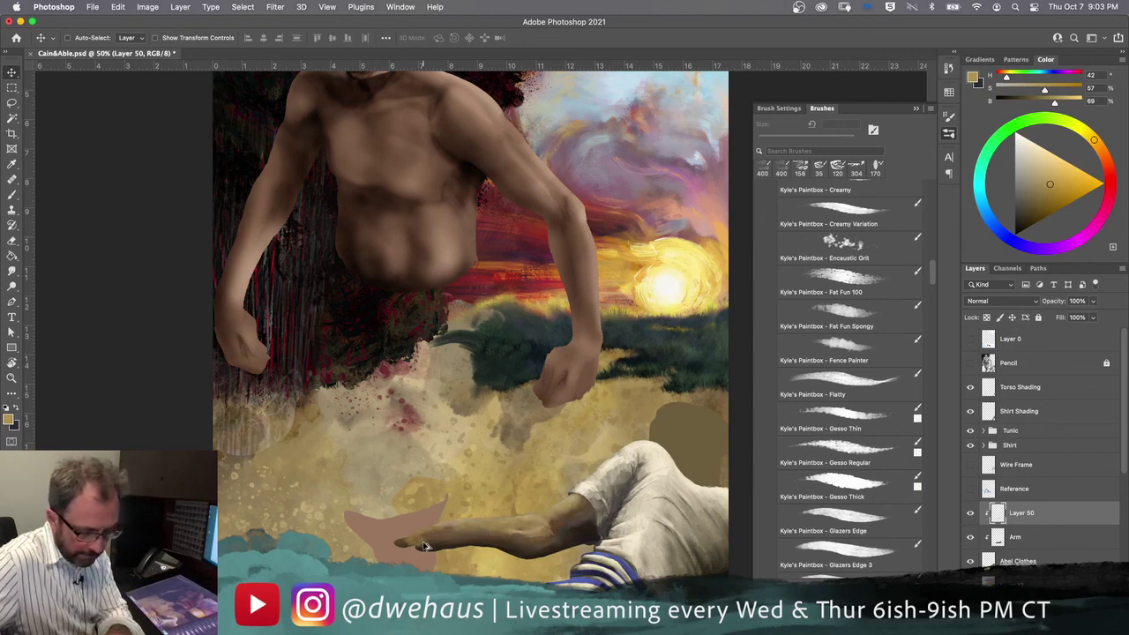
pyautogui.hotkey('alt', 'shift', 'h')
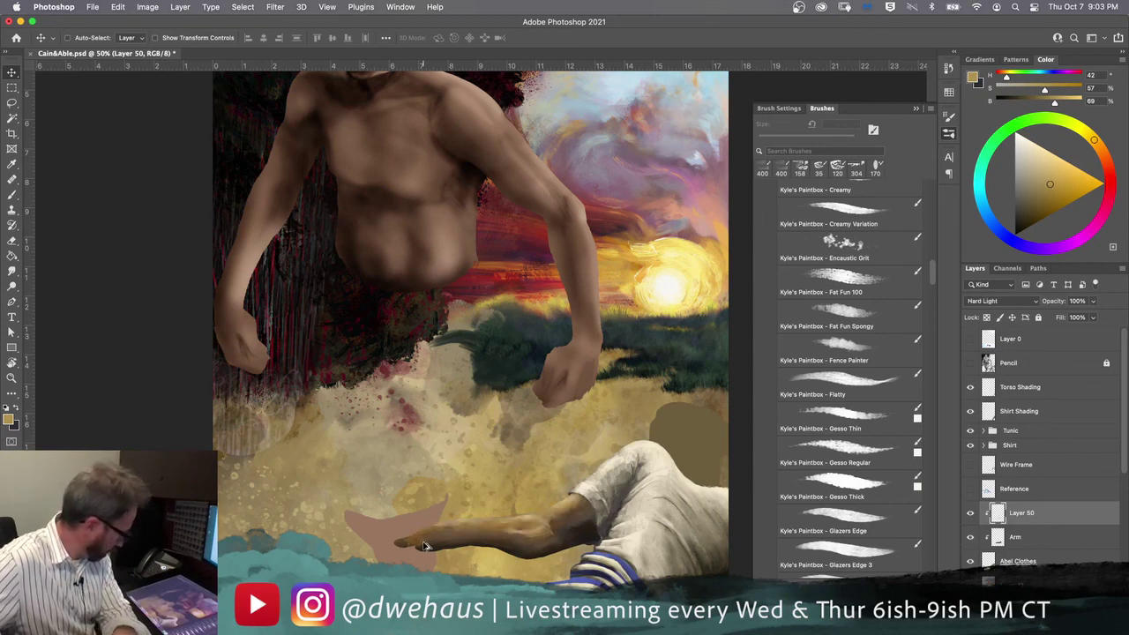
pyautogui.hotkey('alt', 'shift', 'u')
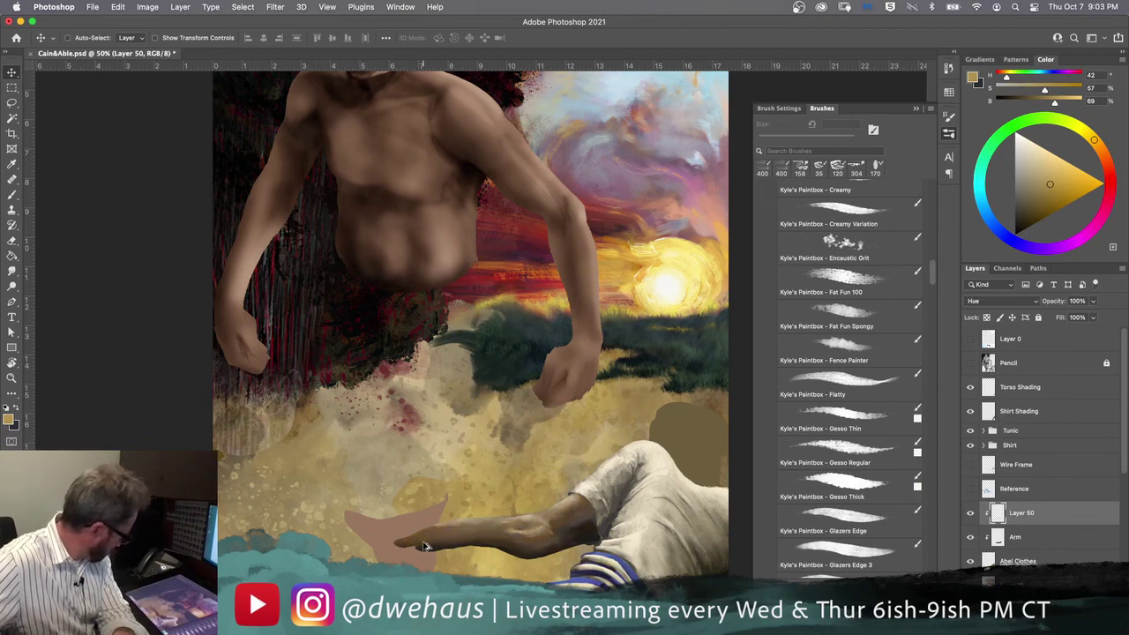
pyautogui.click(970, 516)
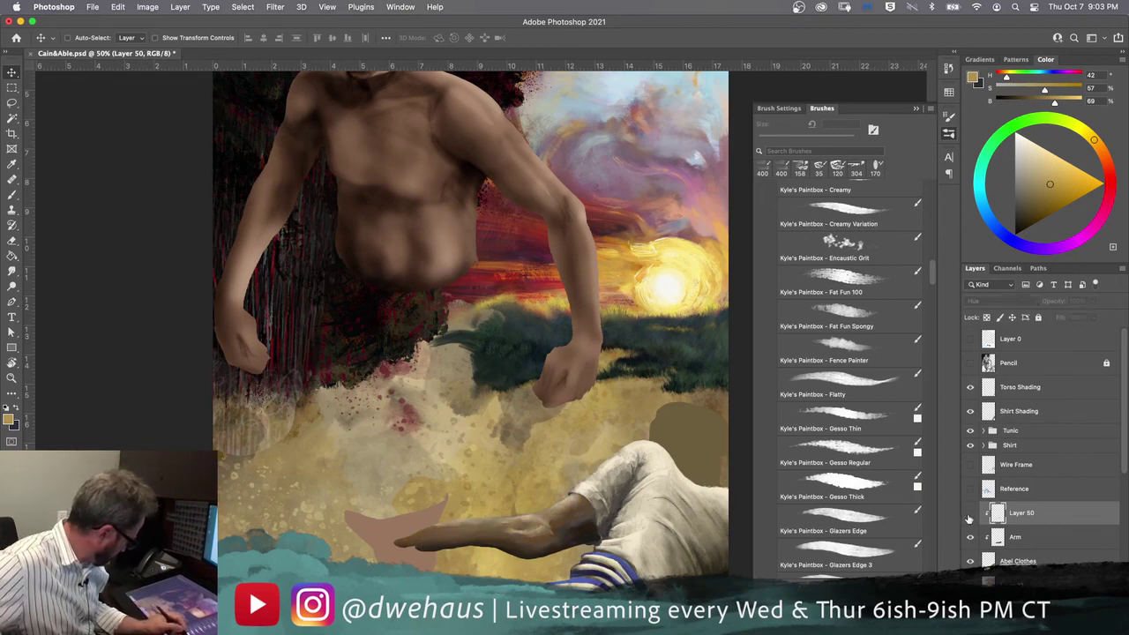
pyautogui.click(970, 517)
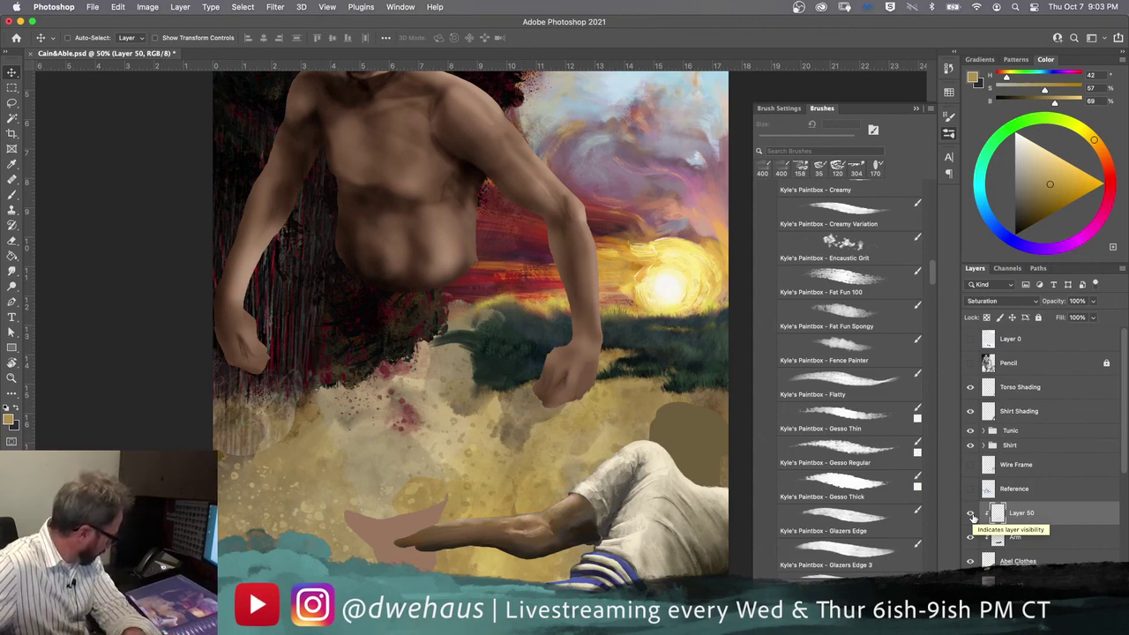
pyautogui.hotkey('alt', 'shift', 'n')
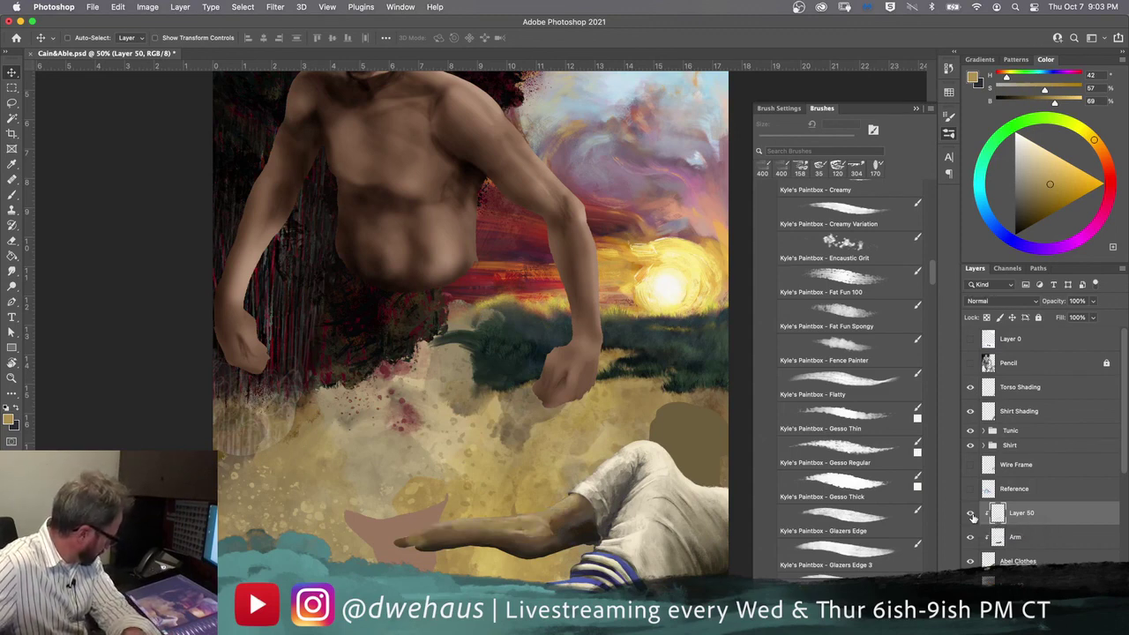
# Step: Set the clipped ochre layer's blend mode to Soft Light and toggle its visibility to compare the arm with and without it
pyautogui.hotkey('shift', '+')
pyautogui.hotkey('shift', '+')
pyautogui.hotkey('shift', '+')
pyautogui.hotkey('shift', '+')
pyautogui.hotkey('shift', '+')
pyautogui.hotkey('shift', '+')
pyautogui.hotkey('shift', '+')
pyautogui.hotkey('shift', '+')
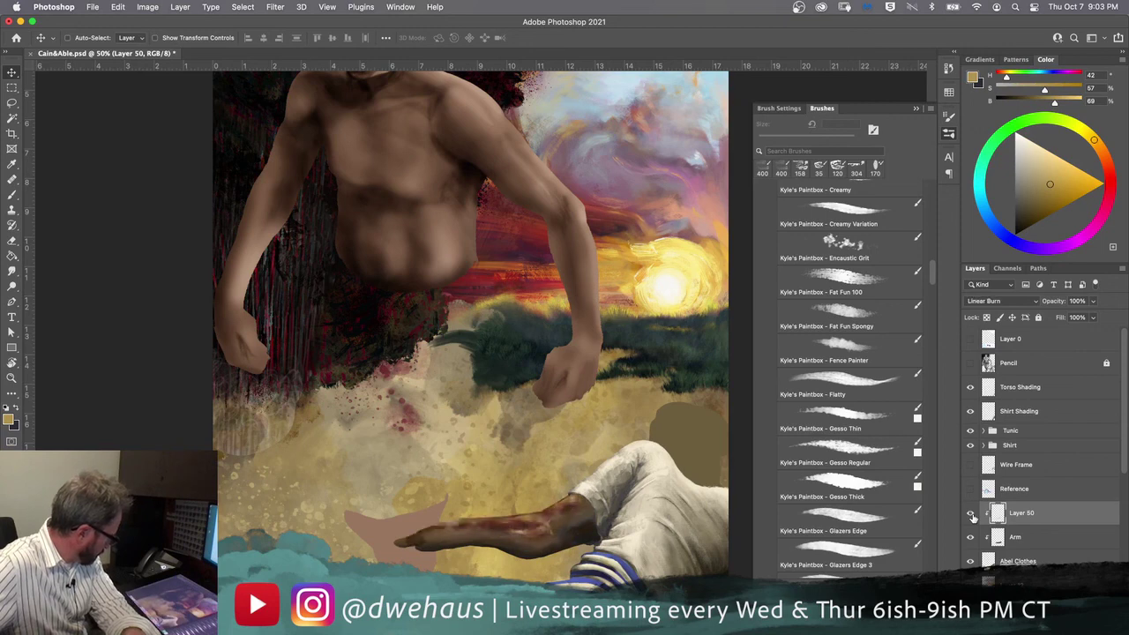
pyautogui.hotkey('shift', '+')
pyautogui.hotkey('shift', '+')
pyautogui.hotkey('shift', '+')
pyautogui.hotkey('shift', '+')
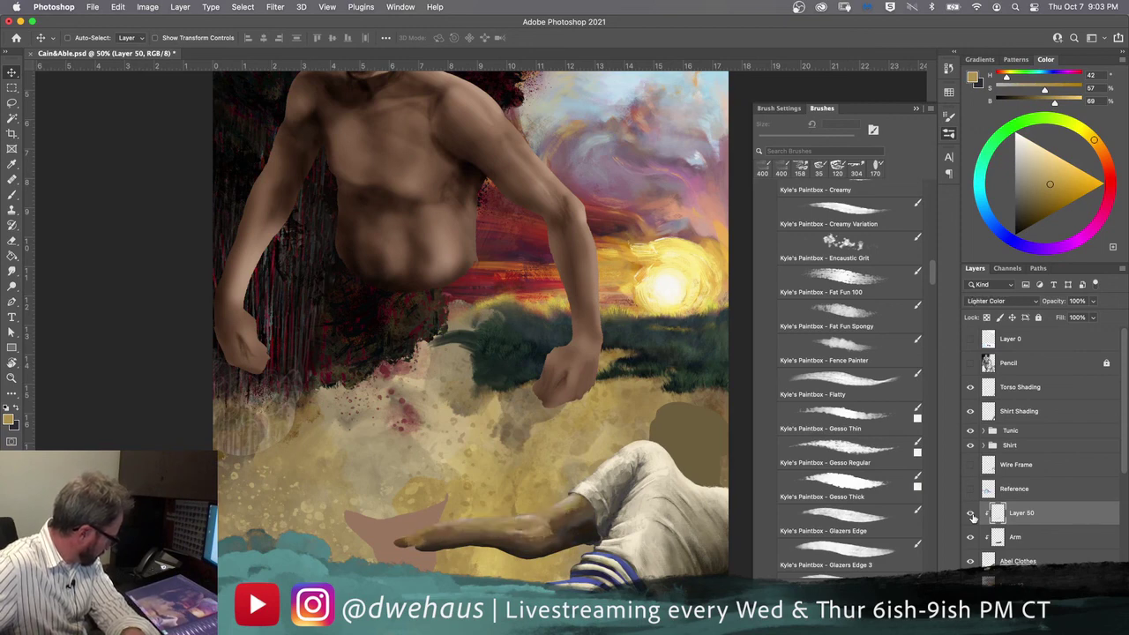
pyautogui.hotkey('shift', '+')
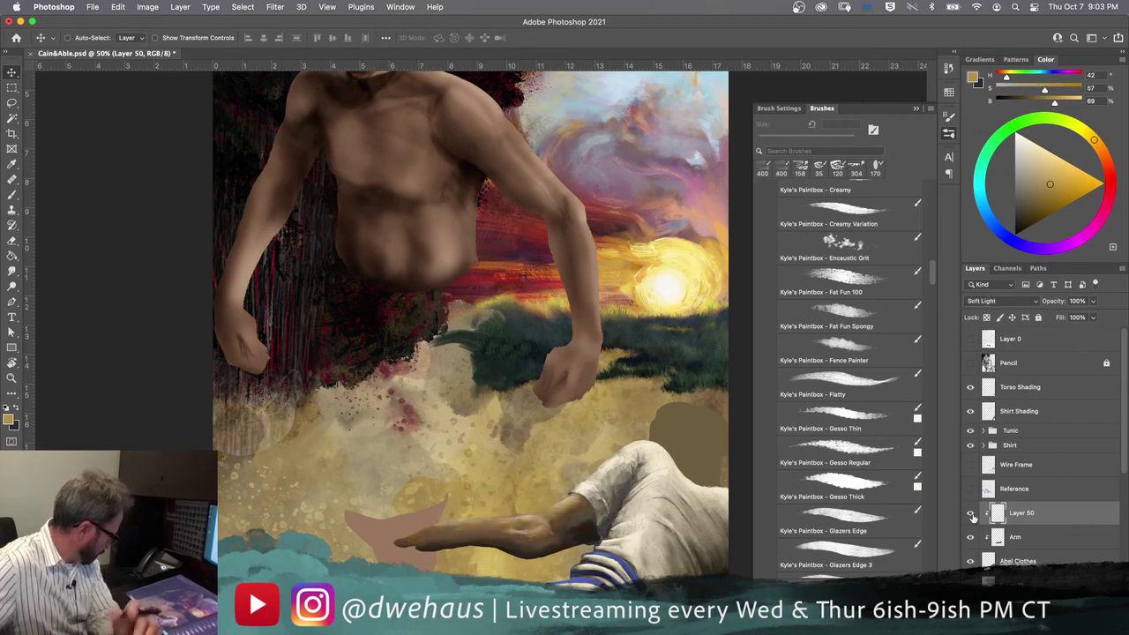
pyautogui.click(971, 515)
pyautogui.click(971, 515)
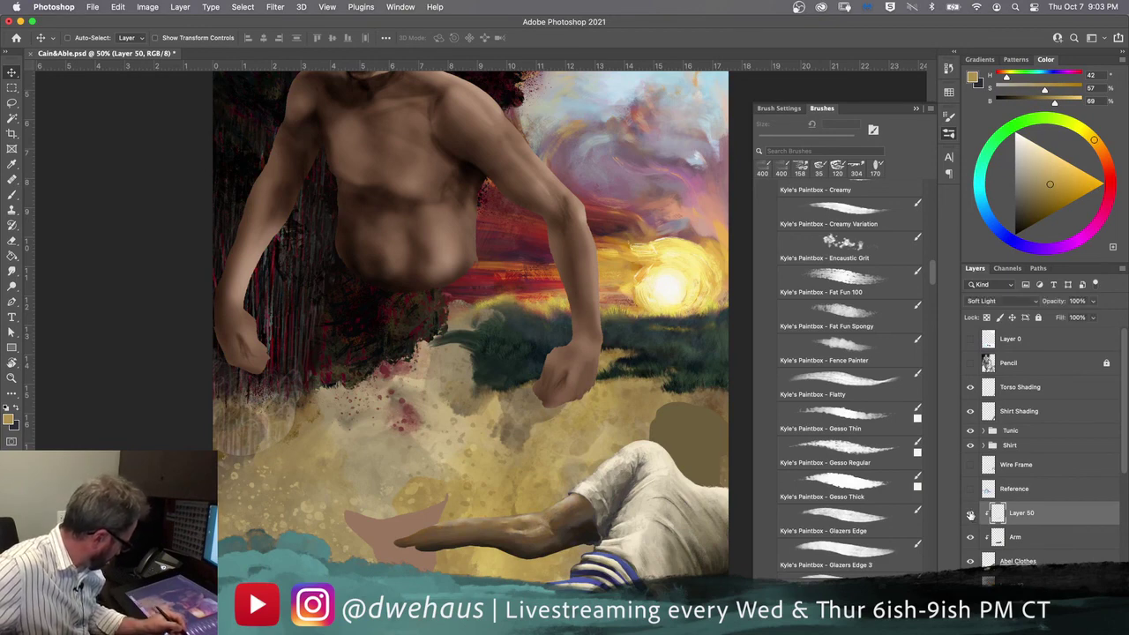
# Step: Compare the arm with and without the ochre tint, and check it against the whole painting and close up
pyautogui.click(971, 514)
pyautogui.click(971, 514)
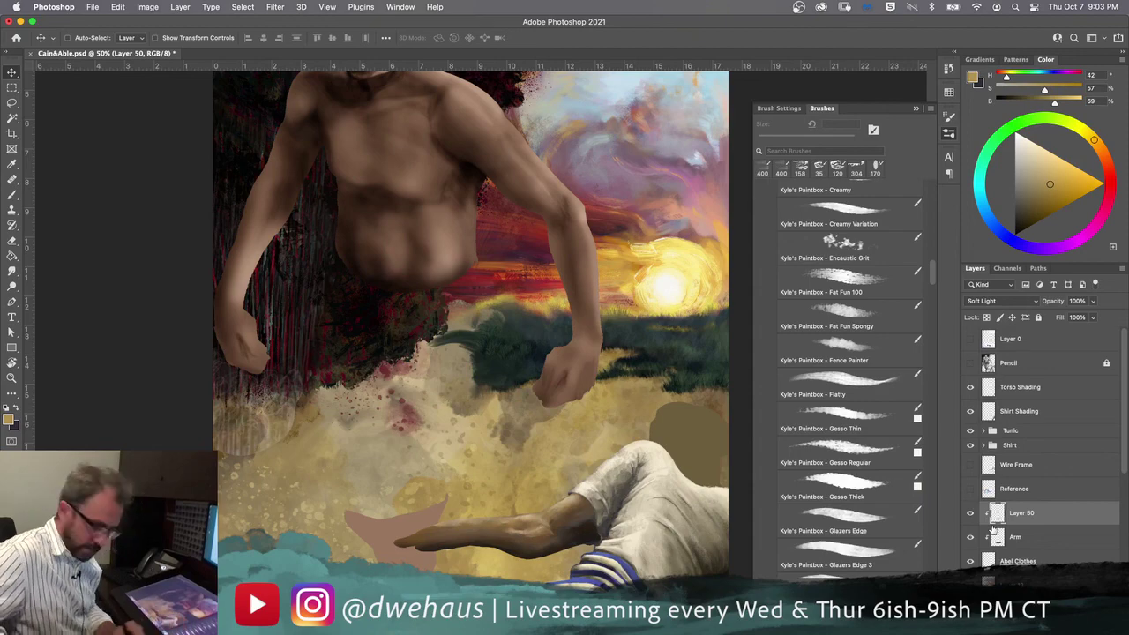
pyautogui.press('super+minus')
pyautogui.press('super+minus')
pyautogui.press('super+minus')
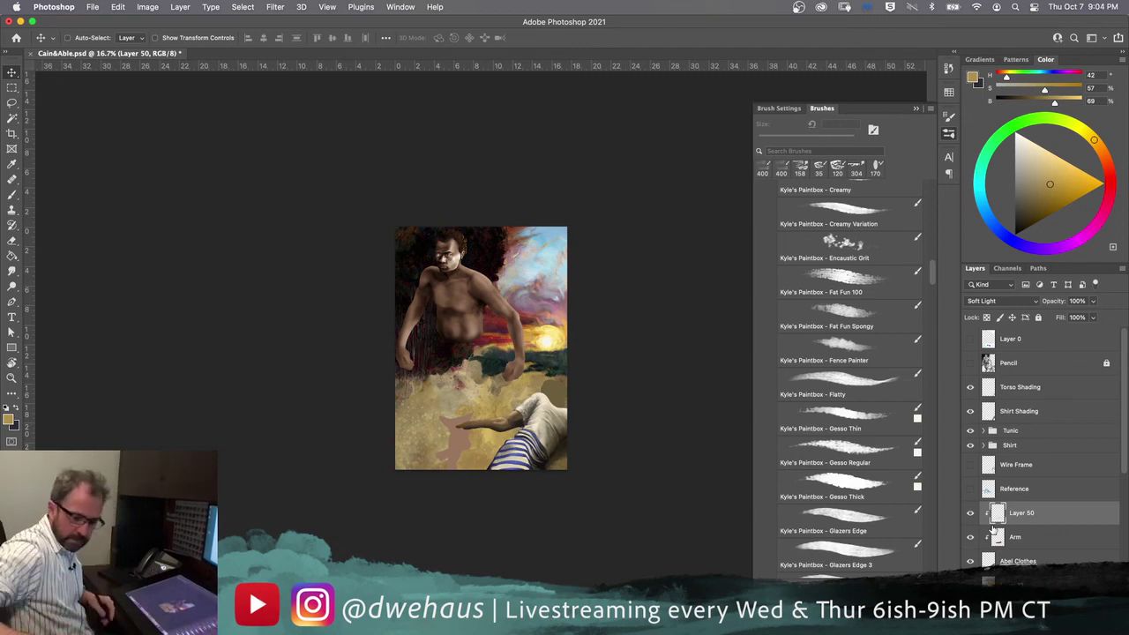
pyautogui.press('super+equal')
pyautogui.press('super+equal')
pyautogui.press('super+equal')
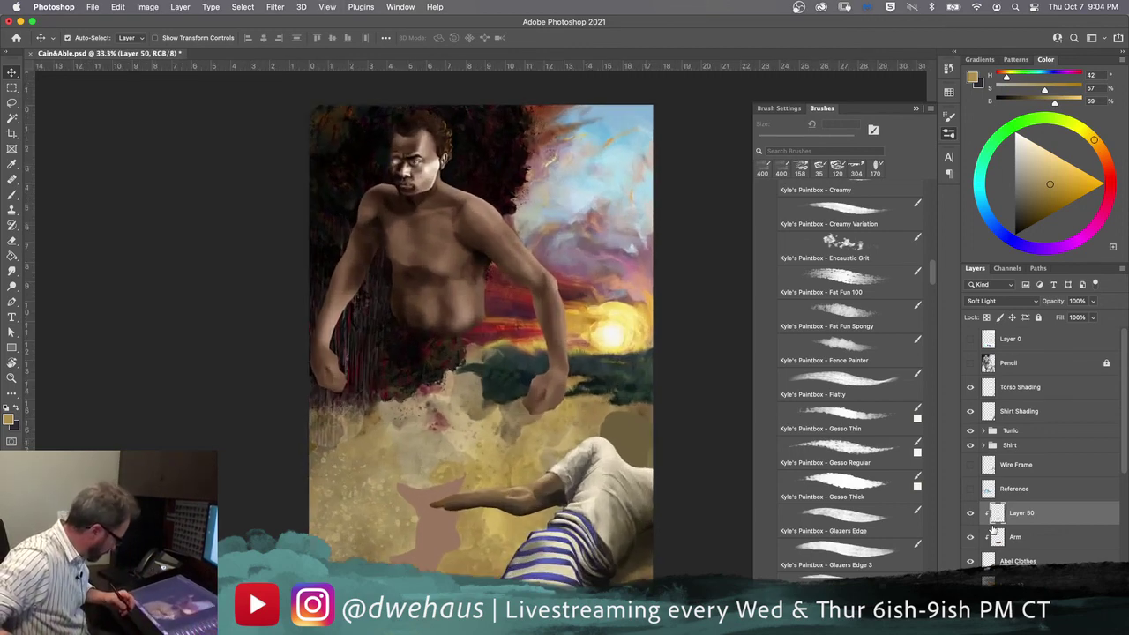
pyautogui.press('super+equal')
pyautogui.scroll(-5, 517, 476)
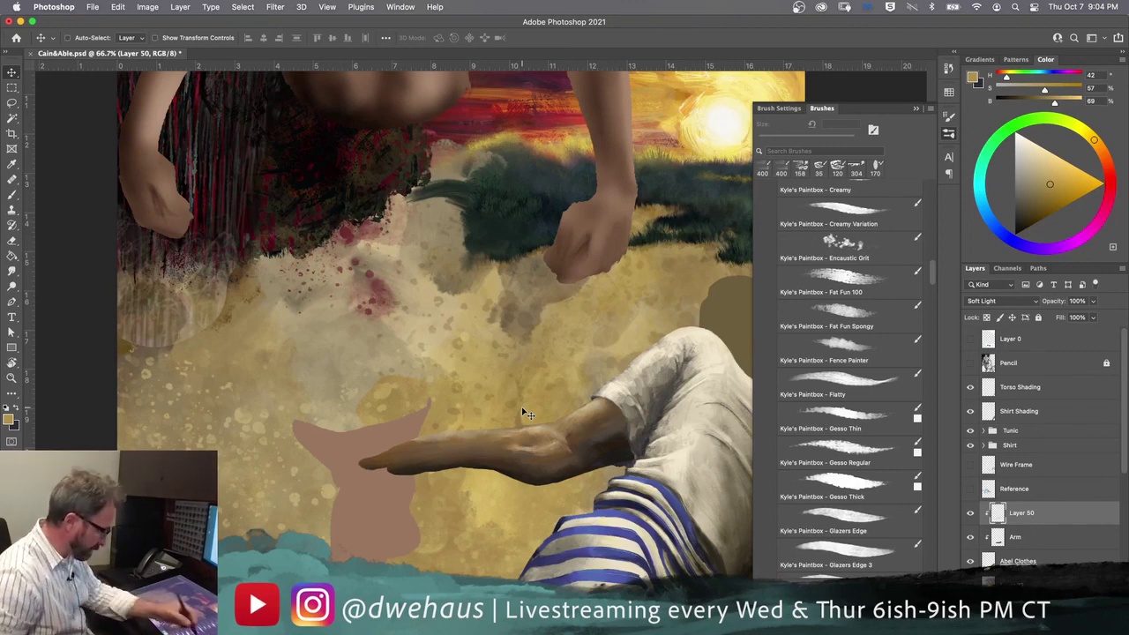
# Step: Show and activate the Wire Frame layer, and change the foreground colour to a red with hue 0
pyautogui.click(1027, 468)
pyautogui.click(970, 465)
pyautogui.click(1110, 183)
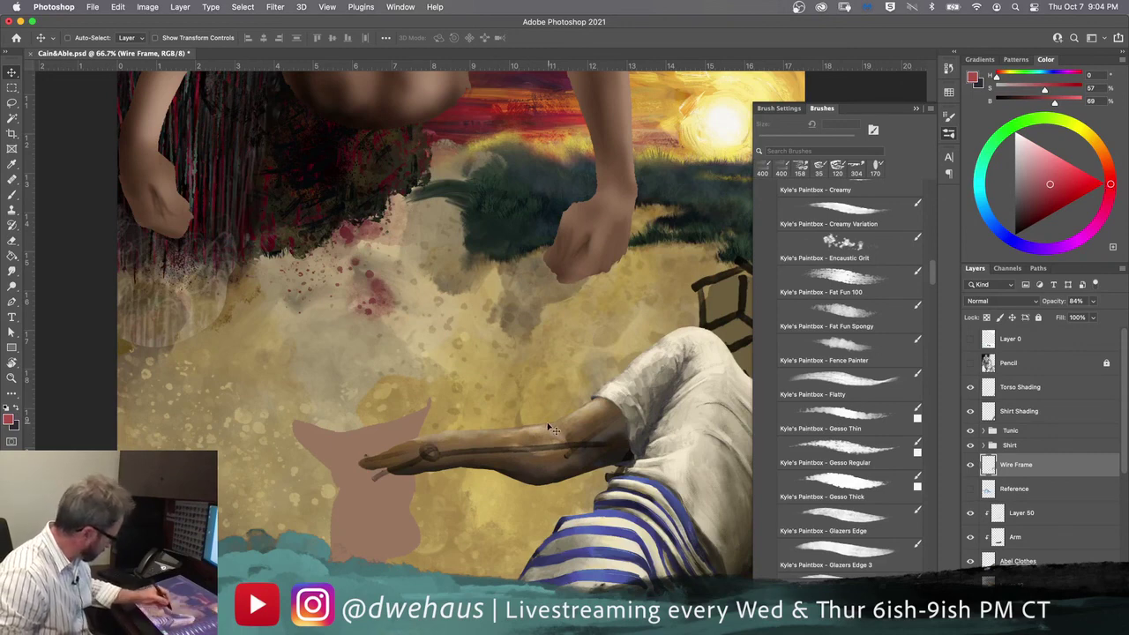
pyautogui.moveTo(521, 419)
pyautogui.mouseDown()
pyautogui.moveTo(521, 483)
pyautogui.moveTo(521, 398)
pyautogui.moveTo(519, 440)
pyautogui.mouseUp()
pyautogui.press('super+z')
# Step: Set up the Brush tool with the DWE Kyle's Paintbox - Oil Canvas 2 preset at 45 px
pyautogui.press('b')
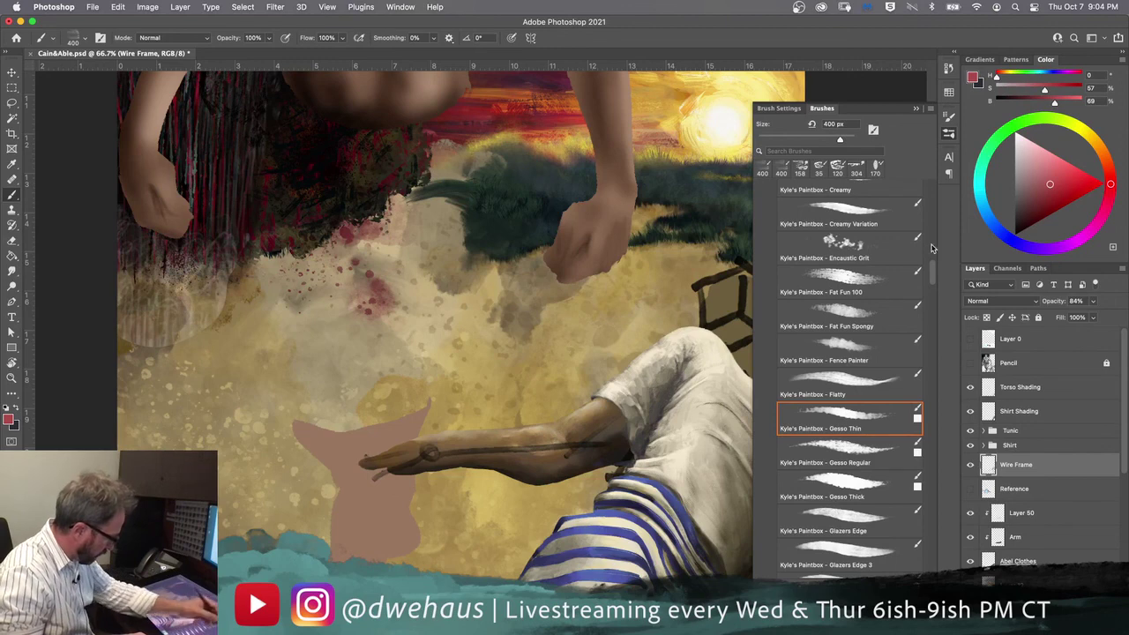
pyautogui.moveTo(931, 269); pyautogui.dragTo(937, 354)
pyautogui.click(838, 357)
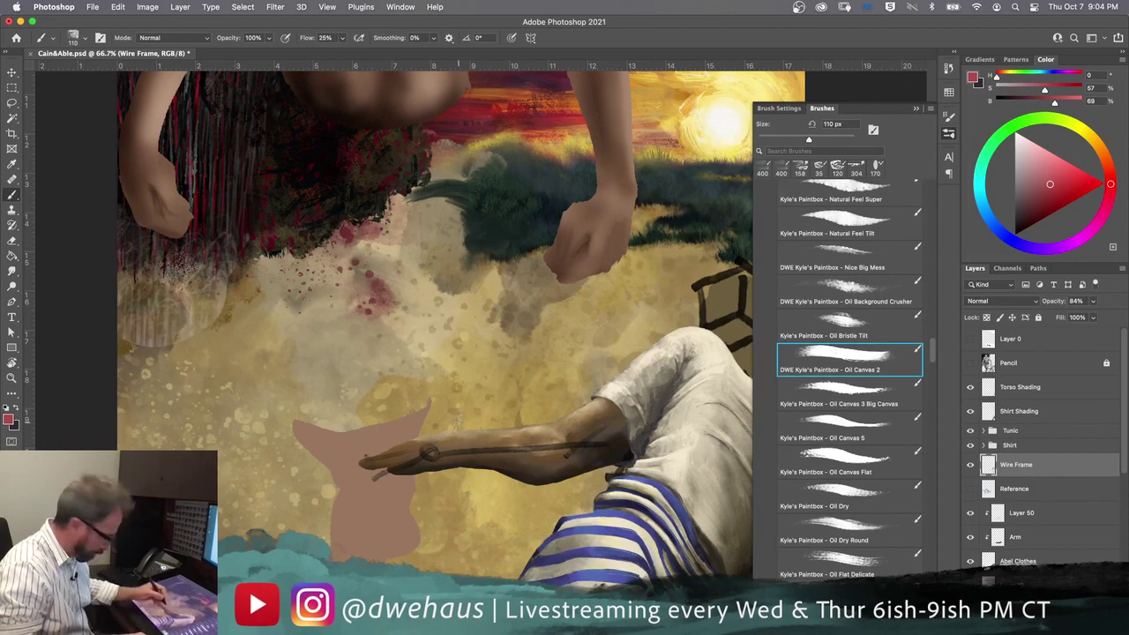
pyautogui.press('[')
pyautogui.press('[')
pyautogui.press('[')
pyautogui.press('[')
pyautogui.press('[')
pyautogui.press('[')
pyautogui.press('[')
# Step: Circle the fallen figure's forearm in red on the Wire Frame layer and write "FIX ARM" above it
pyautogui.moveTo(468, 418)
pyautogui.mouseDown()
pyautogui.moveTo(471, 407)
pyautogui.moveTo(590, 441)
pyautogui.moveTo(463, 425)
pyautogui.moveTo(477, 404)
pyautogui.mouseUp()
pyautogui.moveTo(457, 361)
pyautogui.mouseDown()
pyautogui.moveTo(474, 392)
pyautogui.moveTo(491, 364)
pyautogui.moveTo(493, 388)
pyautogui.moveTo(521, 369)
pyautogui.mouseUp()
pyautogui.moveTo(530, 356)
pyautogui.mouseDown()
pyautogui.moveTo(529, 379)
pyautogui.moveTo(540, 378)
pyautogui.mouseUp()
pyautogui.moveTo(547, 376)
pyautogui.mouseDown()
pyautogui.moveTo(557, 351)
pyautogui.moveTo(577, 370)
pyautogui.mouseUp()
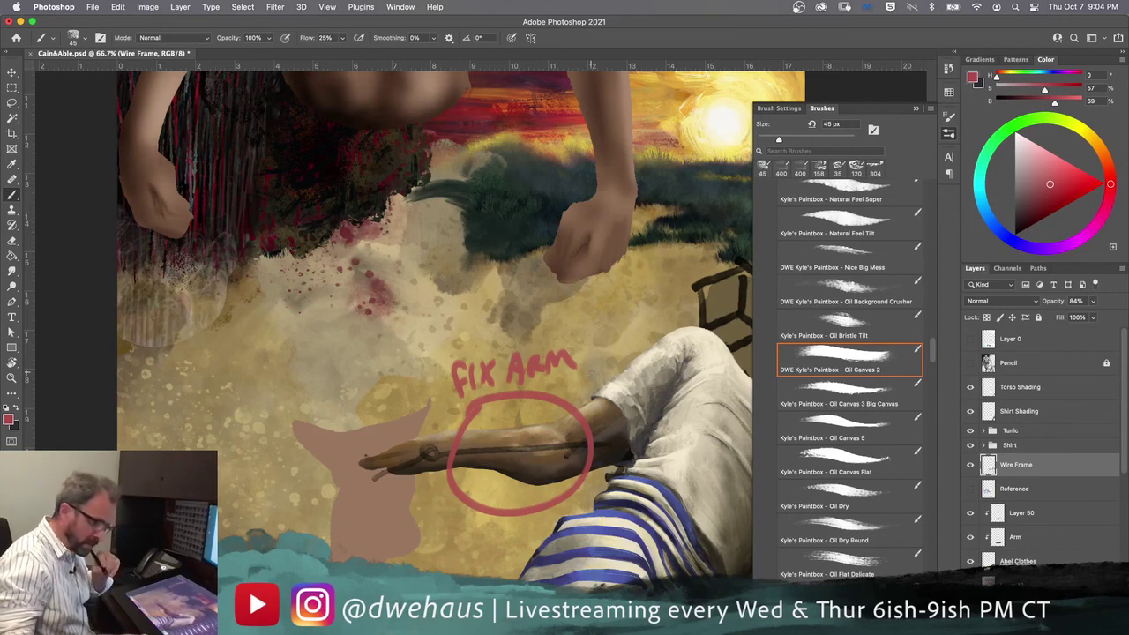
# Step: Undo the red circle and the "FIX ARM" note on the Wire Frame layer
pyautogui.press('super+z')
pyautogui.press('super+z')
pyautogui.press('super+z')
pyautogui.press('super+z')
pyautogui.press('super+z')
pyautogui.press('super+z')
pyautogui.press('super+z')
pyautogui.press('super+z')
pyautogui.press('super+z')
pyautogui.press('super+z')
pyautogui.press('super+z')
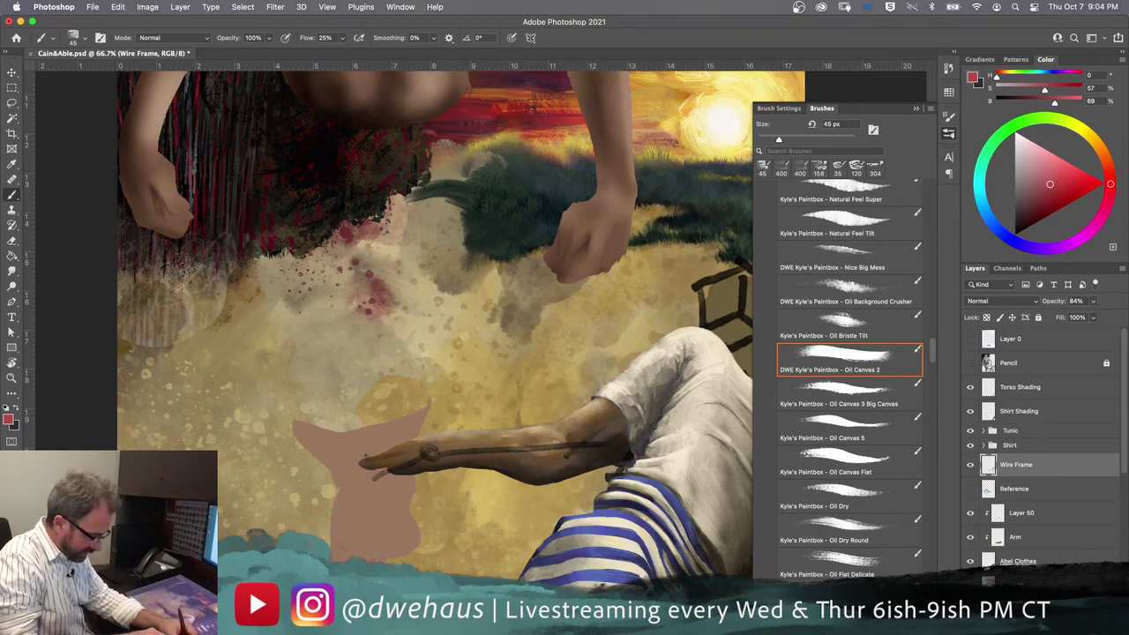
# Step: Add a new layer above Wire Frame, circle the arm's elbow area in red and write "FIX" above it
pyautogui.press('alt+shift+super+n')
pyautogui.moveTo(529, 397)
pyautogui.mouseDown()
pyautogui.moveTo(603, 463)
pyautogui.moveTo(556, 397)
pyautogui.moveTo(561, 441)
pyautogui.moveTo(536, 451)
pyautogui.mouseUp()
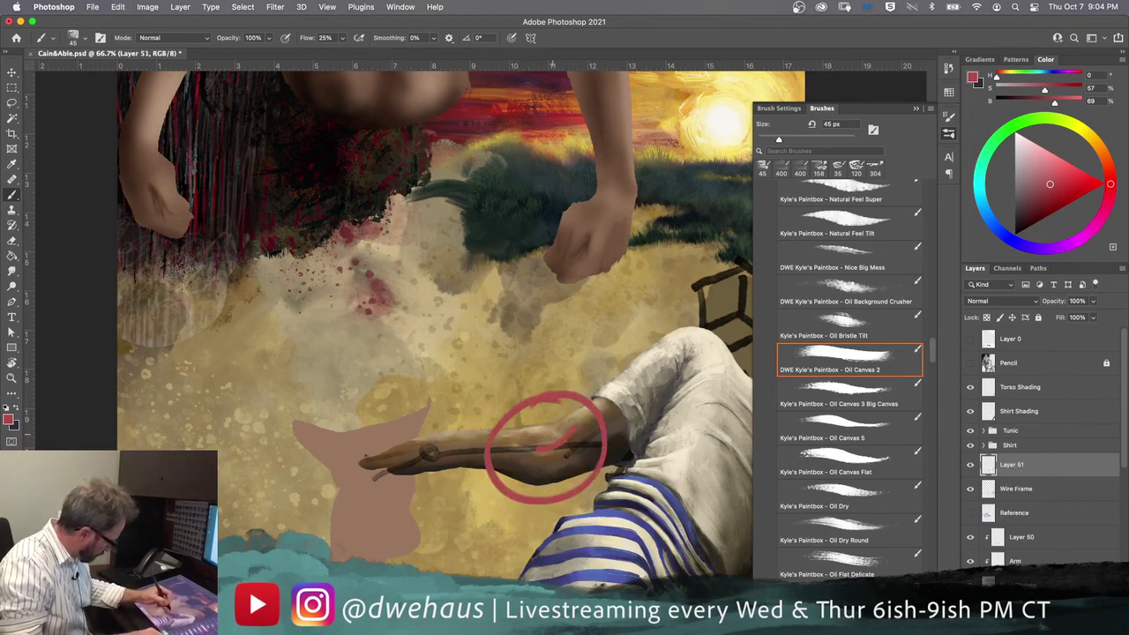
pyautogui.moveTo(473, 371); pyautogui.dragTo(476, 398)
pyautogui.moveTo(472, 371); pyautogui.dragTo(487, 365)
pyautogui.moveTo(477, 385); pyautogui.dragTo(490, 393)
pyautogui.moveTo(511, 367)
pyautogui.mouseDown()
pyautogui.moveTo(499, 386)
pyautogui.moveTo(516, 393)
pyautogui.mouseUp()
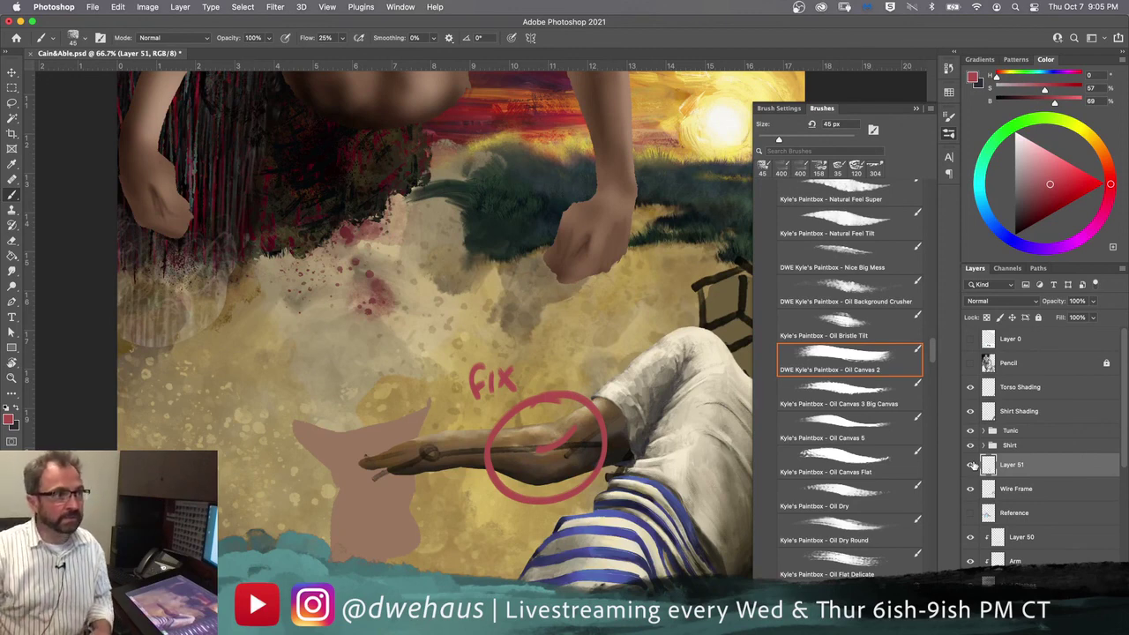
pyautogui.scroll(-10, 971, 465)
pyautogui.scroll(-1, 771, 429)
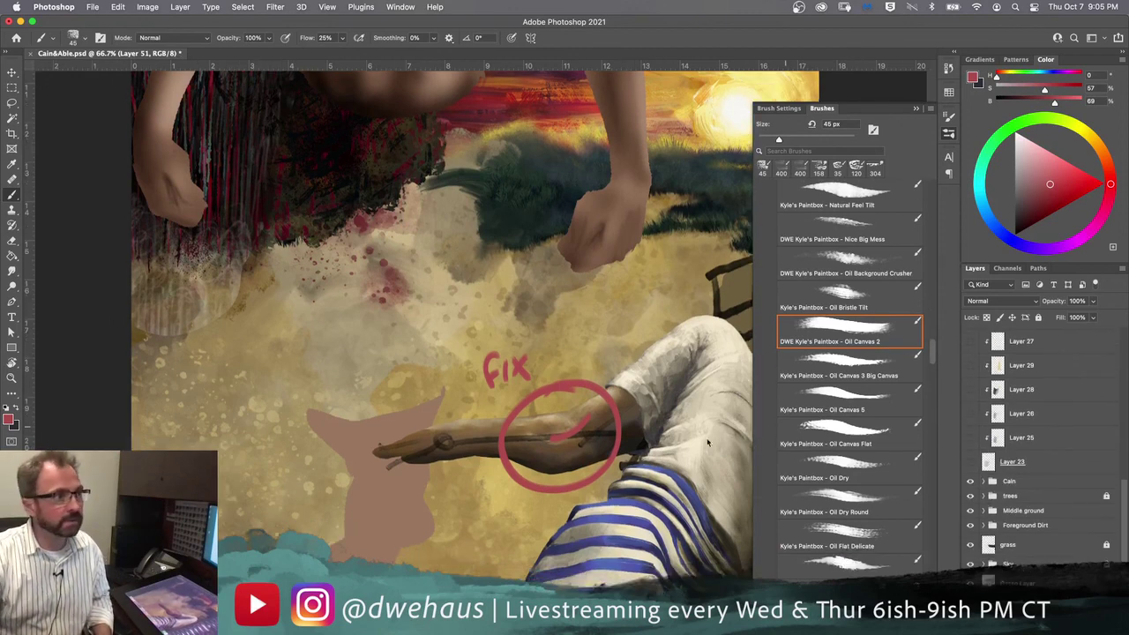